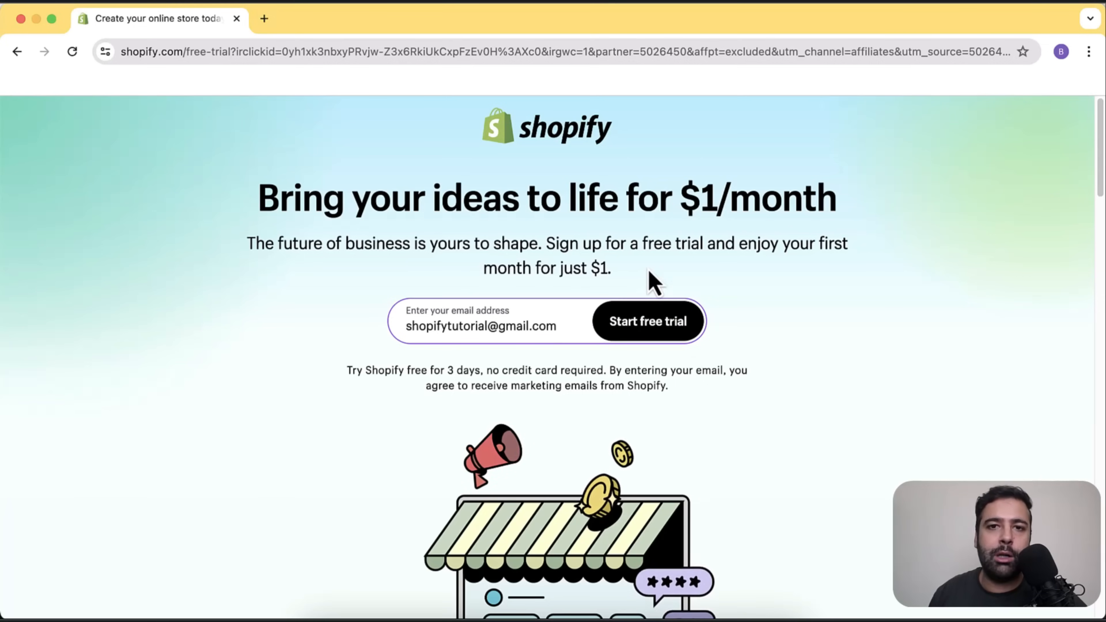
Start a free trial, skip the questionnaire, confirm United States and add the account.
left_click(668, 327)
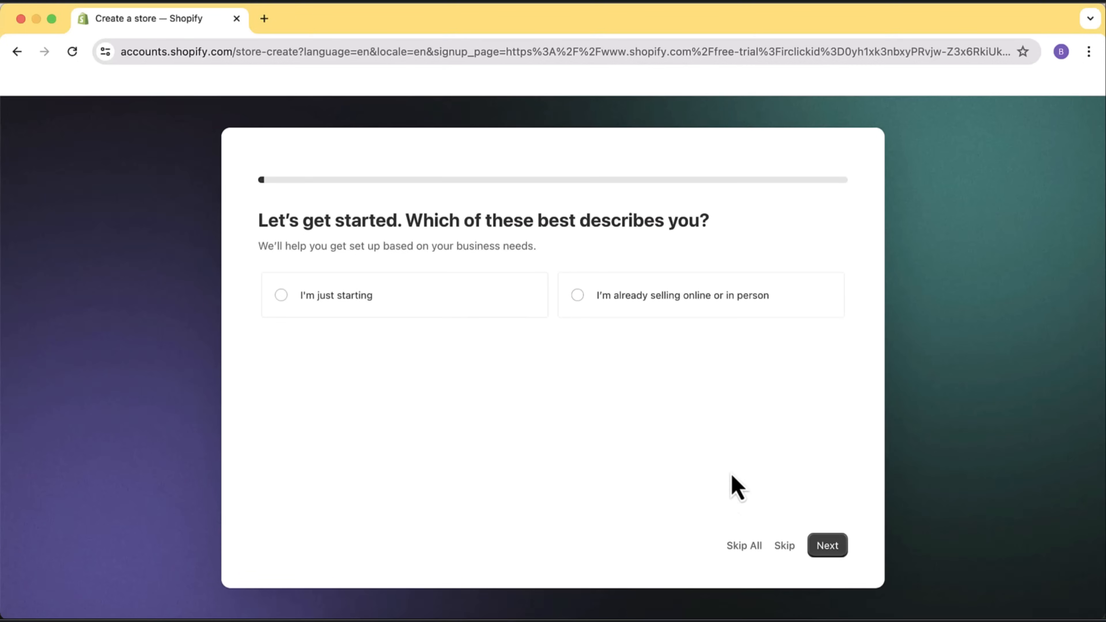
left_click(746, 550)
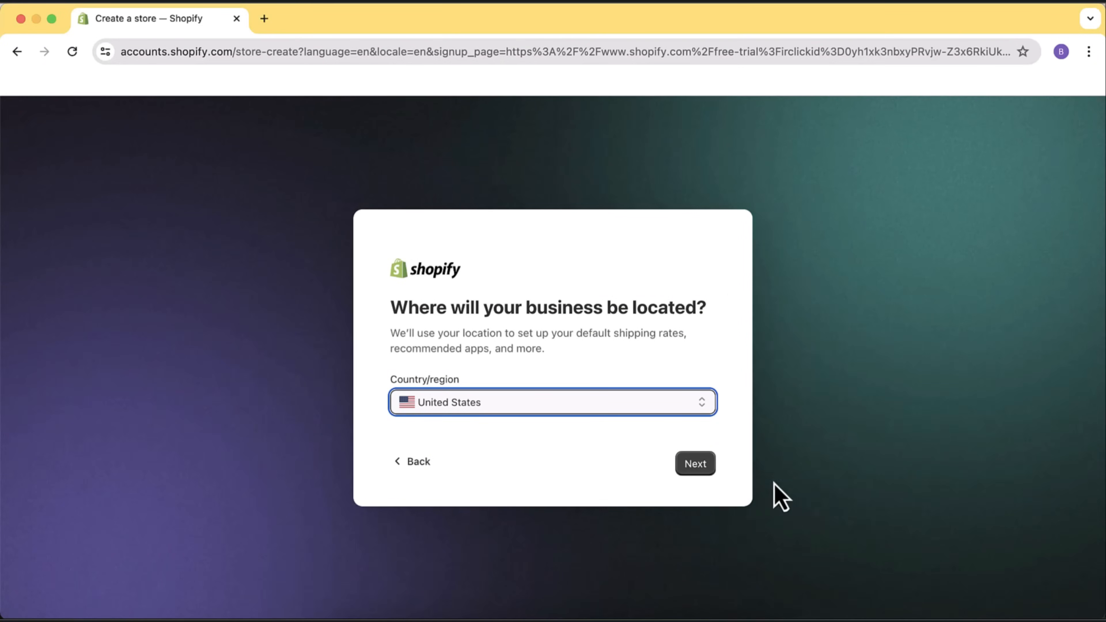
left_click(697, 465)
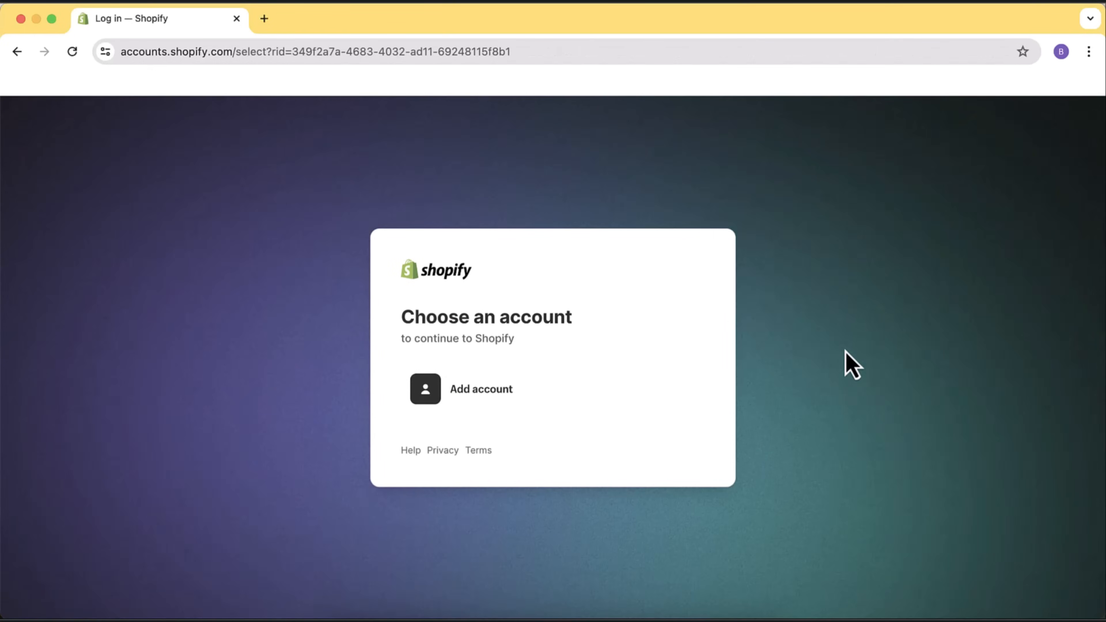
left_click(519, 400)
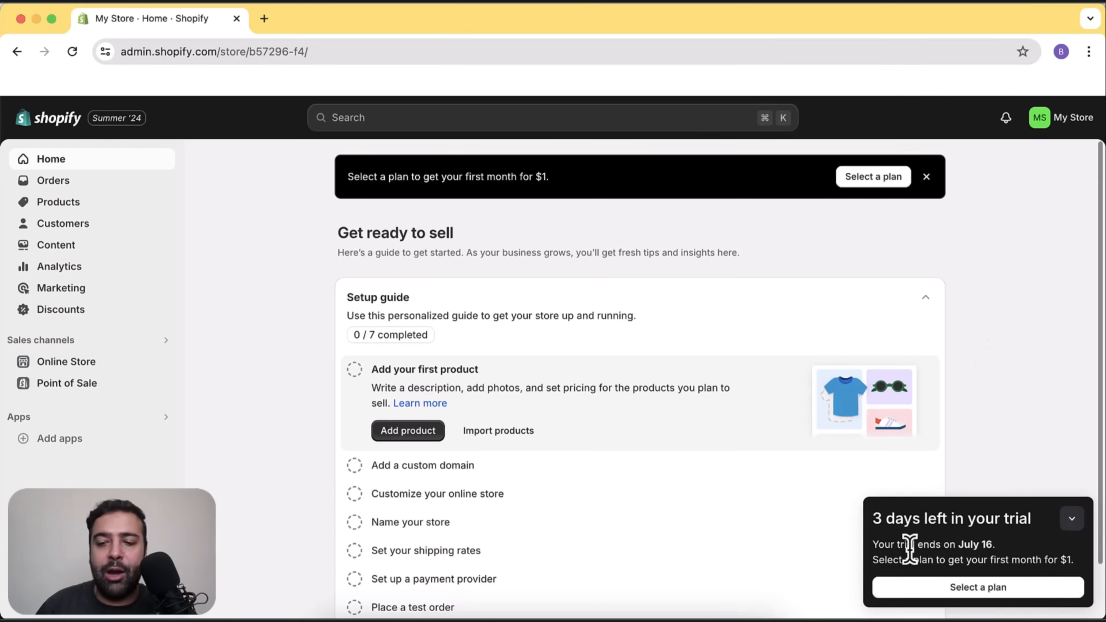
left_click(992, 589)
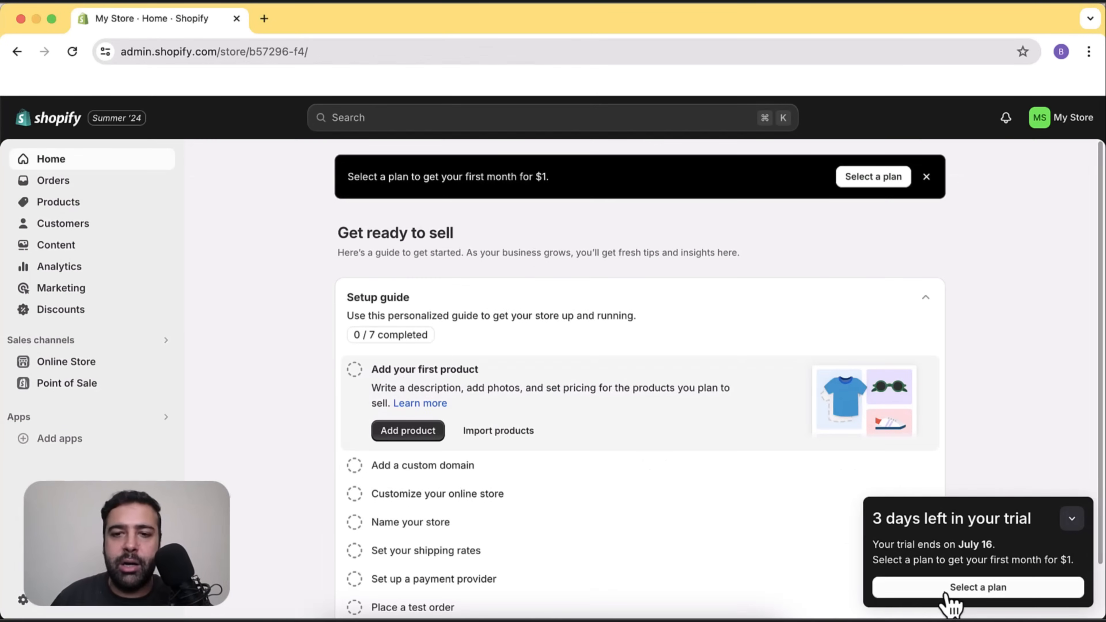
left_click(993, 590)
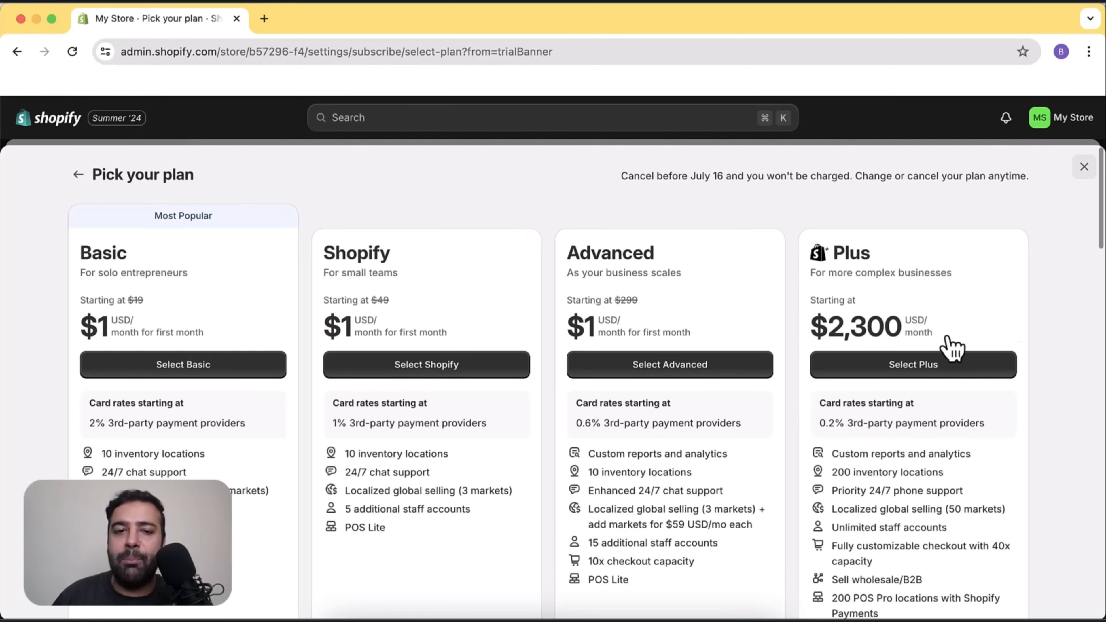
left_click(1082, 170)
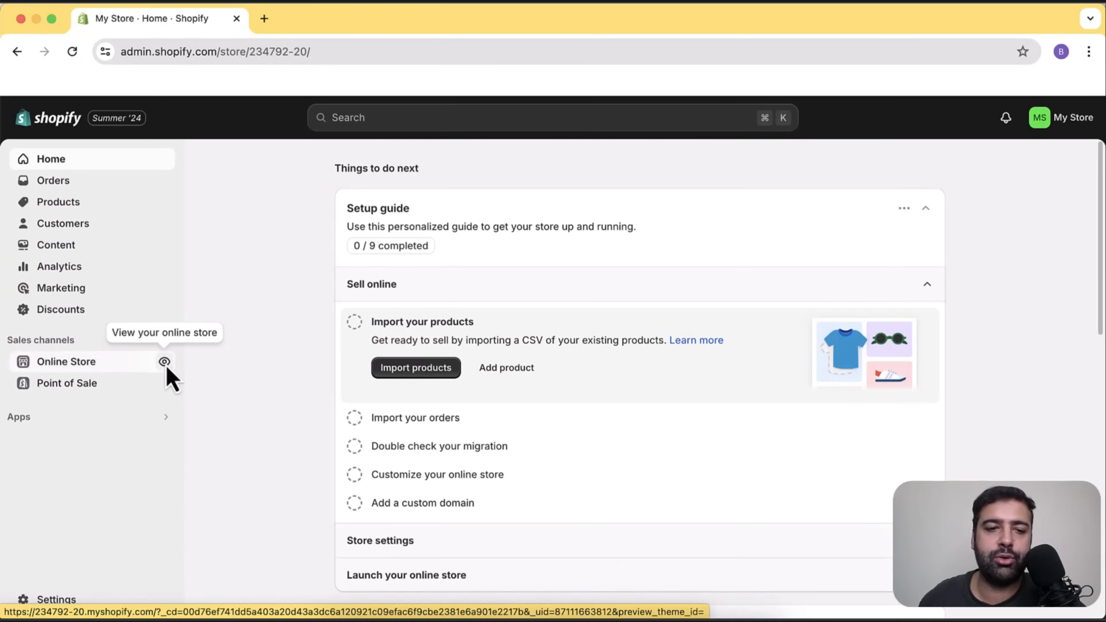
Preview the live storefront in a new tab, check its empty Products catalog, then return to admin.
left_click(164, 362)
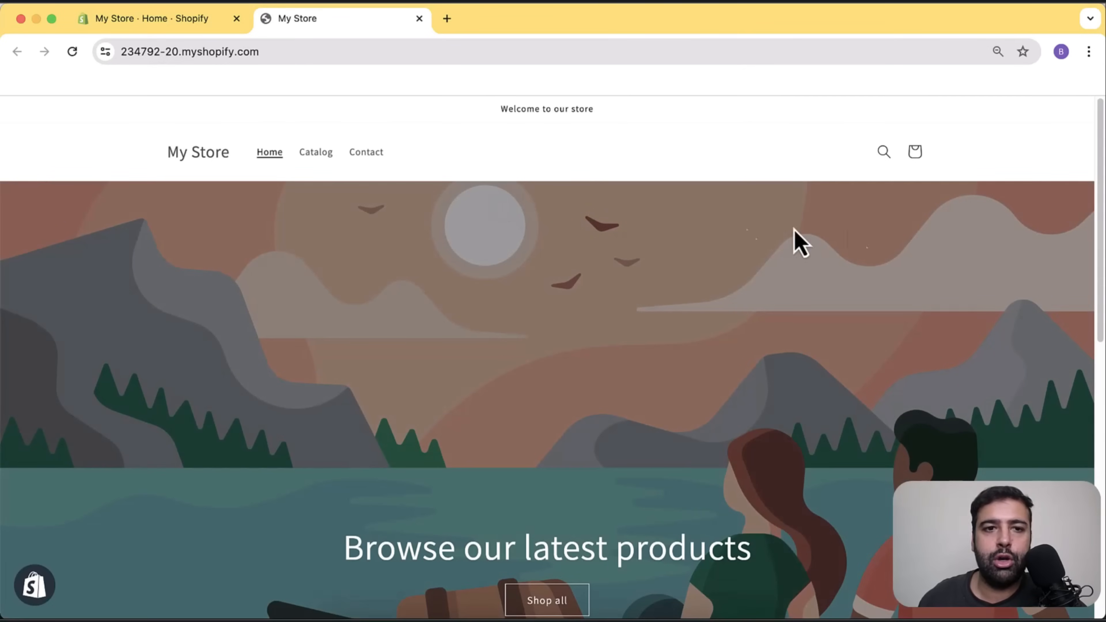
left_click_drag(1100, 150, 1067, 363)
scroll(1069, 376, "down", 4)
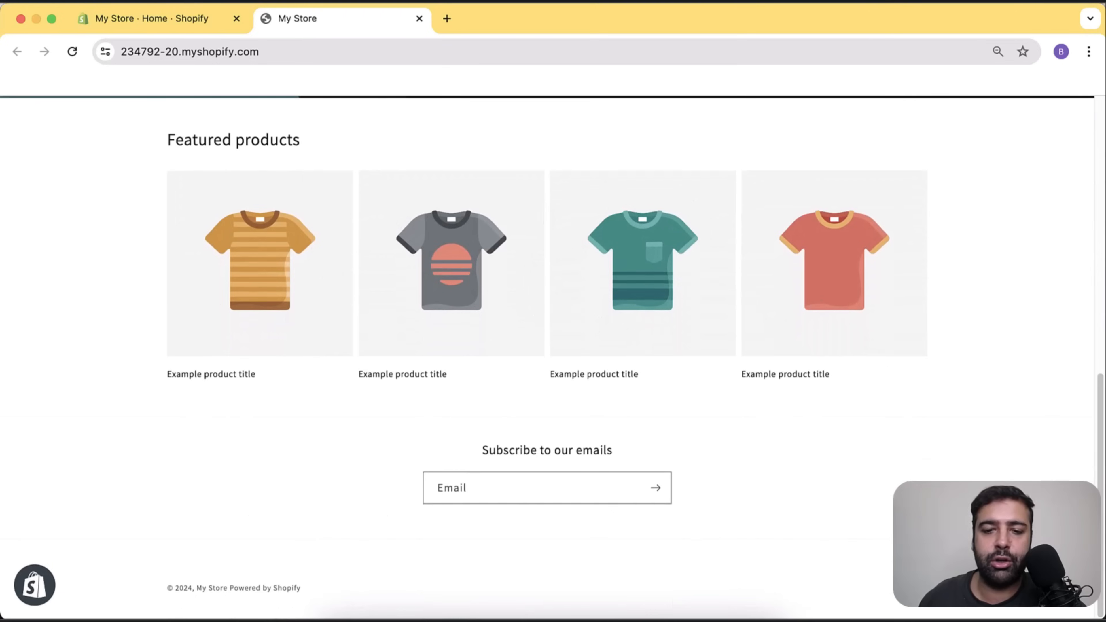
left_click_drag(1101, 529, 1102, 228)
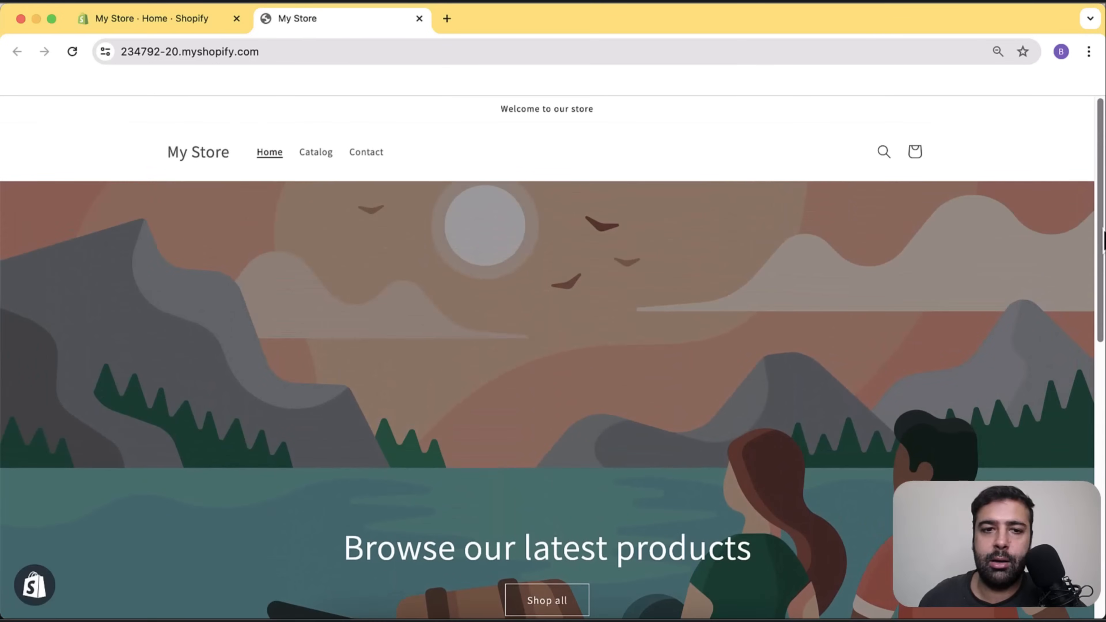
left_click(316, 153)
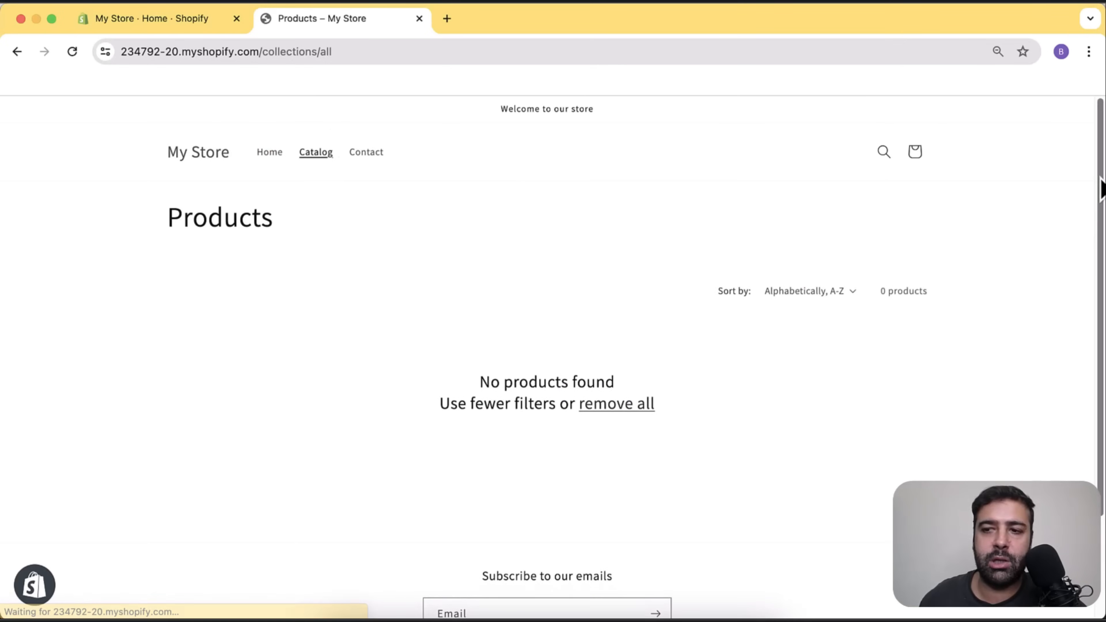
left_click_drag(1102, 185, 1101, 208)
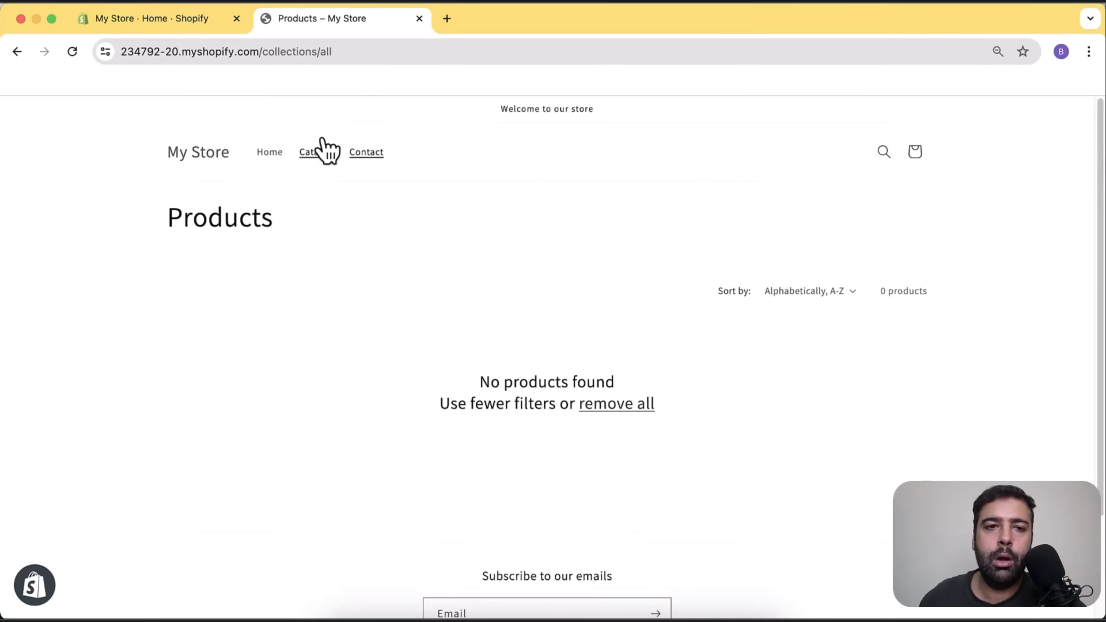
left_click(187, 30)
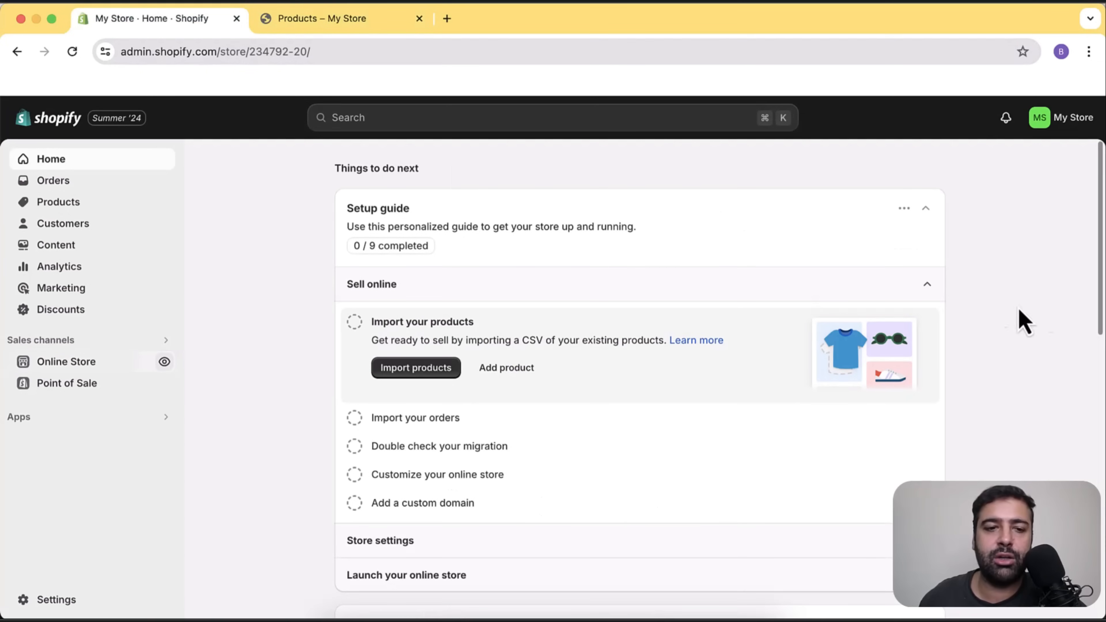
Open Online Store Themes and scroll past current Dawn and the library to popular free themes.
left_click(101, 368)
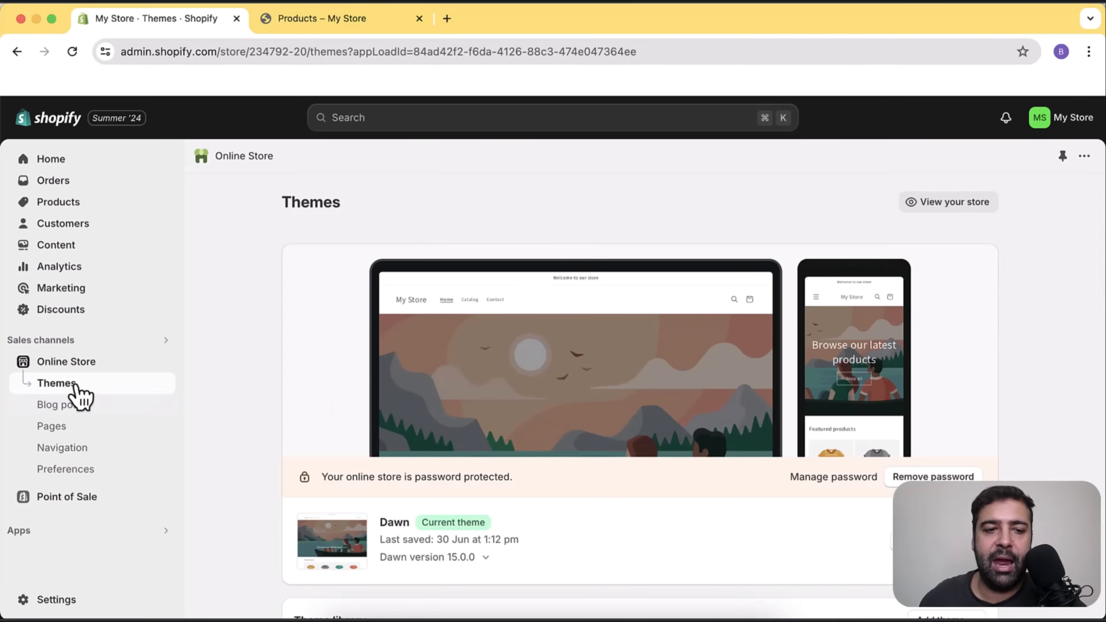
scroll(1025, 266, "down", 5)
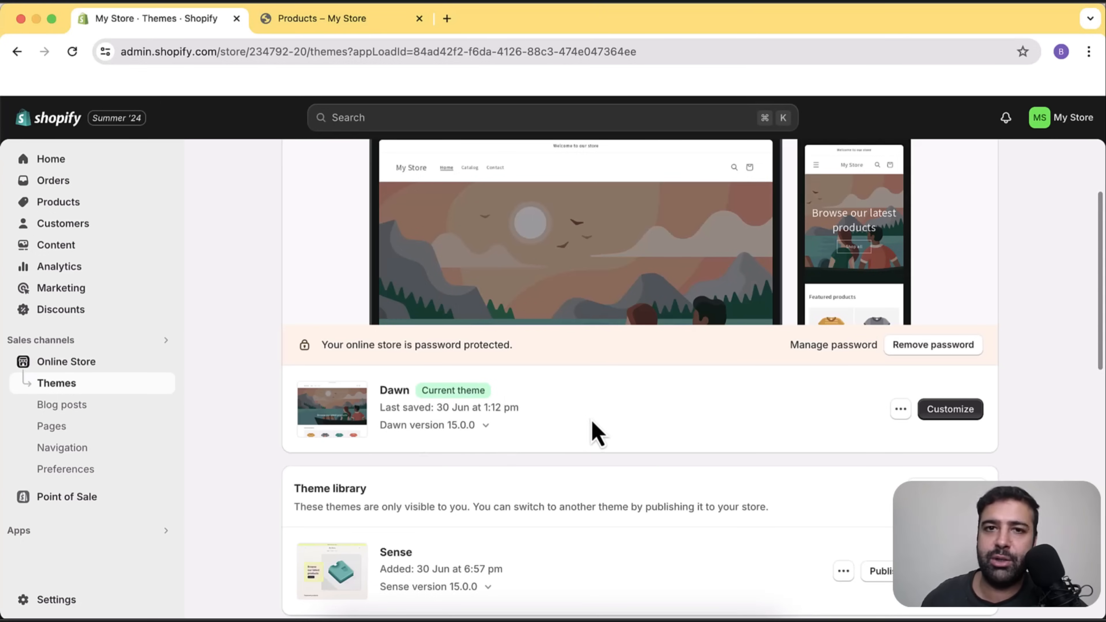
scroll(1060, 251, "down", 10)
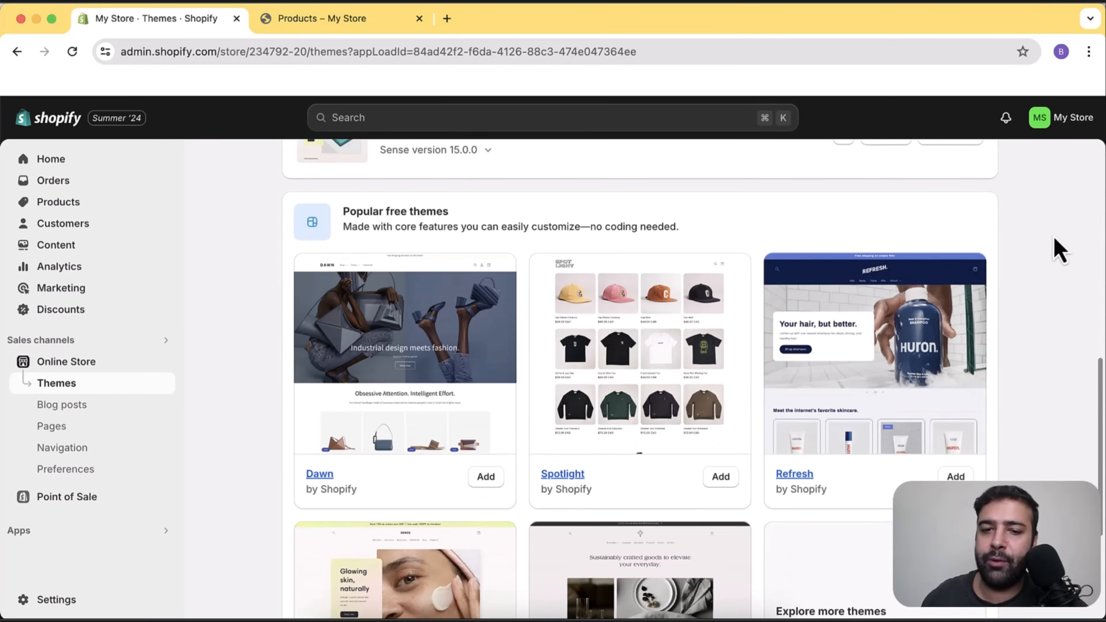
scroll(1059, 251, "down", 5)
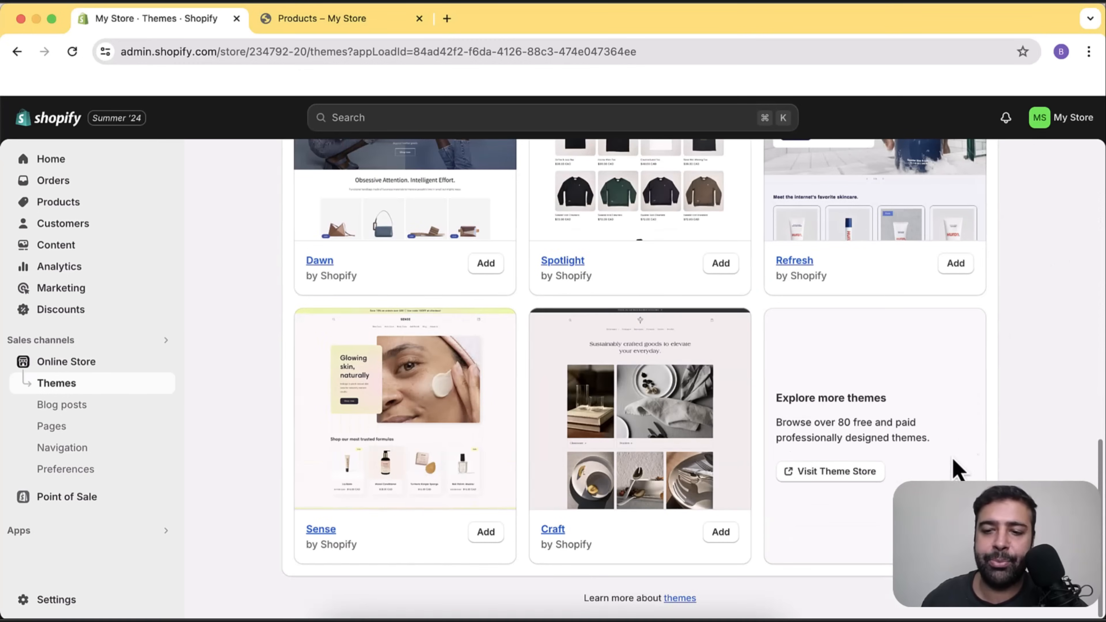
left_click(838, 475)
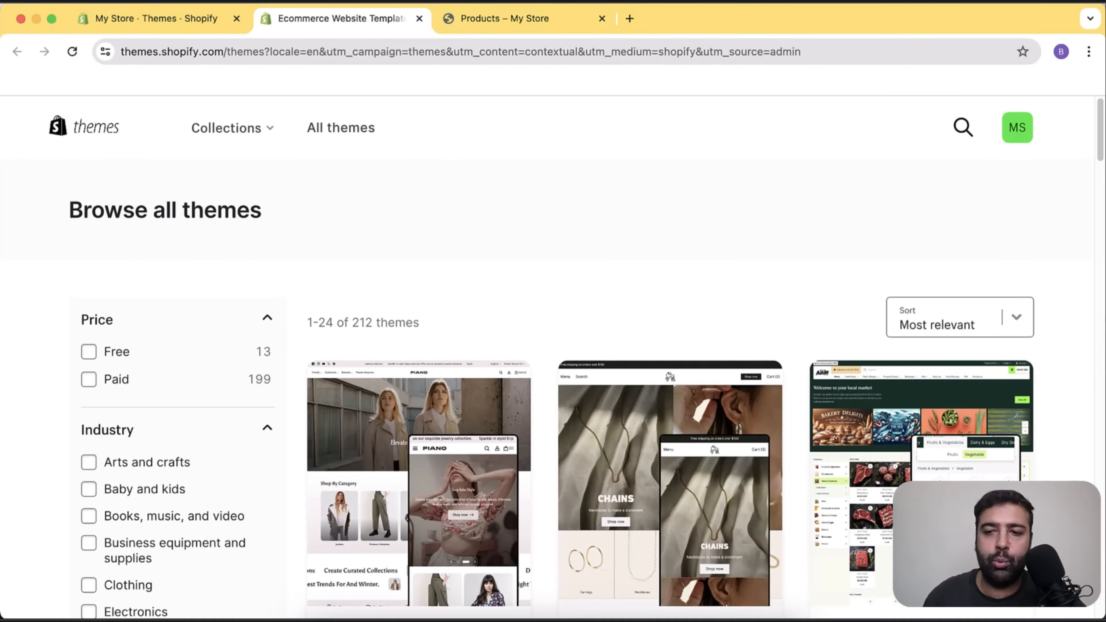
scroll(1080, 260, "down", 12)
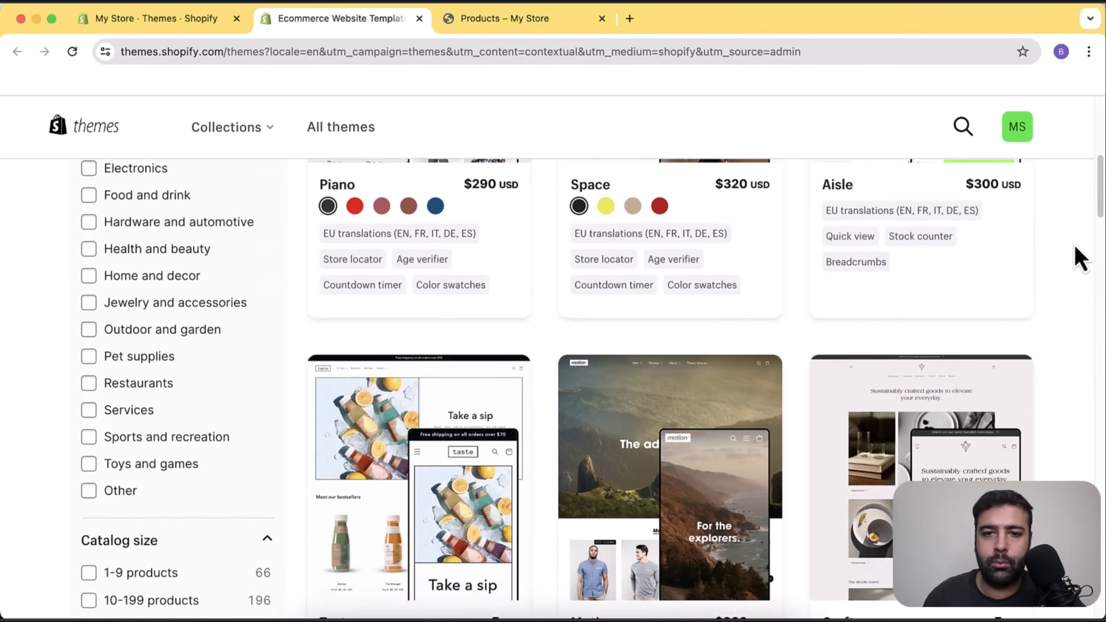
scroll(1080, 259, "down", 12)
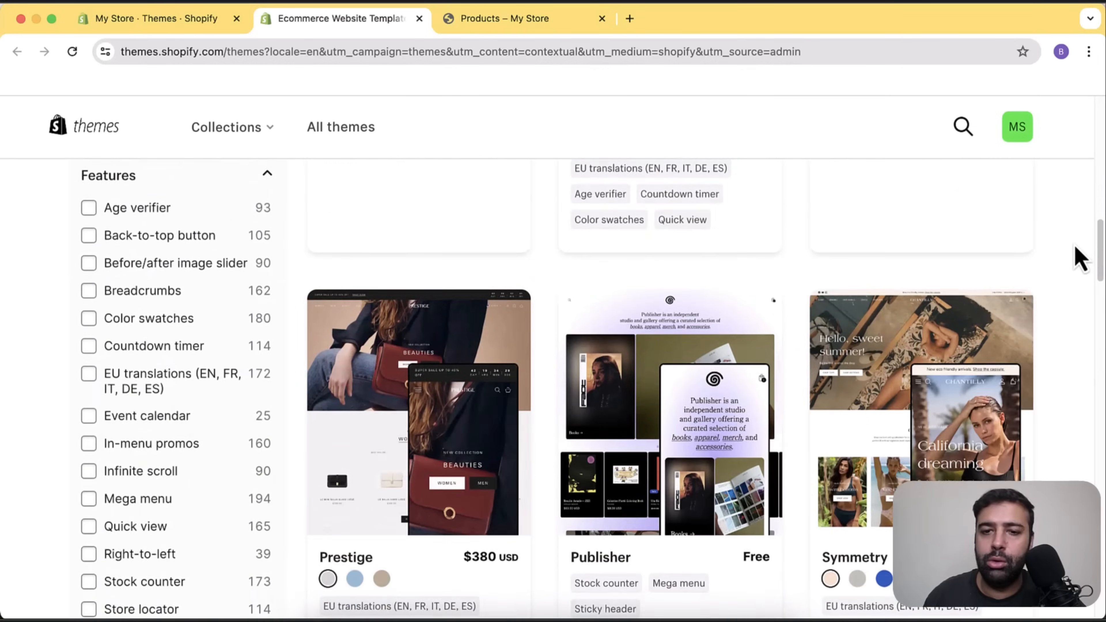
scroll(1080, 259, "down", 12)
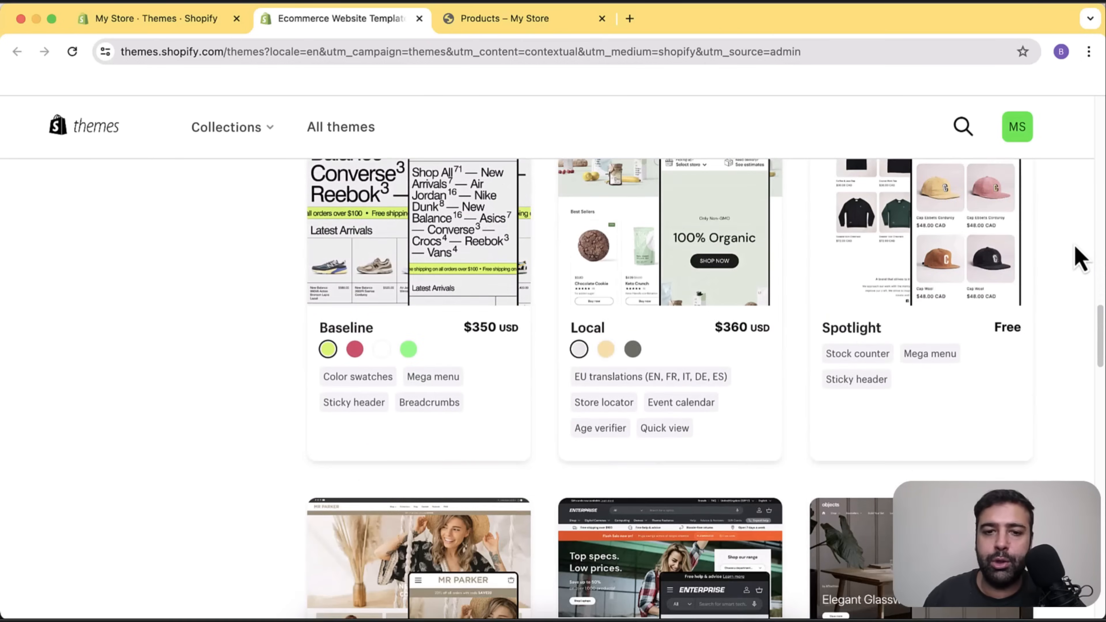
scroll(1075, 262, "down", 8)
scroll(1067, 283, "up", 20)
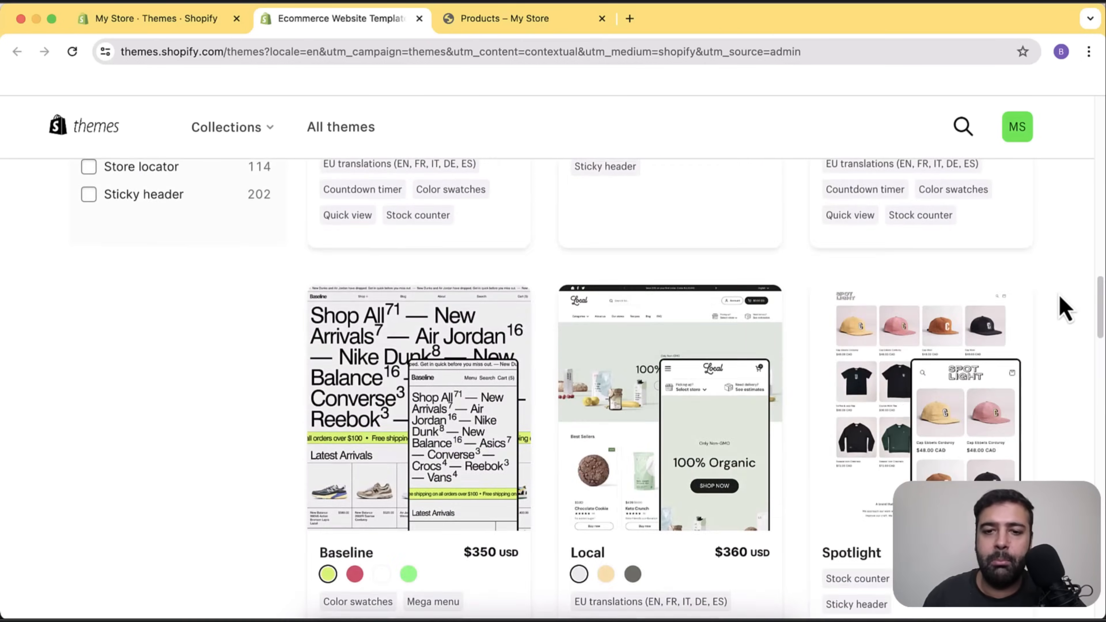
scroll(1065, 309, "up", 20)
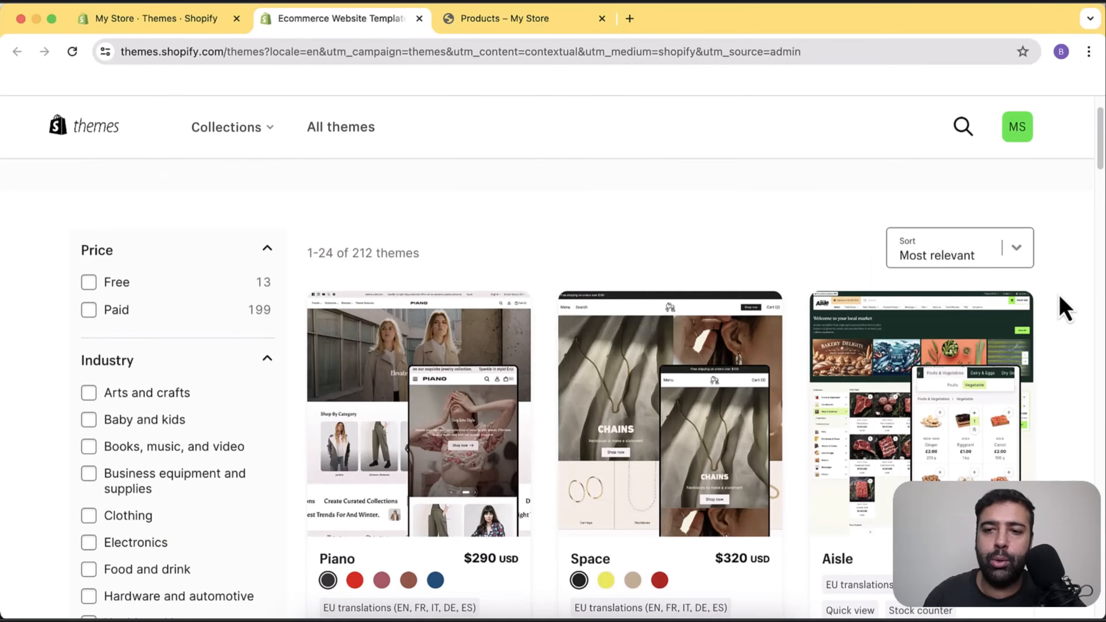
double_click(258, 353)
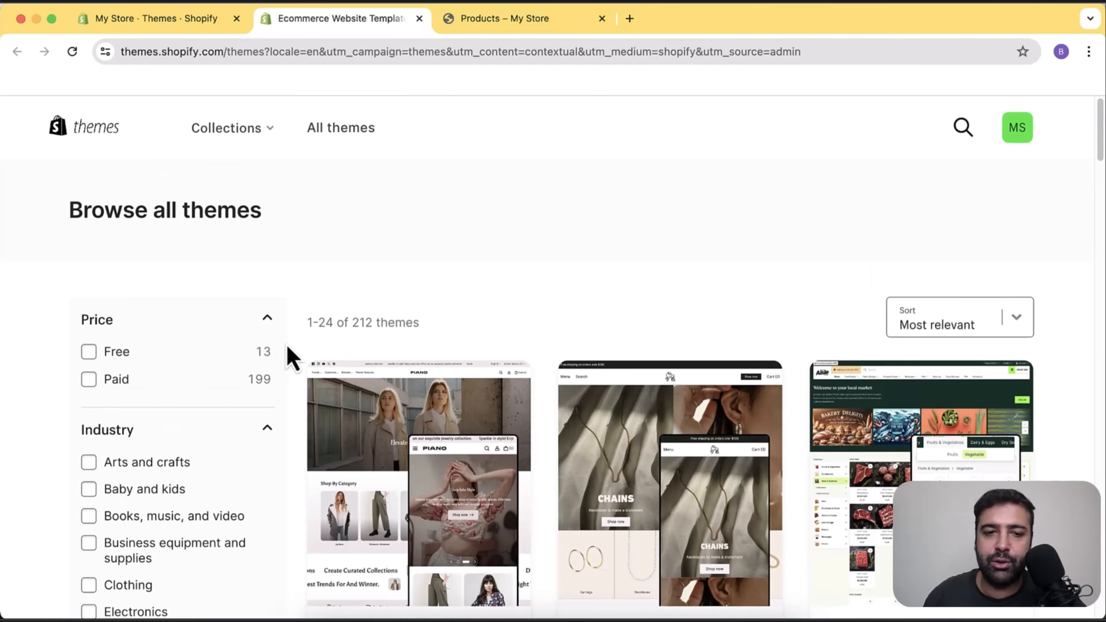
left_click(88, 354)
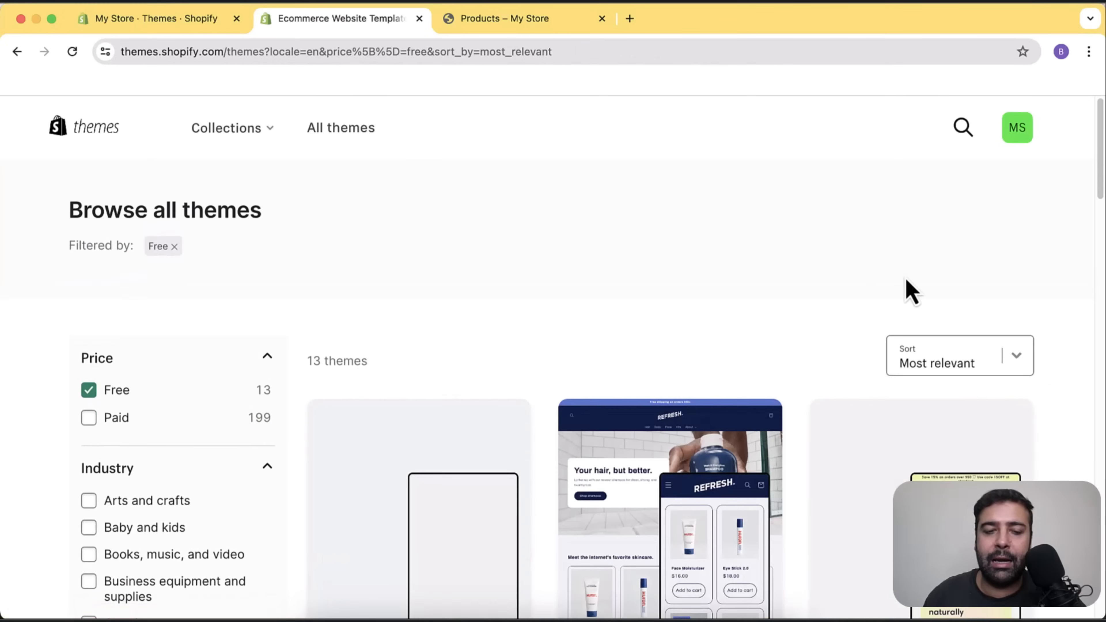
scroll(1079, 223, "down", 4)
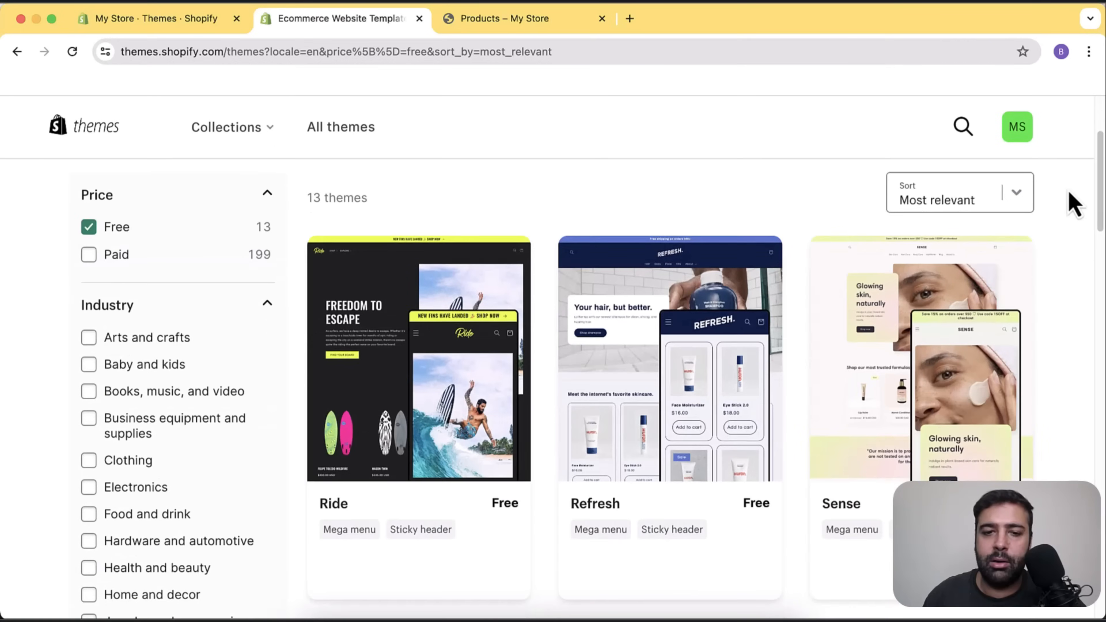
scroll(1073, 204, "down", 2)
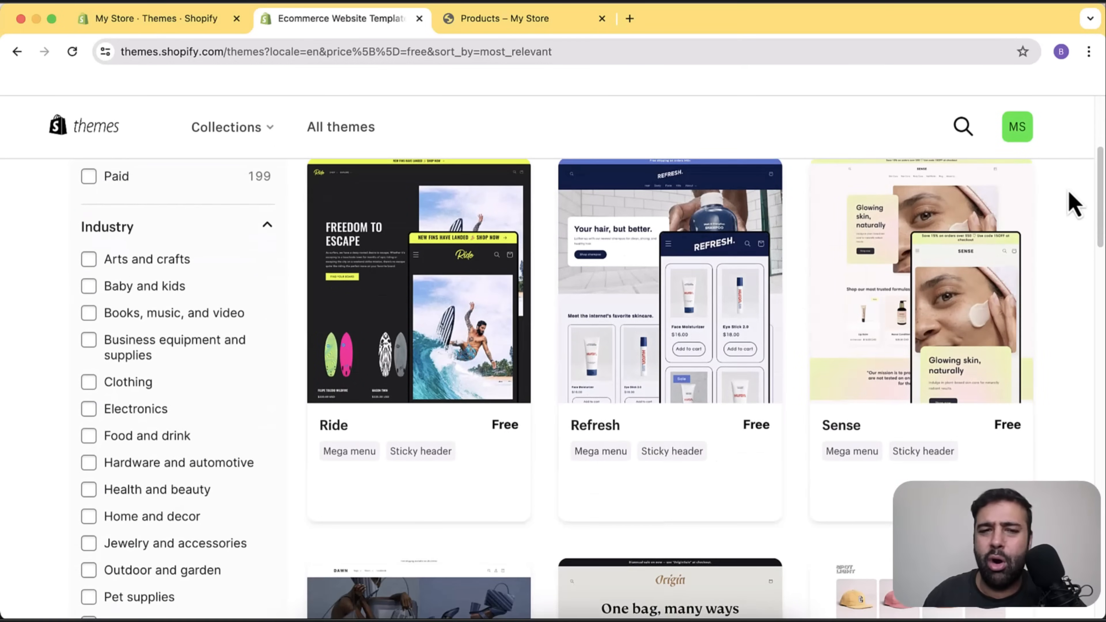
scroll(1075, 201, "down", 6)
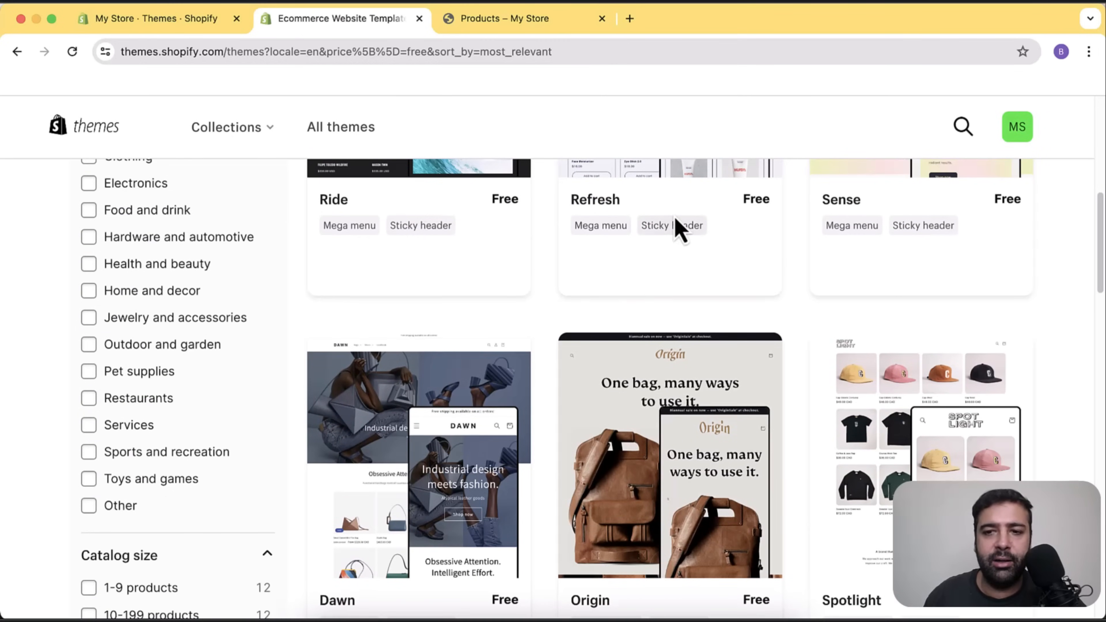
scroll(778, 296, "down", 2)
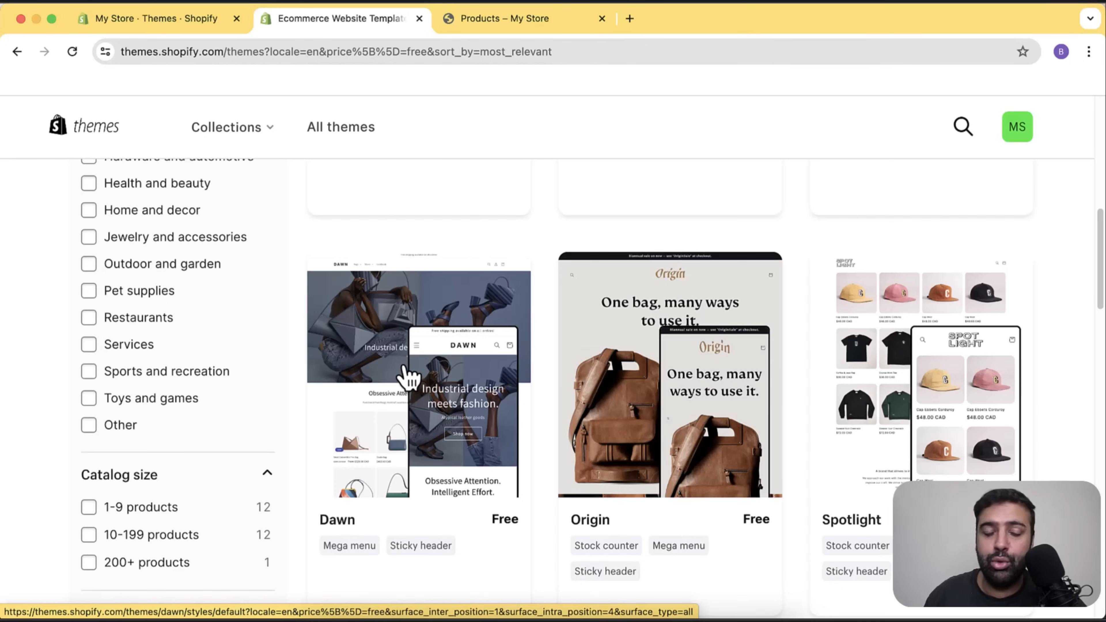
scroll(1019, 244, "down", 5)
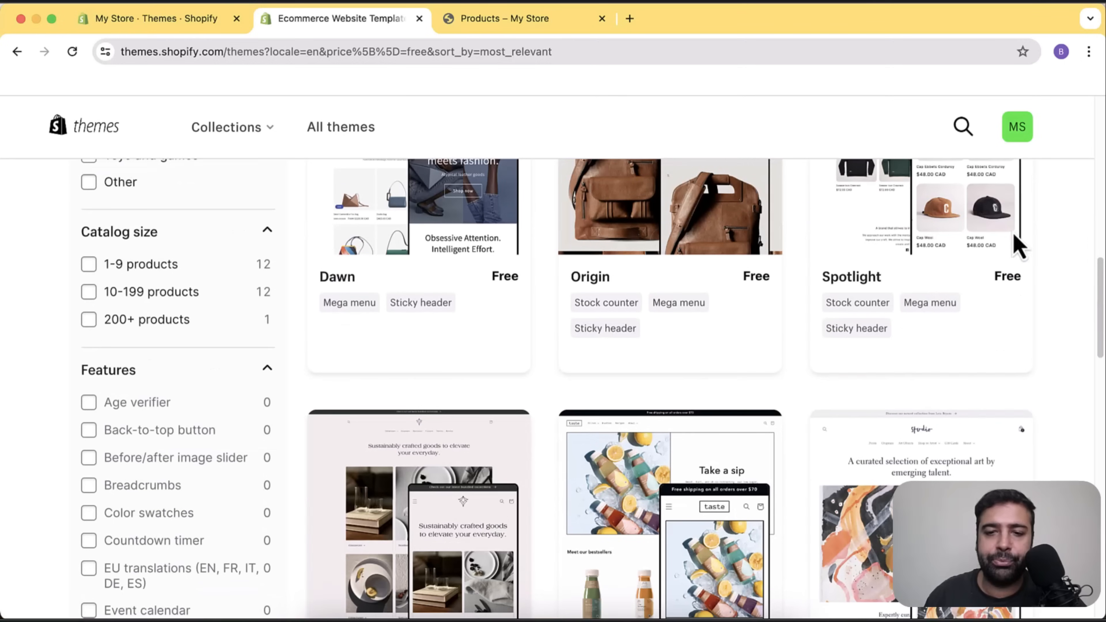
scroll(1037, 247, "down", 8)
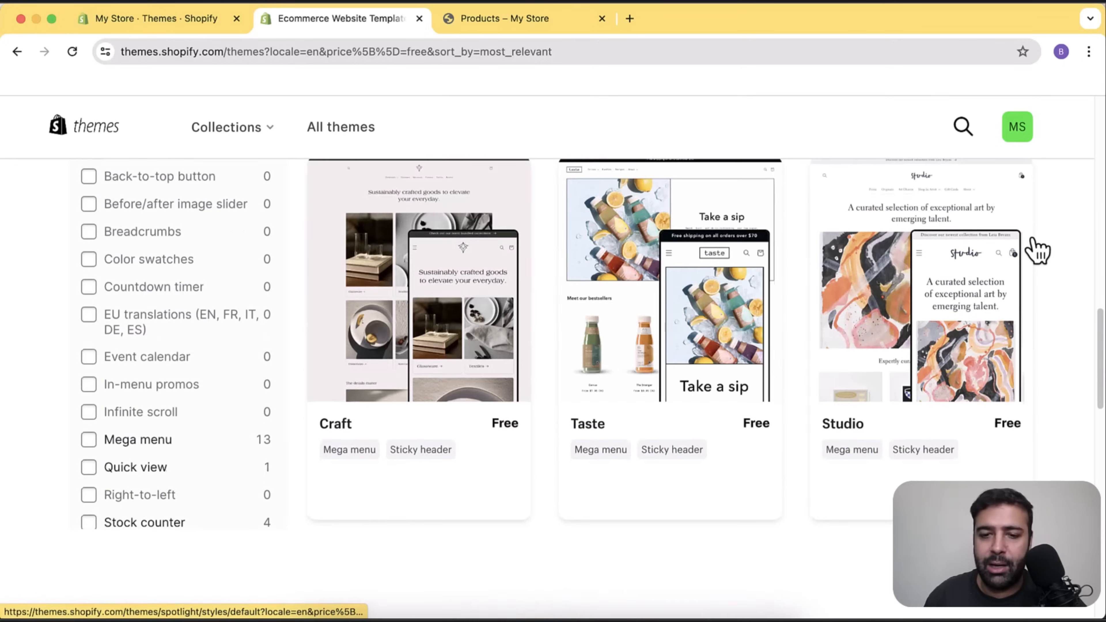
scroll(1038, 251, "down", 14)
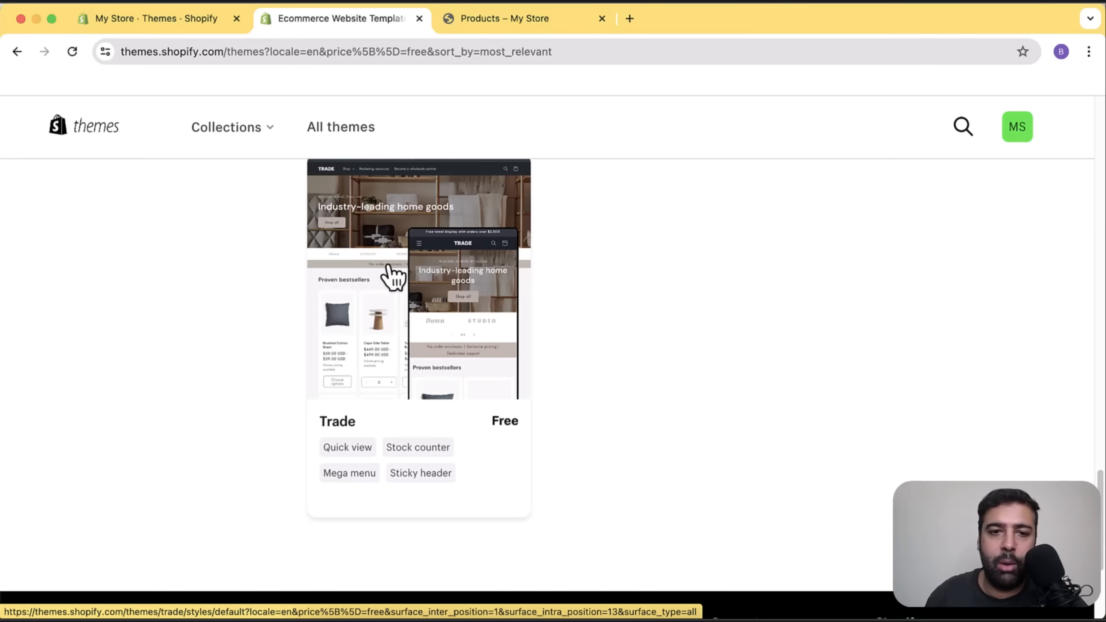
scroll(943, 338, "up", 15)
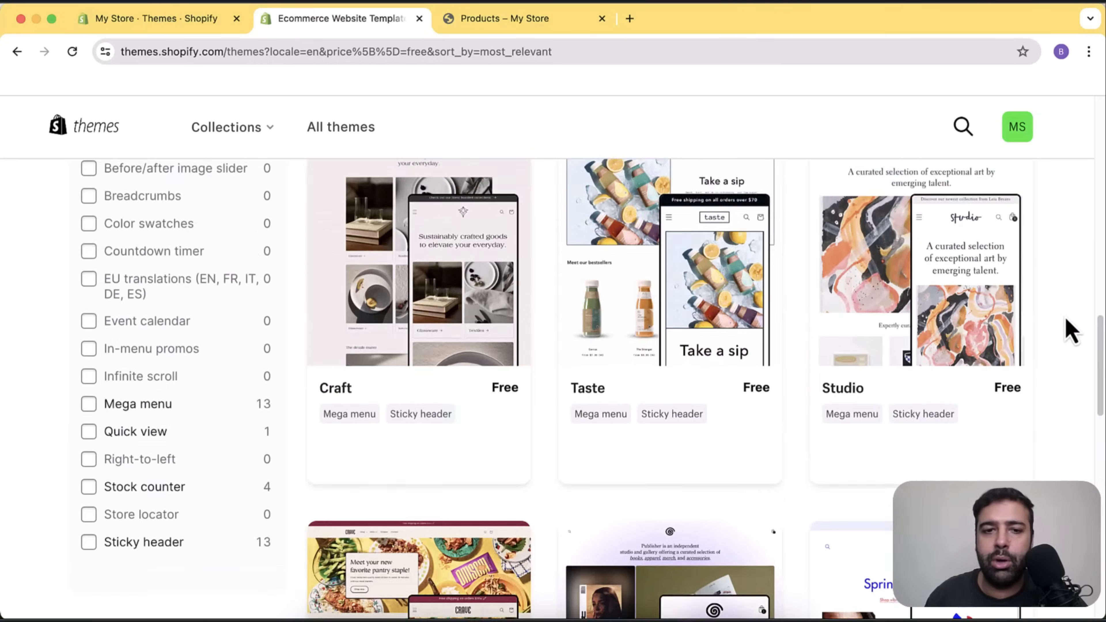
scroll(1069, 331, "up", 20)
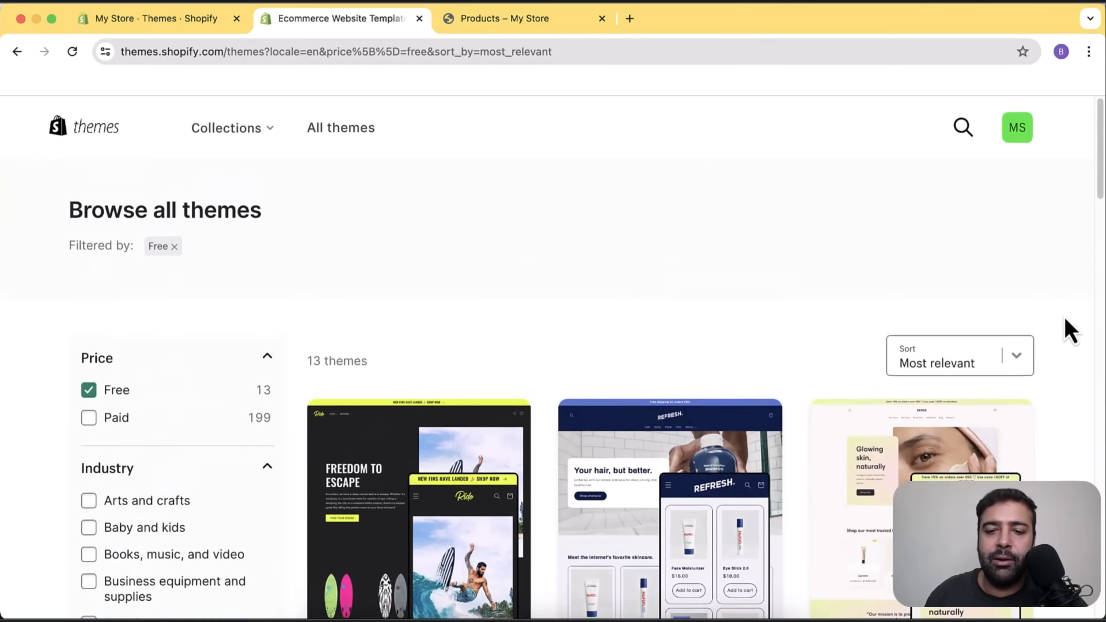
scroll(1069, 331, "down", 3)
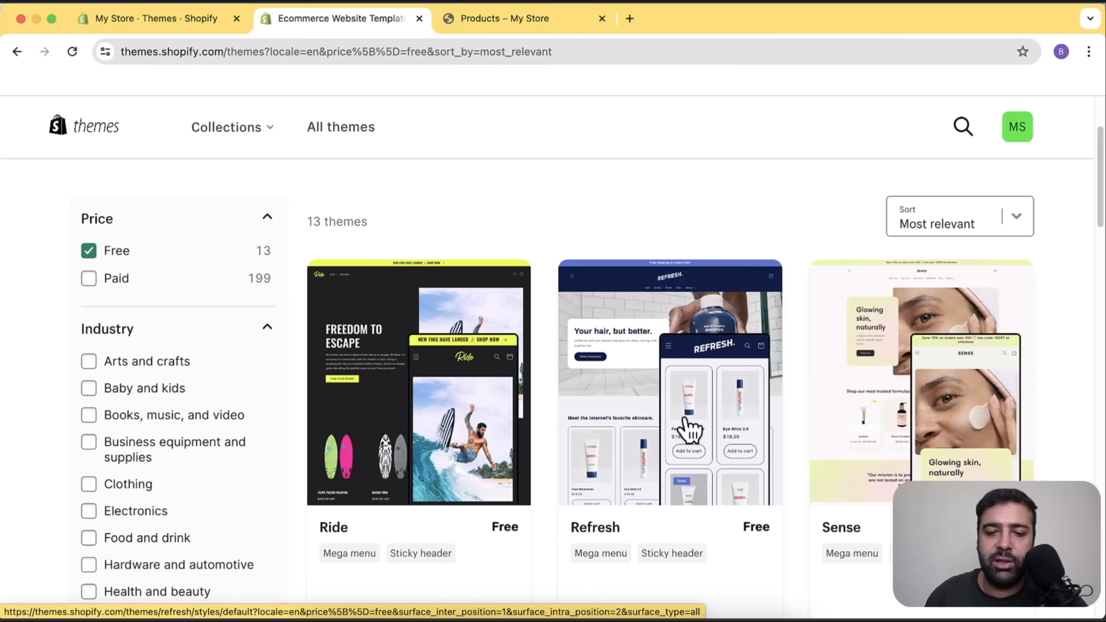
Open the free Refresh theme's detail page in the Theme Store.
left_click(691, 430)
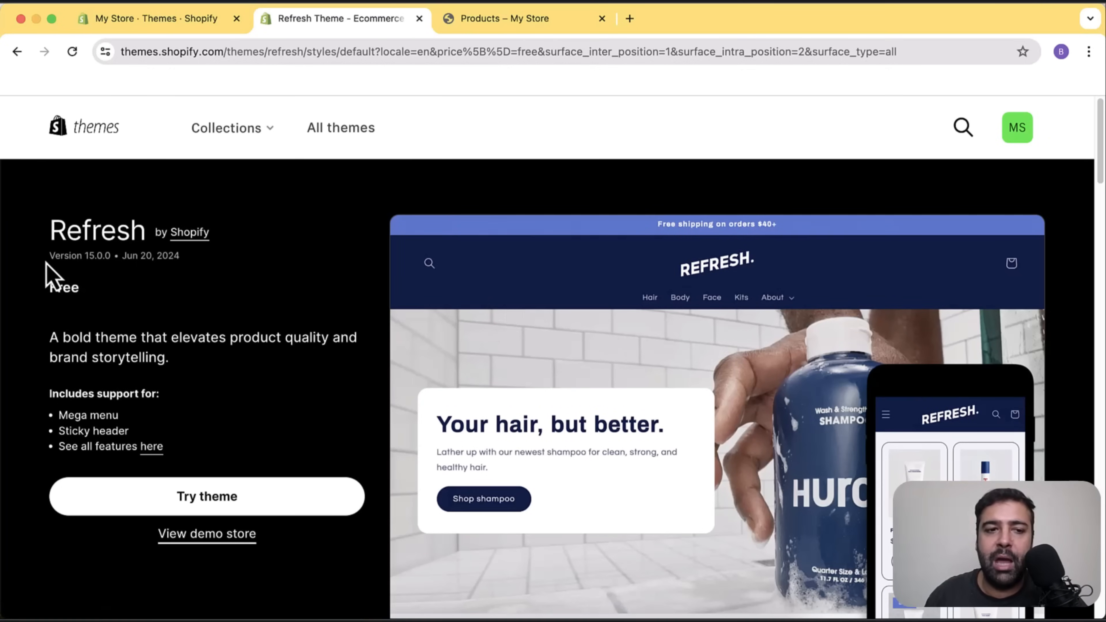
left_click_drag(49, 260, 101, 257)
left_click(339, 289)
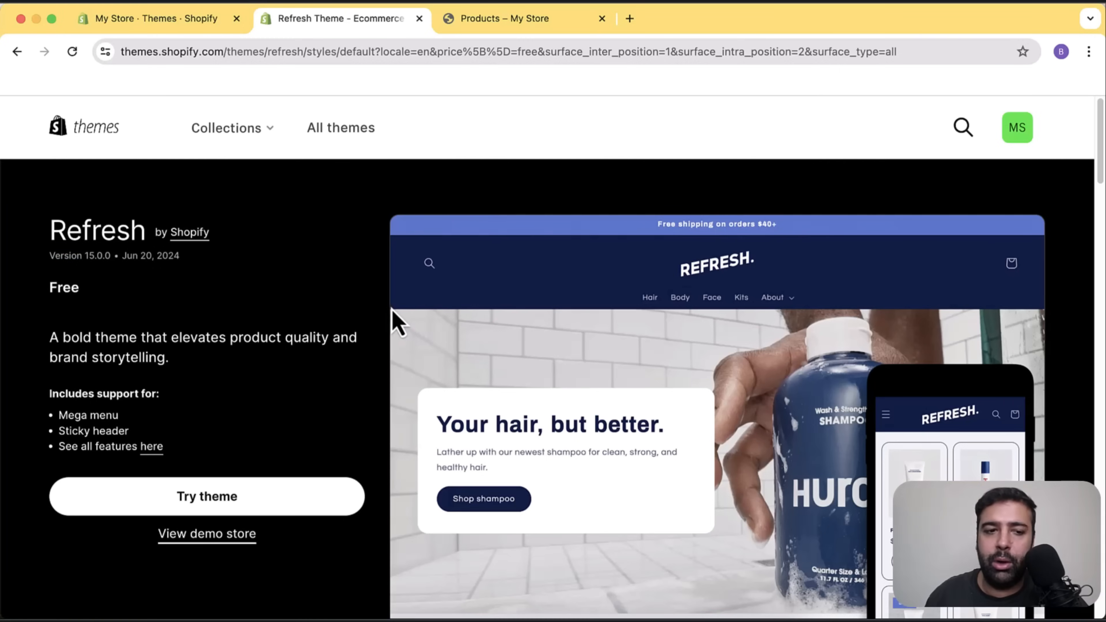
scroll(386, 258, "down", 1)
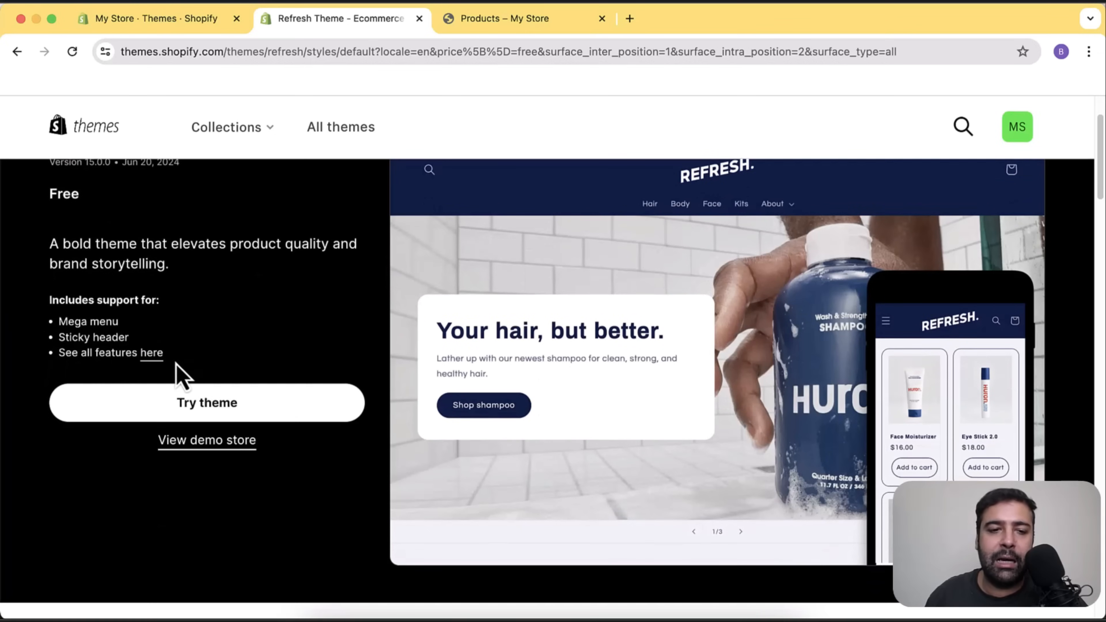
Browse Refresh's full supported-features list, noting the Mega menu feature.
left_click(153, 360)
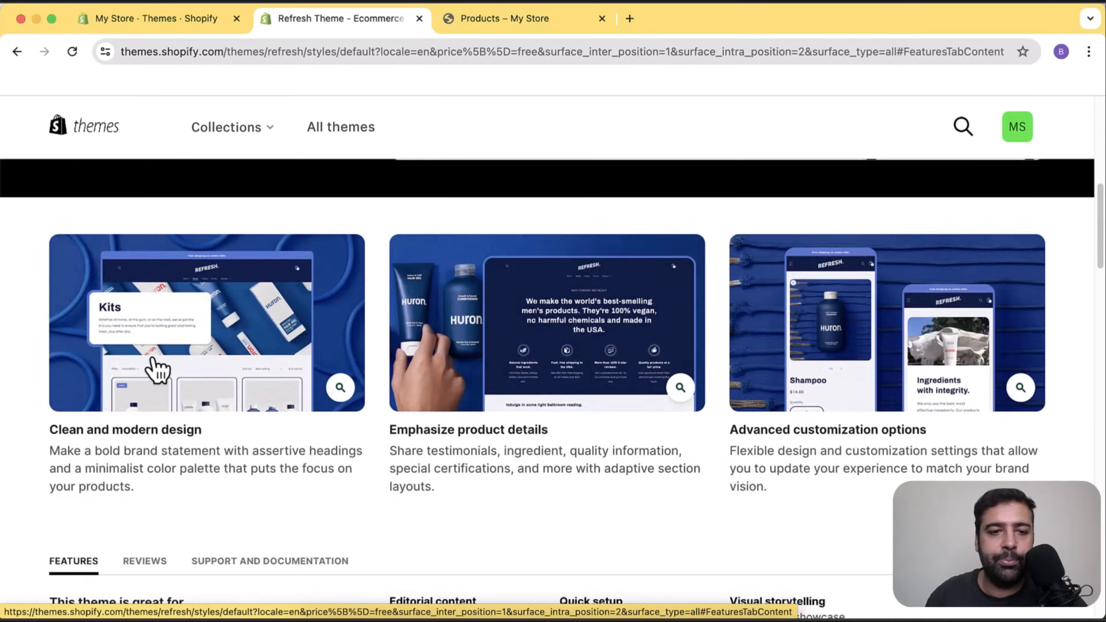
scroll(431, 330, "up", 3)
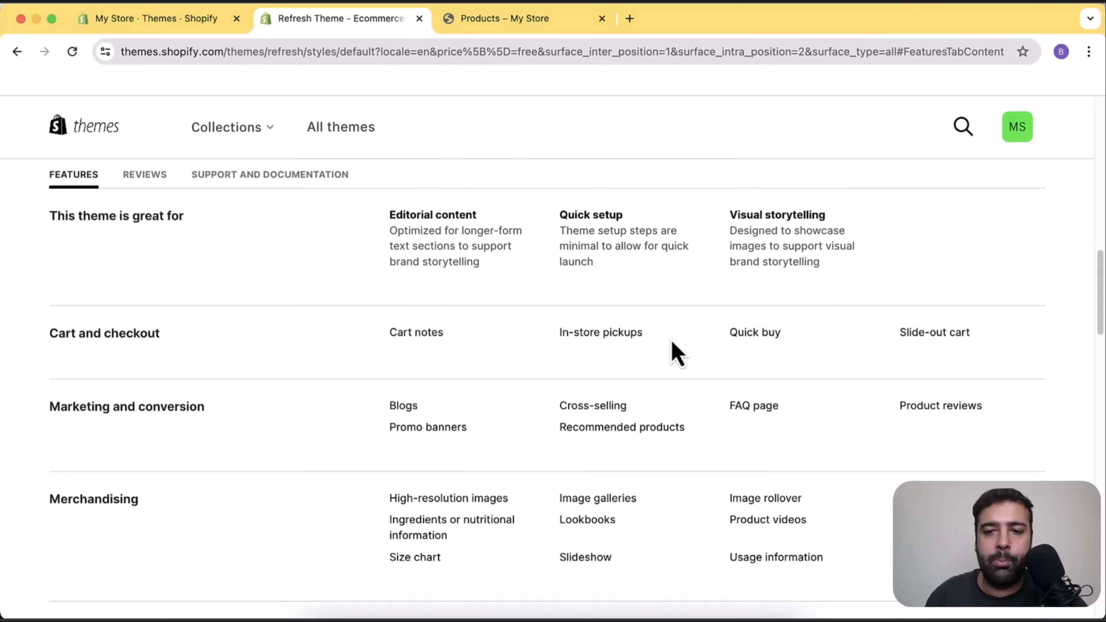
scroll(1019, 322, "down", 5)
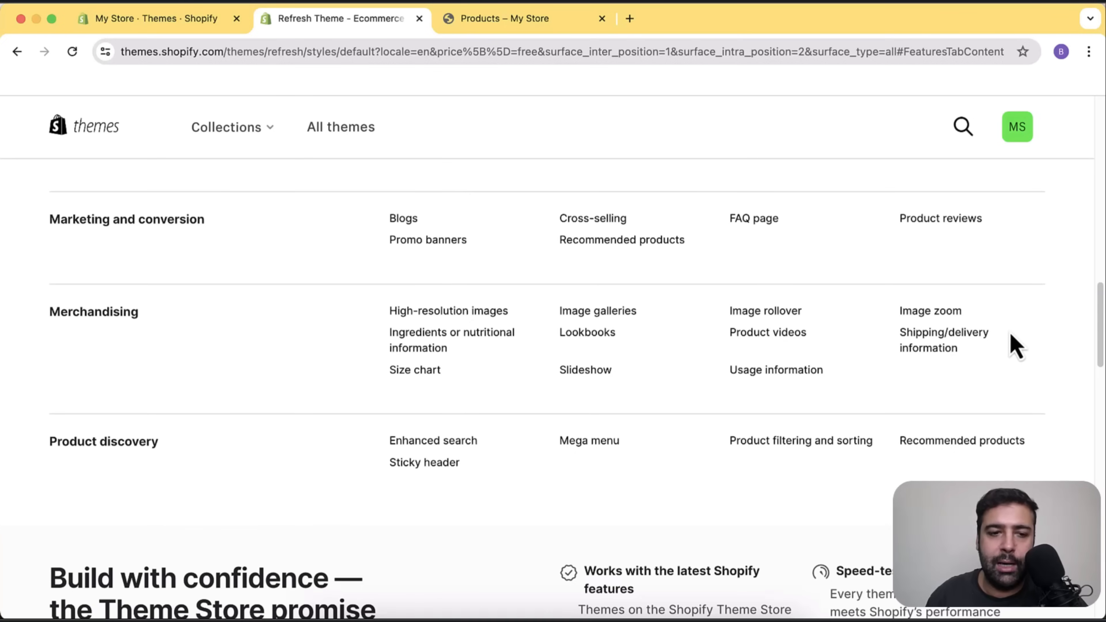
left_click_drag(556, 444, 627, 443)
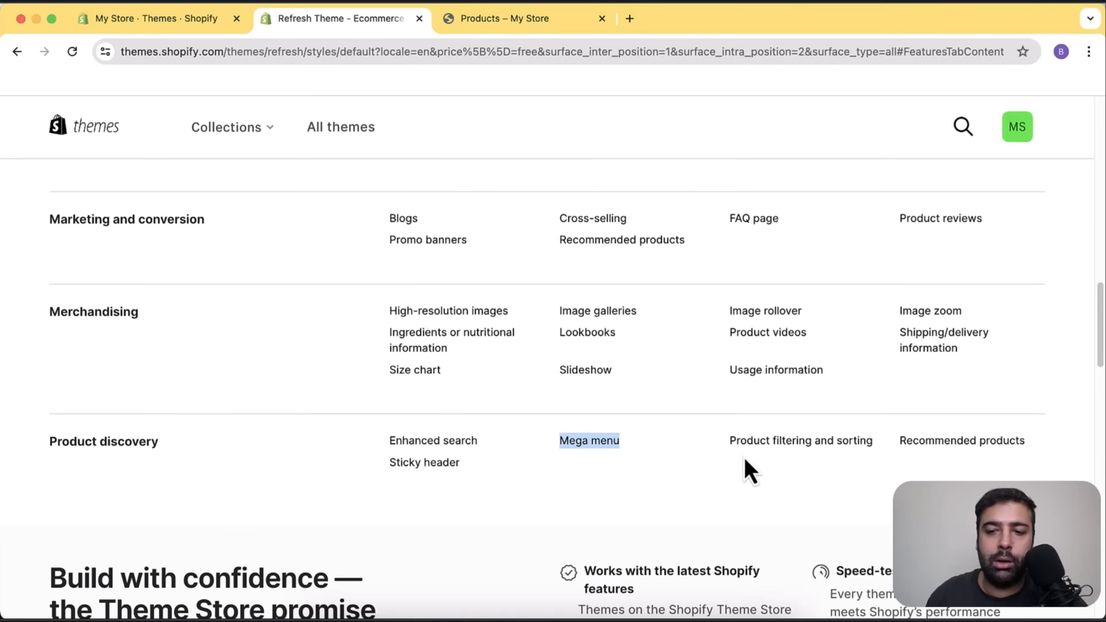
scroll(740, 453, "up", 10)
scroll(741, 464, "up", 5)
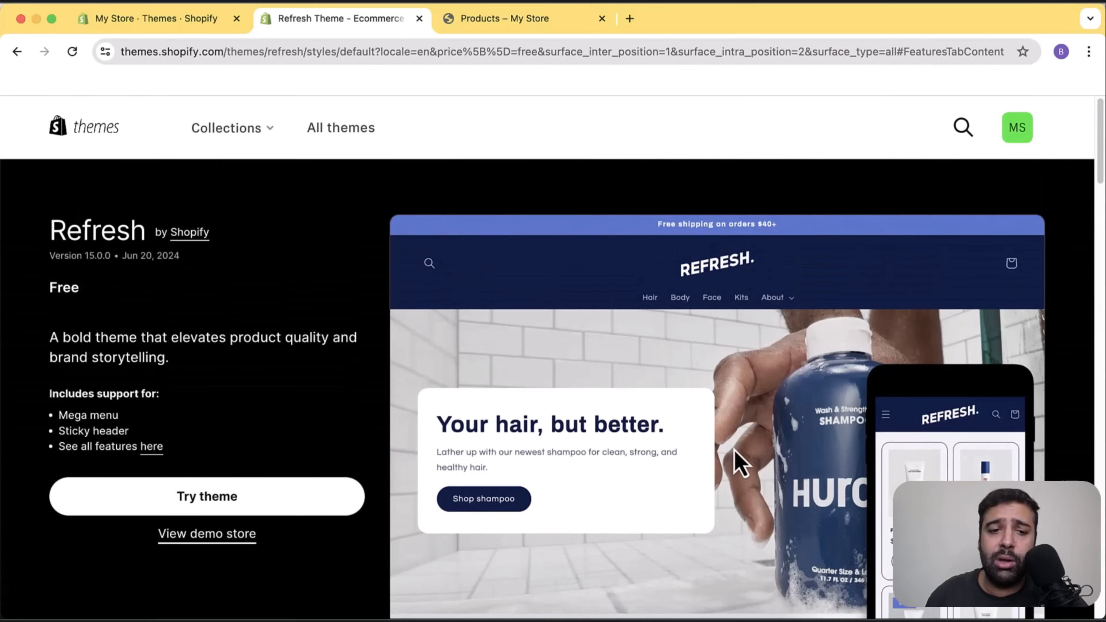
Try Refresh 15.0.0 so it's added to the theme library beside Sense.
left_click(296, 508)
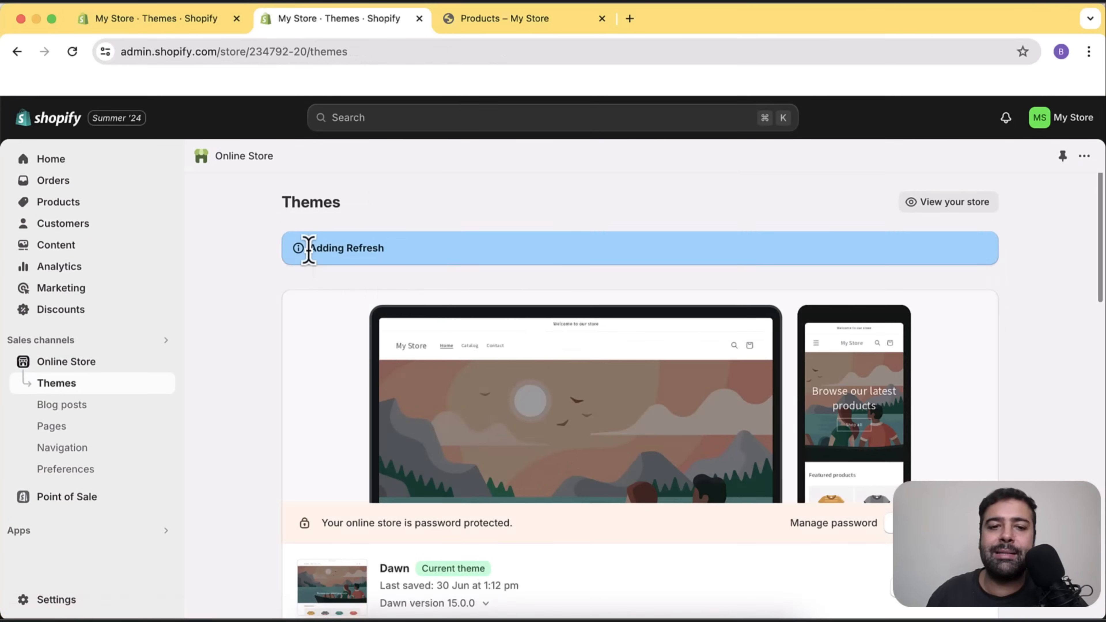
left_click_drag(306, 247, 406, 257)
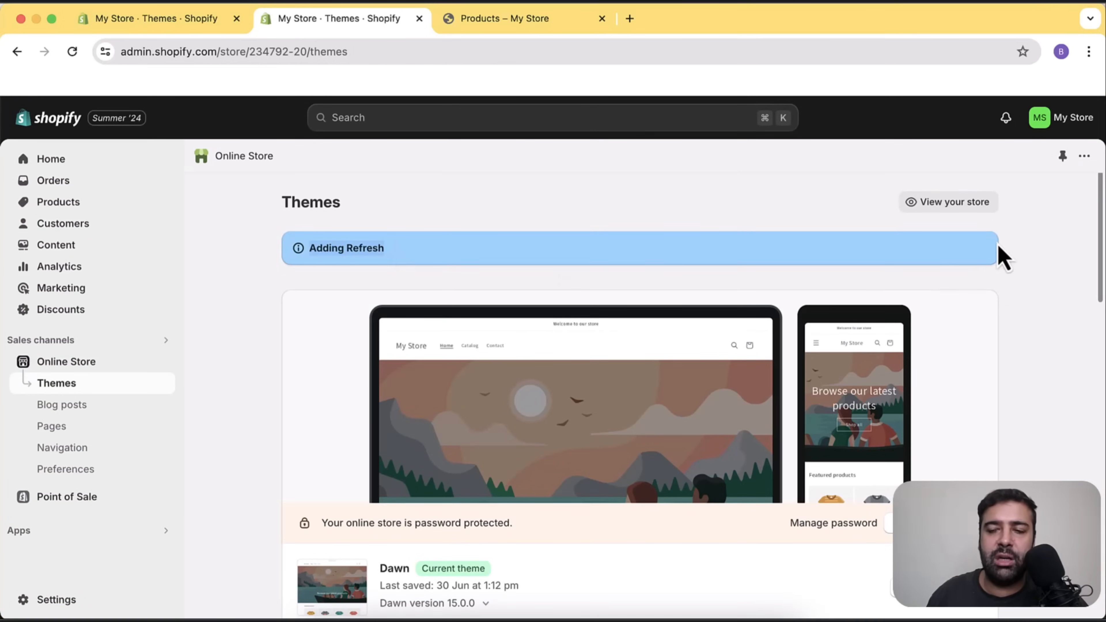
scroll(1039, 249, "down", 9)
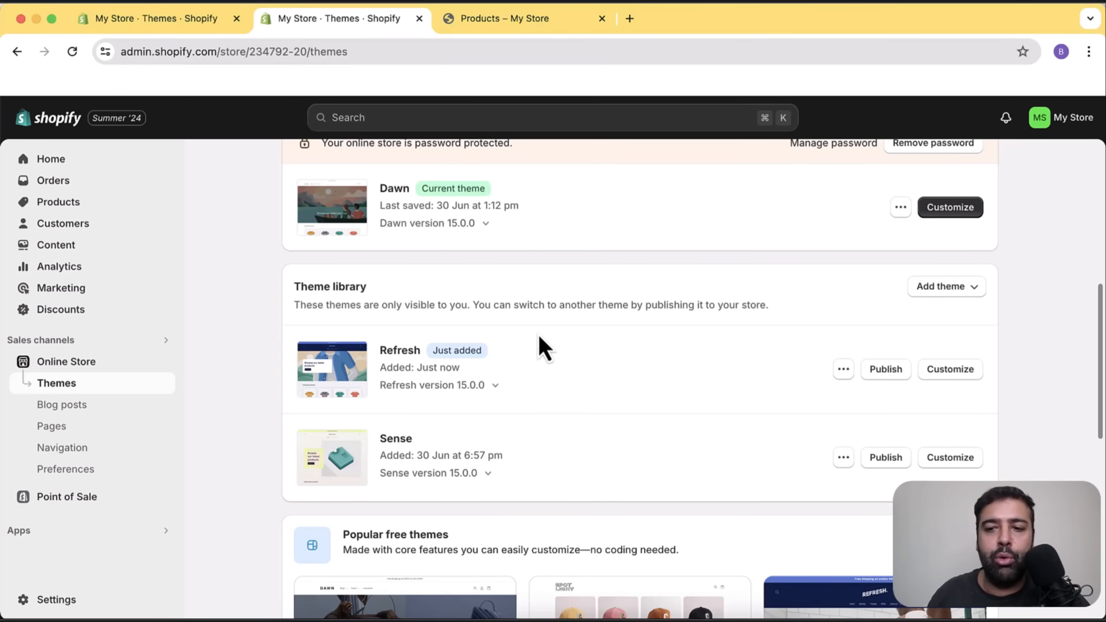
Publish Refresh from the theme library, confirming in the 'Publish Refresh?' dialog to replace Dawn.
left_click(885, 370)
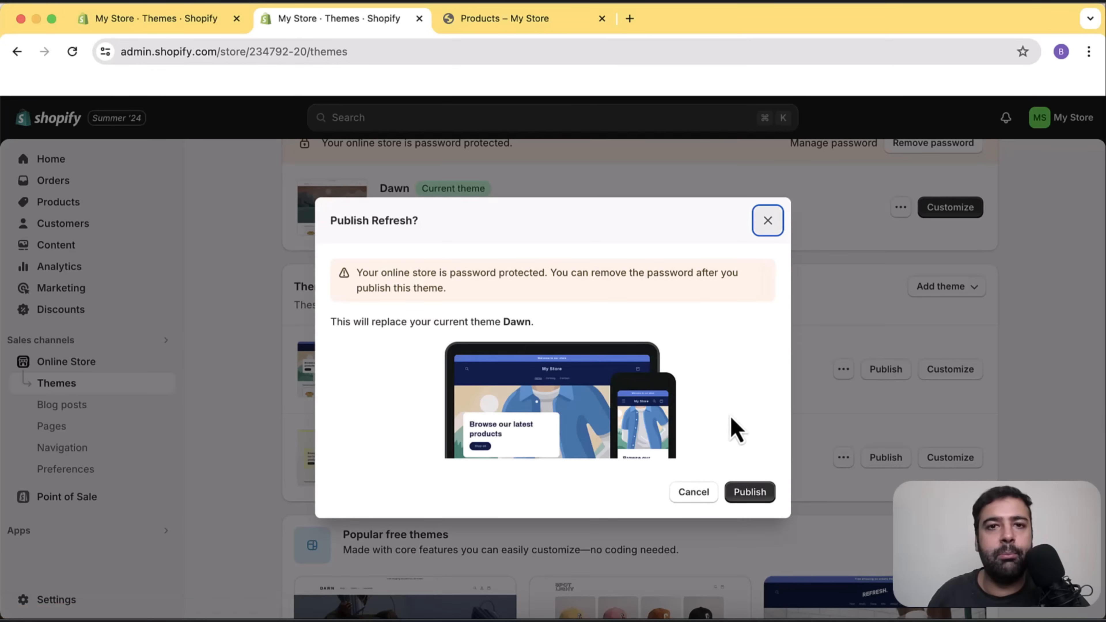
left_click(748, 491)
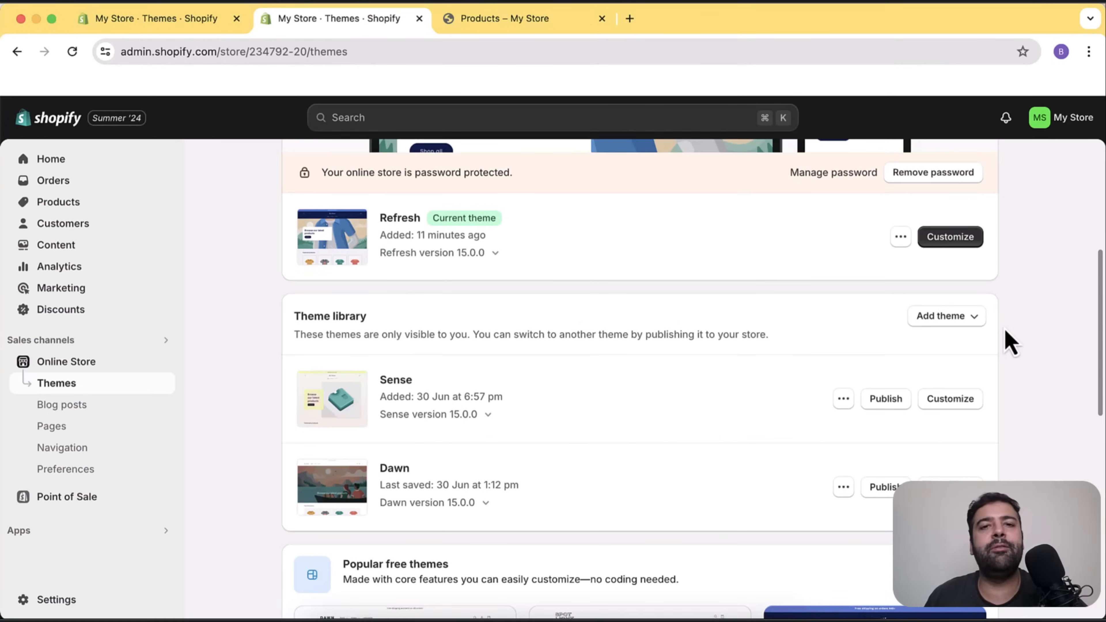
scroll(1027, 357, "up", 3)
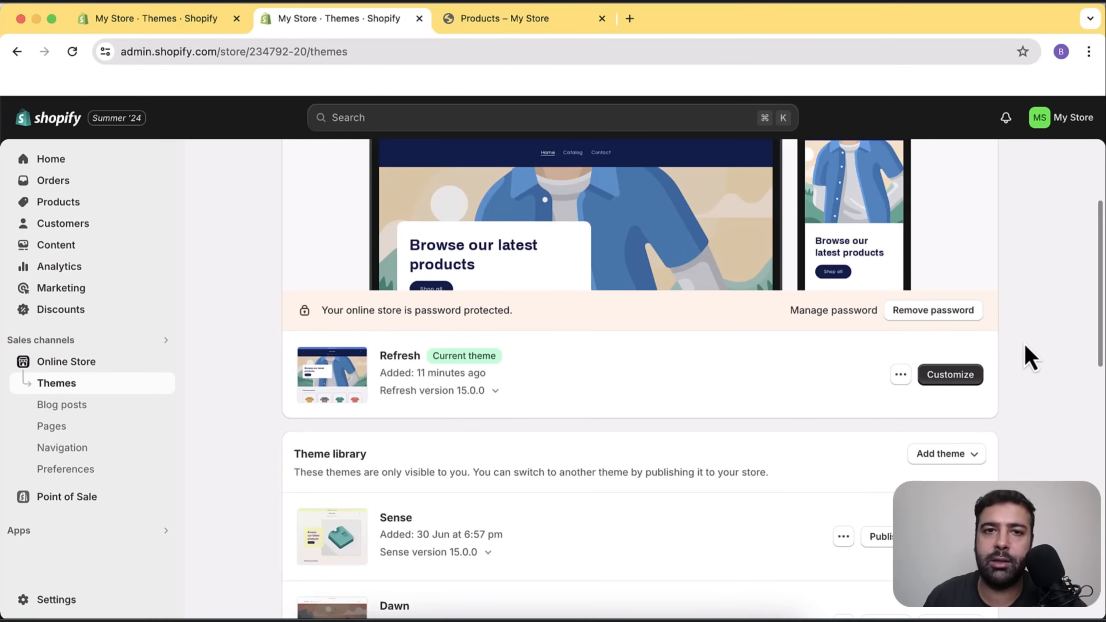
scroll(1026, 347, "up", 1)
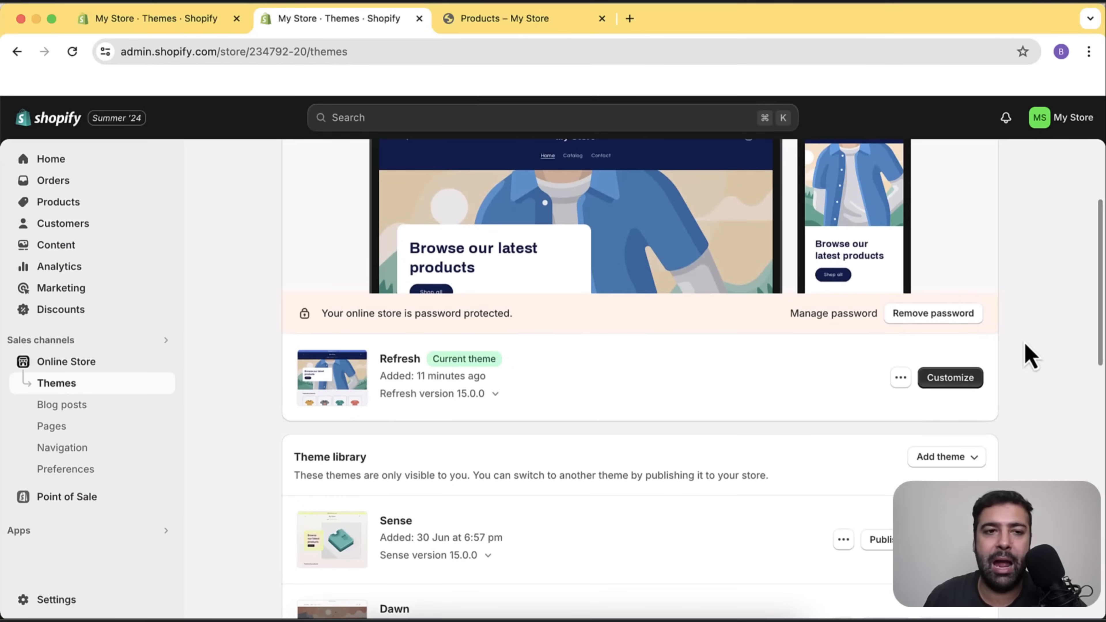
left_click(535, 21)
left_click(198, 152)
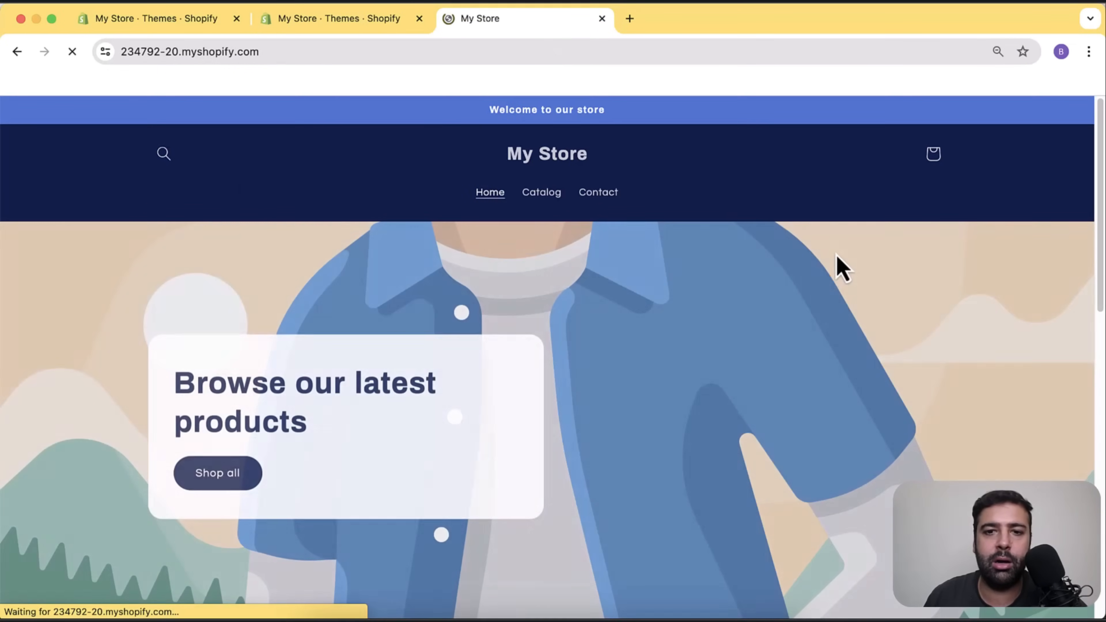
scroll(810, 209, "down", 7)
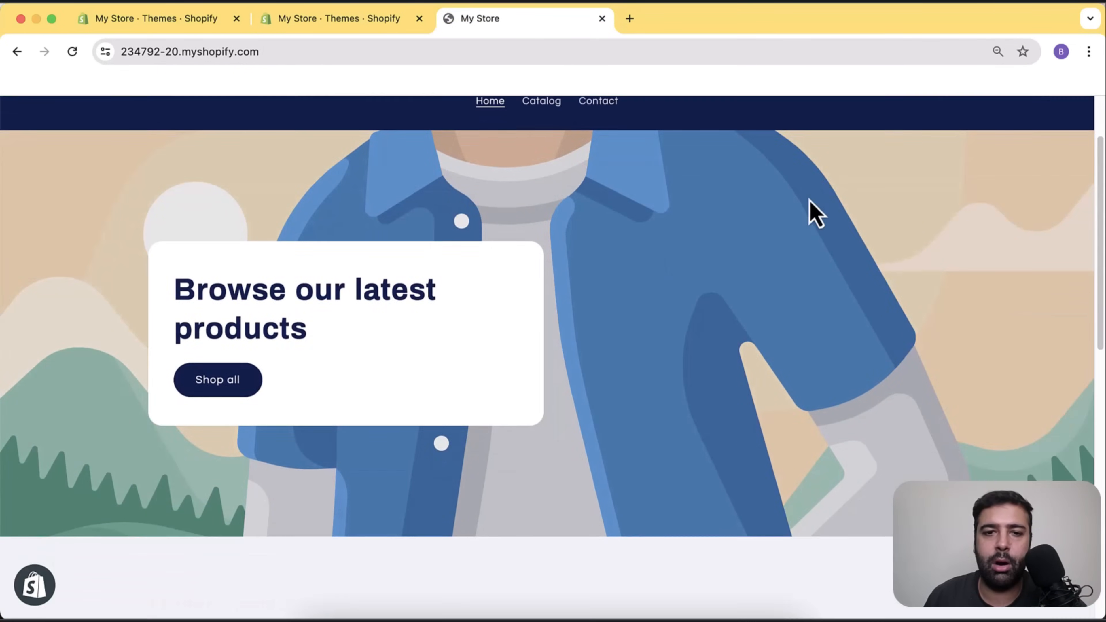
scroll(810, 205, "down", 10)
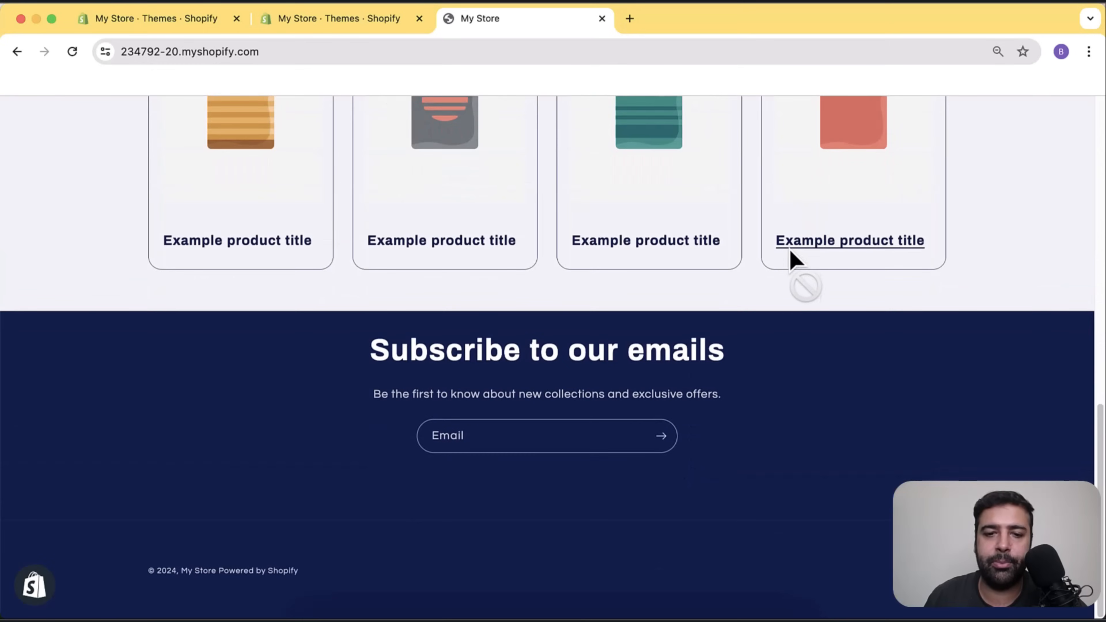
scroll(789, 348, "up", 17)
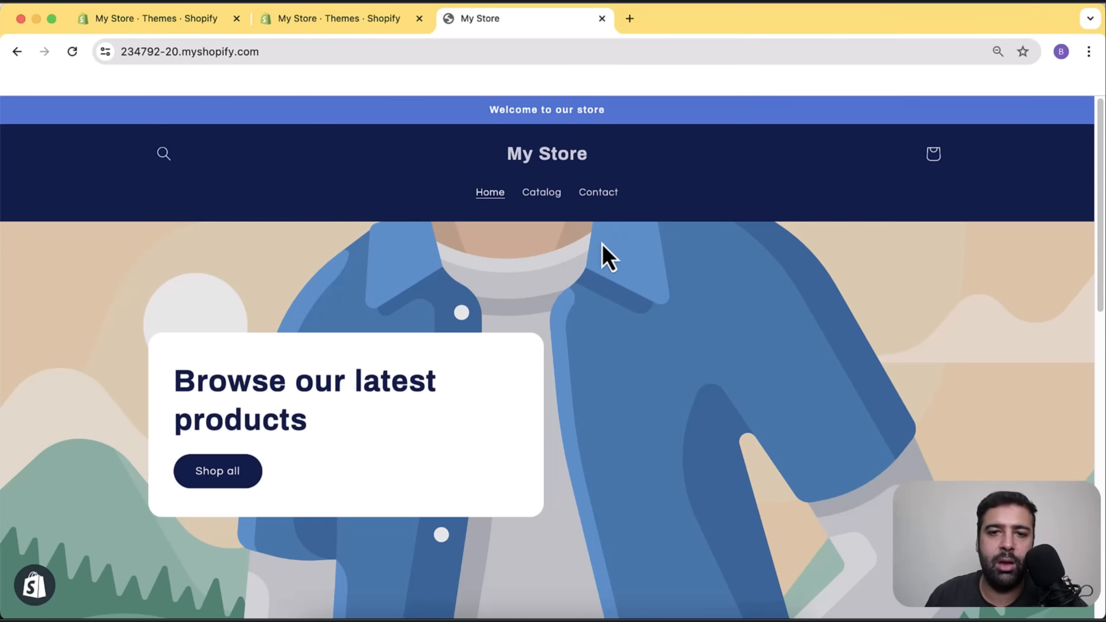
scroll(600, 257, "down", 5)
scroll(600, 261, "up", 5)
left_click(383, 20)
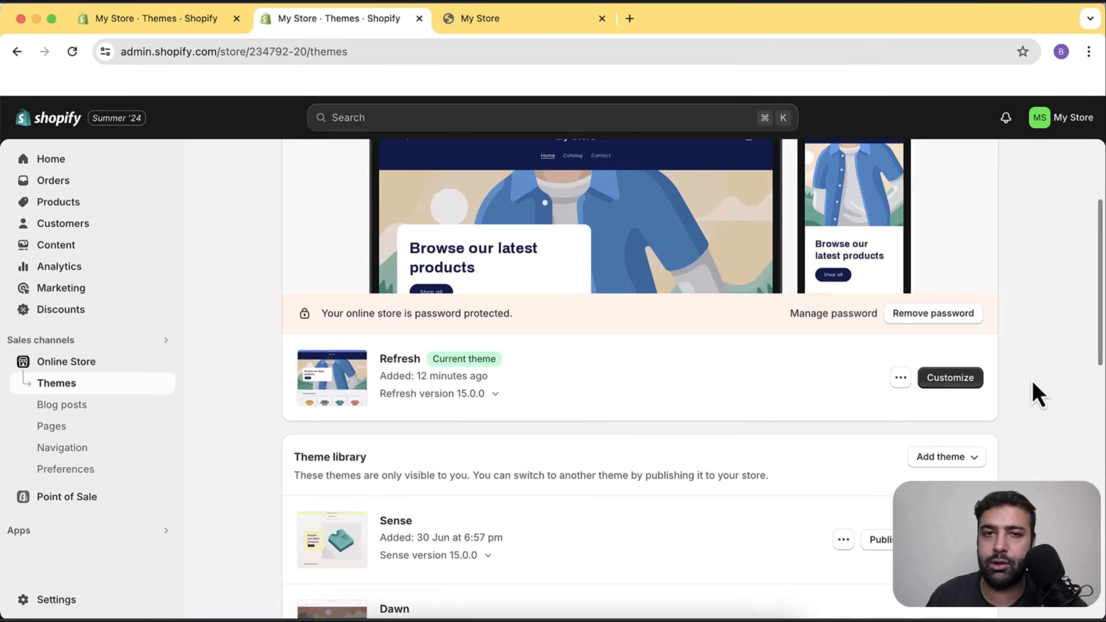
Customize the Refresh theme and zoom the browser out to 80%.
left_click(951, 378)
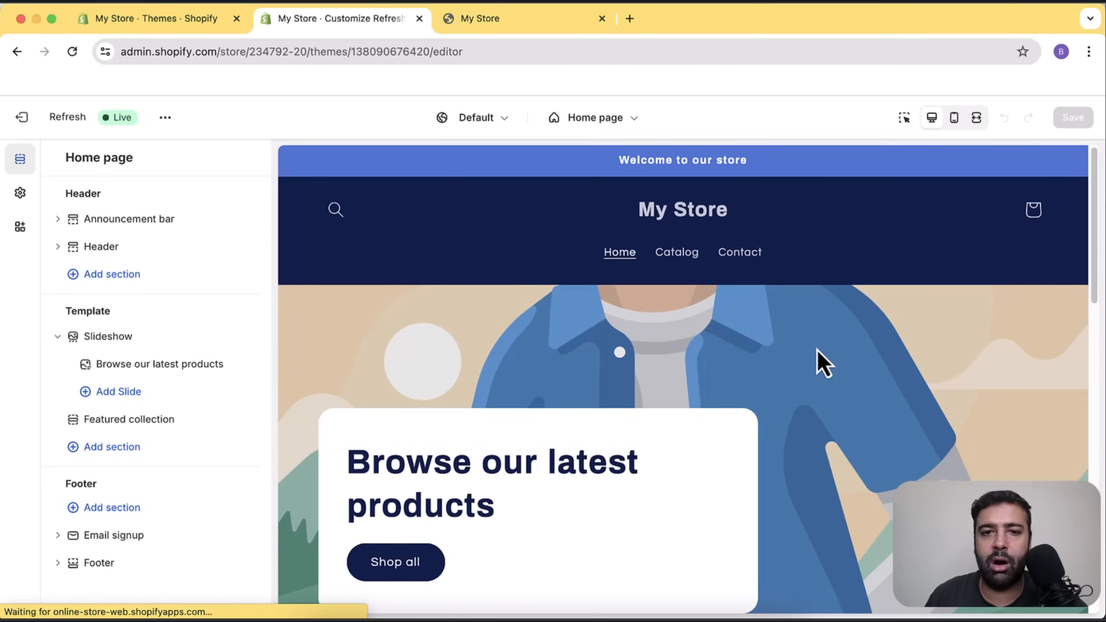
key("super+minus")
key("super+minus")
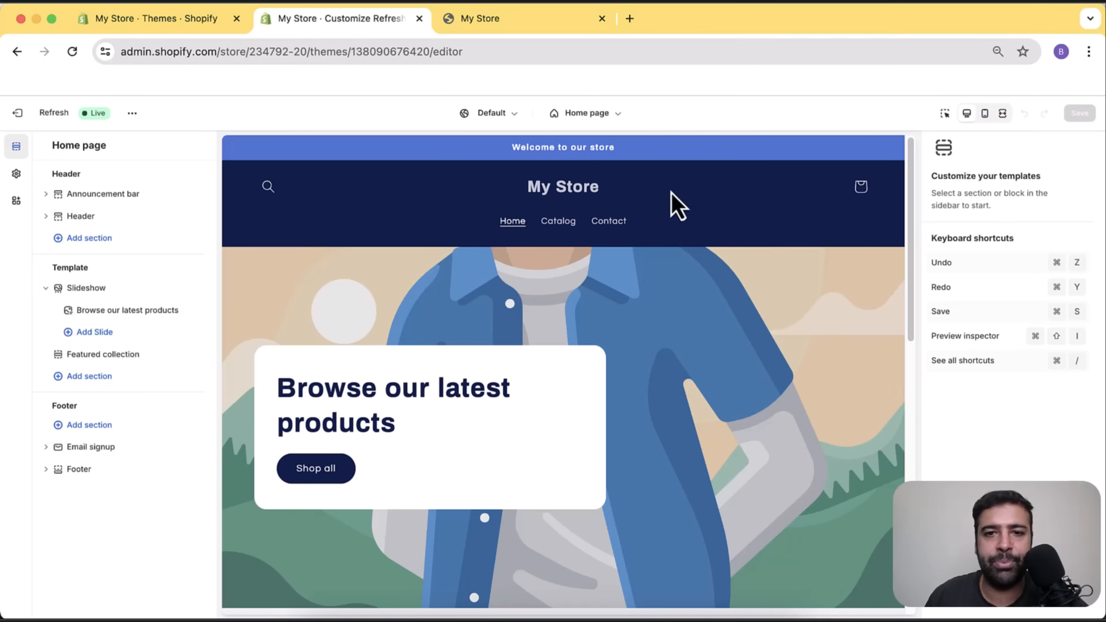
left_click(612, 117)
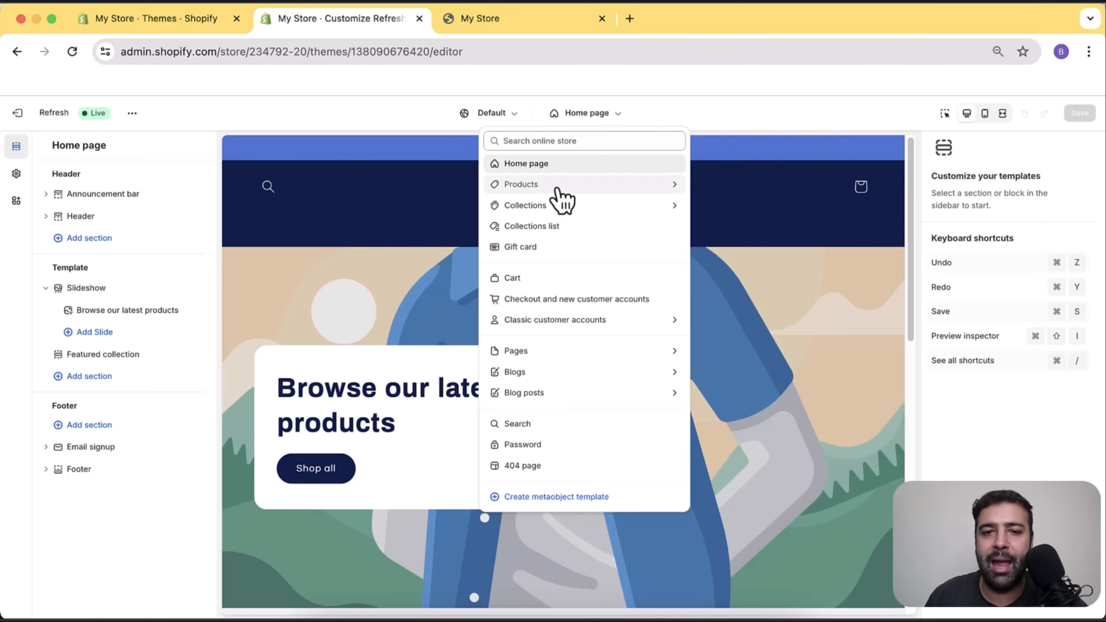
left_click(595, 191)
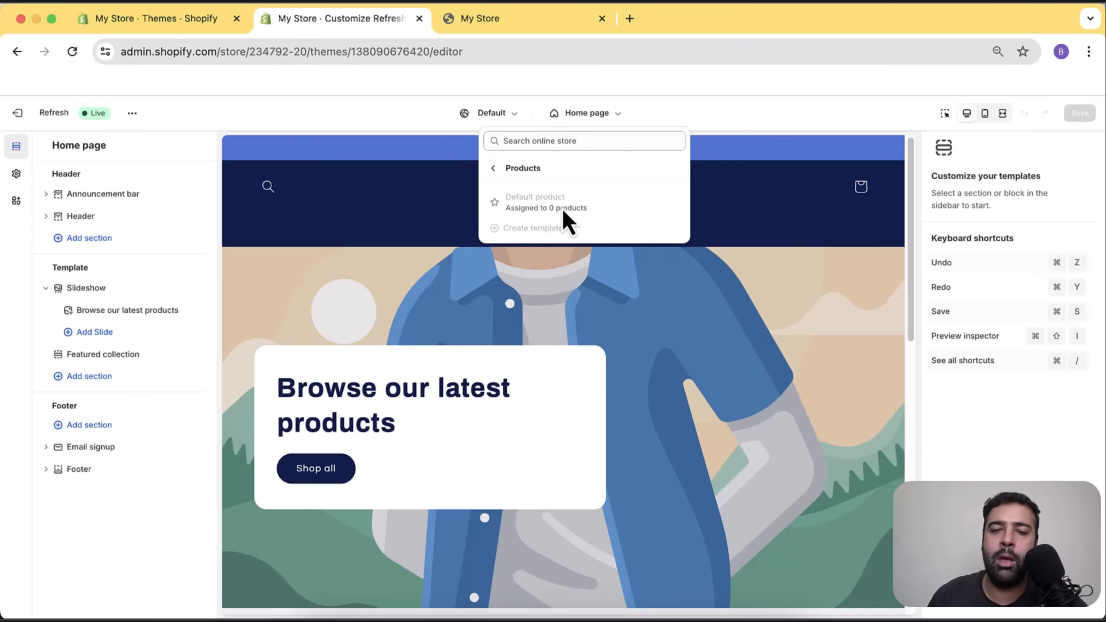
left_click(496, 169)
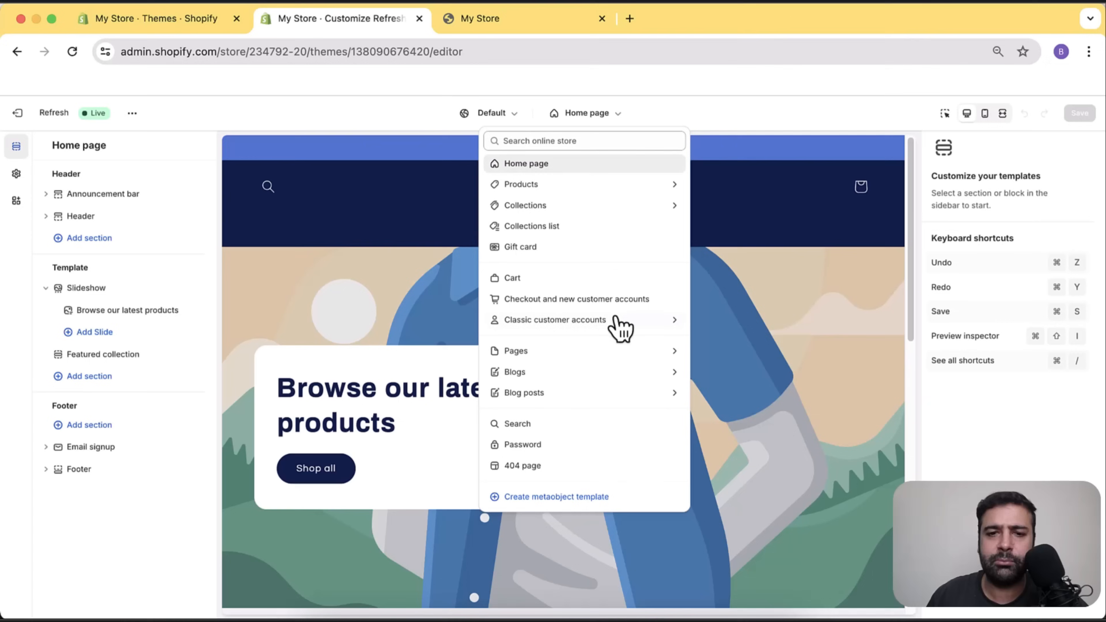
left_click(608, 208)
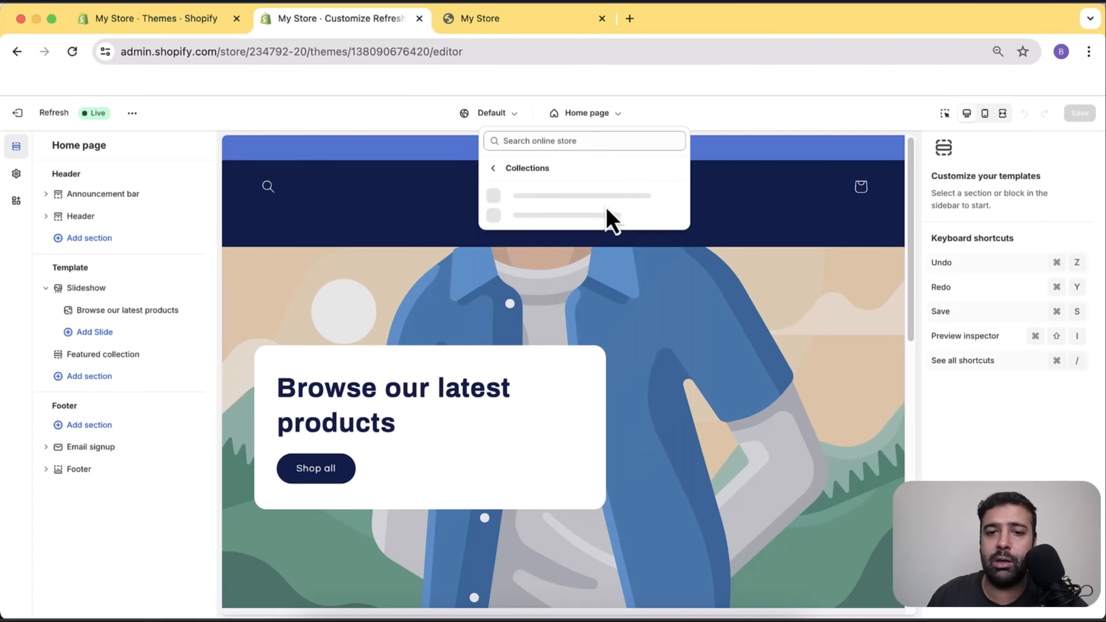
left_click(495, 169)
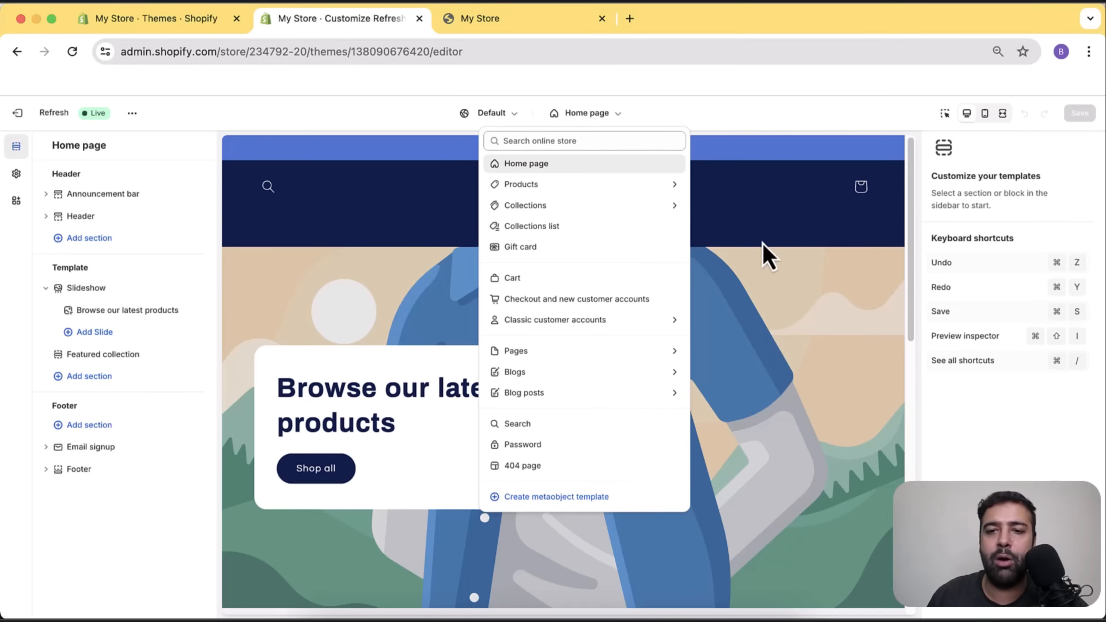
left_click(765, 216)
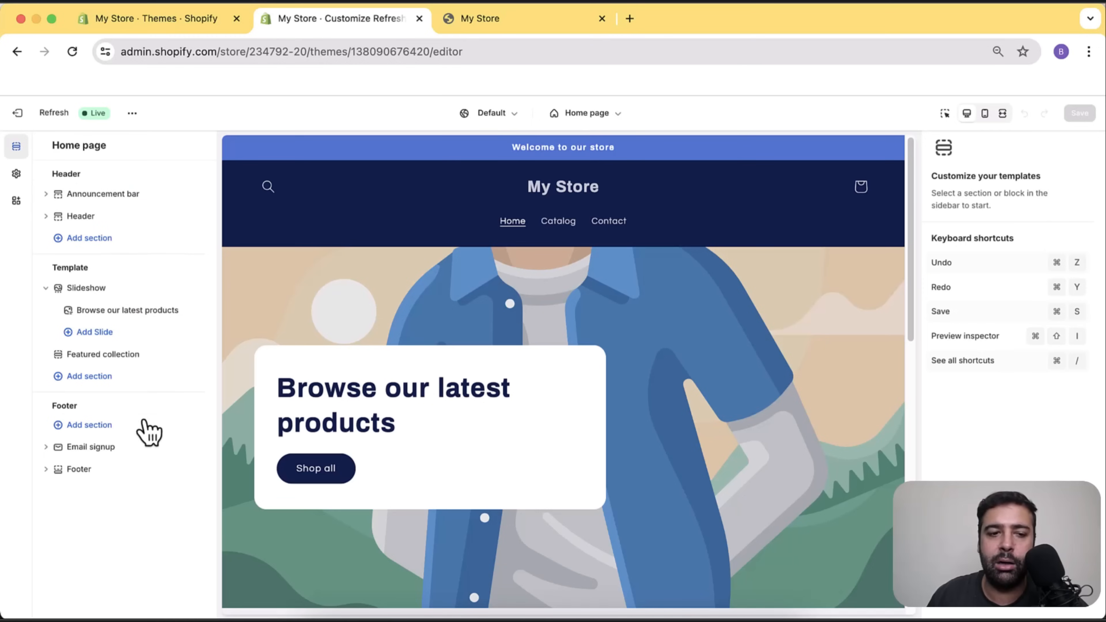
mouse_move(133, 185)
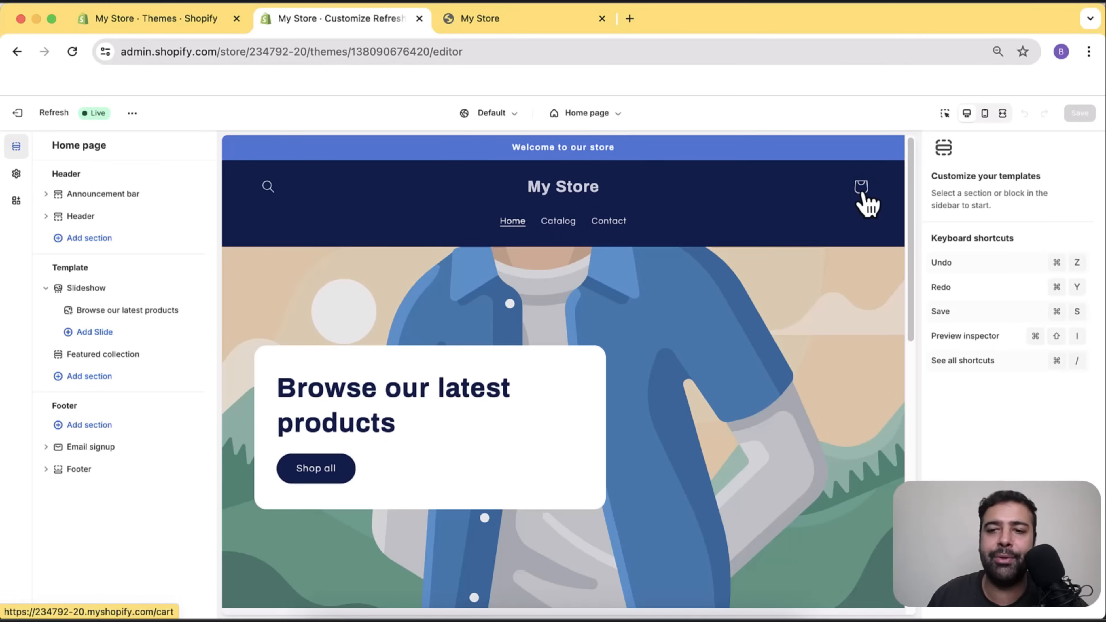
scroll(863, 256, "down", 10)
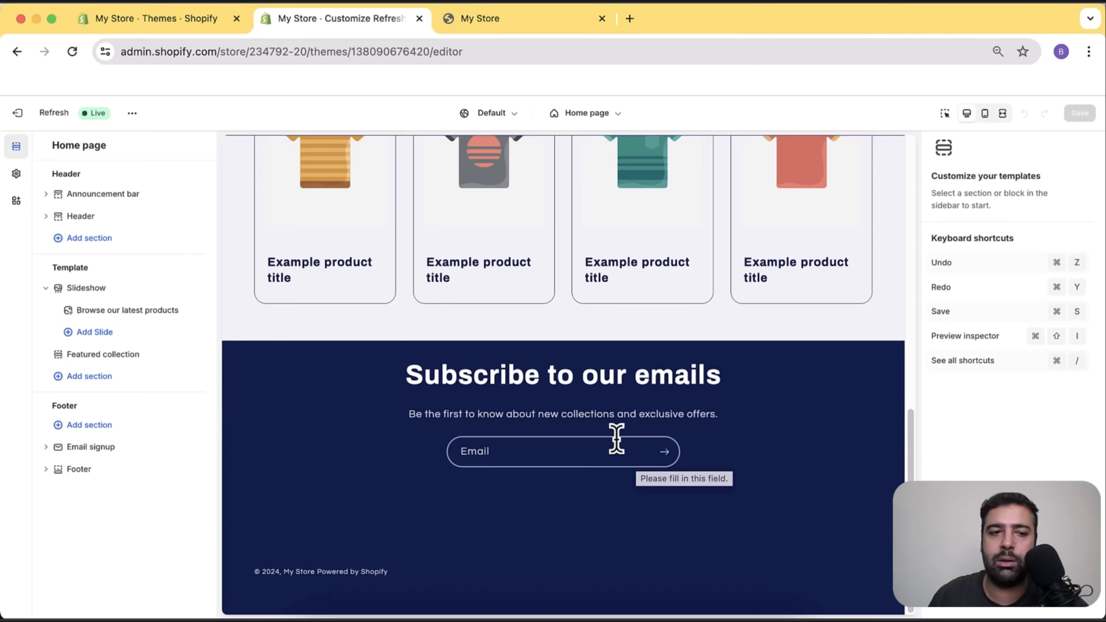
scroll(636, 453, "up", 15)
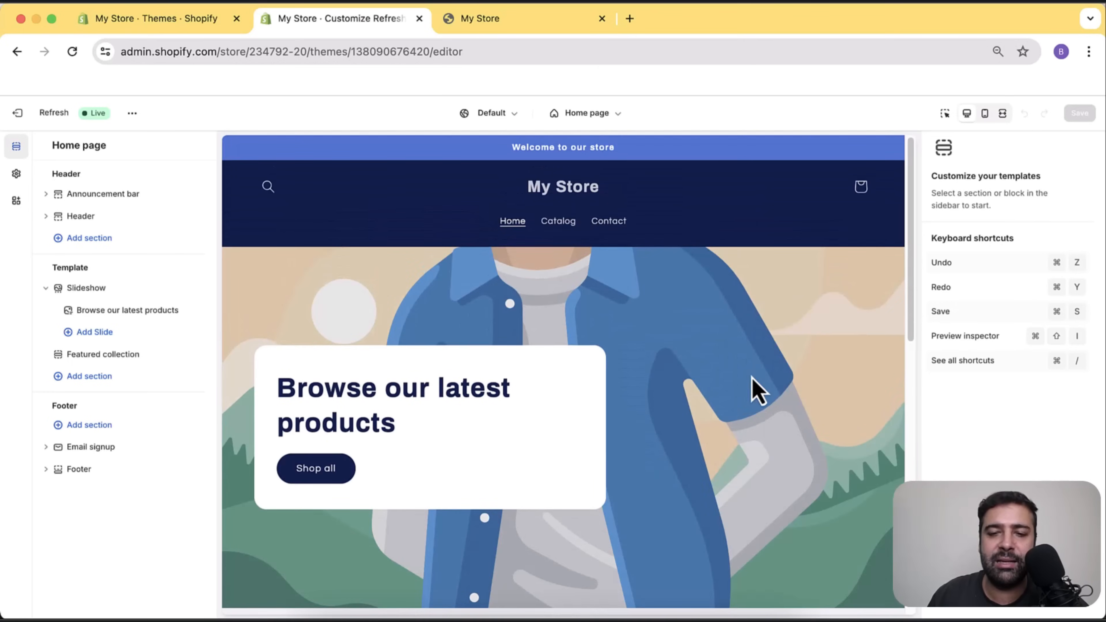
scroll(625, 265, "down", 10)
scroll(727, 320, "up", 2)
scroll(728, 321, "up", 8)
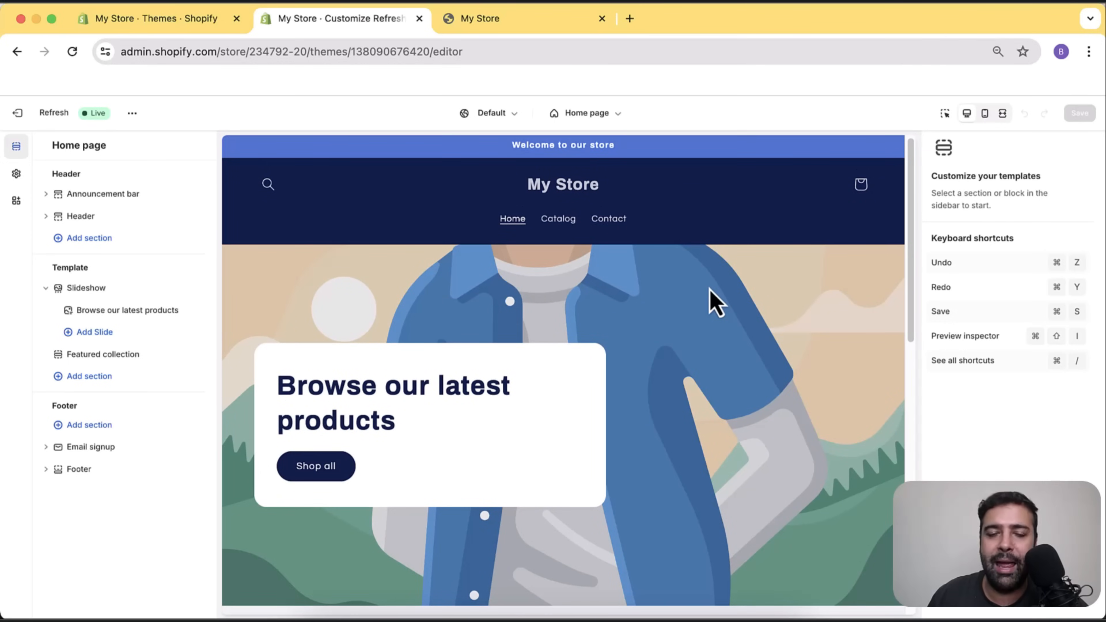
scroll(708, 301, "down", 5)
scroll(731, 332, "down", 5)
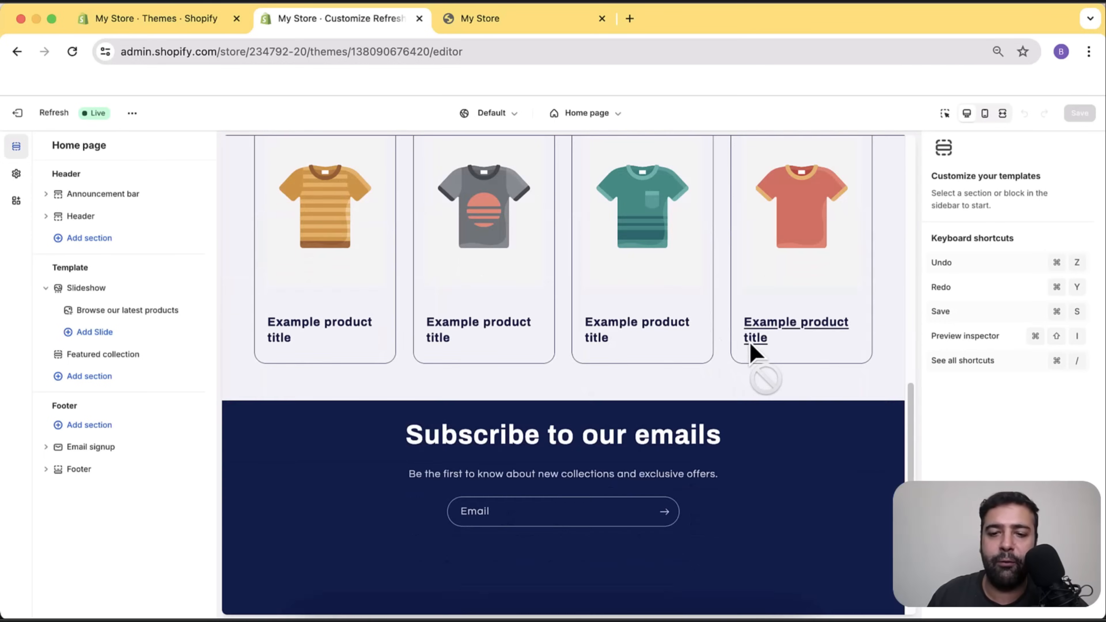
scroll(750, 353, "up", 10)
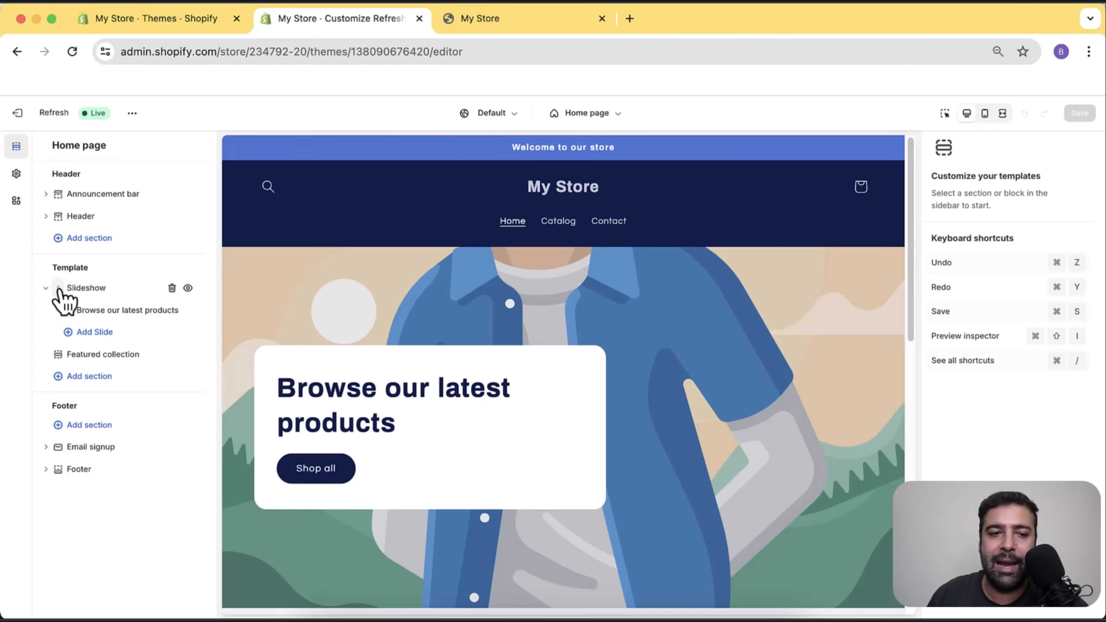
Move Slideshow below Featured collection and back, then open the Slideshow section settings.
left_click_drag(60, 289, 62, 329)
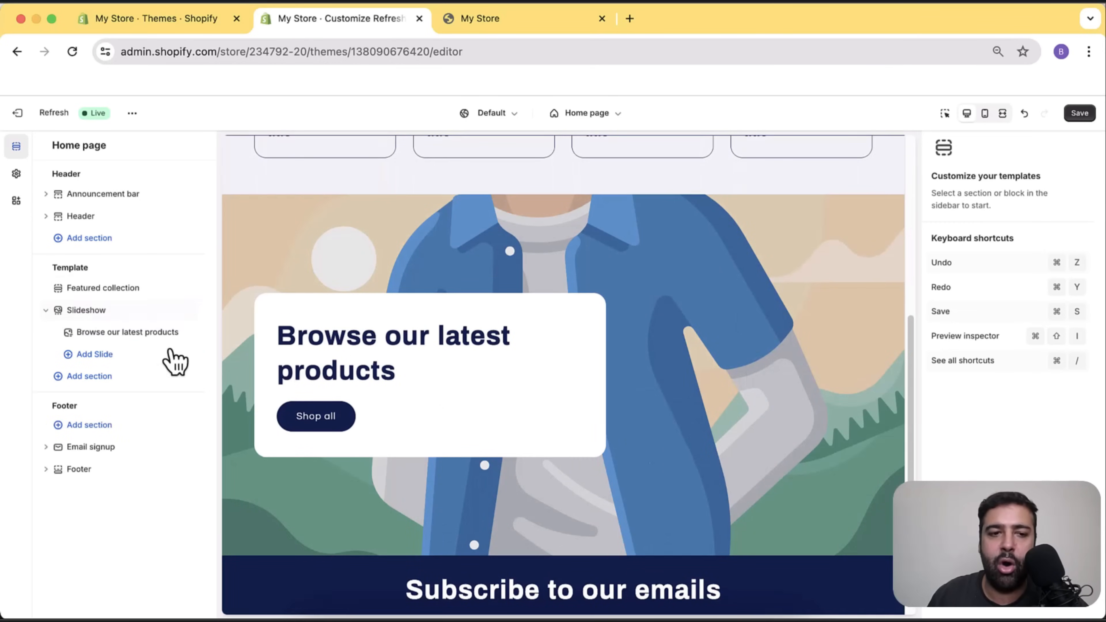
scroll(673, 392, "up", 5)
scroll(672, 388, "up", 3)
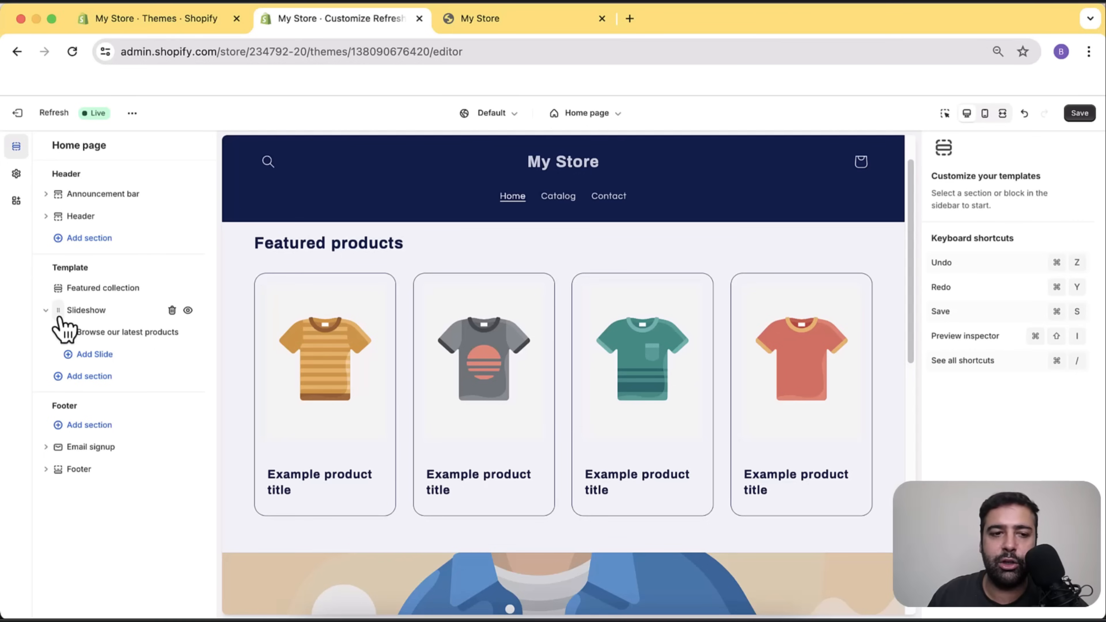
left_click_drag(63, 326, 65, 301)
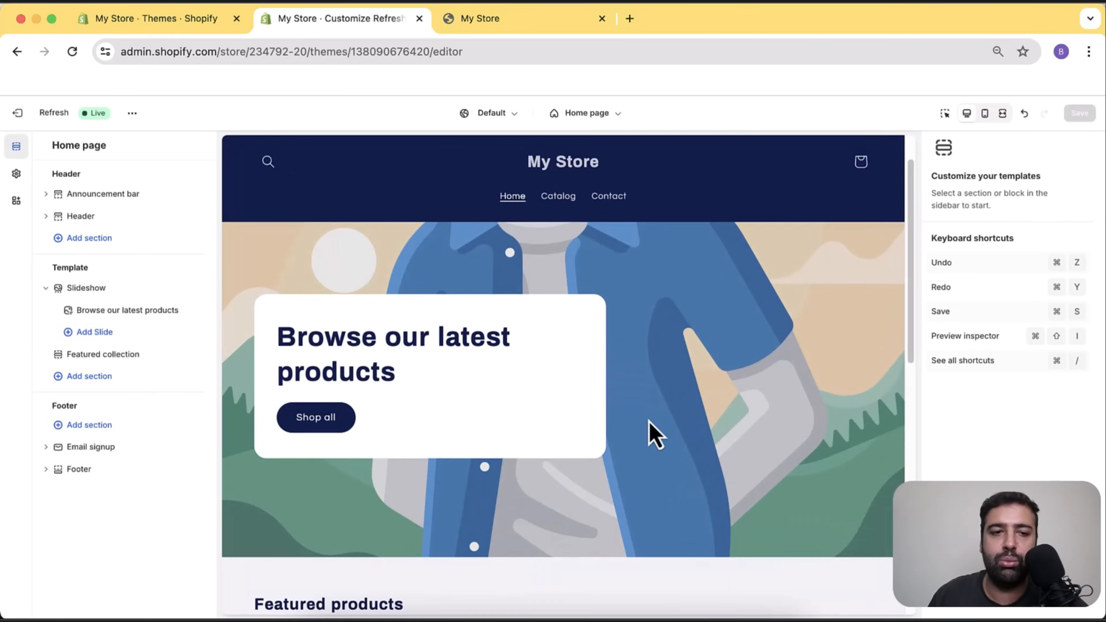
left_click(116, 291)
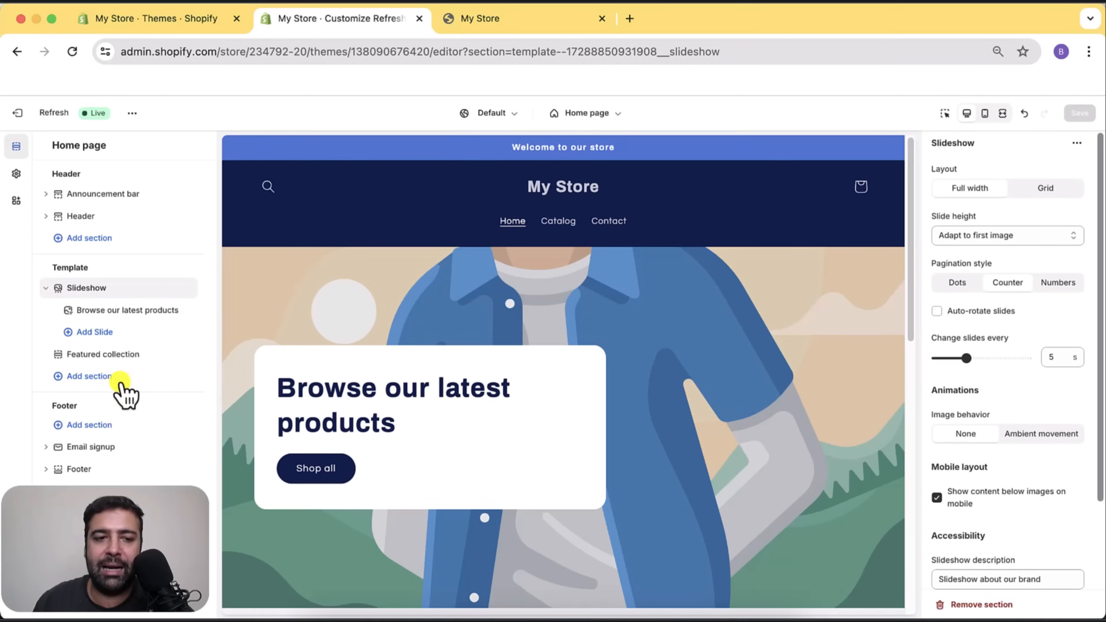
Add a Multicolumn section under Featured collection from the section list.
left_click(97, 376)
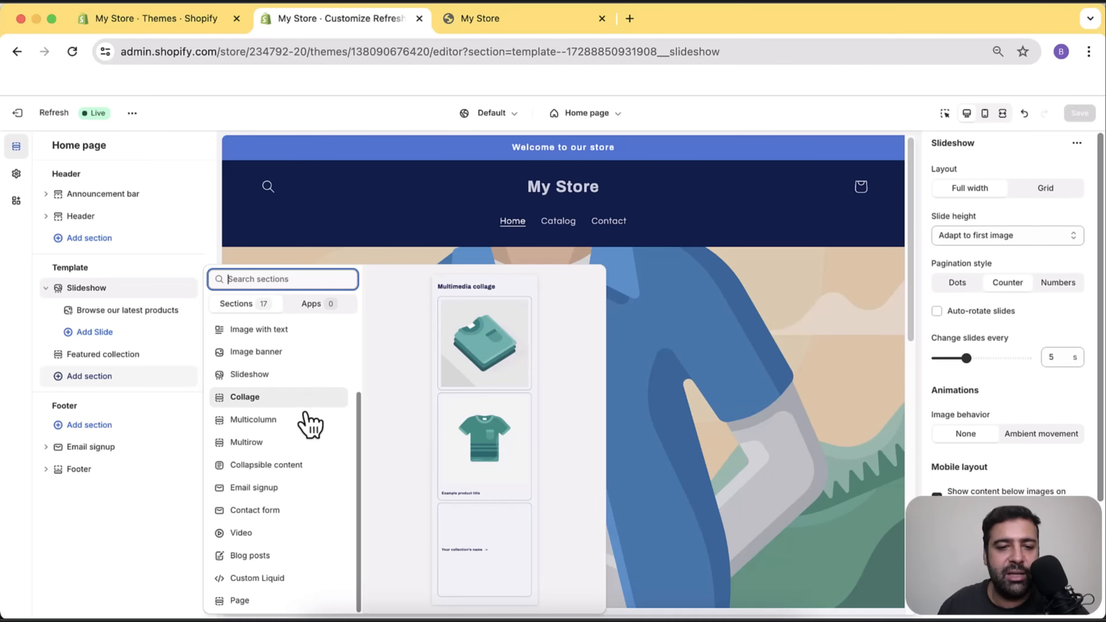
key("Escape")
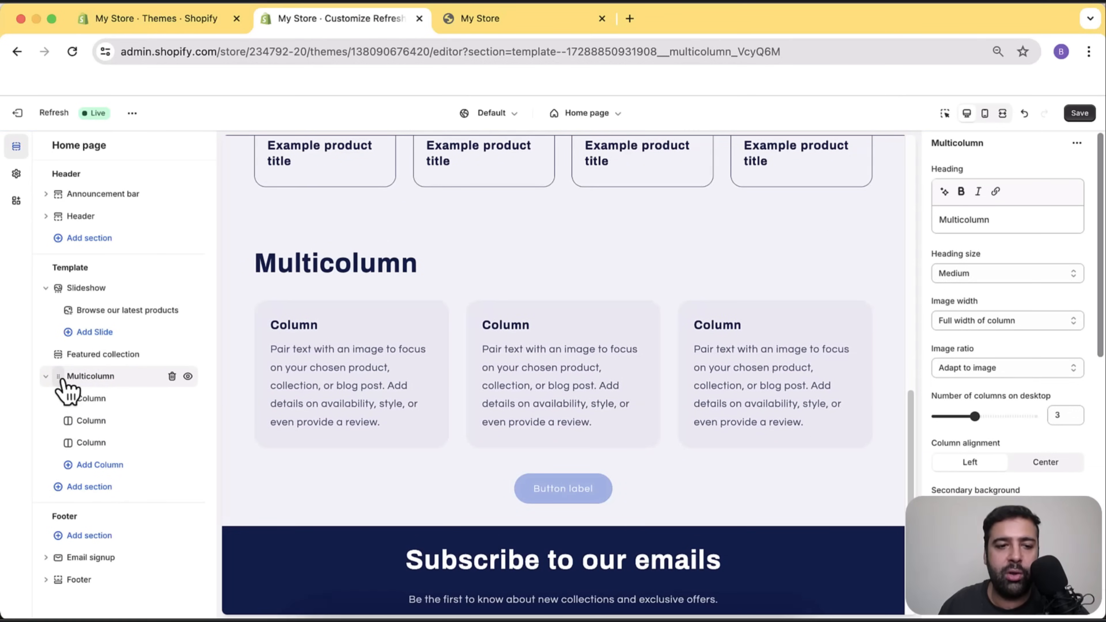
Scroll the preview to the top and expand the Announcement bar showing 'Welcome to our store'.
left_click_drag(63, 387, 119, 397)
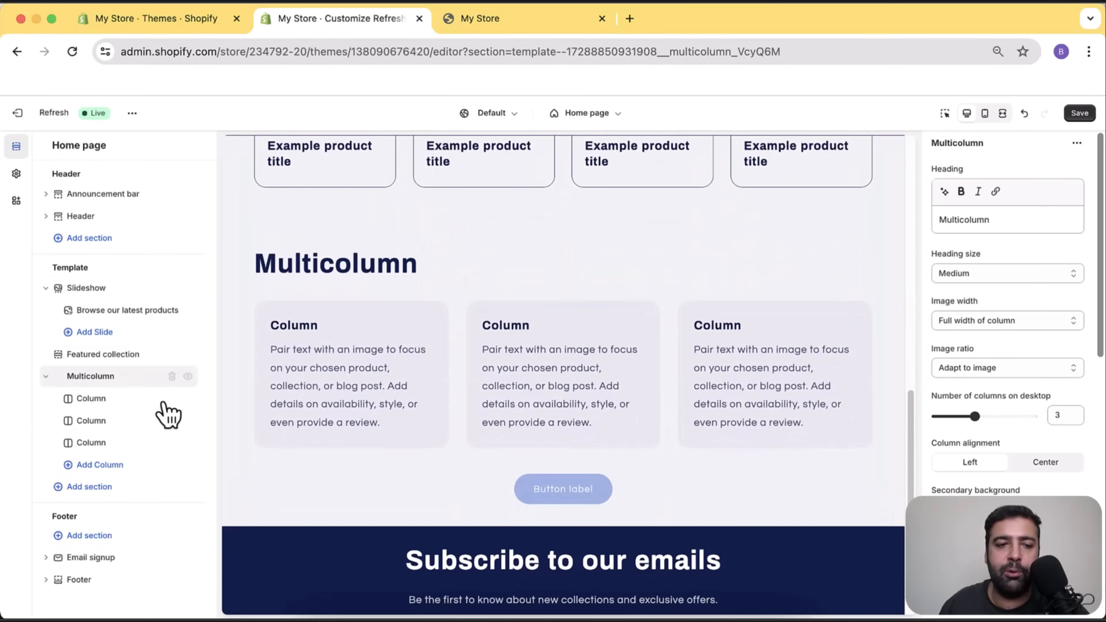
scroll(616, 410, "up", 15)
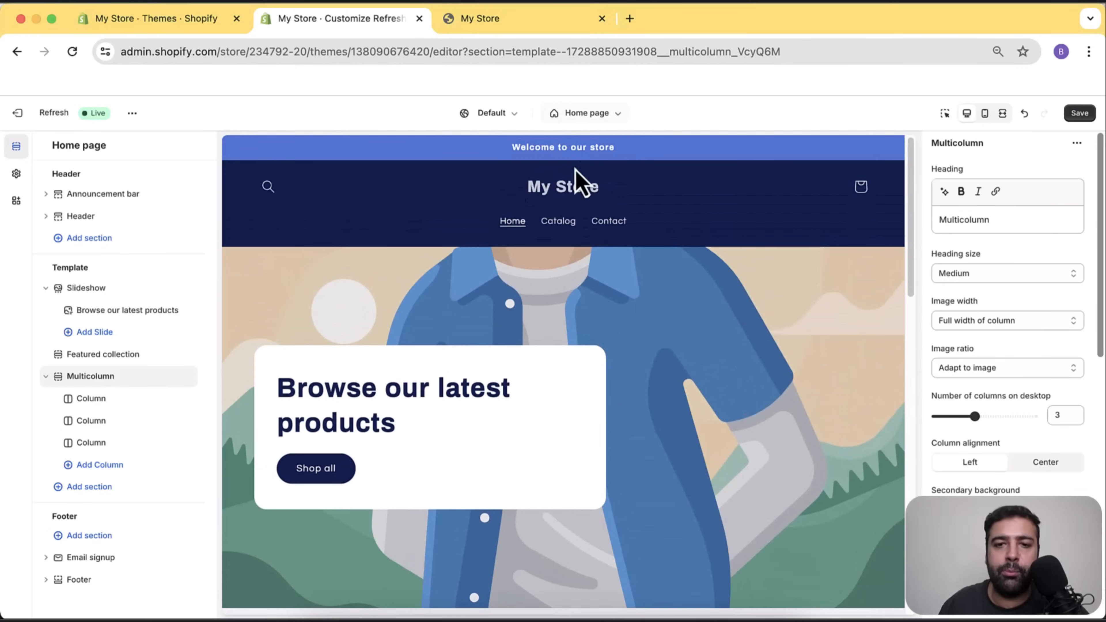
left_click_drag(503, 150, 618, 163)
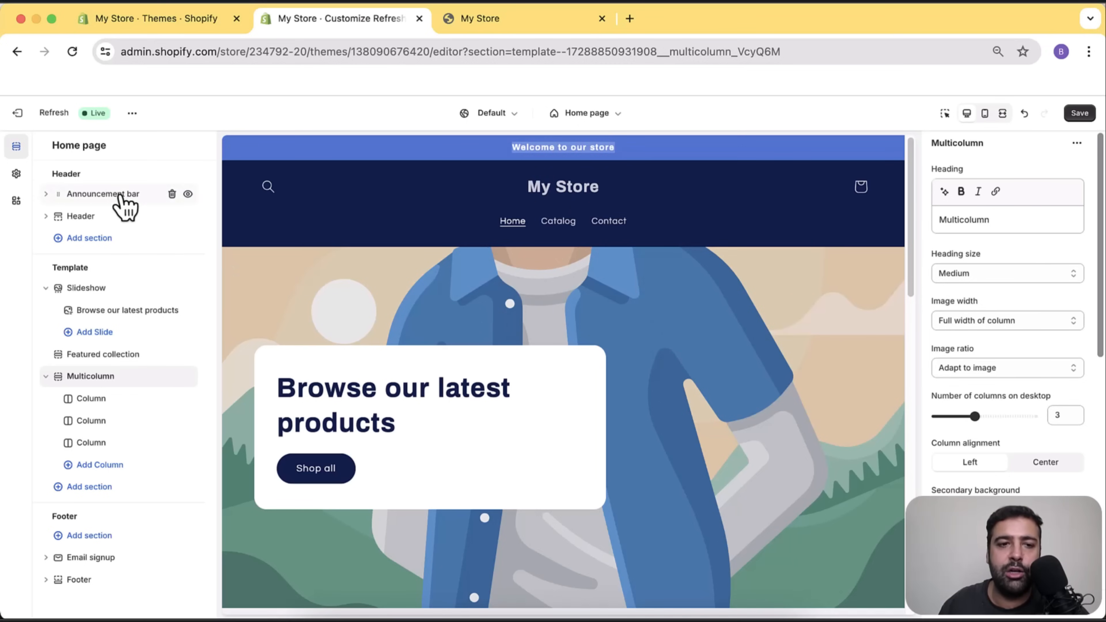
left_click(46, 194)
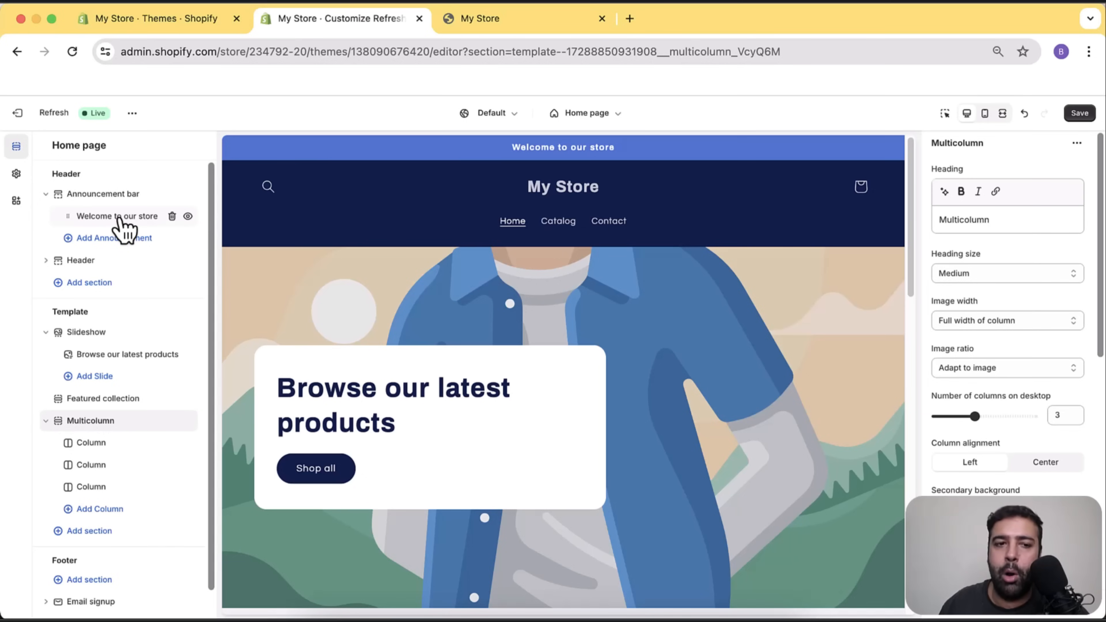
Add four more 'Welcome to our store' announcements and select the second one's text for replacing.
left_click_drag(122, 201, 112, 197)
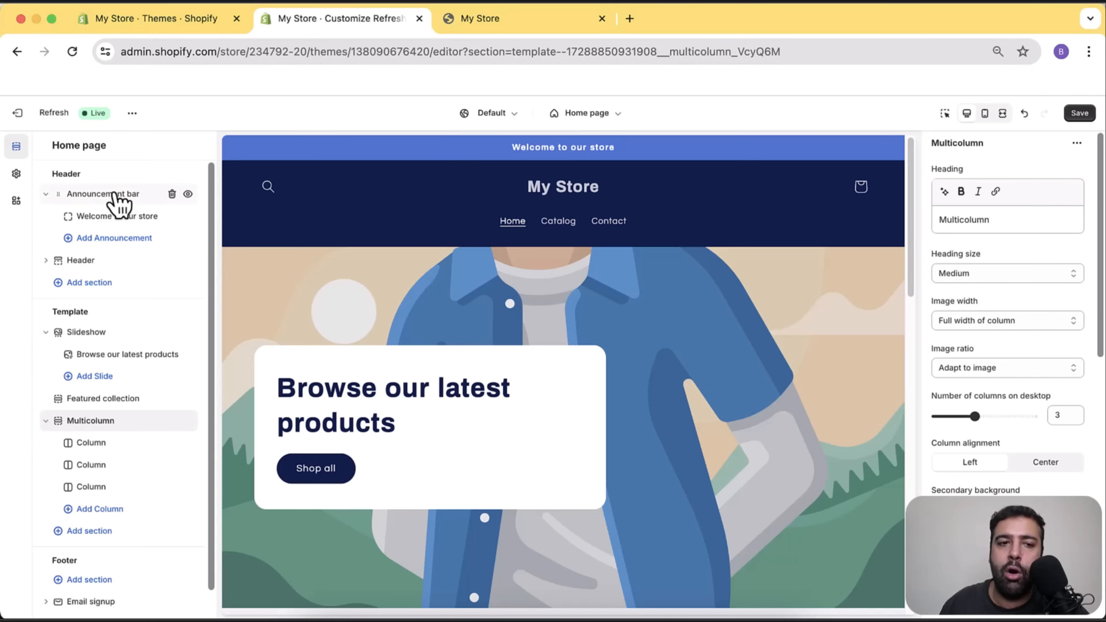
left_click(122, 239)
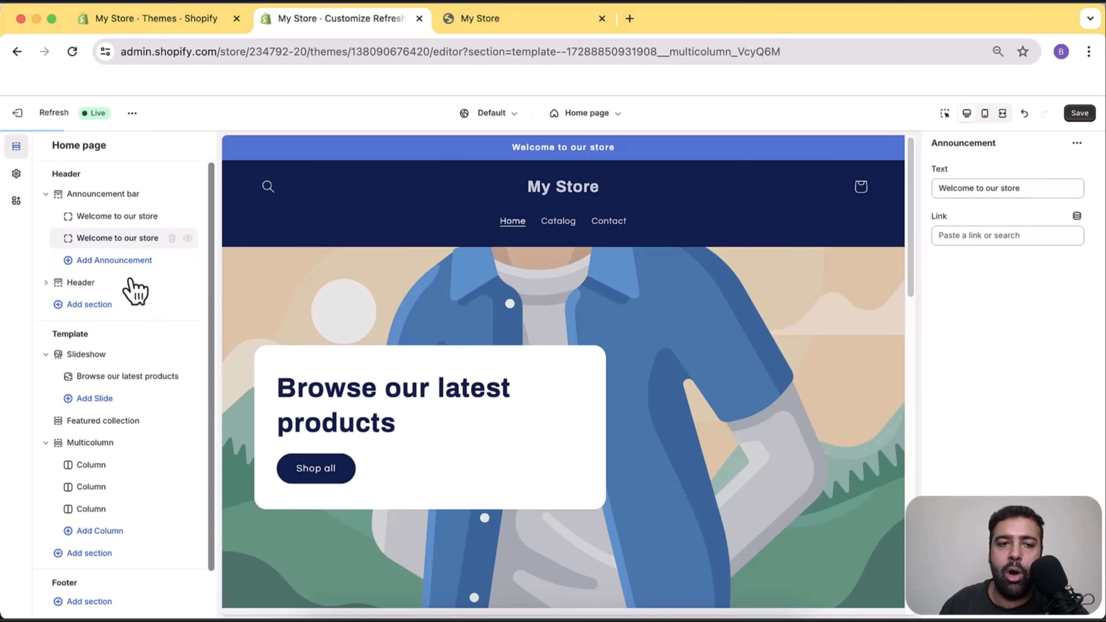
left_click(118, 262)
left_click(114, 282)
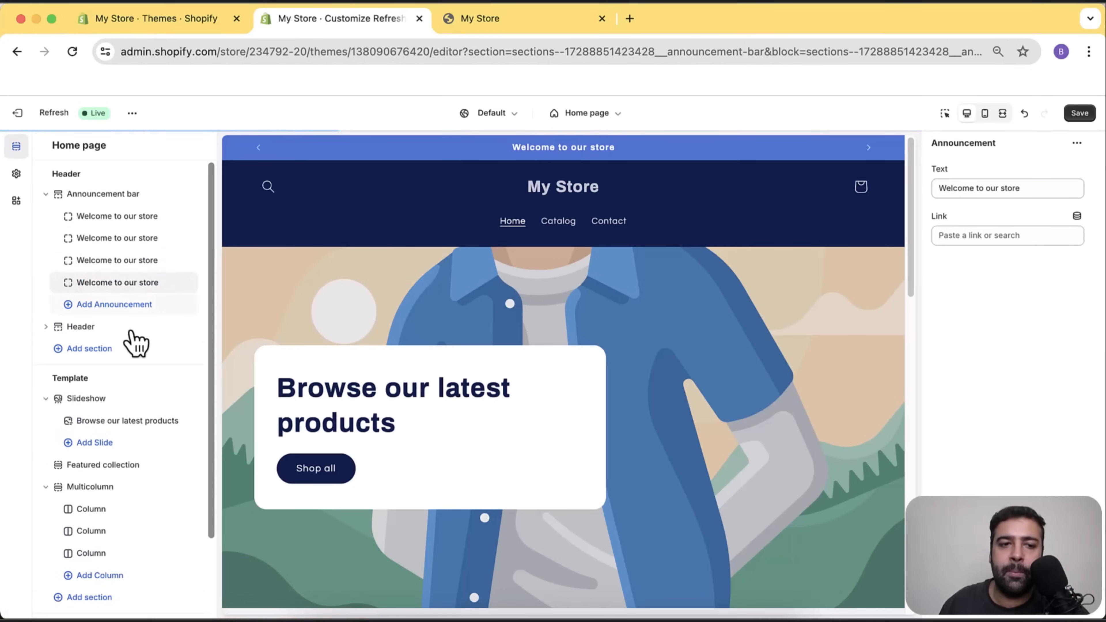
left_click(114, 304)
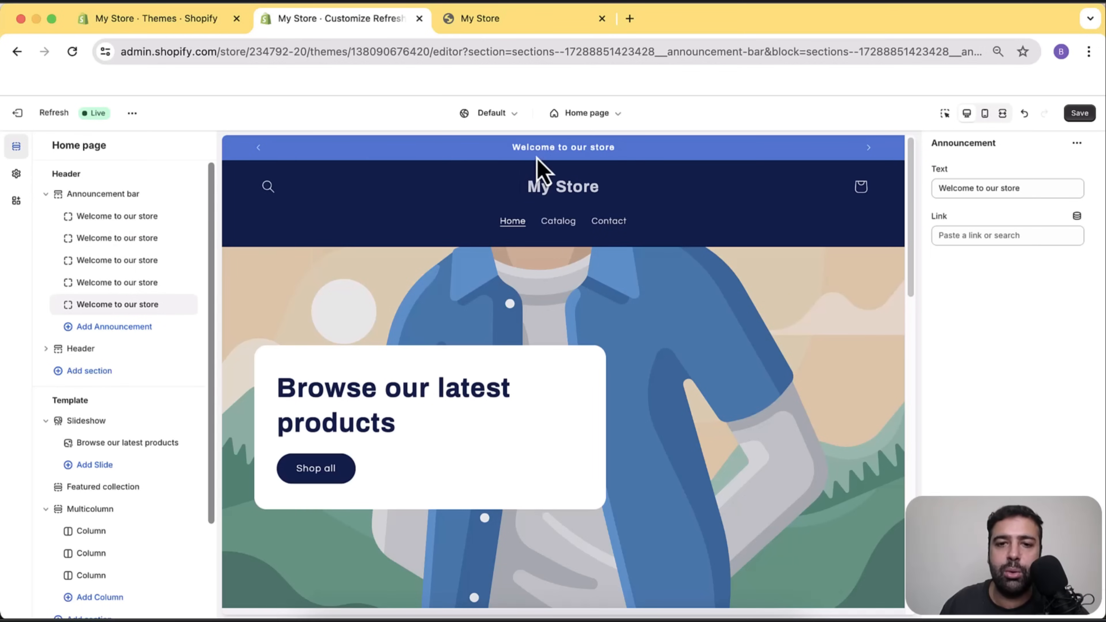
left_click(120, 238)
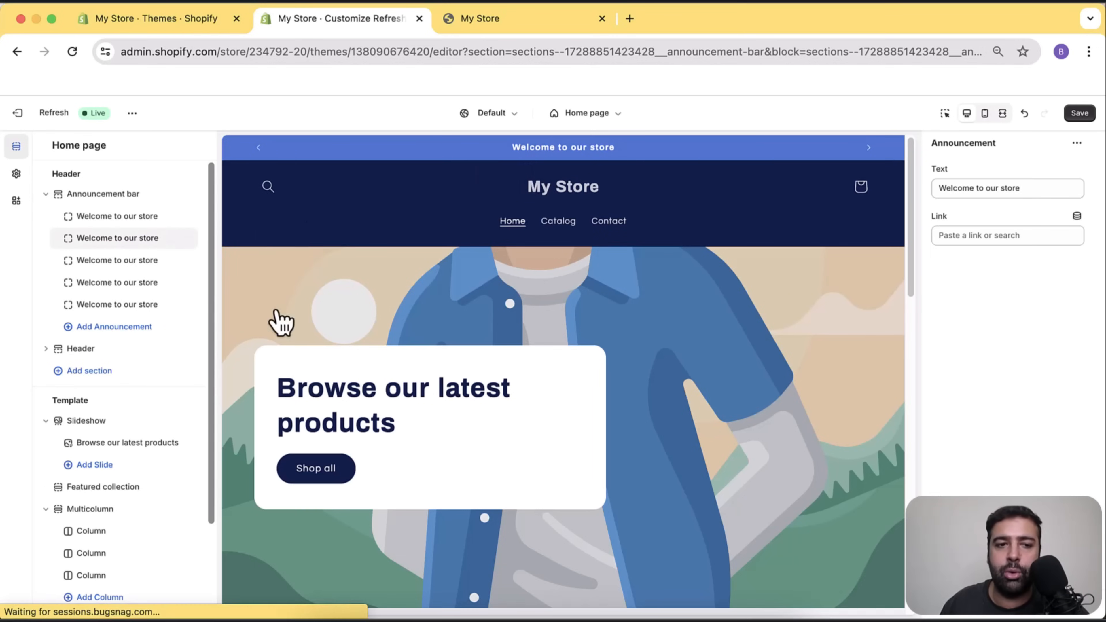
triple_click(1005, 188)
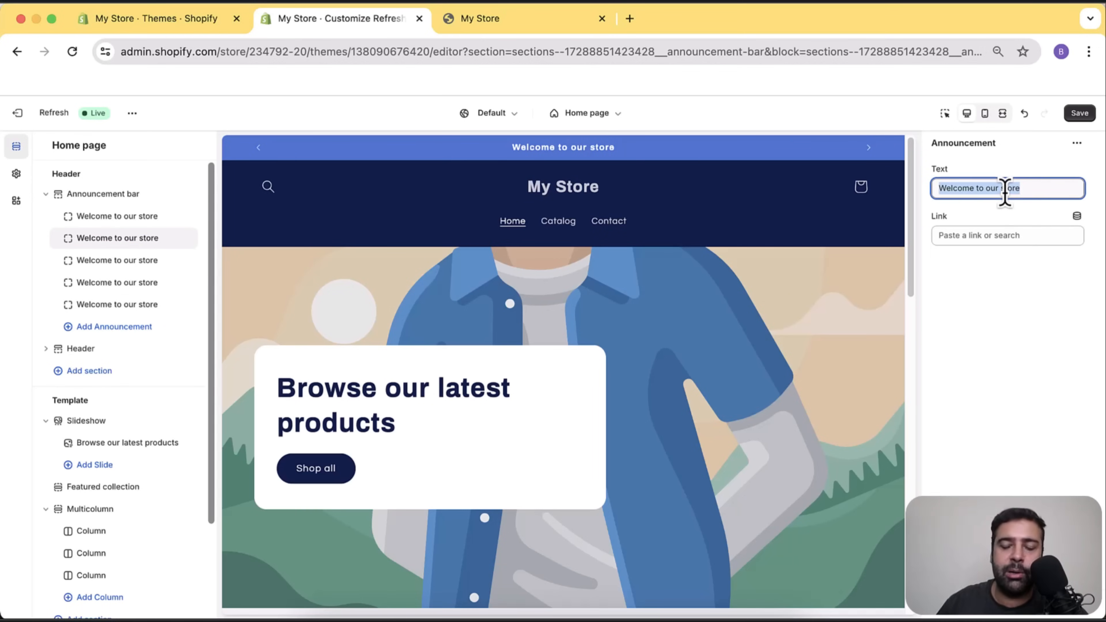
Make announcement two 'Free Shipping Worldwide' and announcement three '20% Off For Order More Than 100$'.
type("Free Shipping Worldwide")
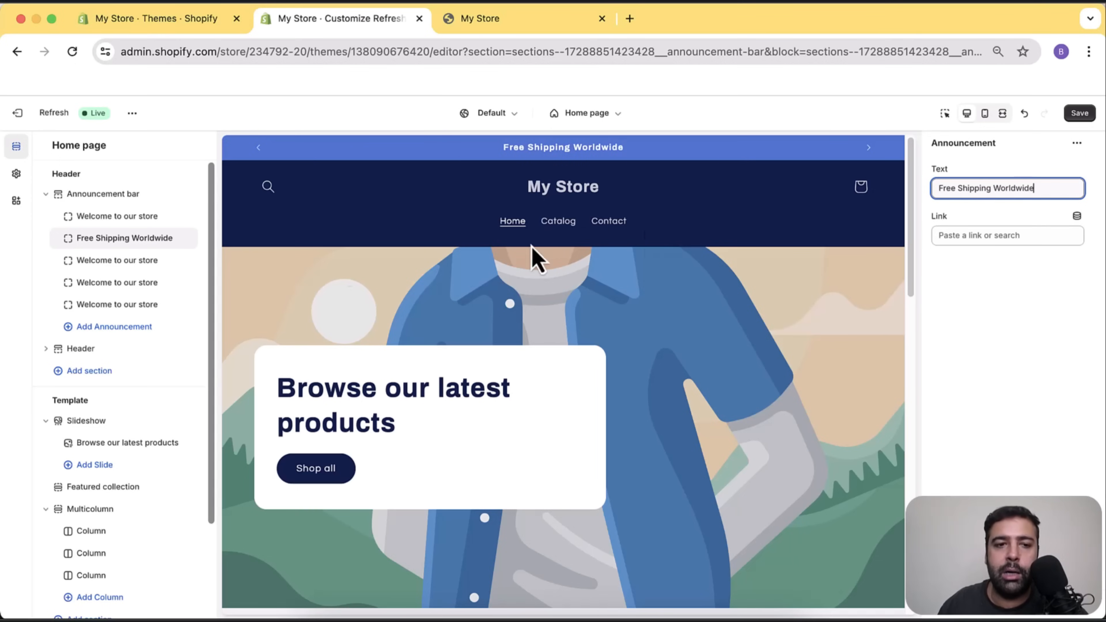
left_click(127, 263)
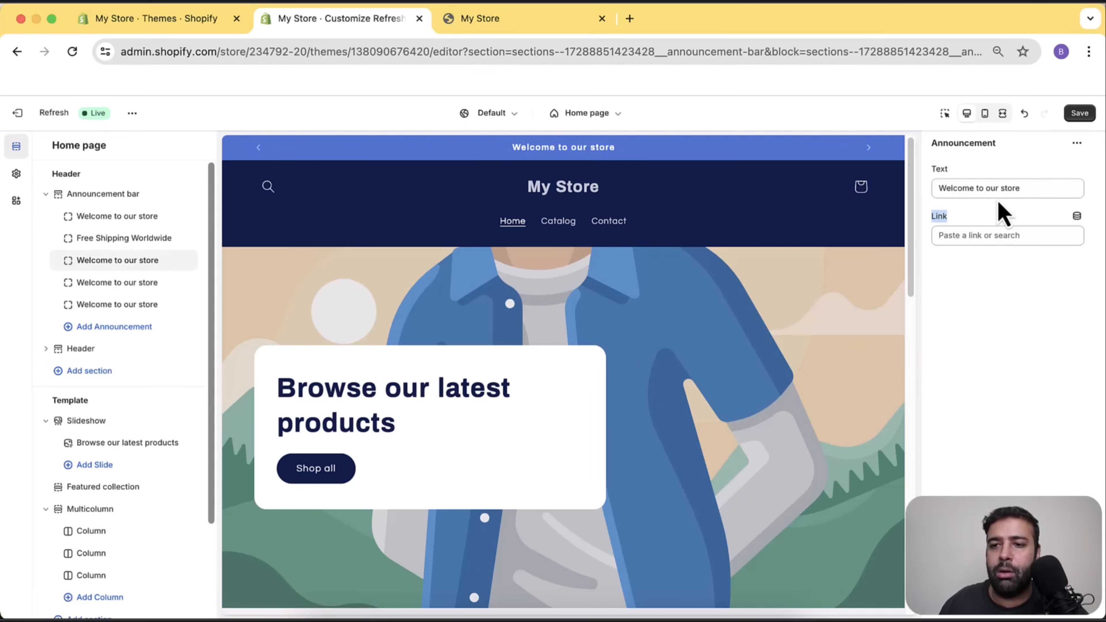
double_click(1002, 188)
type("20%")
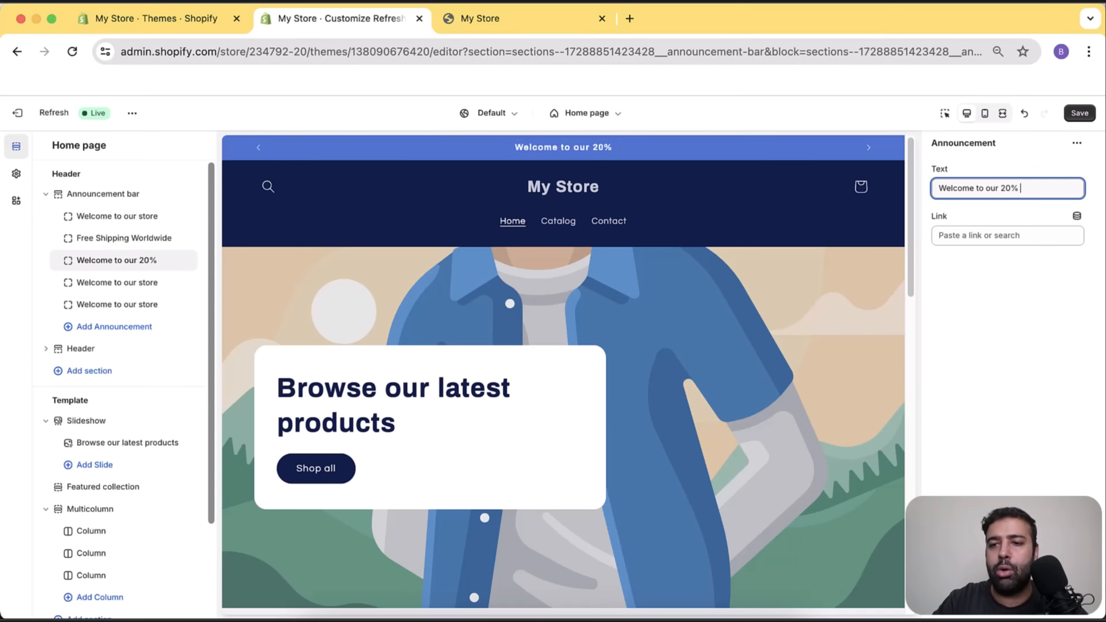
key("super+a")
type("2")
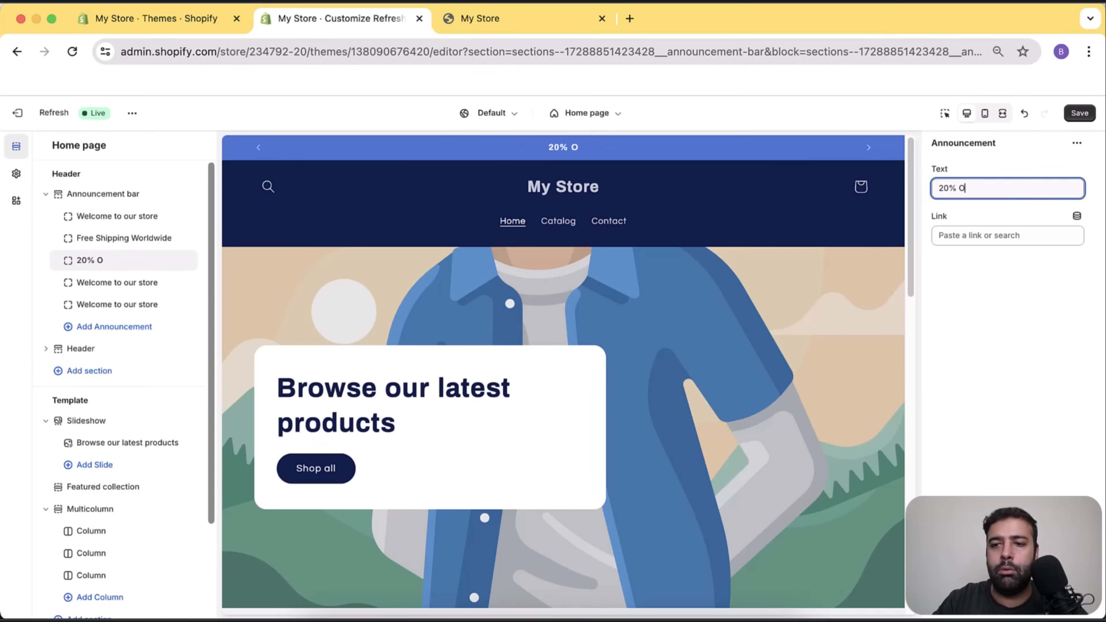
type("0% Off For Order")
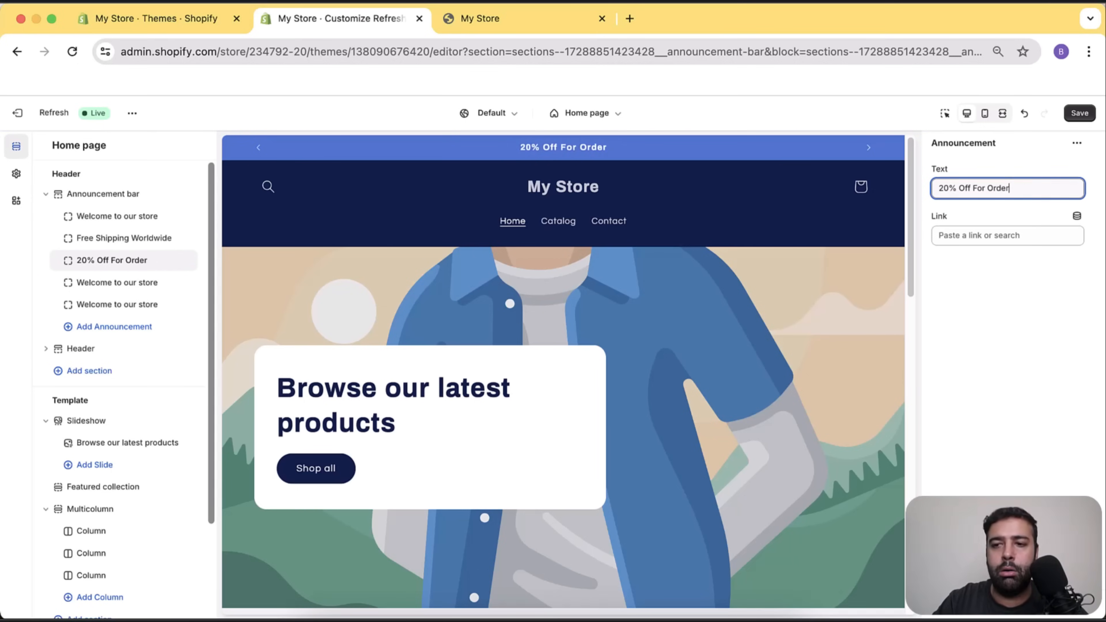
type(" more")
key("BackSpace")
type("More Than.")
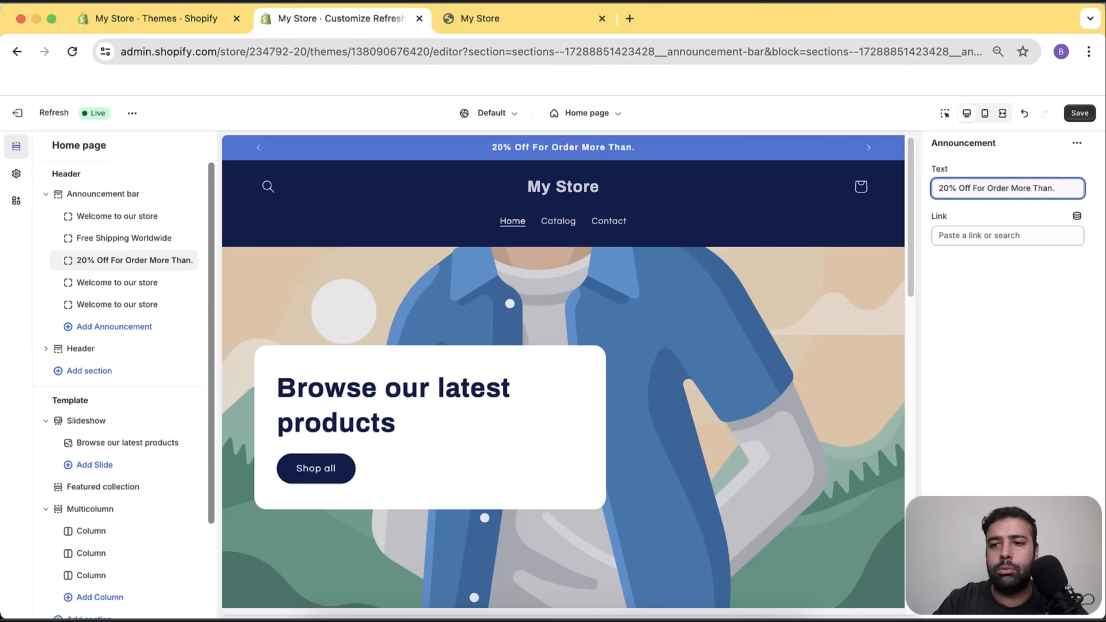
key("BackSpace")
type(" 100$")
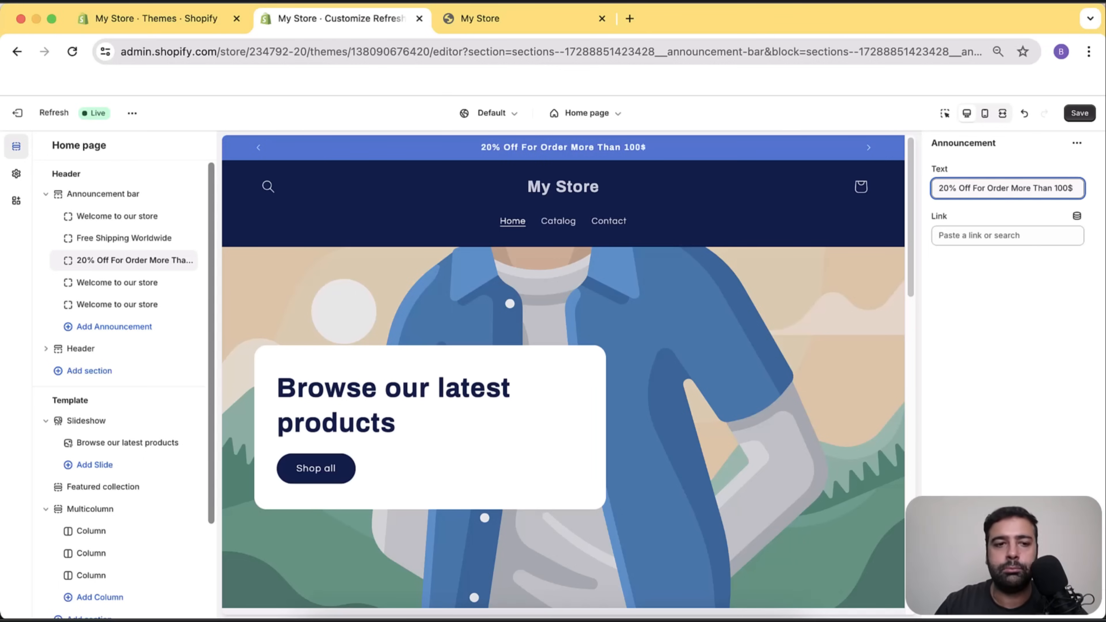
left_click(101, 300)
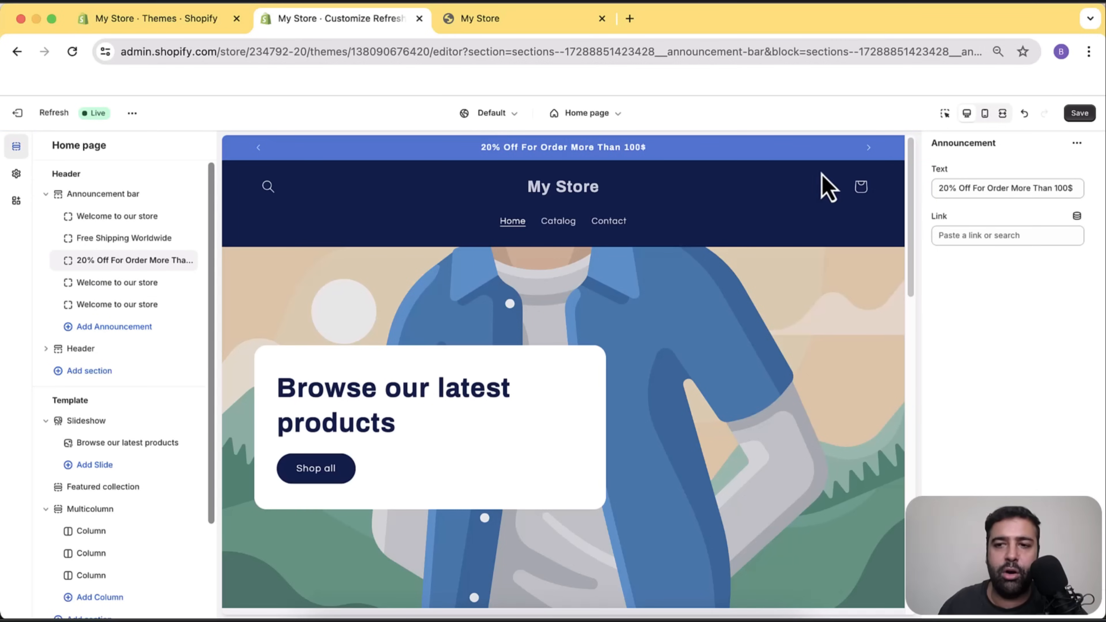
Cycle the preview bar backward and forward to check the announcements.
left_click(258, 149)
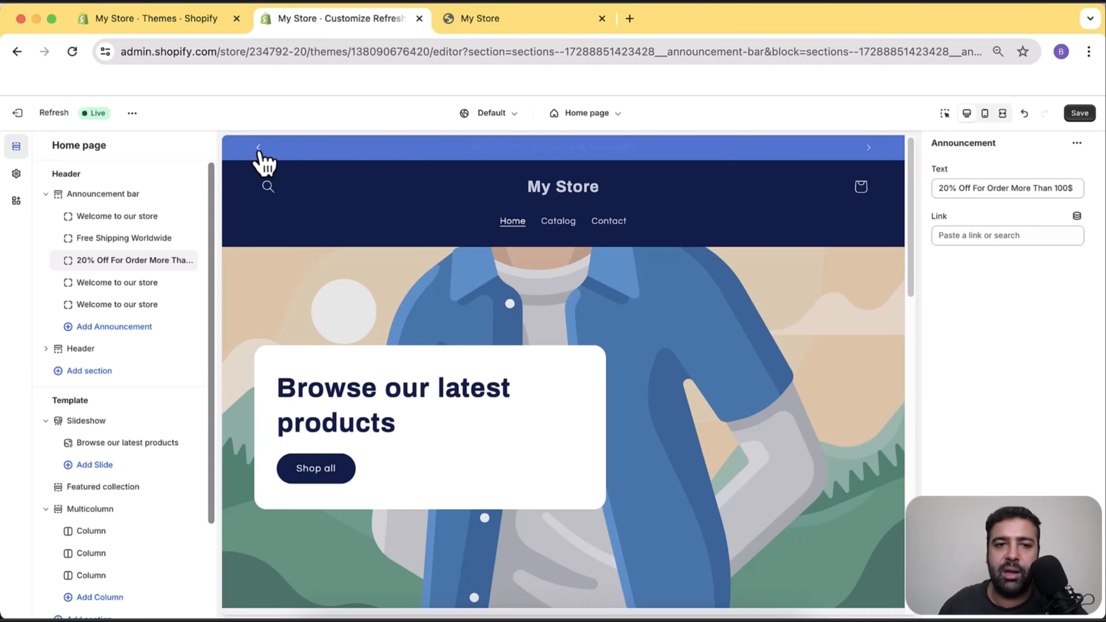
left_click(876, 149)
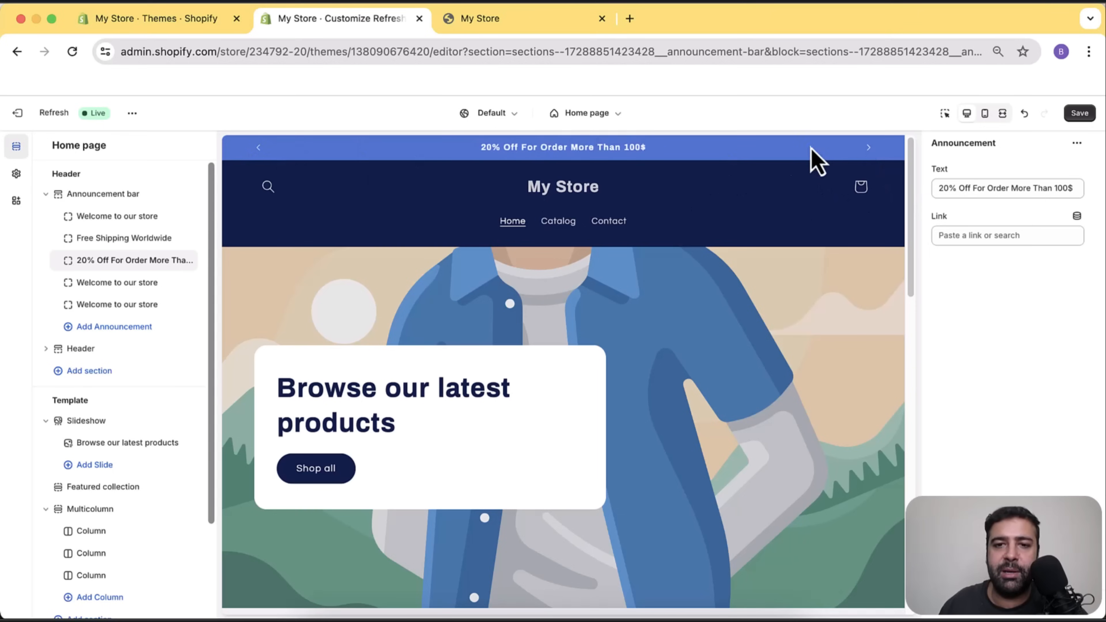
left_click(868, 150)
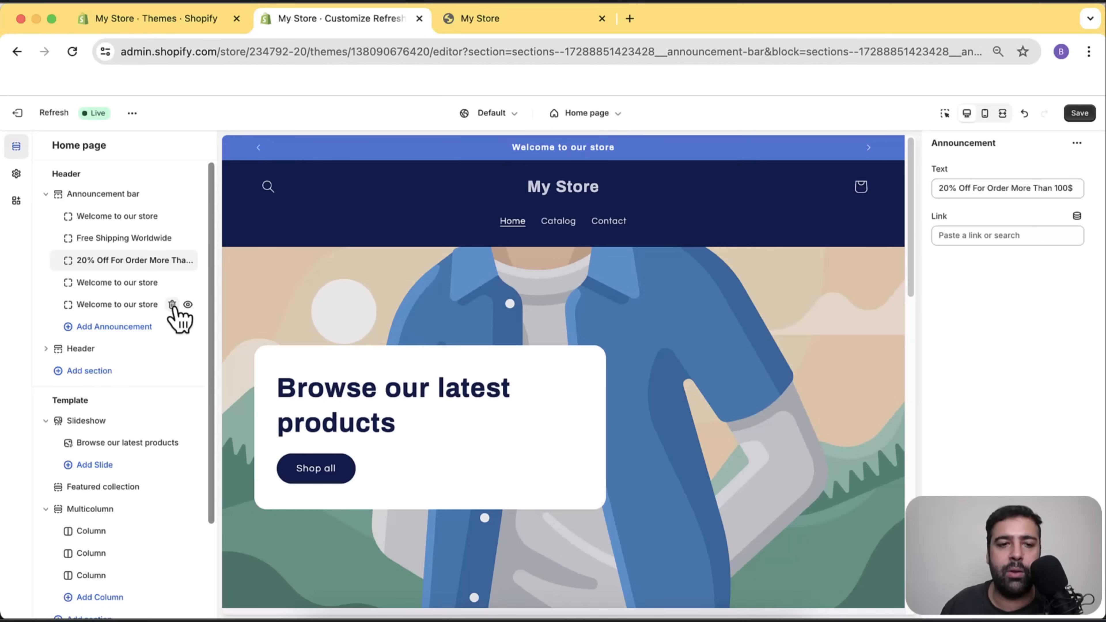
Delete the fifth and fourth duplicate announcements, then open the Announcement bar section settings.
left_click(173, 304)
left_click(173, 283)
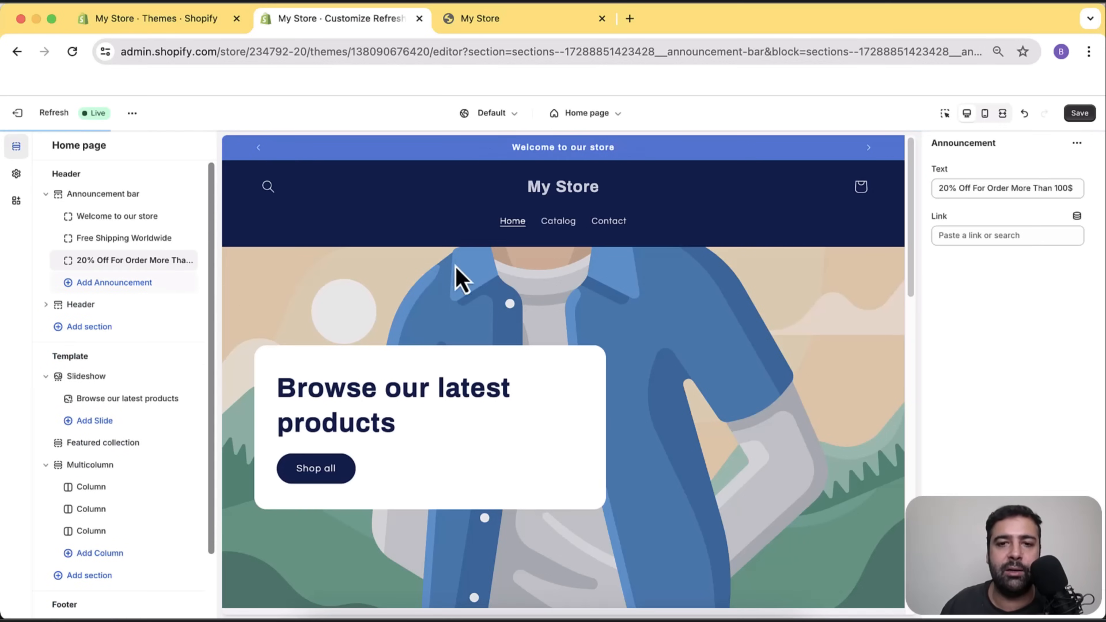
scroll(173, 267, "down", 3)
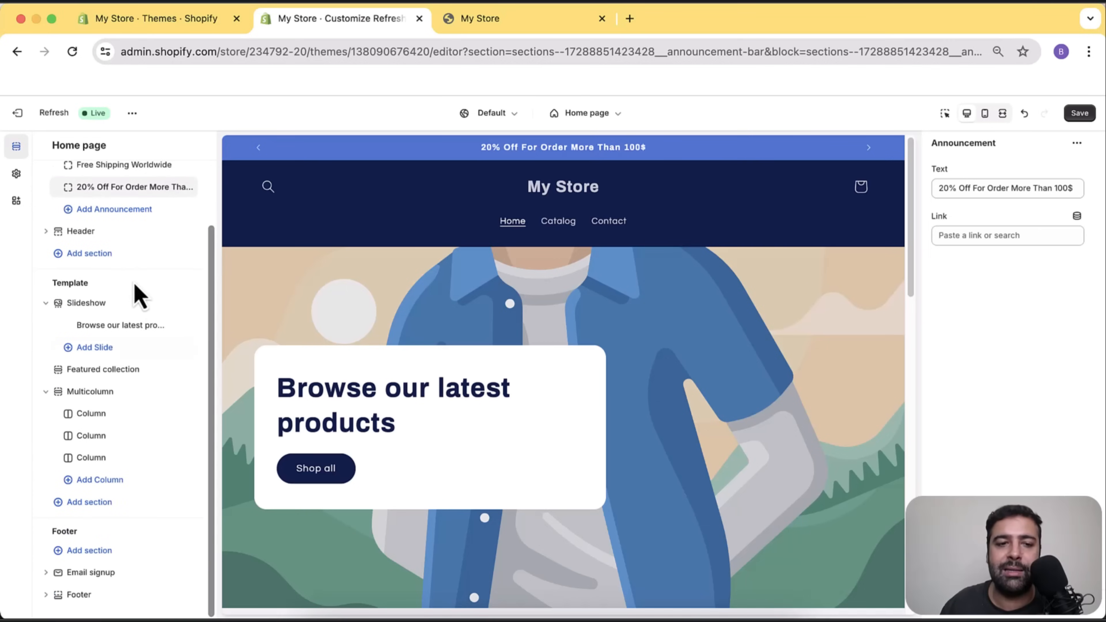
mouse_move(121, 307)
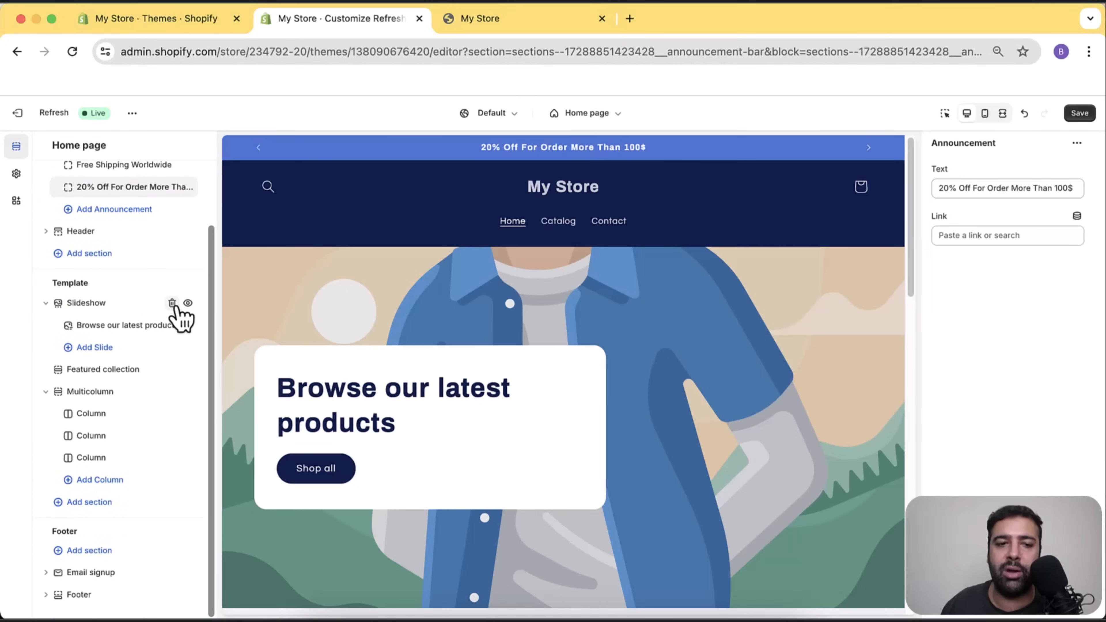
scroll(157, 324, "up", 3)
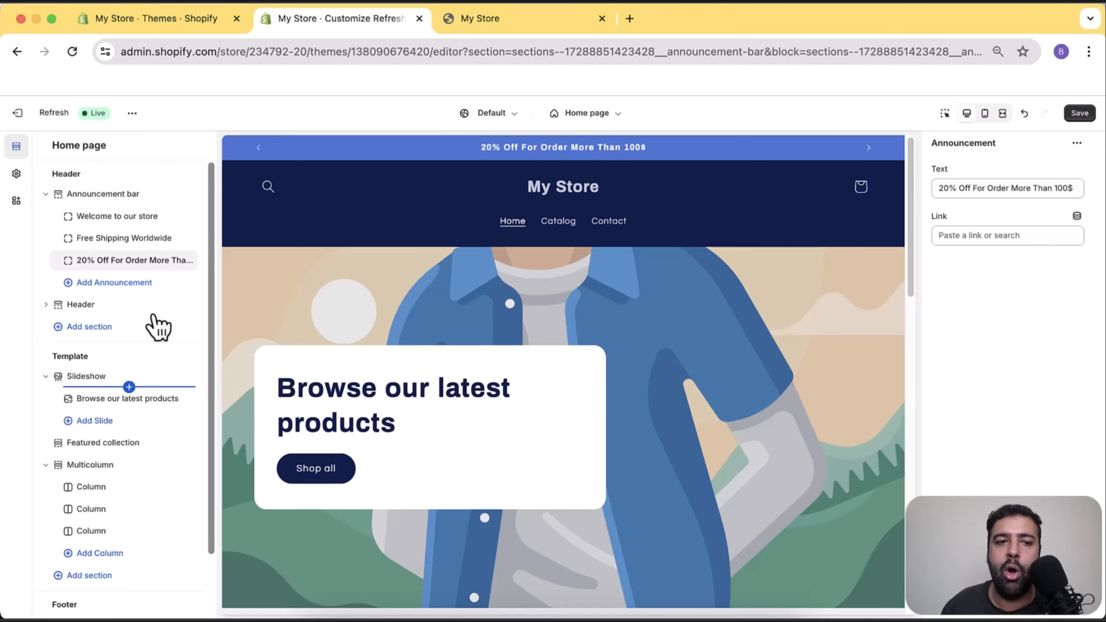
left_click(113, 195)
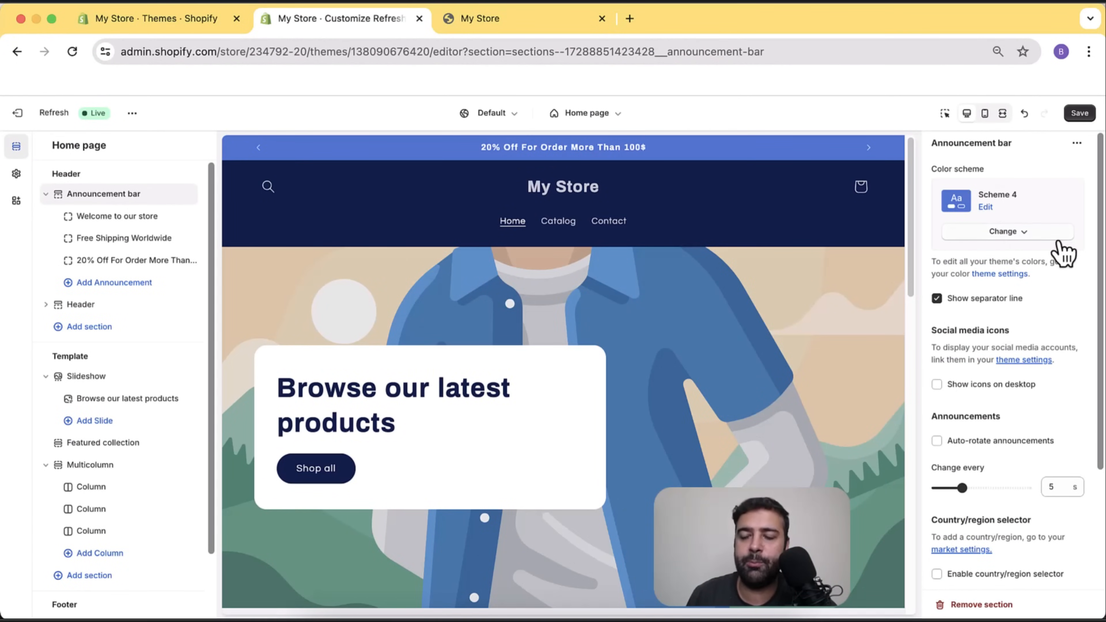
Try Scheme 5 and Scheme 2 on the announcement bar, then settle on Scheme 4.
left_click(1024, 235)
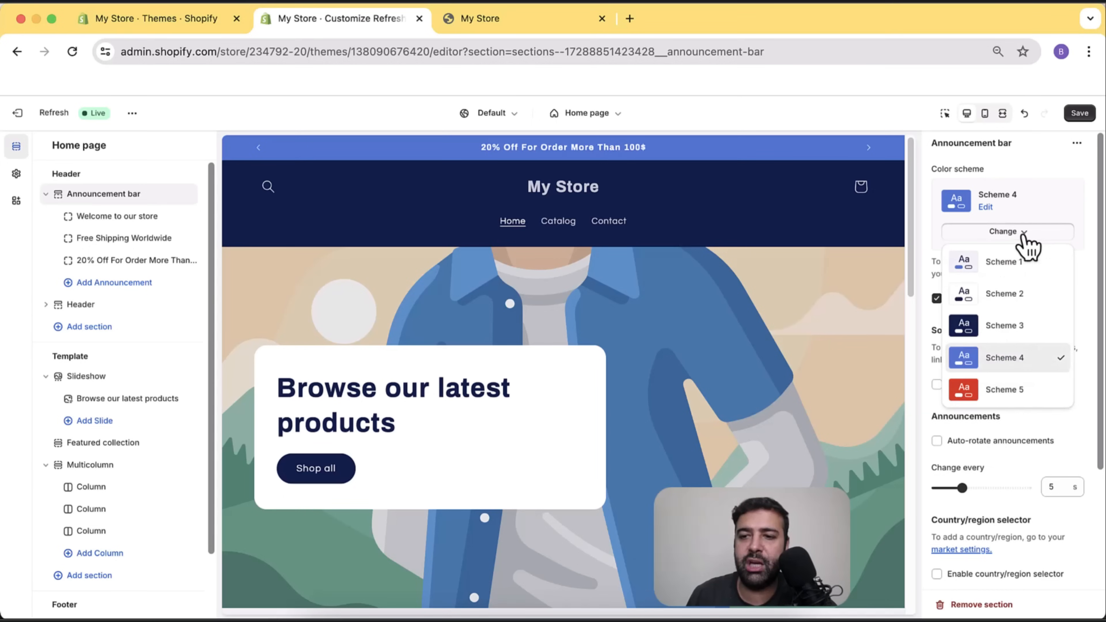
left_click(1020, 390)
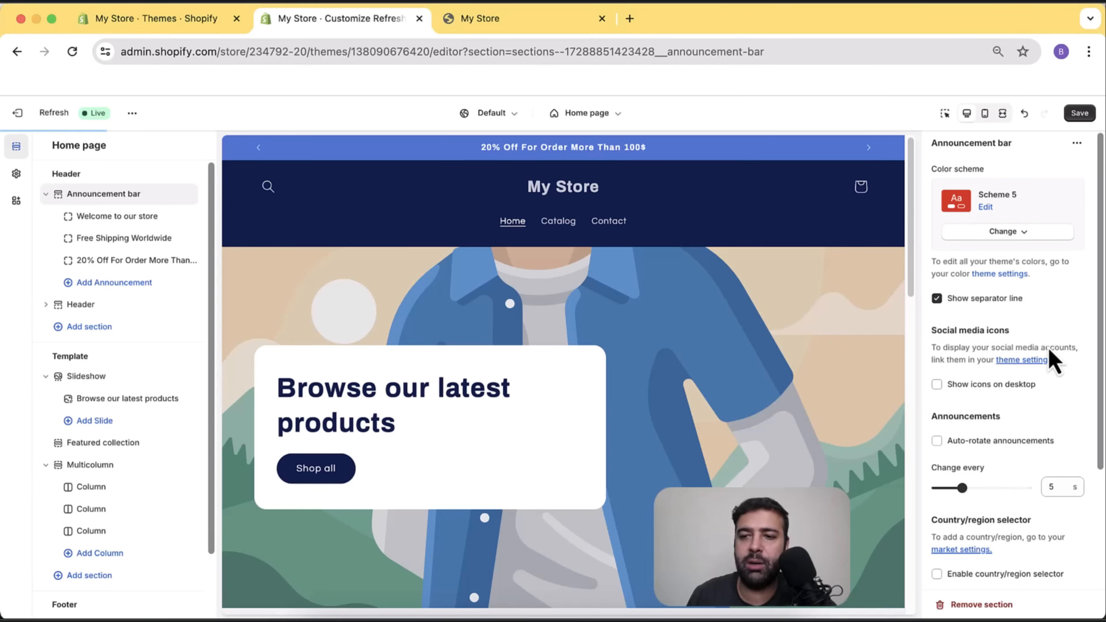
left_click(1032, 235)
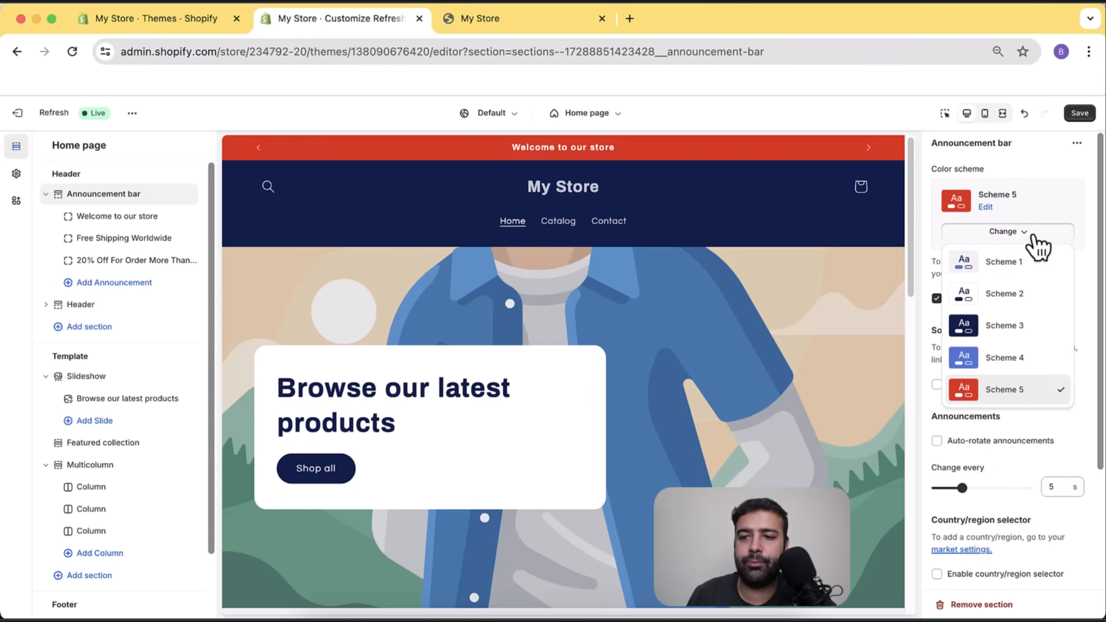
left_click(1031, 294)
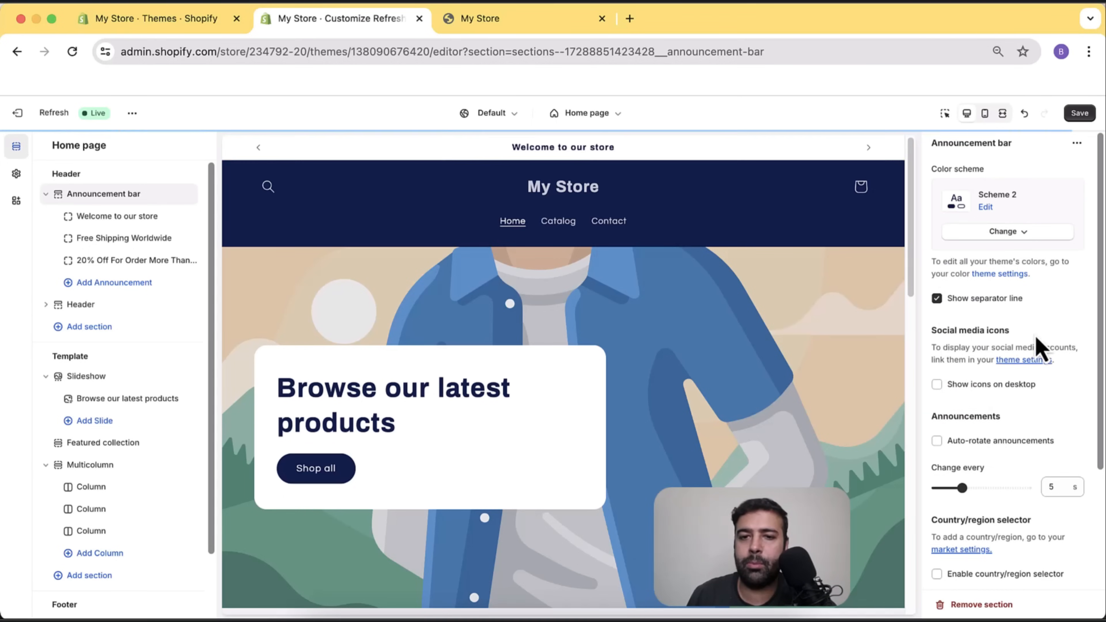
left_click(1027, 237)
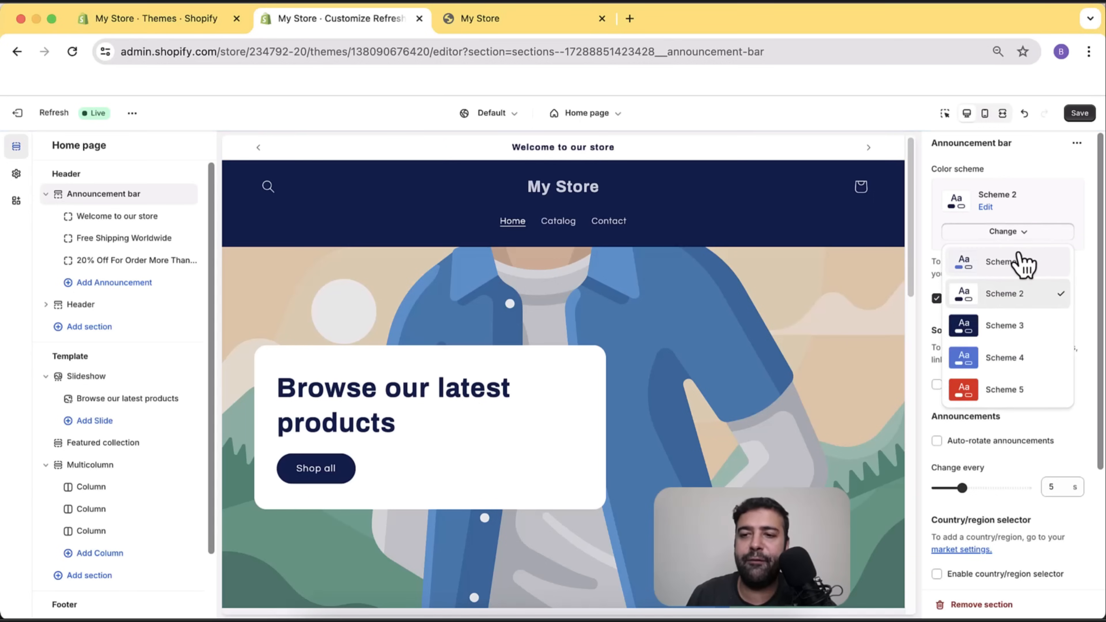
left_click(1026, 359)
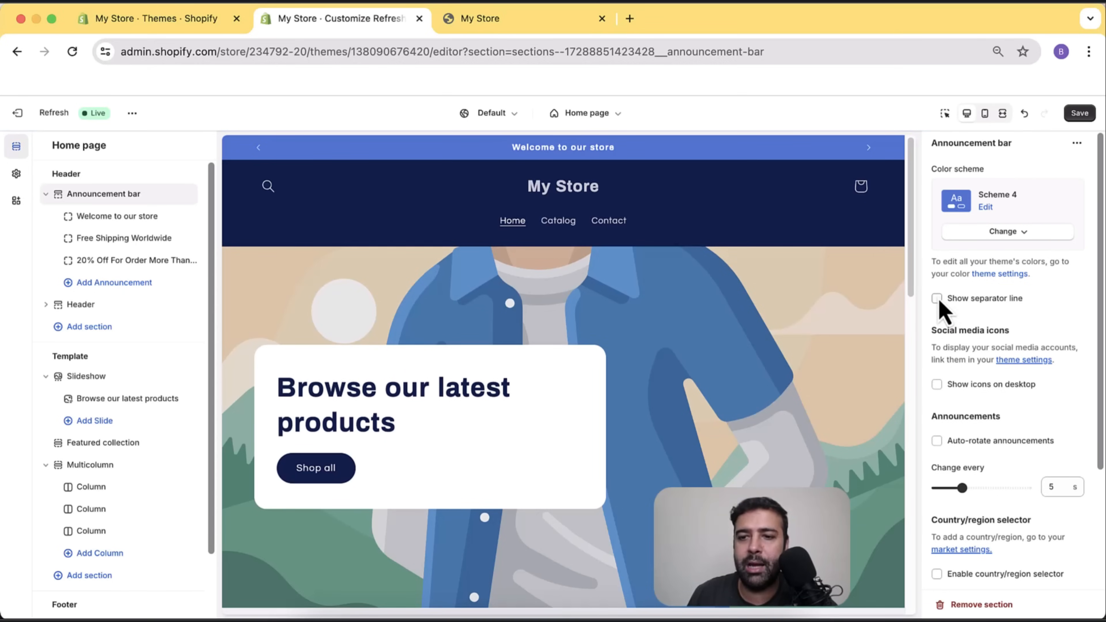
Re-enable the announcement bar's Show separator line option.
left_click(937, 299)
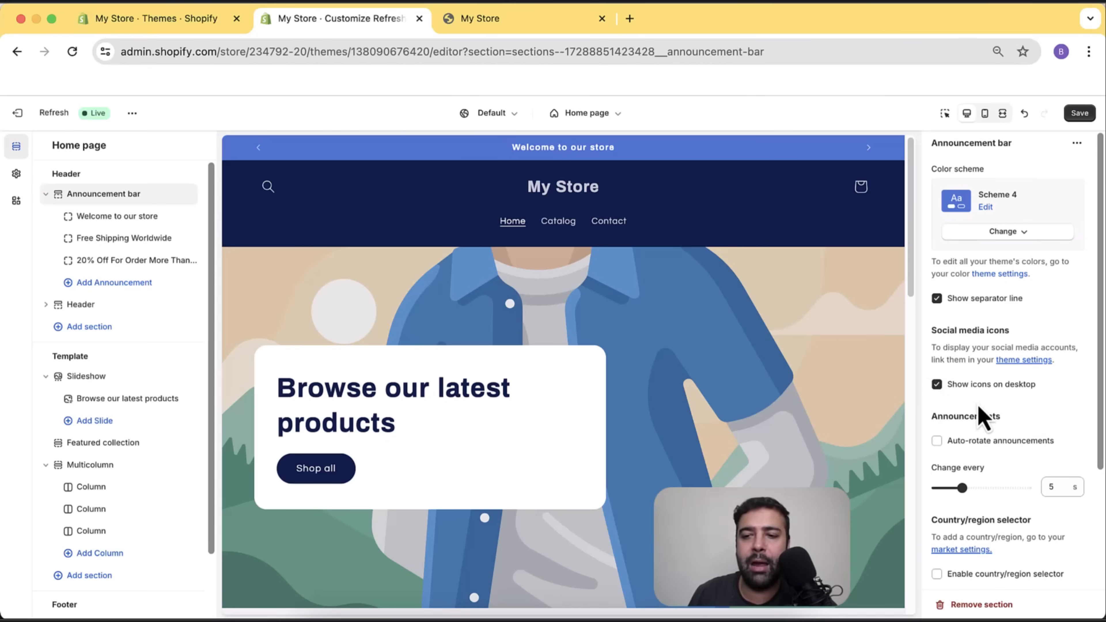
Open theme settings in a new tab, go to Social media, and select the Facebook field.
right_click(1010, 361)
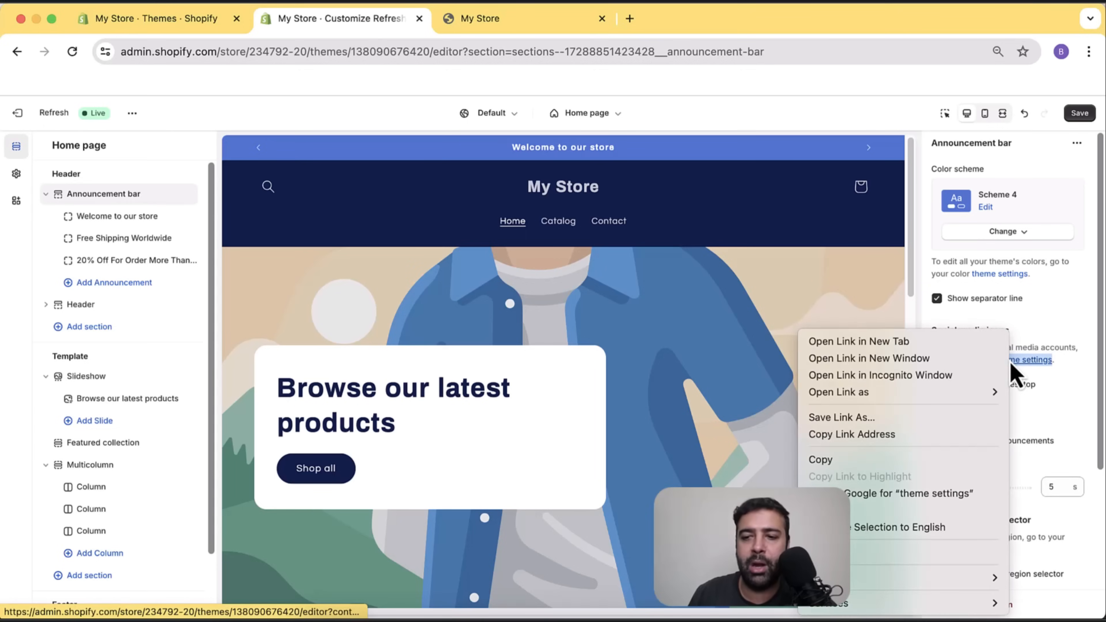
left_click(985, 344)
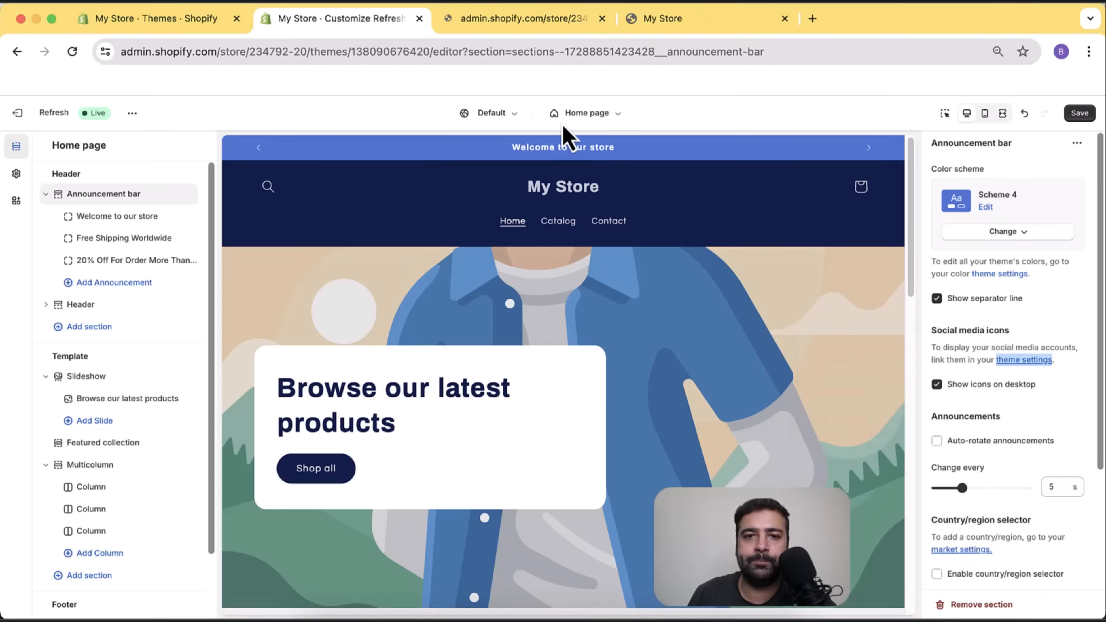
left_click(536, 20)
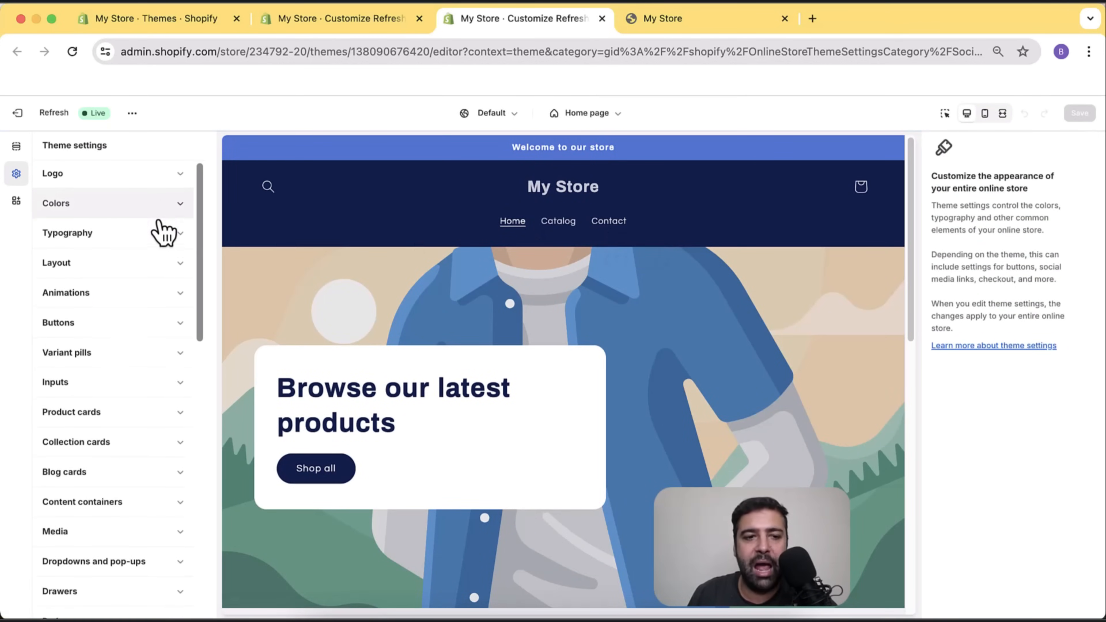
scroll(166, 251, "down", 5)
scroll(165, 252, "down", 7)
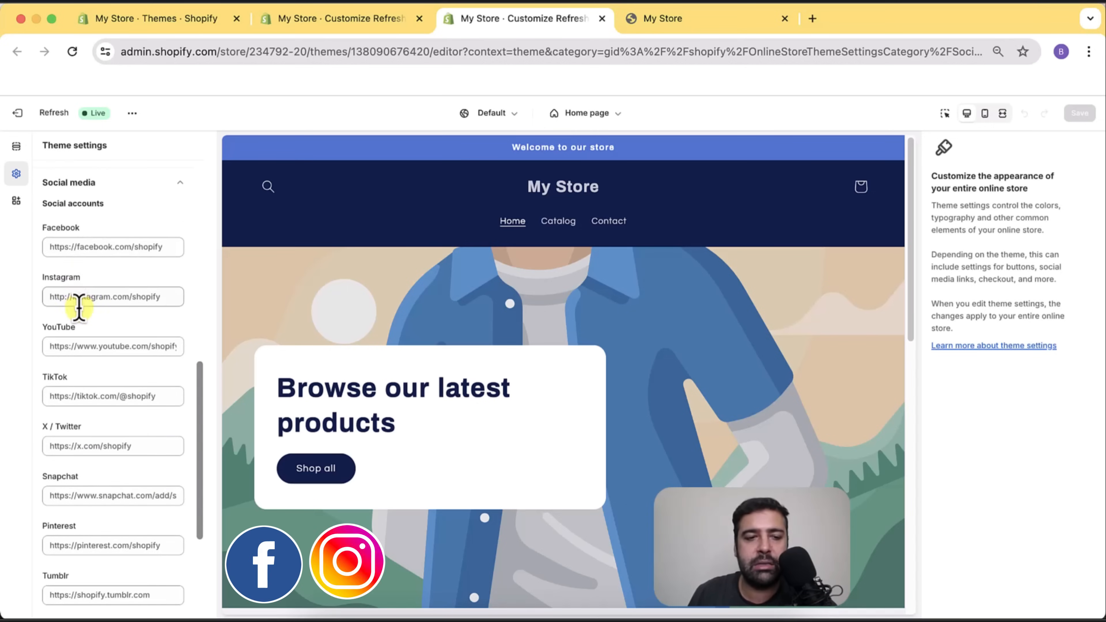
scroll(115, 311, "down", 1)
scroll(115, 311, "down", 3)
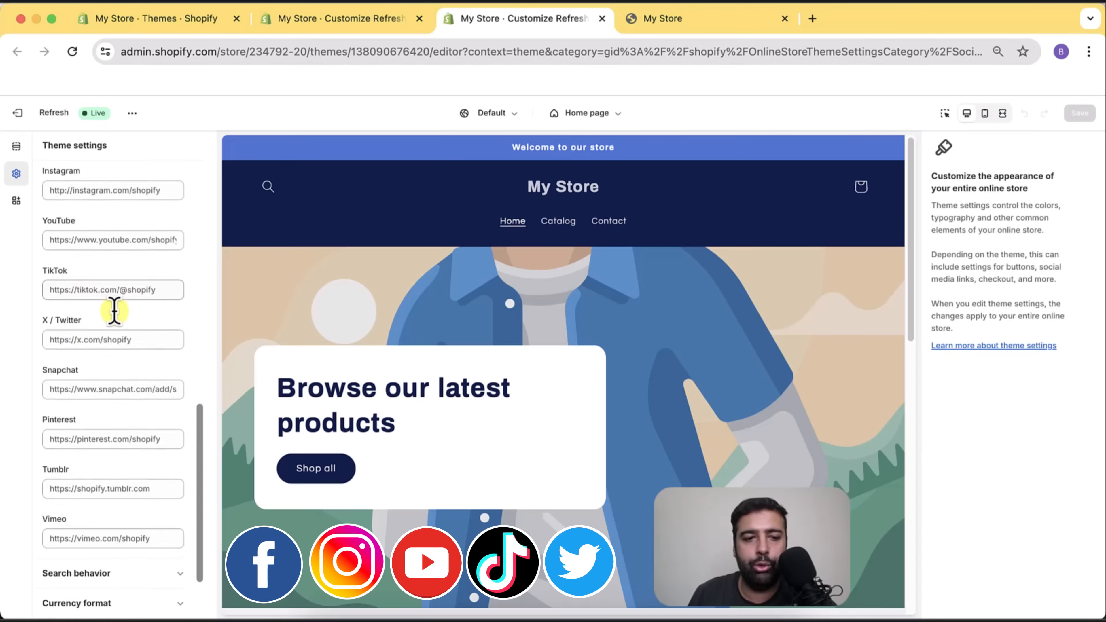
scroll(146, 442, "up", 8)
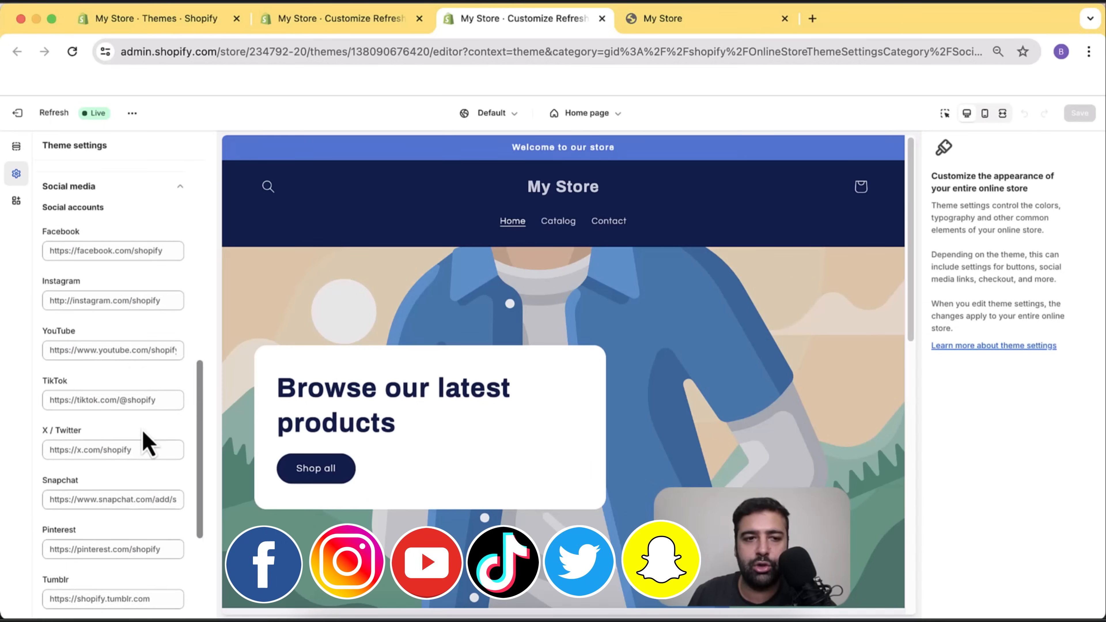
left_click(131, 382)
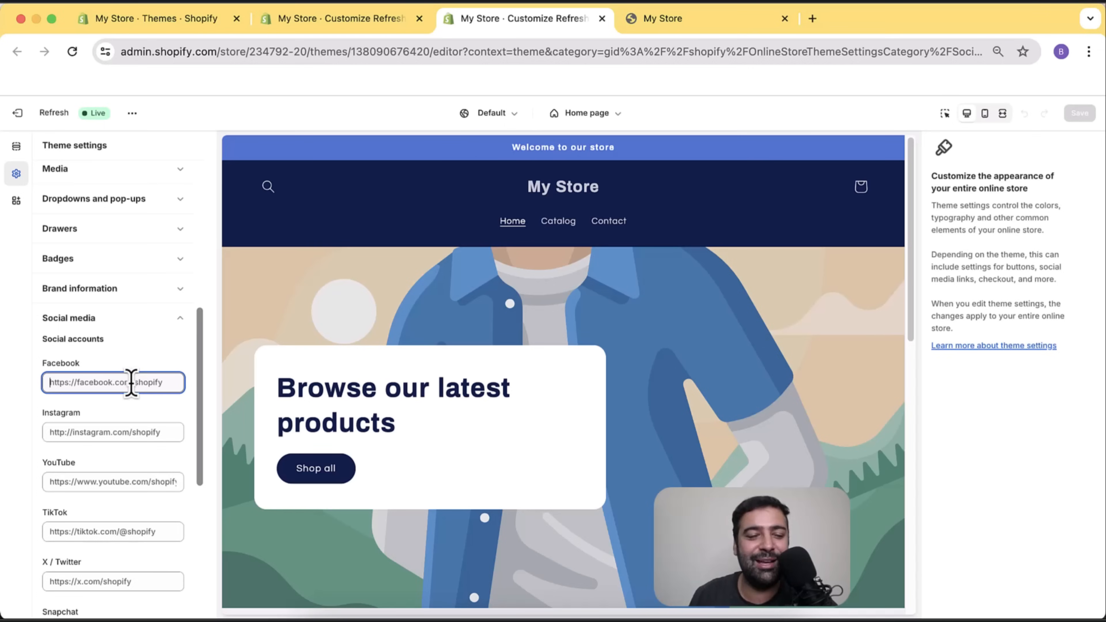
type("https://facebook.com")
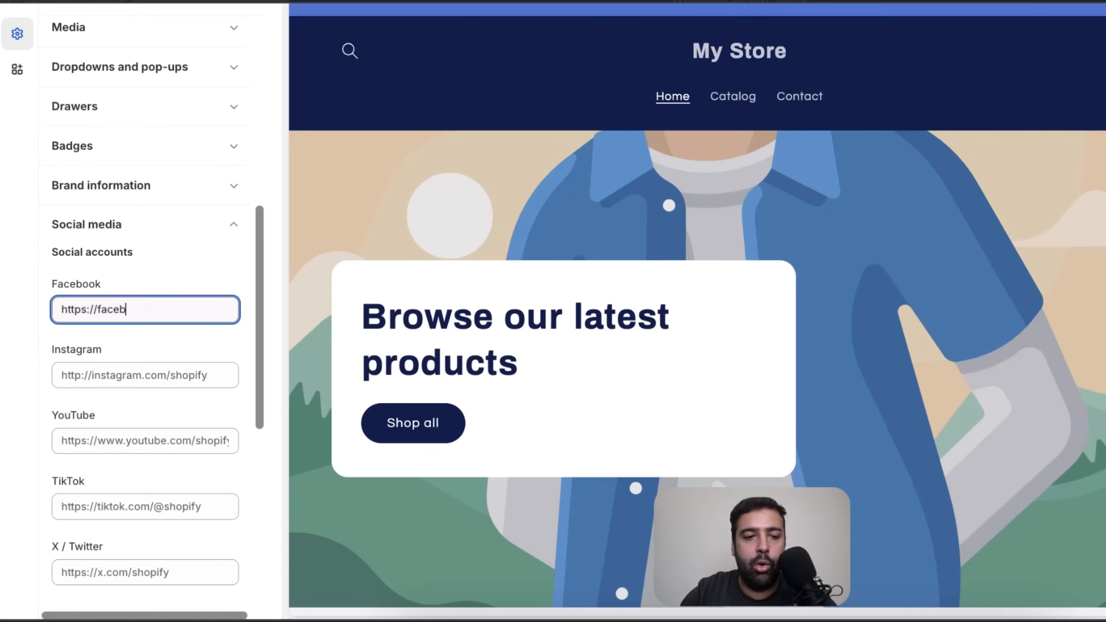
left_click(144, 375)
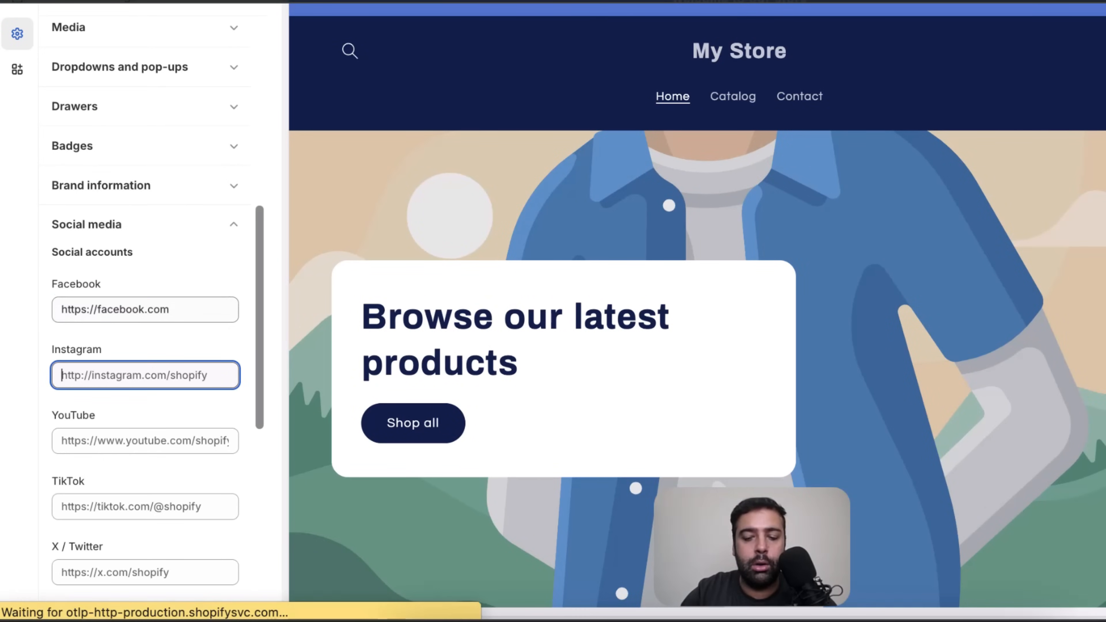
type("http:")
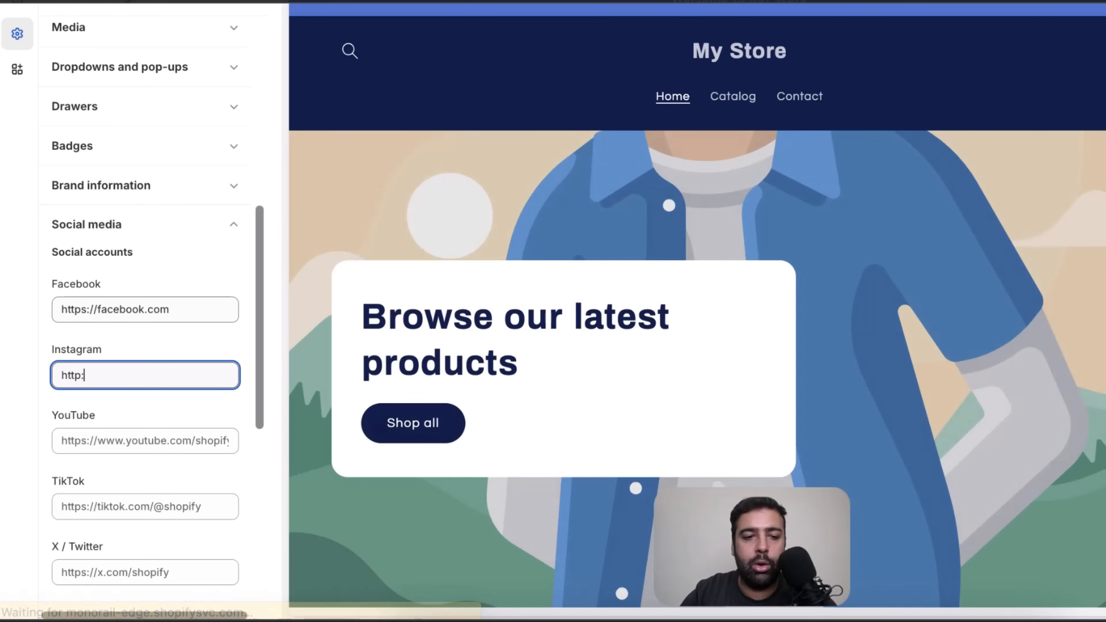
key("BackSpace")
type("s://")
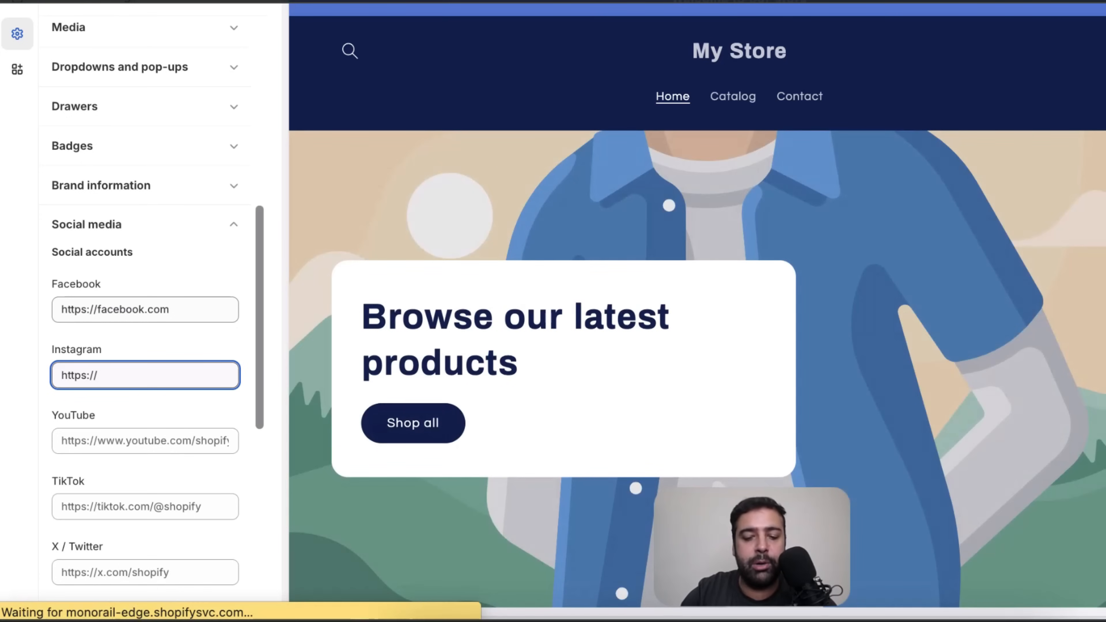
type("instagram.com")
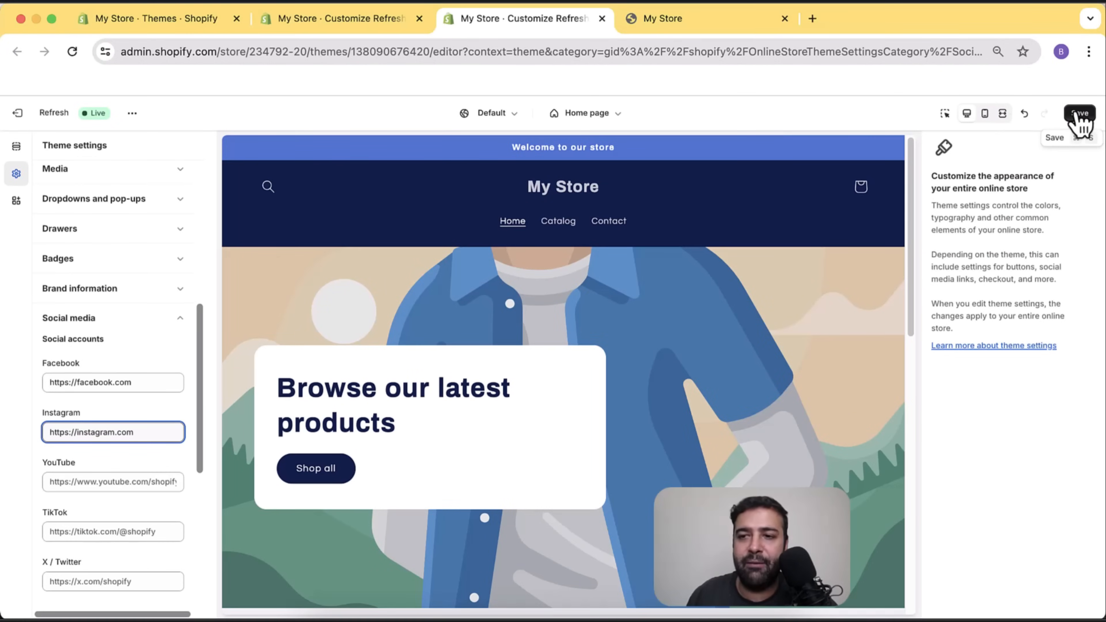
left_click(1079, 114)
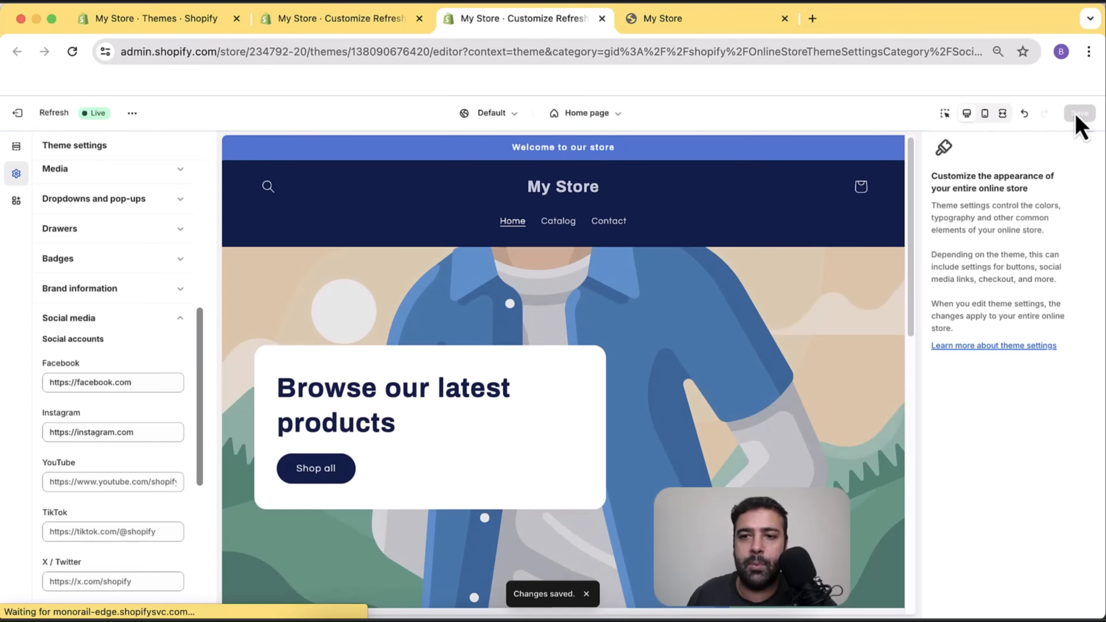
left_click(355, 25)
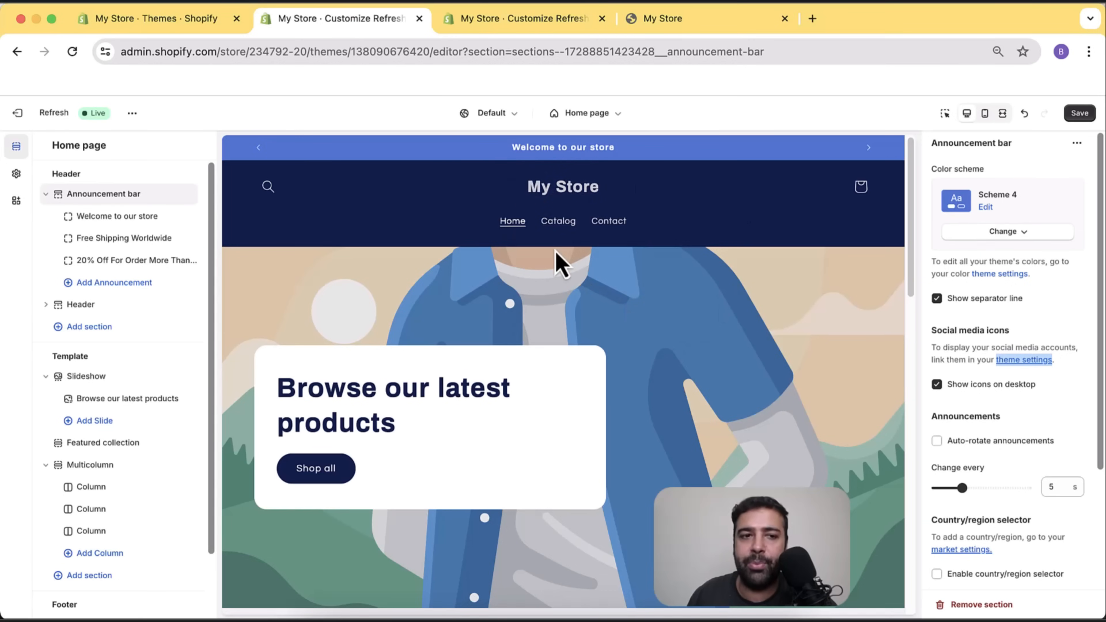
Turn on Auto-rotate announcements and set the Change every slider to 6 seconds.
left_click(1080, 113)
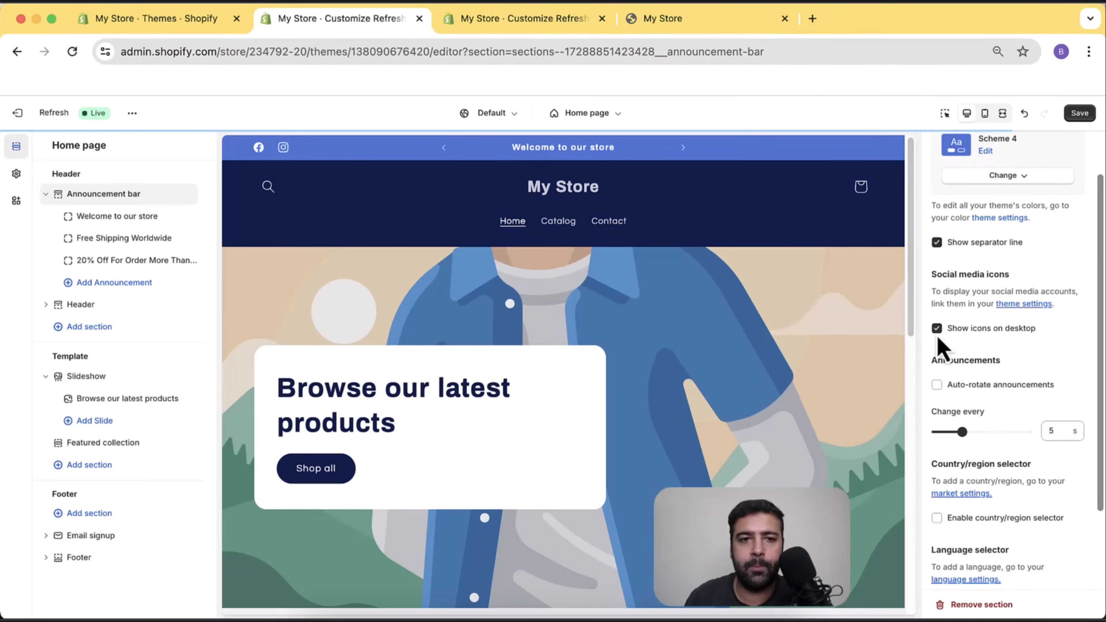
mouse_move(350, 154)
left_mouse_down()
mouse_move(227, 159)
mouse_move(301, 153)
left_mouse_up()
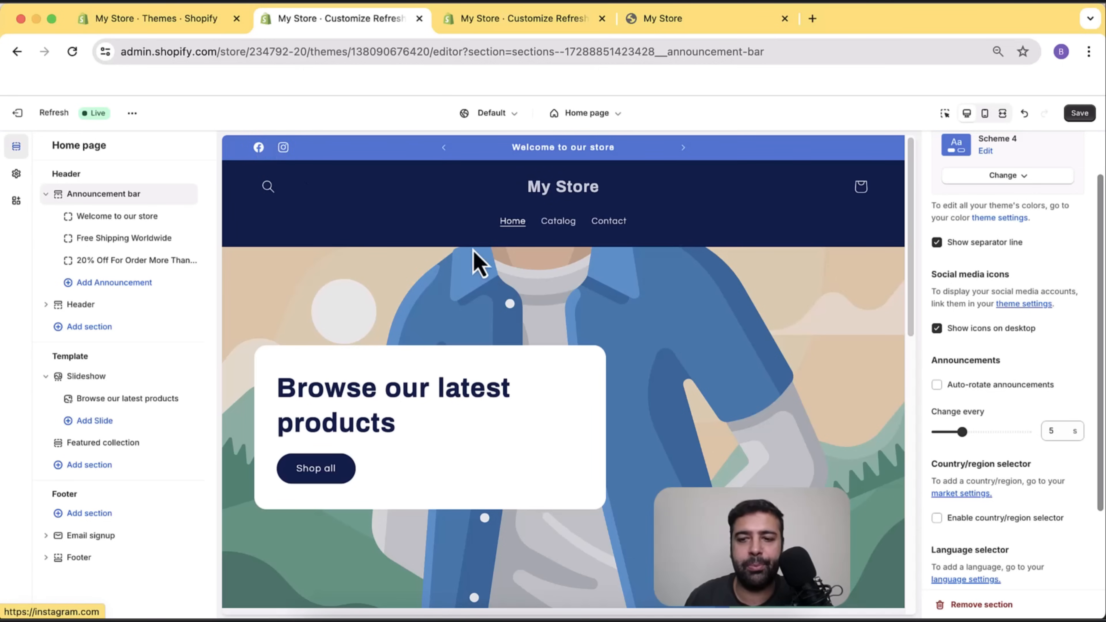
left_click(937, 388)
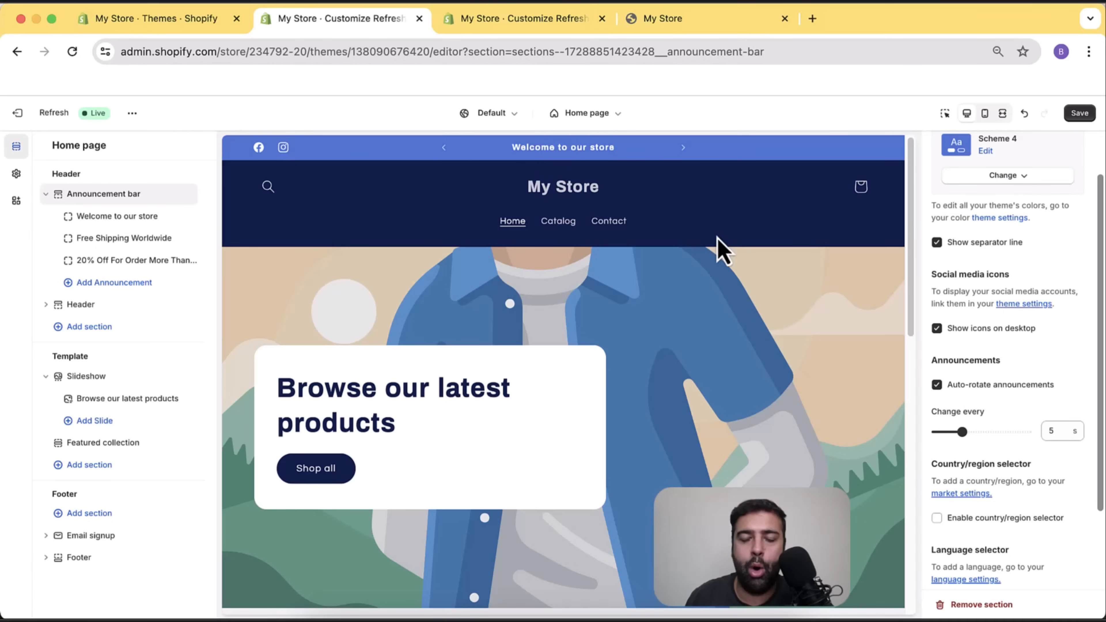
scroll(1079, 357, "down", 1)
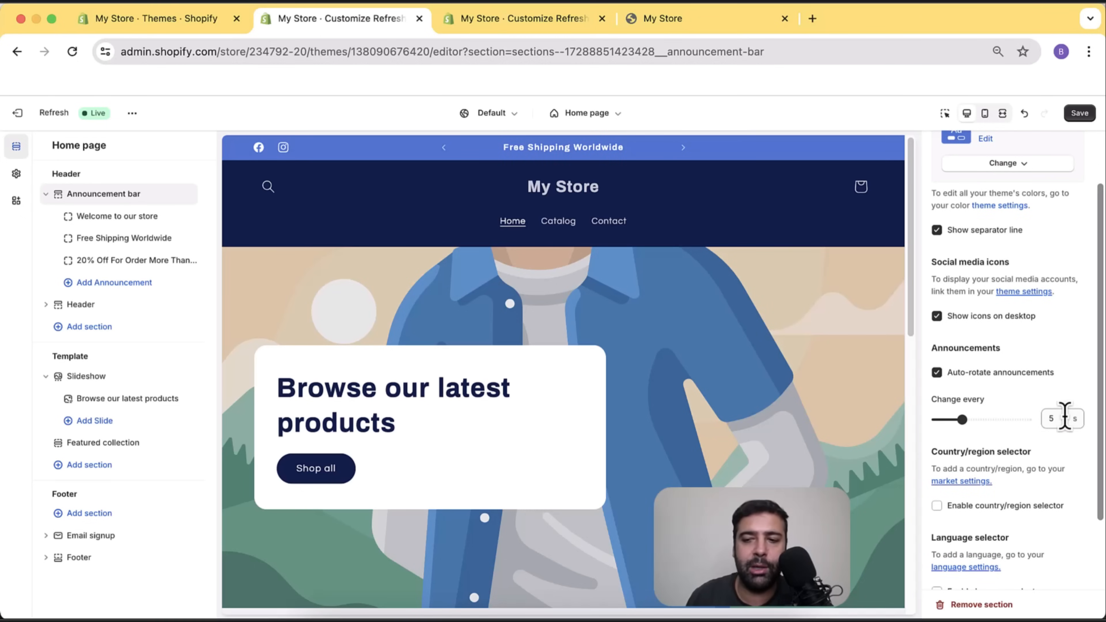
double_click(1052, 419)
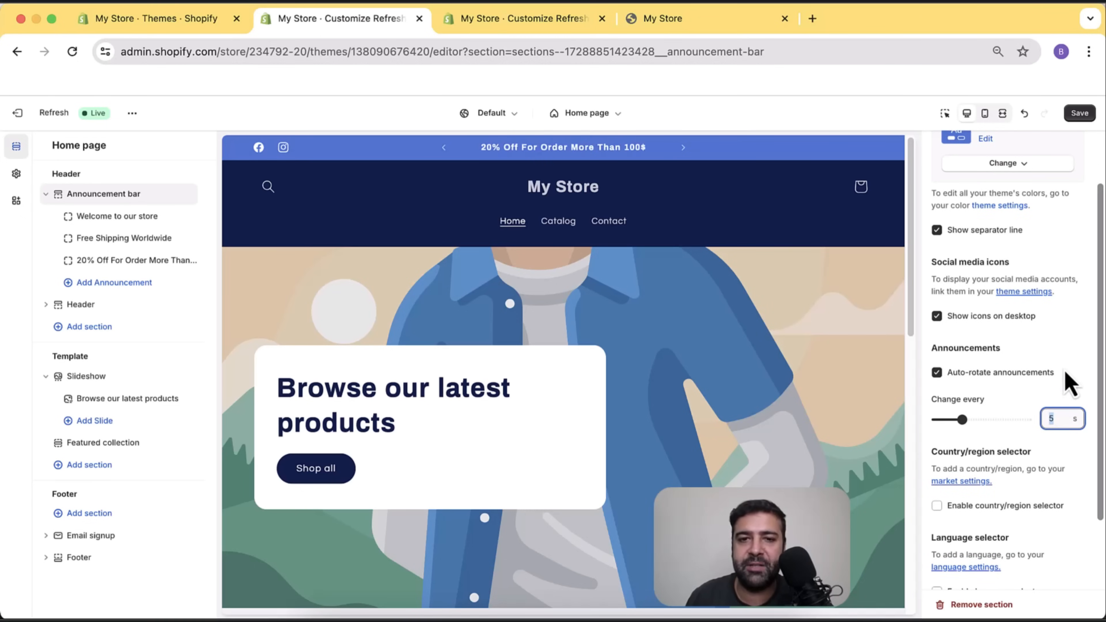
scroll(1098, 317, "down", 1)
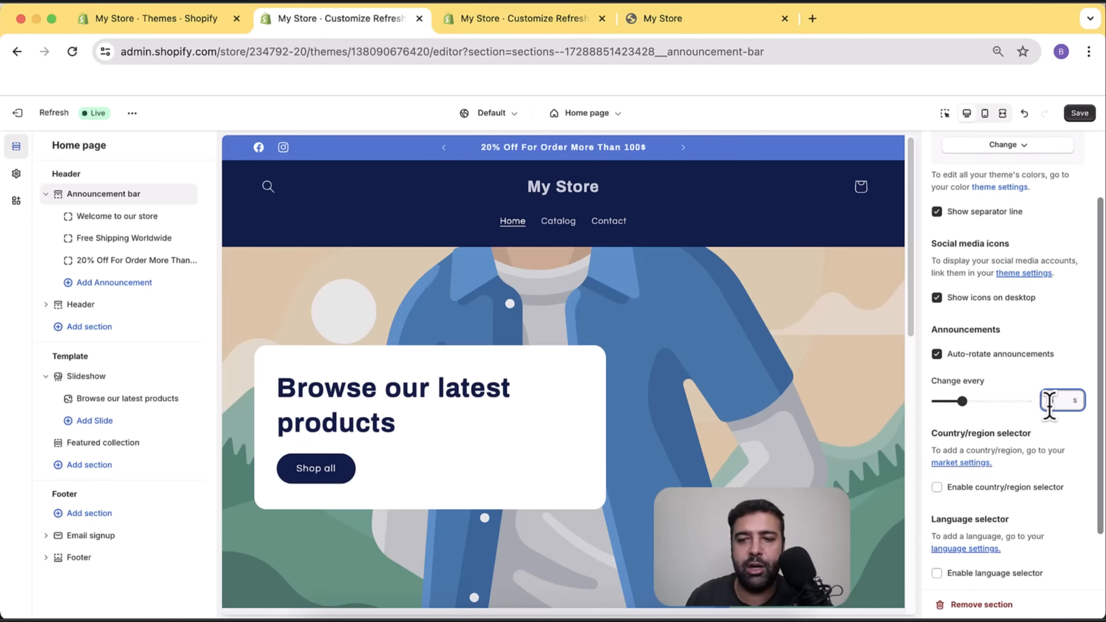
left_click_drag(962, 402, 928, 410)
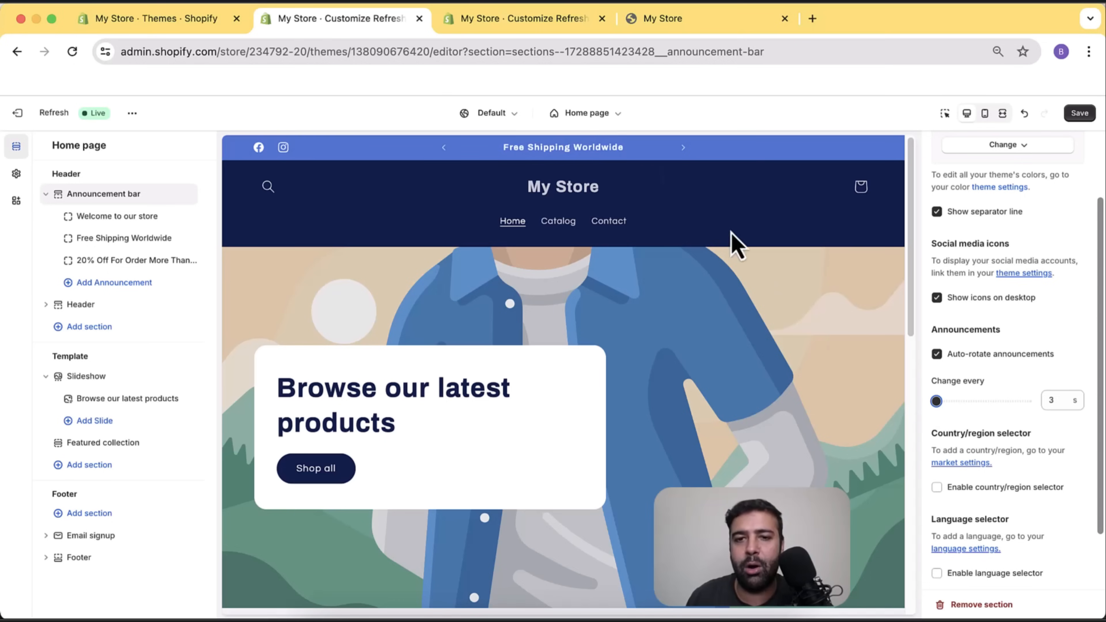
left_click_drag(939, 407, 978, 412)
scroll(1062, 346, "down", 2)
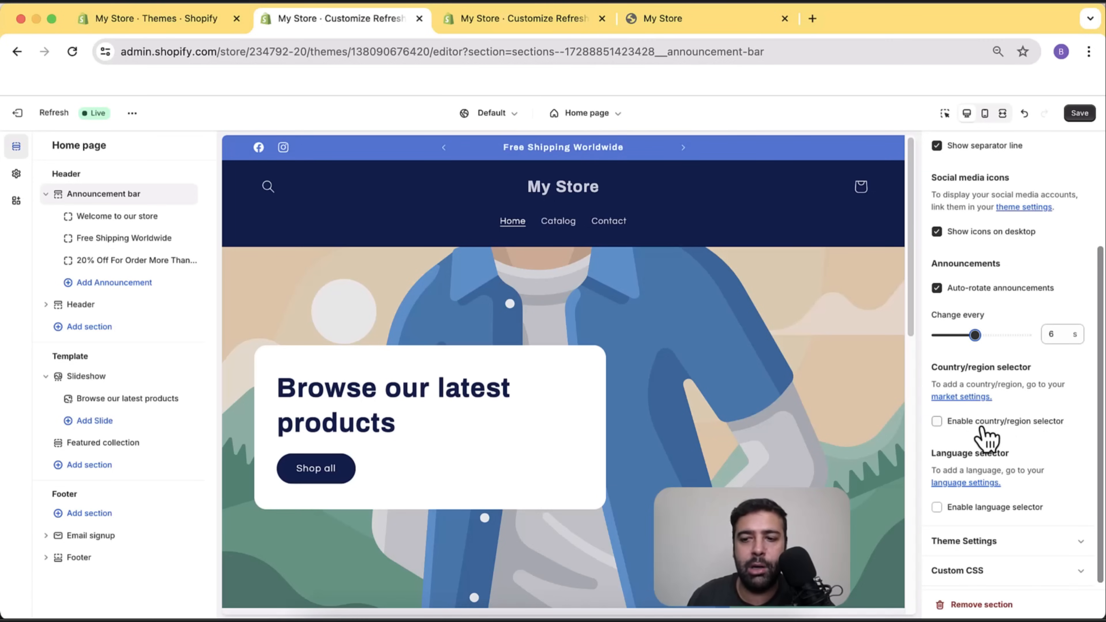
Toggle the country/region and language selectors back off, then open the store-wide Theme settings.
left_click(983, 426)
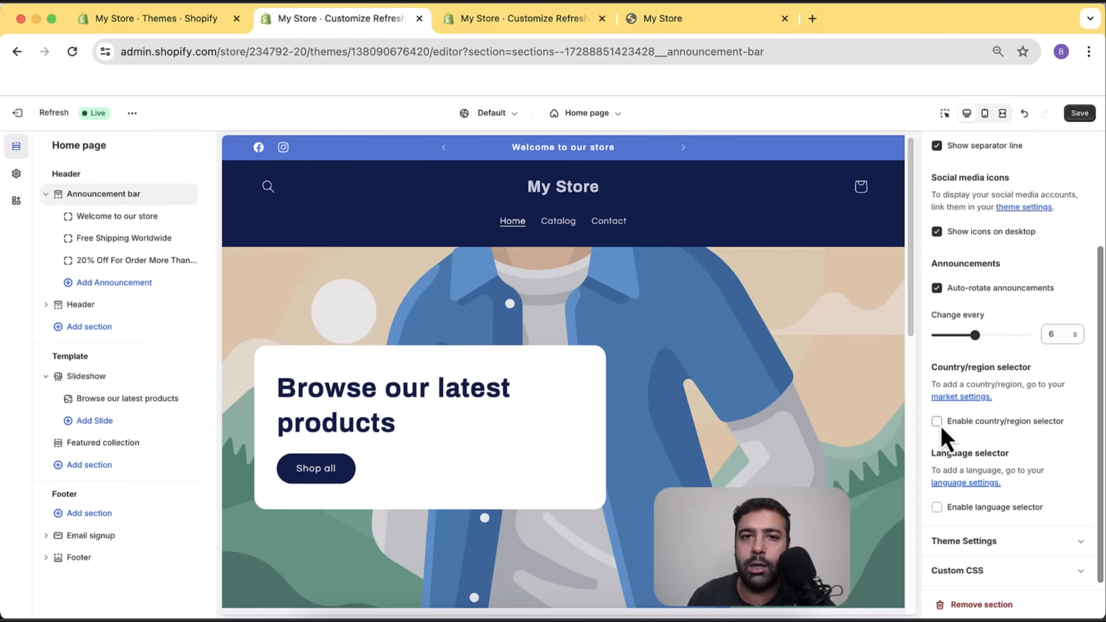
scroll(1021, 352, "down", 1)
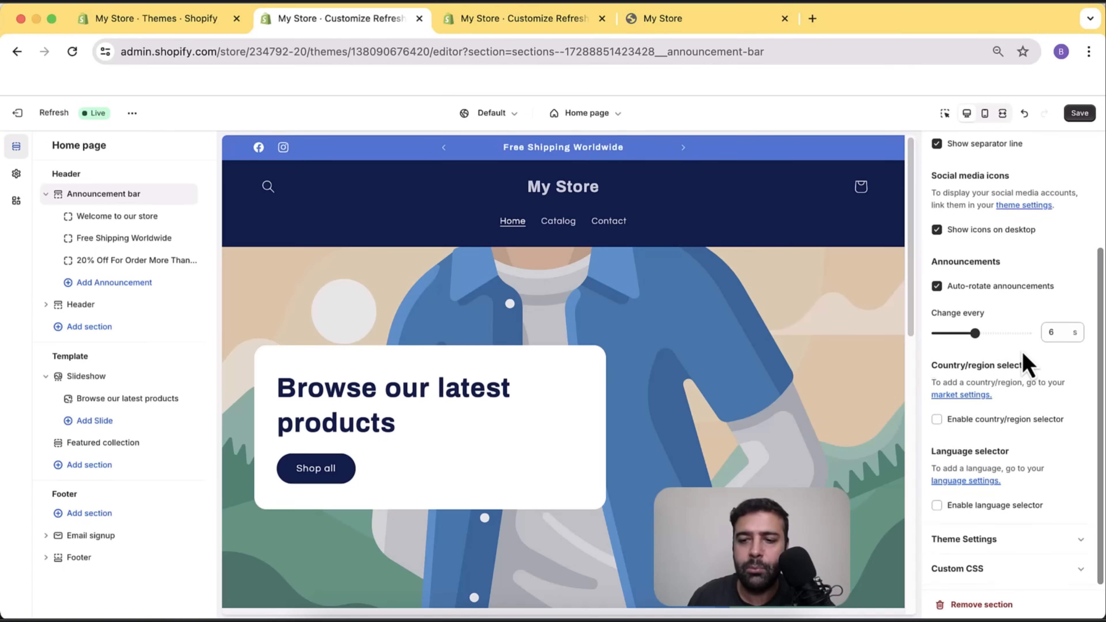
left_click(938, 503)
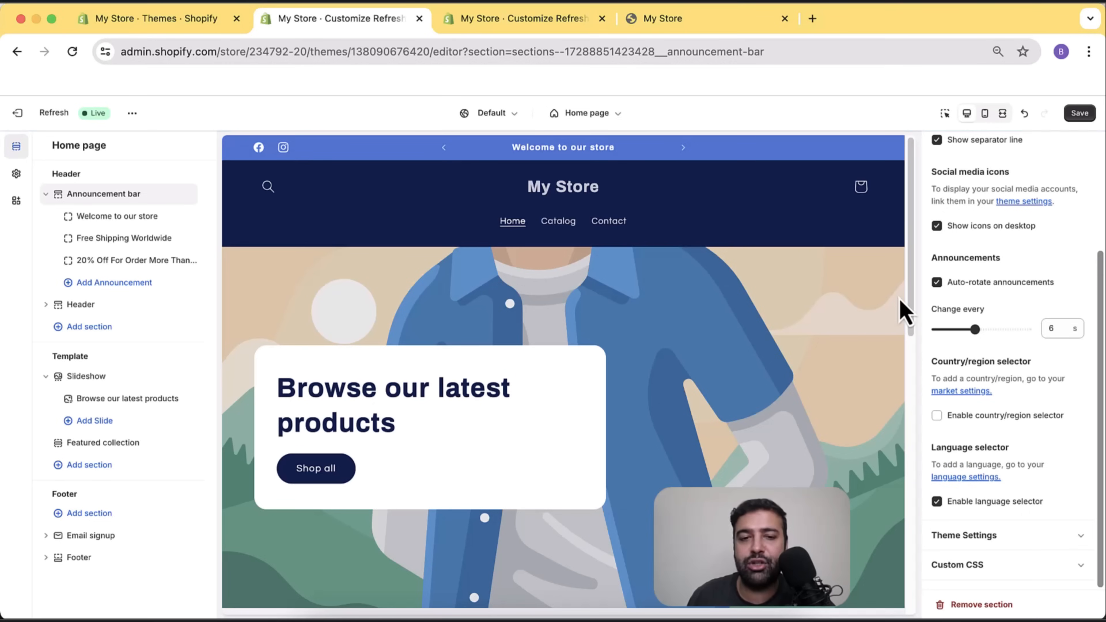
left_click(937, 503)
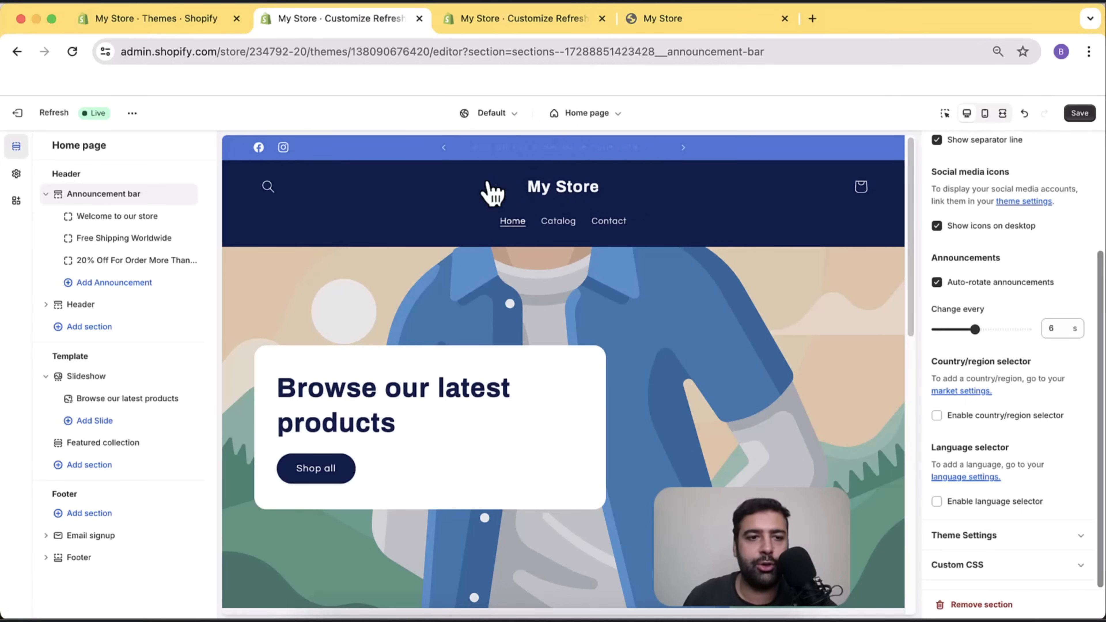
left_click(17, 175)
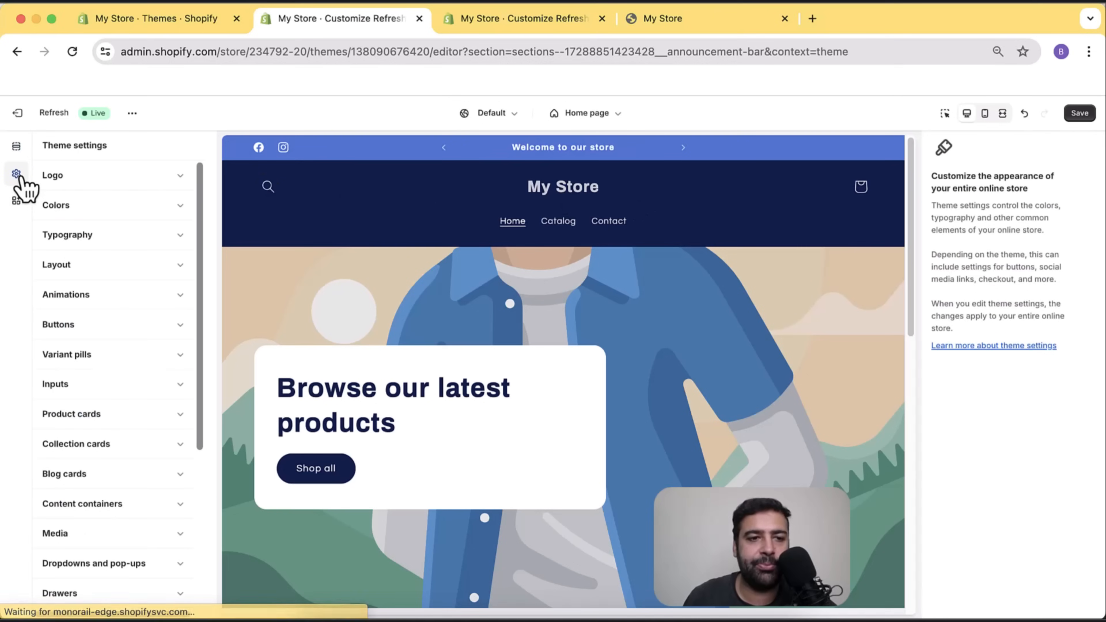
Upload websensepro-logo-white.webp from the New Store folder and apply it as the logo.
left_click(184, 180)
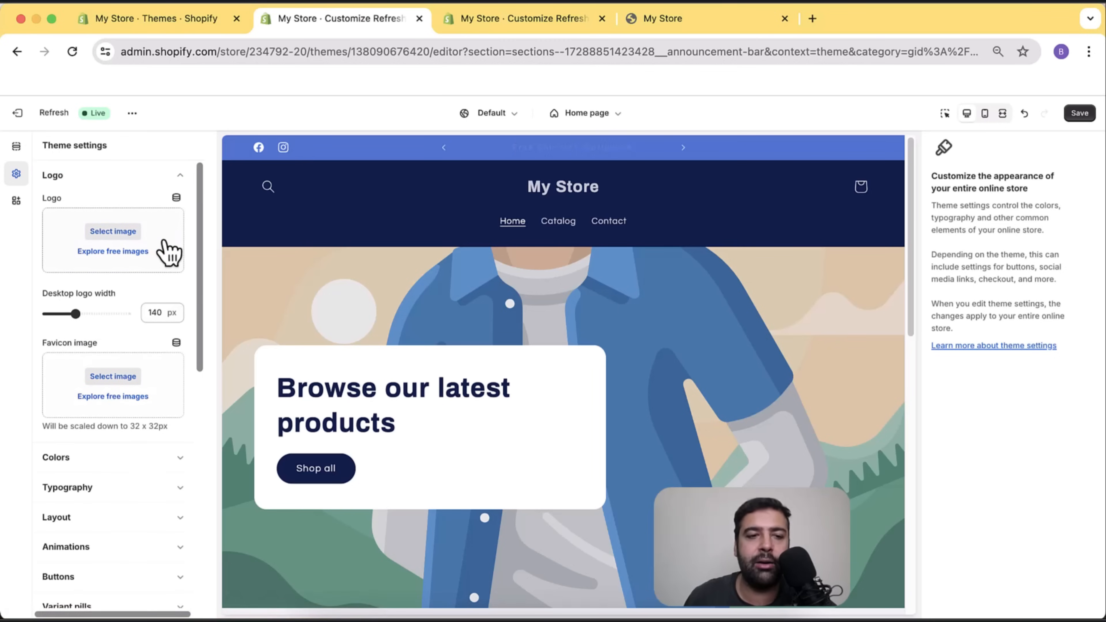
left_click(109, 231)
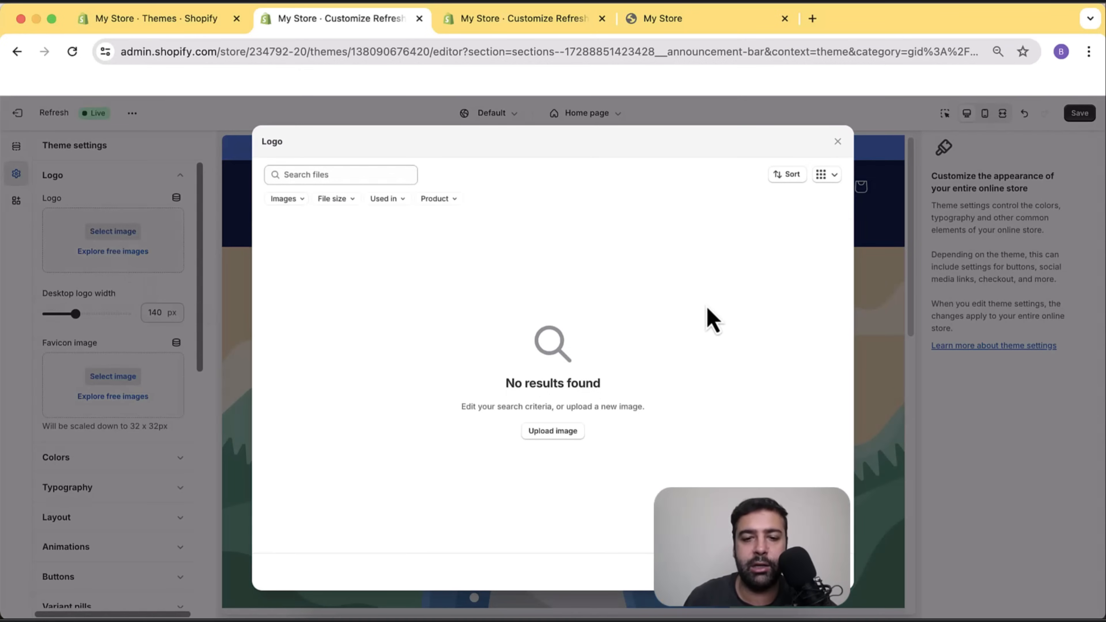
left_click(565, 431)
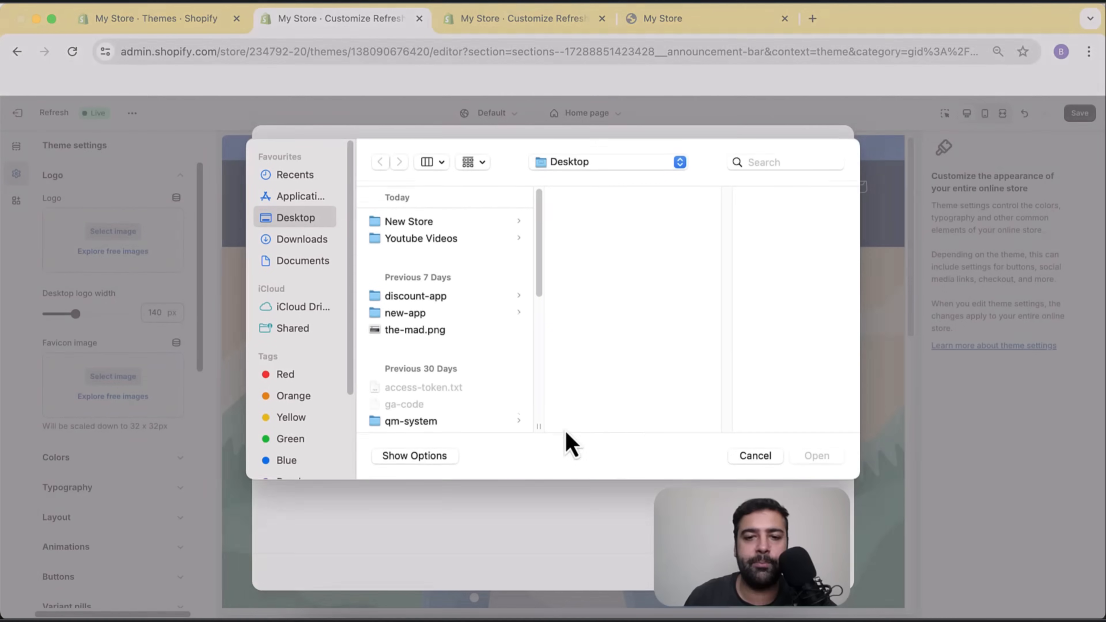
left_click(489, 222)
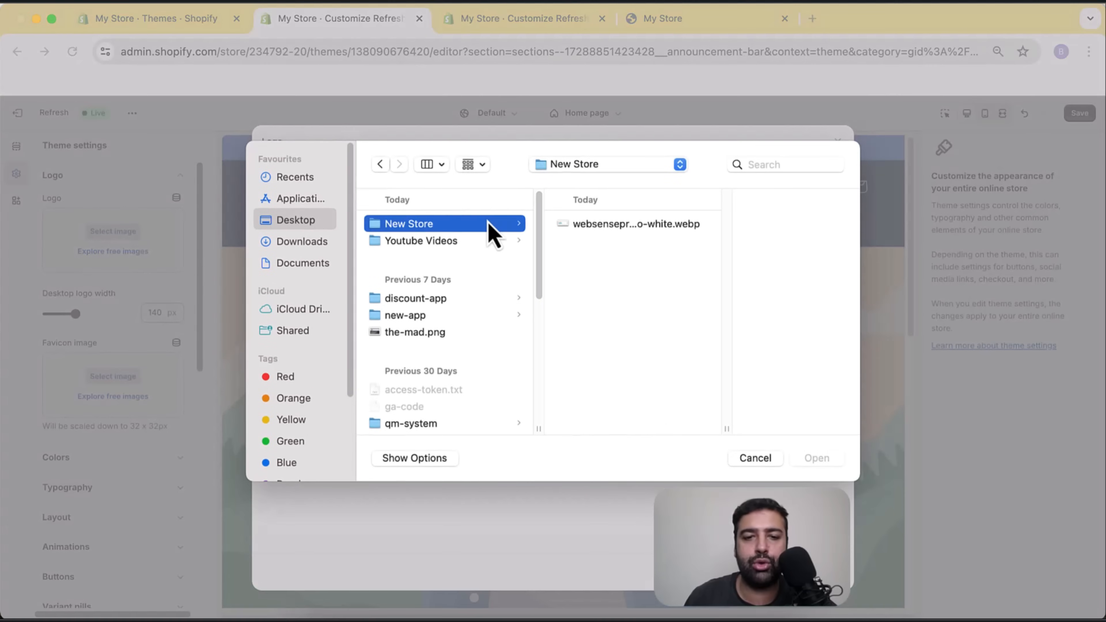
left_click(658, 228)
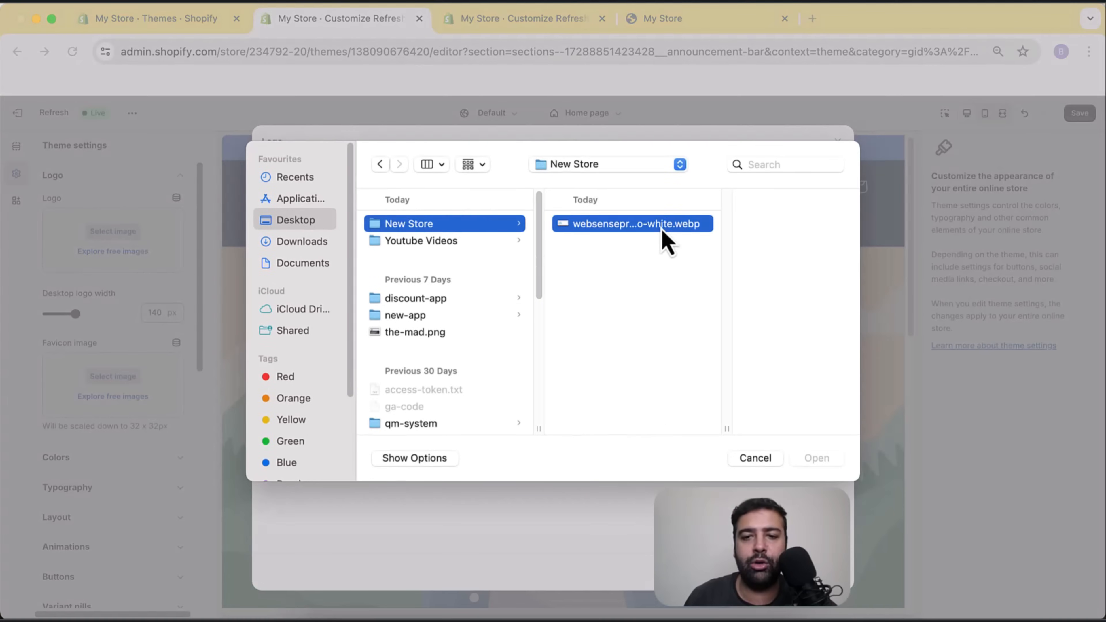
left_click(817, 460)
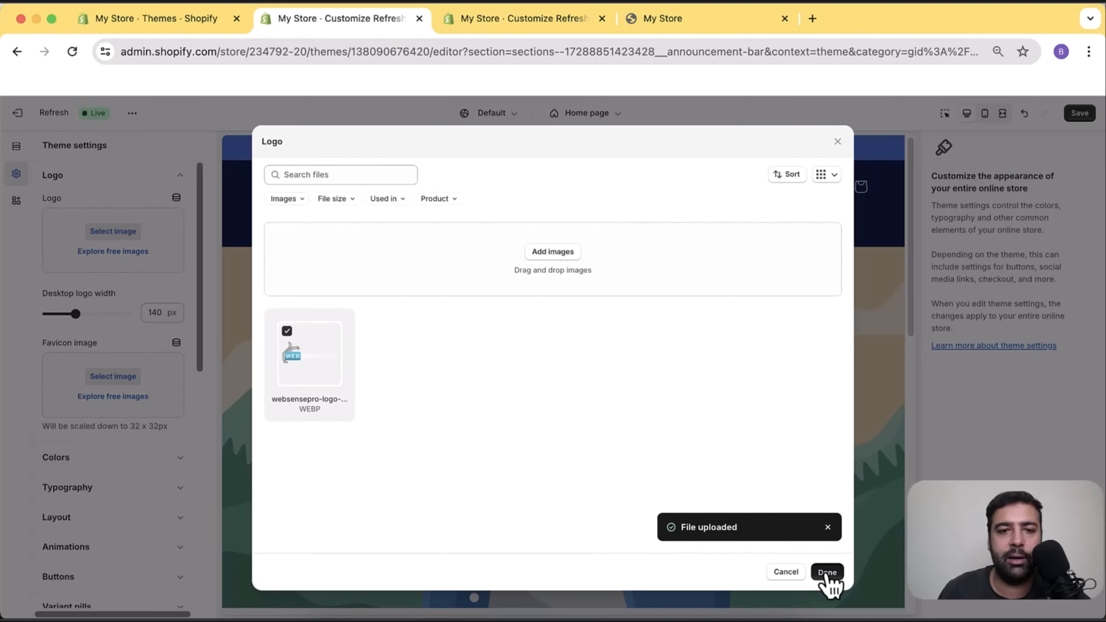
left_click(827, 571)
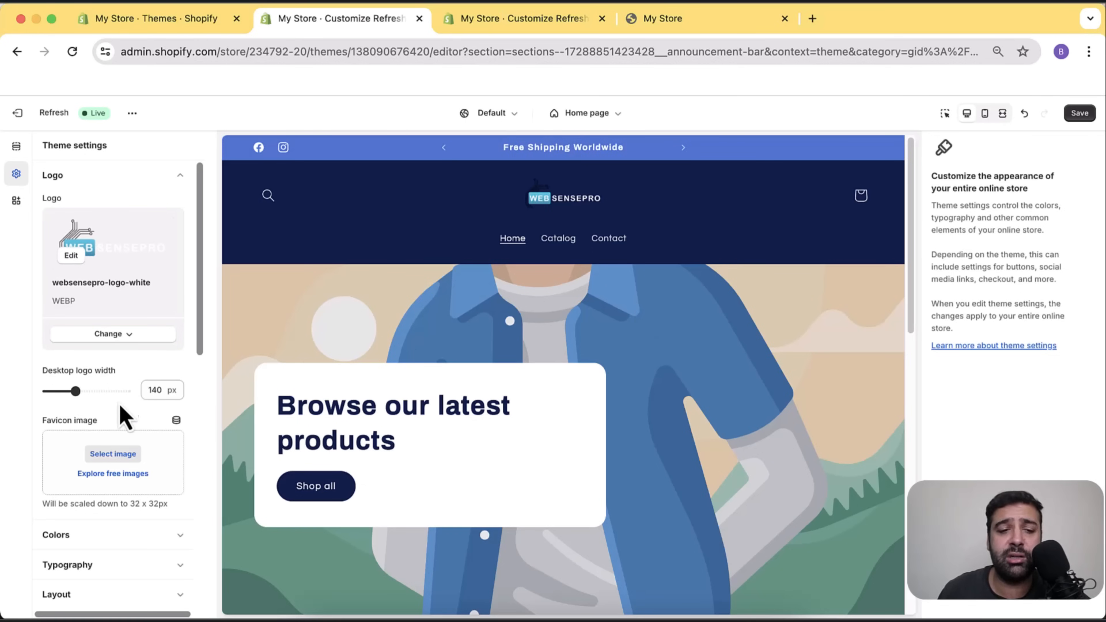
Try a 300 px desktop logo width, then settle on 200 px.
left_click_drag(76, 390, 126, 390)
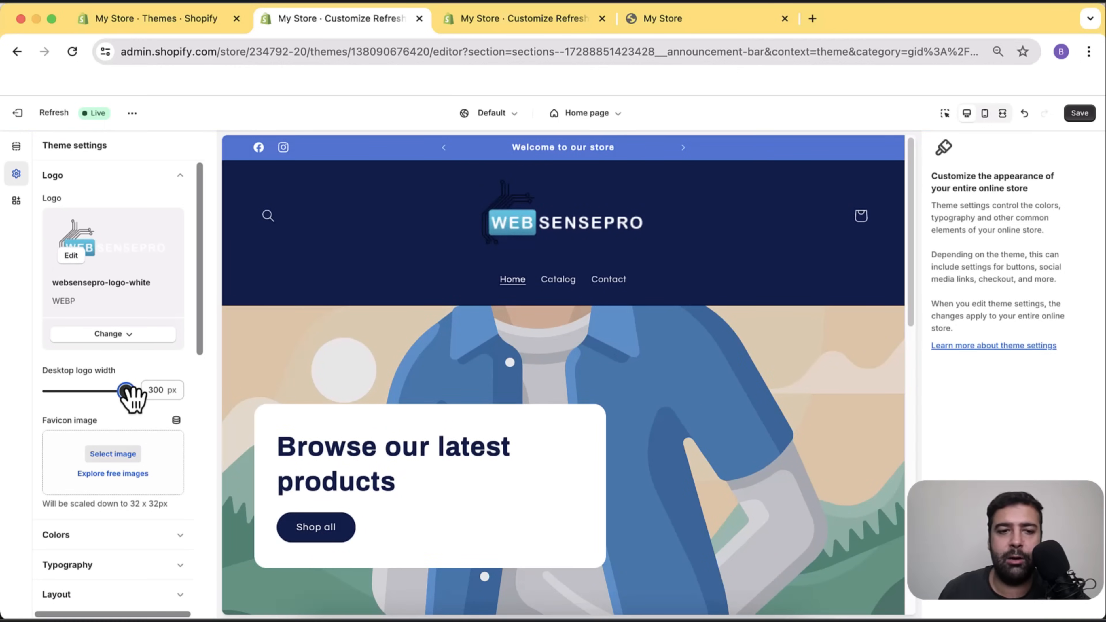
left_click_drag(126, 391, 94, 391)
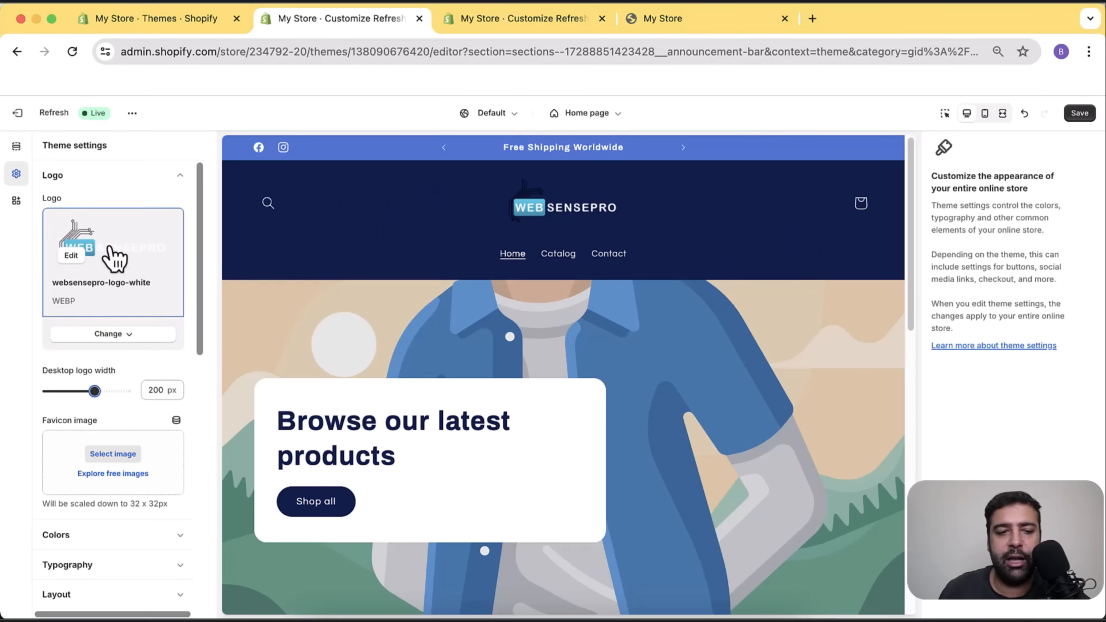
scroll(156, 213, "down", 8)
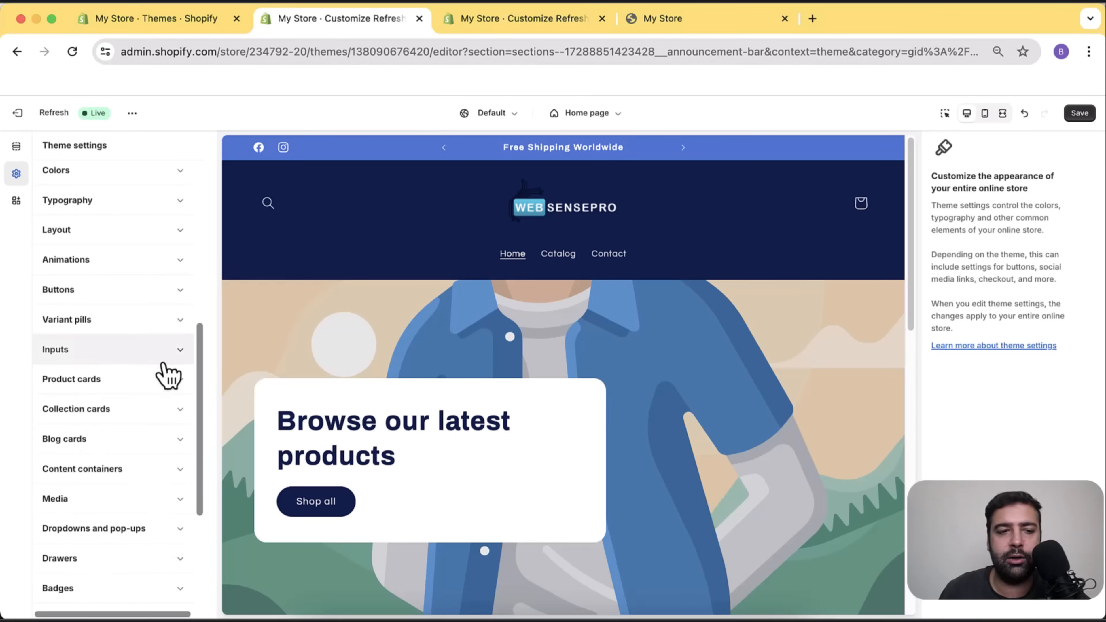
scroll(109, 284, "up", 10)
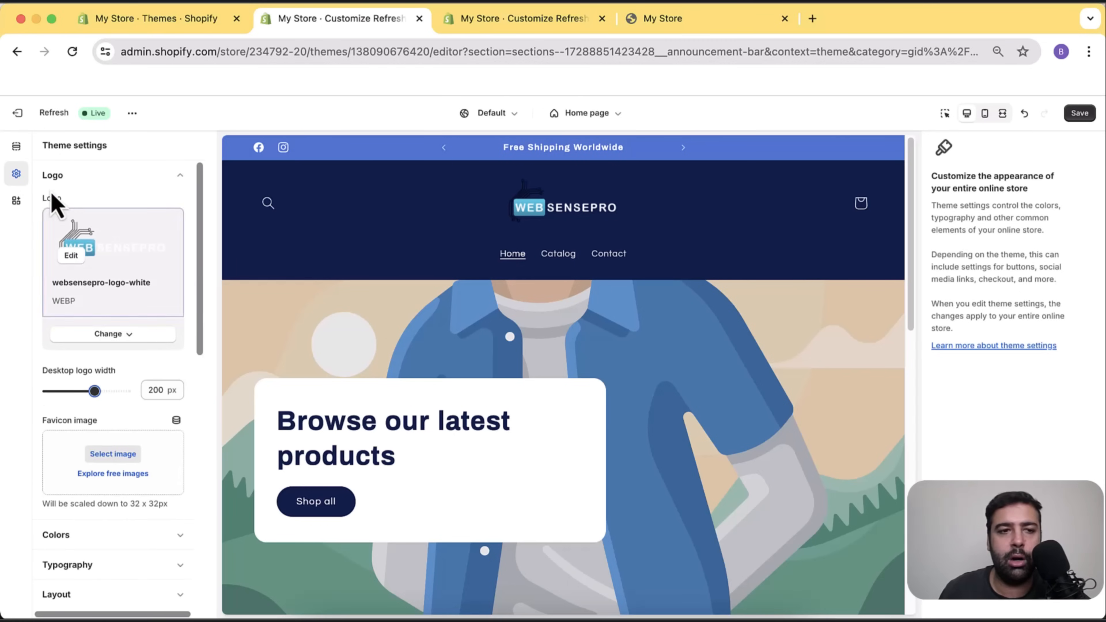
In the Header section settings, change the colour scheme from Scheme 2 to Scheme 1.
left_click(17, 147)
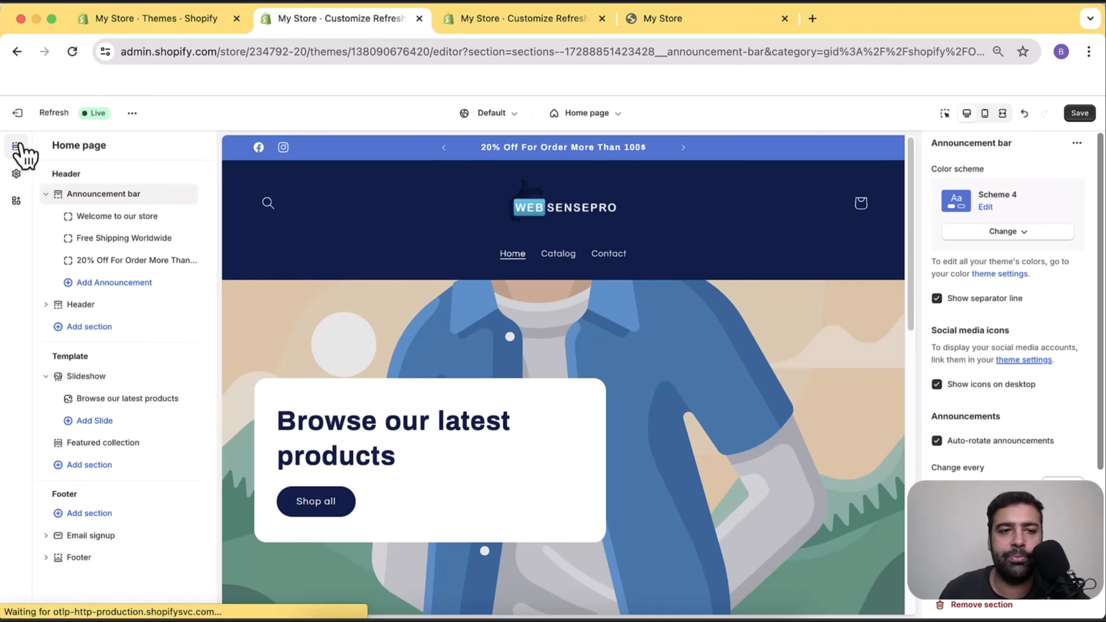
left_click(130, 309)
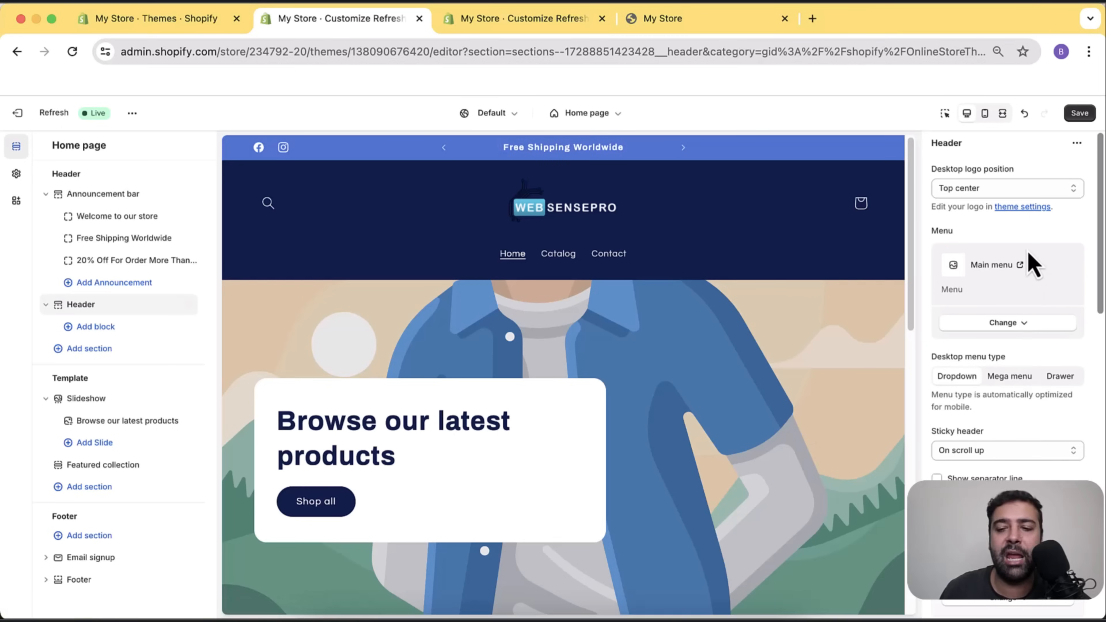
scroll(1034, 263, "down", 5)
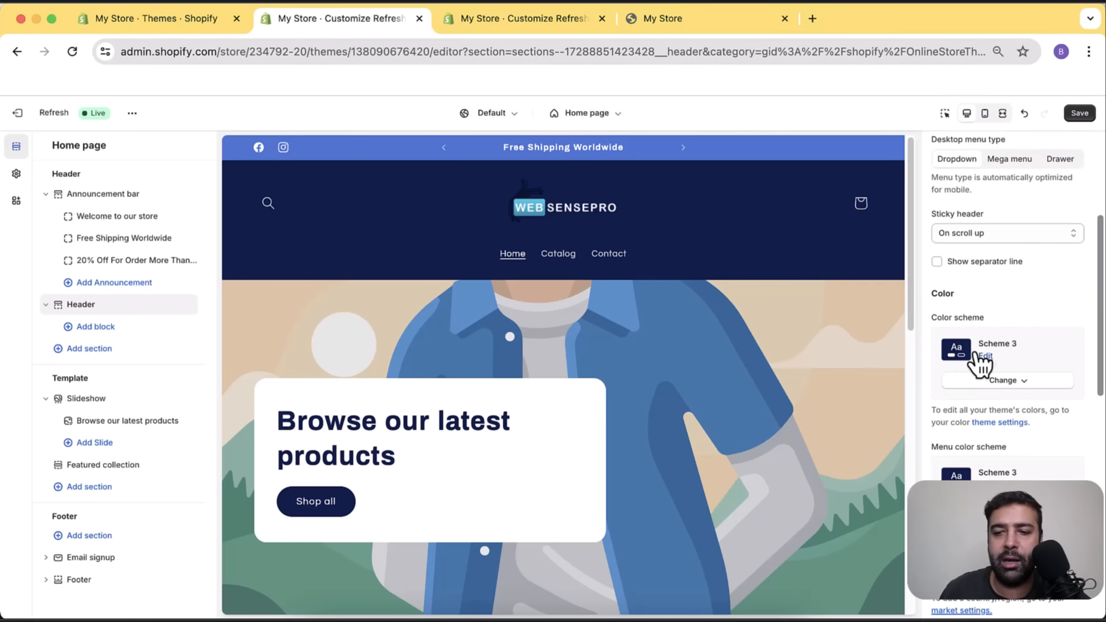
left_click(1029, 383)
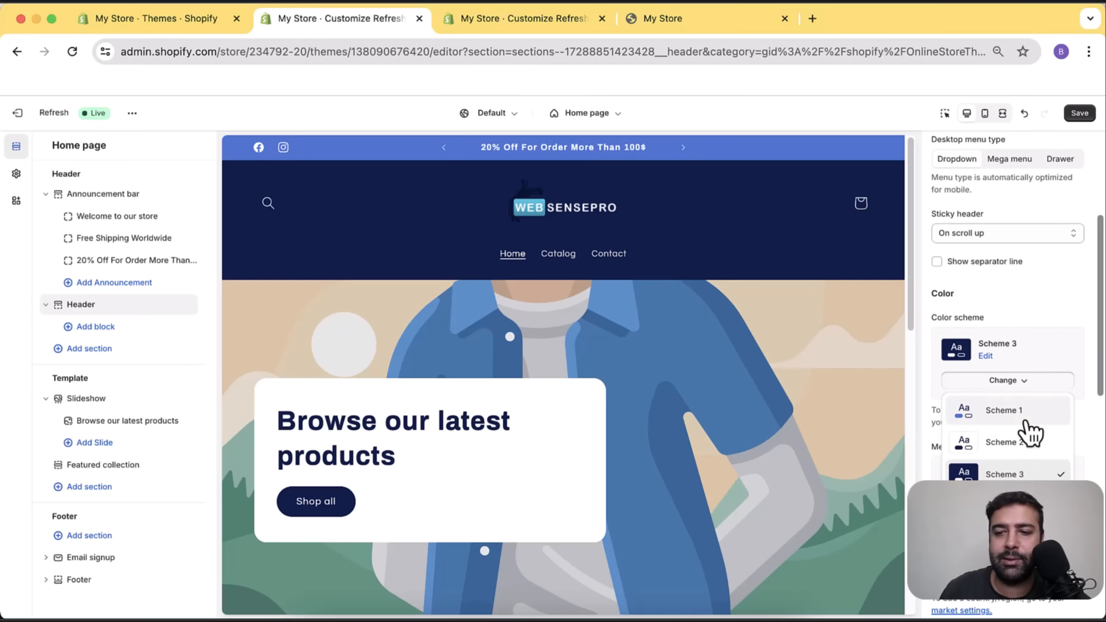
left_click(1023, 443)
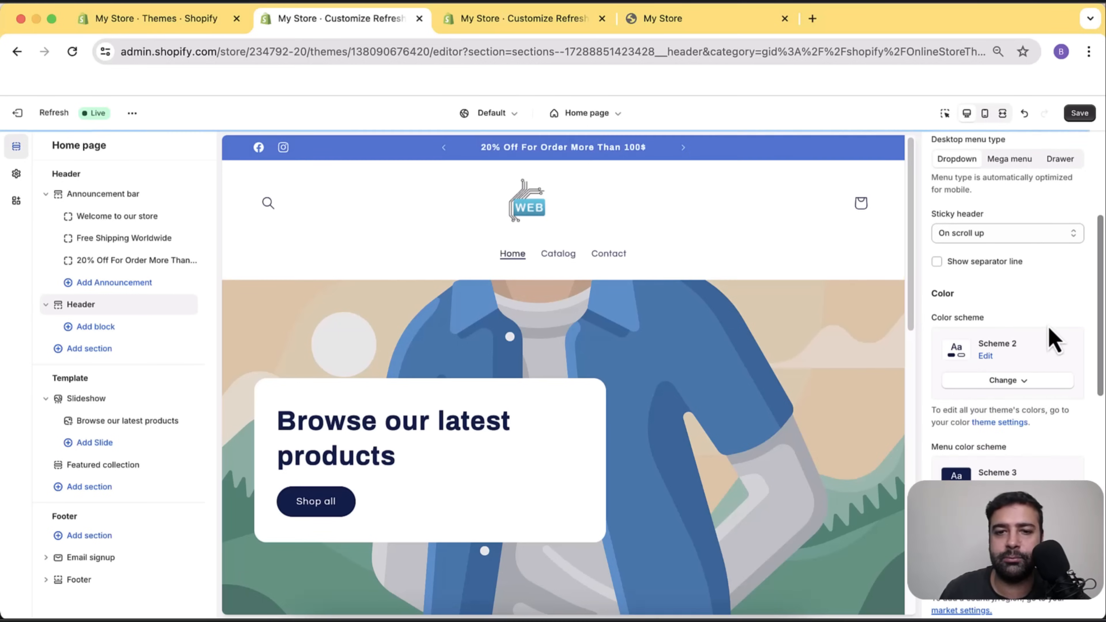
left_click(1045, 386)
left_click(1044, 410)
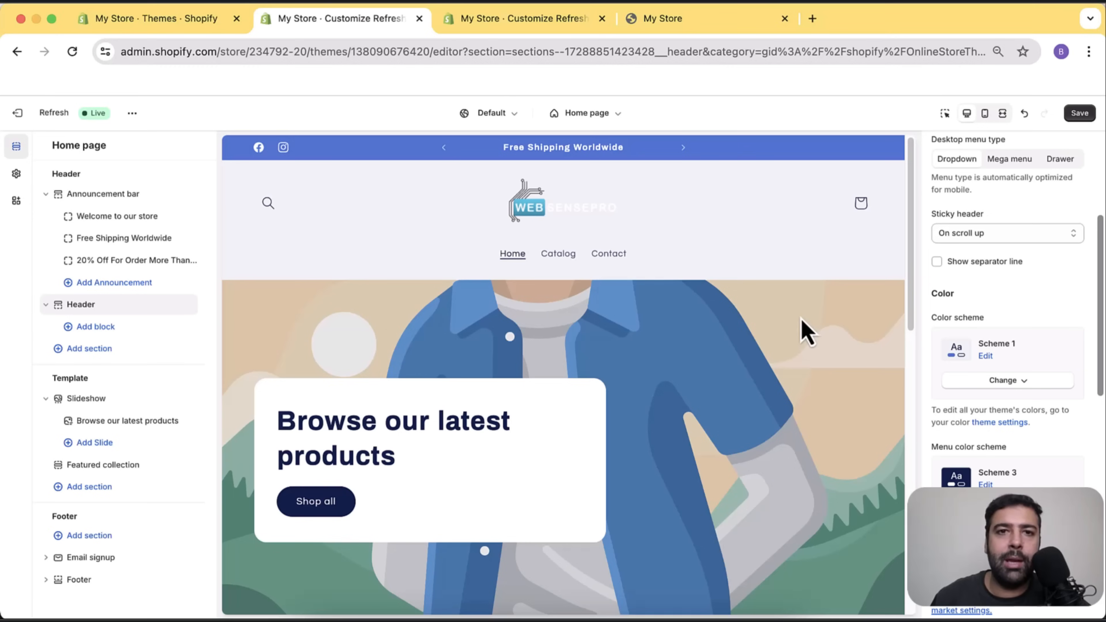
In Theme settings, remove the white logo and upload black-logo.png as the store logo.
left_click(17, 175)
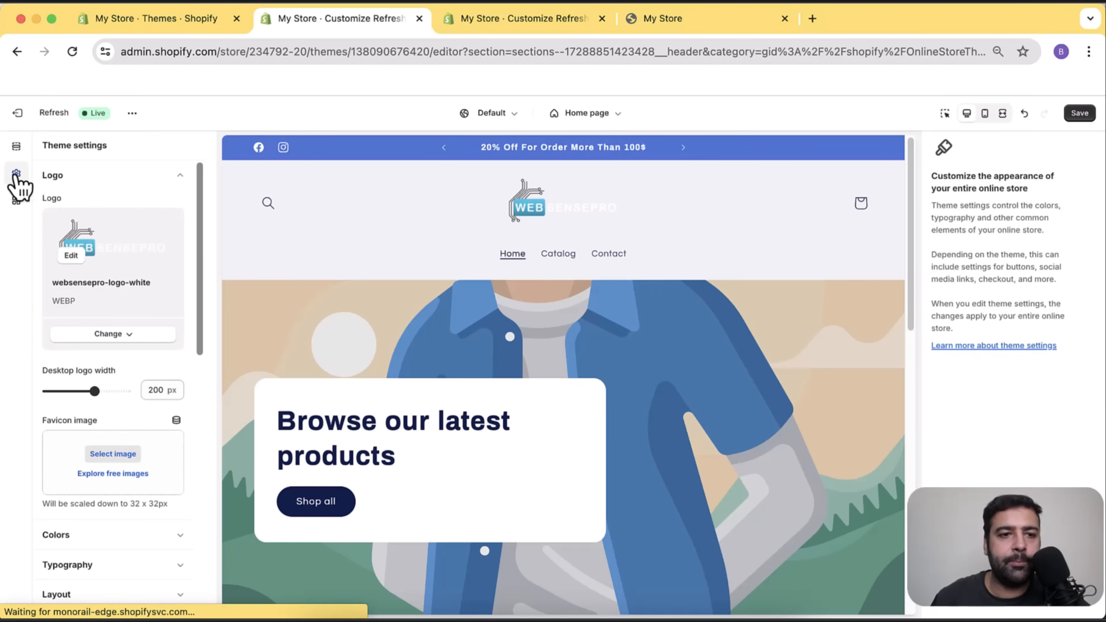
left_click(129, 335)
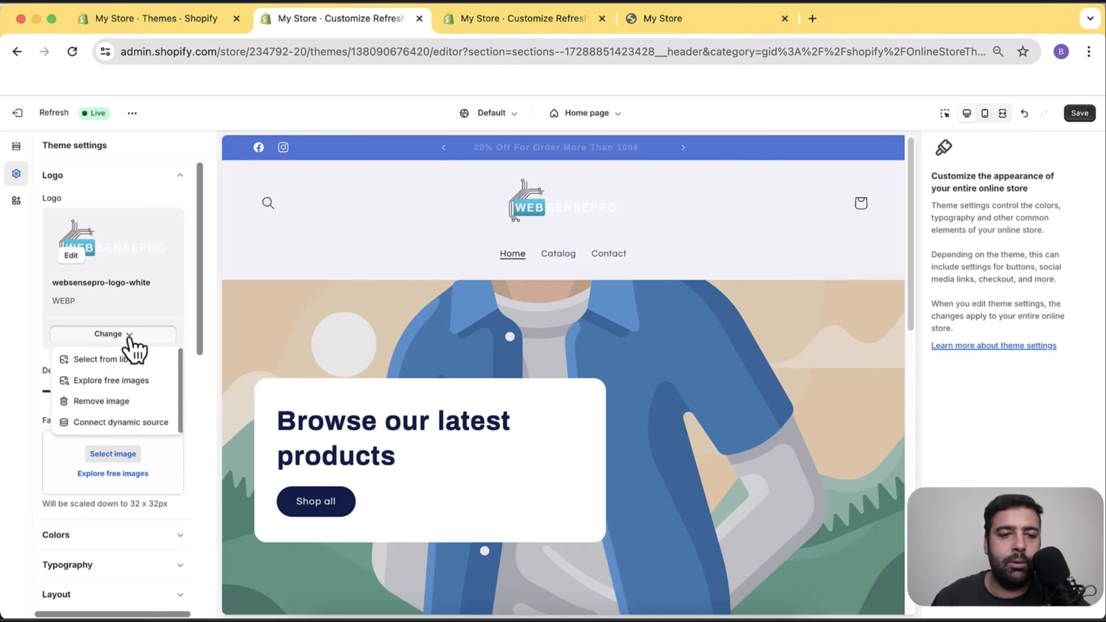
left_click(137, 407)
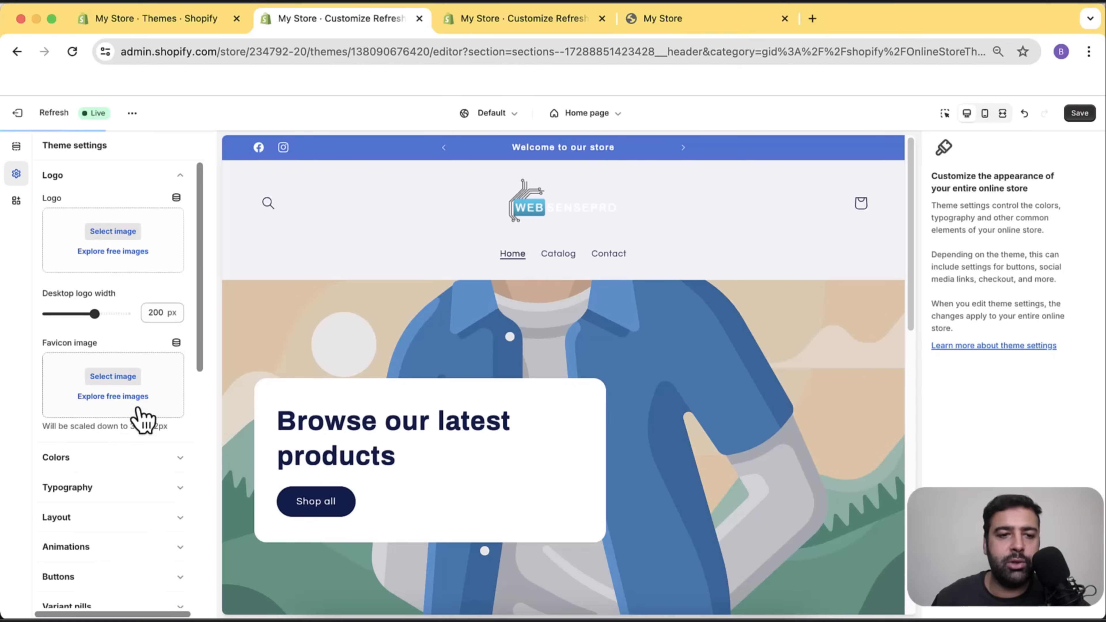
left_click(130, 236)
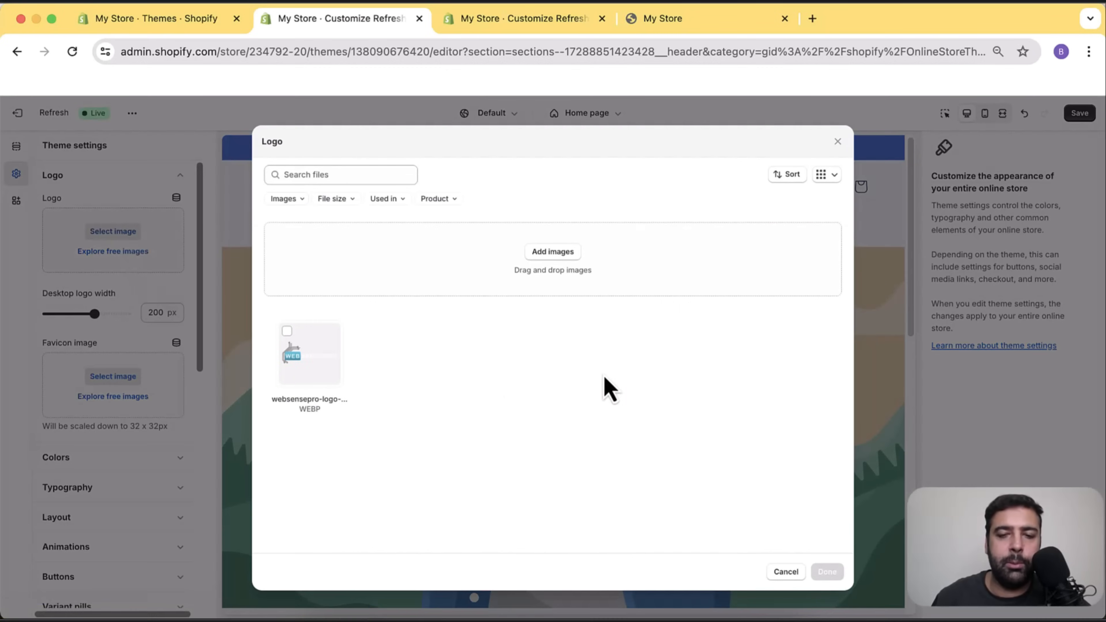
left_click(552, 253)
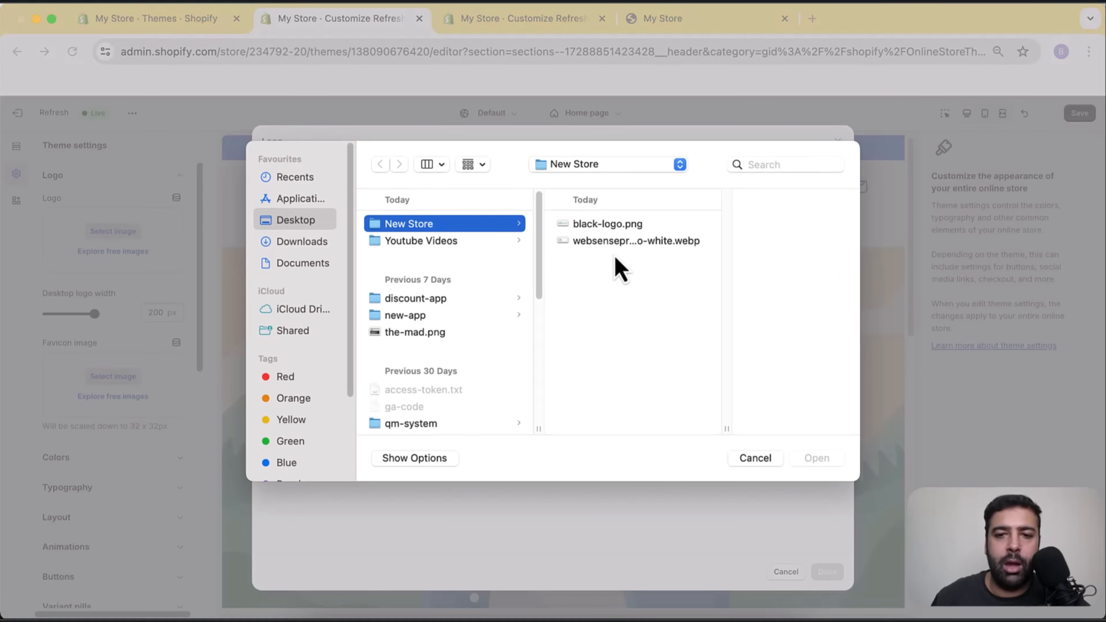
left_click(621, 227)
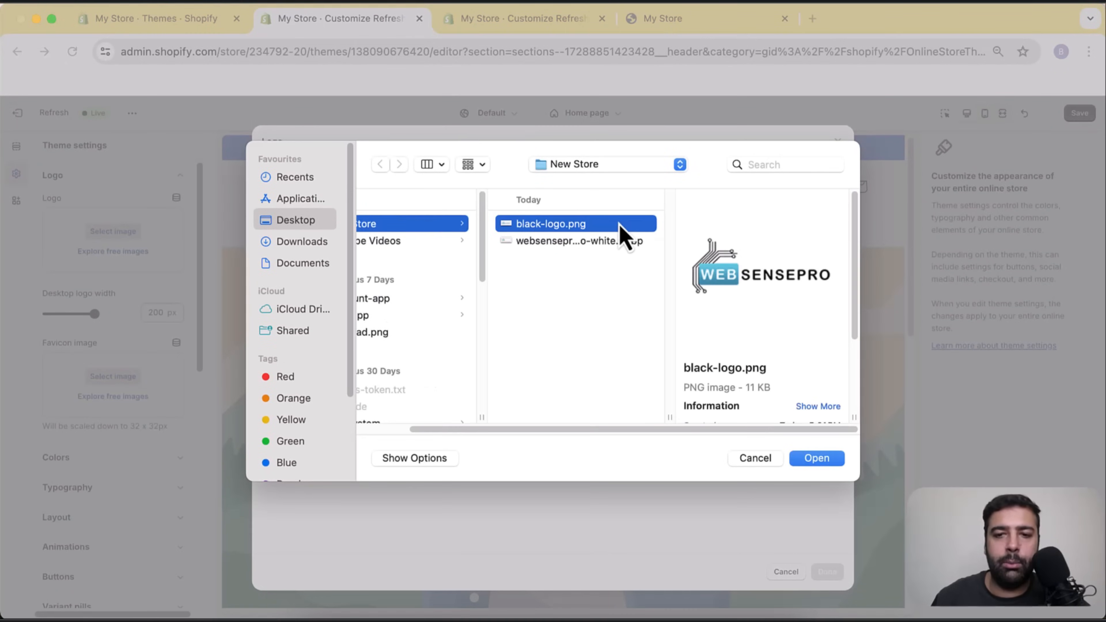
left_click(817, 458)
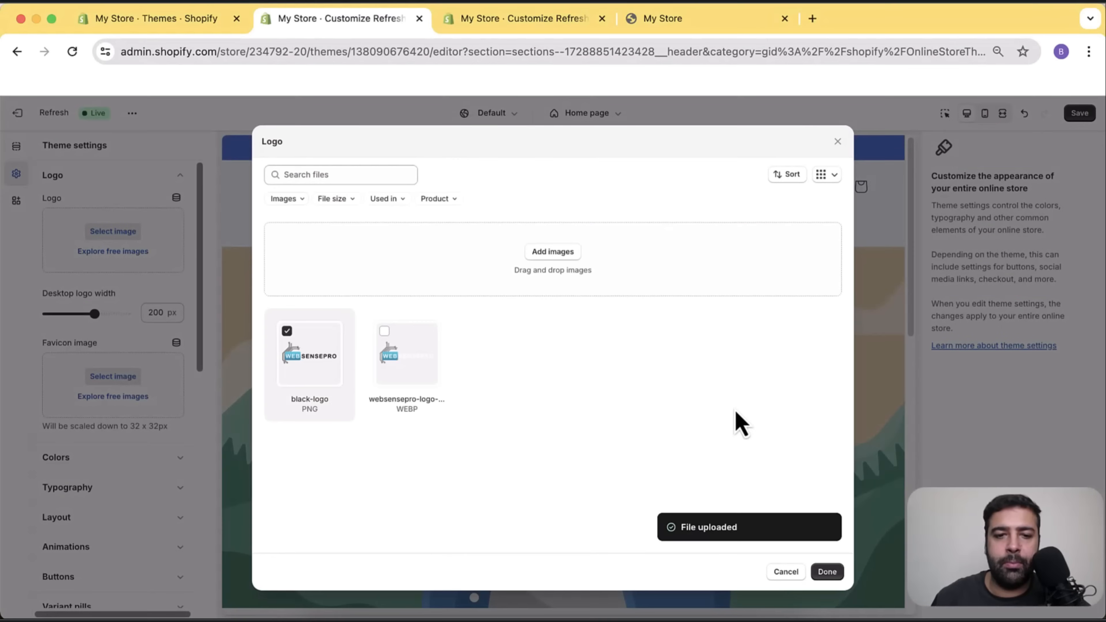
left_click(827, 573)
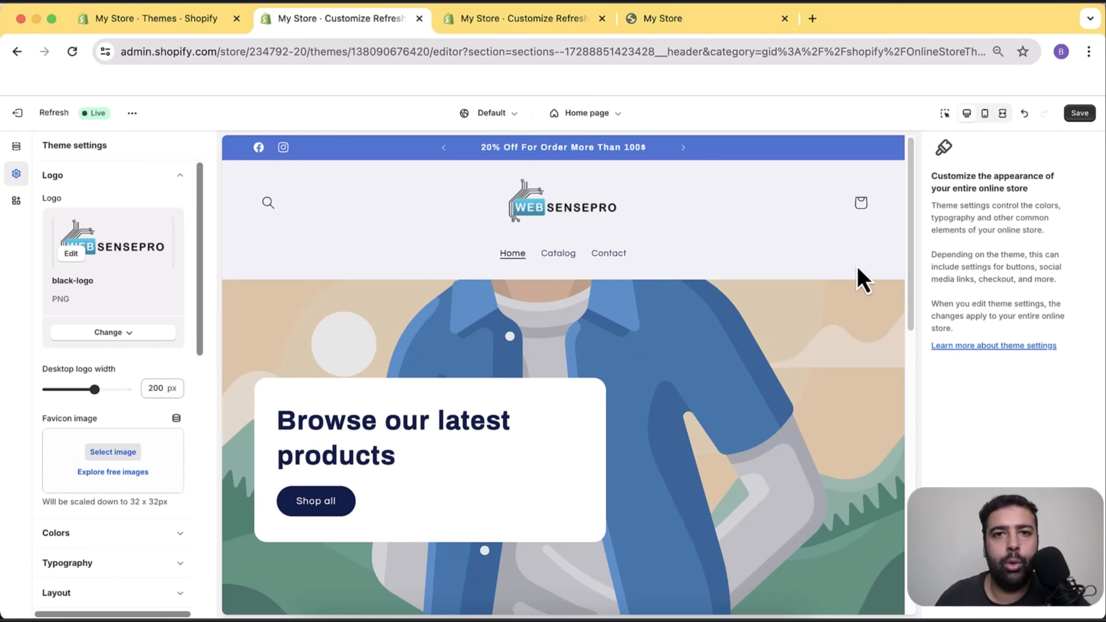
Save the theme changes.
left_click(1079, 114)
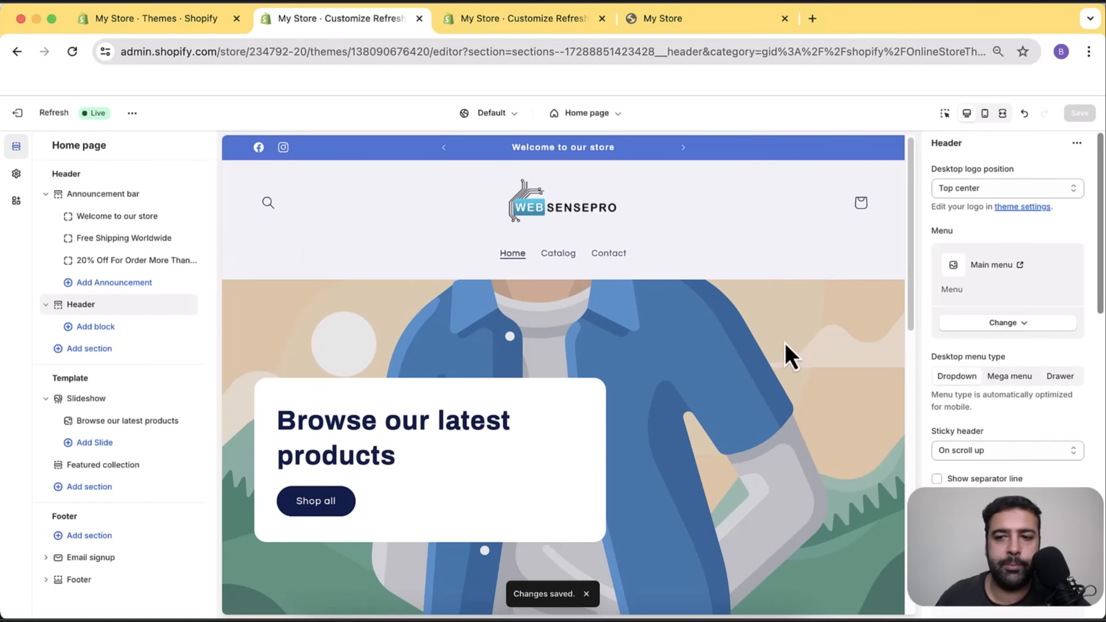
scroll(847, 288, "down", 5)
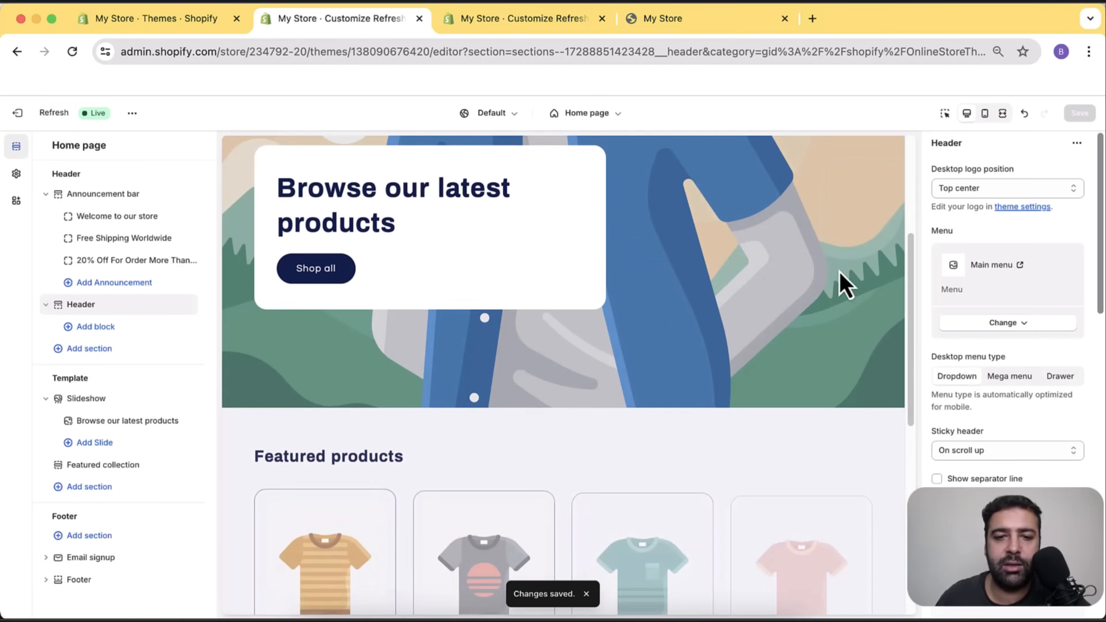
scroll(608, 205, "up", 3)
scroll(800, 392, "up", 3)
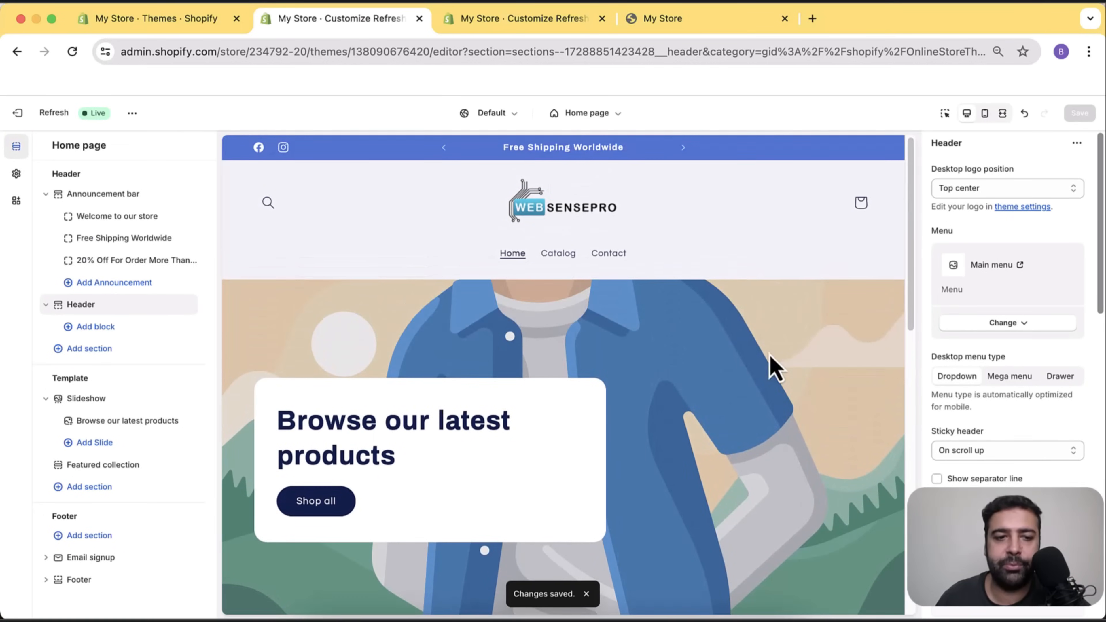
Open the Slideshow's 'Browse our latest products' slide settings.
left_click(124, 401)
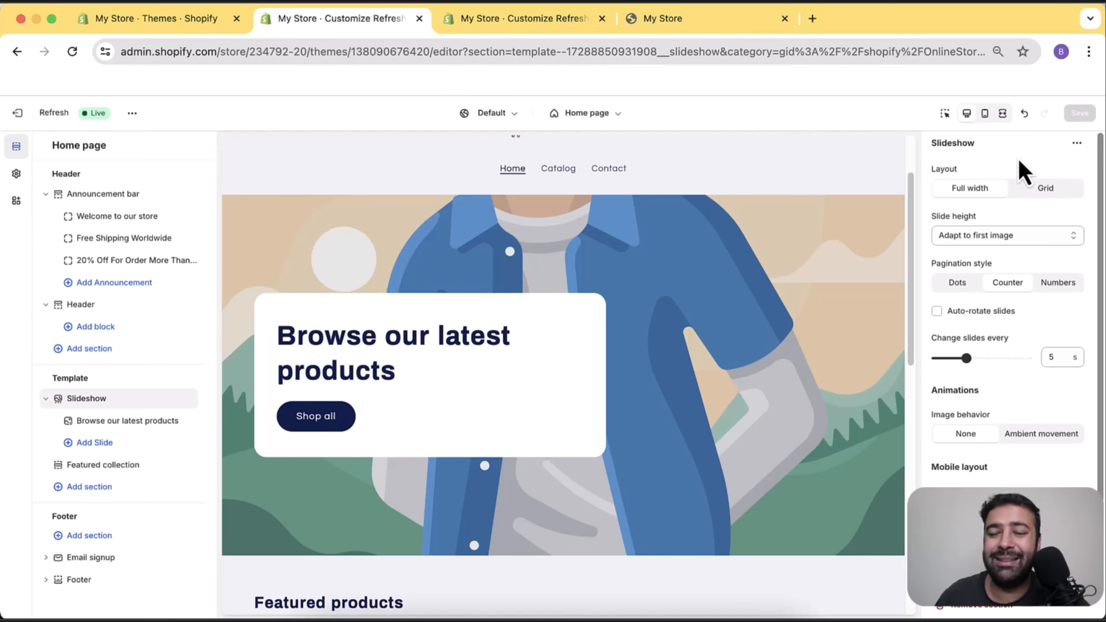
scroll(1026, 191, "down", 3)
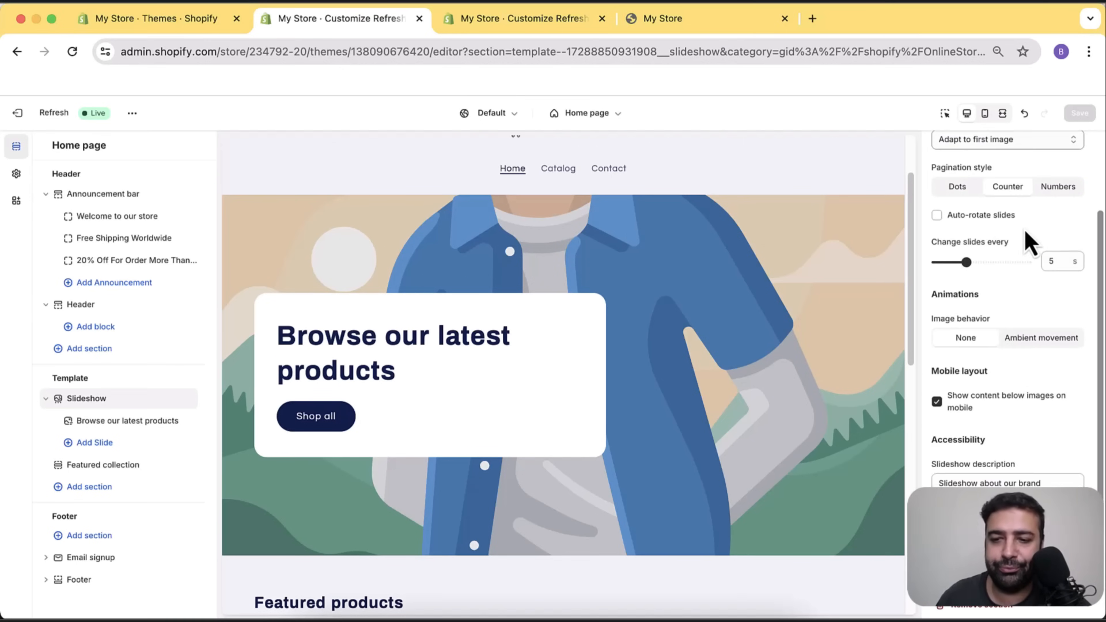
scroll(1033, 336, "up", 3)
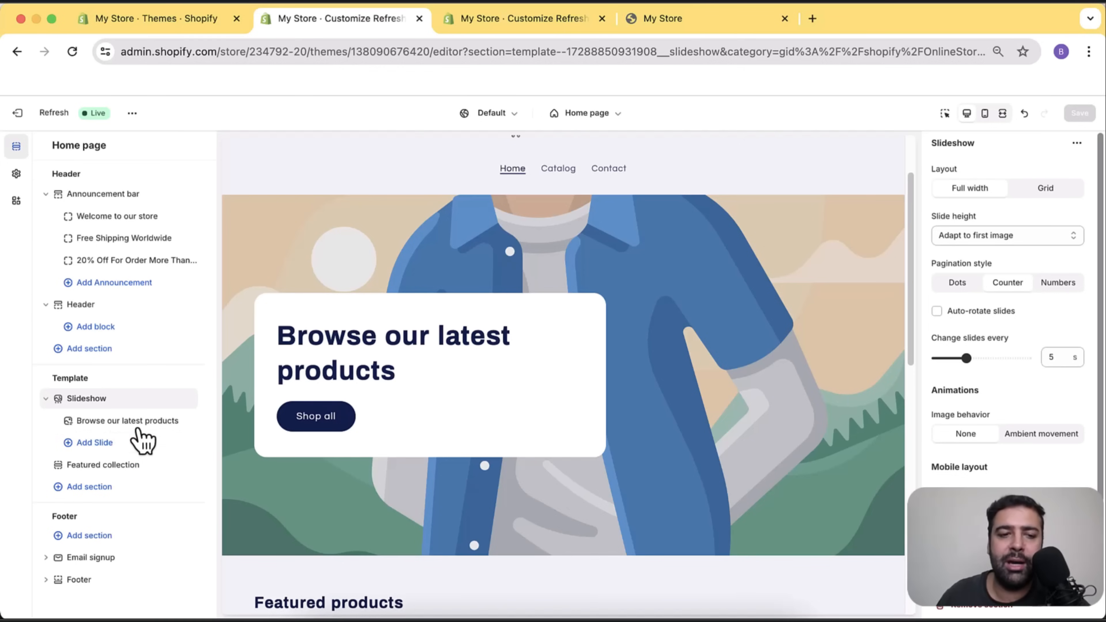
left_click(119, 422)
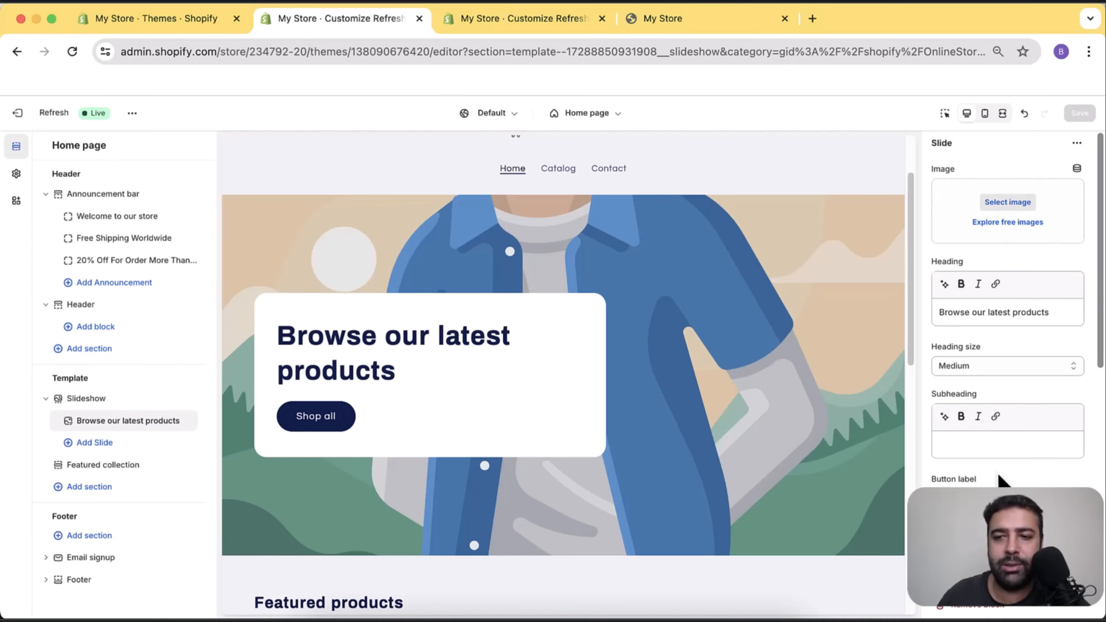
Search the free stock images for 'tshirt' and load more results.
left_click(1019, 225)
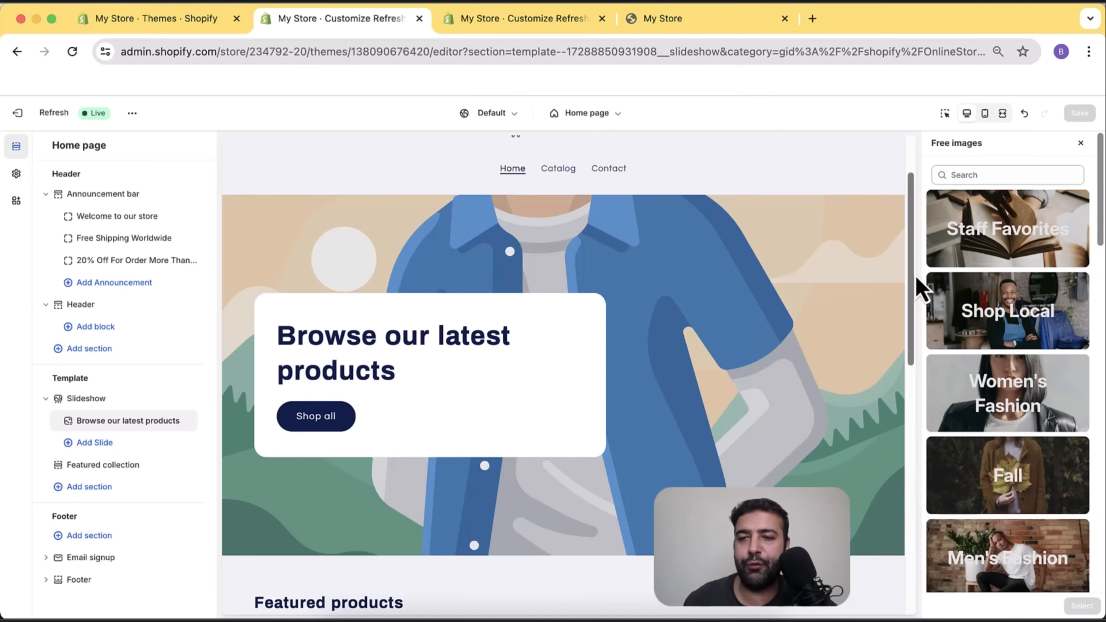
left_click(967, 175)
type("tshirt")
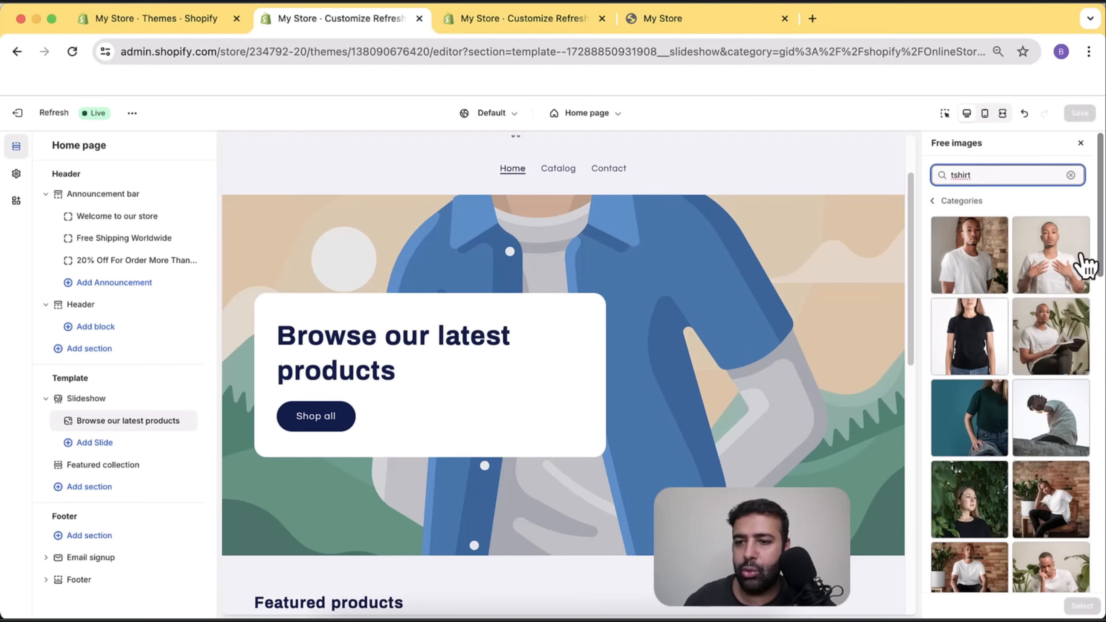
scroll(1086, 267, "down", 3)
scroll(1083, 267, "down", 1)
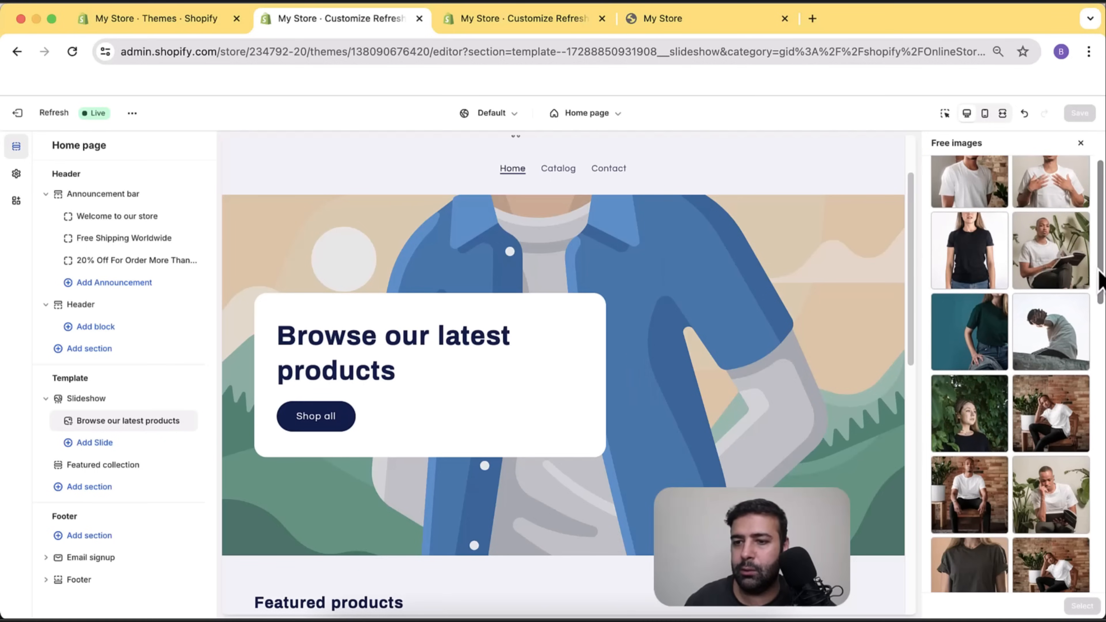
scroll(1098, 267, "down", 7)
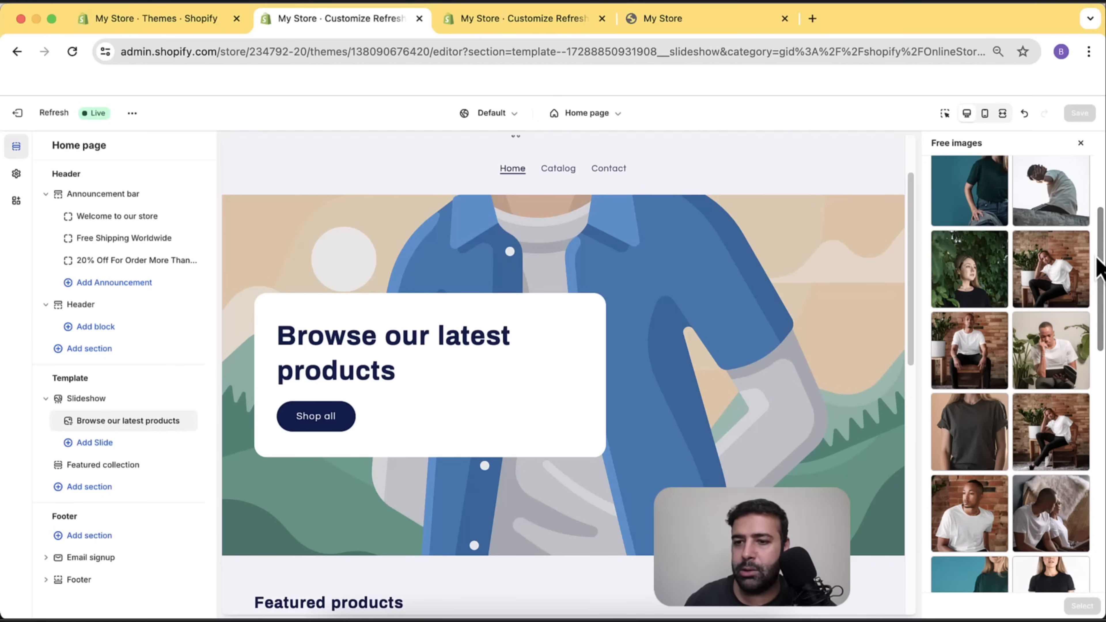
scroll(1098, 267, "down", 8)
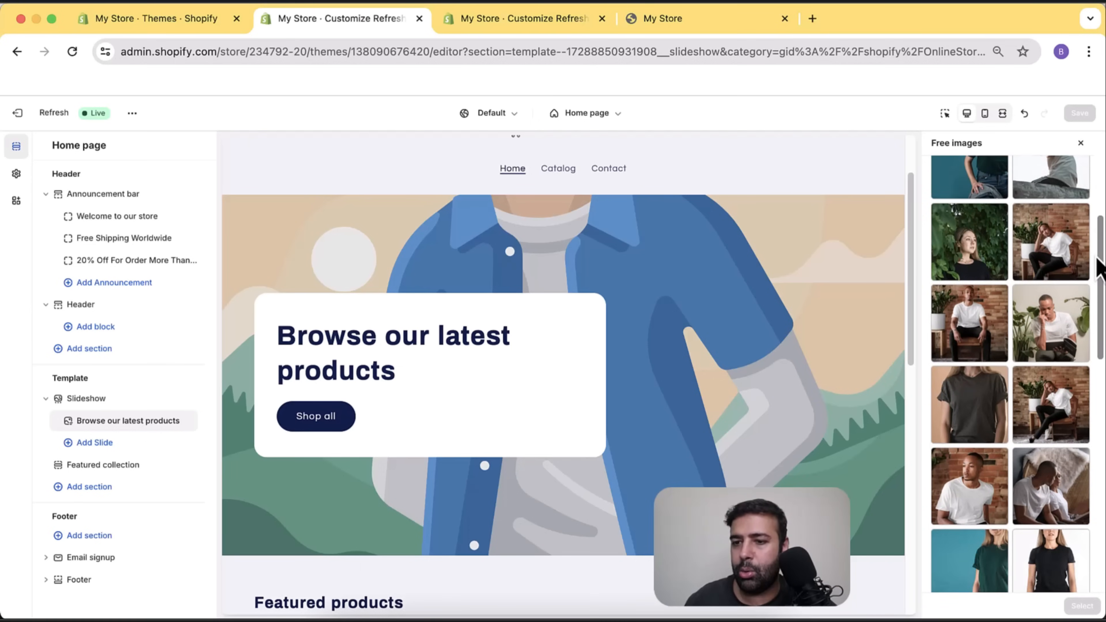
scroll(1094, 266, "down", 12)
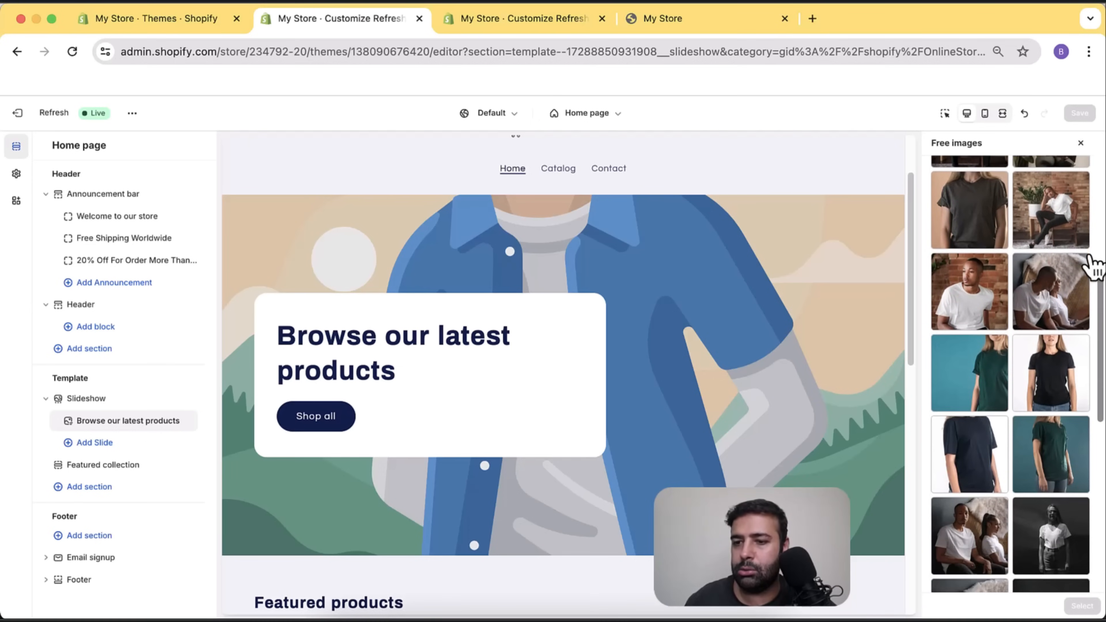
scroll(1093, 279, "down", 9)
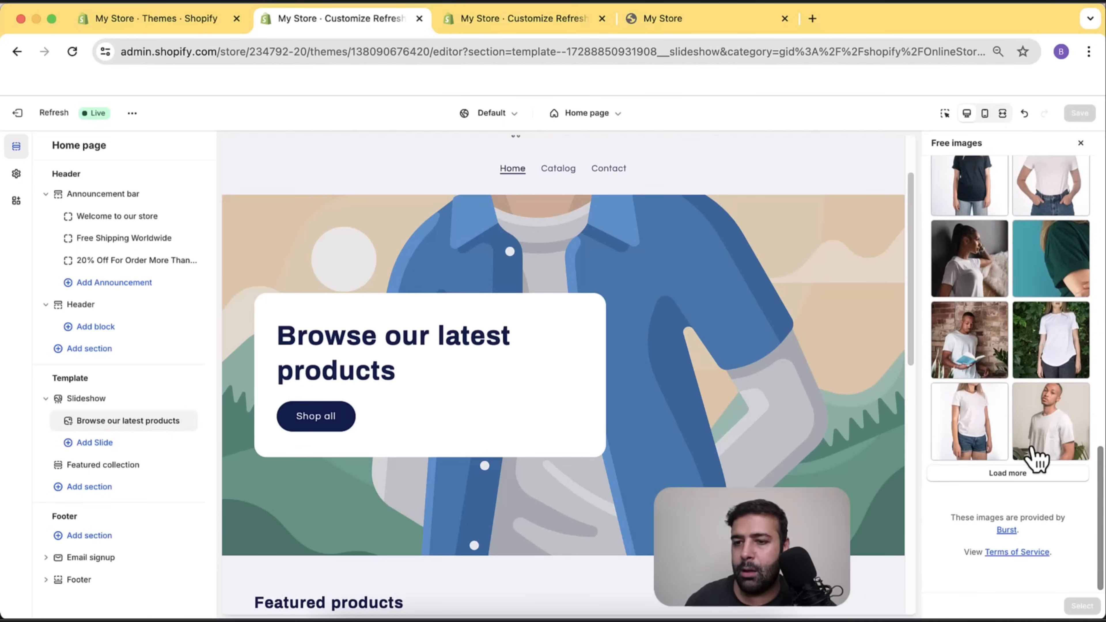
left_click(1038, 473)
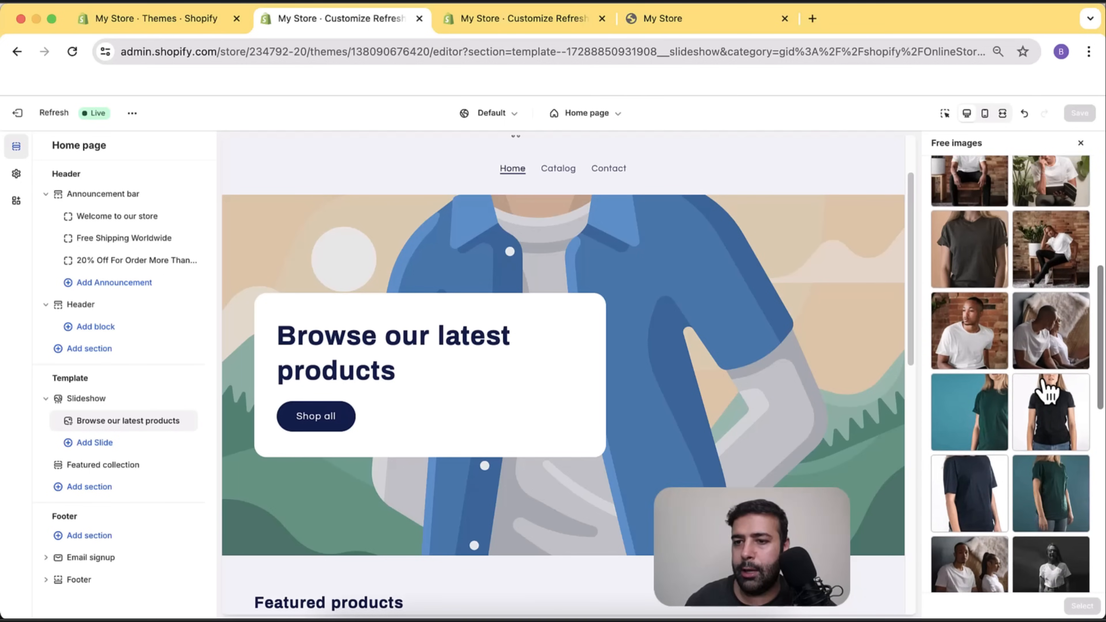
Select the photo of the man sitting by the red brick wall as the slide image.
left_click(1048, 384)
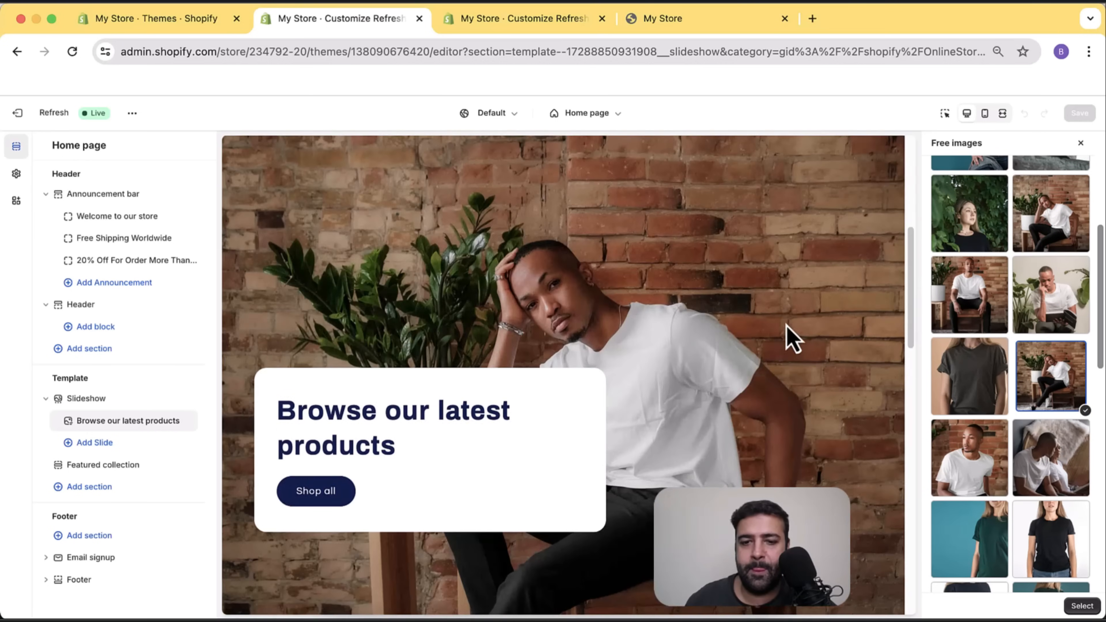
scroll(787, 337, "down", 5)
scroll(789, 368, "up", 6)
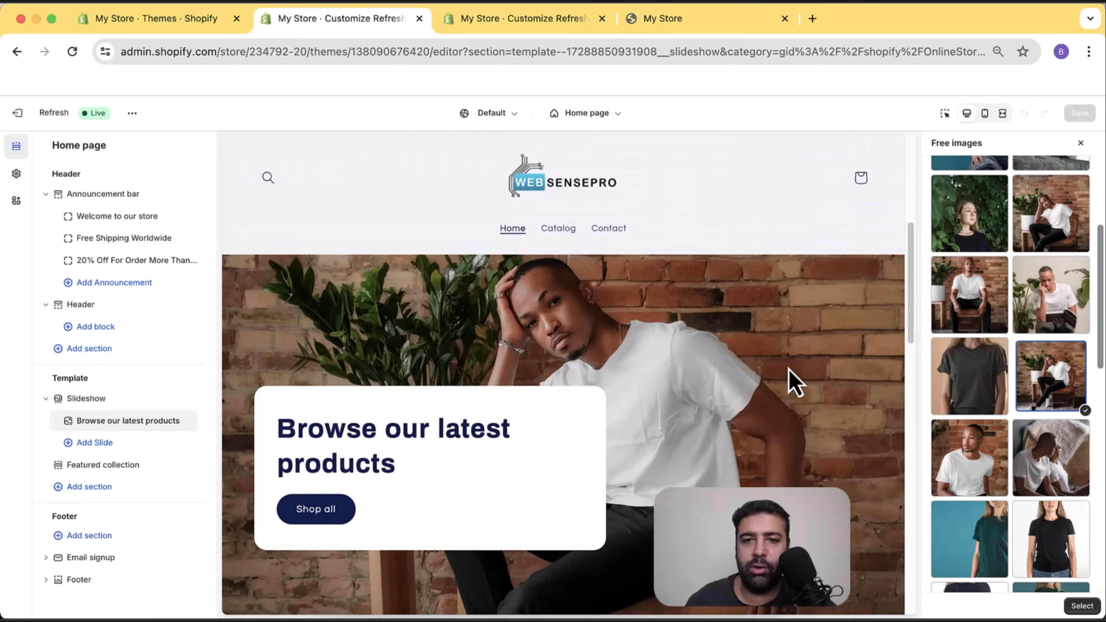
scroll(790, 378, "up", 2)
scroll(790, 375, "down", 5)
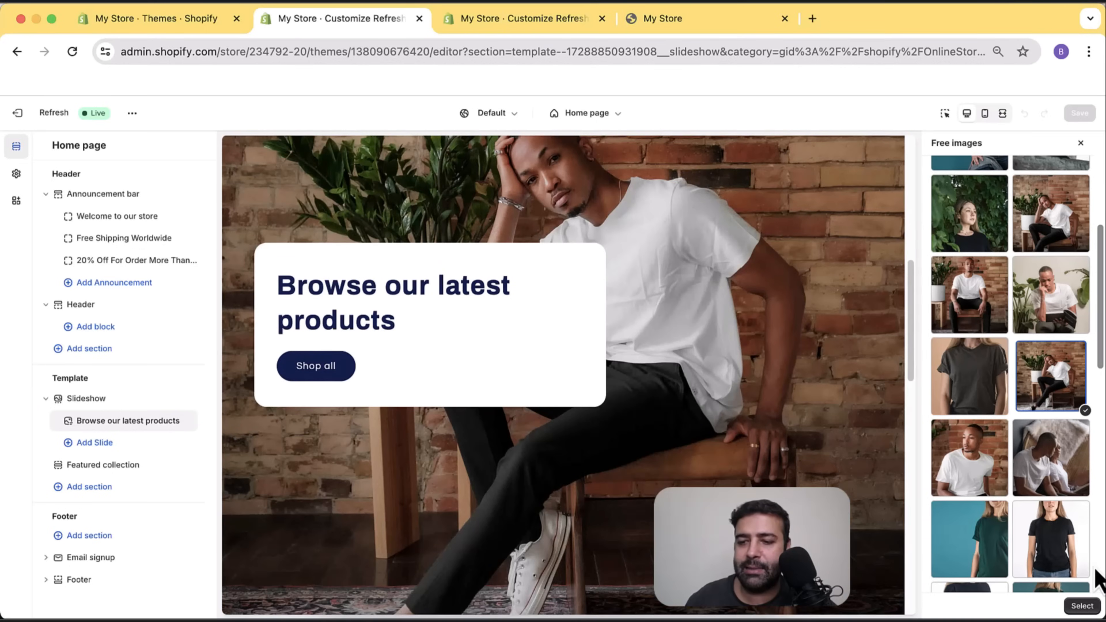
left_click(1083, 608)
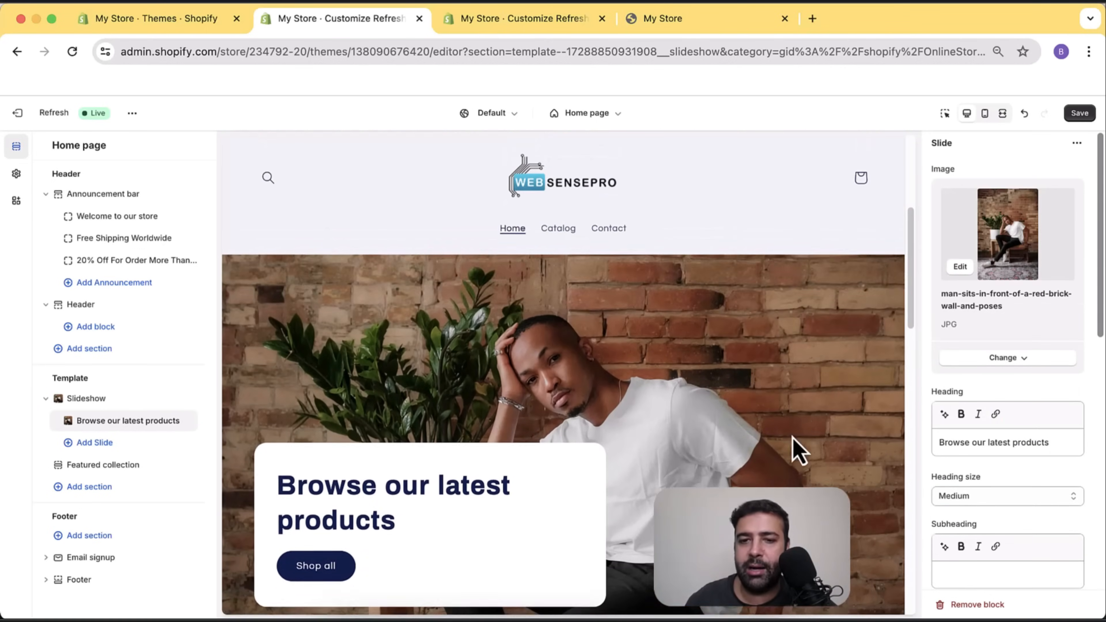
scroll(790, 392, "down", 10)
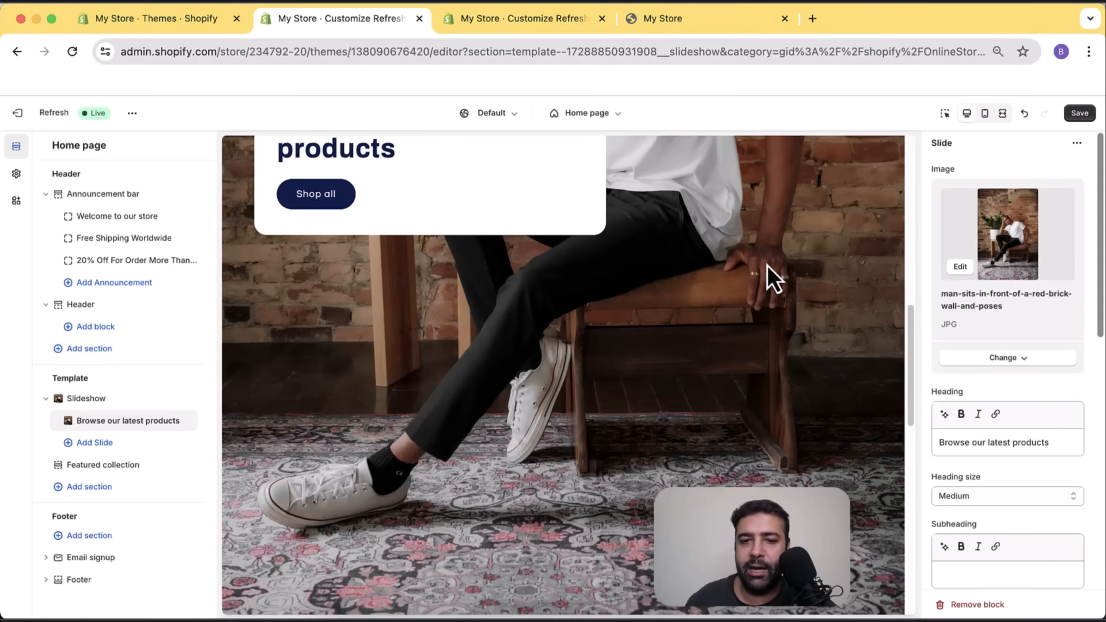
In the Slideshow section's own settings, choose Medium for Slide height.
scroll(637, 395, "up", 10)
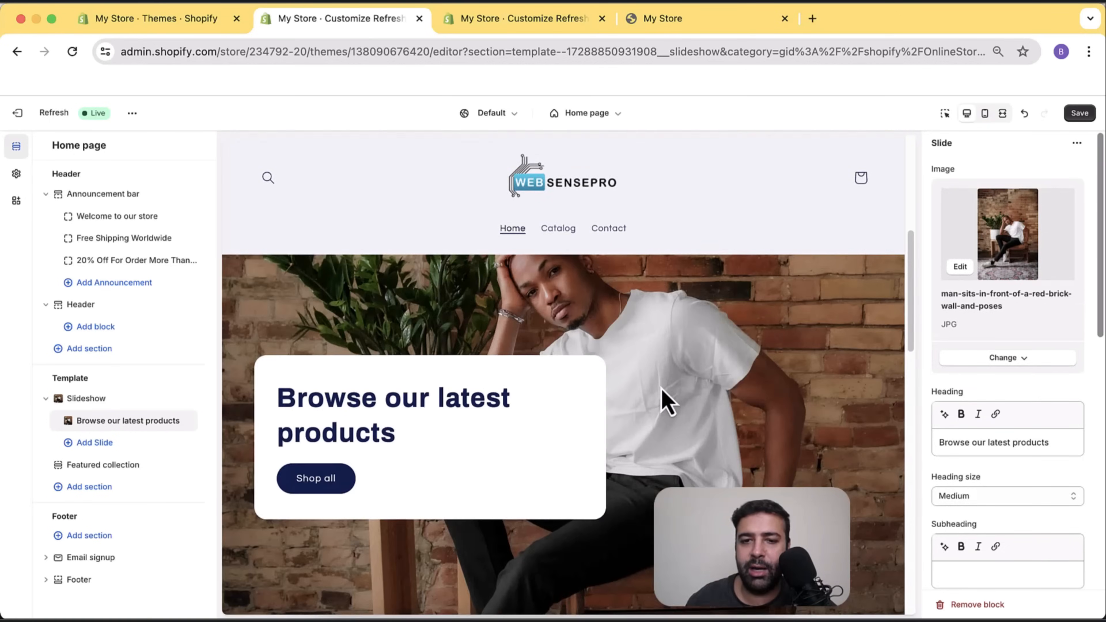
scroll(703, 334, "down", 8)
scroll(714, 379, "up", 9)
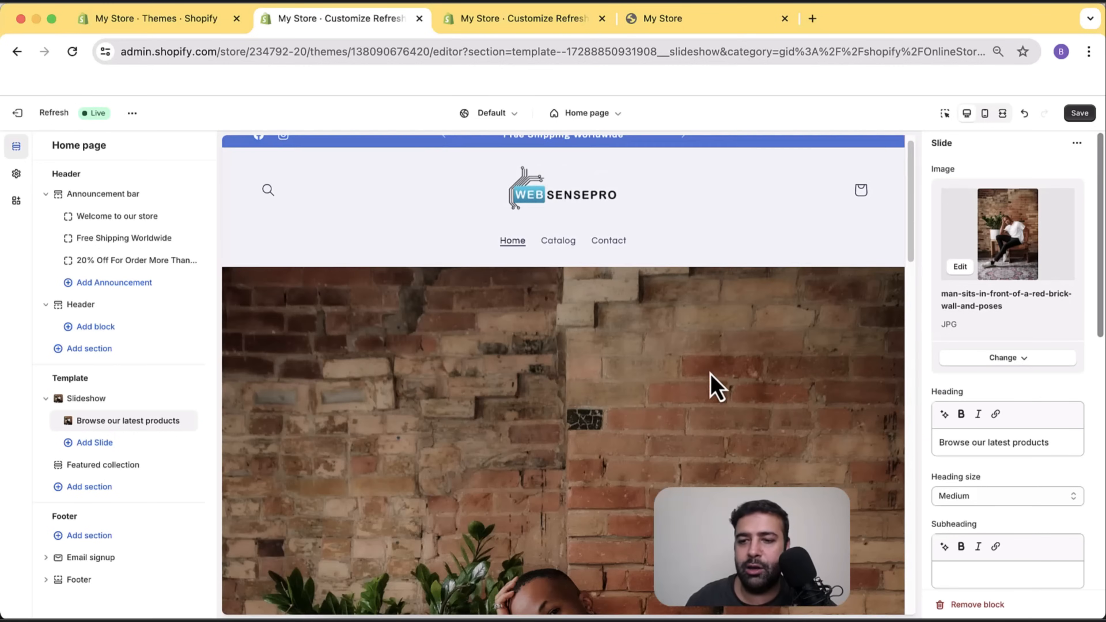
scroll(1091, 279, "down", 10)
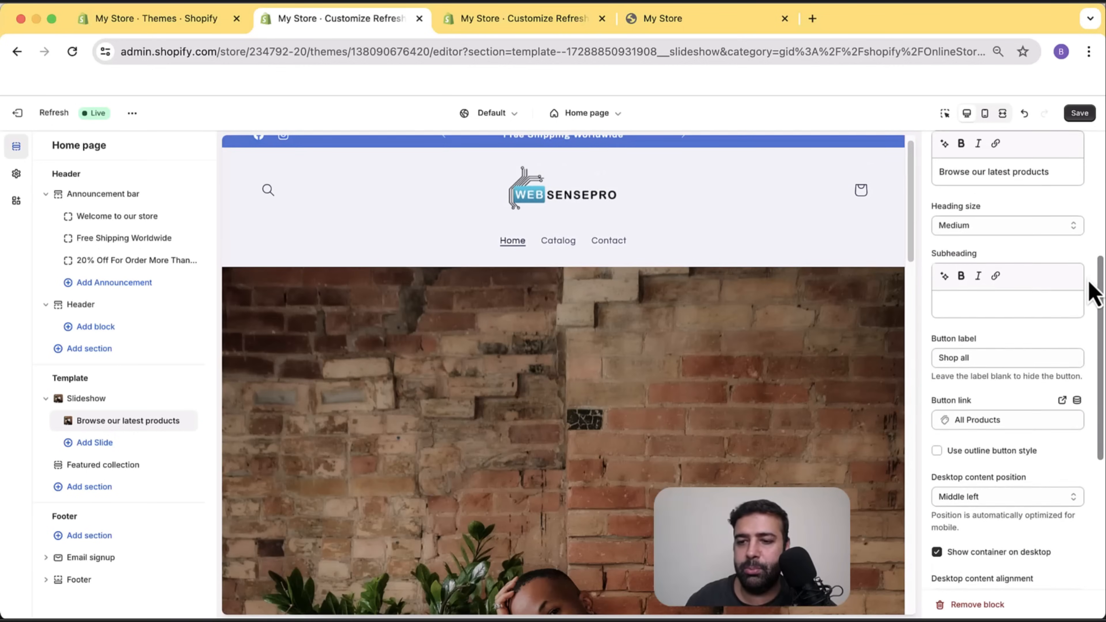
scroll(1093, 297, "down", 5)
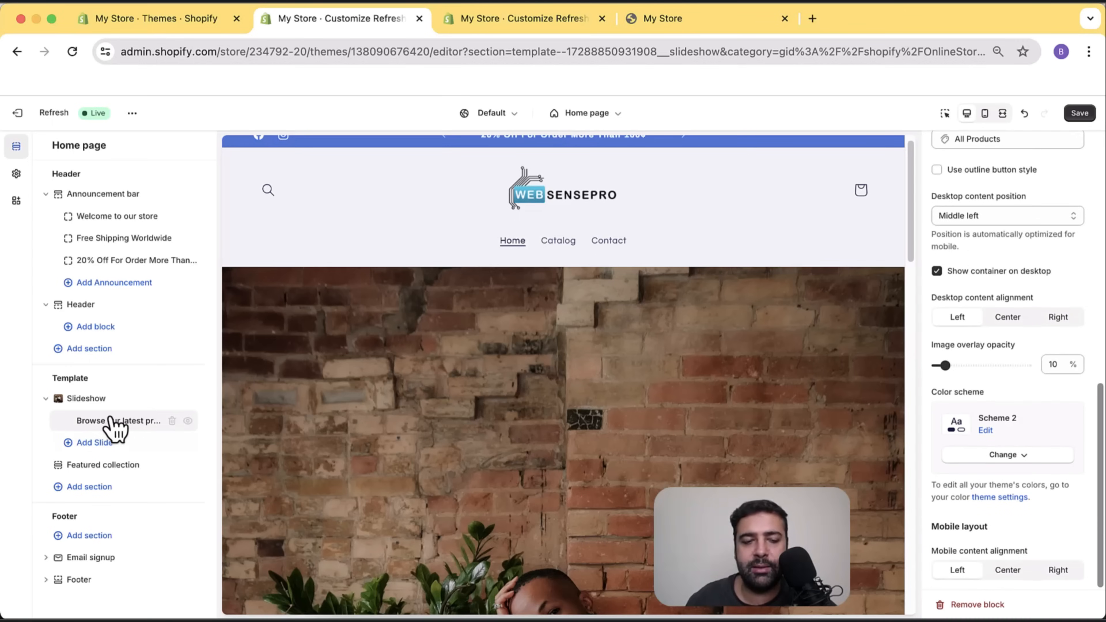
left_click(97, 405)
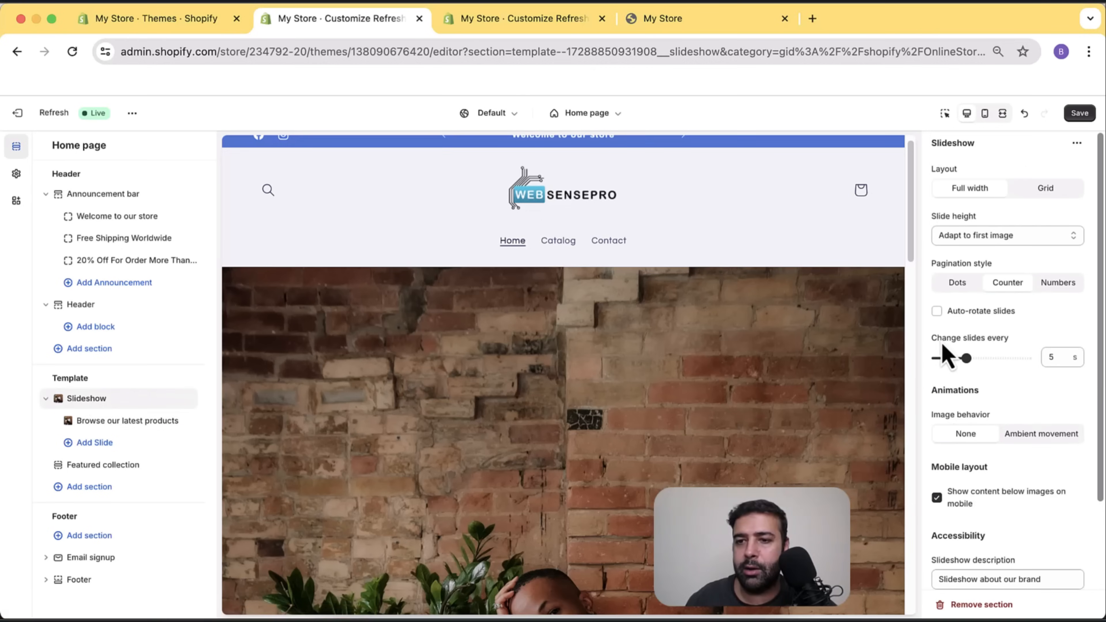
left_click(1028, 255)
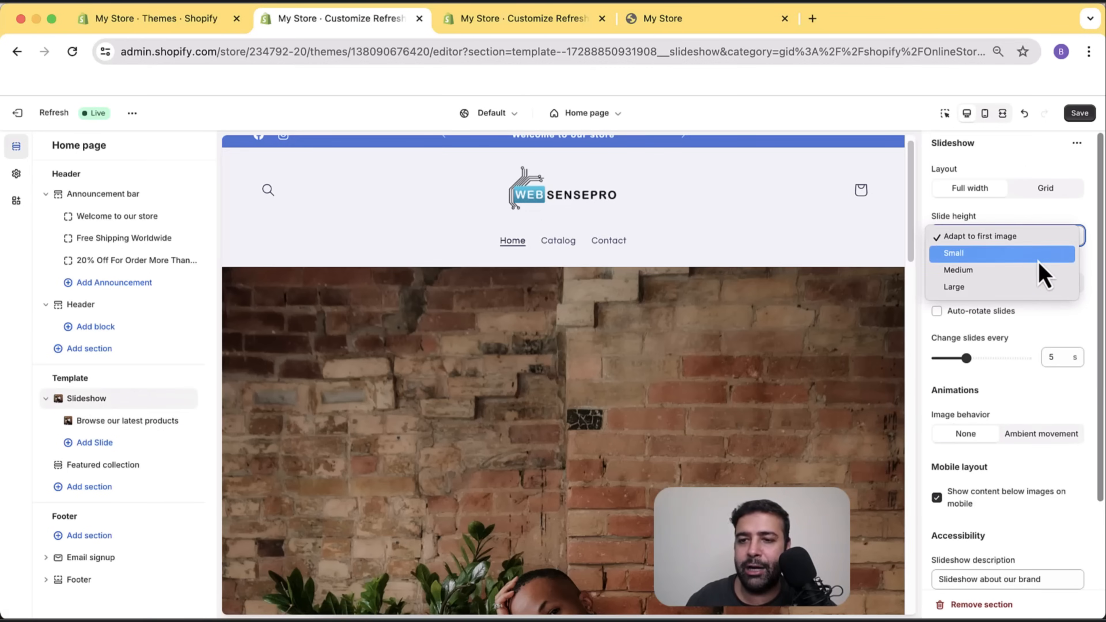
left_click(875, 405)
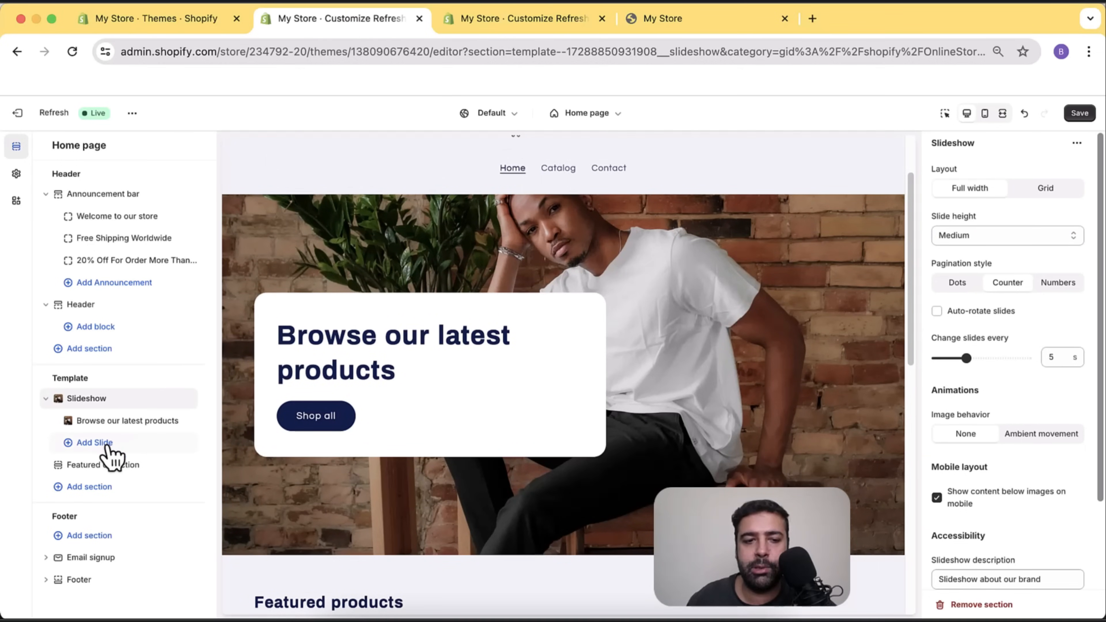
Add a new slide and search its free stock images for 'tshirt'.
left_click(94, 443)
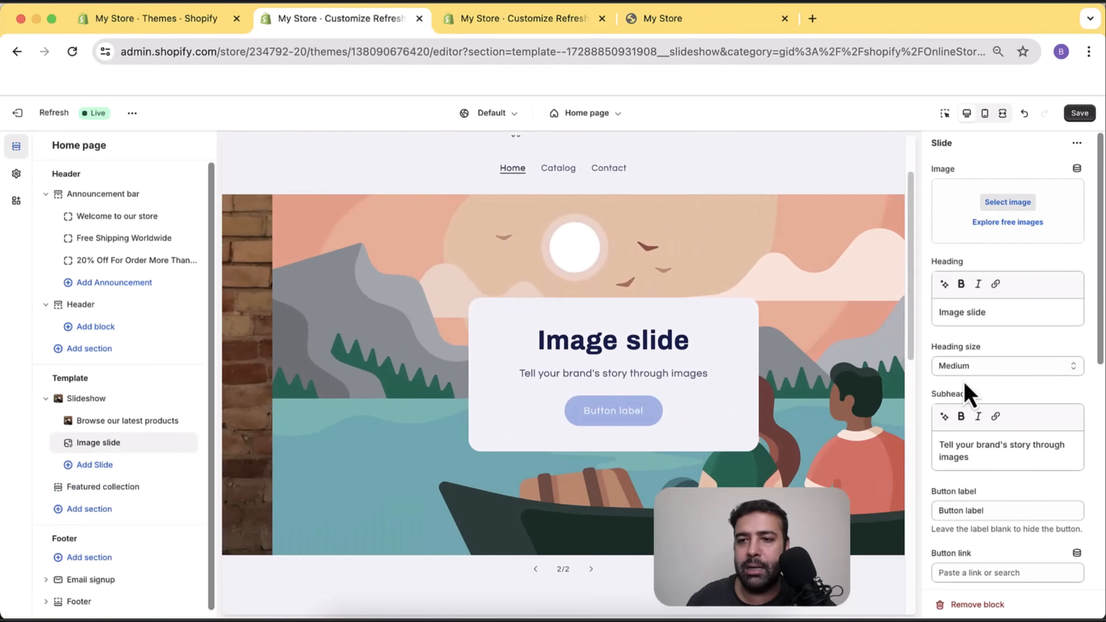
left_click(1008, 222)
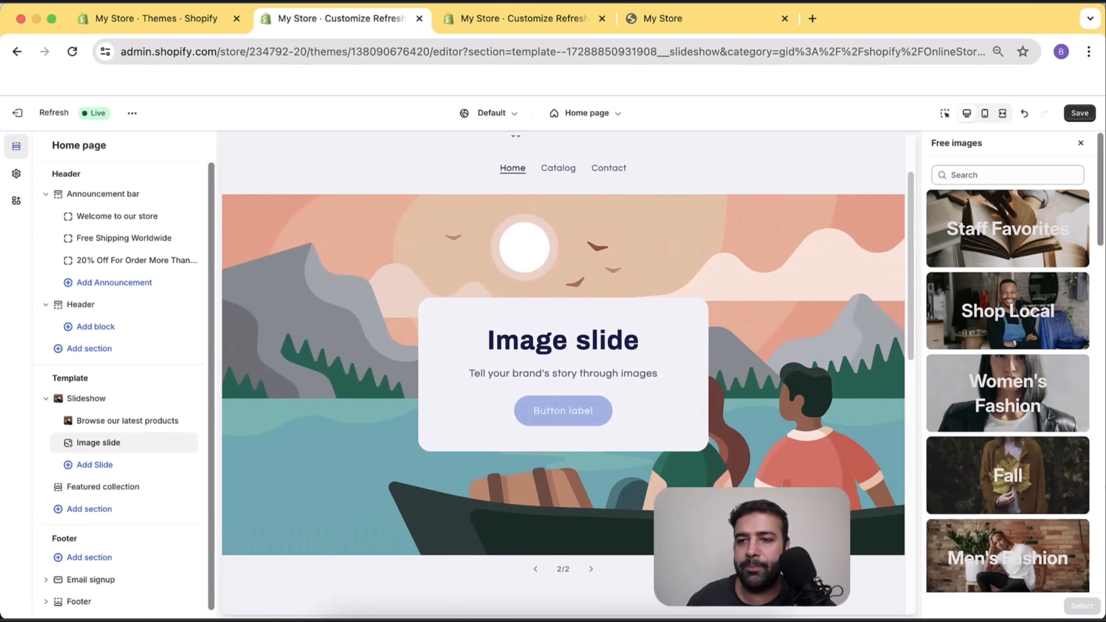
left_click(995, 173)
type("tshirt")
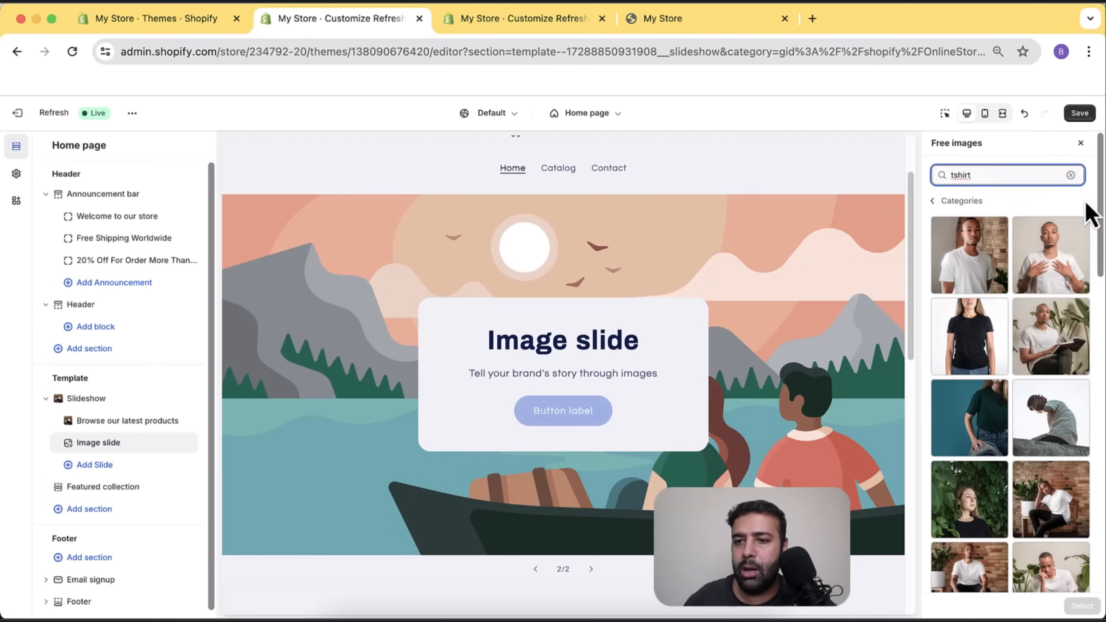
scroll(1094, 263, "down", 3)
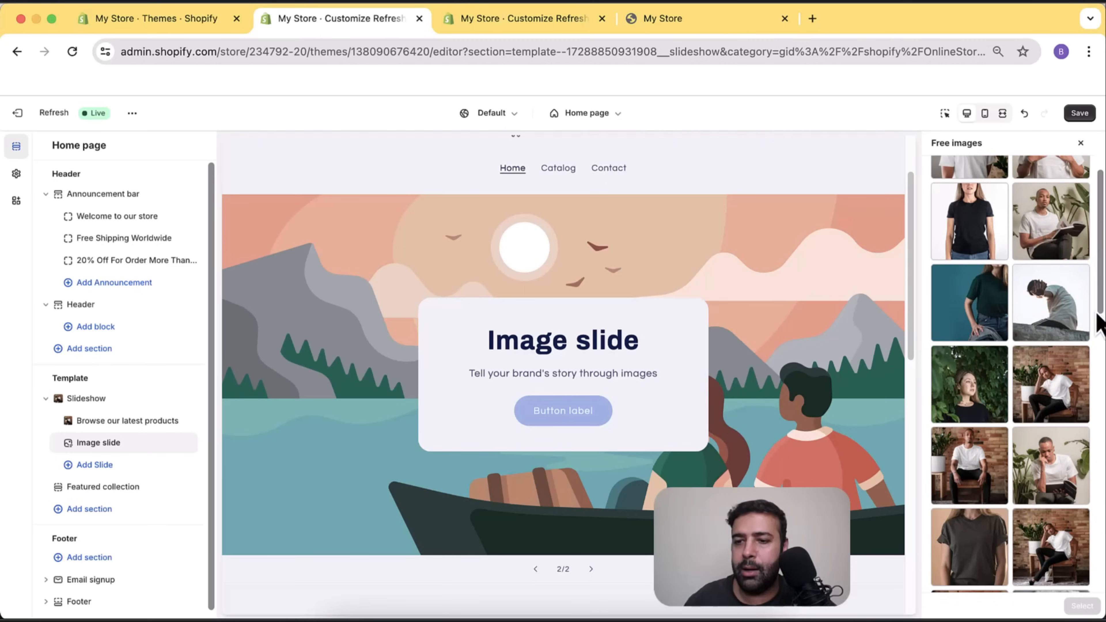
scroll(1065, 331, "down", 3)
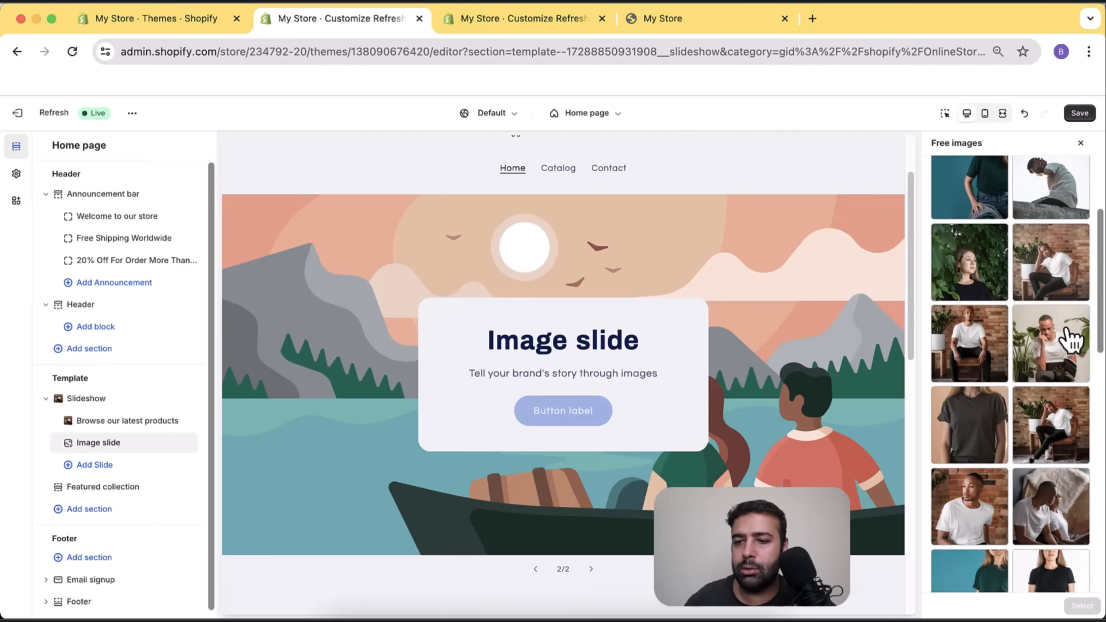
scroll(1067, 339, "down", 3)
Use the two-people-in-white-shirts photo on the new slide, then add another slide.
left_click(1039, 357)
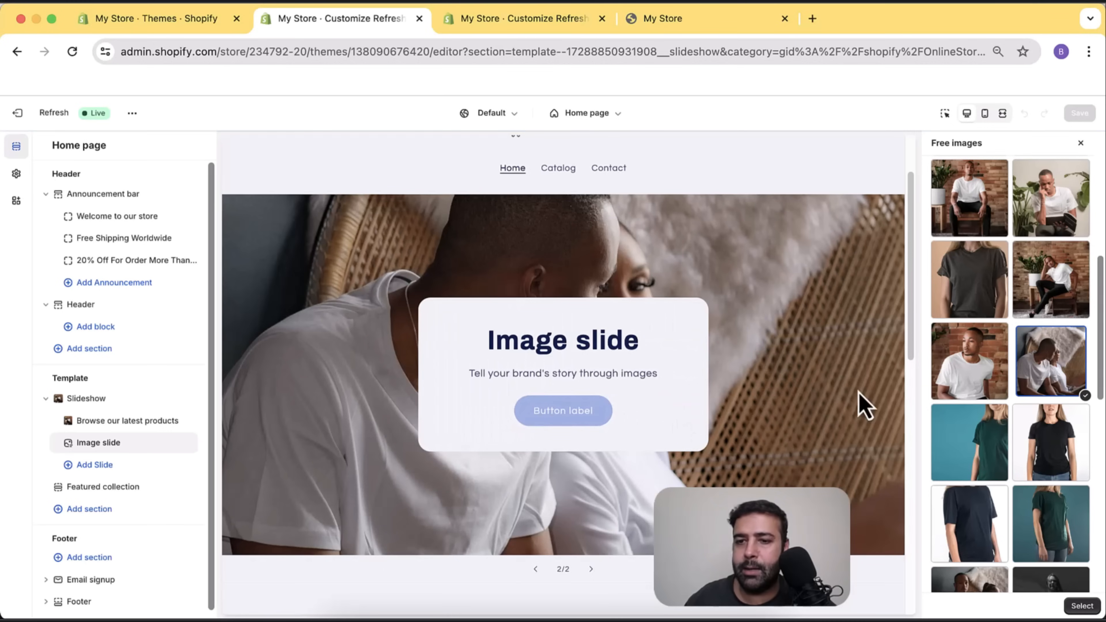
scroll(1035, 368, "down", 1)
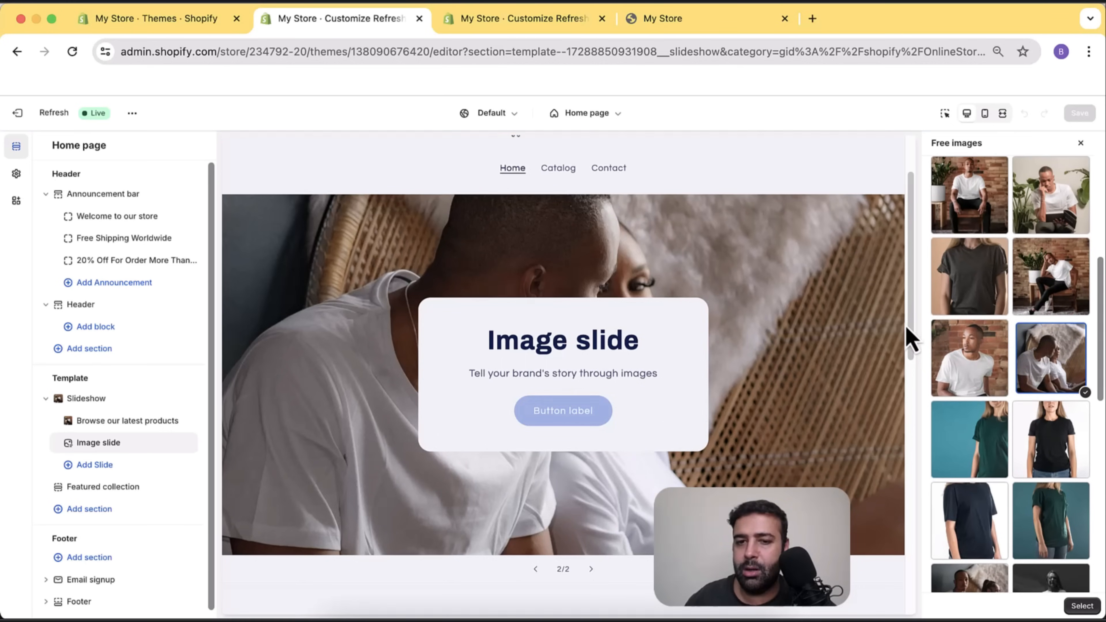
left_click(1079, 606)
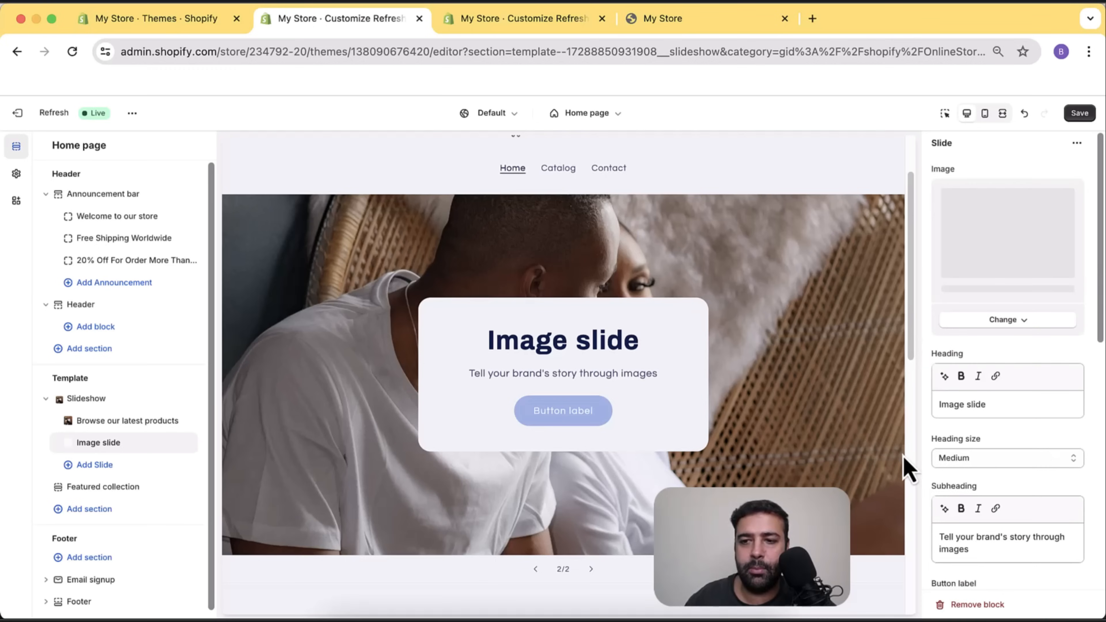
left_click(127, 465)
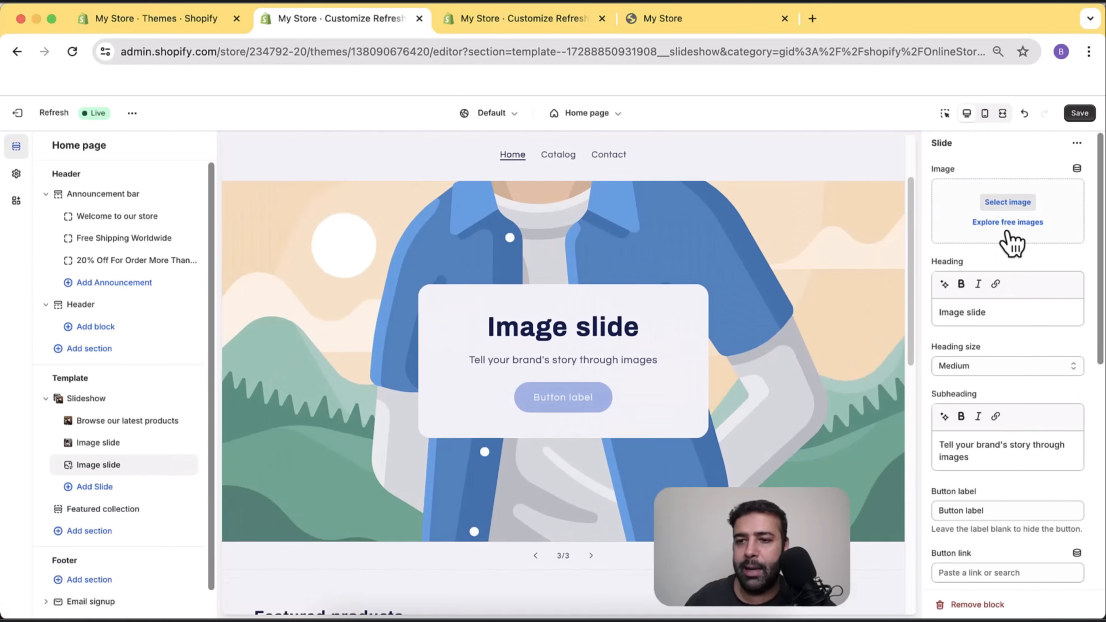
Search free images for 'tsh' and use the woman-in-green-vines photo on the third slide.
left_click(1008, 223)
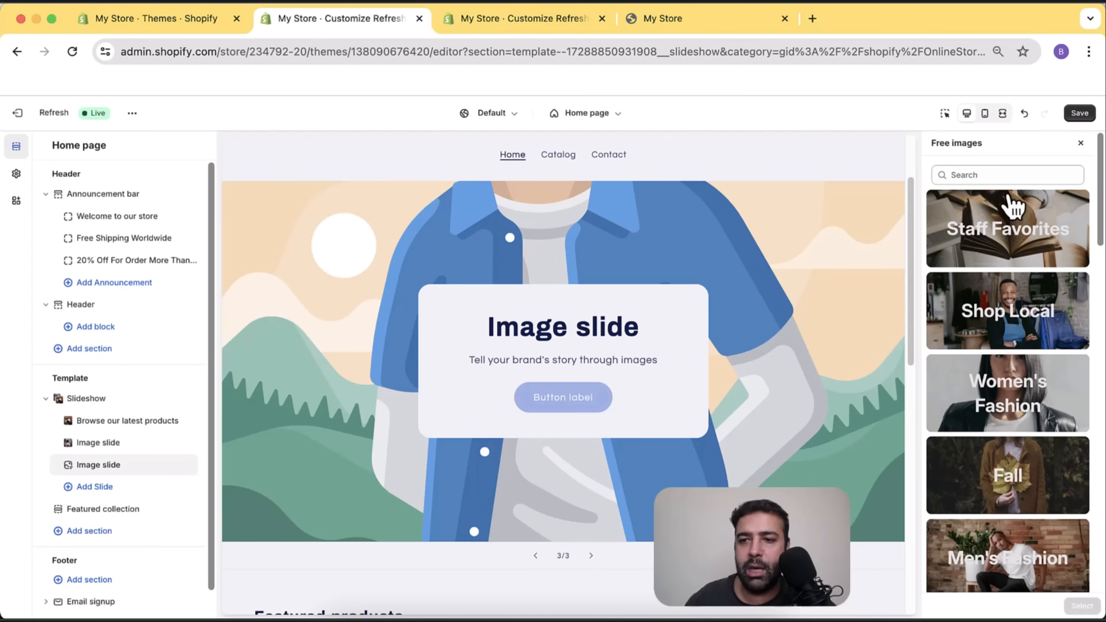
left_click(995, 175)
type("tshirt")
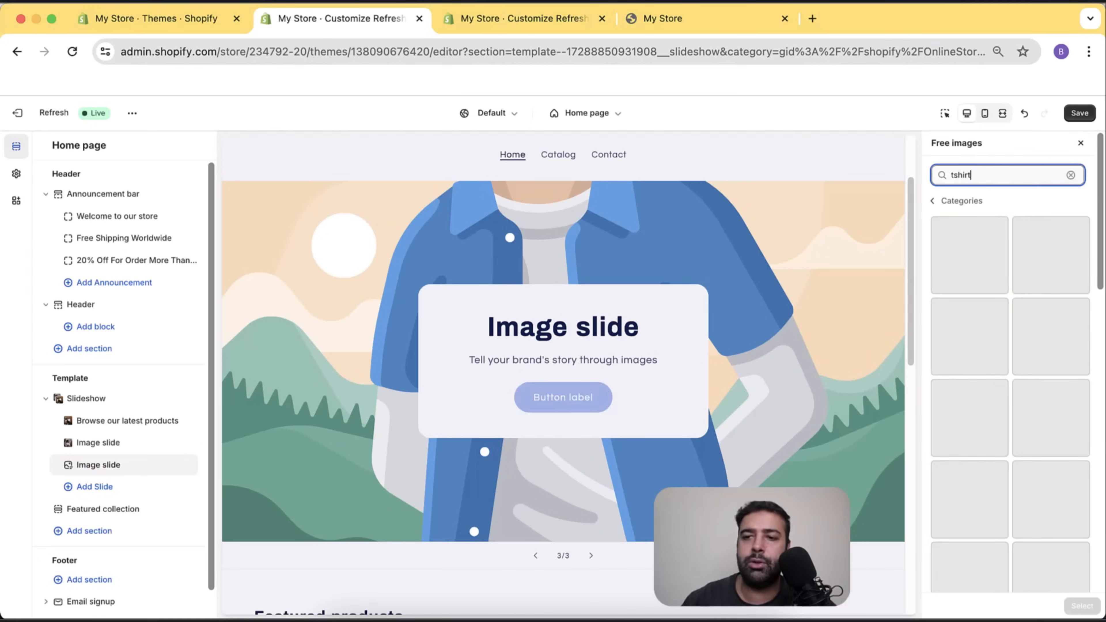
scroll(1045, 296, "down", 5)
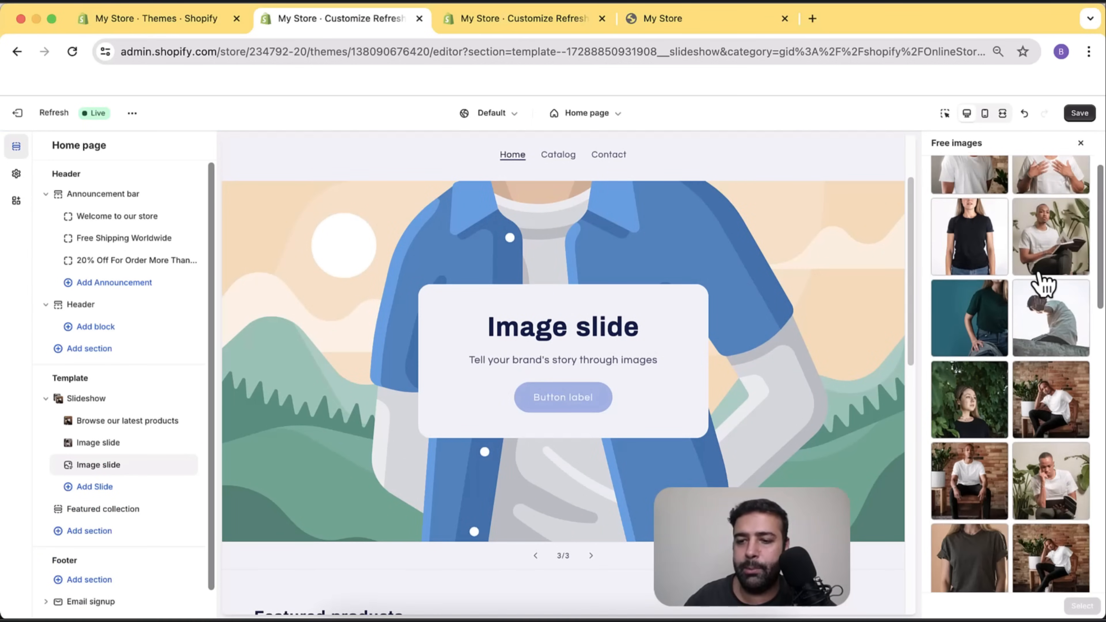
scroll(1047, 305, "down", 1)
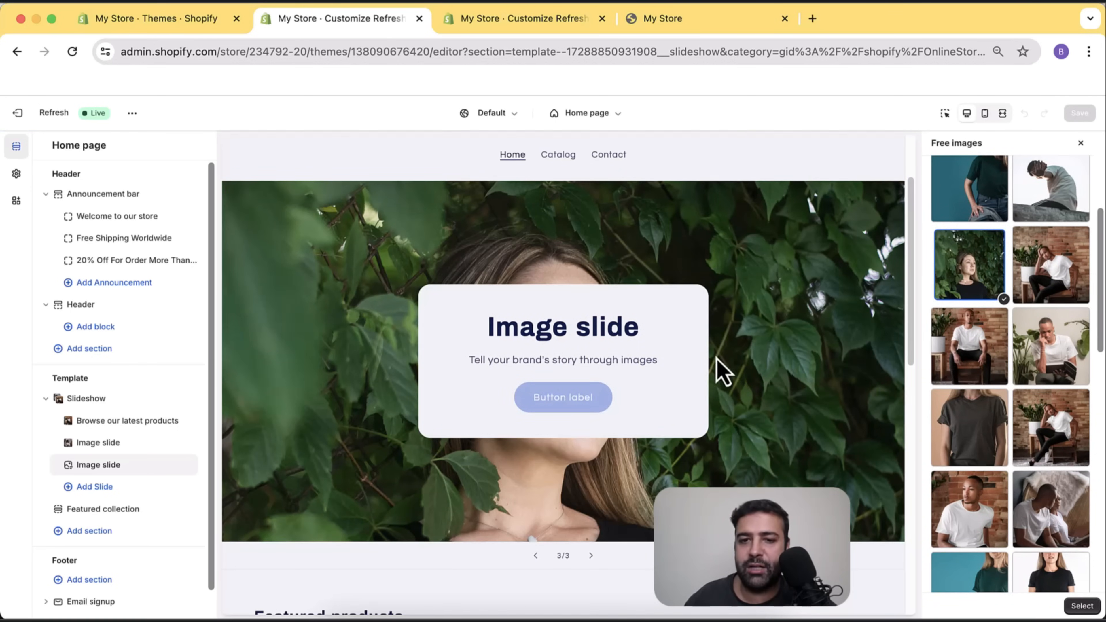
left_click(1081, 607)
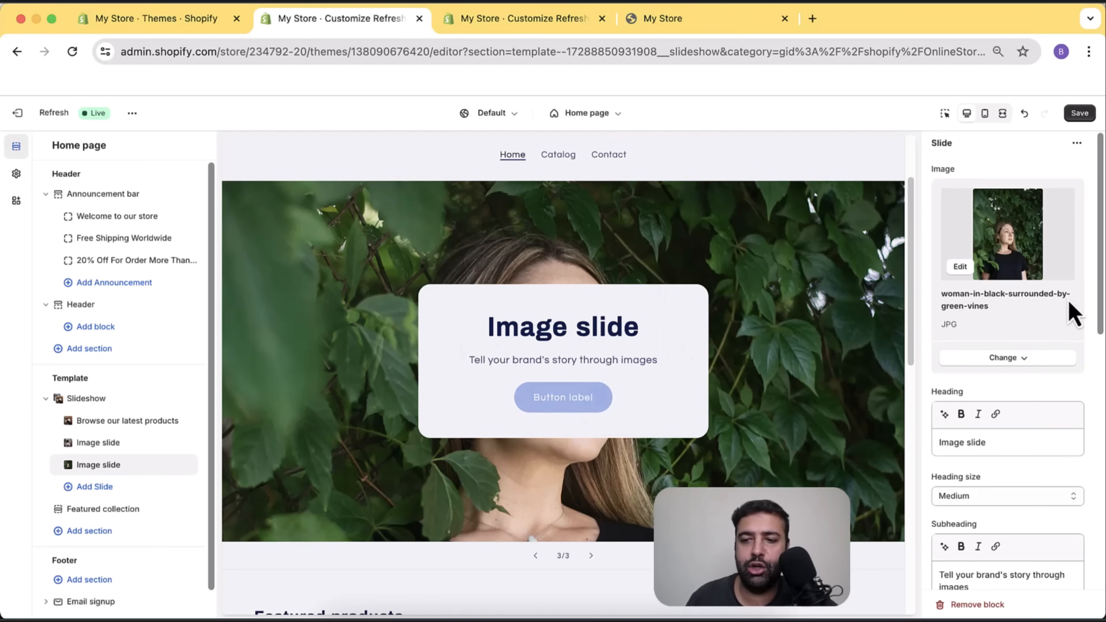
Clear the third slide's subheading and heading text fields.
scroll(1072, 264, "down", 7)
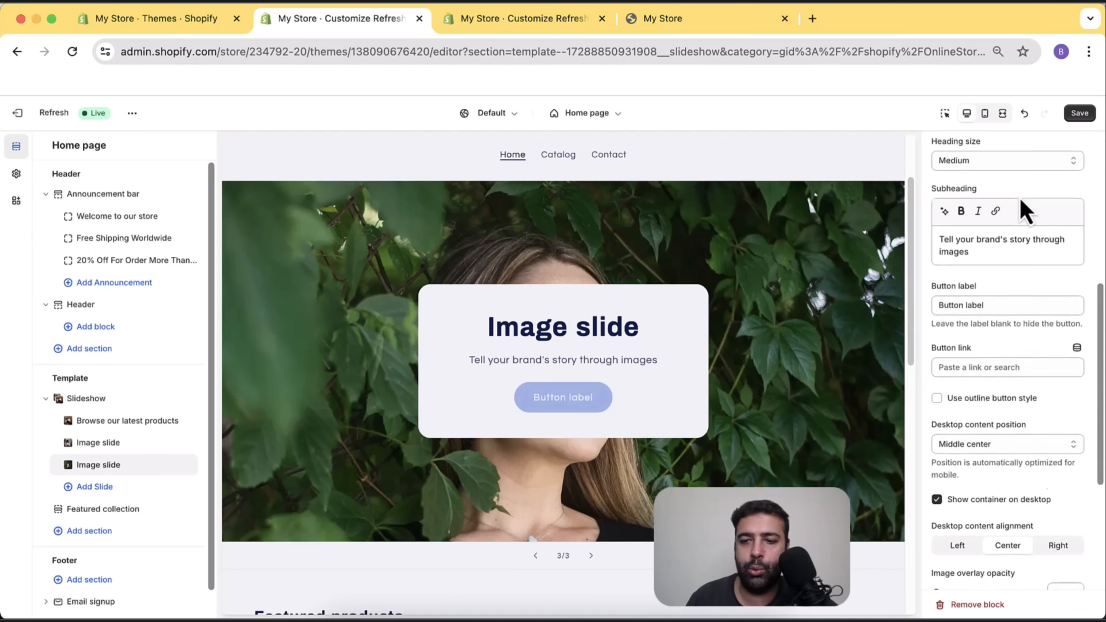
scroll(1019, 227, "down", 2)
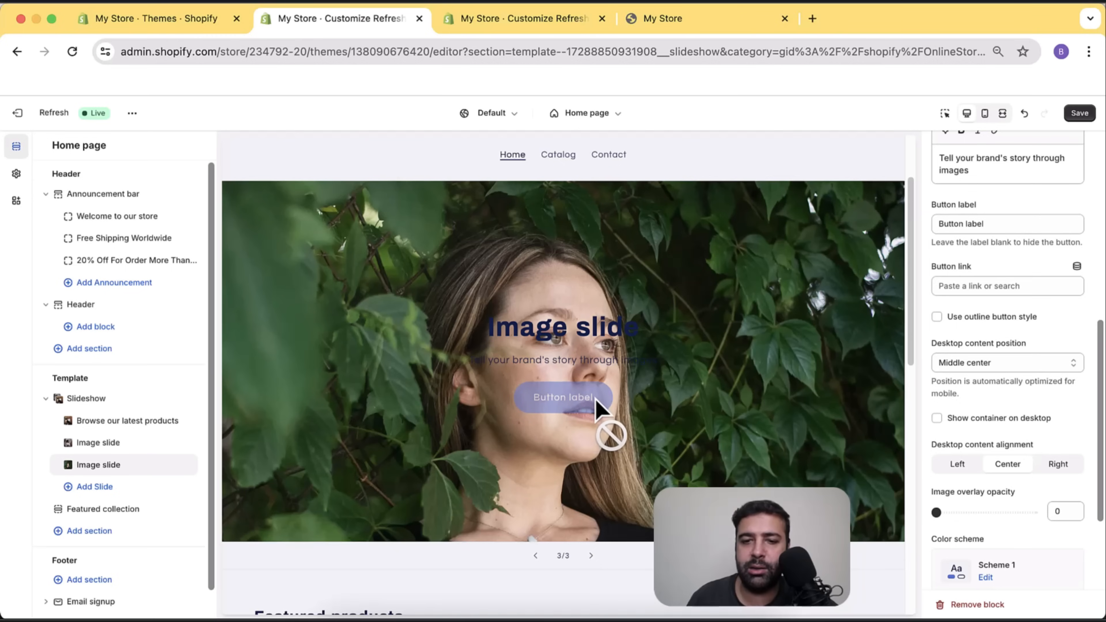
scroll(1063, 371, "up", 5)
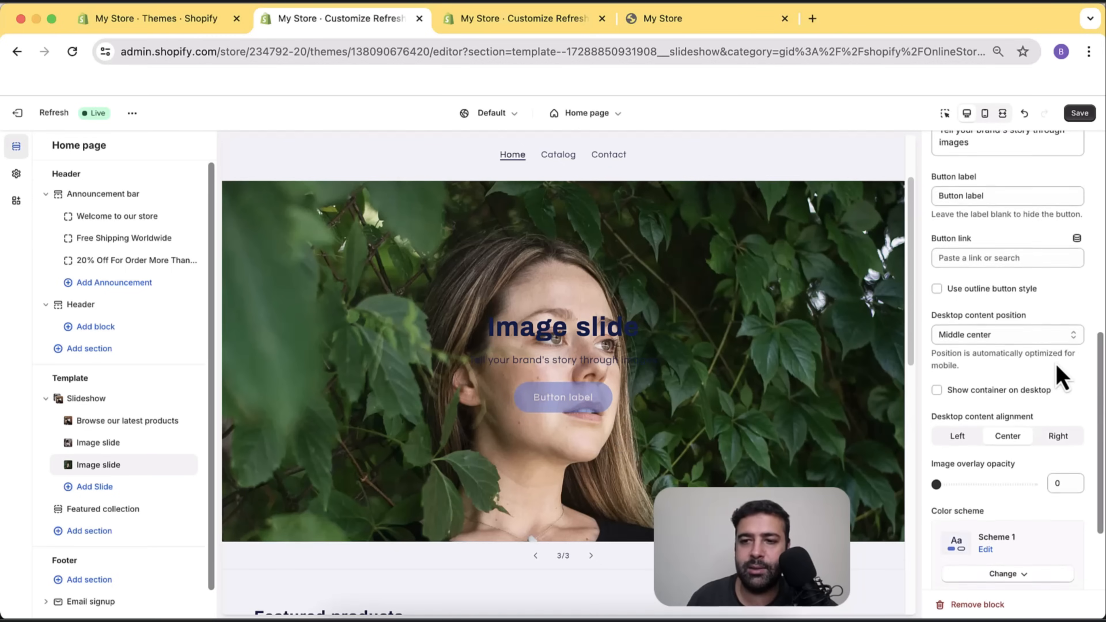
left_click(987, 407)
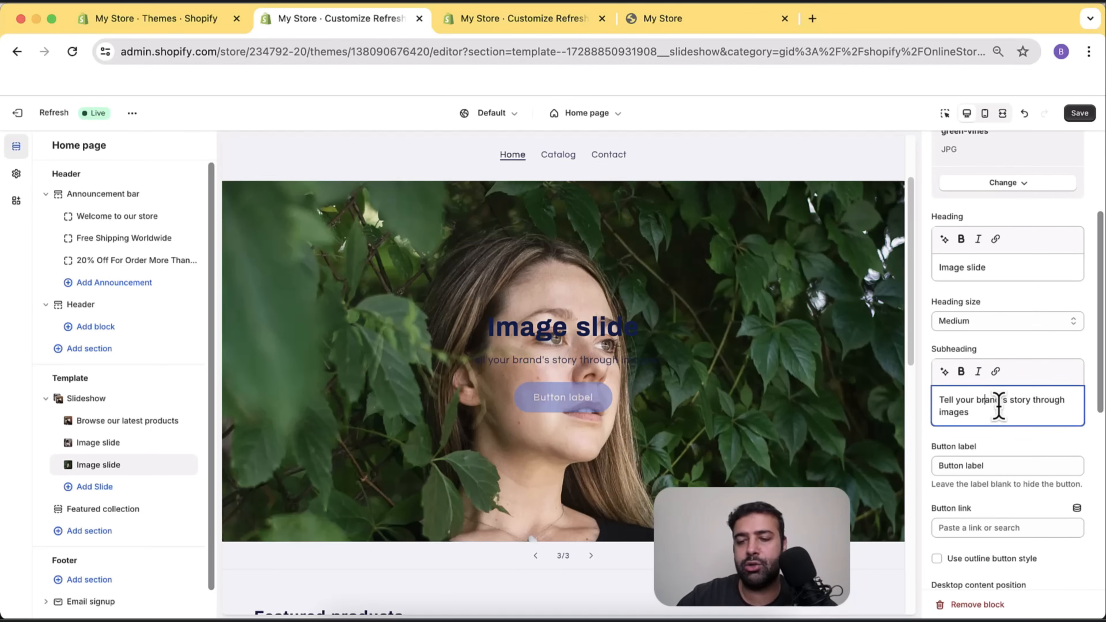
key("super+a")
key("BackSpace")
left_click(1000, 267)
key("BackSpace")
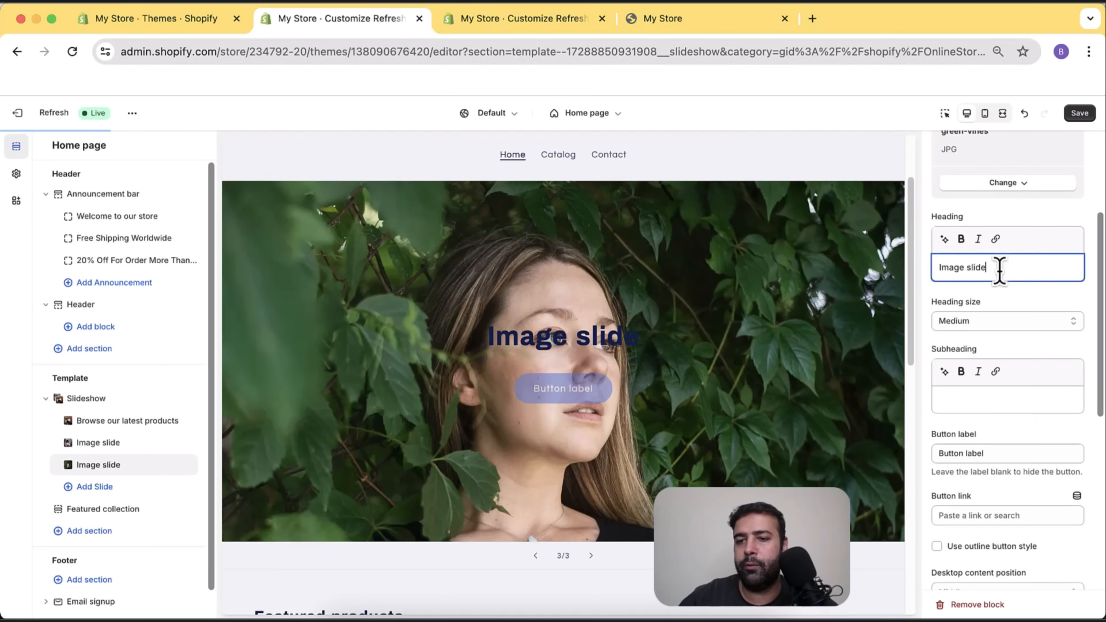
key("BackSpace")
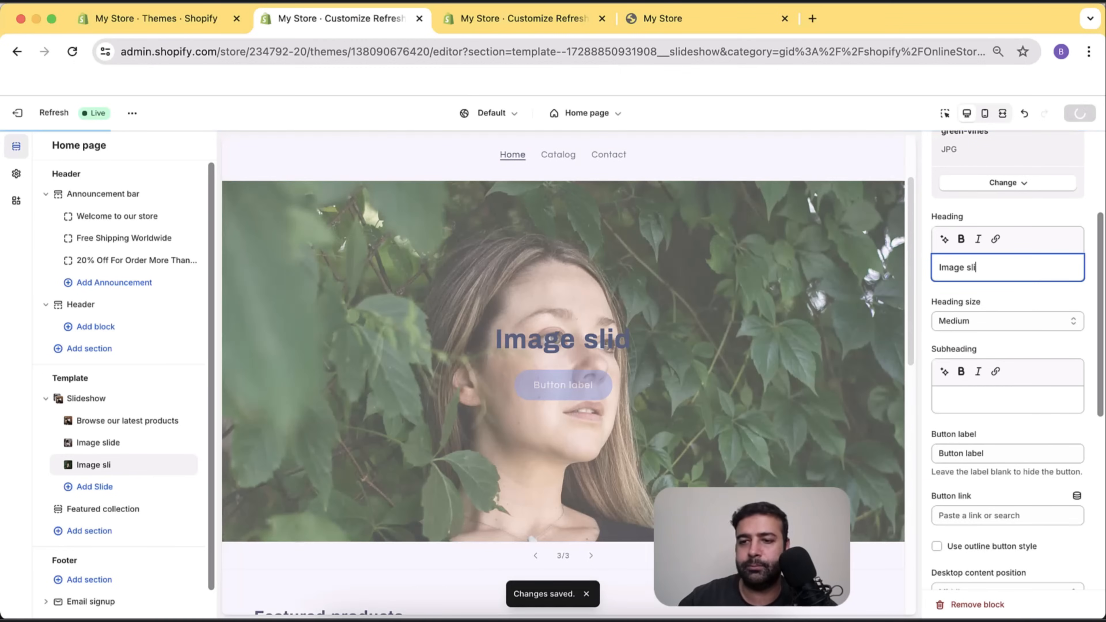
key("BackSpace")
key("BackSpace")
key("BackSpace")
key("BackSpace")
key("BackSpace")
key("BackSpace")
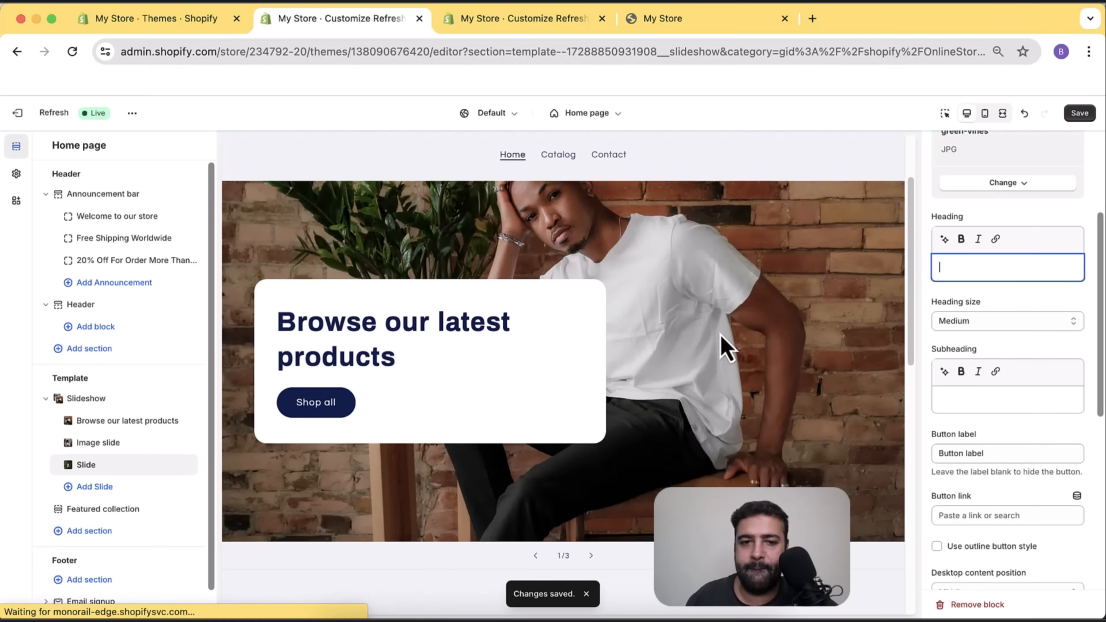
Delete the extra duplicated image slide and select the third slide.
left_click(128, 474)
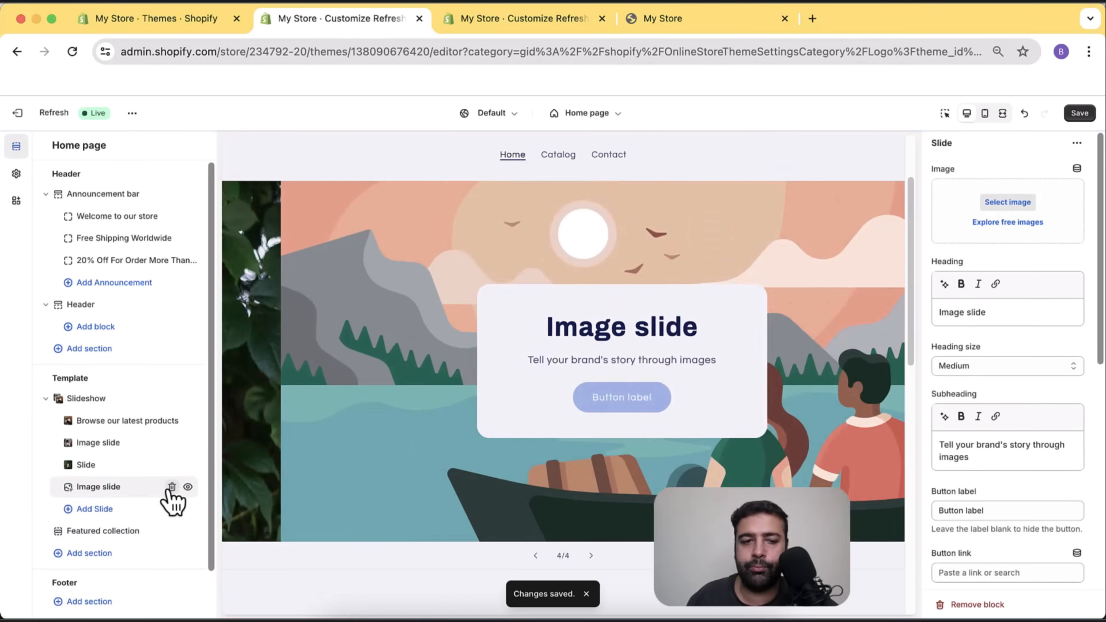
left_click(172, 487)
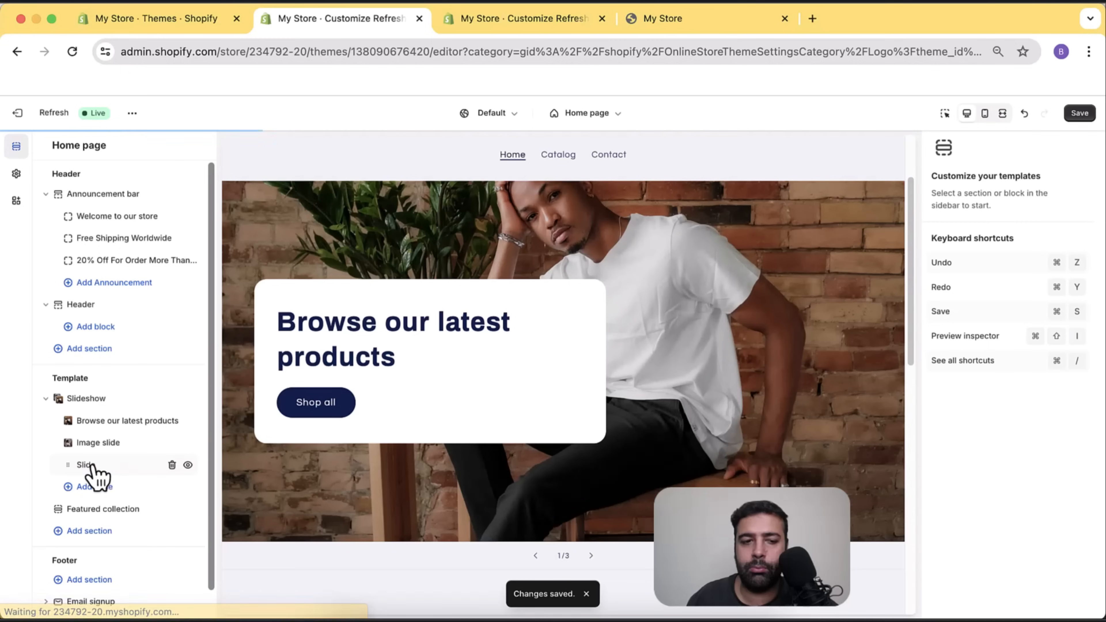
left_click(92, 465)
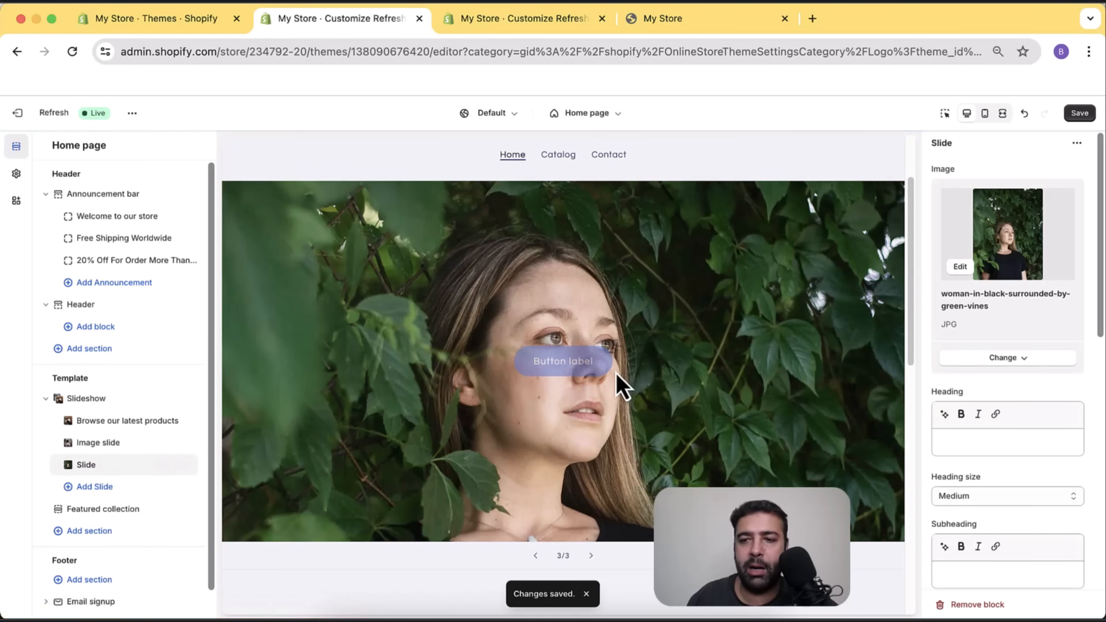
Set the third slide's desktop content position to Bottom center.
scroll(1079, 227, "down", 8)
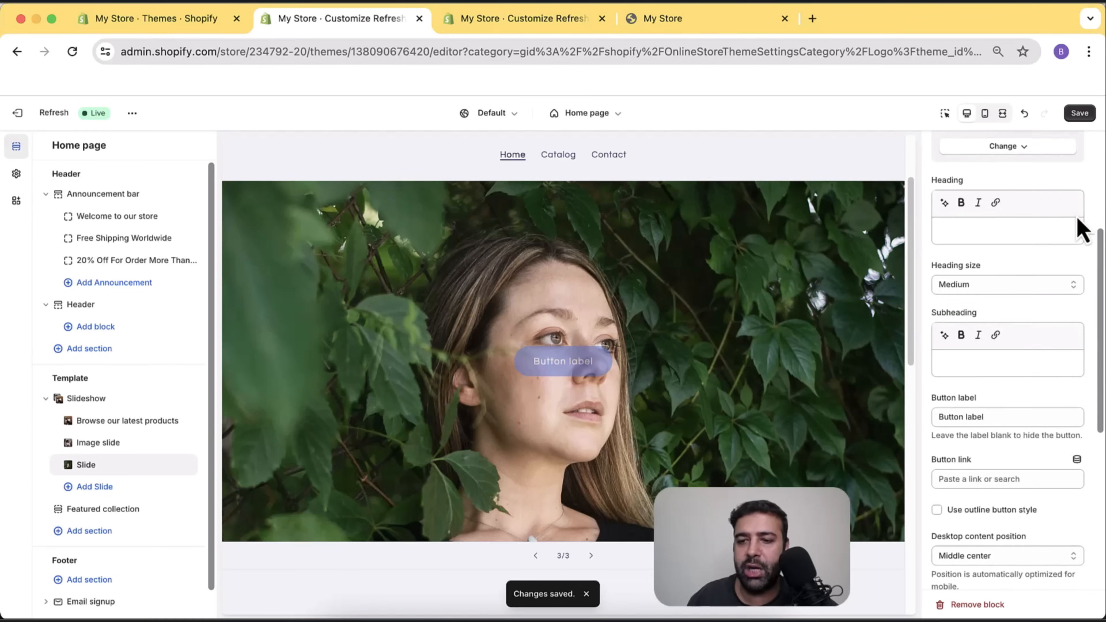
scroll(1079, 228, "down", 5)
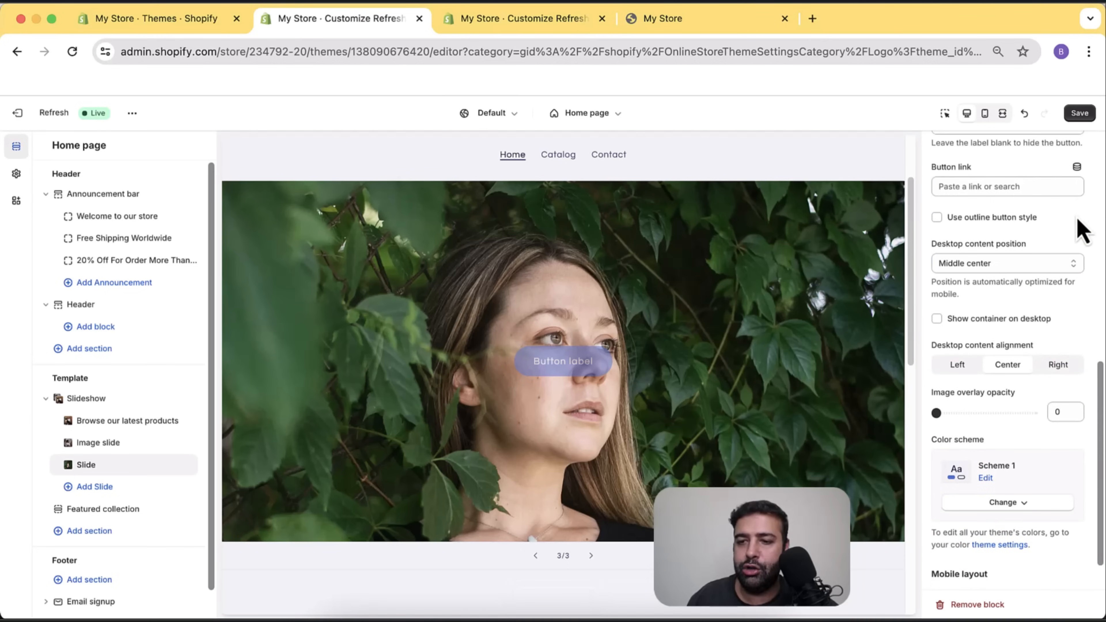
scroll(1082, 228, "down", 2)
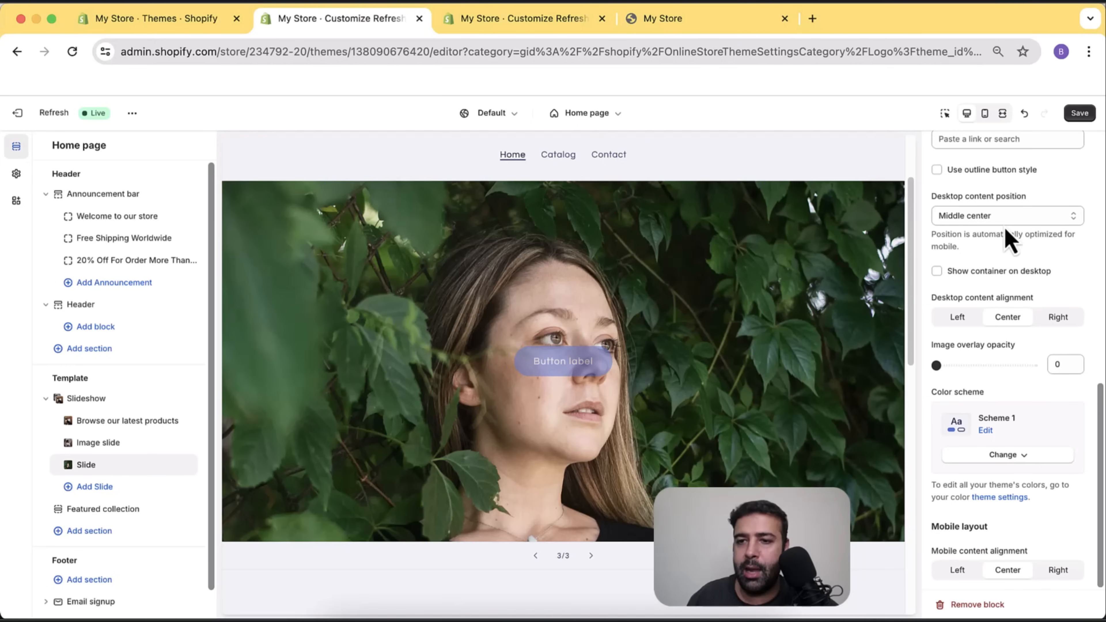
left_click(1001, 215)
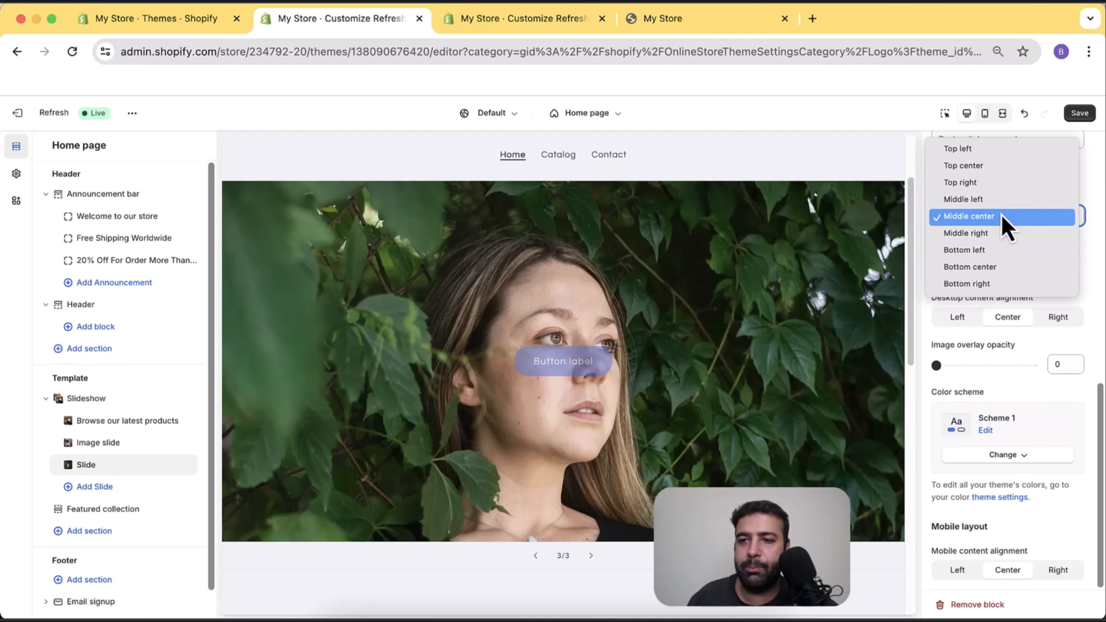
left_click(1003, 271)
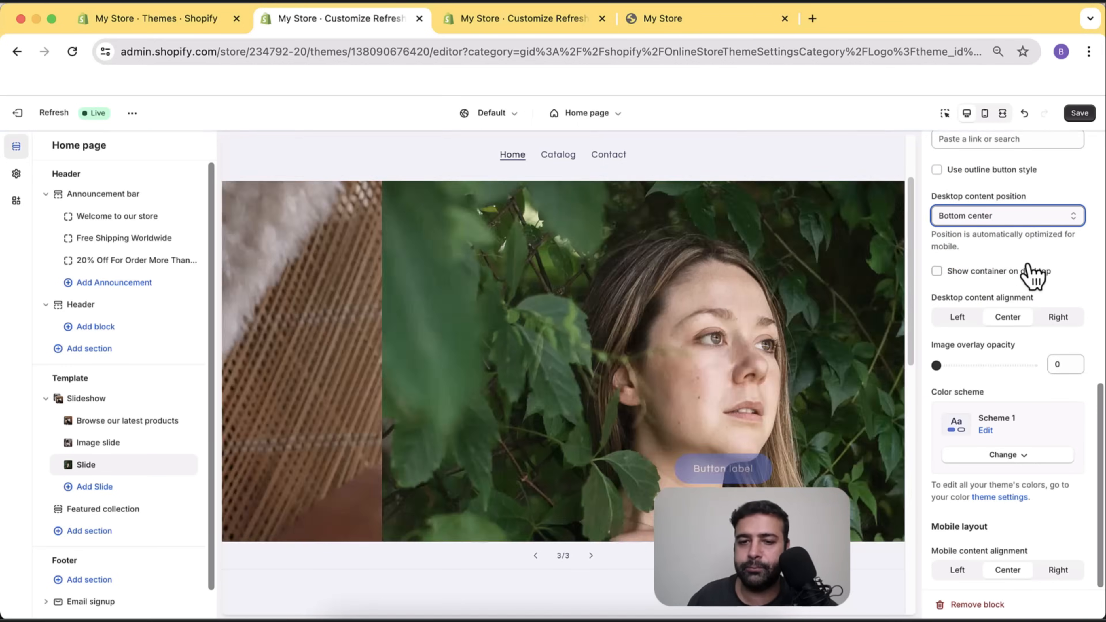
Change the third slide's button label to 'Shop Now'.
scroll(1044, 386, "up", 5)
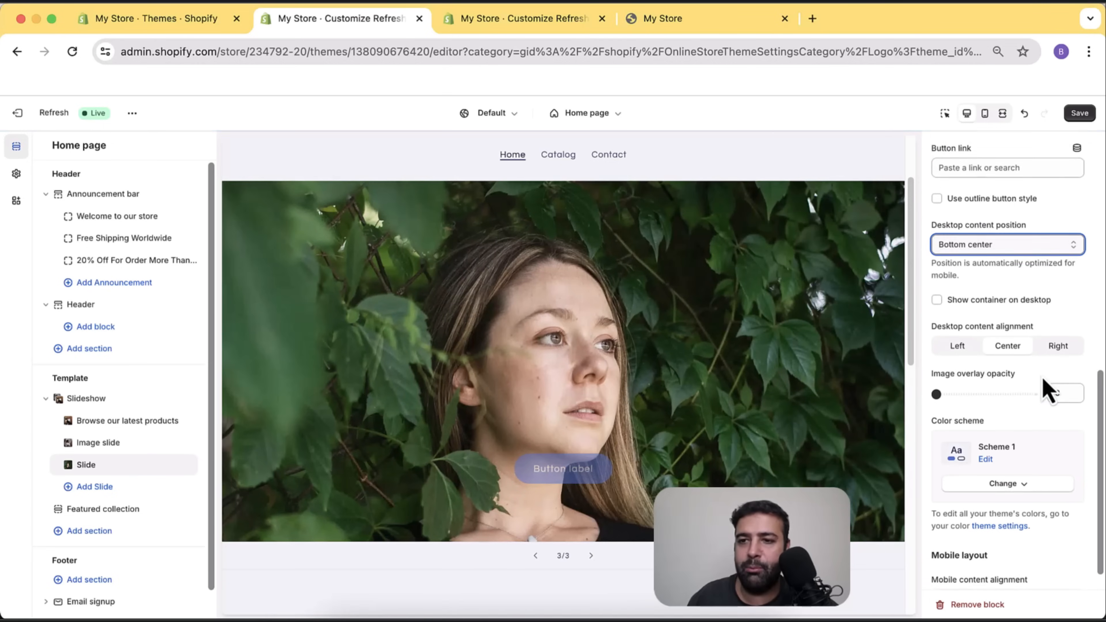
triple_click(1001, 290)
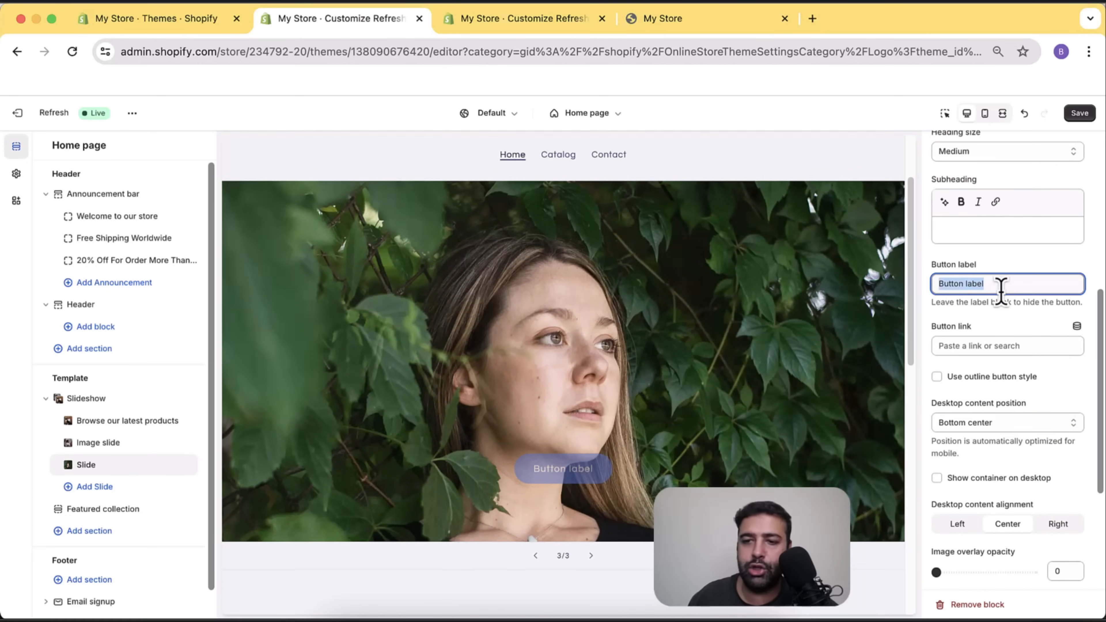
type("Shop Now")
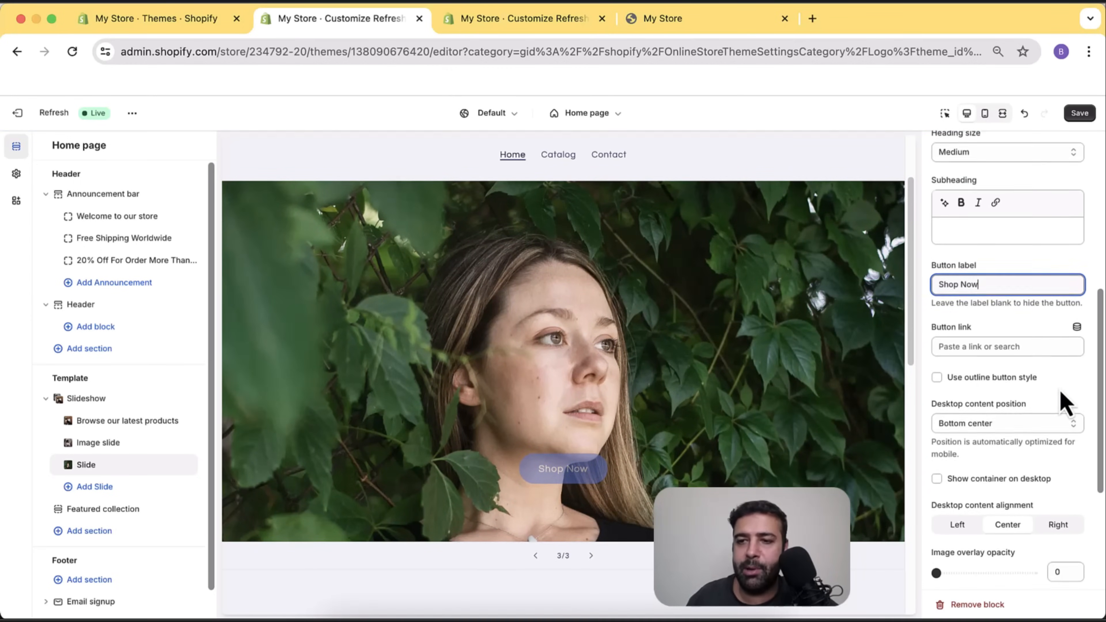
scroll(1063, 398, "up", 5)
scroll(1063, 397, "up", 2)
scroll(1061, 355, "down", 8)
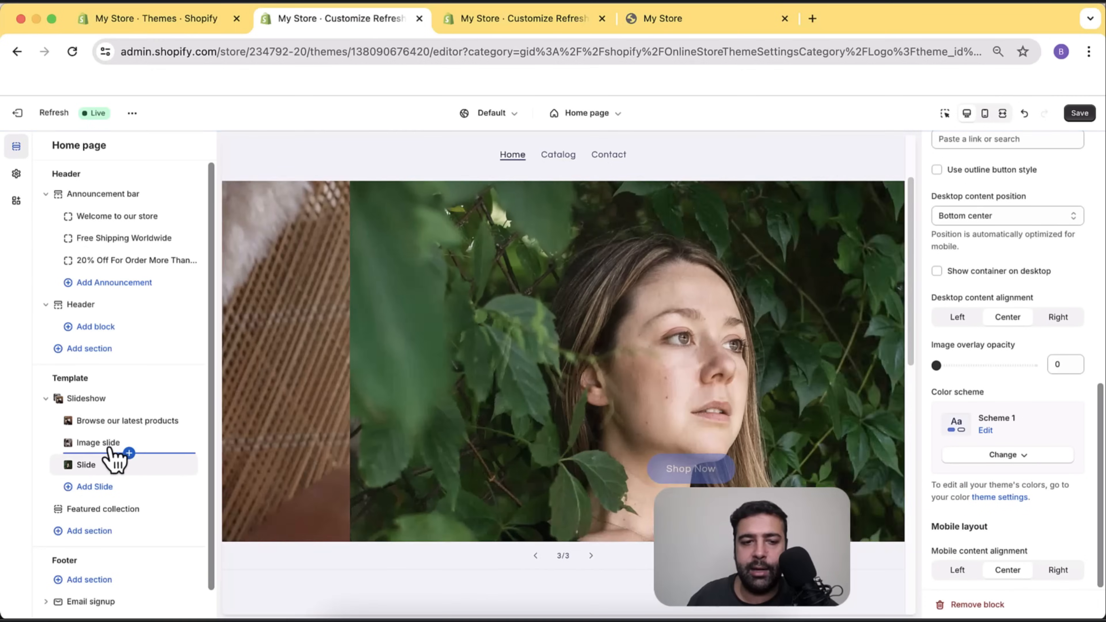
On the second slide, hide the desktop container and delete the heading and subheading text.
left_click(114, 446)
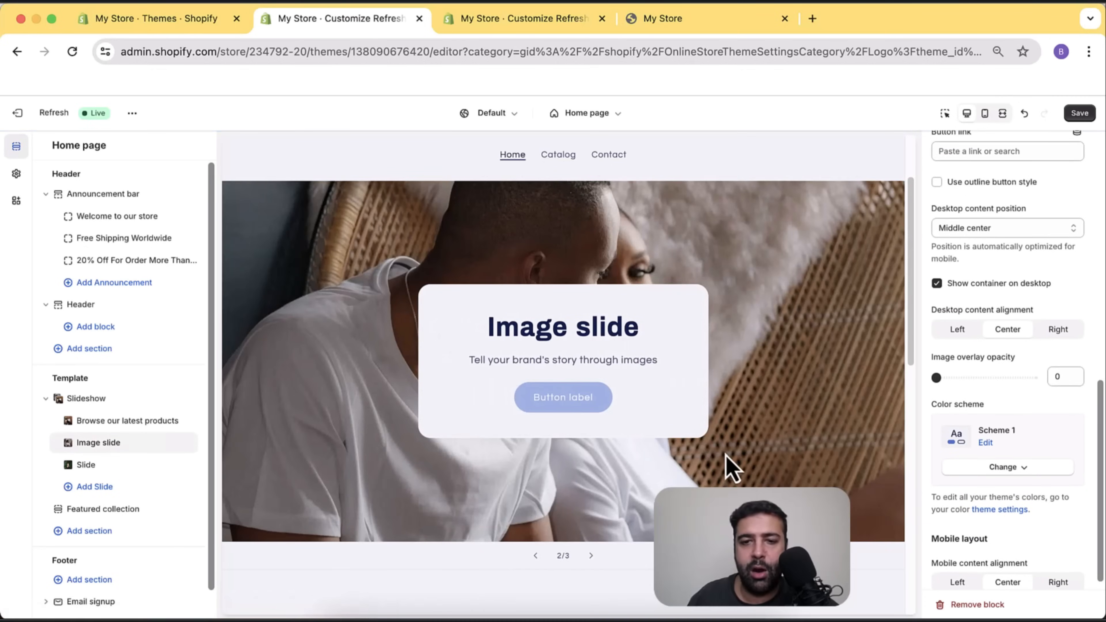
left_click(978, 284)
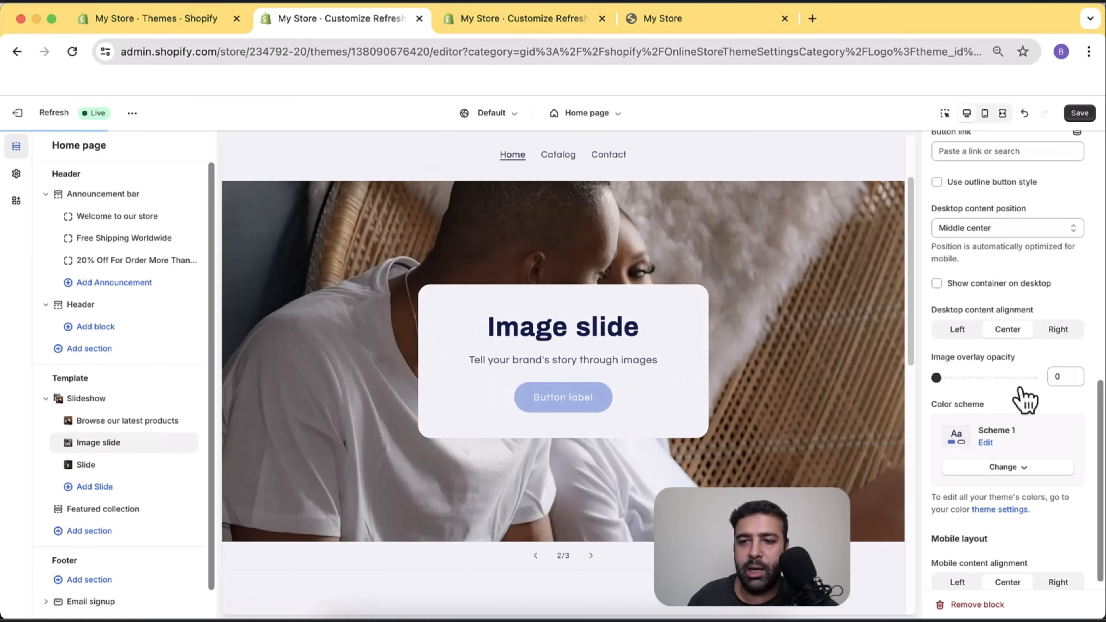
scroll(1041, 410, "up", 3)
scroll(1046, 405, "up", 6)
left_click(986, 480)
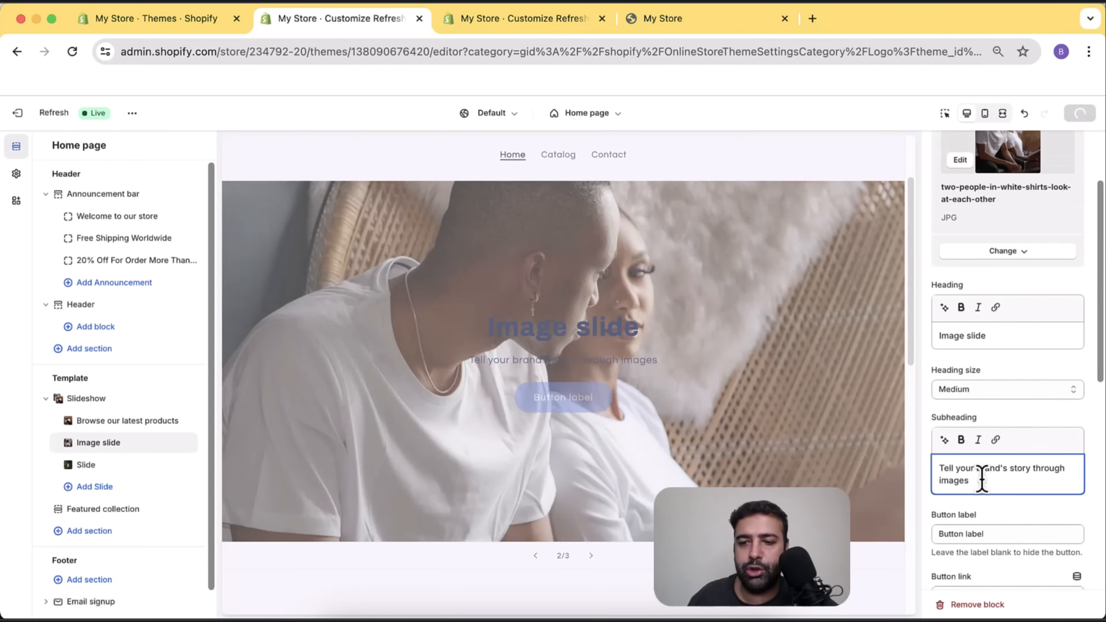
left_click_drag(982, 479, 933, 464)
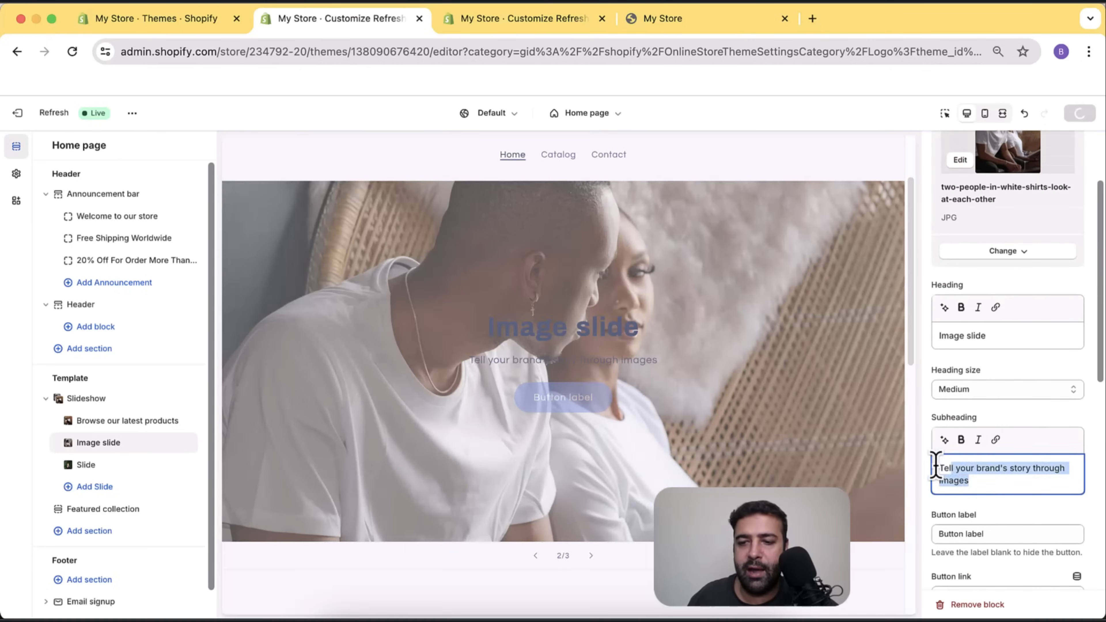
key("BackSpace")
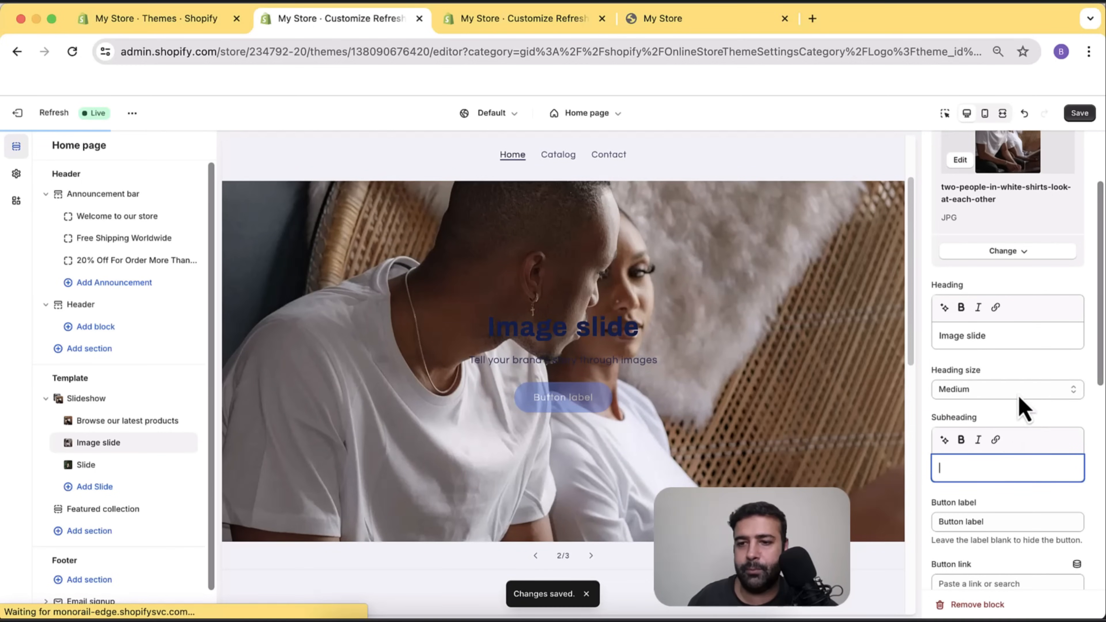
left_click_drag(1010, 336, 932, 335)
key("BackSpace")
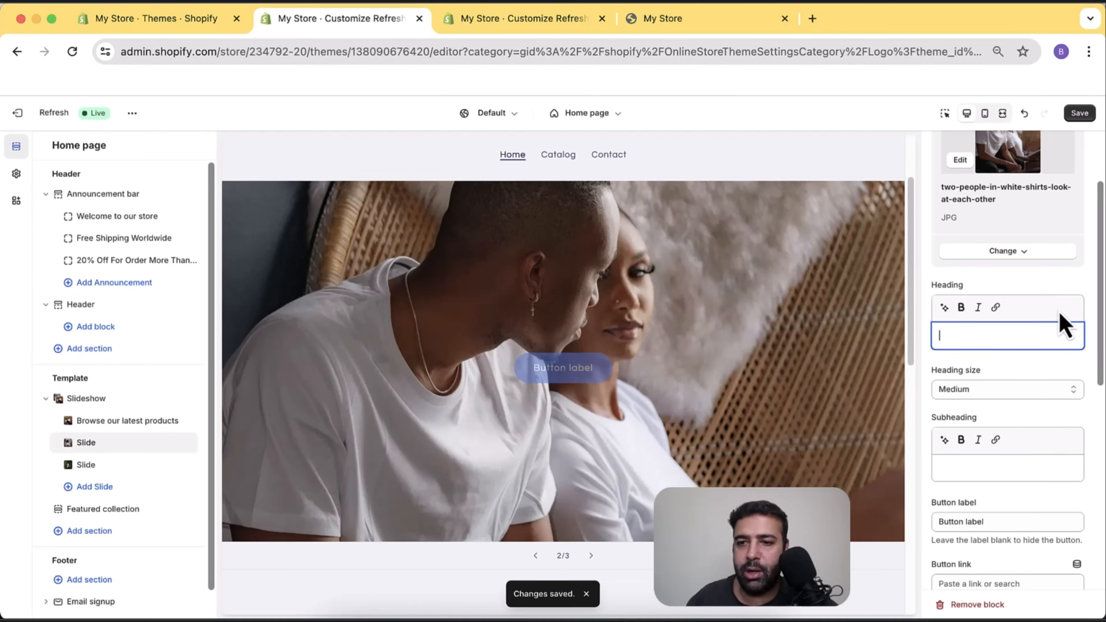
Move the second slide's content to bottom center and give its button the label 'Best Seller'.
scroll(1063, 306, "down", 7)
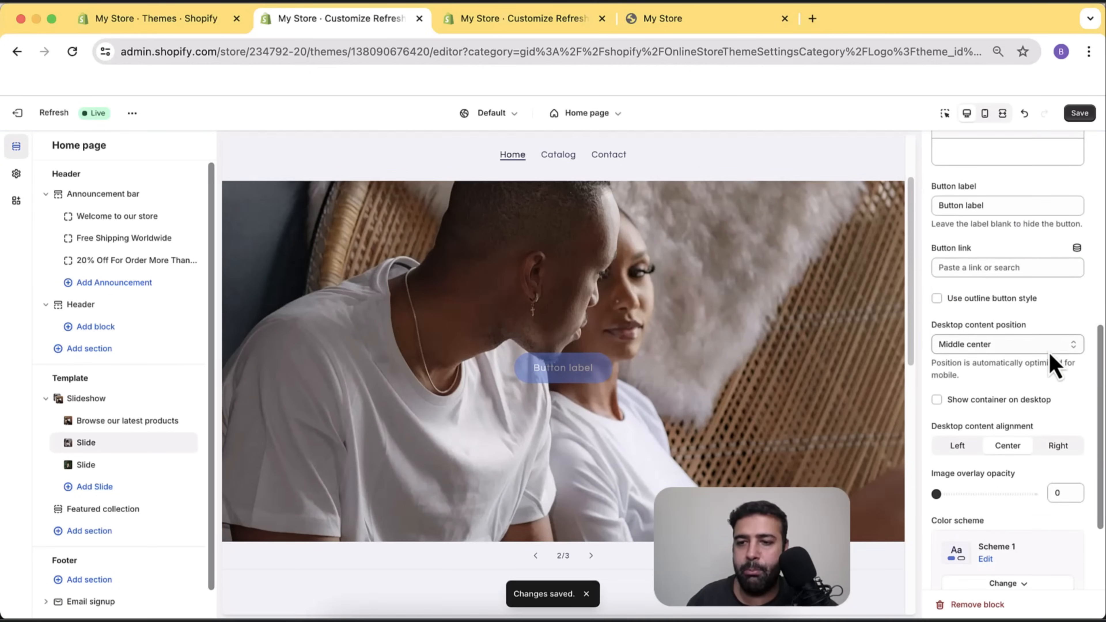
left_click(1049, 351)
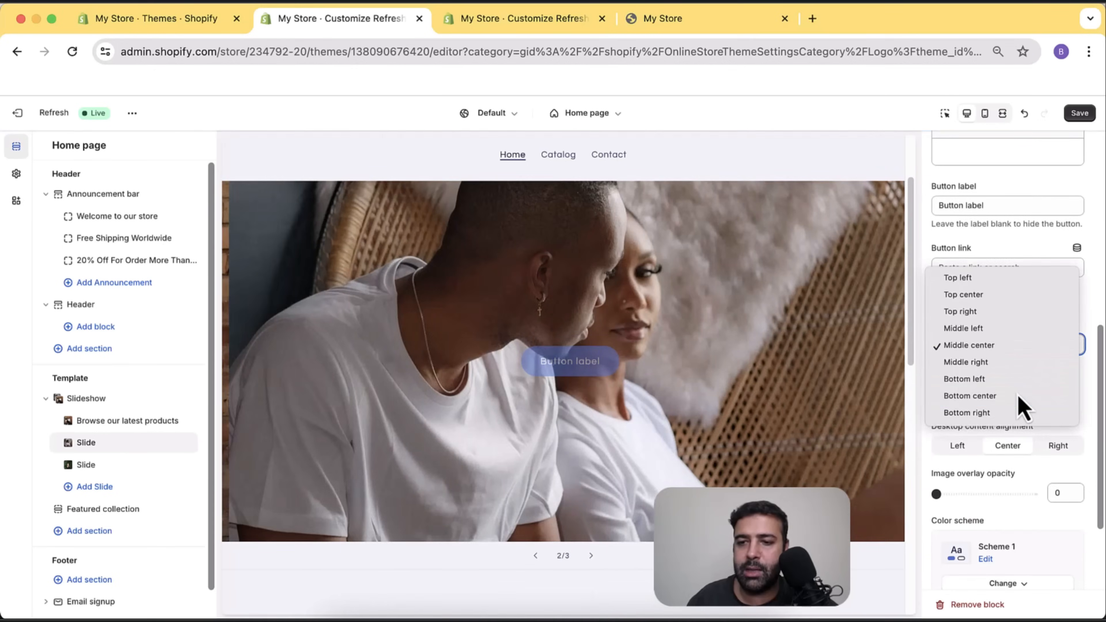
left_click(1019, 396)
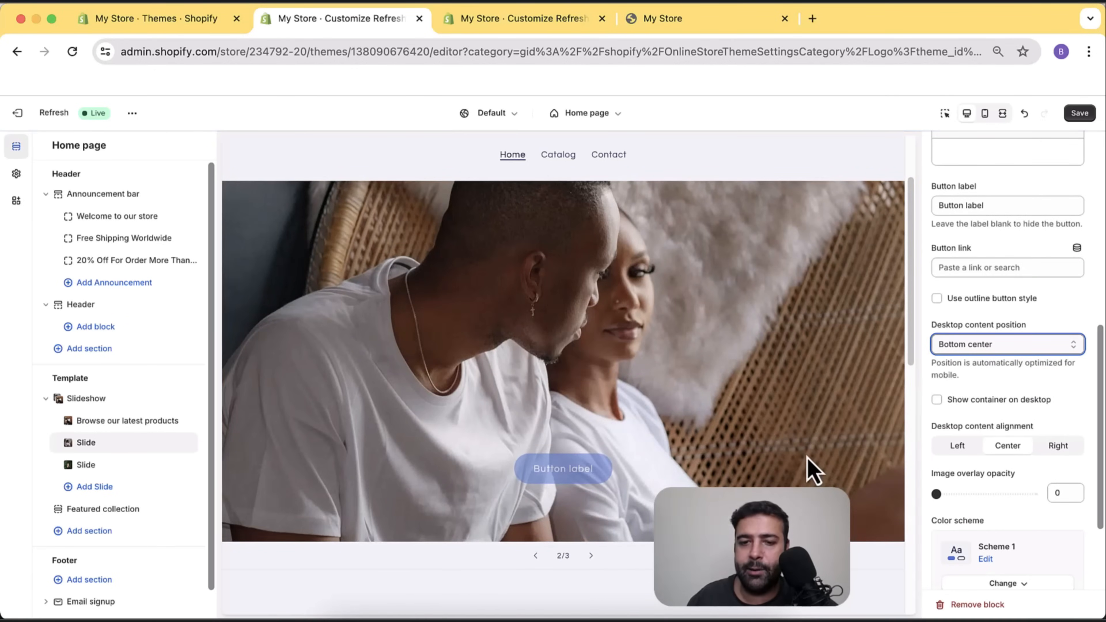
scroll(1060, 425, "up", 7)
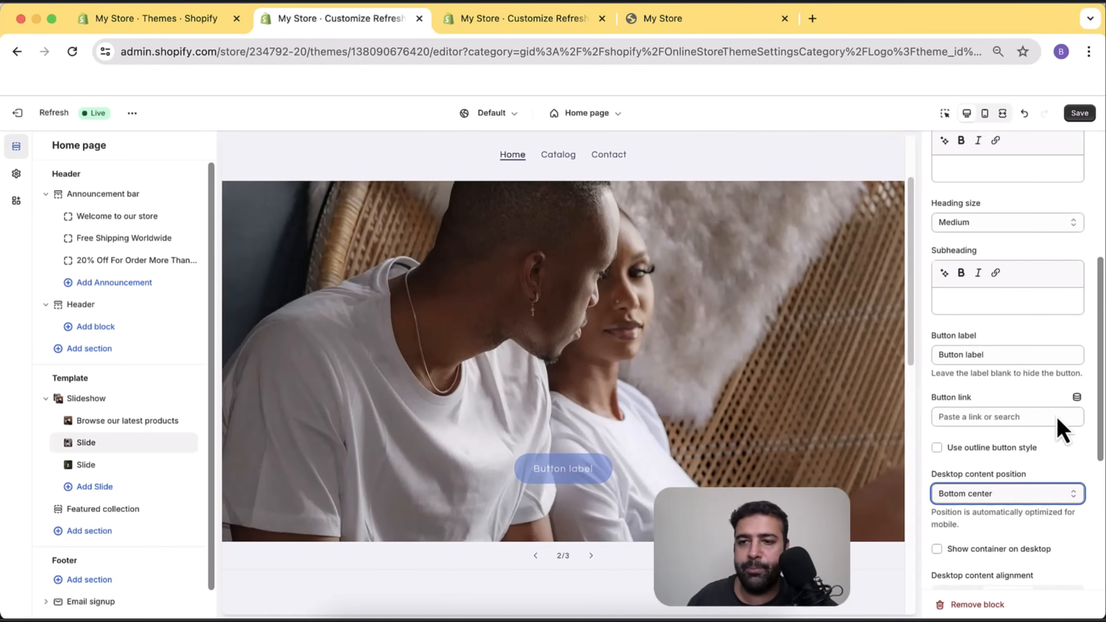
scroll(1050, 294, "down", 5)
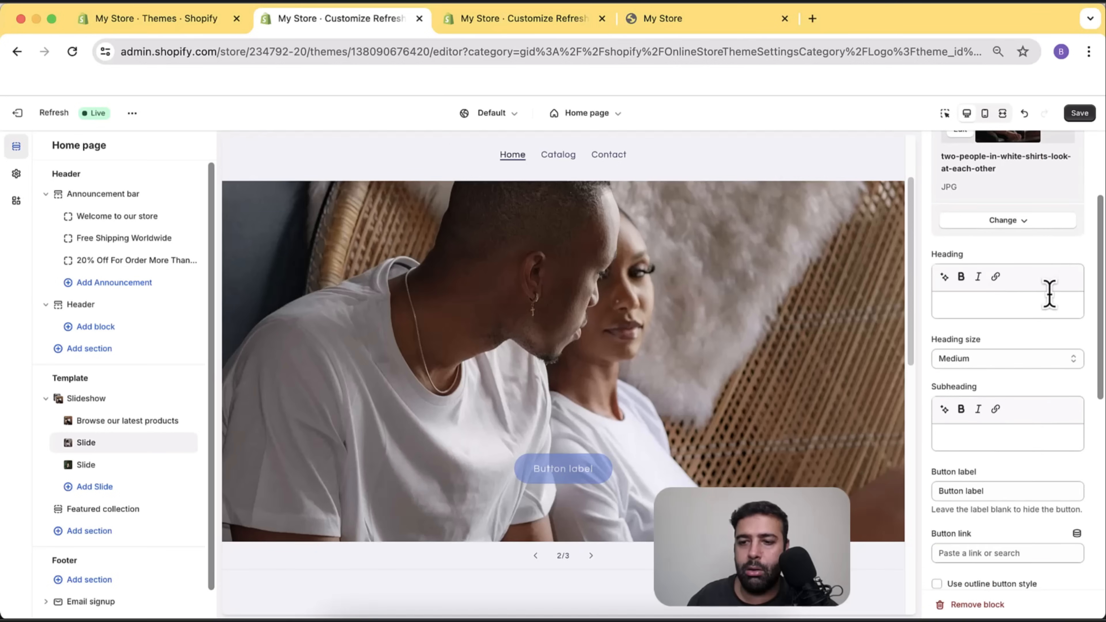
triple_click(1014, 377)
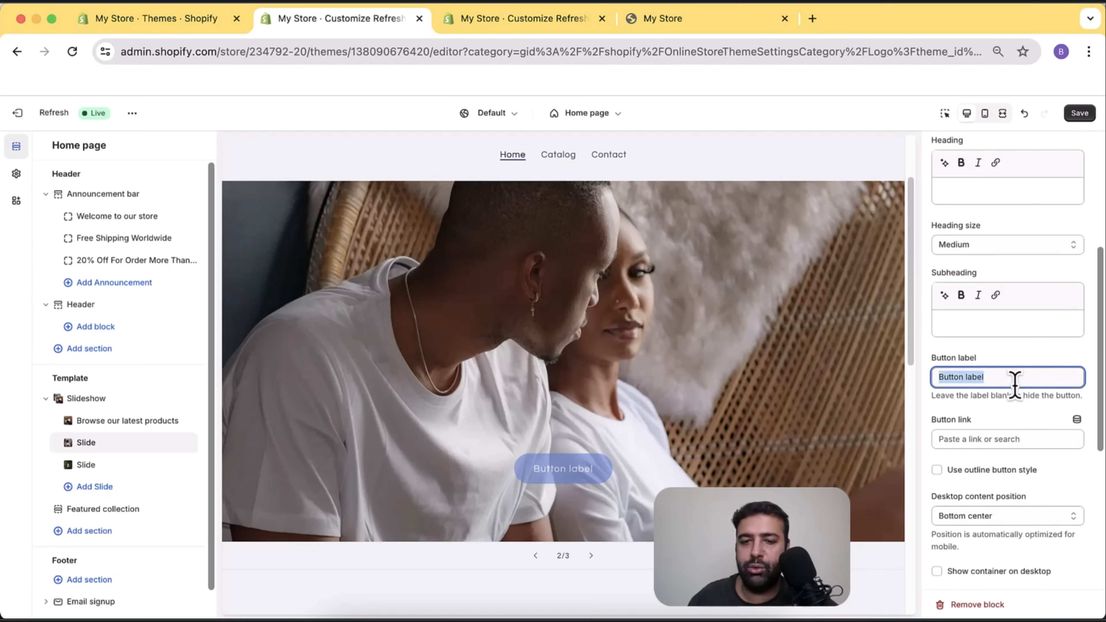
key("BackSpace")
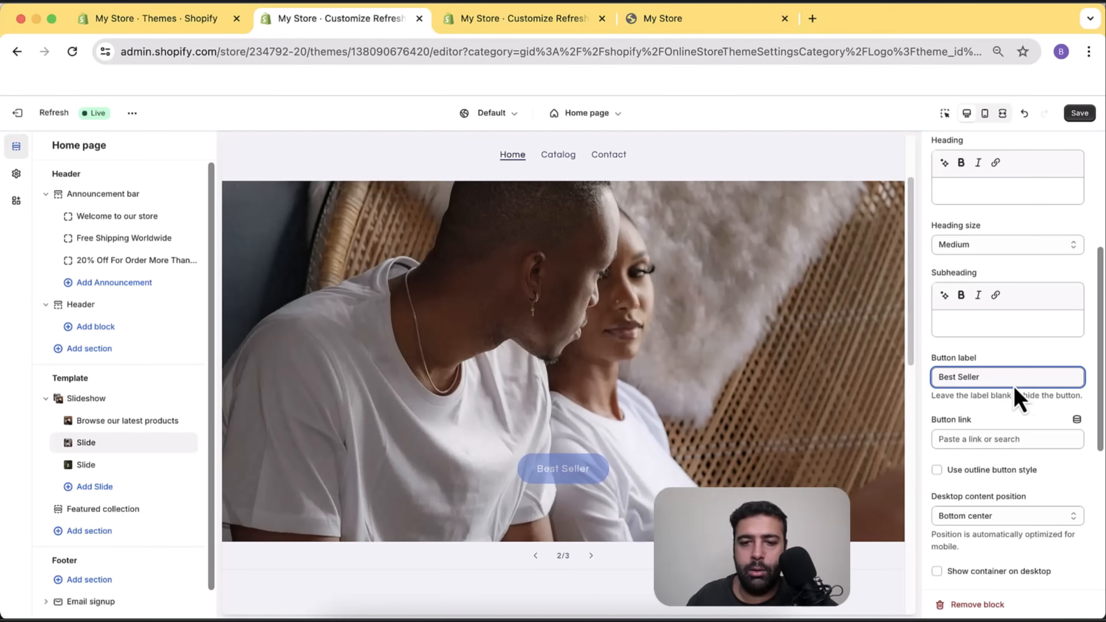
left_click(139, 421)
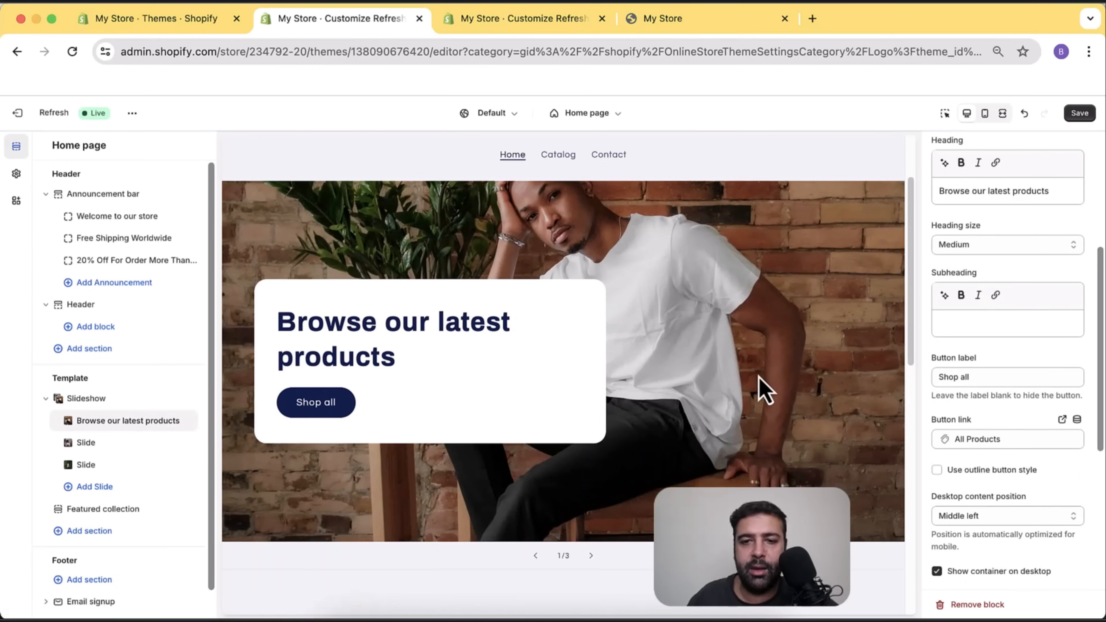
Save all theme changes and switch to the My Store storefront tab.
scroll(784, 387, "up", 1)
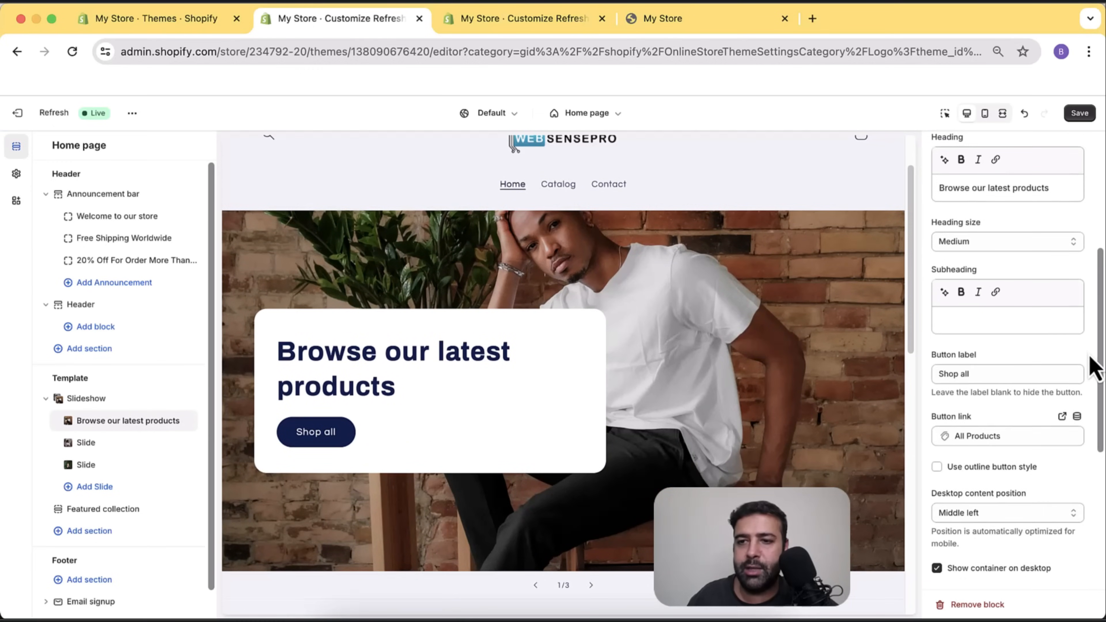
scroll(1079, 289, "up", 3)
scroll(1079, 270, "down", 10)
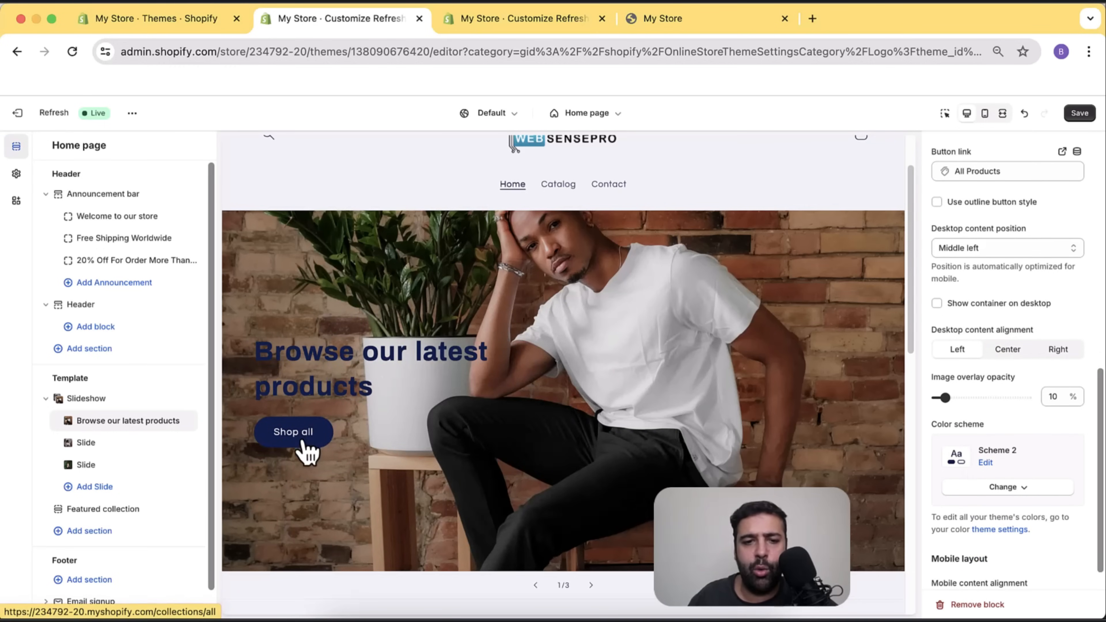
scroll(667, 432, "up", 3)
scroll(370, 321, "down", 10)
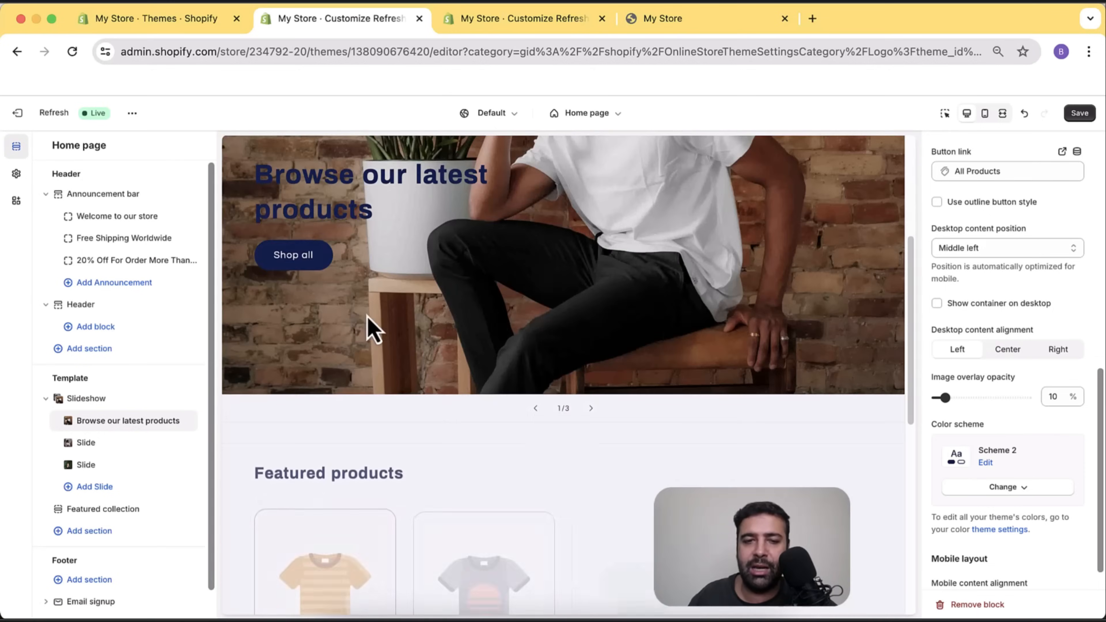
scroll(595, 376, "up", 8)
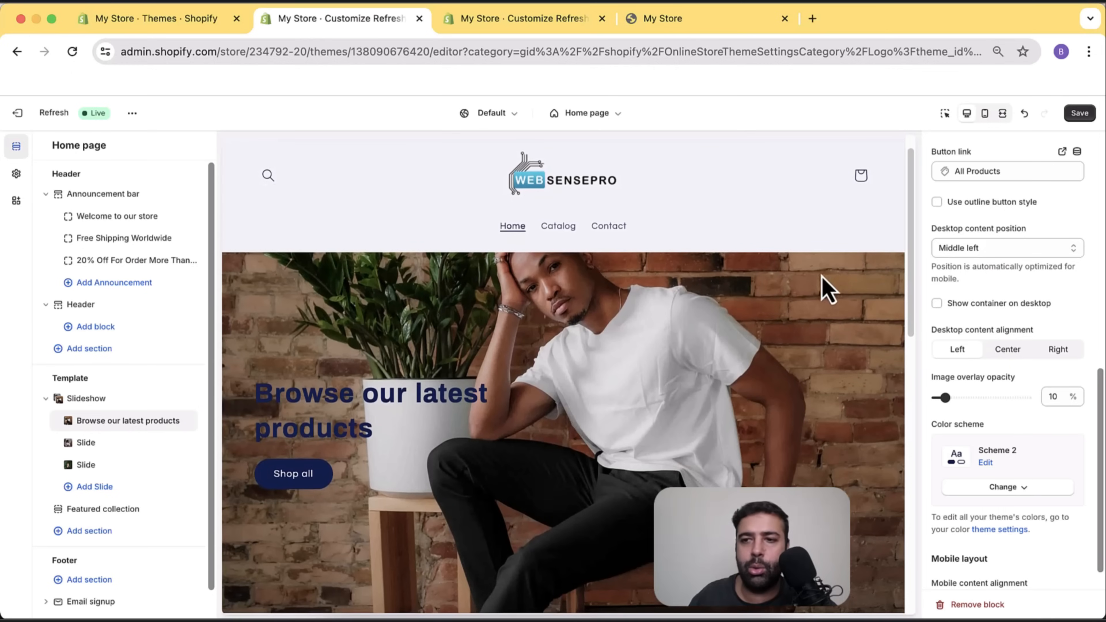
left_click(1080, 113)
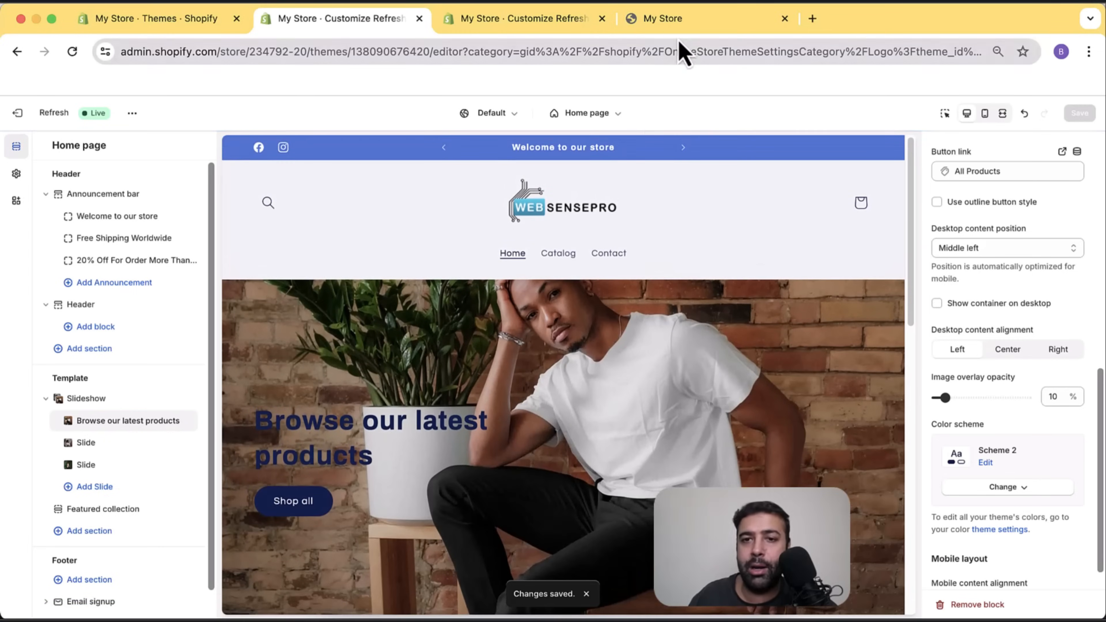
left_click(680, 26)
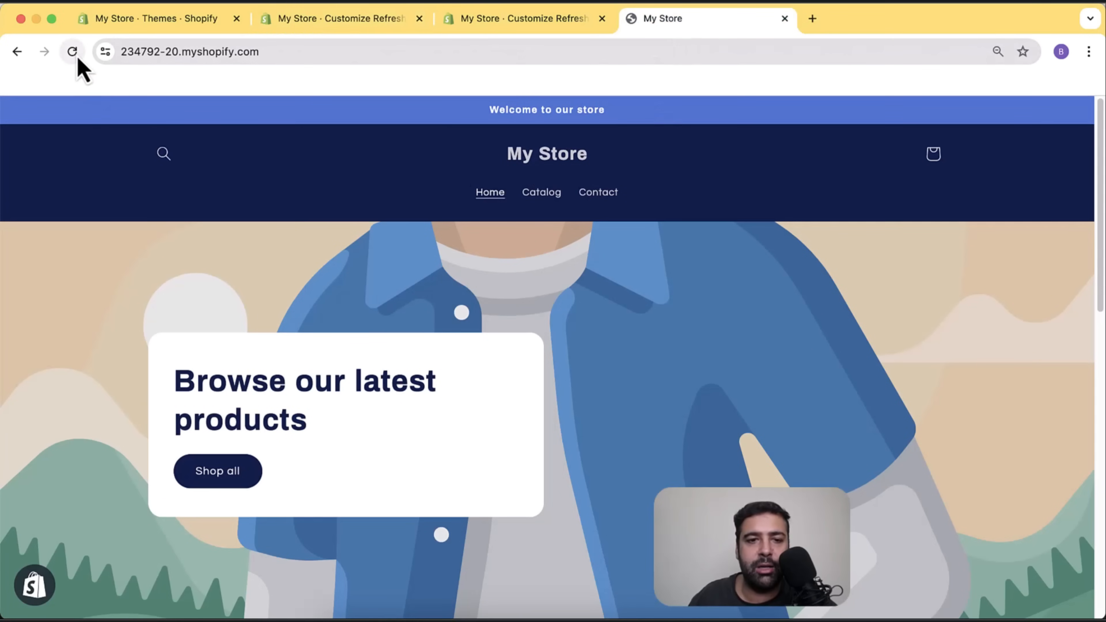
Reload the storefront and check the new logo and rotating announcements.
scroll(730, 336, "down", 2)
scroll(732, 314, "down", 2)
scroll(733, 333, "up", 5)
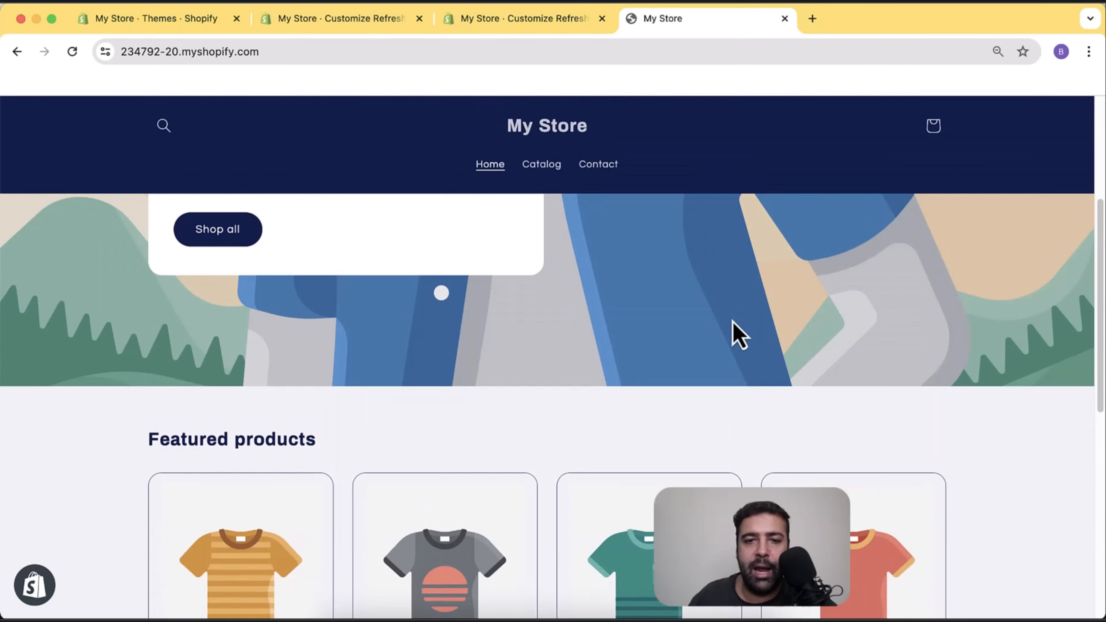
left_click(72, 54)
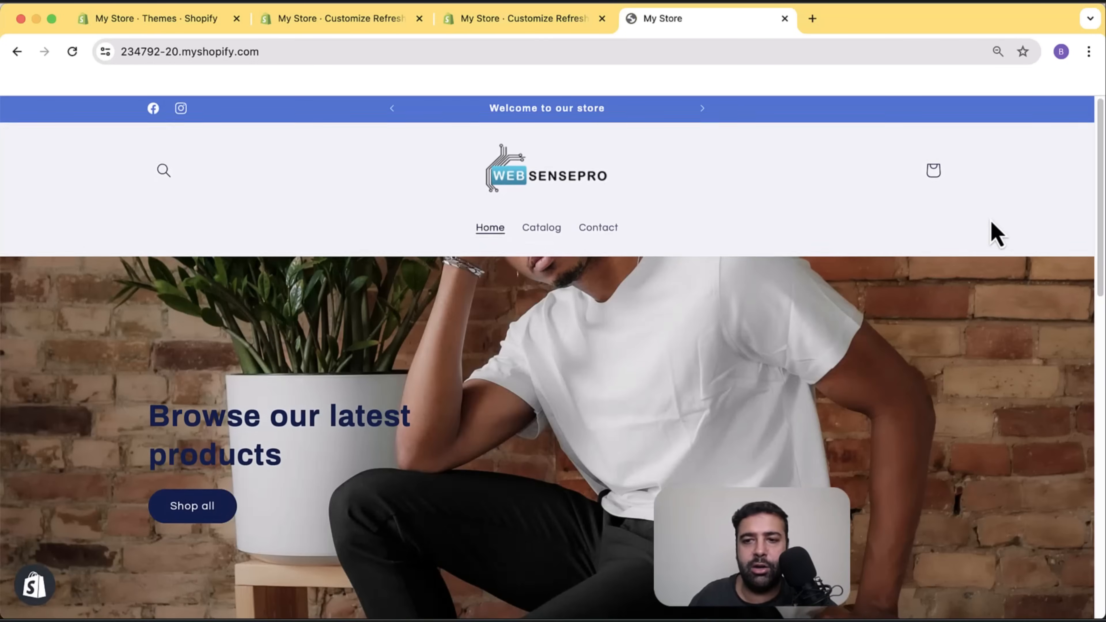
scroll(990, 232, "down", 4)
scroll(983, 255, "up", 4)
scroll(985, 249, "down", 3)
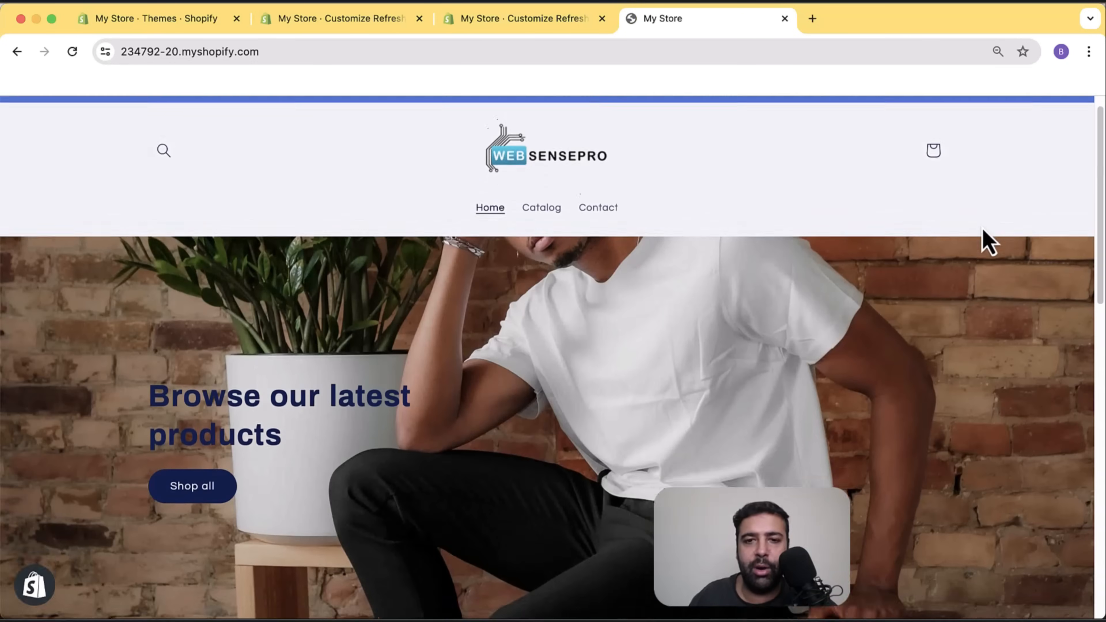
scroll(985, 242, "up", 3)
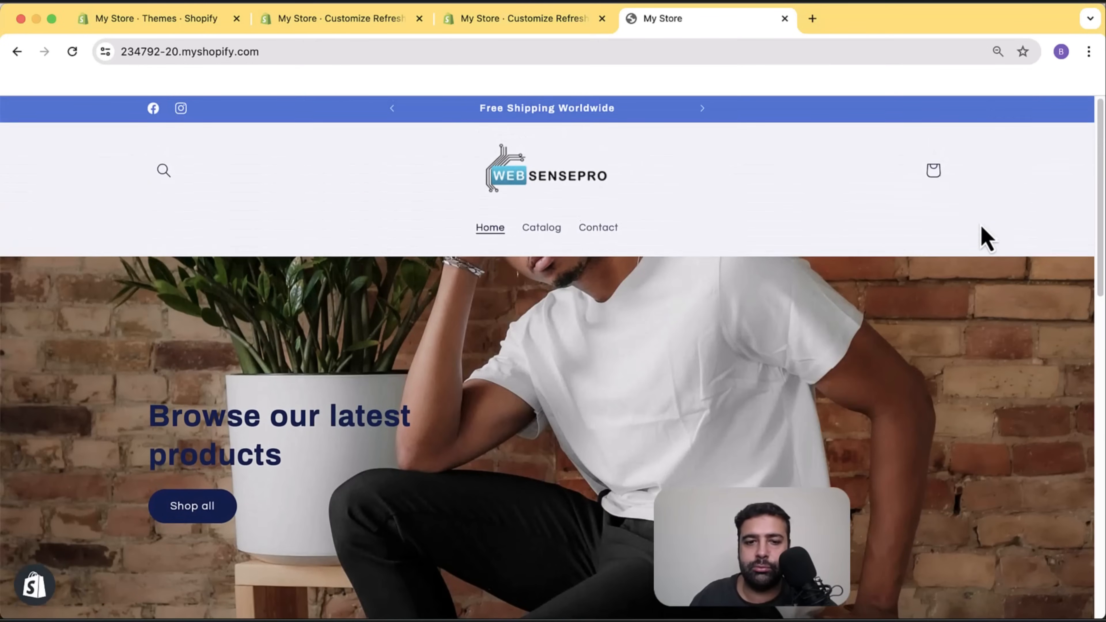
scroll(980, 235, "down", 2)
Step through slideshow slides 1 to 3 and back to the first, then return to the editor.
left_click(579, 570)
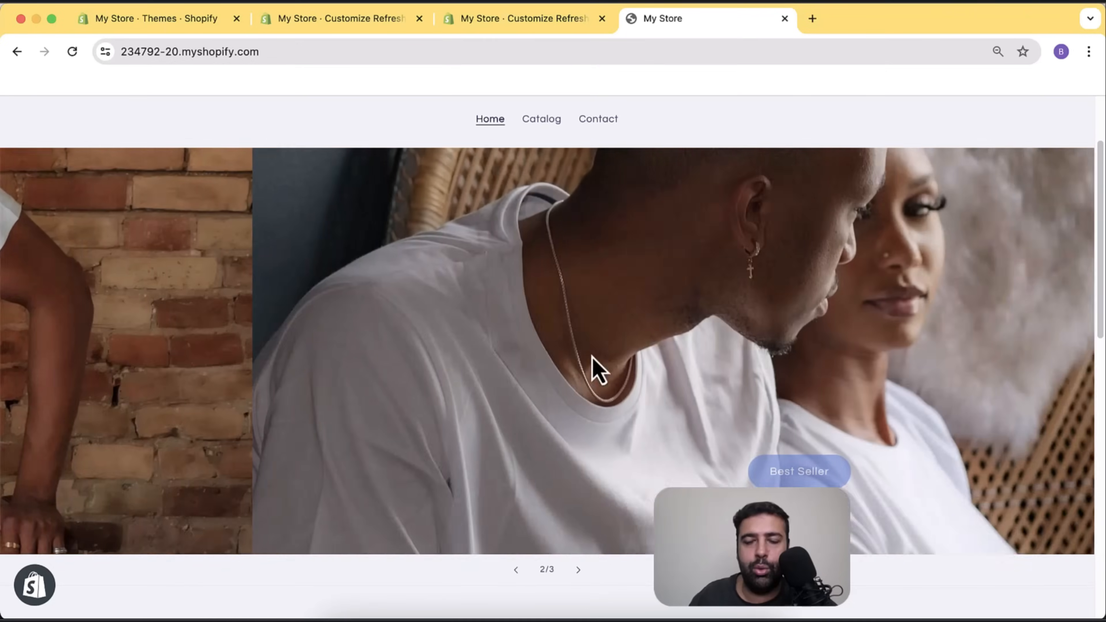
scroll(556, 305, "up", 2)
scroll(610, 287, "down", 3)
scroll(641, 308, "down", 1)
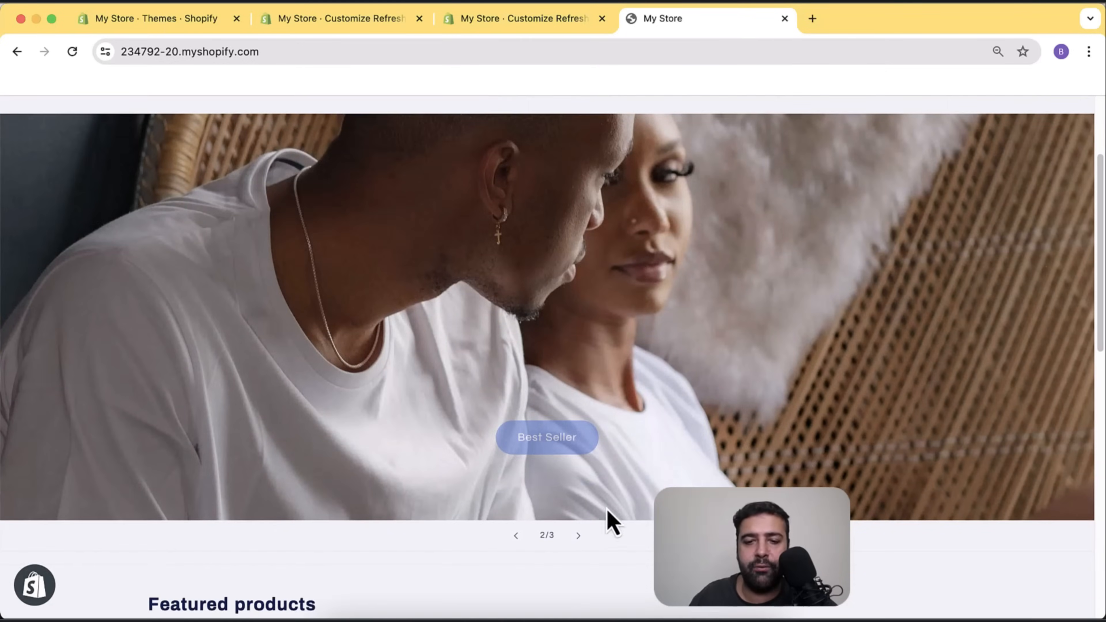
left_click(579, 538)
scroll(647, 435, "up", 3)
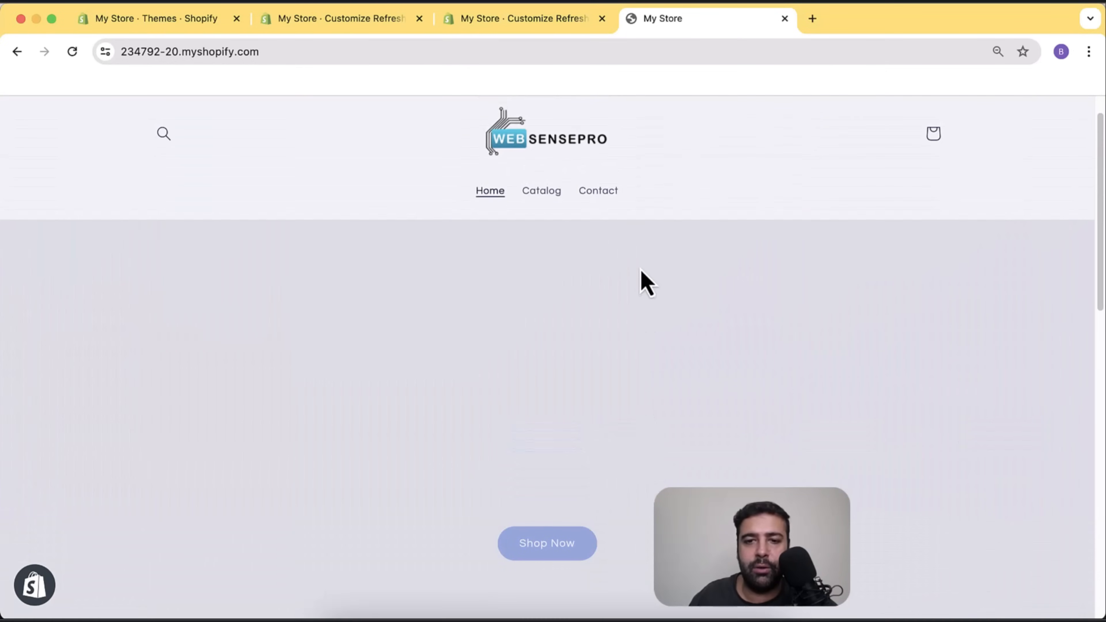
scroll(640, 273, "down", 3)
scroll(640, 277, "up", 2)
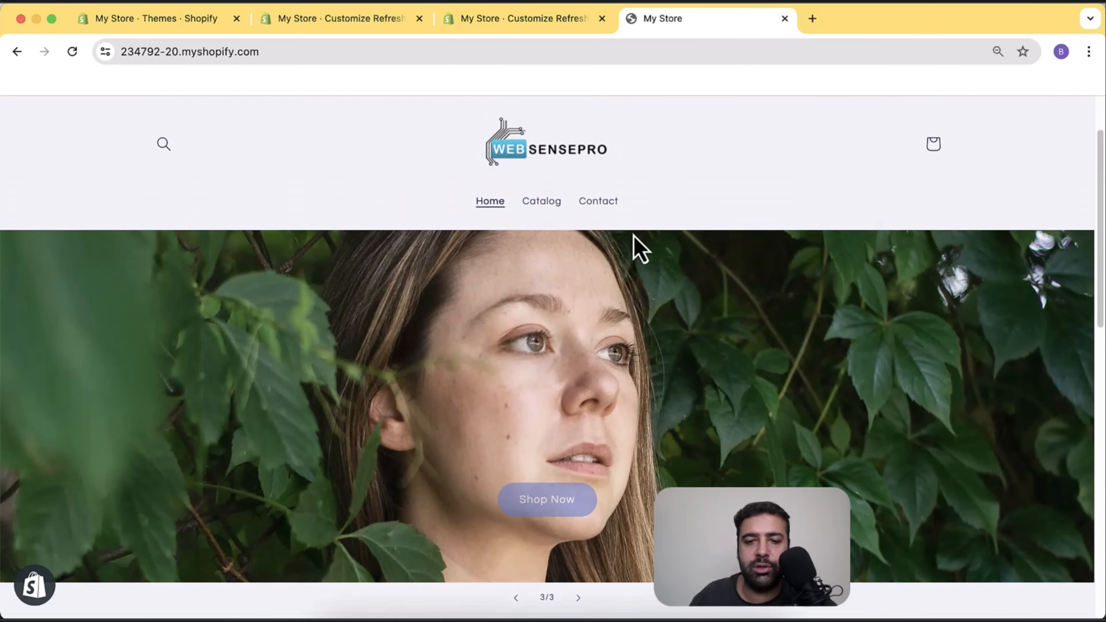
scroll(610, 261, "up", 1)
scroll(623, 305, "down", 3)
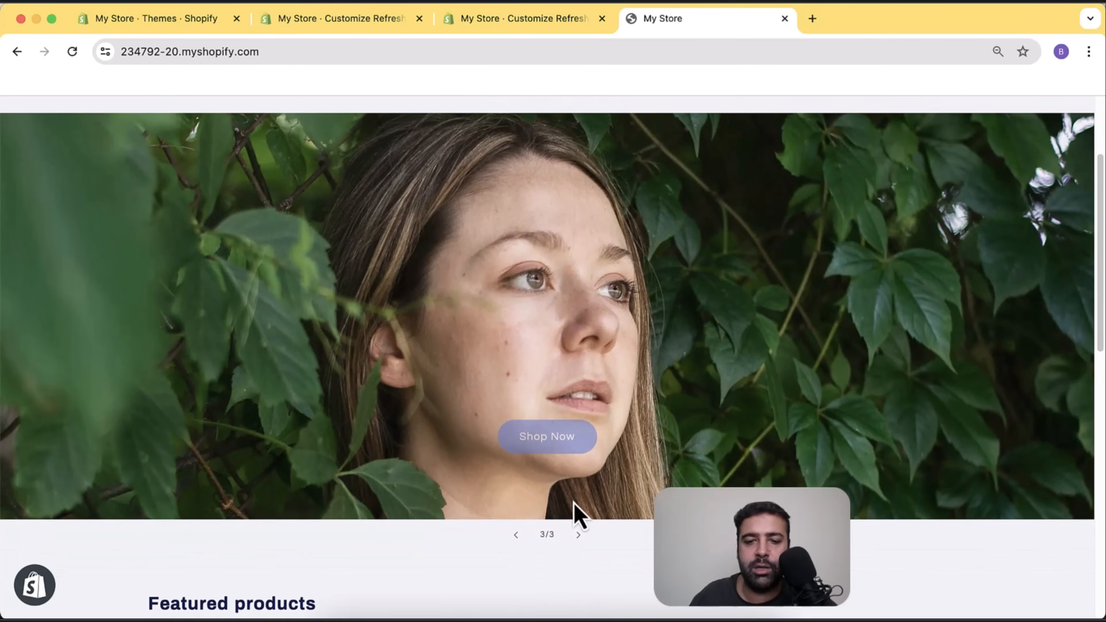
left_click(517, 536)
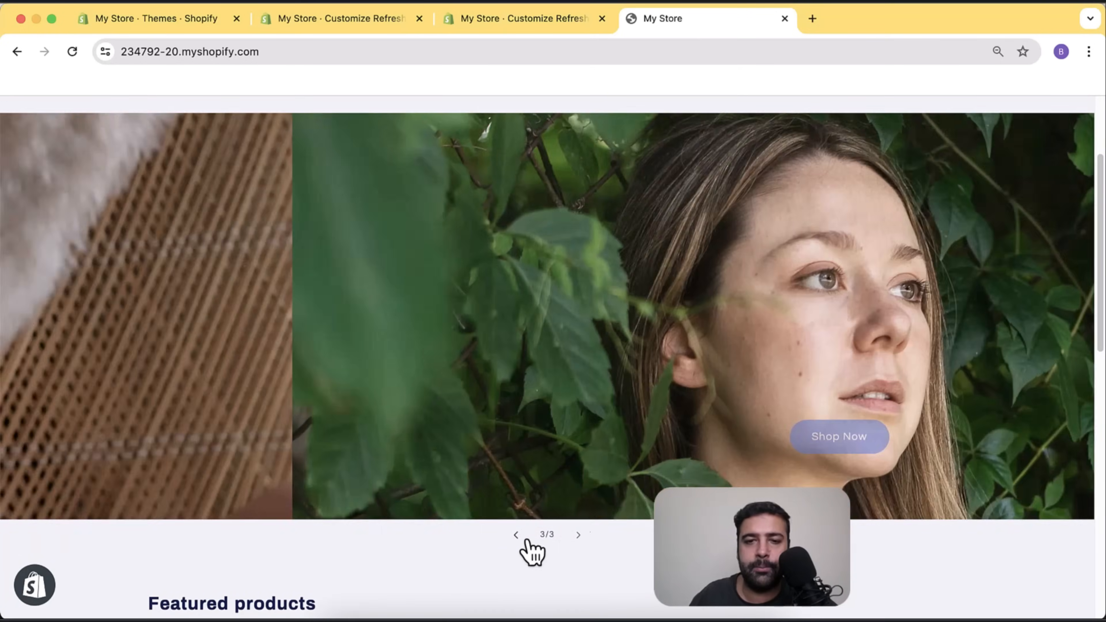
scroll(701, 283, "up", 3)
scroll(705, 283, "down", 3)
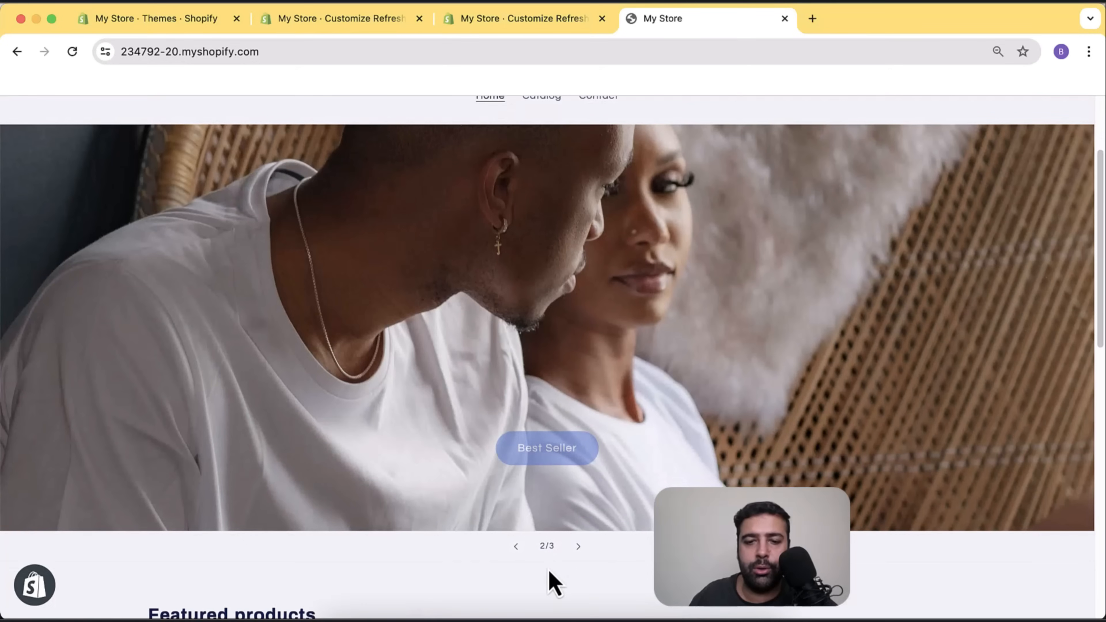
left_click(517, 546)
scroll(768, 436, "up", 3)
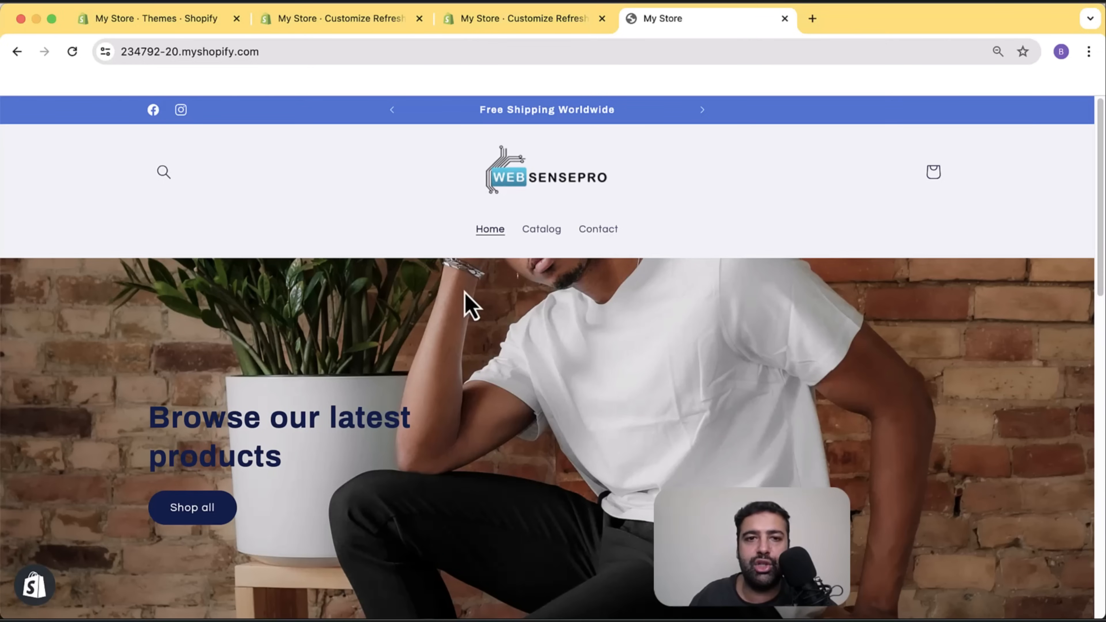
left_click(336, 27)
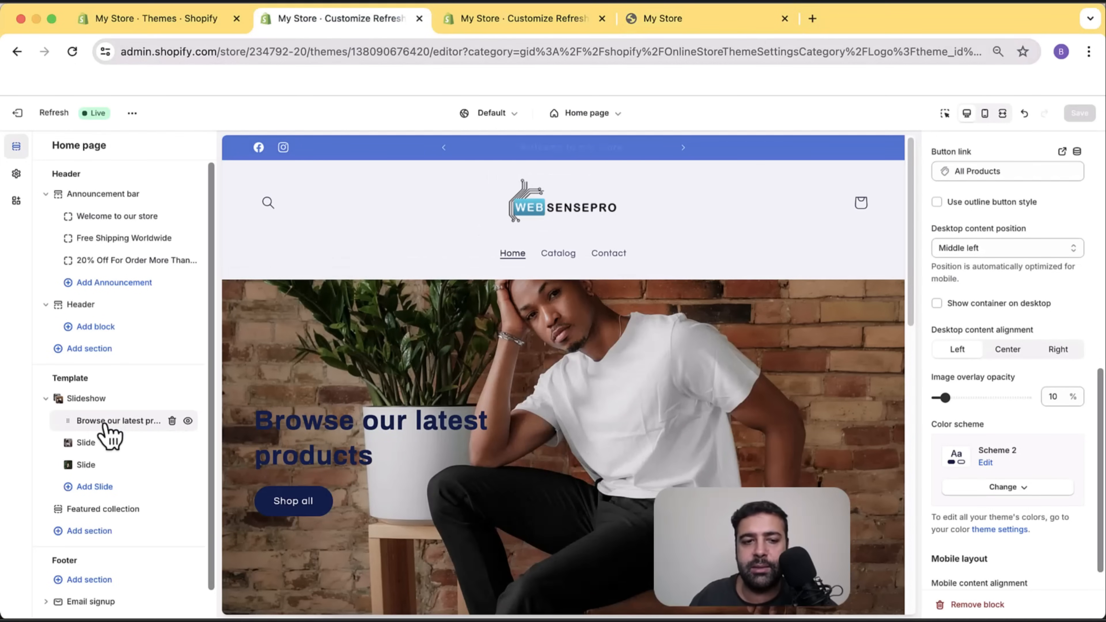
Add a focal point on the brick wall above the man's head to the first slide image and save it.
scroll(1019, 299, "down", 2)
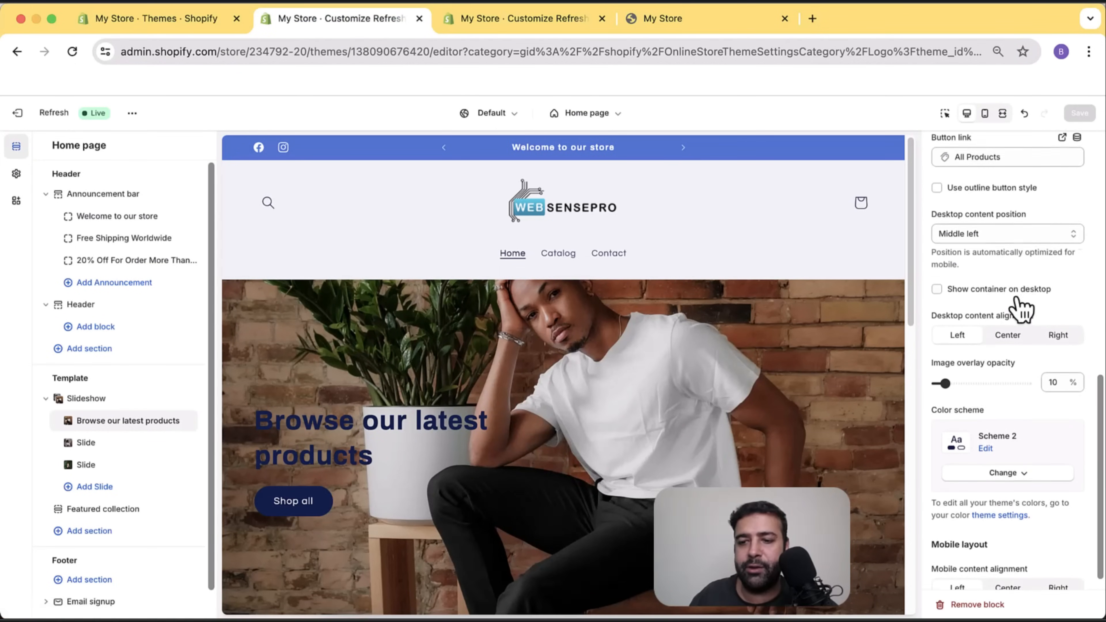
scroll(1032, 396, "up", 10)
left_click(992, 258)
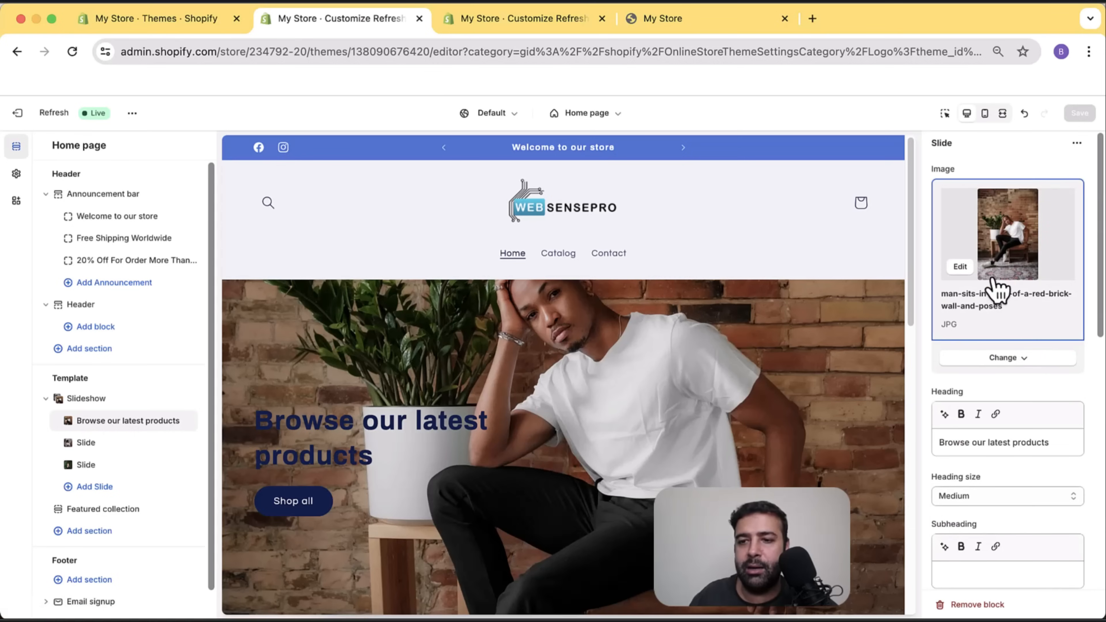
left_click(961, 267)
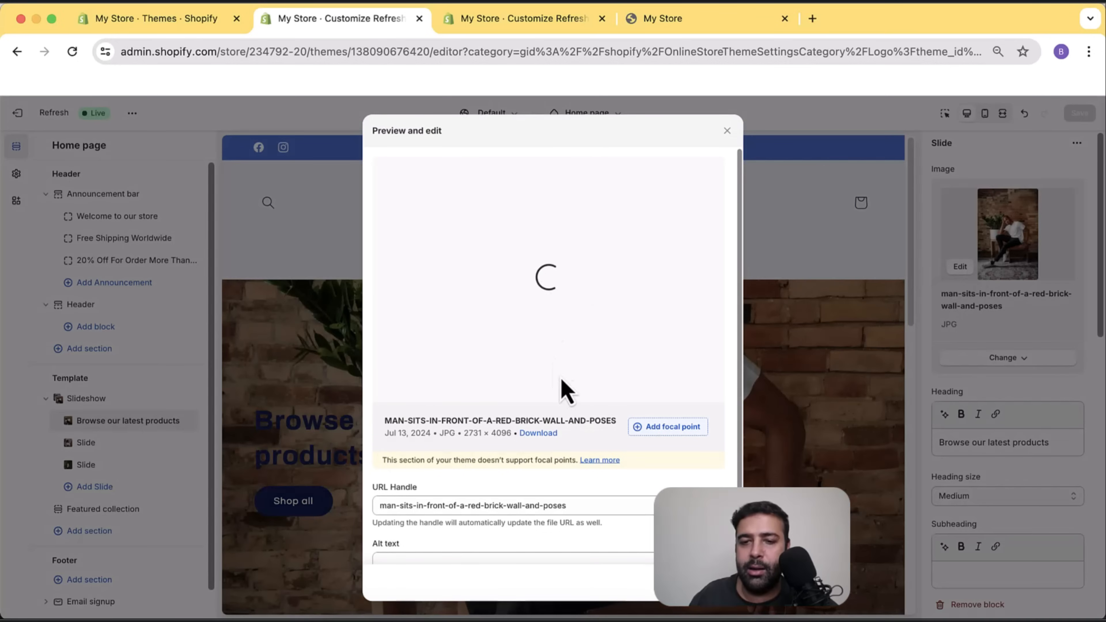
left_click(682, 433)
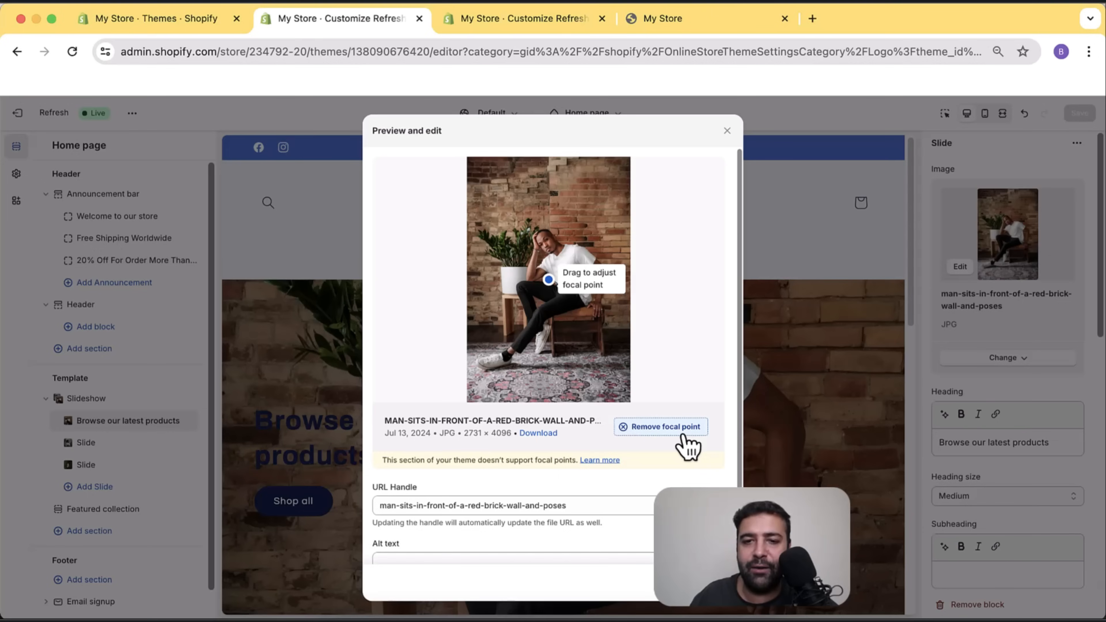
left_click_drag(551, 281, 544, 193)
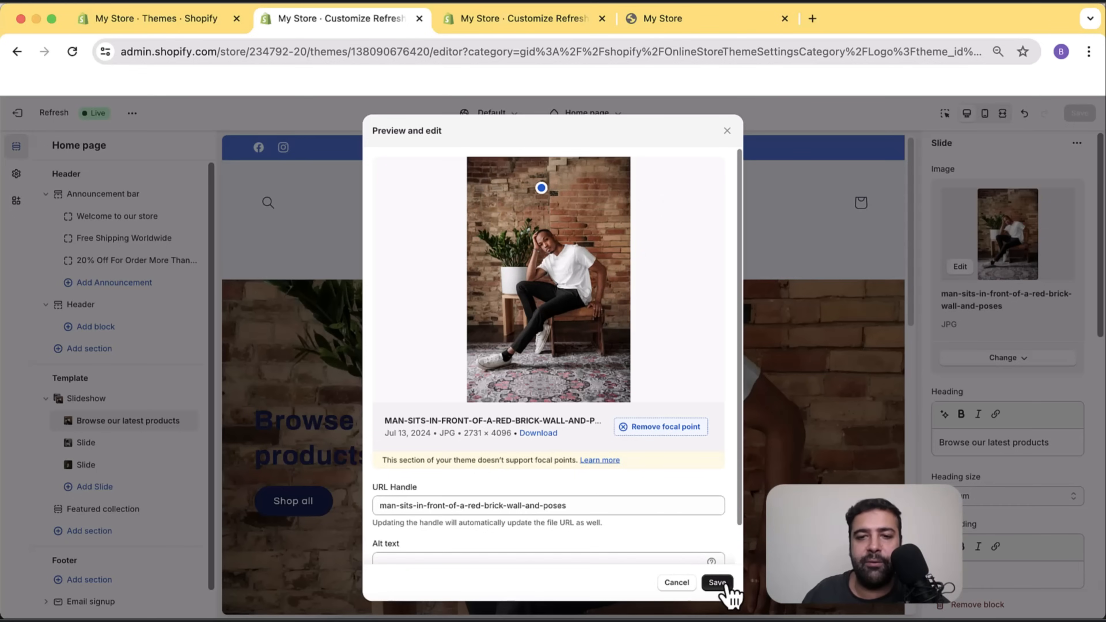
left_click(725, 584)
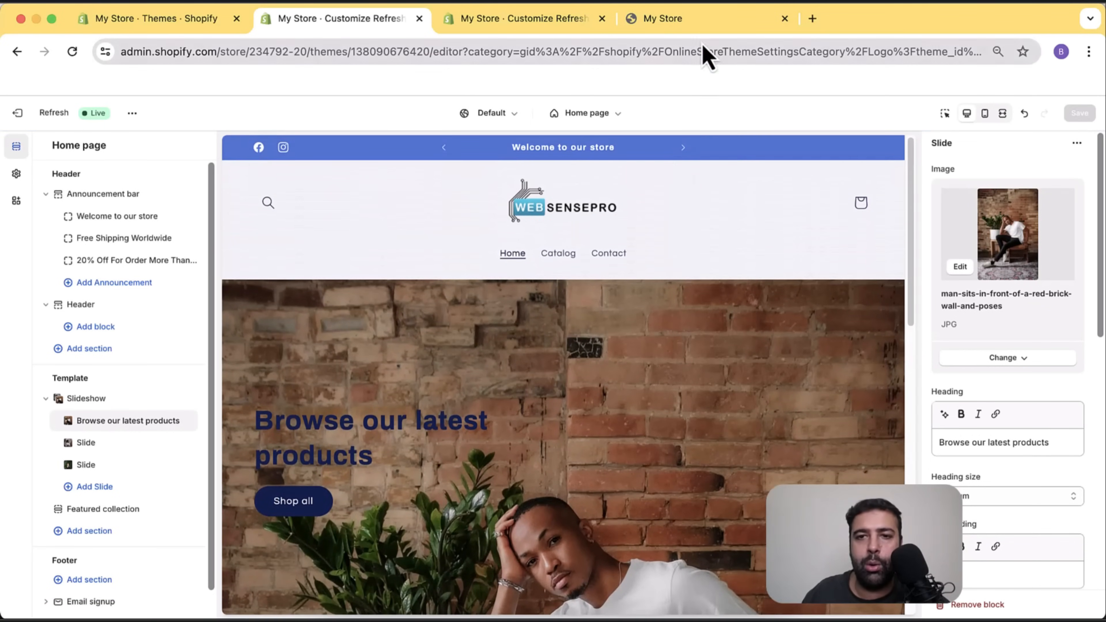
left_click(705, 27)
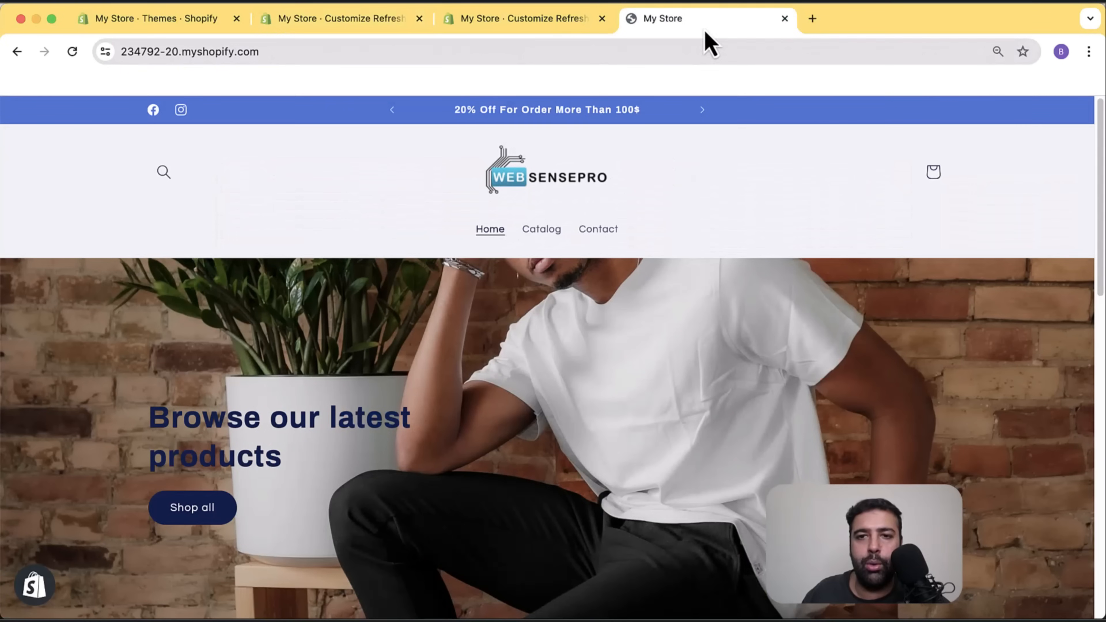
Reload the storefront and inspect the first slide's new brick-wall framing.
left_click(73, 51)
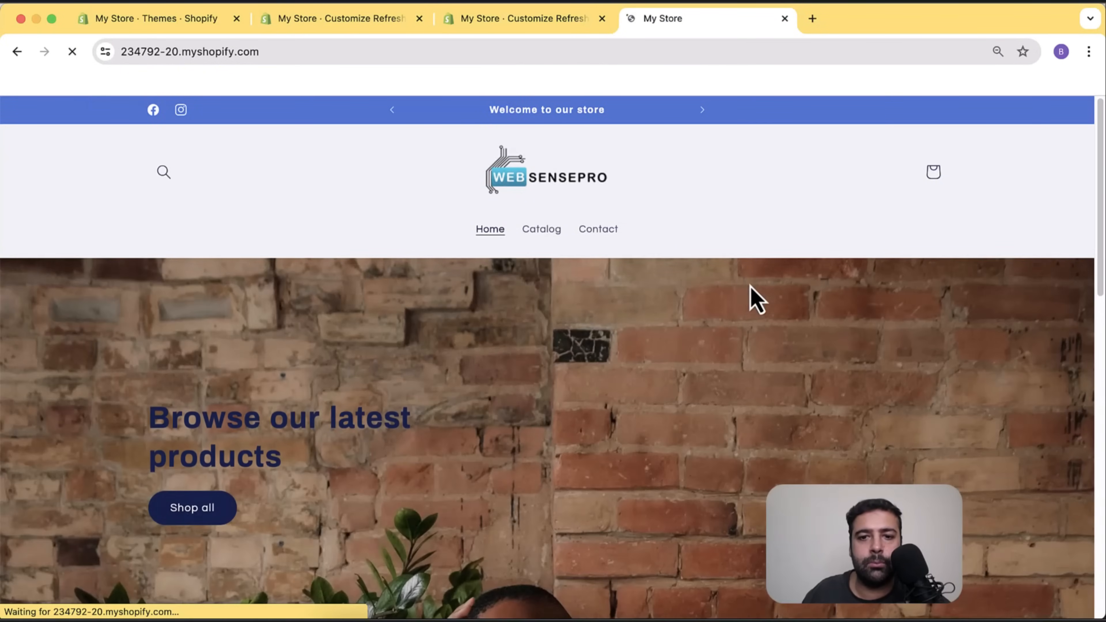
scroll(754, 251, "down", 7)
scroll(754, 251, "up", 7)
scroll(754, 252, "down", 5)
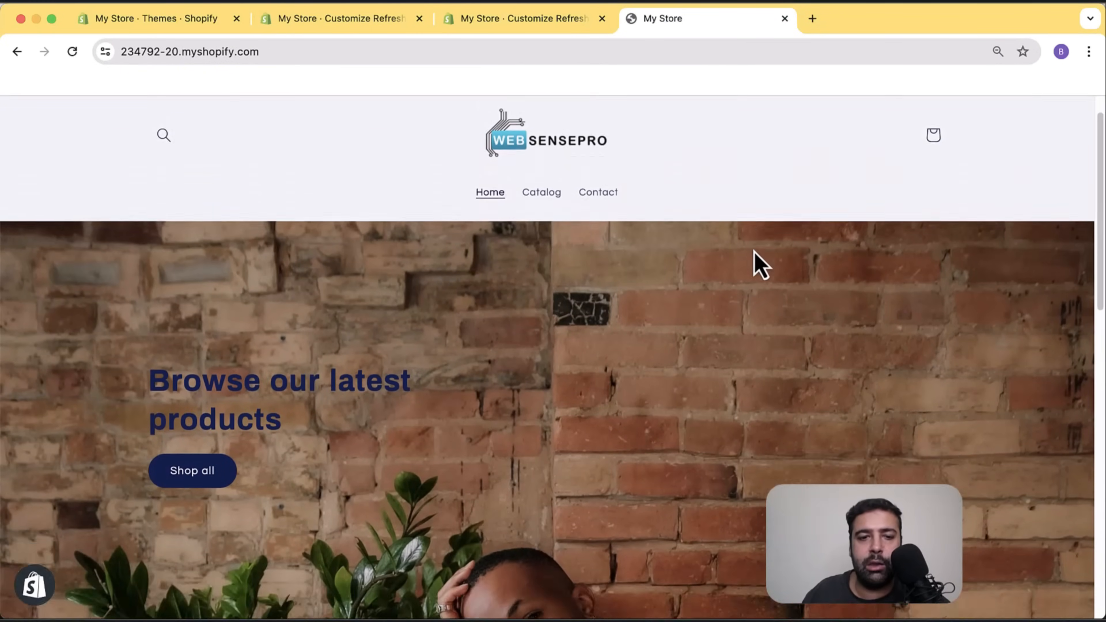
scroll(754, 252, "up", 3)
scroll(754, 252, "up", 3)
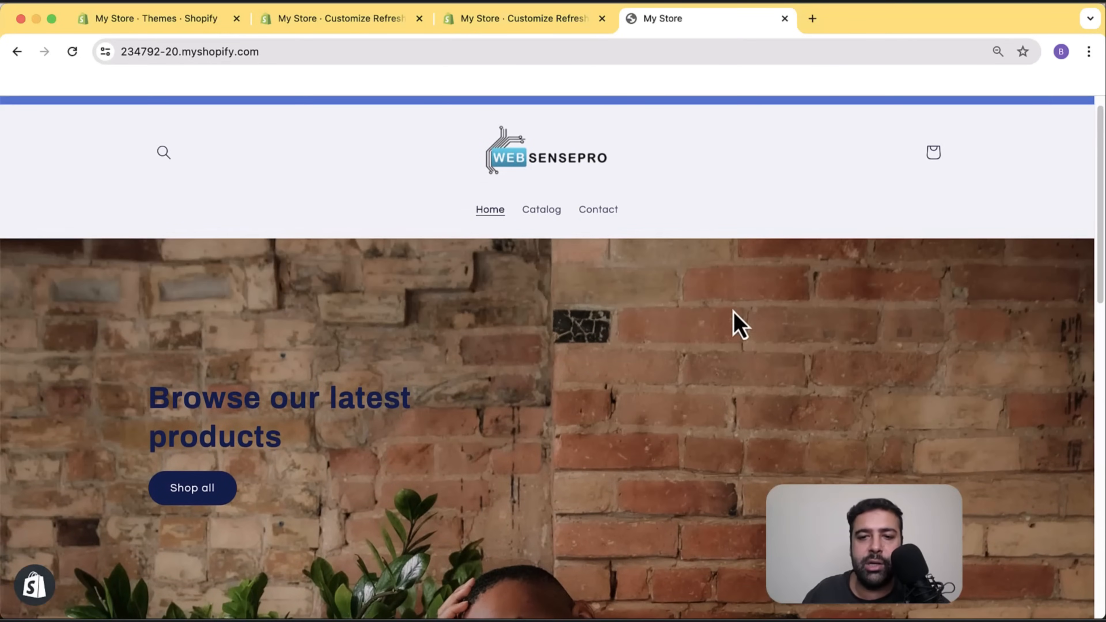
scroll(697, 291, "down", 3)
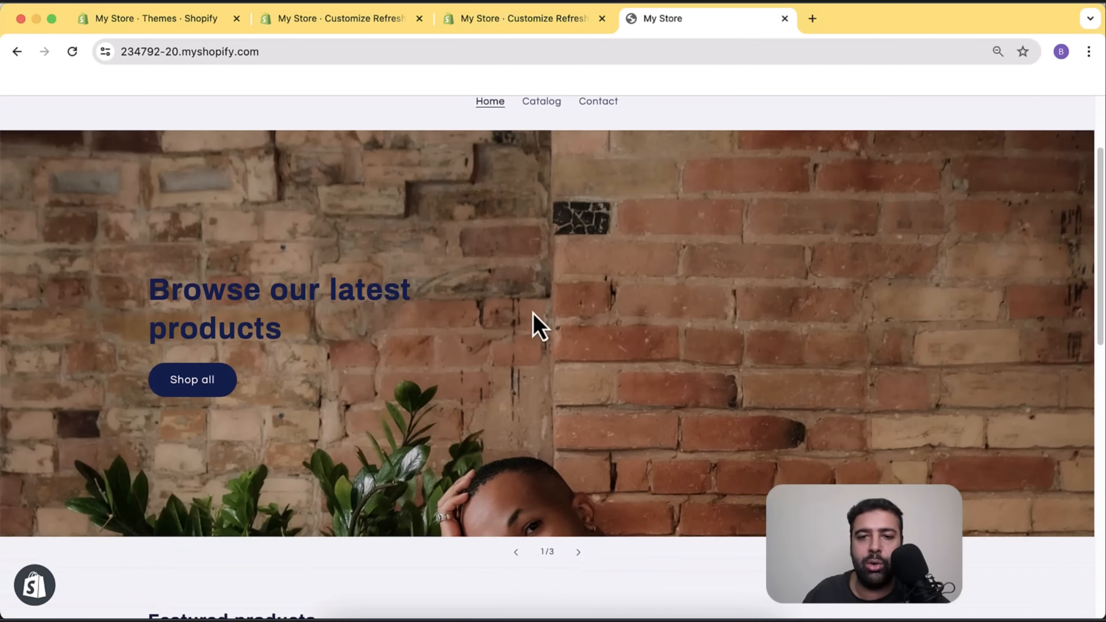
scroll(540, 331, "up", 3)
Back in the theme editor, drag the first slide image's focal point down onto the man's head.
left_click(344, 27)
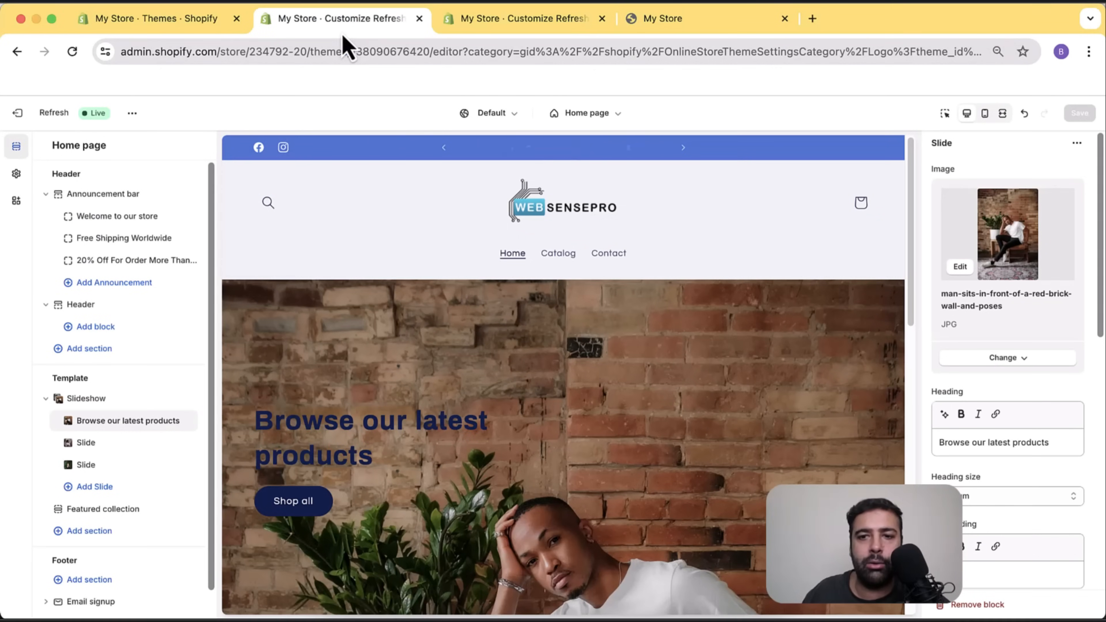
mouse_move(962, 334)
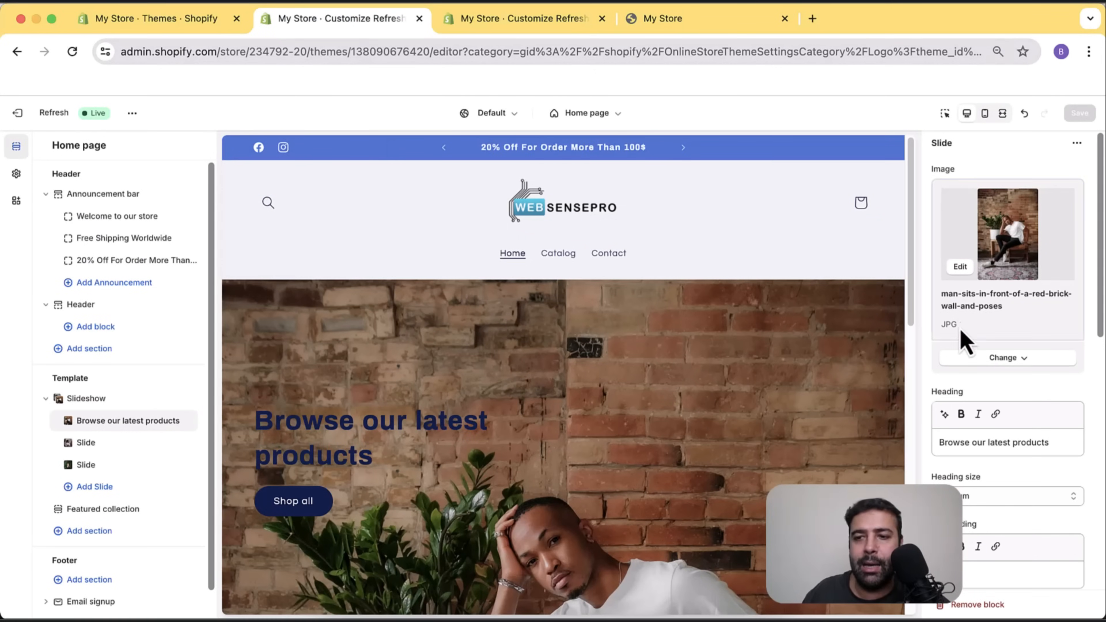
left_click(960, 267)
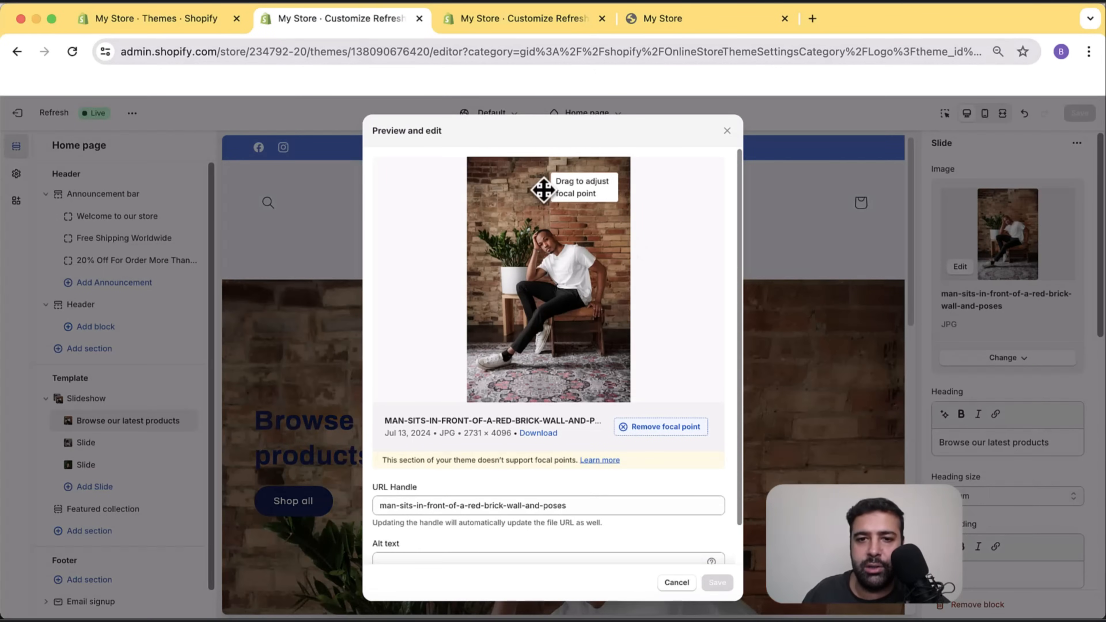
left_click_drag(543, 193, 541, 229)
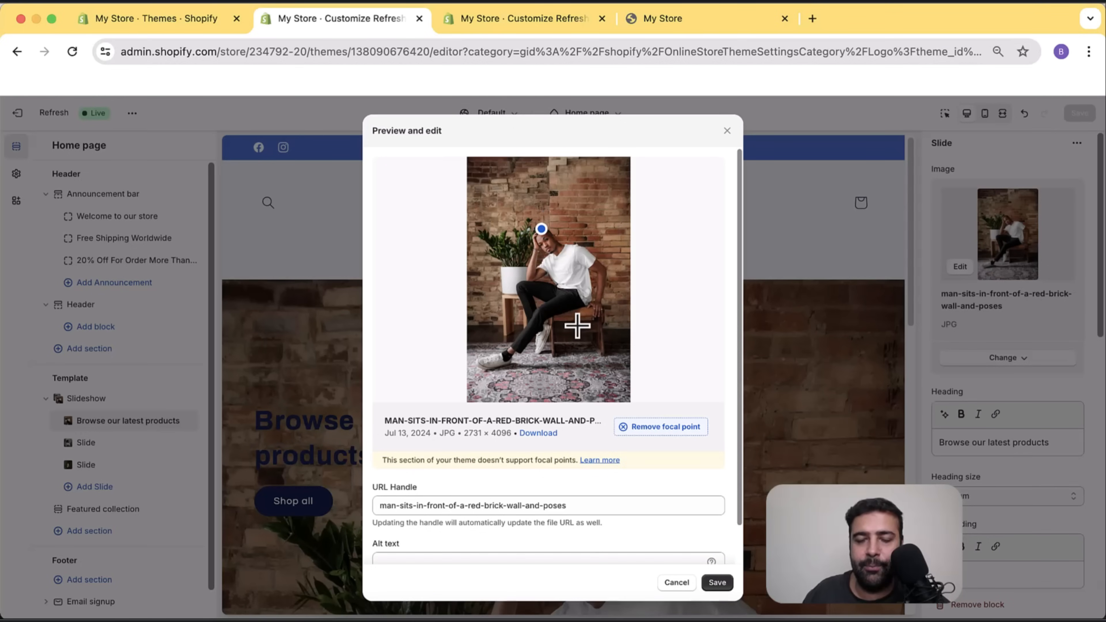
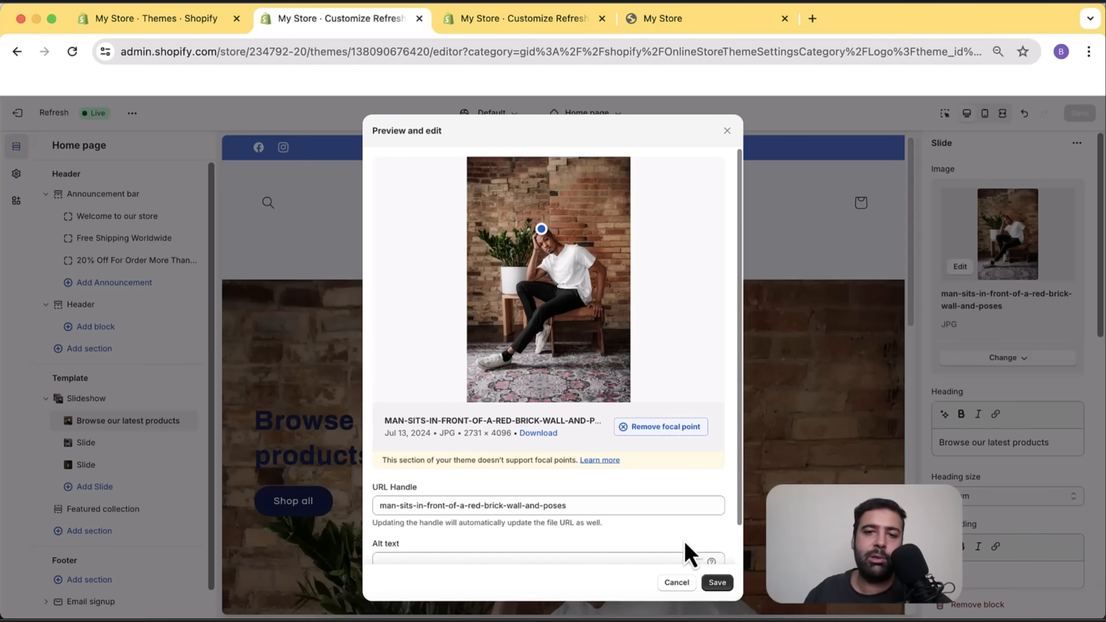
Save the first slide's focal point on the man's head and check the slideshow preview.
left_click(728, 585)
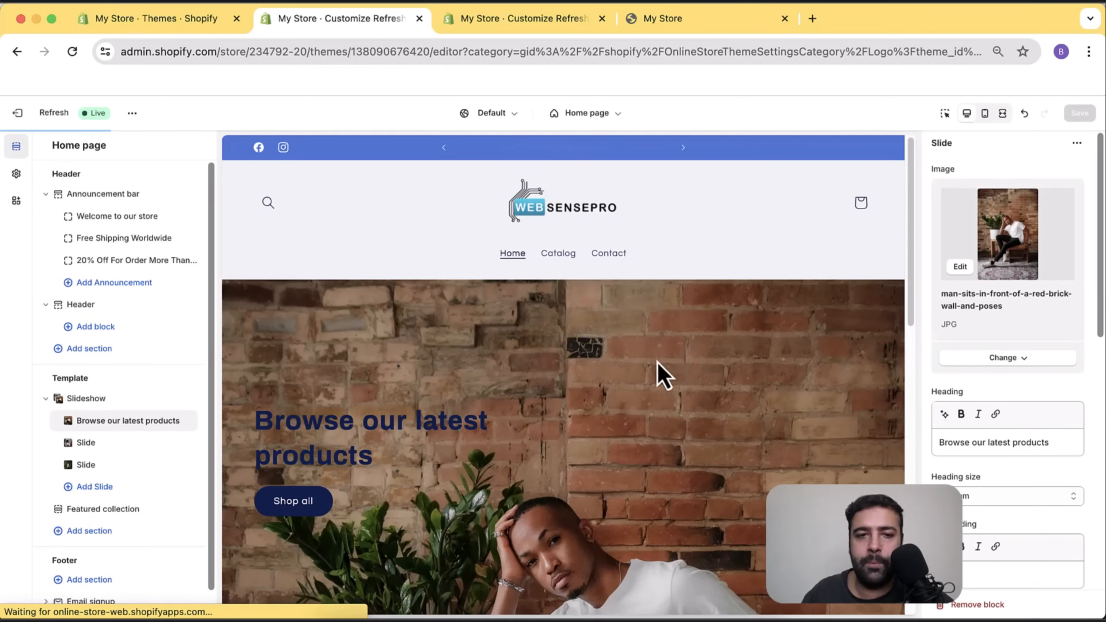
scroll(653, 275, "down", 2)
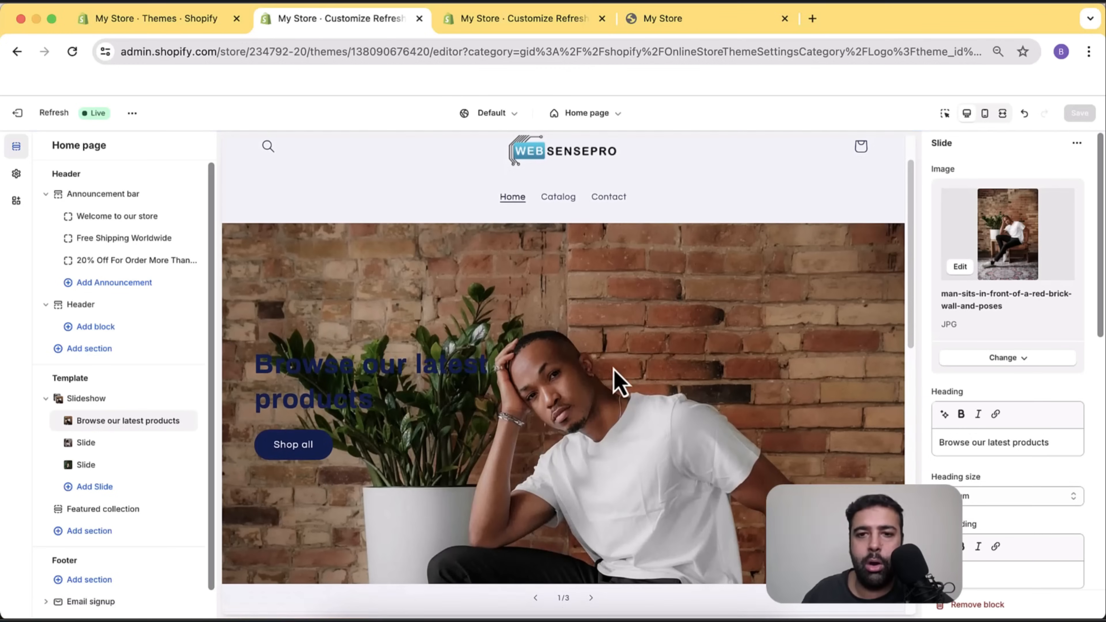
scroll(605, 338, "up", 2)
Reload the My Store storefront and inspect the first slide's brick-wall photo of the seated man.
left_click(665, 20)
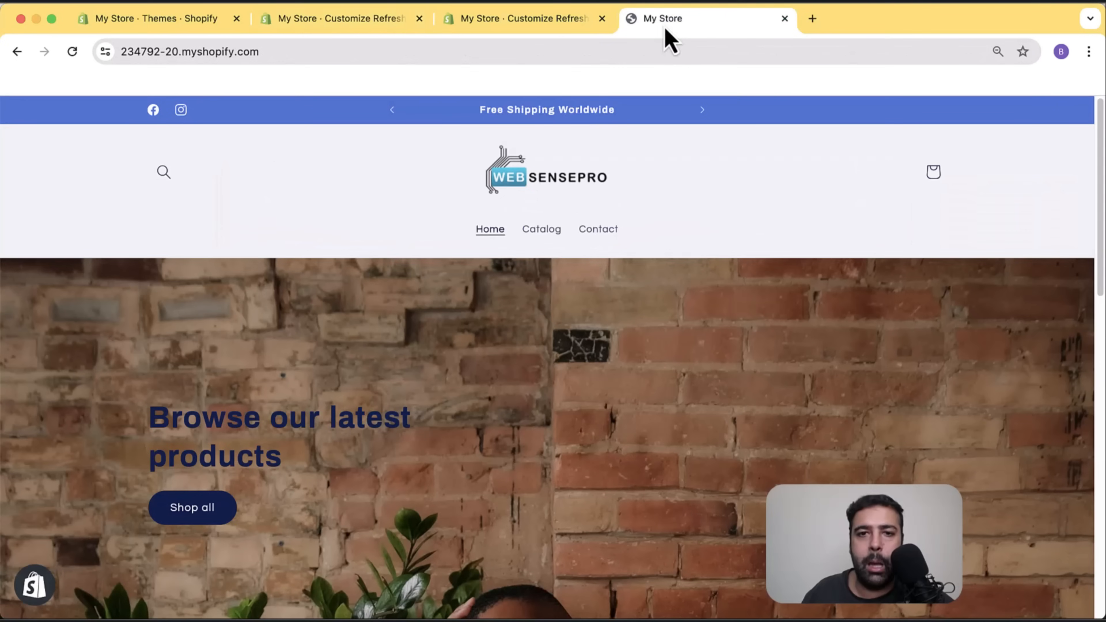
left_click(72, 51)
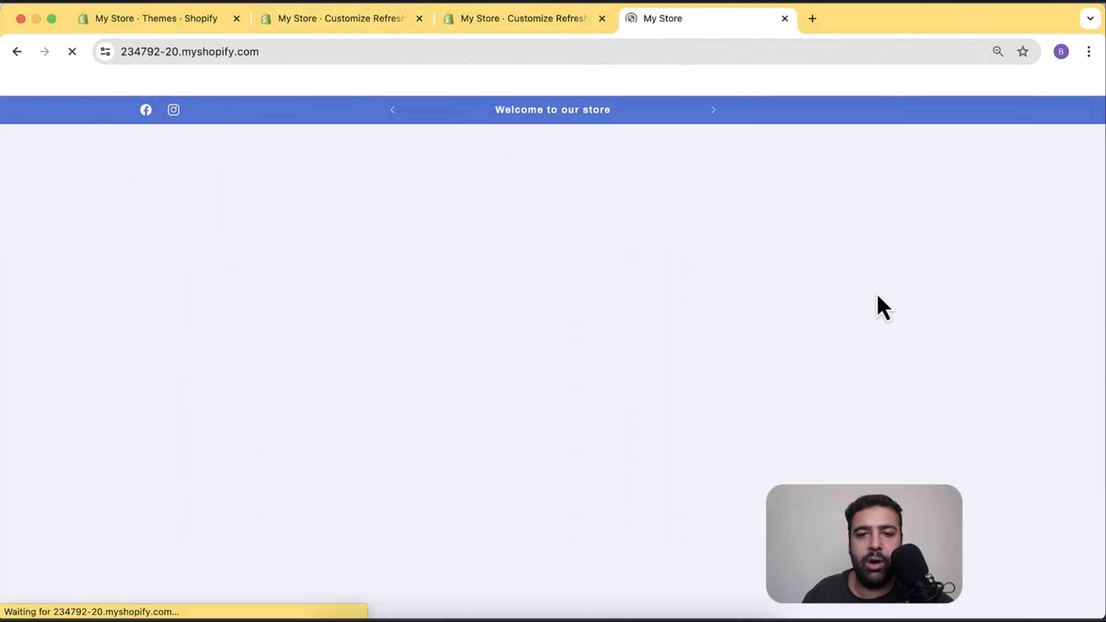
scroll(846, 181, "down", 5)
scroll(846, 181, "up", 5)
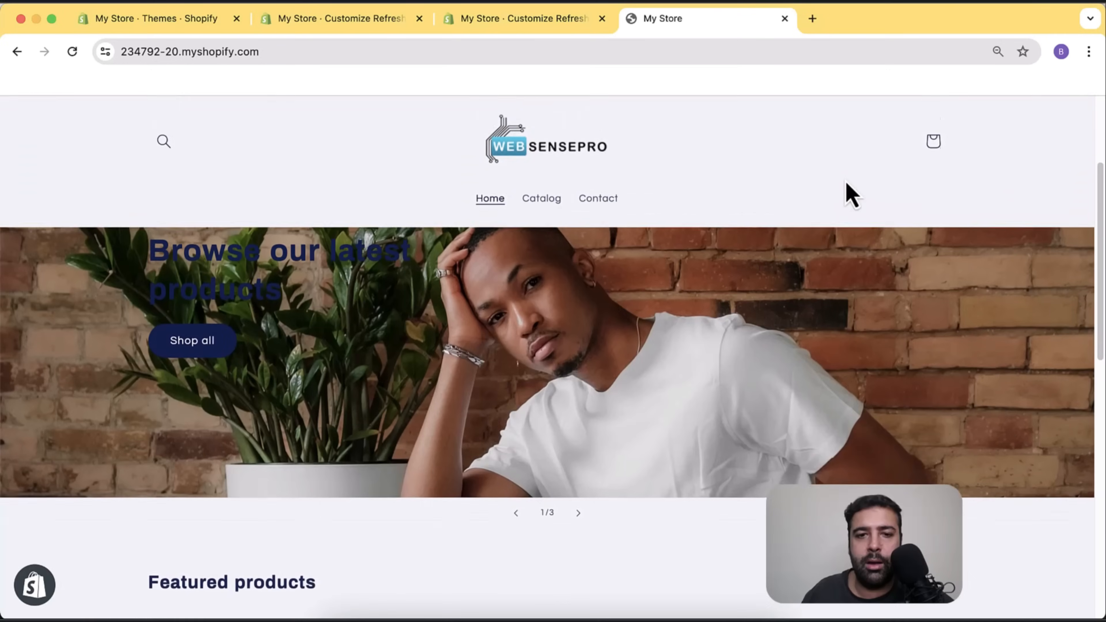
scroll(851, 195, "down", 5)
scroll(851, 194, "up", 4)
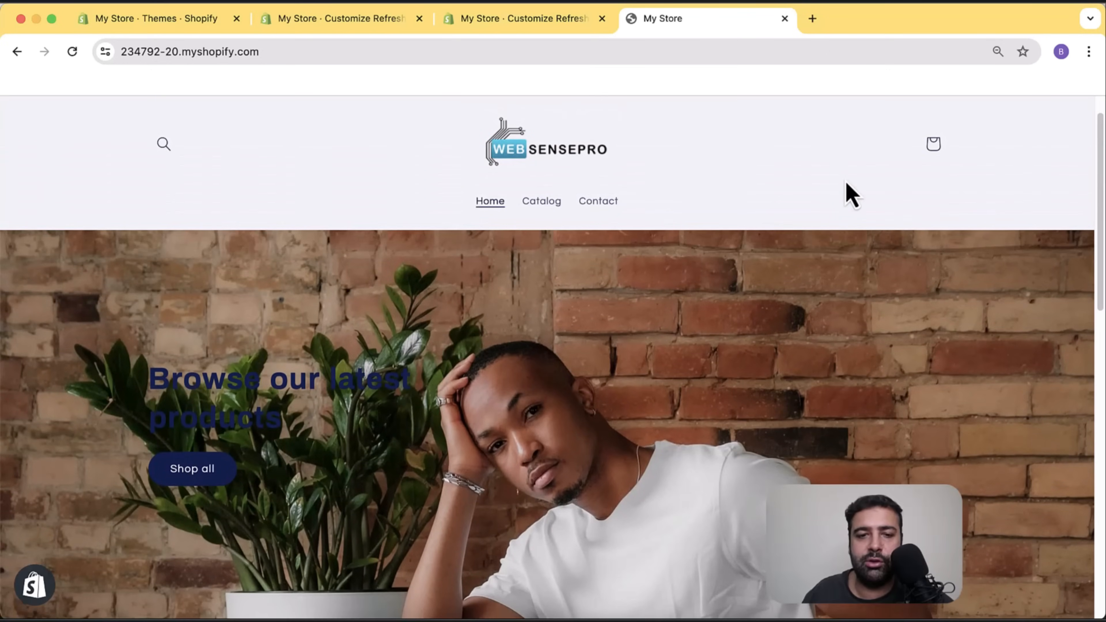
scroll(847, 190, "down", 3)
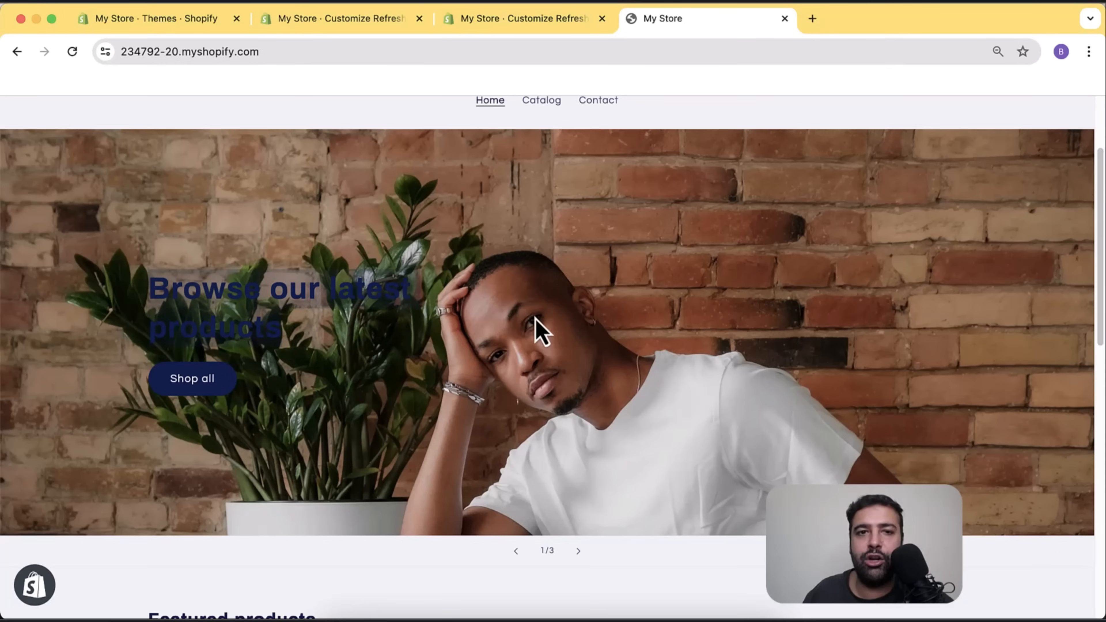
left_click(330, 29)
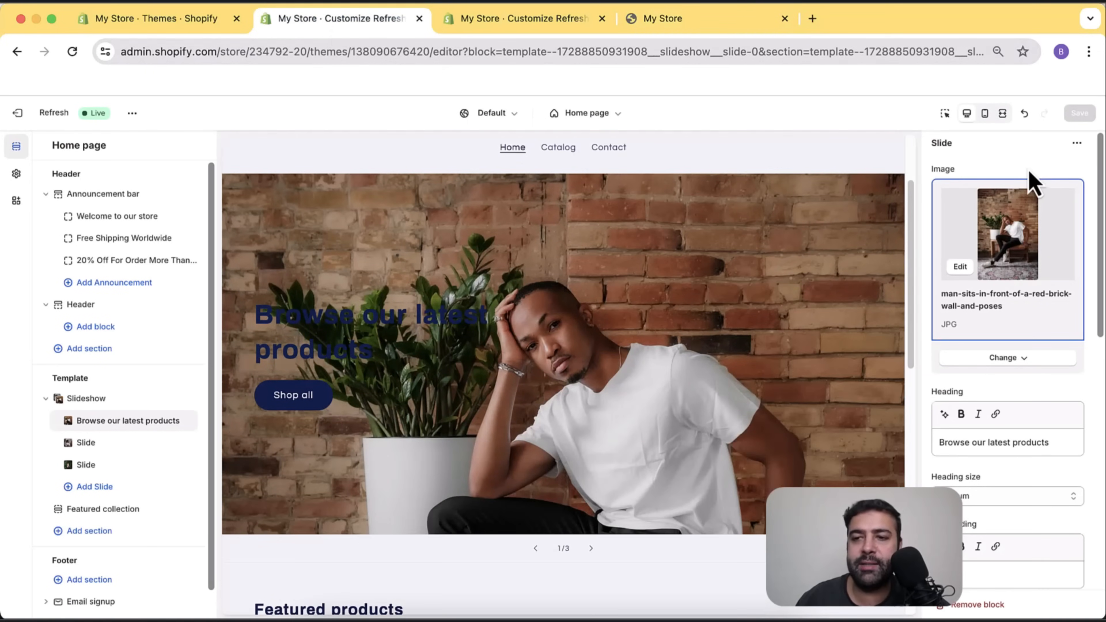
Switch the first slide to color Scheme 3 for a white heading and button, and save.
scroll(1043, 236, "down", 5)
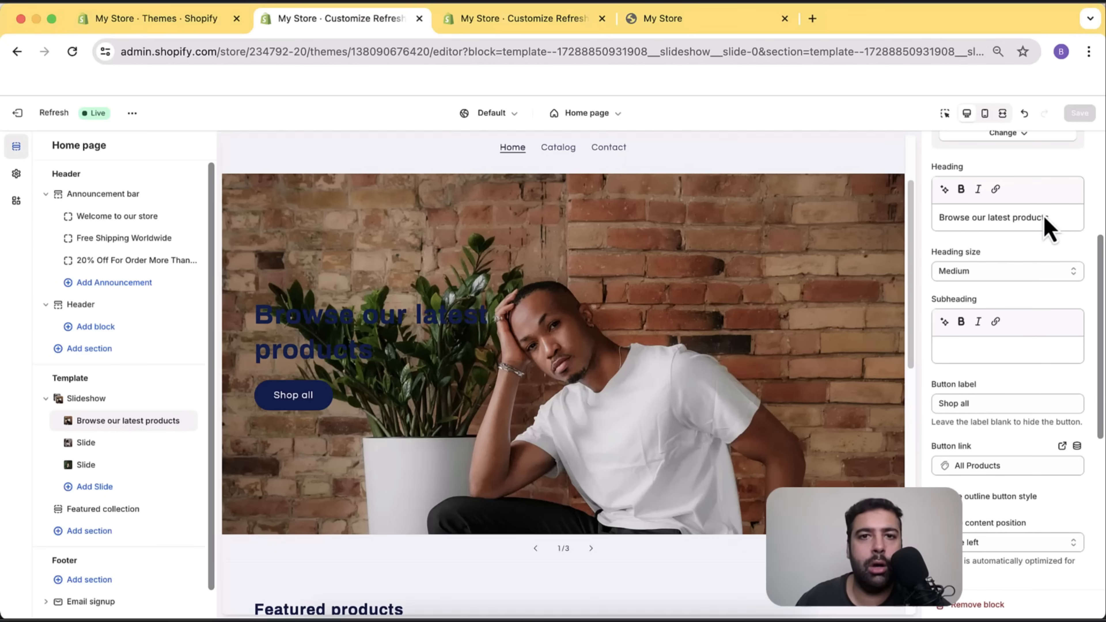
scroll(1013, 382, "up", 4)
scroll(1012, 247, "down", 4)
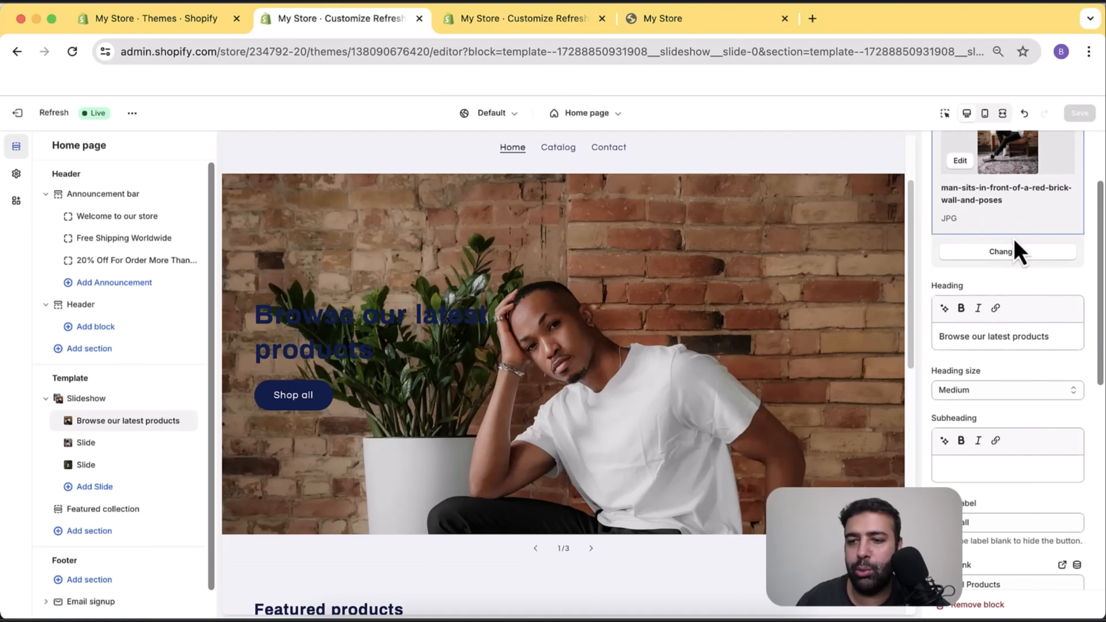
scroll(1012, 239, "down", 8)
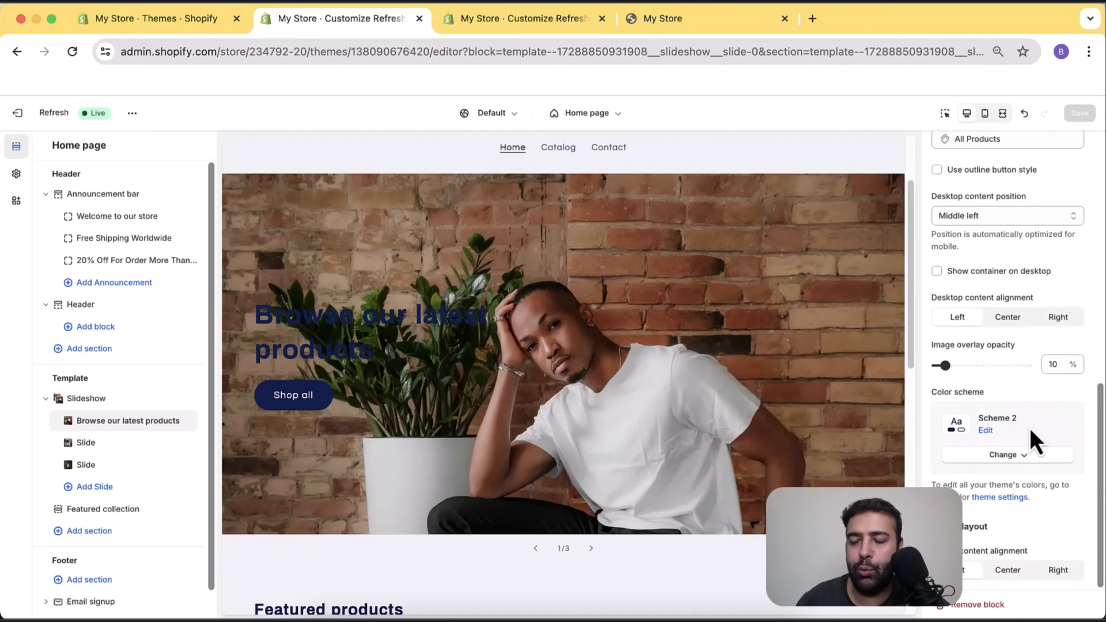
left_click(1029, 461)
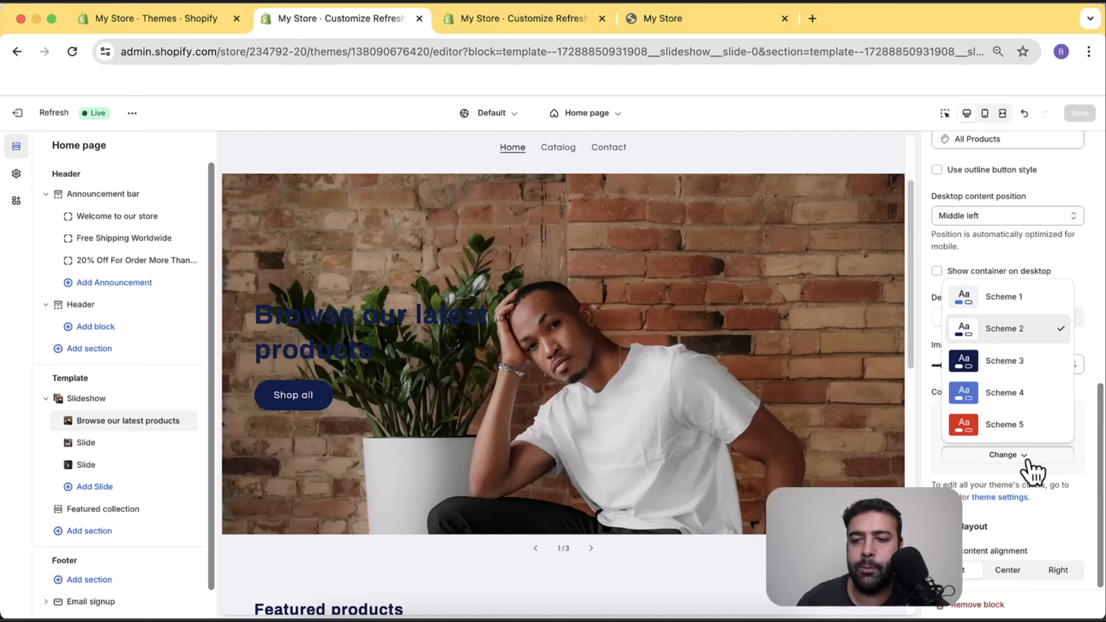
left_click(1033, 373)
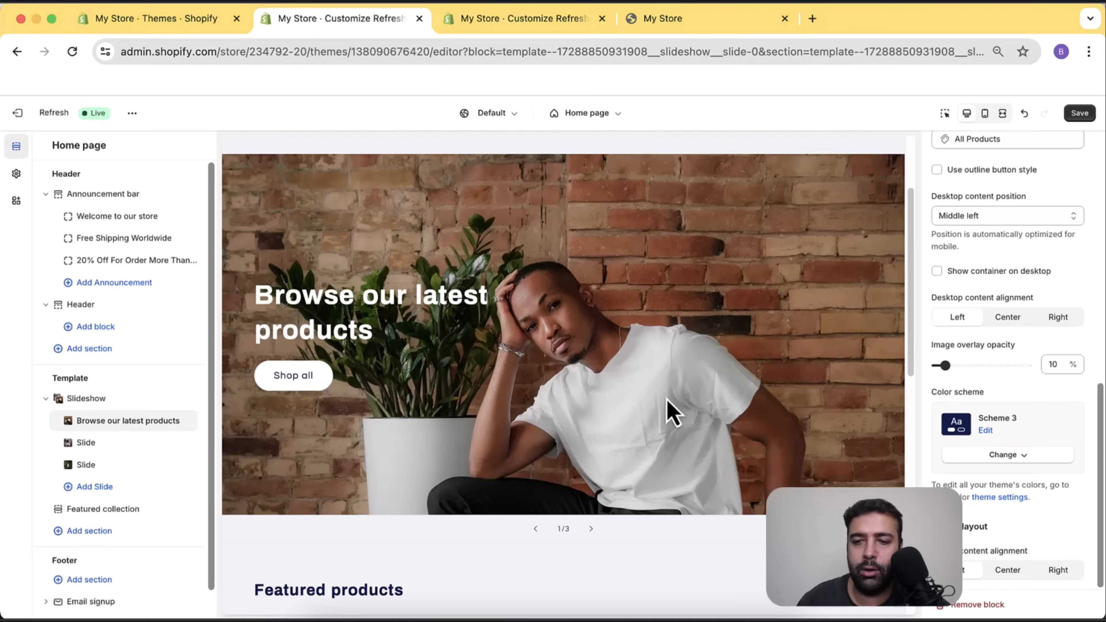
scroll(1076, 420, "up", 5)
left_click(1080, 112)
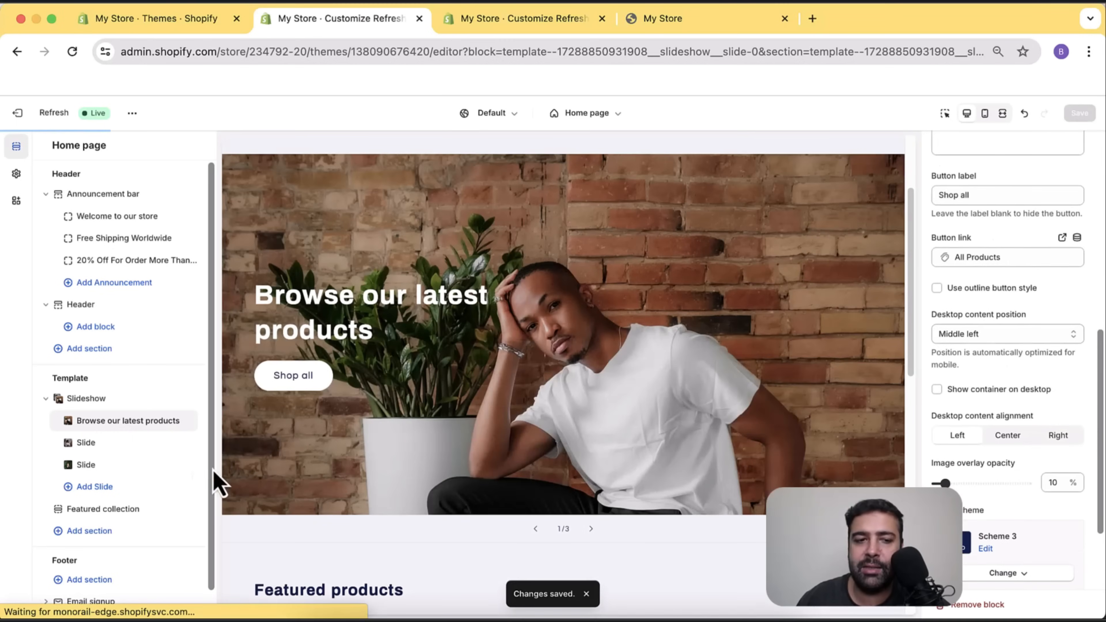
Link the second slide's Best Seller button to All collections and save.
left_click(109, 445)
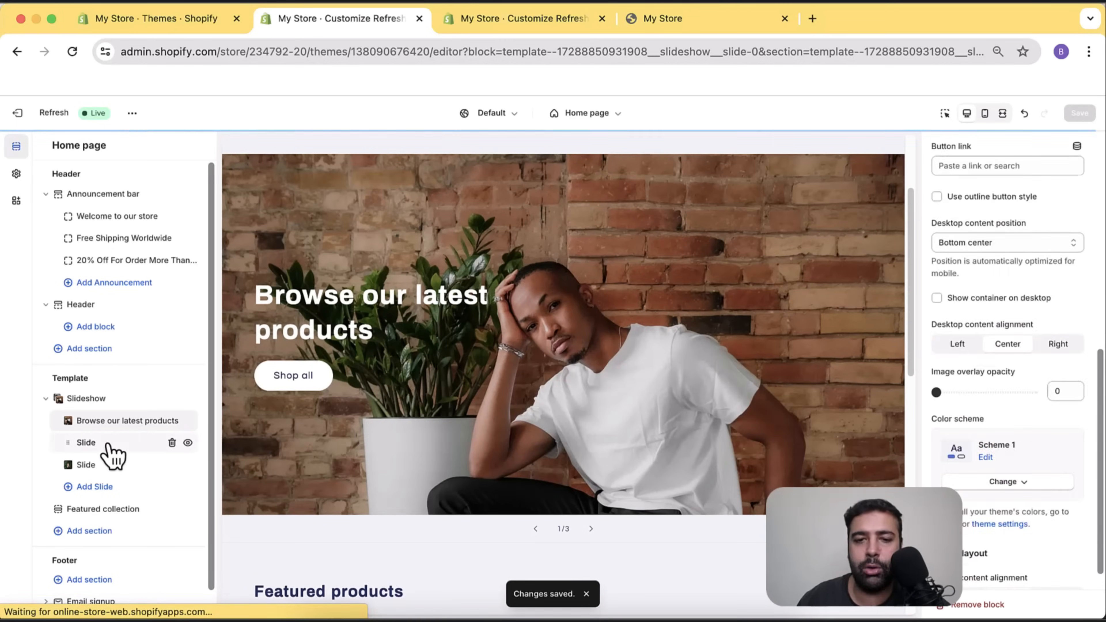
scroll(877, 314, "up", 2)
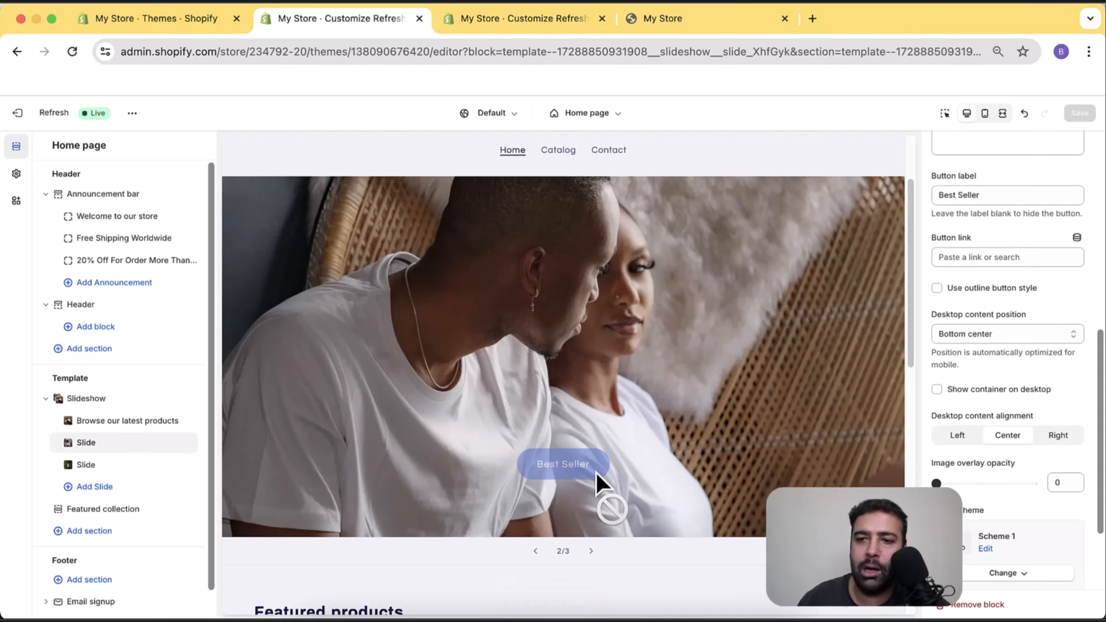
scroll(1078, 456, "up", 3)
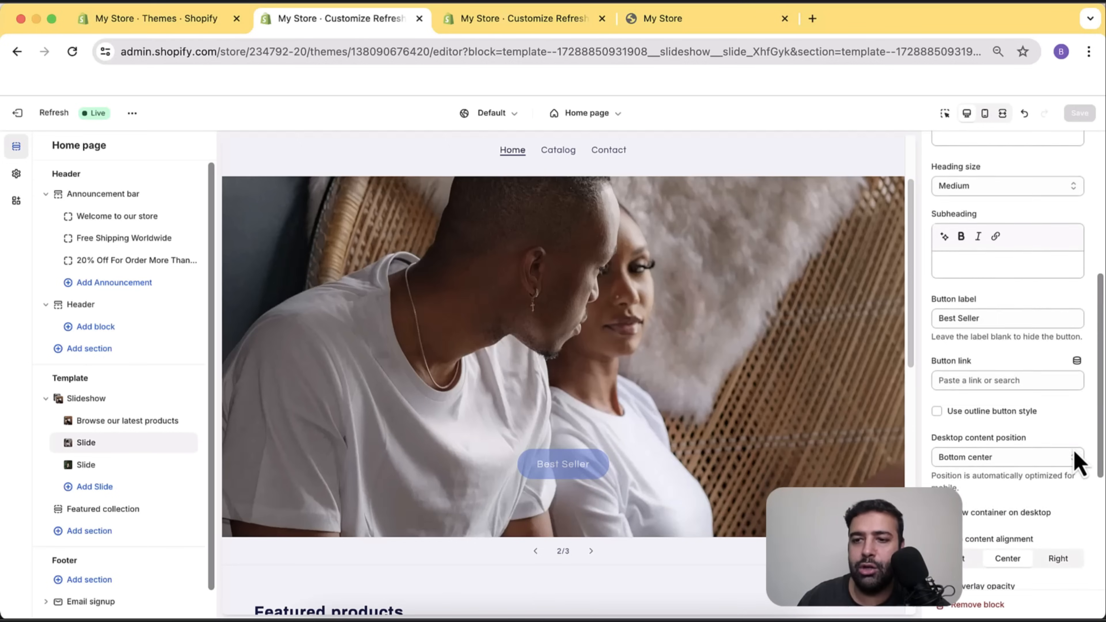
left_click(1002, 388)
left_click(1012, 251)
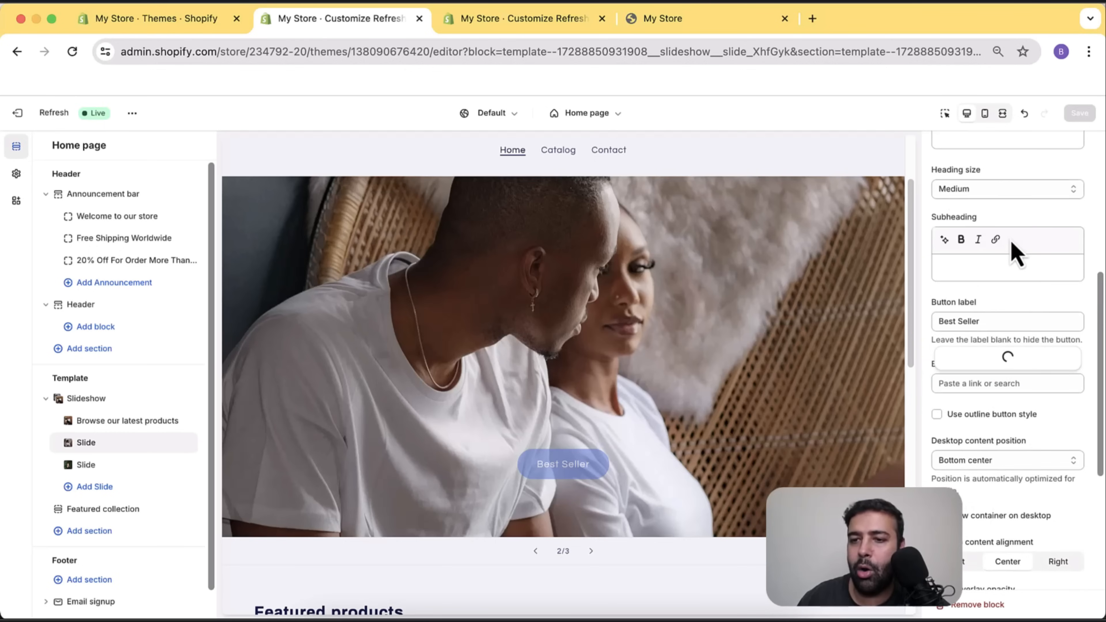
left_click(999, 289)
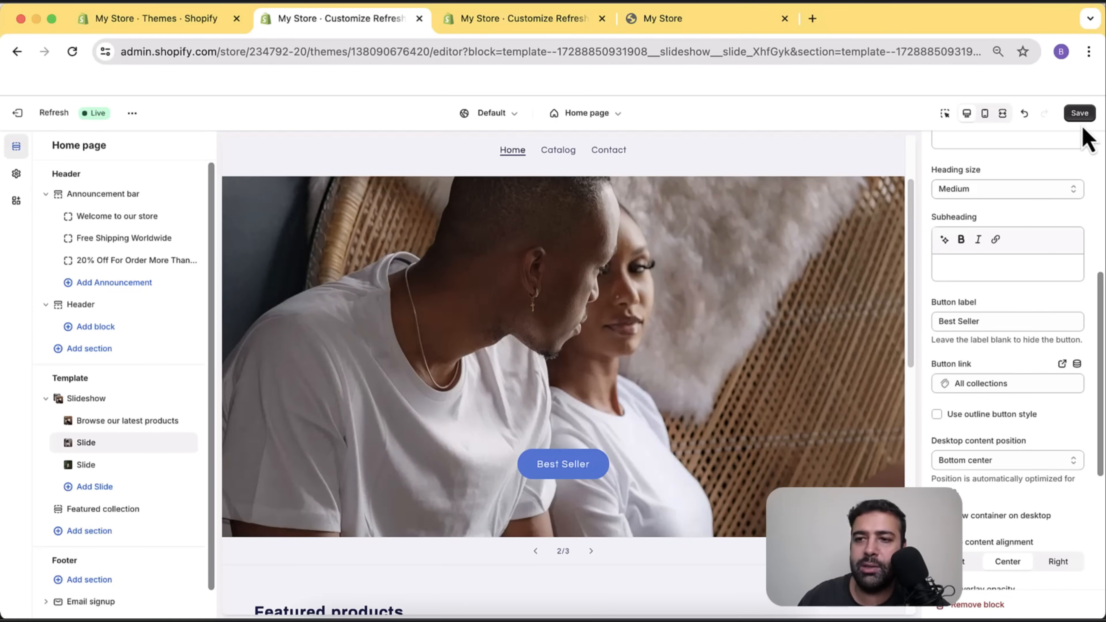
left_click(1080, 114)
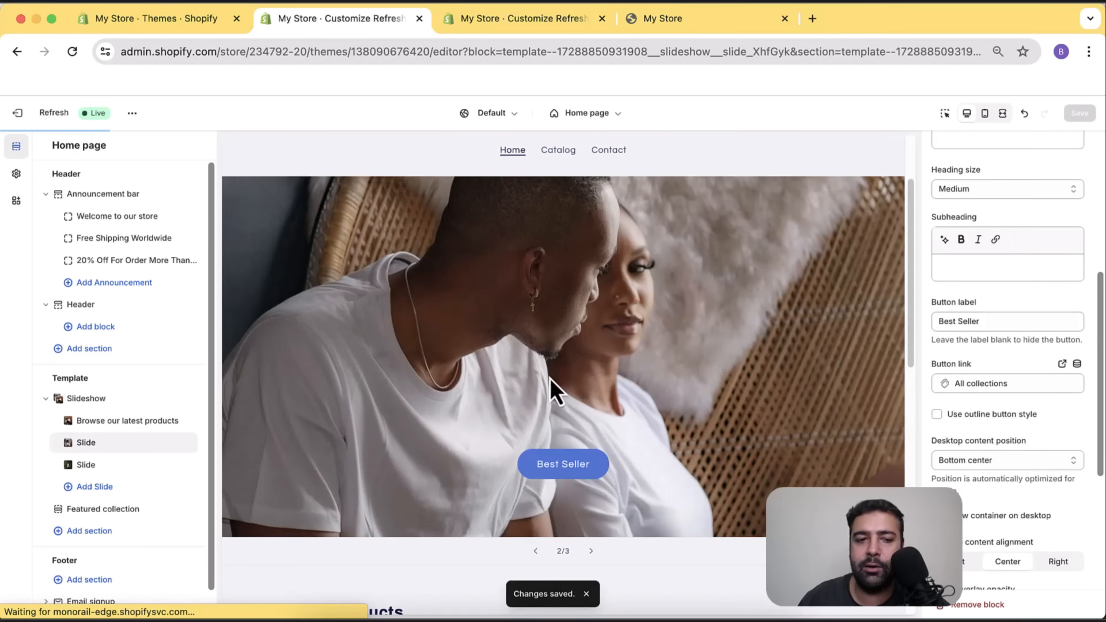
Link the third slide's Shop Now button to All collections and save.
left_click(110, 464)
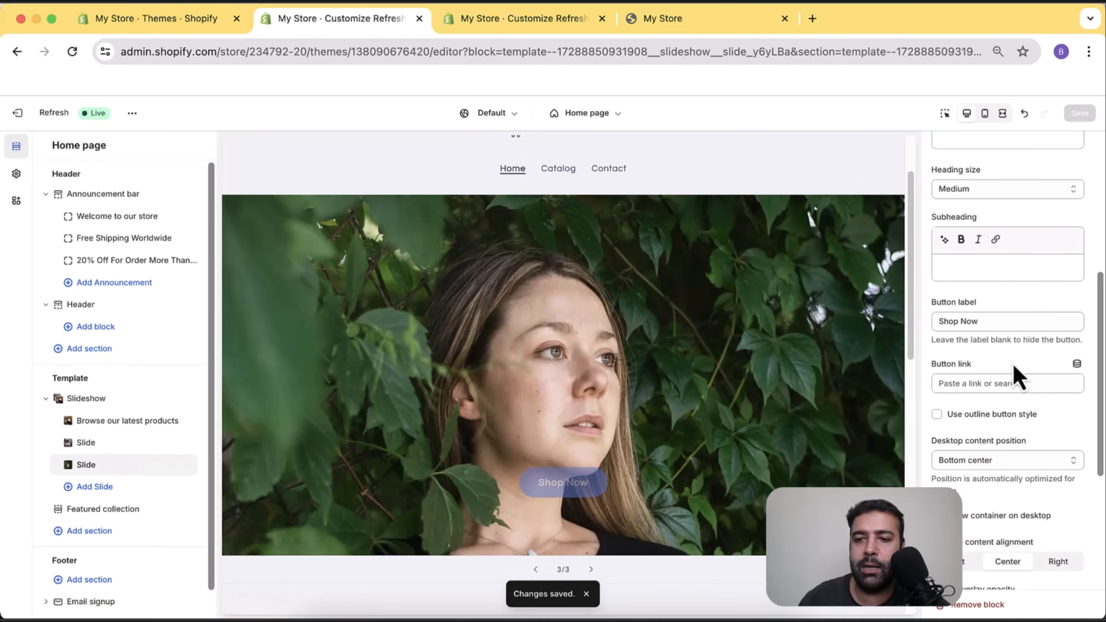
left_click(1004, 385)
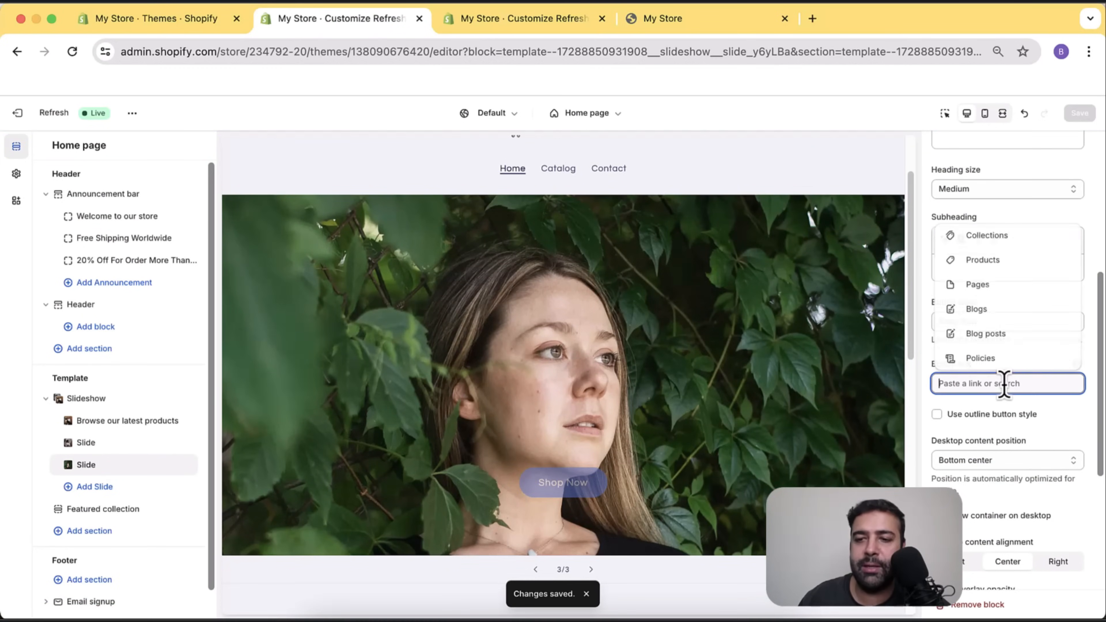
left_click(1016, 244)
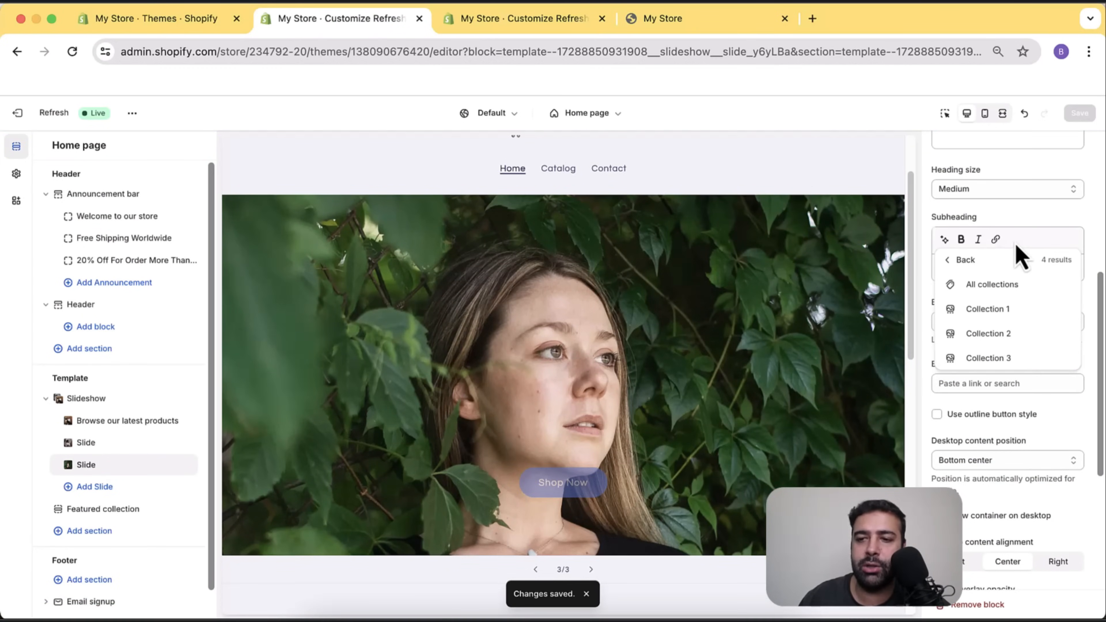
left_click(1023, 285)
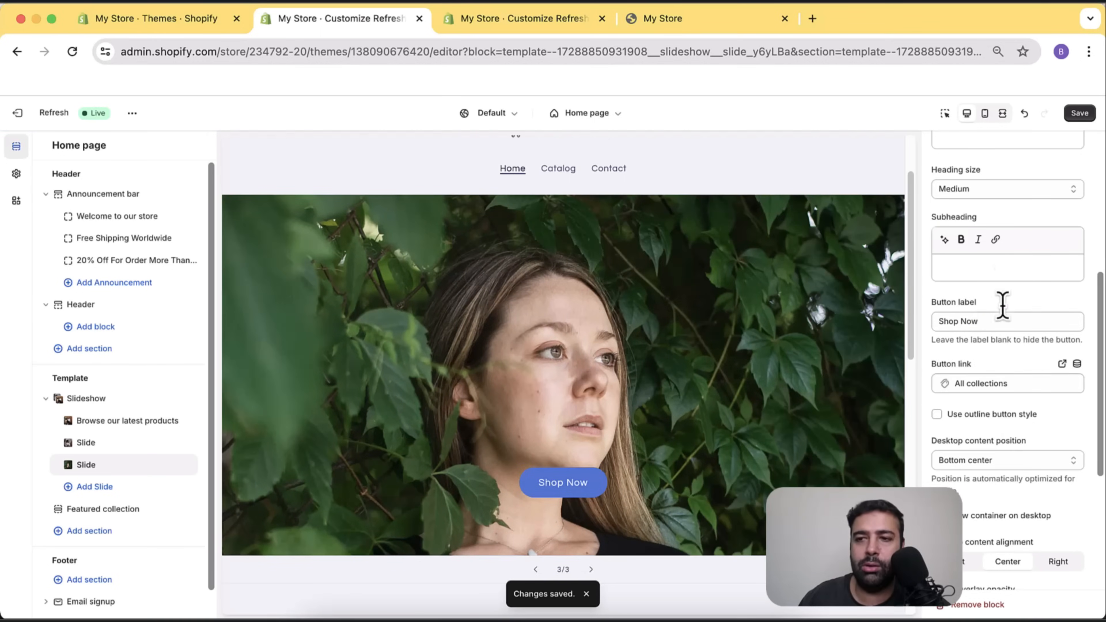
left_click(1080, 113)
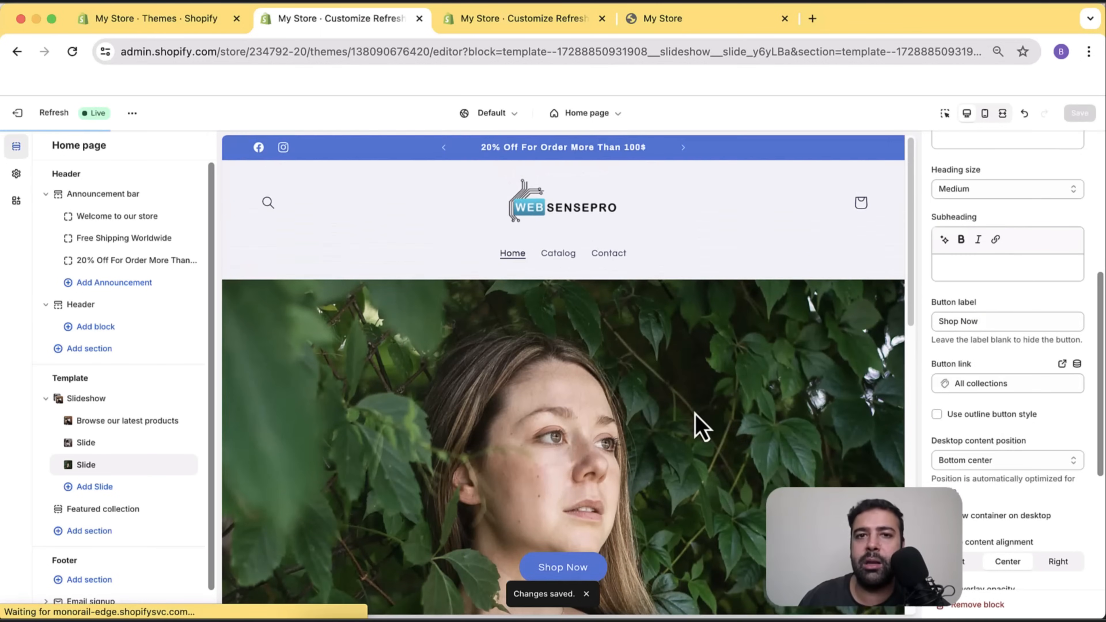
Reload the live storefront and scroll the home page to check the saved slide changes.
left_click(689, 19)
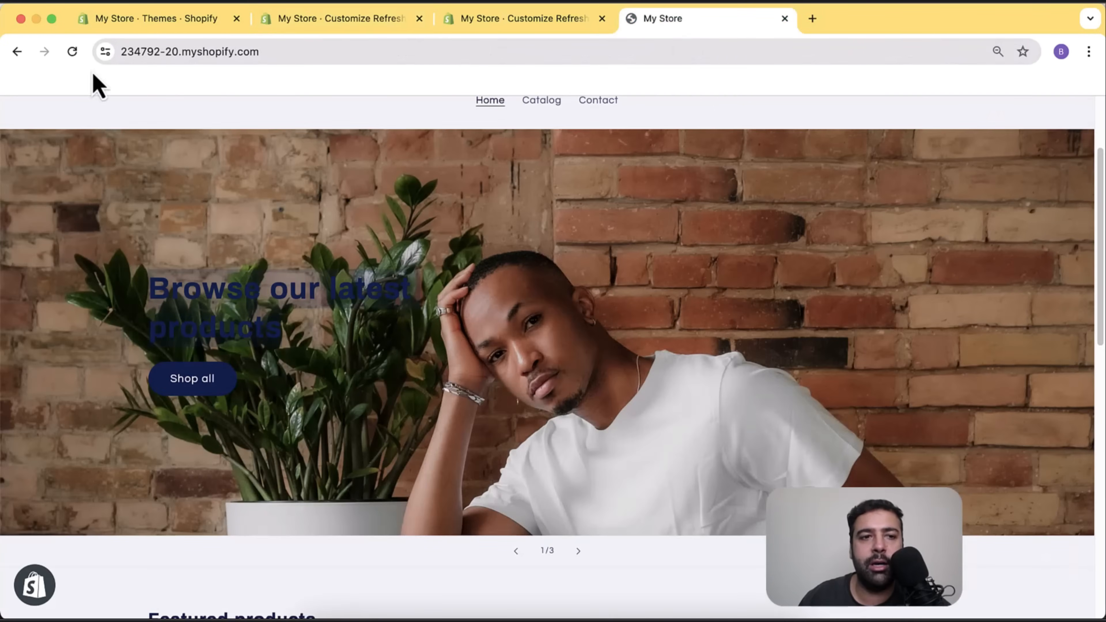
left_click(73, 52)
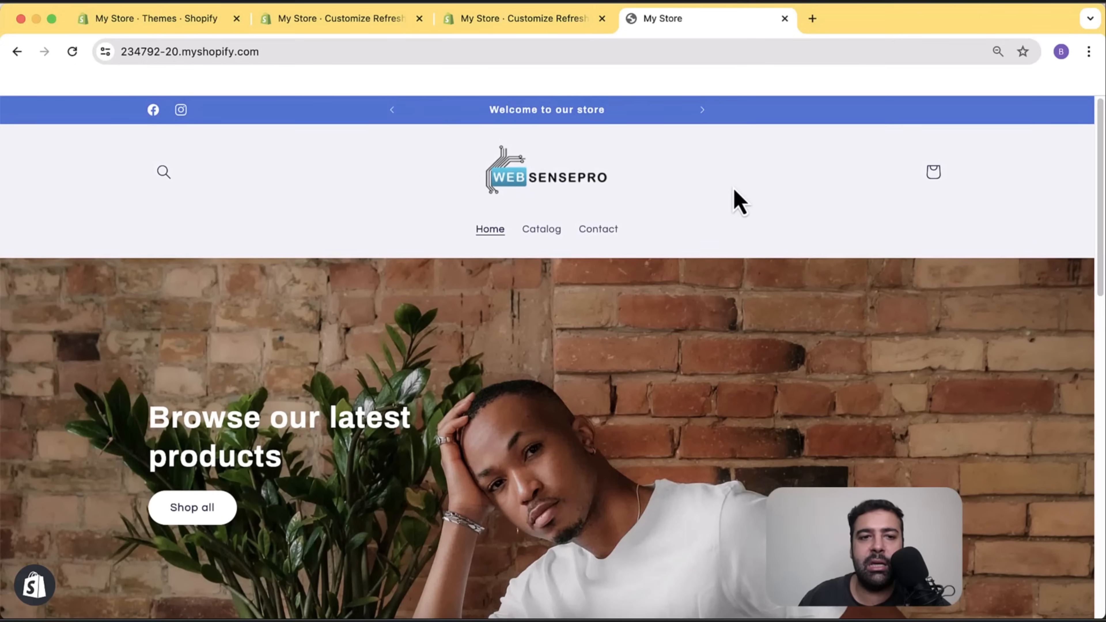
scroll(736, 198, "down", 3)
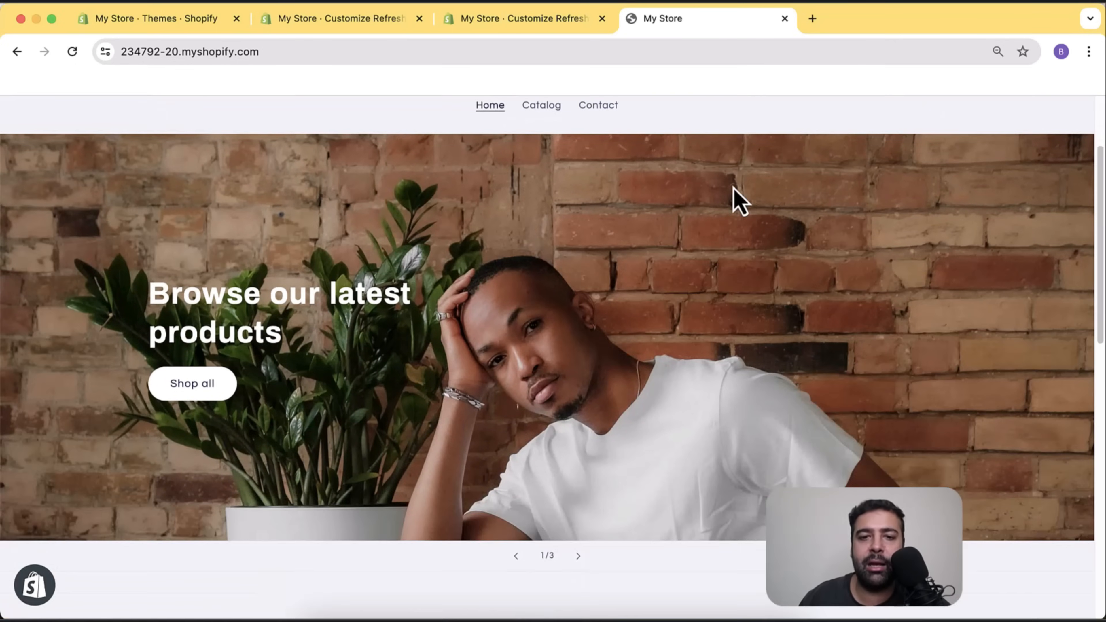
scroll(733, 186, "up", 3)
scroll(653, 253, "down", 3)
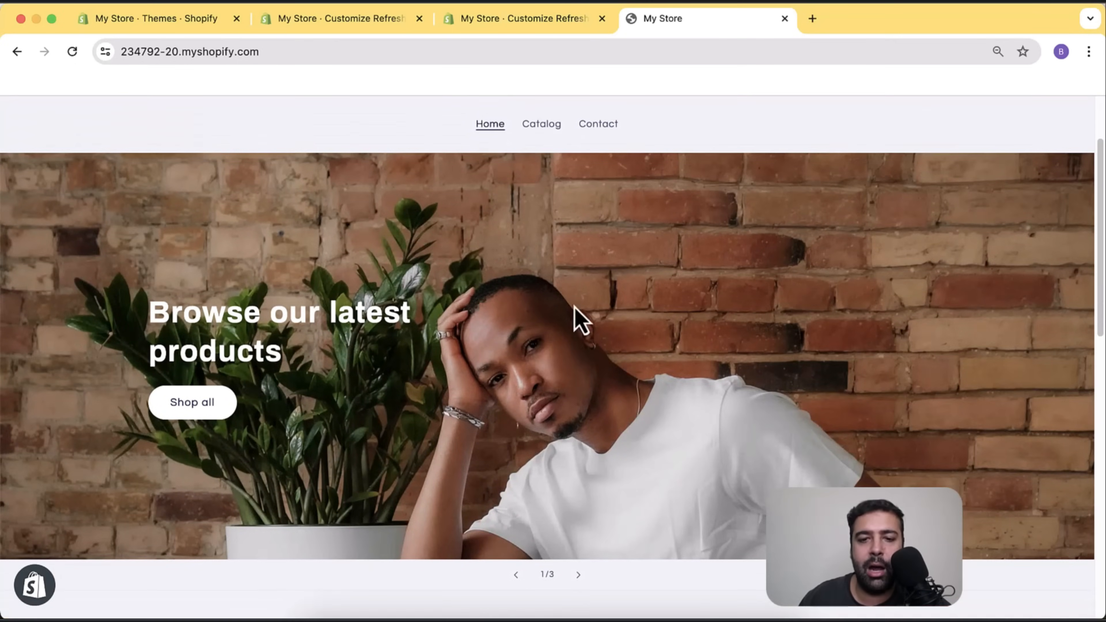
scroll(641, 298, "down", 10)
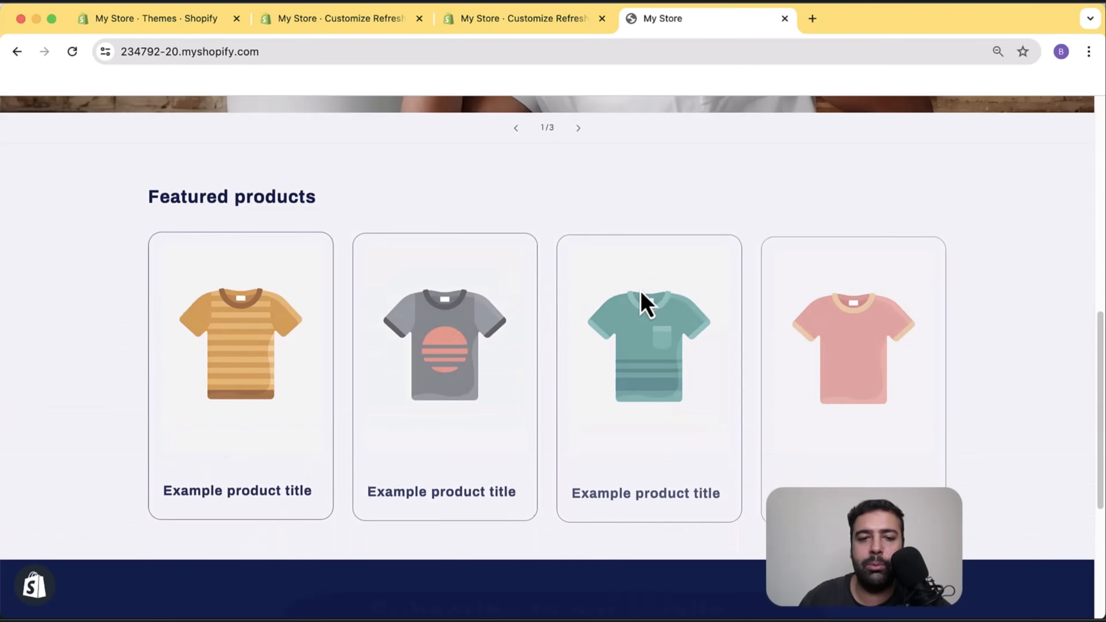
scroll(611, 340, "up", 10)
scroll(615, 305, "down", 3)
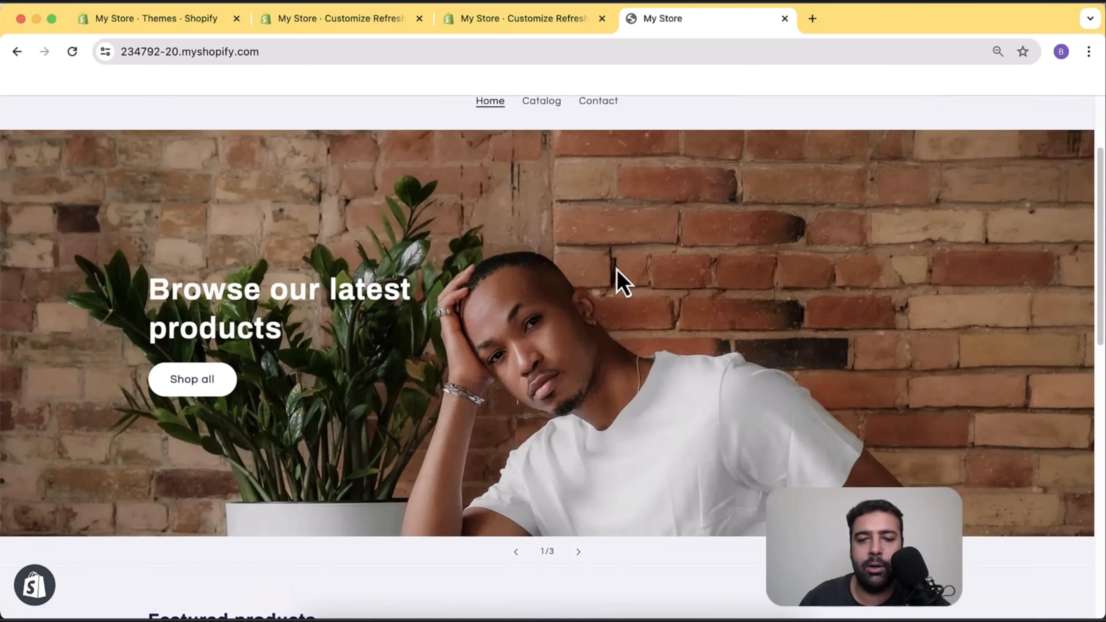
scroll(617, 268, "up", 2)
scroll(617, 275, "down", 3)
scroll(608, 341, "up", 3)
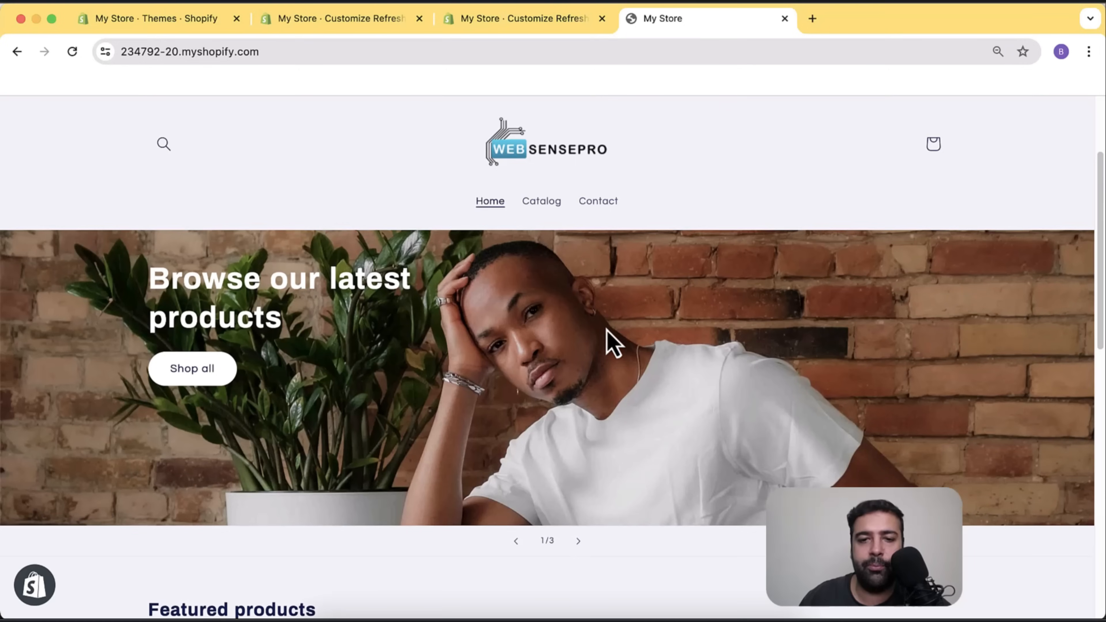
Advance the slideshow to the third slide's Shop Now button and review the four Featured products.
left_click(579, 542)
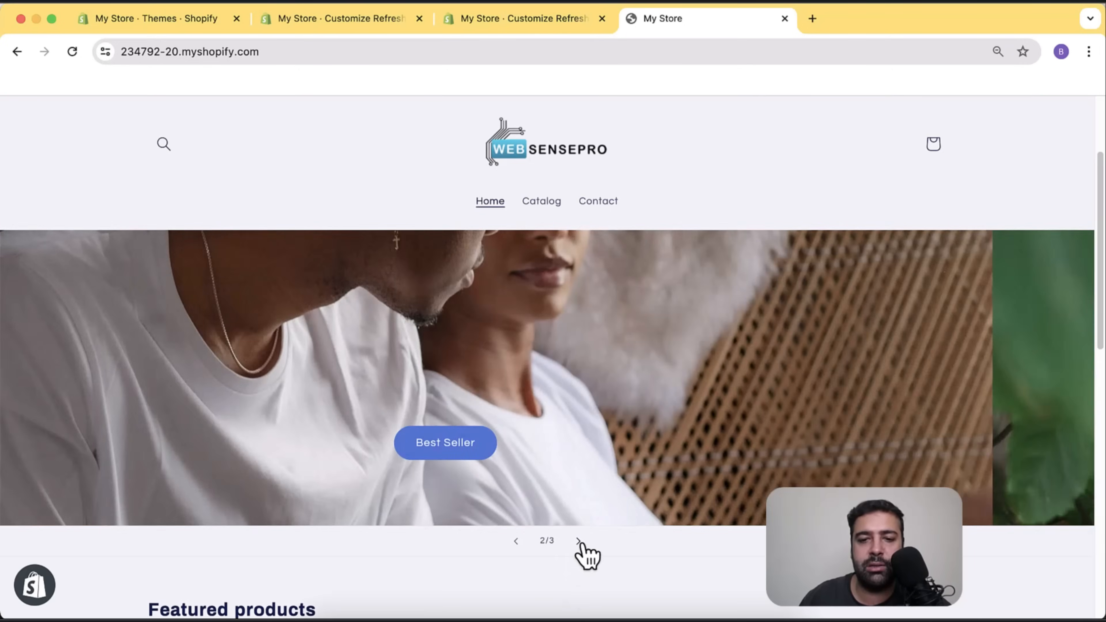
left_click(580, 542)
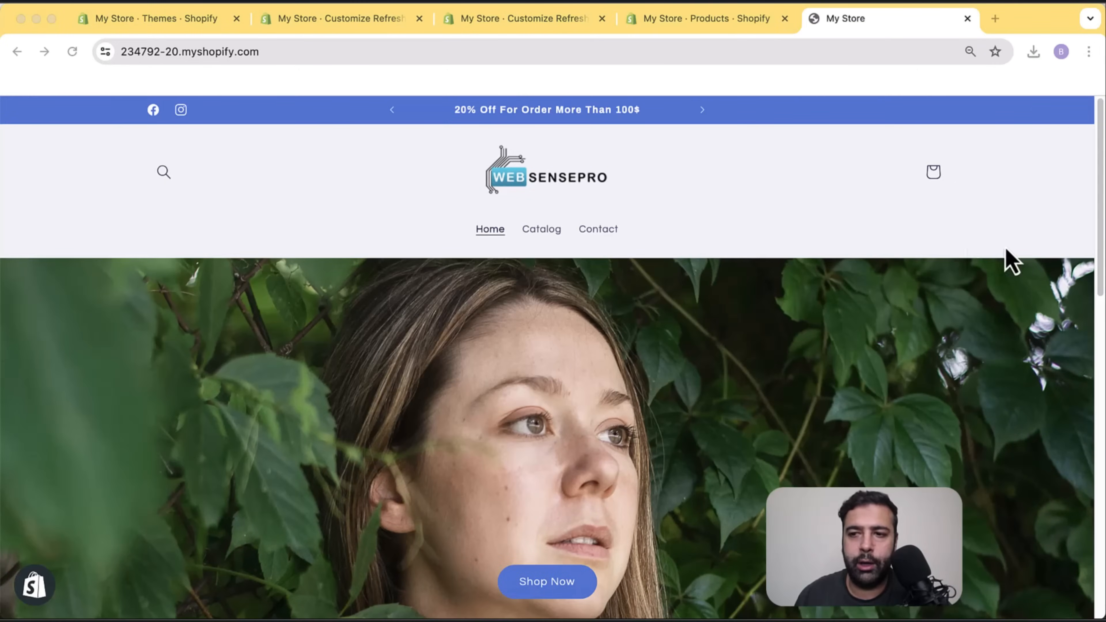
left_click(1101, 207)
left_click_drag(1097, 246, 1096, 436)
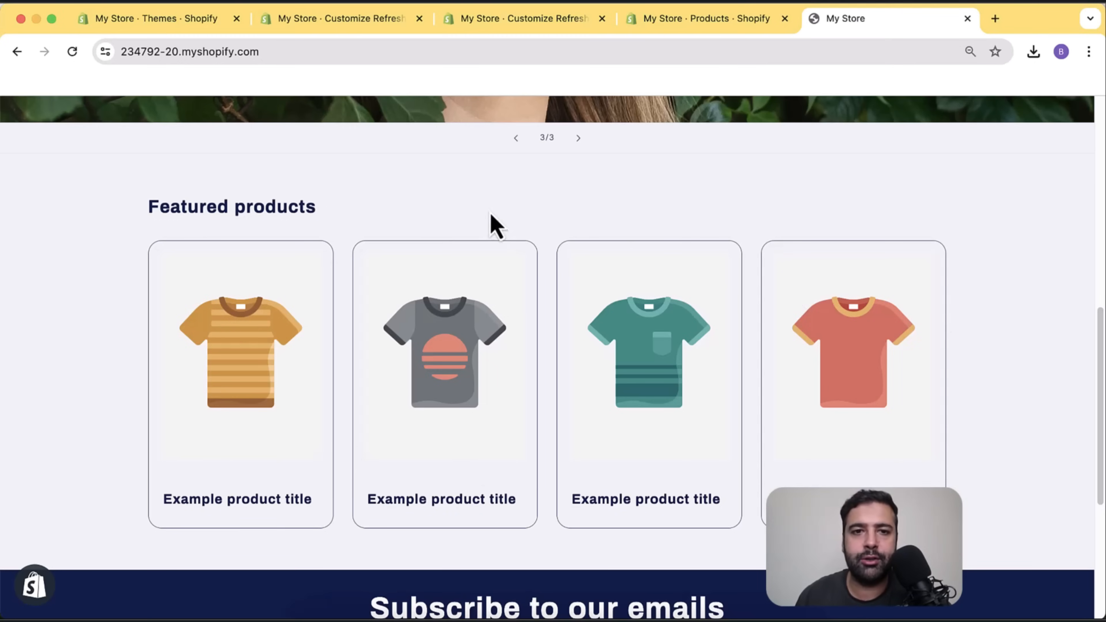
left_click(418, 19)
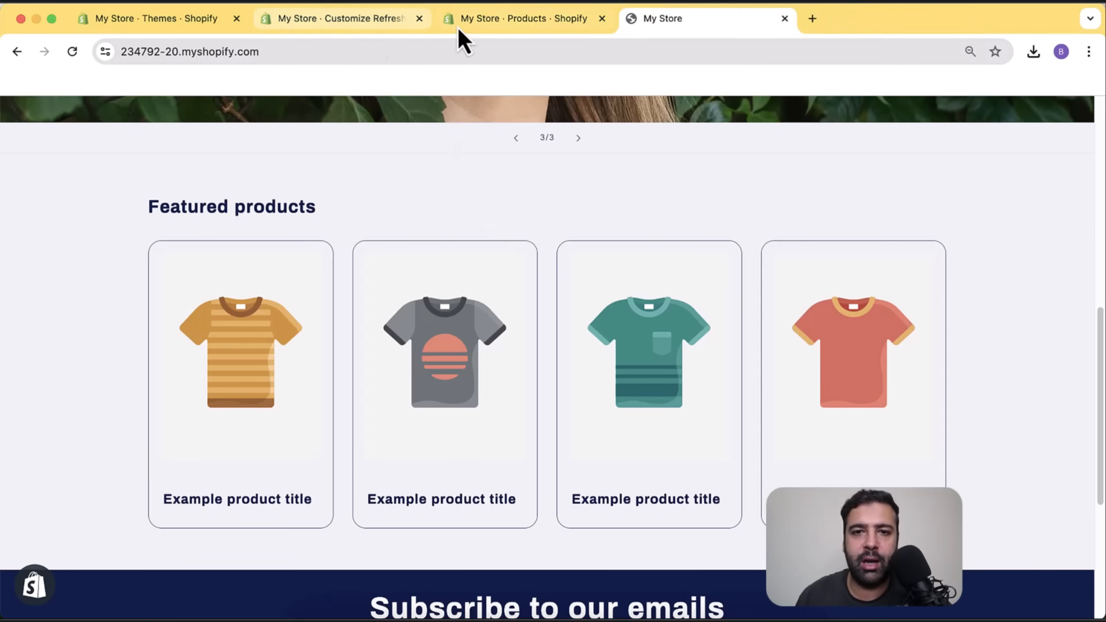
Close the duplicate Customize and Products tabs and go to the empty admin Products page.
left_click(383, 21)
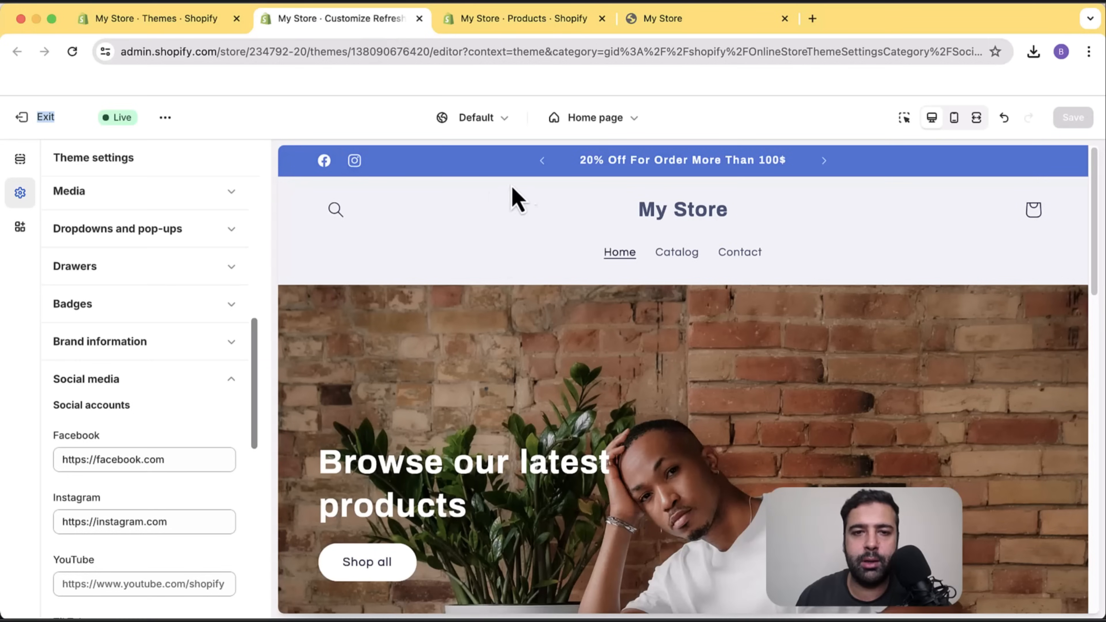
left_click(601, 19)
left_click(164, 20)
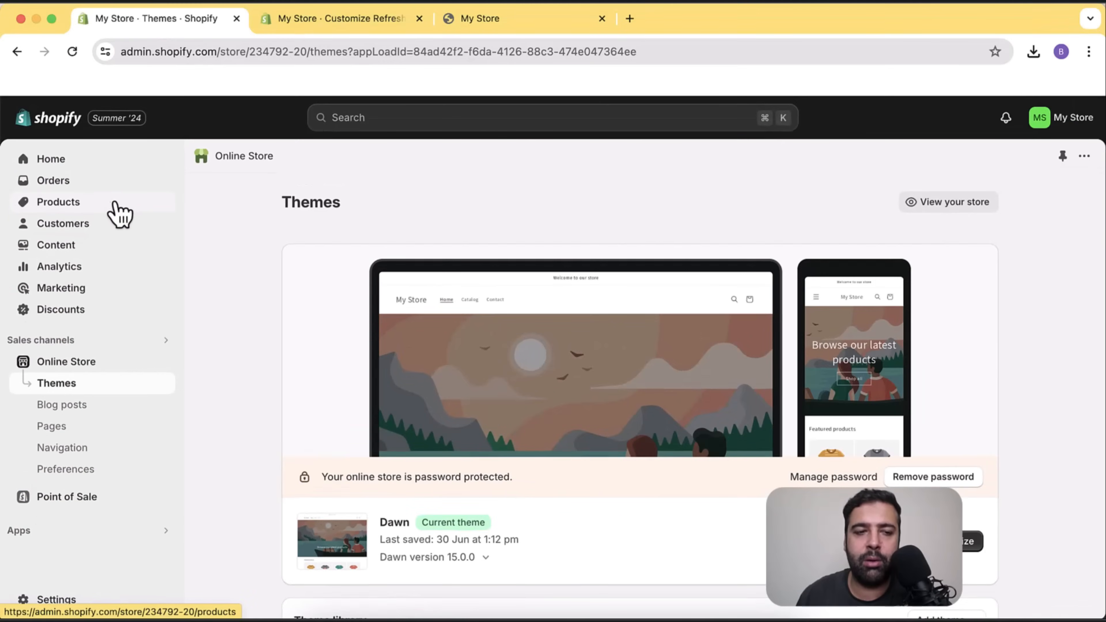
left_click(125, 169)
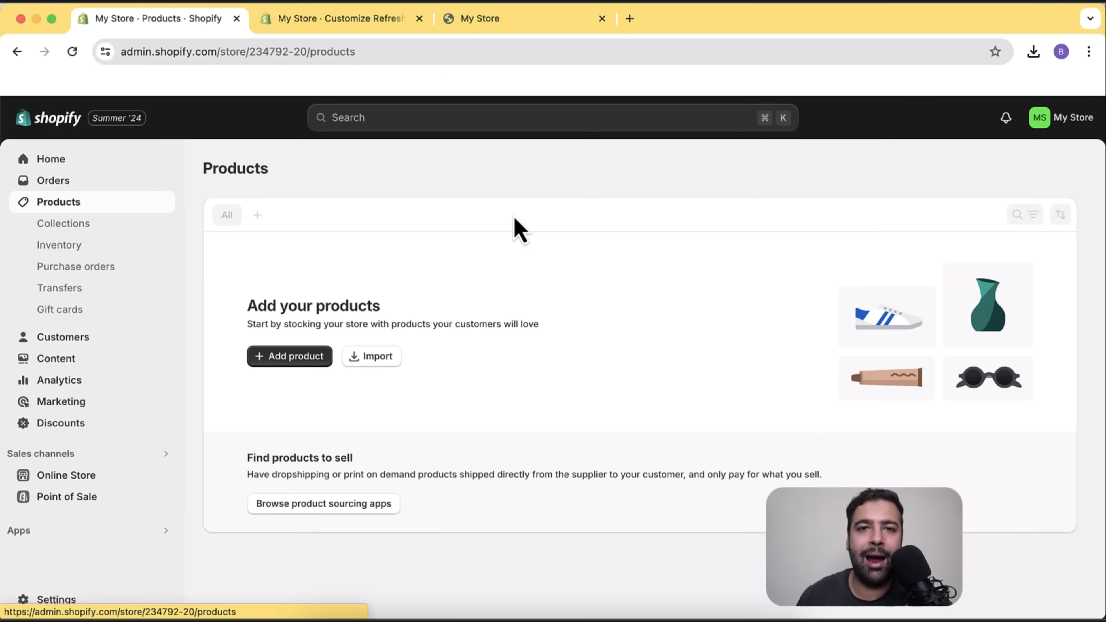
Start a new product titled 'Round Neck Tshirt'.
left_click(306, 361)
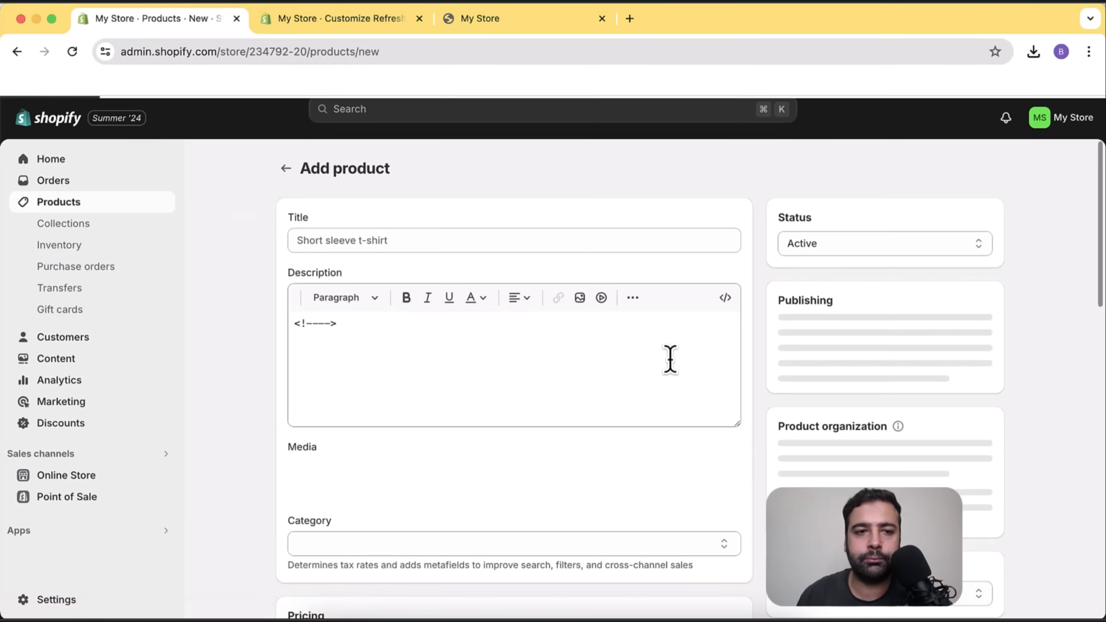
left_click(531, 244)
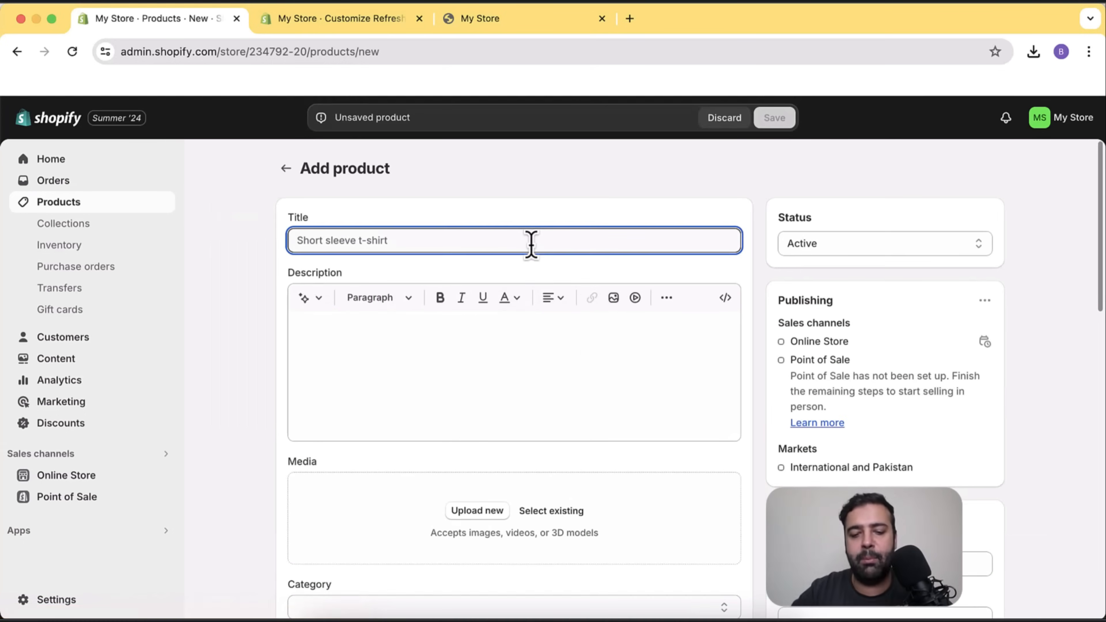
type("Round Neck Tshirt")
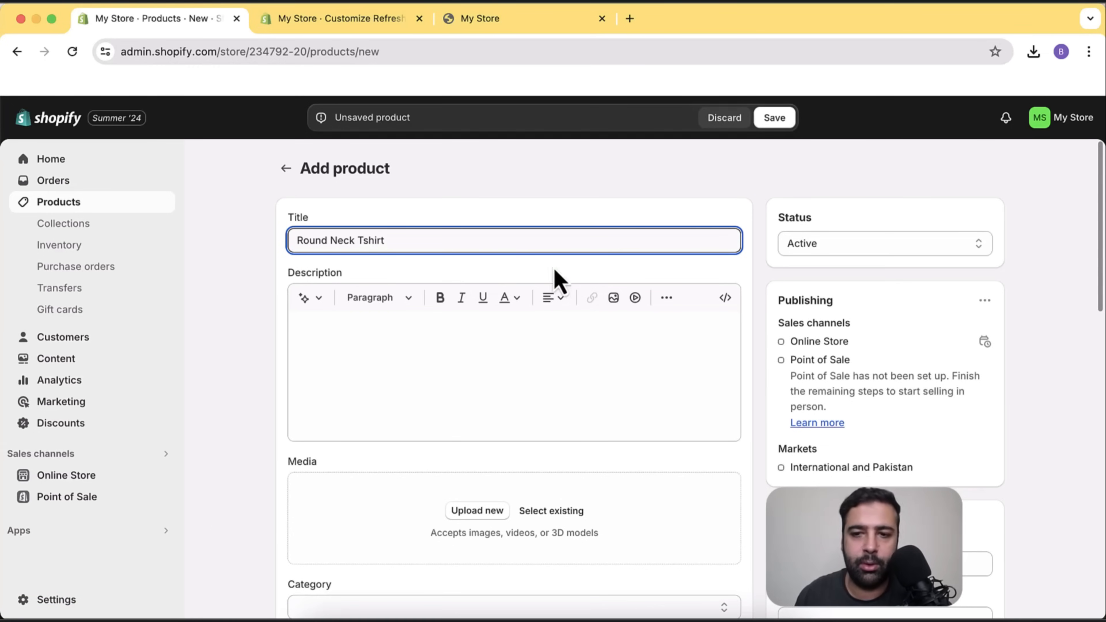
scroll(741, 291, "down", 1)
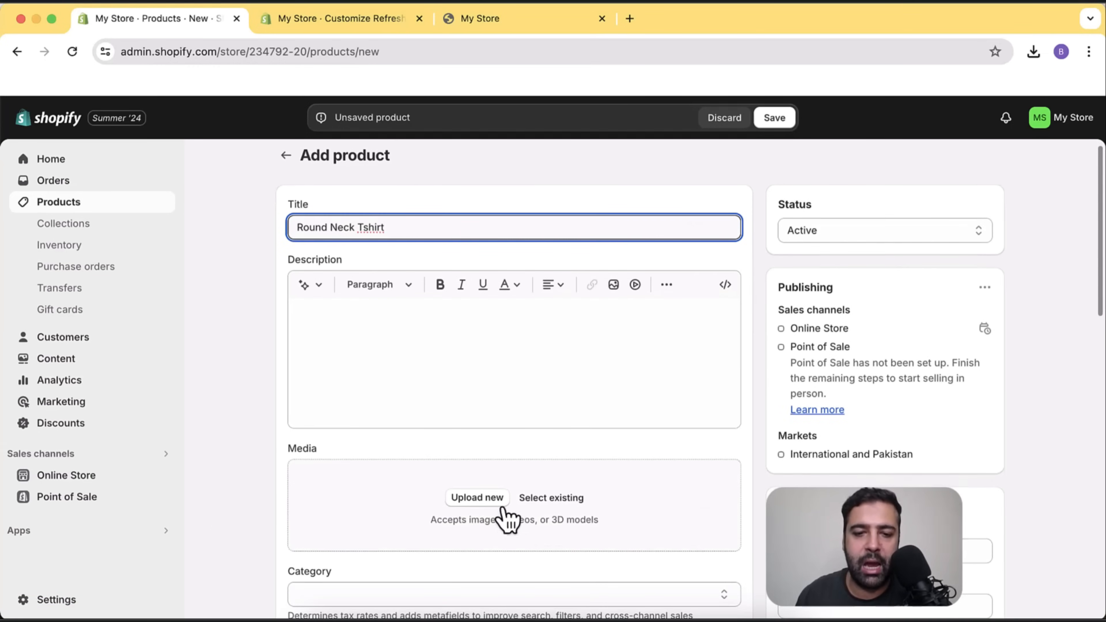
Upload black.webp and purple.webp as product images and review the T-Shirts category.
left_click(491, 499)
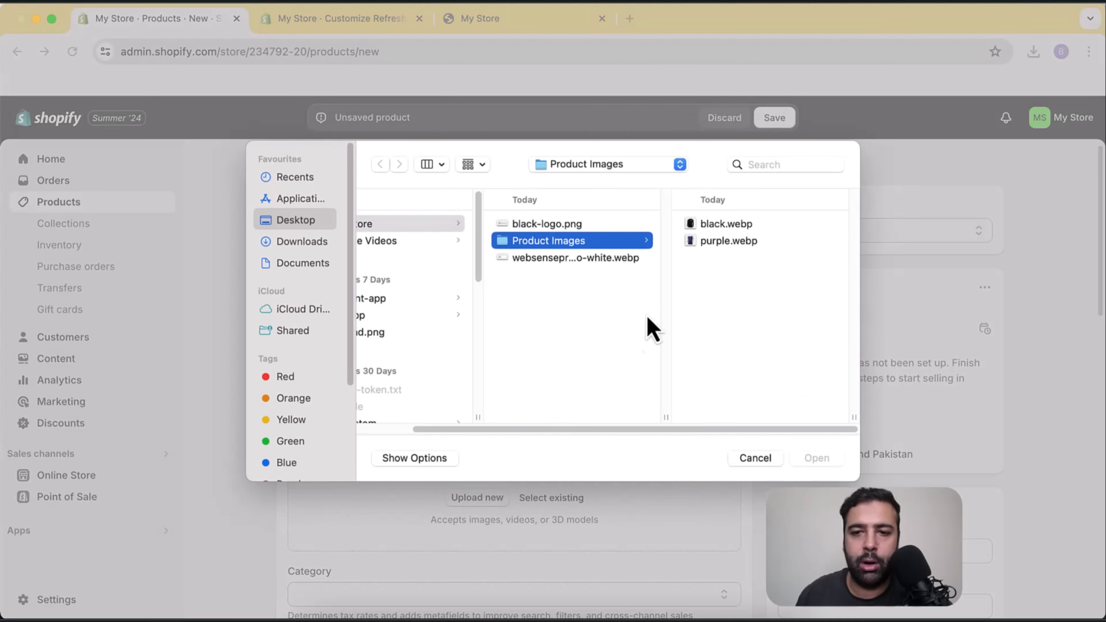
left_click(702, 226)
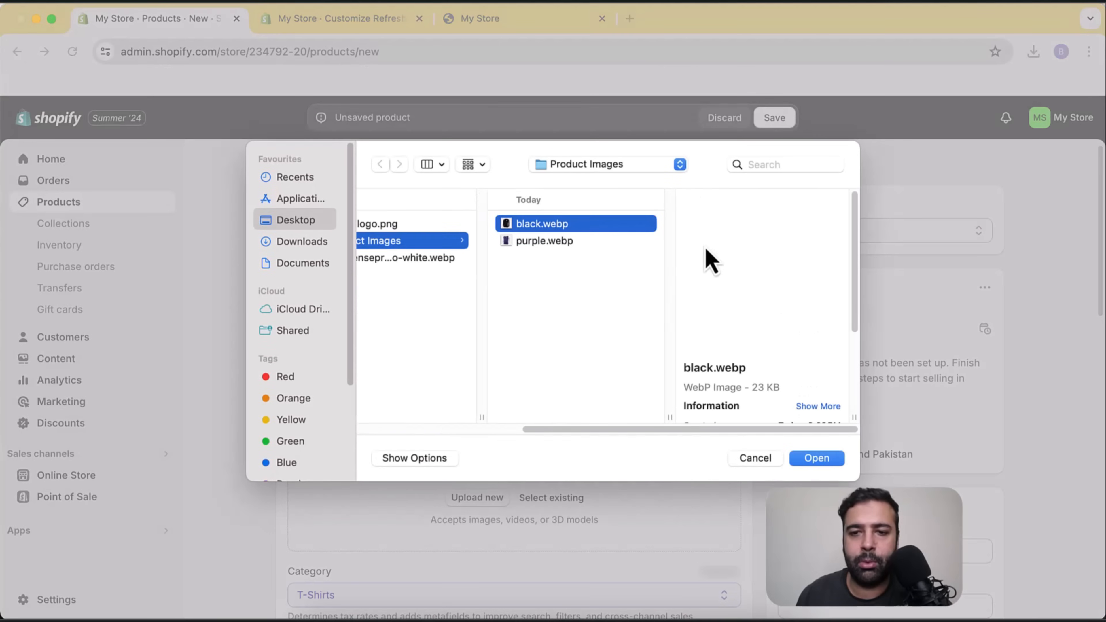
left_click(638, 244, "shift")
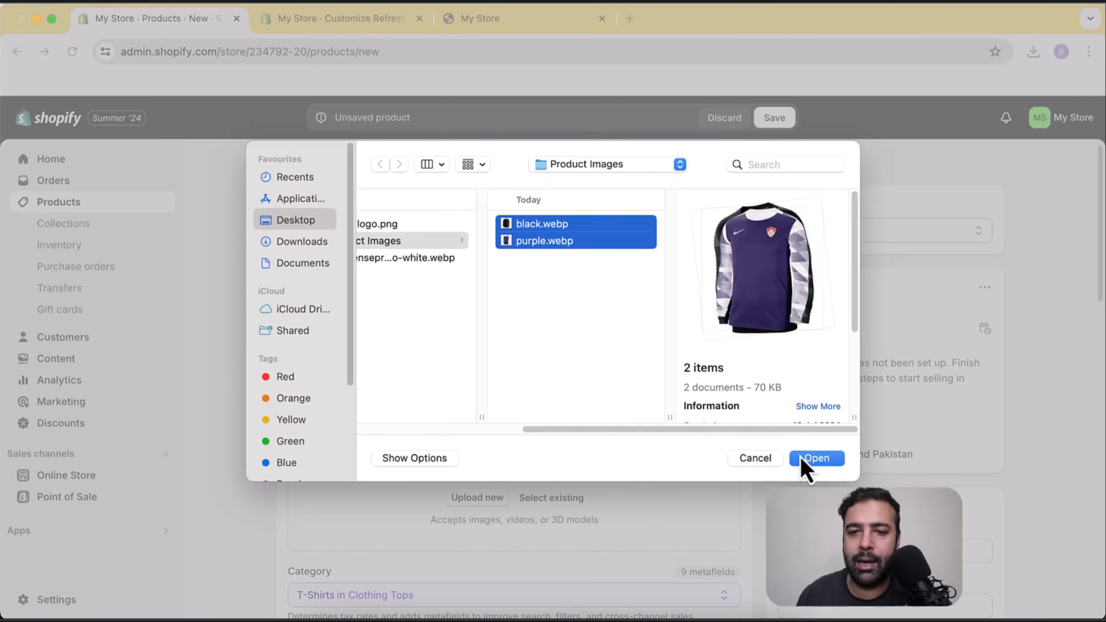
left_click(816, 458)
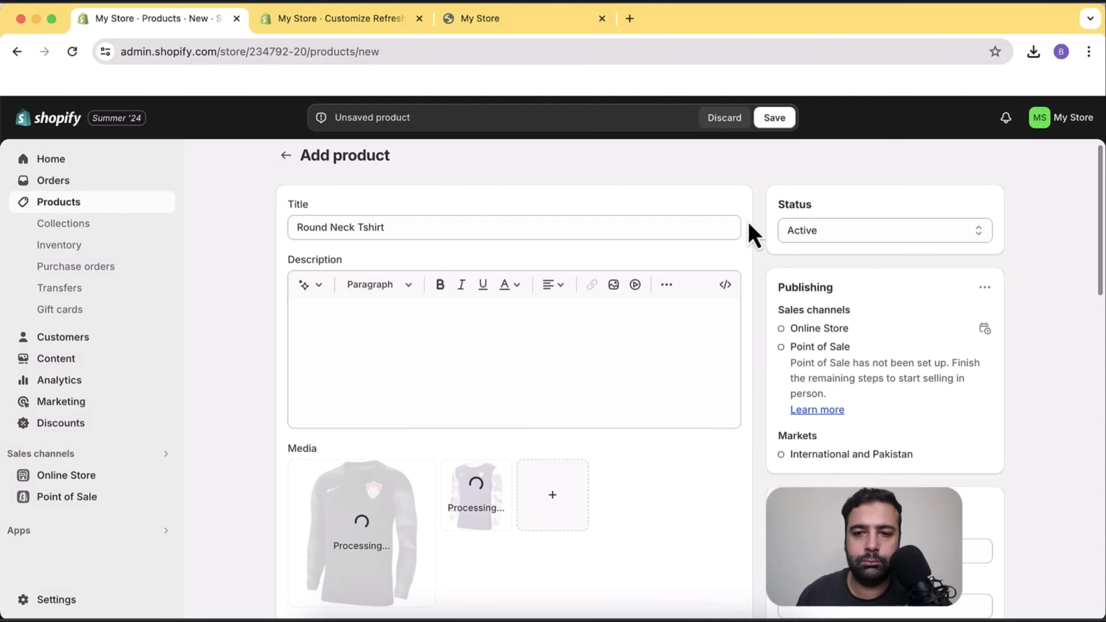
scroll(753, 238, "down", 5)
scroll(749, 244, "down", 1)
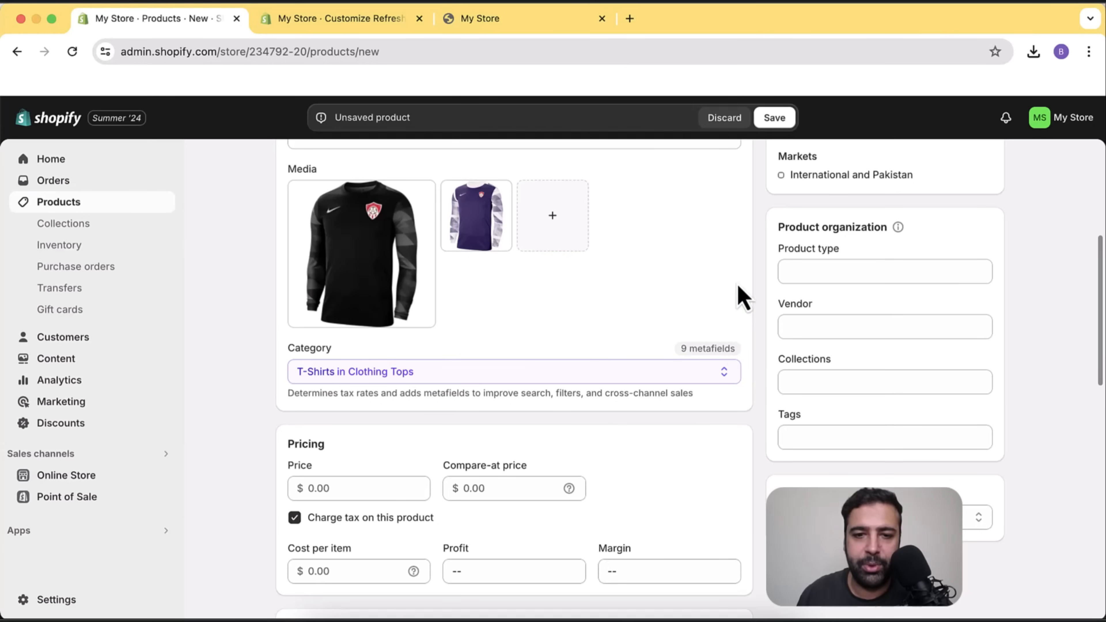
scroll(437, 318, "down", 1)
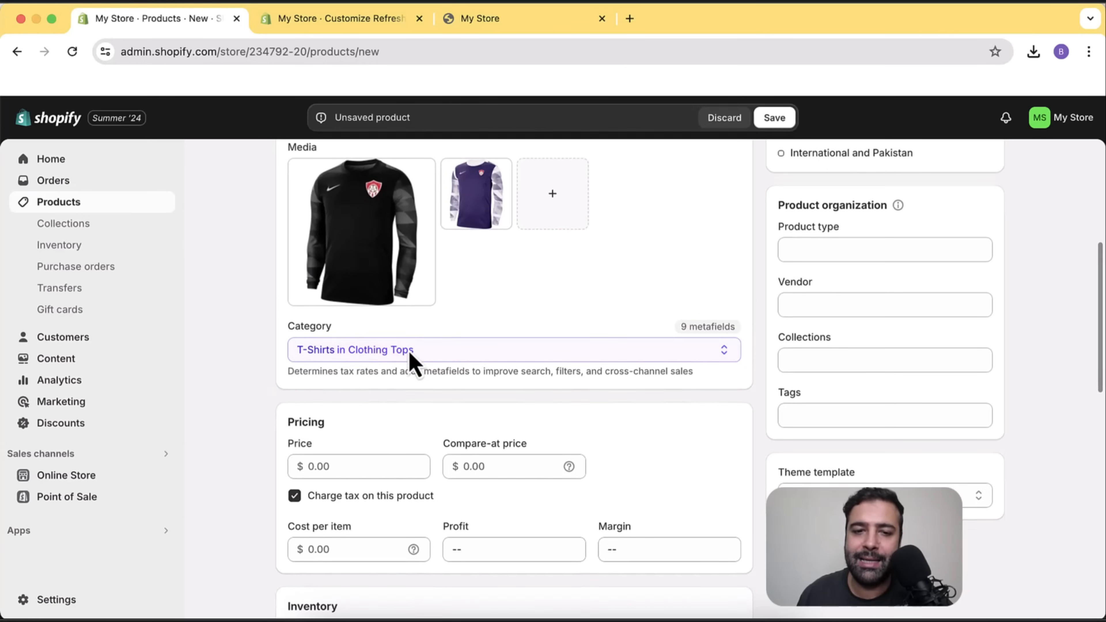
scroll(765, 314, "up", 1)
scroll(767, 325, "up", 5)
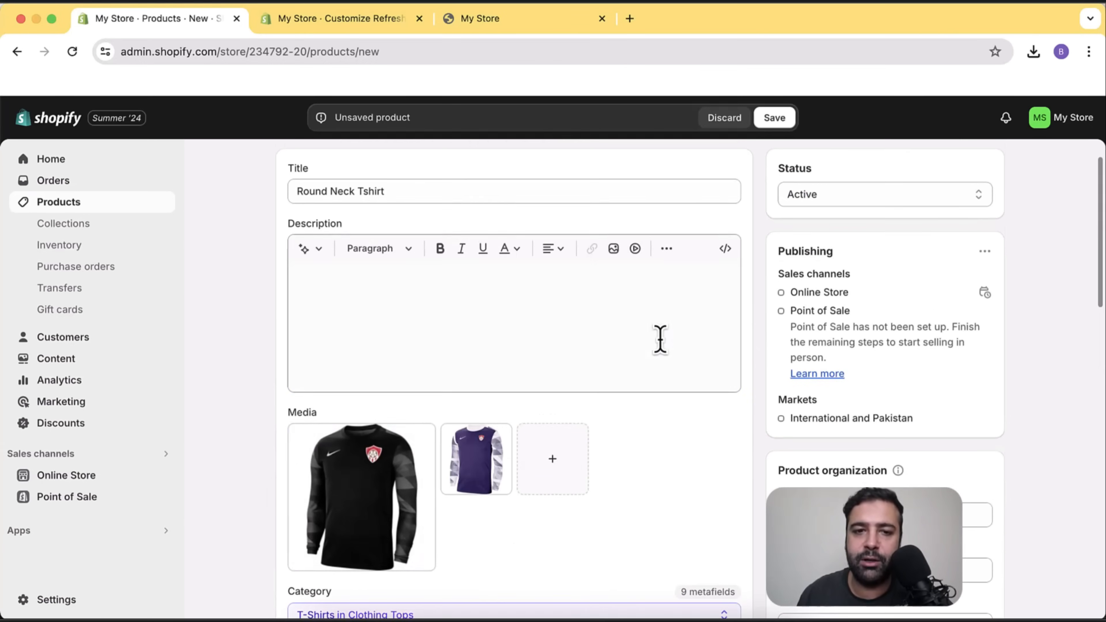
scroll(660, 331, "down", 3)
scroll(728, 309, "down", 5)
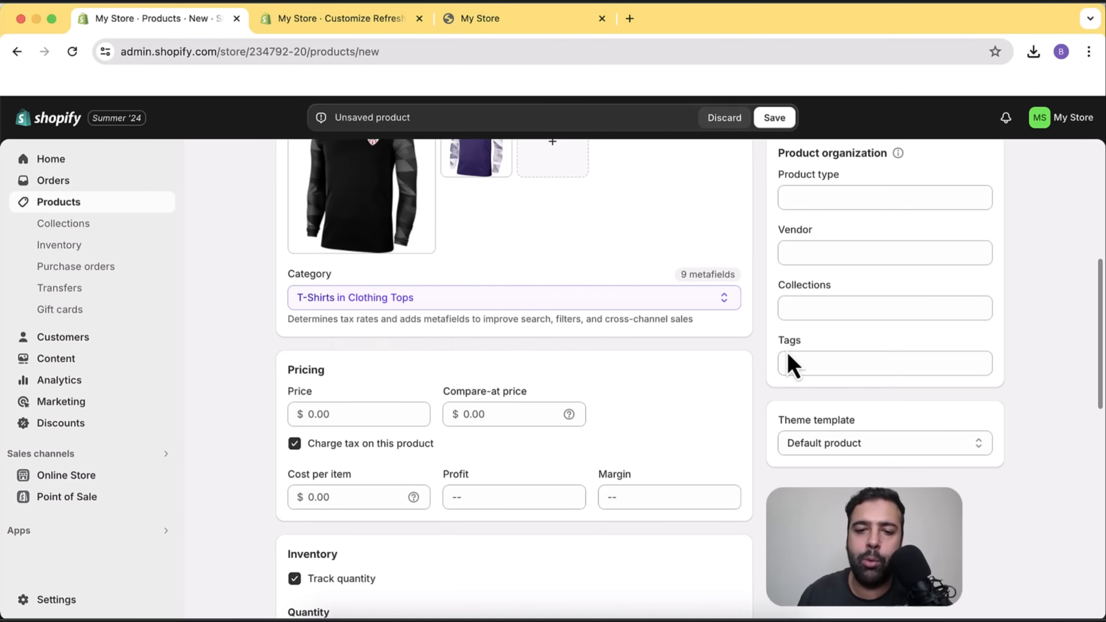
scroll(759, 247, "down", 1)
scroll(756, 242, "down", 4)
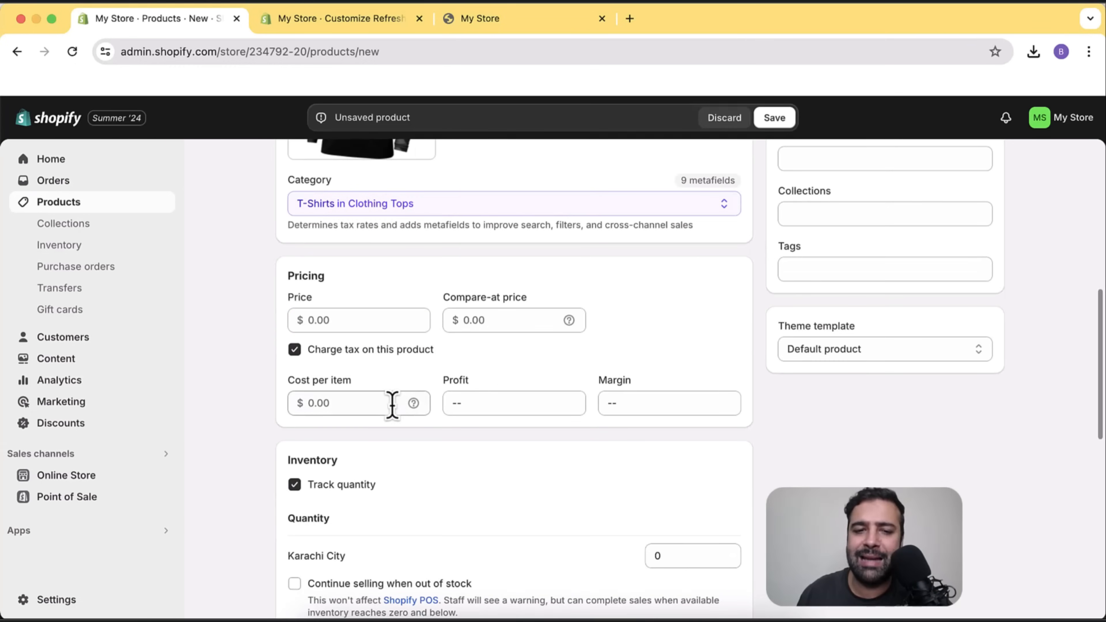
Enter price 30.00, compare-at 40.00 and cost per item 20.00, with tax charging off.
left_click(364, 320)
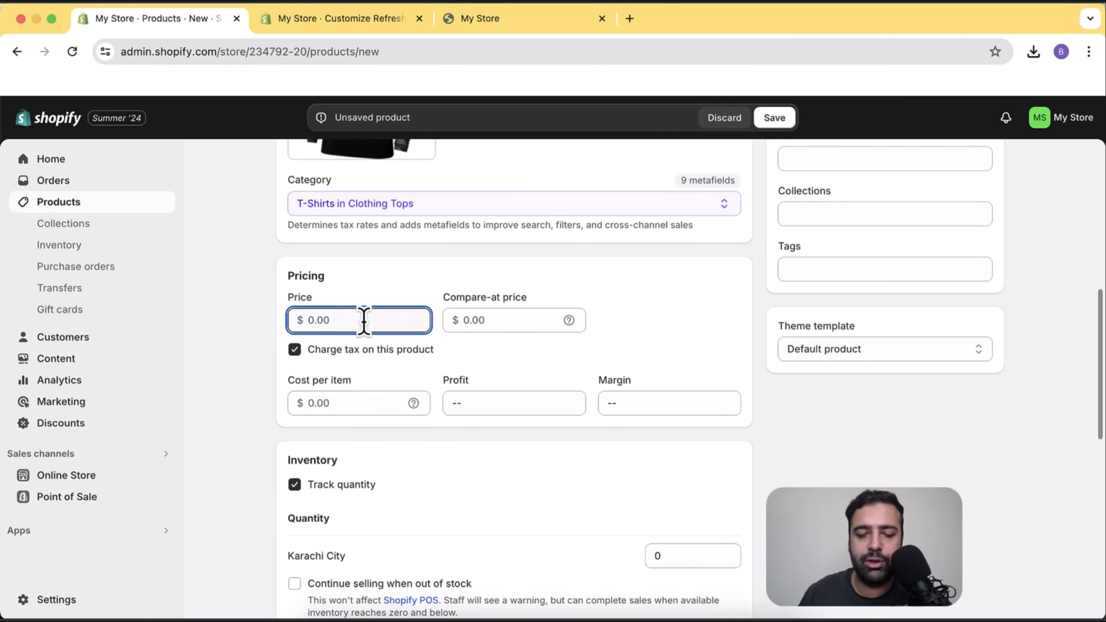
type("30")
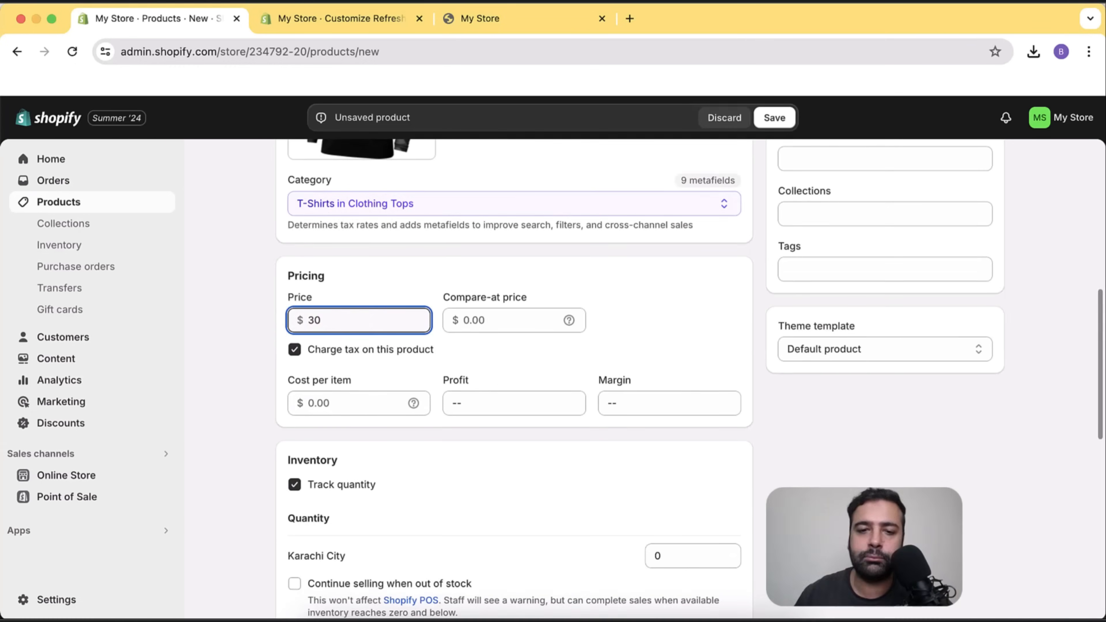
left_click(528, 327)
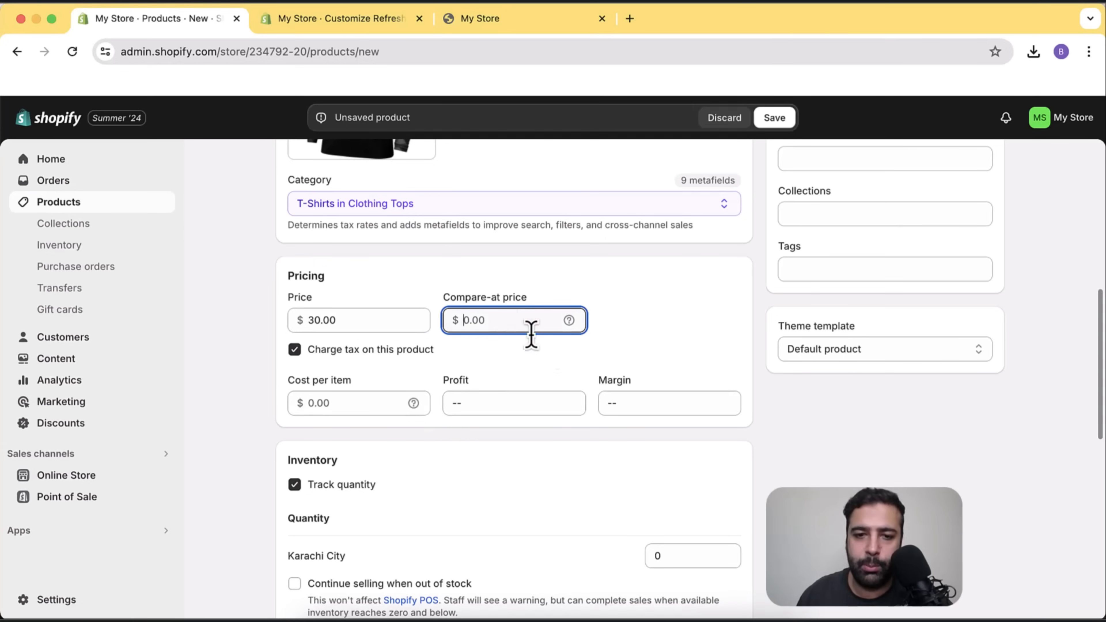
type("40")
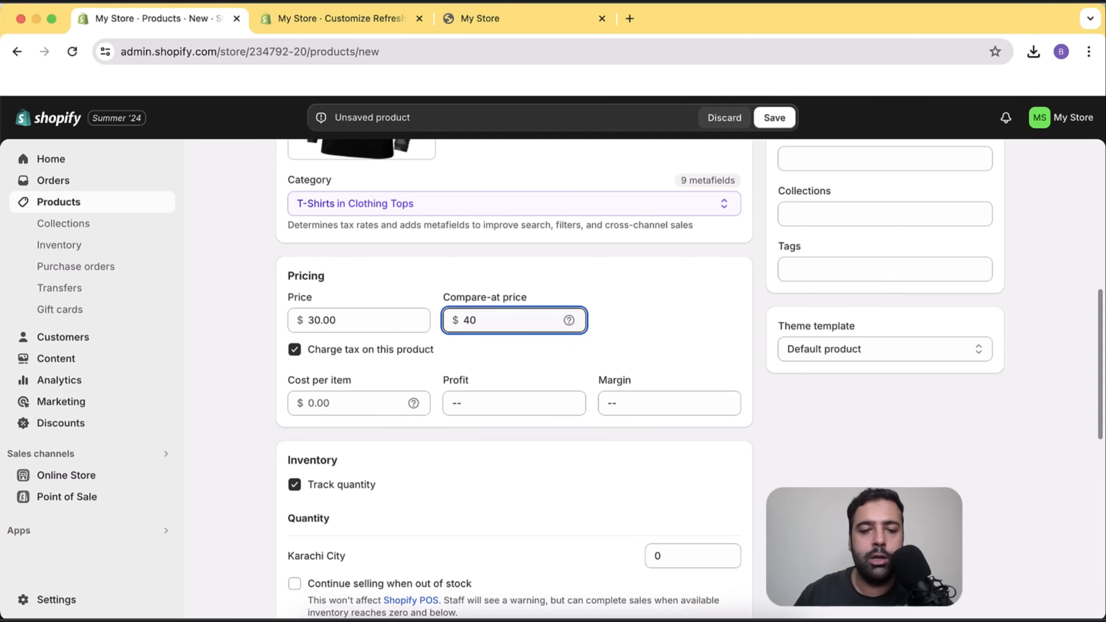
scroll(436, 348, "down", 1)
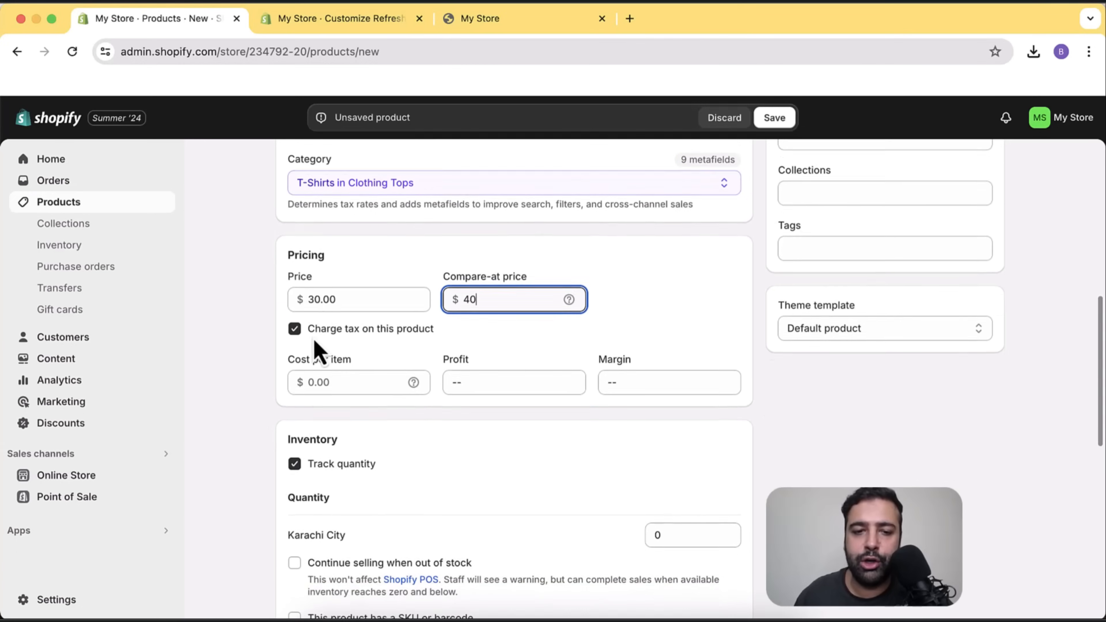
left_click(342, 381)
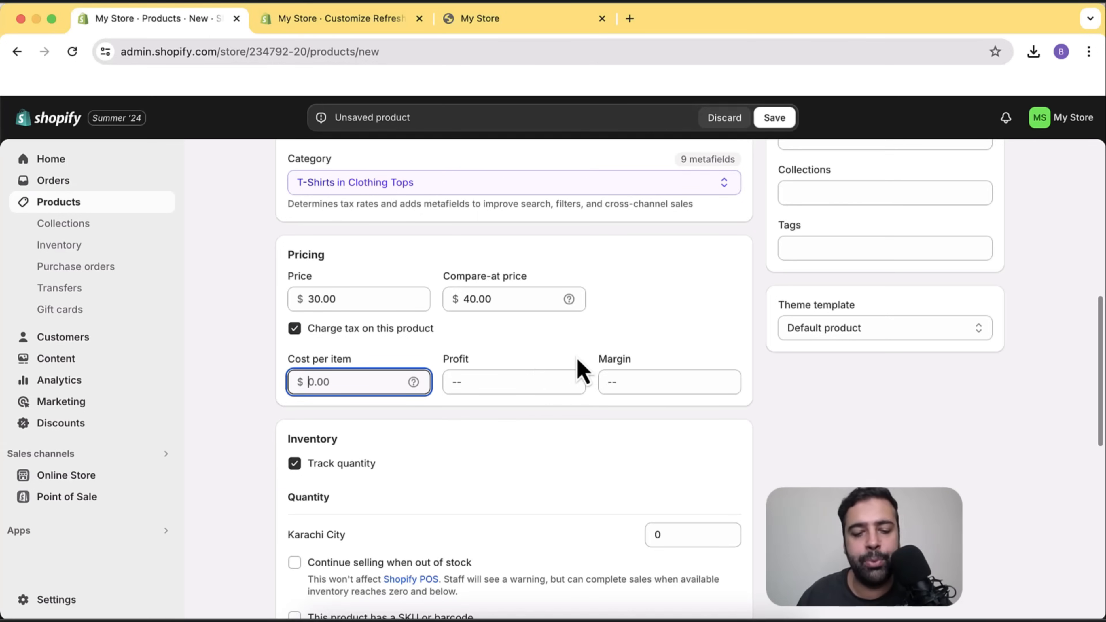
type("20")
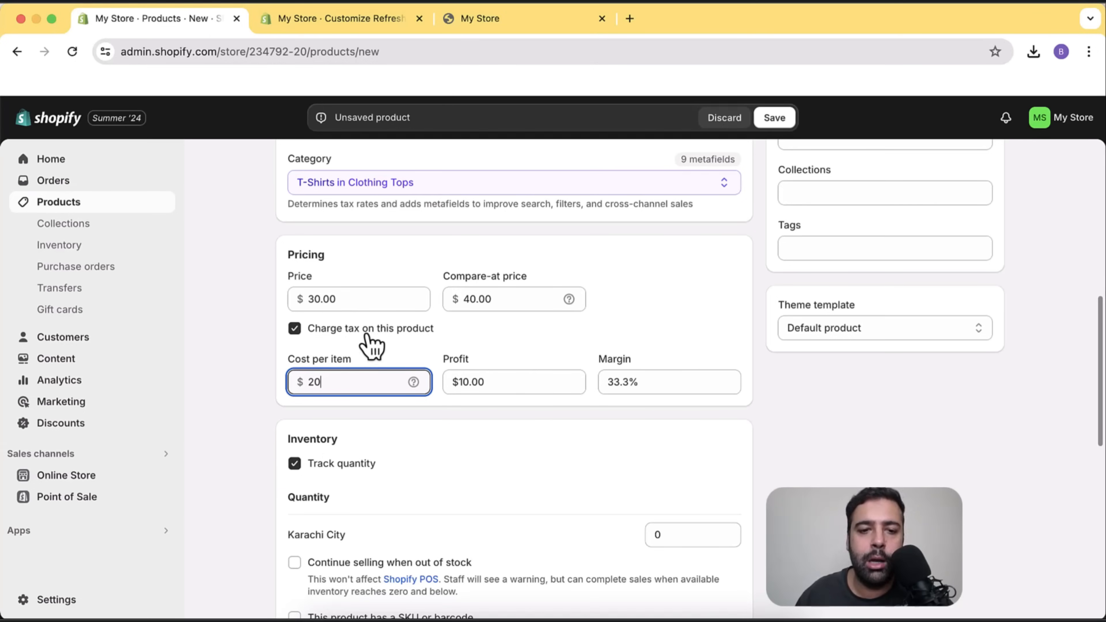
left_click(407, 332)
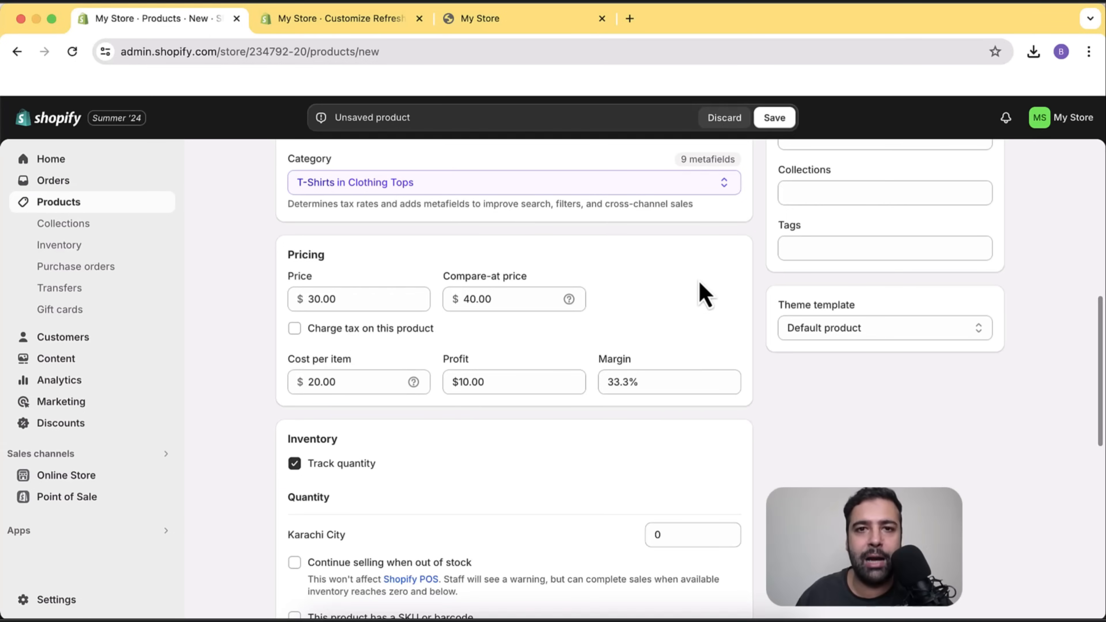
scroll(765, 247, "up", 3)
scroll(765, 197, "down", 5)
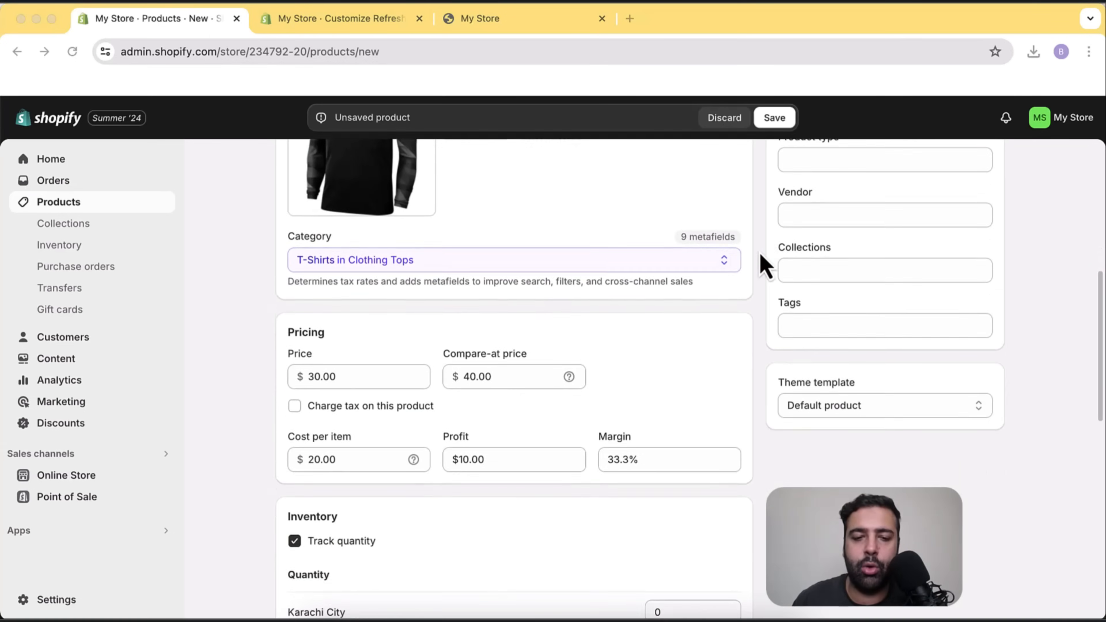
scroll(765, 270, "down", 3)
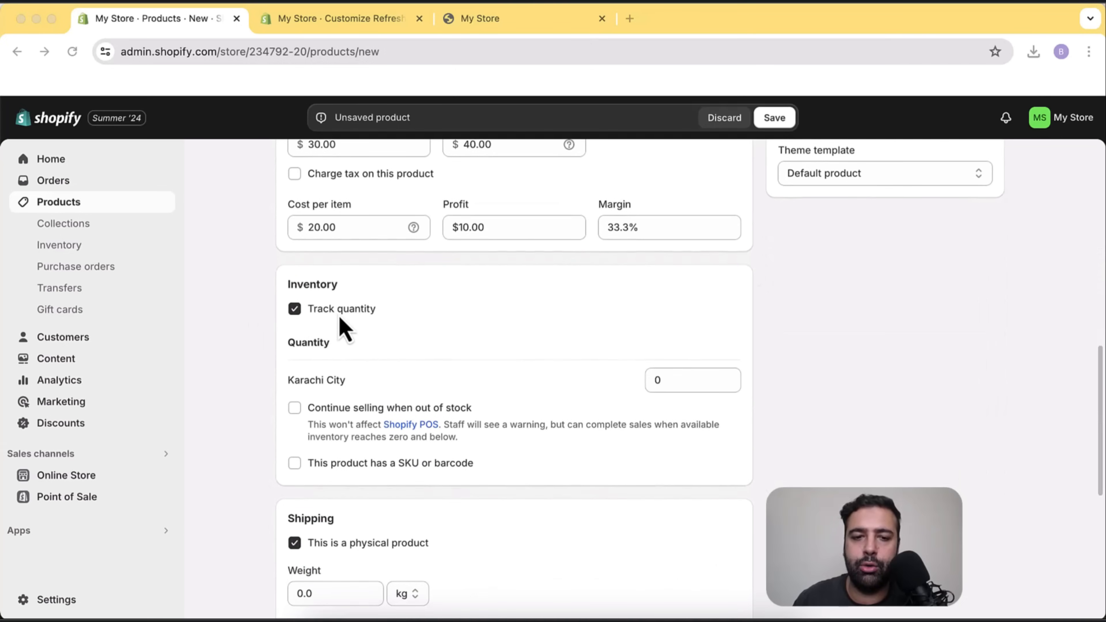
Stock 10 units of the product at the Karachi City location.
left_click(668, 379)
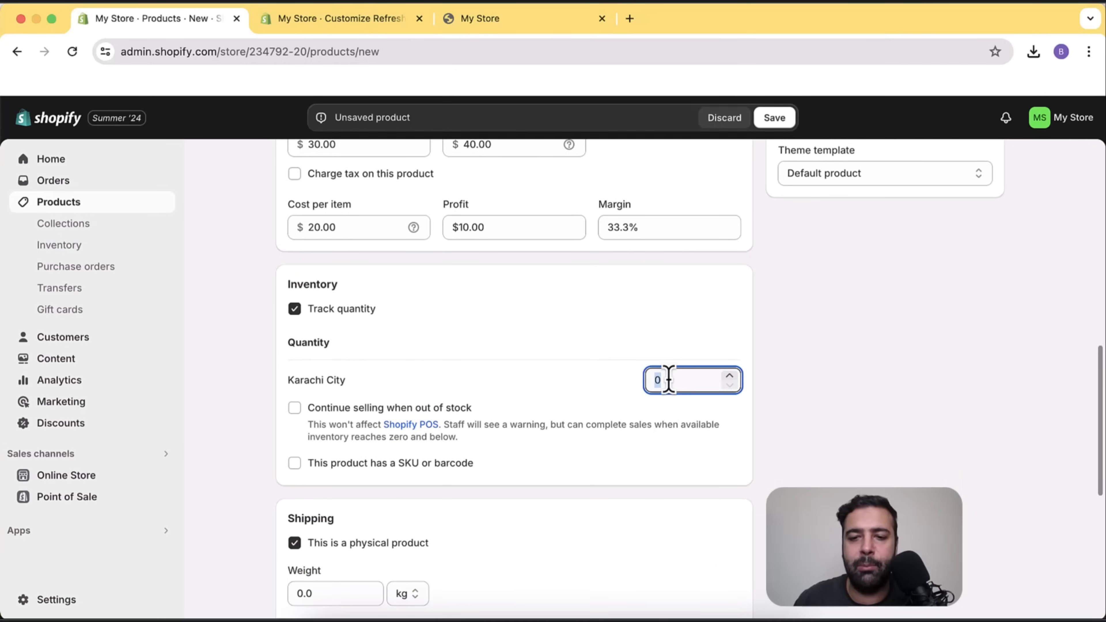
type("10")
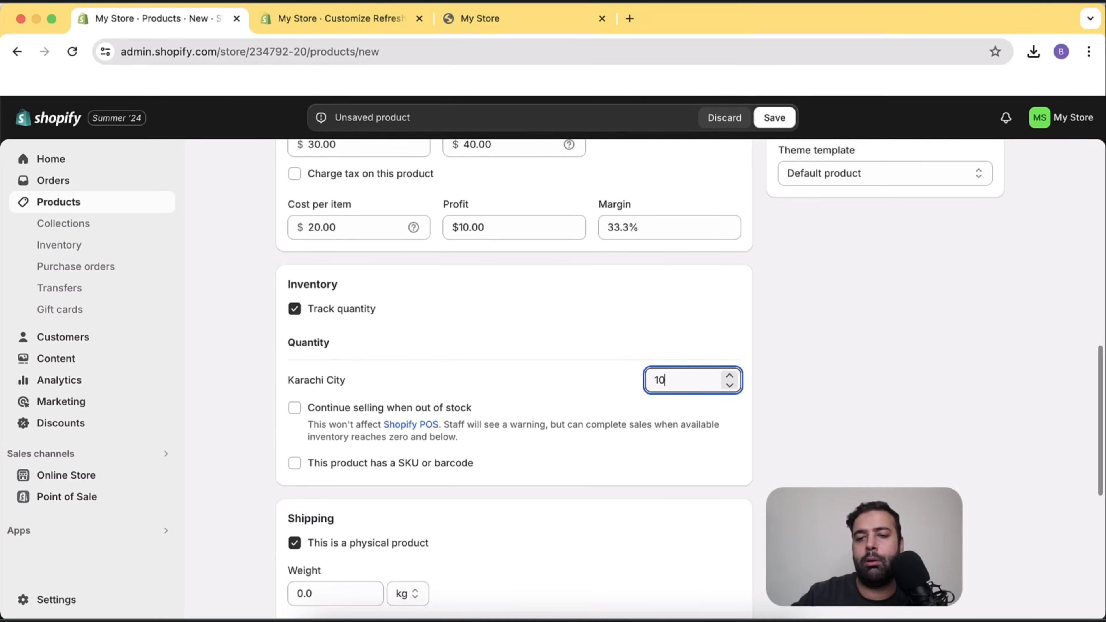
left_click(743, 327)
scroll(745, 331, "down", 1)
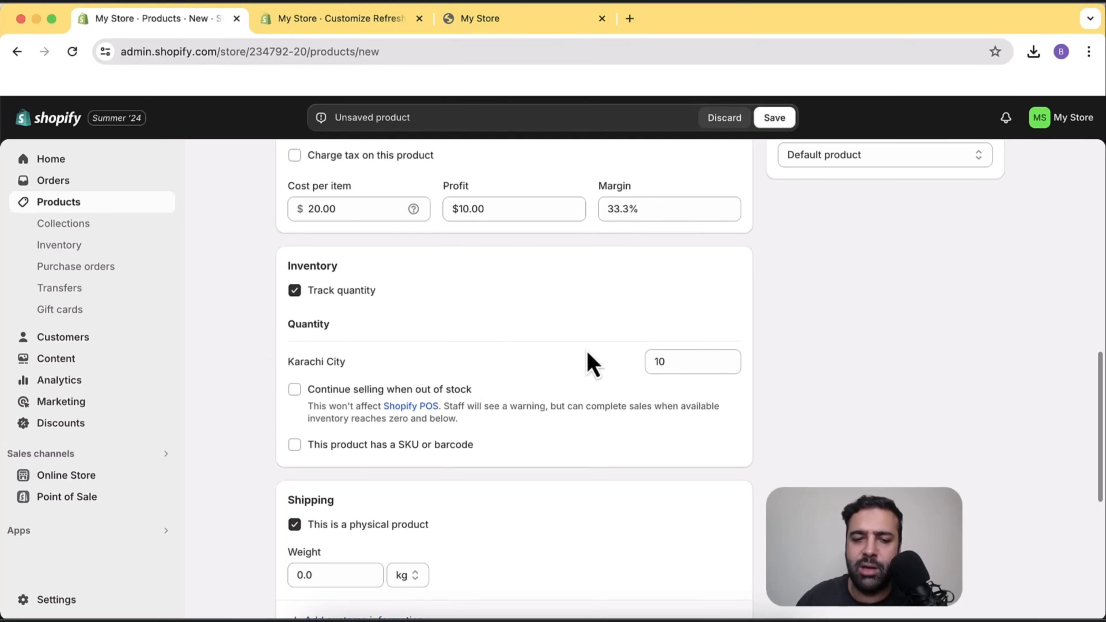
scroll(589, 358, "down", 5)
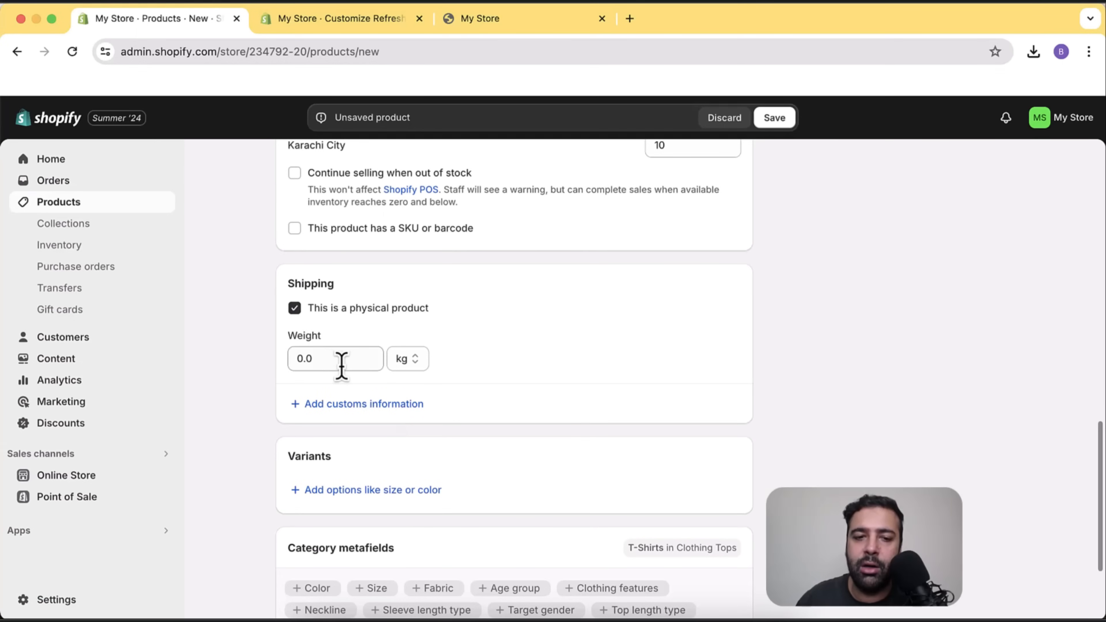
Set the product's shipping weight to 250 g.
left_click(328, 360)
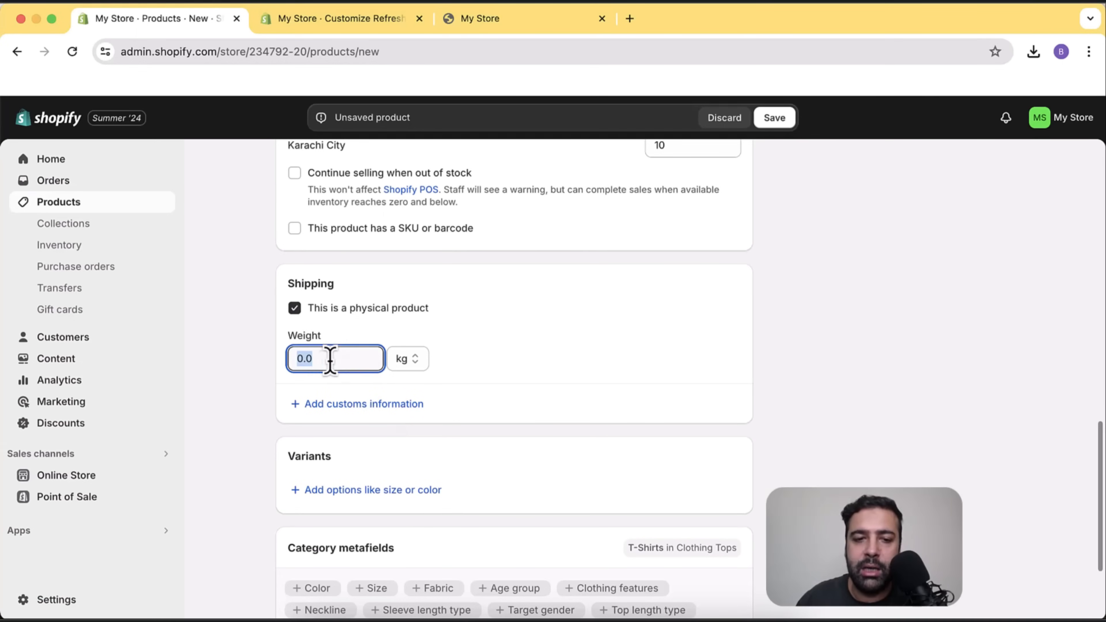
left_click(413, 362)
left_click(413, 377)
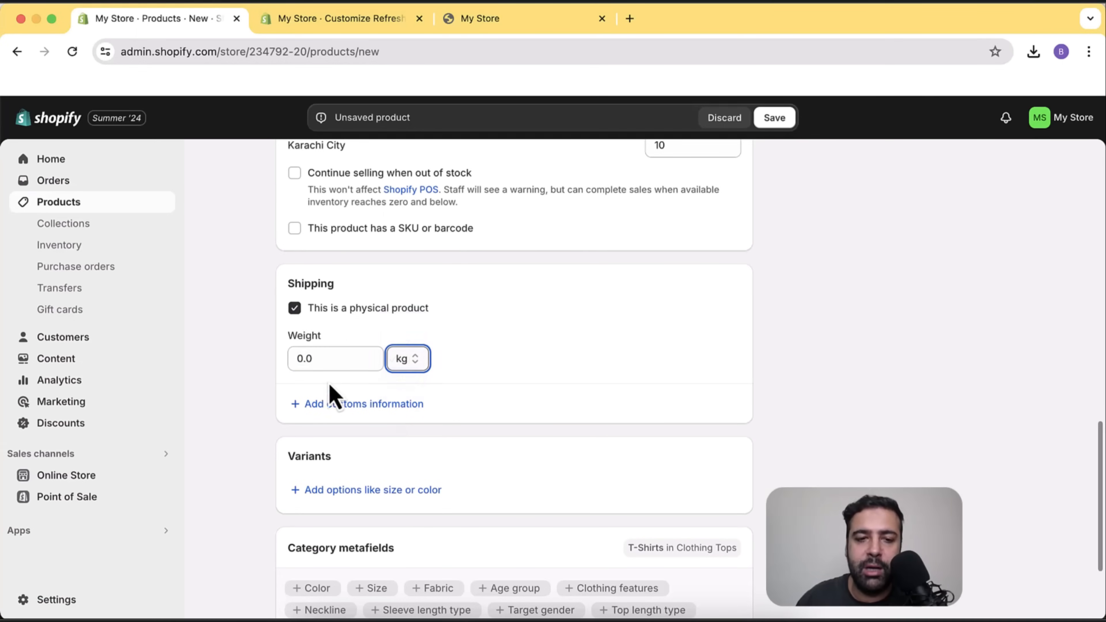
left_click(342, 360)
left_click_drag(343, 361, 299, 358)
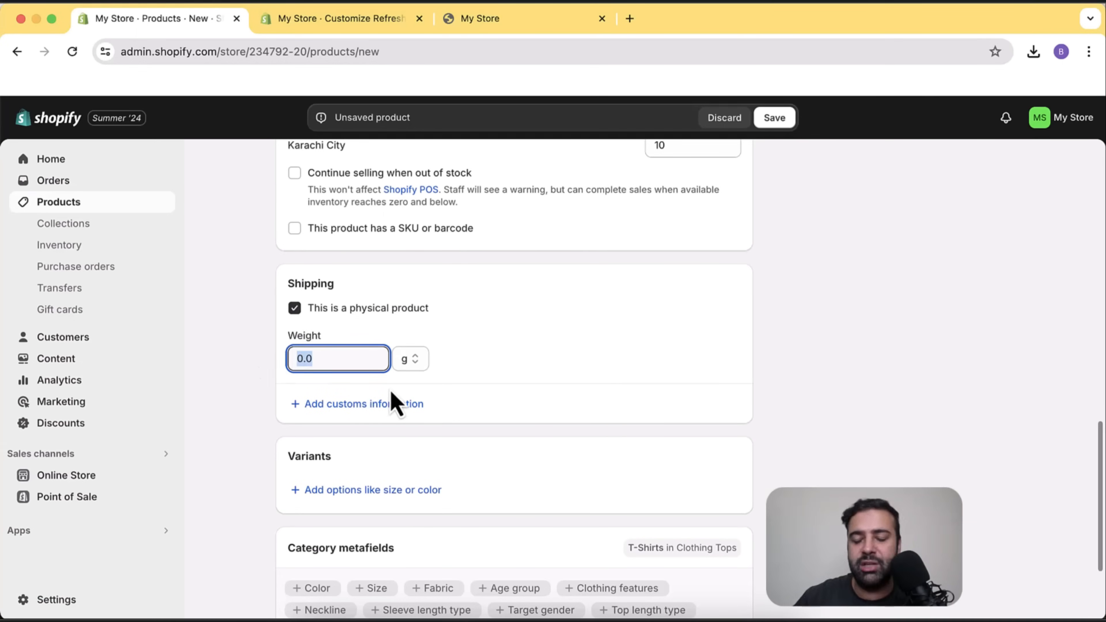
type("250")
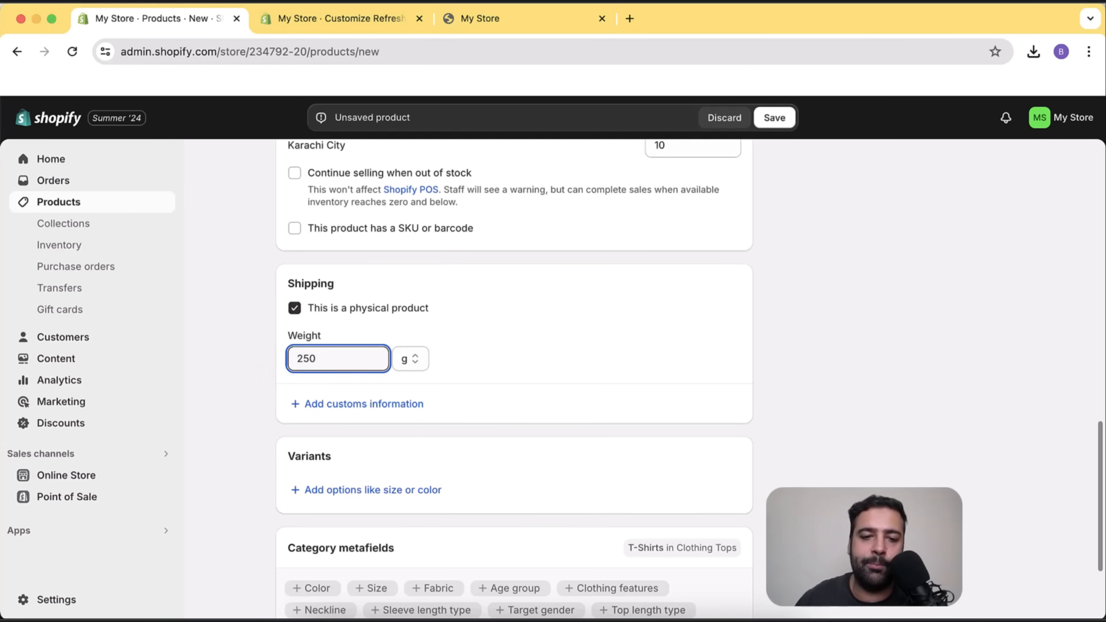
left_click(444, 346)
scroll(591, 322, "down", 1)
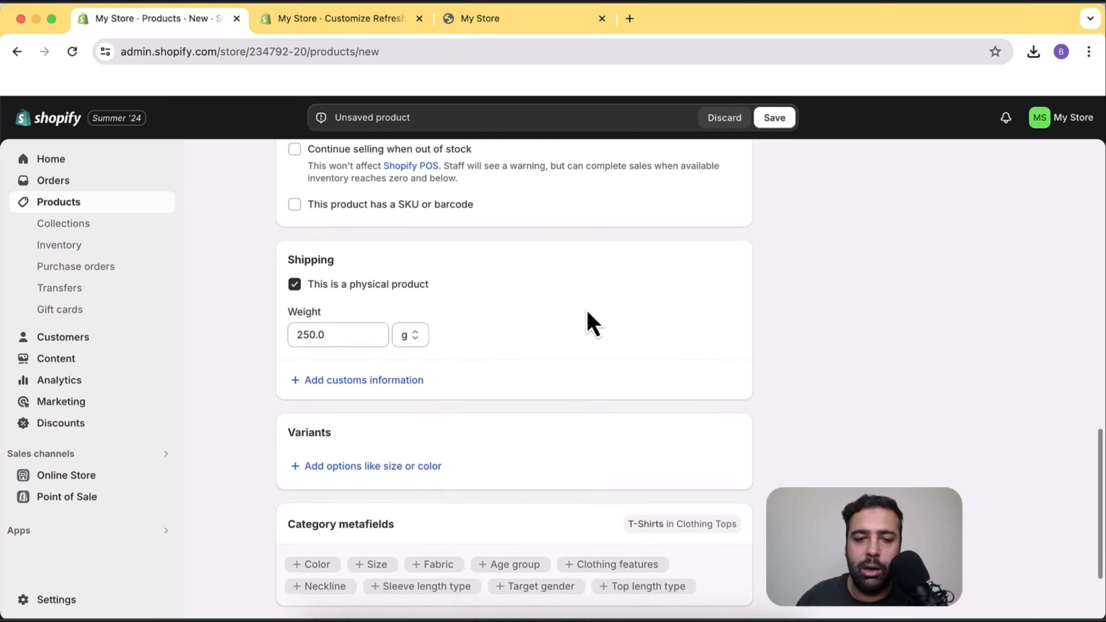
scroll(592, 322, "down", 3)
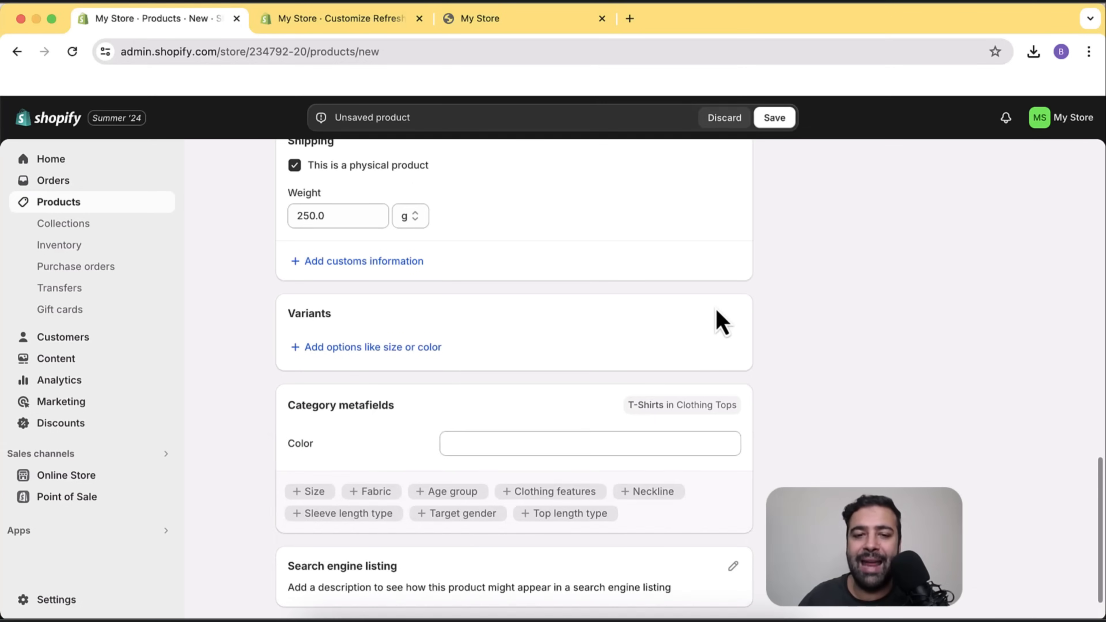
Tick Black and Purple in the Color metafield's Default entries list.
scroll(760, 416, "down", 2)
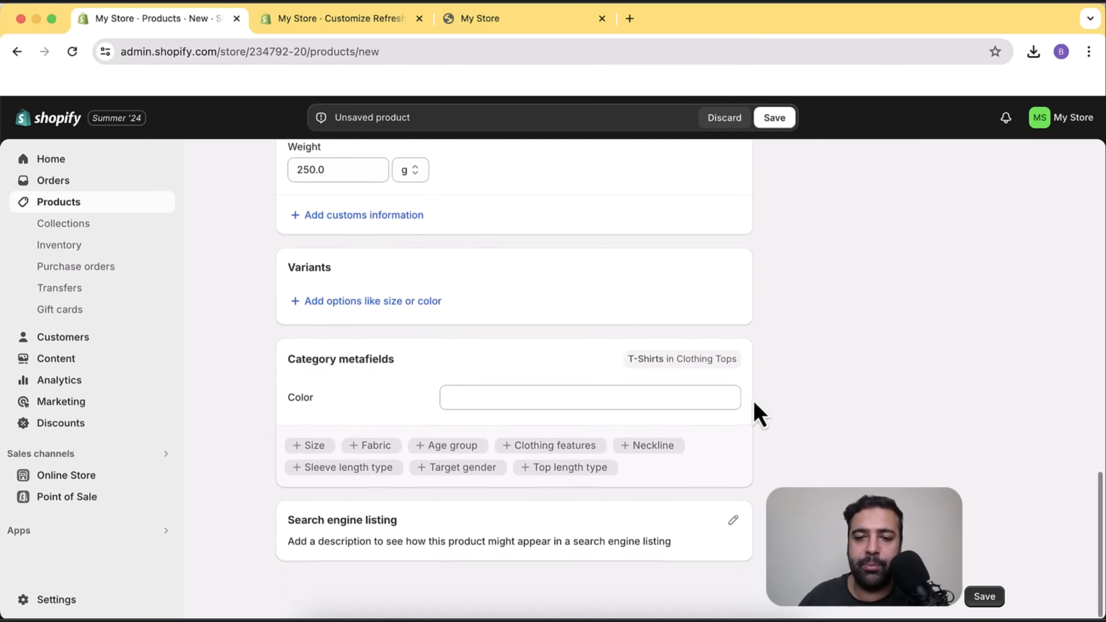
left_click(624, 406)
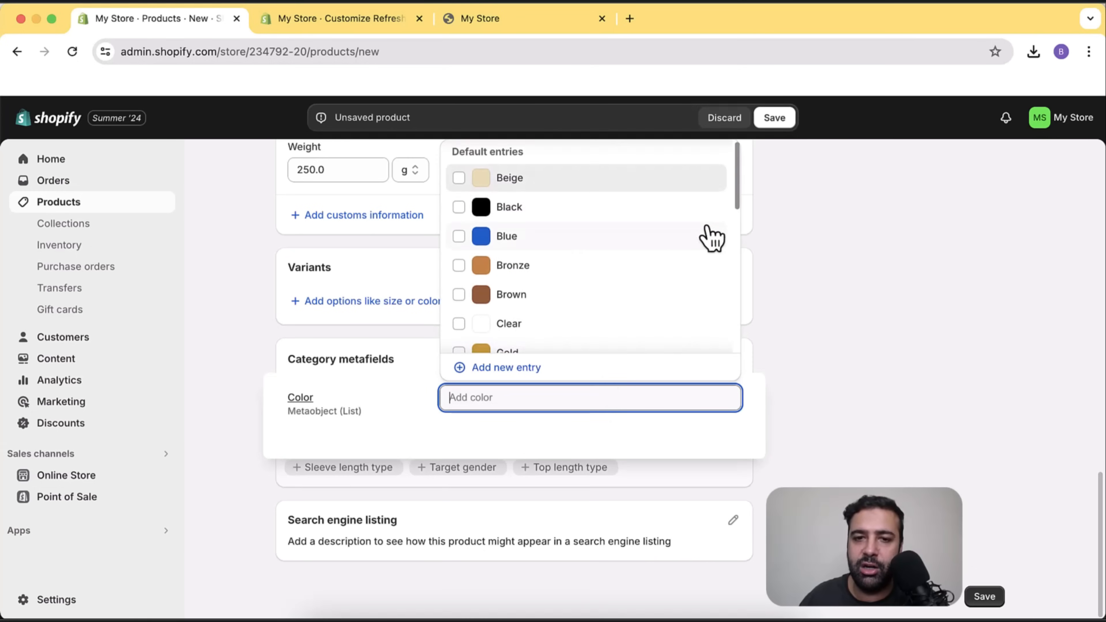
scroll(709, 235, "down", 9)
scroll(701, 314, "up", 10)
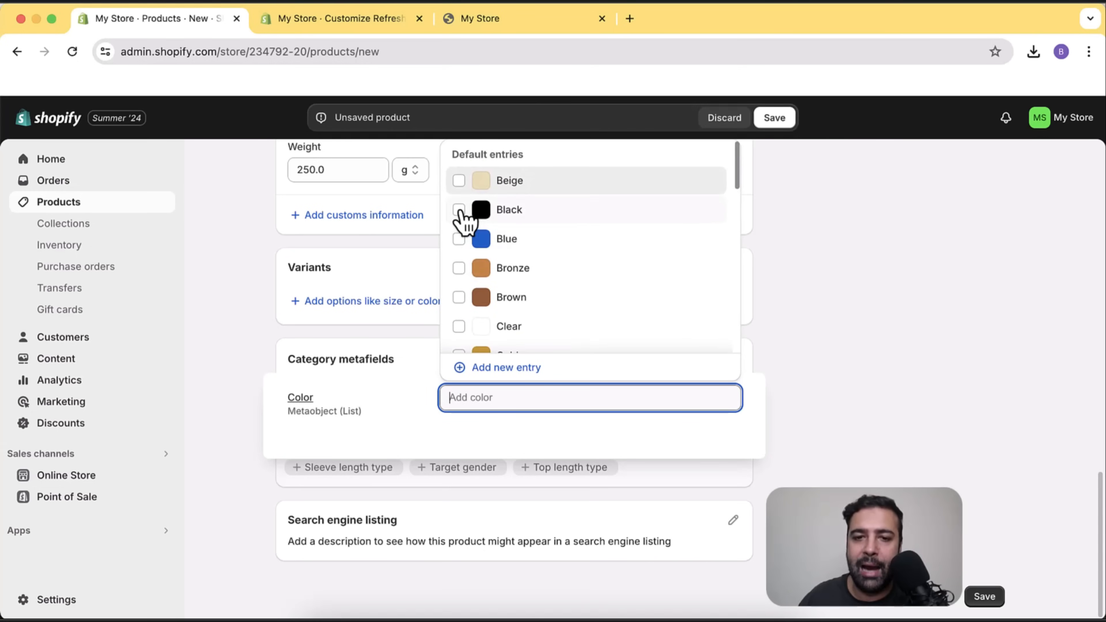
left_click(471, 214)
scroll(653, 246, "down", 3)
scroll(660, 231, "down", 4)
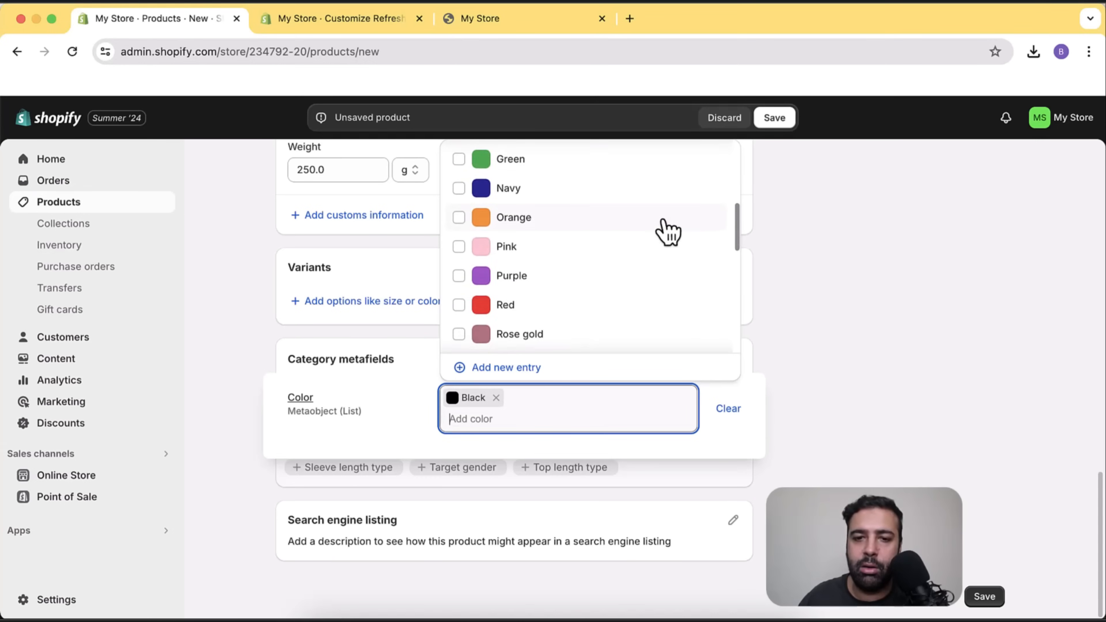
left_click(461, 249)
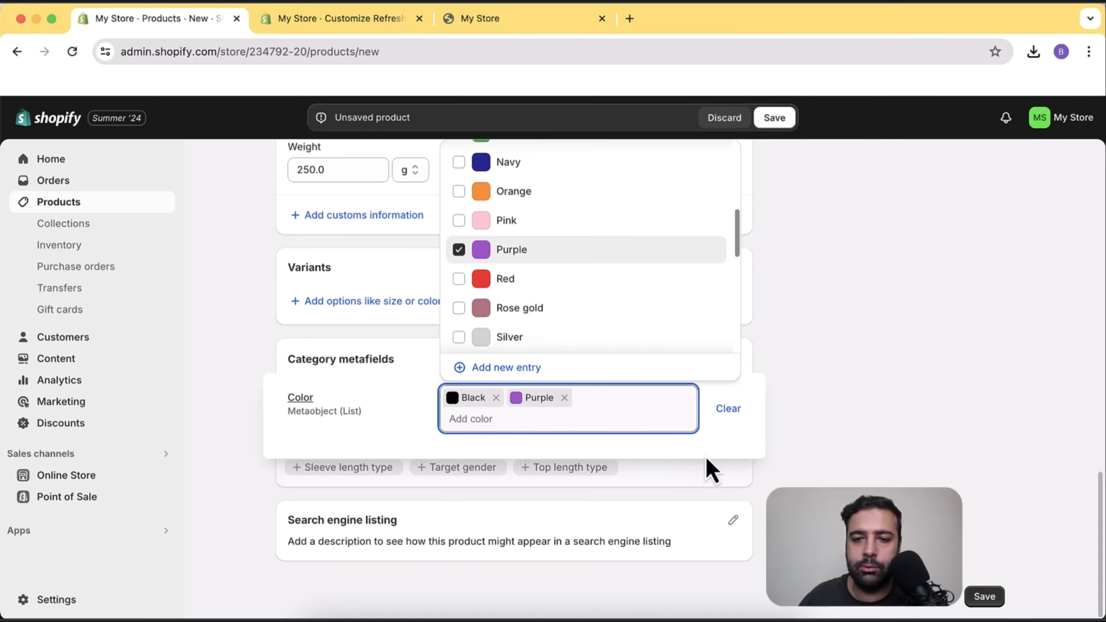
left_click(718, 448)
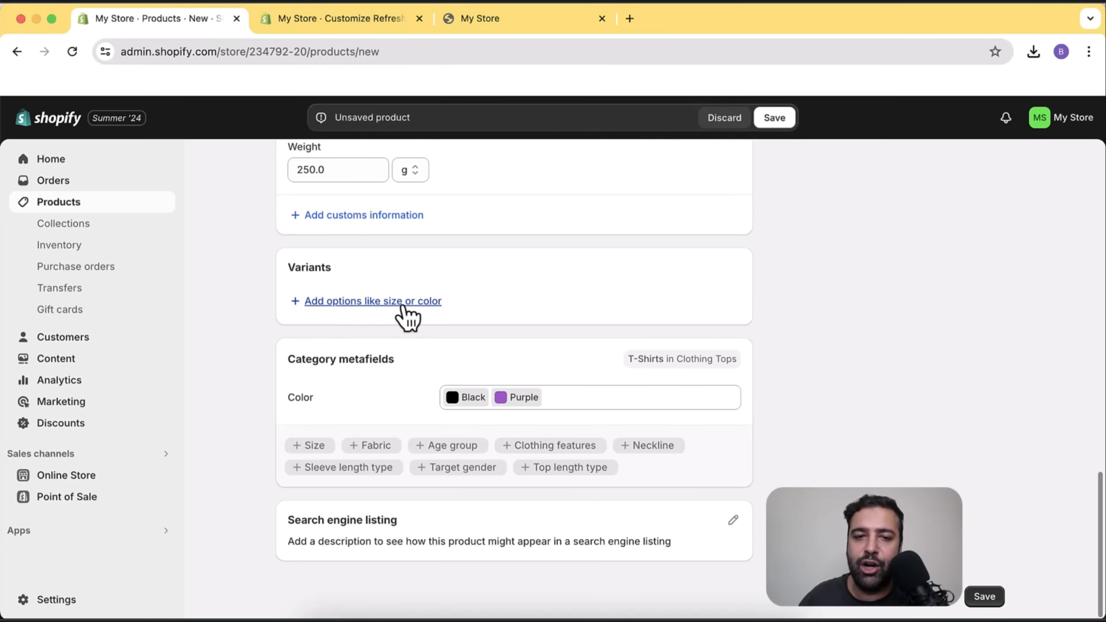
Add a Color option with Black and Purple variants at $30.00, then save Round Neck Tshirt.
left_click(375, 303)
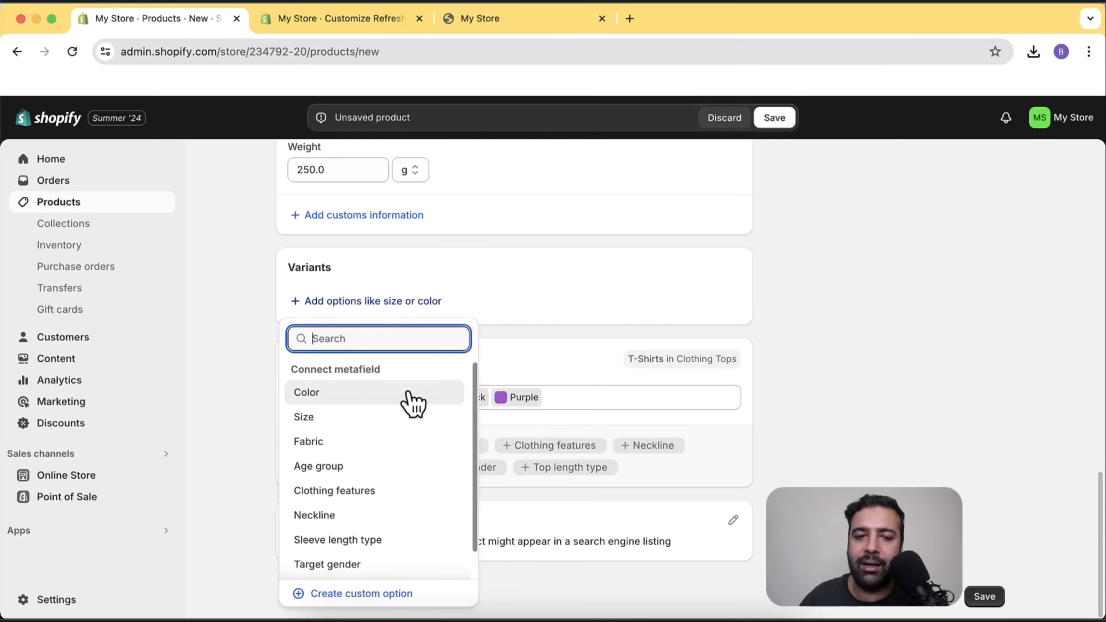
left_click(790, 365)
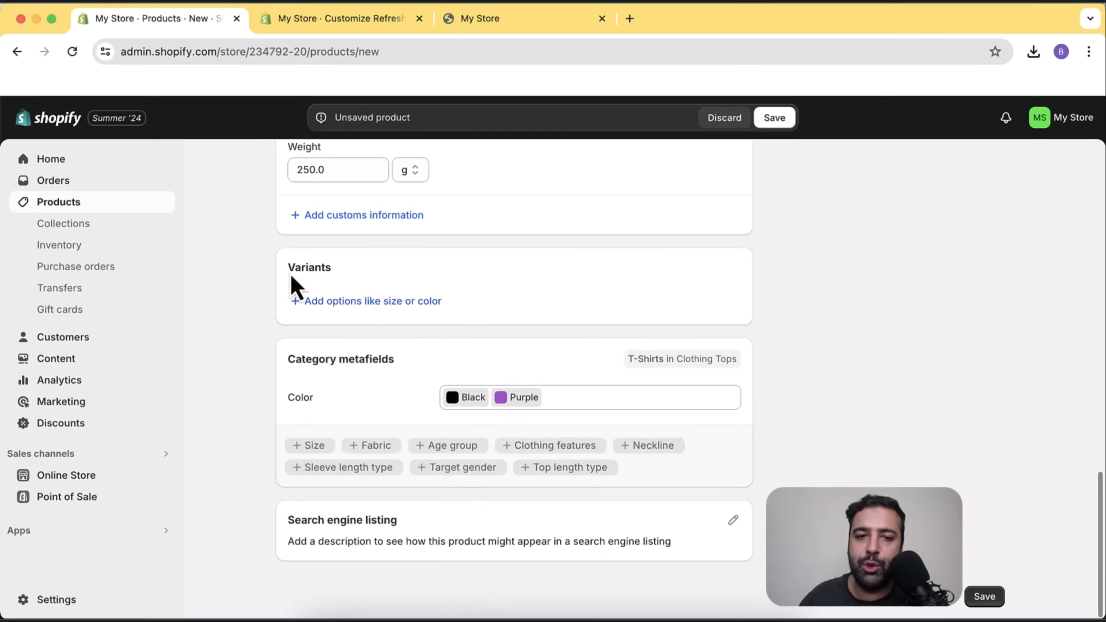
left_click(381, 303)
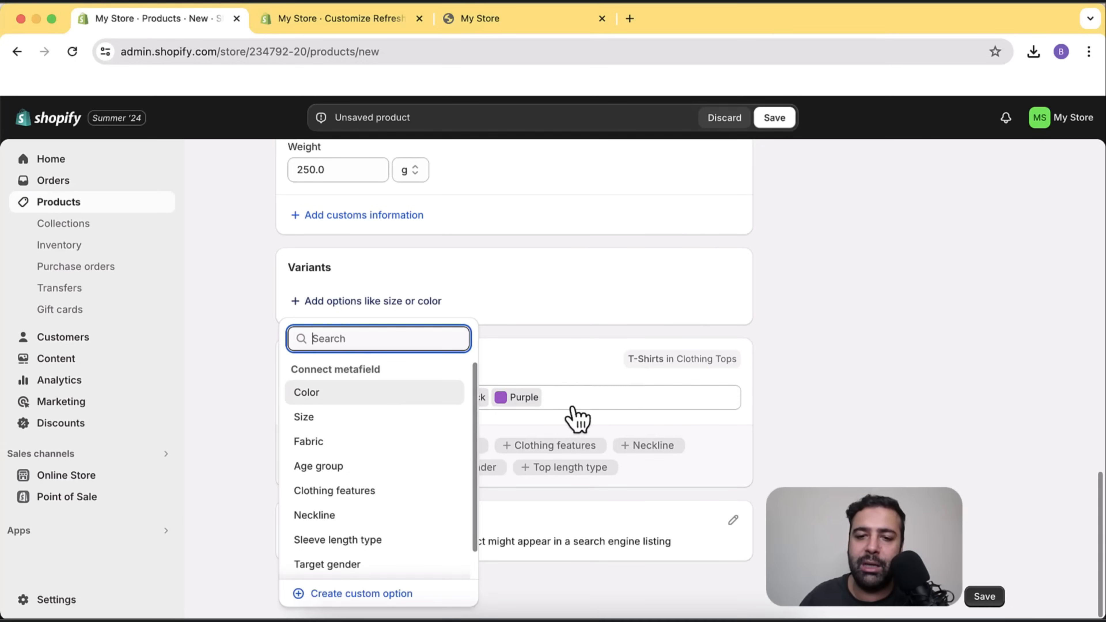
left_click(352, 397)
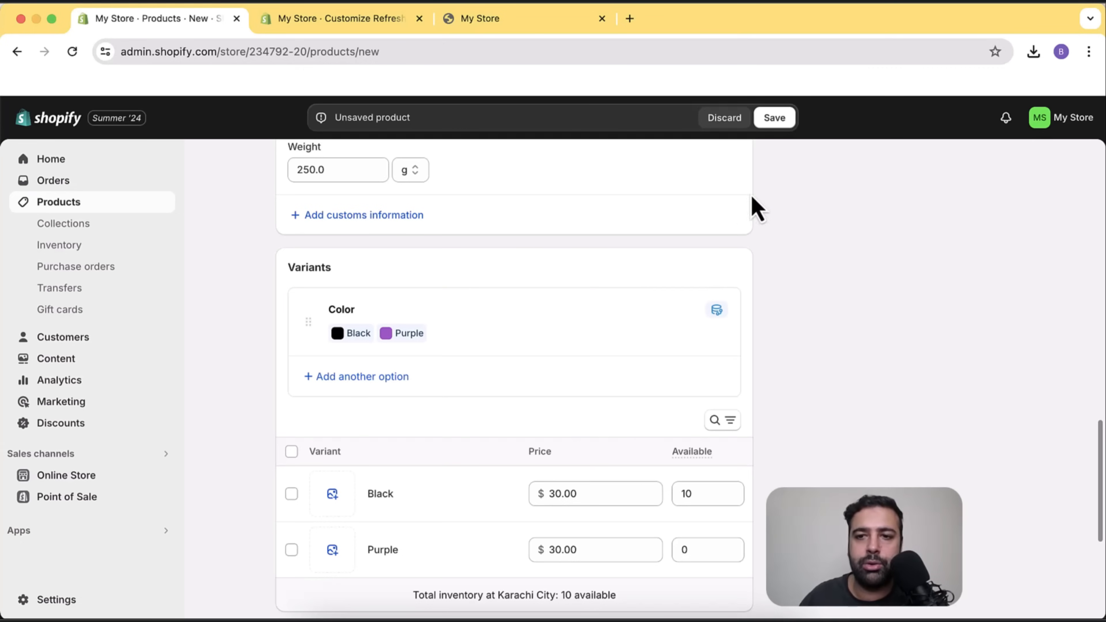
left_click(773, 118)
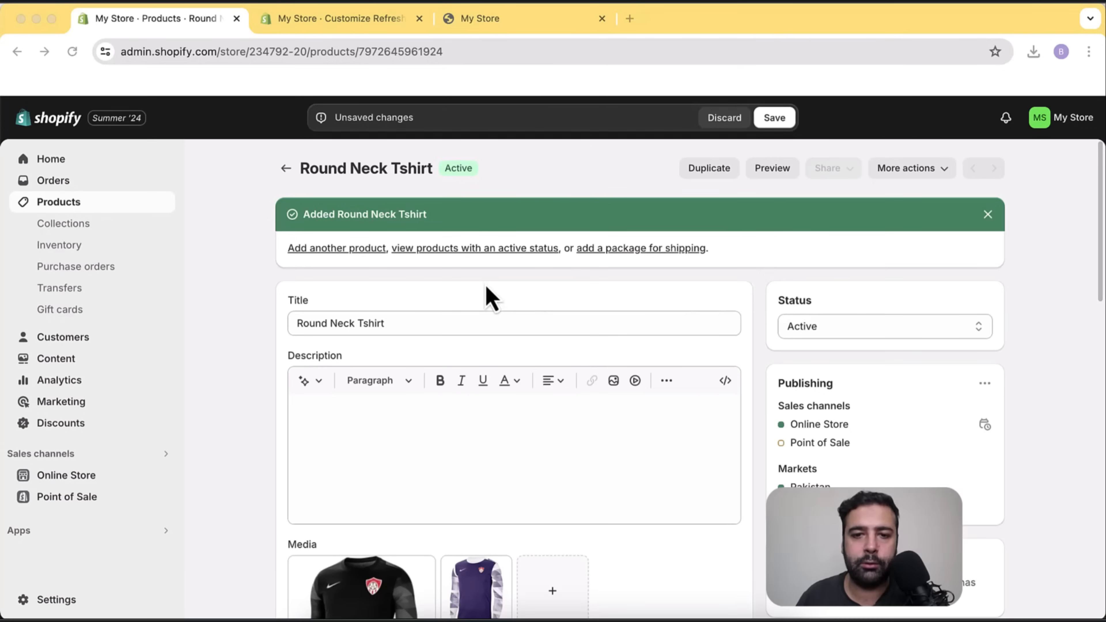
Preview Round Neck Tshirt on the storefront and switch between the Purple and Black swatches.
left_click(773, 168)
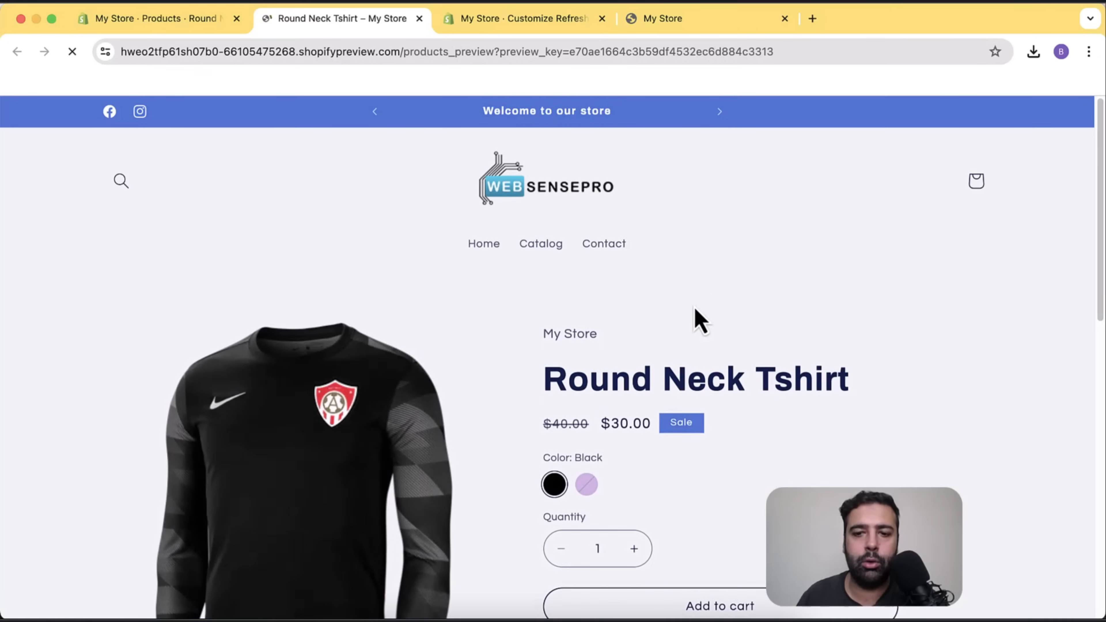
scroll(791, 239, "down", 5)
scroll(787, 256, "up", 5)
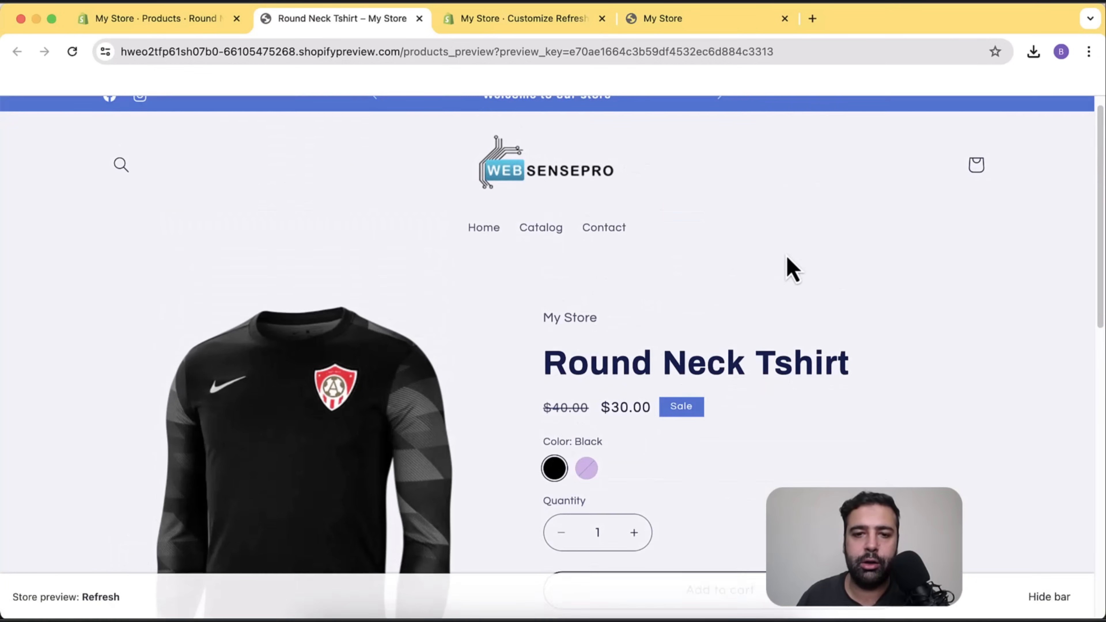
scroll(787, 256, "down", 5)
scroll(789, 267, "down", 3)
scroll(792, 292, "up", 5)
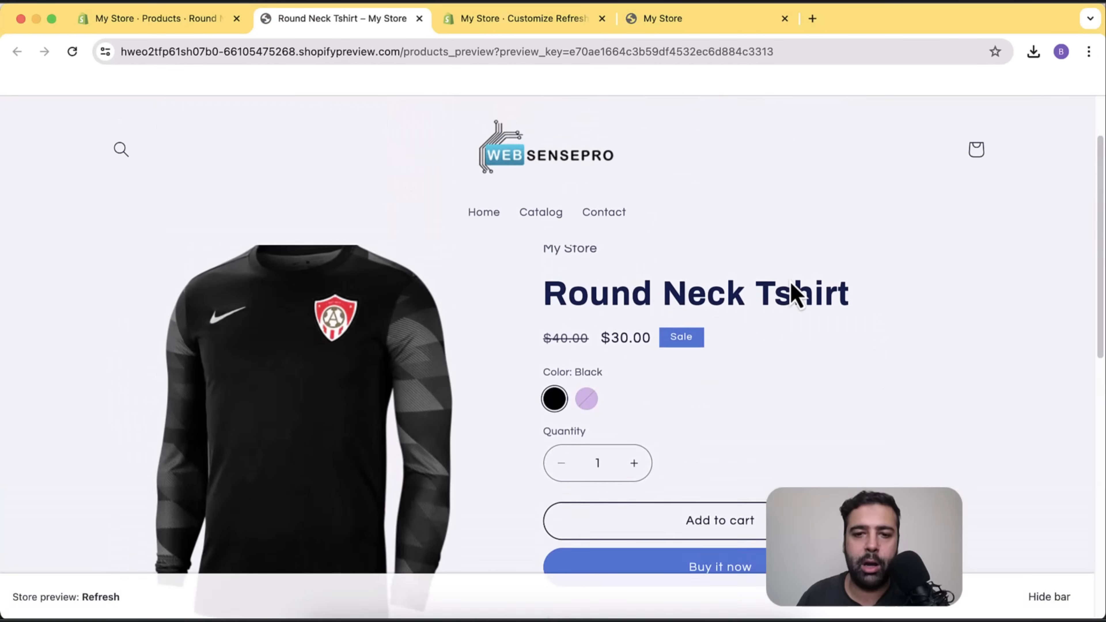
scroll(790, 262, "down", 3)
scroll(785, 259, "up", 3)
scroll(785, 259, "down", 3)
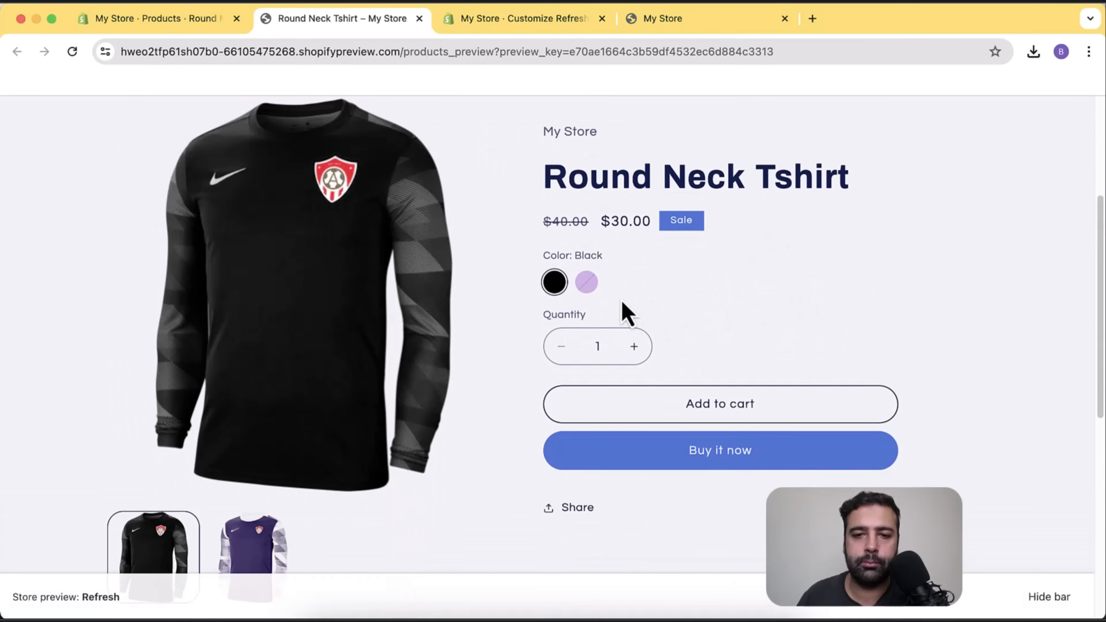
left_click(587, 283)
left_click(556, 286)
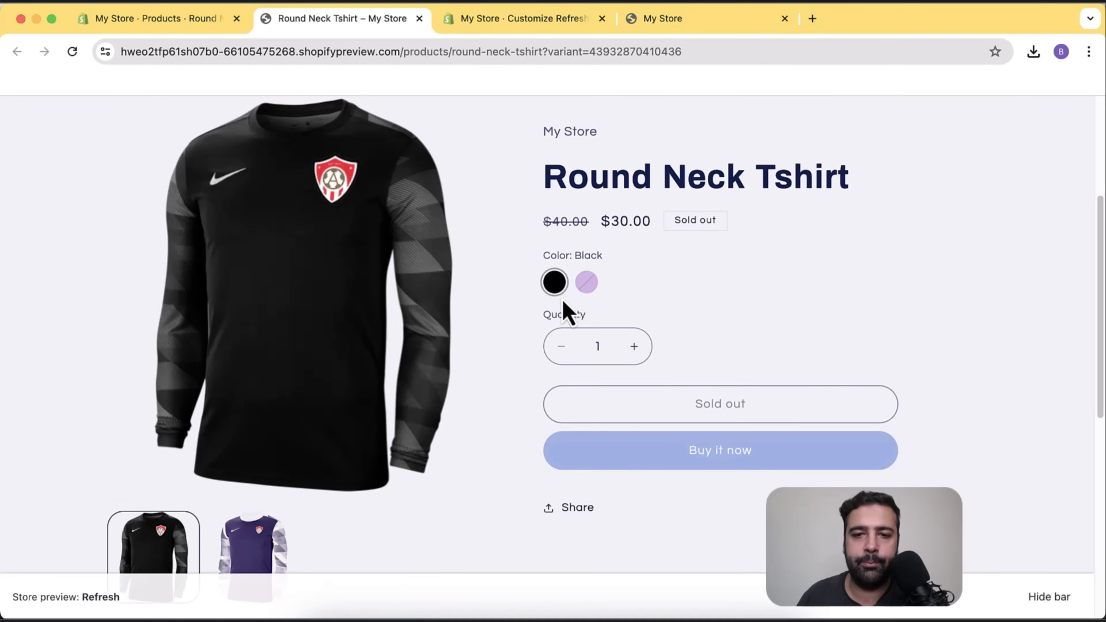
left_click(588, 285)
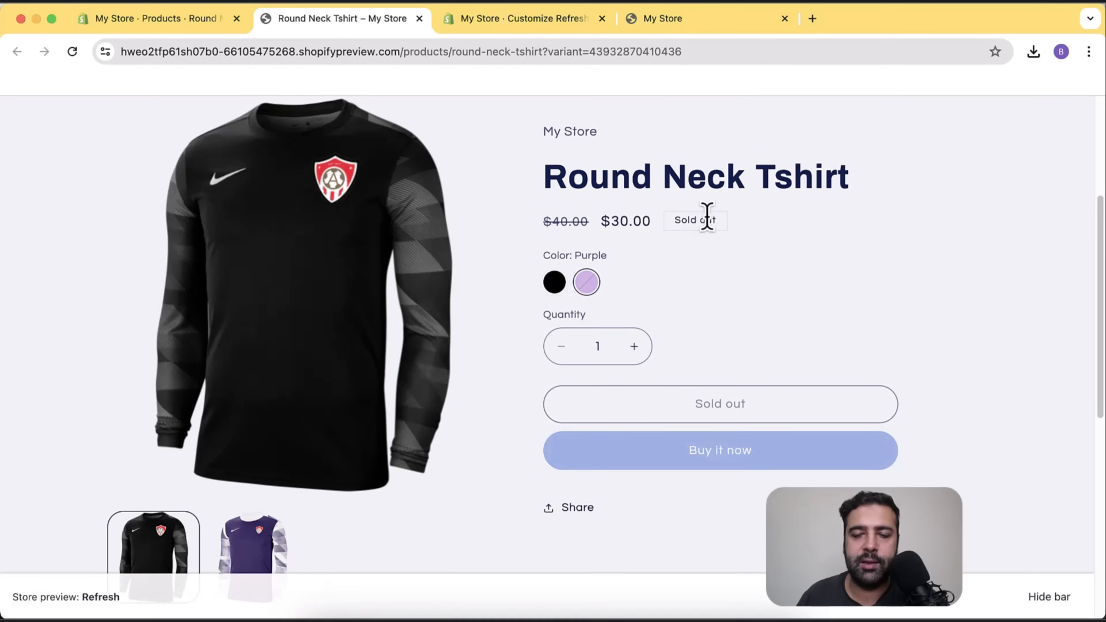
left_click(552, 288)
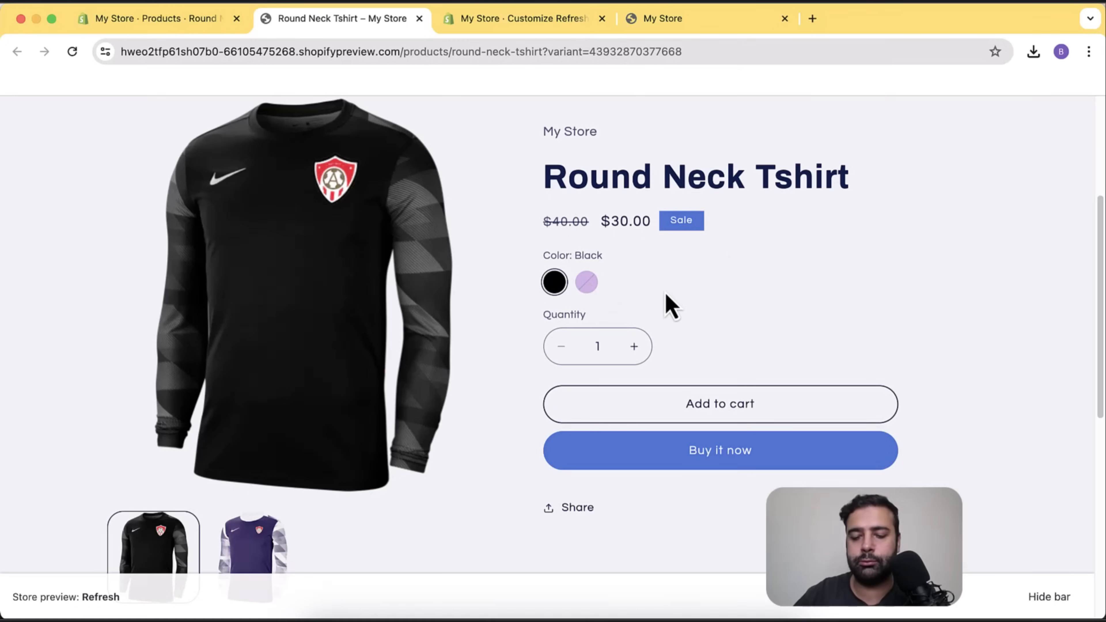
Reset the storefront page zoom to normal and confirm the Purple tshirt shows as sold out.
key("super+minus")
key("super+minus")
key("super+minus")
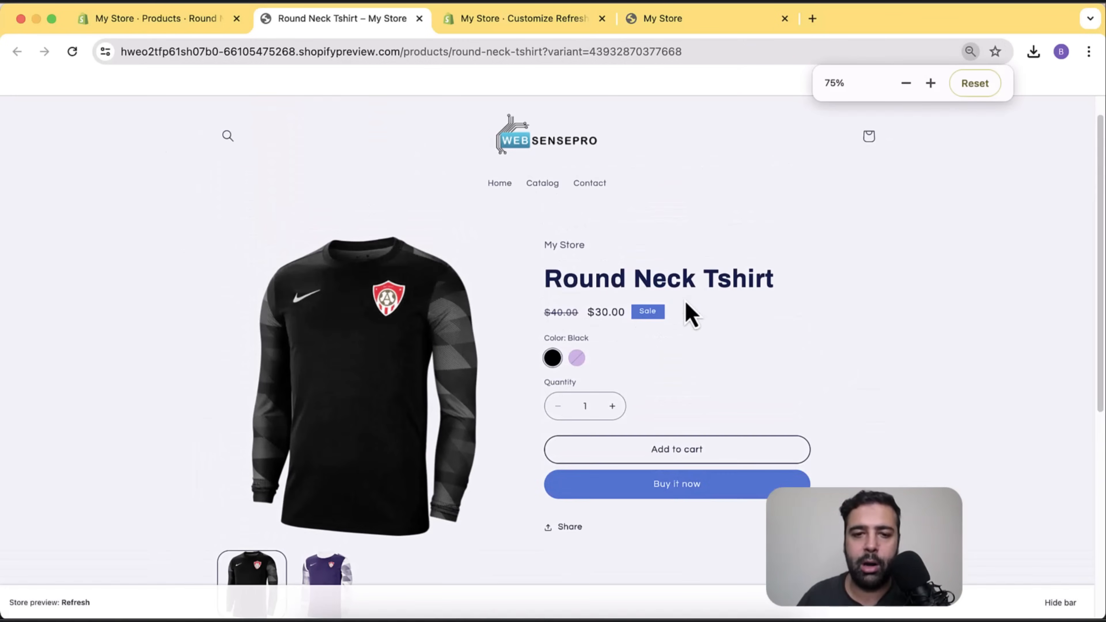
scroll(518, 331, "down", 3)
scroll(519, 333, "up", 4)
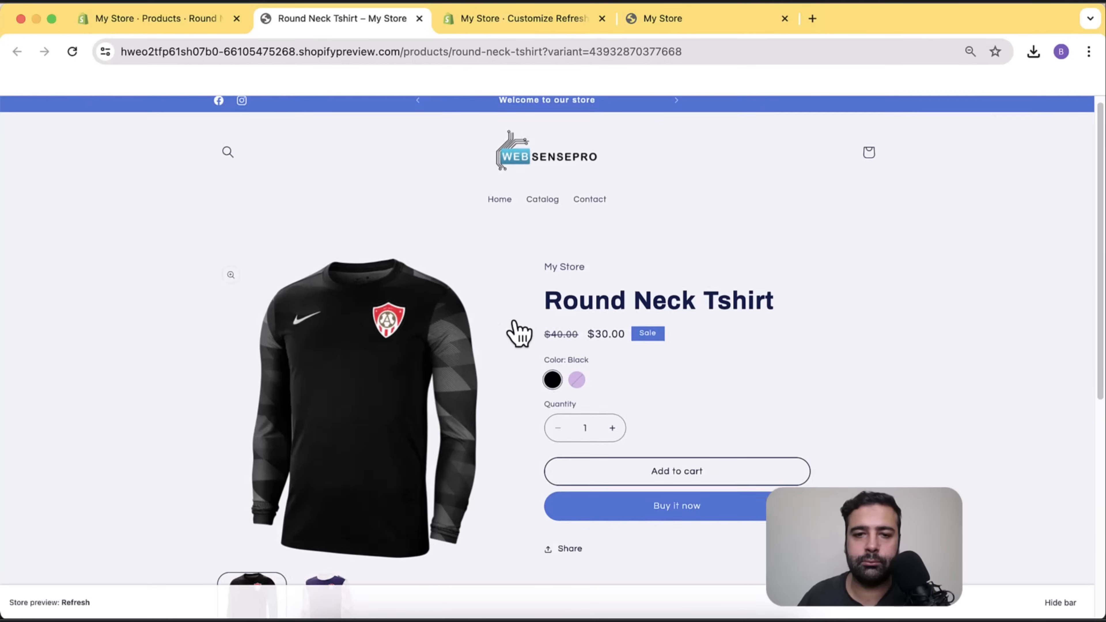
scroll(519, 334, "down", 4)
scroll(654, 270, "up", 3)
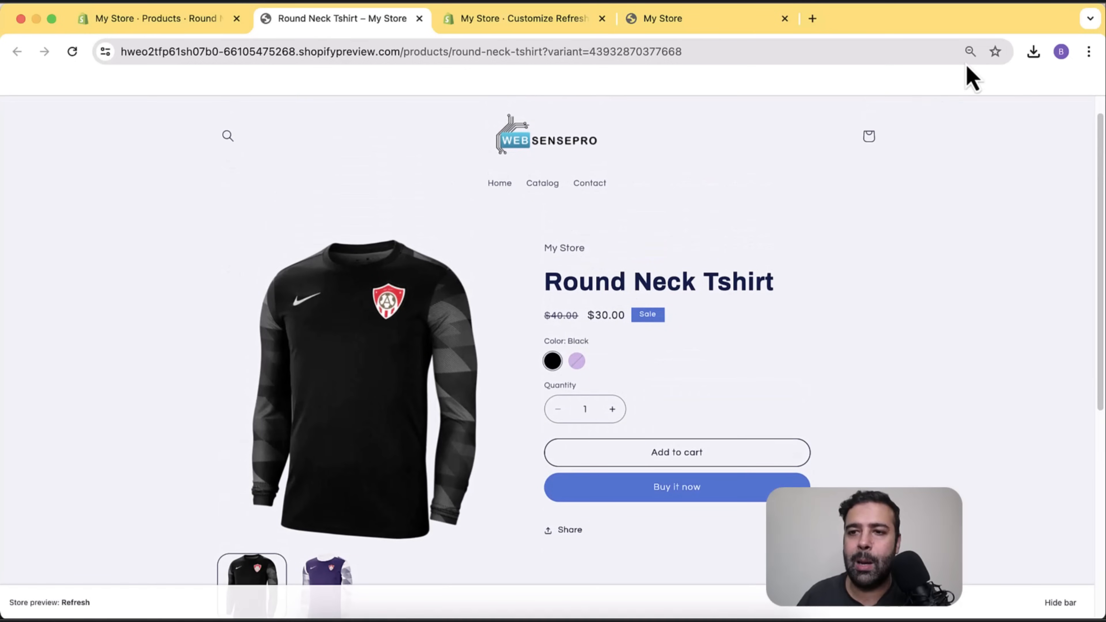
left_click(970, 51)
left_click(972, 83)
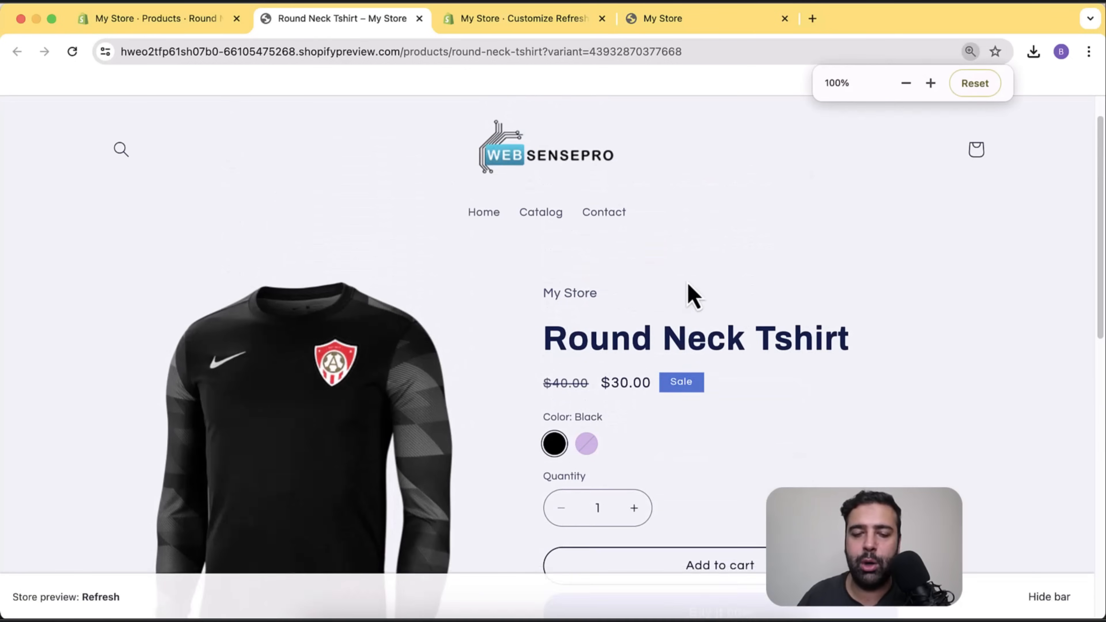
scroll(688, 285, "down", 3)
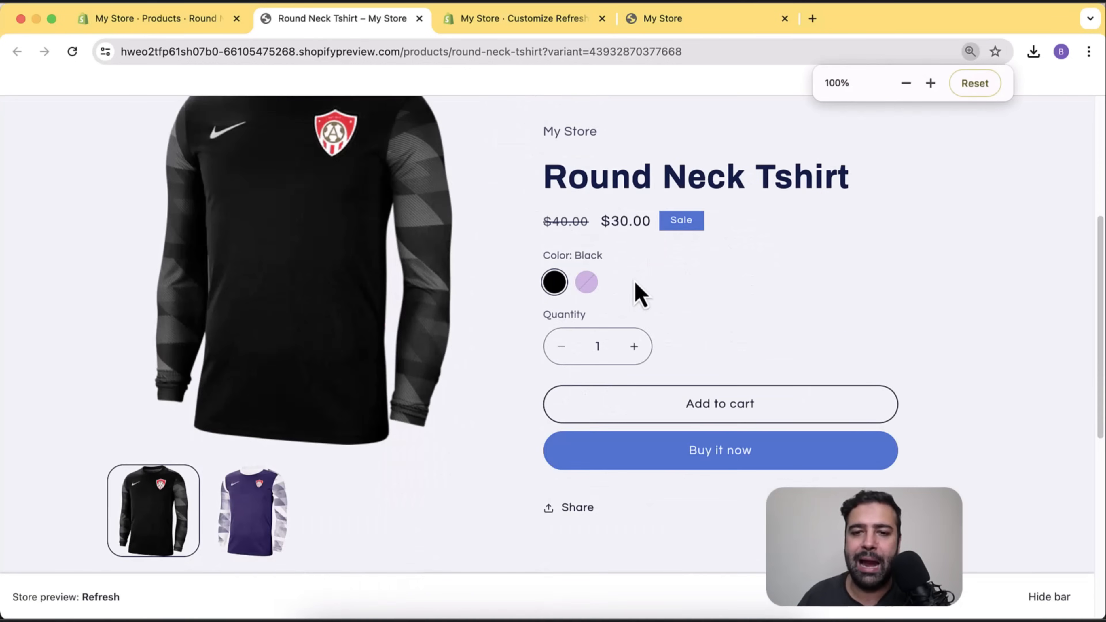
left_click(587, 282)
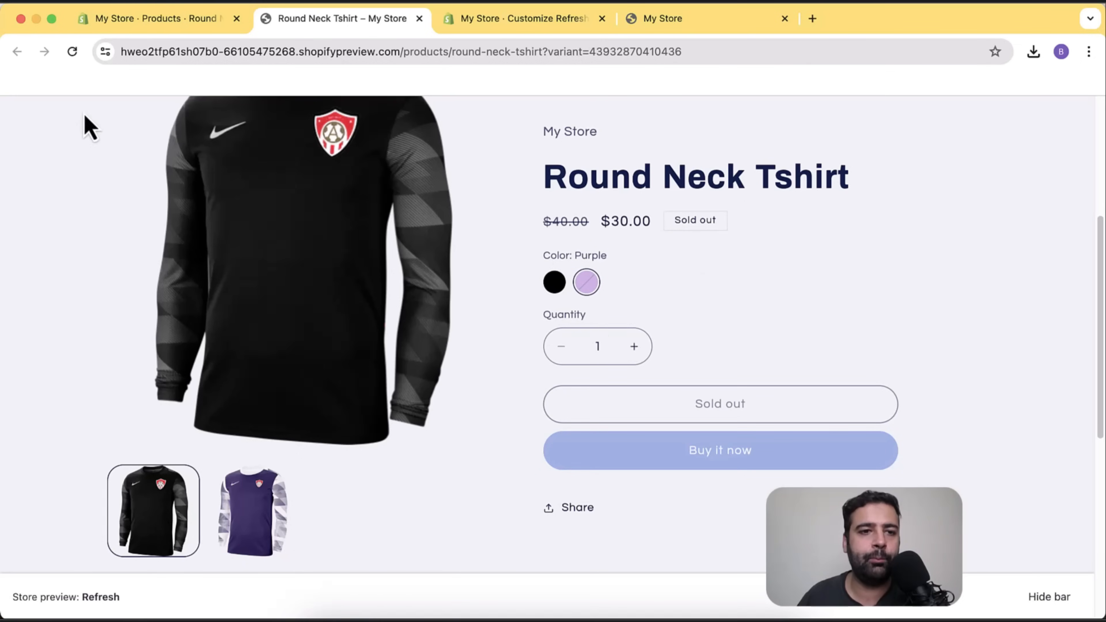
Return to the Round Neck Tshirt admin page and scroll down to Variants.
left_click(152, 21)
scroll(775, 247, "down", 2)
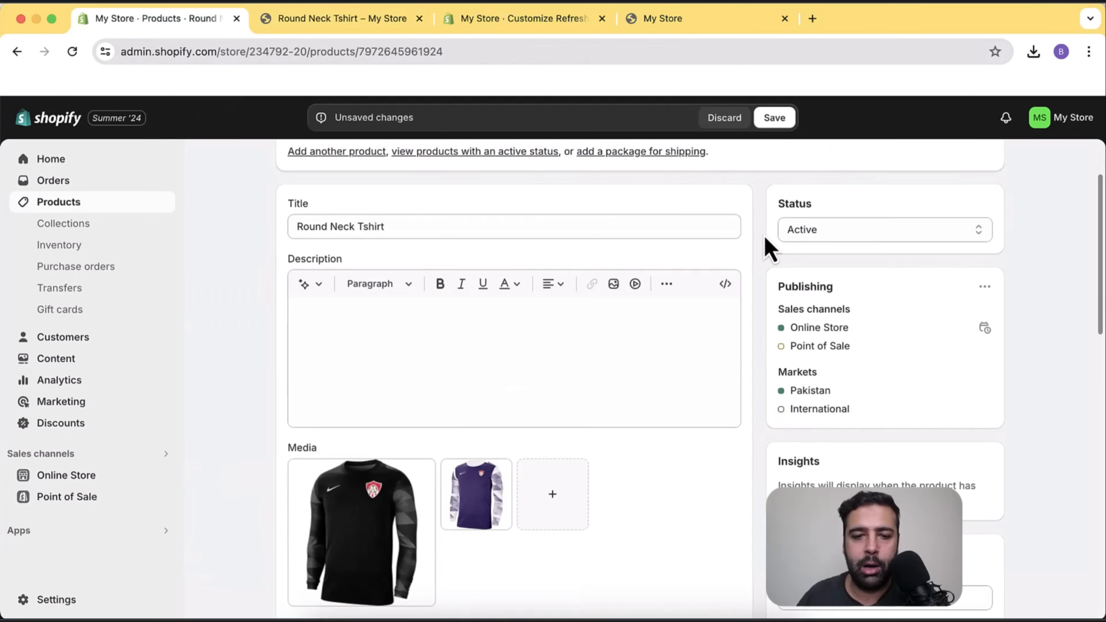
scroll(769, 248, "down", 10)
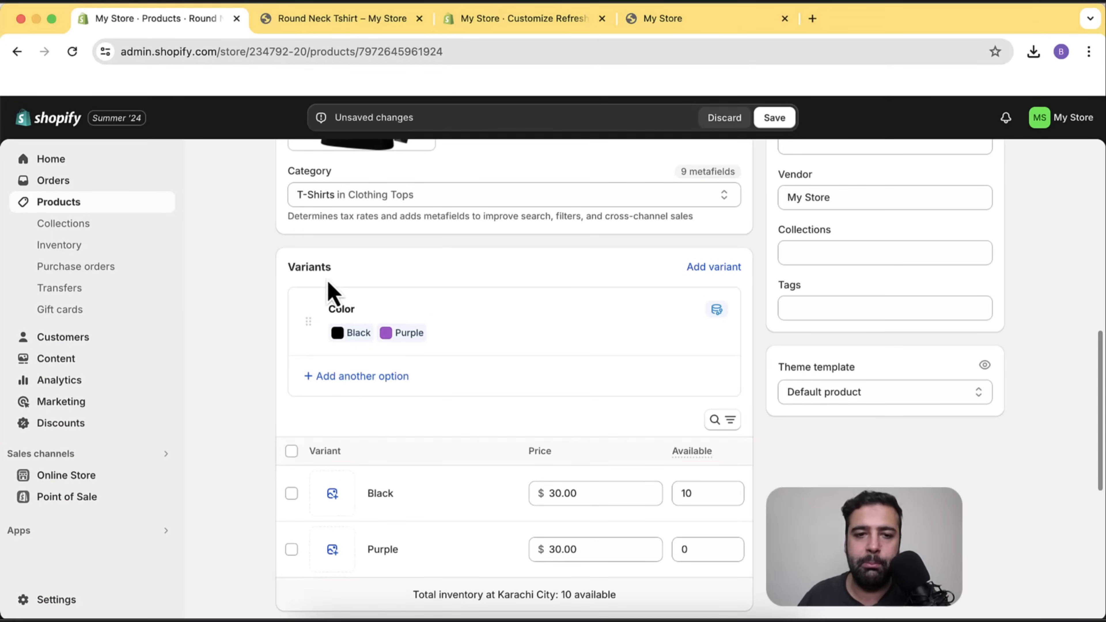
Add a Size option beside Color with the values Small, Medium and Large.
left_click(358, 387)
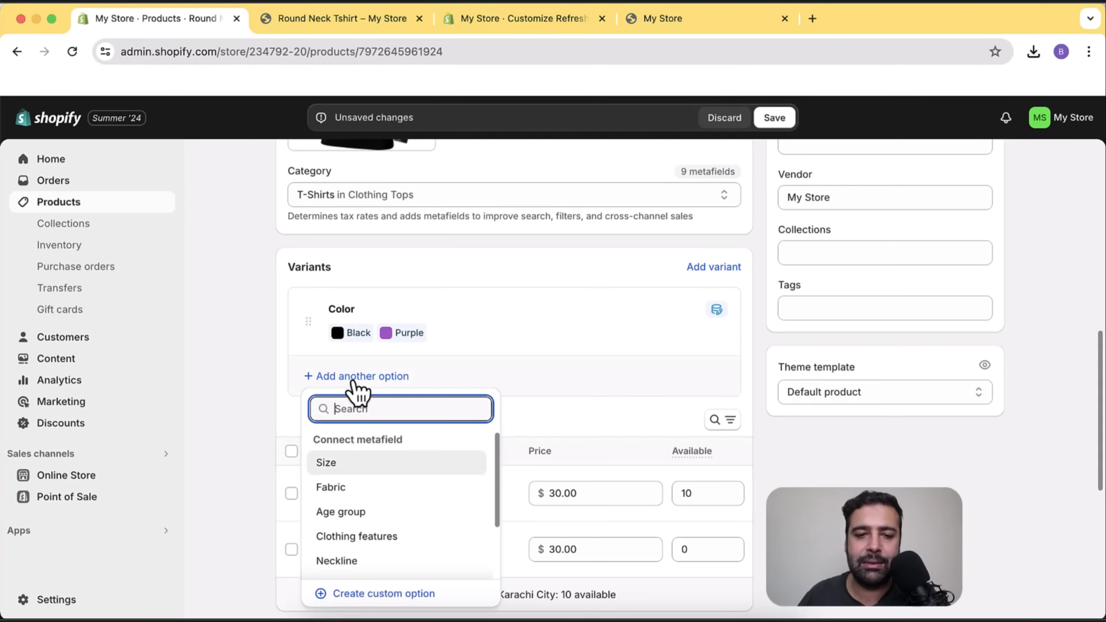
left_click(392, 475)
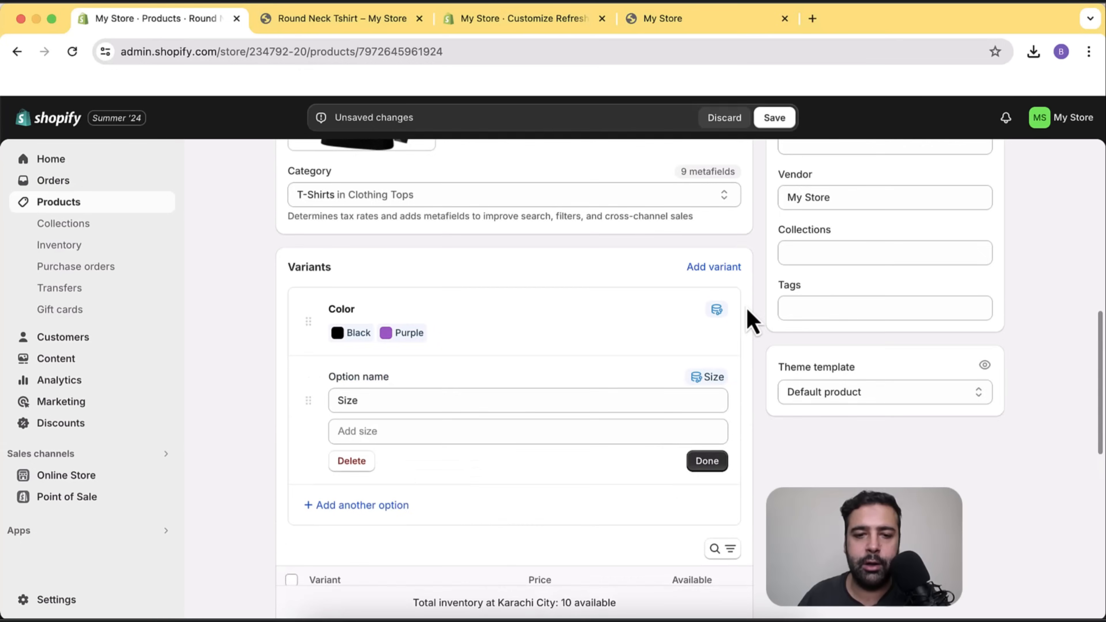
scroll(752, 322, "down", 2)
left_click(526, 339)
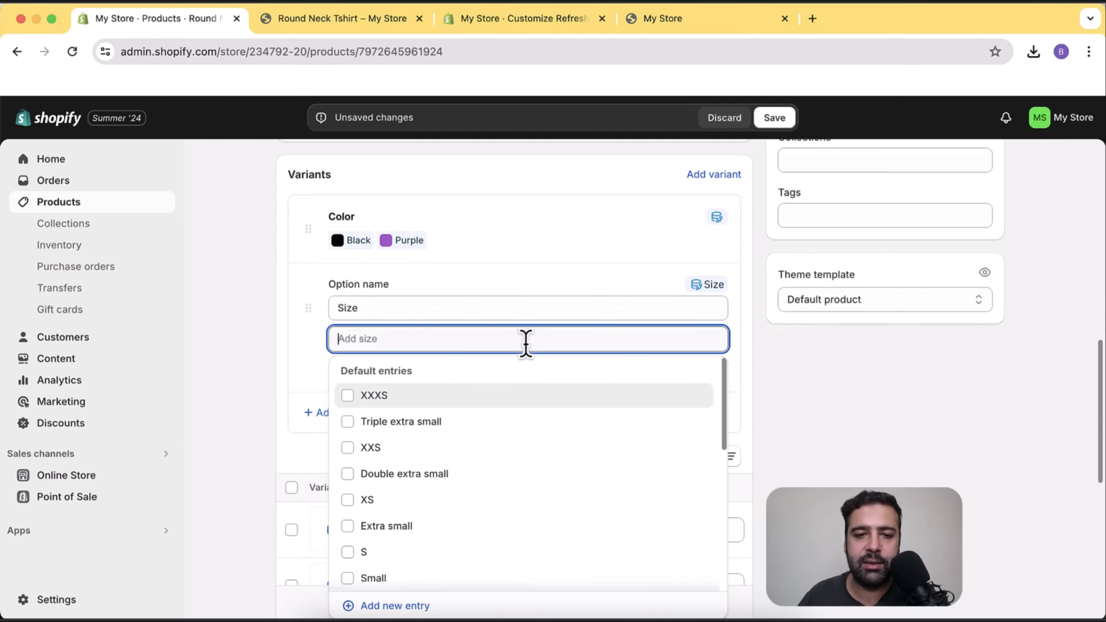
scroll(533, 436, "down", 5)
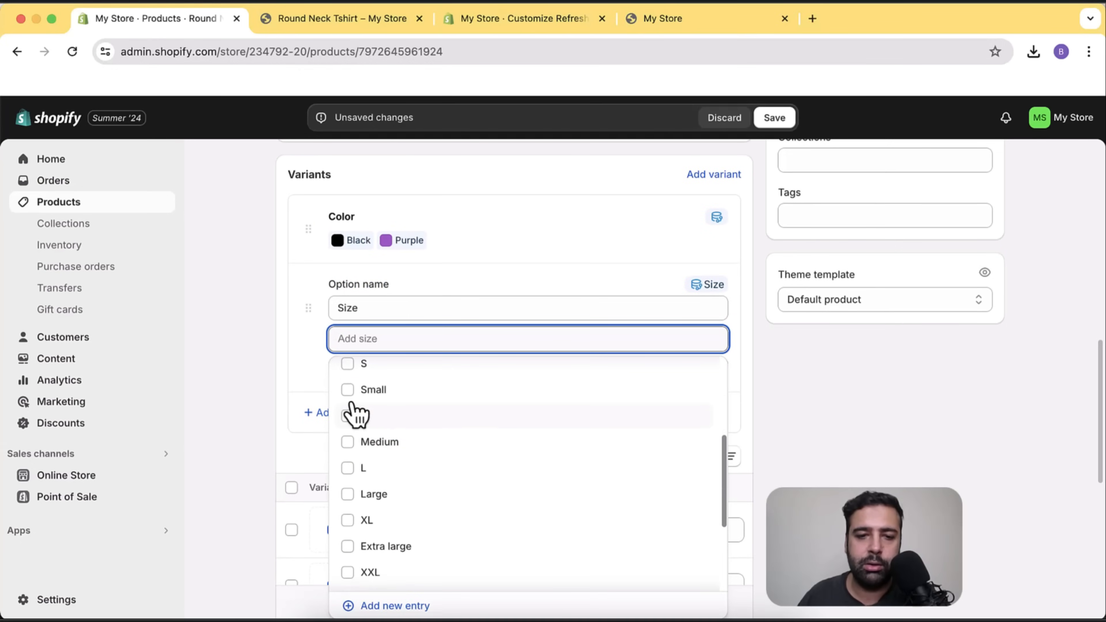
left_click(351, 401)
left_click(353, 463)
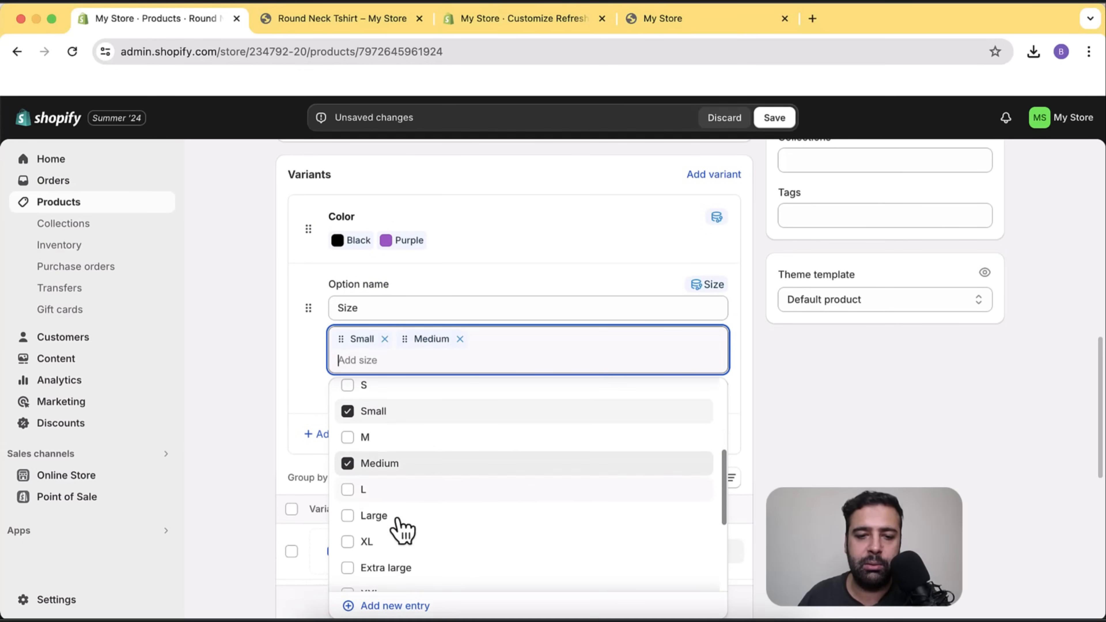
left_click(353, 515)
left_click(740, 341)
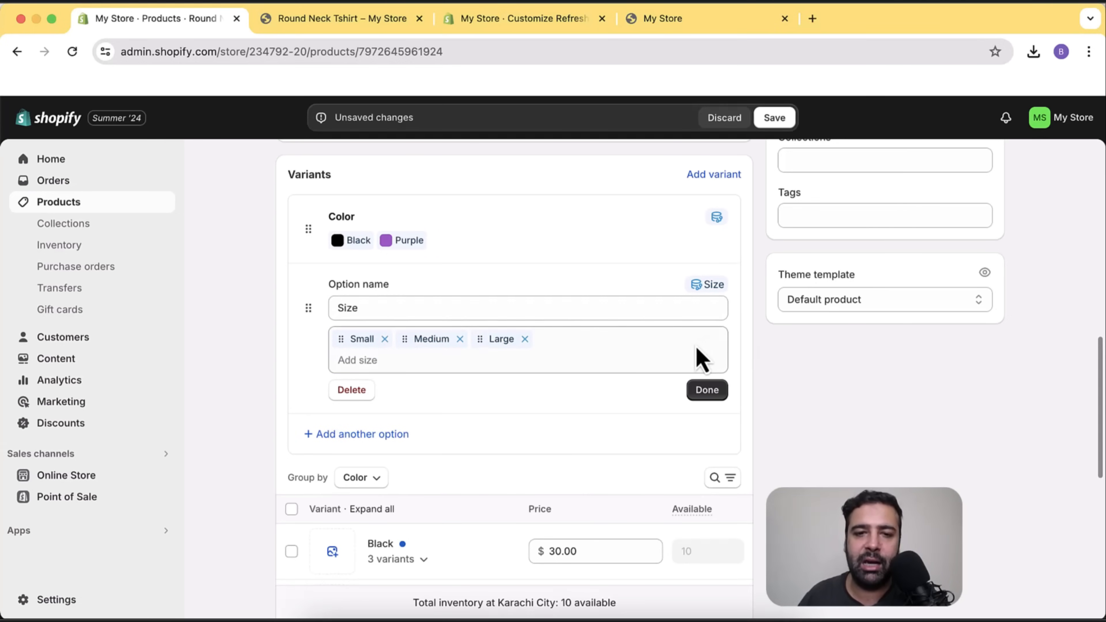
scroll(698, 357, "up", 4)
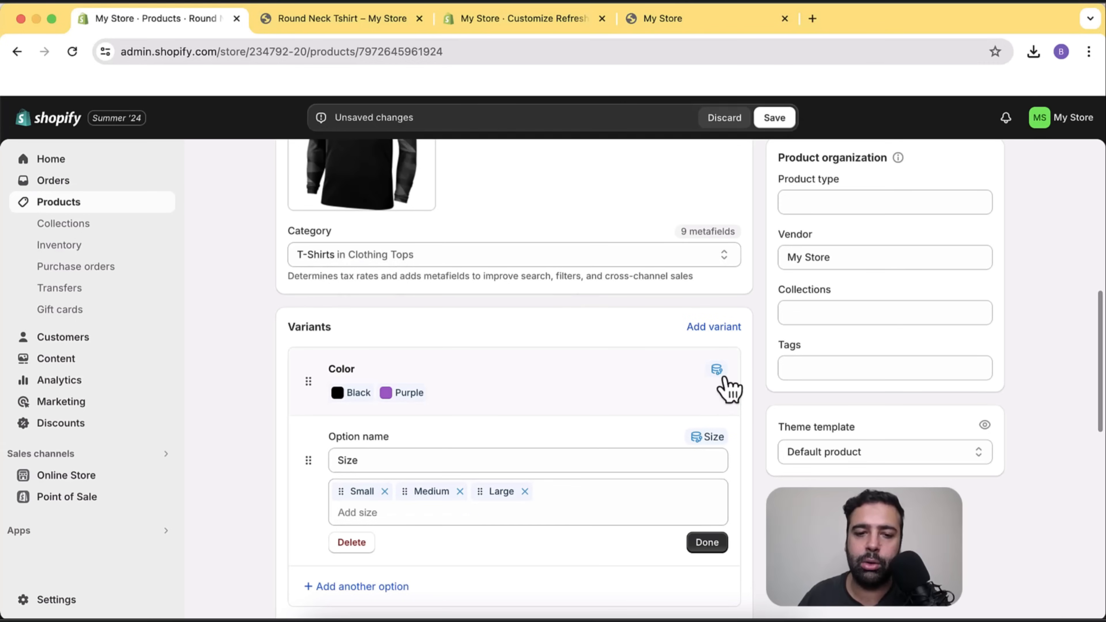
scroll(758, 331, "down", 2)
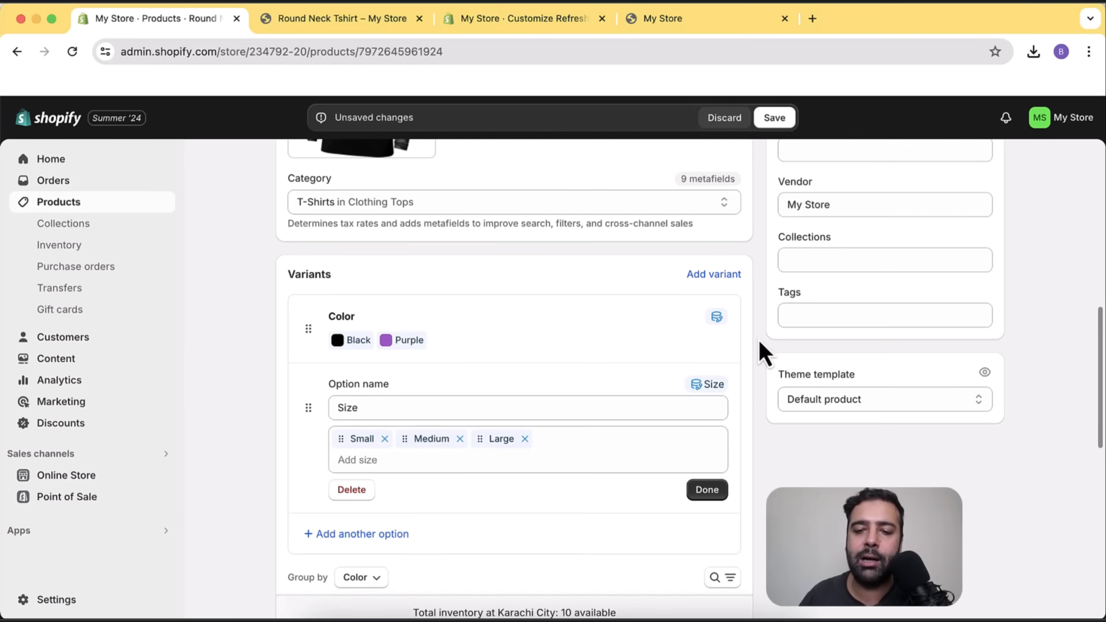
Enter 10 available units each for the Purple Small, Medium and Large variants.
left_click(709, 493)
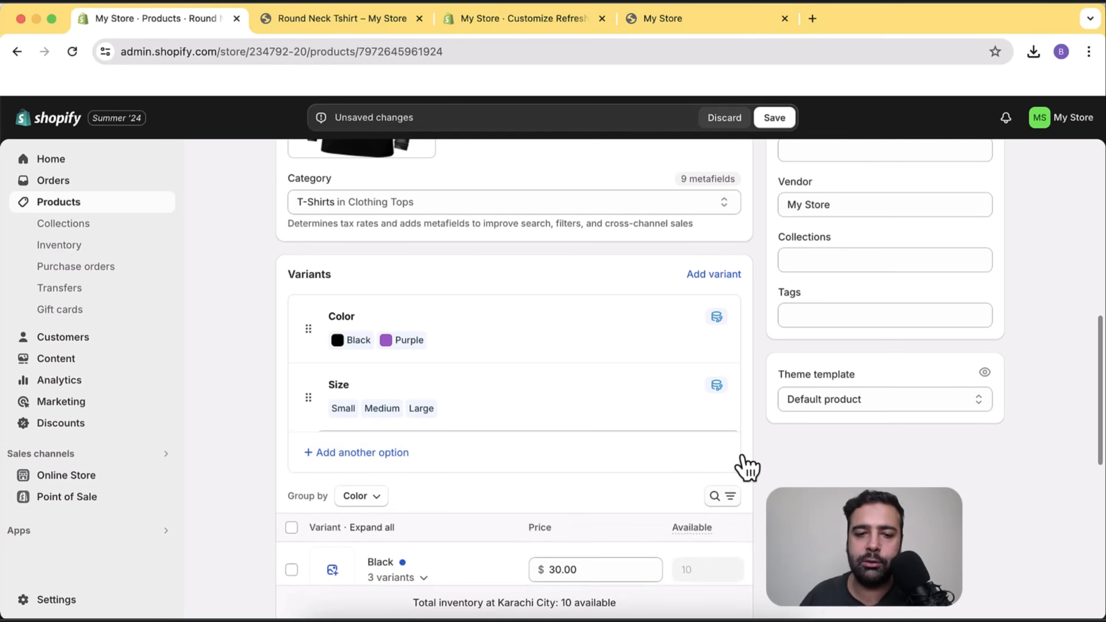
scroll(759, 322, "down", 5)
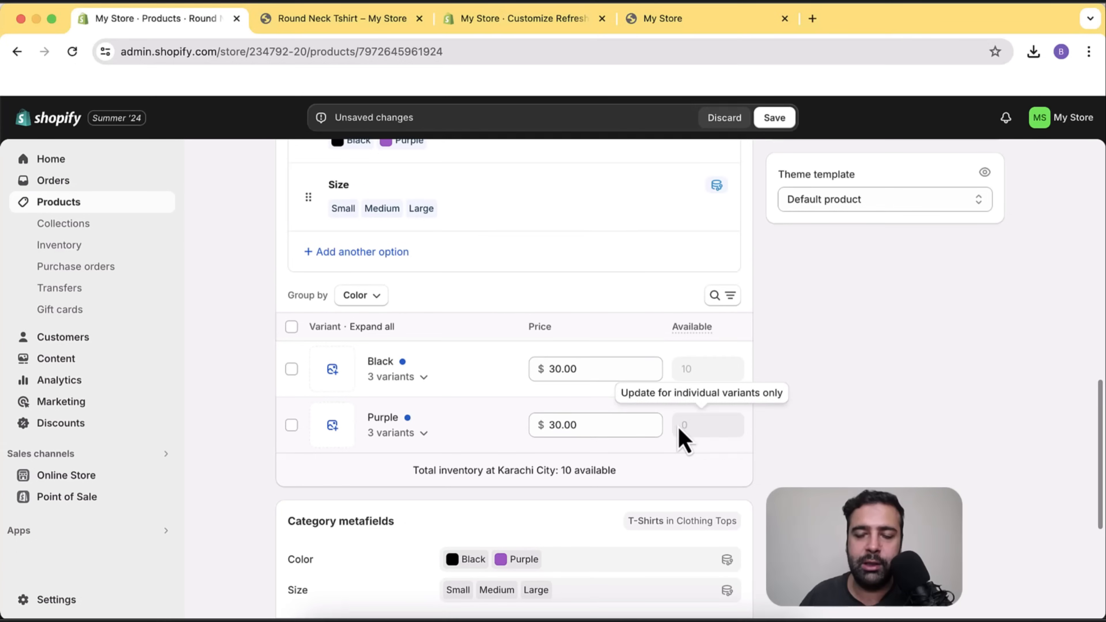
left_click(426, 436)
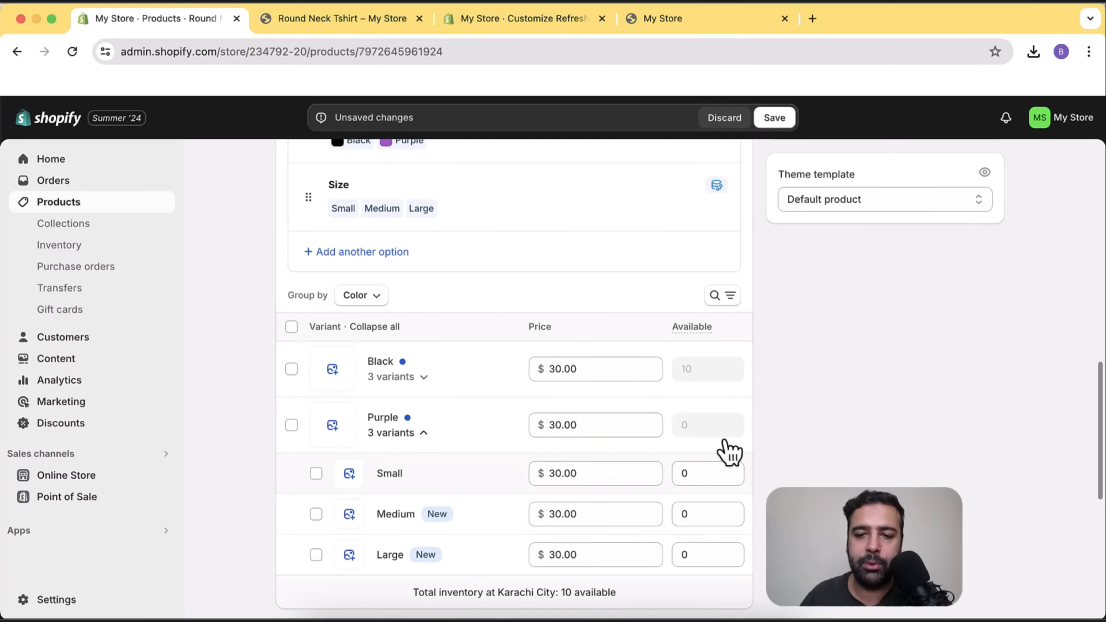
scroll(736, 433, "down", 1)
left_click(694, 448)
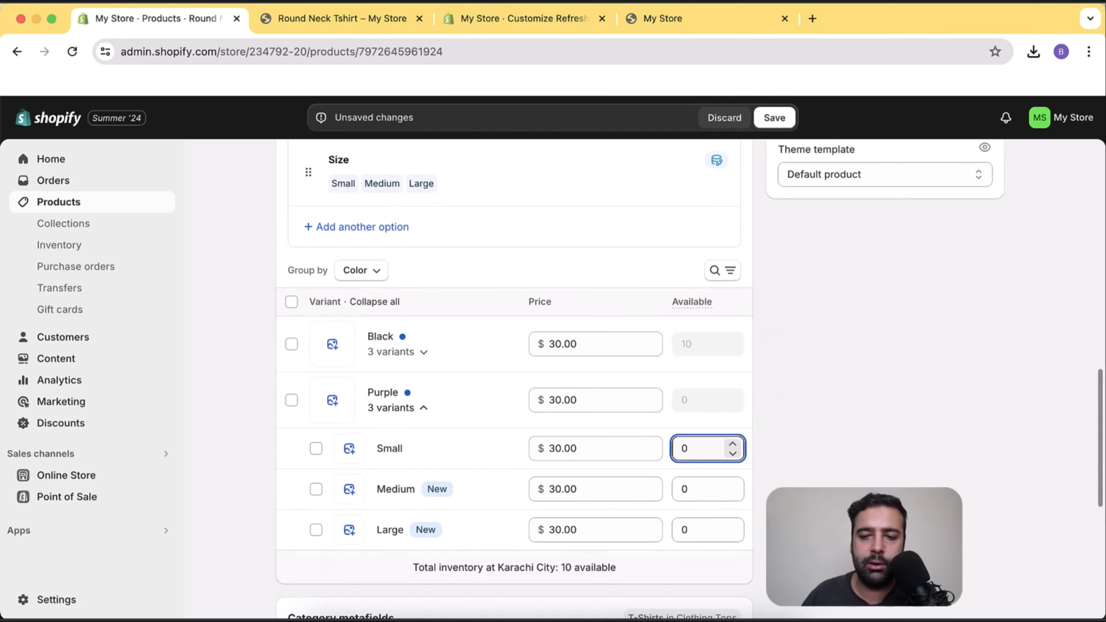
type("10")
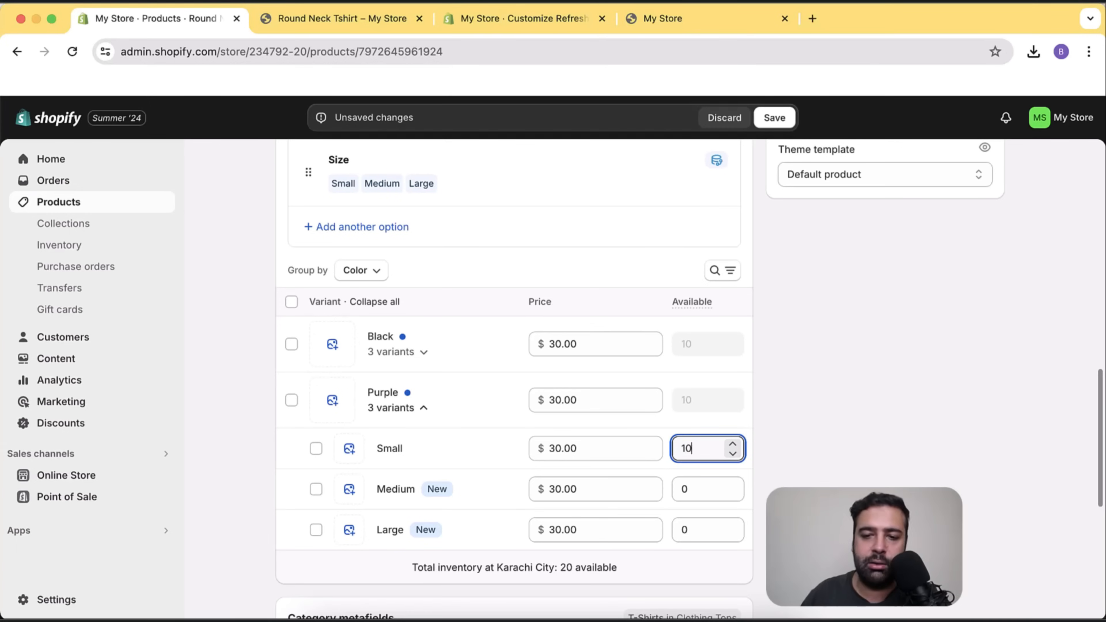
left_click(696, 490)
type("10")
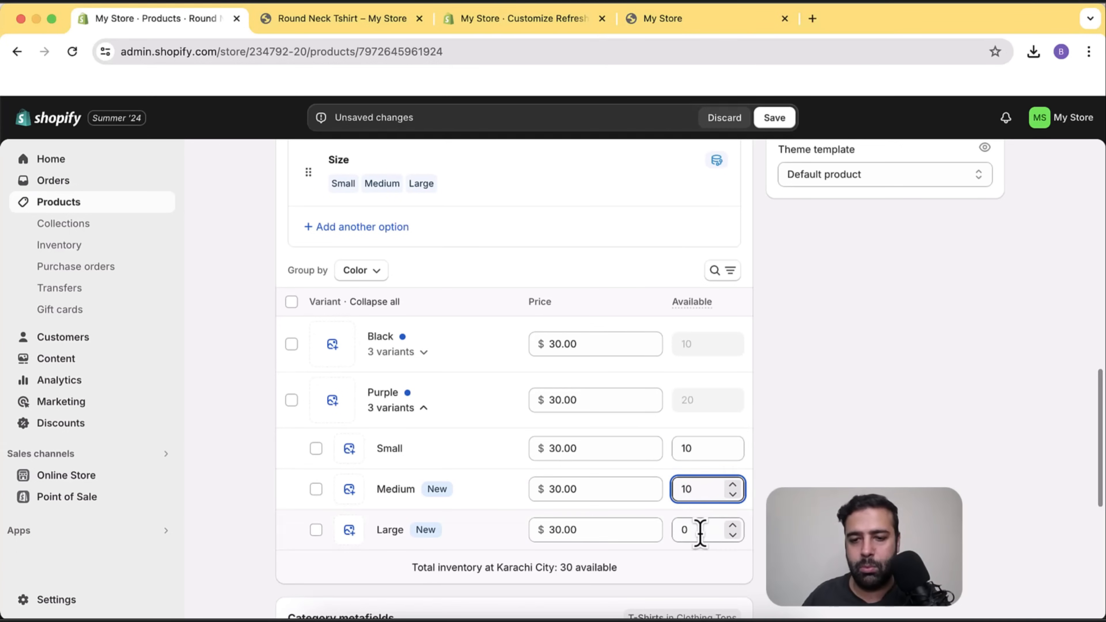
left_click(698, 530)
type("10")
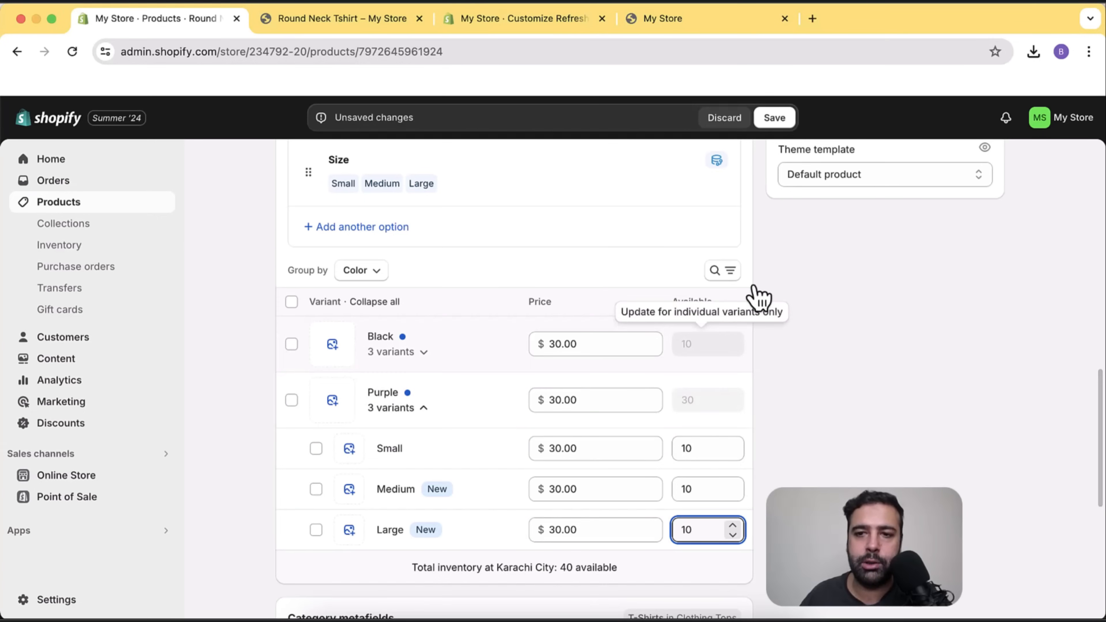
Save the product, bringing total stock at Karachi City to 40.
left_click(774, 118)
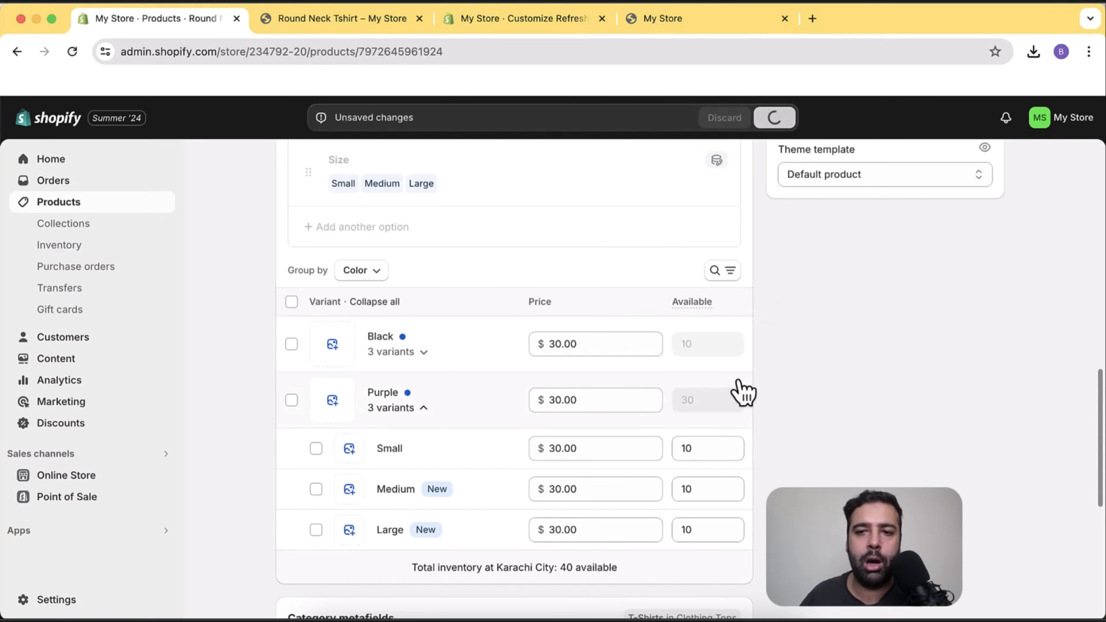
scroll(743, 420, "up", 15)
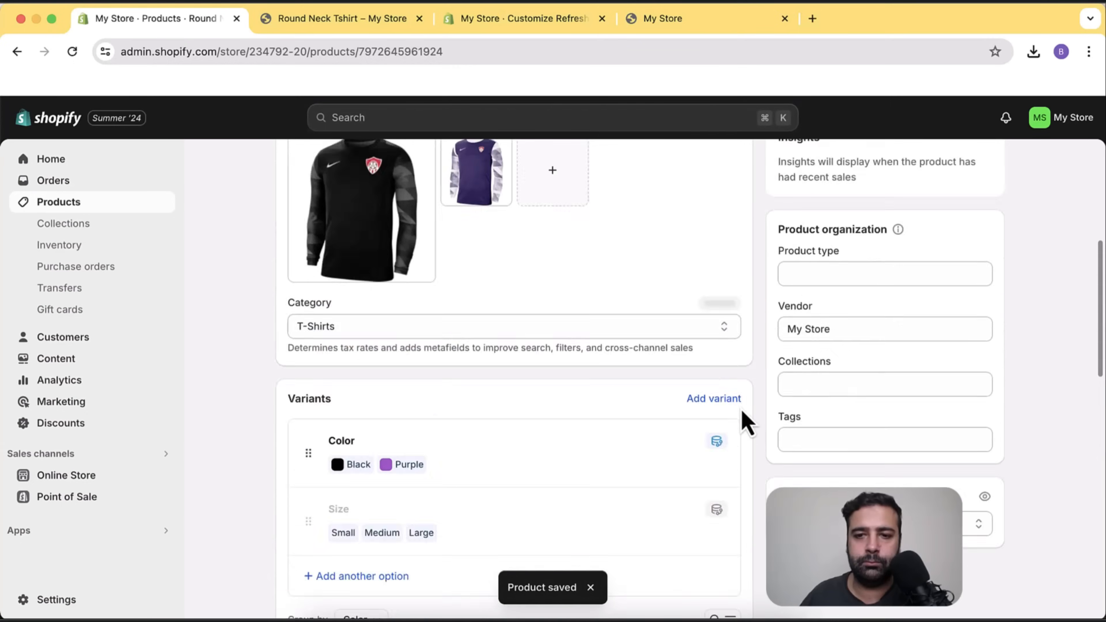
scroll(746, 422, "up", 2)
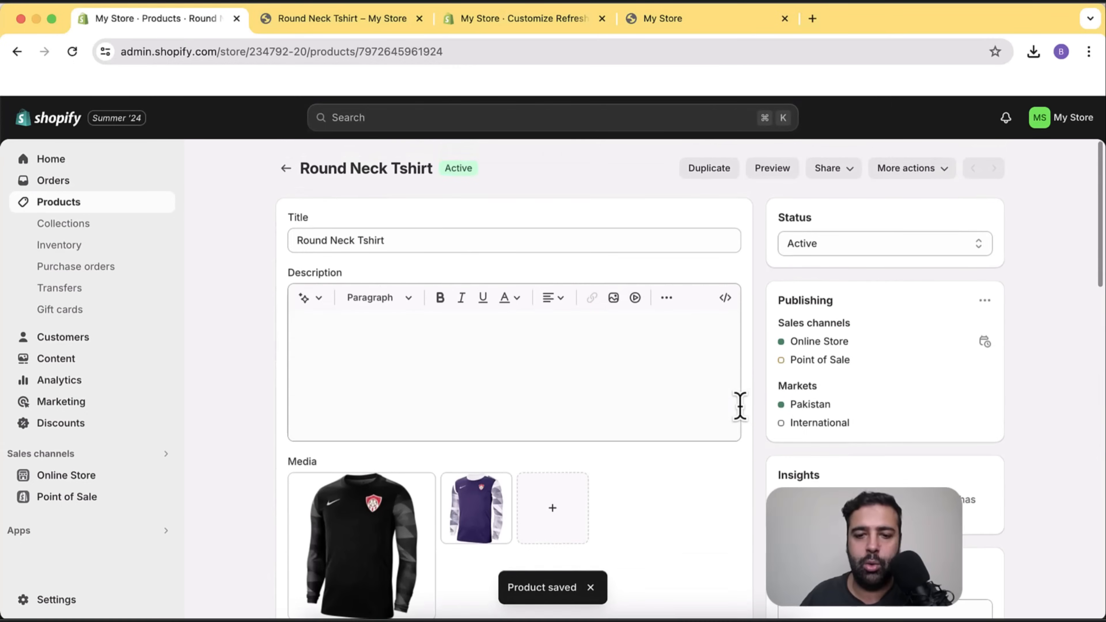
Open a fresh storefront preview and check Purple in Small, Medium and Large.
left_click(773, 170)
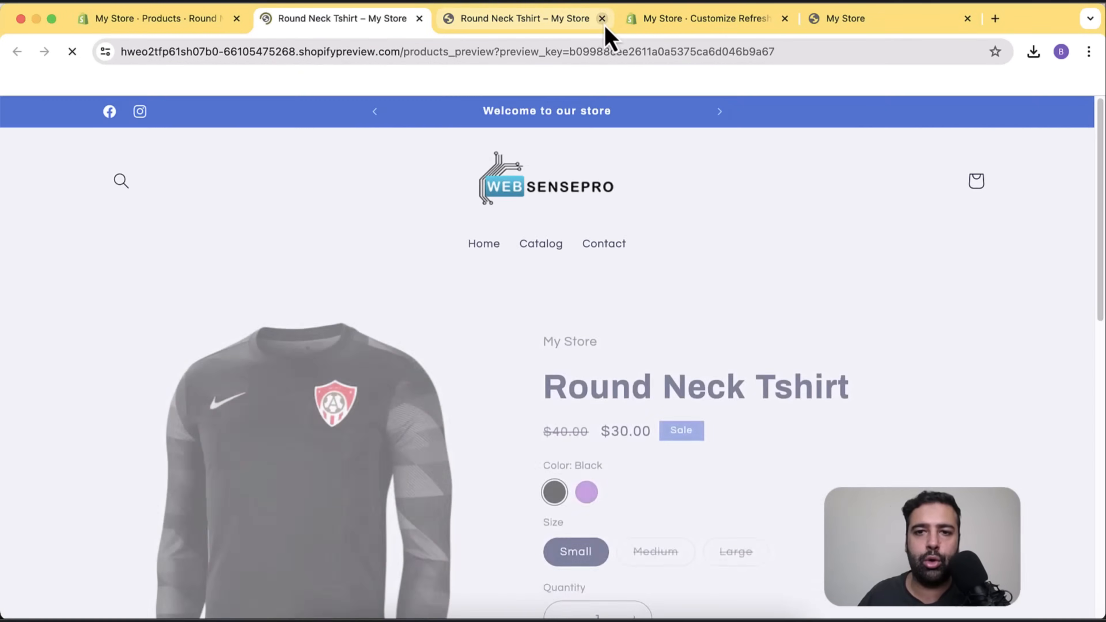
left_click(602, 18)
scroll(916, 229, "down", 5)
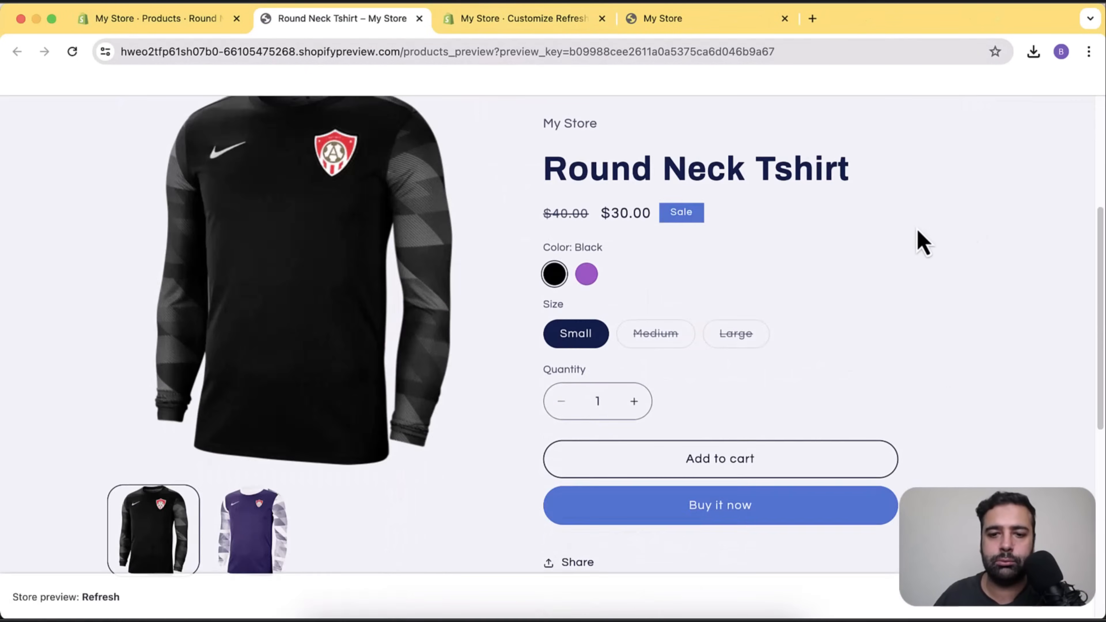
scroll(921, 313, "up", 5)
scroll(915, 291, "up", 3)
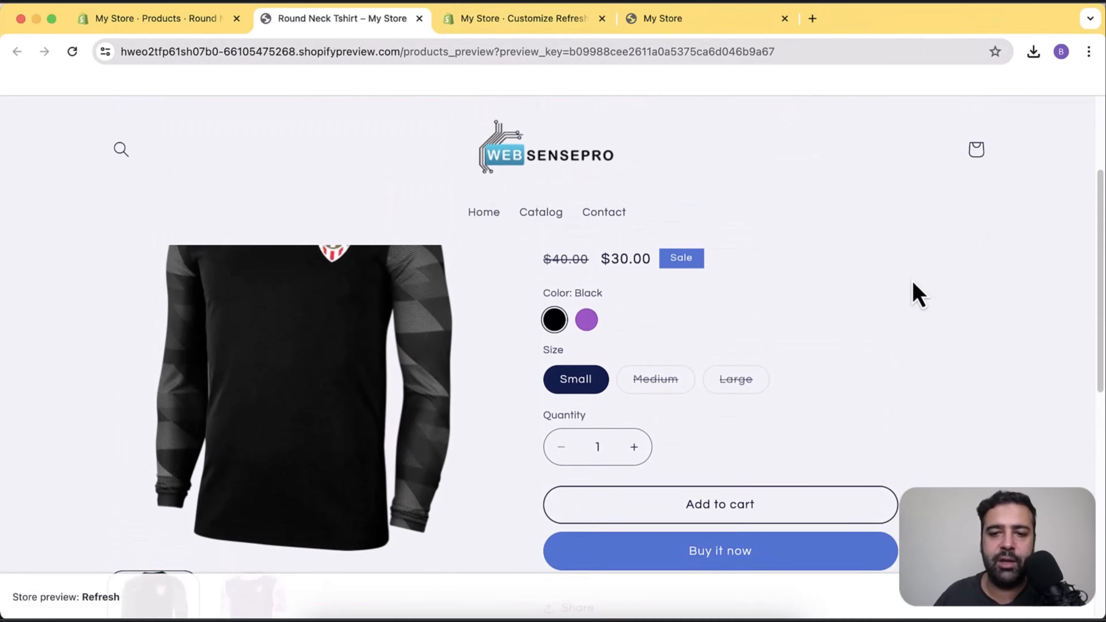
left_click(588, 431)
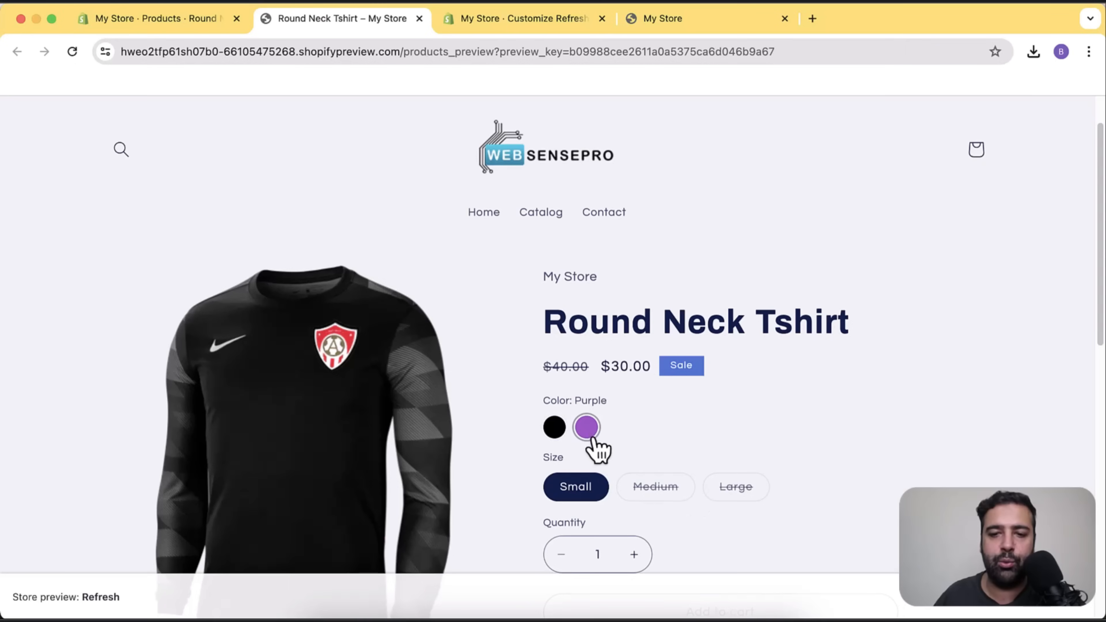
left_click(644, 487)
left_click(740, 492)
left_click(600, 492)
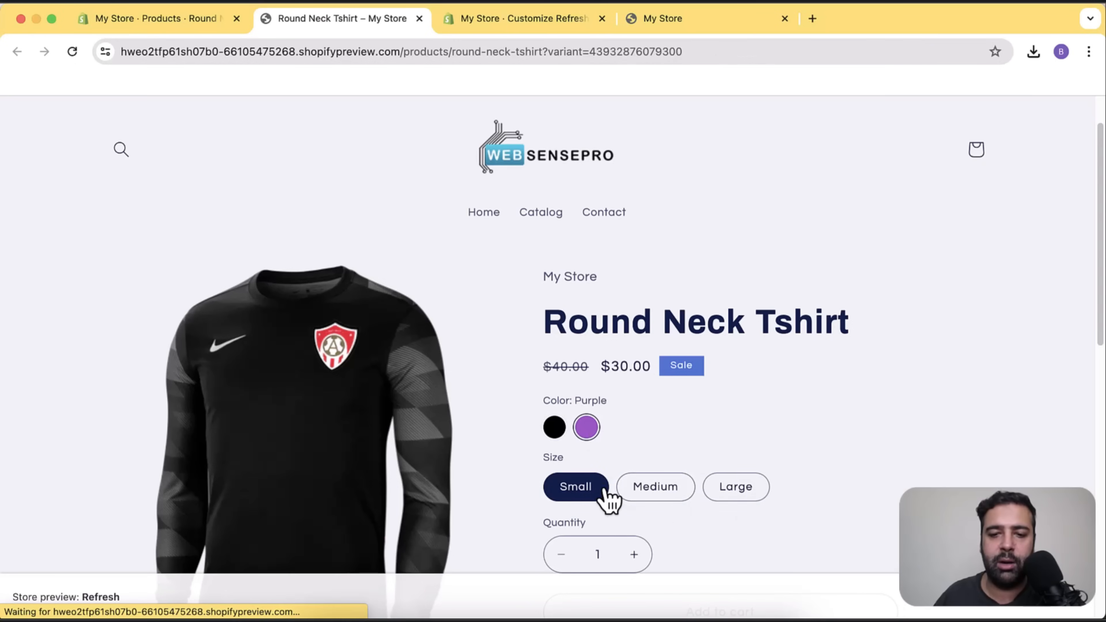
Check the Black sizes and confirm Black Medium appears sold out.
left_click(554, 428)
scroll(859, 324, "down", 2)
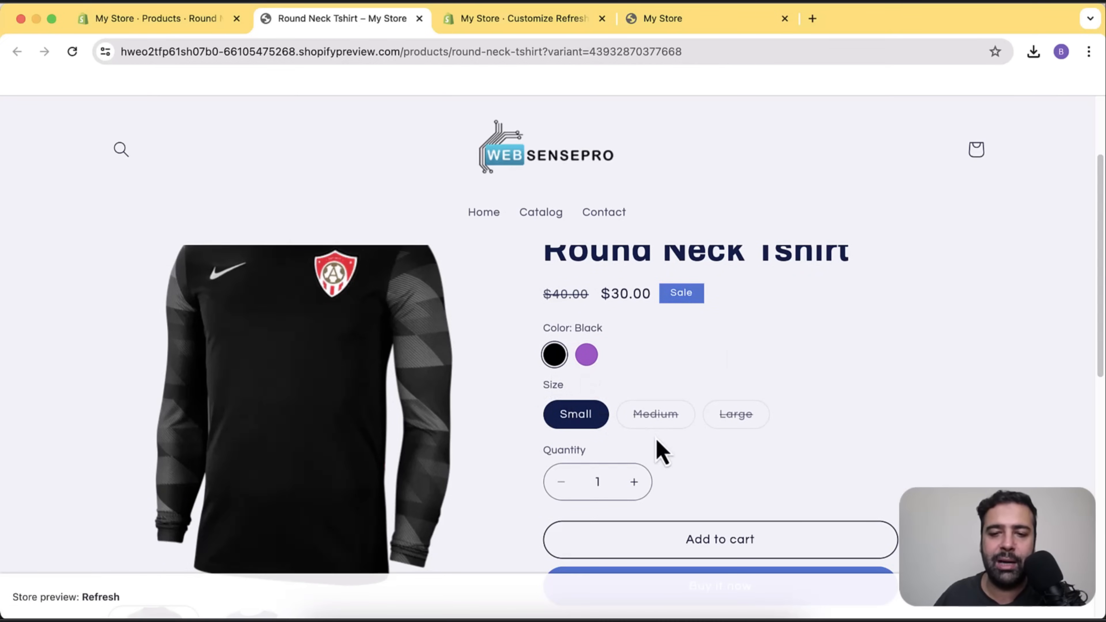
left_click(666, 429)
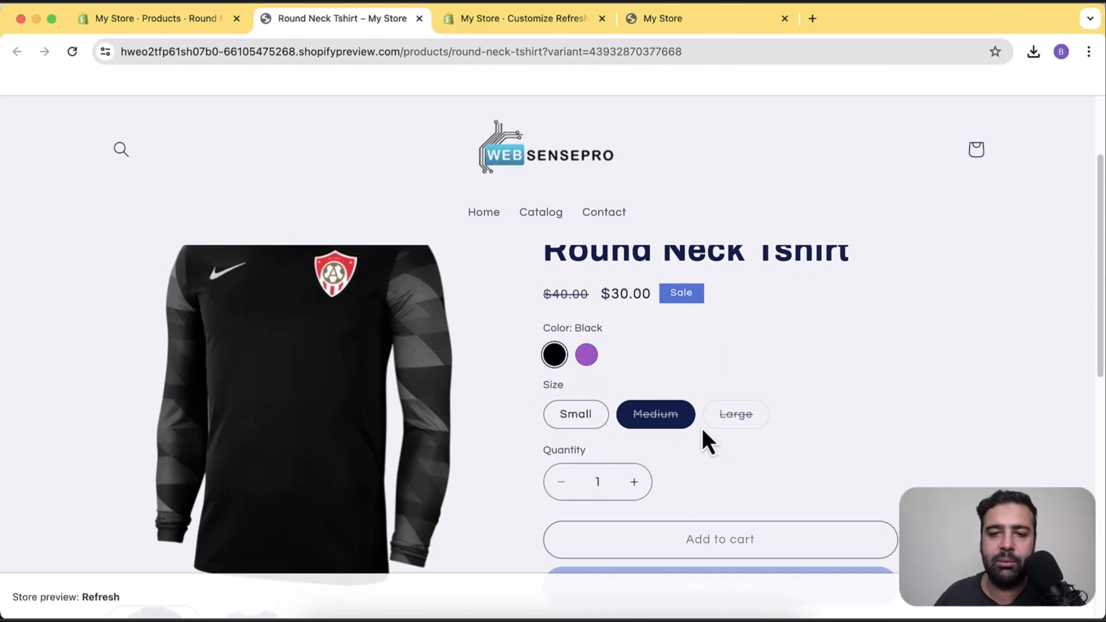
left_click(734, 425)
left_click(657, 421)
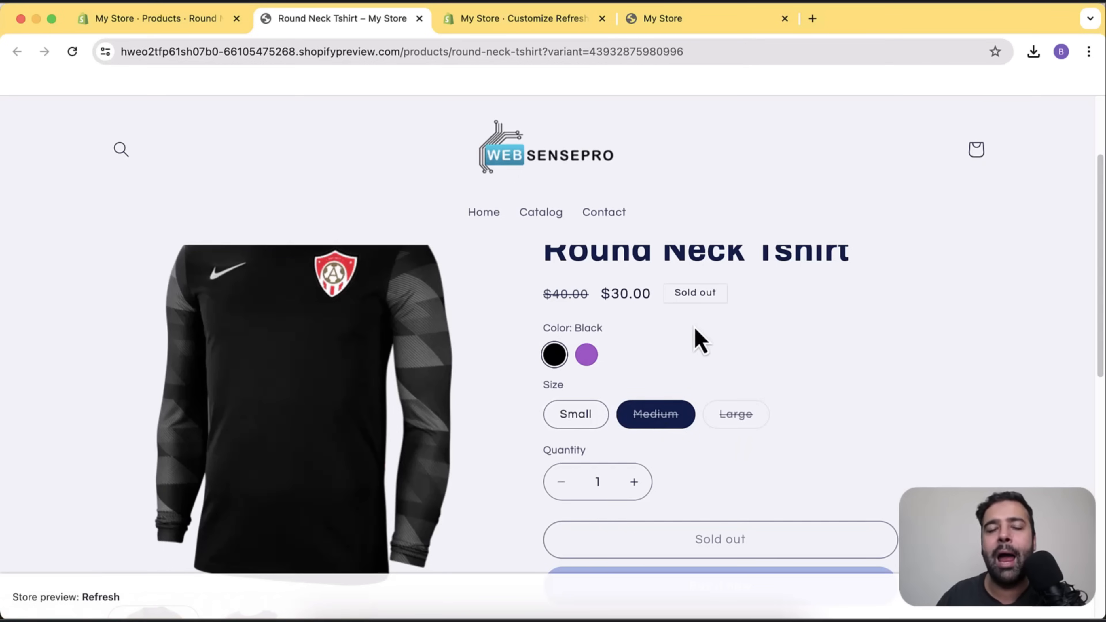
scroll(815, 338, "down", 10)
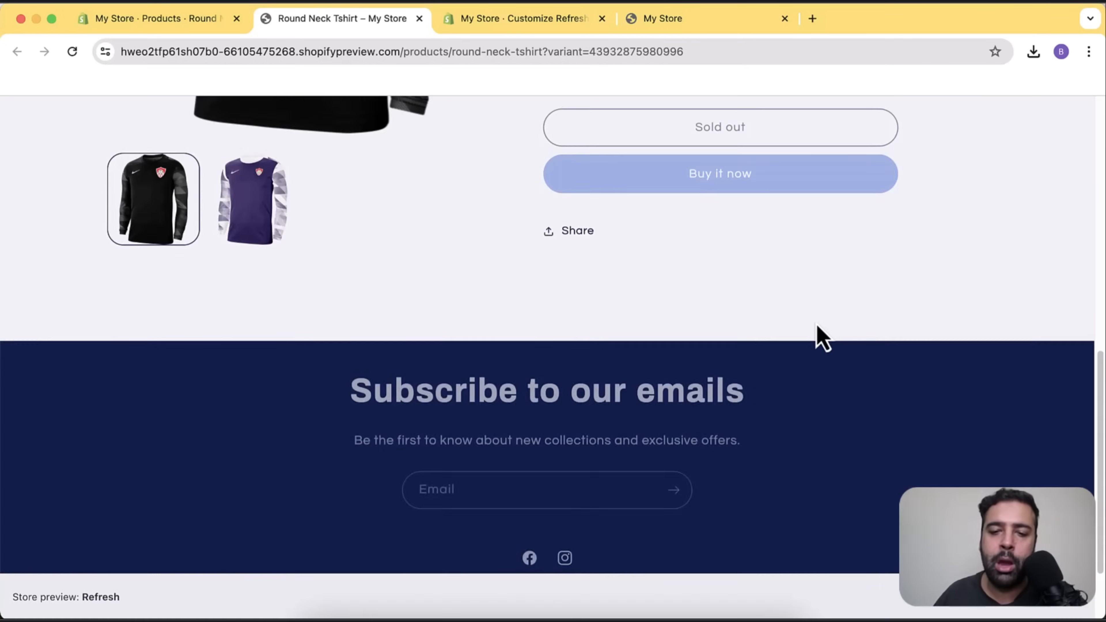
scroll(815, 338, "up", 12)
Go back to the products list, then open Collections showing Collection 1, 2 and 3.
left_click(144, 19)
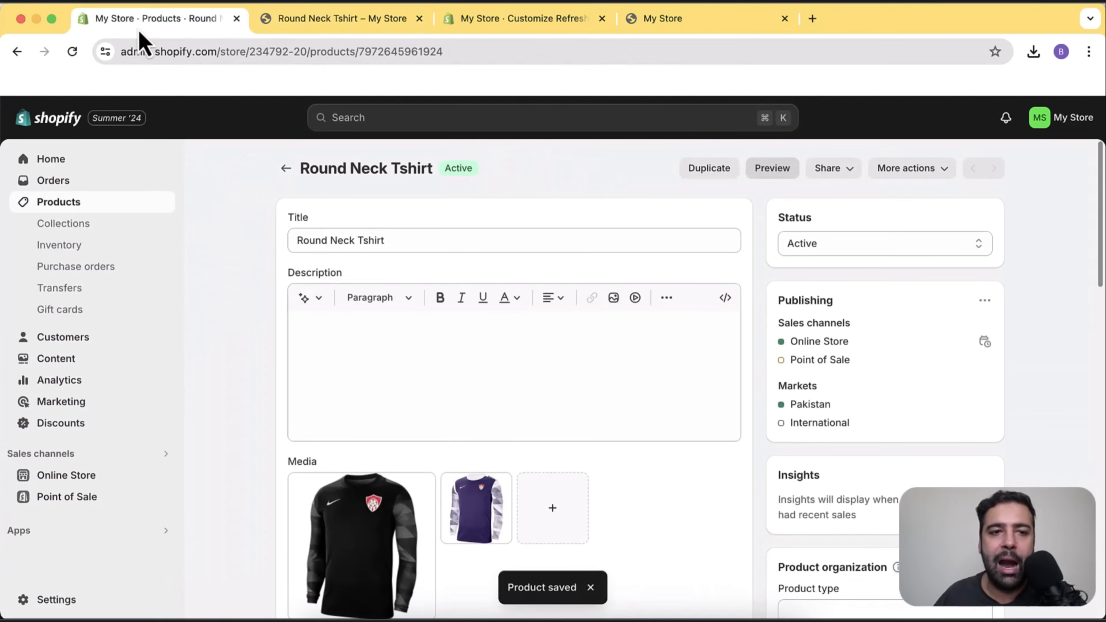
left_click(287, 170)
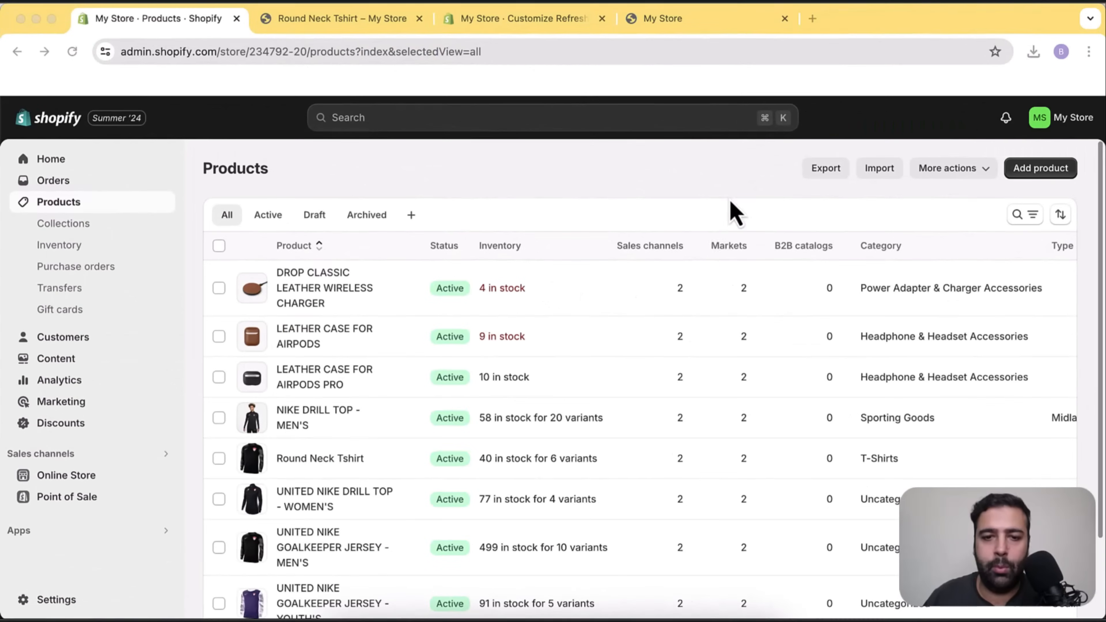
scroll(814, 322, "down", 4)
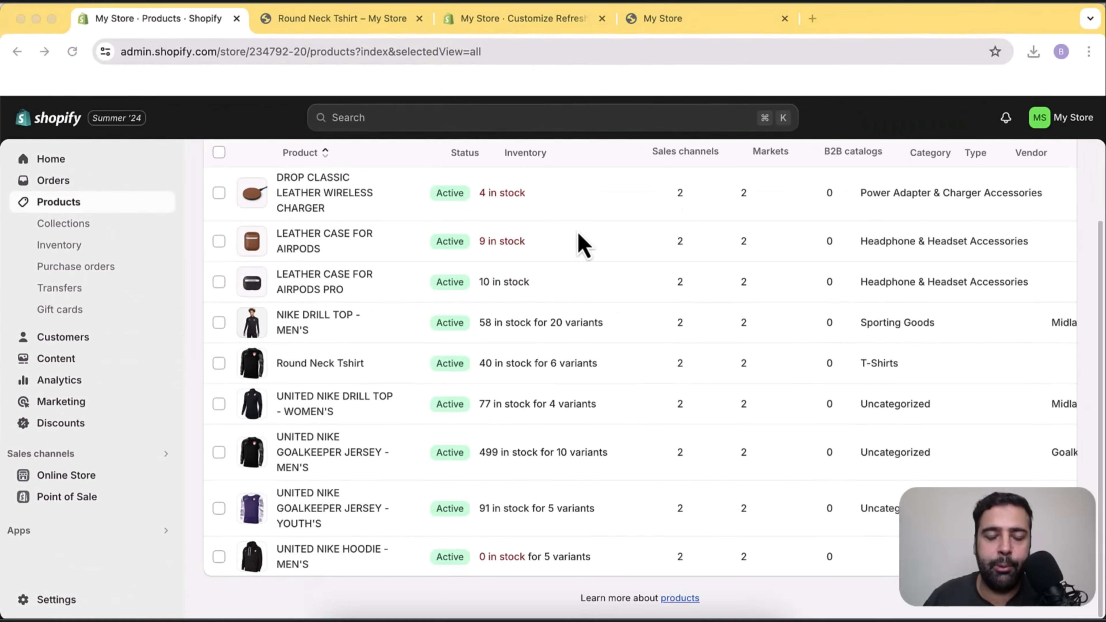
scroll(653, 283, "up", 4)
scroll(827, 358, "down", 3)
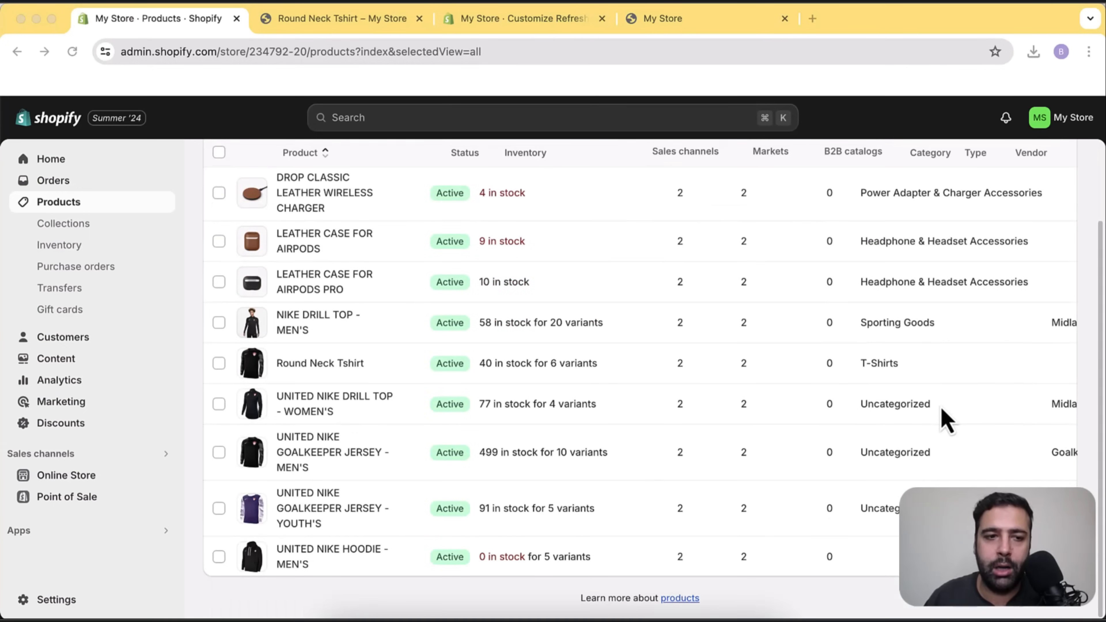
scroll(946, 420, "up", 3)
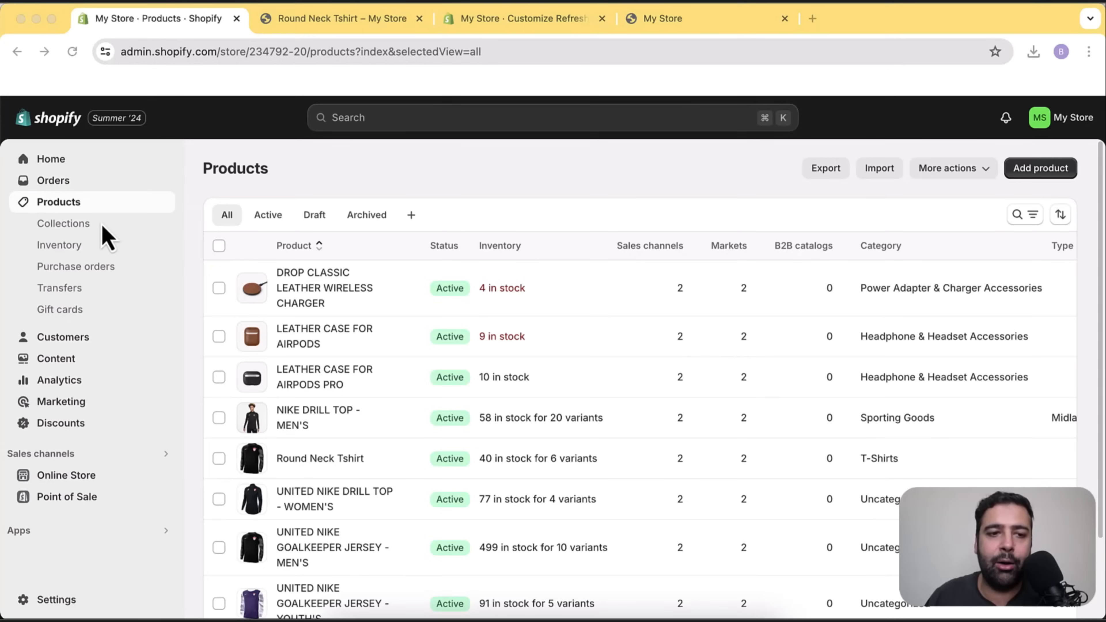
left_click(82, 224)
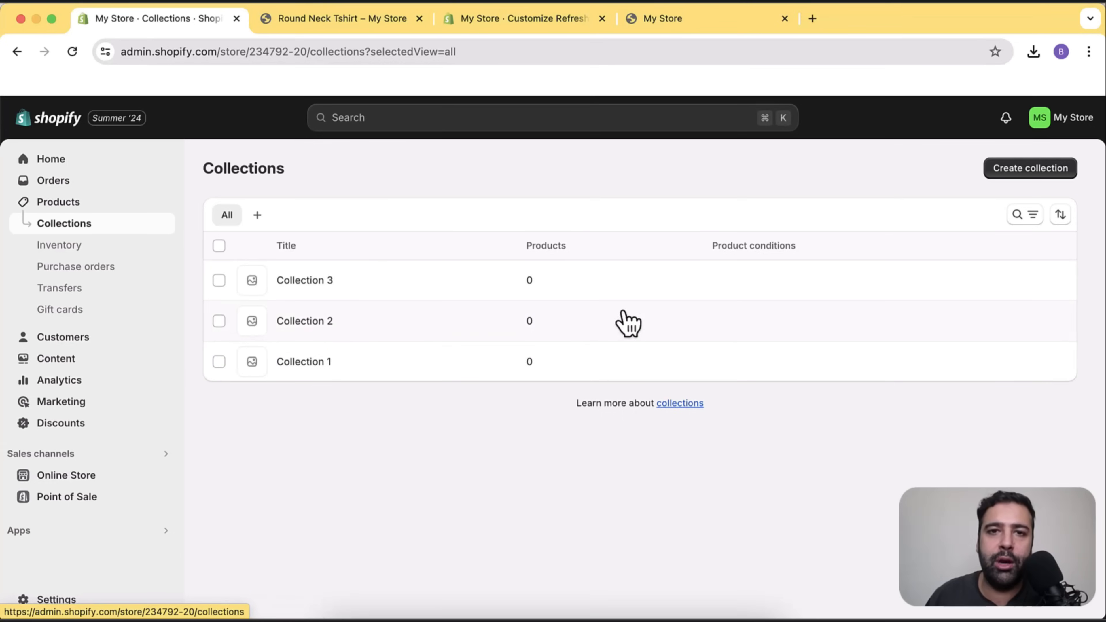
Select Collection 1, 2 and 3 together and bulk-delete them, confirming the deletion.
left_click(218, 246)
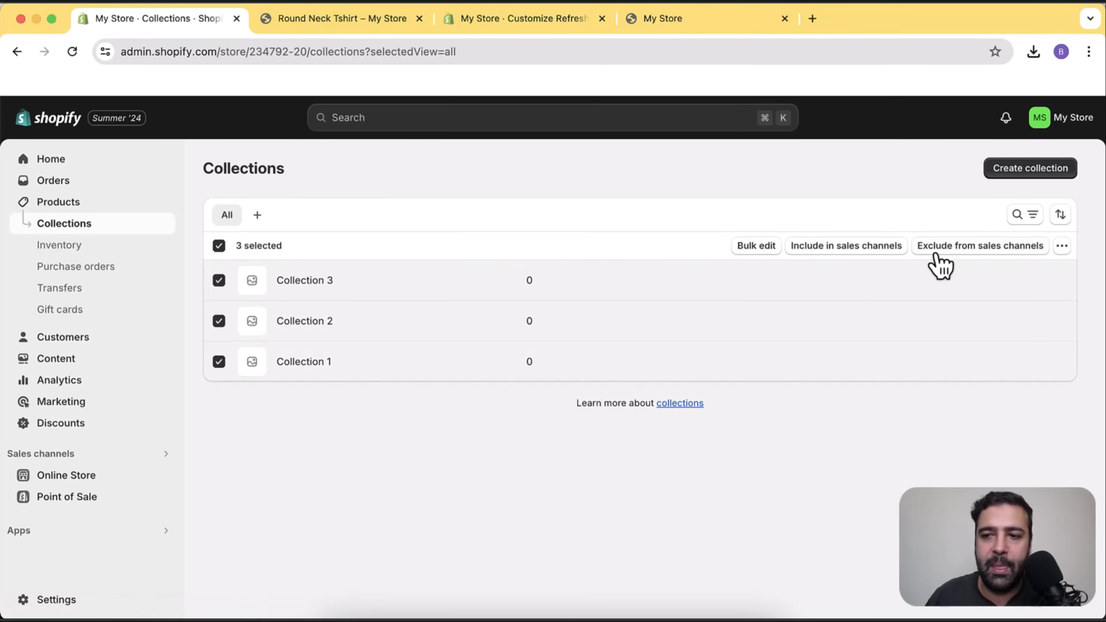
left_click(1060, 247)
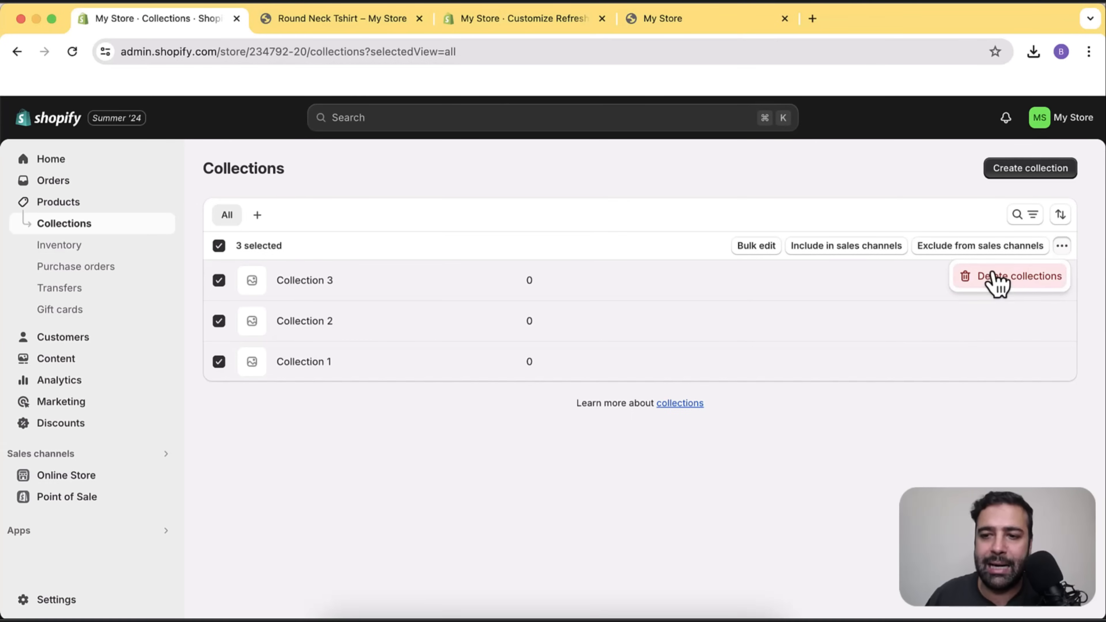
left_click(978, 279)
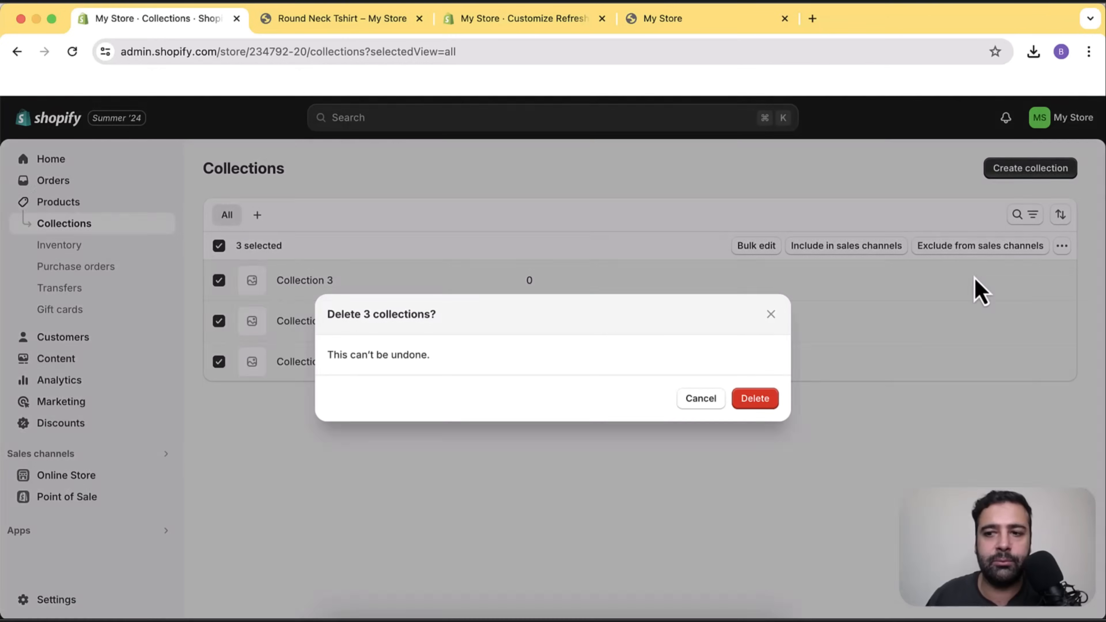
left_click(758, 401)
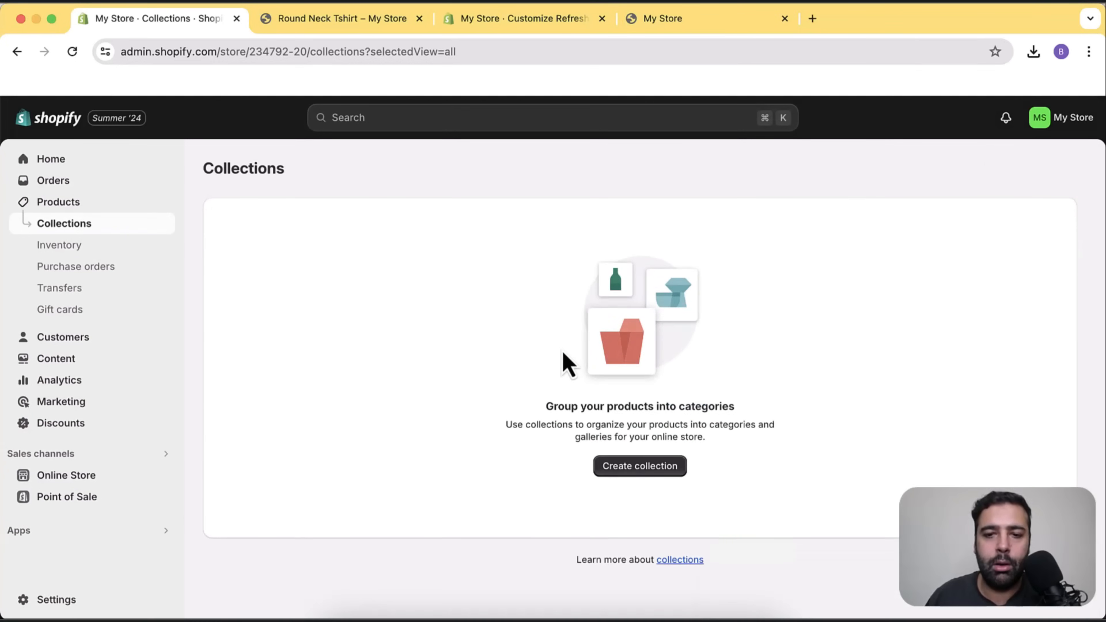
Create a new collection and start entering the title Tshirts.
left_click(648, 465)
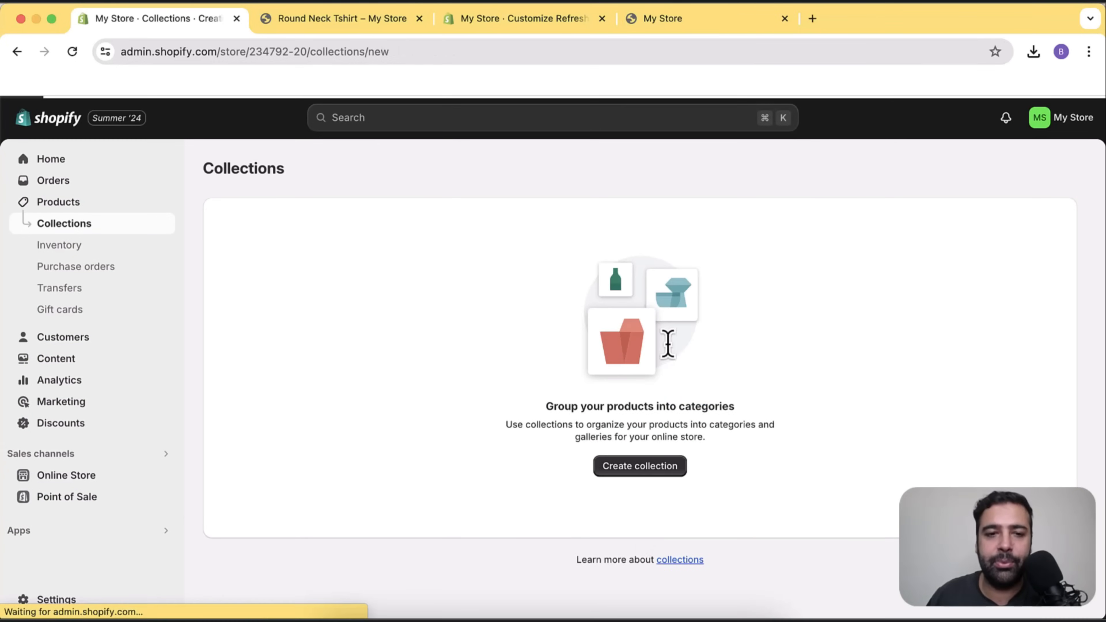
left_click(466, 240)
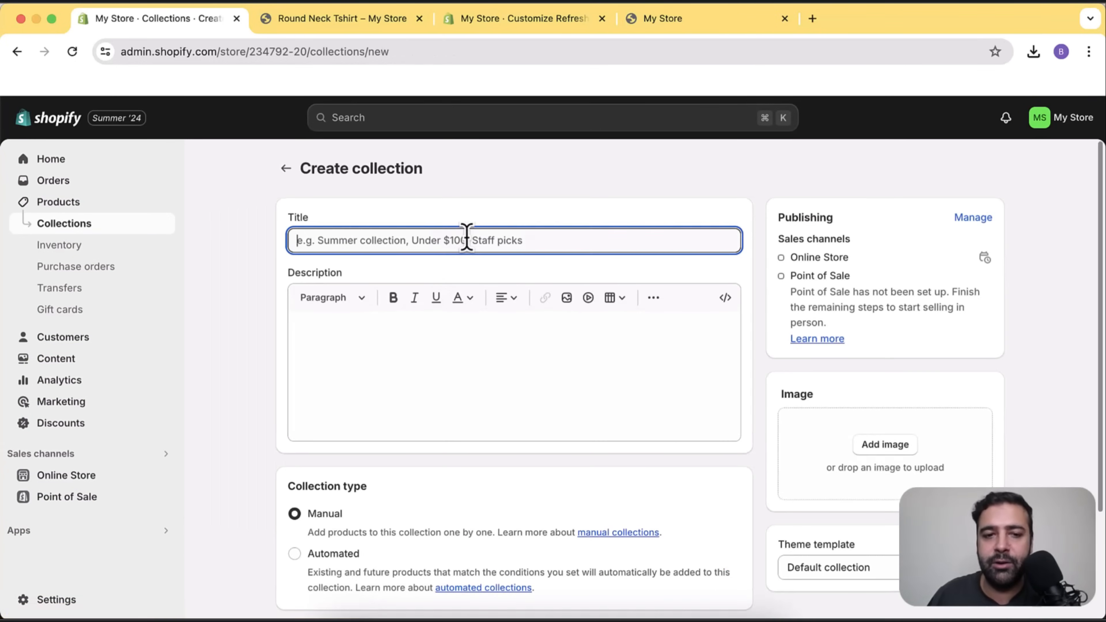
type("Tshirts")
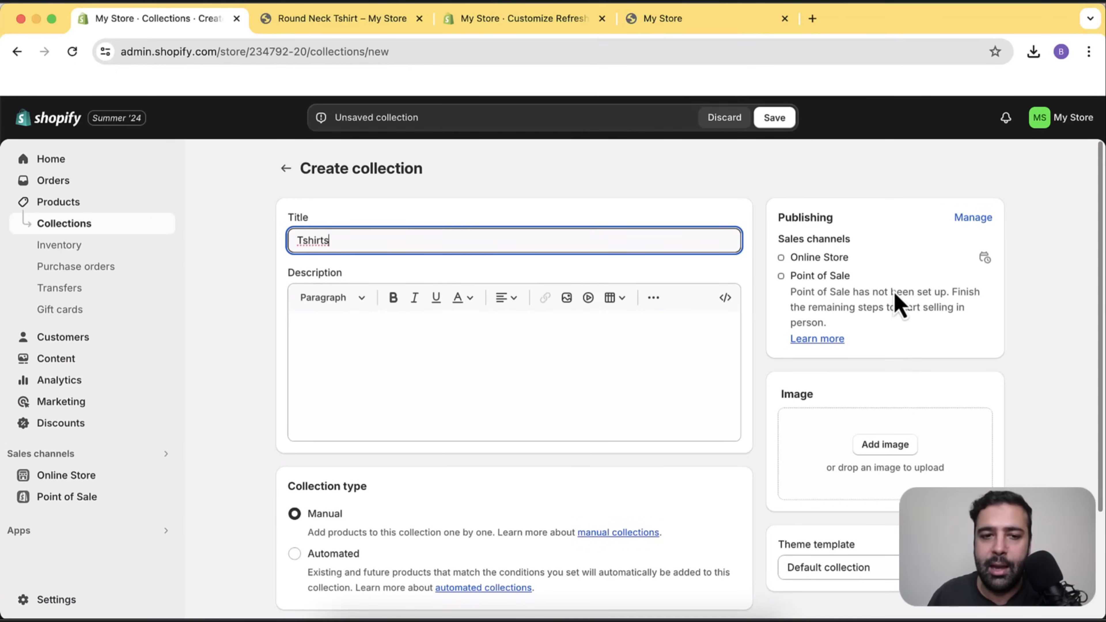
scroll(777, 244, "down", 3)
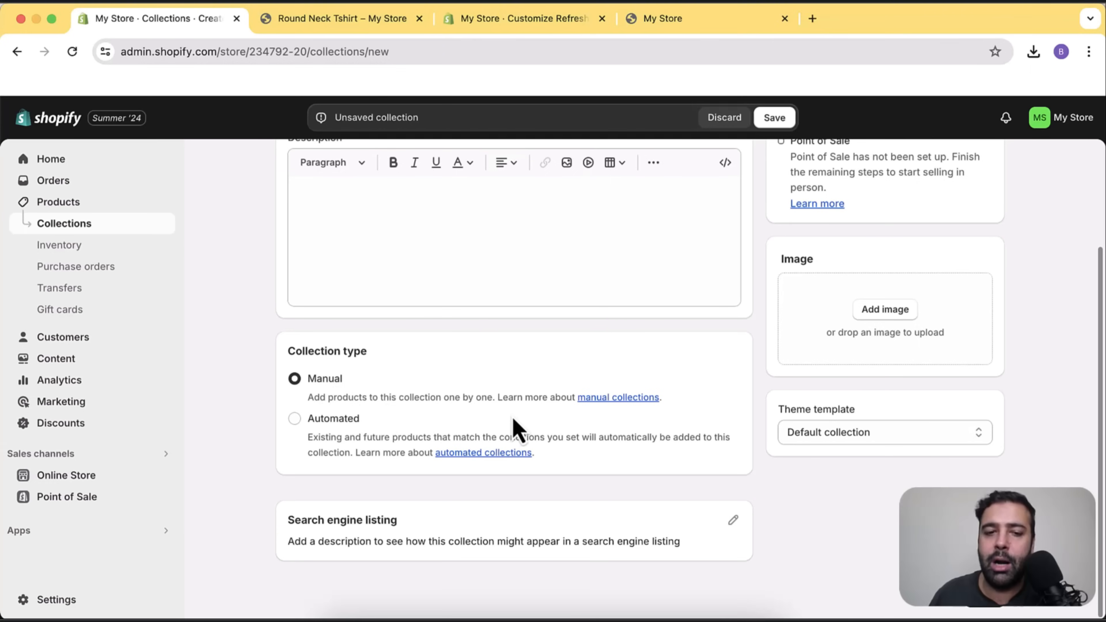
Try an Automated type with a product tag condition of tshirt, then revert to Manual.
left_click(340, 432)
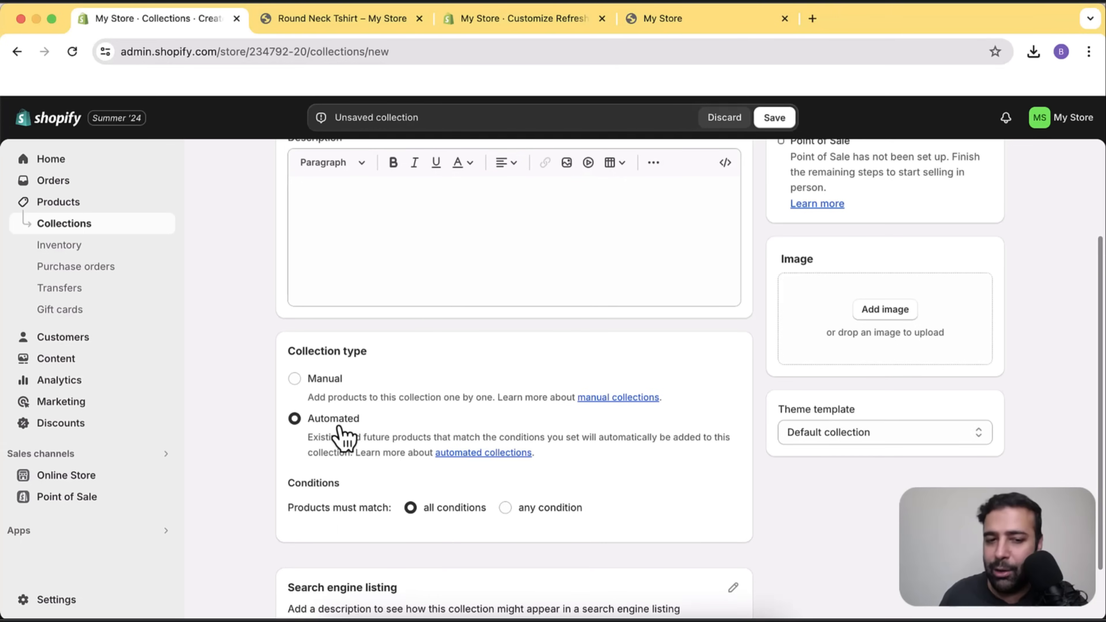
scroll(442, 414, "down", 3)
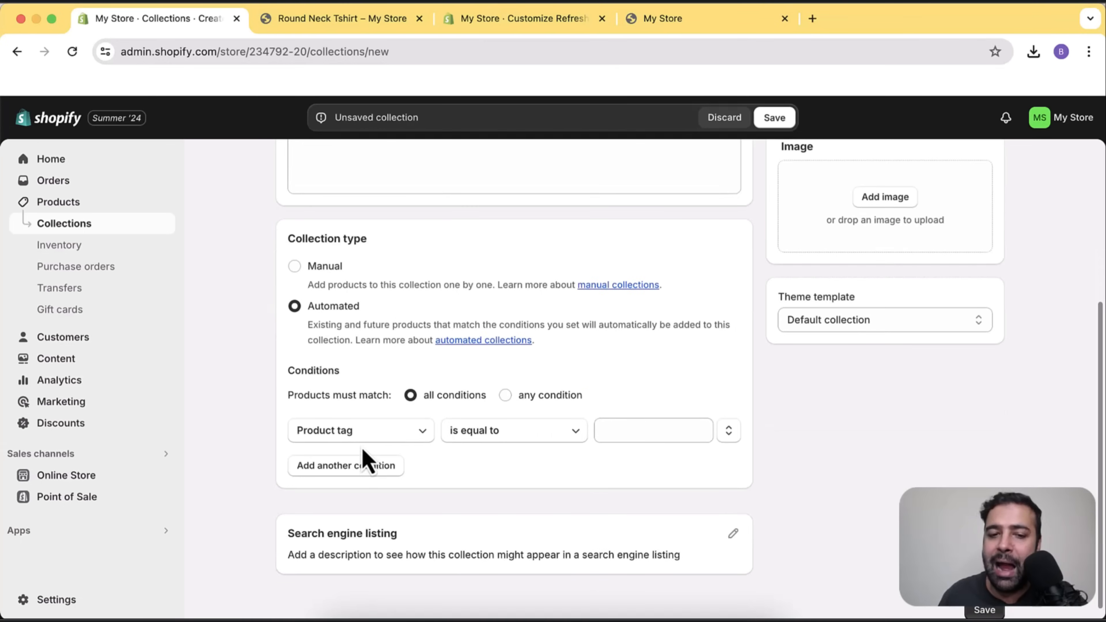
left_click(631, 433)
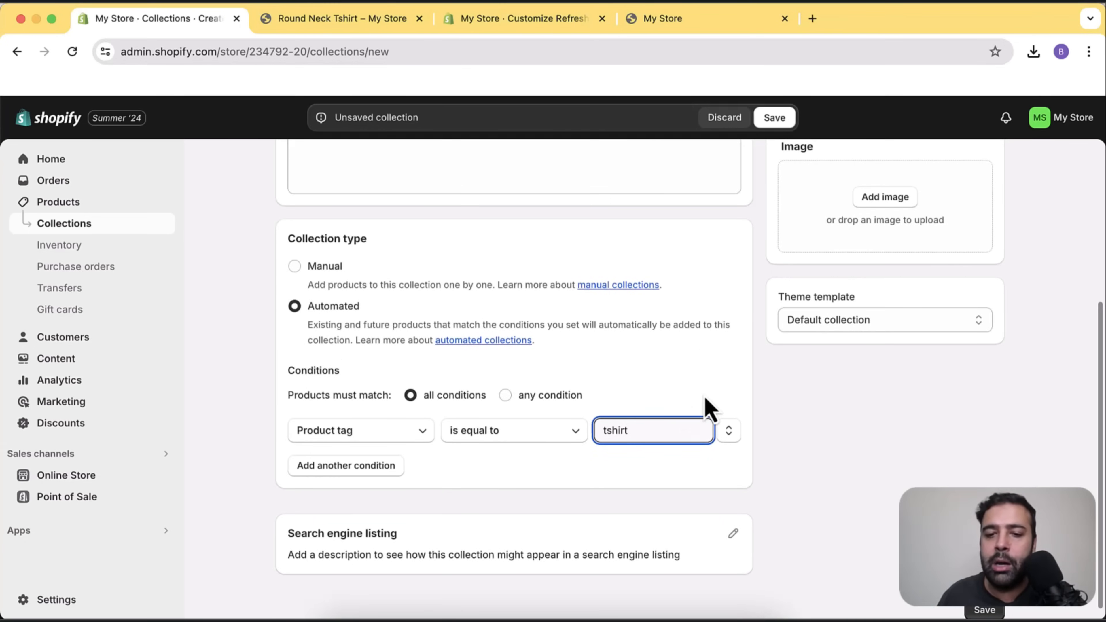
left_click(707, 408)
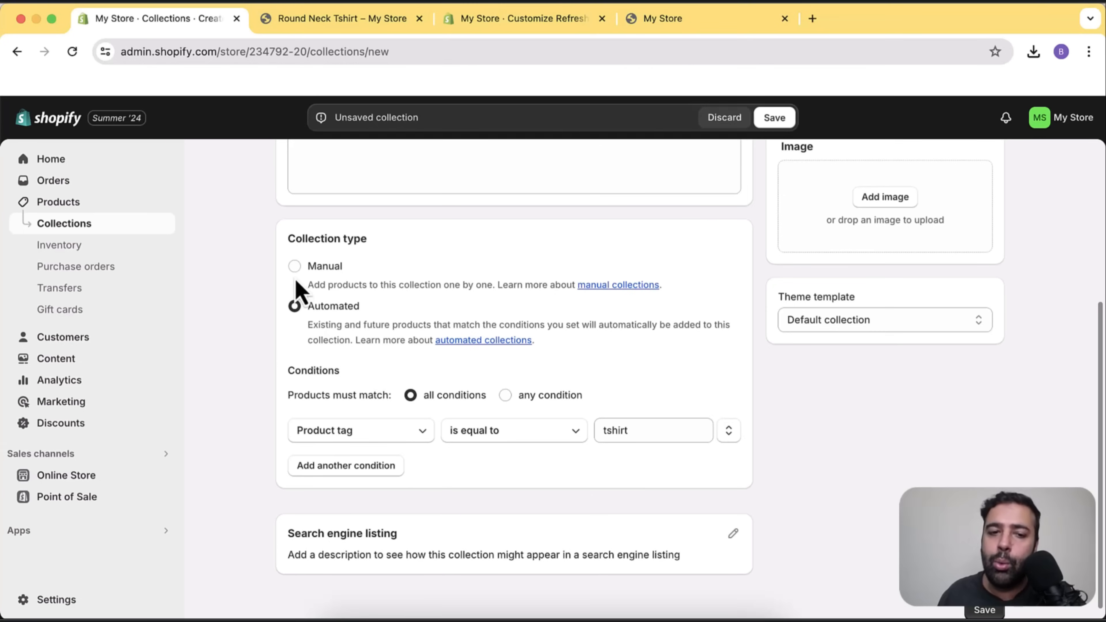
left_click(294, 266)
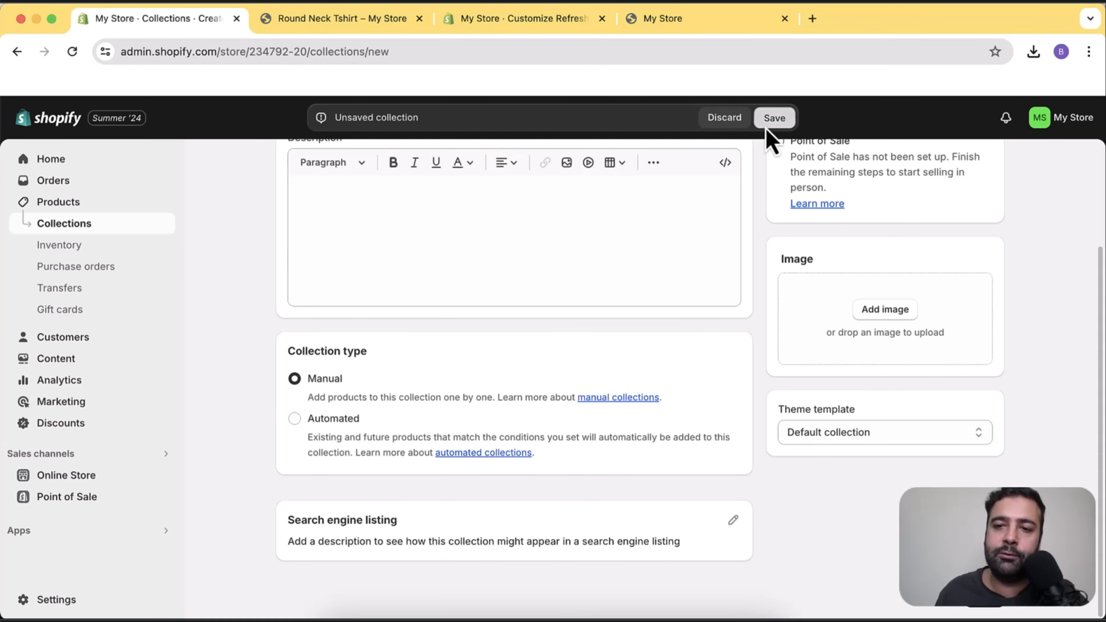
Save Tshirts and add six products: Round Neck Tshirt, Nike drill tops, goalkeeper jersey, men's hoodie.
left_click(774, 118)
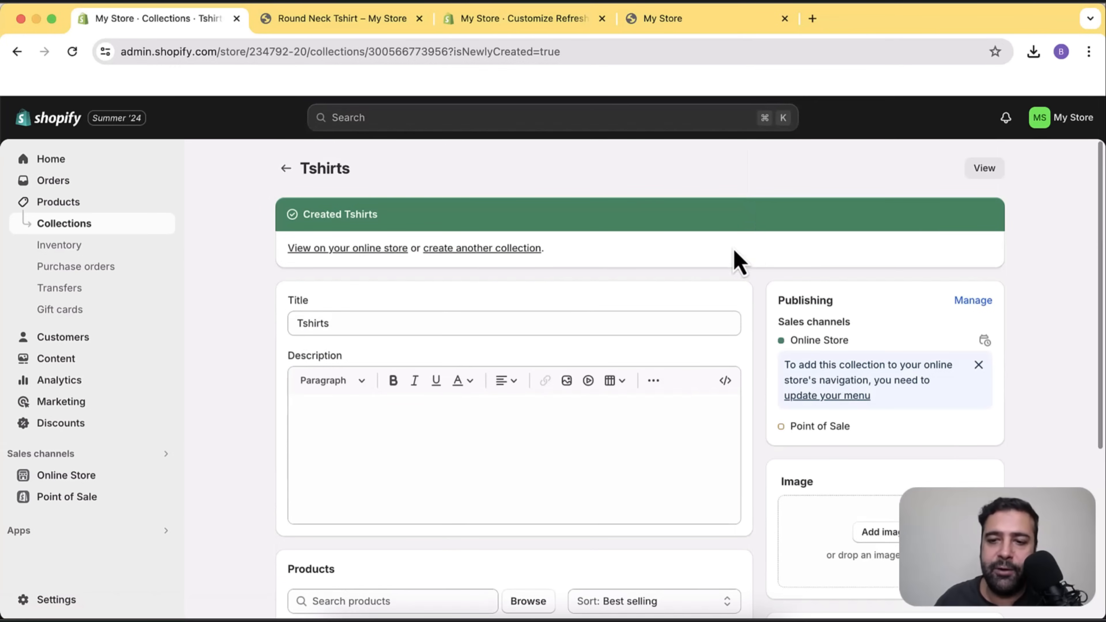
scroll(758, 248, "down", 5)
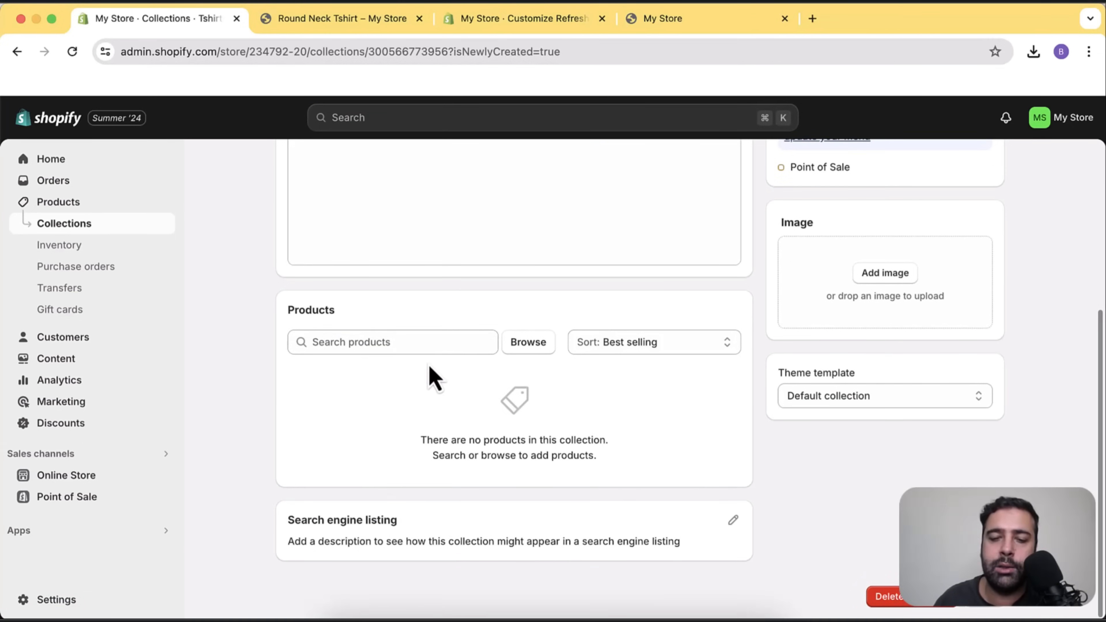
left_click(526, 358)
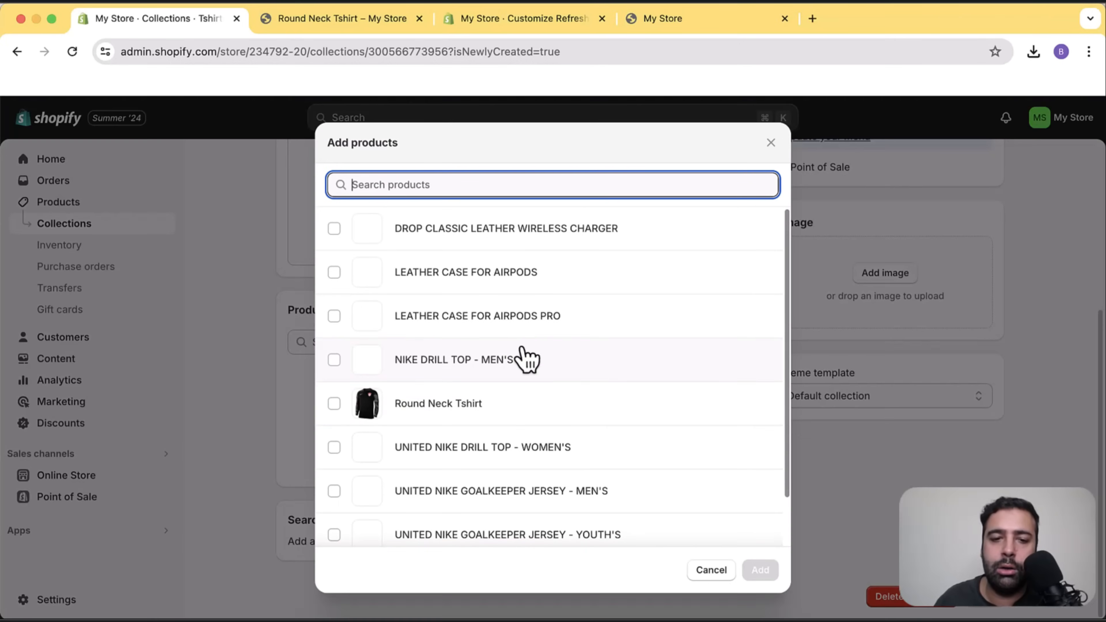
scroll(704, 295, "down", 2)
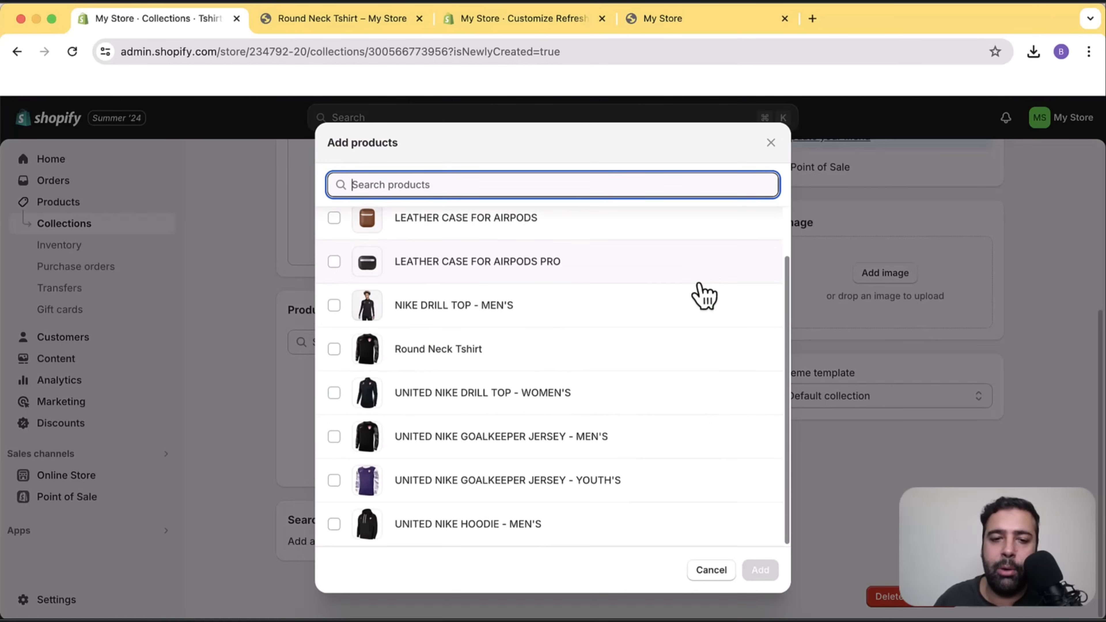
left_click(334, 307)
left_click(334, 349)
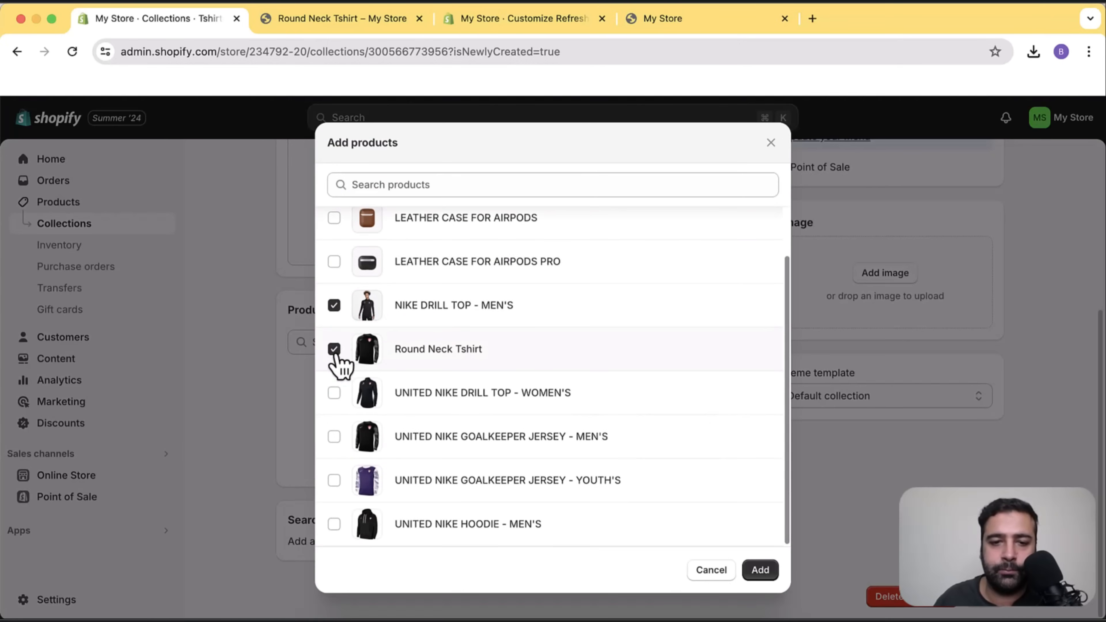
left_click(334, 393)
left_click(334, 436)
left_click(334, 481)
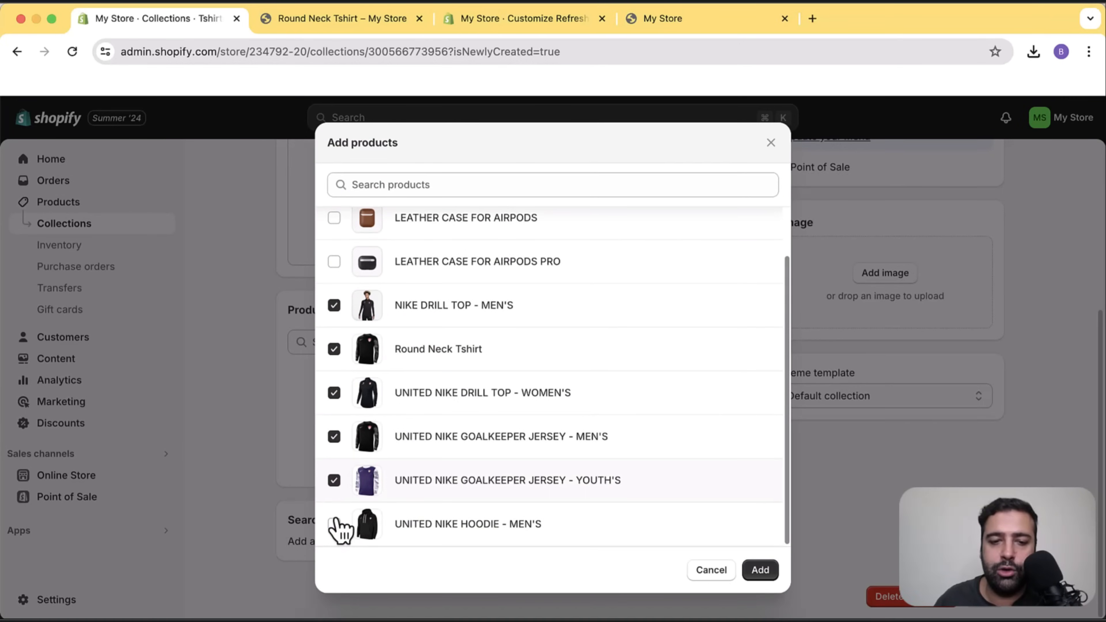
left_click(334, 524)
scroll(699, 397, "up", 1)
scroll(699, 396, "up", 1)
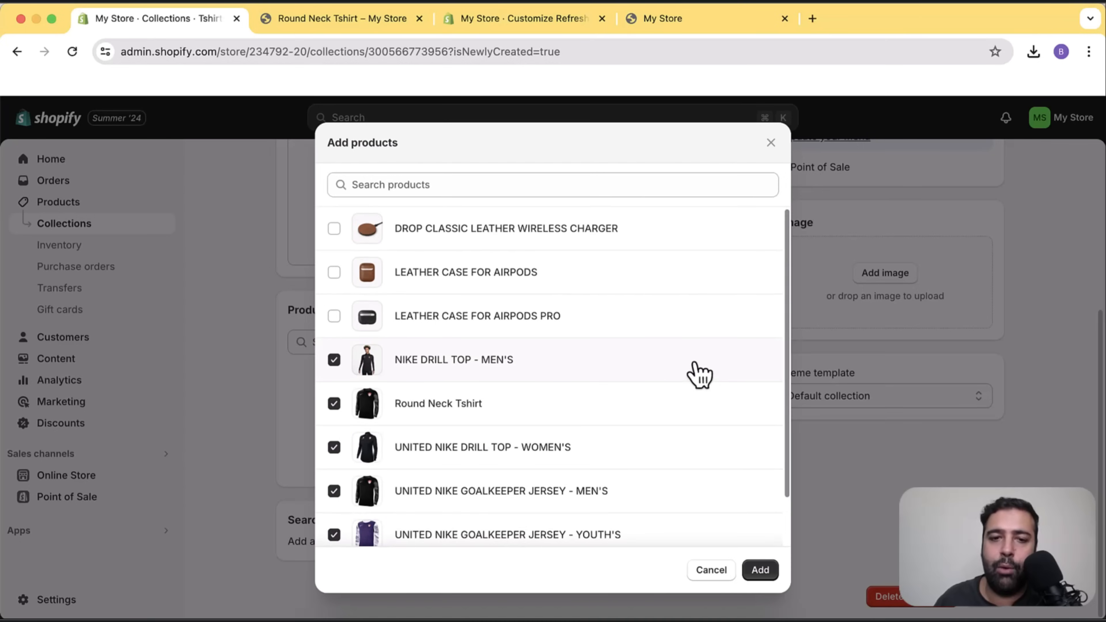
left_click(761, 572)
Return to the Collections list, now showing Tshirts with 6 products.
scroll(765, 348, "down", 3)
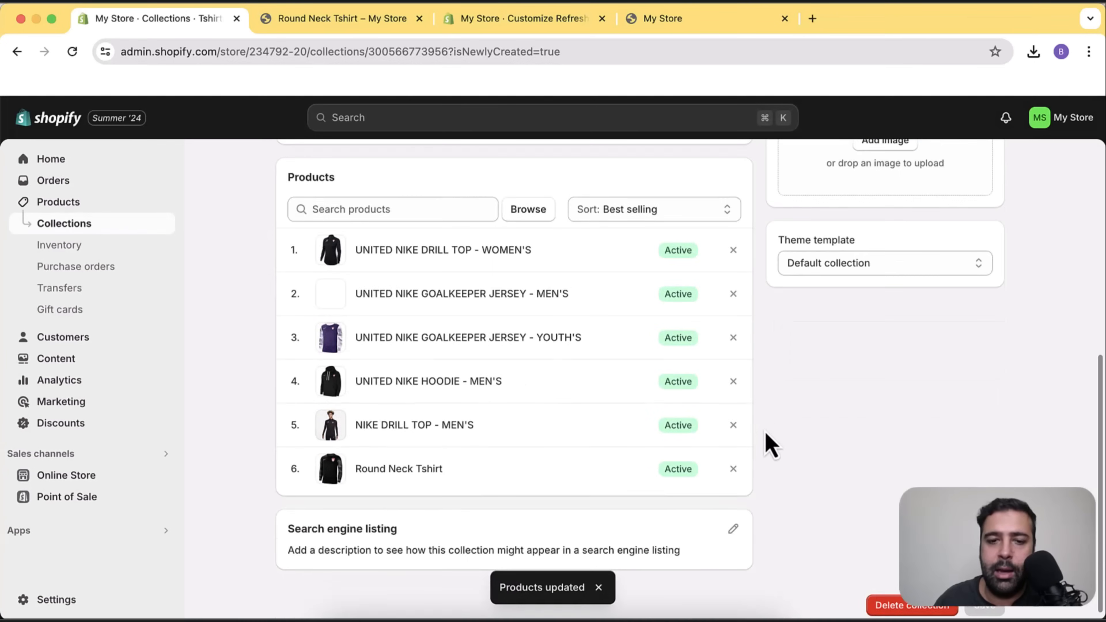
scroll(763, 446, "up", 9)
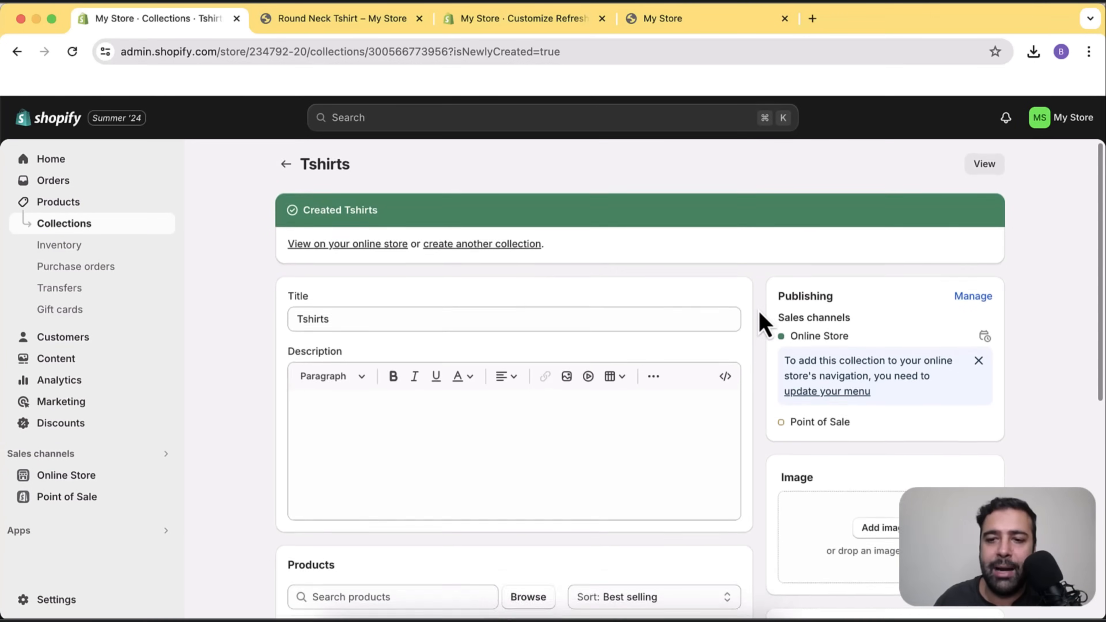
scroll(761, 410, "down", 10)
scroll(764, 411, "up", 10)
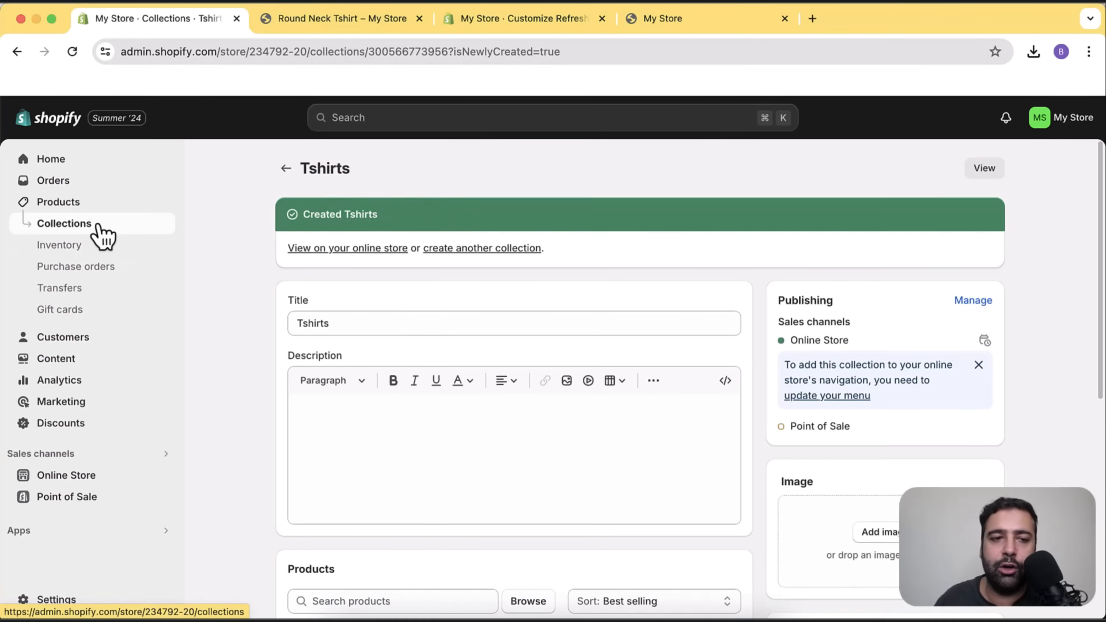
left_click(108, 227)
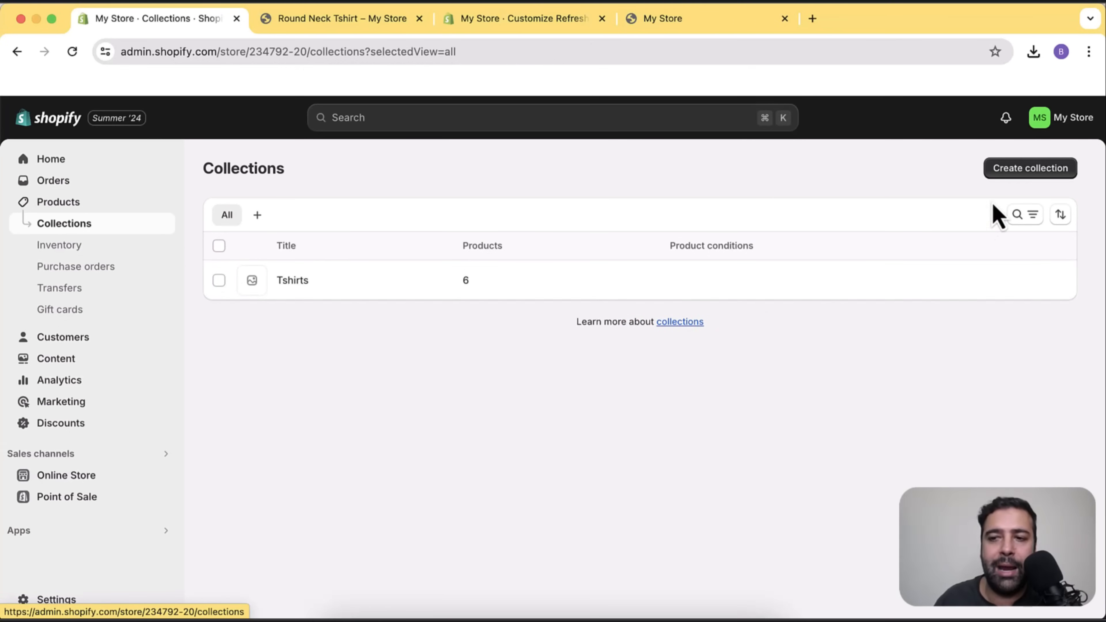
Create a new collection titled 'Leather Cases' and save it.
left_click(1016, 176)
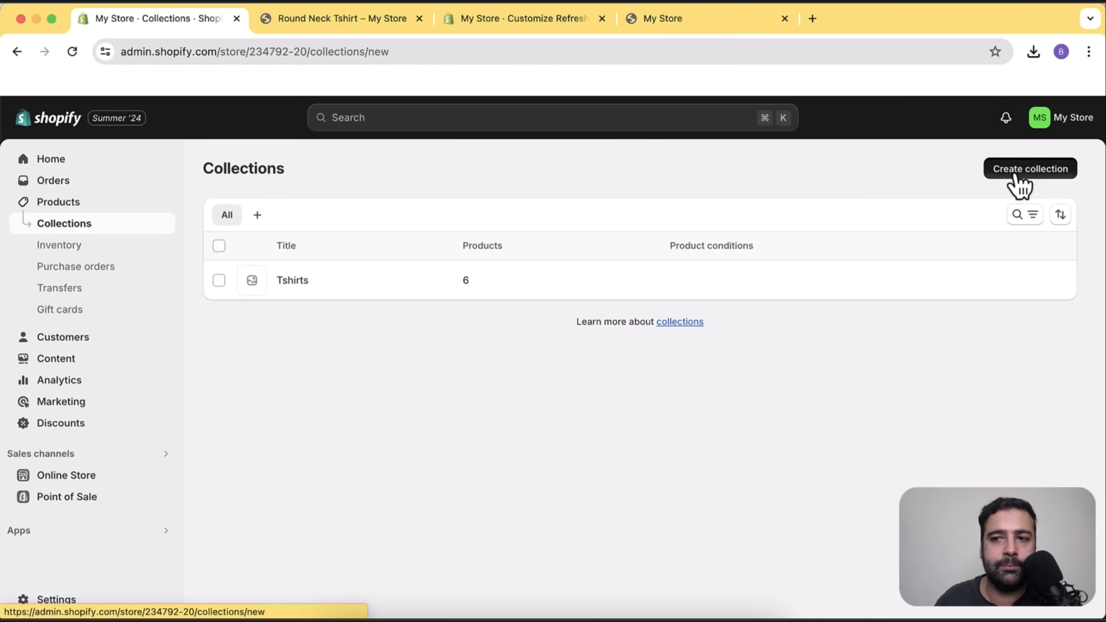
left_click(544, 241)
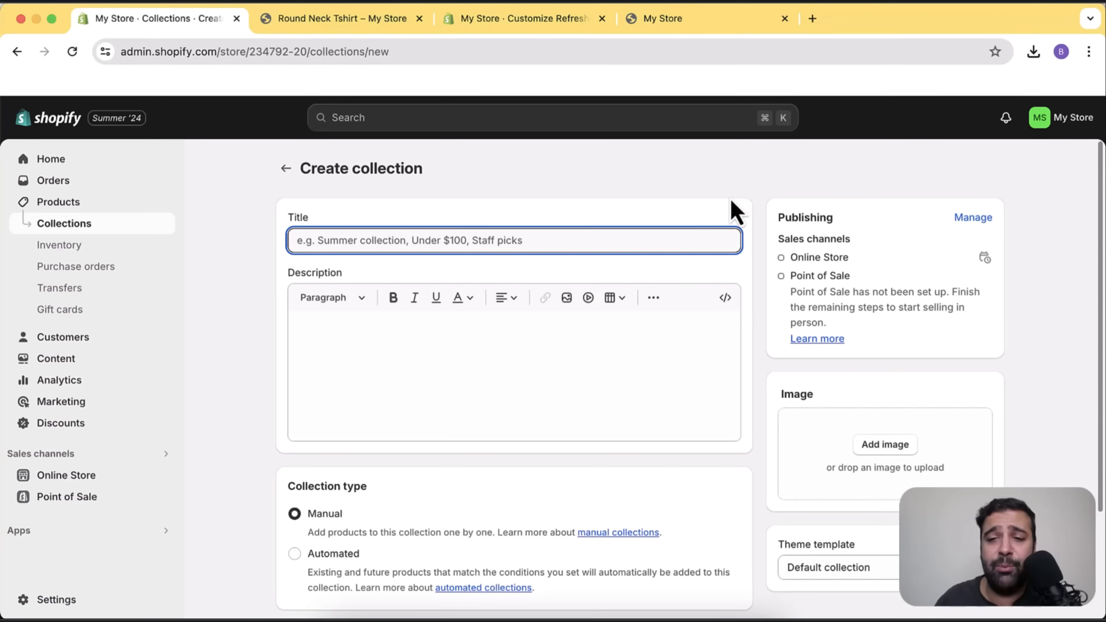
type("Leather Cases")
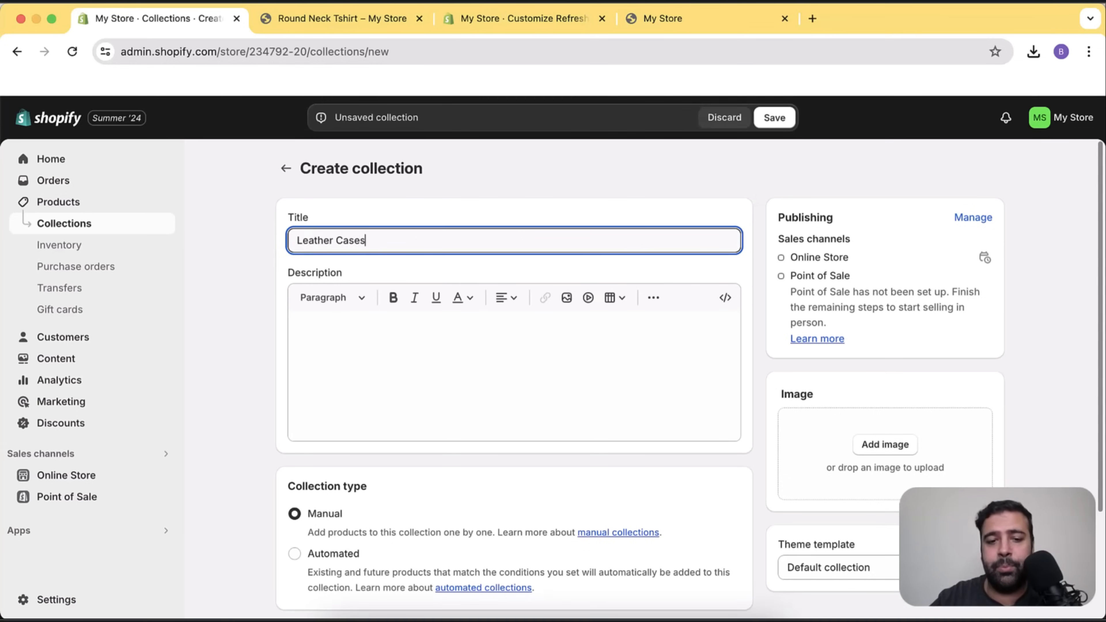
scroll(747, 323, "down", 3)
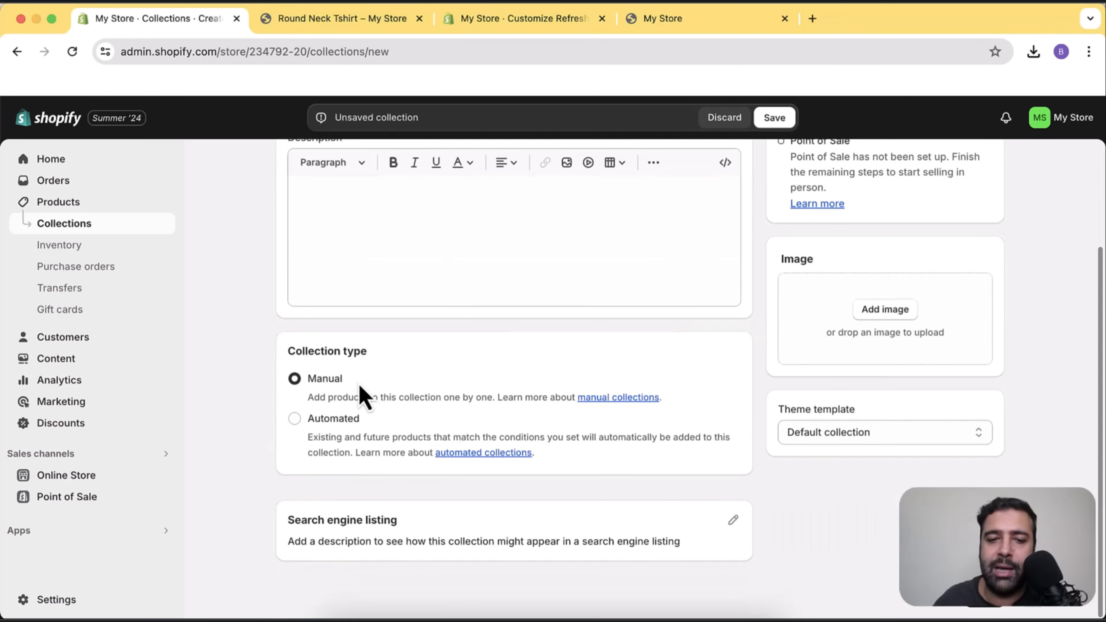
scroll(770, 425, "up", 3)
left_click(775, 118)
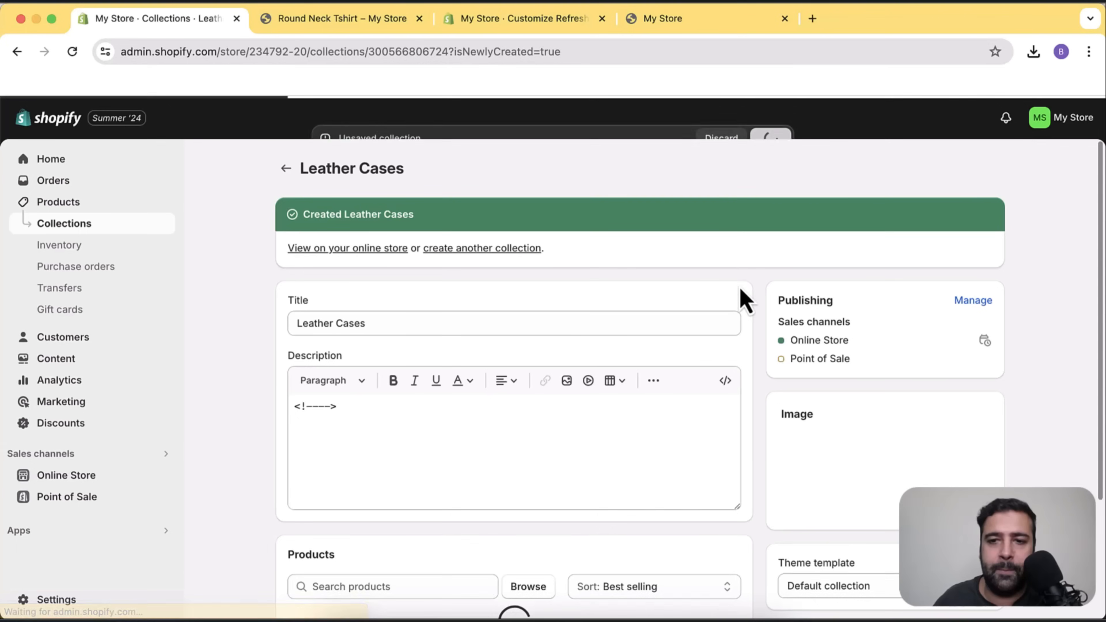
scroll(746, 287, "down", 3)
scroll(742, 279, "down", 3)
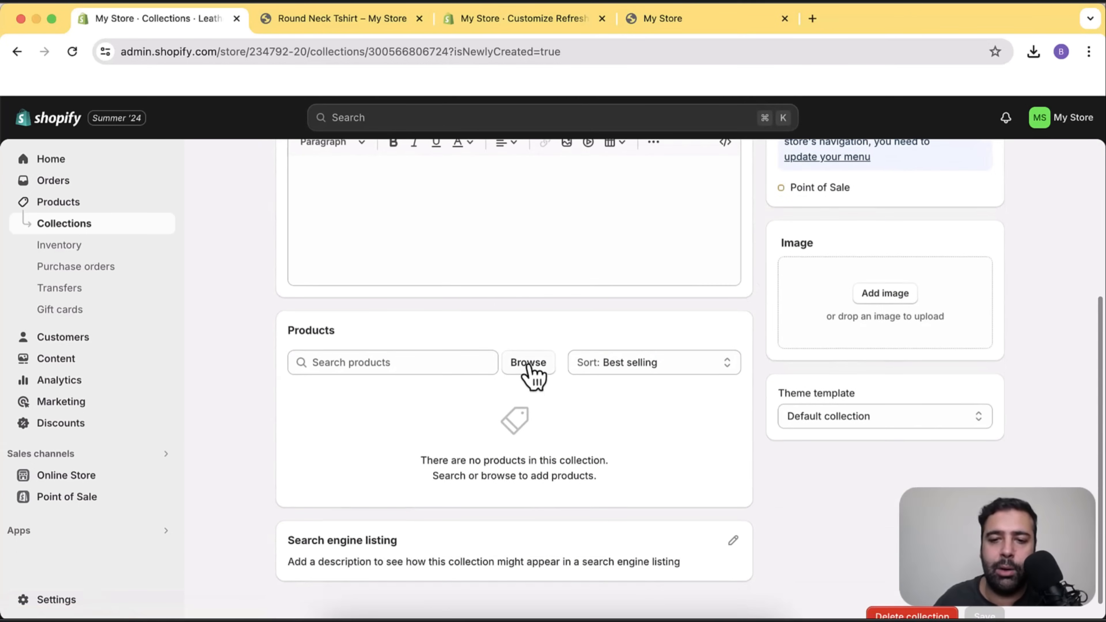
Add the leather wireless charger, Leather Case for AirPods and Leather Case for AirPods Pro to it.
left_click(529, 366)
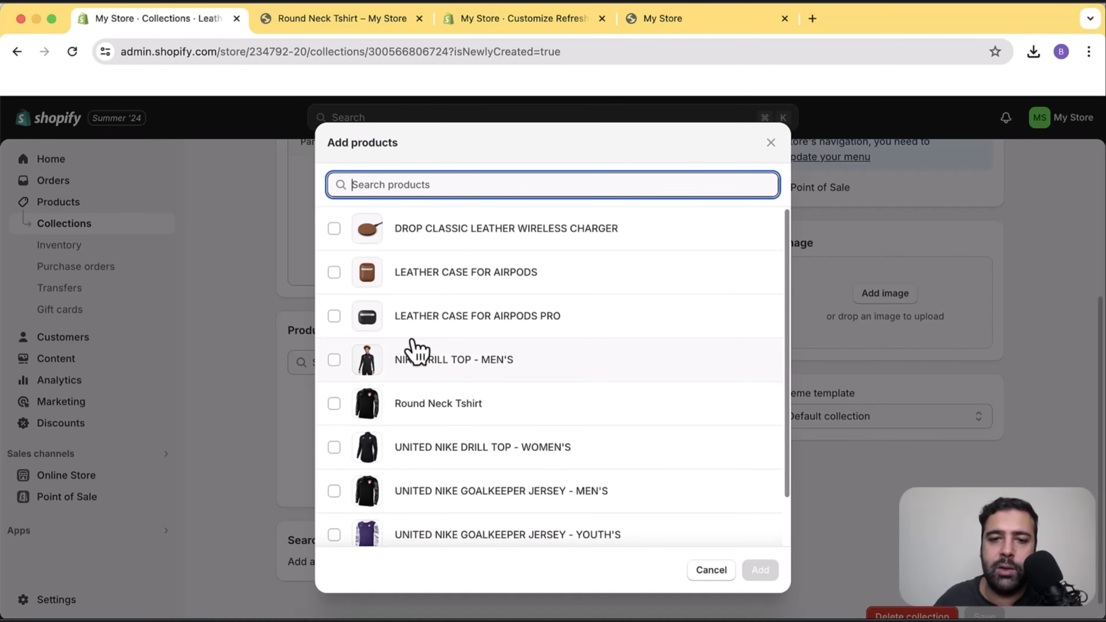
left_click(335, 229)
left_click(334, 272)
left_click(335, 317)
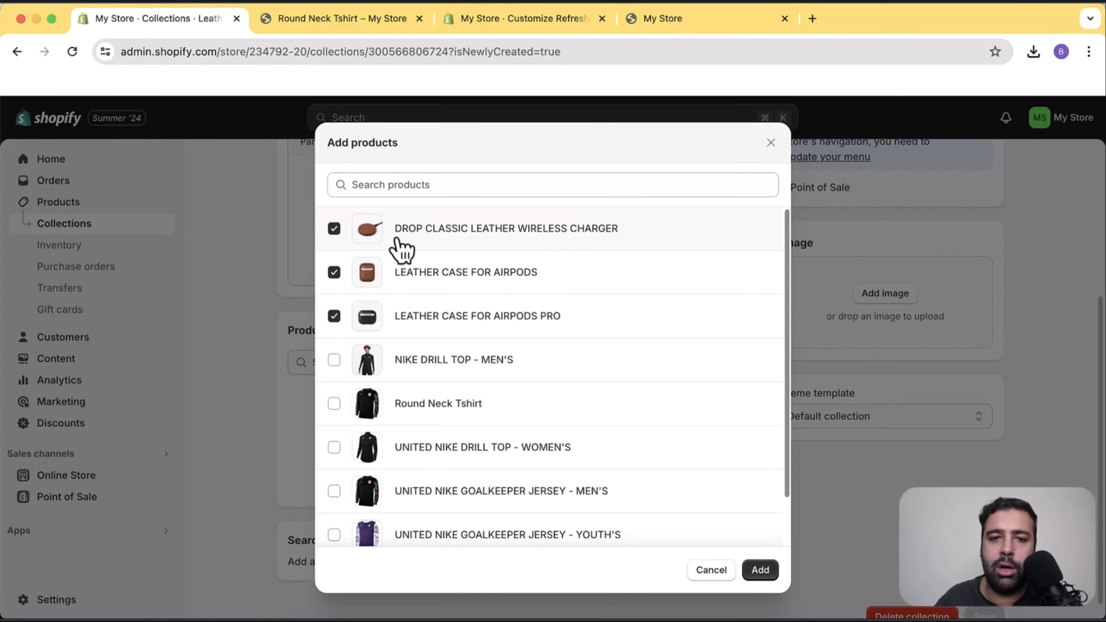
left_click(761, 570)
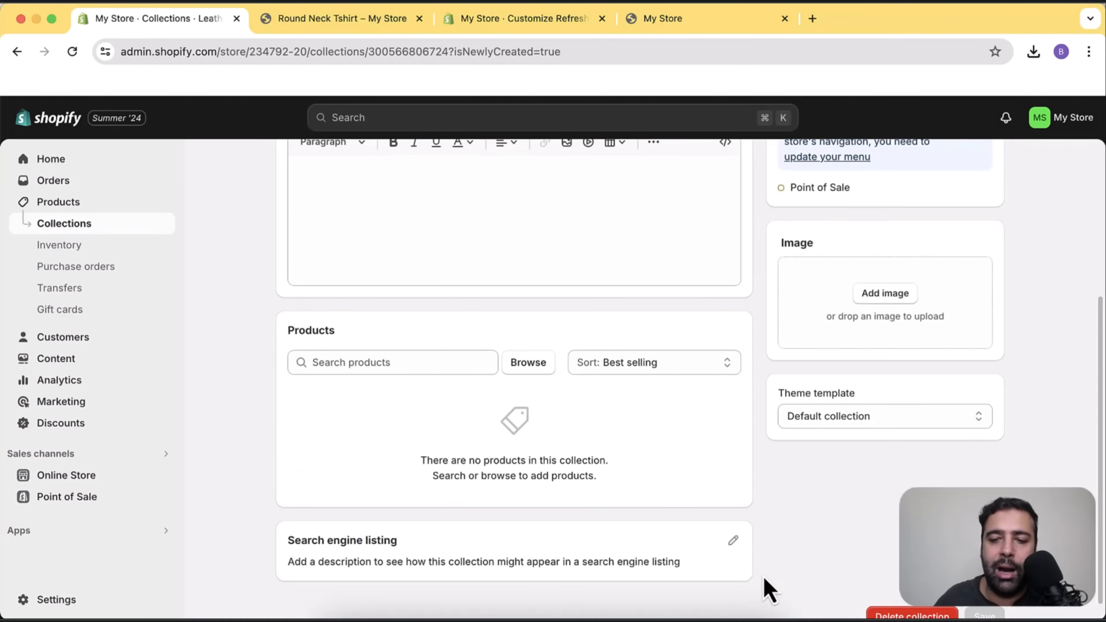
scroll(758, 419, "down", 1)
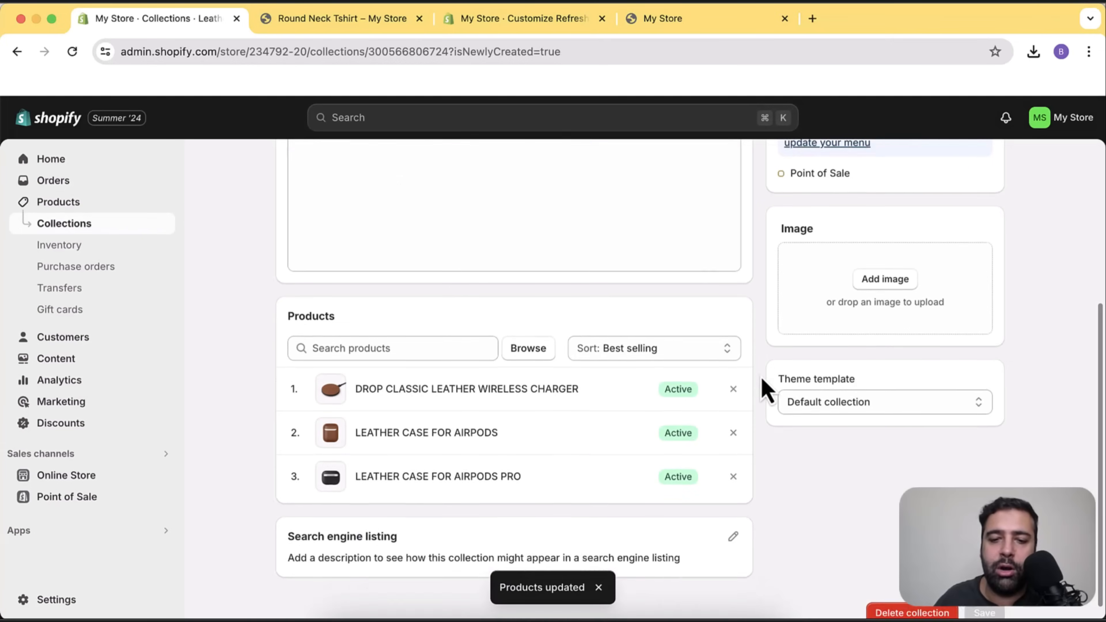
scroll(771, 427, "up", 5)
scroll(791, 342, "up", 1)
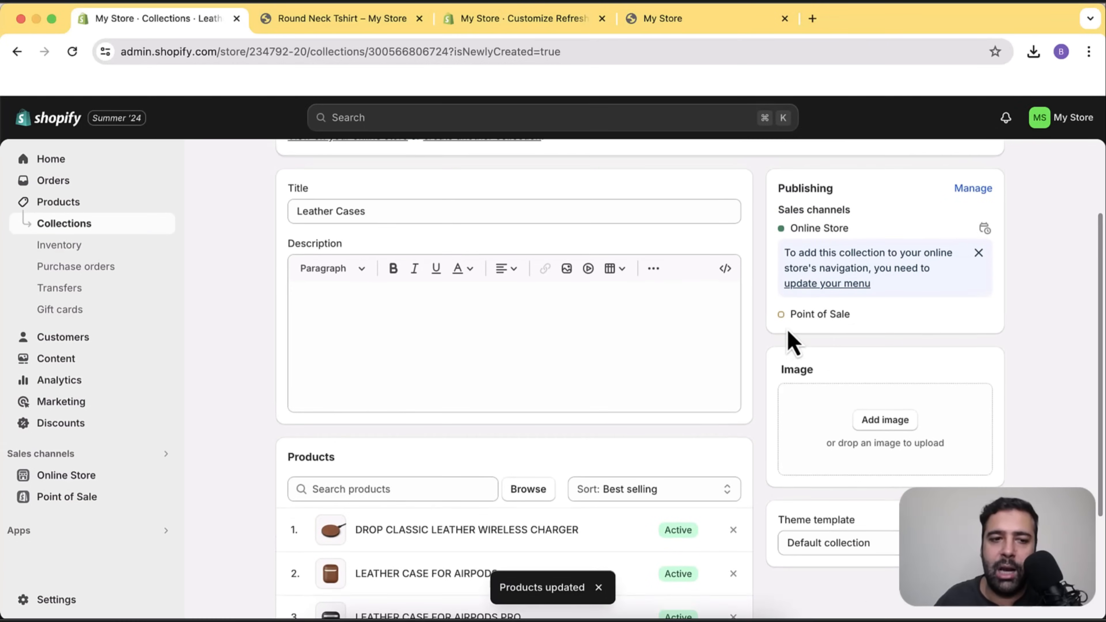
scroll(792, 342, "up", 1)
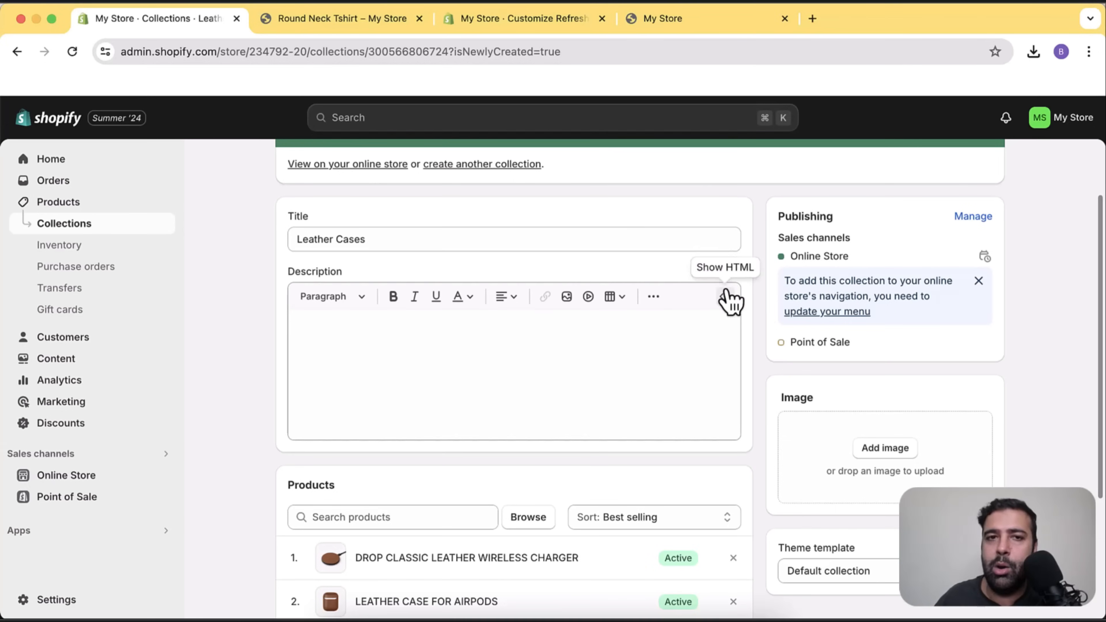
Switch to the theme customizer, review the Featured products preview, and show the home page sections list.
left_click(520, 22)
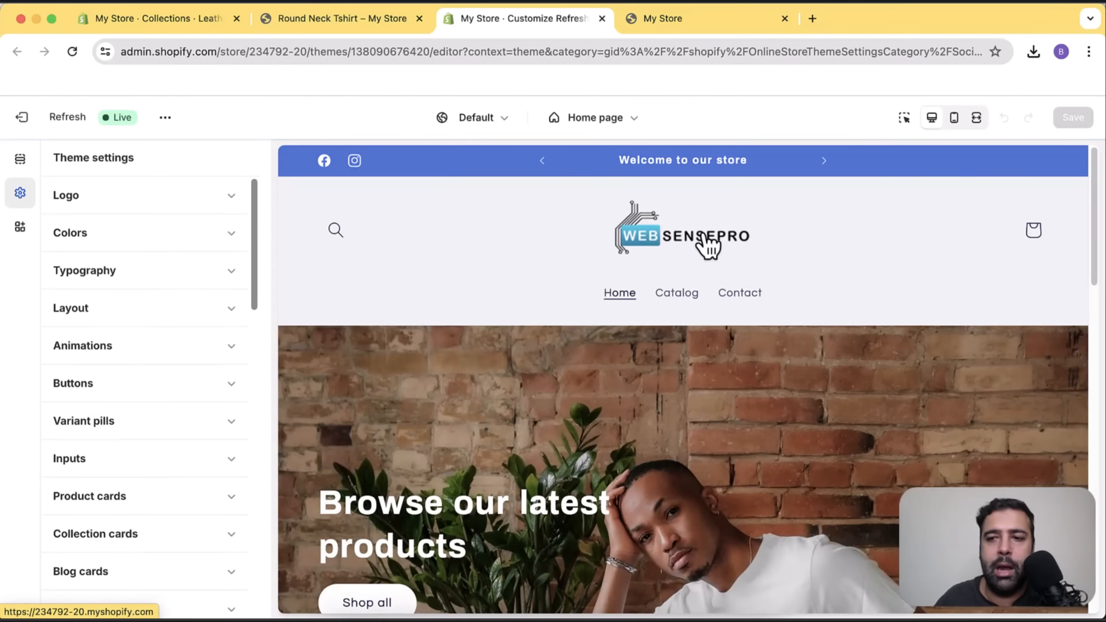
scroll(708, 261, "down", 12)
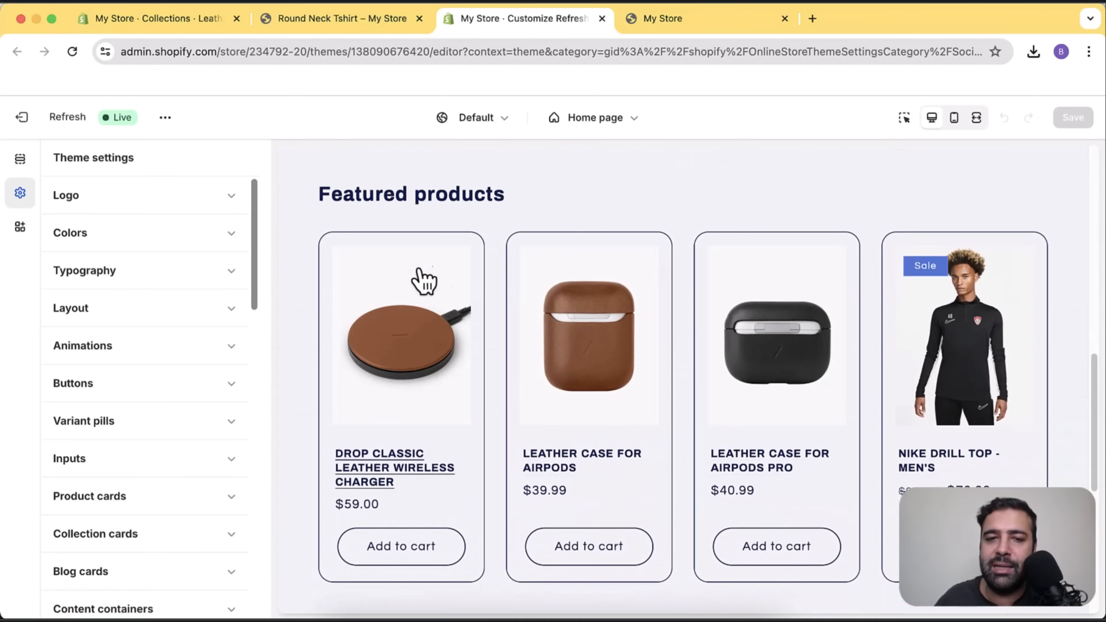
scroll(1014, 305, "down", 3)
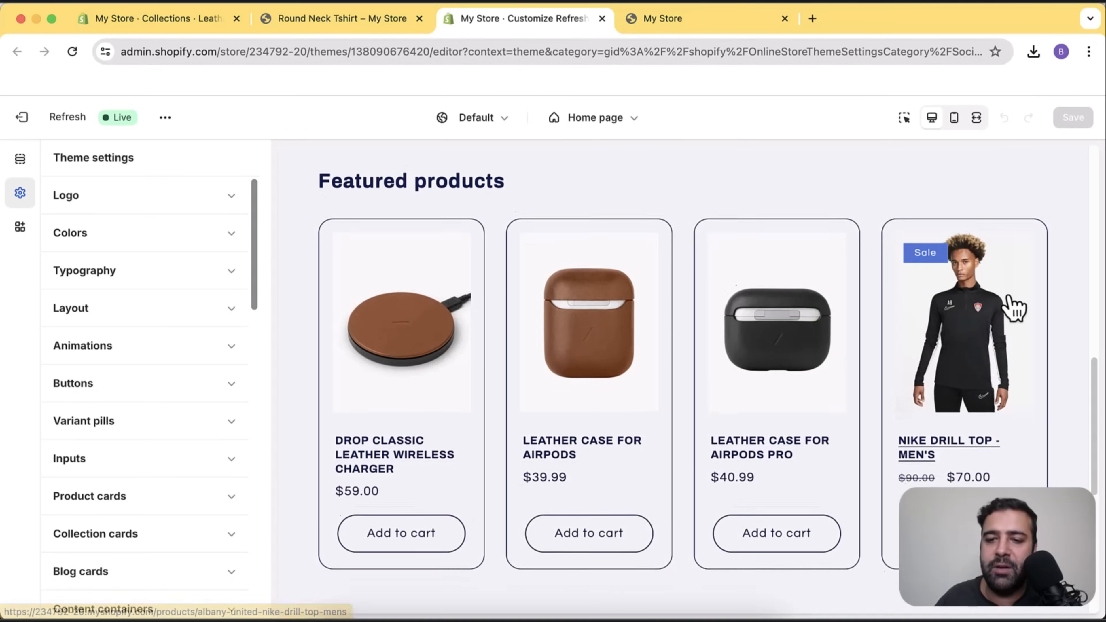
scroll(751, 416, "down", 6)
scroll(763, 339, "up", 8)
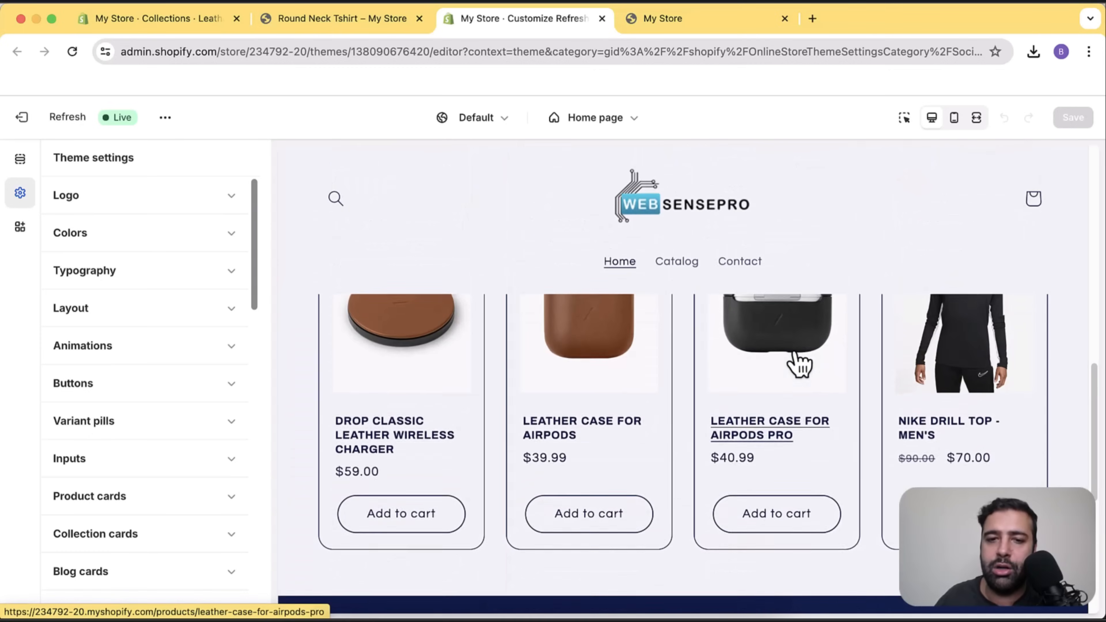
scroll(691, 301, "up", 2)
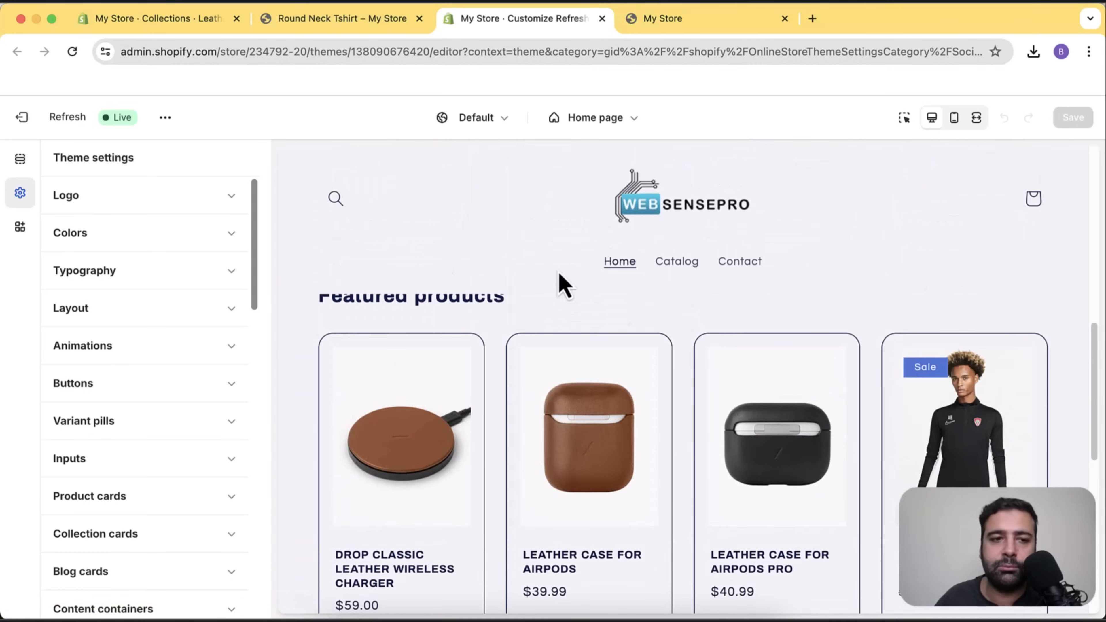
left_click(22, 162)
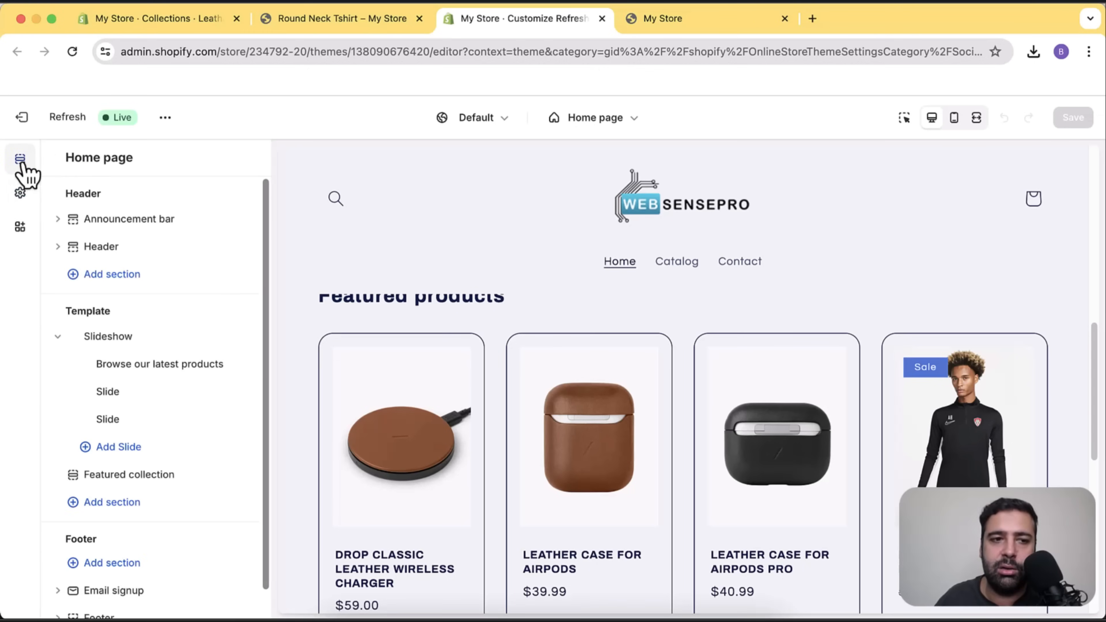
scroll(174, 514, "down", 1)
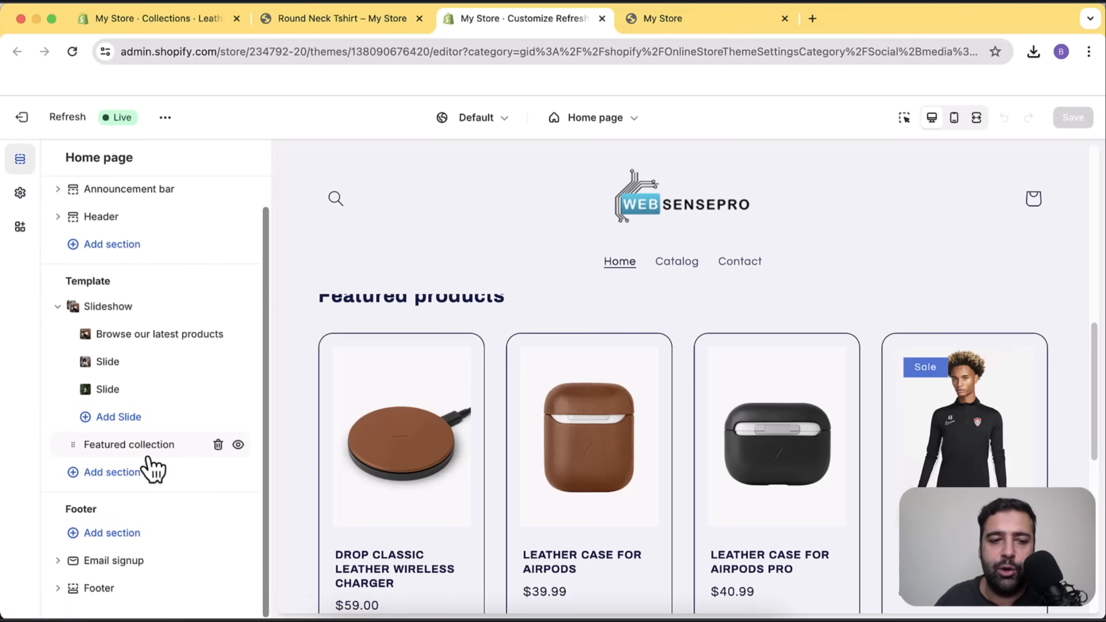
Add a Collection list section to the home page and return to the sections list.
left_click(130, 476)
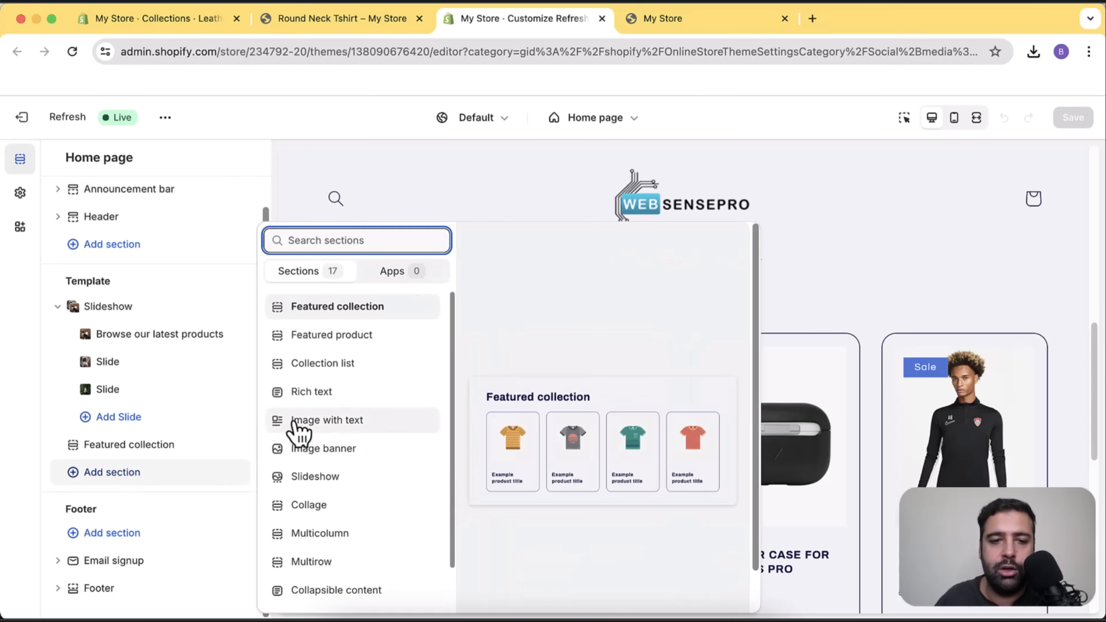
left_click(356, 365)
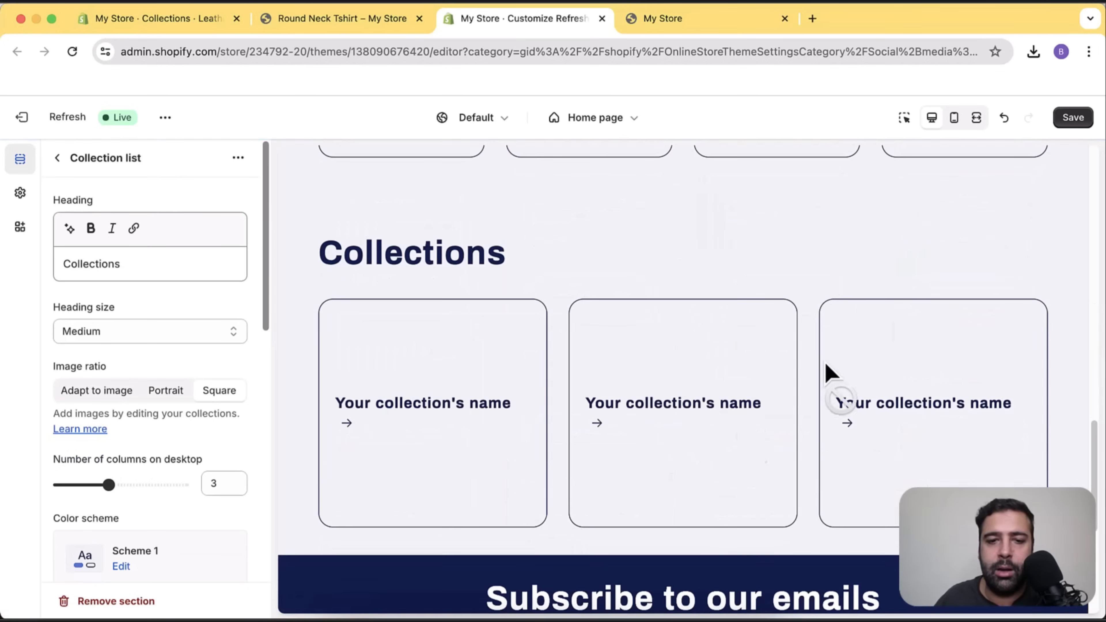
scroll(218, 261, "down", 8)
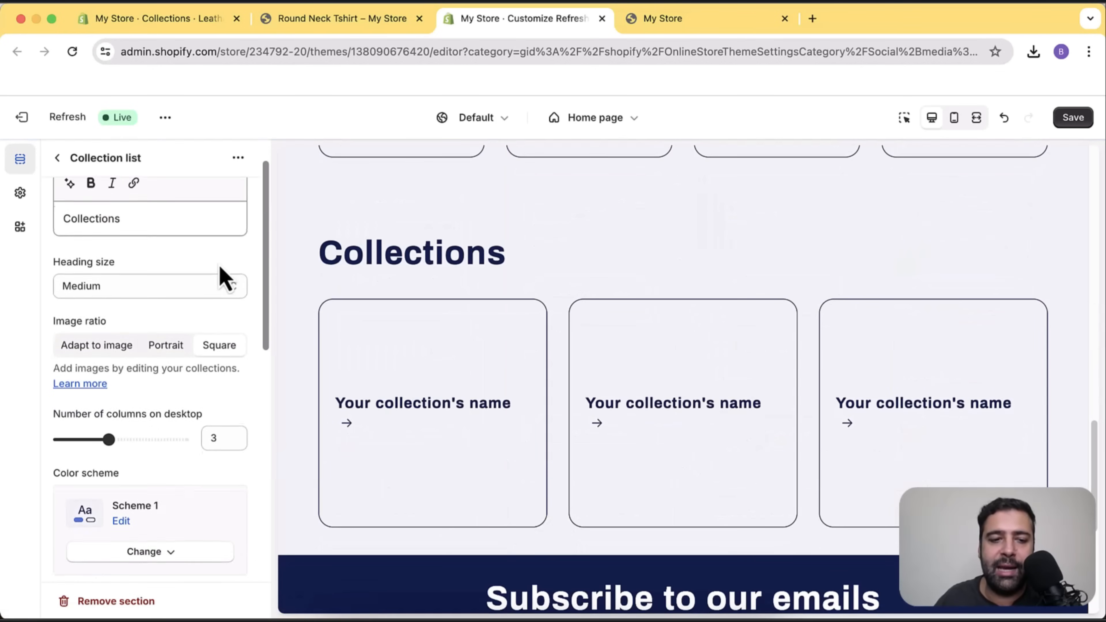
scroll(223, 298, "down", 5)
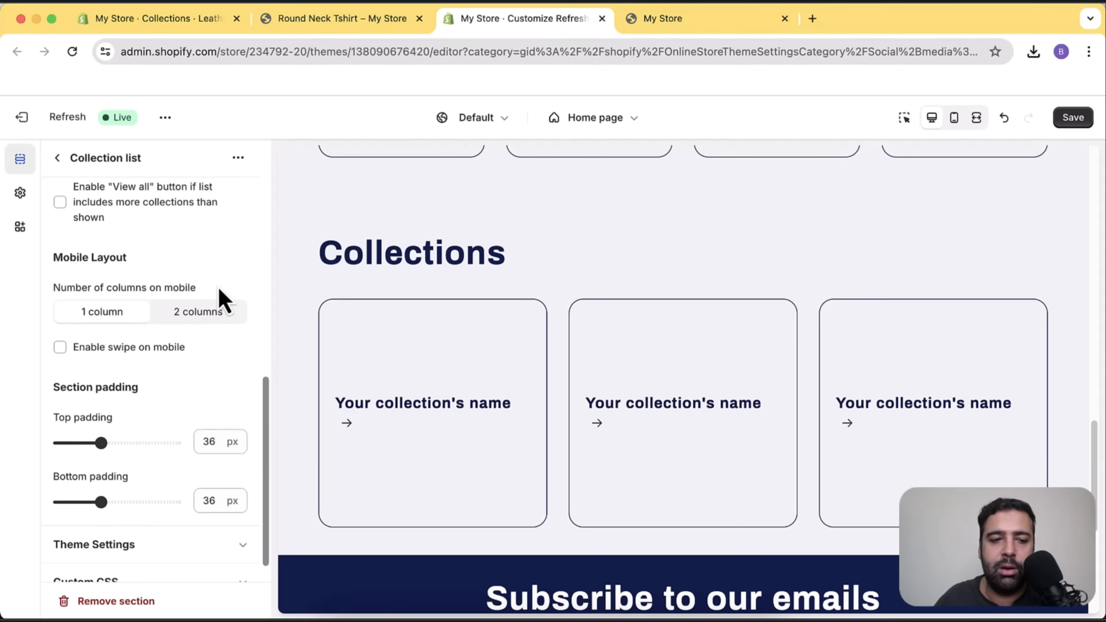
scroll(223, 299, "up", 10)
left_click(55, 160)
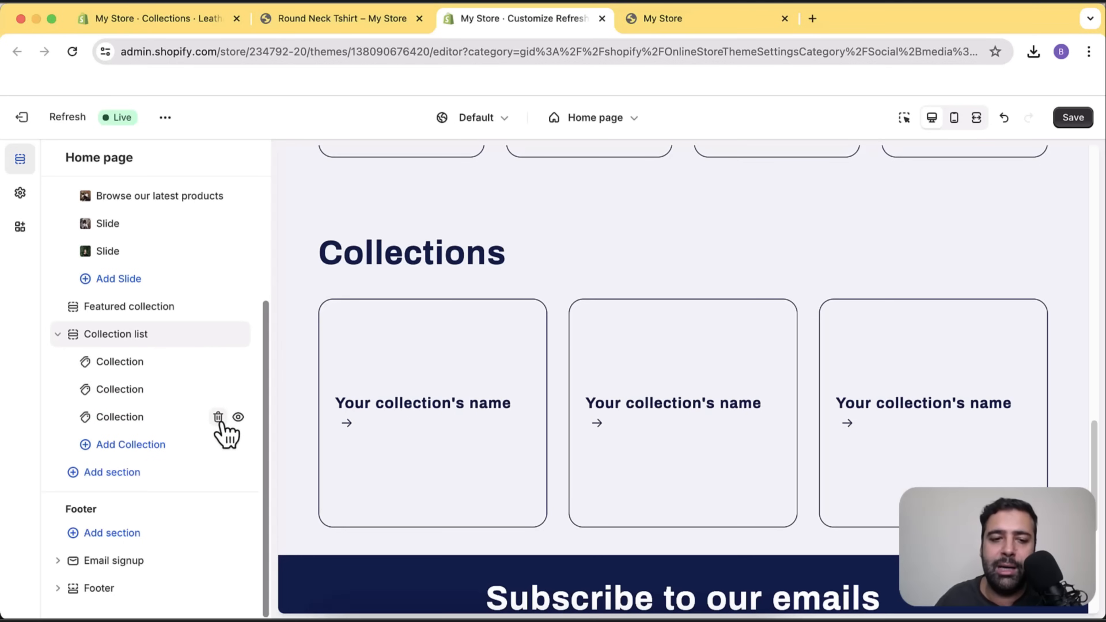
Remove the third collection block and set the collection list to 2 columns on desktop.
left_click(218, 418)
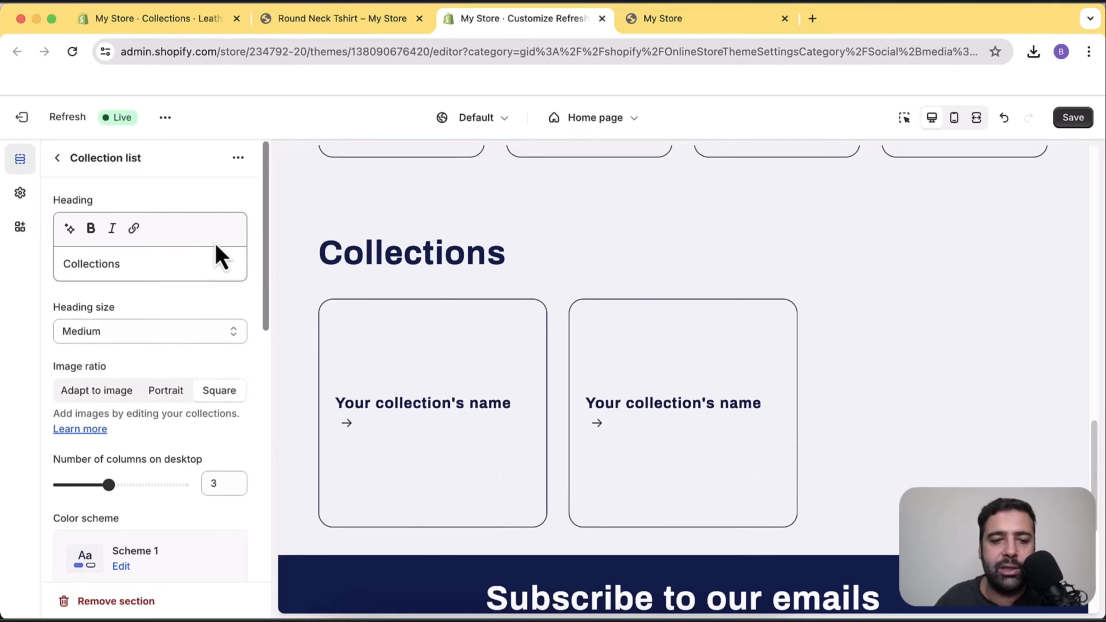
left_click_drag(110, 484, 85, 486)
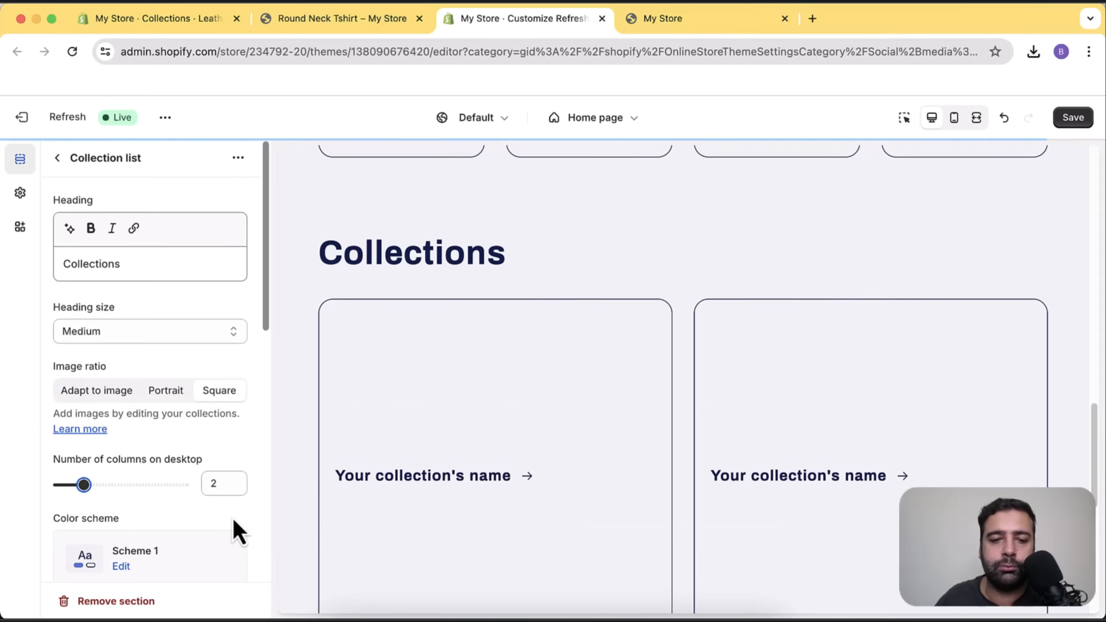
scroll(1064, 436, "down", 5)
scroll(741, 349, "up", 3)
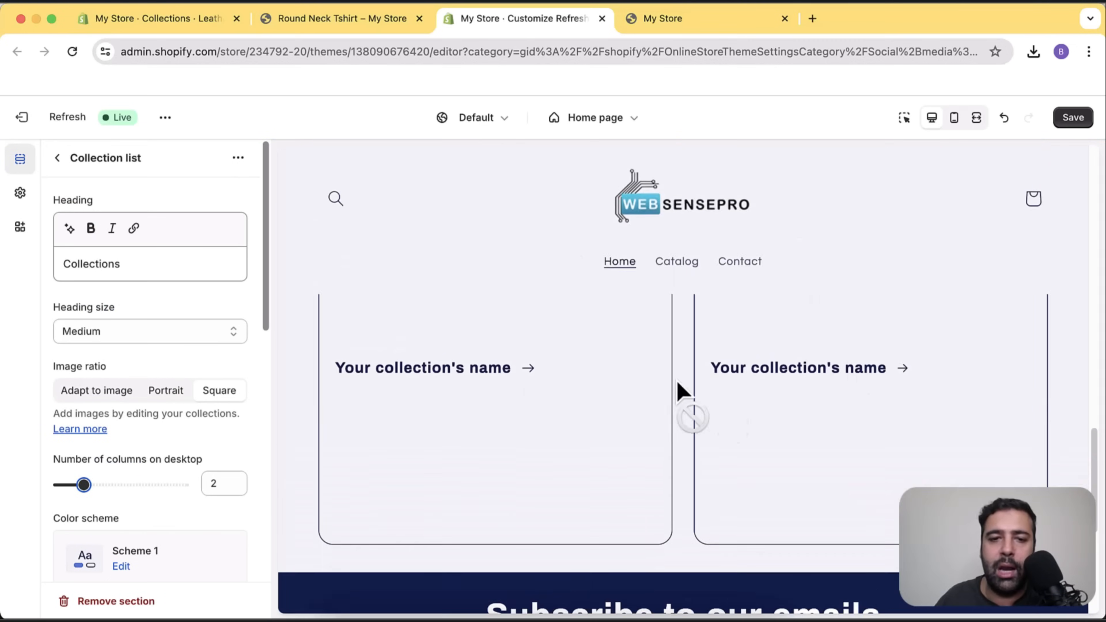
scroll(746, 405, "up", 3)
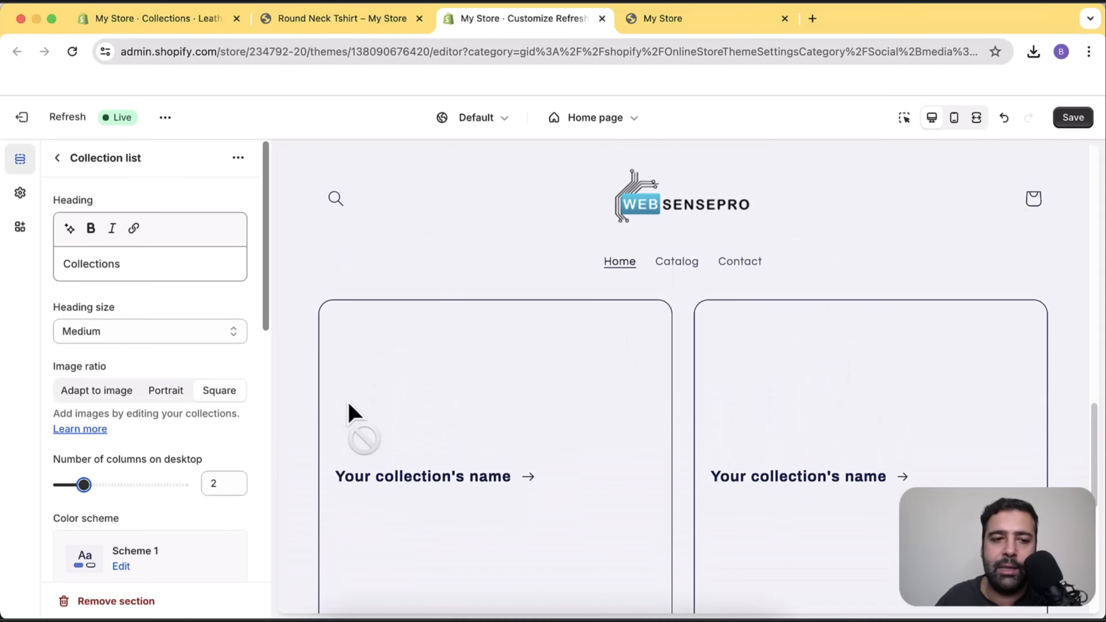
left_click(58, 158)
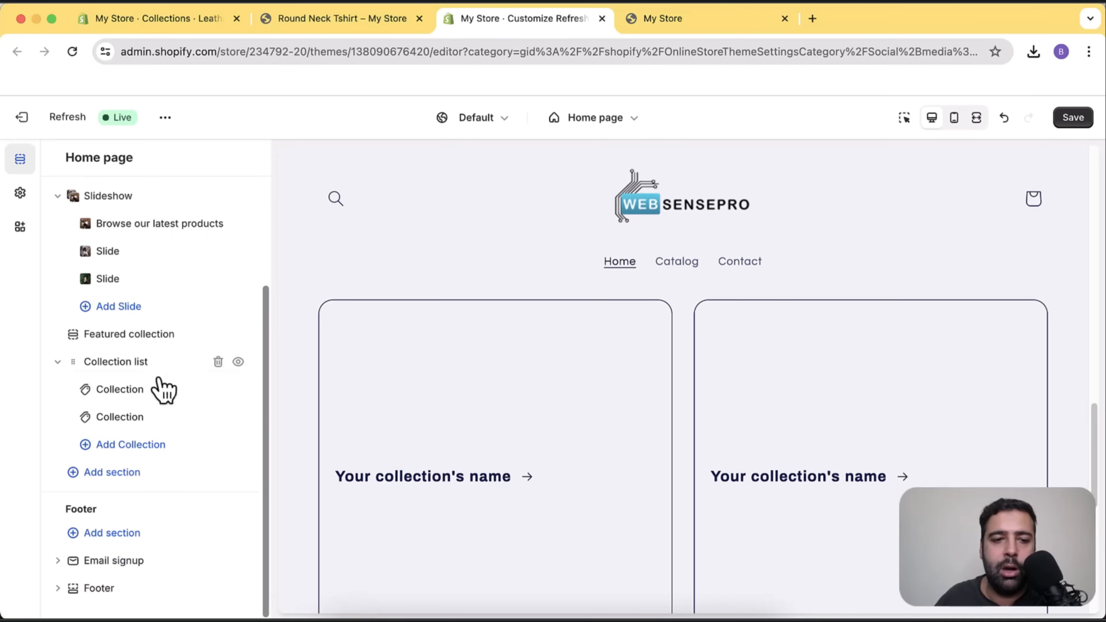
Assign the Leather Cases collection to the first collection card.
left_click(139, 405)
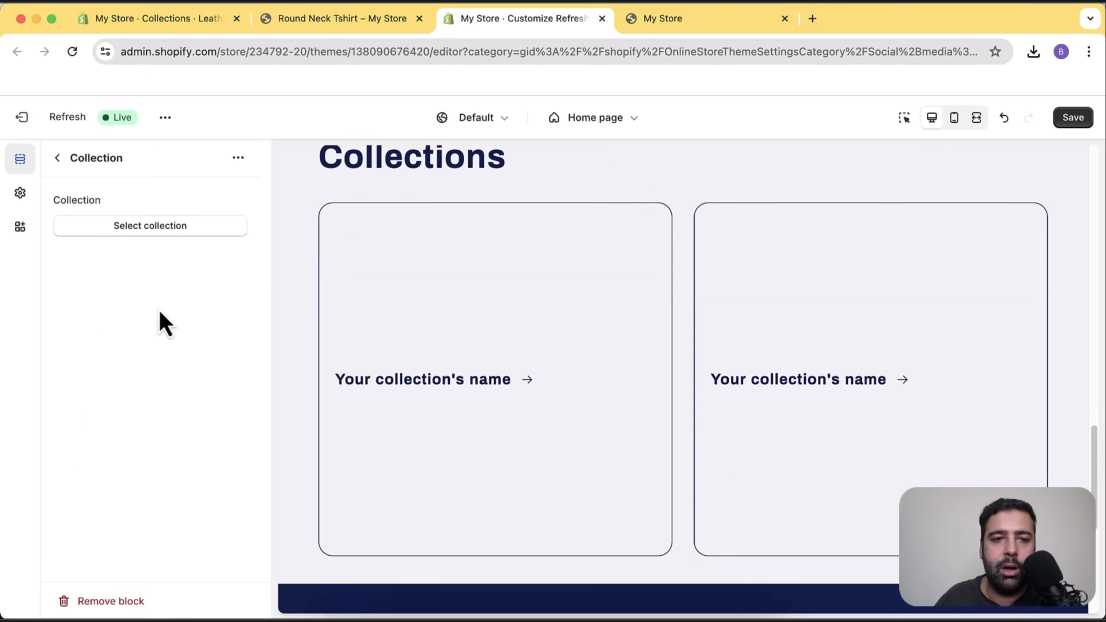
left_click(173, 231)
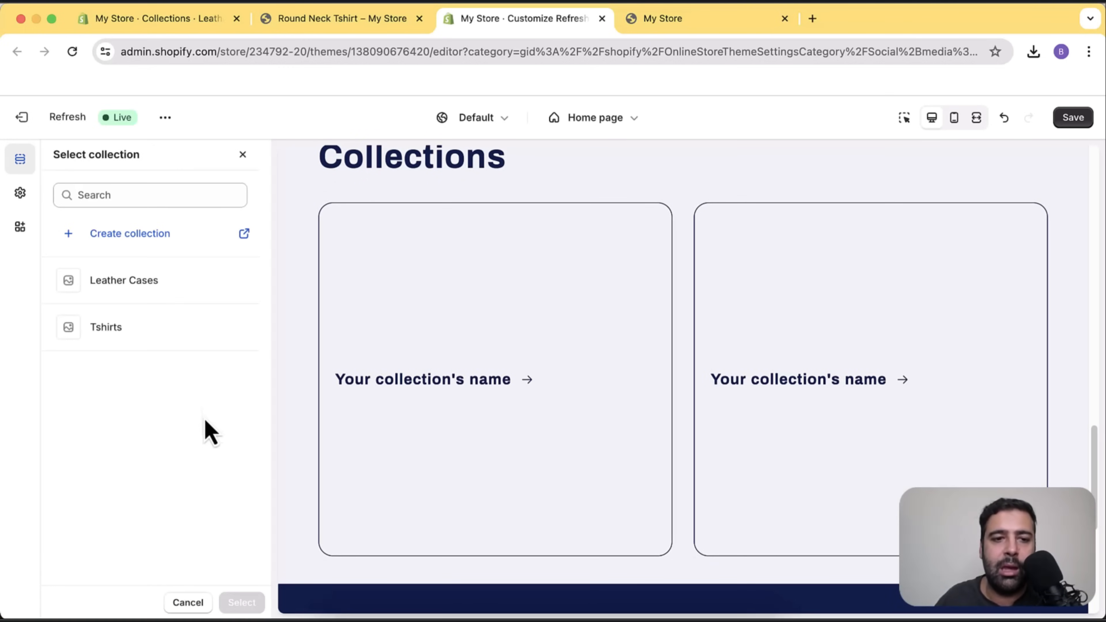
left_click(198, 293)
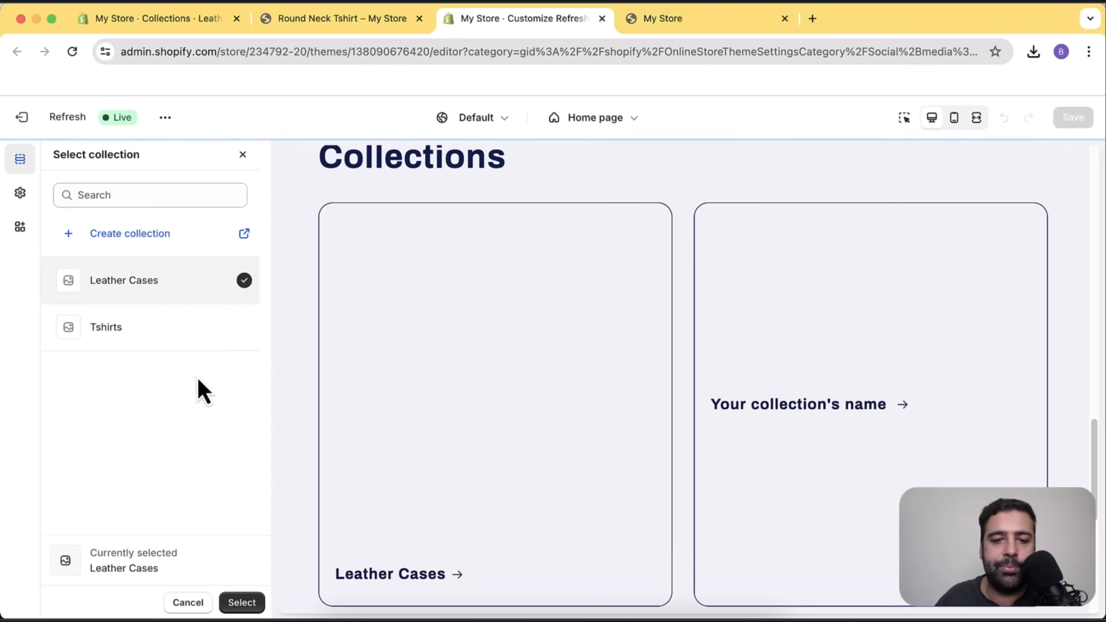
left_click(241, 602)
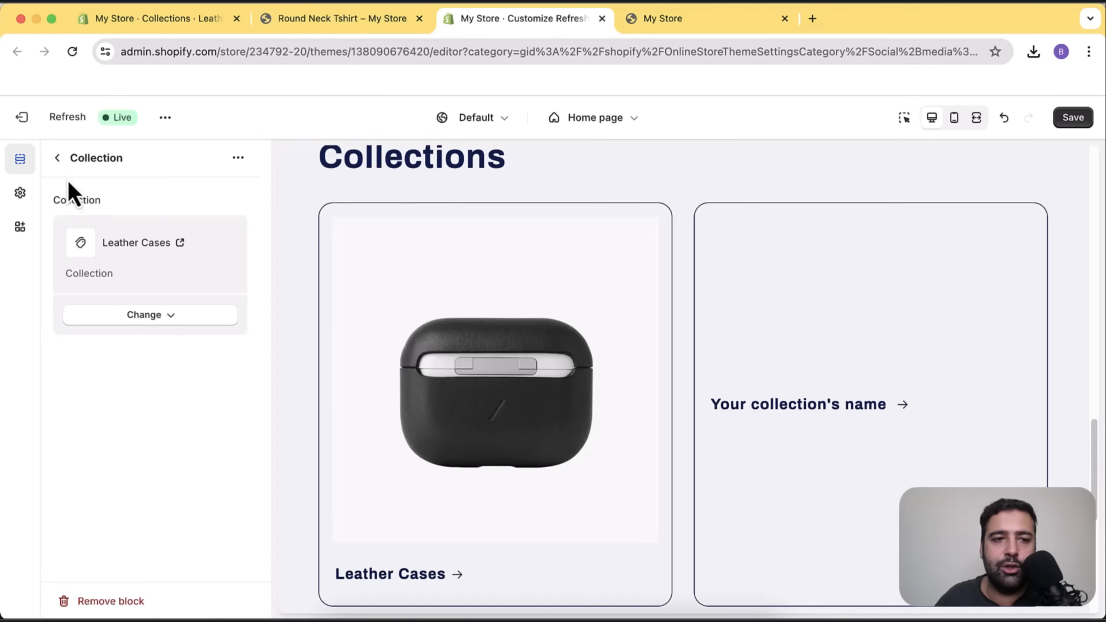
left_click(58, 159)
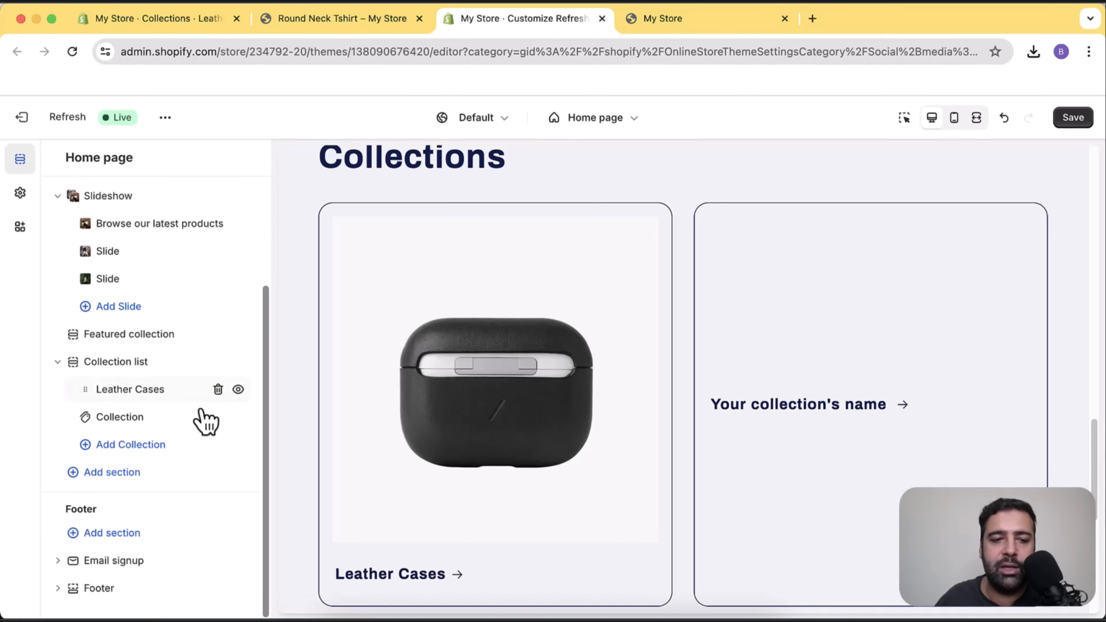
Assign the Tshirts collection to the second card and save the home page changes.
left_click(150, 424)
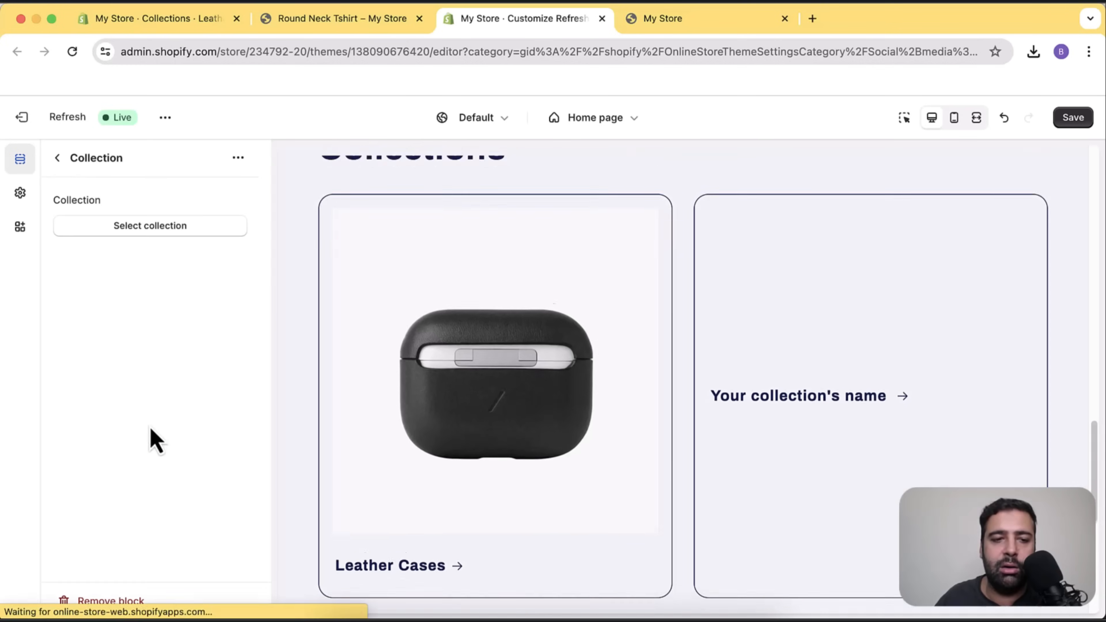
left_click(173, 233)
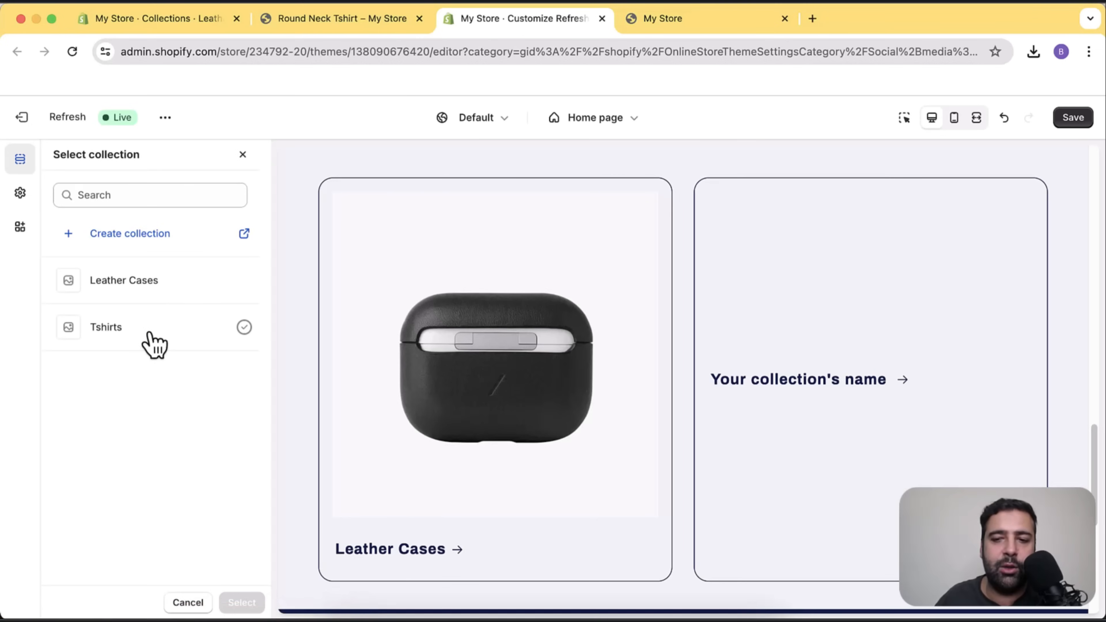
left_click(151, 337)
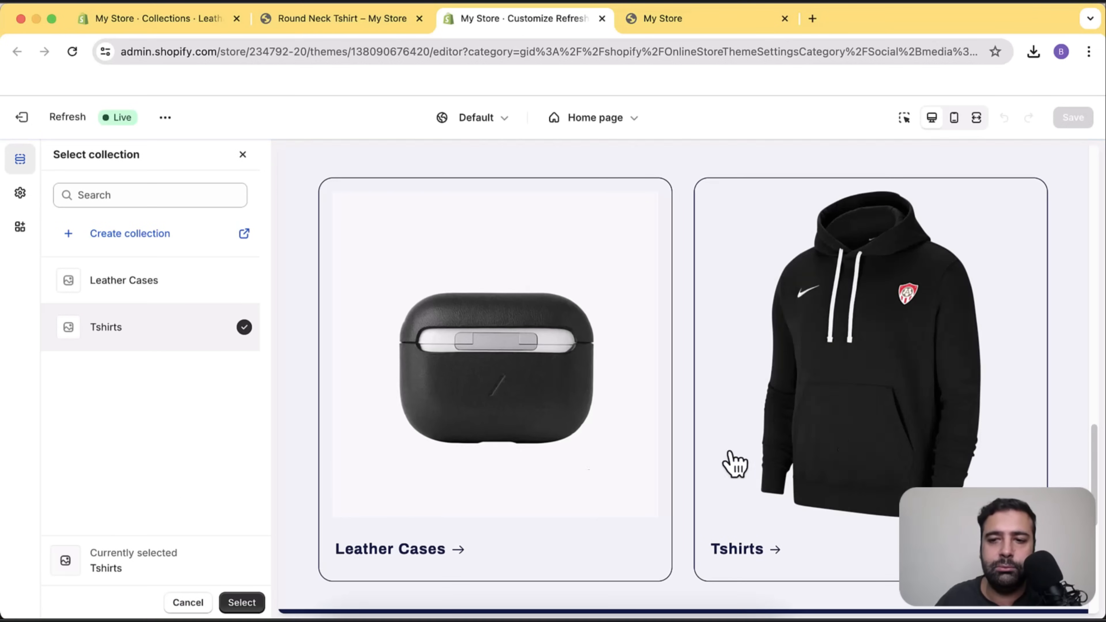
scroll(1081, 318, "down", 2)
scroll(1081, 375, "up", 7)
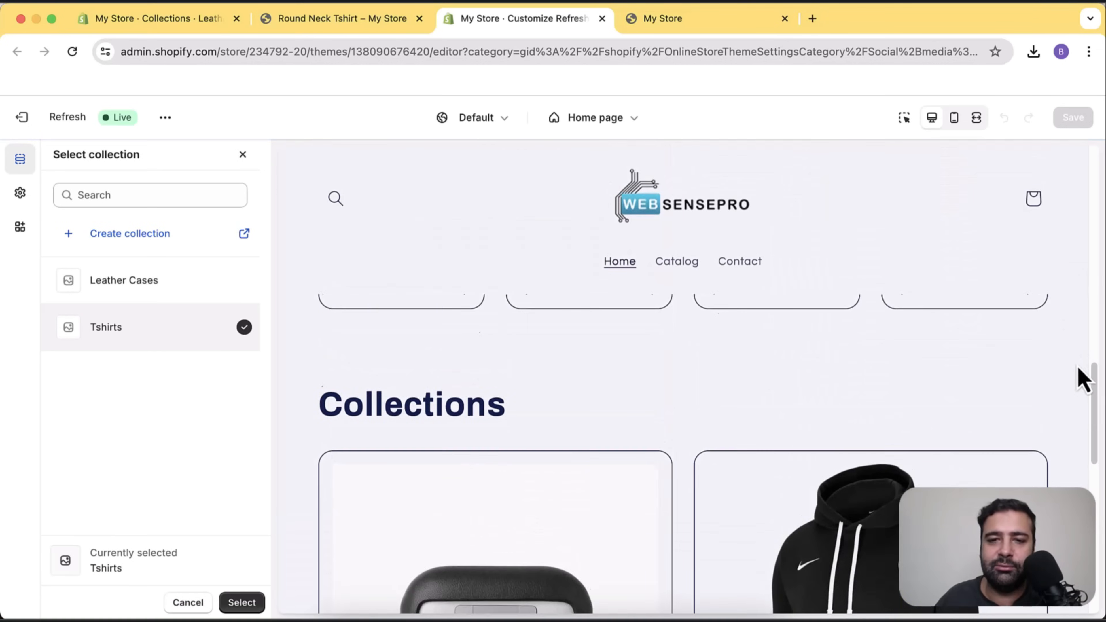
scroll(1082, 379, "up", 10)
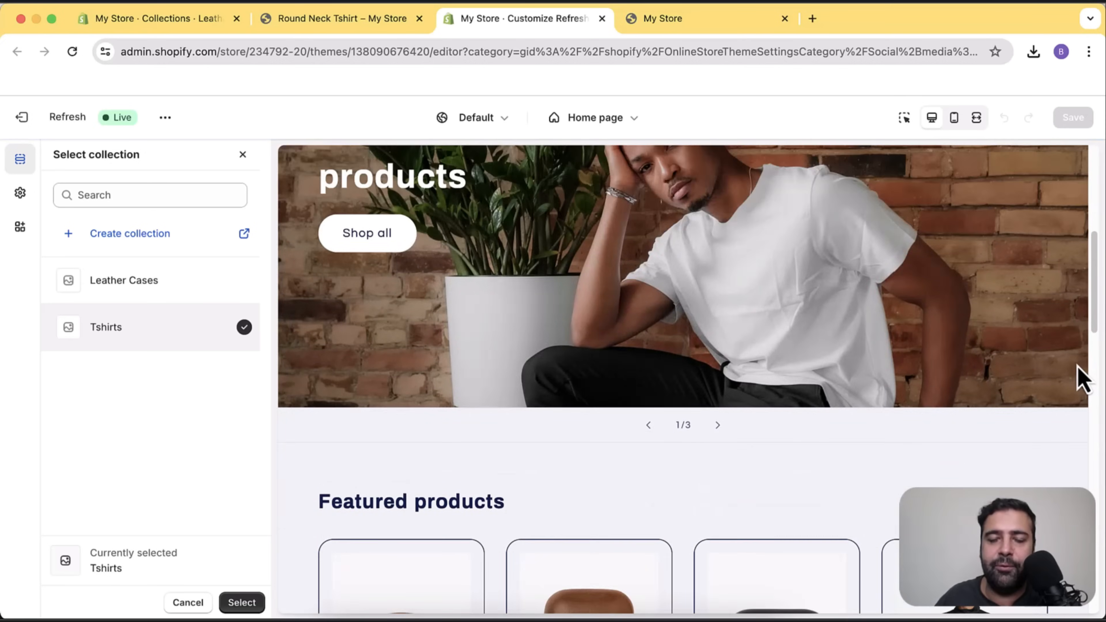
scroll(953, 270, "down", 5)
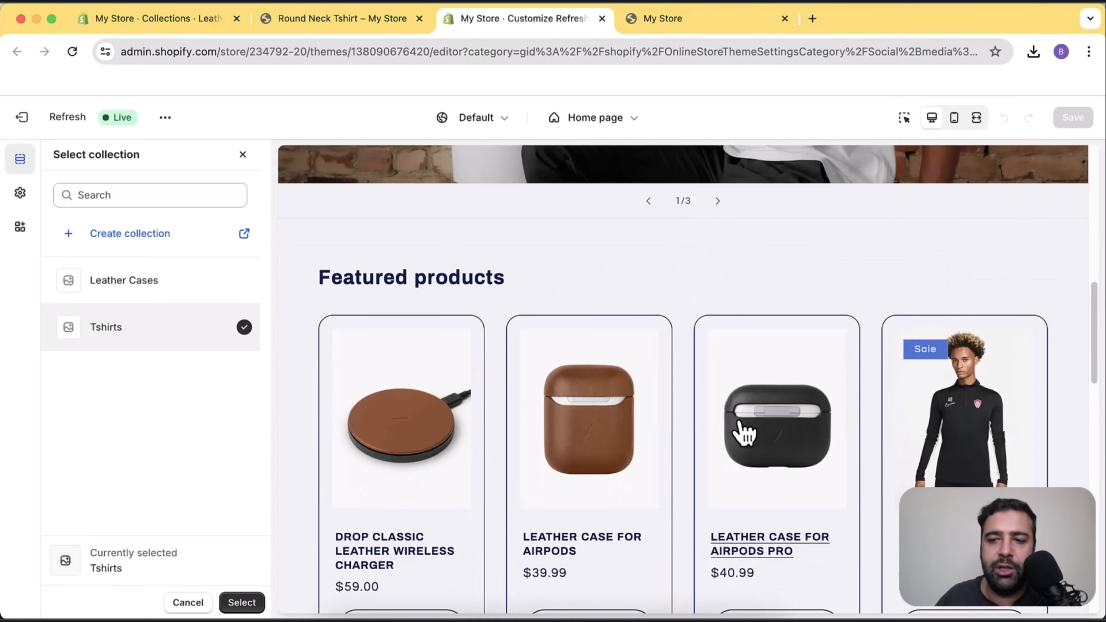
scroll(1077, 302, "down", 7)
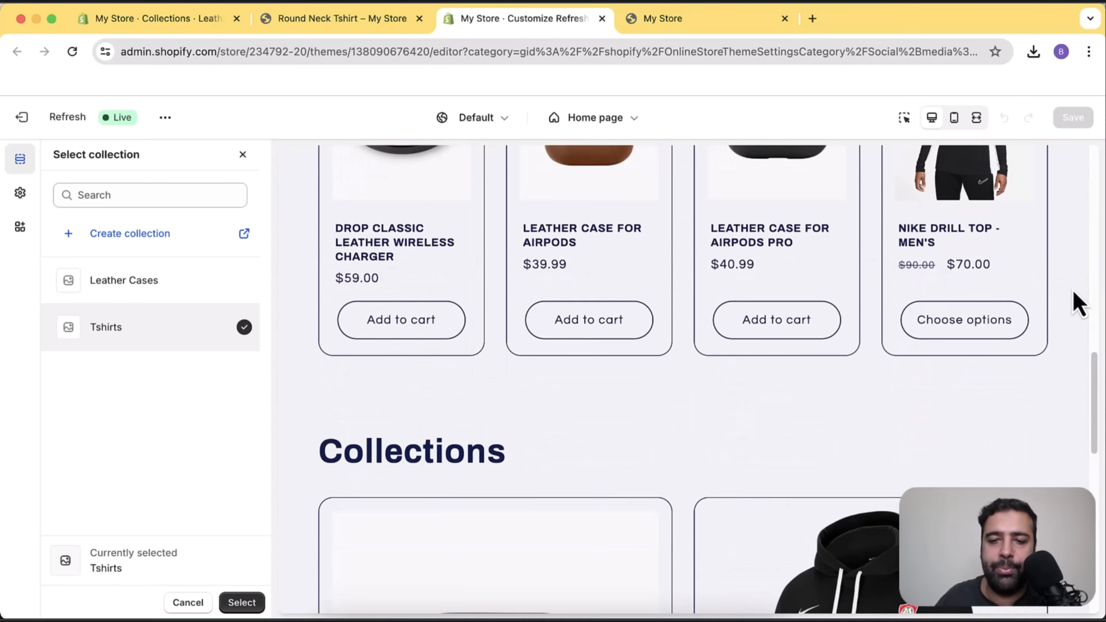
scroll(1058, 296, "down", 6)
scroll(867, 313, "down", 4)
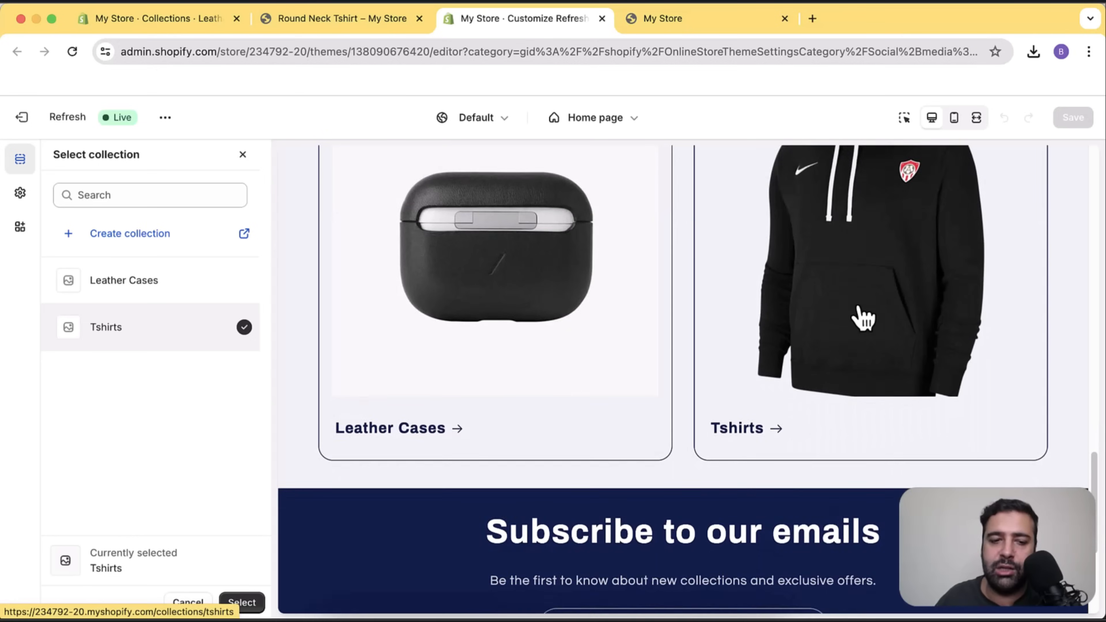
left_click(252, 603)
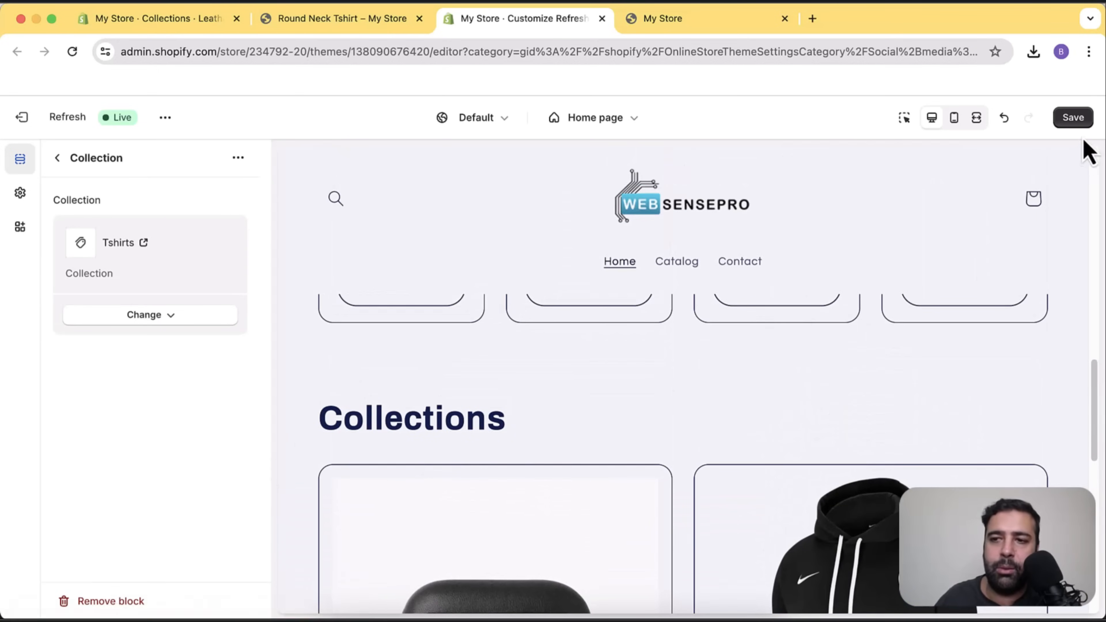
left_click(1078, 122)
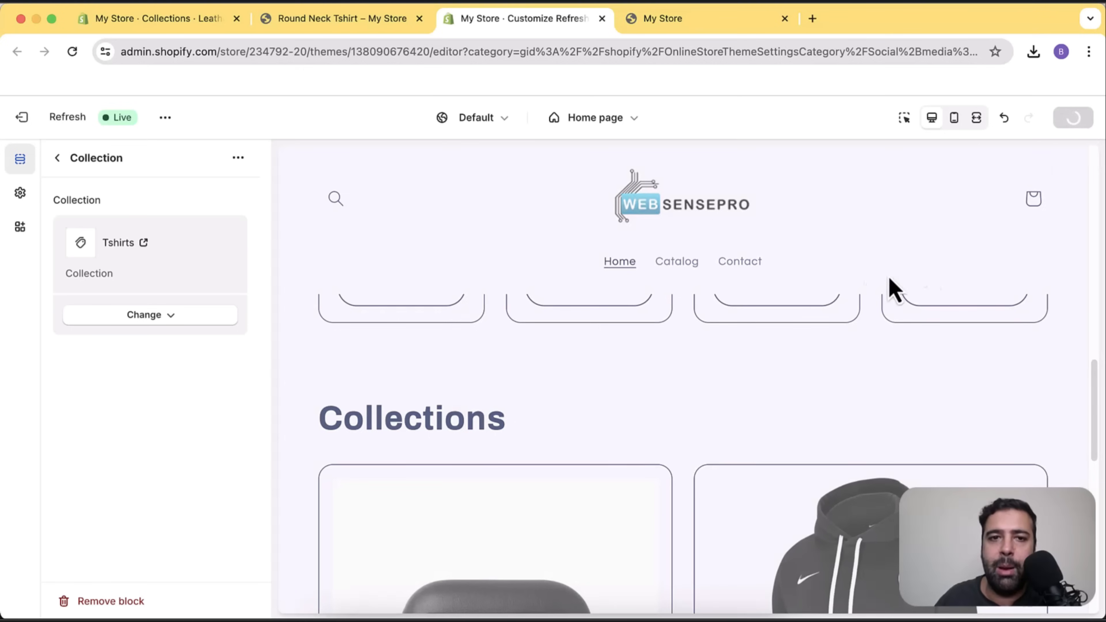
left_click(316, 27)
scroll(522, 266, "down", 3)
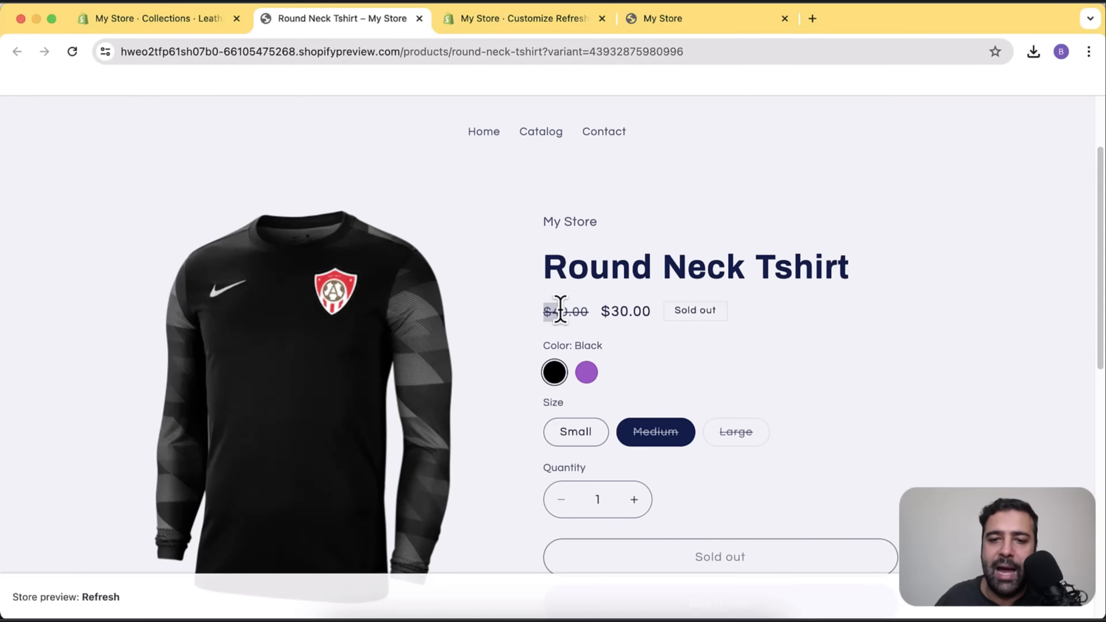
left_click(594, 328)
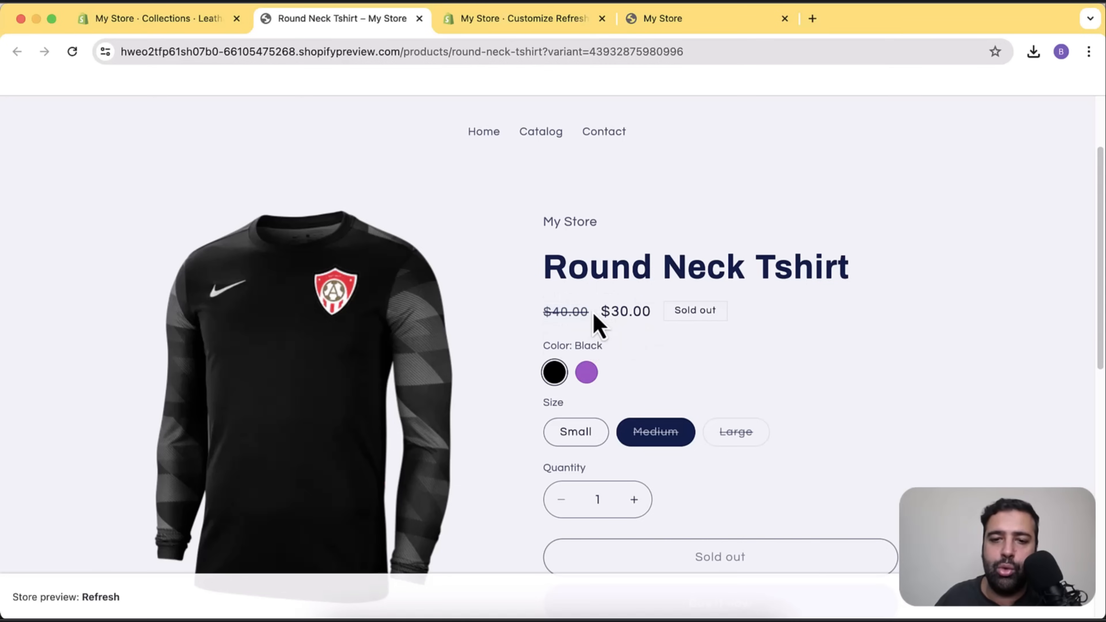
left_click_drag(593, 313, 557, 311)
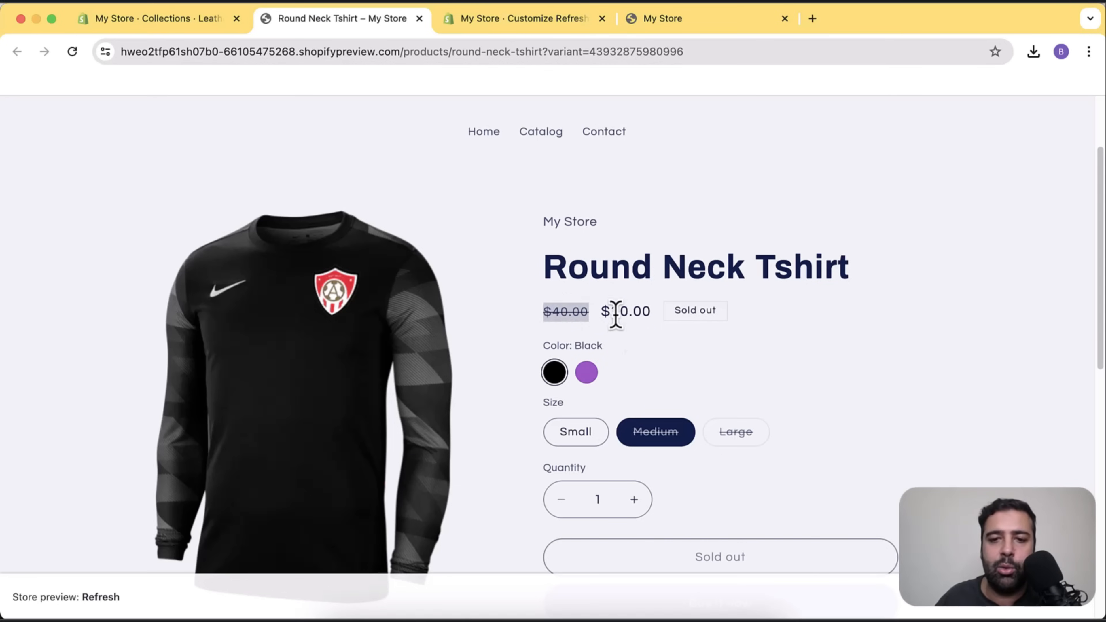
left_click(569, 323)
left_click_drag(556, 311, 585, 314)
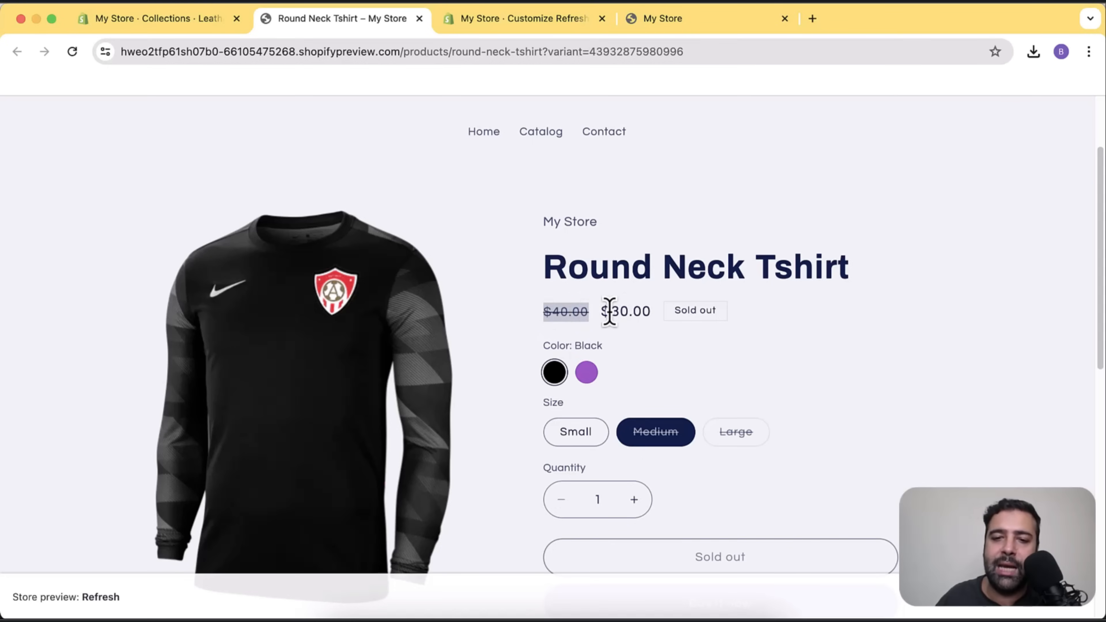
left_click_drag(601, 311, 655, 323)
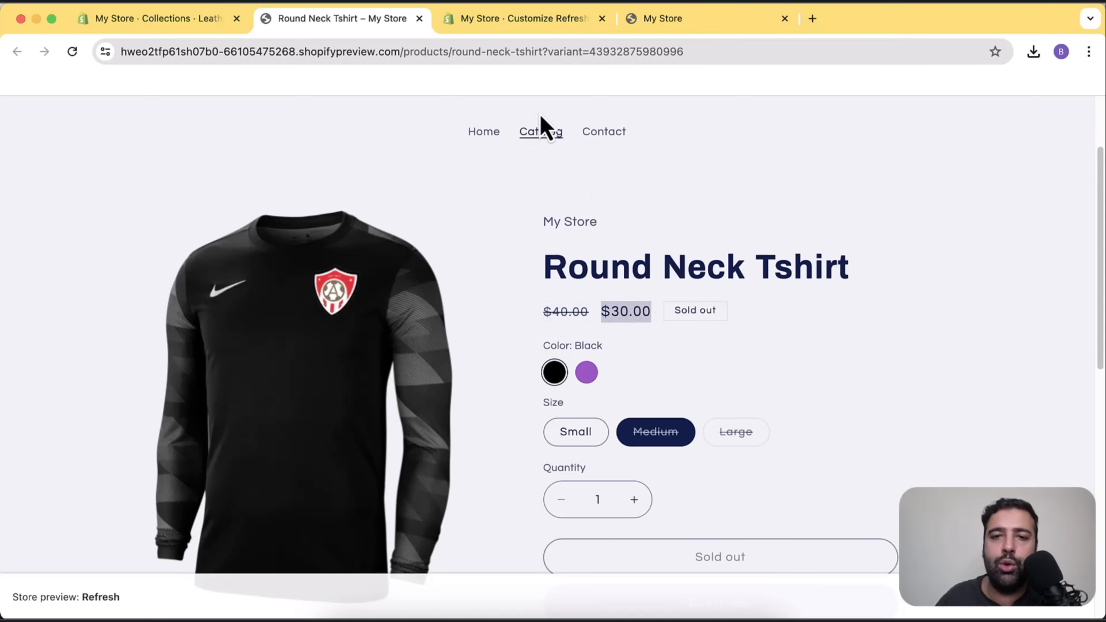
left_click(538, 21)
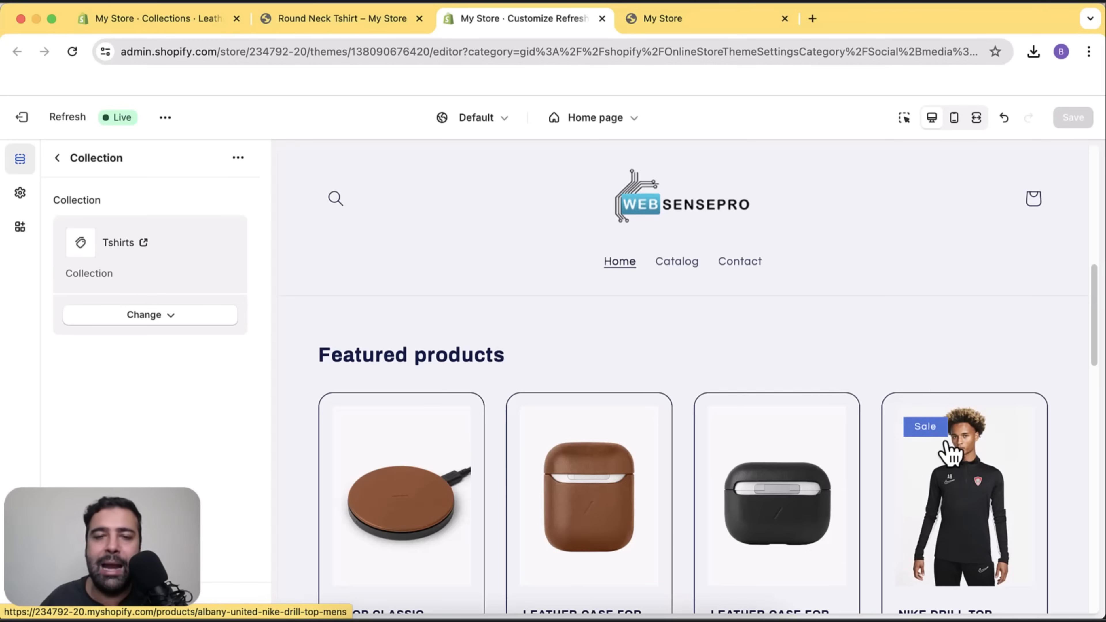
Open the live storefront and reload it to see the saved changes.
scroll(893, 429, "down", 10)
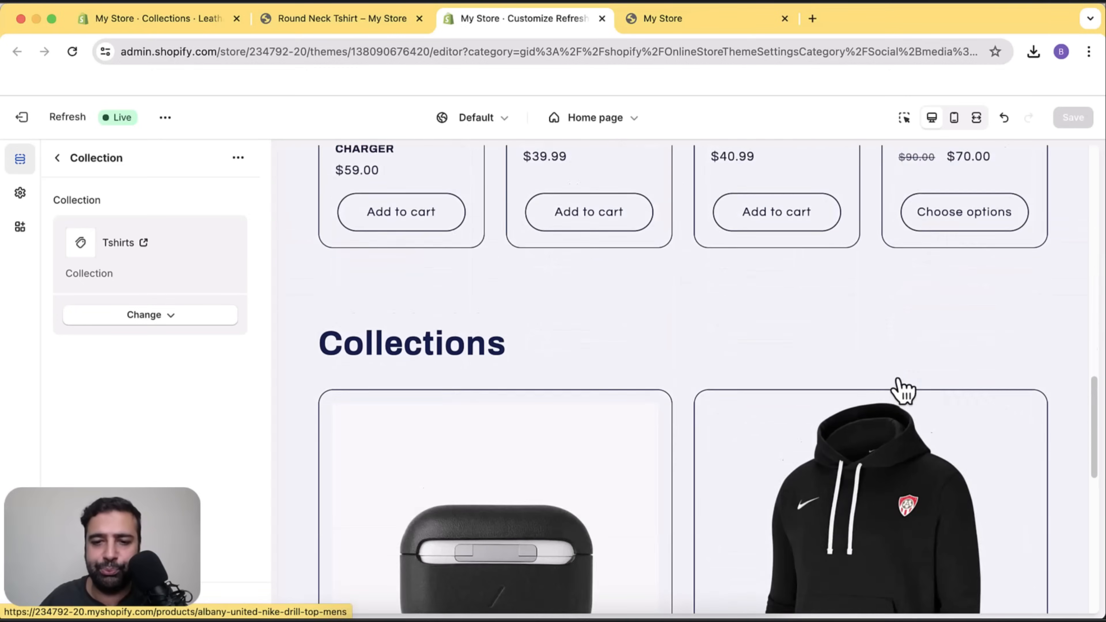
scroll(893, 344, "up", 12)
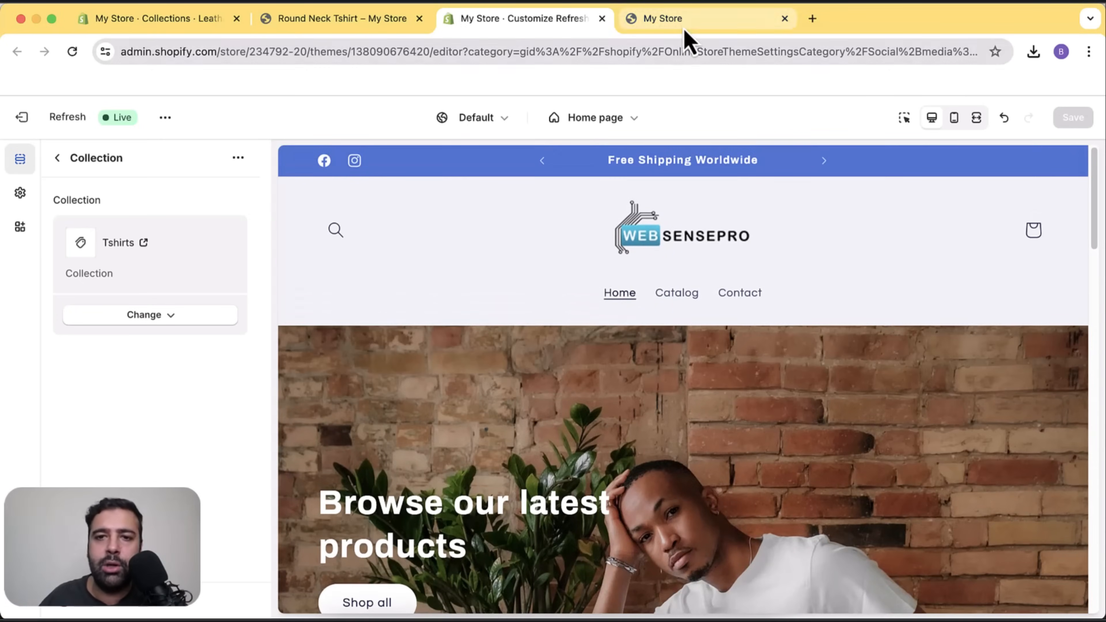
left_click(686, 20)
left_click(73, 53)
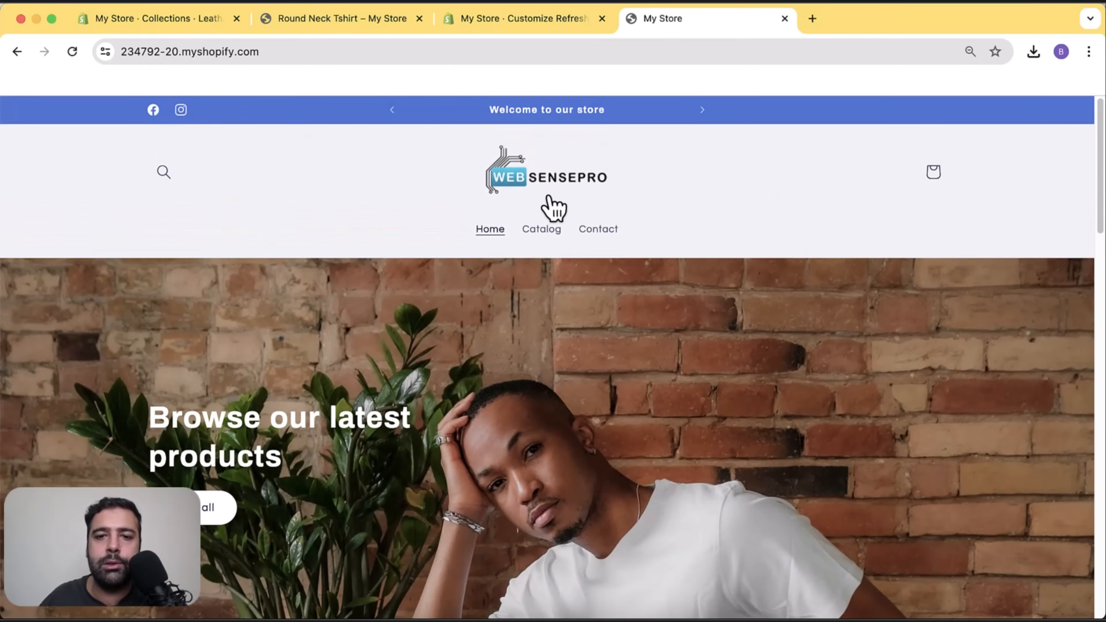
scroll(786, 229, "down", 8)
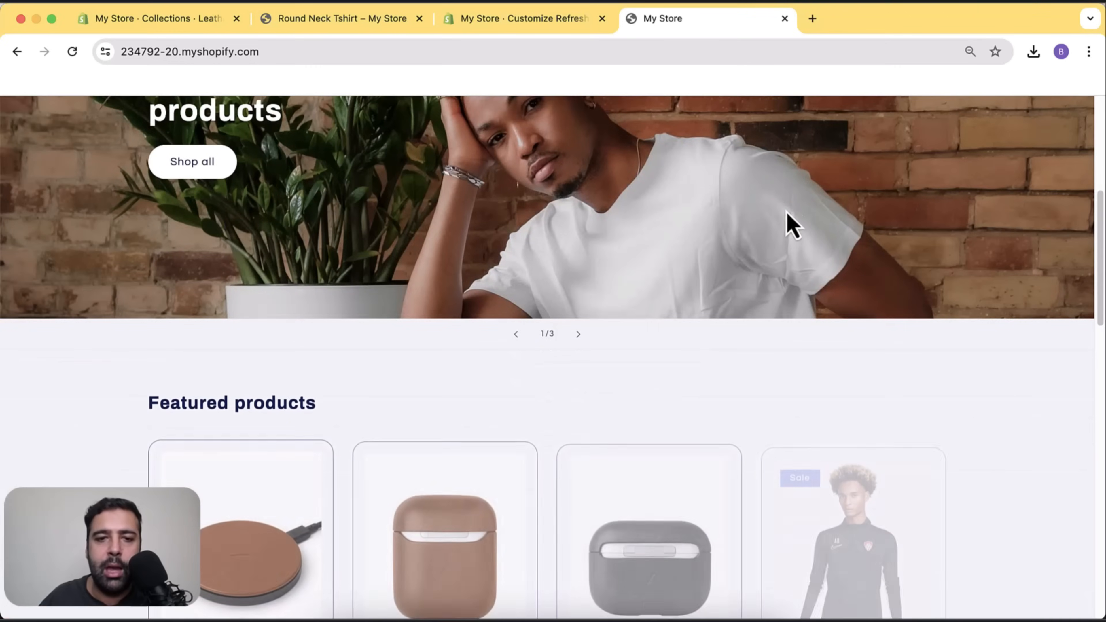
scroll(496, 235, "up", 6)
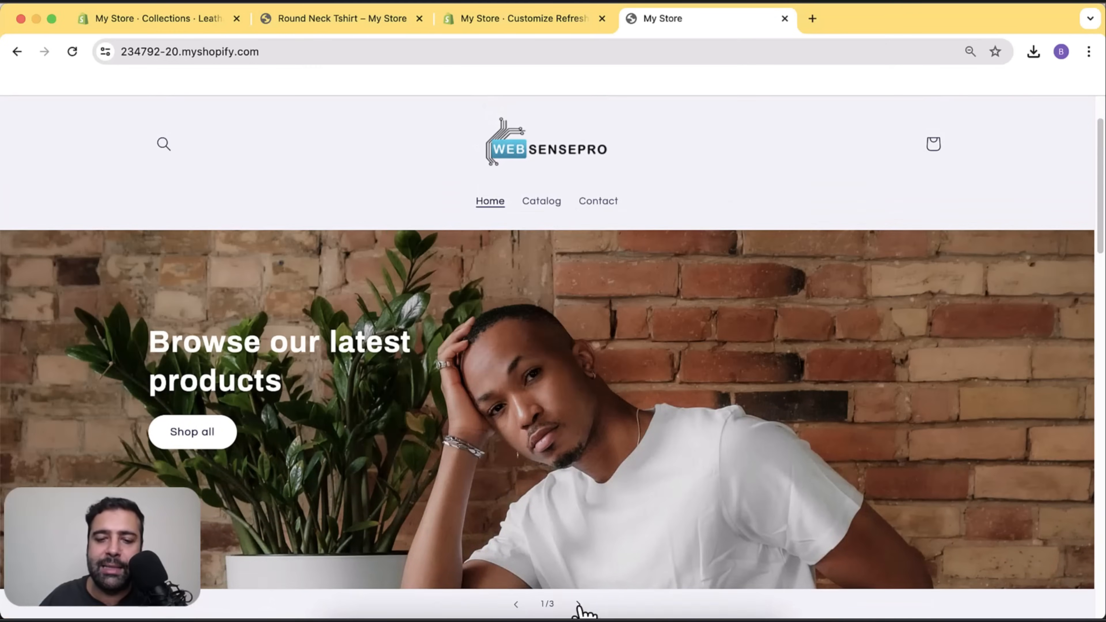
Advance the hero slideshow to its last slide and scroll down to the footer.
left_click(579, 606)
left_click(580, 606)
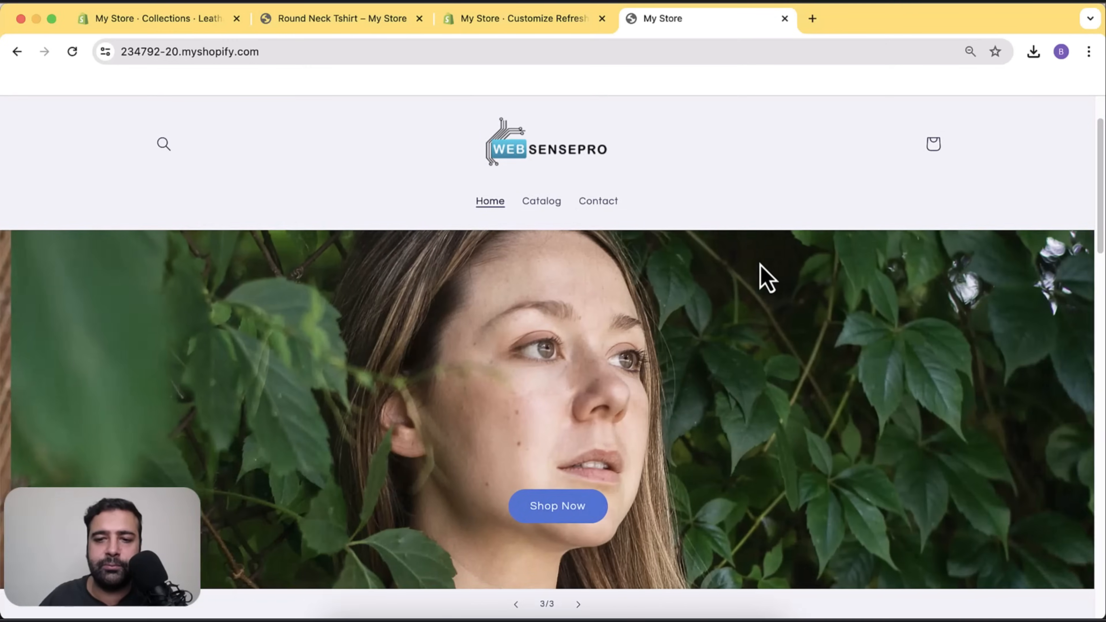
scroll(784, 266, "down", 10)
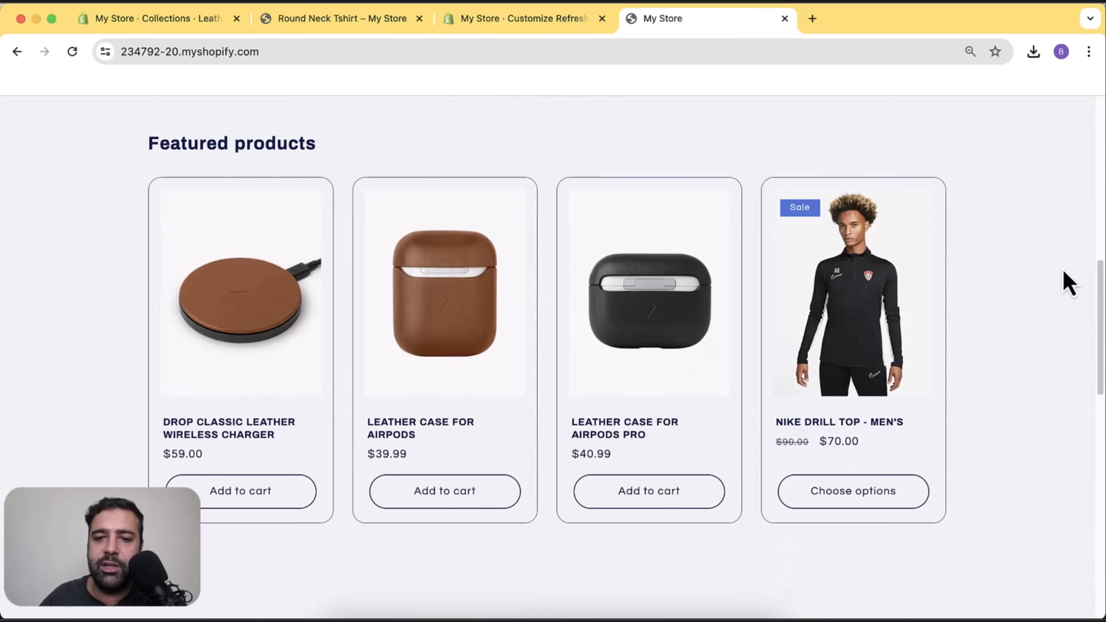
scroll(1064, 272, "down", 12)
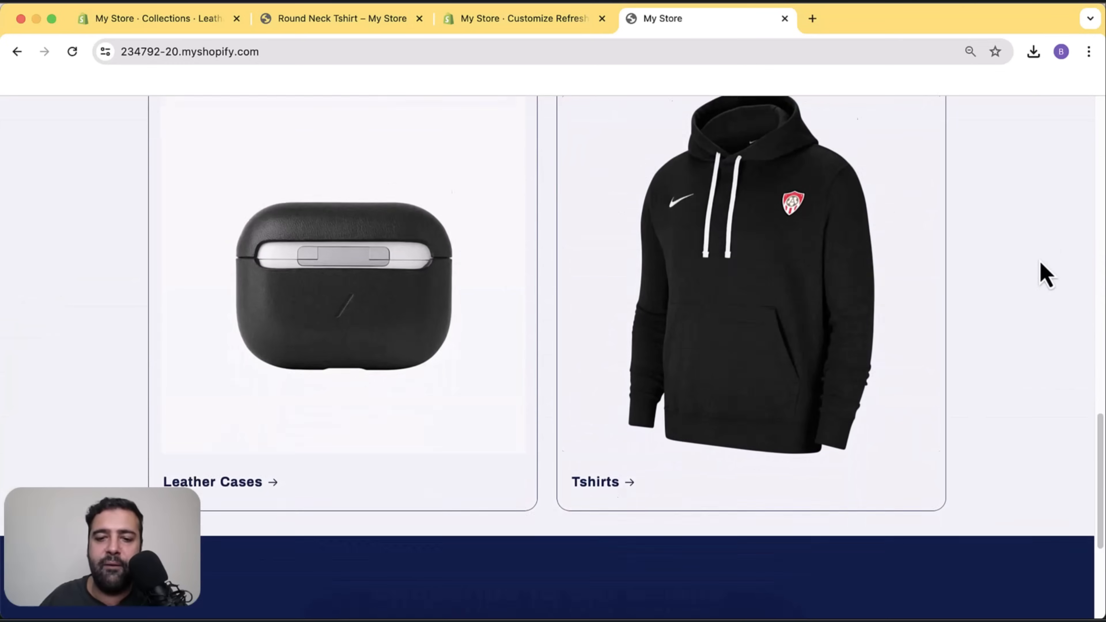
scroll(931, 255, "down", 5)
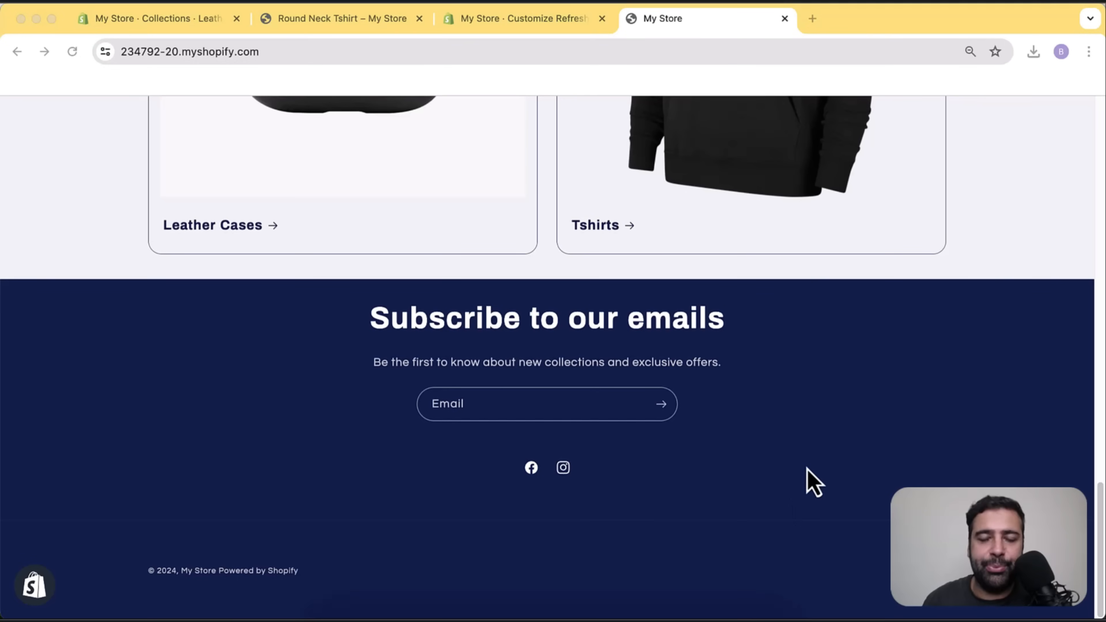
Back in the theme editor, zoom the page out to 80% and open the Footer settings.
left_click(533, 38)
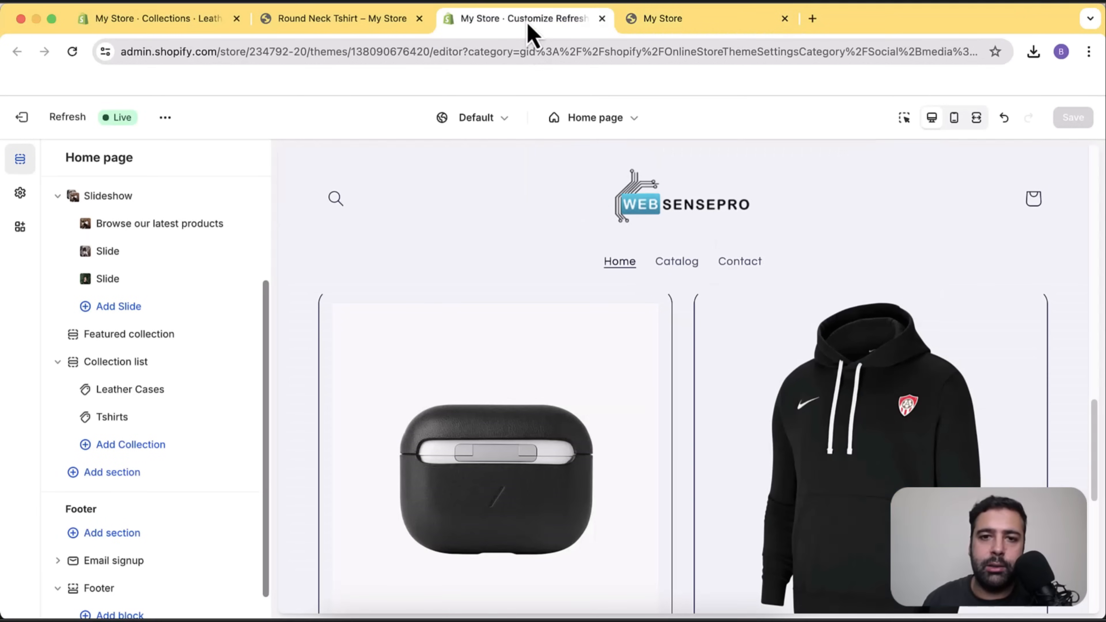
scroll(903, 340, "down", 10)
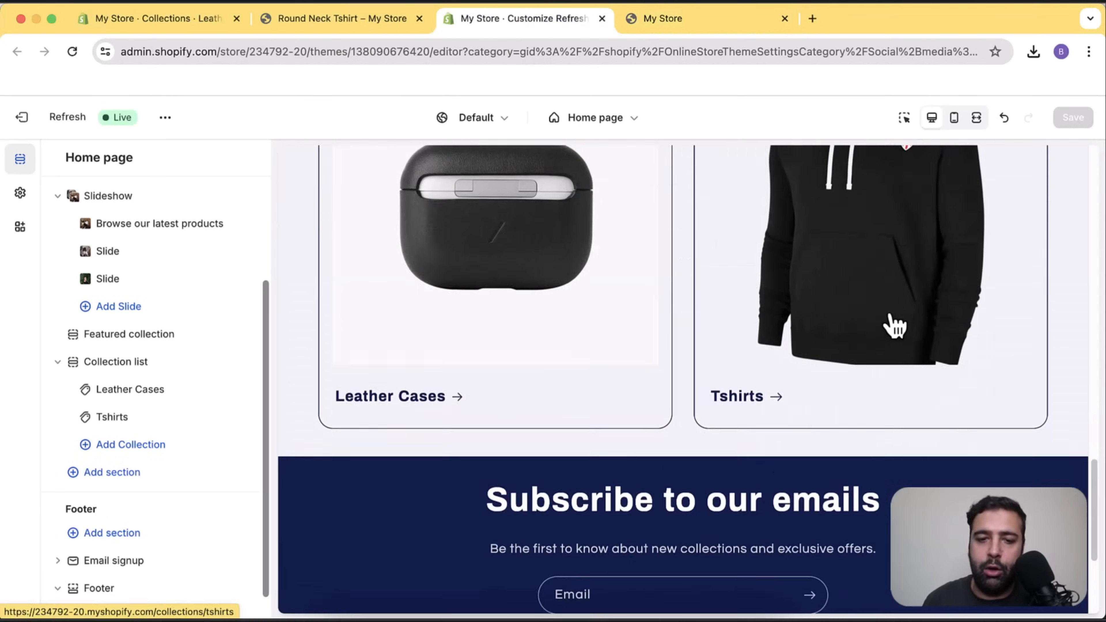
scroll(217, 414, "down", 1)
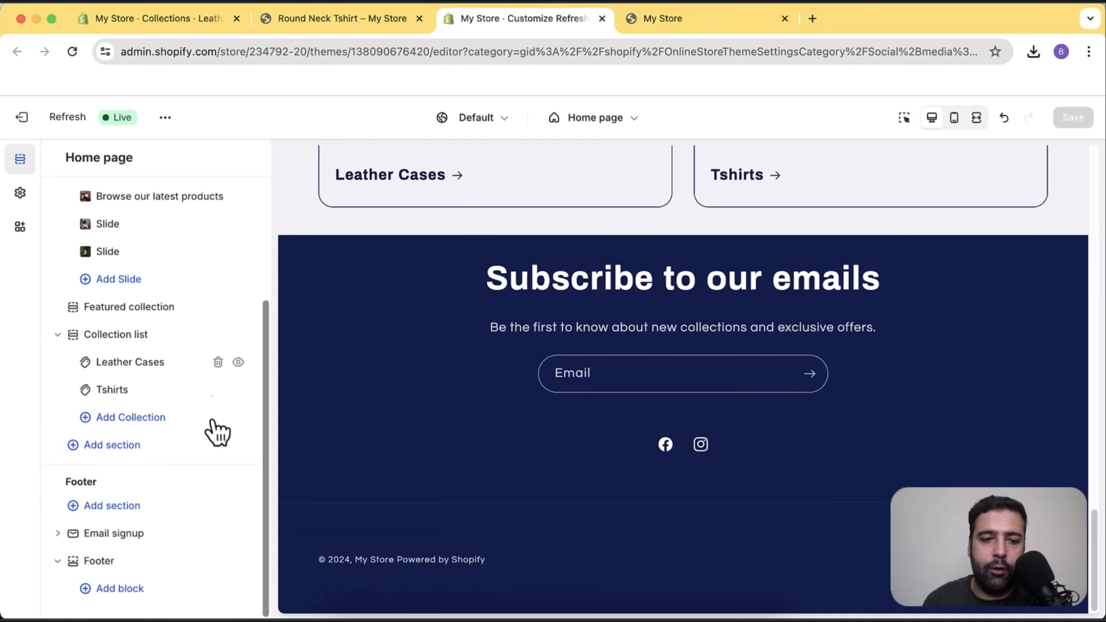
scroll(213, 392, "up", 6)
scroll(202, 263, "down", 4)
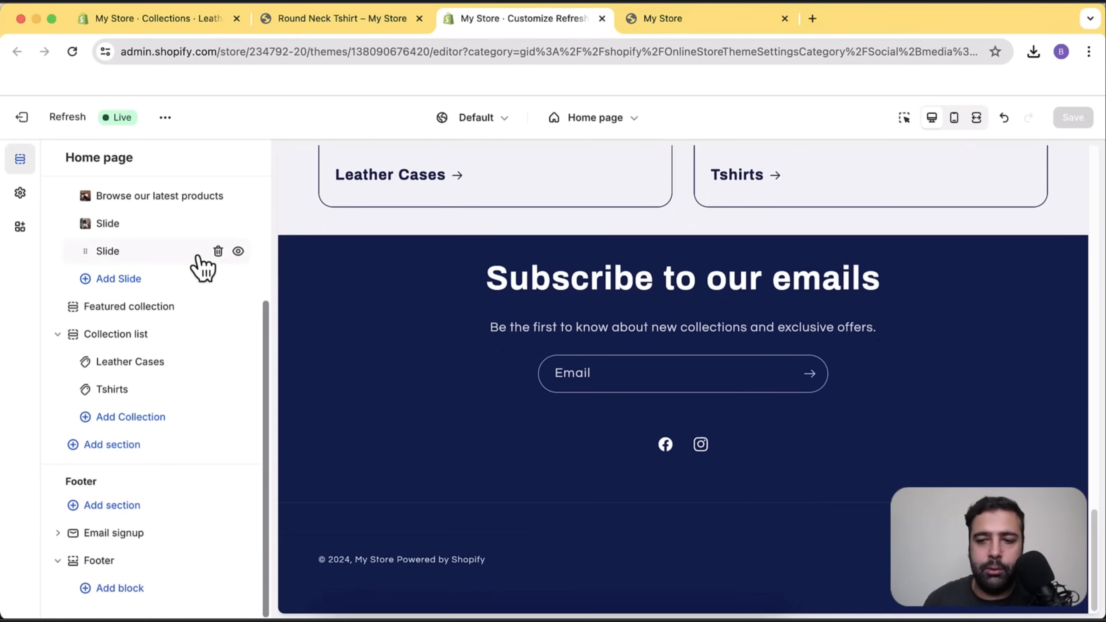
key("super+minus")
key("super+minus")
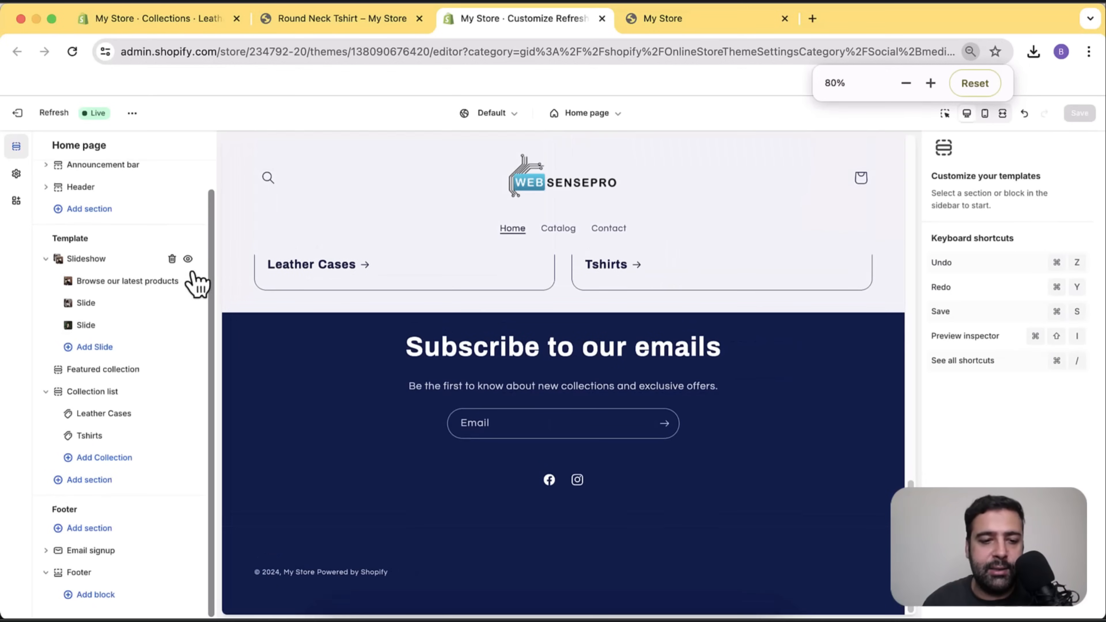
left_click(113, 574)
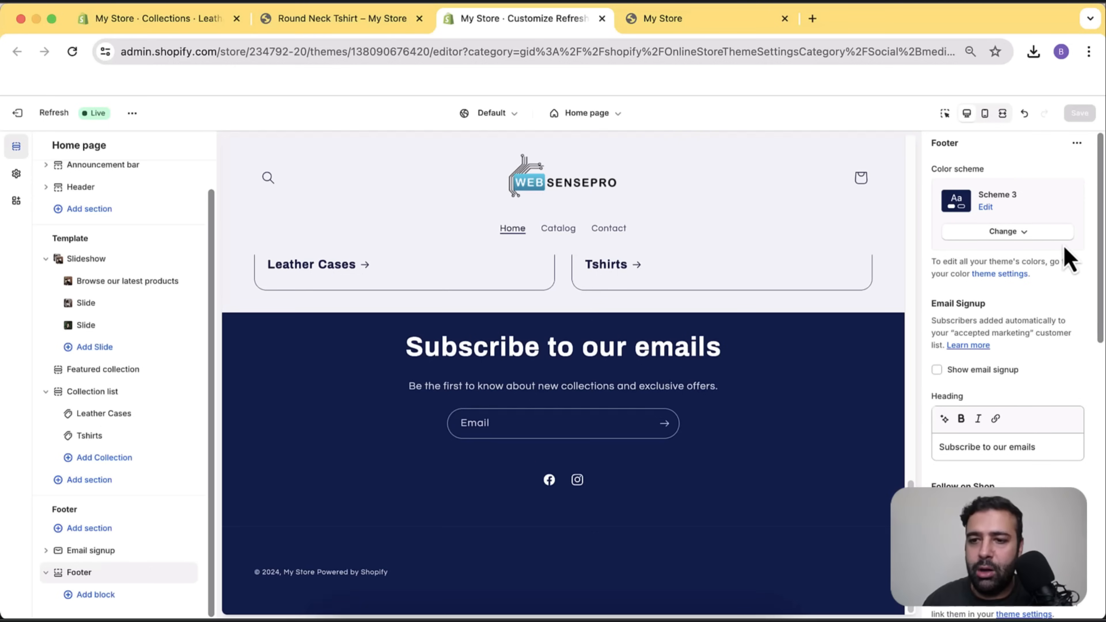
Preview footer colour Schemes 2, 1 and 4, then set it back to Scheme 3.
left_click(1010, 231)
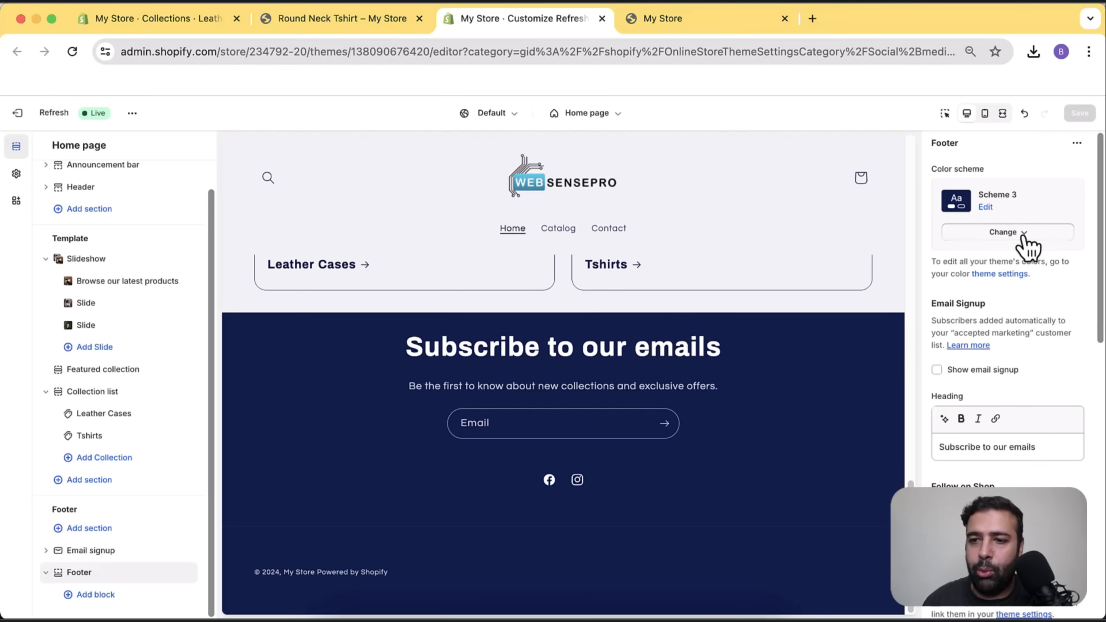
left_click(1021, 296)
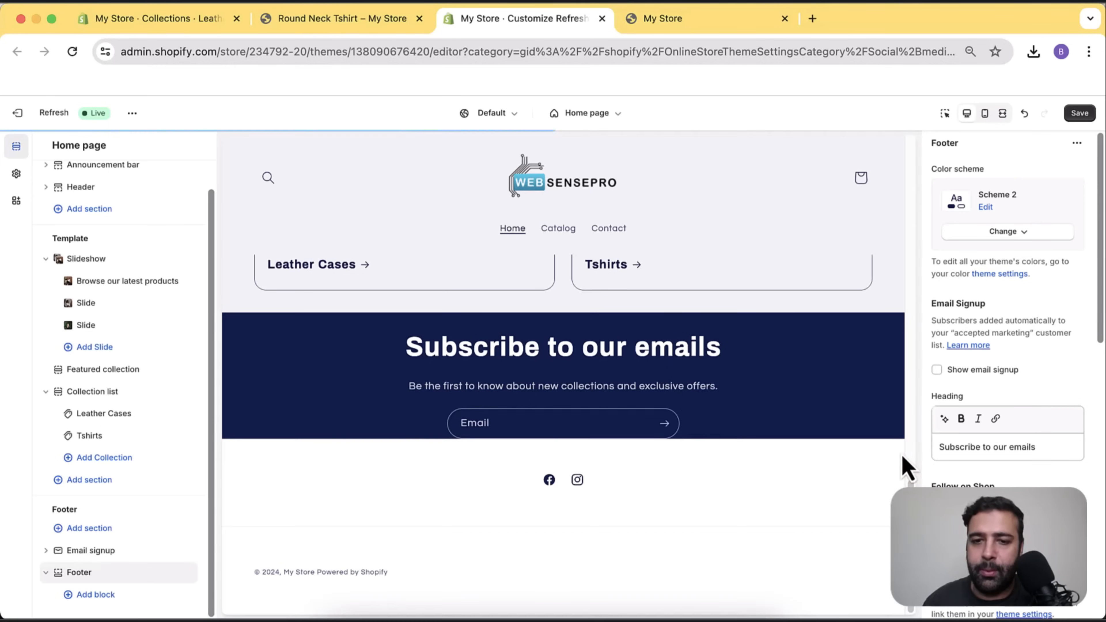
left_click(1021, 233)
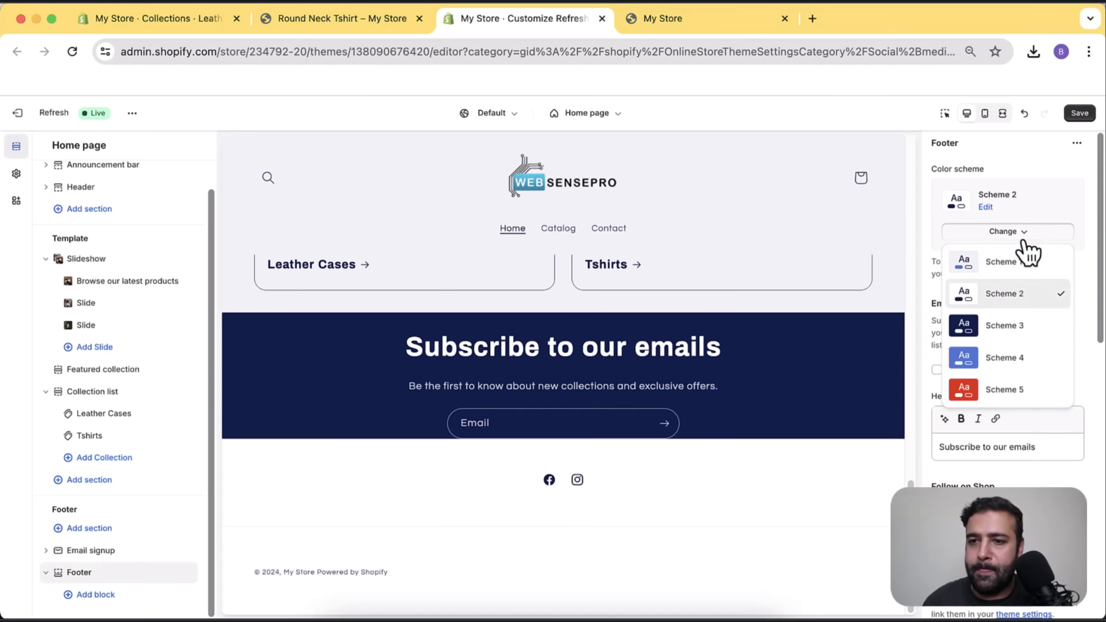
left_click(1017, 262)
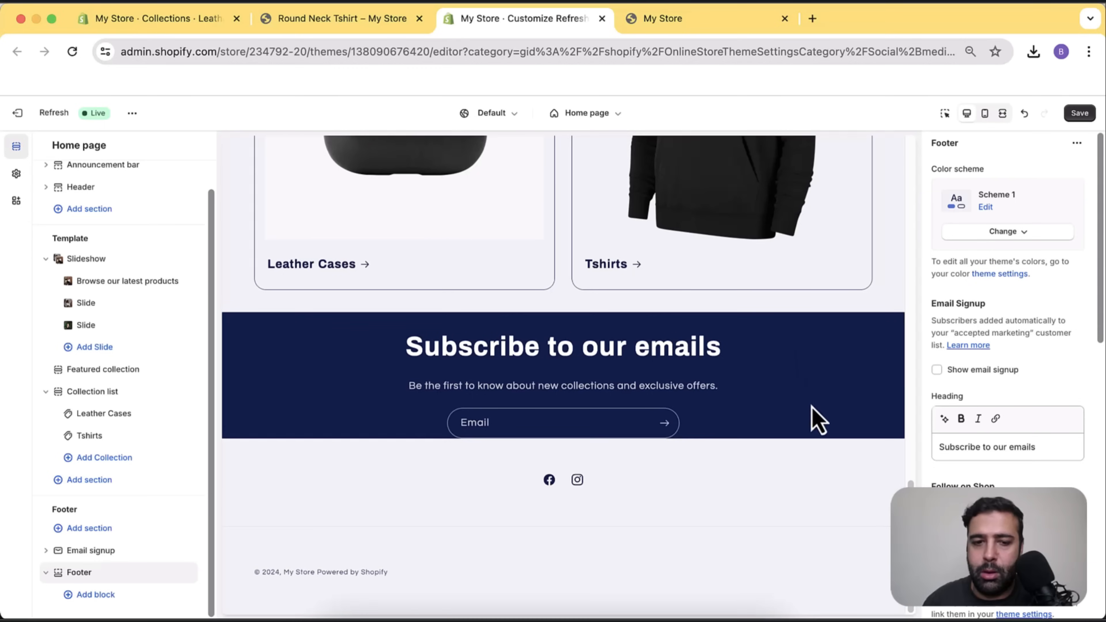
left_click(1024, 233)
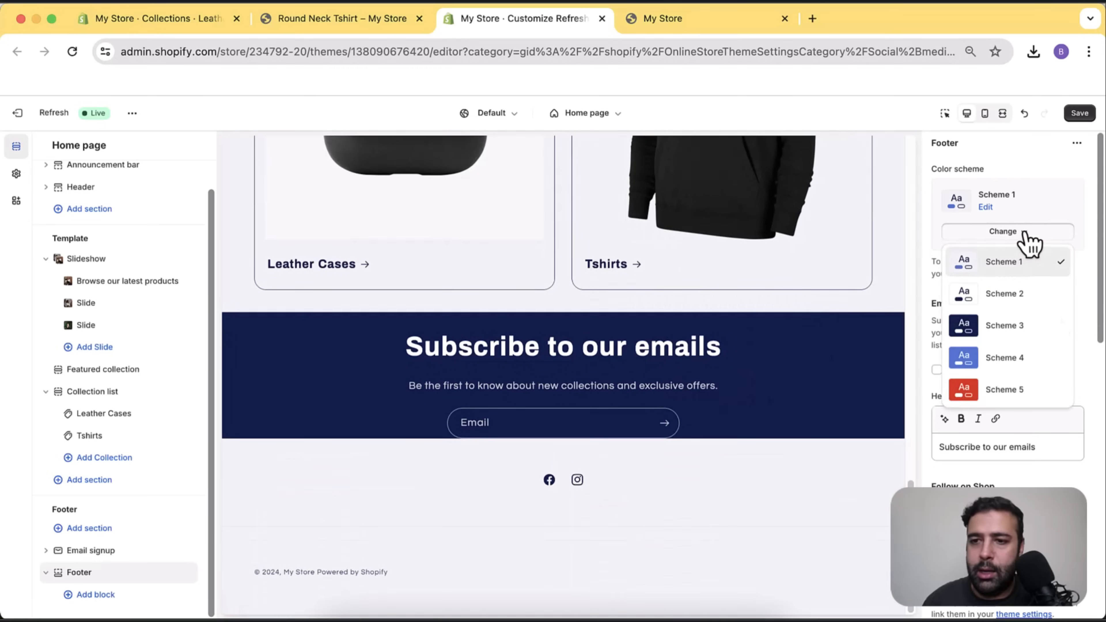
left_click(1006, 360)
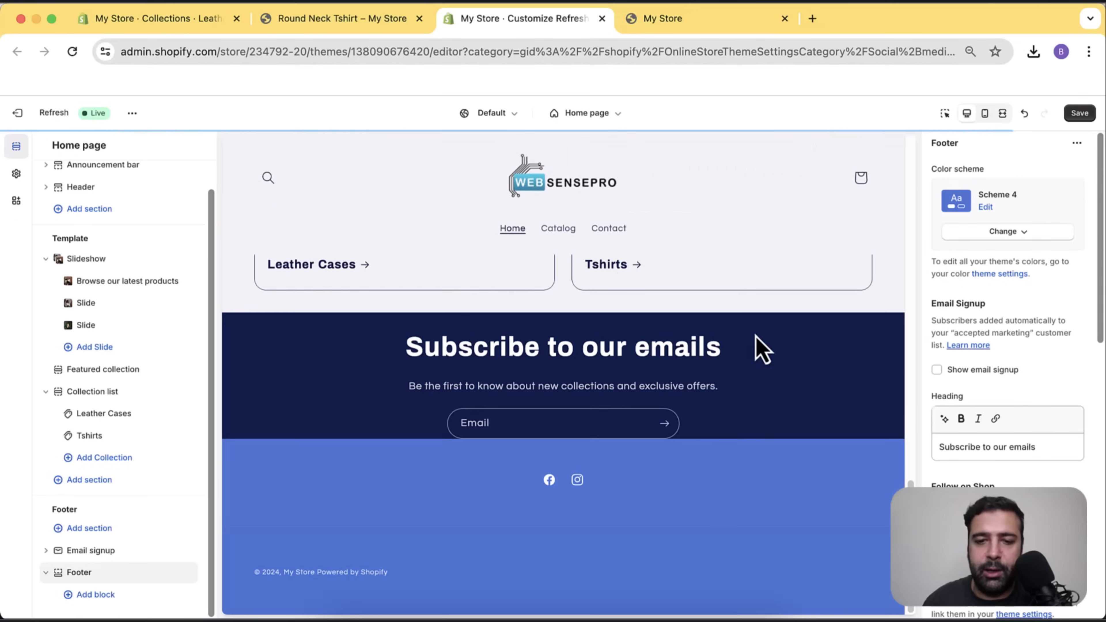
left_click(1023, 233)
left_click(996, 327)
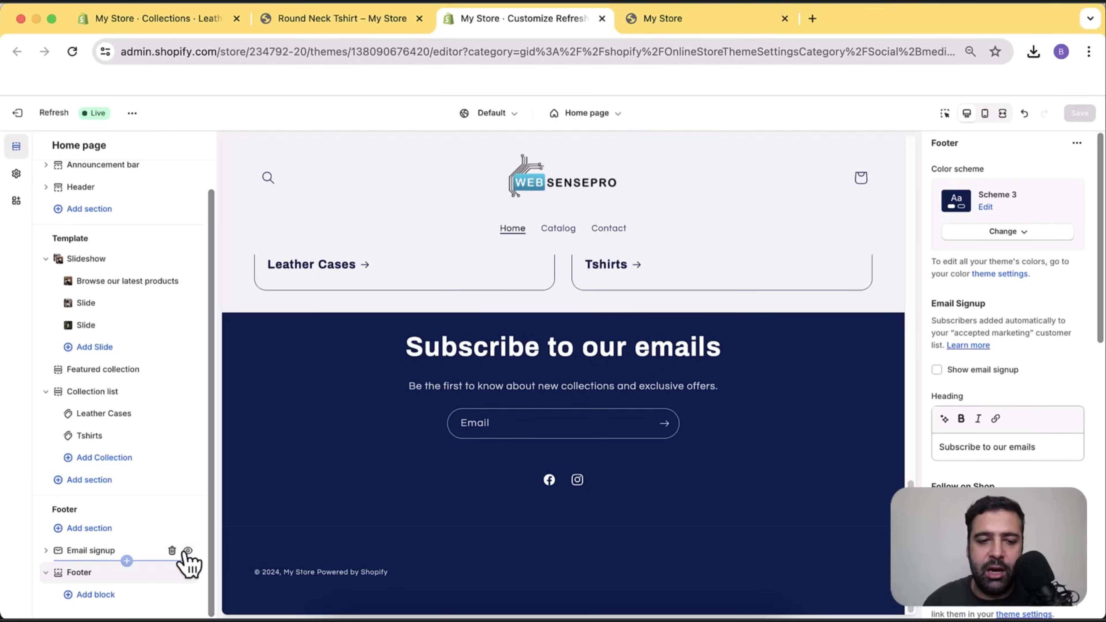
Hide the Email signup section, then show it again.
left_click(188, 551)
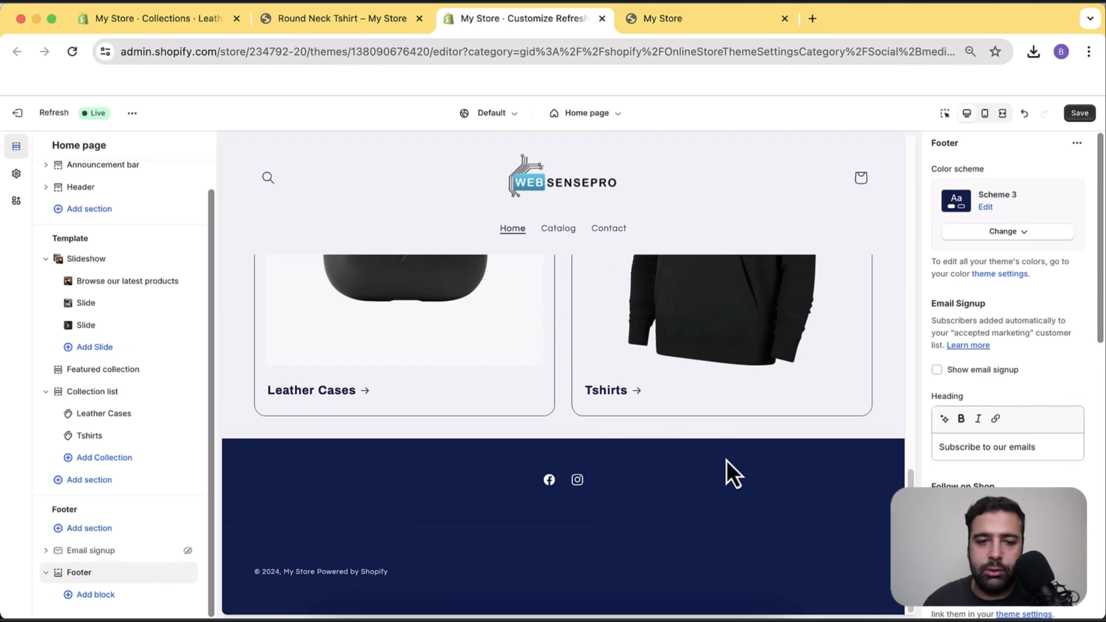
scroll(718, 396, "up", 5)
scroll(716, 395, "down", 5)
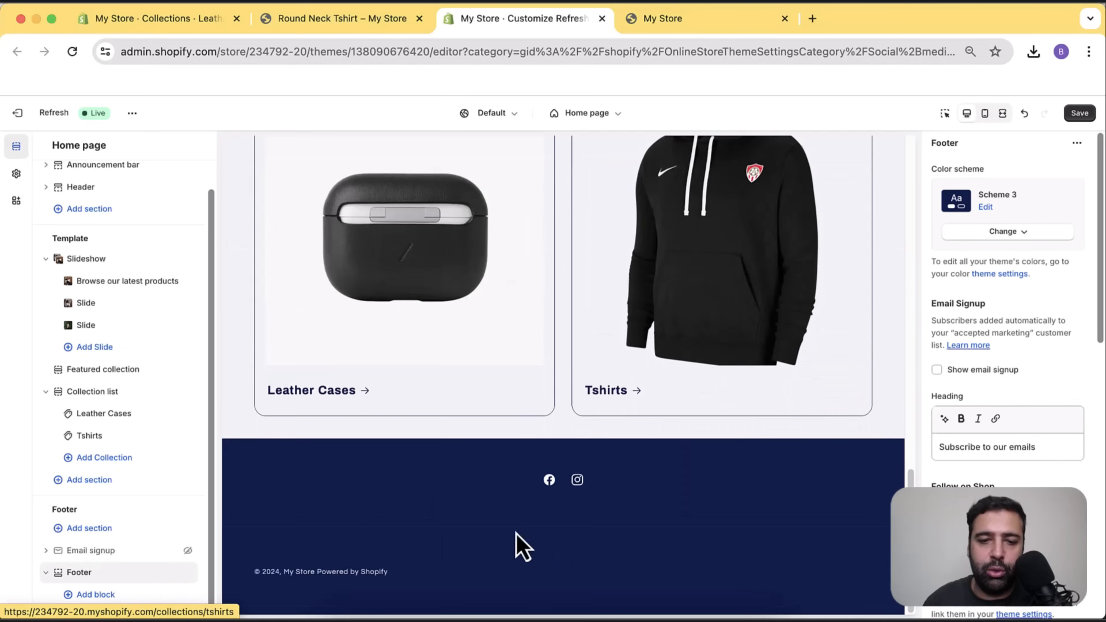
left_click(188, 552)
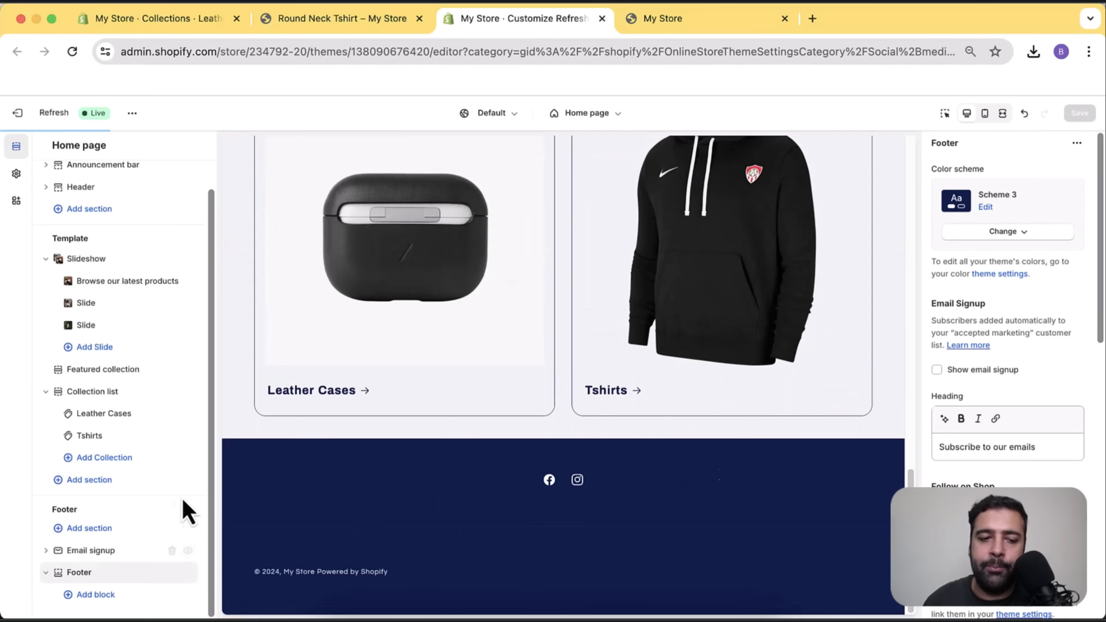
scroll(847, 322, "down", 1)
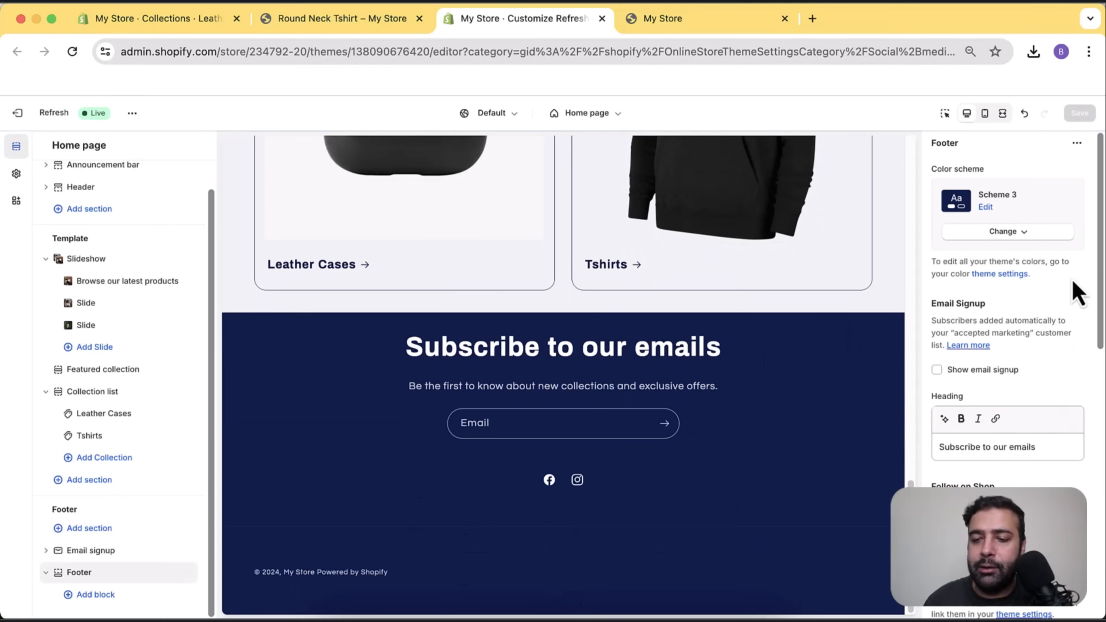
Open the footer's market settings link as Markets settings in a new browser tab.
scroll(1074, 283, "down", 5)
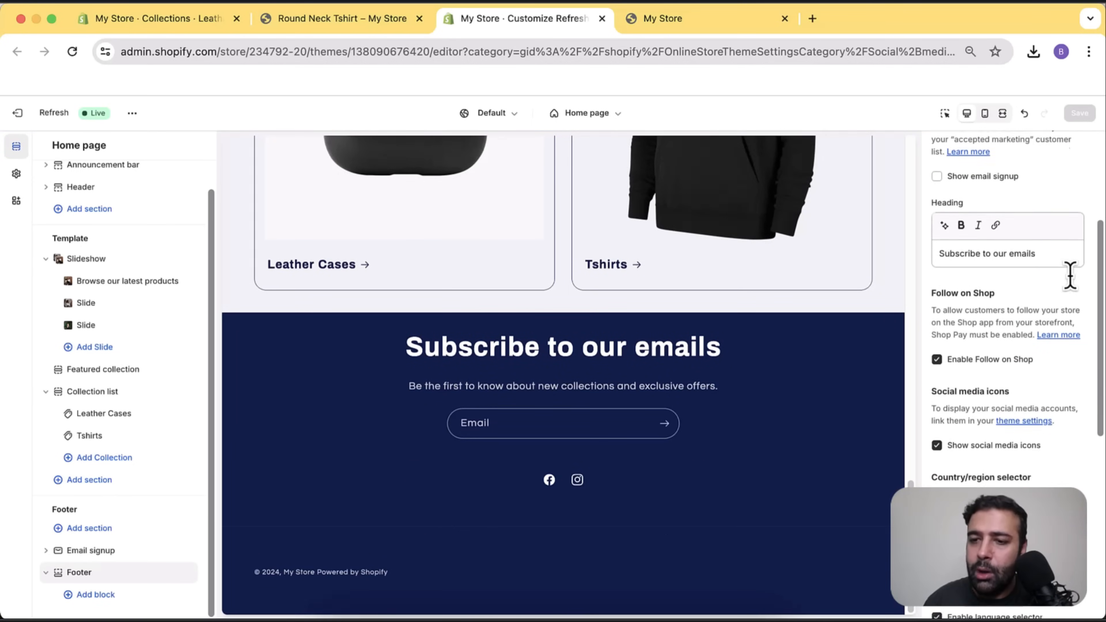
scroll(1071, 275, "down", 3)
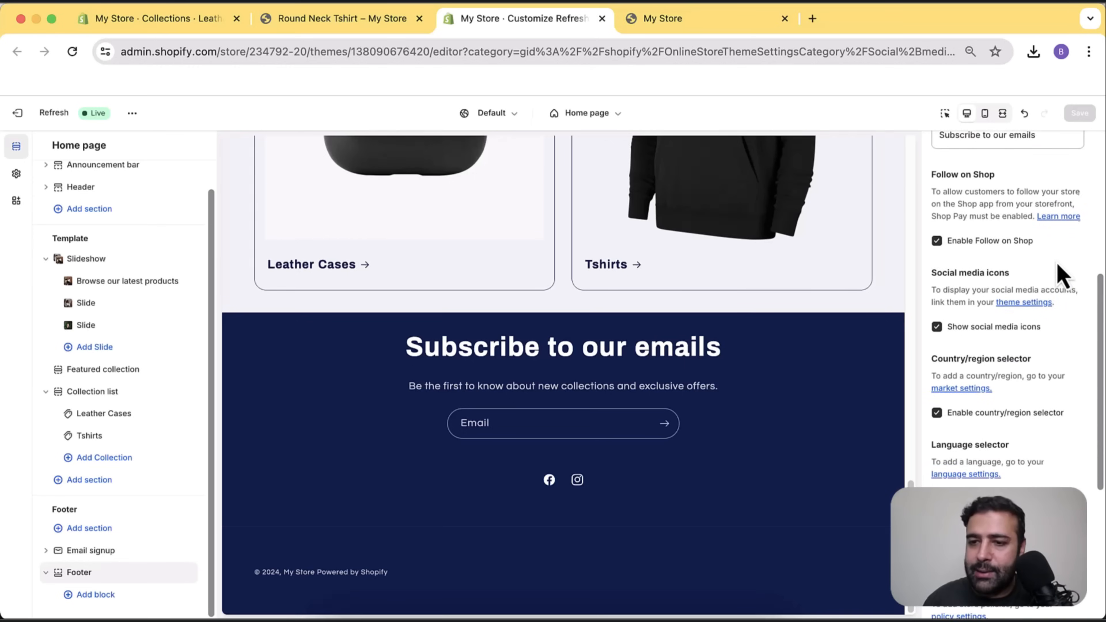
scroll(1057, 264, "down", 1)
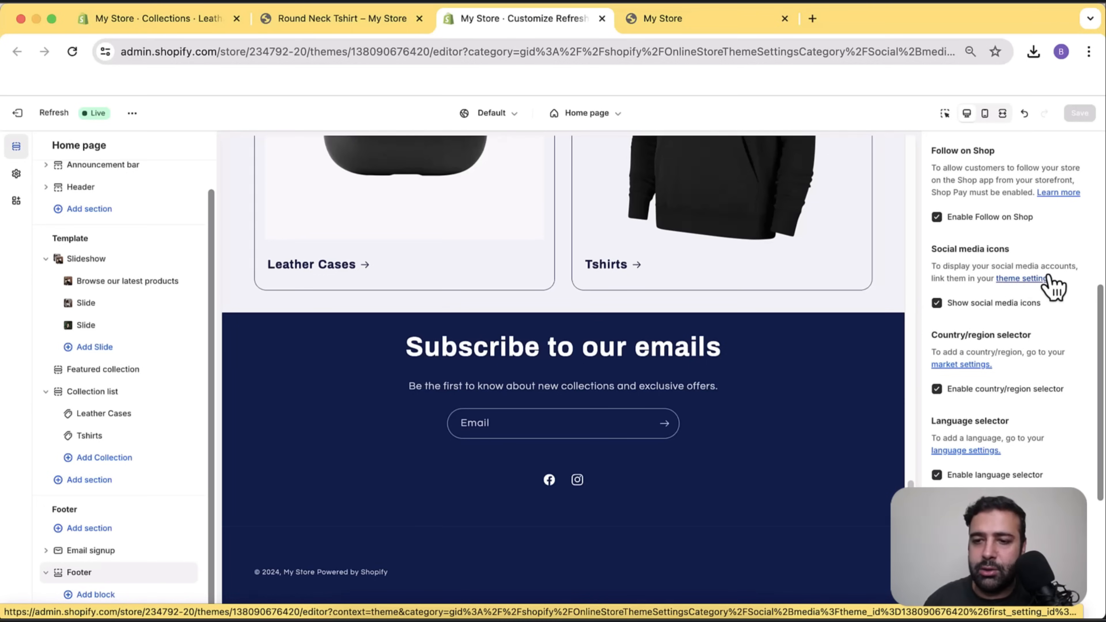
scroll(1019, 305, "down", 3)
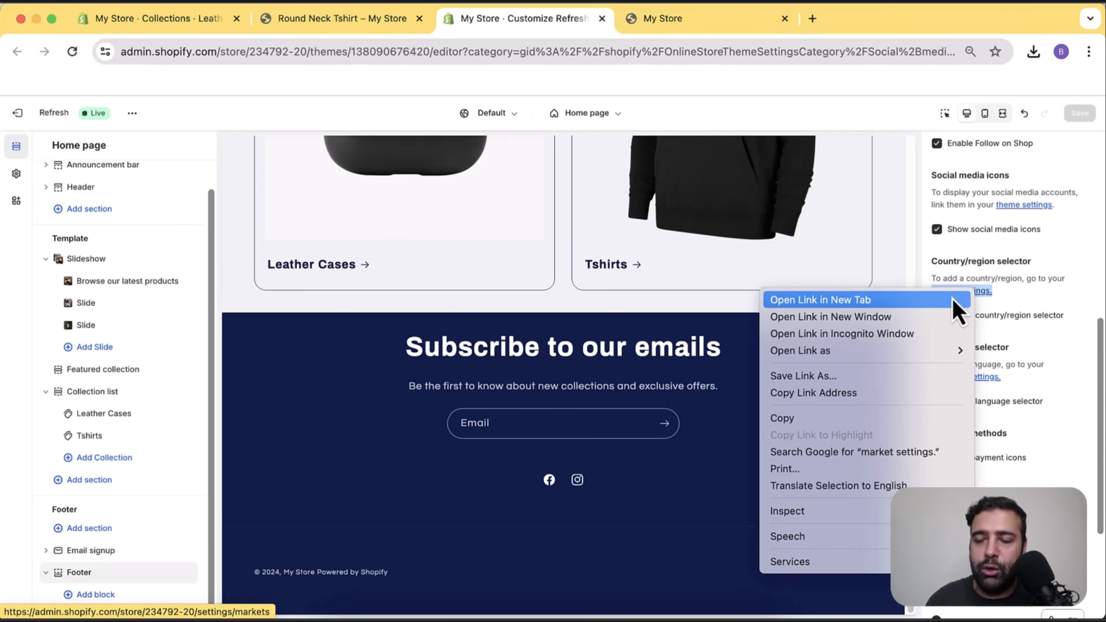
left_click(956, 300)
left_click(693, 26)
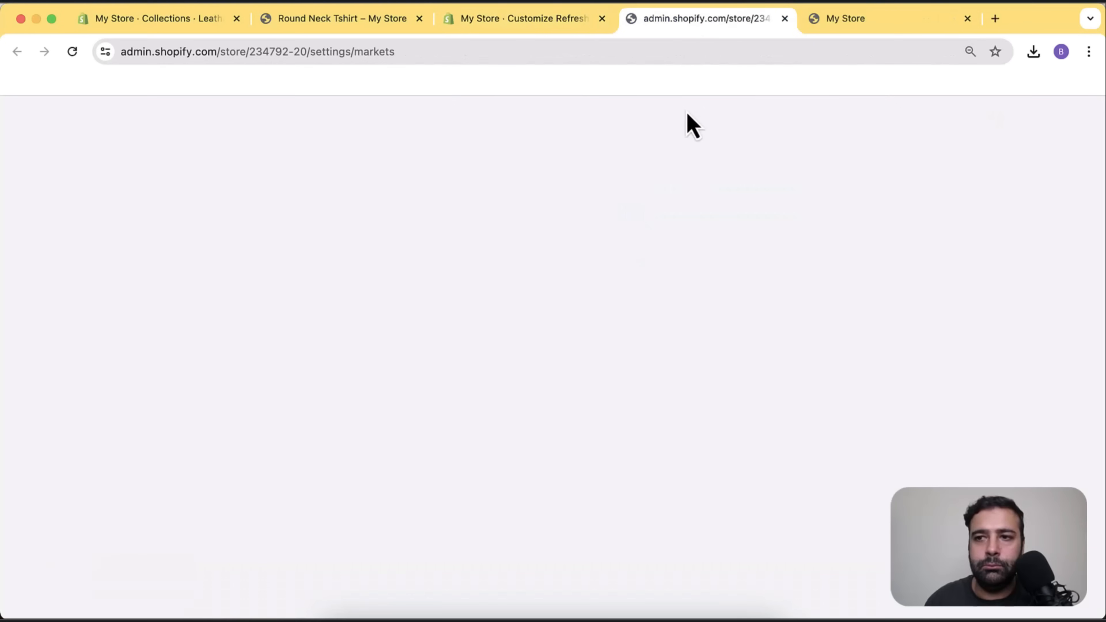
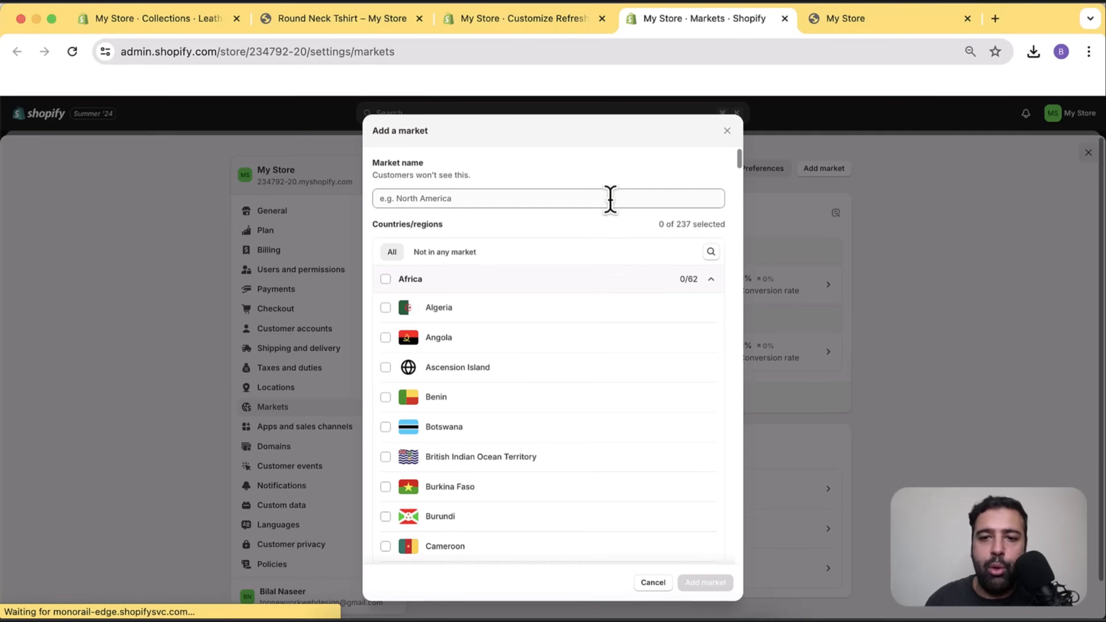
Name the new market Europe and collapse the Africa and Asia country groups.
left_click(610, 199)
type("Eu")
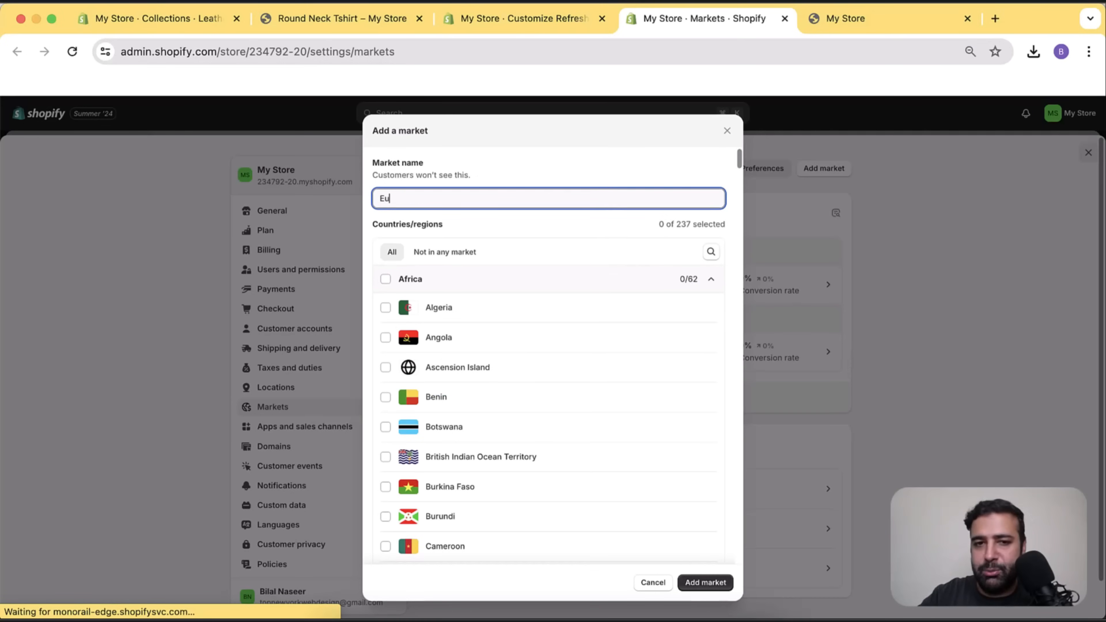
type("rop")
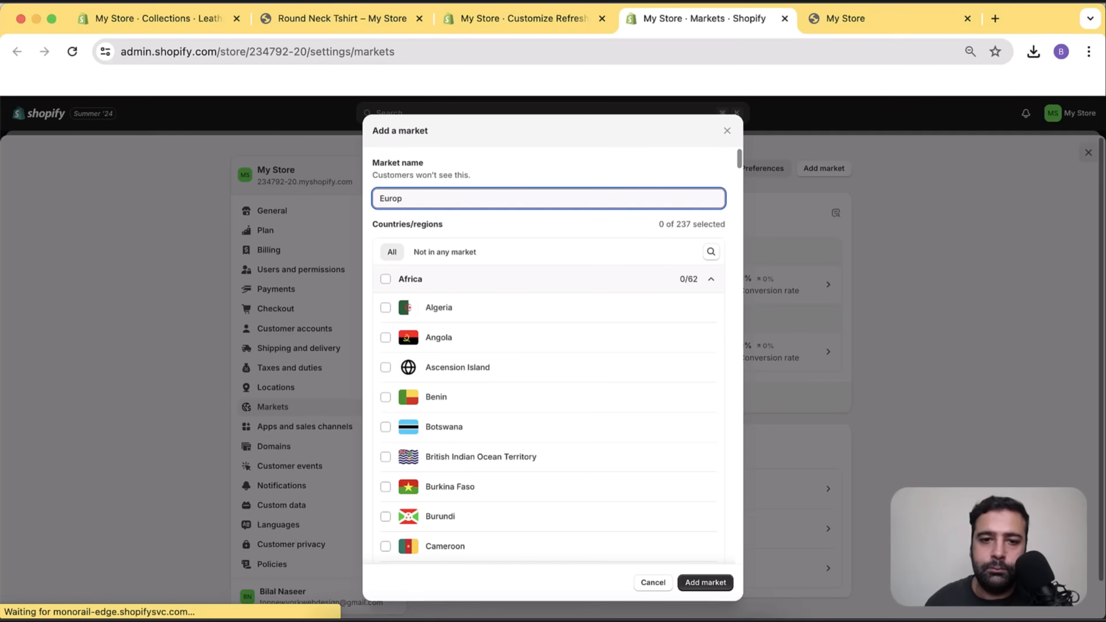
type("e")
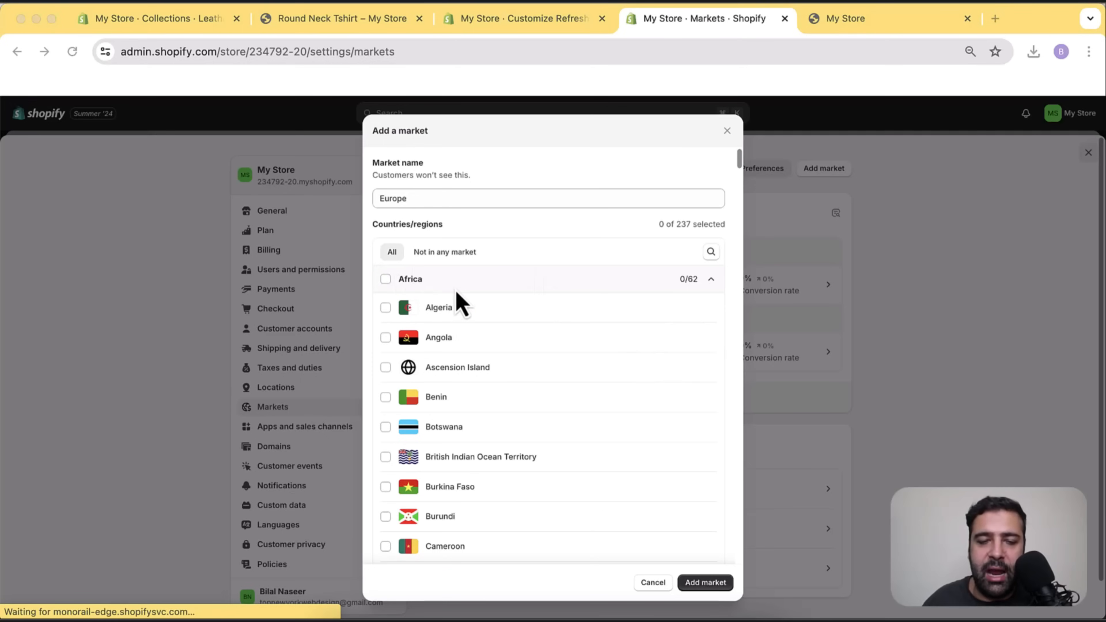
left_click(712, 279)
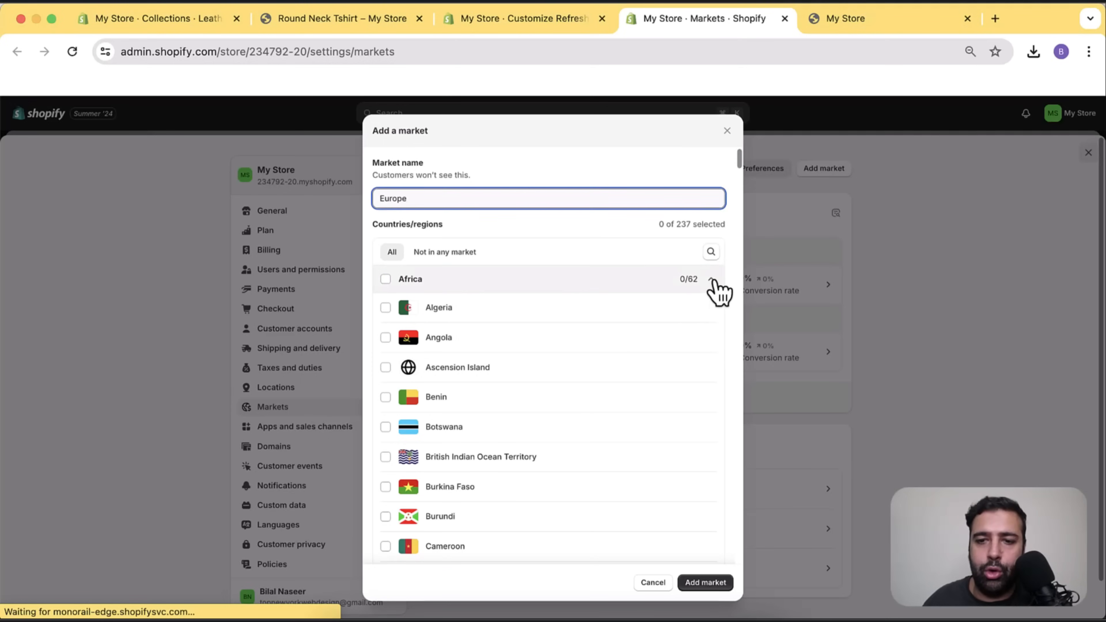
left_click(712, 279)
left_click(712, 306)
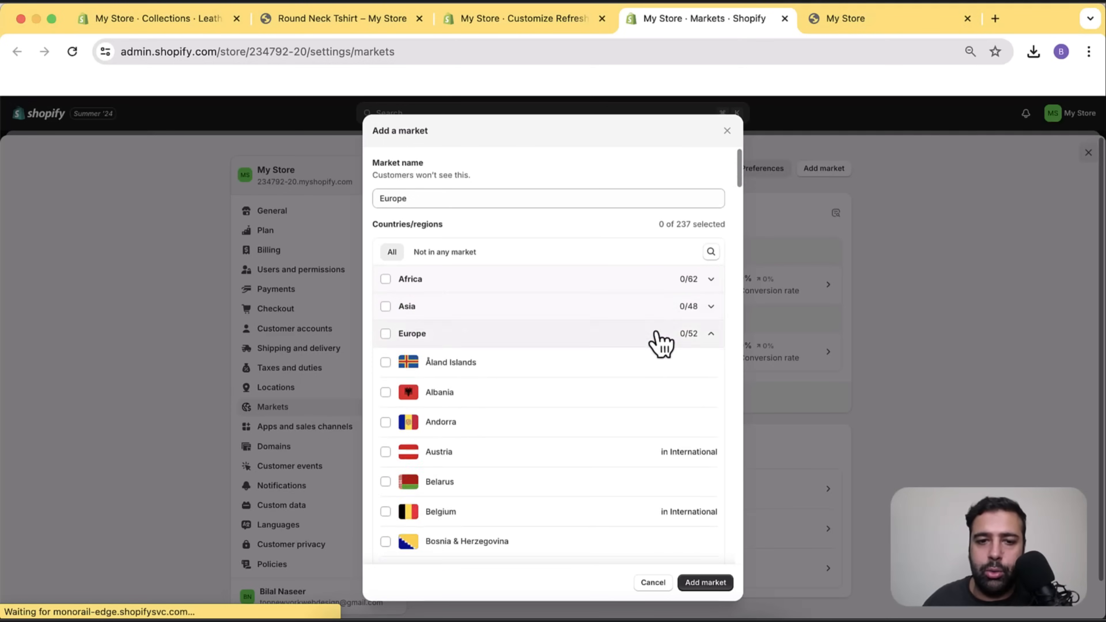
scroll(651, 459, "down", 2)
scroll(651, 460, "down", 6)
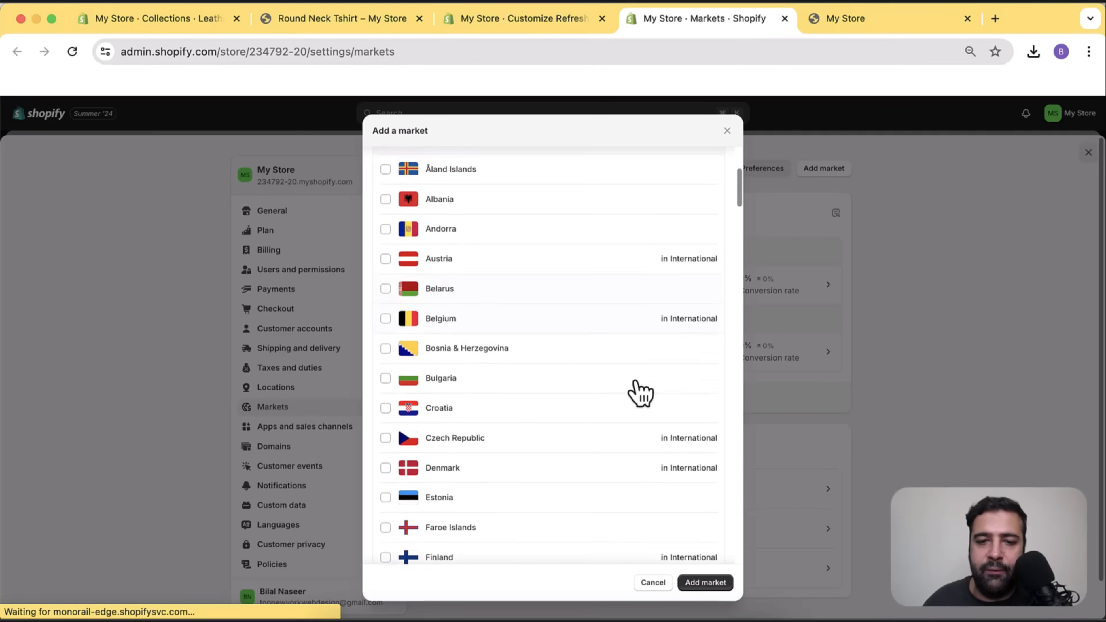
scroll(615, 327, "down", 3)
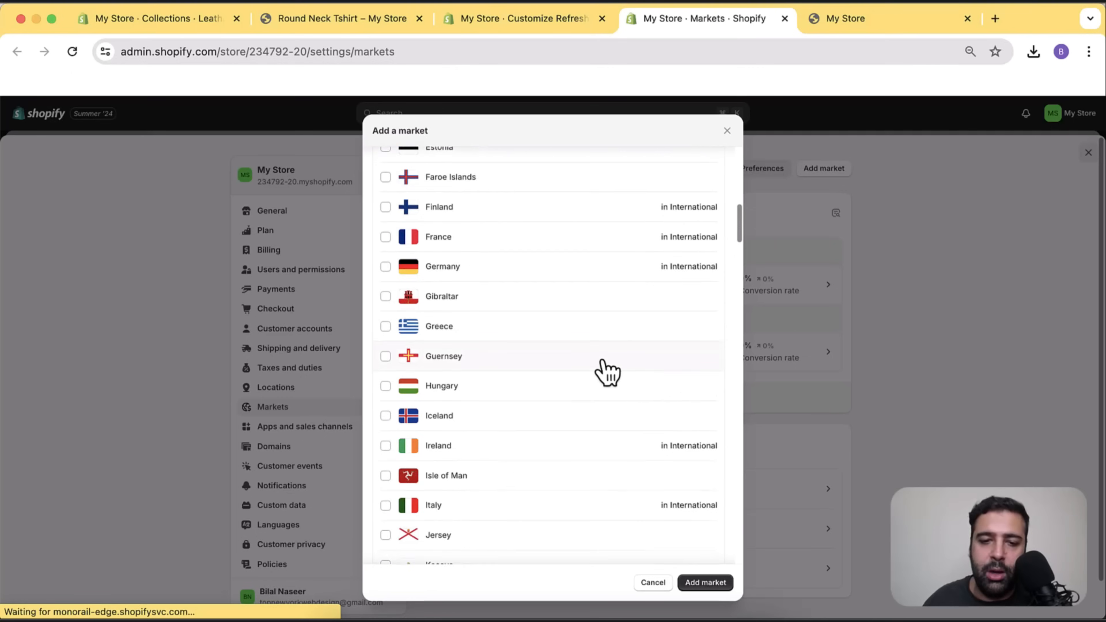
scroll(600, 371, "up", 10)
Tick Åland Islands, Albania, Andorra and Austria, then create the market.
left_click(385, 294)
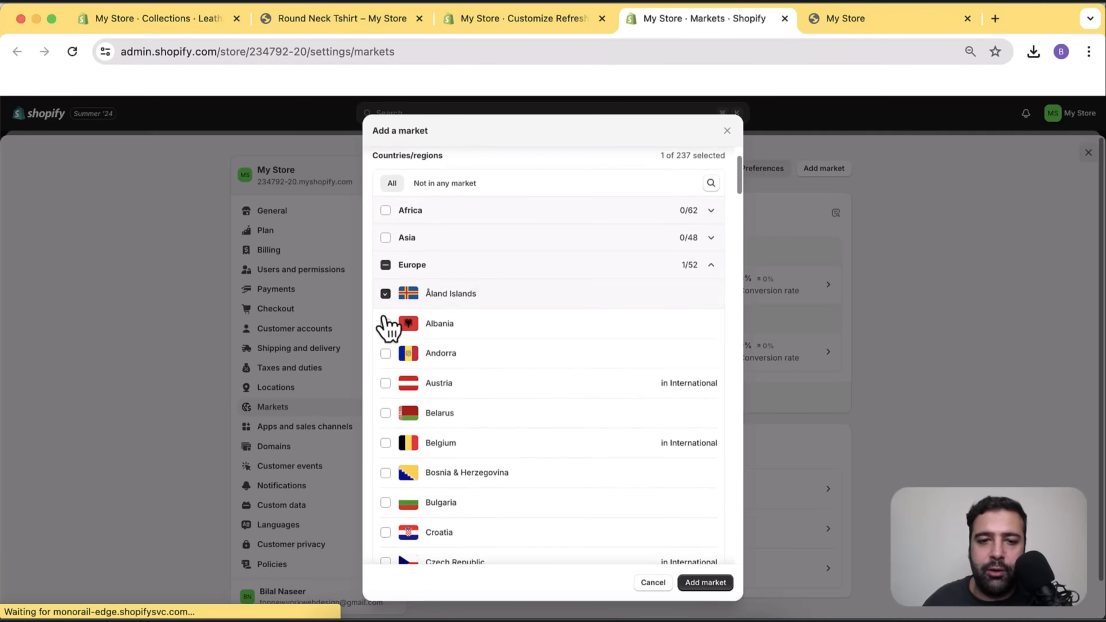
left_click(385, 324)
left_click(386, 353)
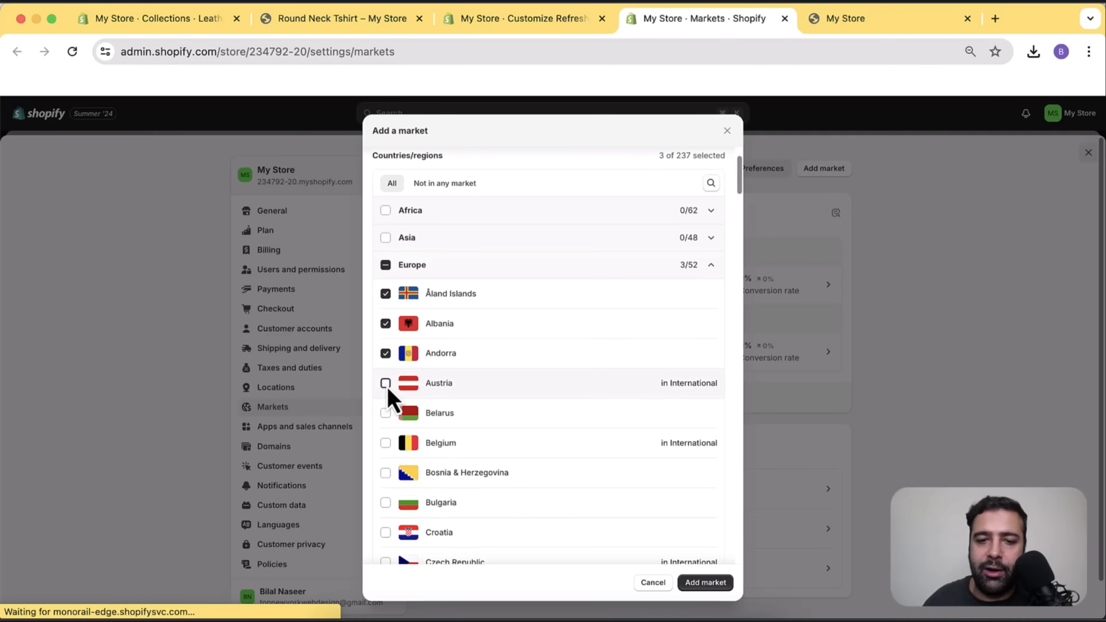
left_click(386, 386)
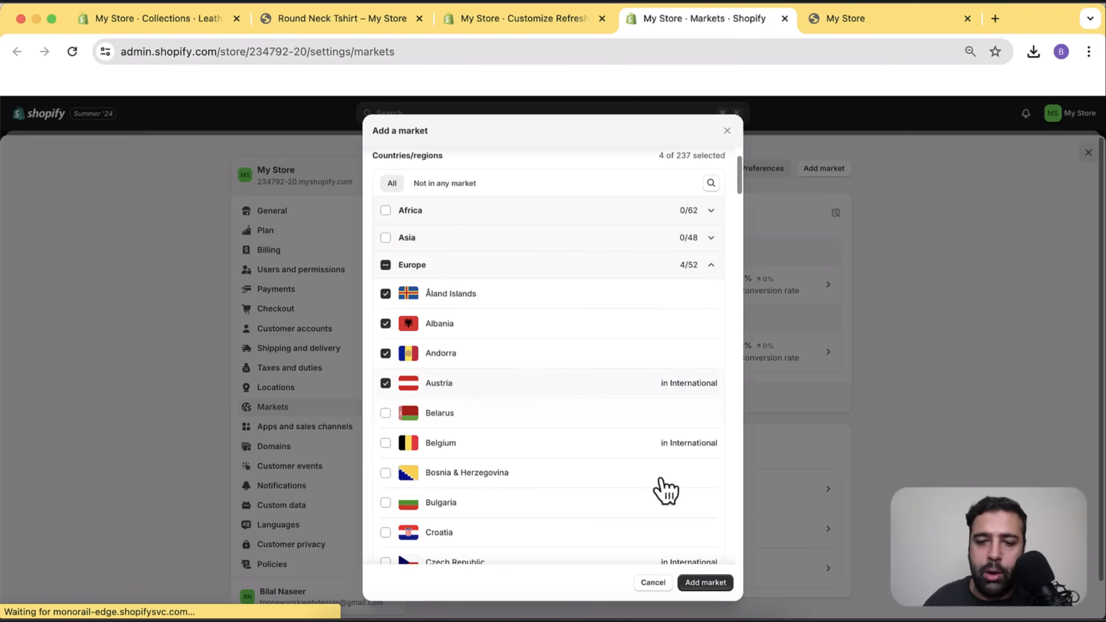
left_click(720, 586)
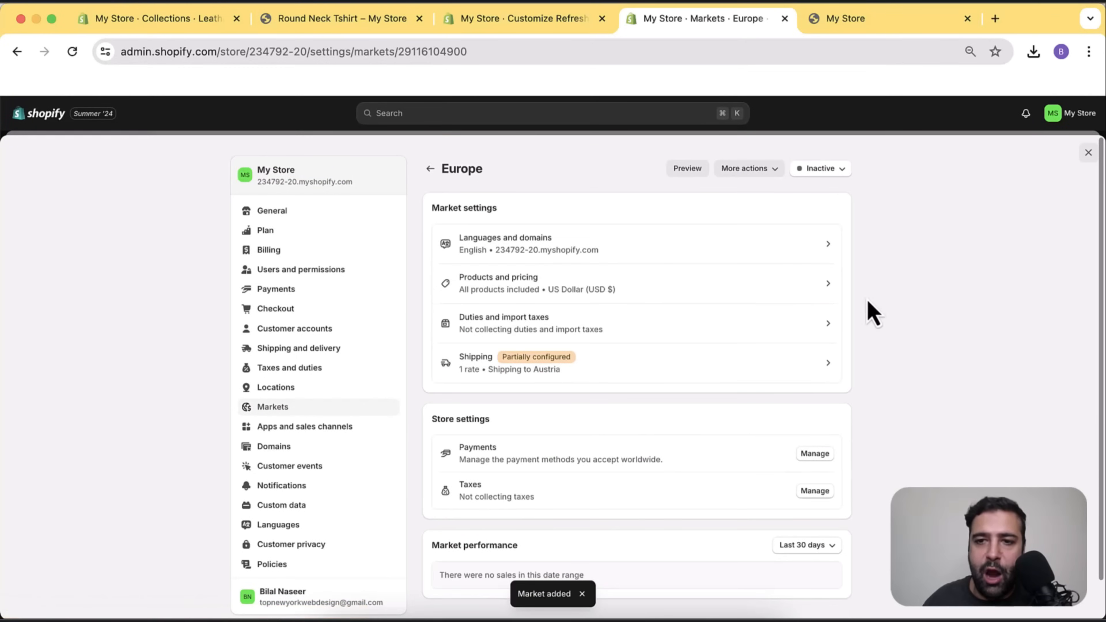
Open Europe's Languages and domains settings and install Shopify Translate & Adapt.
scroll(846, 329, "down", 1)
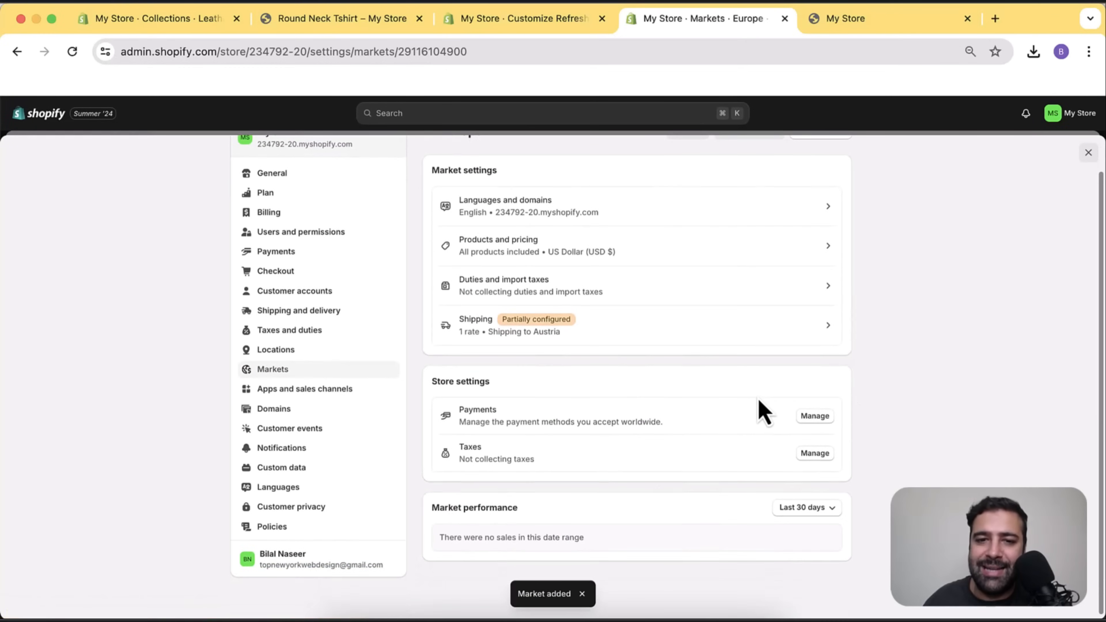
scroll(763, 410, "up", 1)
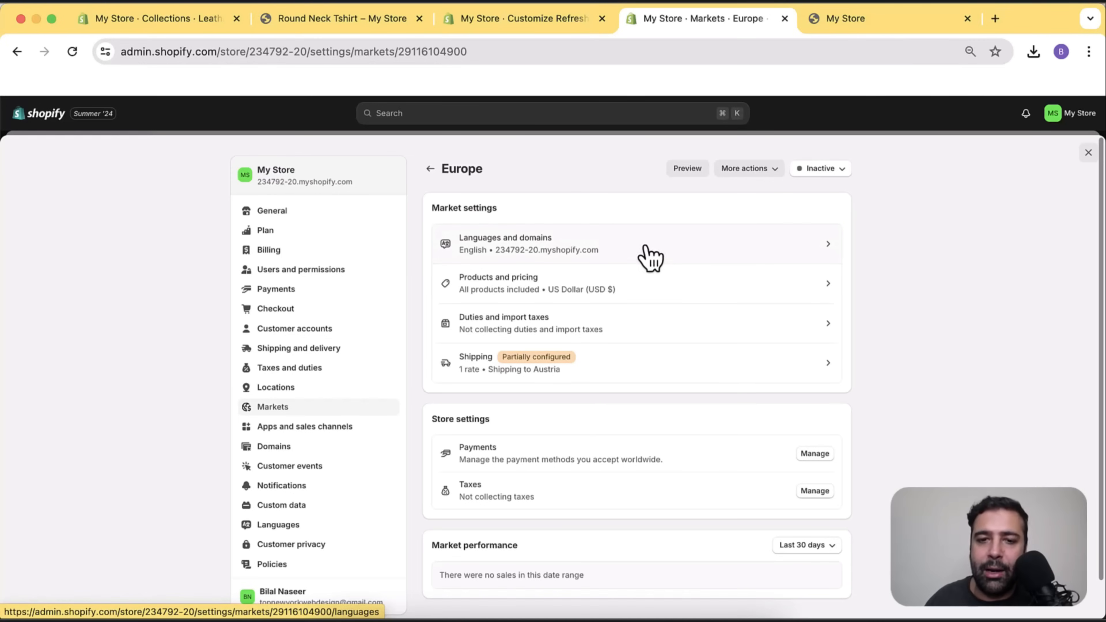
left_click(650, 255)
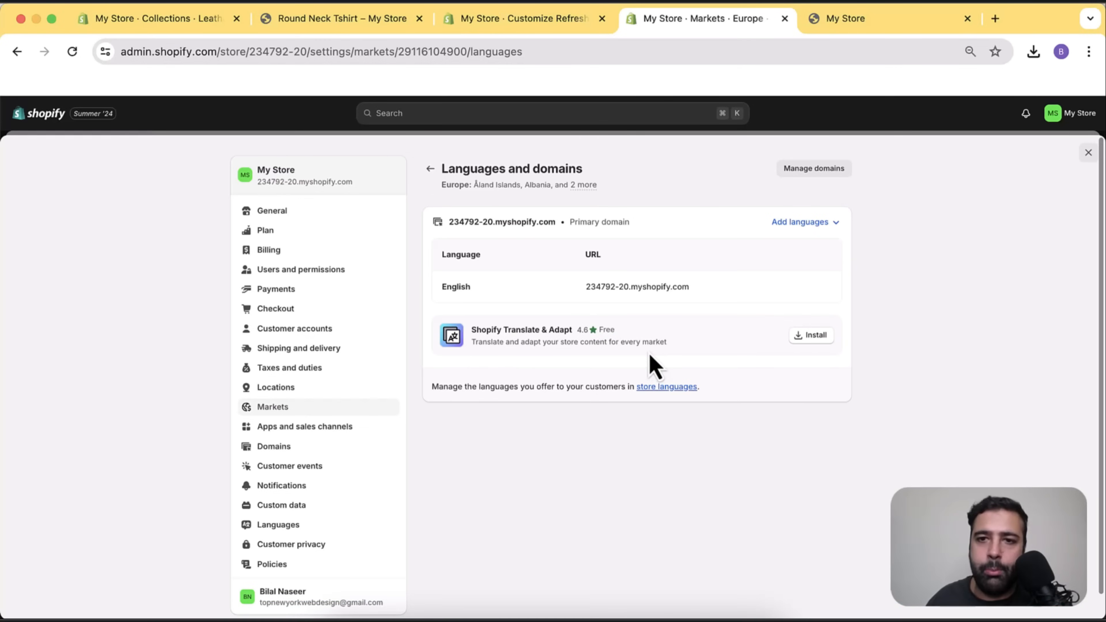
left_click(811, 344)
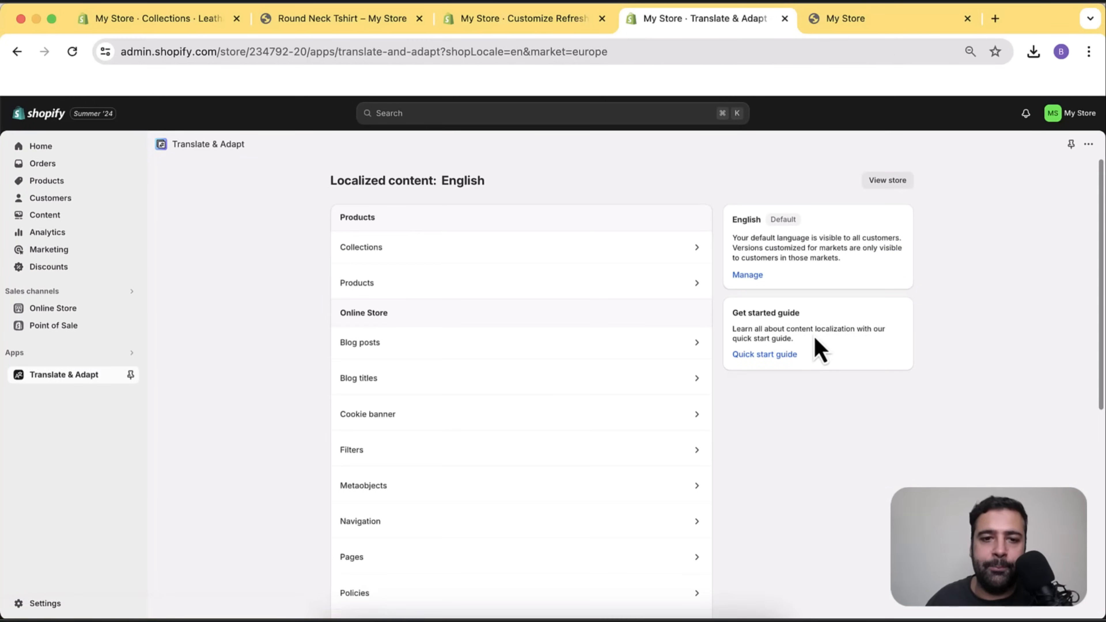
Navigate through Settings > Markets > Europe back to its Languages and domains page.
scroll(740, 435, "down", 5)
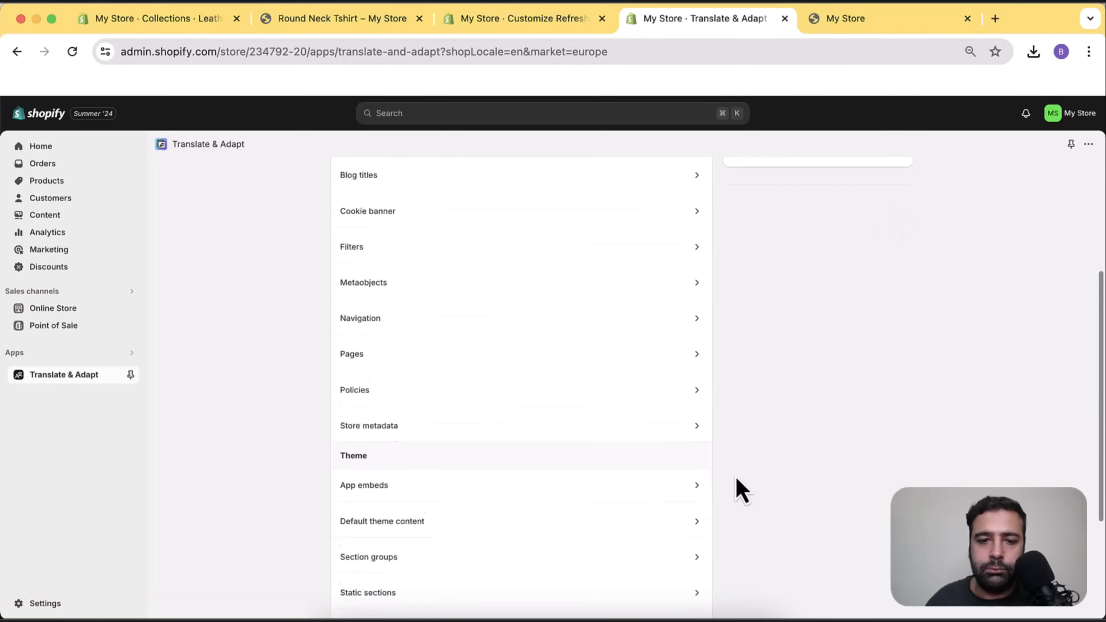
scroll(740, 490, "up", 5)
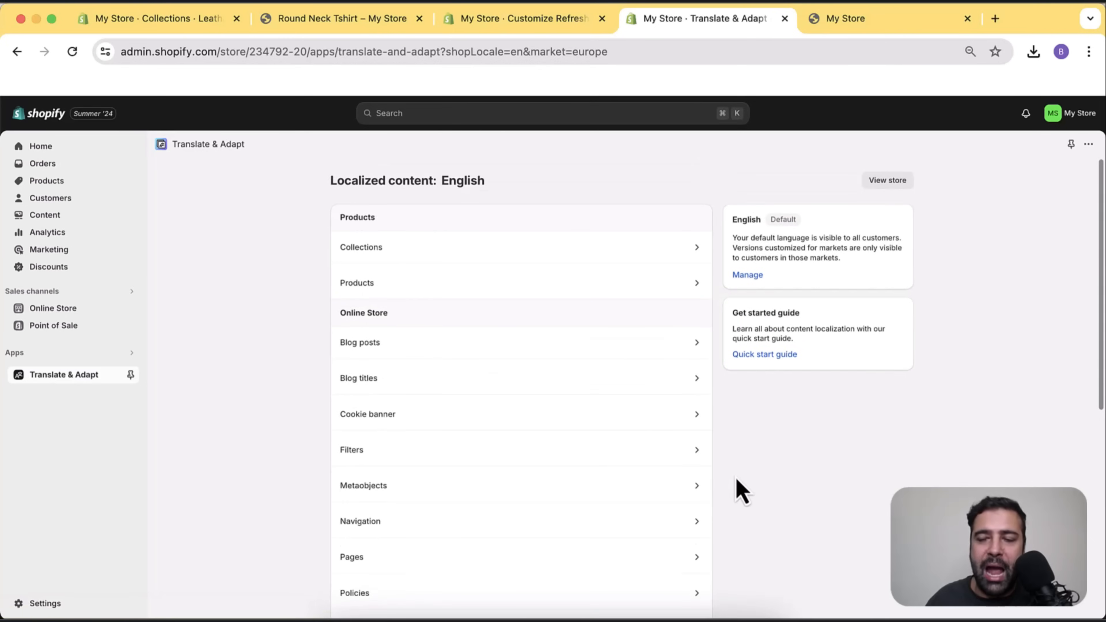
left_click(1089, 145)
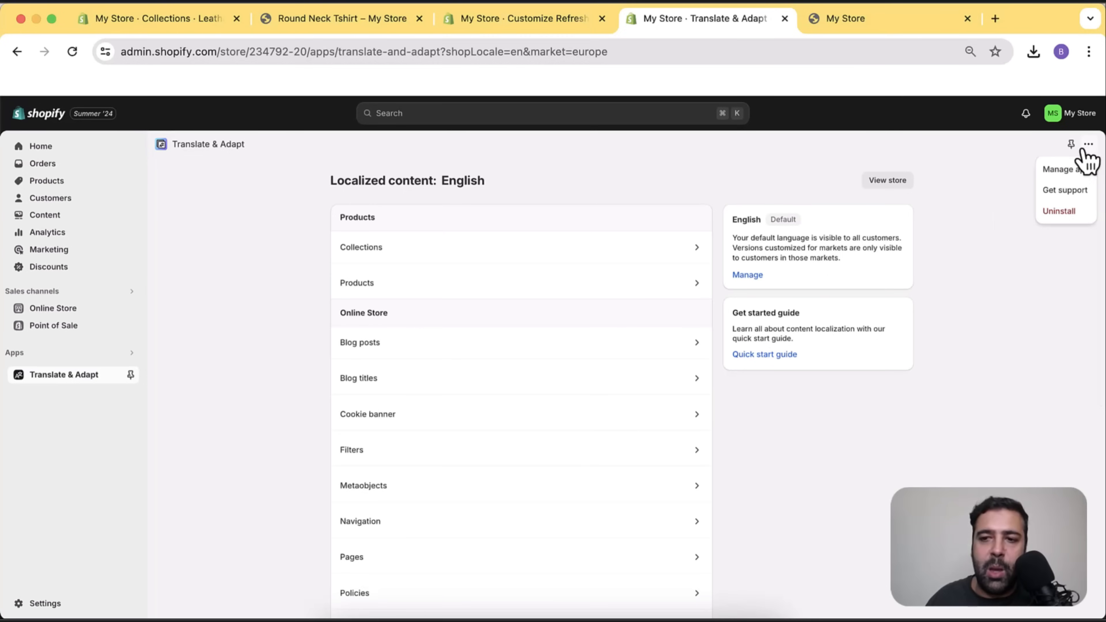
left_click(63, 605)
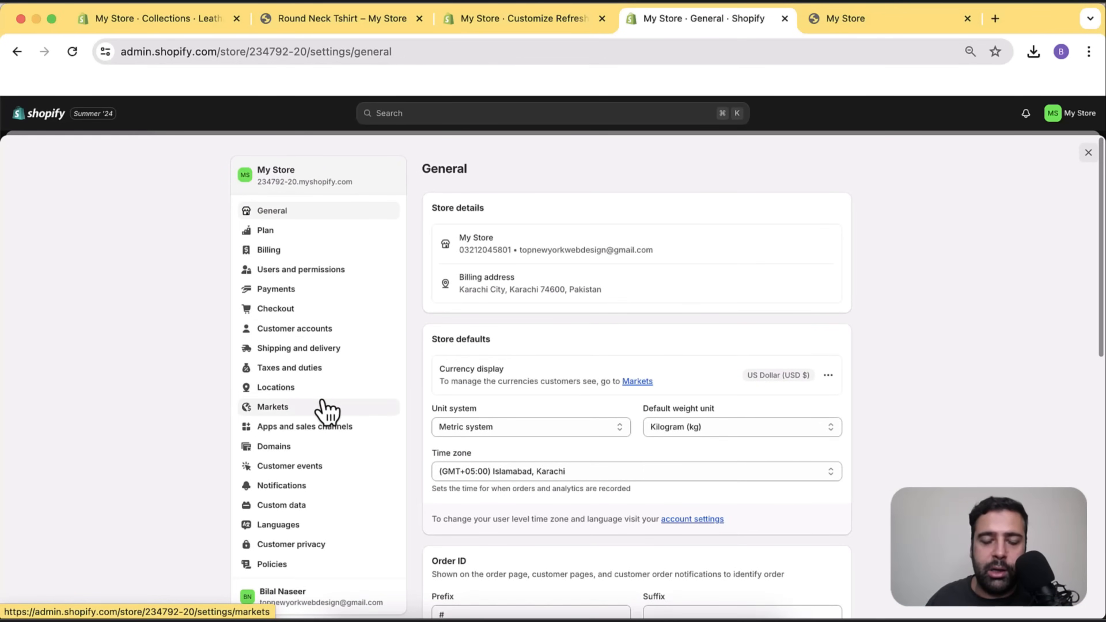
left_click(324, 409)
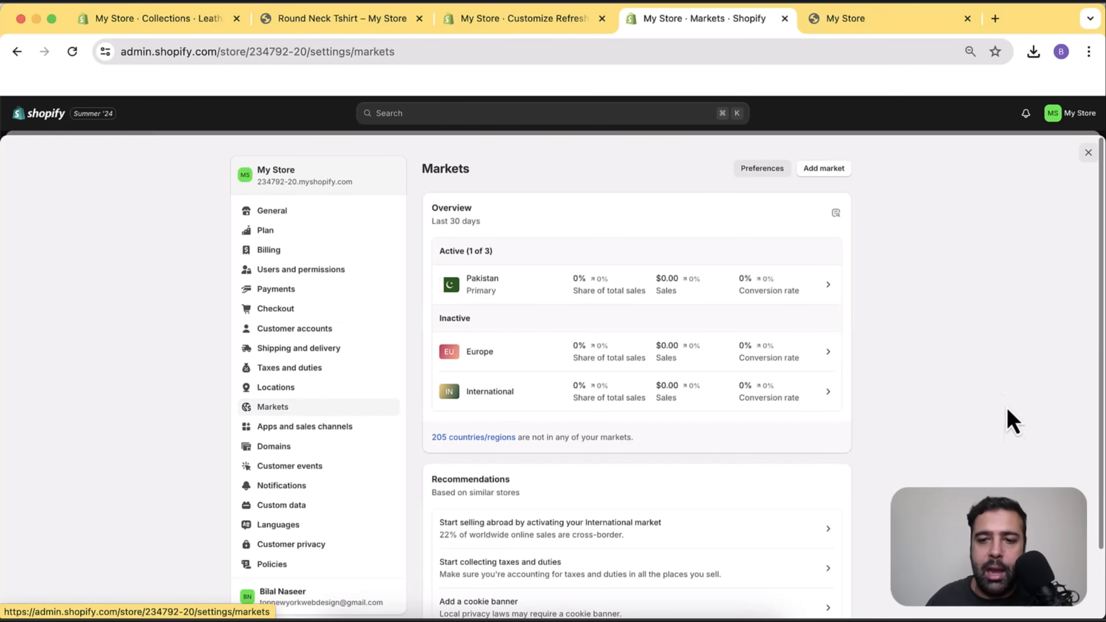
left_click(623, 368)
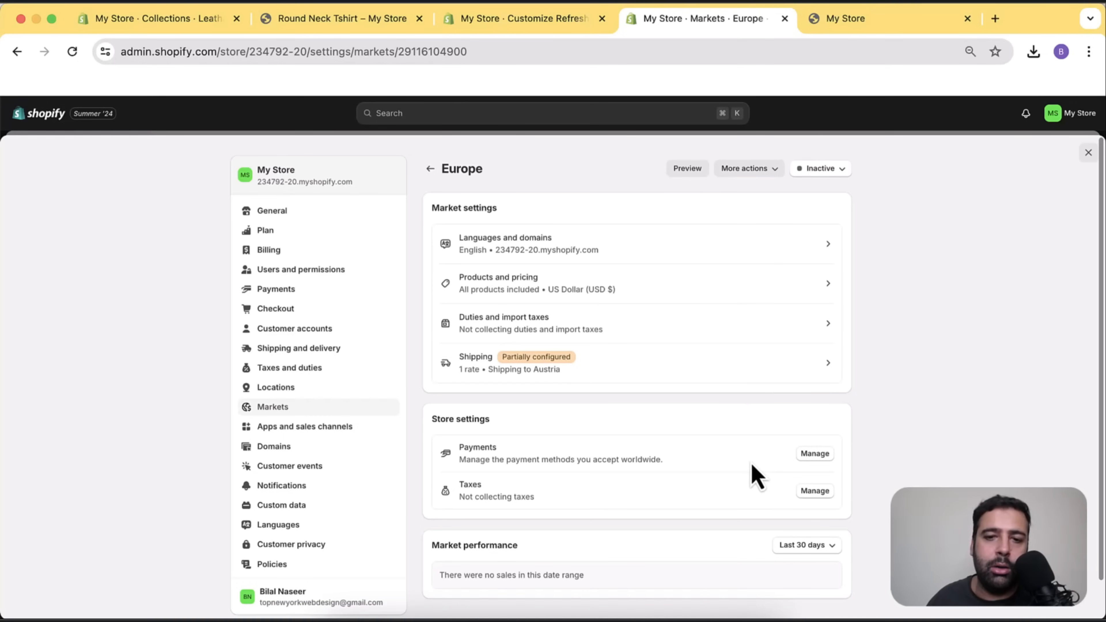
left_click(695, 253)
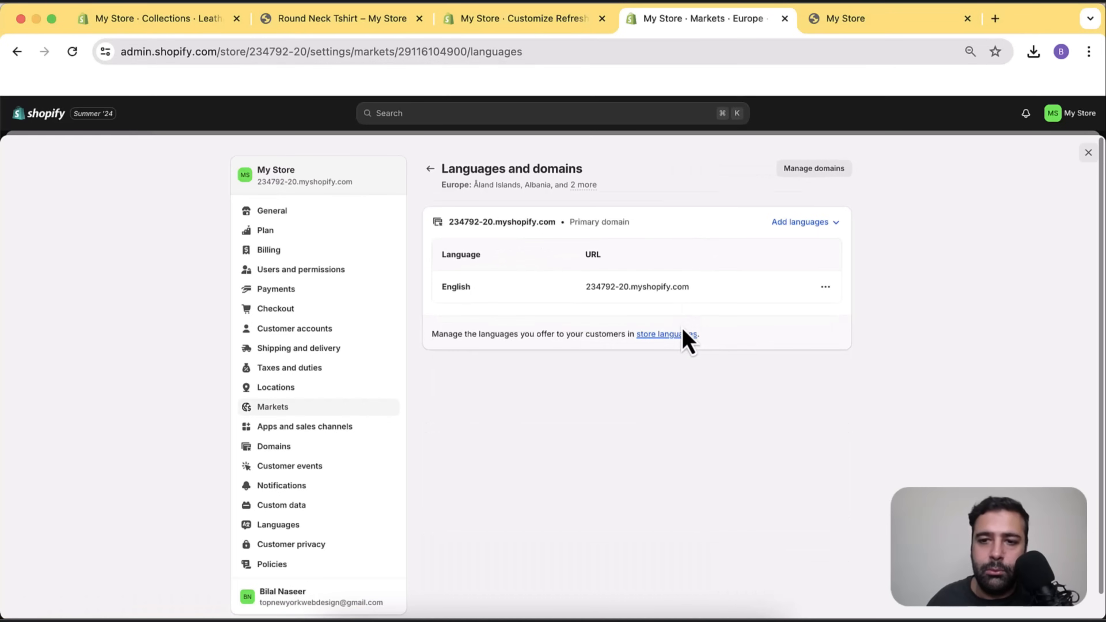
Review the market's languages and switch its domain to subfolder URLs.
left_click(825, 225)
left_click(562, 360)
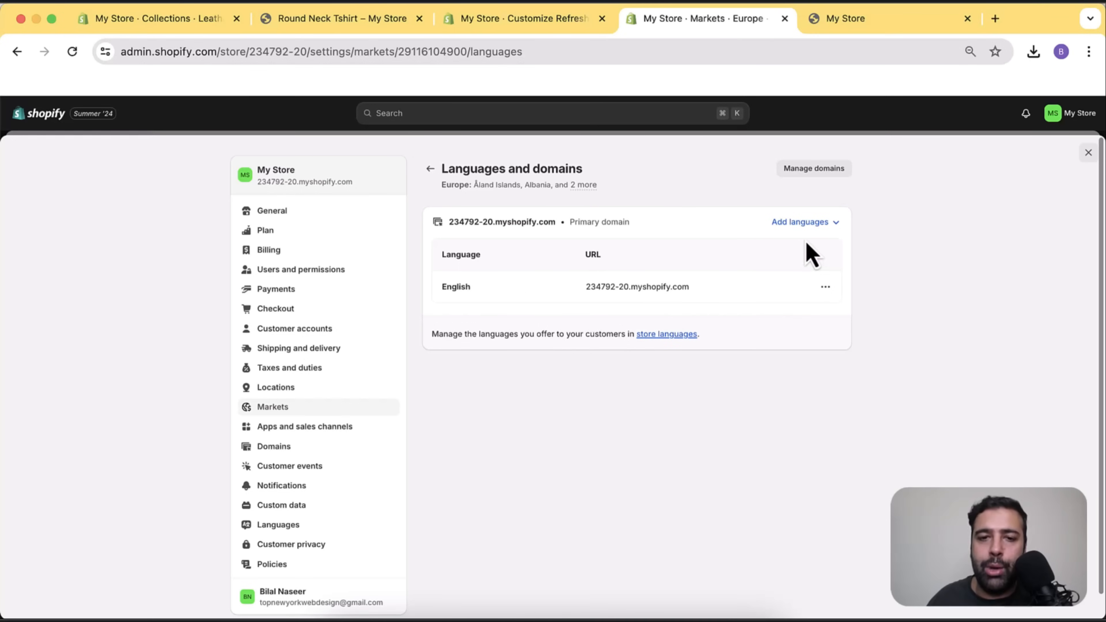
left_click(815, 223)
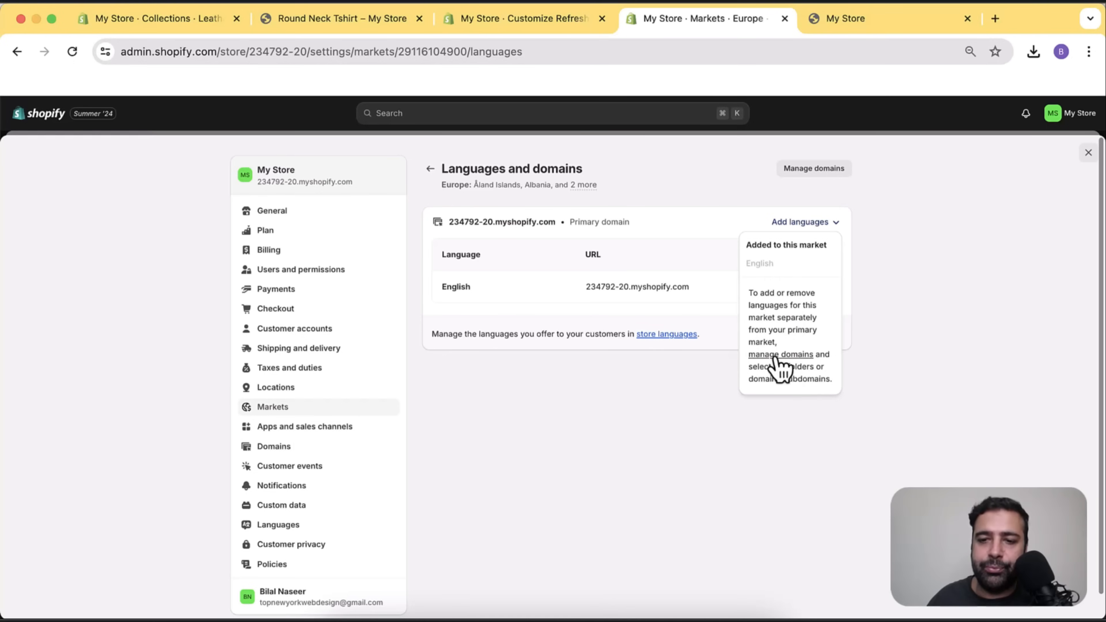
left_click(805, 358)
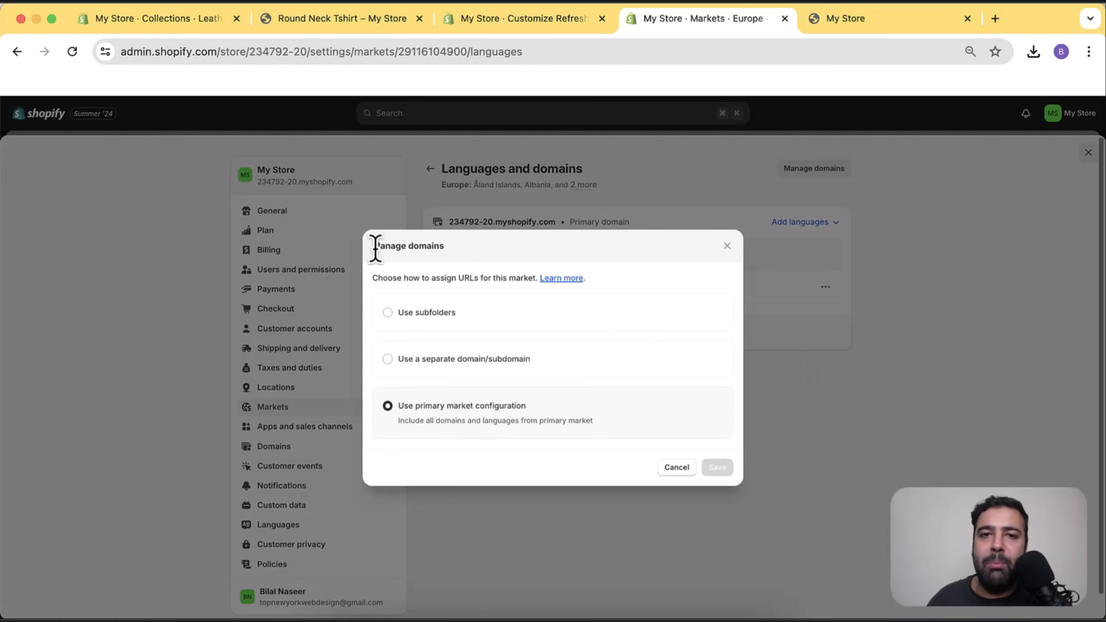
left_click_drag(374, 246, 448, 257)
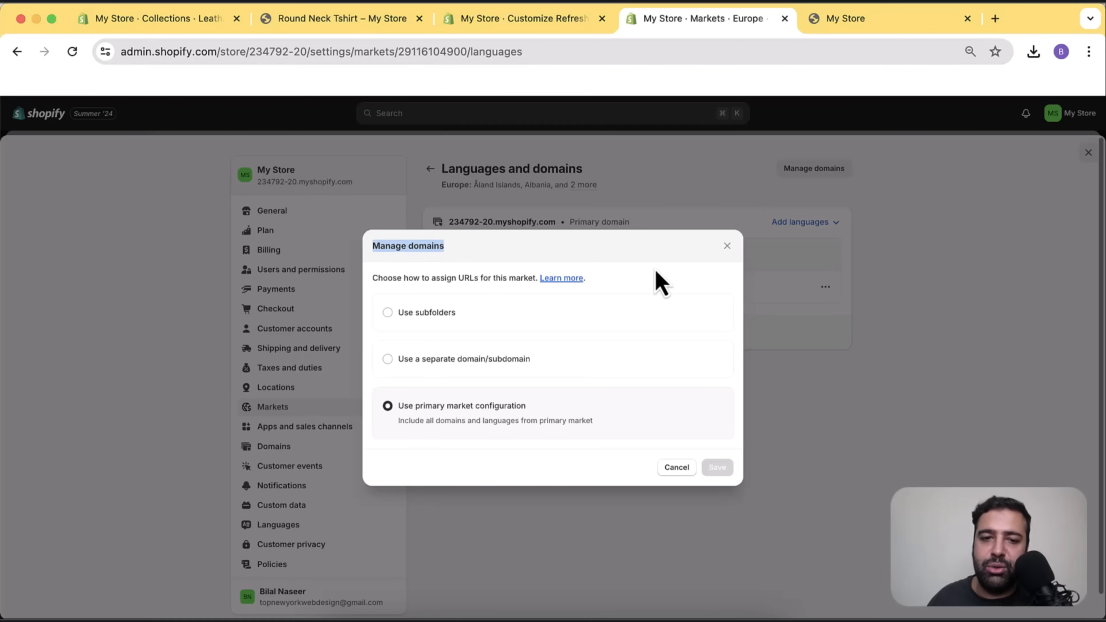
left_click(419, 314)
Change the English domain suffix to en-eu and save.
left_click(513, 348)
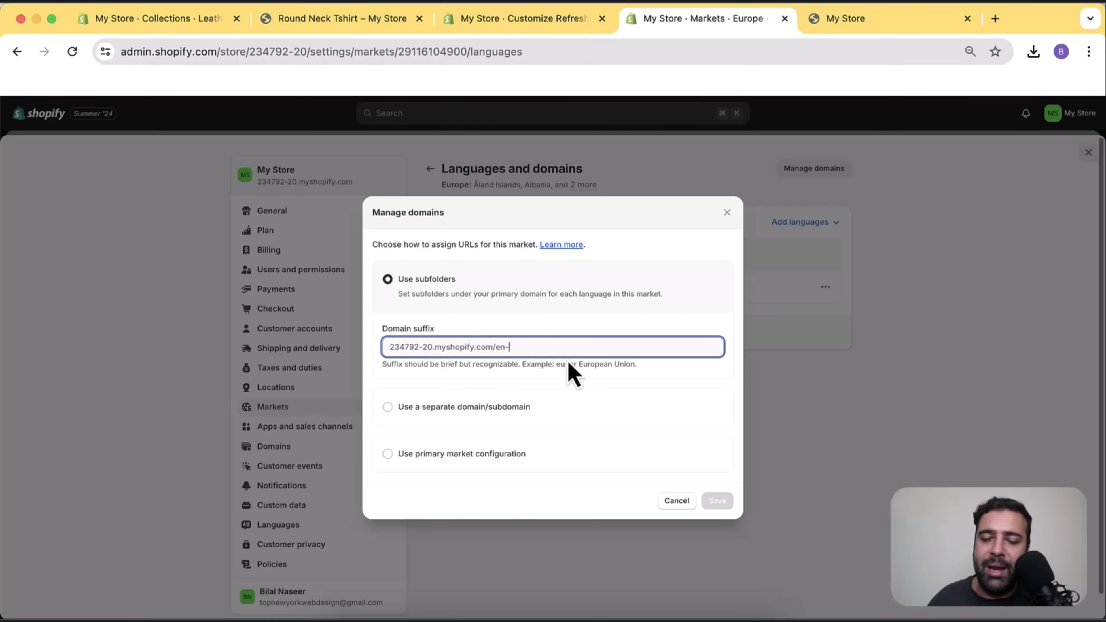
left_click_drag(392, 352, 481, 350)
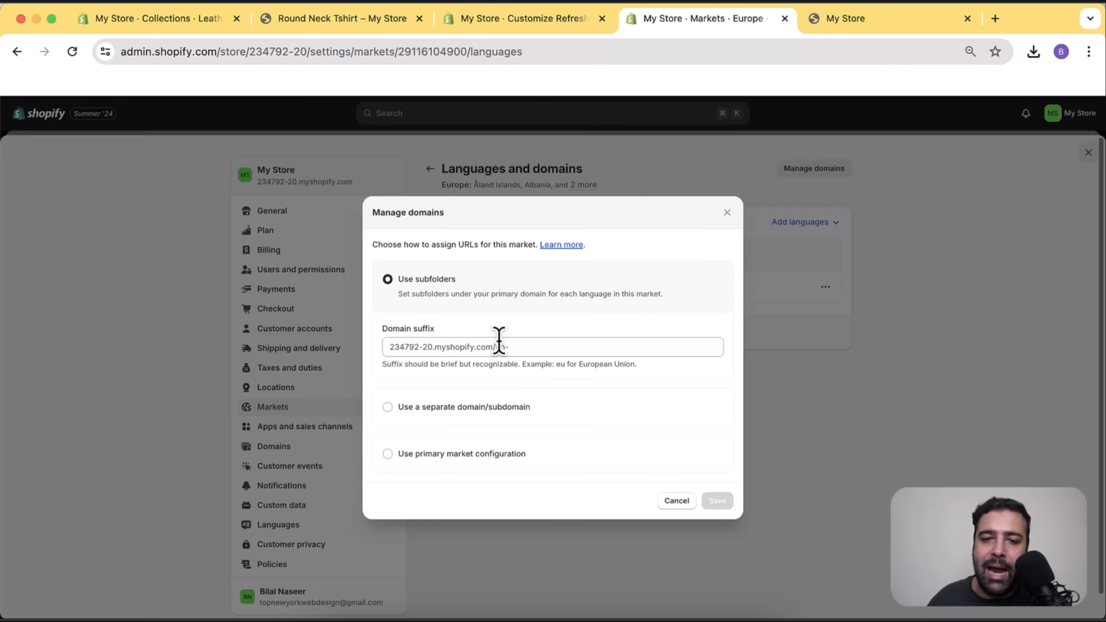
left_click(523, 349)
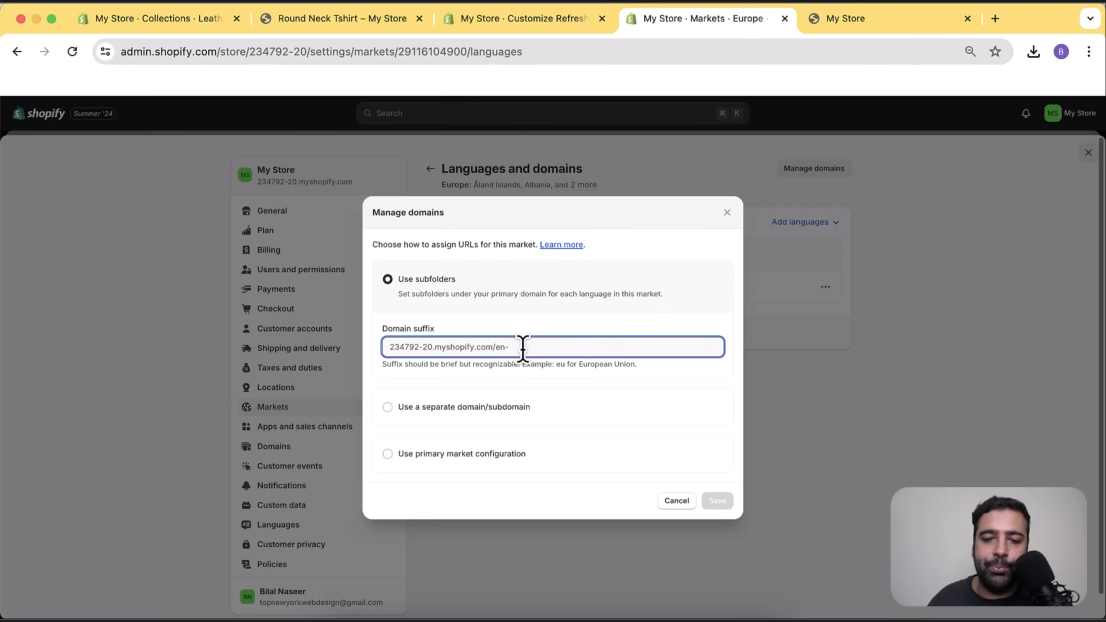
type("eu")
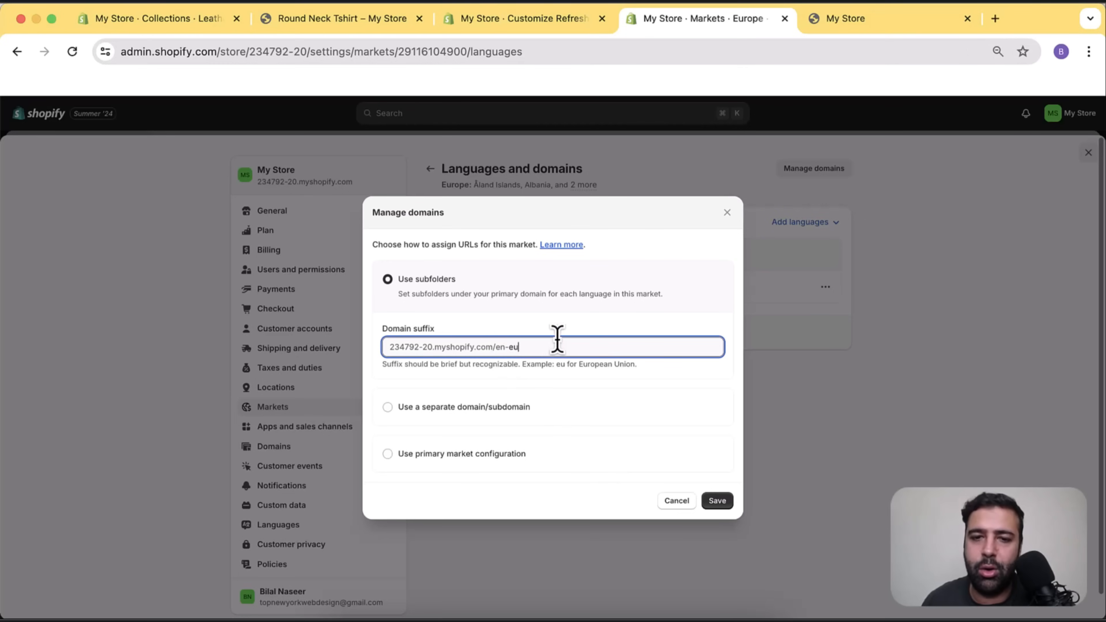
left_click(713, 504)
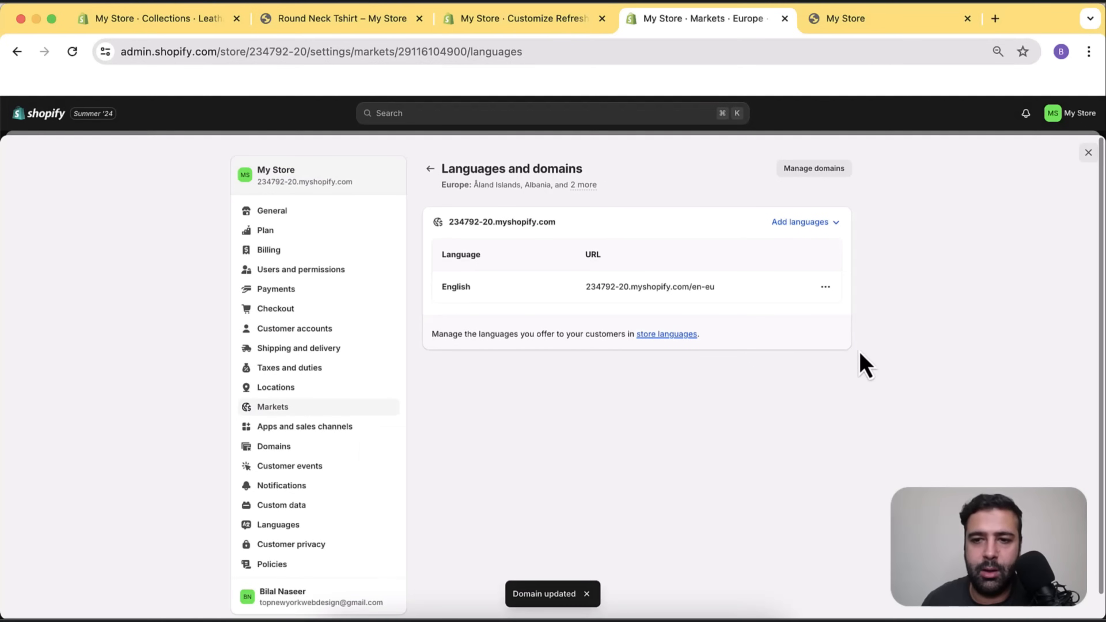
Go from the market's languages to the store's language settings.
left_click(831, 223)
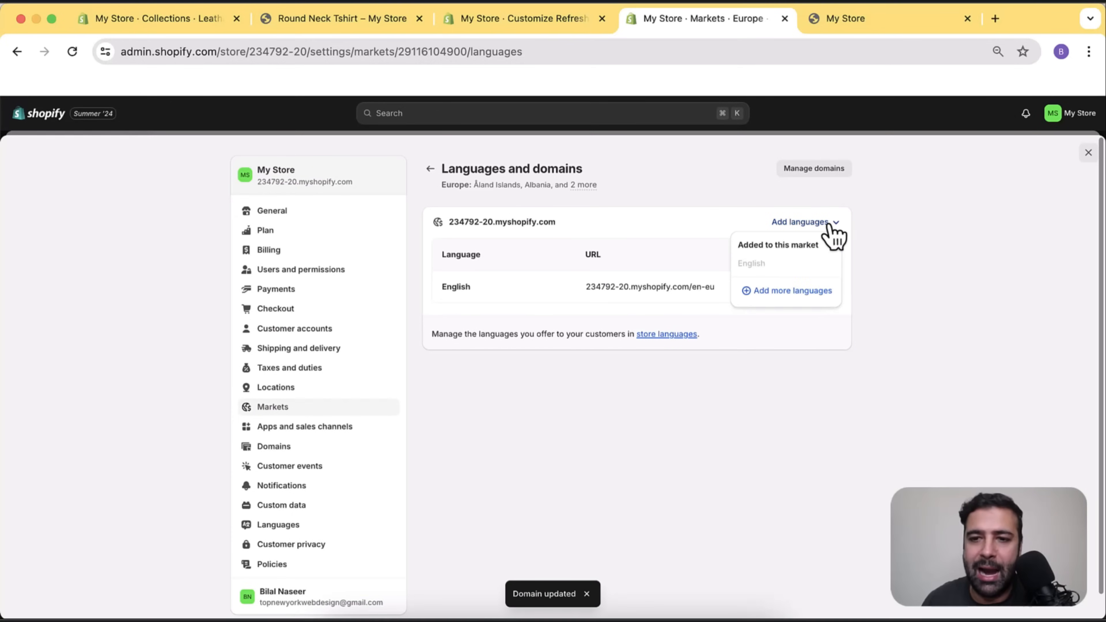
left_click(803, 300)
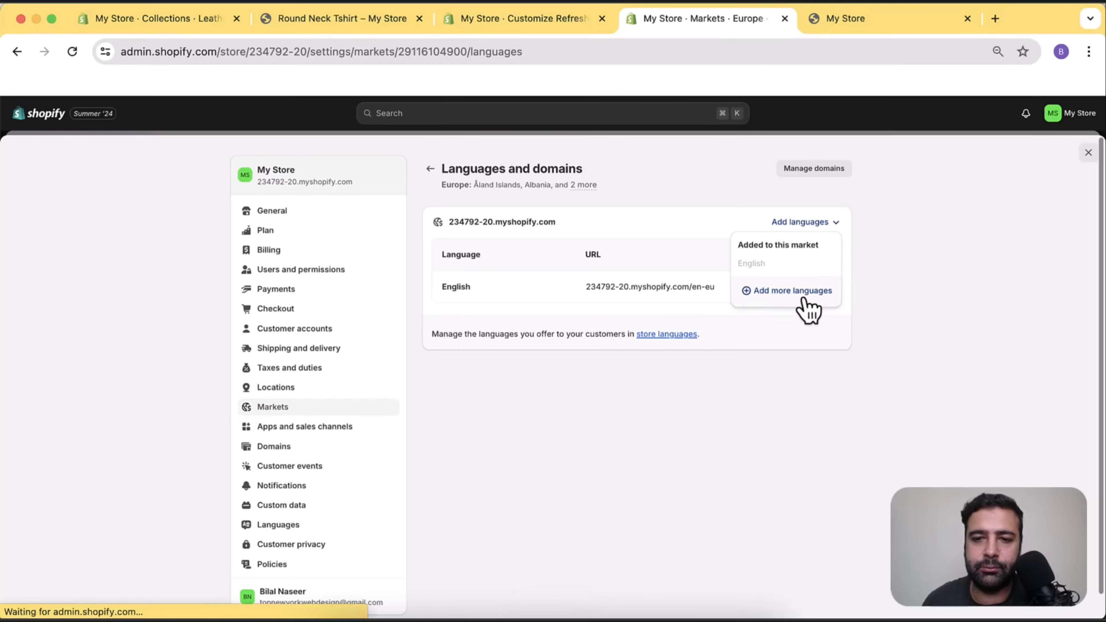
scroll(797, 310, "down", 3)
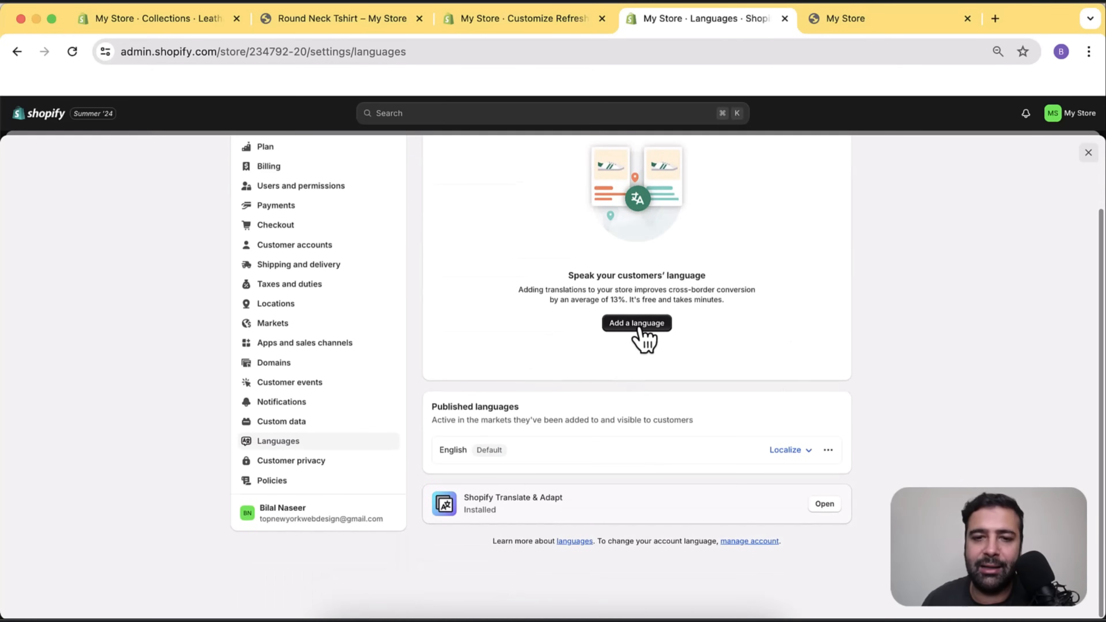
Add Spanish as a store language assigned to Europe, then return to Markets.
left_click(638, 327)
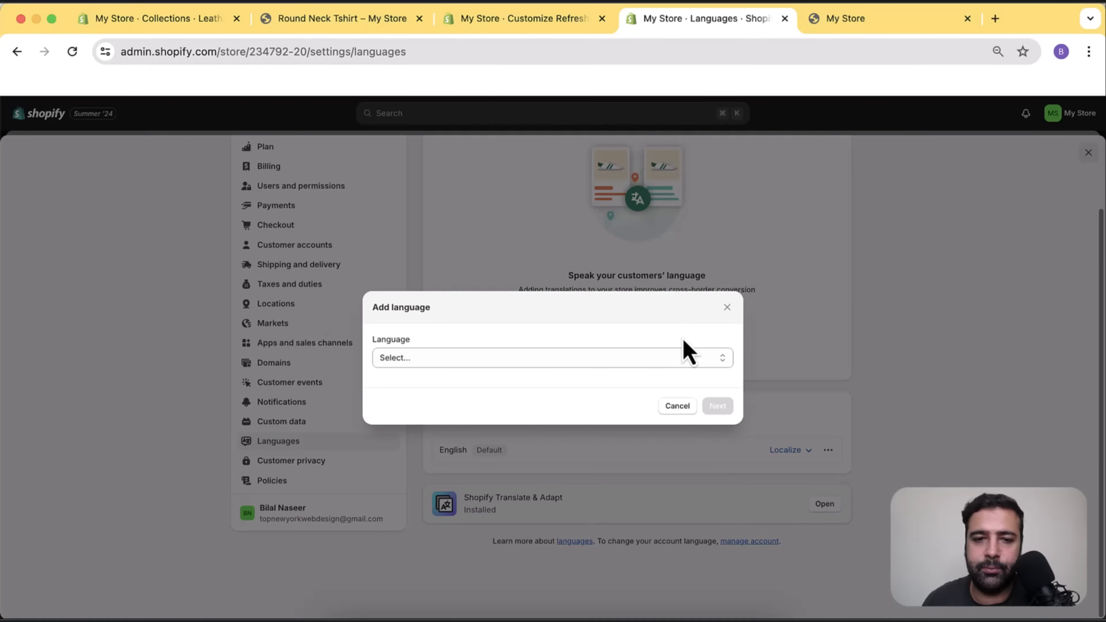
left_click(586, 361)
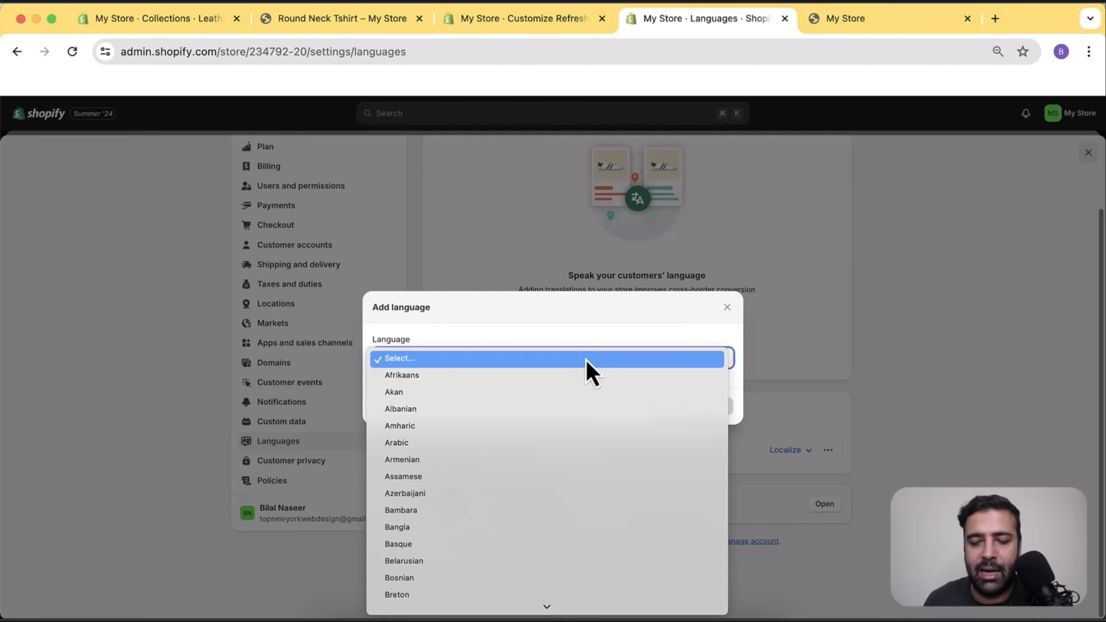
type("sp")
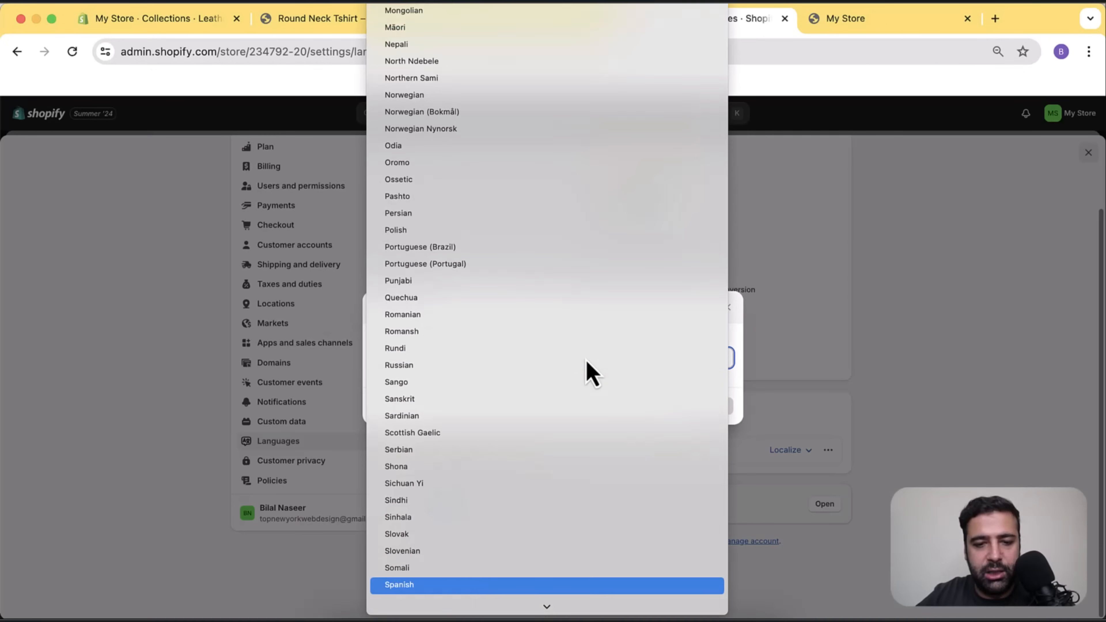
left_click(525, 586)
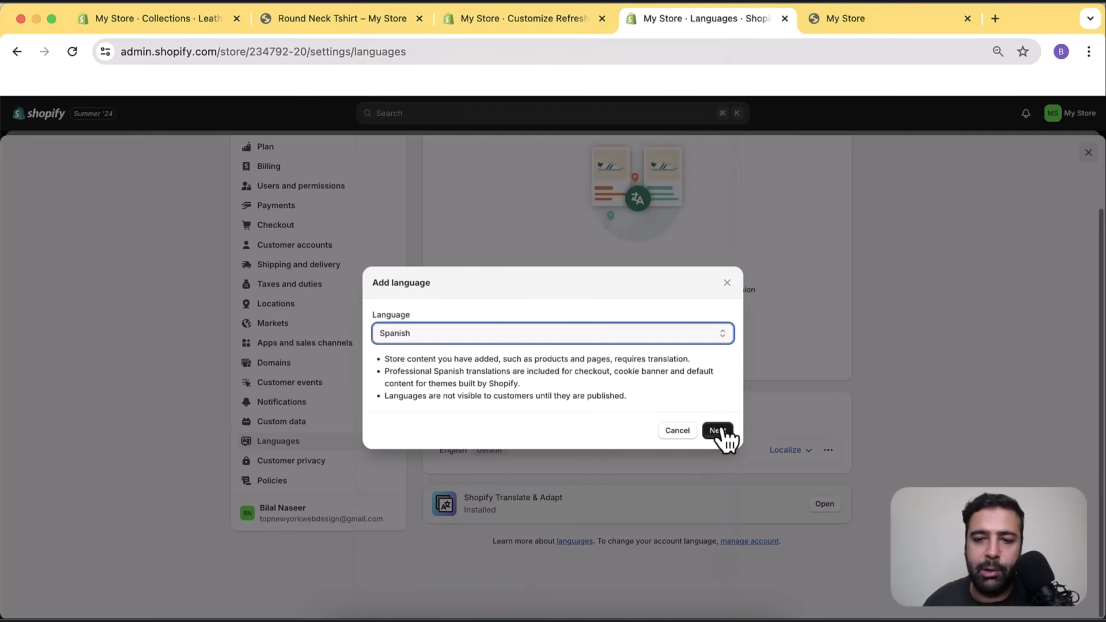
left_click(717, 431)
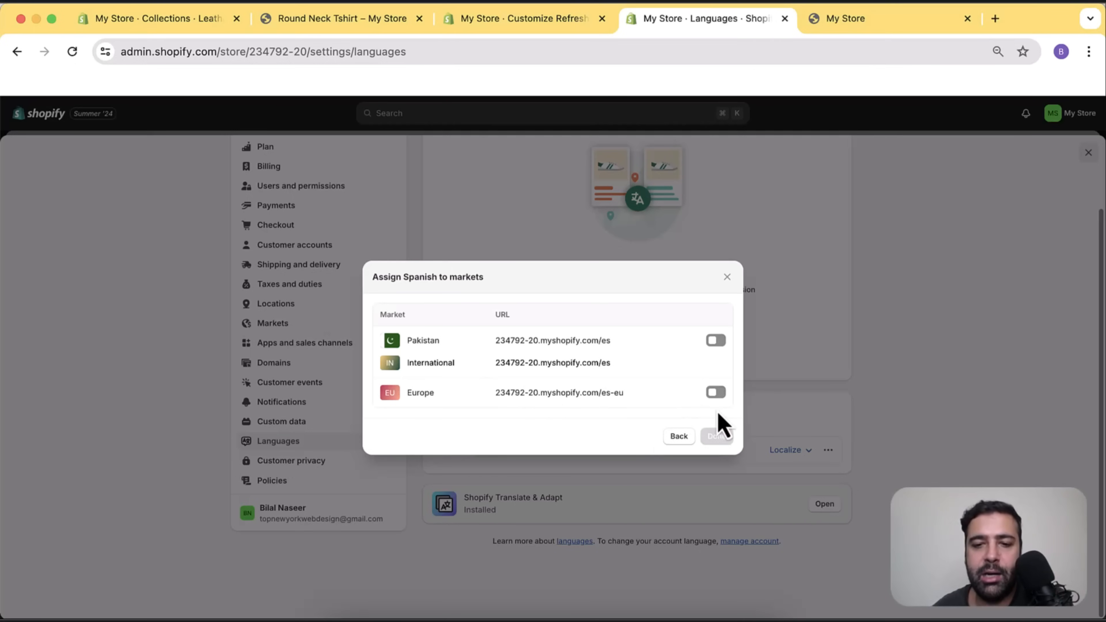
left_click(715, 392)
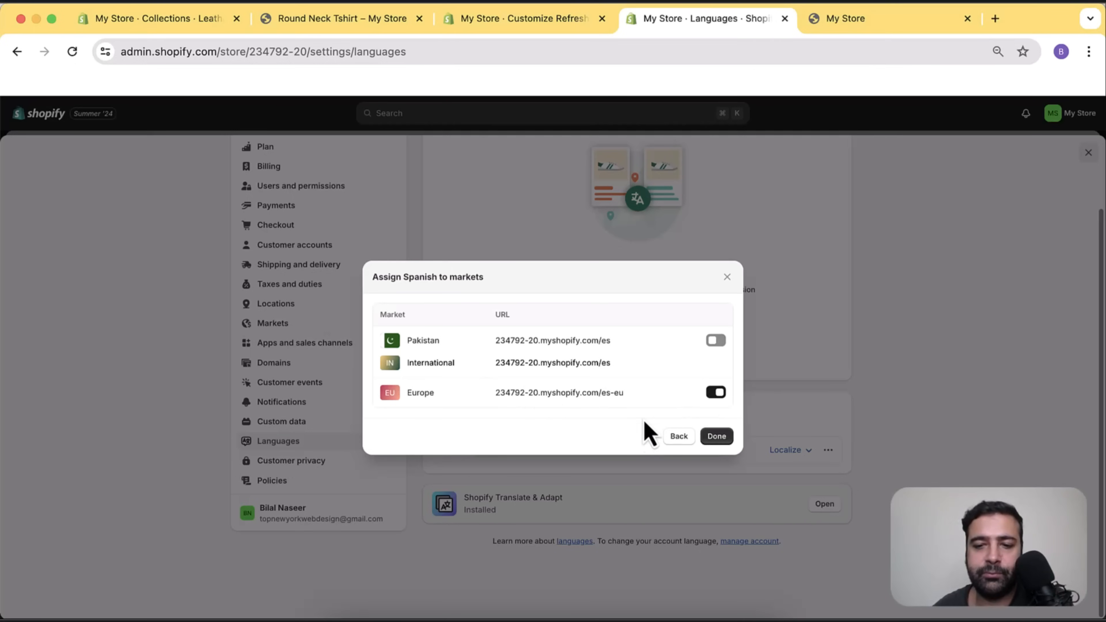
left_click(717, 438)
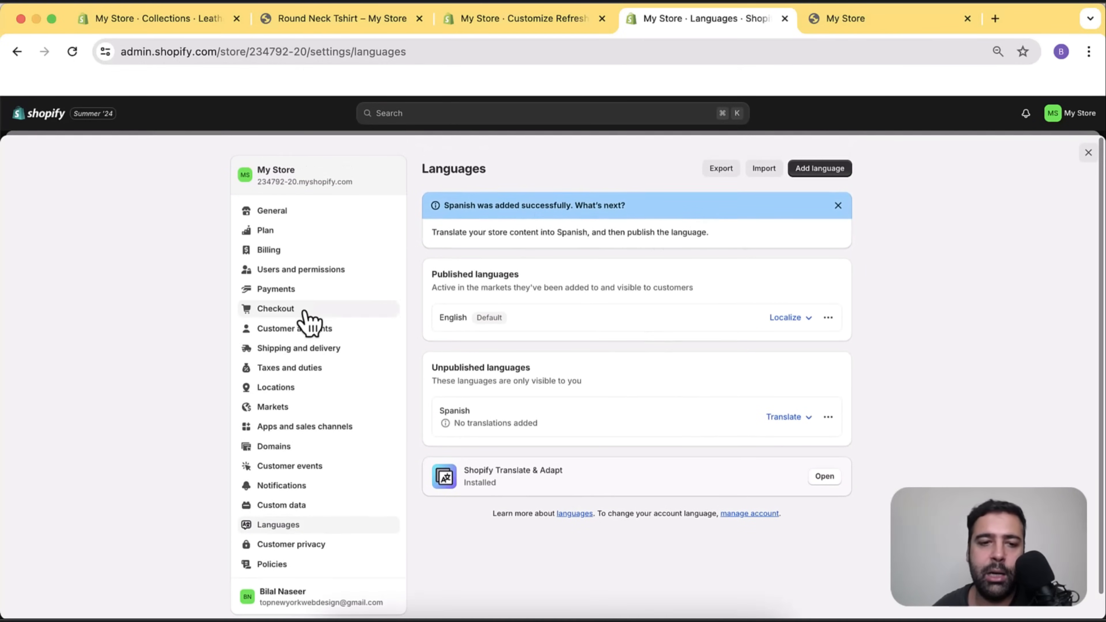
left_click(321, 409)
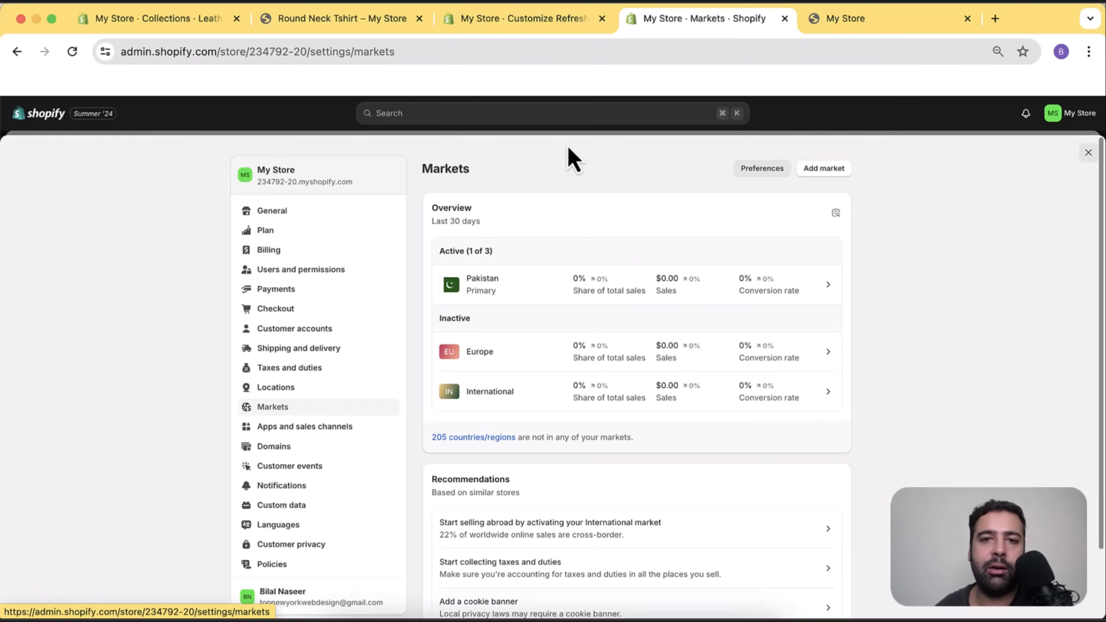
Reload the theme editor and bring up the Footer section's settings.
left_click(523, 22)
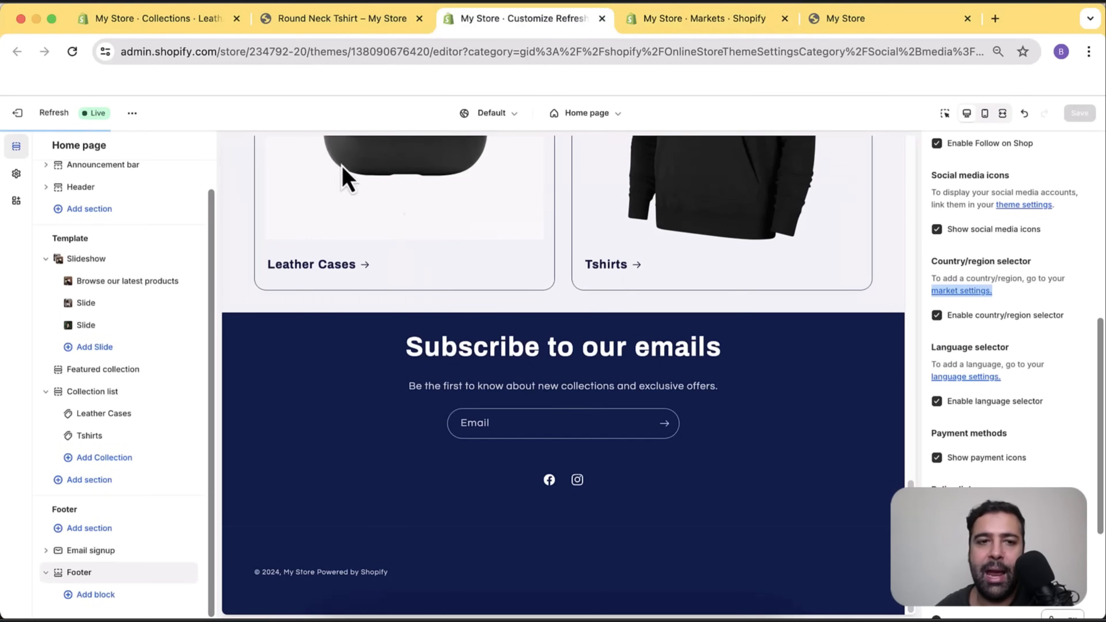
left_click(72, 51)
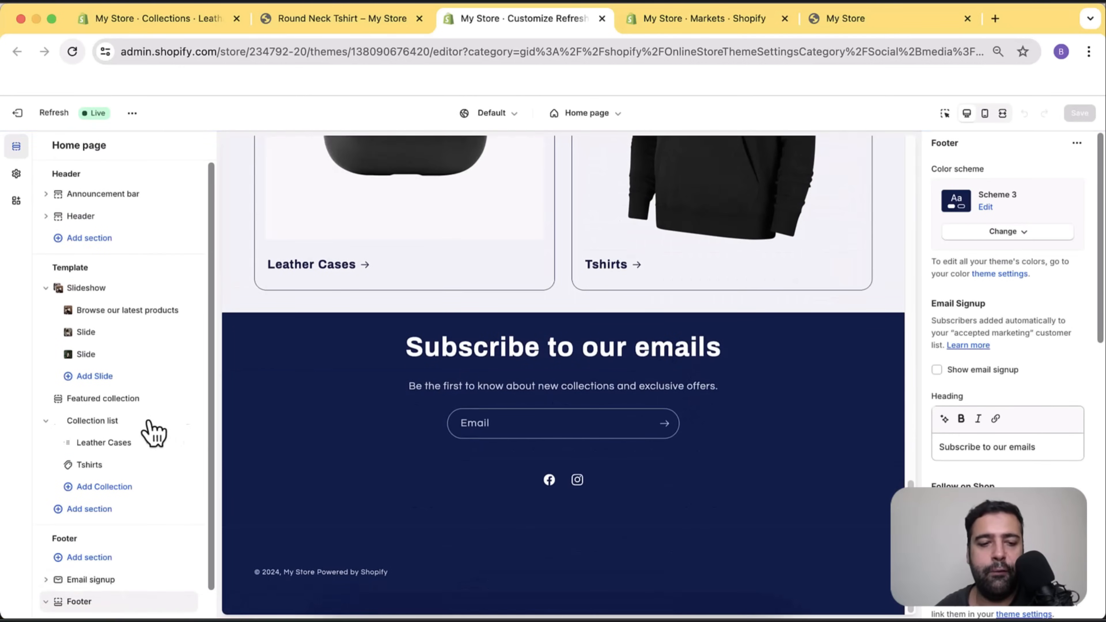
scroll(154, 433, "down", 2)
left_click(102, 593)
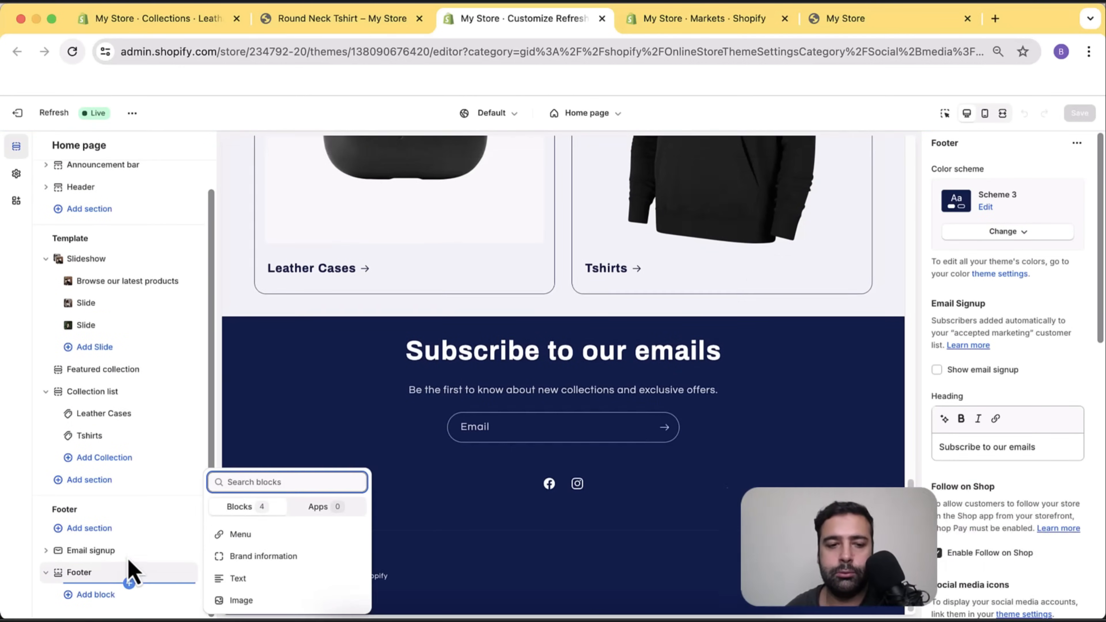
left_click(100, 582)
Toggle the footer's country/region selector off and on, leaving it enabled.
scroll(1084, 223, "down", 8)
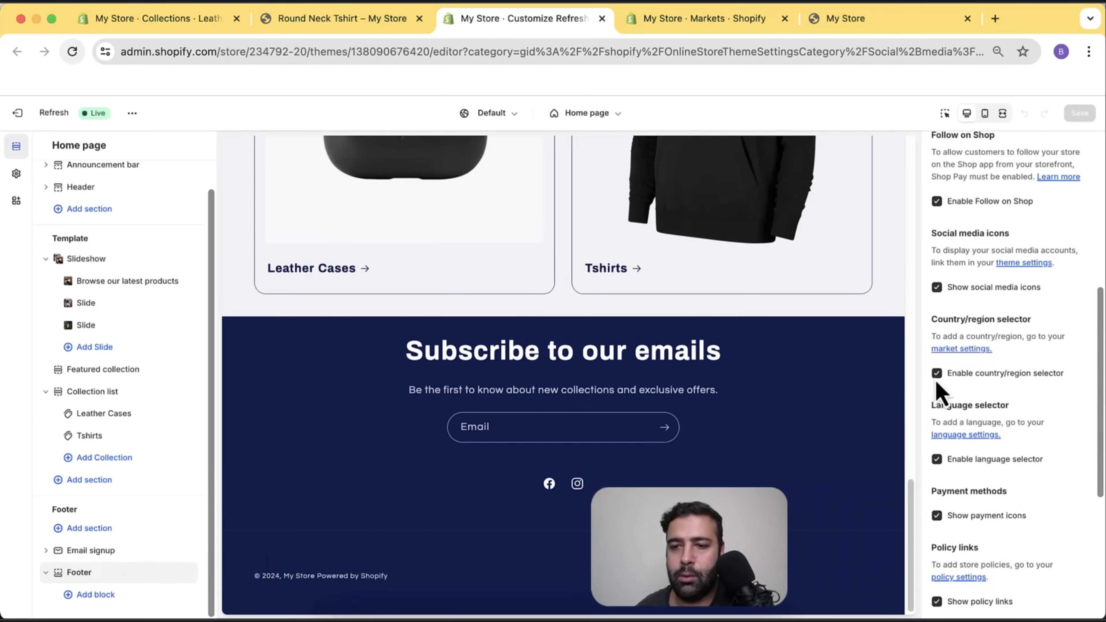
left_click(937, 373)
left_click(937, 373)
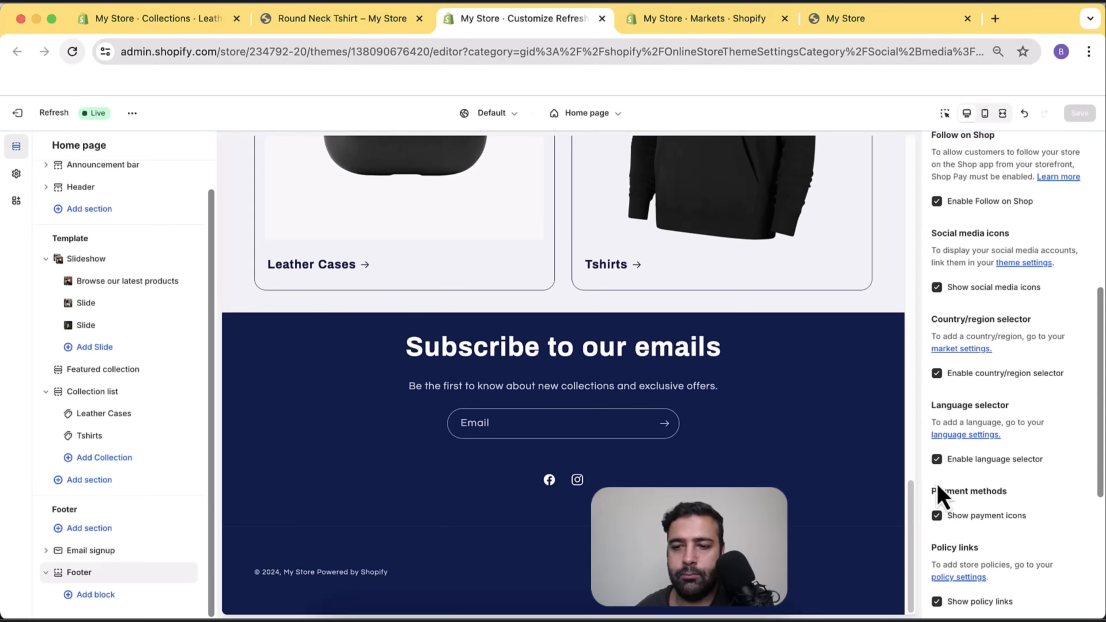
left_click(937, 375)
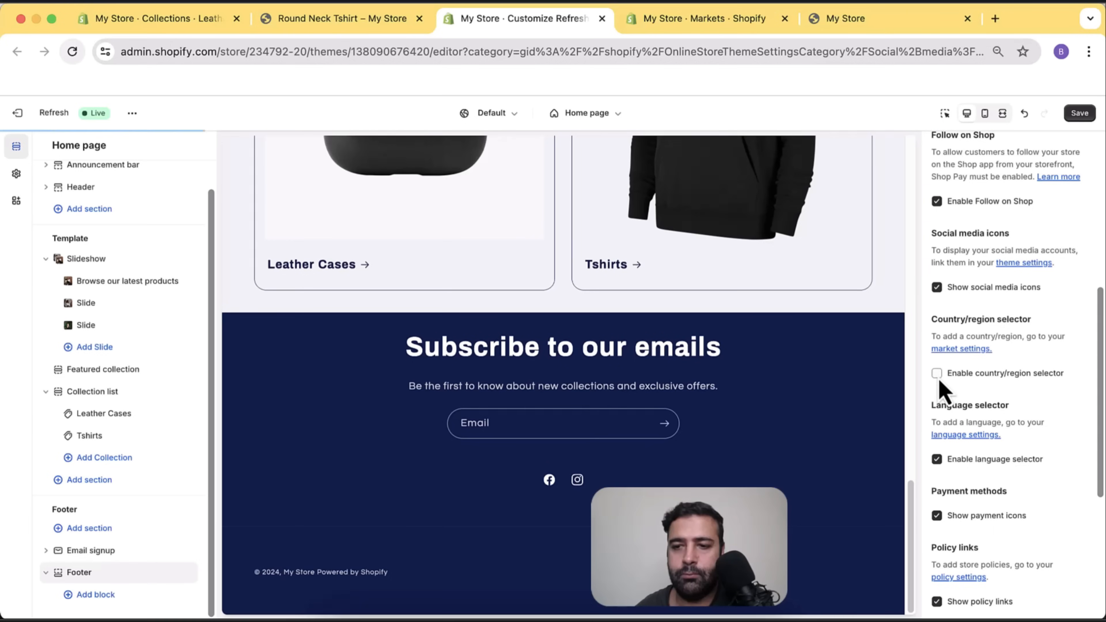
left_click(936, 374)
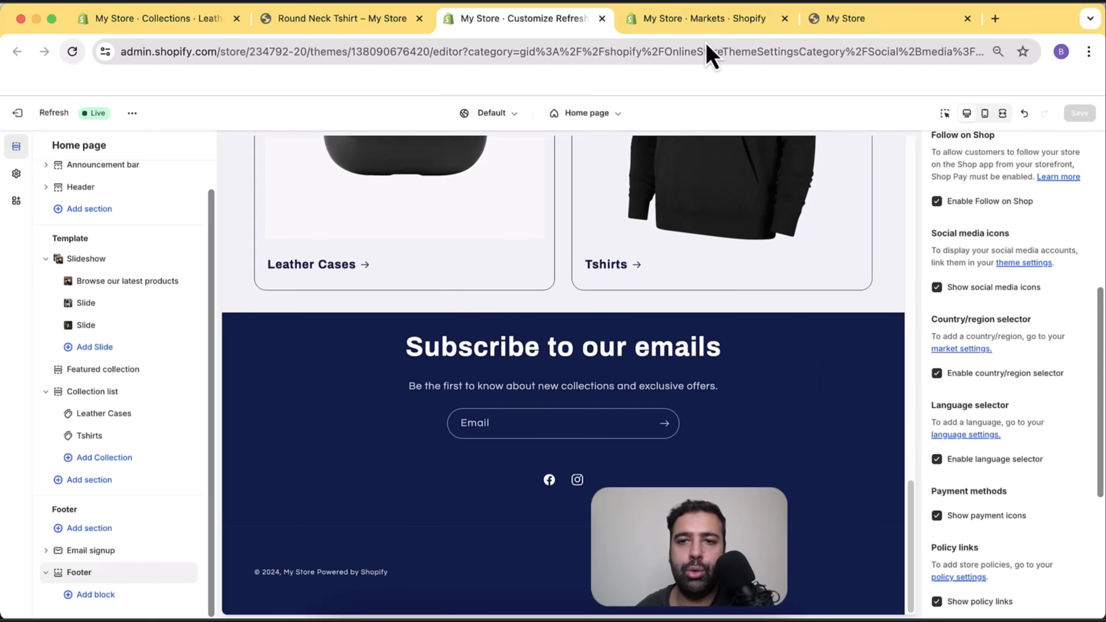
left_click(708, 20)
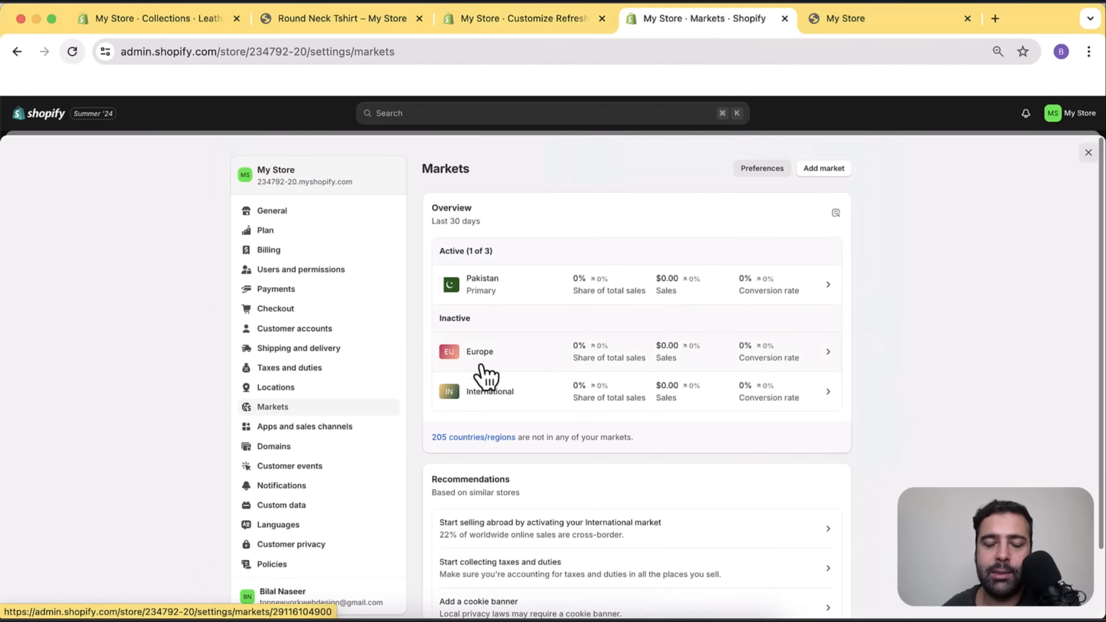
Check Europe's inactive status and follow its Add rates link to Shipping and delivery.
left_click(532, 368)
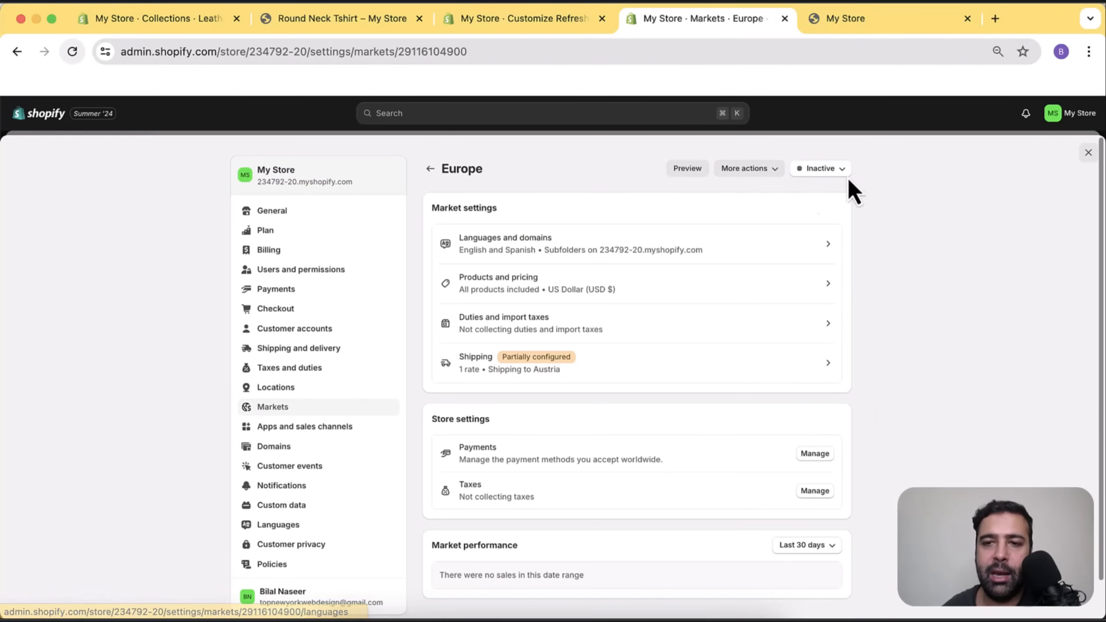
left_click(832, 173)
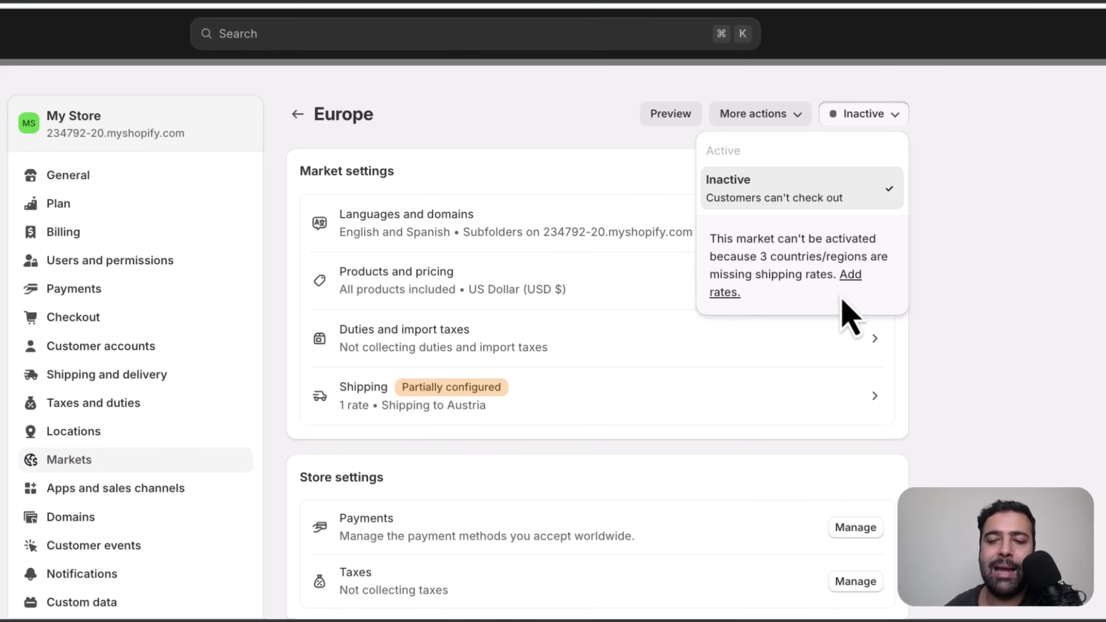
left_click(854, 279)
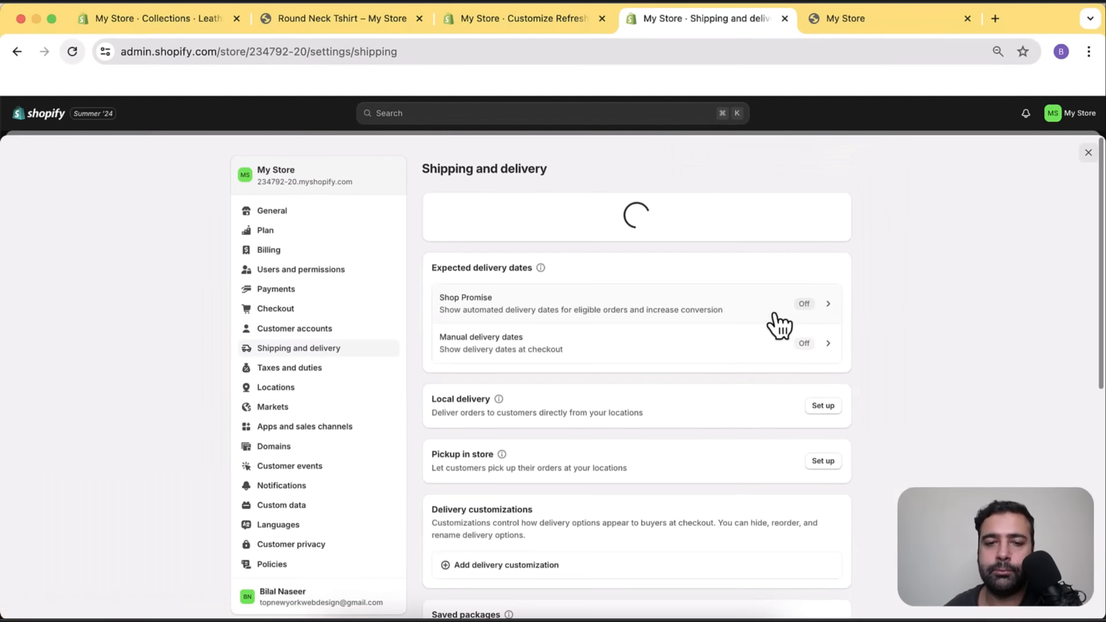
Review the General profile's Domestic and International zone rates, then return to Shipping and delivery.
scroll(734, 247, "down", 5)
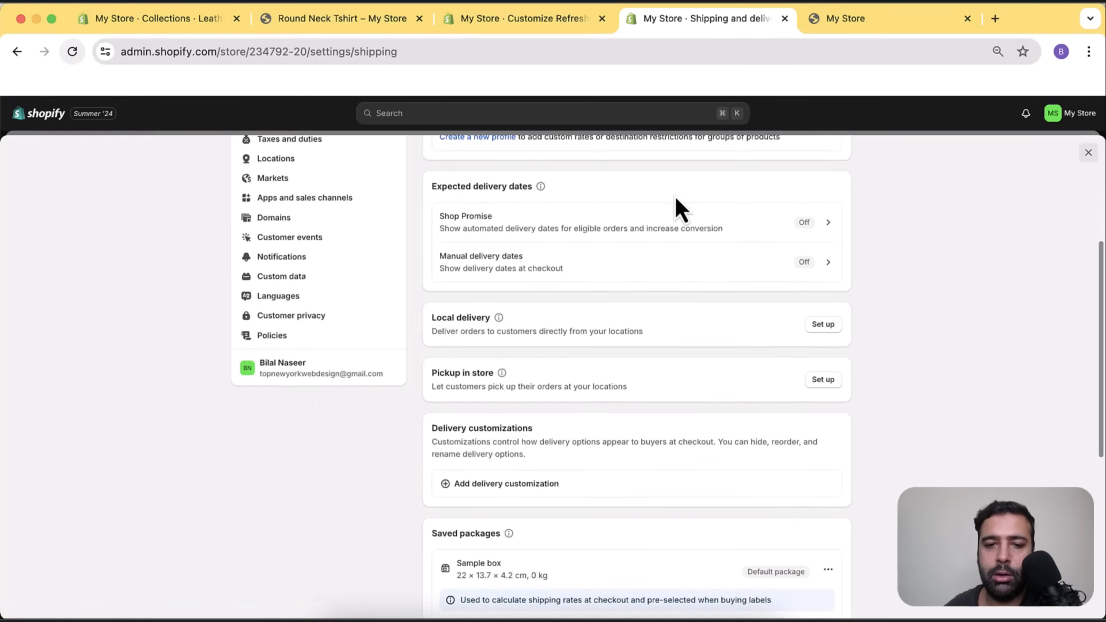
scroll(686, 247, "down", 1)
scroll(686, 247, "up", 6)
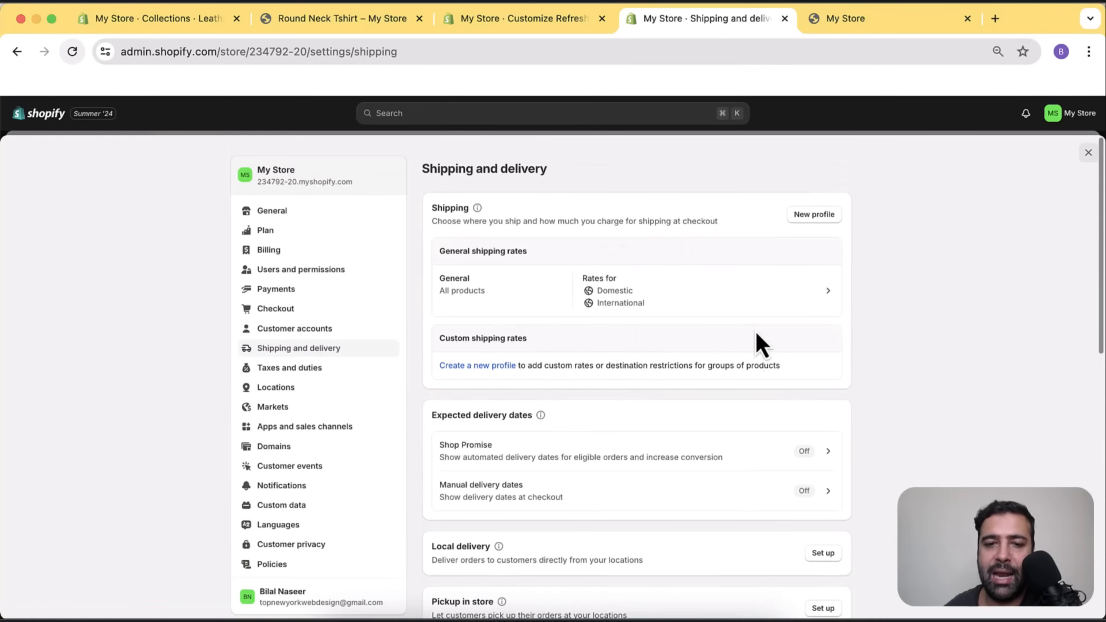
left_click(734, 284)
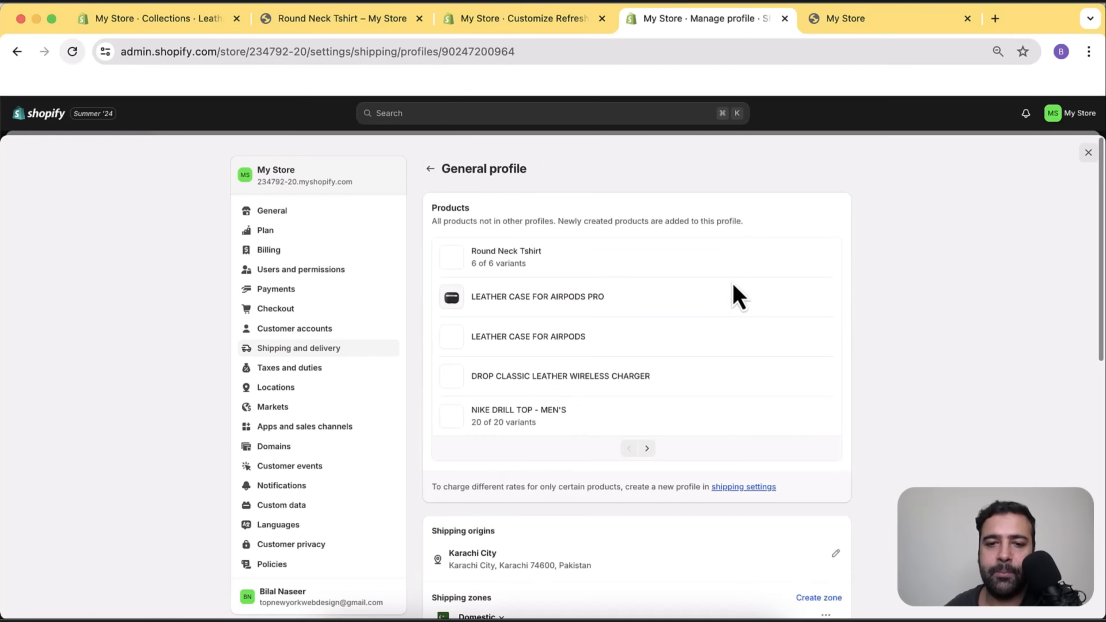
scroll(753, 227, "down", 8)
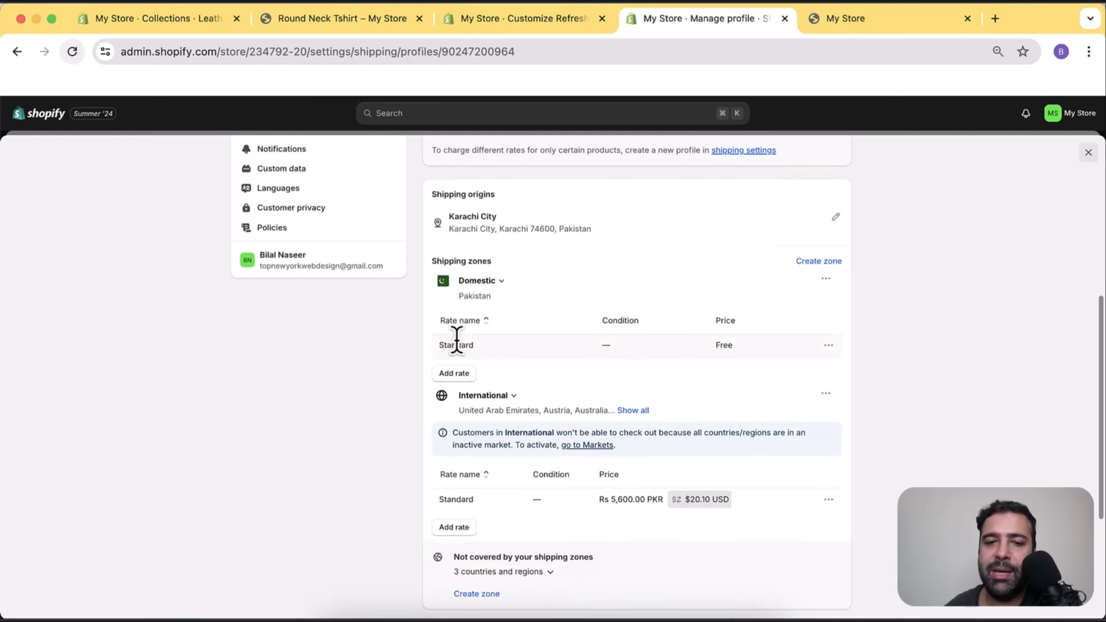
scroll(818, 344, "down", 5)
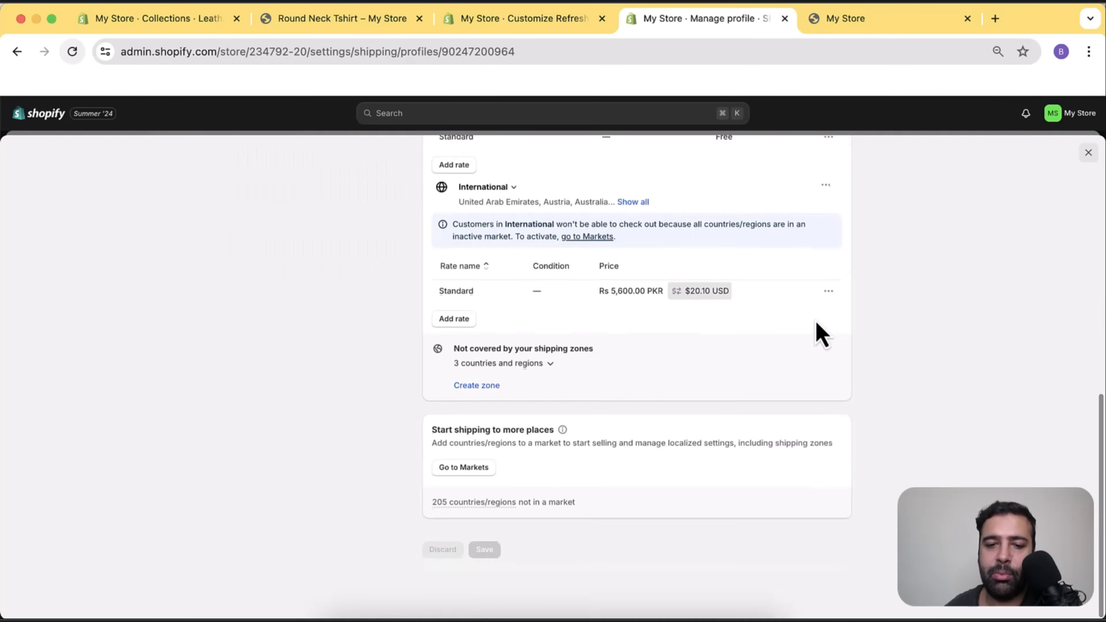
scroll(821, 336, "up", 3)
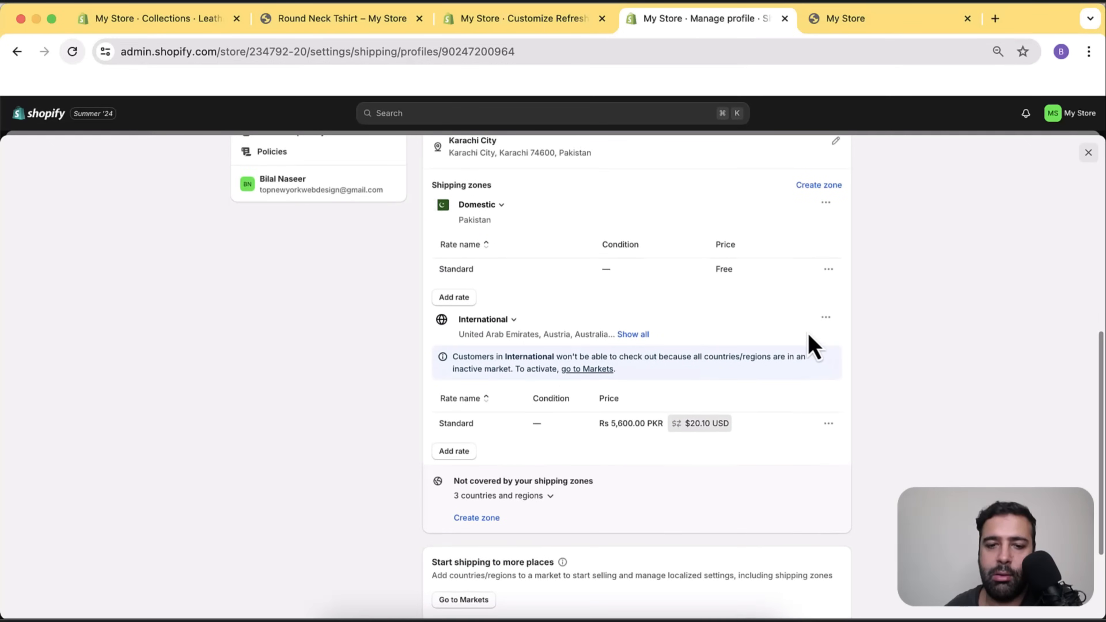
scroll(814, 345, "up", 1)
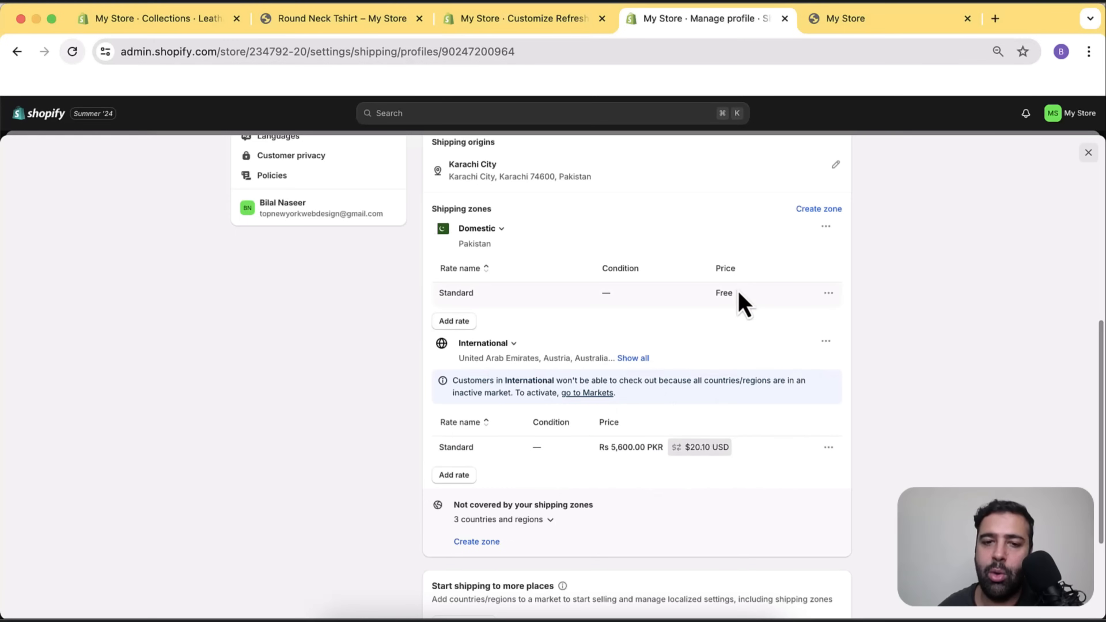
scroll(735, 389, "up", 10)
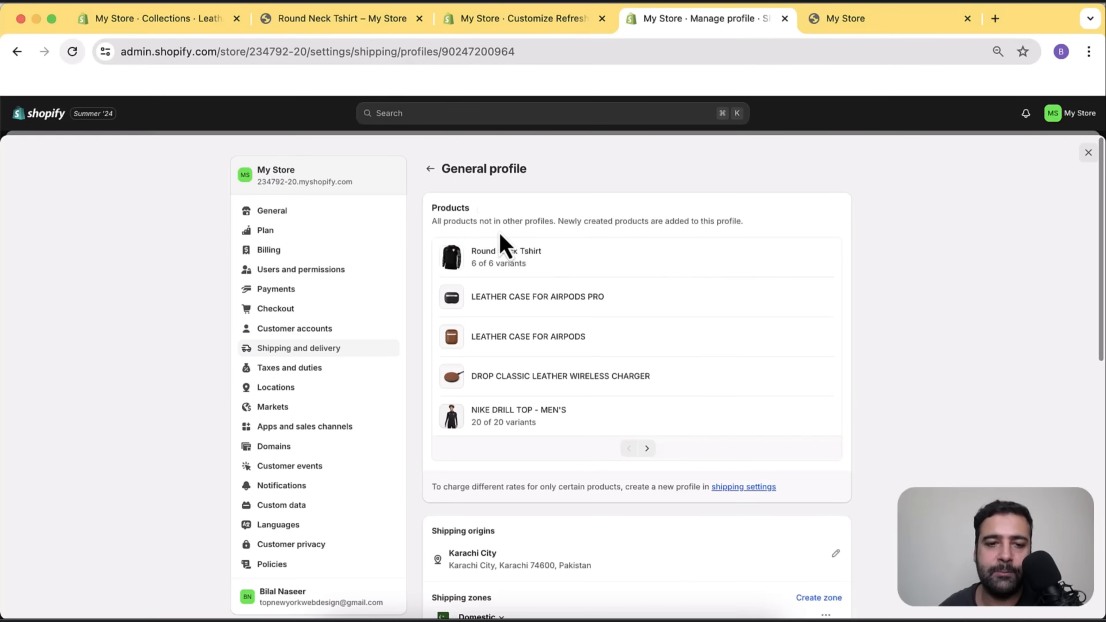
left_click(431, 170)
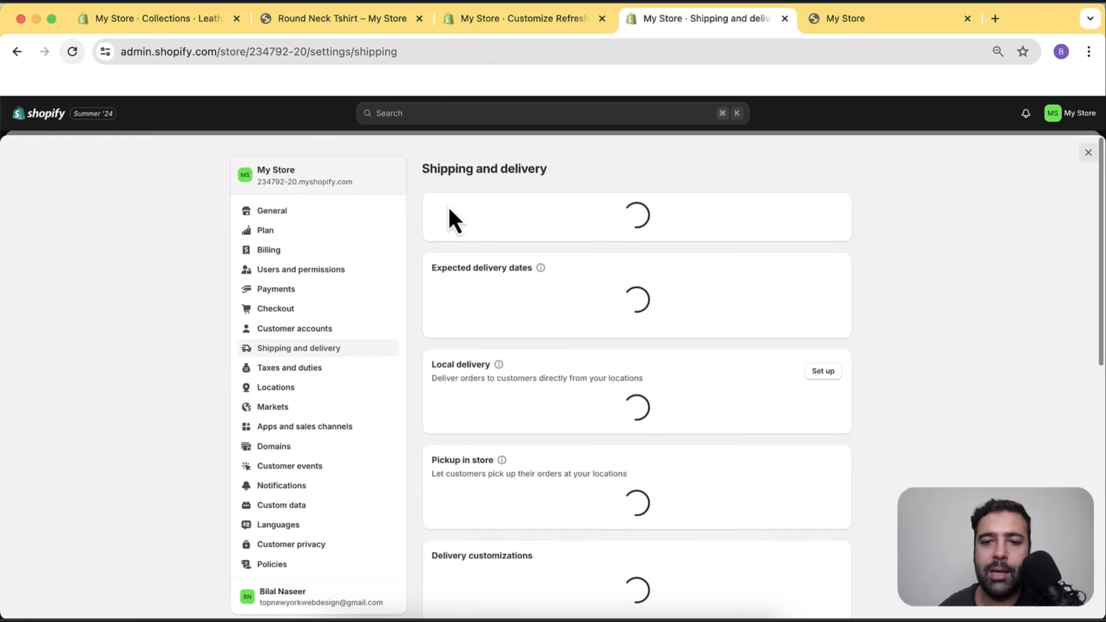
Go from Markets > Europe through the Add rates link to Shipping and delivery.
left_click(307, 411)
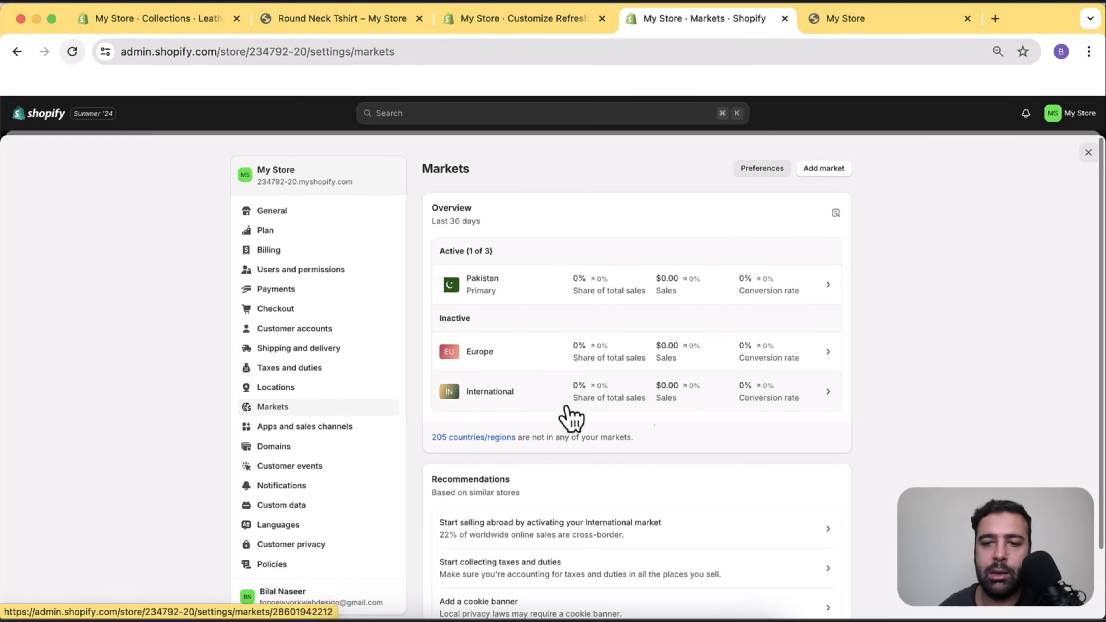
left_click(601, 357)
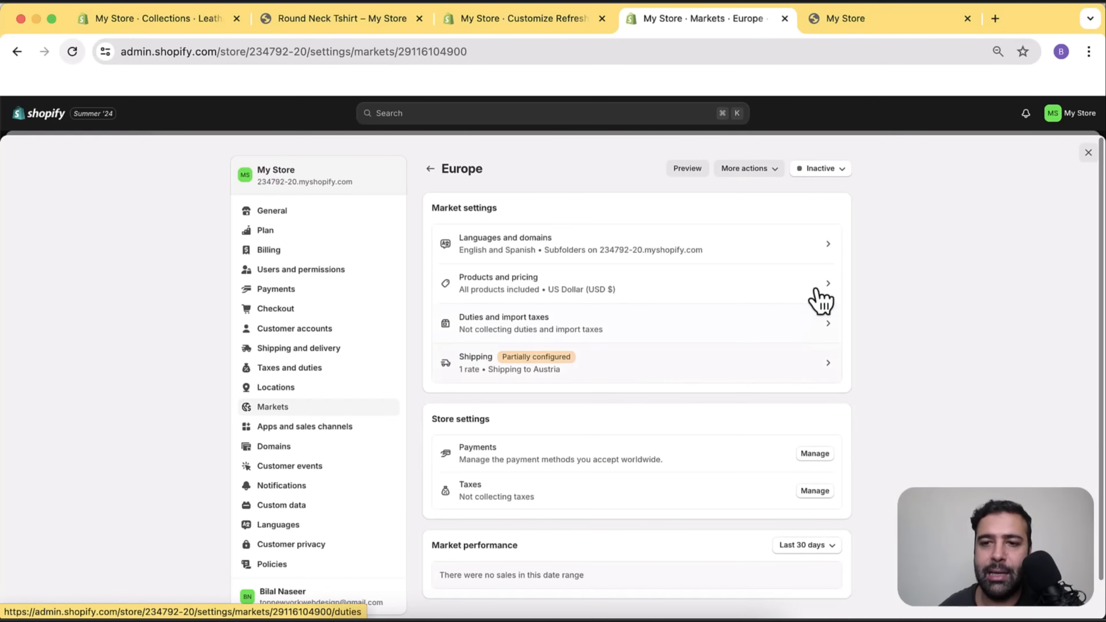
left_click(839, 172)
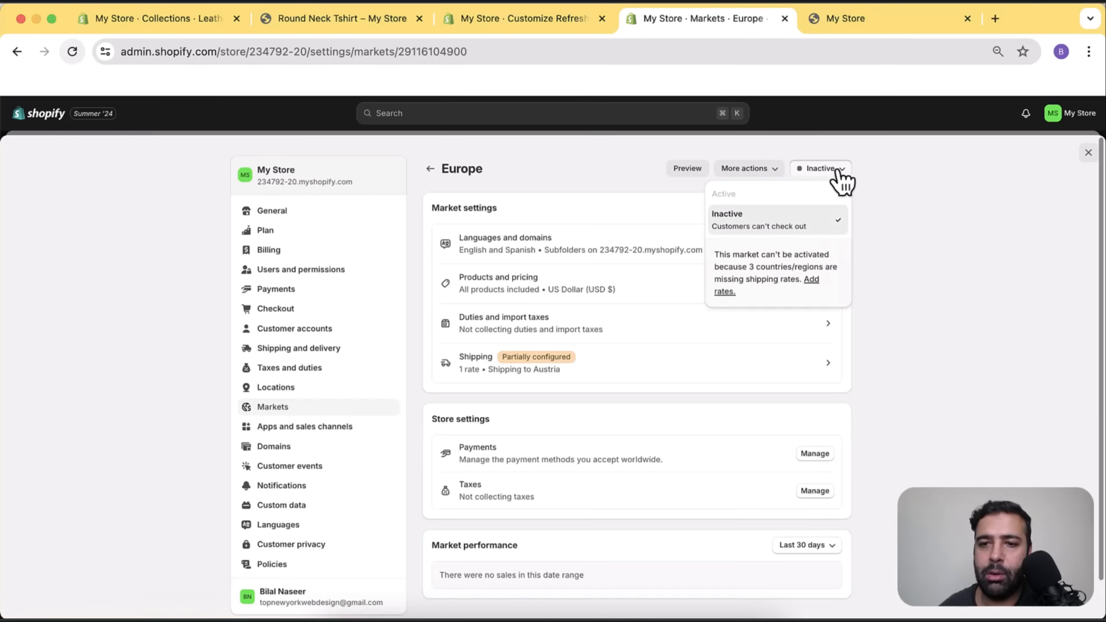
left_click(813, 283)
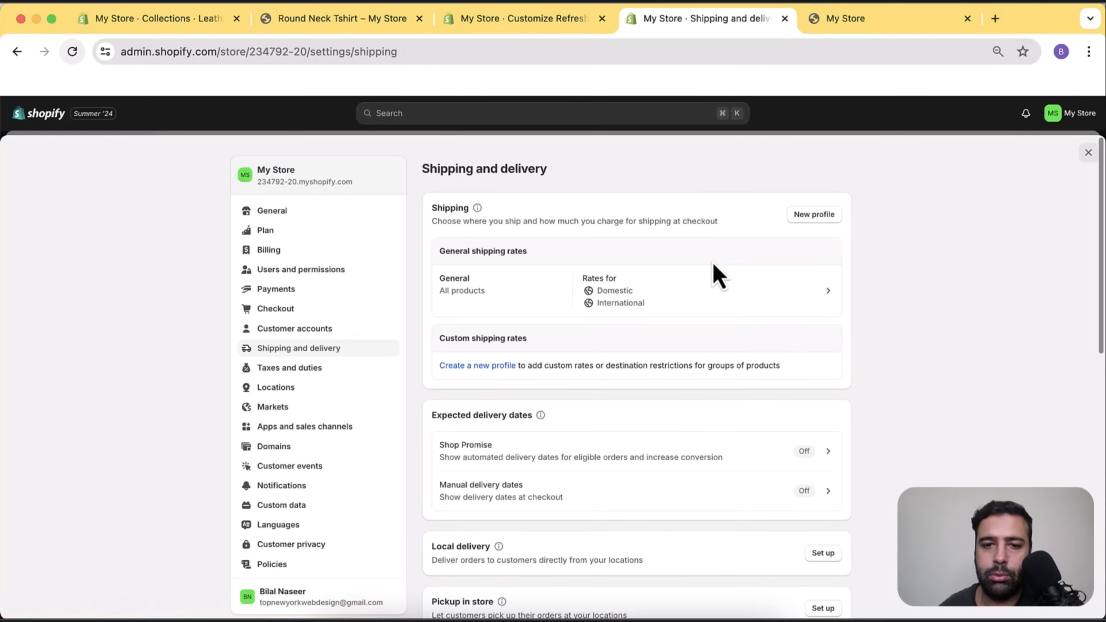
scroll(714, 270, "down", 10)
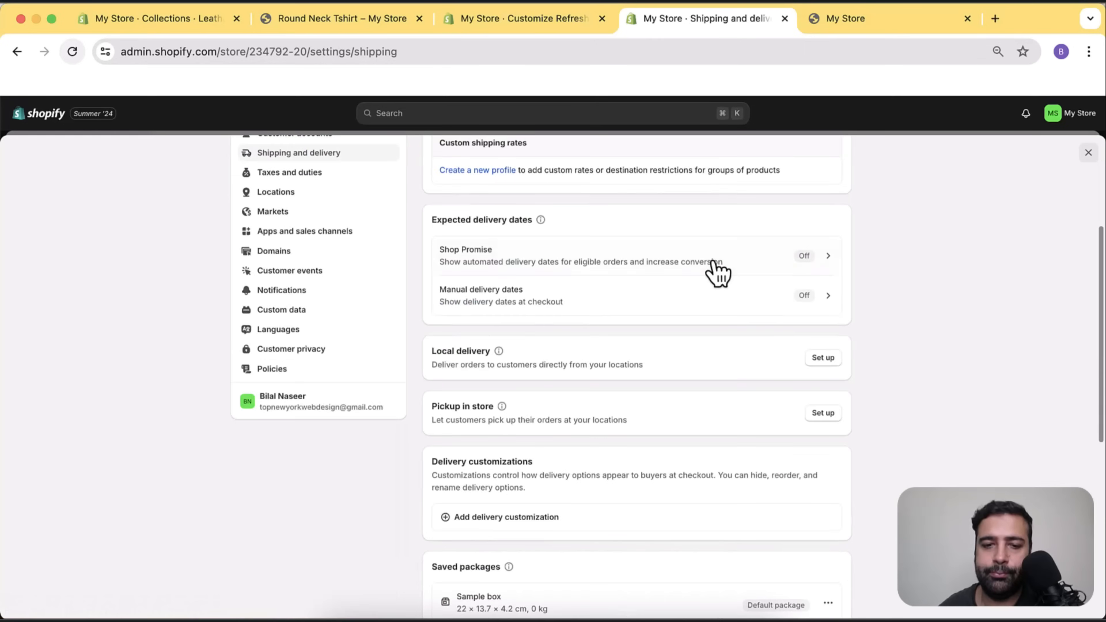
scroll(717, 272, "up", 10)
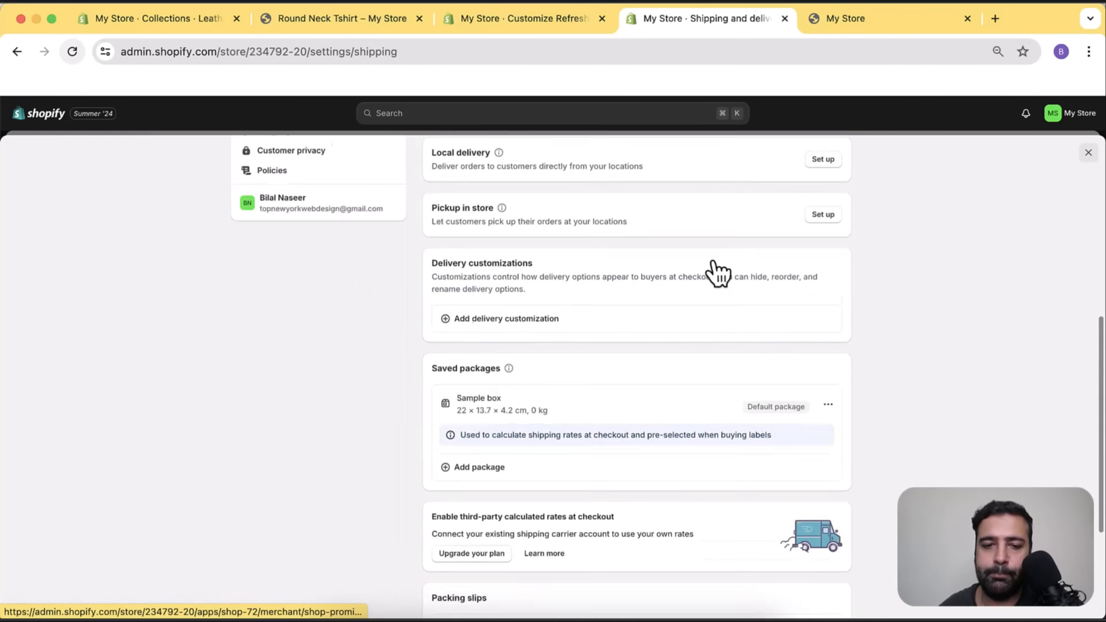
In the General profile, find uncovered Åland Islands, Albania and Andorra, then start a new zone.
left_click(683, 309)
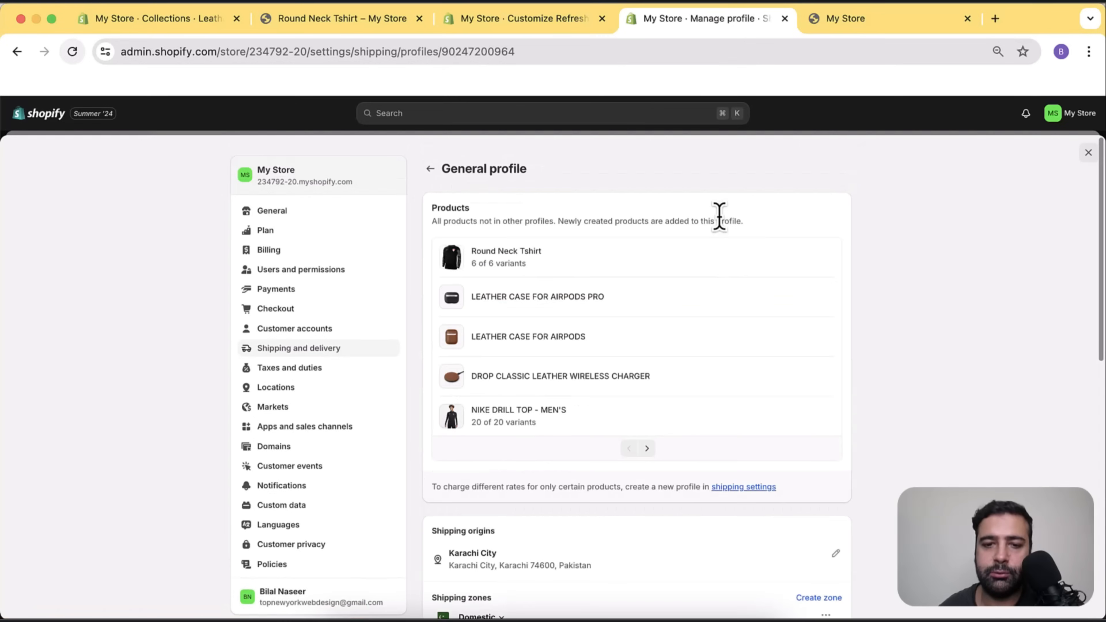
scroll(720, 216, "down", 8)
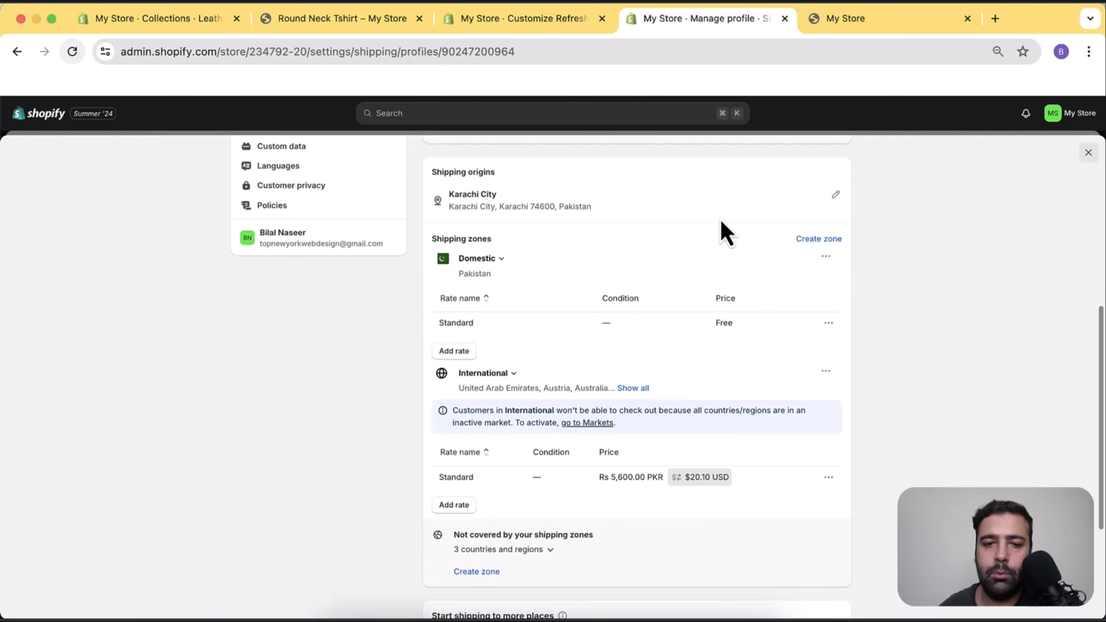
scroll(724, 231, "down", 4)
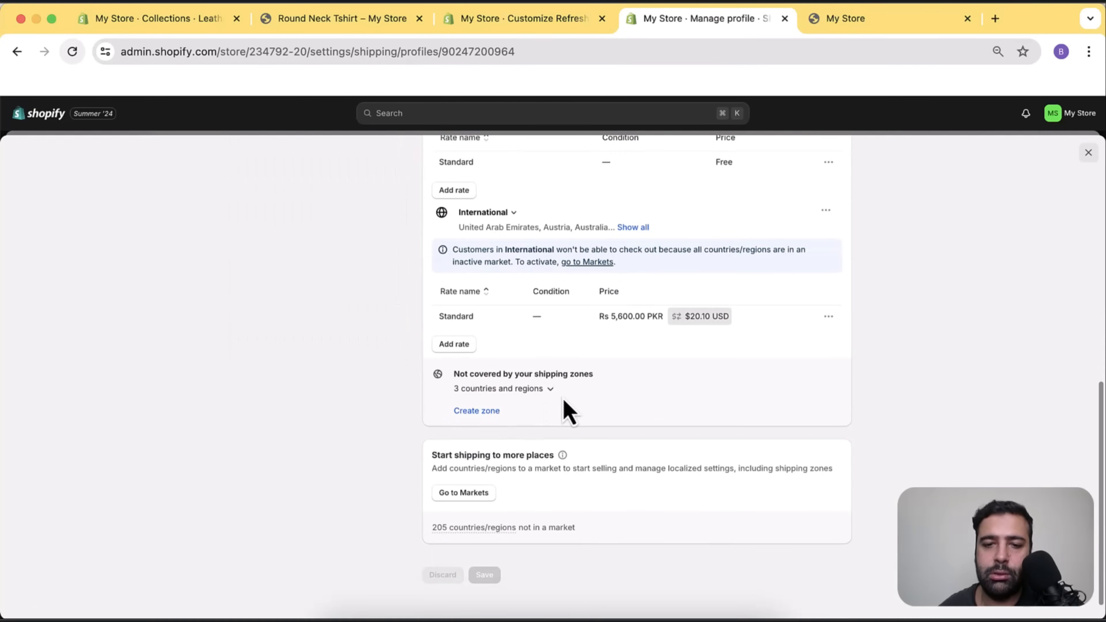
left_click(550, 389)
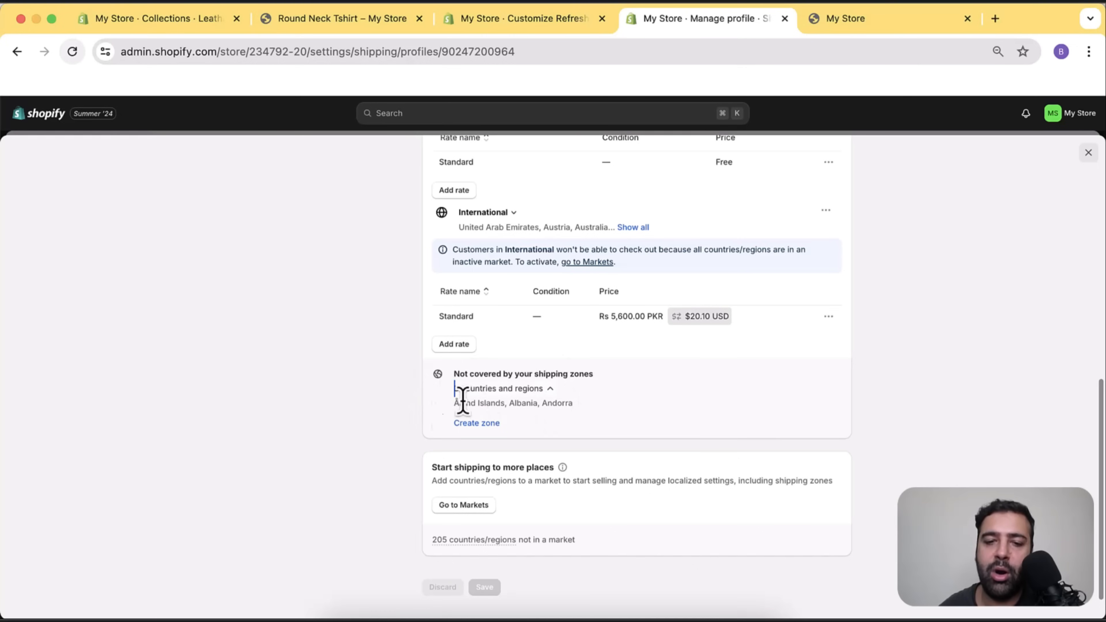
left_click_drag(448, 410, 581, 416)
scroll(680, 379, "up", 3)
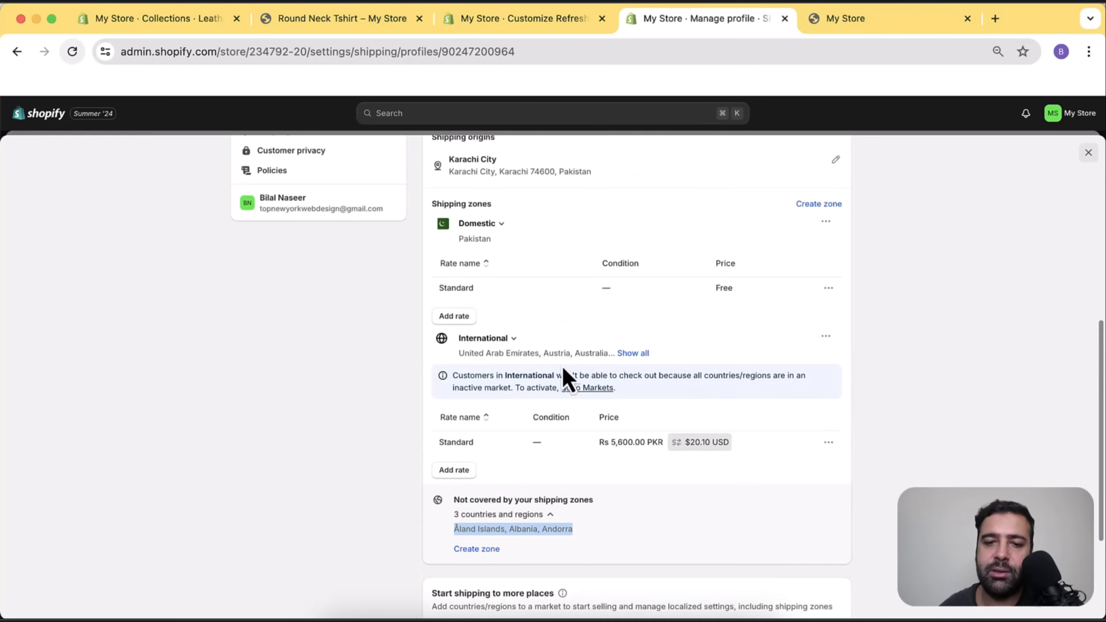
left_click(630, 353)
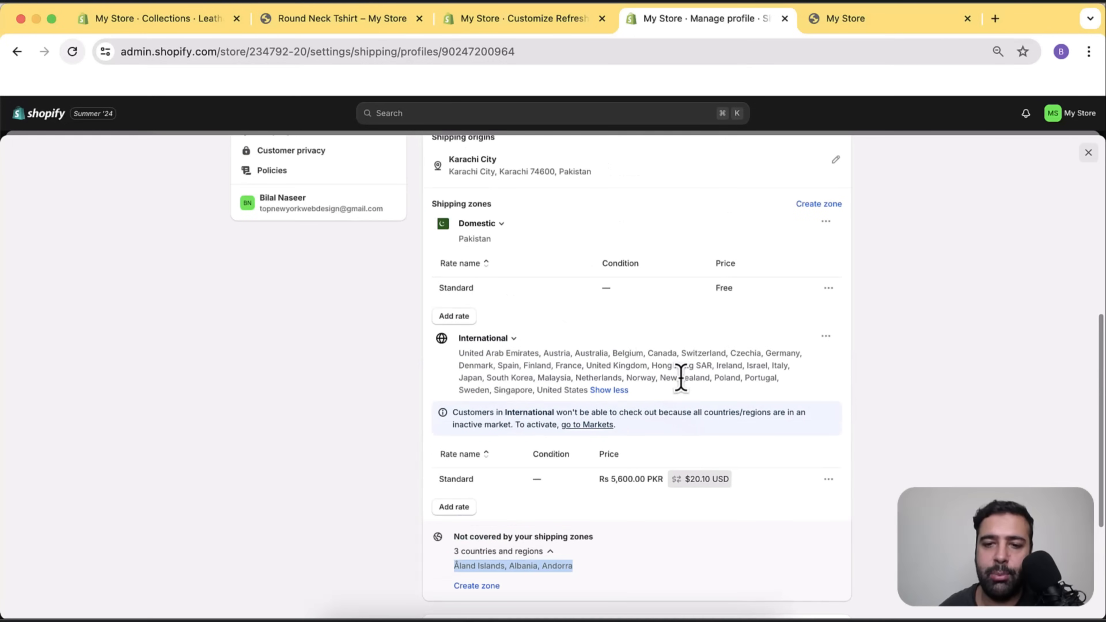
scroll(733, 362, "down", 4)
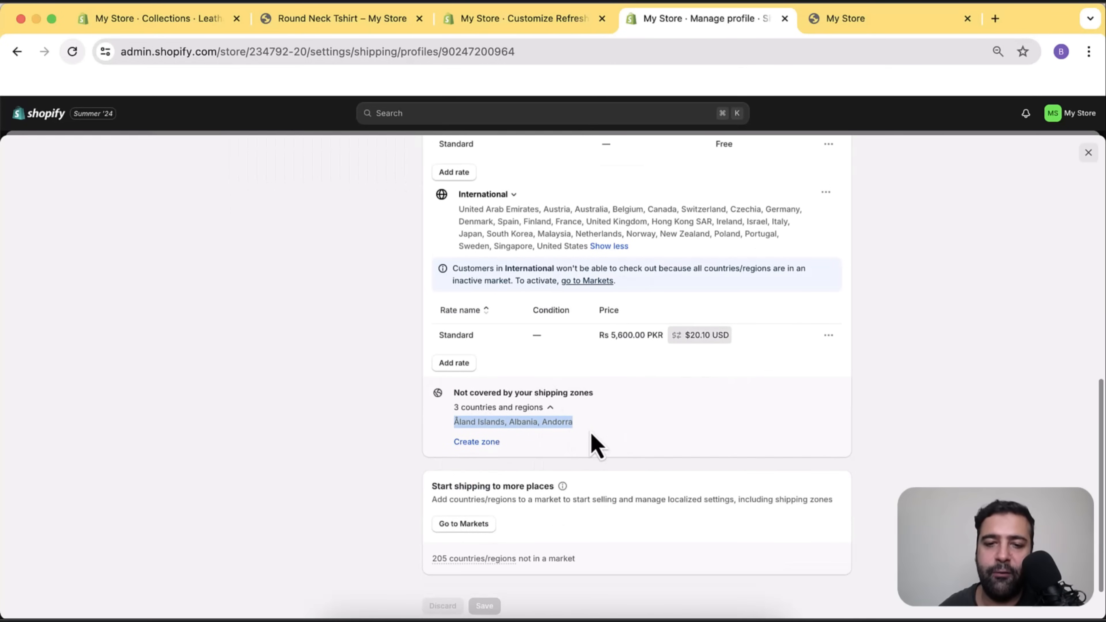
left_click(532, 420)
left_click(481, 442)
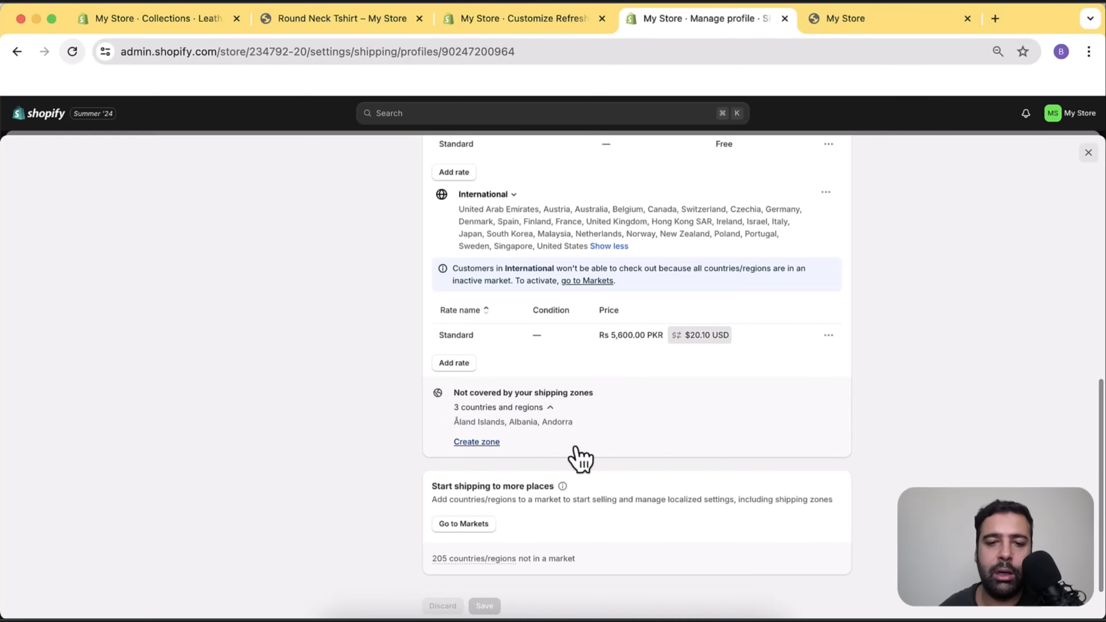
scroll(659, 340, "down", 15)
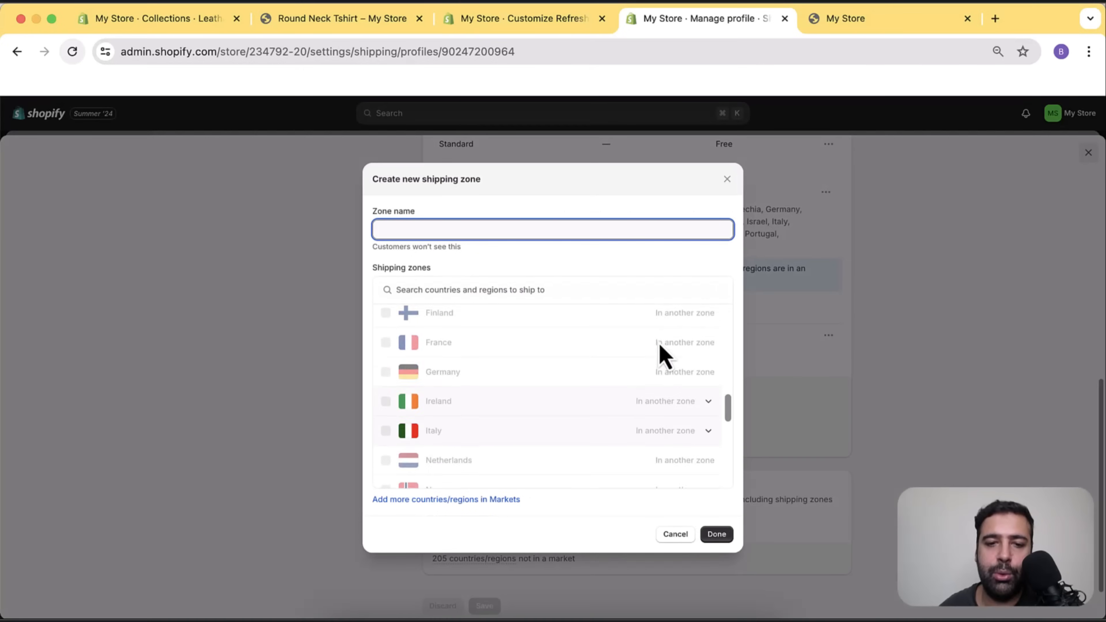
Create a Europe zone with Åland Islands, Albania and Andorra and save the profile.
scroll(664, 379, "up", 5)
scroll(669, 411, "up", 8)
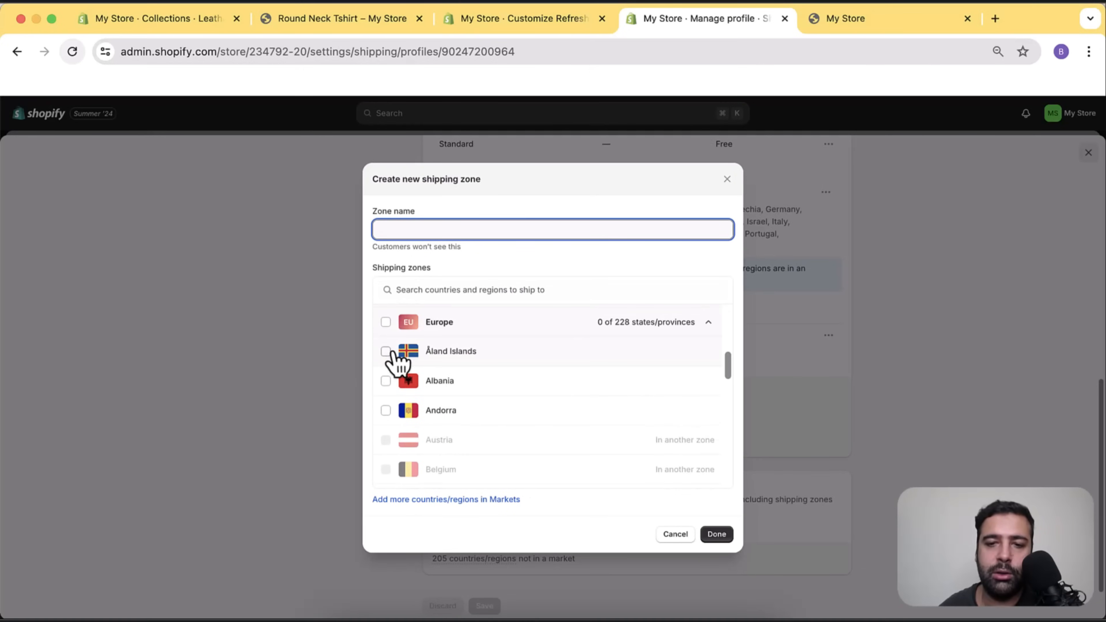
left_click(386, 351)
left_click(385, 380)
left_click(385, 410)
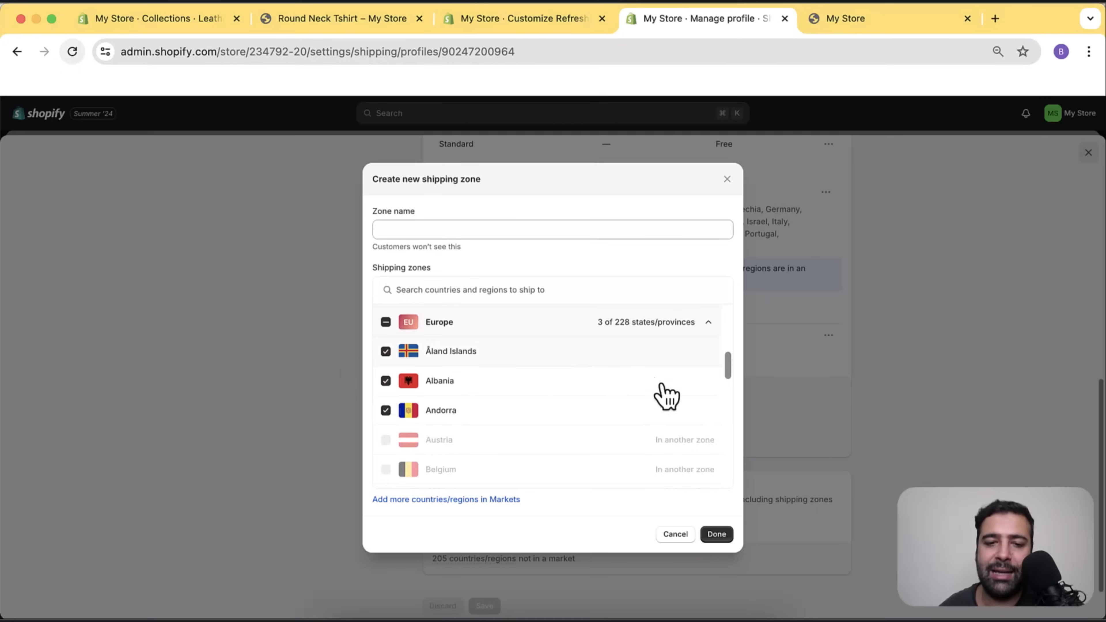
left_click(723, 537)
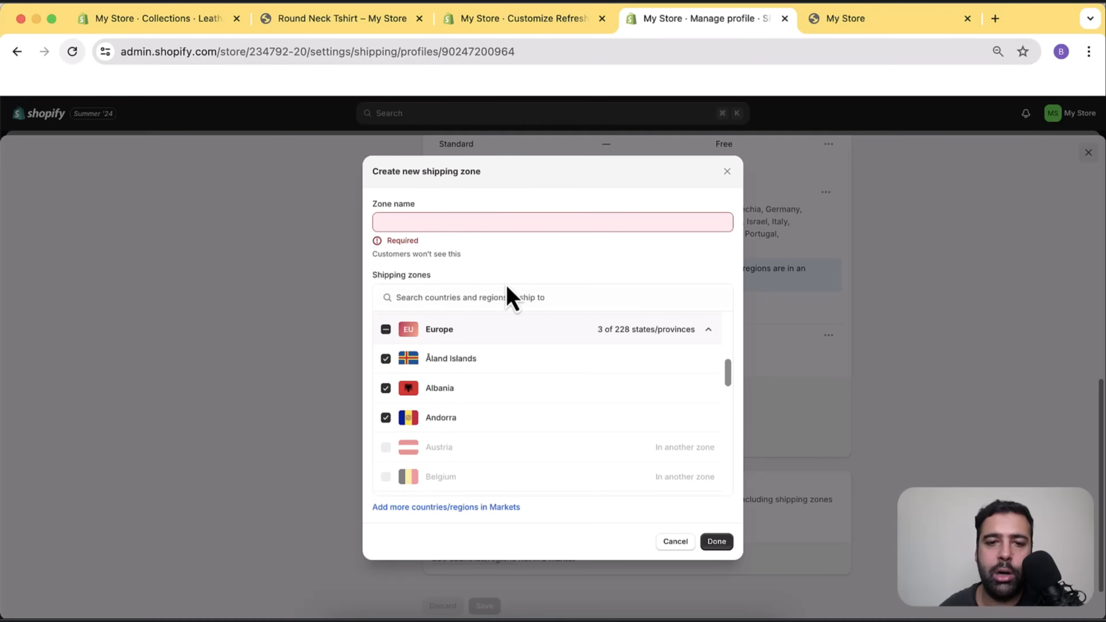
left_click(514, 224)
type("Europe")
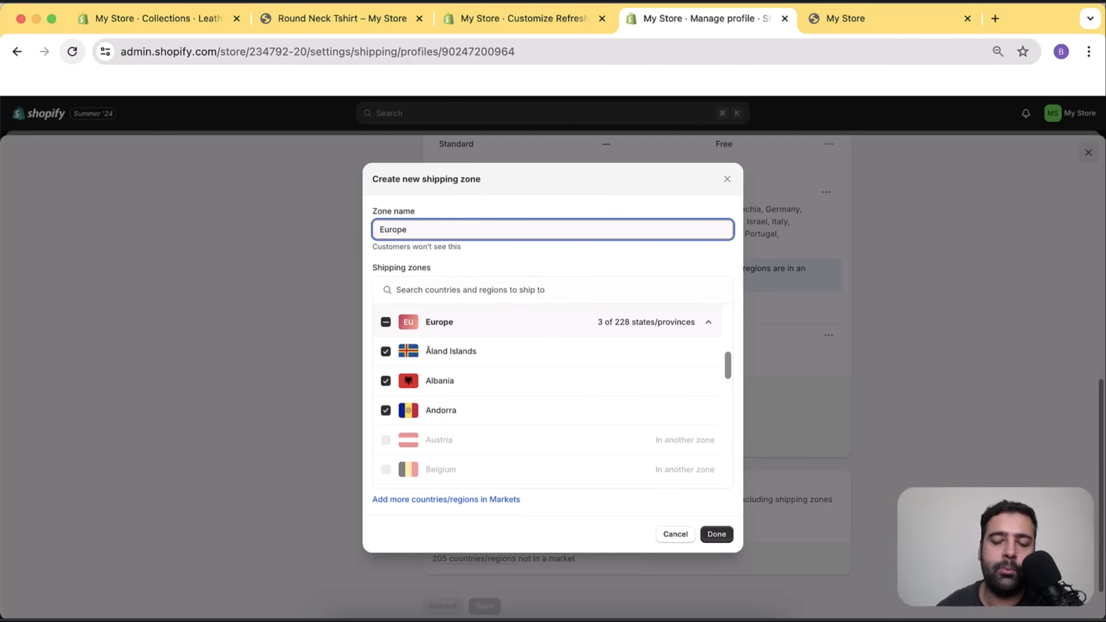
left_click(716, 534)
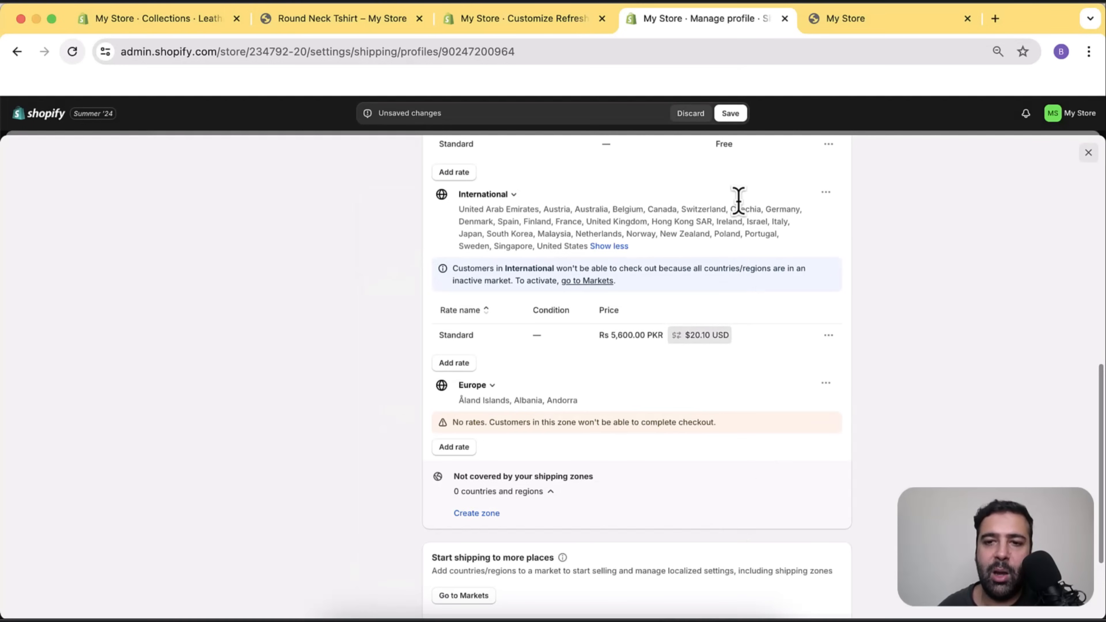
left_click(732, 115)
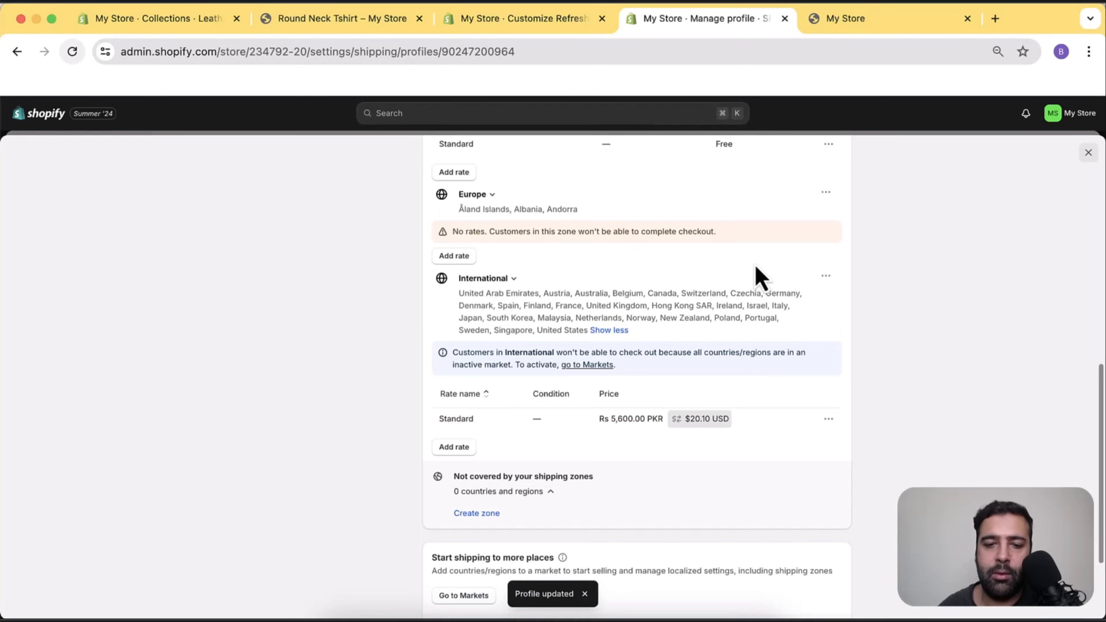
Note the Europe zone's no-rates warning and begin adding its shipping rate.
scroll(756, 267, "down", 1)
scroll(755, 271, "down", 2)
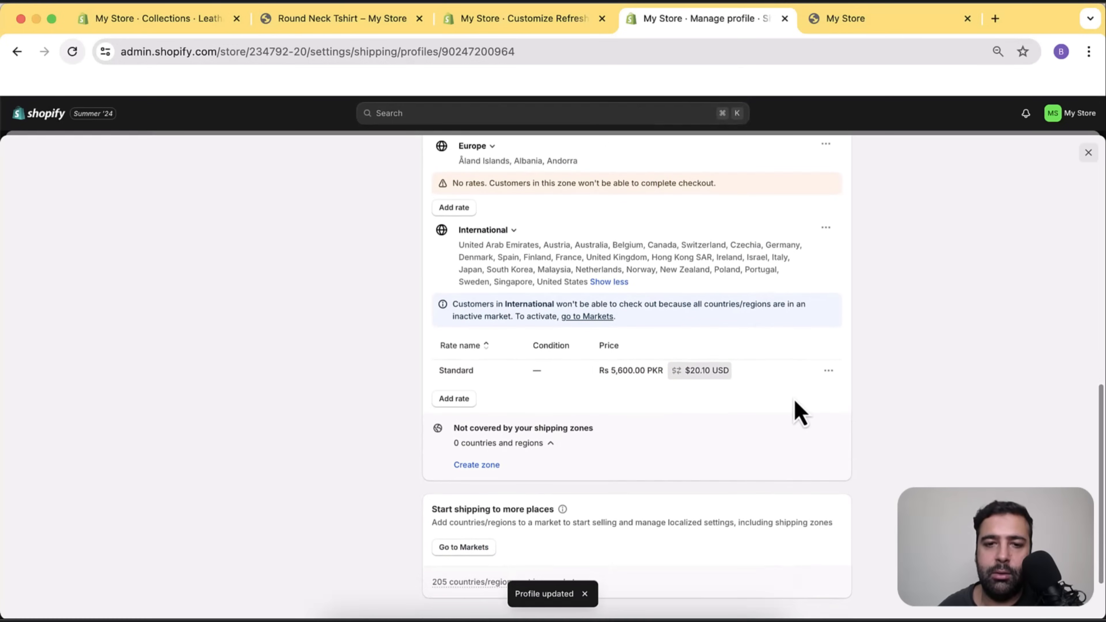
scroll(794, 399, "up", 5)
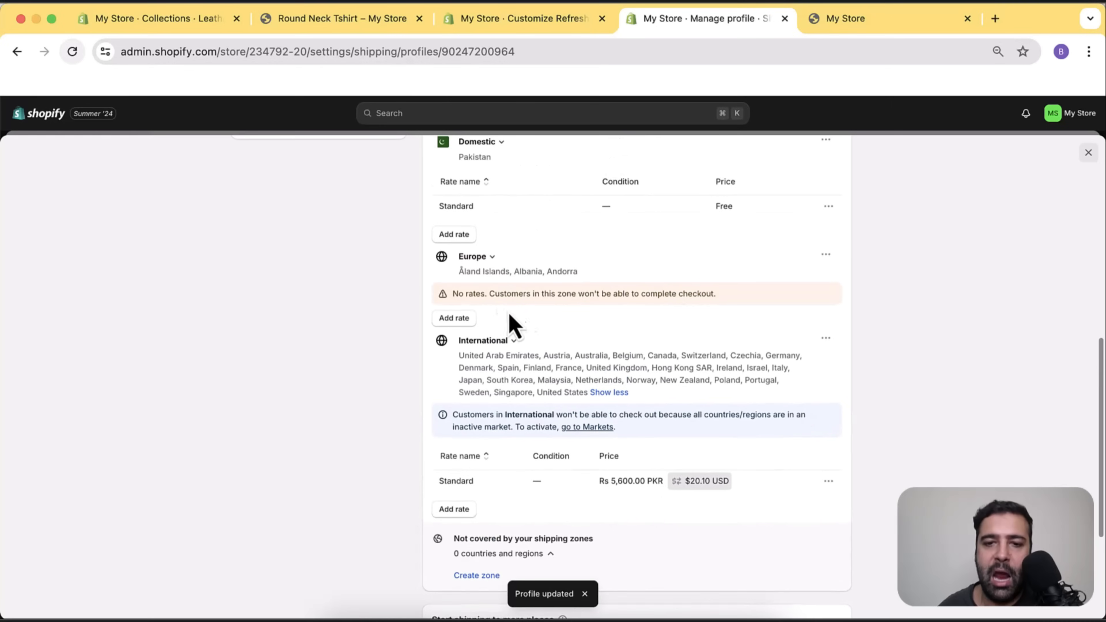
left_click_drag(451, 294, 696, 294)
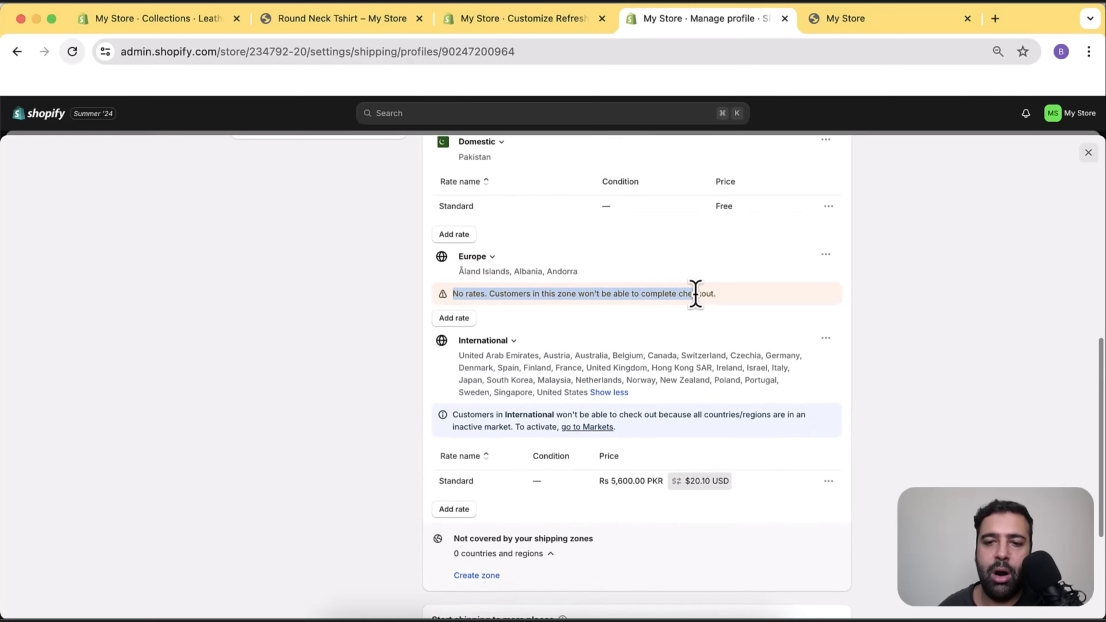
left_click(454, 321)
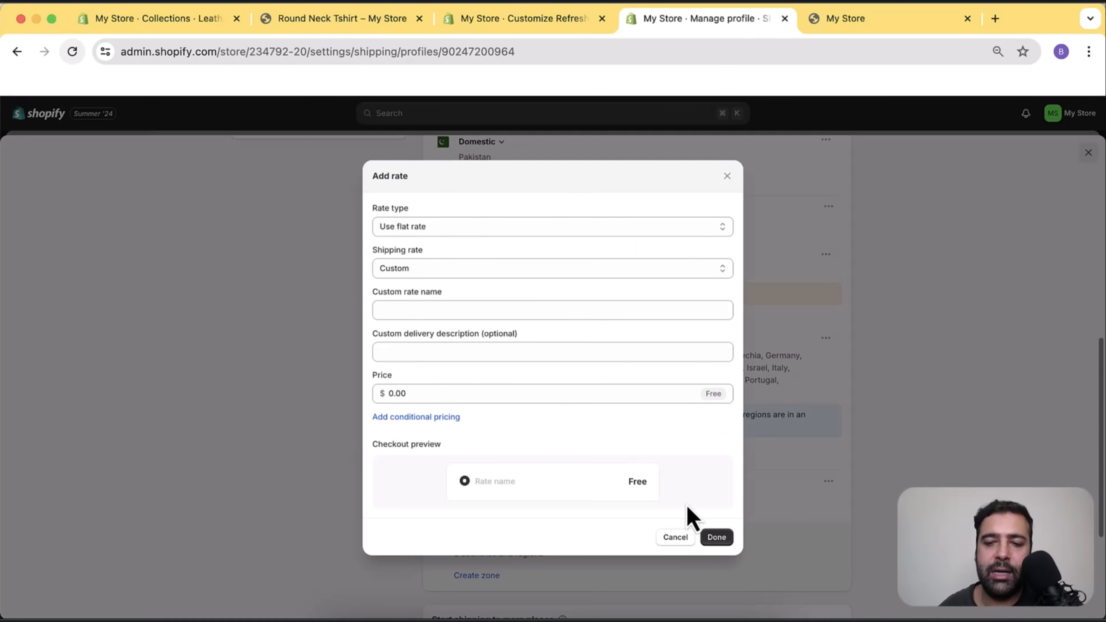
Name the new Europe shipping rate 'Free', save the shipping profile, and go to Markets.
left_click(513, 309)
type("Free")
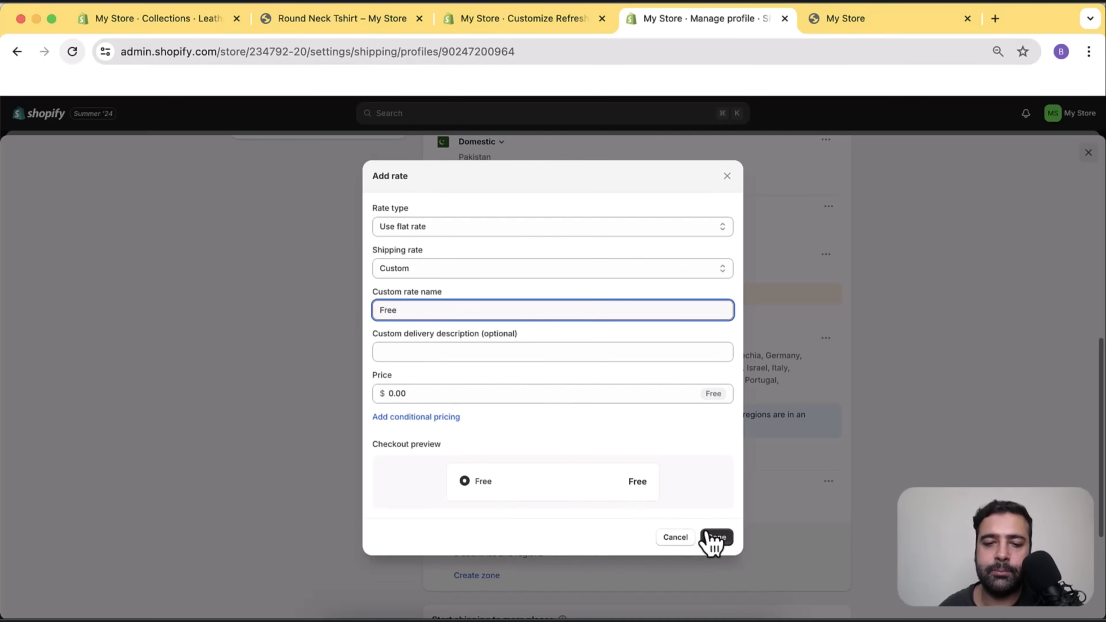
left_click(709, 537)
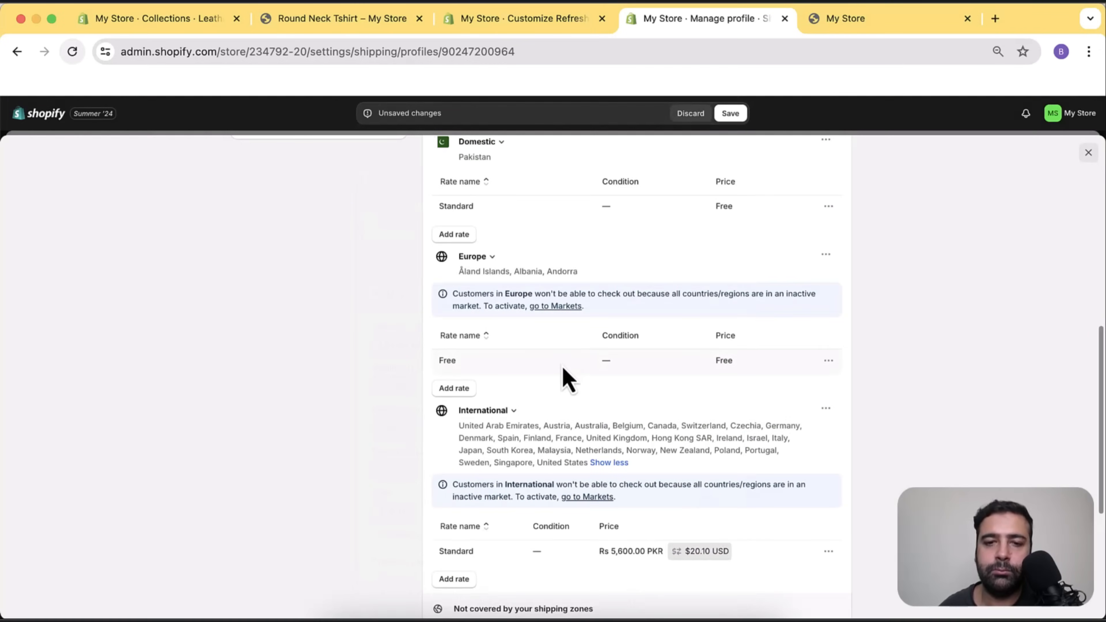
left_click(731, 114)
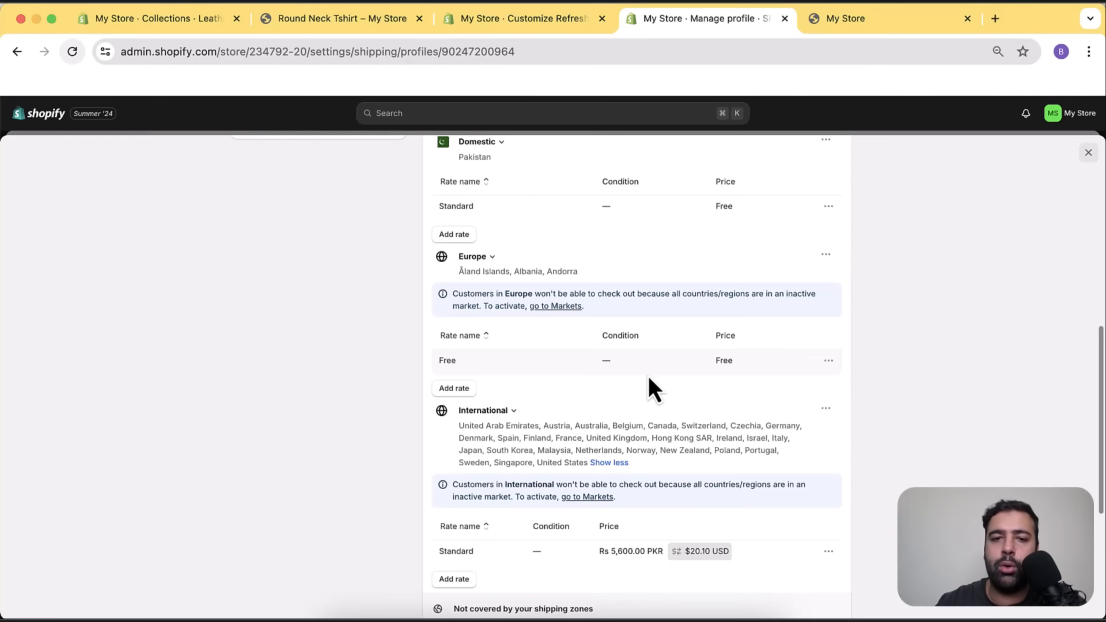
scroll(649, 387, "up", 10)
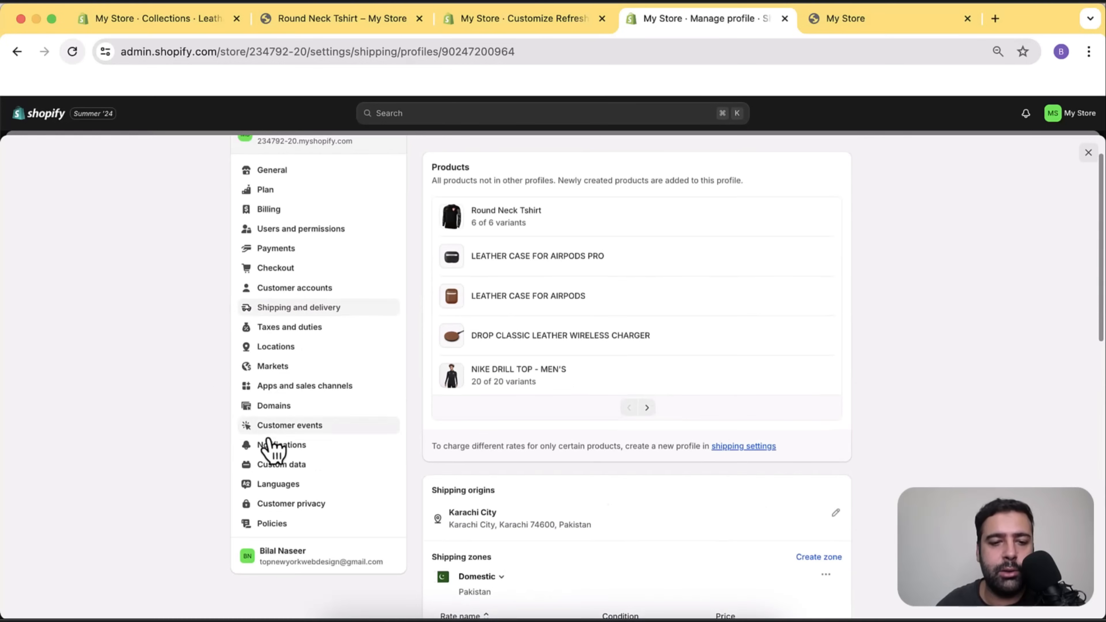
left_click(279, 366)
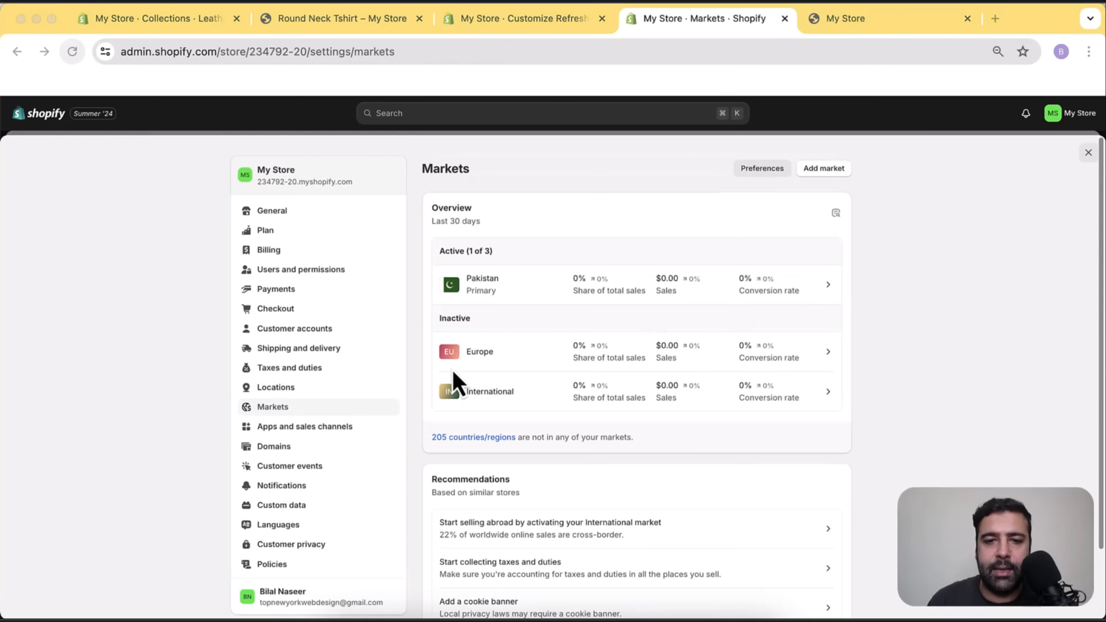
Change the Europe market's status from Inactive to Active and save it.
left_click(517, 360)
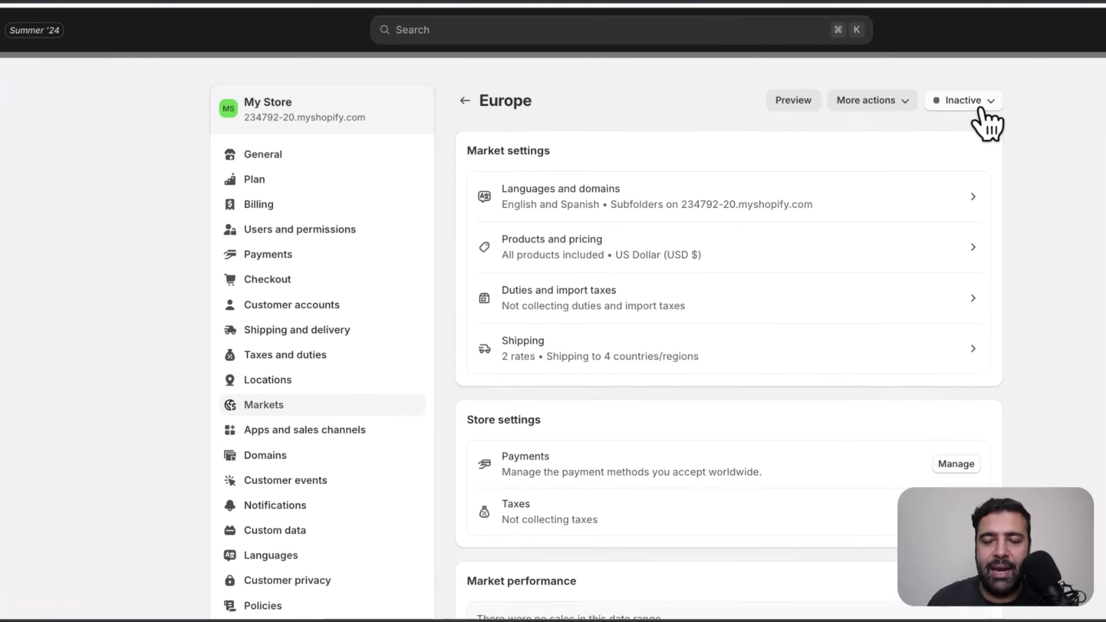
left_click(838, 171)
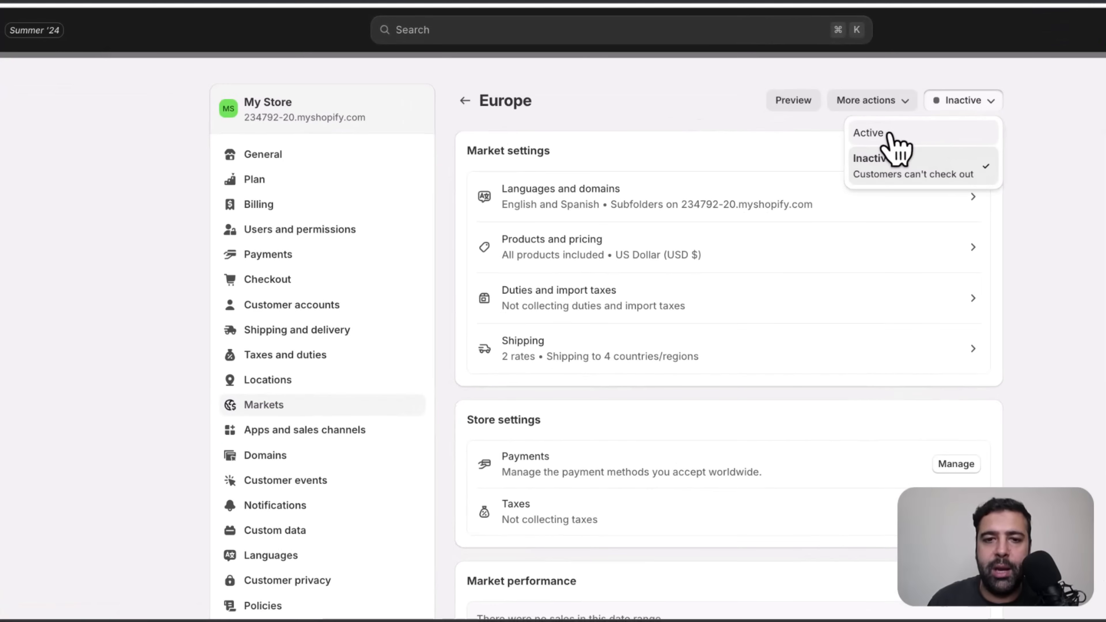
left_click(911, 135)
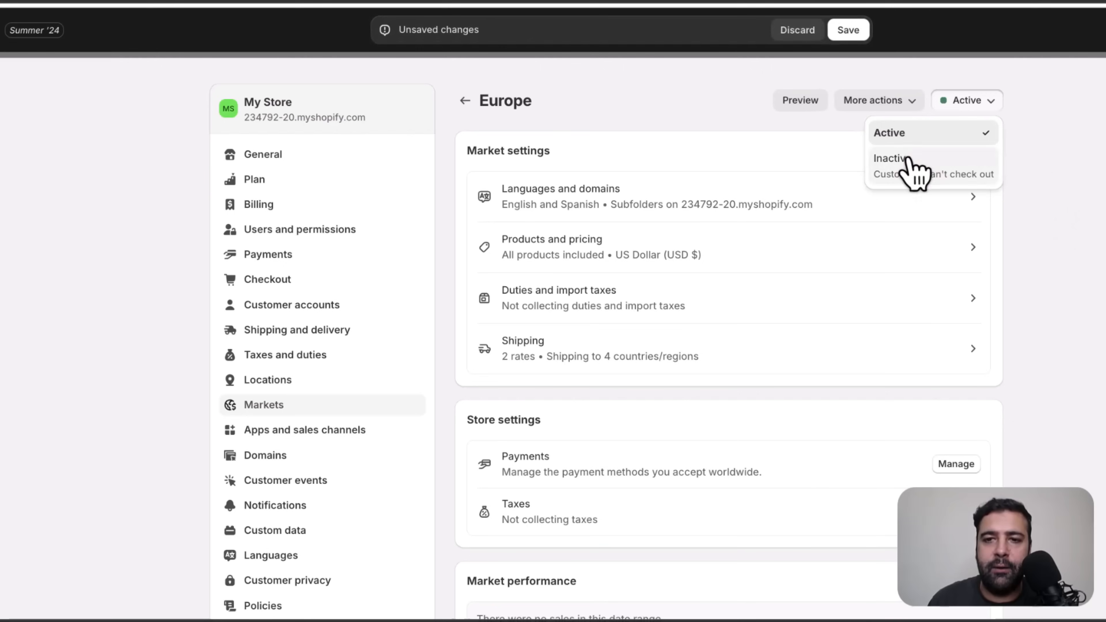
left_click(849, 31)
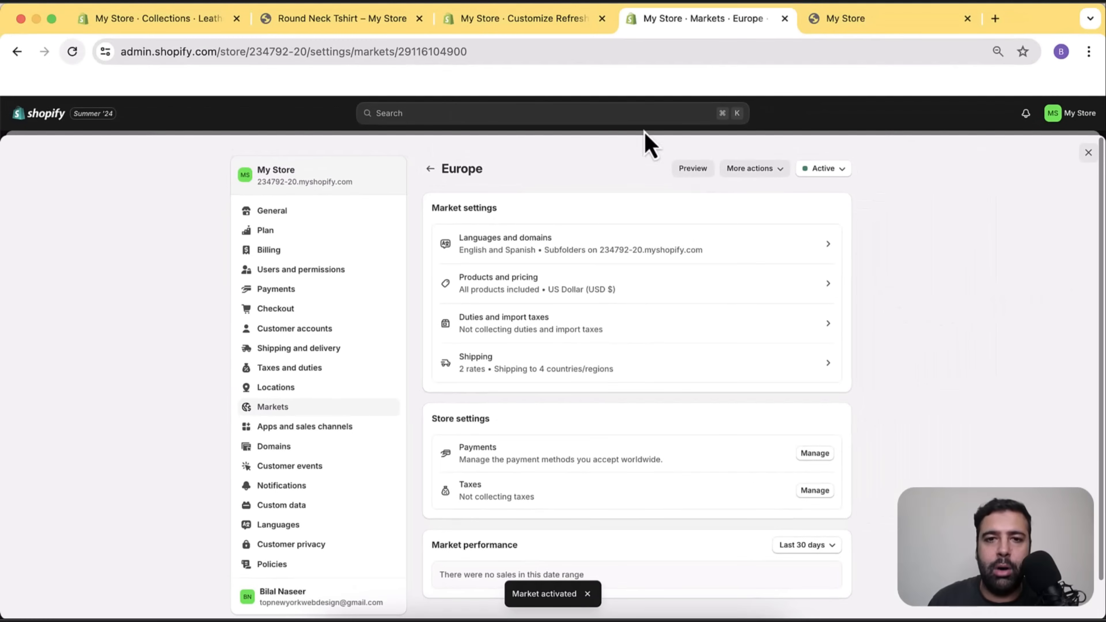
left_click(522, 19)
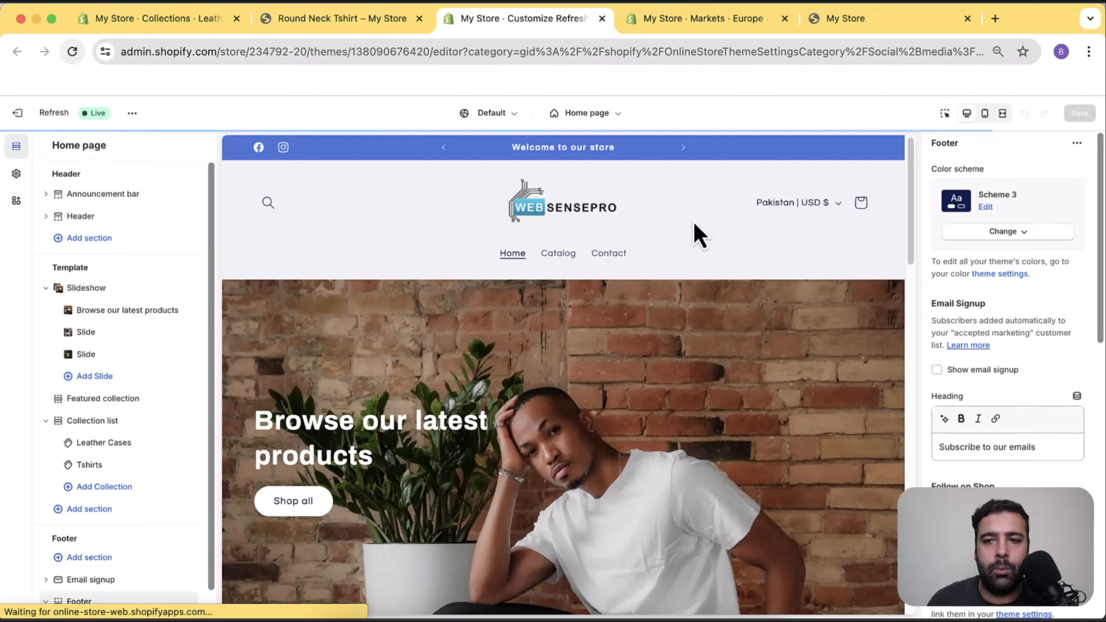
Try the footer's Country/region dropdown, keeping Pakistan, then open the language settings in a new tab.
scroll(696, 235, "down", 15)
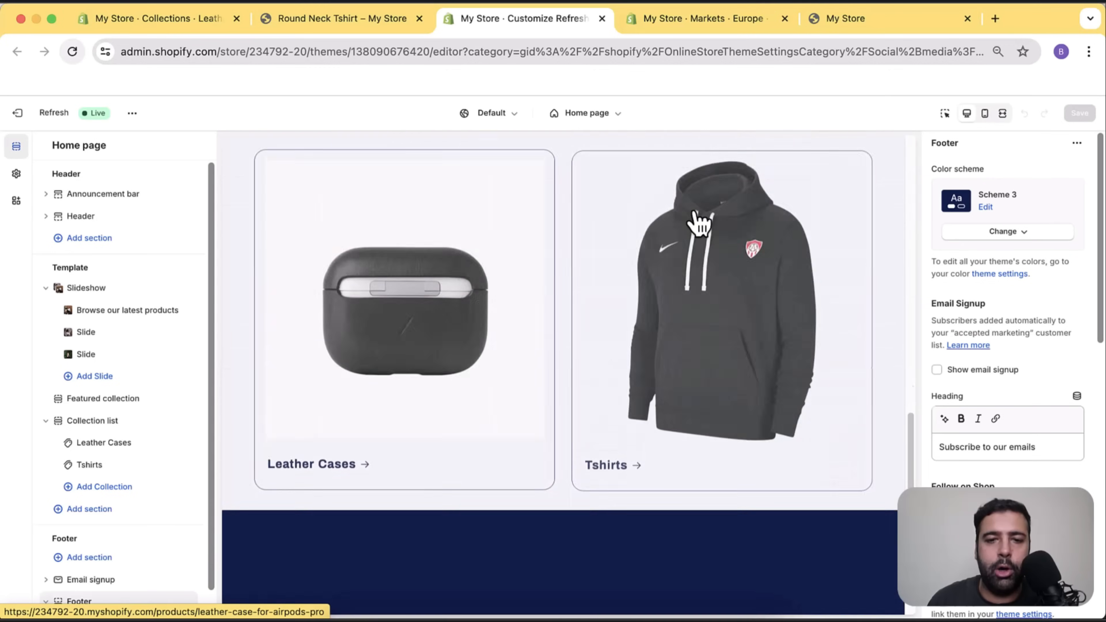
scroll(698, 222, "down", 6)
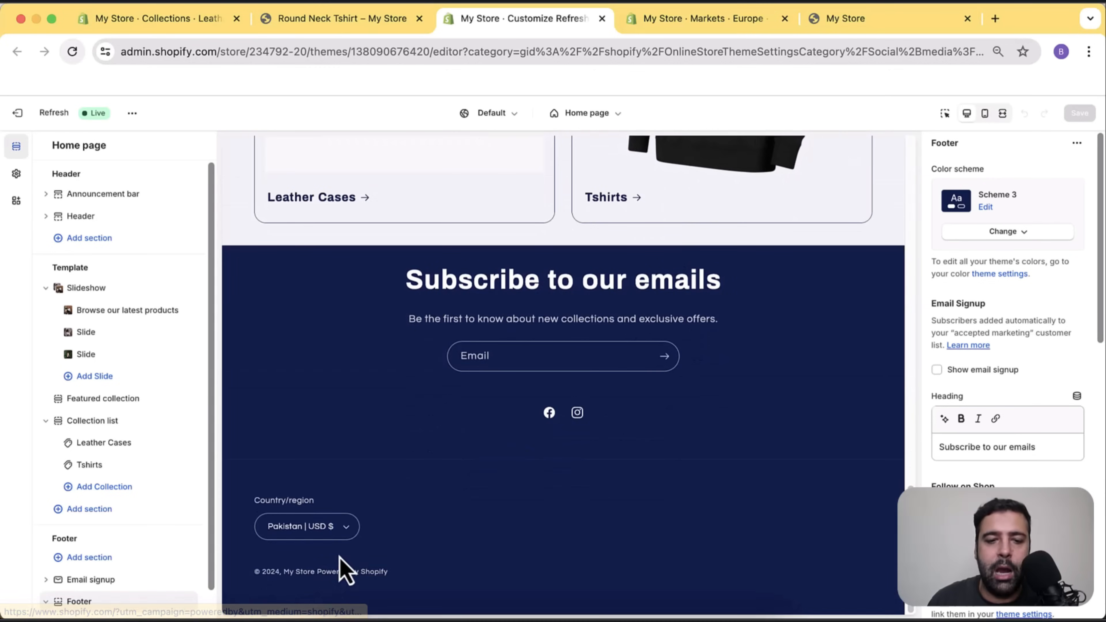
left_click(347, 534)
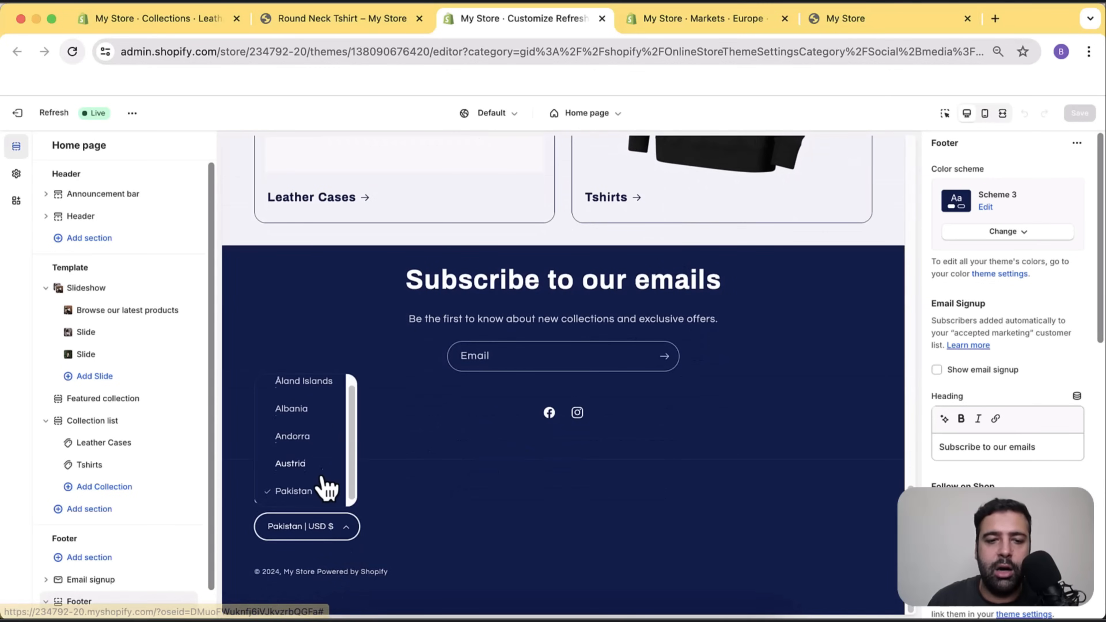
left_click(323, 482)
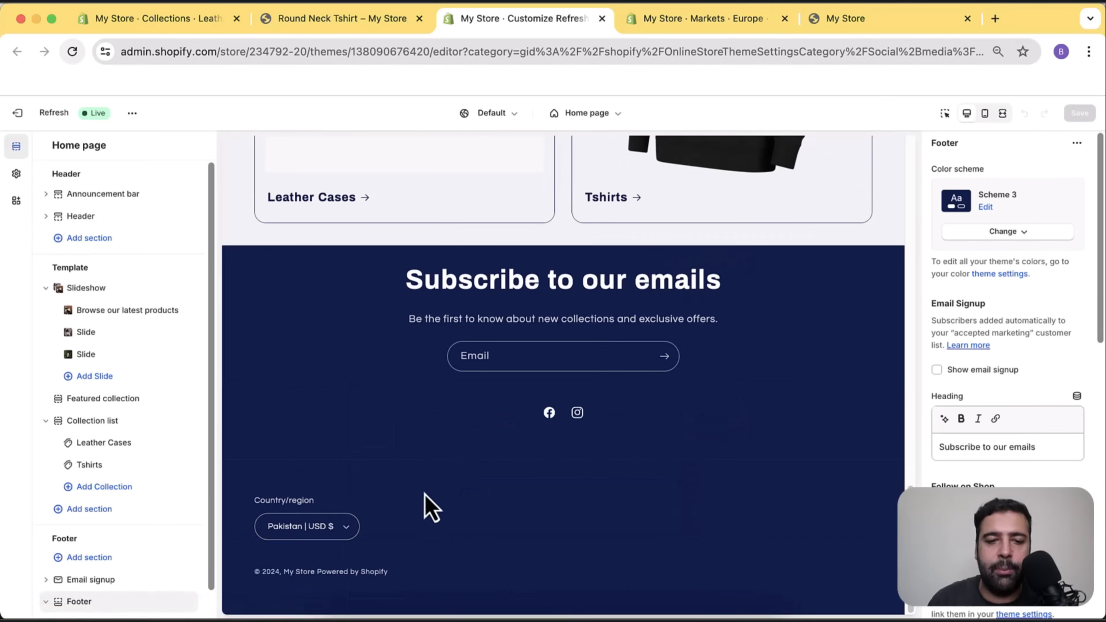
scroll(1079, 283, "down", 8)
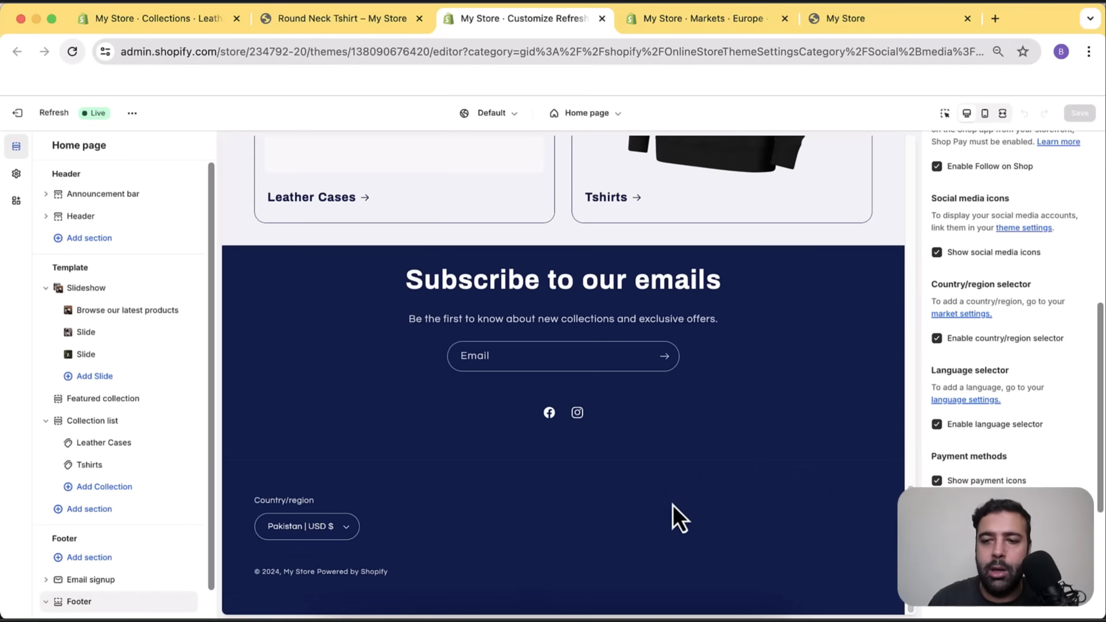
left_click(982, 400)
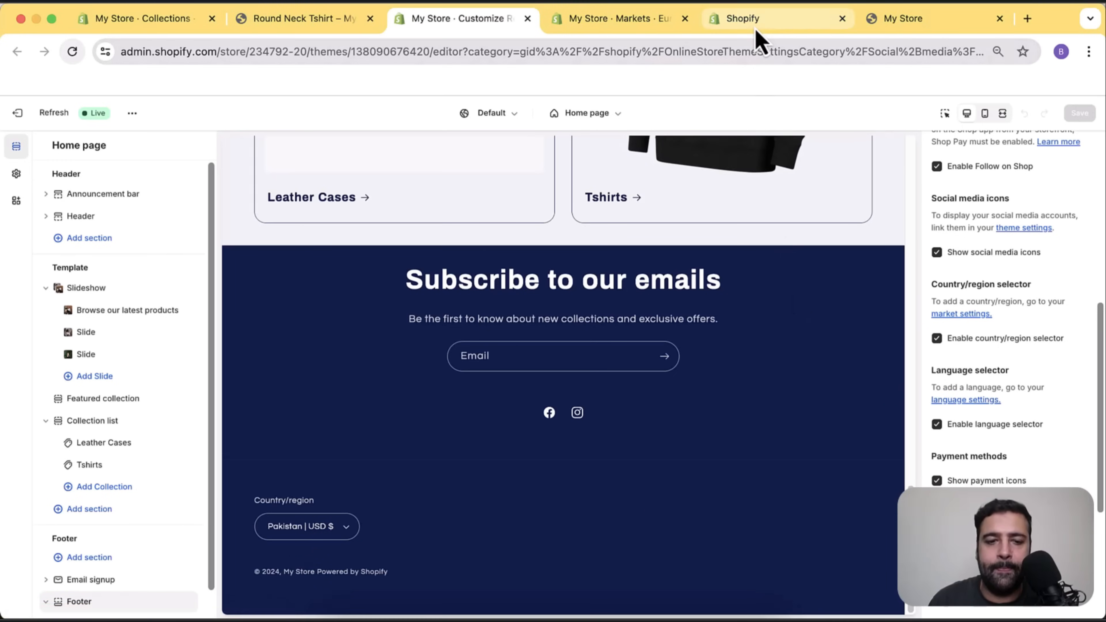
left_click(754, 24)
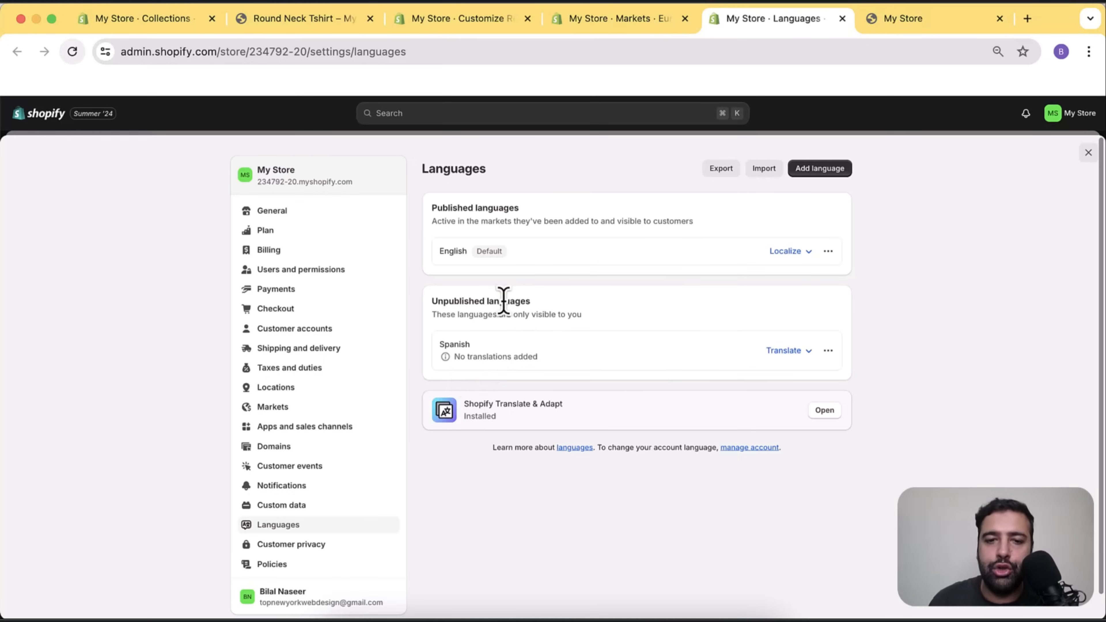
Run Translate & Adapt's auto-translate for Spanish, then head back to Settings.
left_click(807, 353)
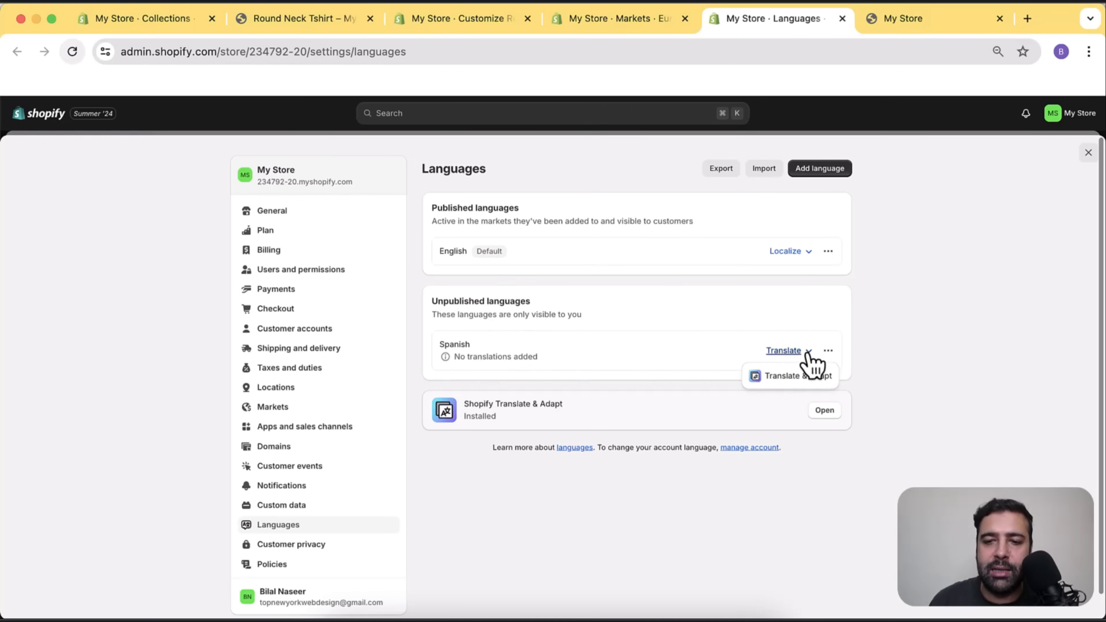
left_click(802, 376)
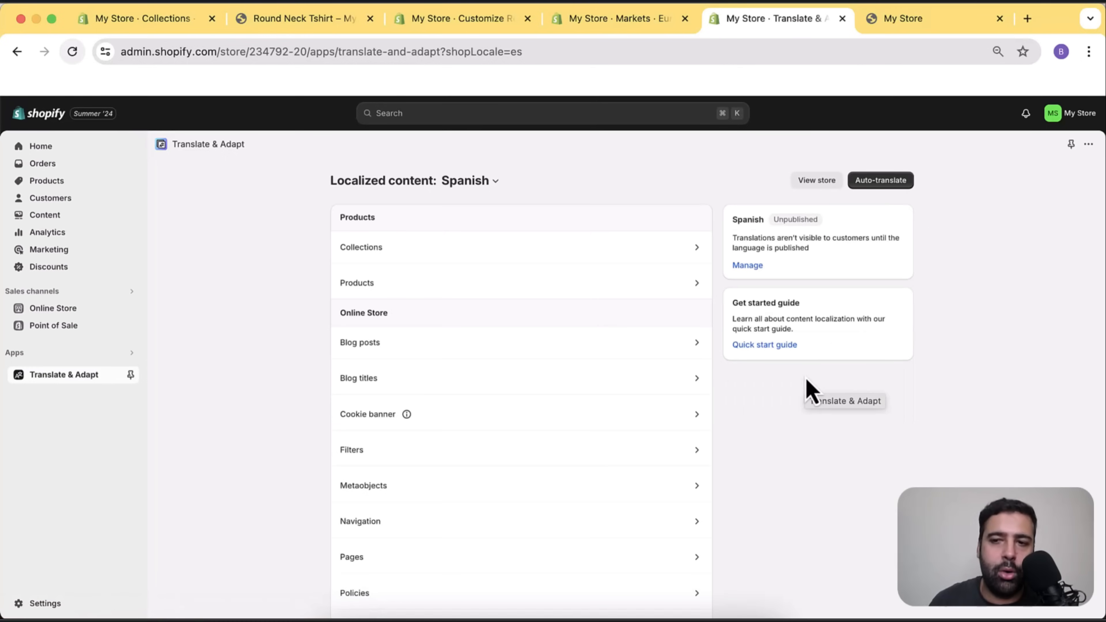
left_click(888, 187)
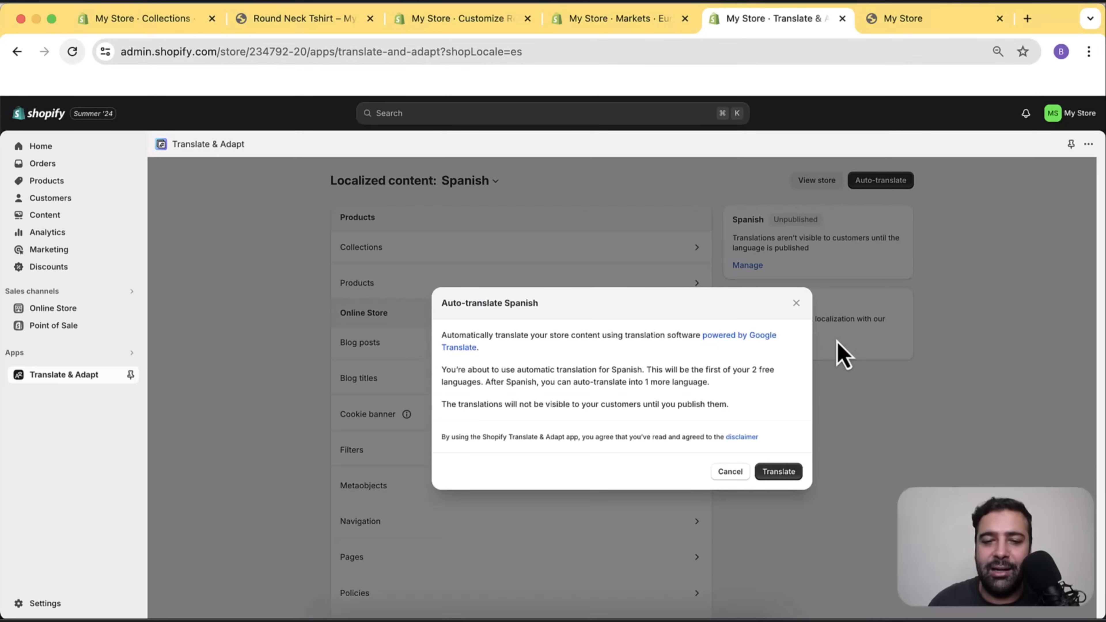
left_click(779, 472)
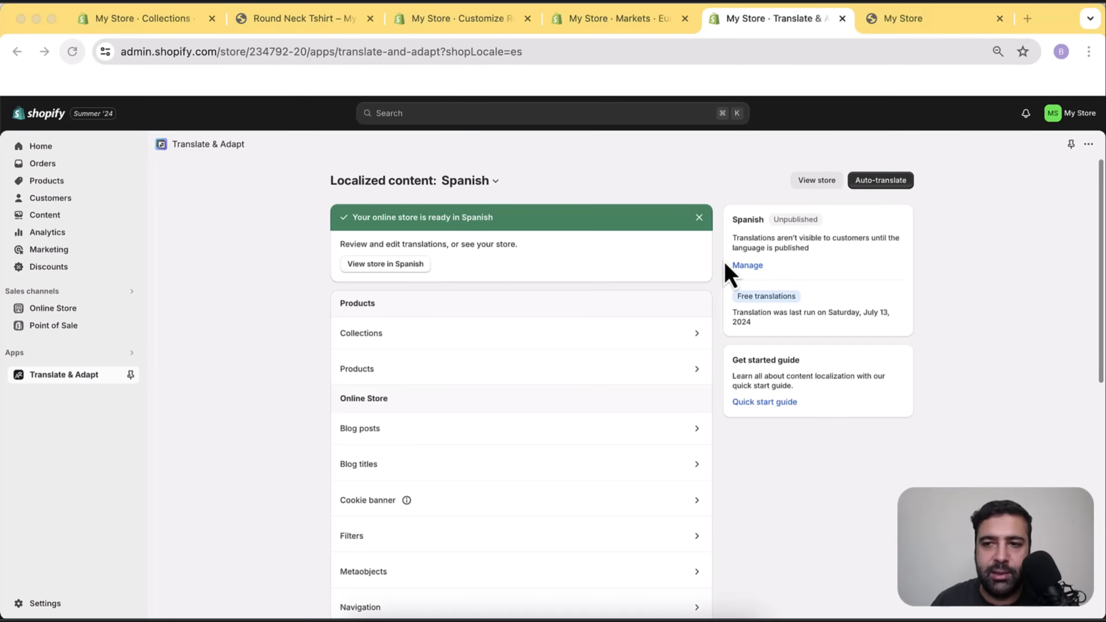
left_click(45, 604)
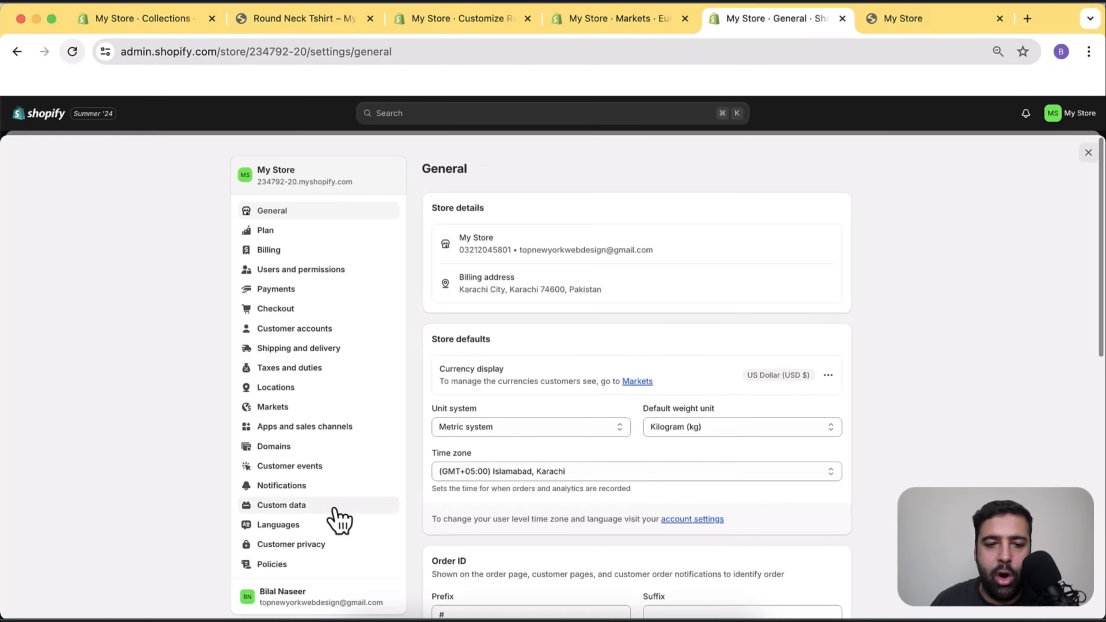
Publish Spanish from Settings > Languages, review Markets, and return to the theme editor.
left_click(333, 524)
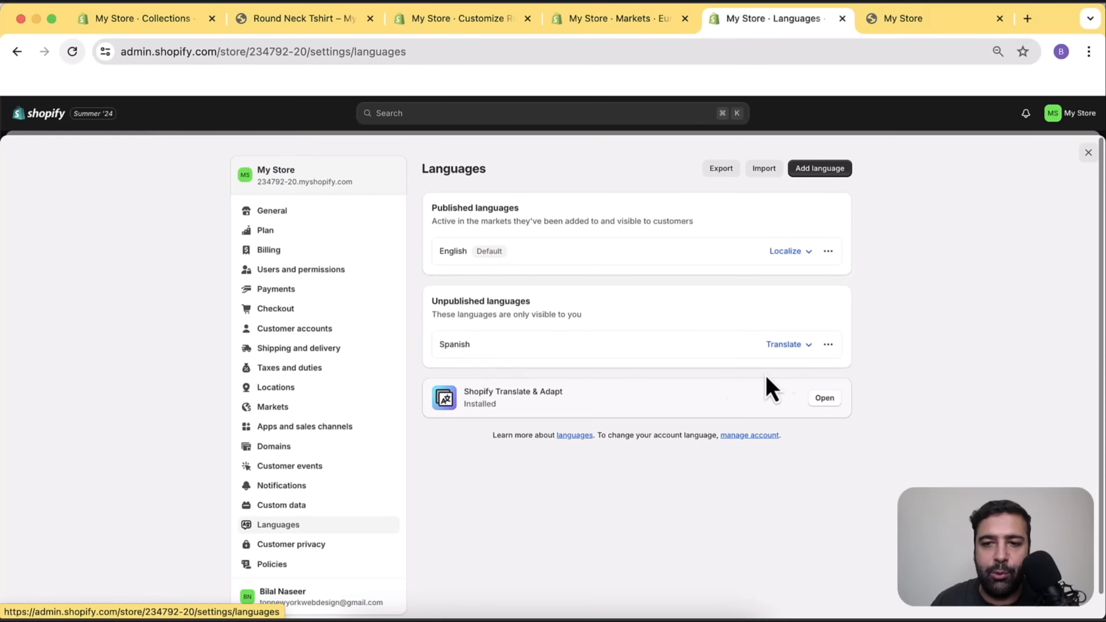
left_click(829, 344)
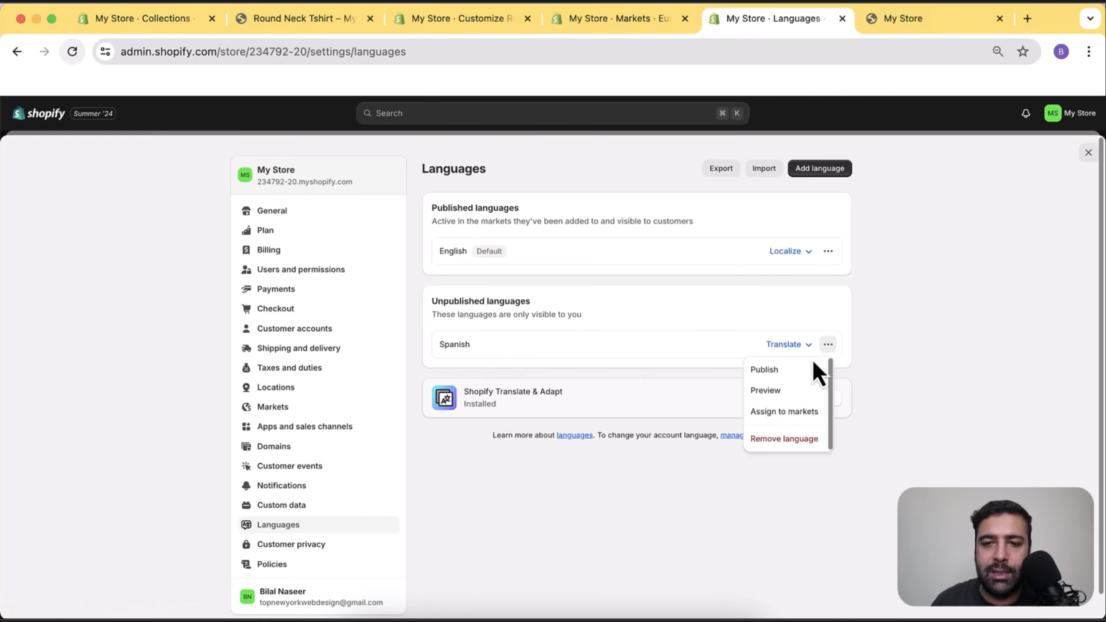
left_click(778, 369)
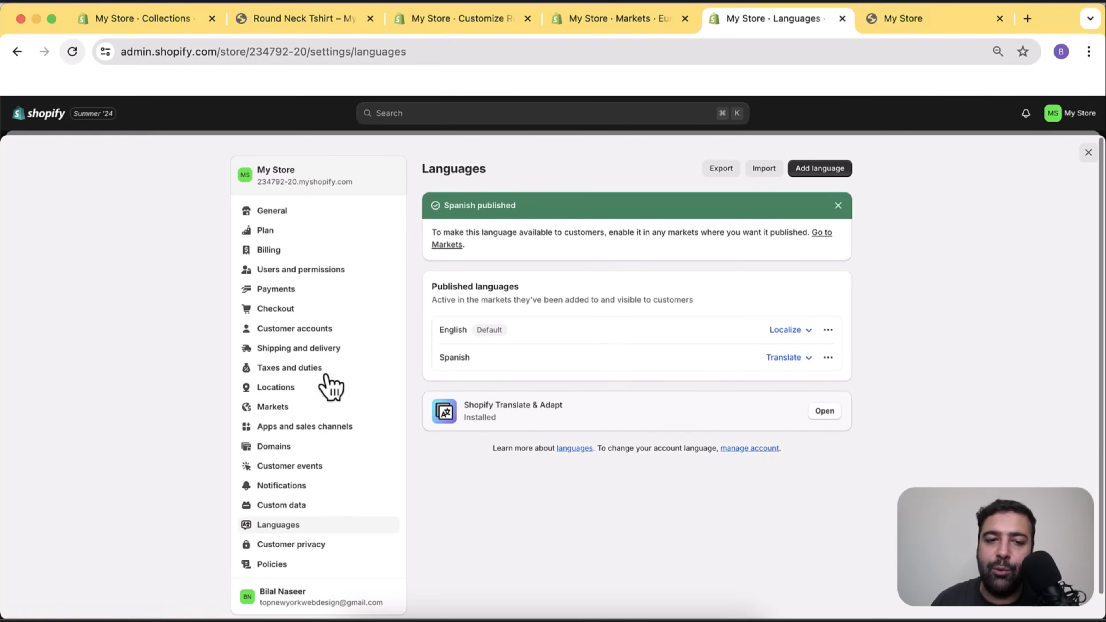
left_click(326, 409)
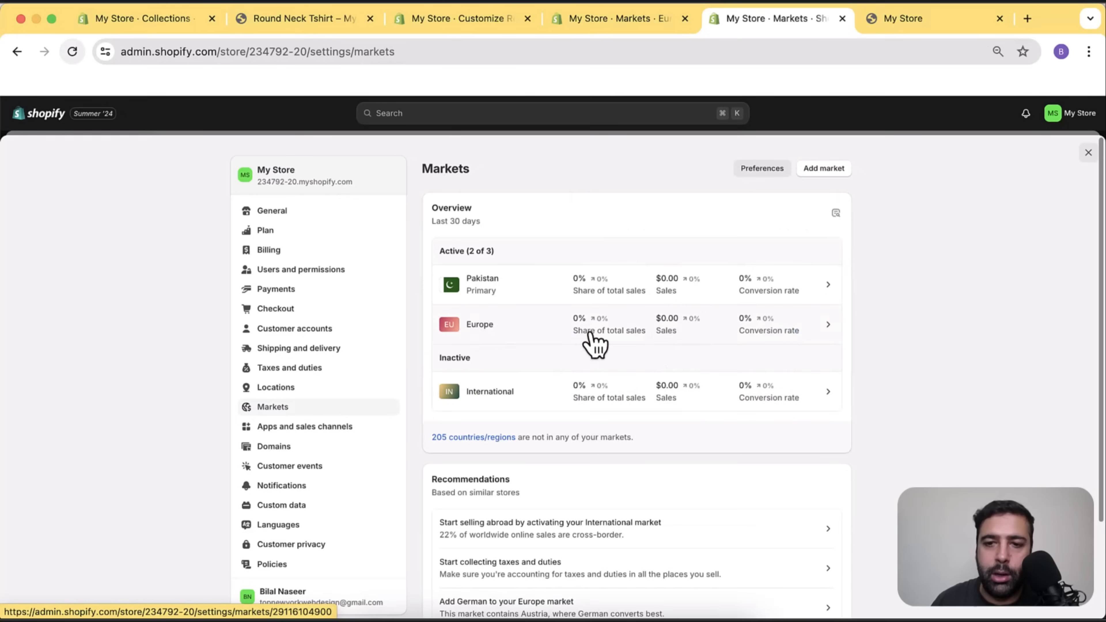
left_click(289, 527)
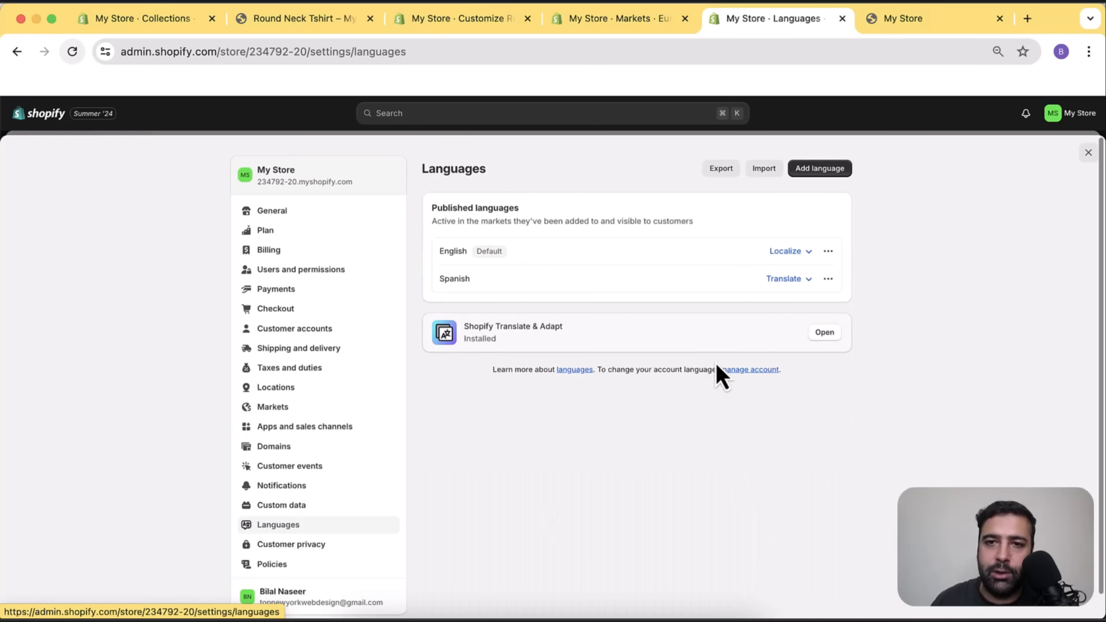
left_click(469, 29)
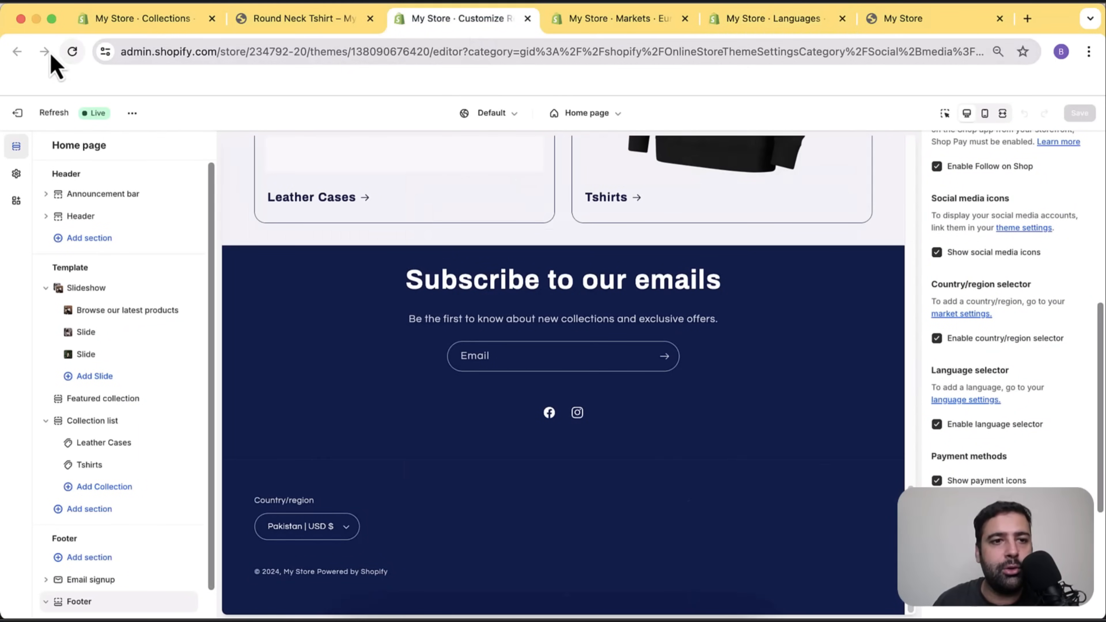
Preview the store as the Europe market and check the Austria | USD $ and English selectors.
left_click(72, 51)
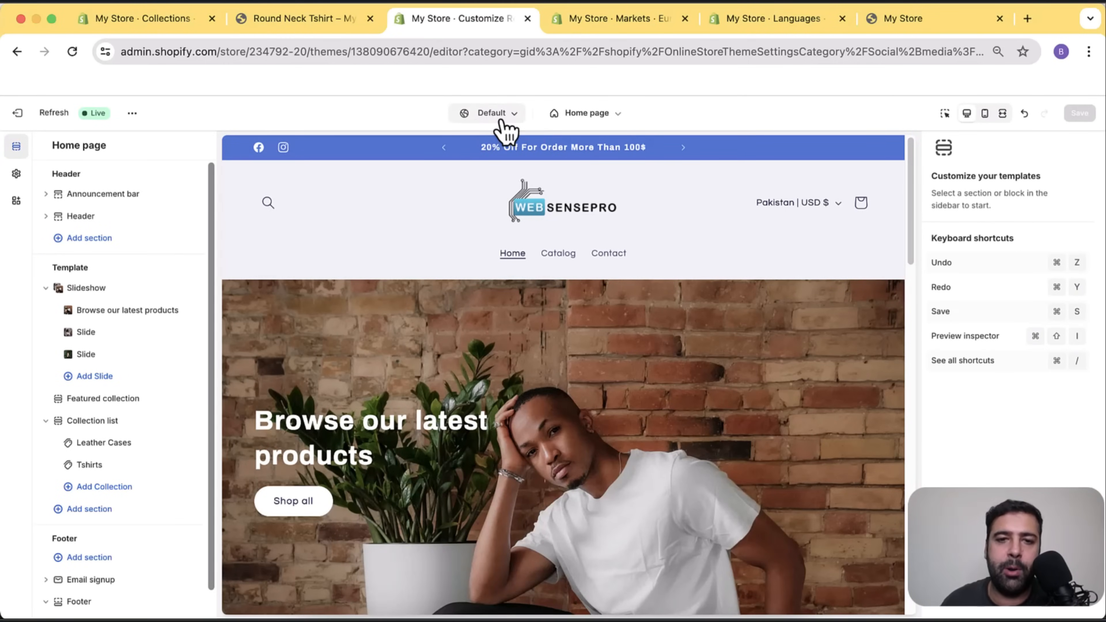
left_click(513, 120)
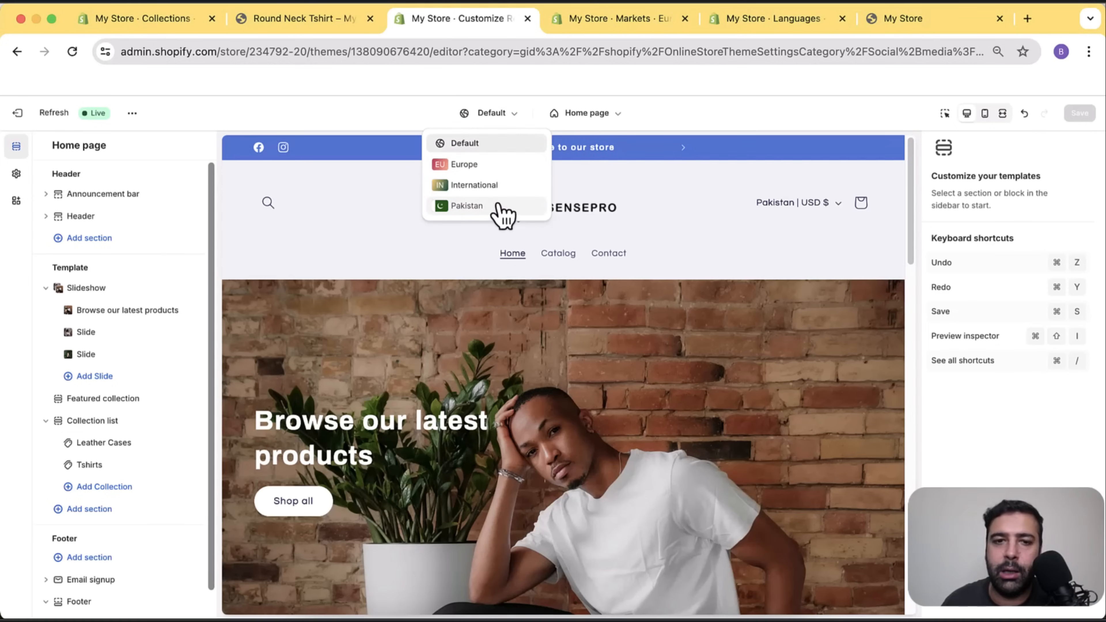
left_click(496, 177)
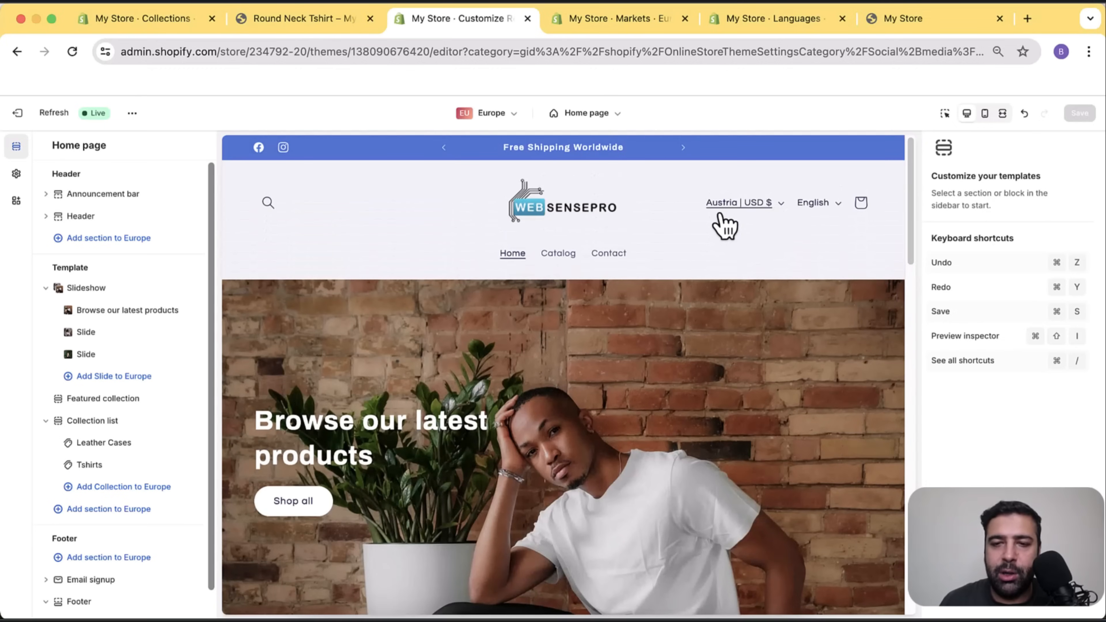
left_click(778, 212)
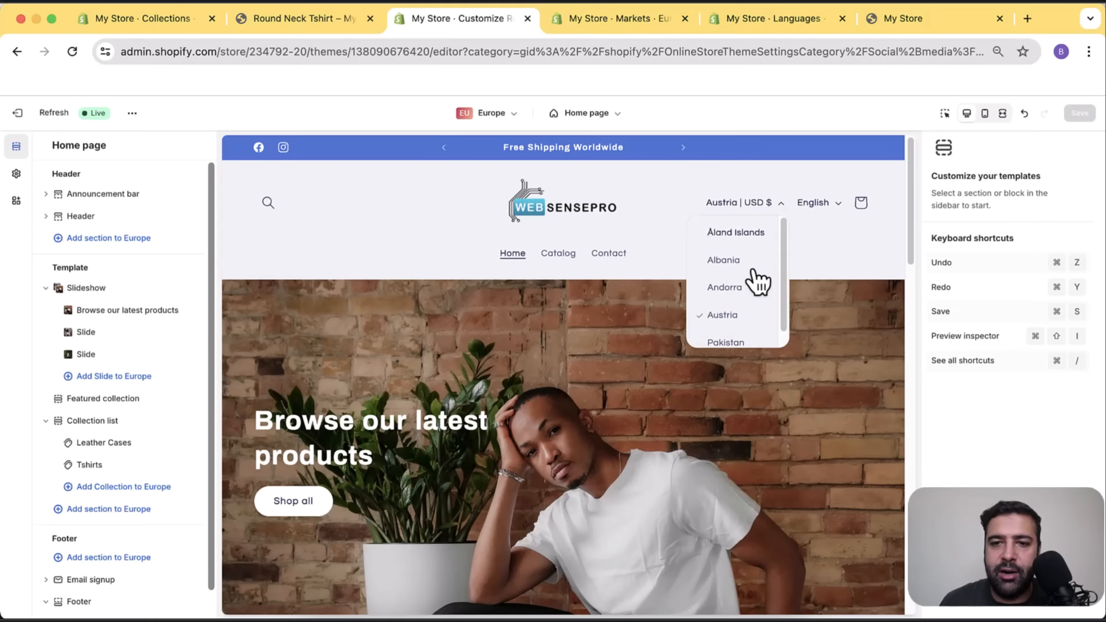
left_click(832, 205)
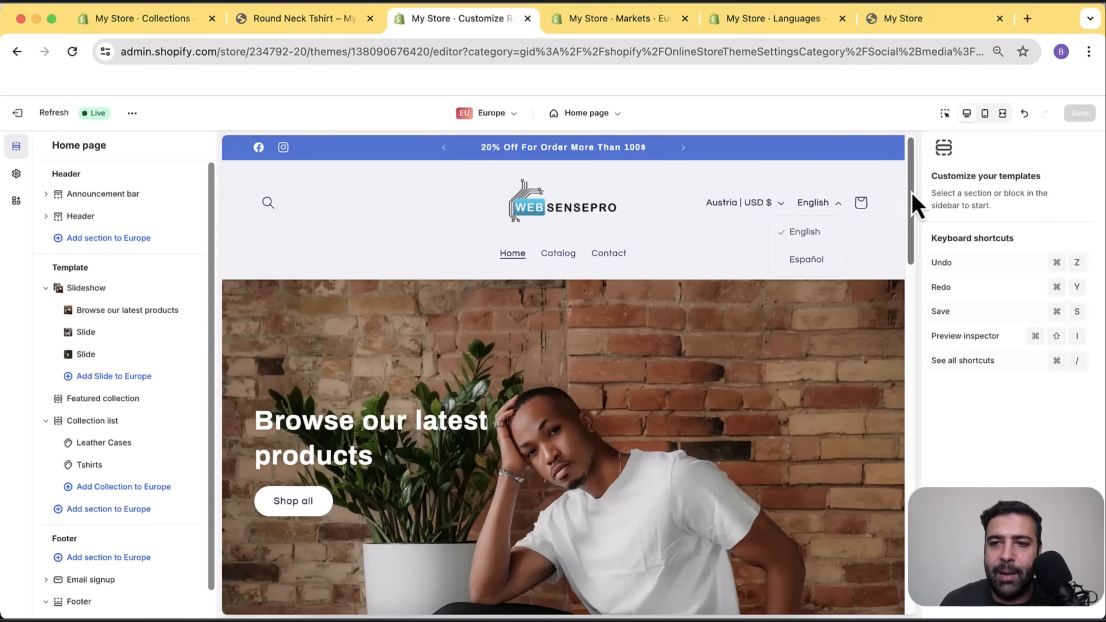
left_click_drag(909, 202, 911, 576)
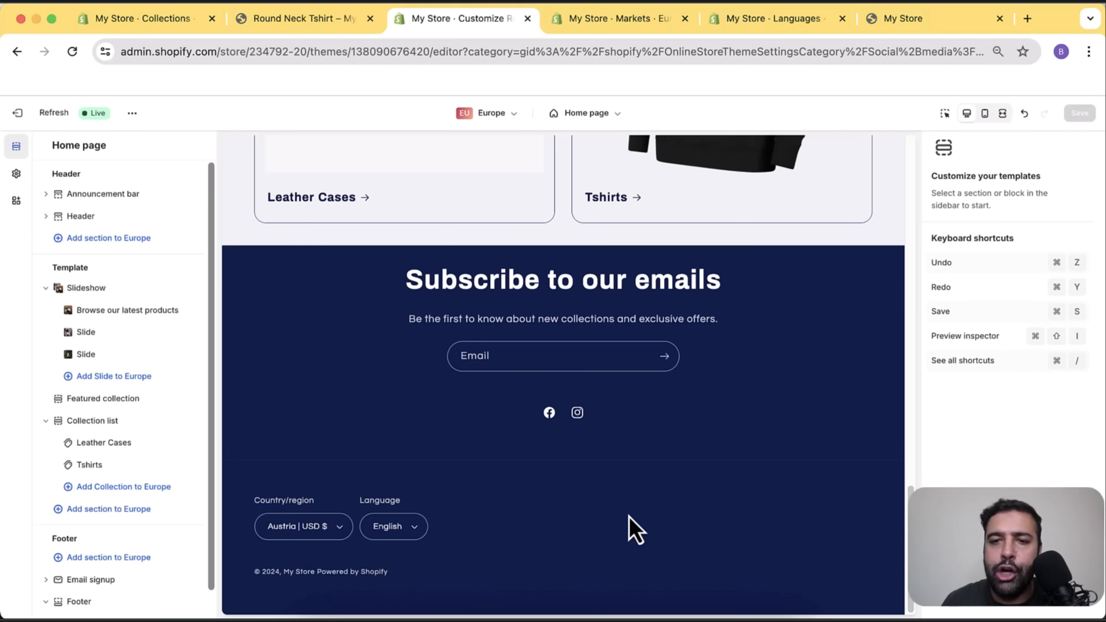
scroll(772, 417, "up", 20)
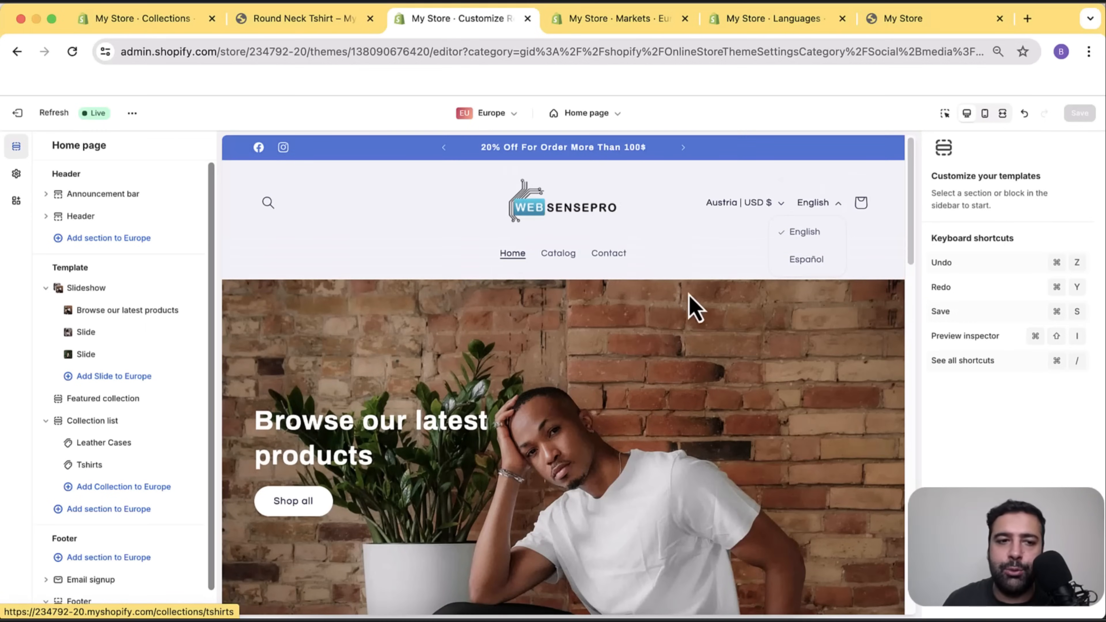
Toggle the header's country/region and language selectors off and back on, leaving them enabled.
left_click(129, 220)
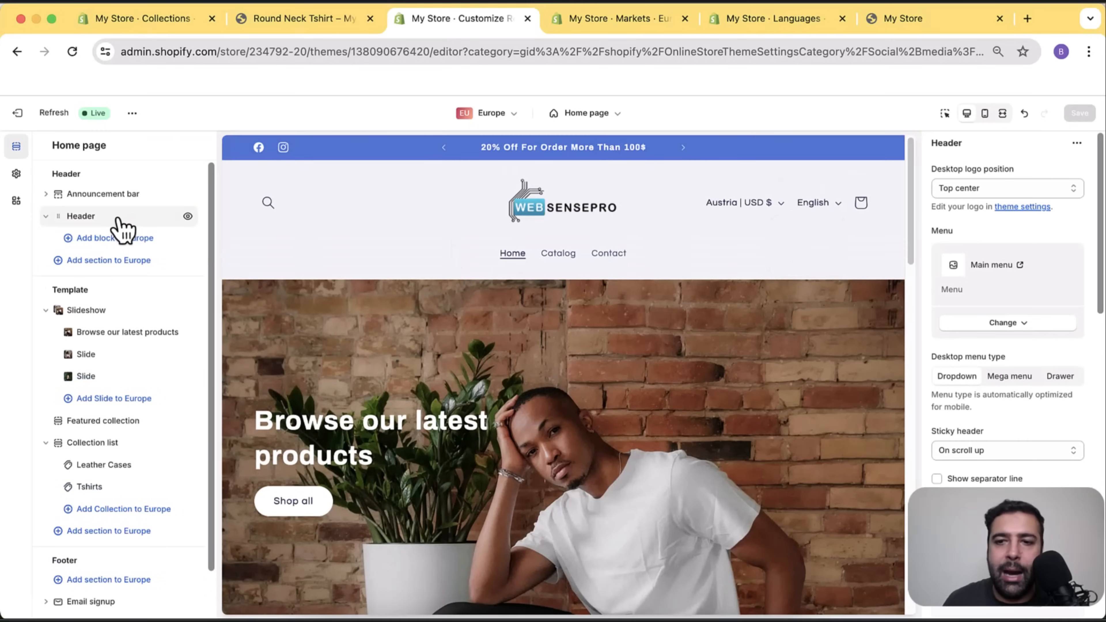
scroll(1088, 267, "down", 10)
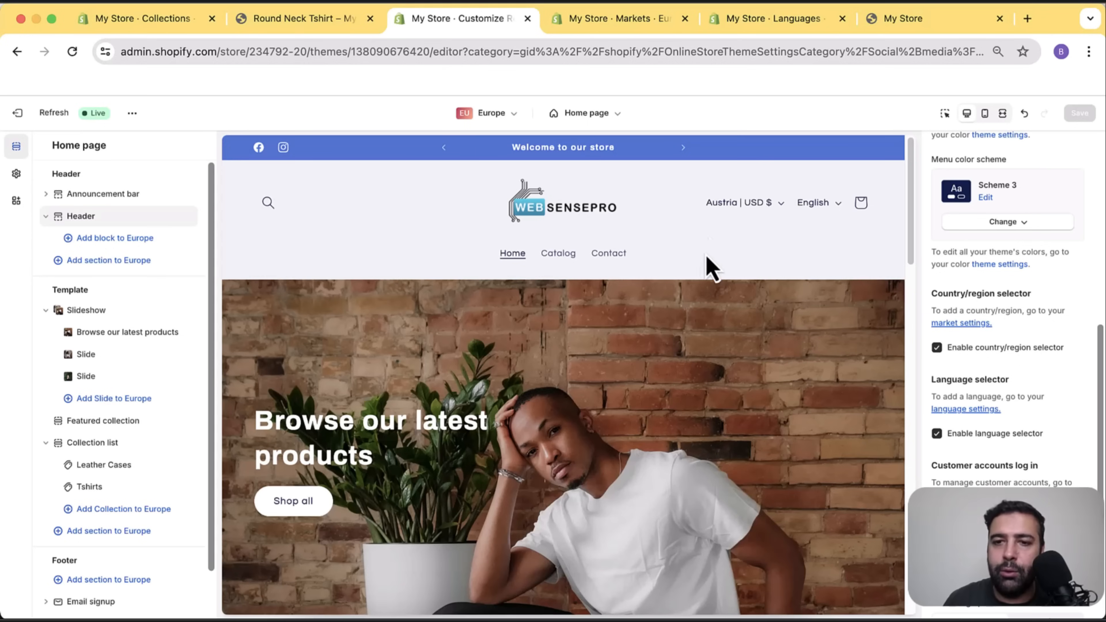
left_click(937, 348)
left_click(937, 445)
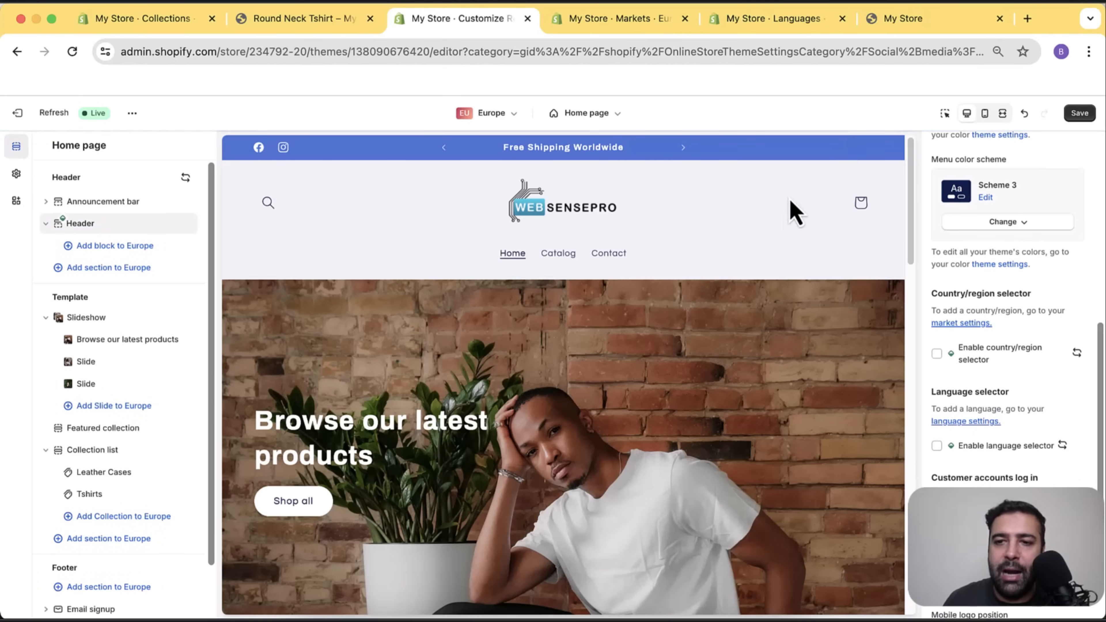
scroll(795, 212, "down", 15)
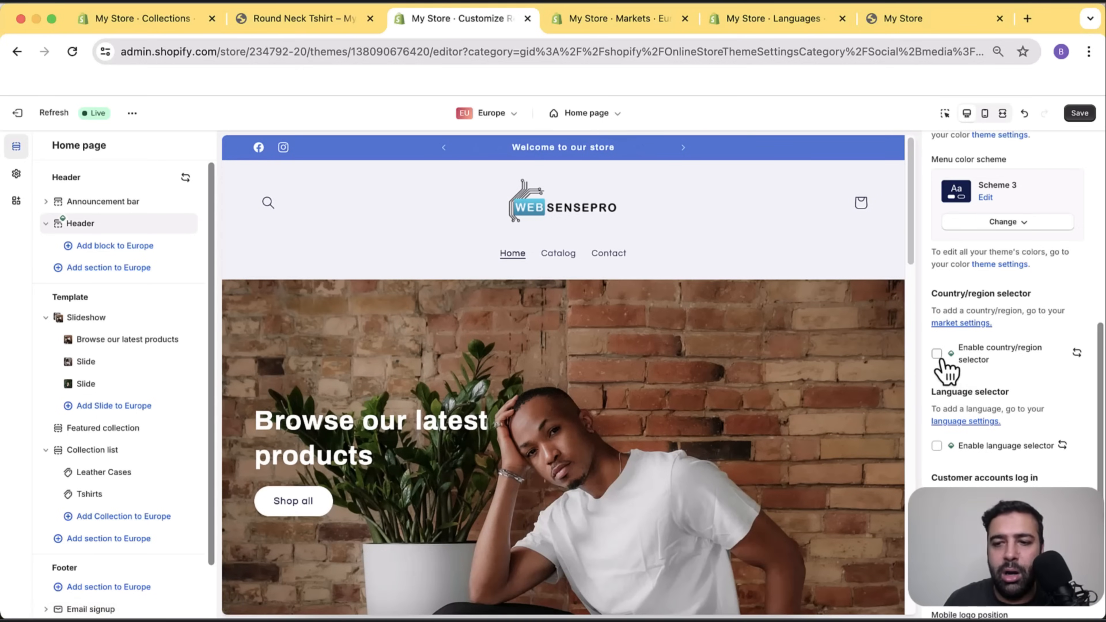
left_click(937, 446)
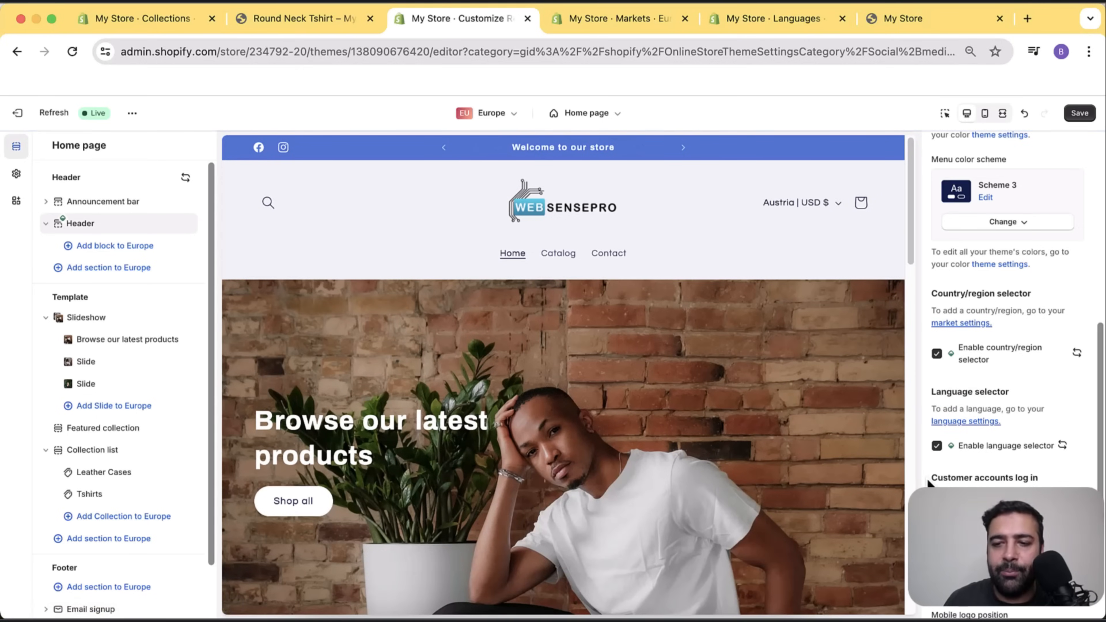
scroll(851, 272, "down", 15)
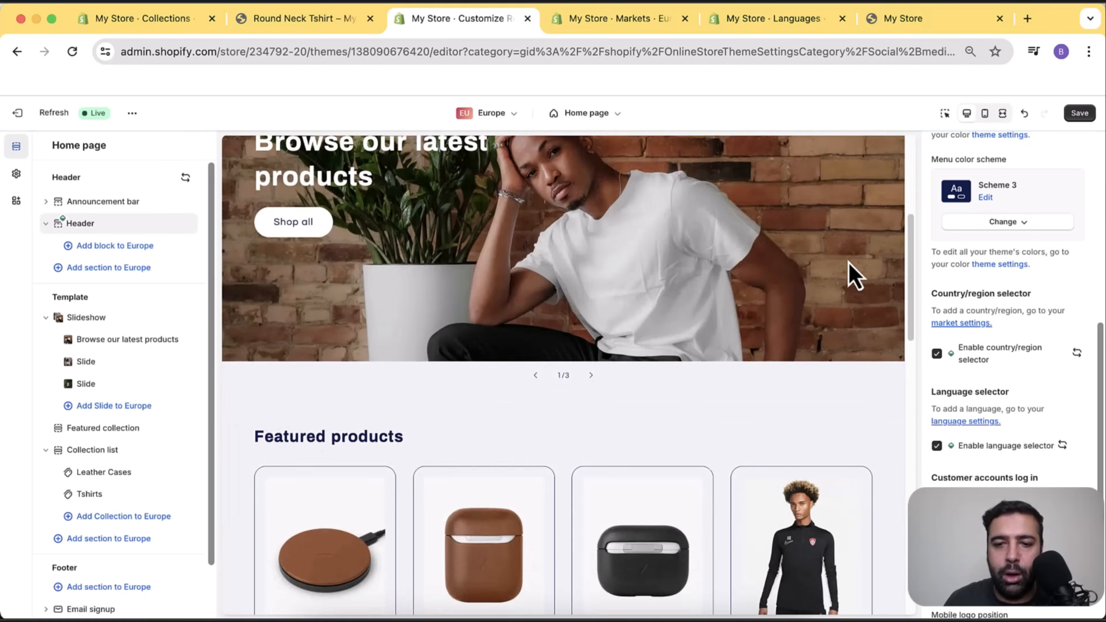
scroll(155, 348, "down", 3)
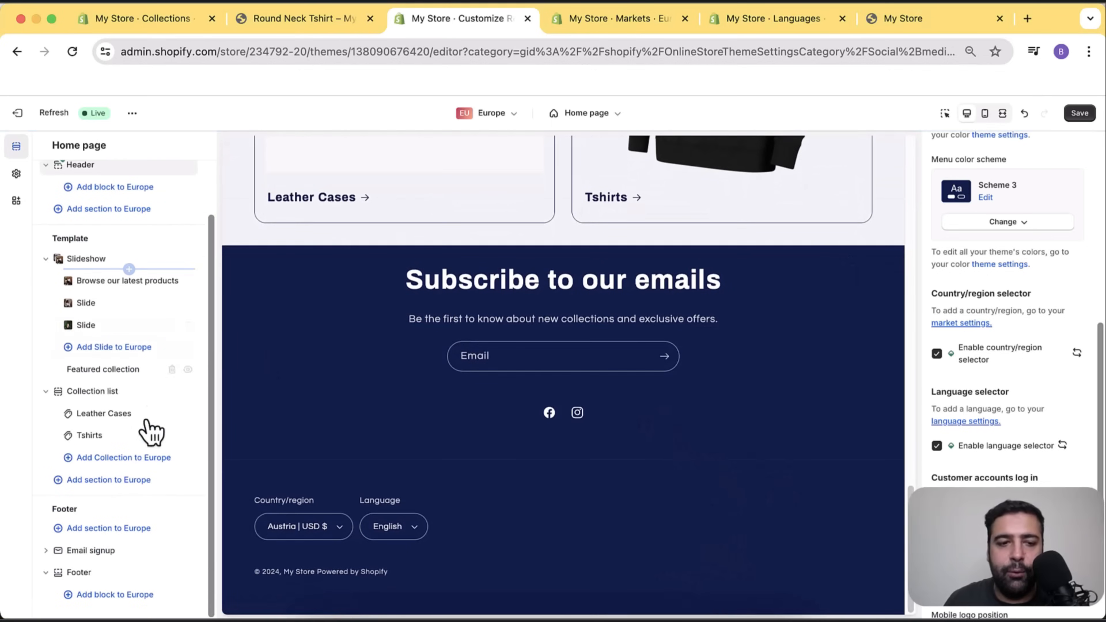
Untick Enable language selector and Enable country/region selector in the Footer section.
left_click(97, 568)
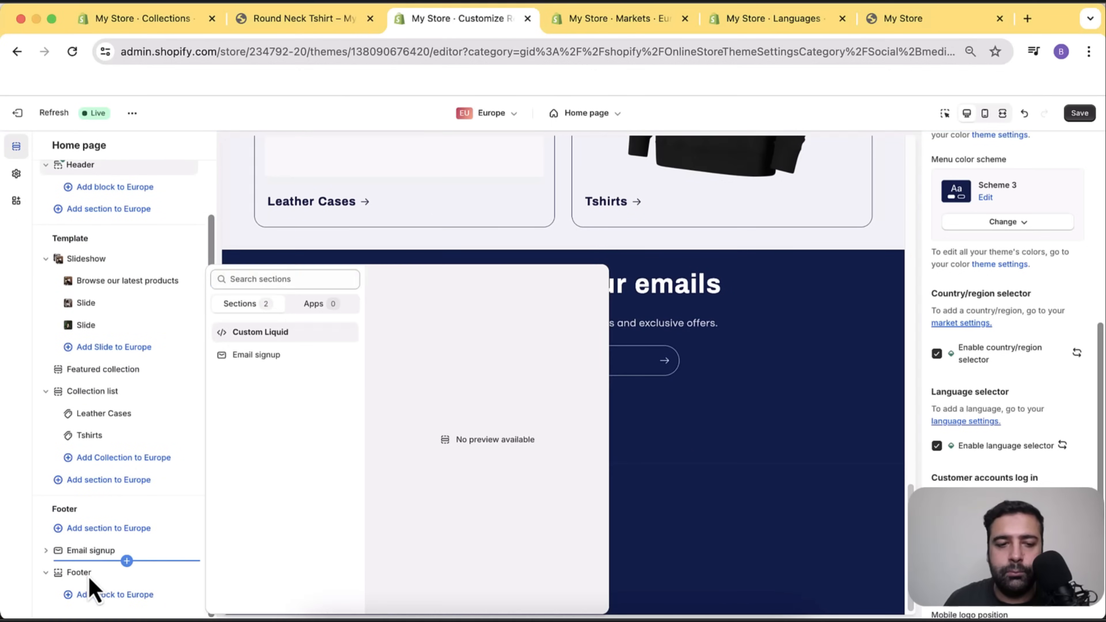
left_click(89, 578)
left_click(88, 577)
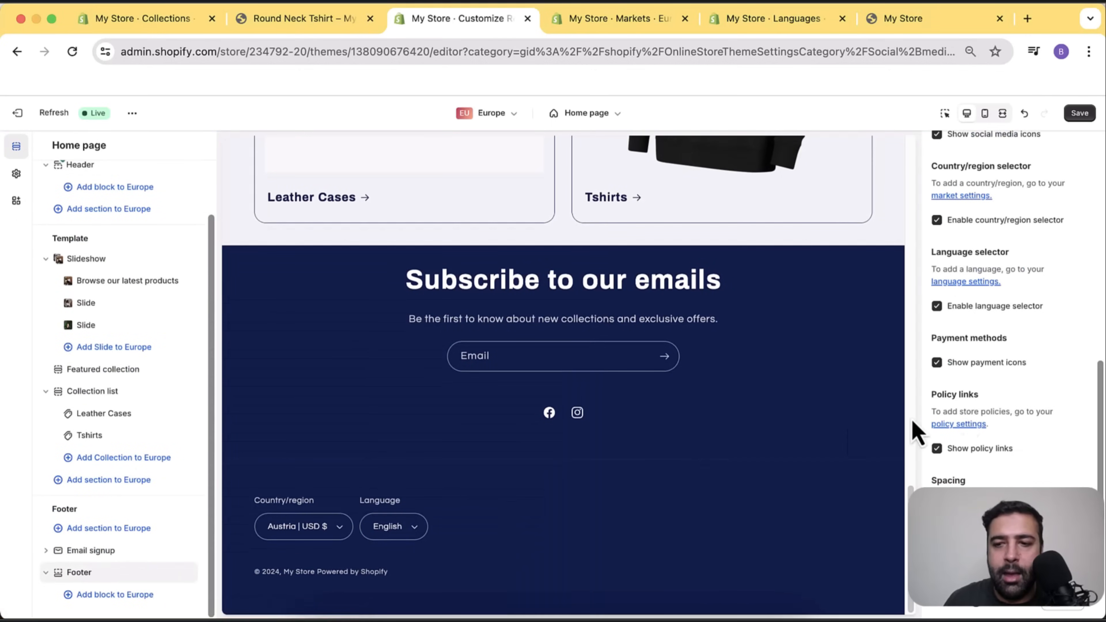
scroll(1023, 364, "up", 1)
scroll(1021, 353, "up", 1)
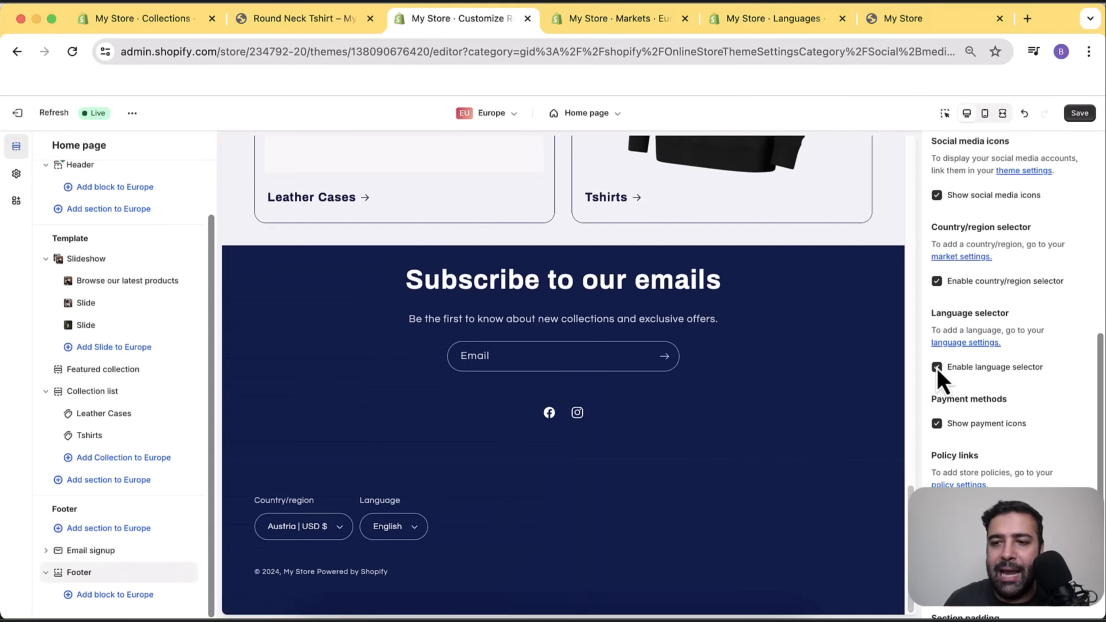
left_click(937, 368)
left_click(936, 283)
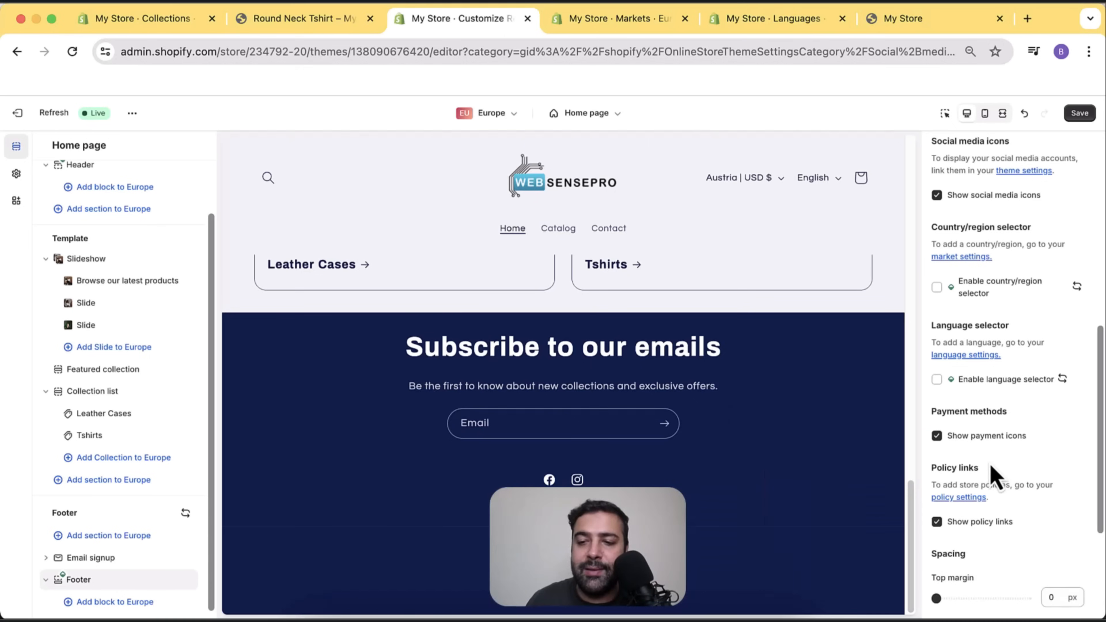
Open the policy settings in a new tab and close the Markets and Languages tabs.
right_click(972, 506)
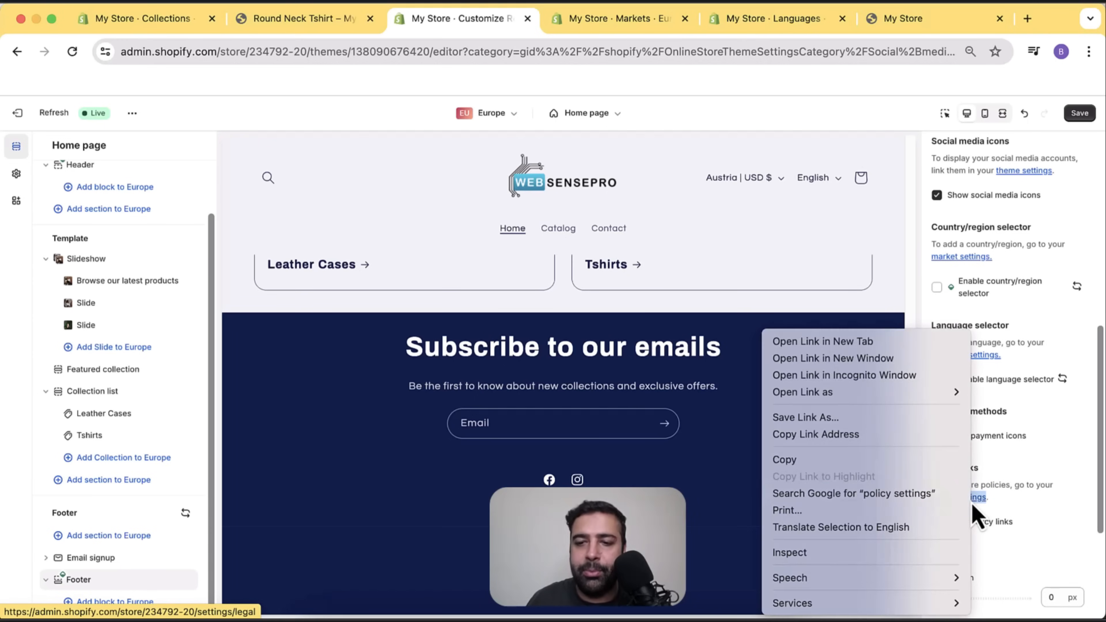
left_click(927, 342)
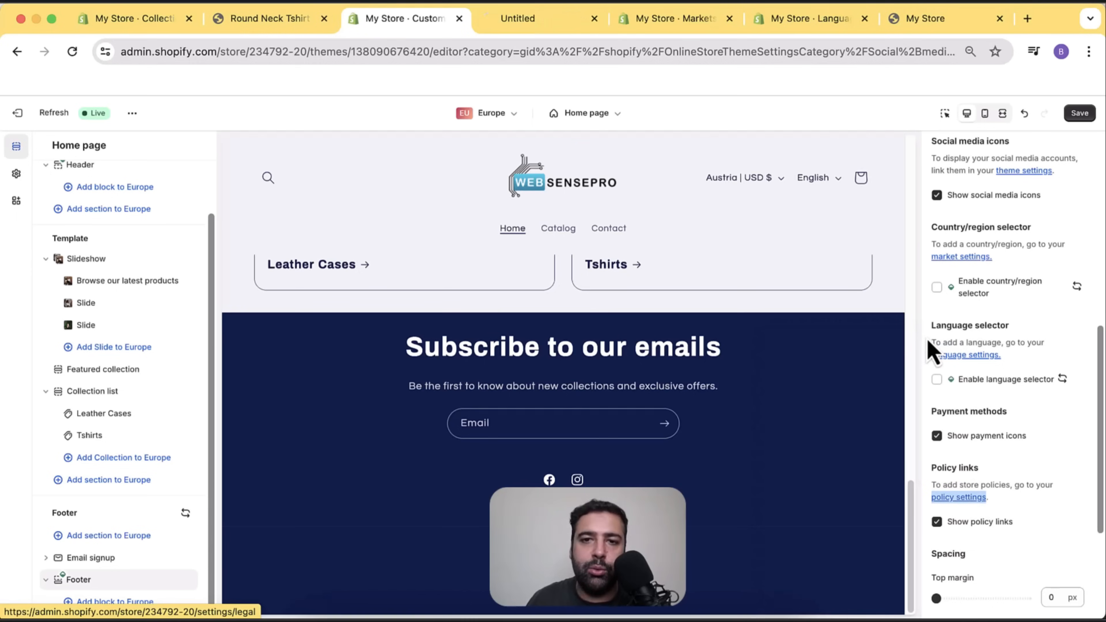
left_click(730, 19)
left_click(730, 19)
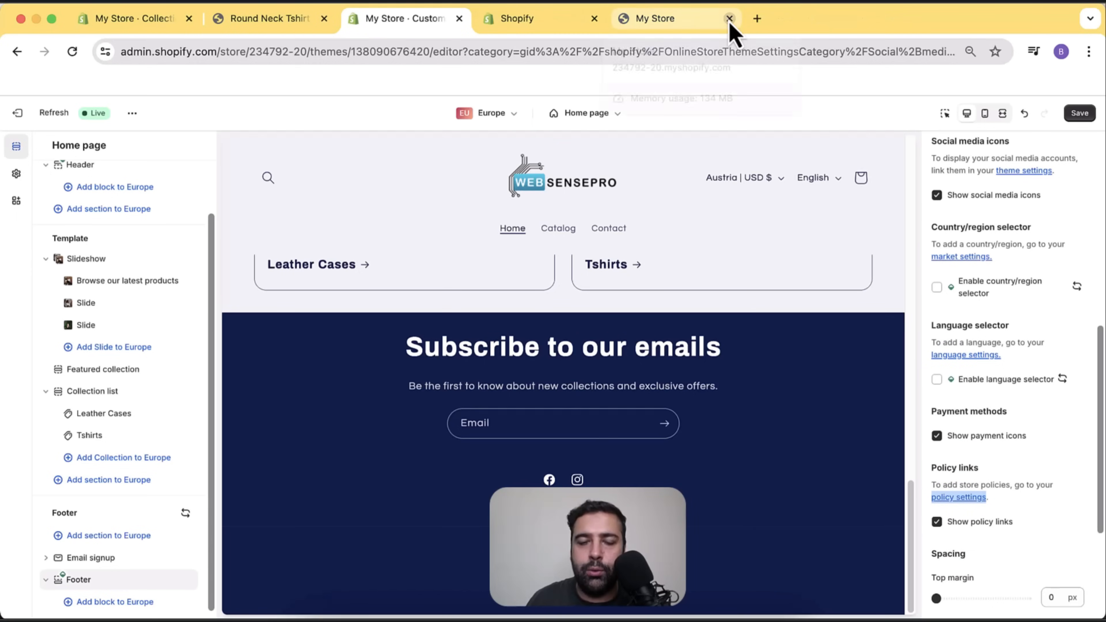
left_click(547, 27)
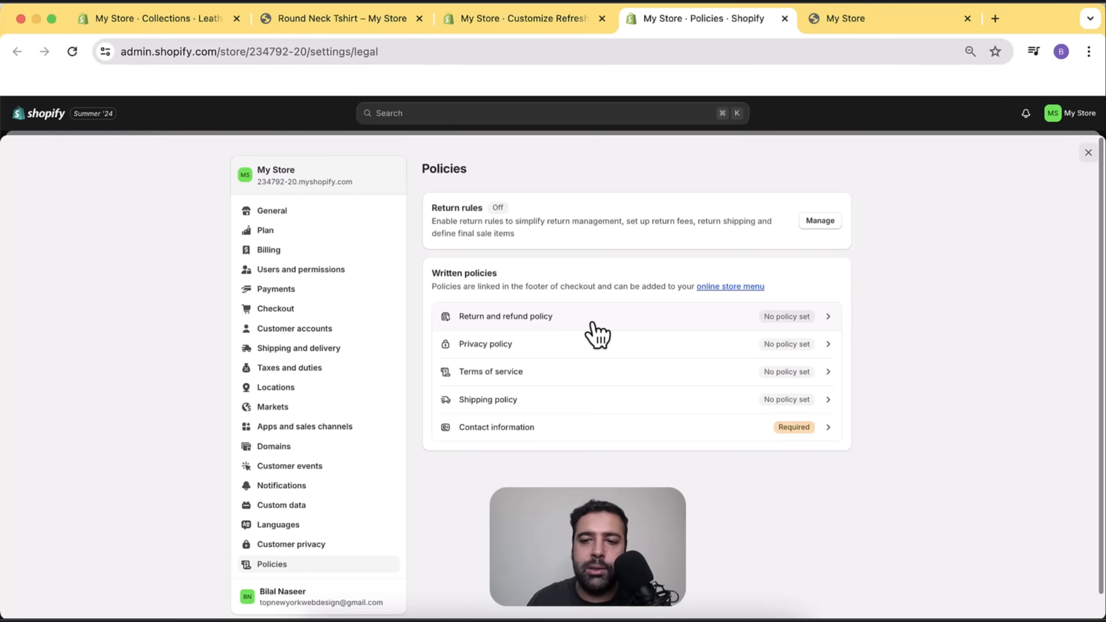
Insert the template into the Return and refund policy and save it.
left_click(610, 325)
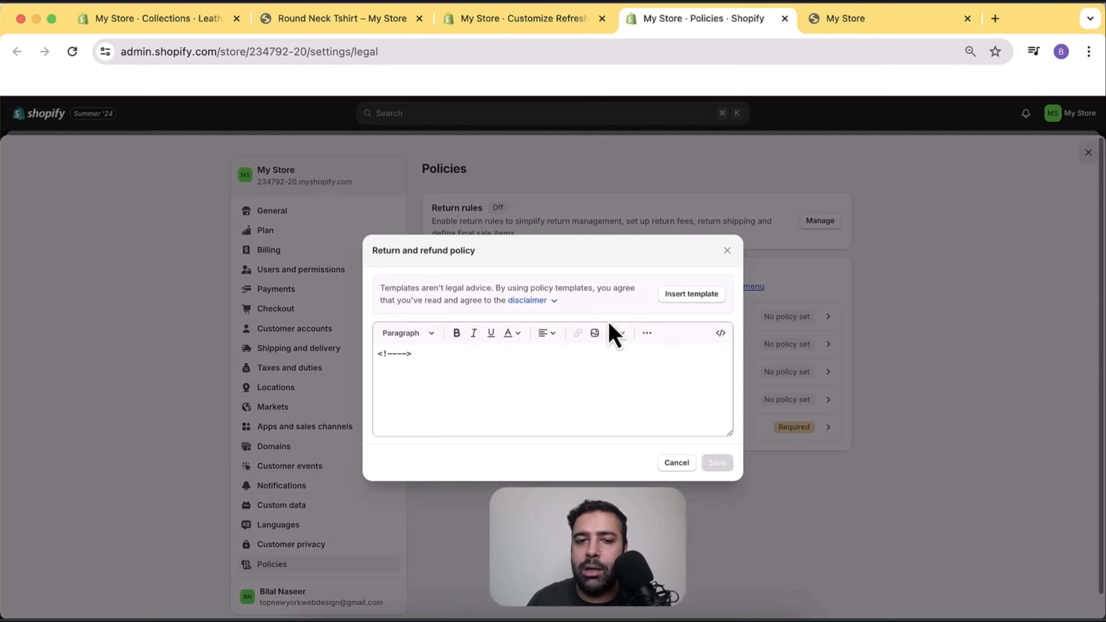
left_click(691, 288)
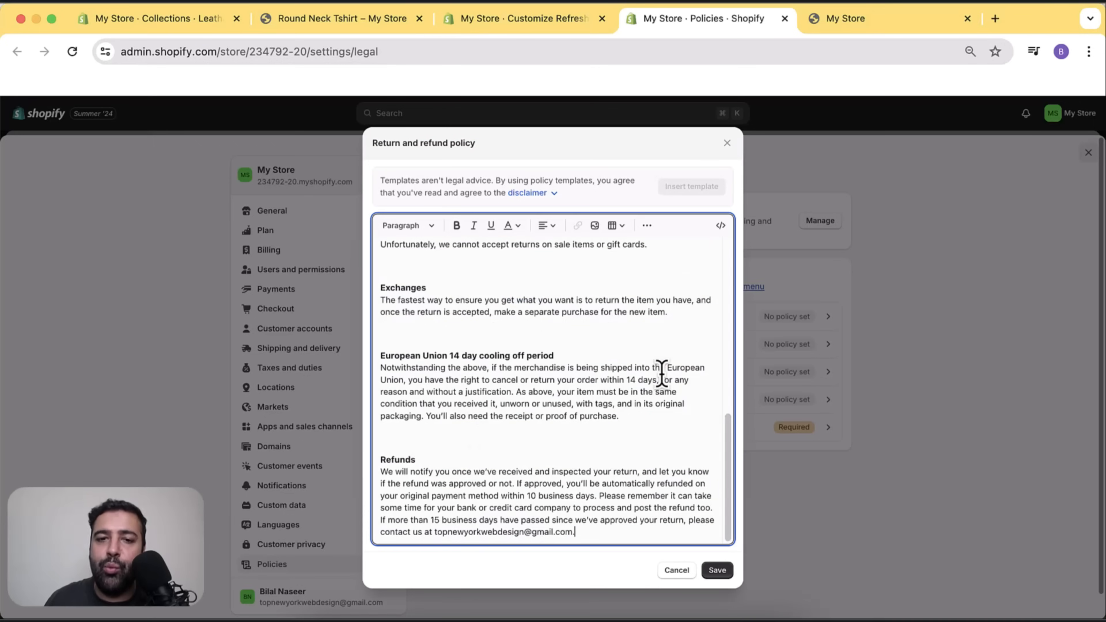
scroll(656, 371, "up", 10)
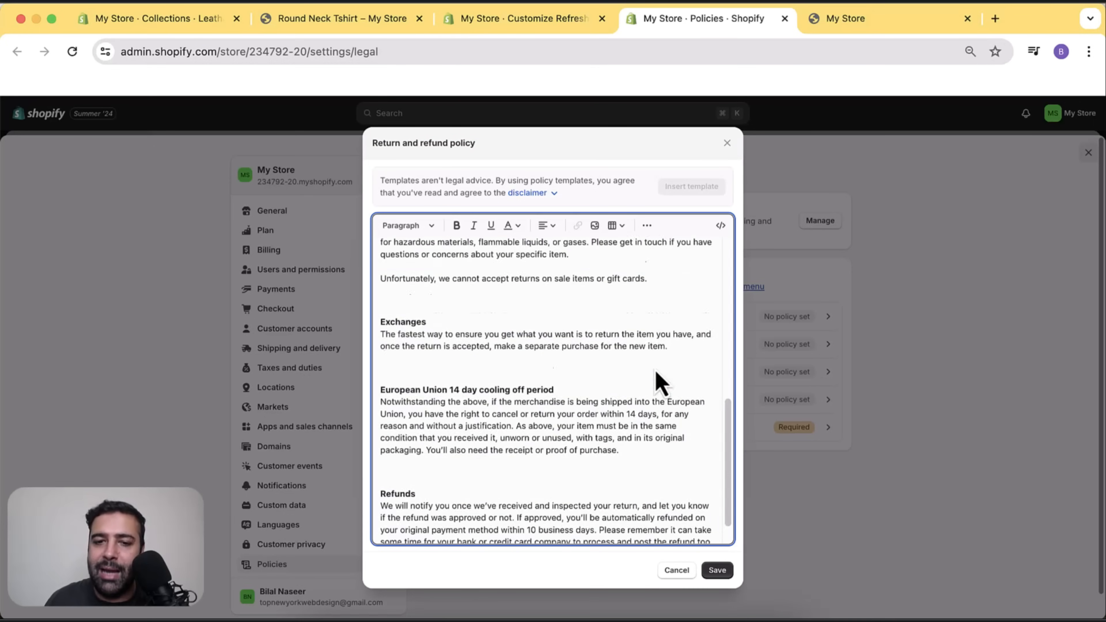
scroll(655, 371, "down", 10)
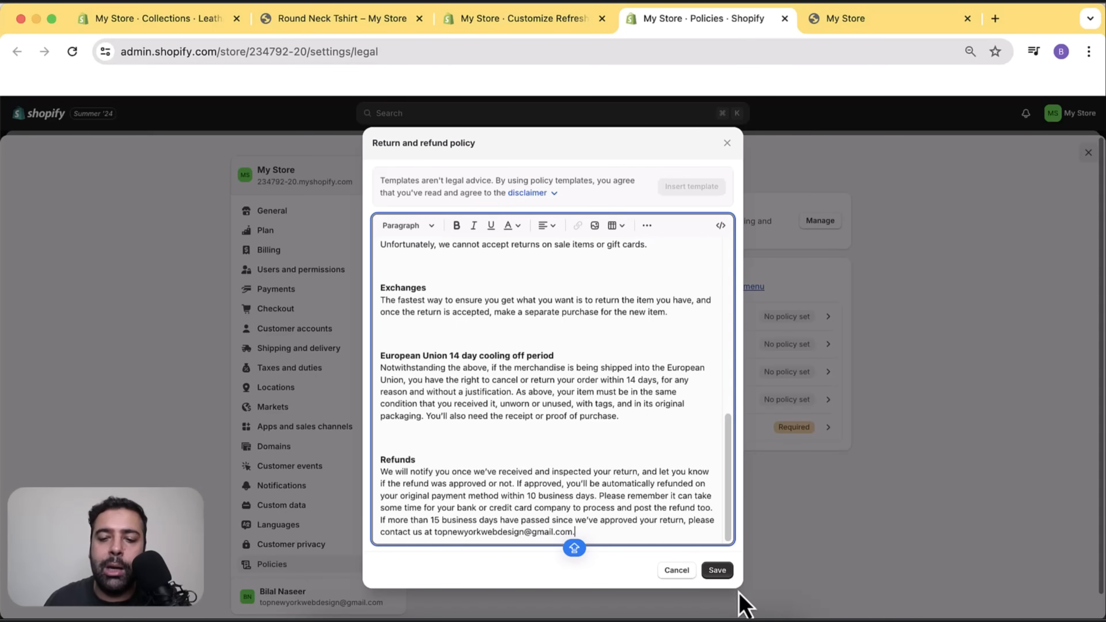
left_click(718, 571)
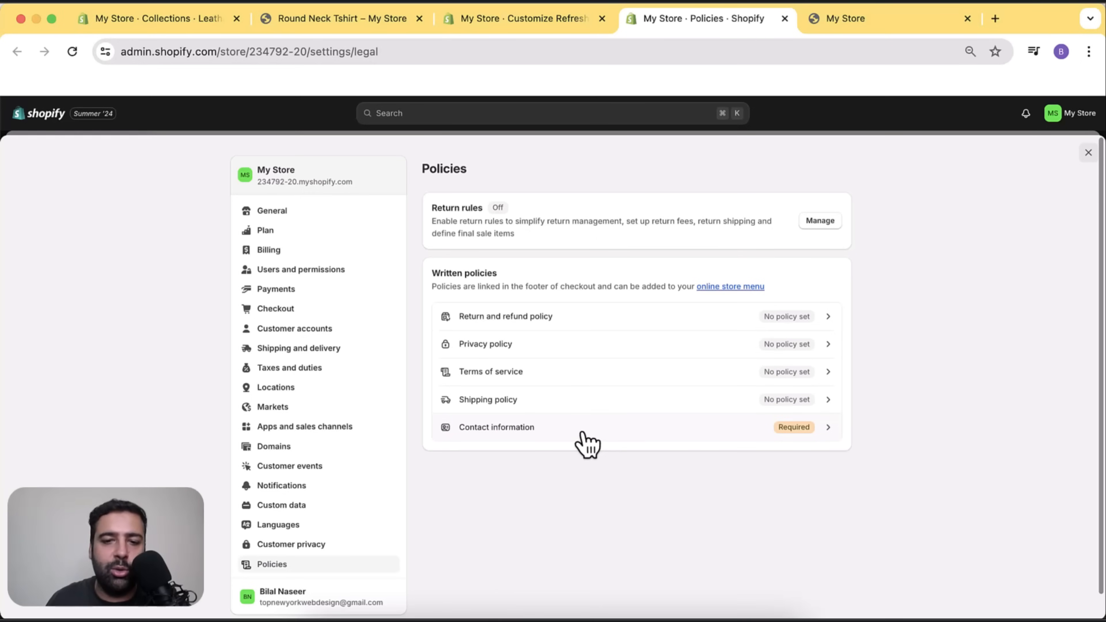
Fill the Privacy policy and Terms of service with their templates and save both.
left_click(568, 348)
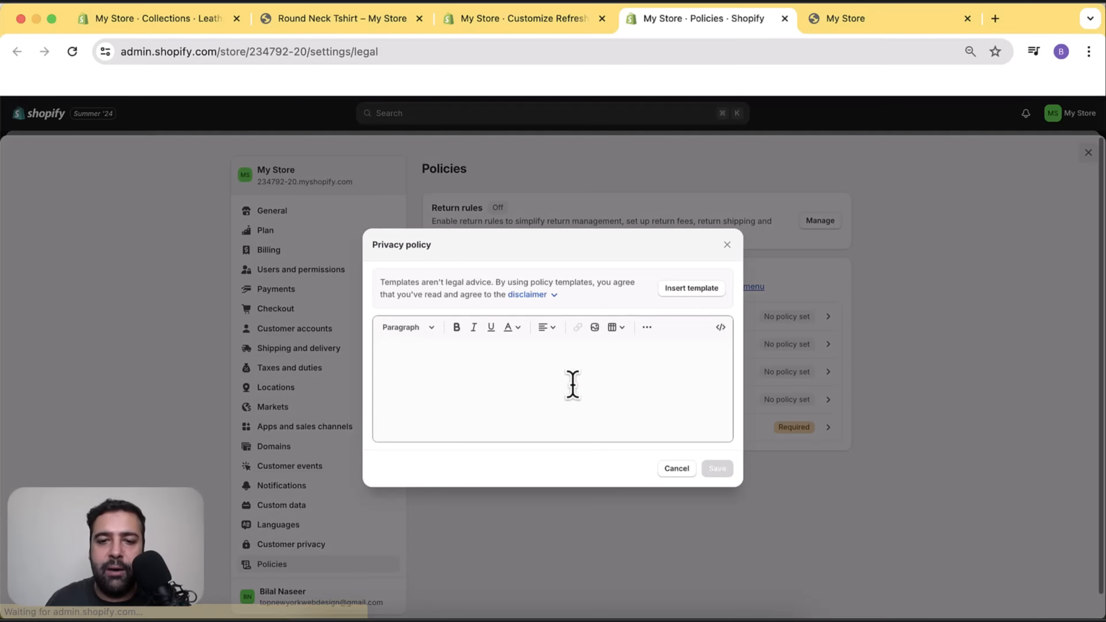
left_click(692, 288)
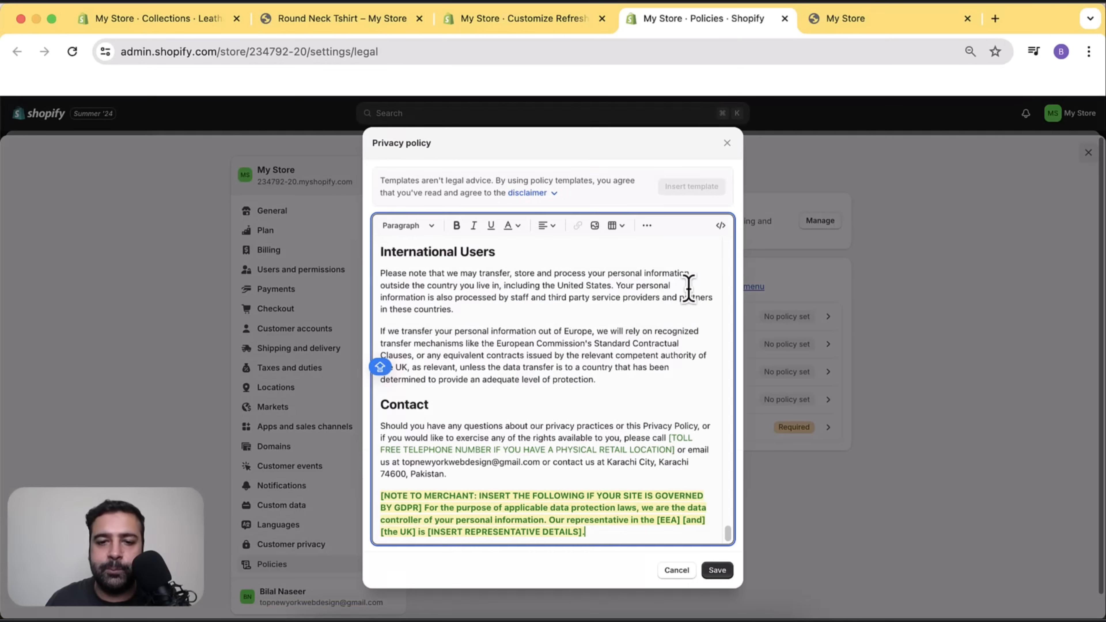
left_click(717, 571)
left_click(616, 379)
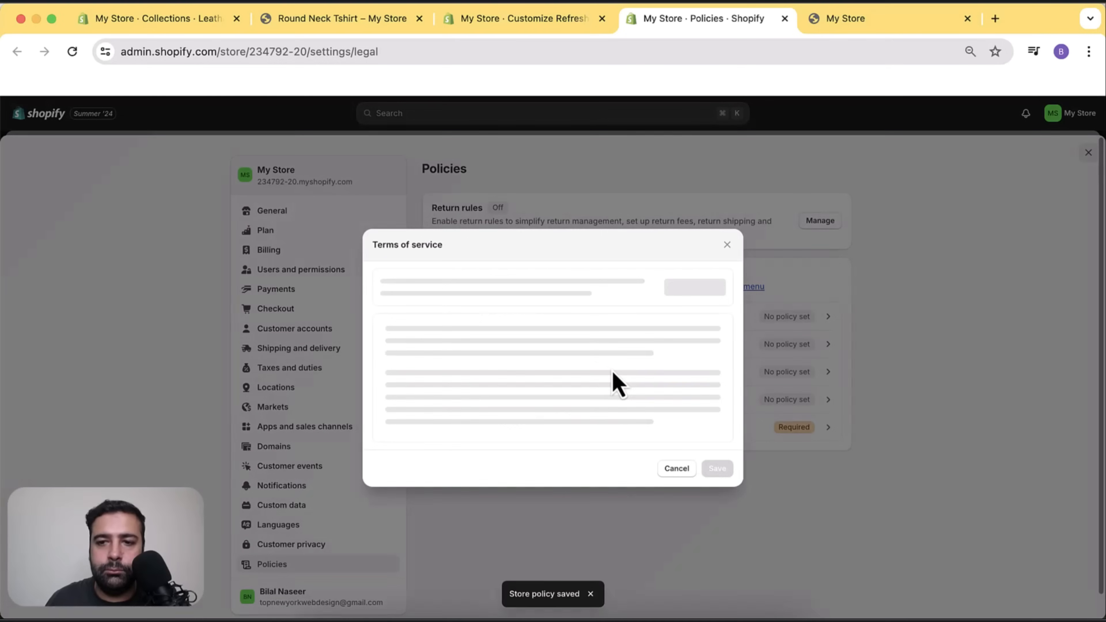
left_click(692, 287)
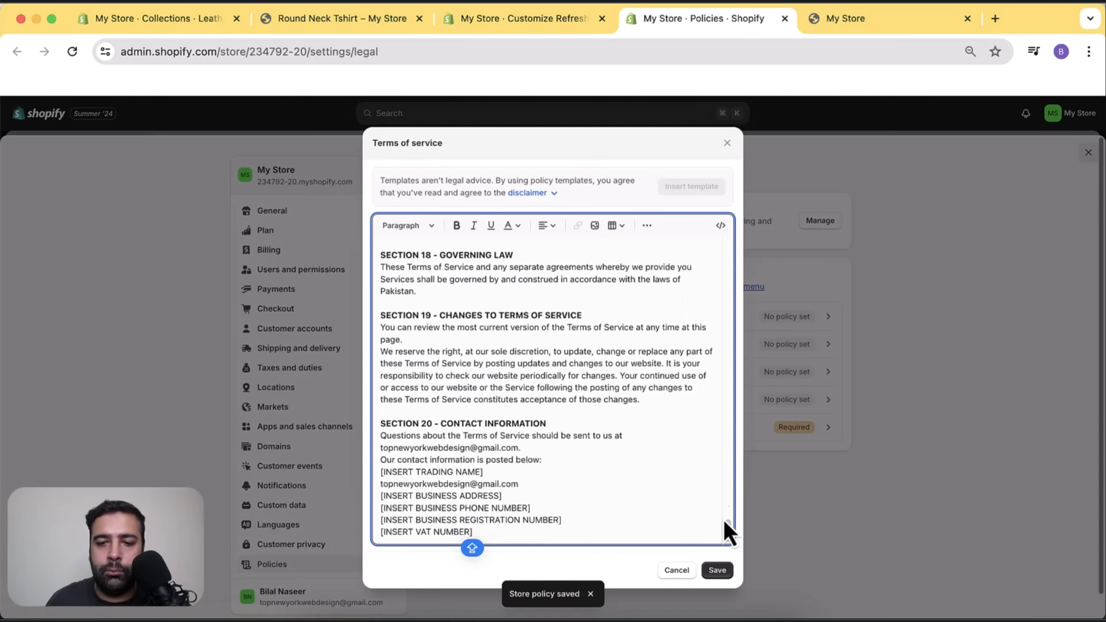
left_click(718, 572)
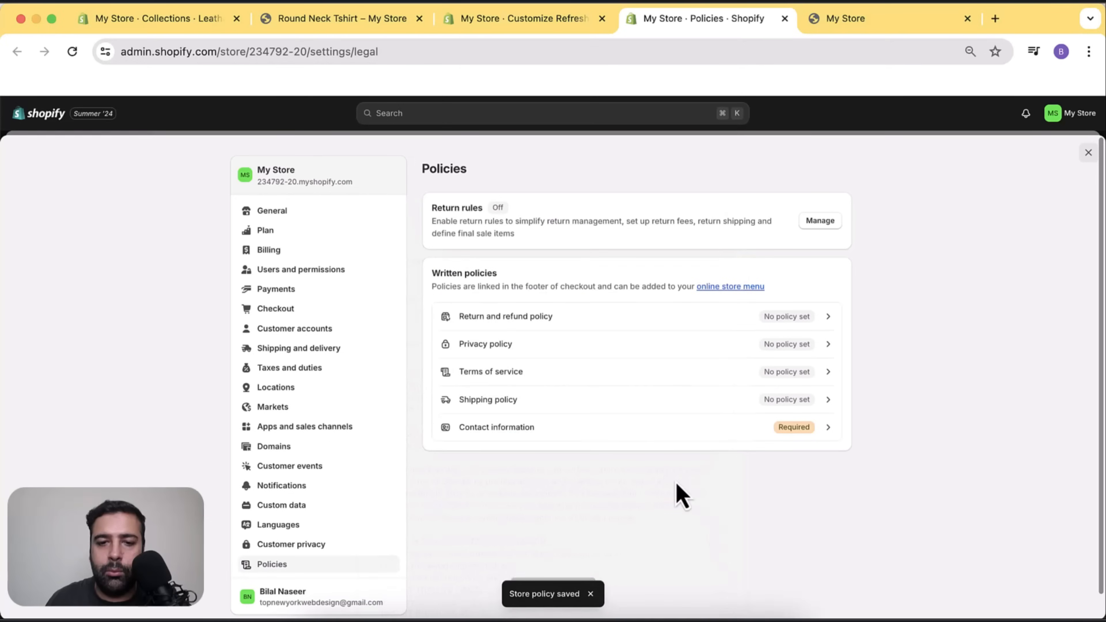
Write '14 Day Shipping Time' as the Shipping policy, save it, and reload the page.
left_click(648, 414)
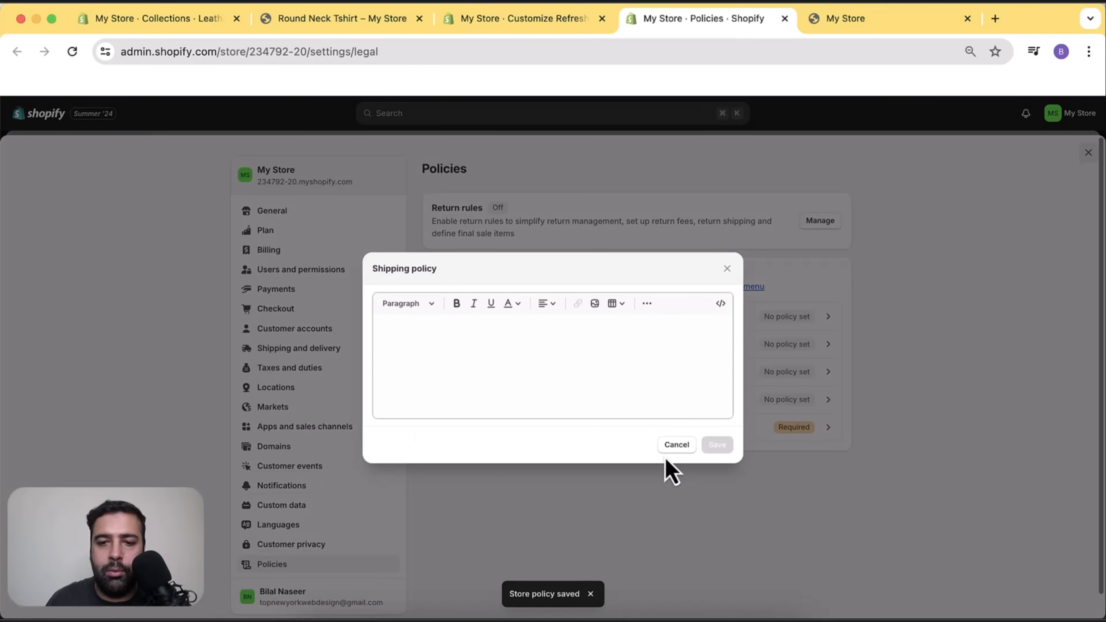
left_click(673, 445)
left_click(703, 401)
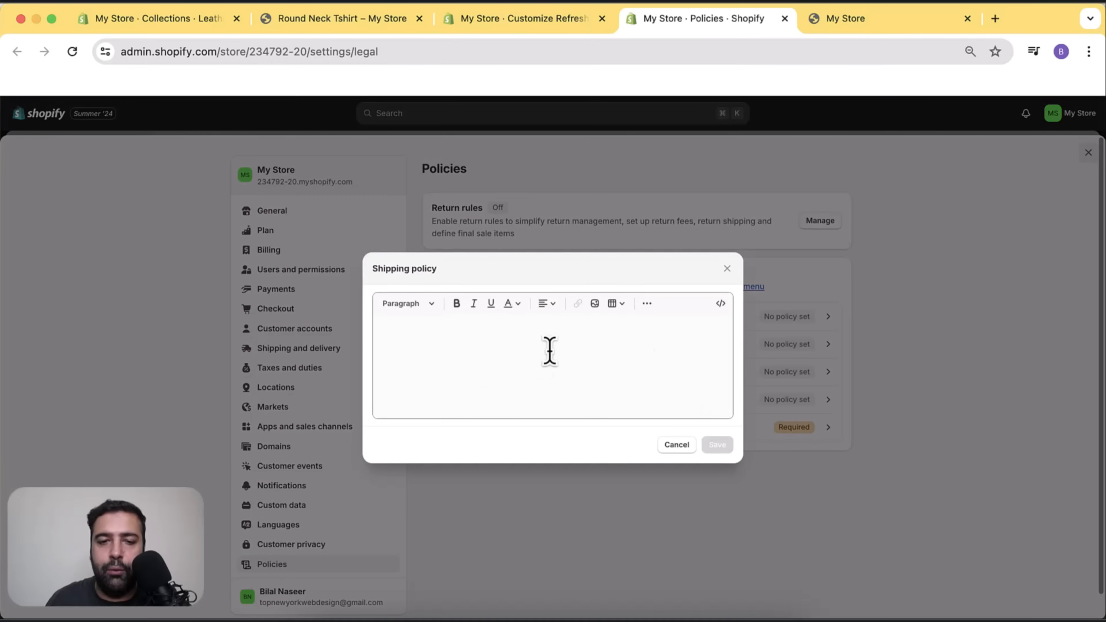
left_click(521, 357)
type("14 Day Shipping Time")
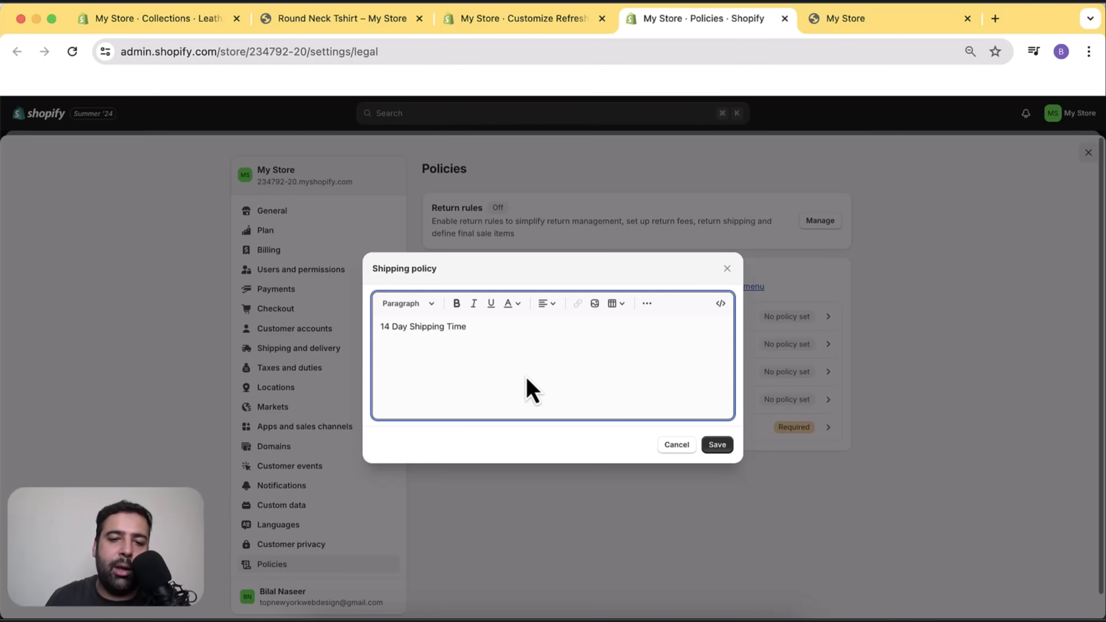
left_click(717, 446)
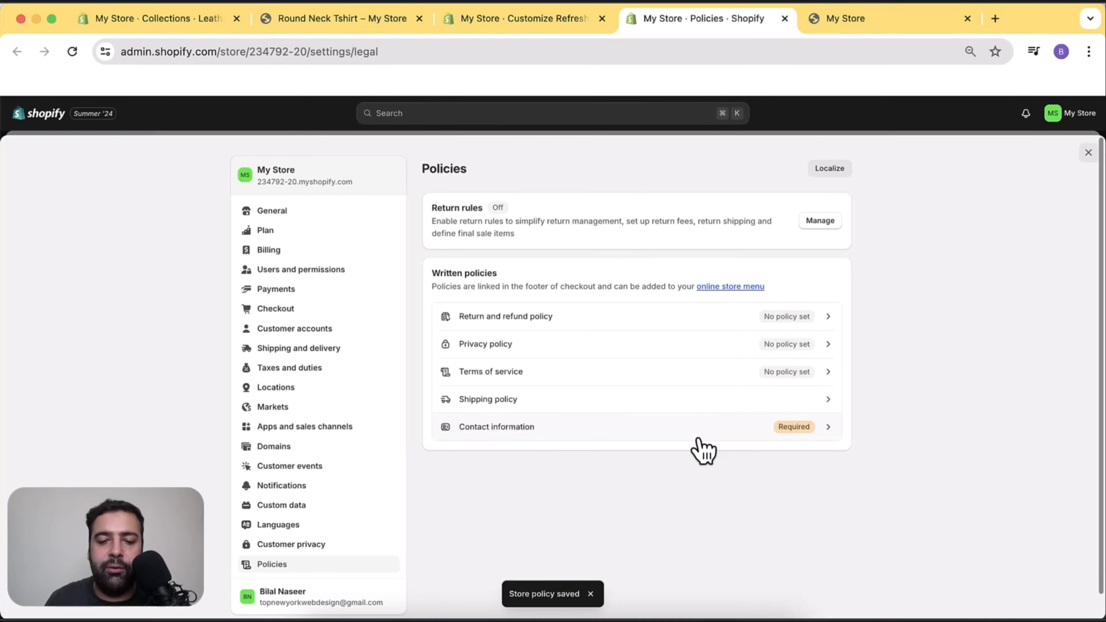
key("super+r")
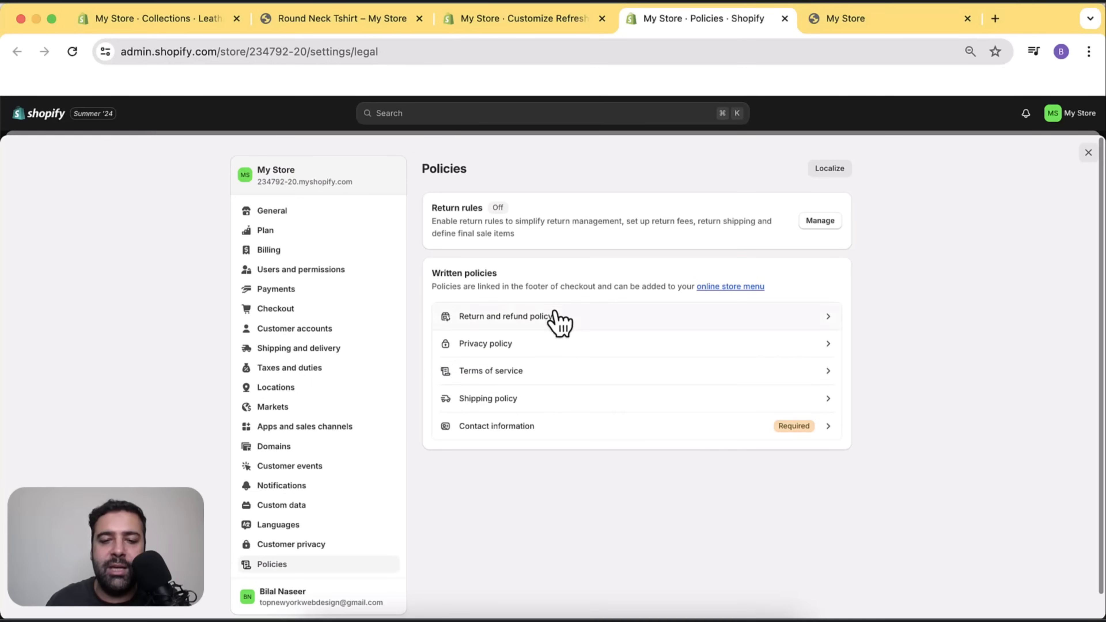
Enter the store's contact e-mail in Contact information, save, and reload the live storefront.
left_click(562, 434)
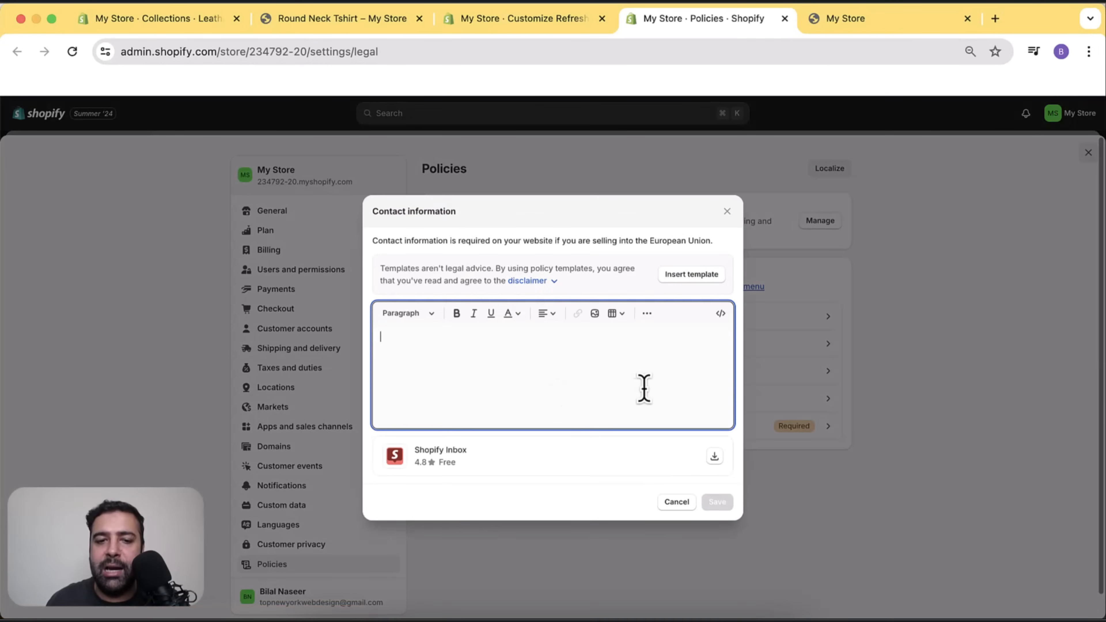
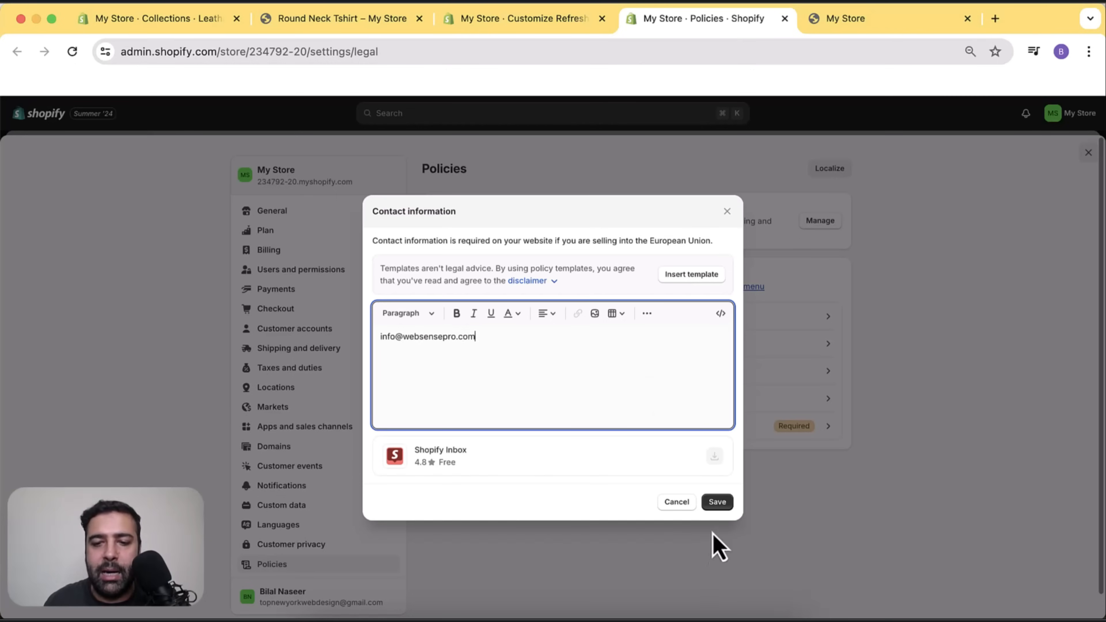
left_click(717, 503)
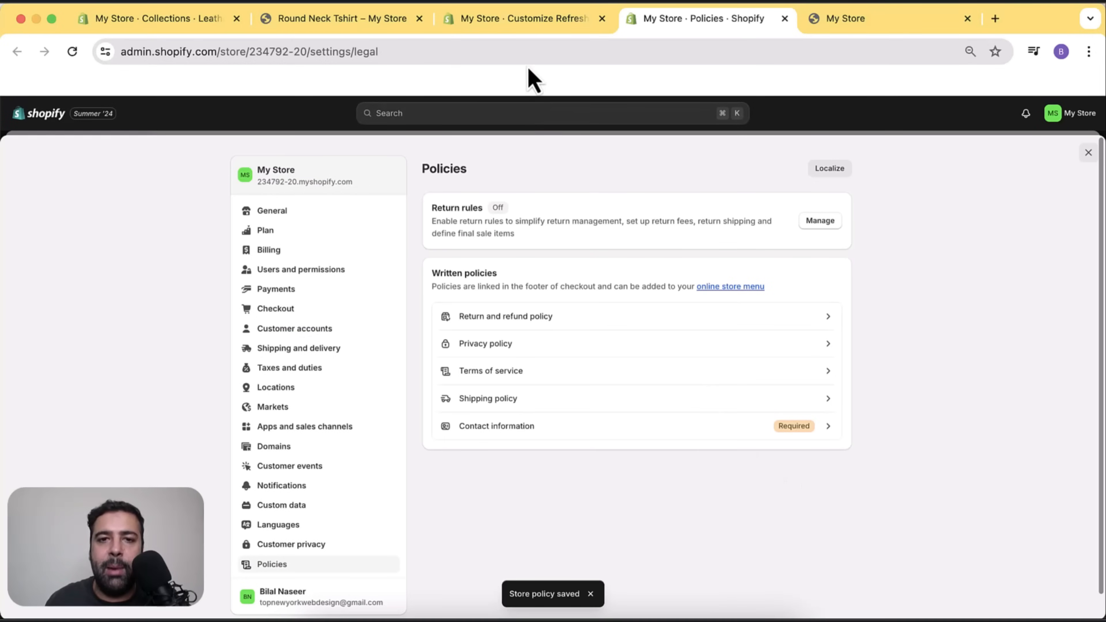
left_click(867, 20)
key("super+r")
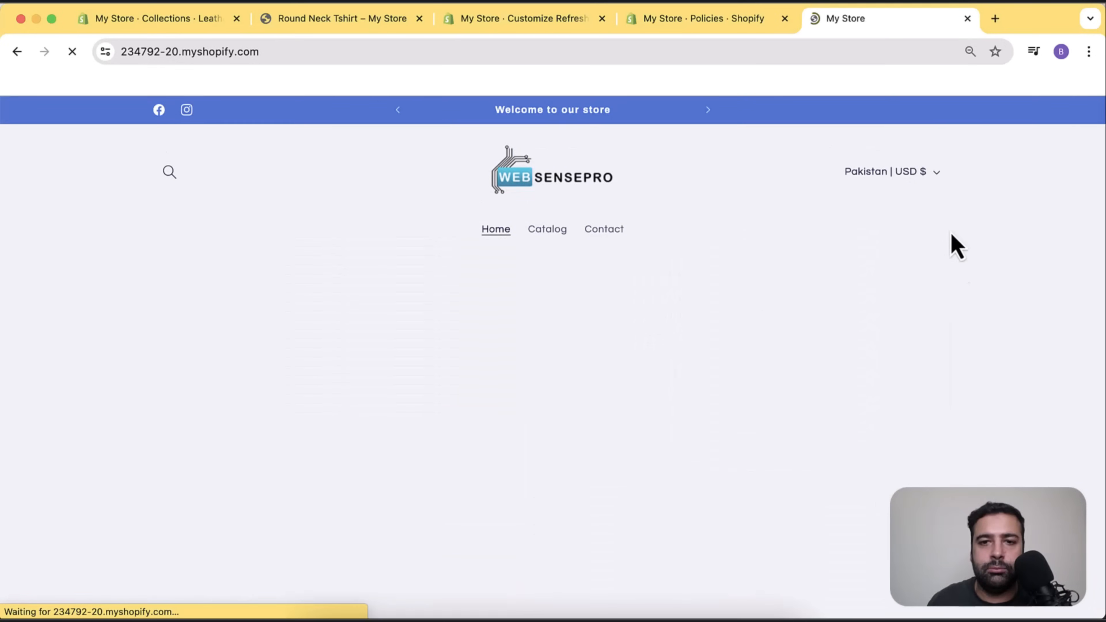
Check that the storefront footer lists all five policy links, then go back to the theme editor.
scroll(955, 244, "down", 7)
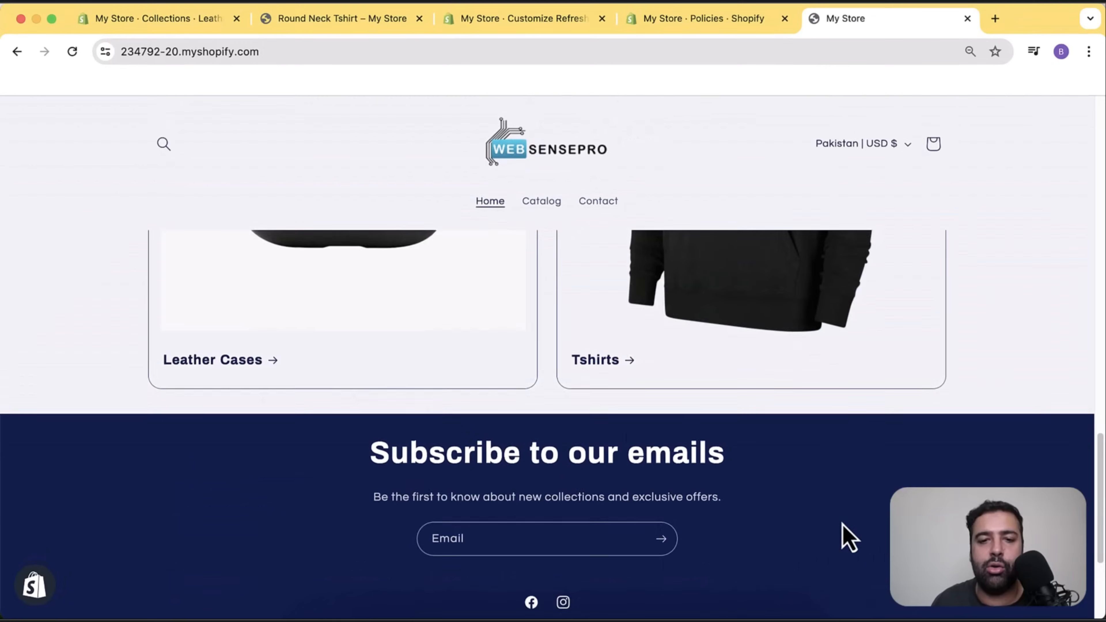
scroll(1067, 479, "down", 5)
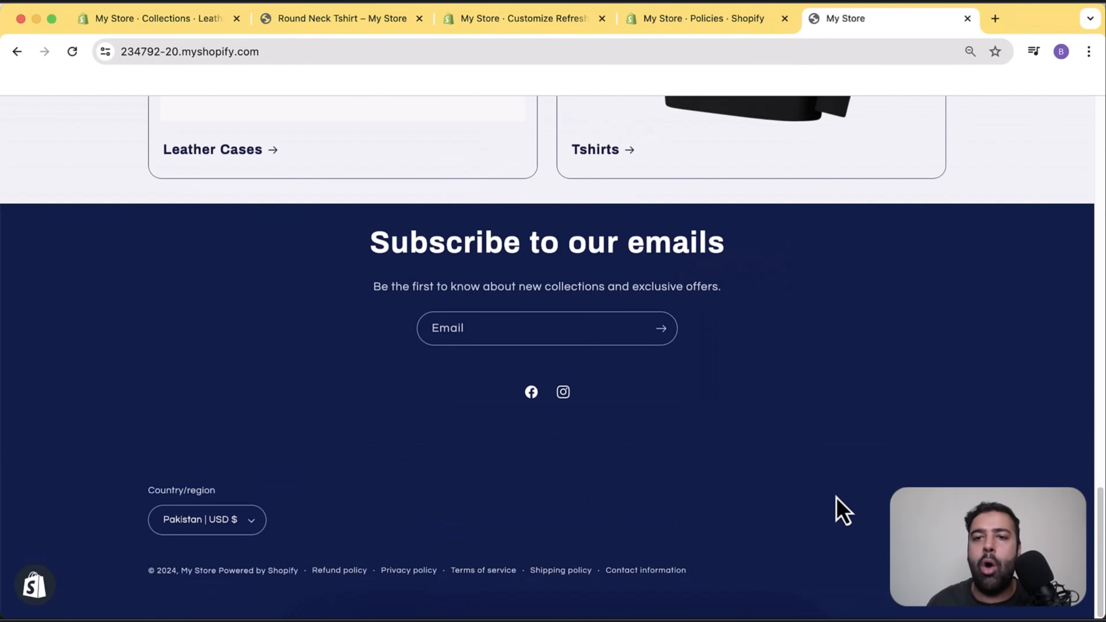
left_click(505, 27)
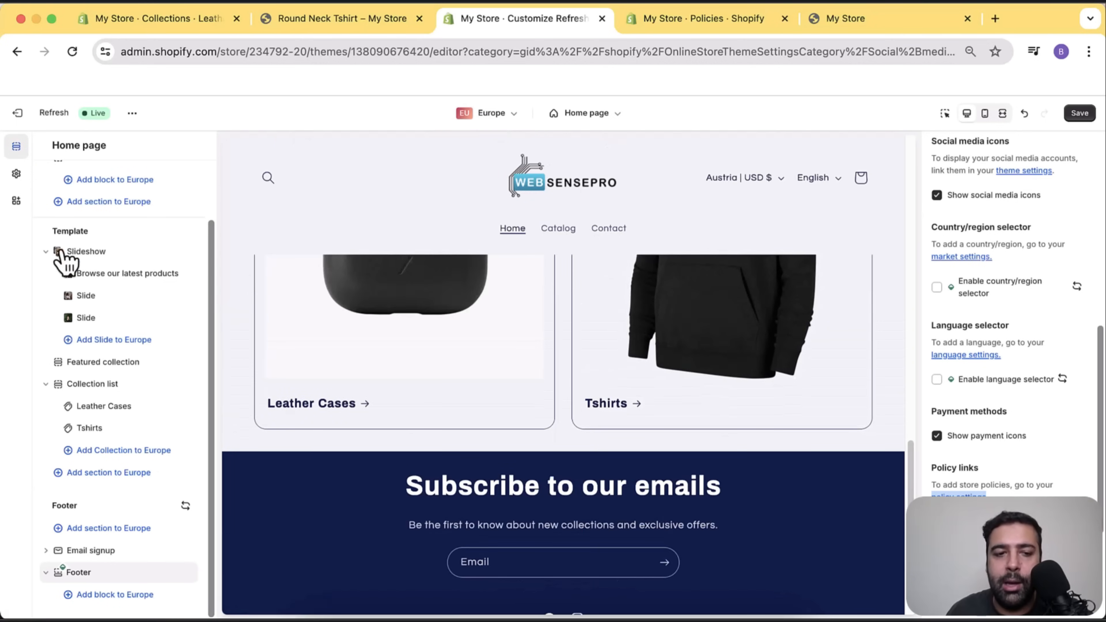
Insert an Image with text section below the Leather Cases and Tshirts collection list, accepting the override.
scroll(609, 340, "down", 1)
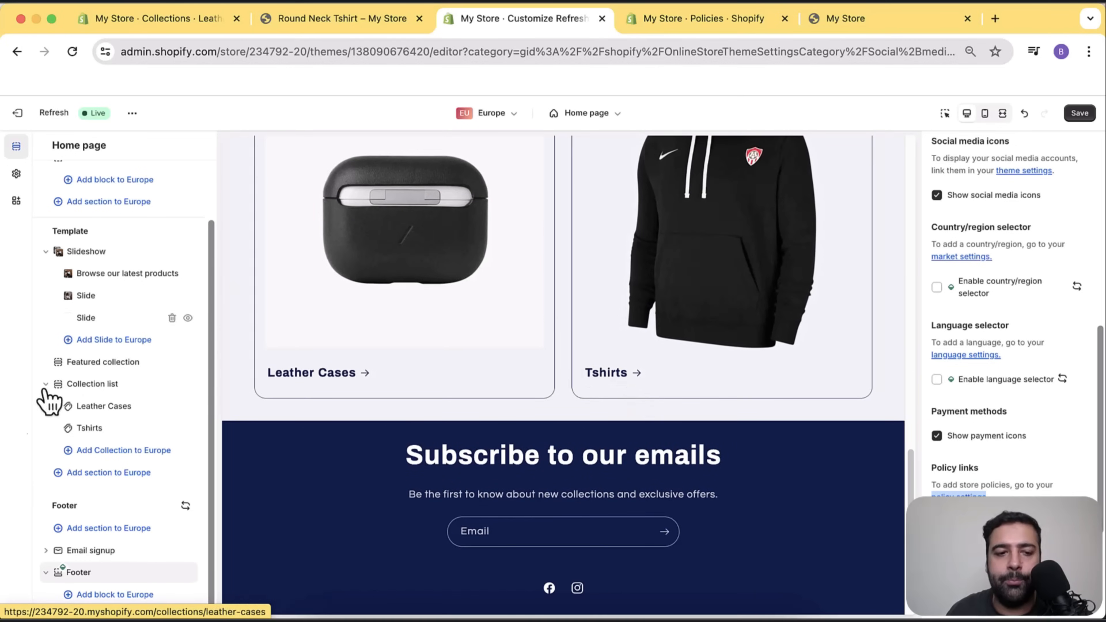
left_click(118, 475)
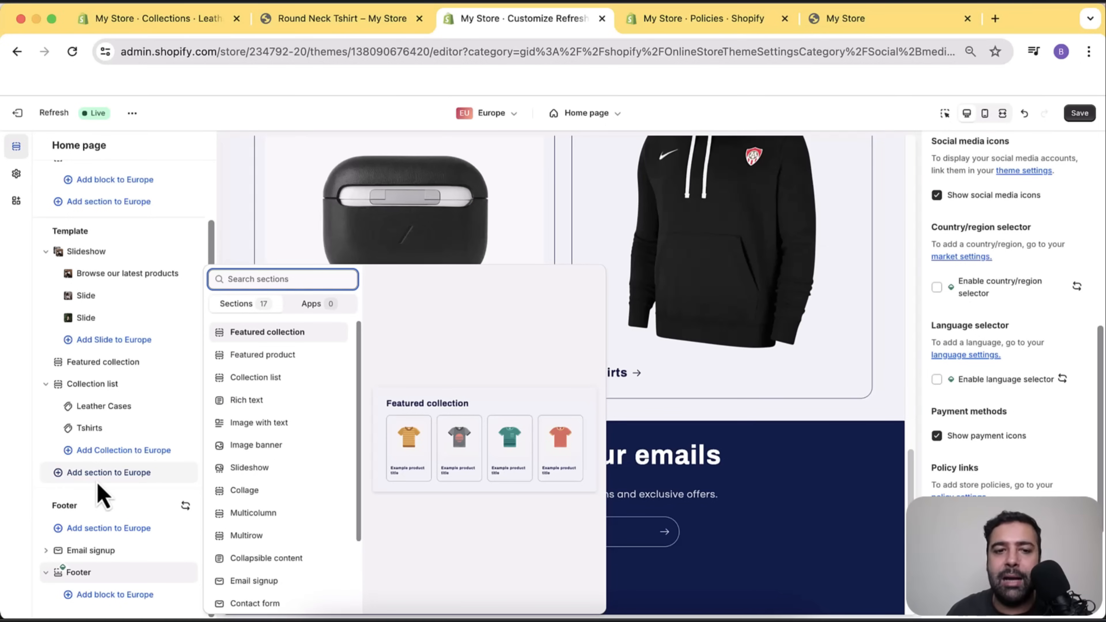
left_click(285, 423)
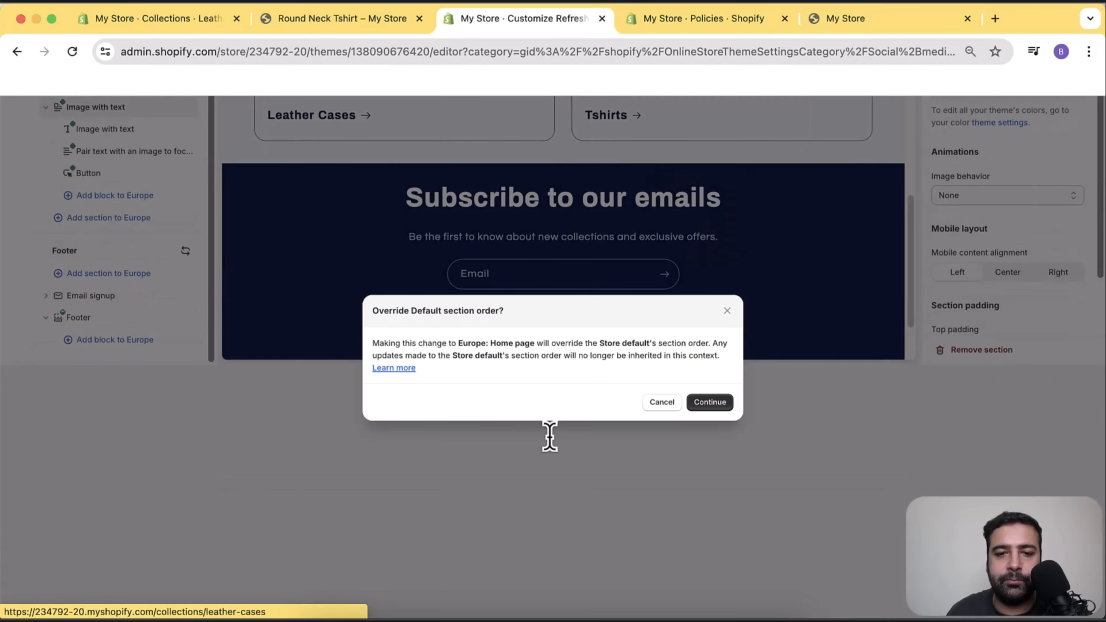
left_click(708, 402)
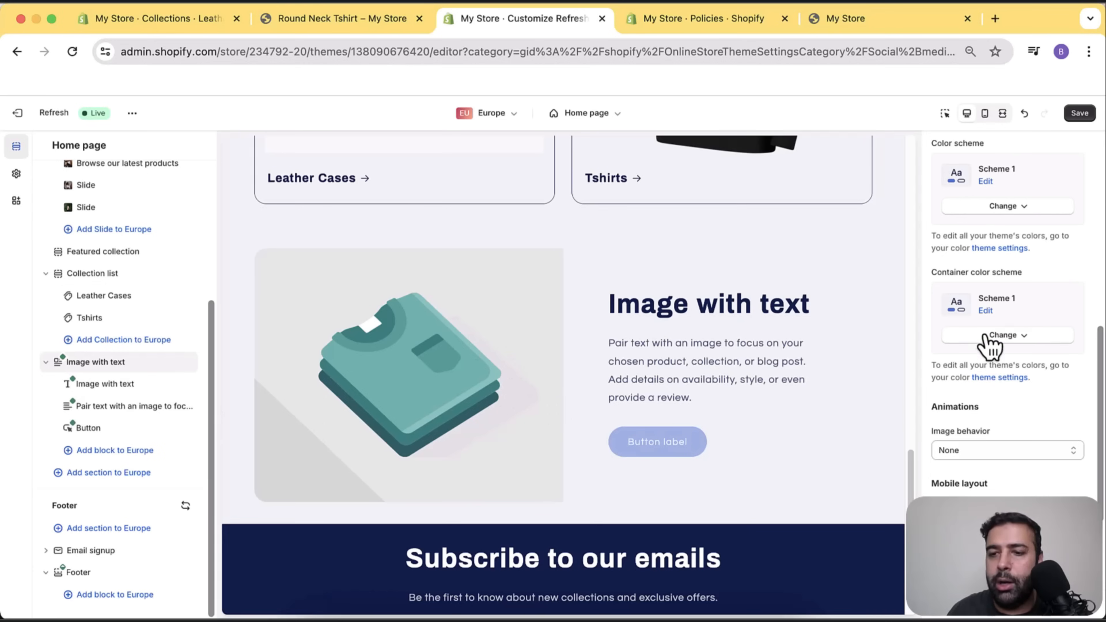
scroll(1033, 411, "down", 4)
scroll(1033, 414, "up", 10)
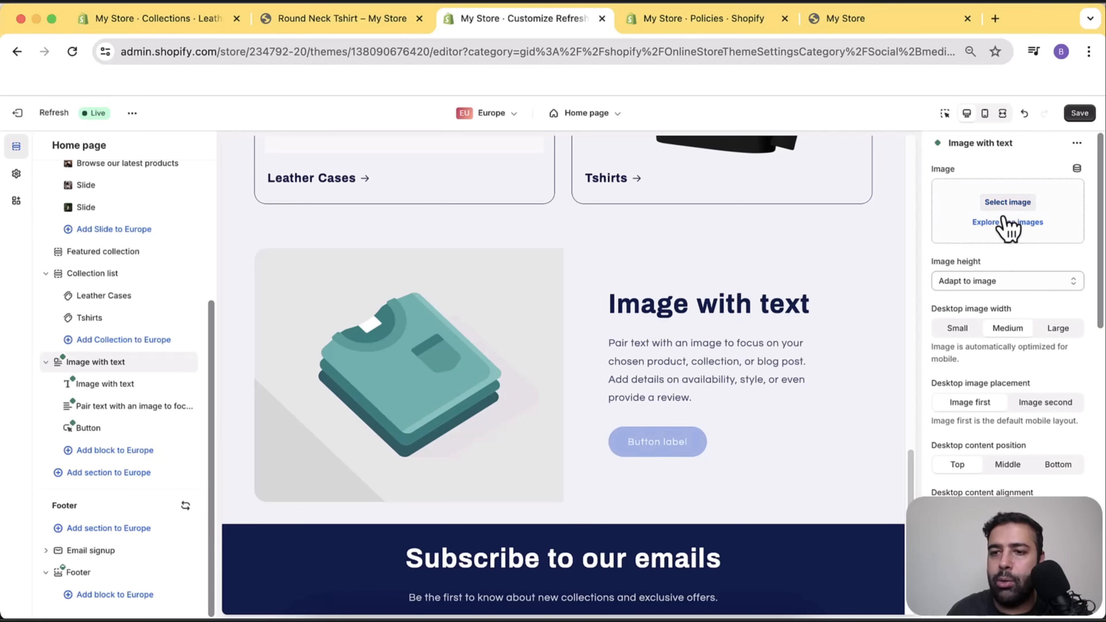
Use the albany_womens_drillheight-600 jacket photo as the Image with text picture and save the theme.
left_click(1008, 203)
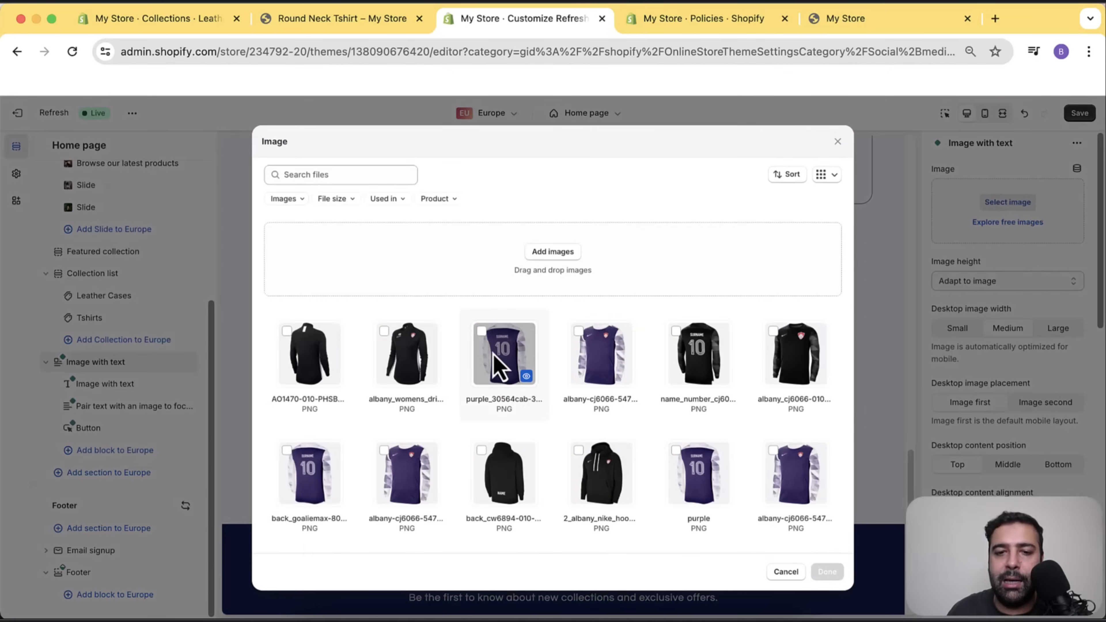
left_click(407, 353)
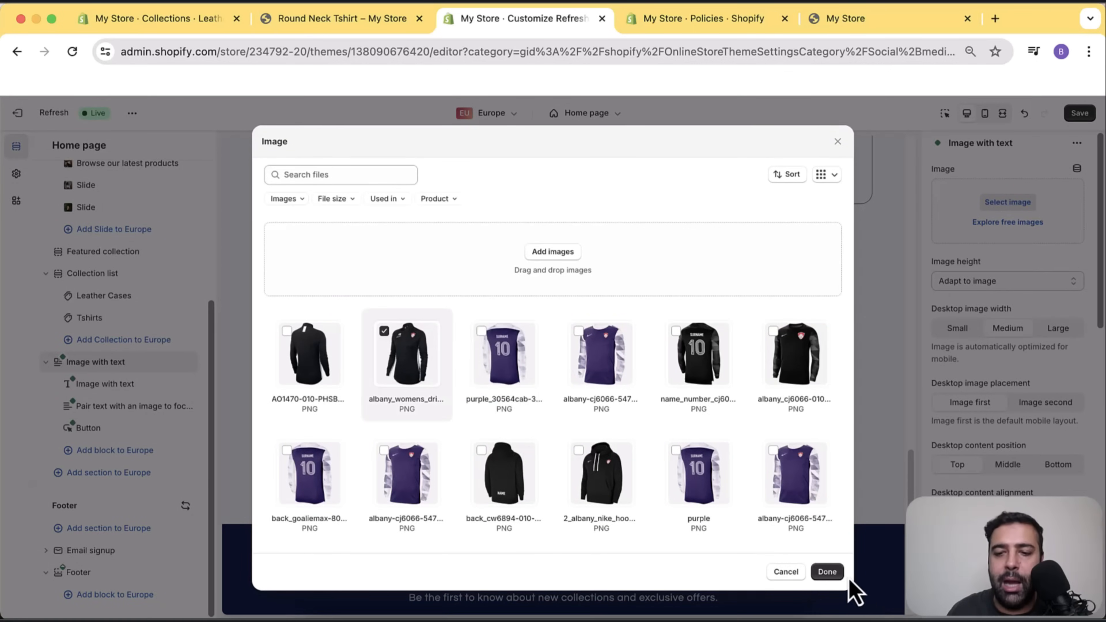
left_click(828, 572)
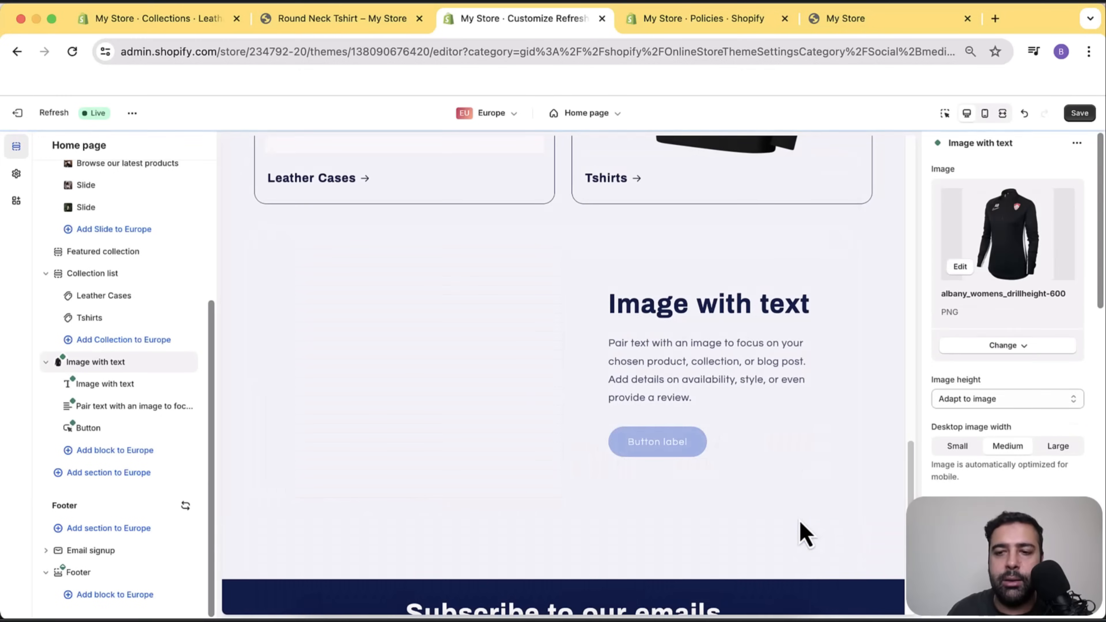
left_click(1080, 114)
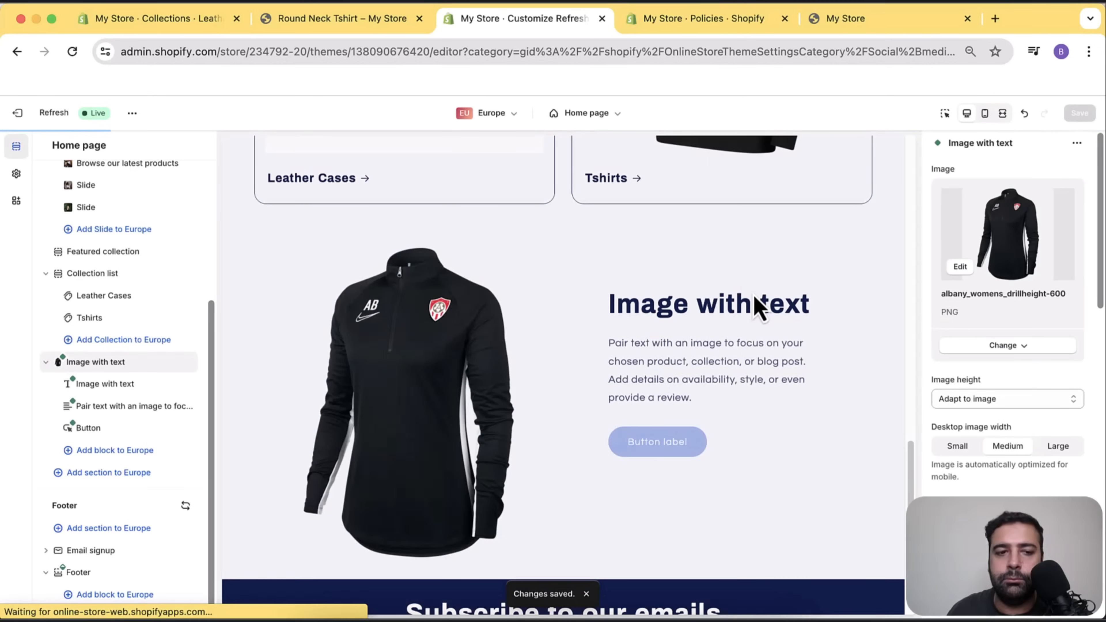
Reload the live storefront so the new Image with text section appears.
left_click(853, 21)
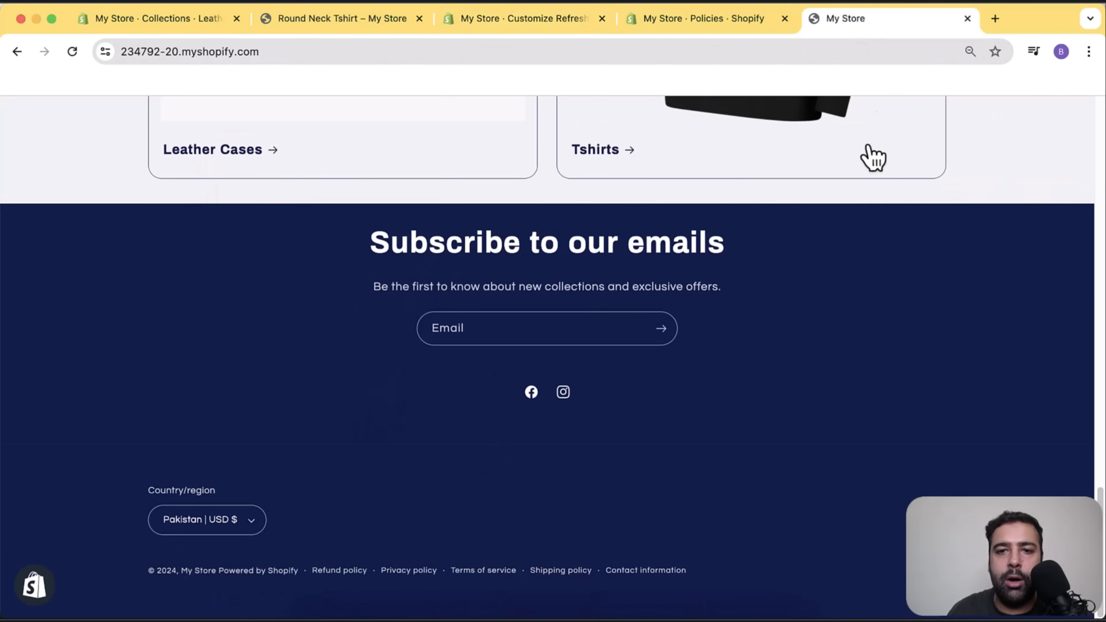
scroll(766, 396, "up", 15)
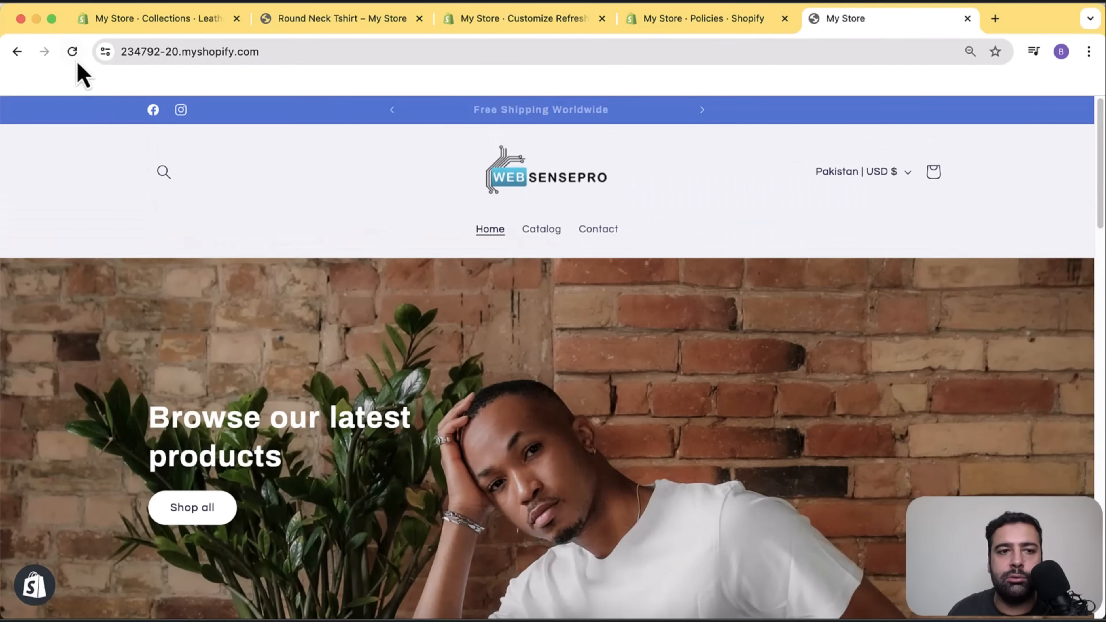
left_click(73, 52)
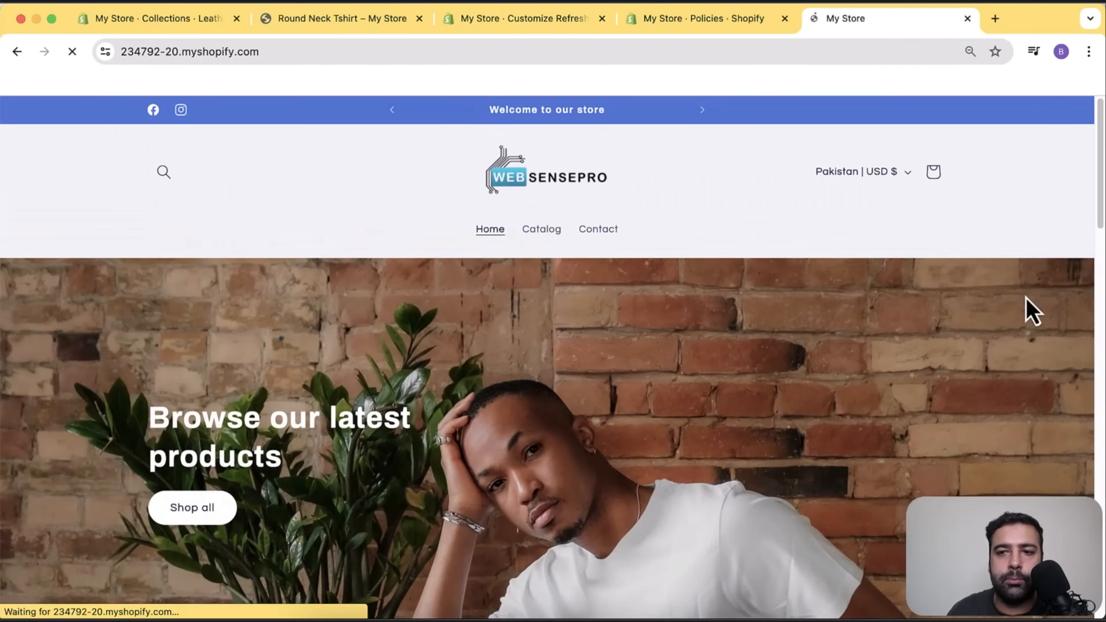
Browse the home page and expand the Pakistan | USD $ country selector list.
scroll(1032, 311, "down", 15)
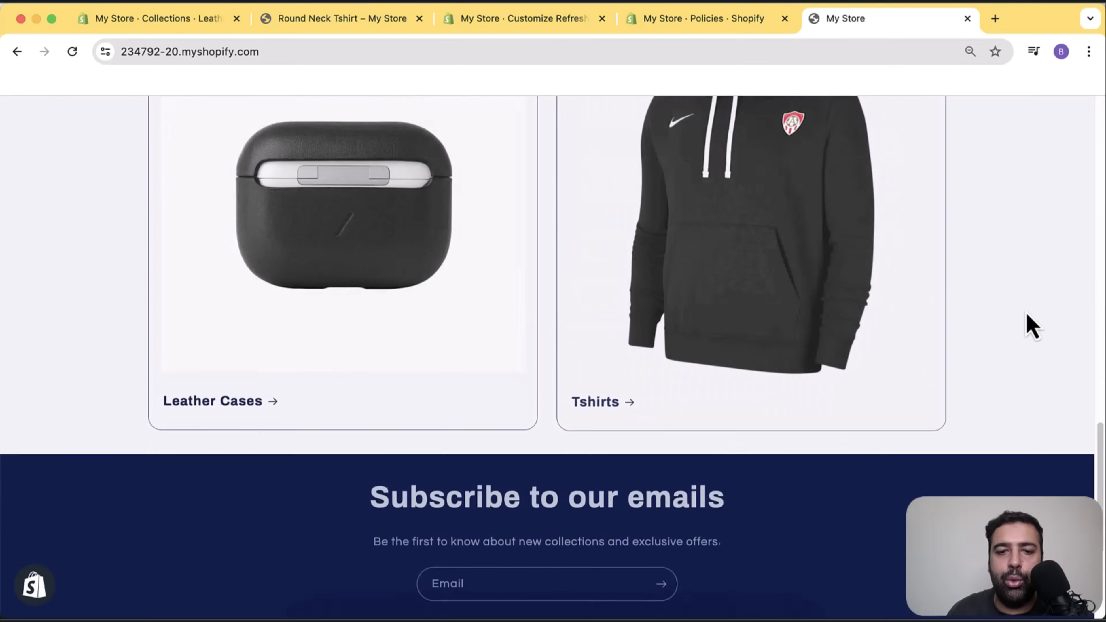
scroll(1033, 344, "up", 3)
scroll(1030, 362, "up", 12)
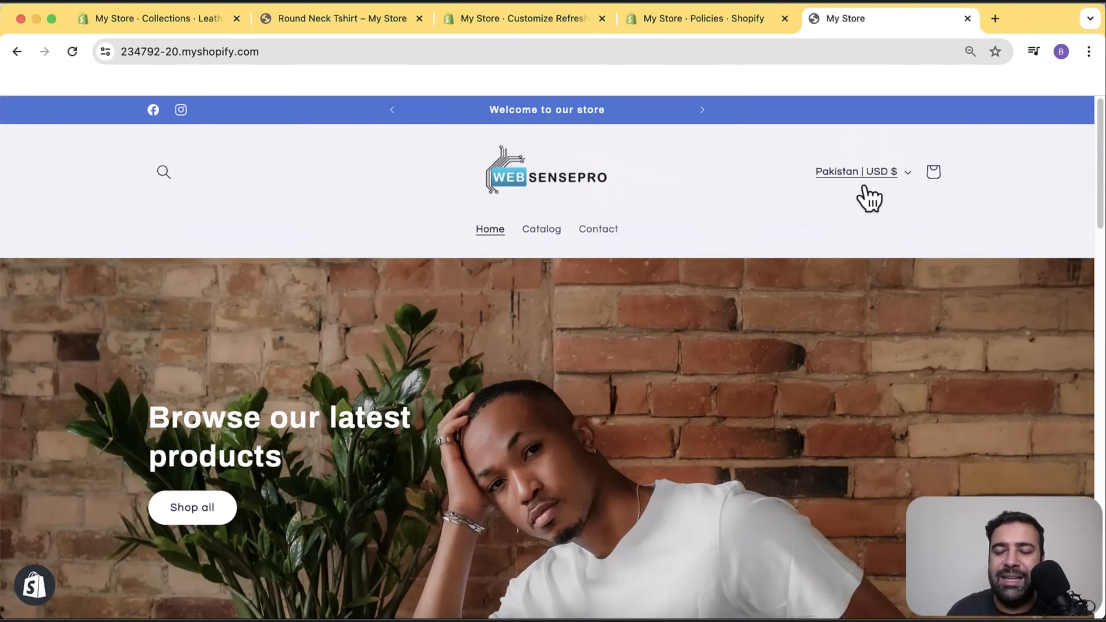
scroll(954, 224, "down", 8)
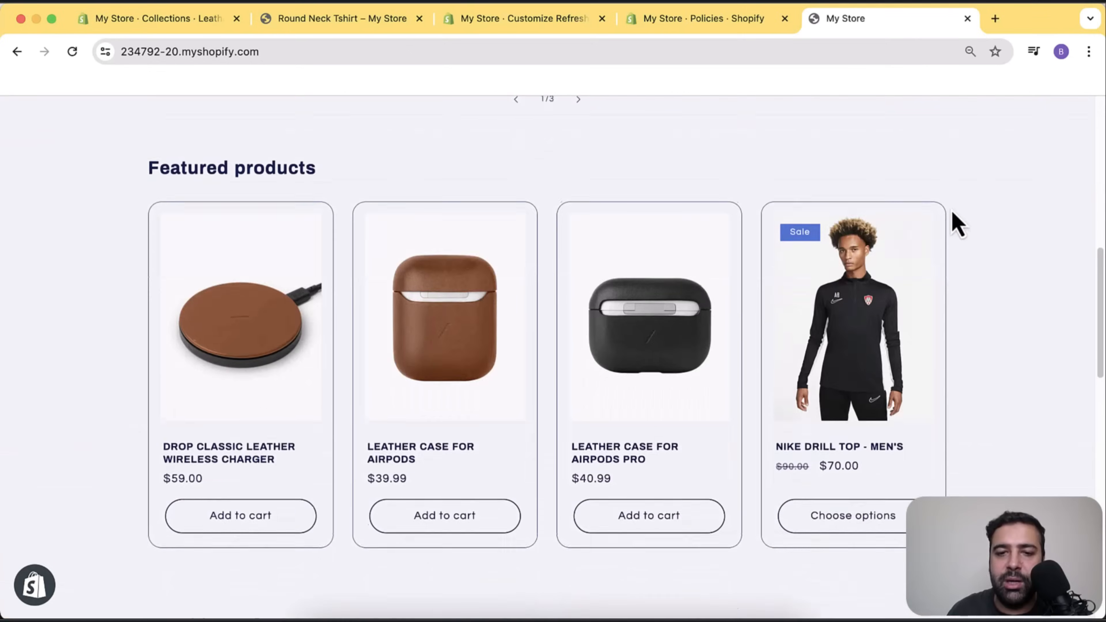
scroll(954, 228, "down", 10)
scroll(514, 282, "up", 3)
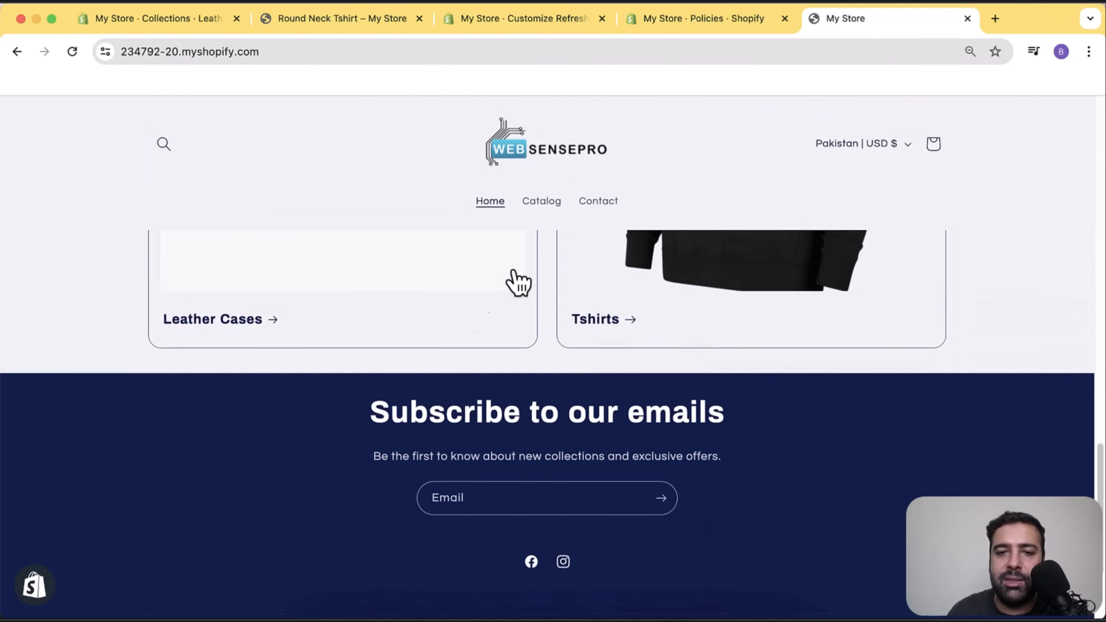
scroll(919, 414, "up", 3)
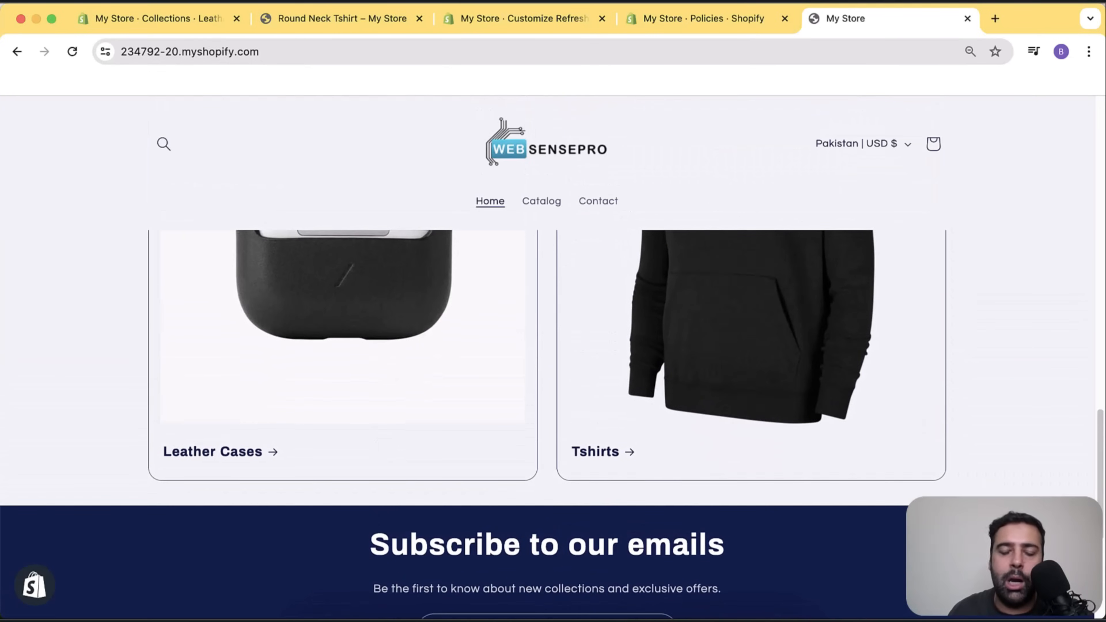
scroll(1032, 487, "up", 12)
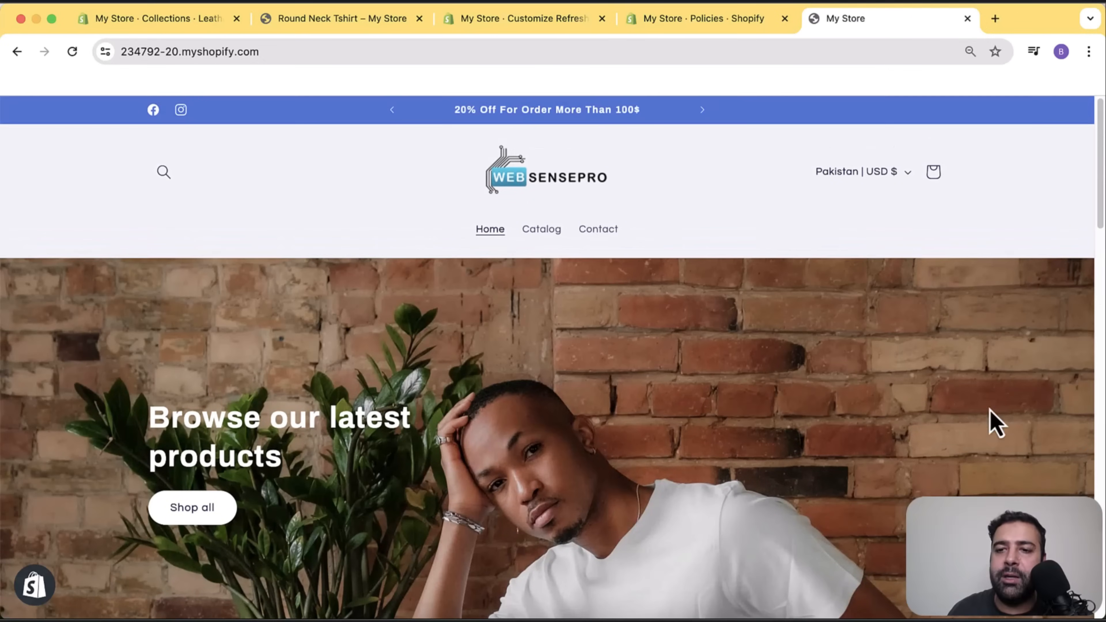
left_click(887, 172)
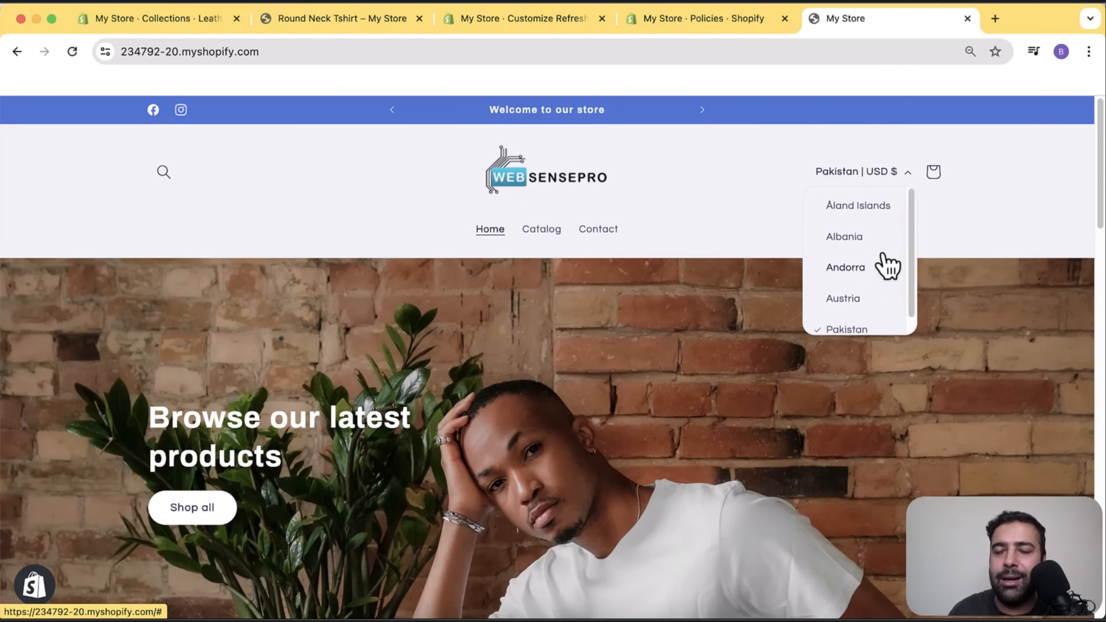
Set the storefront region to Andorra and check the /en-eu page shows the jacket photo.
left_click(880, 271)
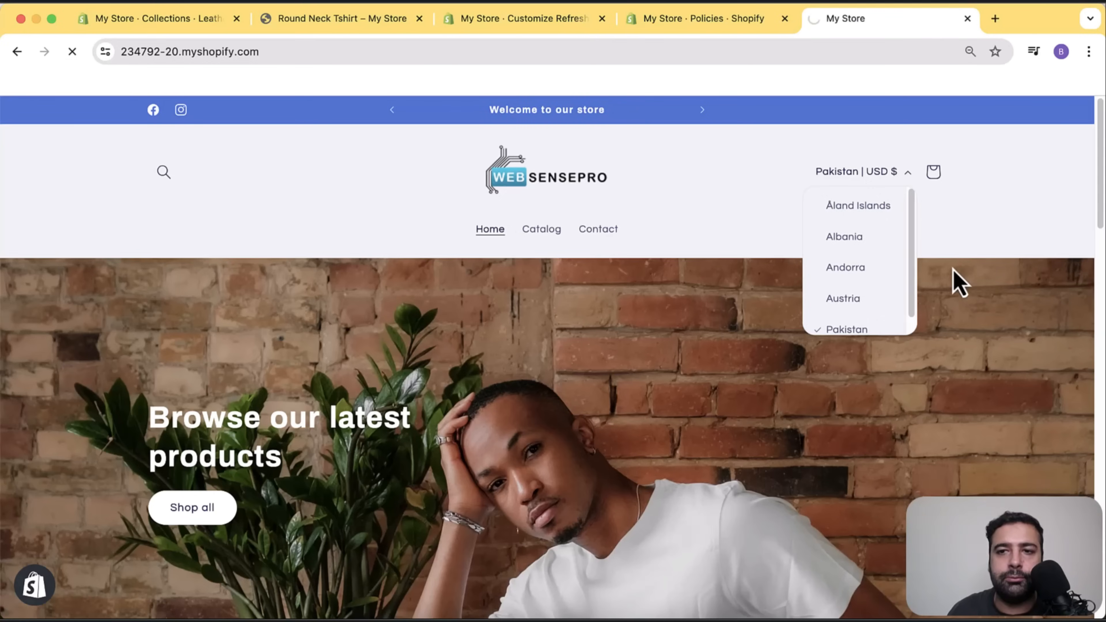
scroll(890, 248, "down", 10)
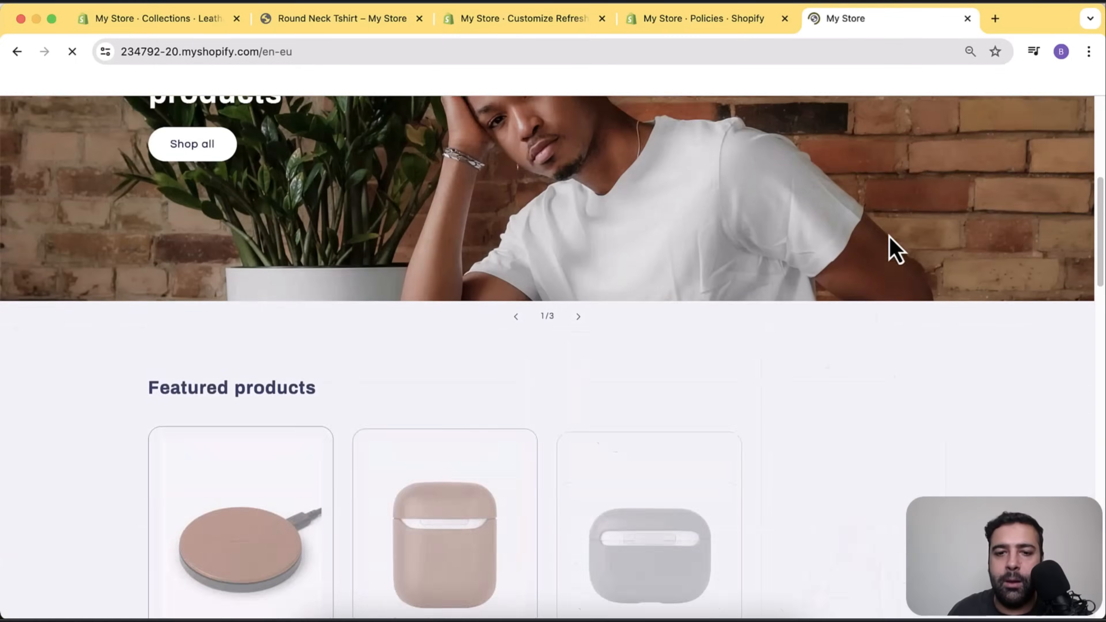
scroll(890, 244, "down", 8)
scroll(914, 327, "up", 5)
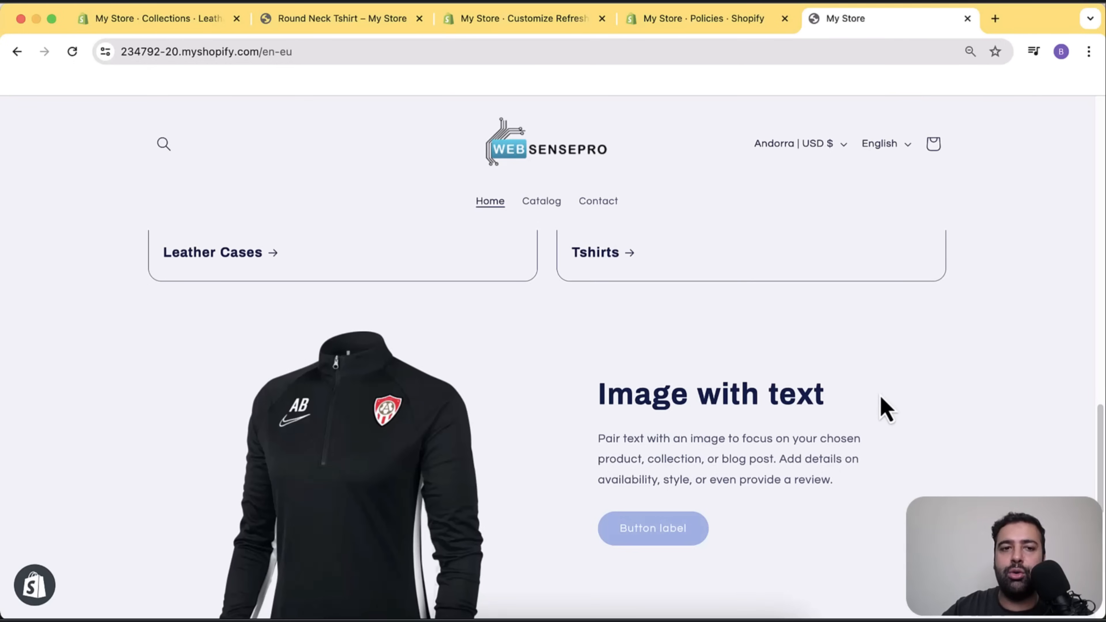
scroll(880, 395, "up", 20)
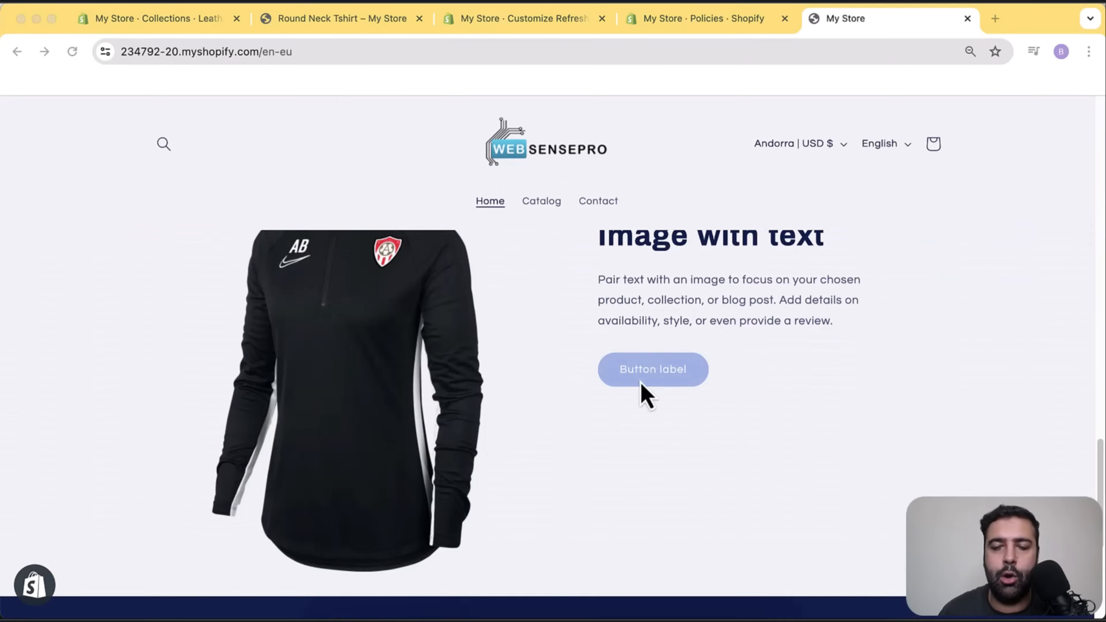
scroll(737, 344, "up", 4)
scroll(743, 355, "down", 5)
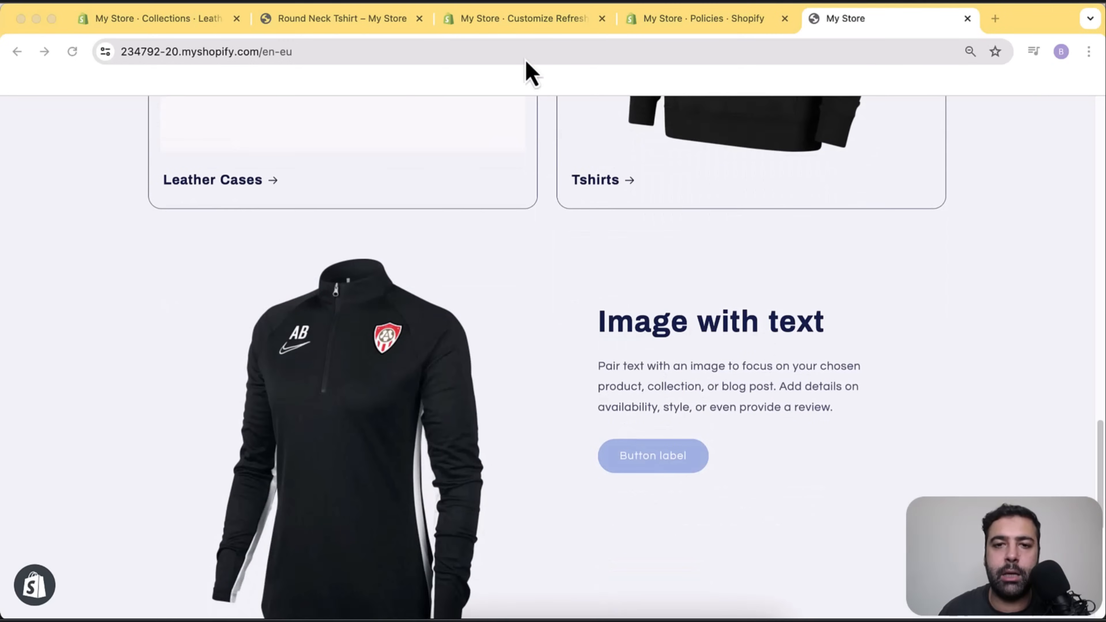
left_click(521, 18)
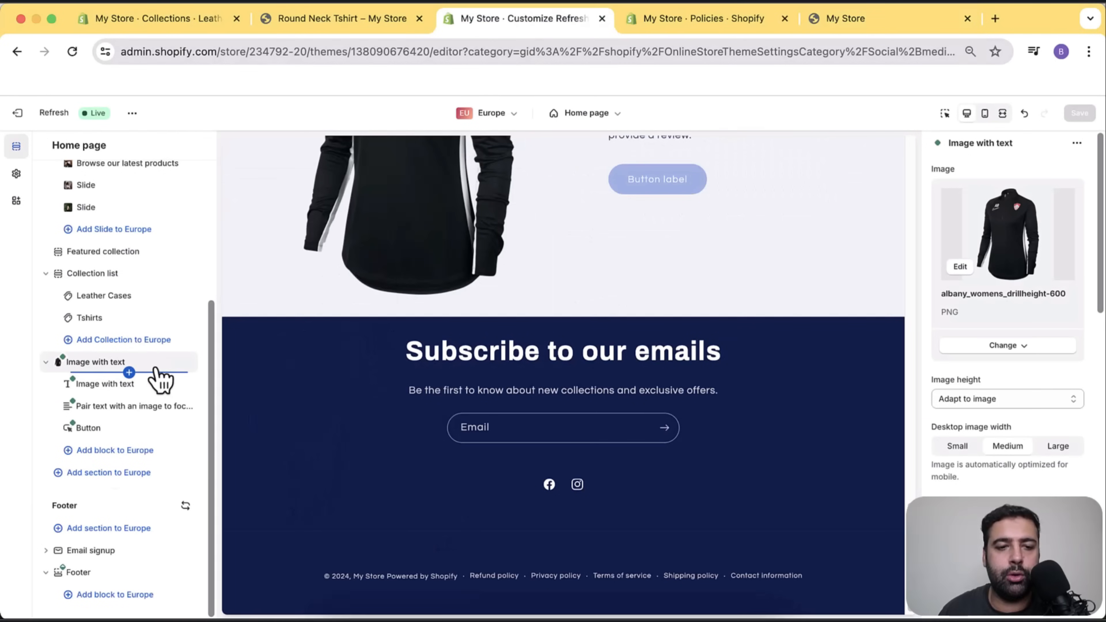
Delete the Image with text section, save, then preview the Default market down to the Footer.
left_click_drag(177, 361, 160, 402)
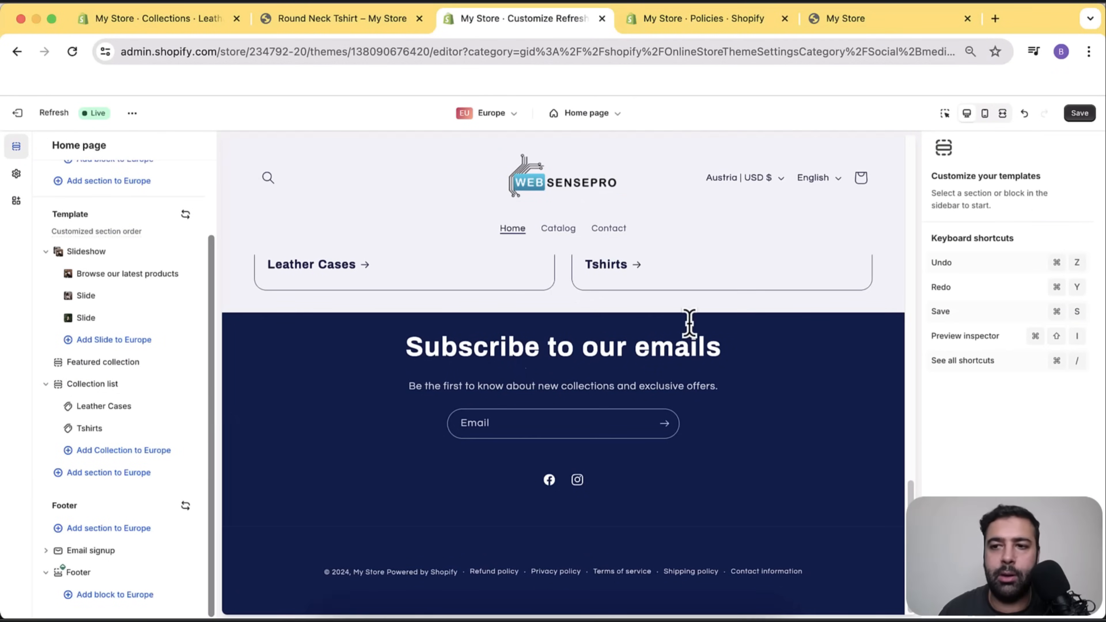
left_click(1079, 113)
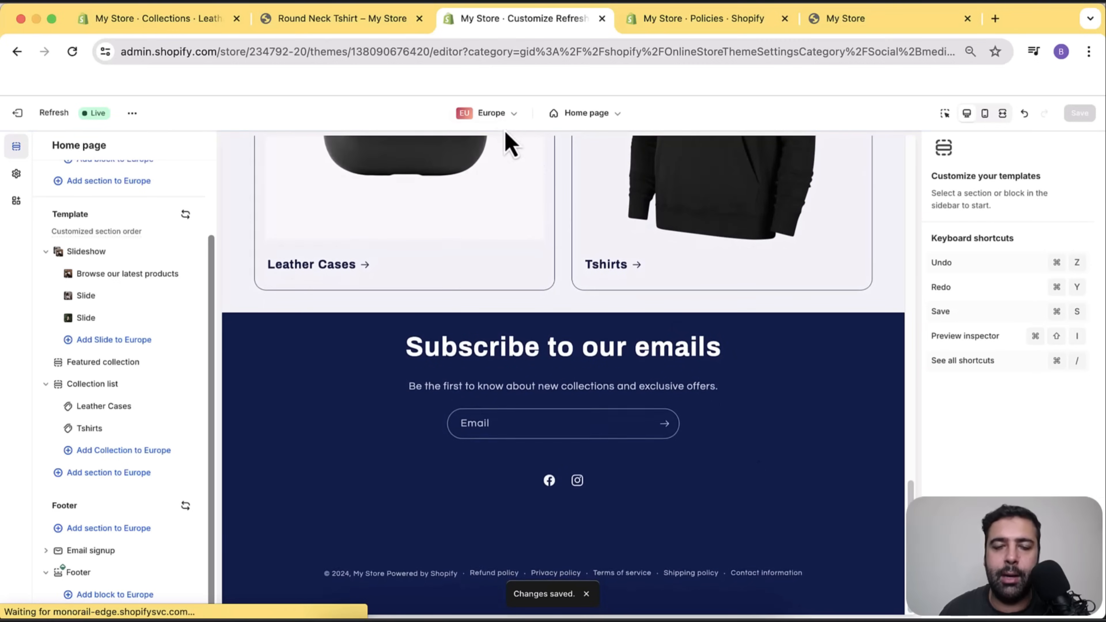
left_click(501, 119)
left_click(489, 143)
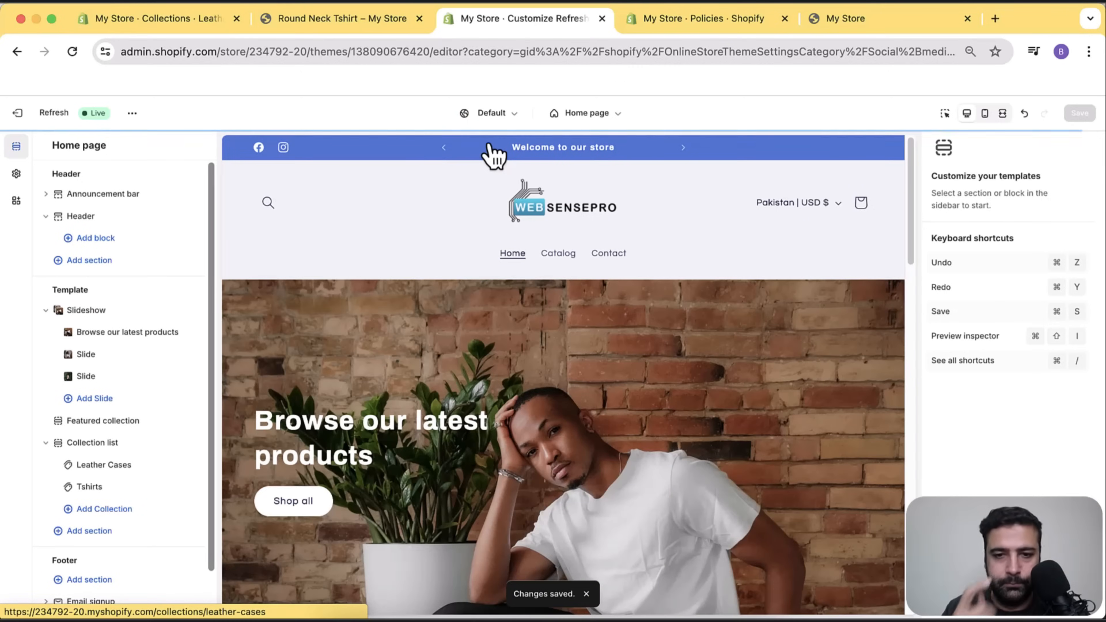
scroll(728, 279, "down", 15)
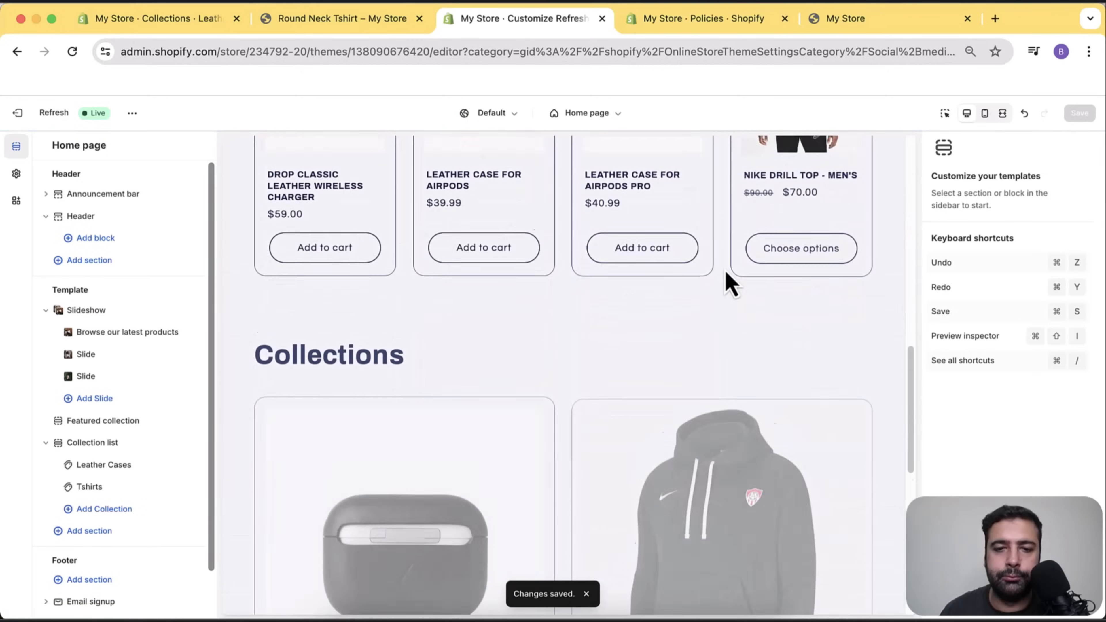
scroll(731, 281, "down", 3)
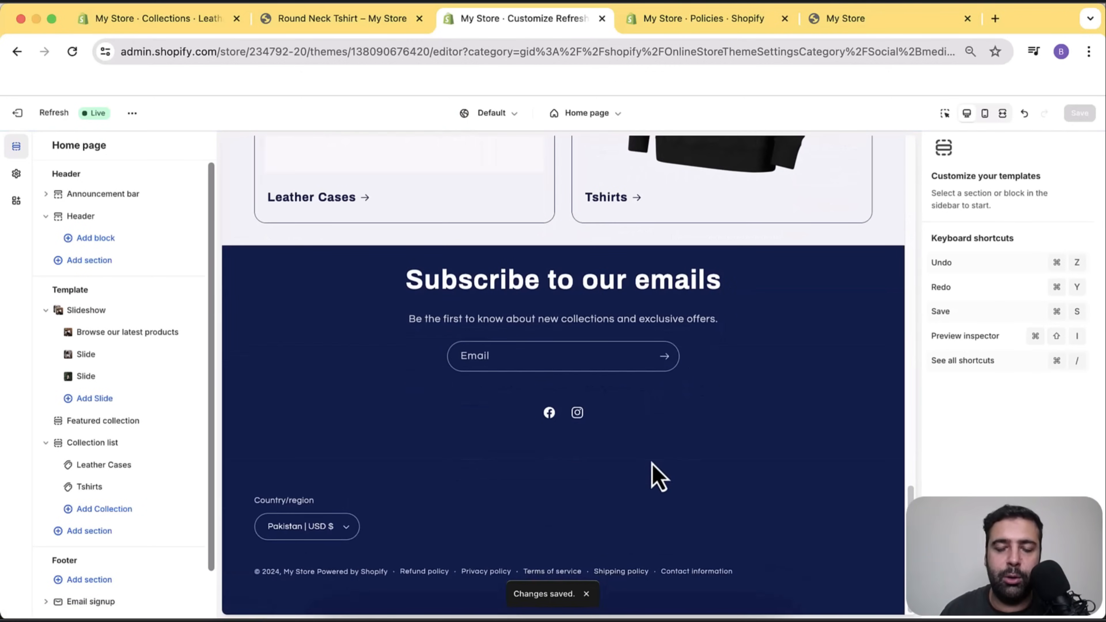
scroll(126, 334, "down", 2)
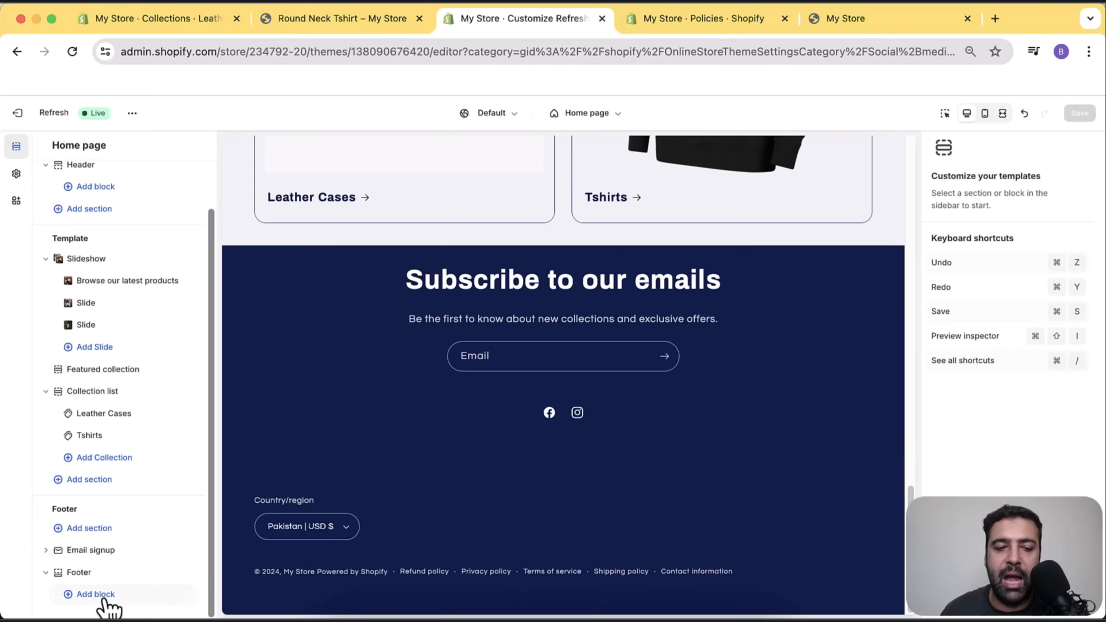
Add Quick links and Text blocks to the footer, discarding a trial brand information block.
left_click(117, 604)
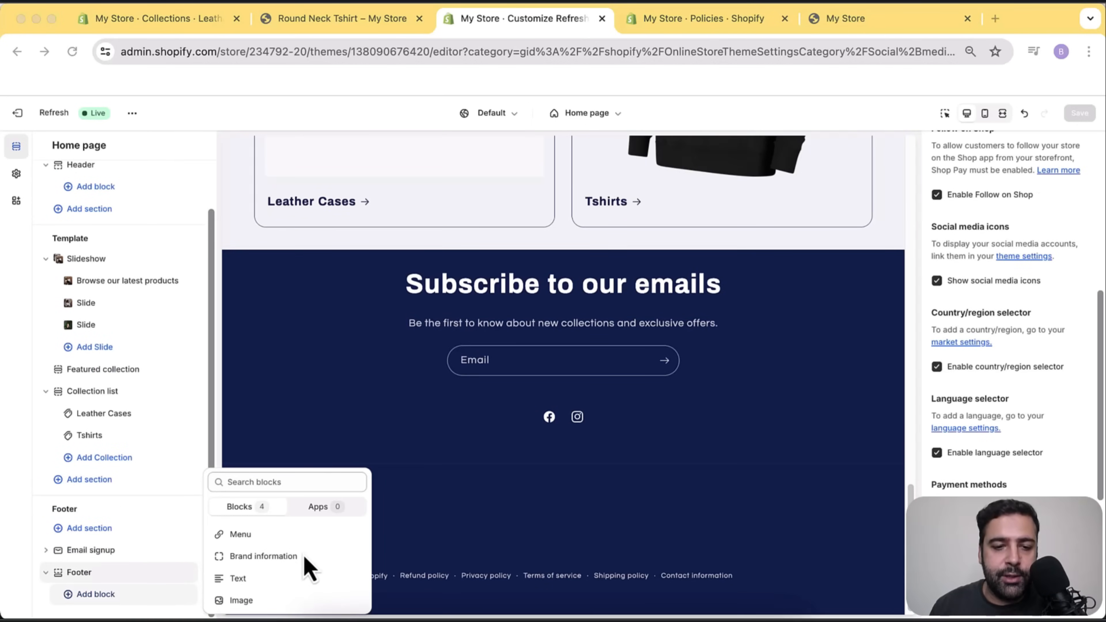
left_click(289, 535)
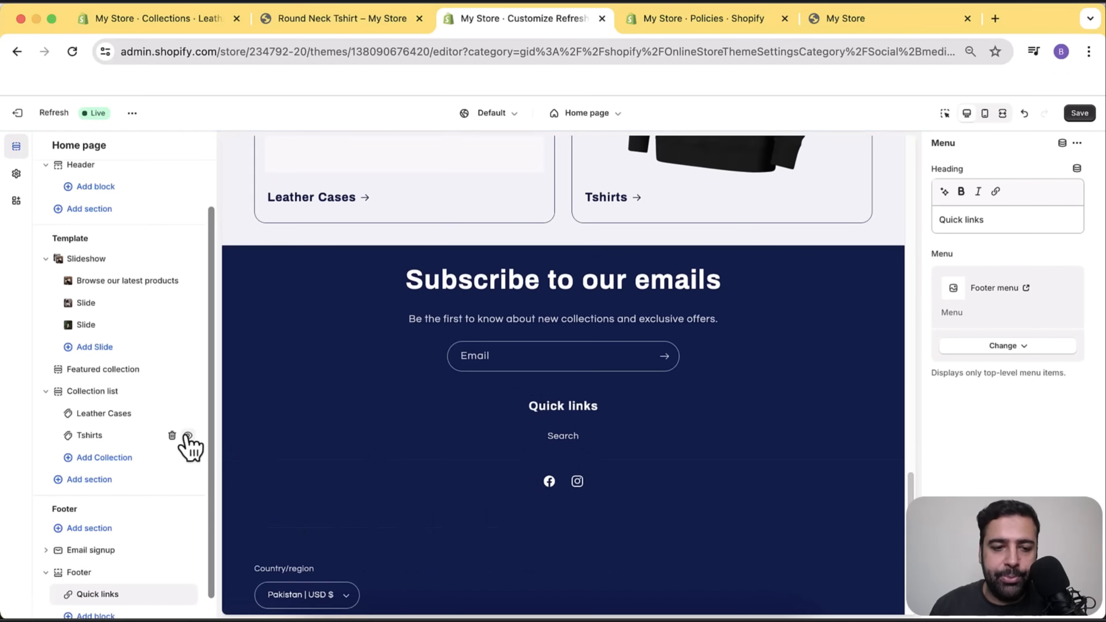
scroll(175, 501, "down", 1)
left_click(101, 595)
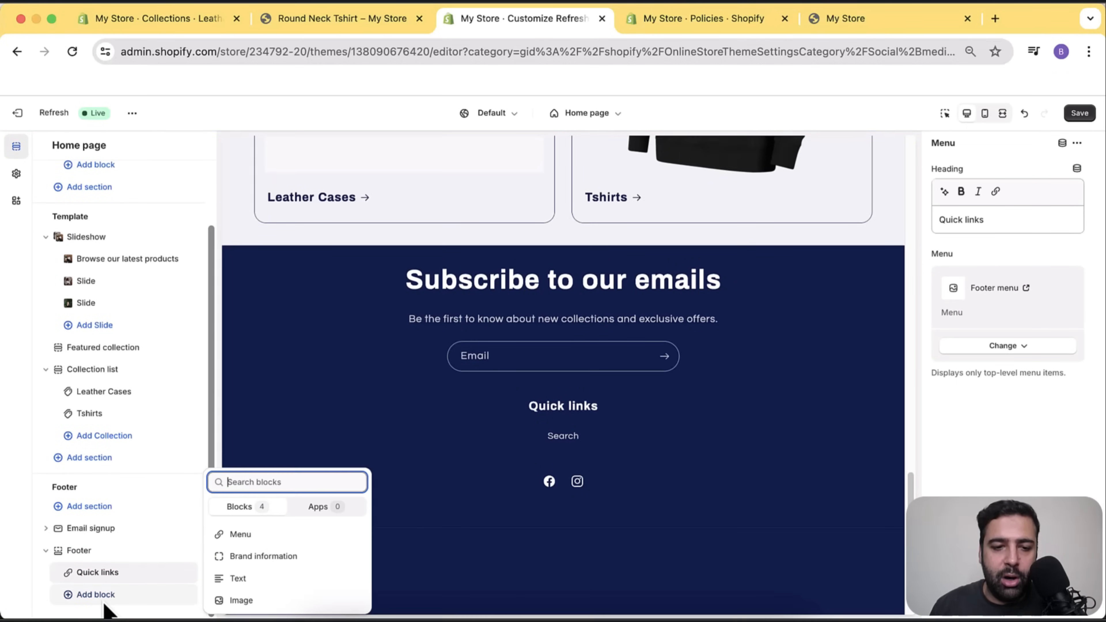
left_click(277, 560)
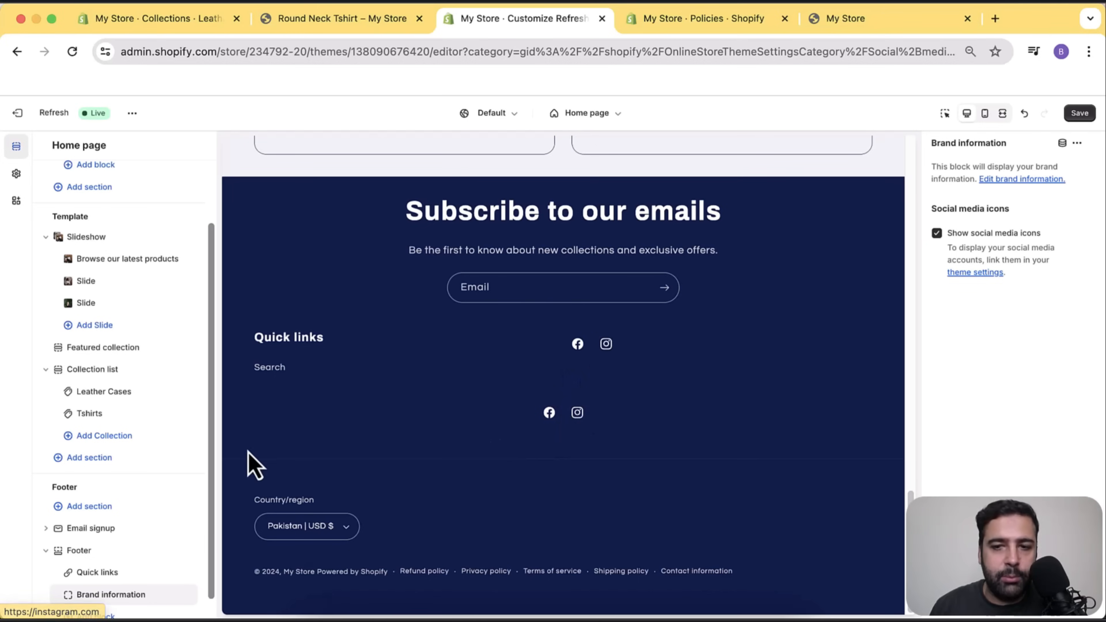
left_click(172, 595)
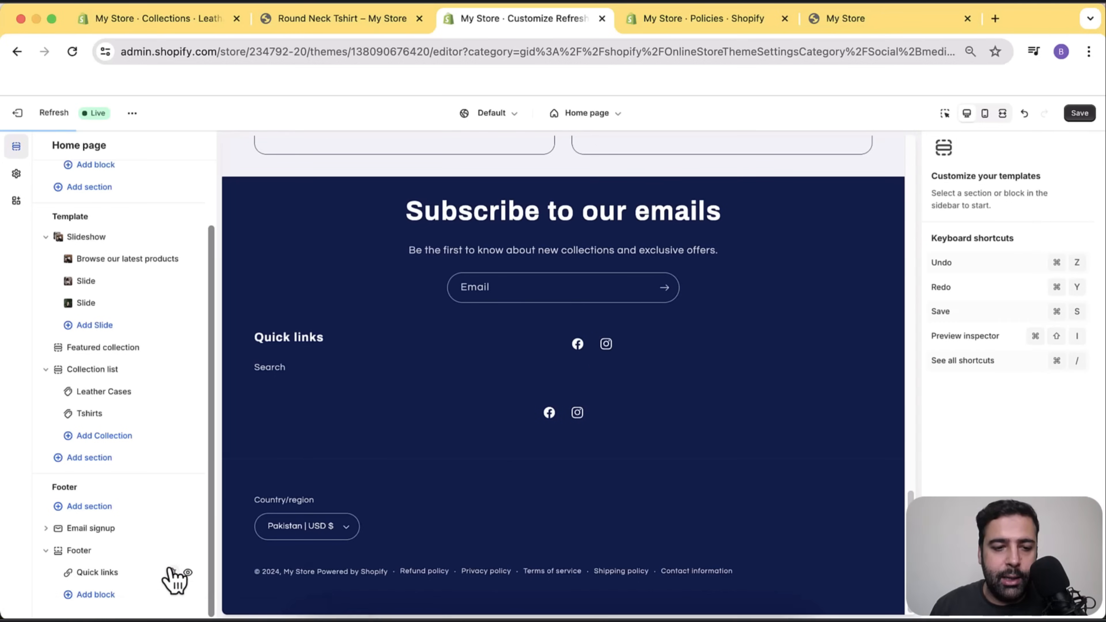
left_click(114, 595)
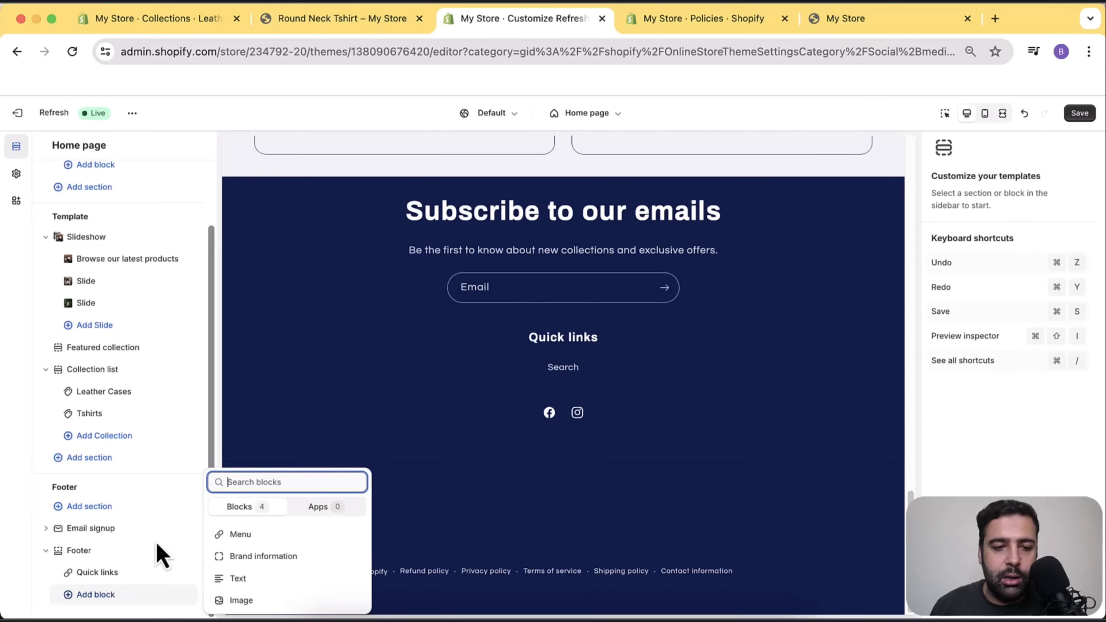
left_click(238, 579)
scroll(196, 418, "down", 1)
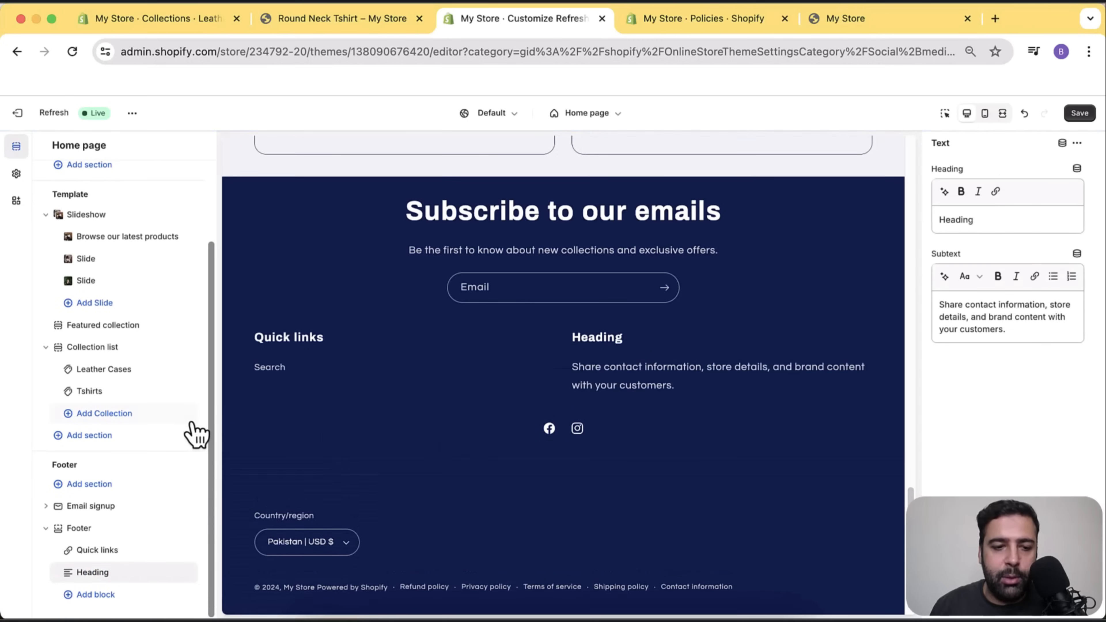
Add a footer Image block with the websensepro-logo-white logo at width 205.
left_click(106, 600)
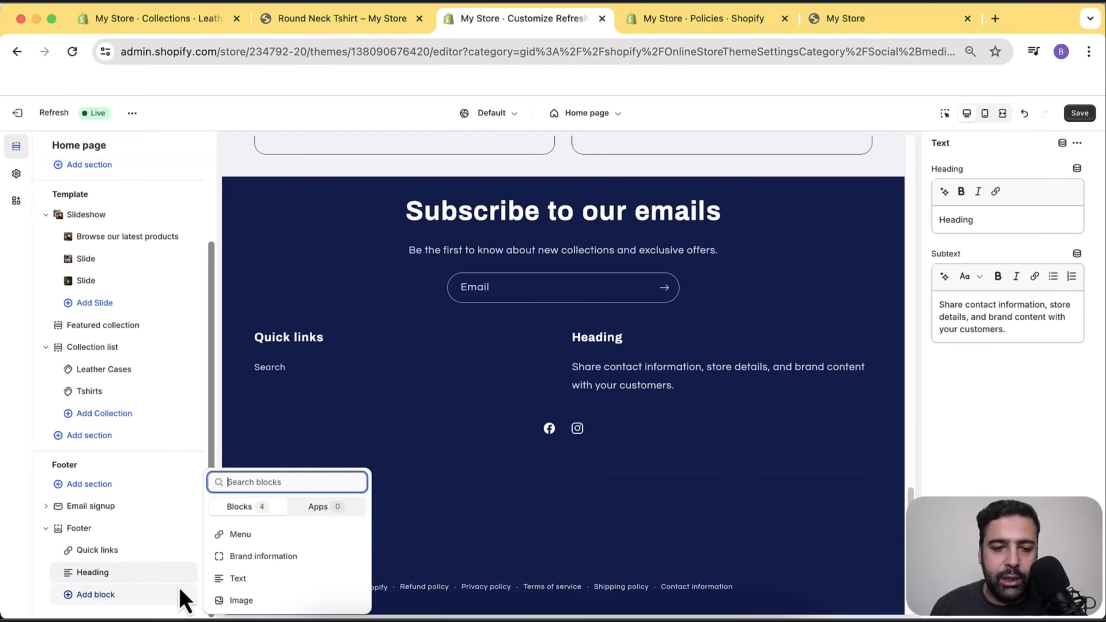
left_click(237, 603)
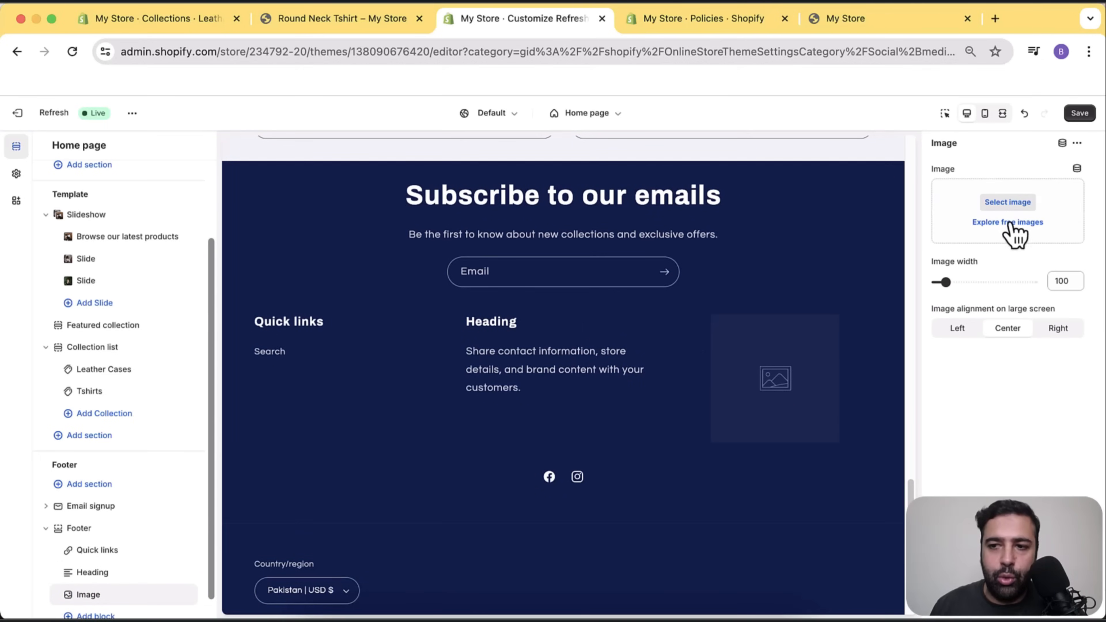
left_click(1009, 203)
scroll(781, 339, "down", 10)
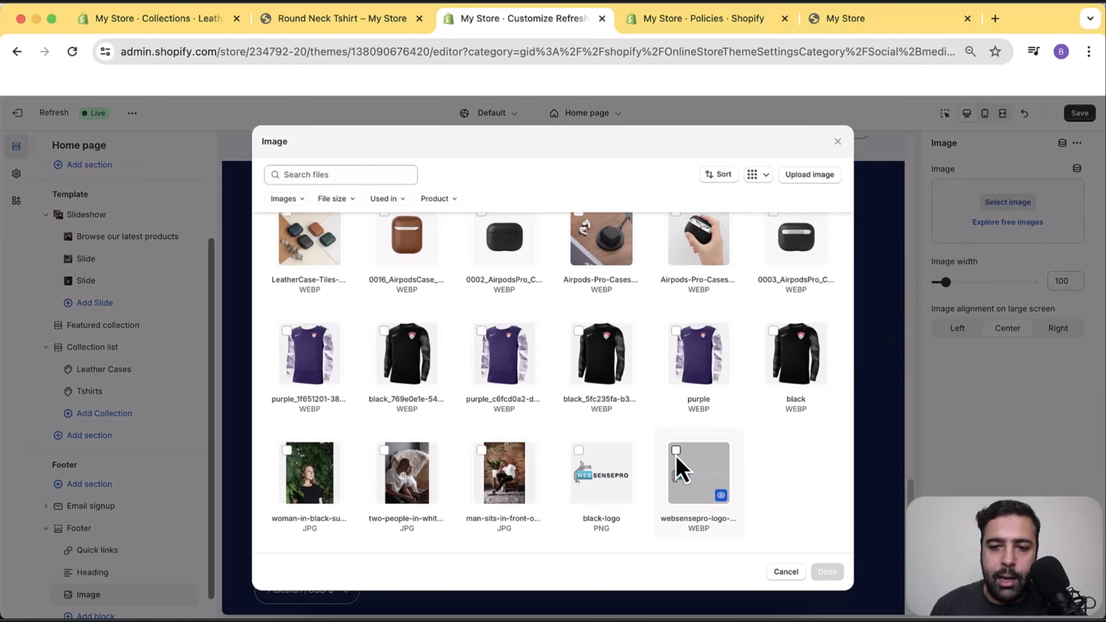
left_click(680, 469)
left_click(827, 572)
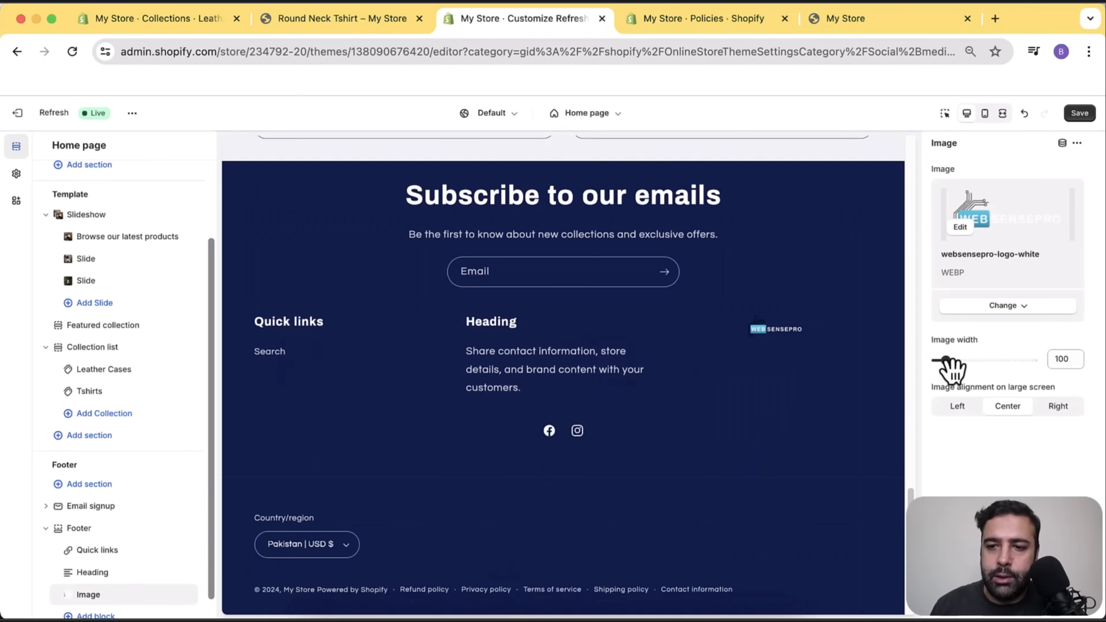
left_click_drag(946, 360, 966, 360)
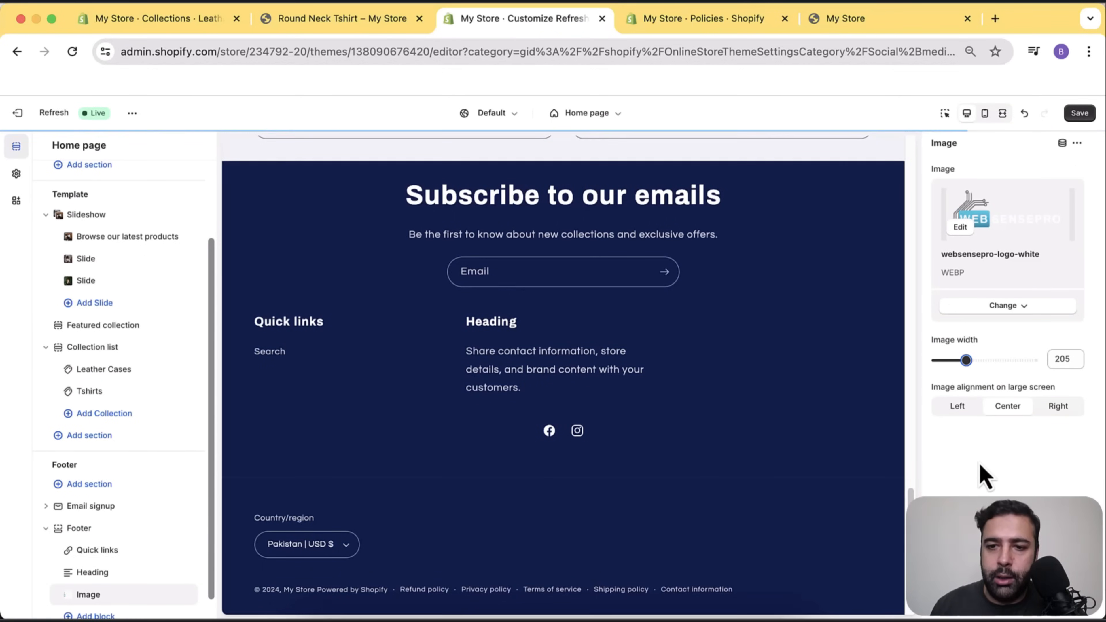
scroll(773, 298, "down", 1)
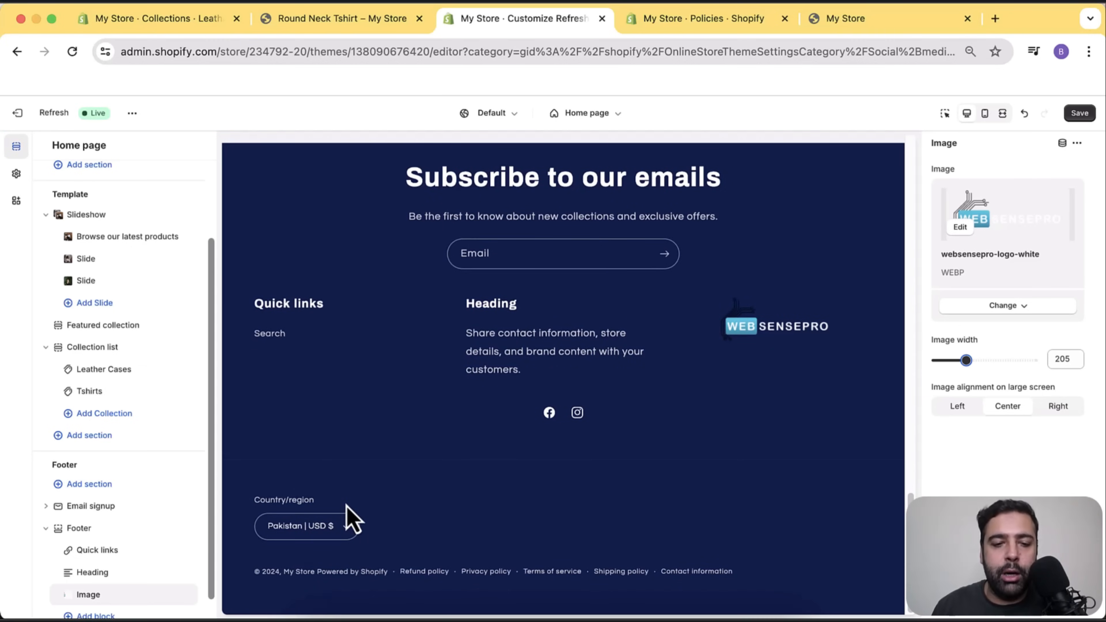
Disable the country/region selector in the Footer section settings.
left_click(103, 532)
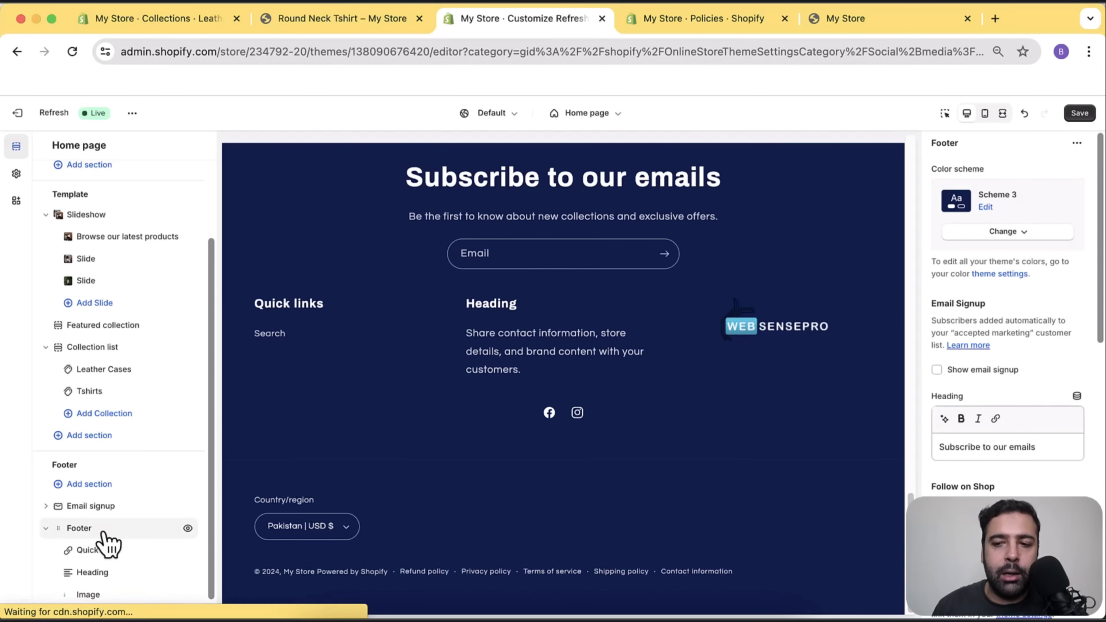
scroll(1026, 311, "down", 6)
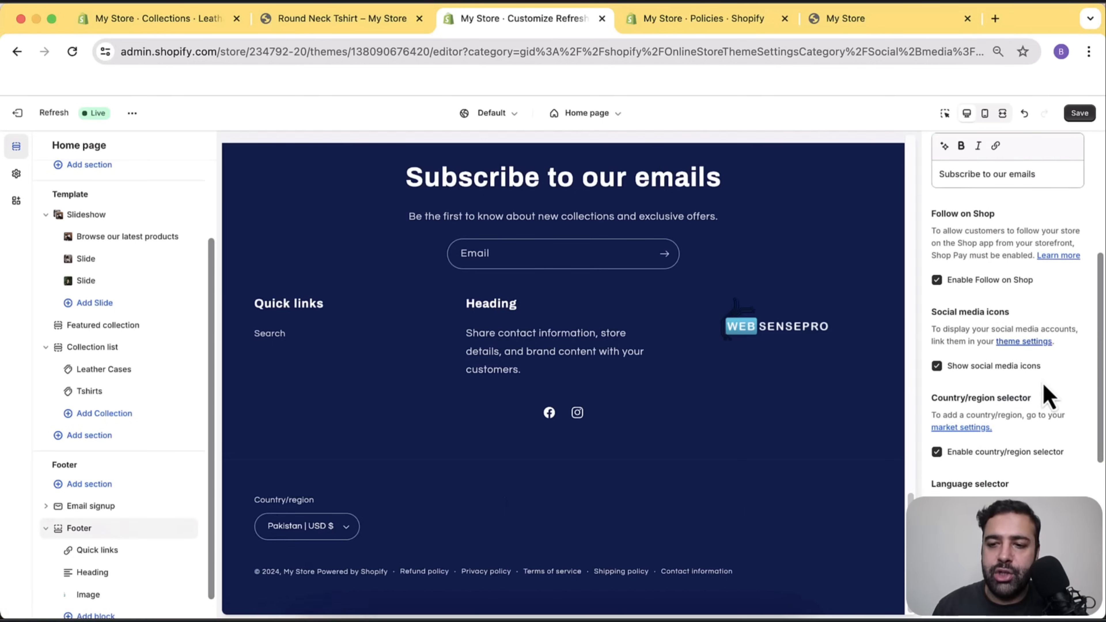
left_click(938, 453)
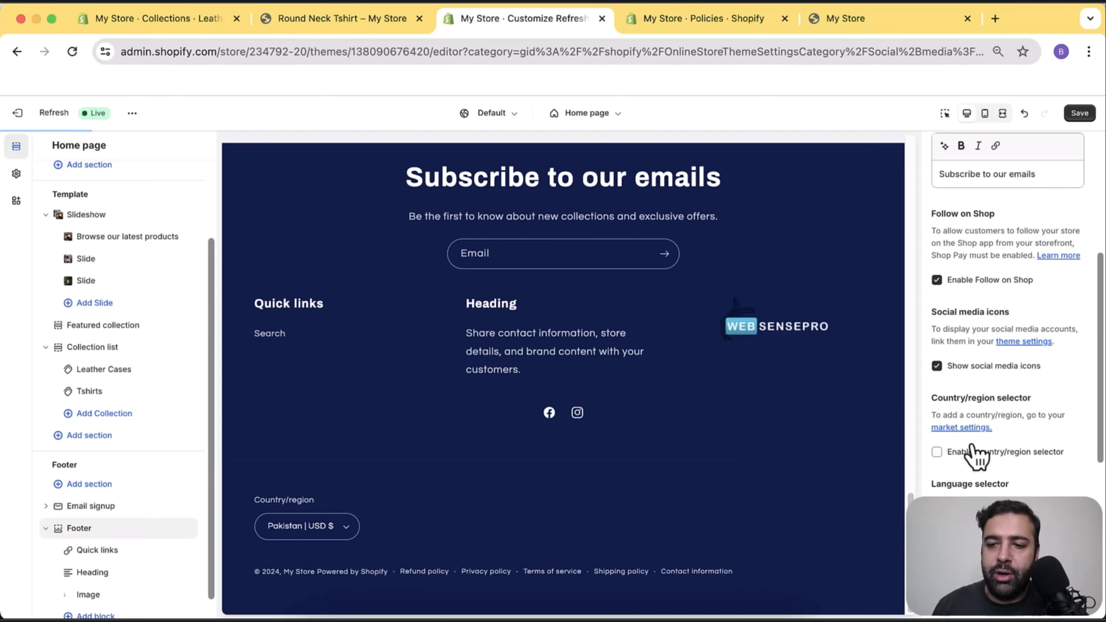
View the Quick links block settings with its Footer menu assignment.
scroll(1020, 365, "down", 2)
scroll(1019, 371, "down", 1)
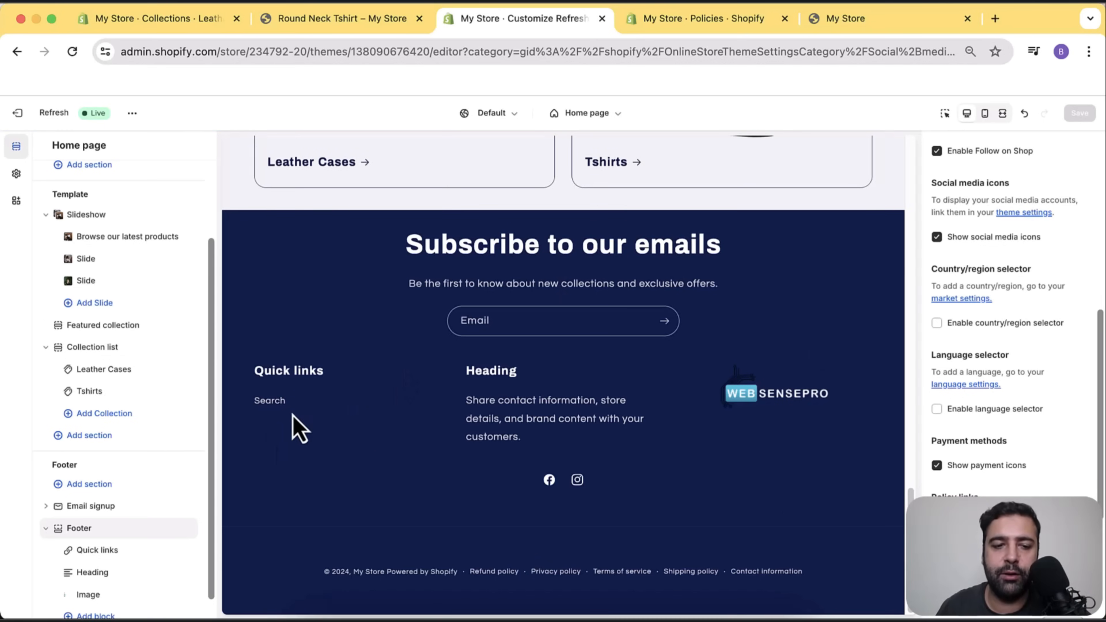
scroll(182, 413, "down", 1)
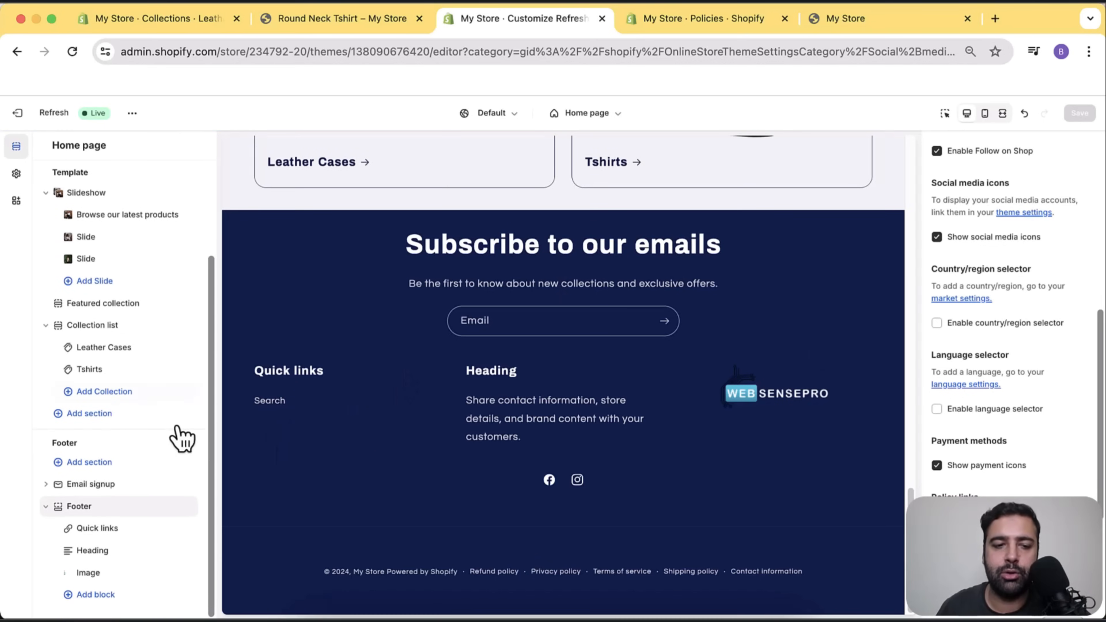
left_click(124, 530)
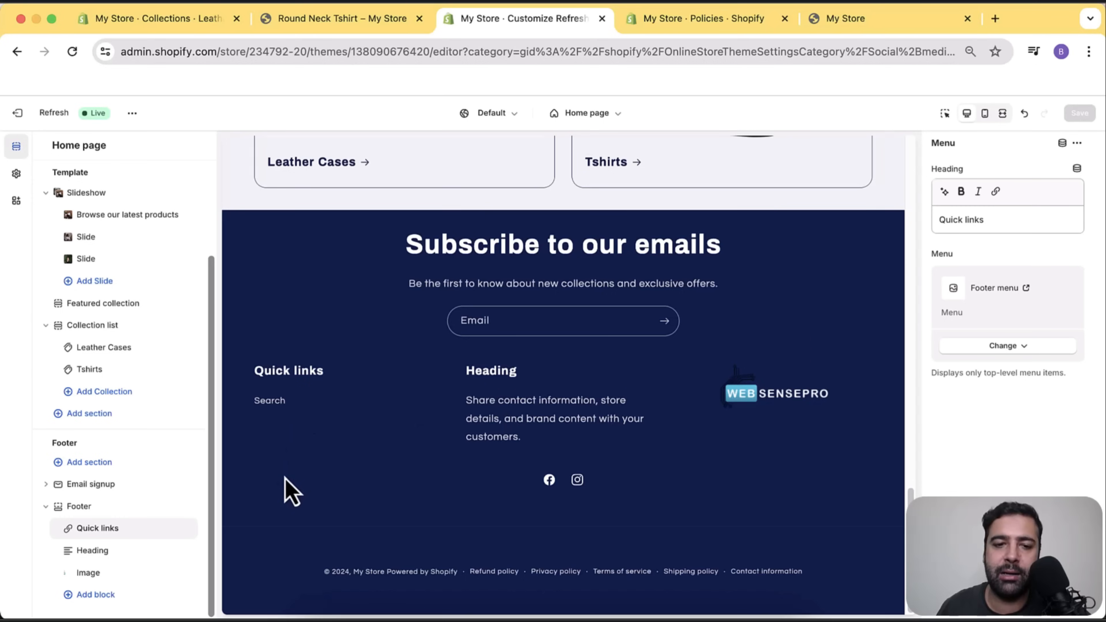
scroll(823, 412, "up", 15)
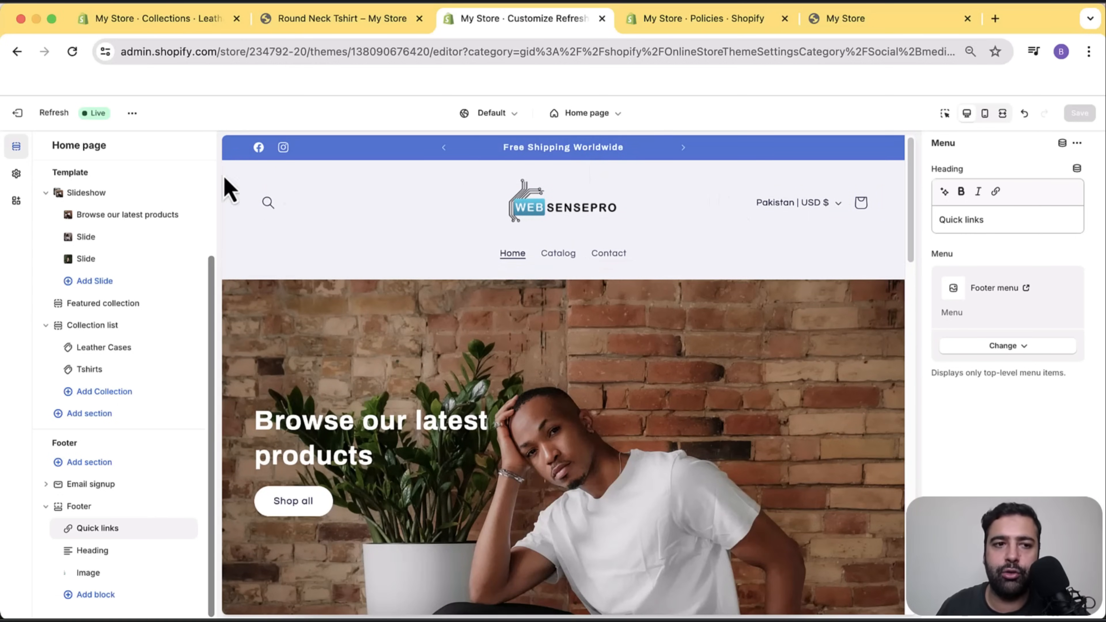
Open the admin in a new tab and bring up the Main menu under Navigation.
right_click(25, 122)
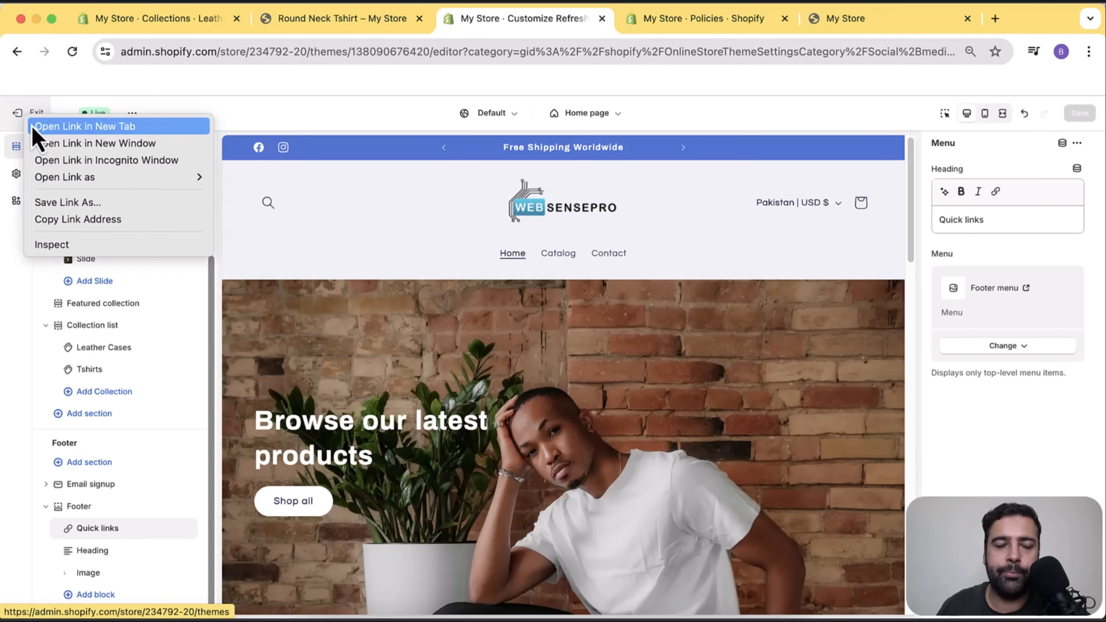
left_click(35, 128)
left_click(622, 19)
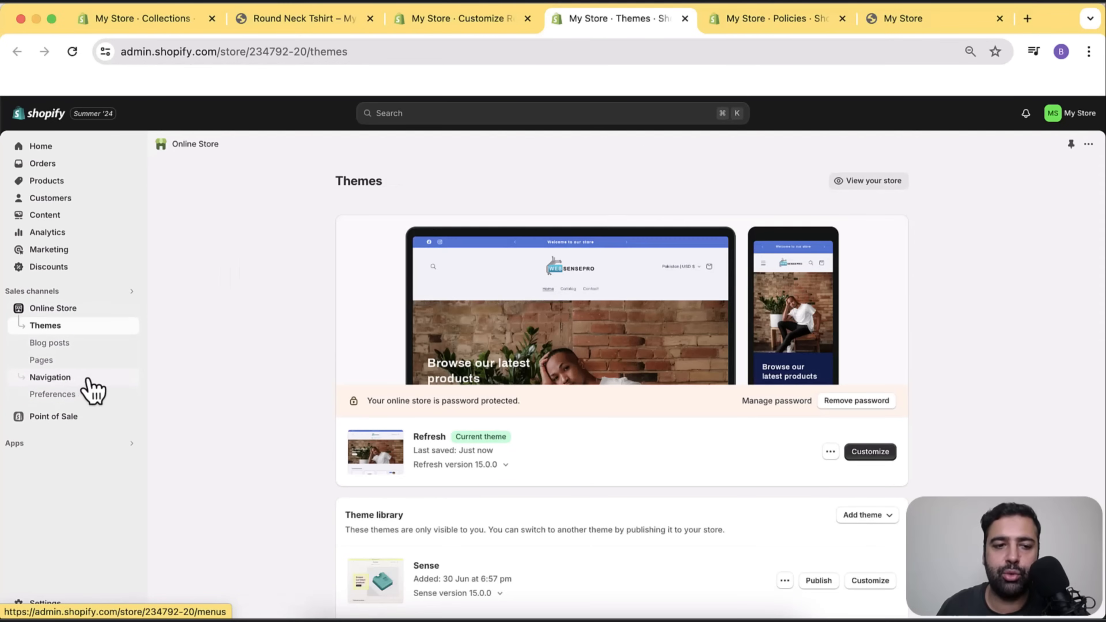
left_click(50, 378)
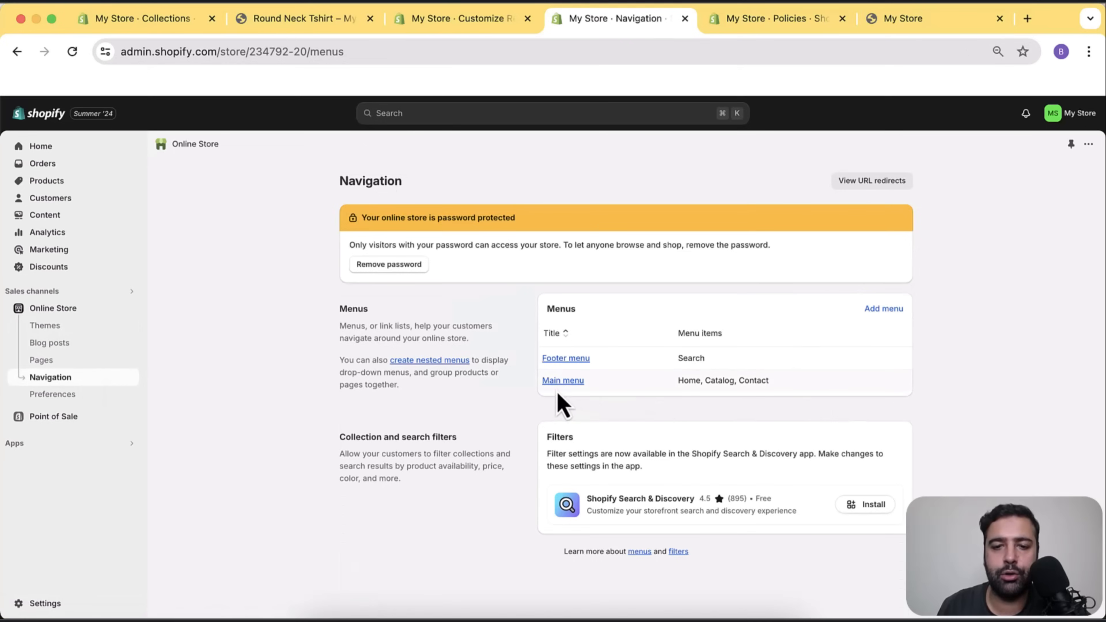
left_click(566, 384)
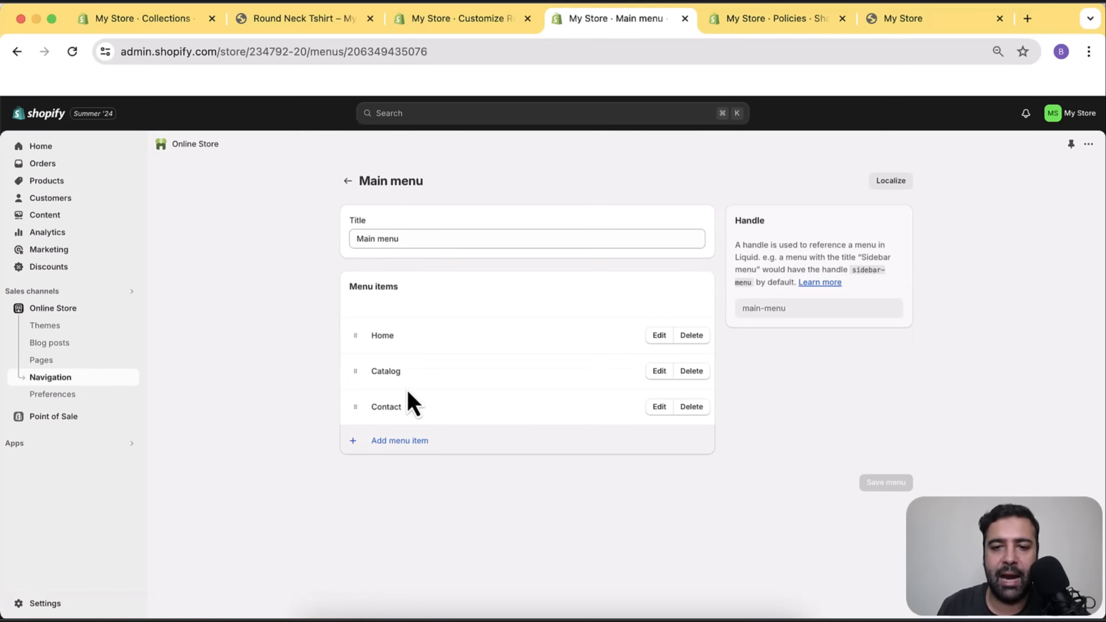
Add a Tshirts menu item linked to the Tshirts collection.
left_click(421, 448)
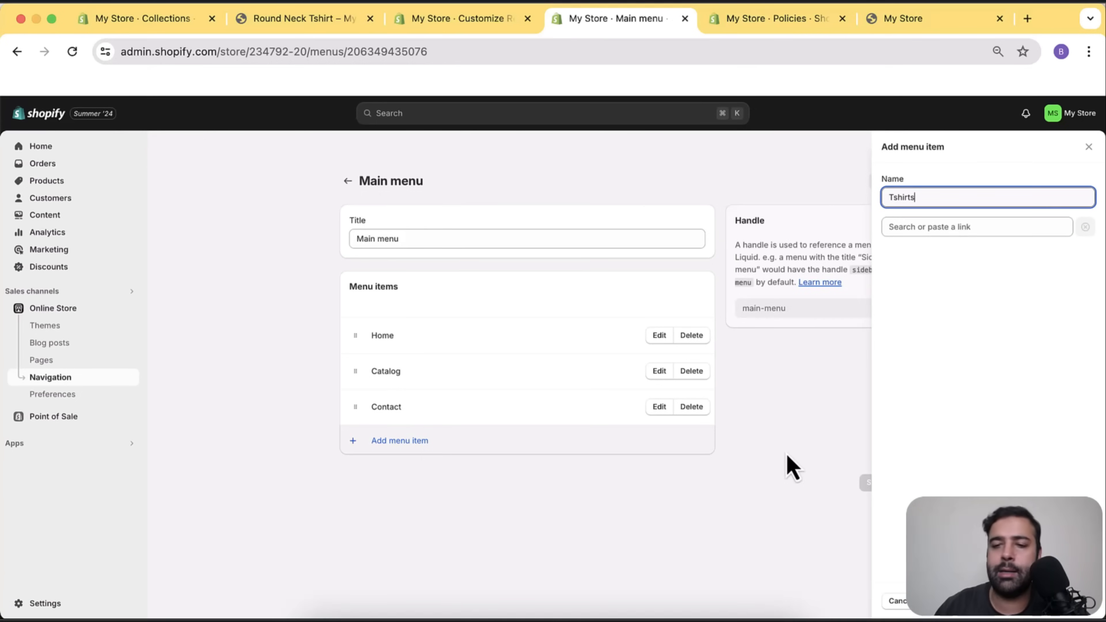
left_click(937, 229)
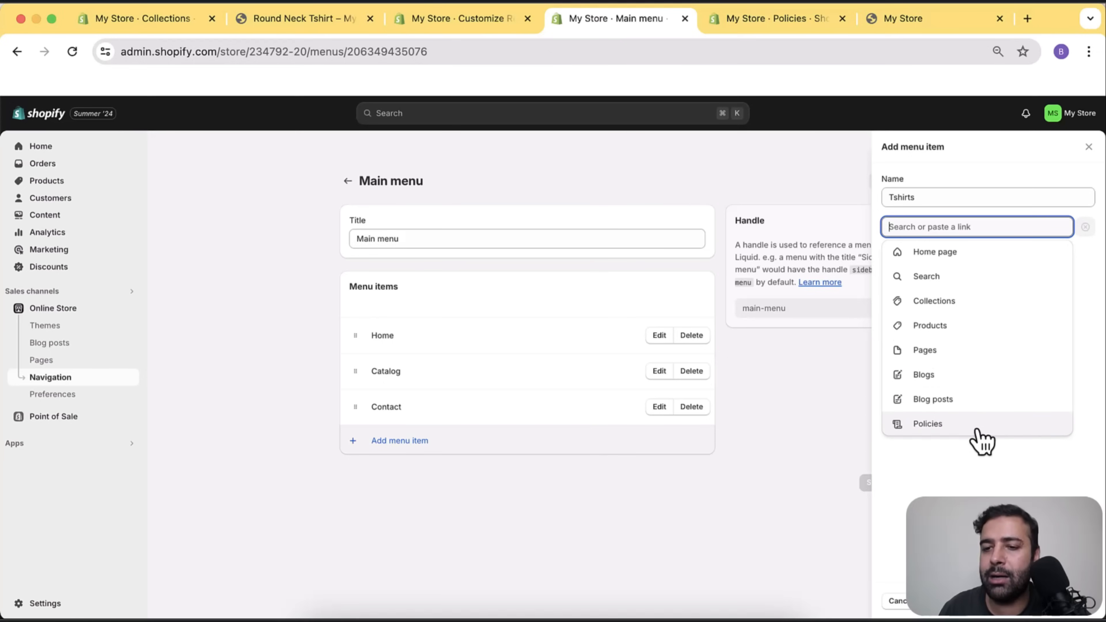
left_click(973, 305)
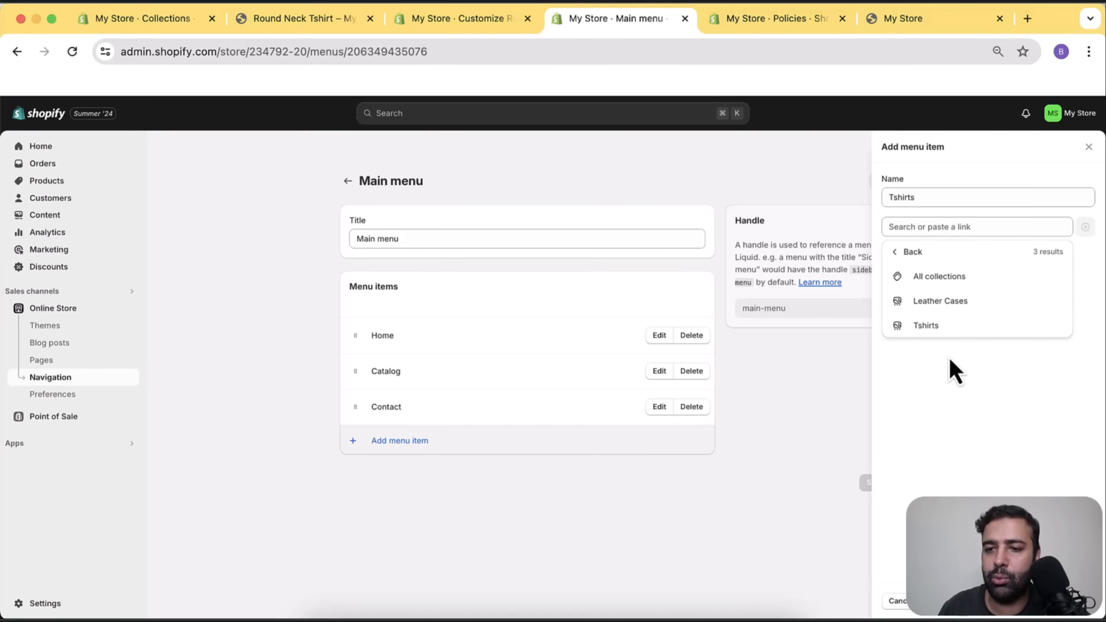
left_click(929, 328)
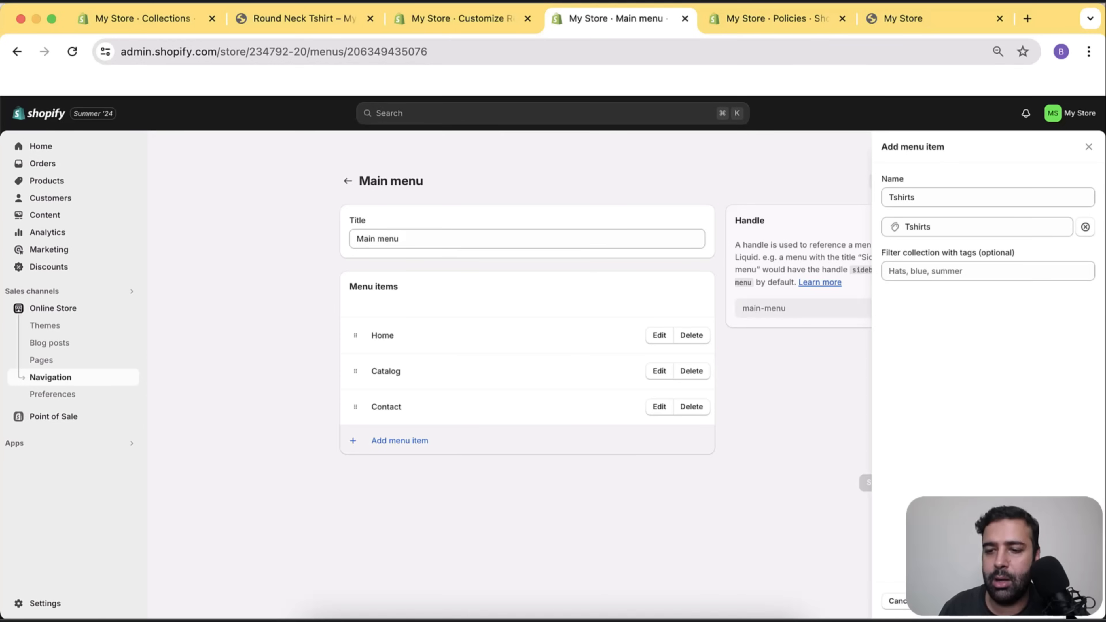
left_click(930, 601)
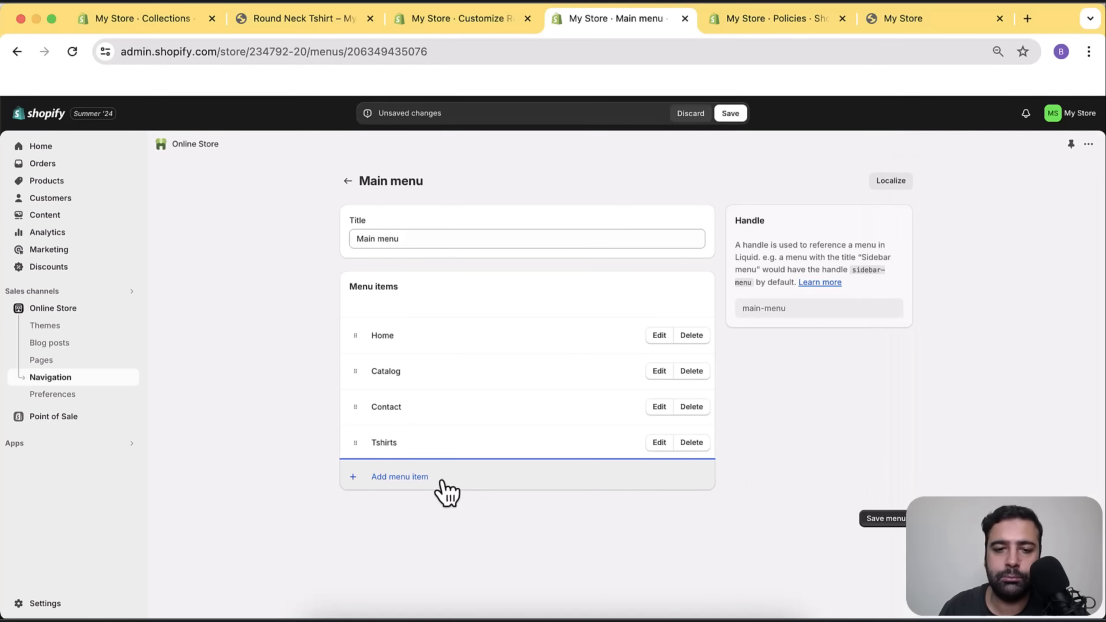
Move Tshirts right after Home and delete the Catalog item.
left_click_drag(358, 456, 363, 394)
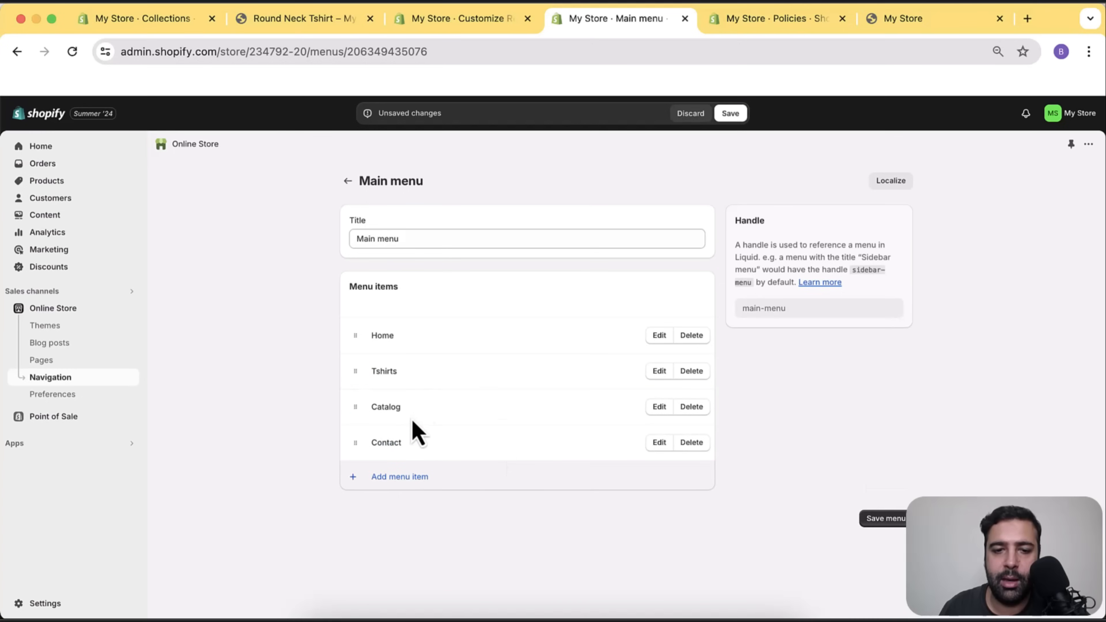
left_click(696, 408)
left_click(710, 394)
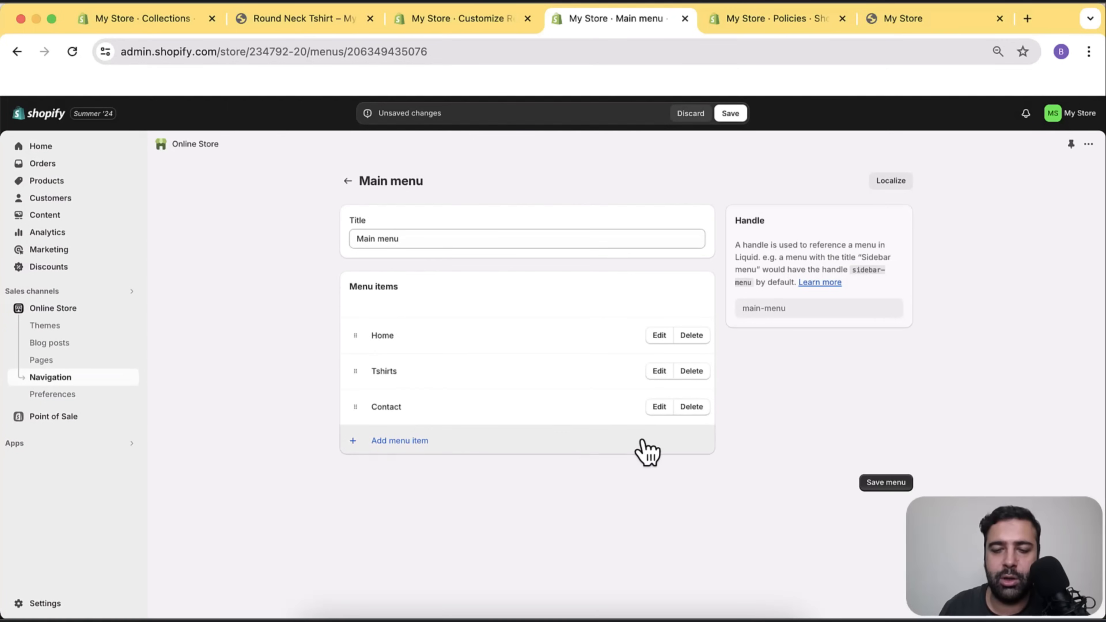
Create a Leather Cases menu item linked to Collections > Leather Cases, then return to its name.
left_click(389, 456)
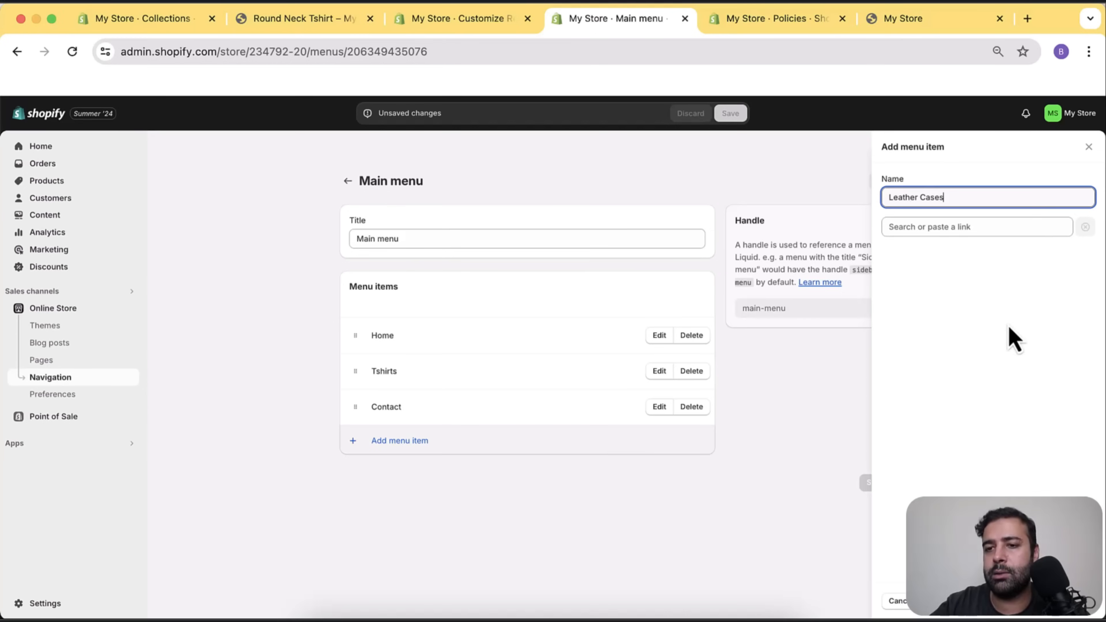
key("Tab")
left_click(949, 311)
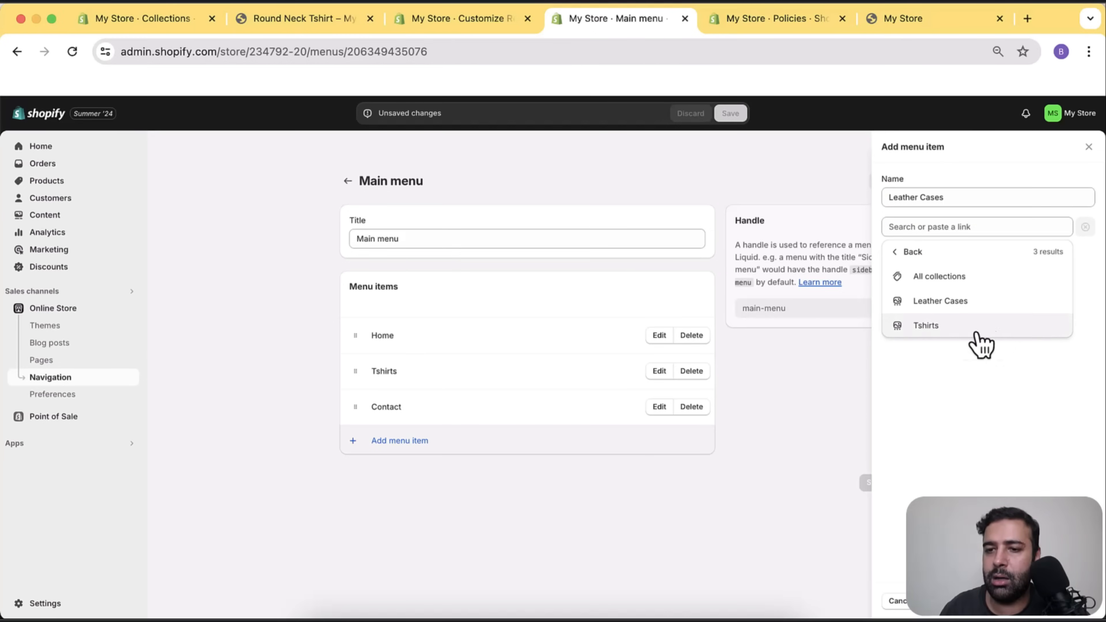
left_click(955, 305)
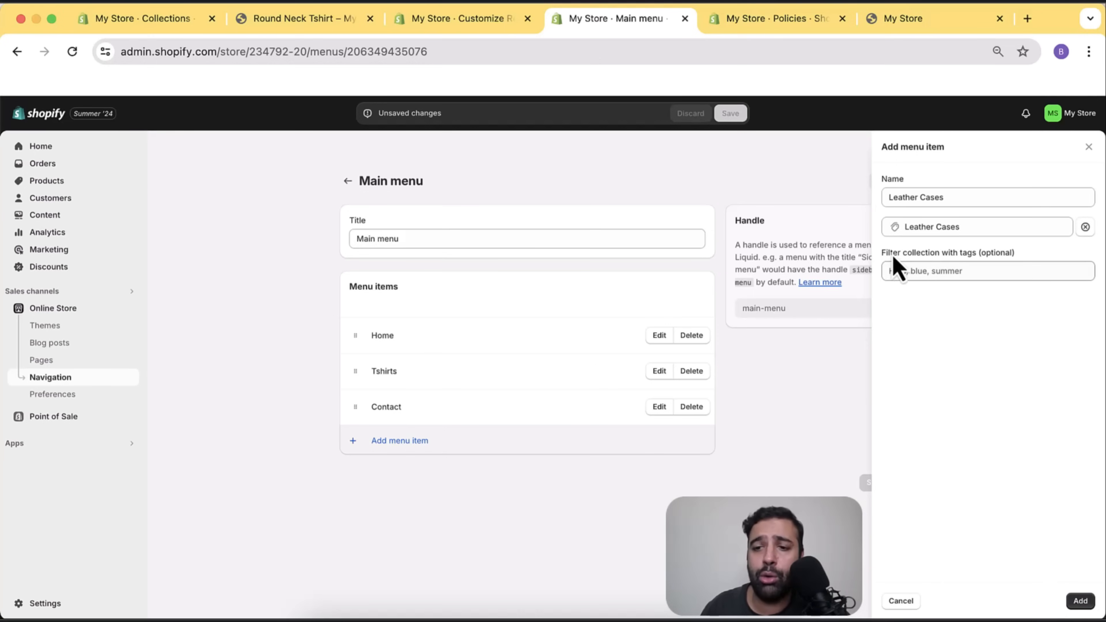
left_click_drag(882, 253, 1018, 261)
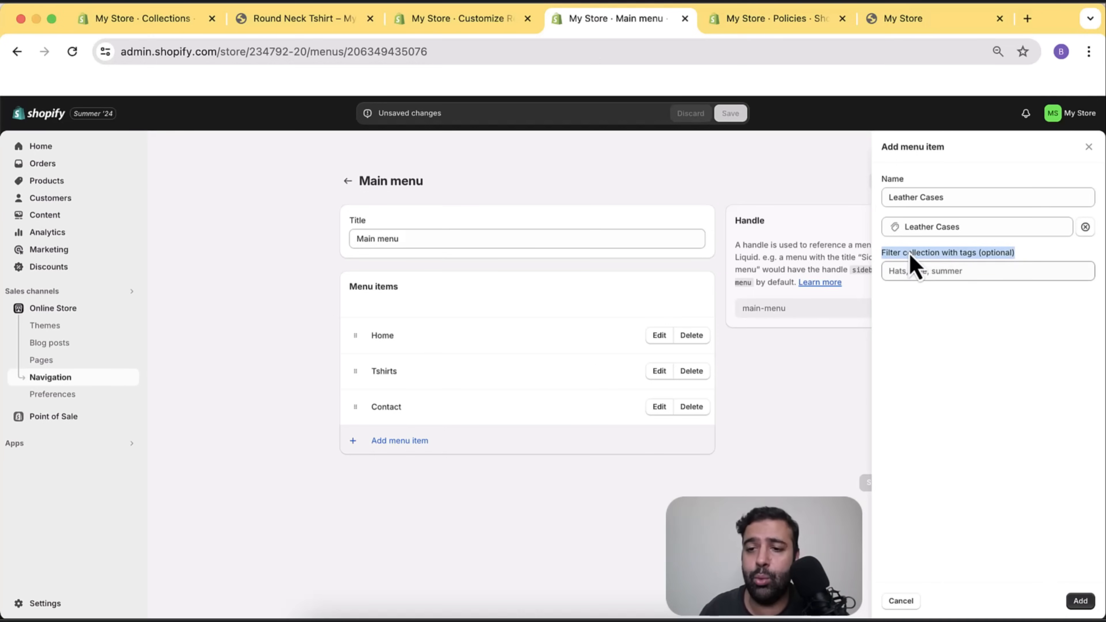
left_click(955, 198)
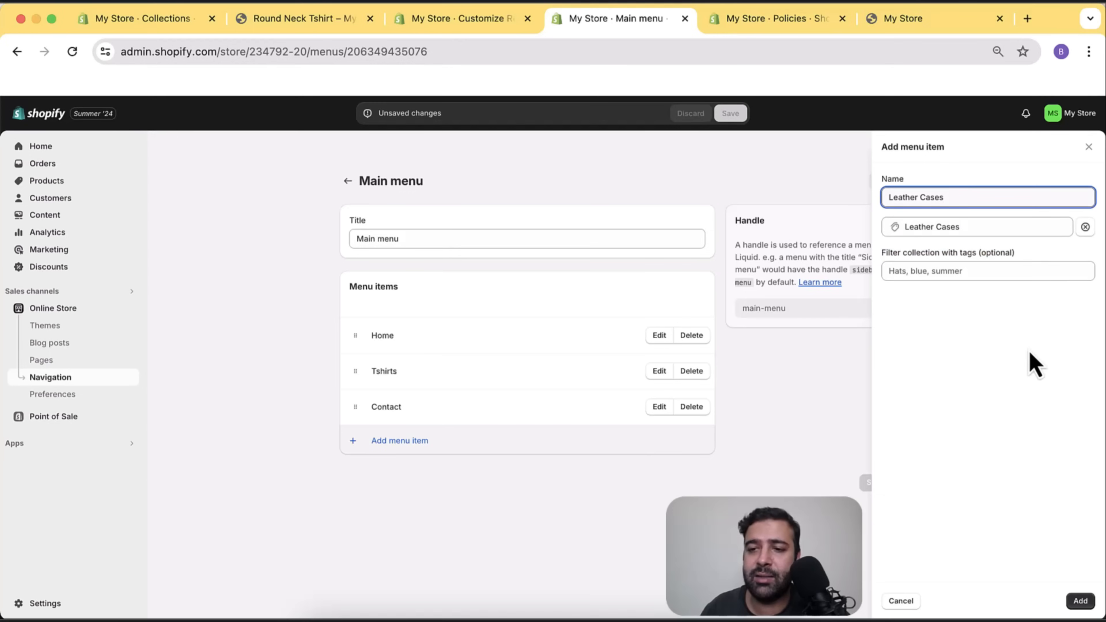
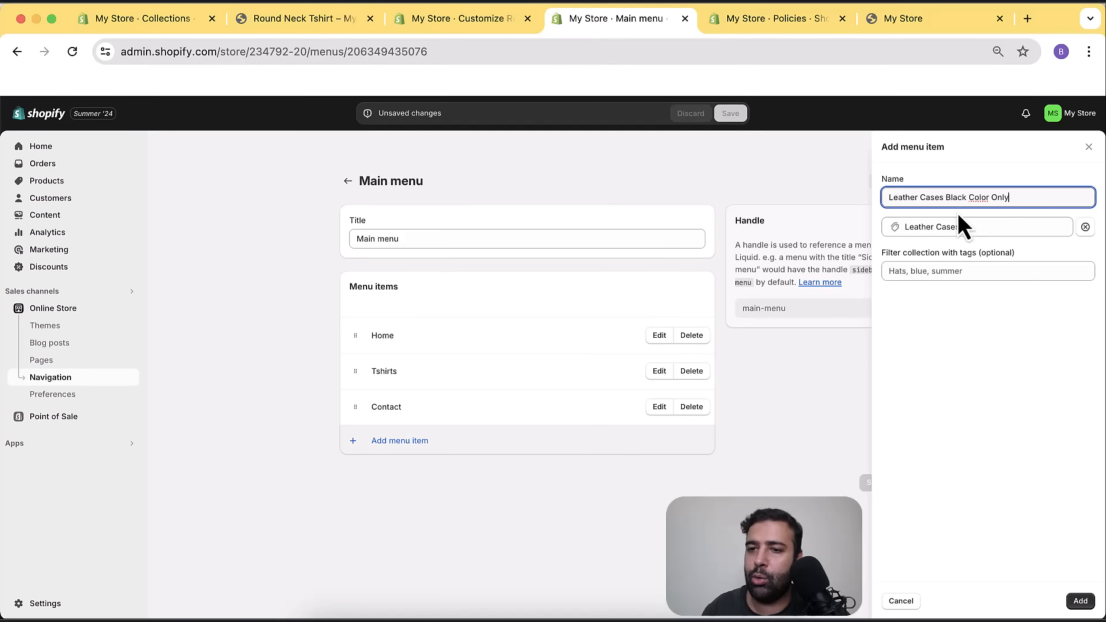
Trim the item name to 'Leather Cases' and add it to the main menu.
left_click_drag(946, 196, 1036, 222)
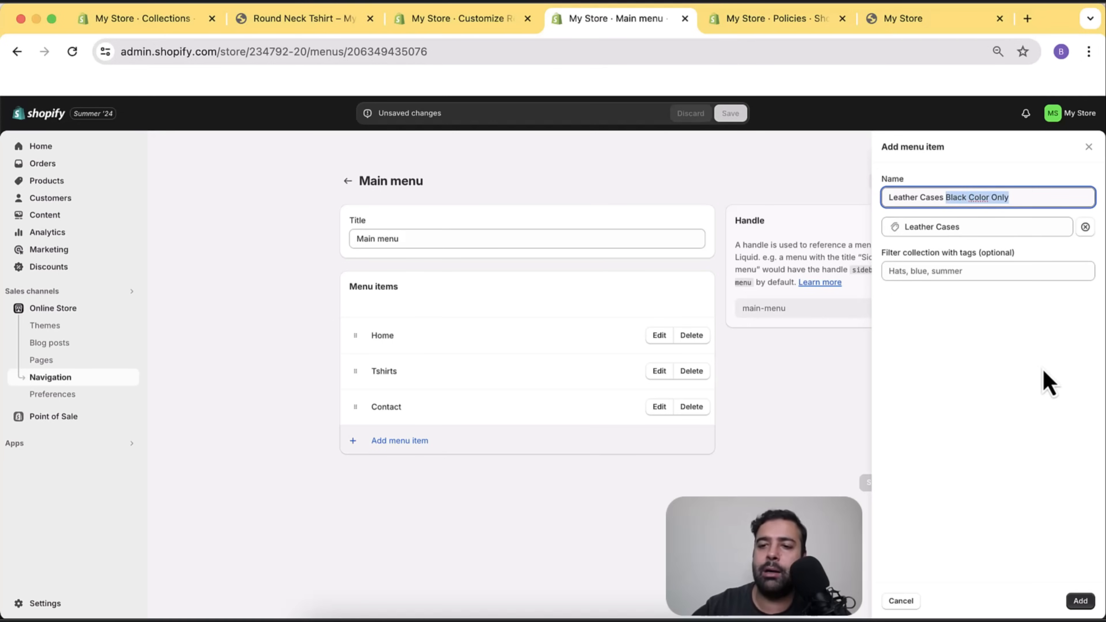
key("BackSpace")
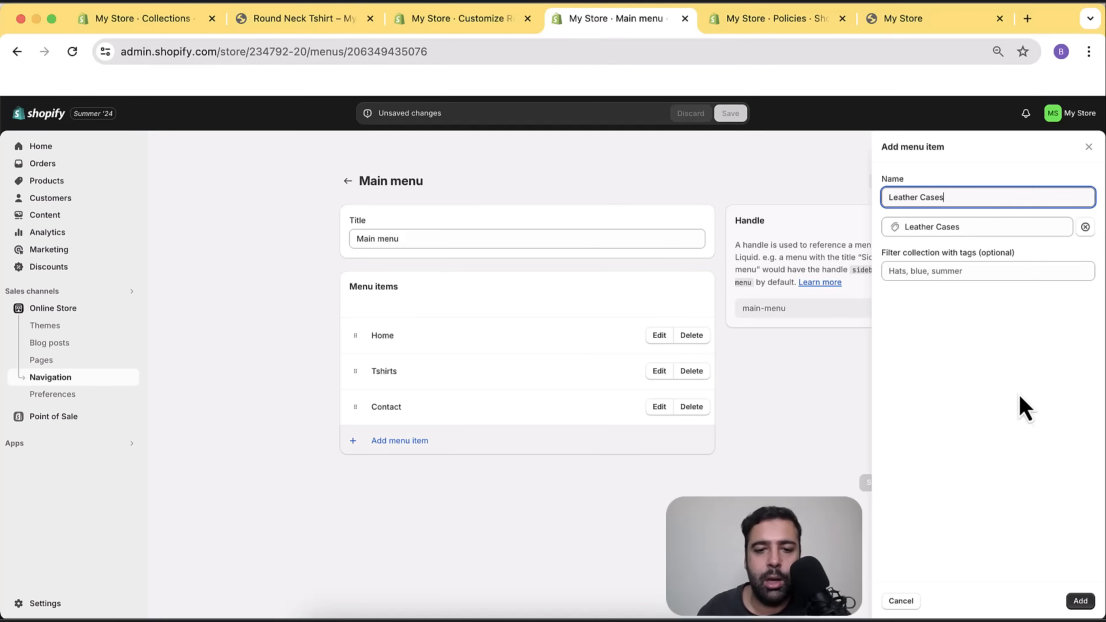
left_click(1080, 601)
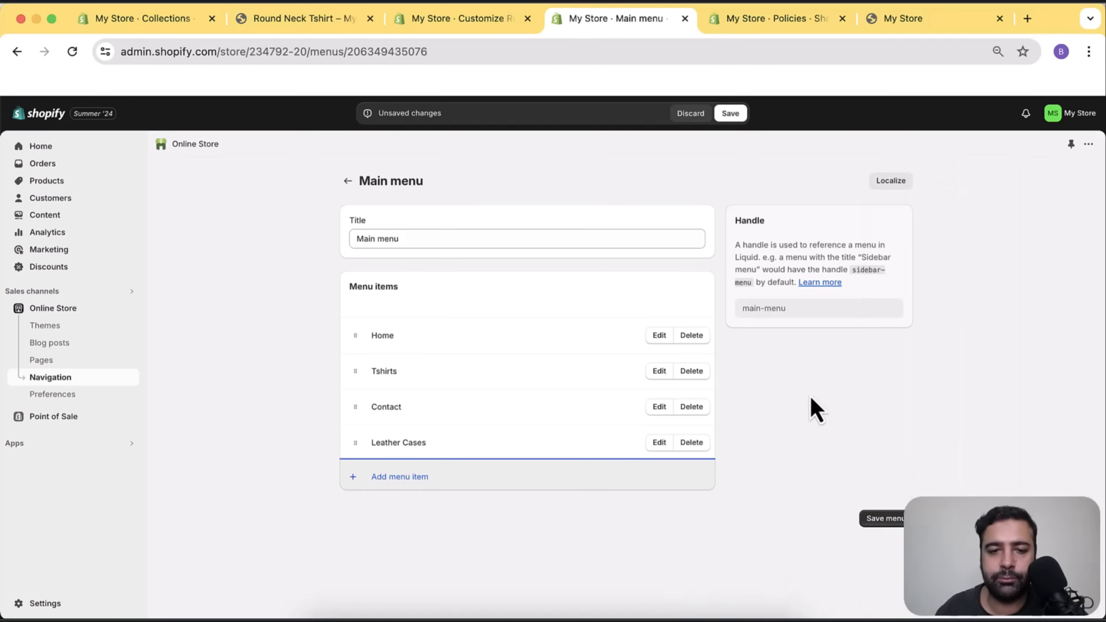
Move Leather Cases above Contact, save the main menu and return to Navigation.
left_click_drag(367, 457, 379, 436)
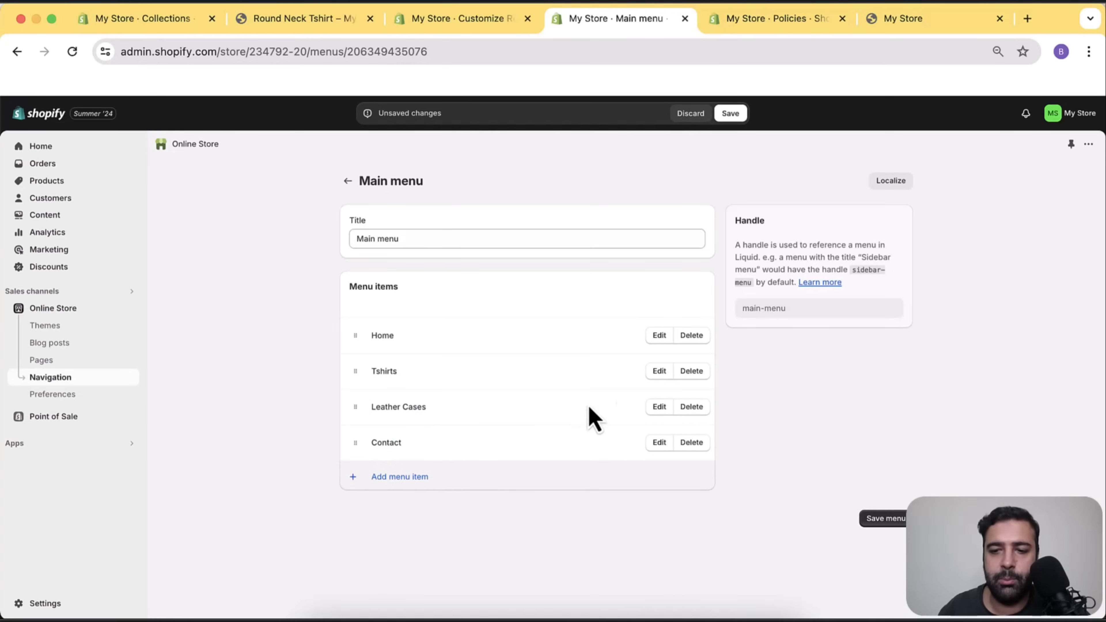
left_click(897, 523)
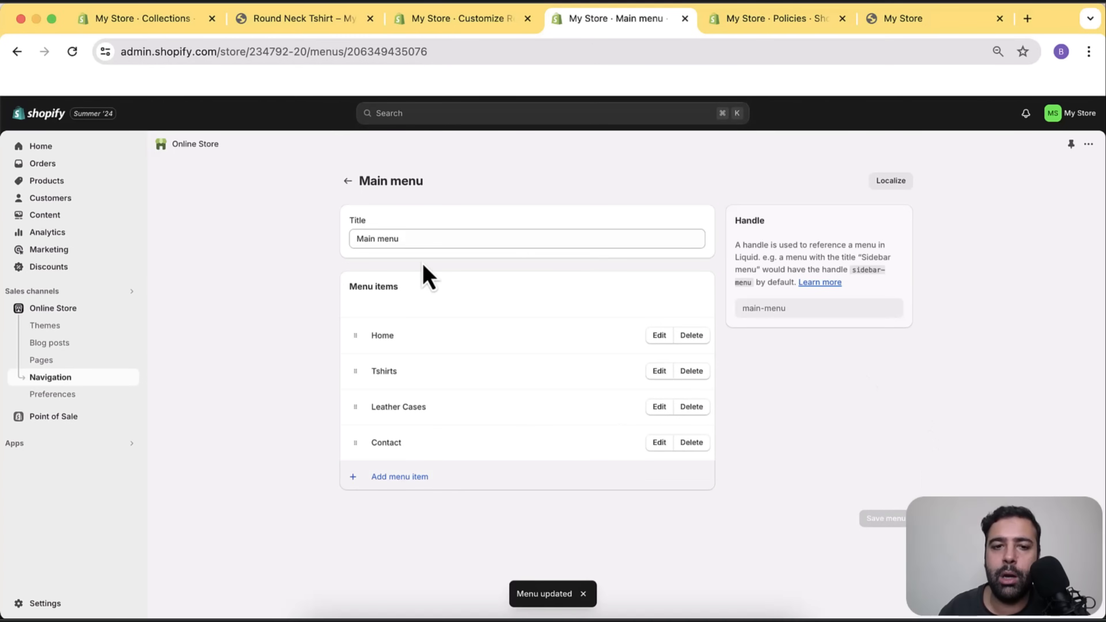
left_click(348, 180)
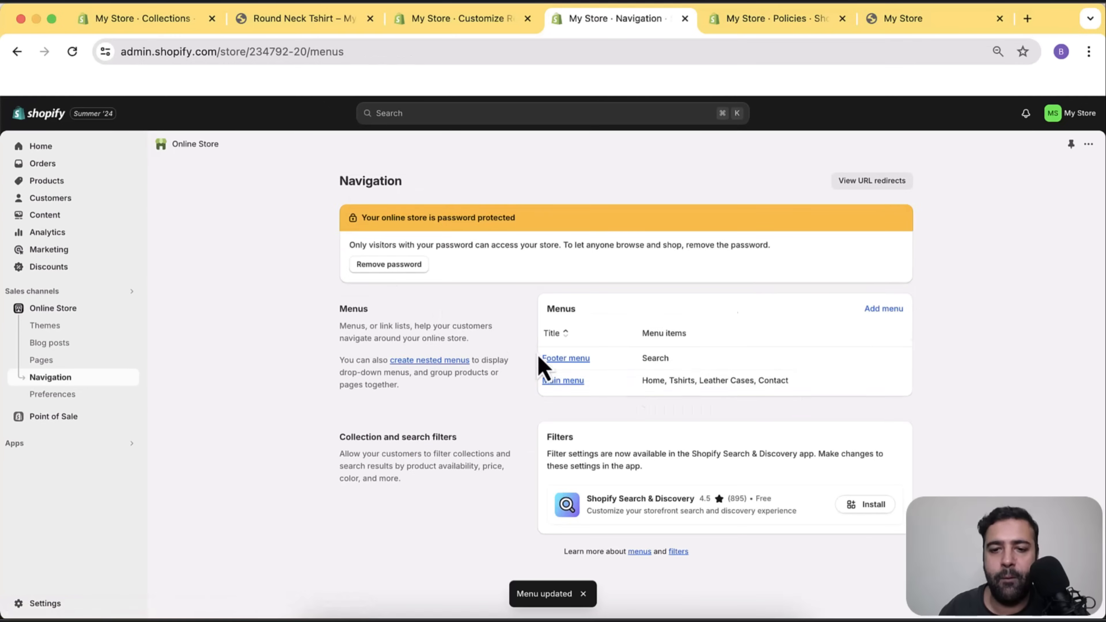
Delete the Search item from the Footer menu.
left_click(576, 363)
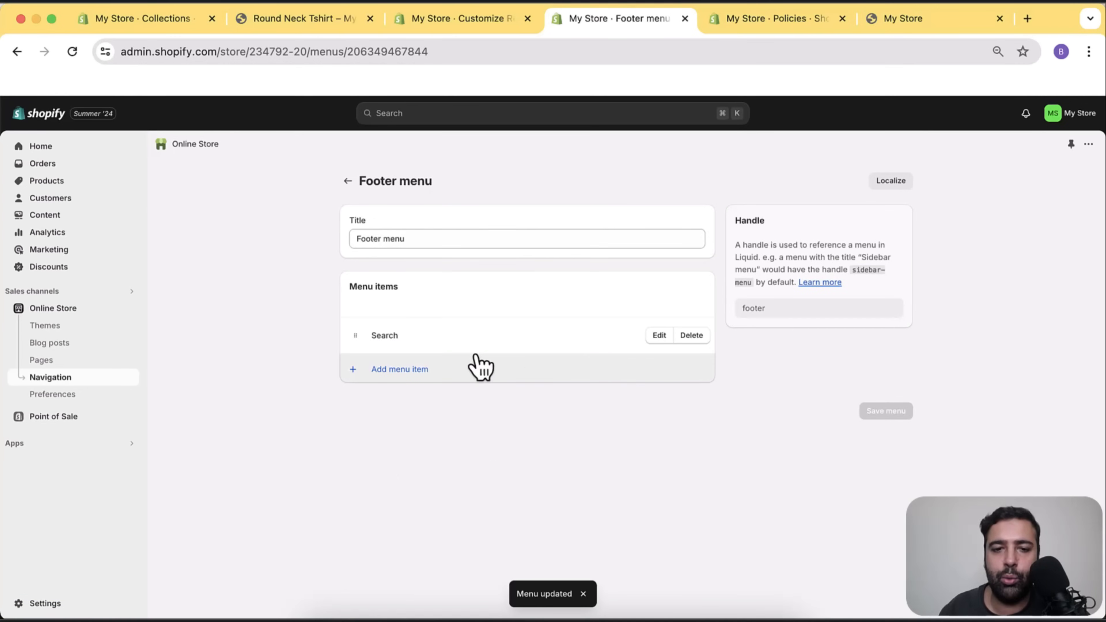
left_click(689, 336)
left_click(713, 395)
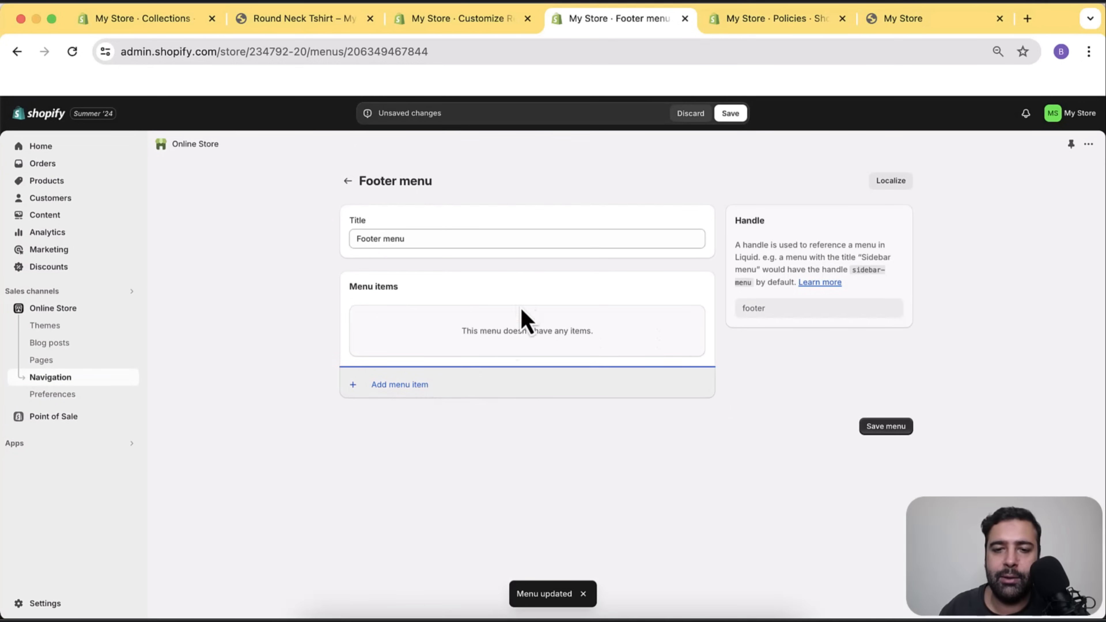
Add a footer menu item linked to Collections > Tshirts.
left_click(414, 389)
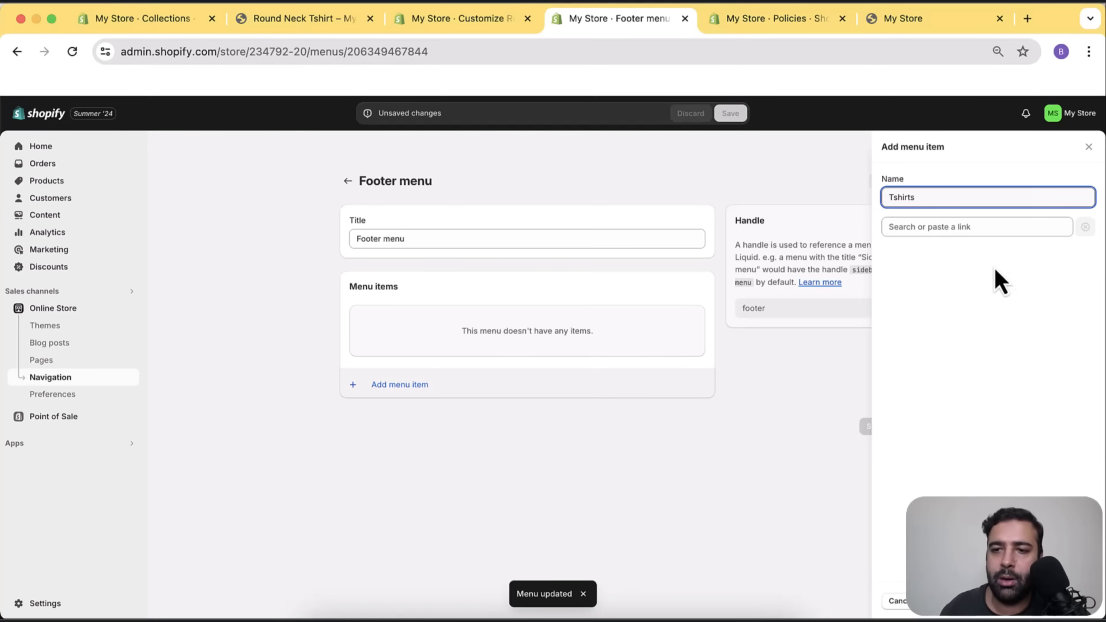
left_click(983, 227)
left_click(974, 305)
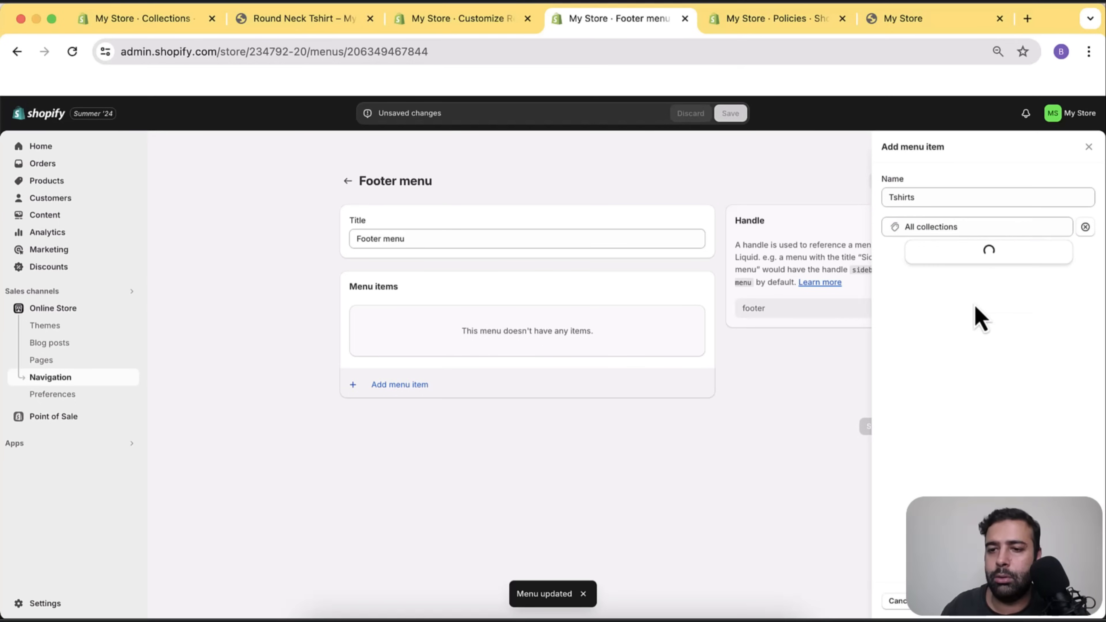
left_click(973, 328)
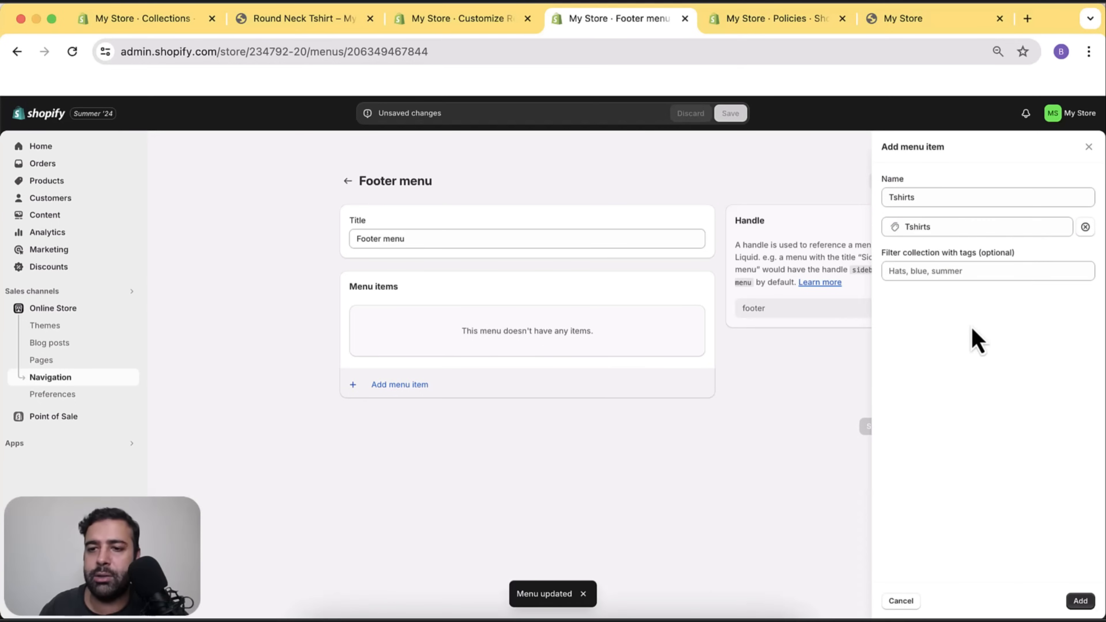
left_click(1076, 602)
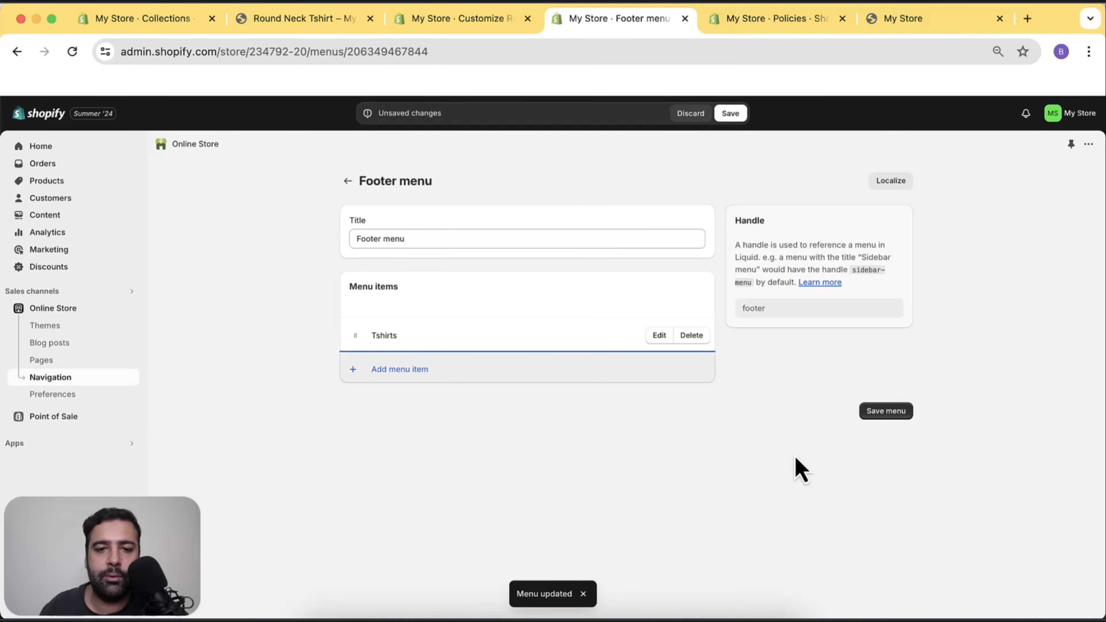
Add a footer menu item linked to Collections > Leather Cases.
left_click(386, 371)
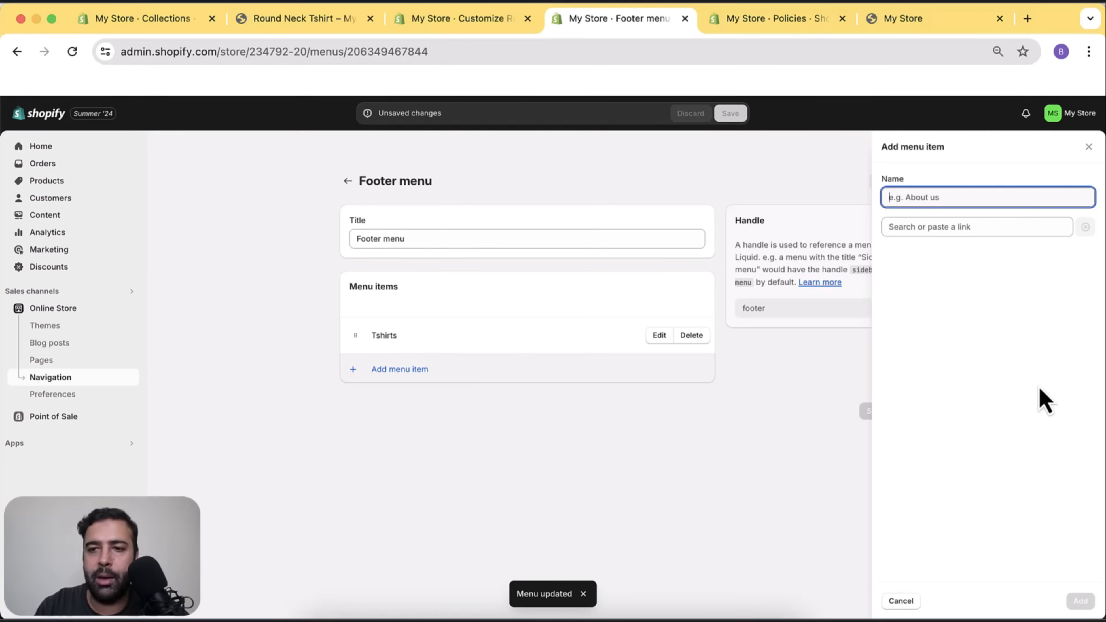
type("Leather Cases")
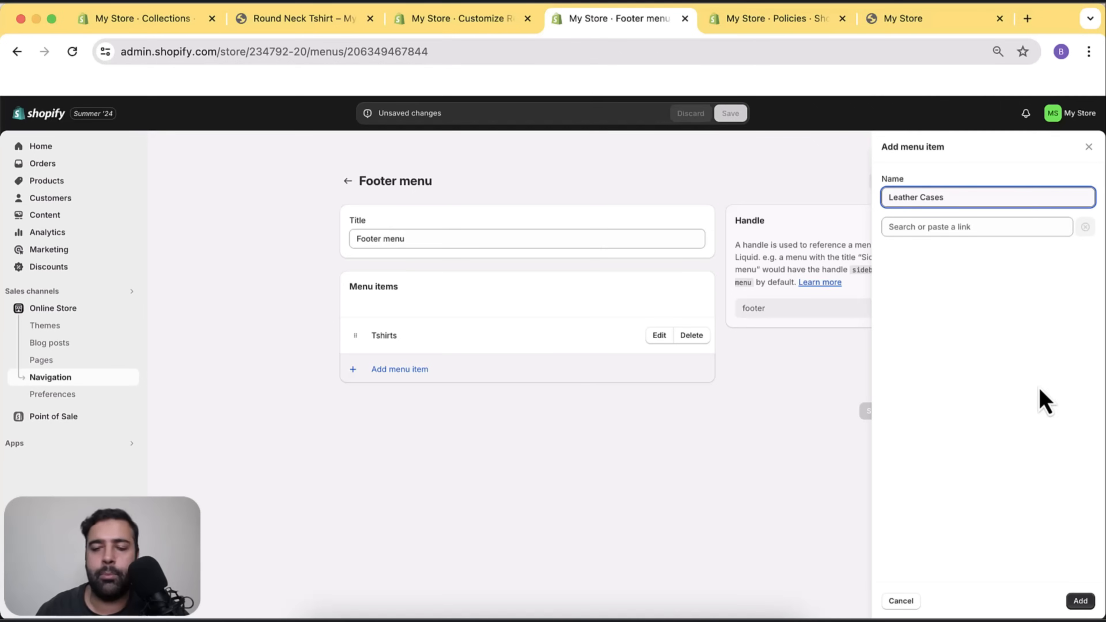
left_click(983, 228)
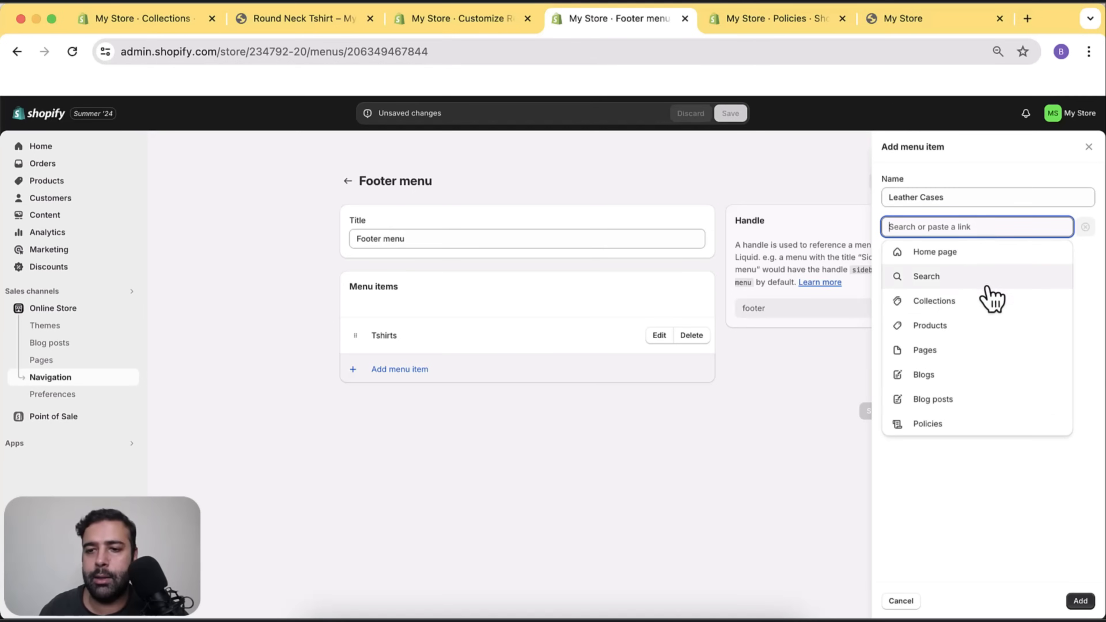
left_click(965, 302)
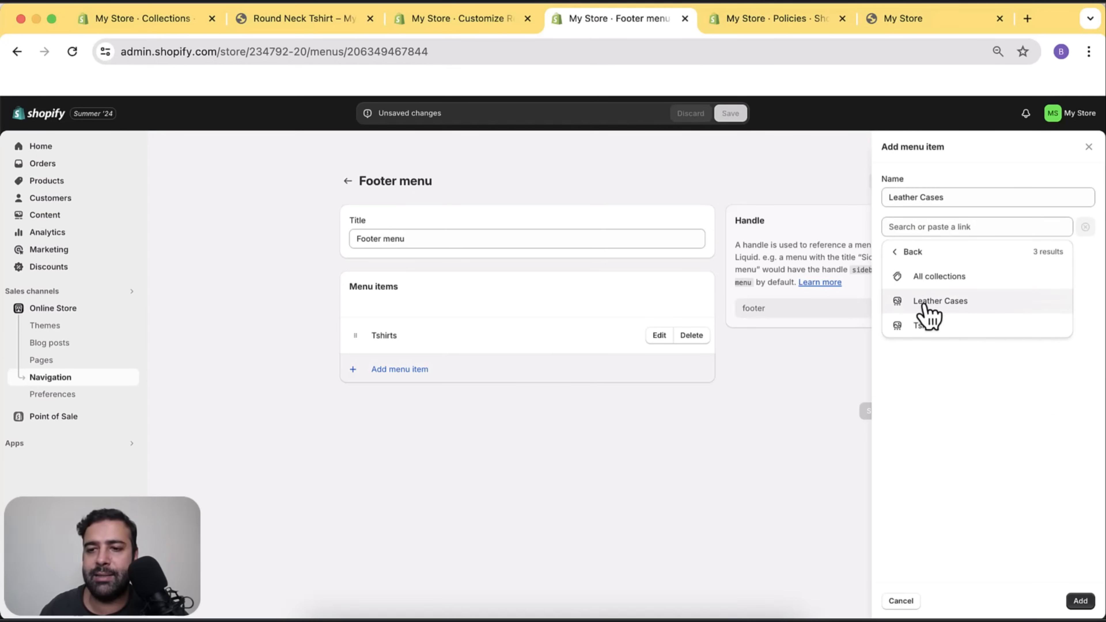
left_click(958, 303)
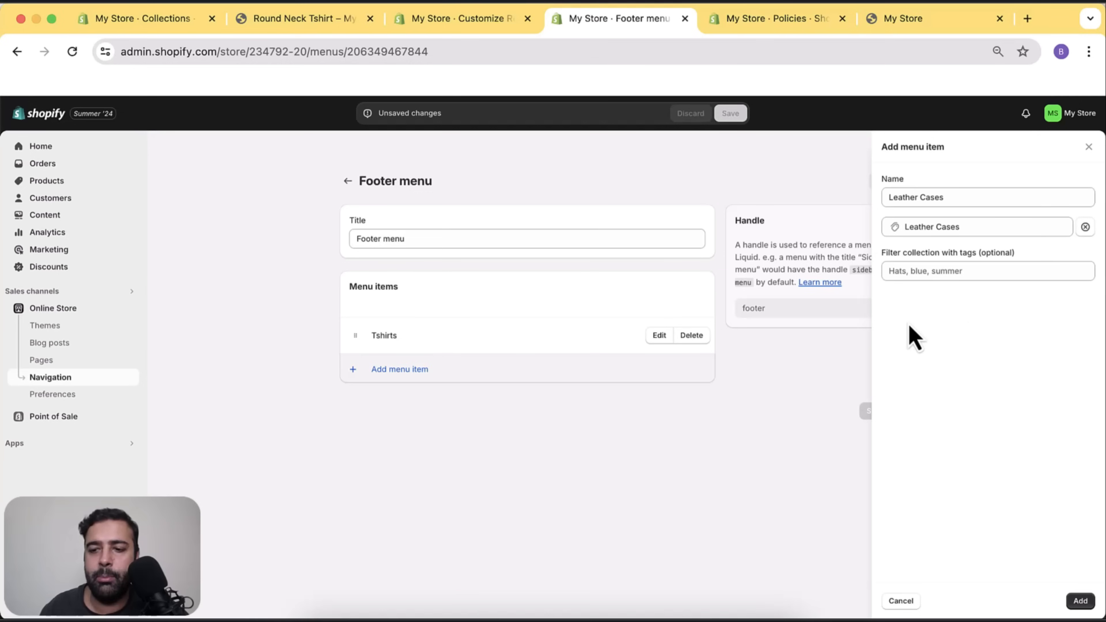
left_click(1079, 601)
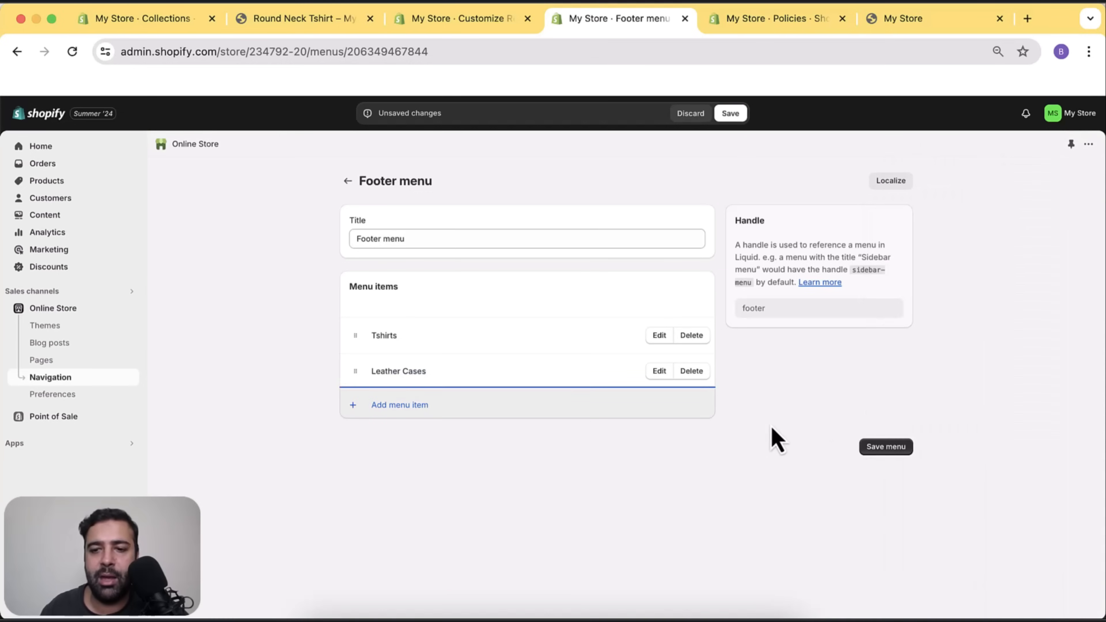
Save the footer menu and view the live storefront.
left_click(882, 451)
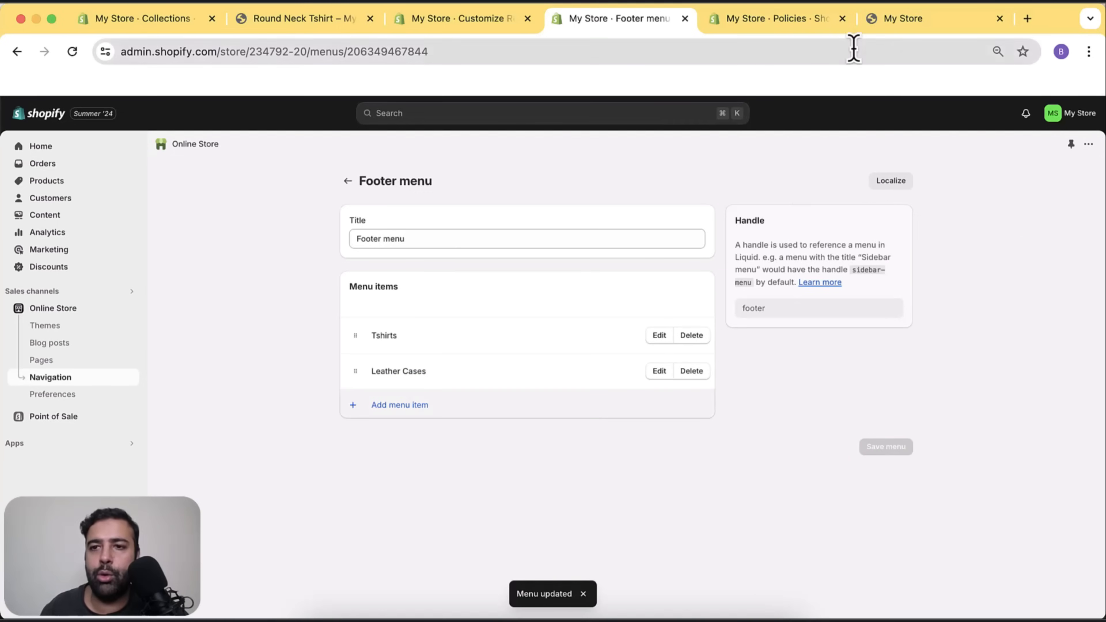
left_click(903, 18)
scroll(822, 346, "up", 15)
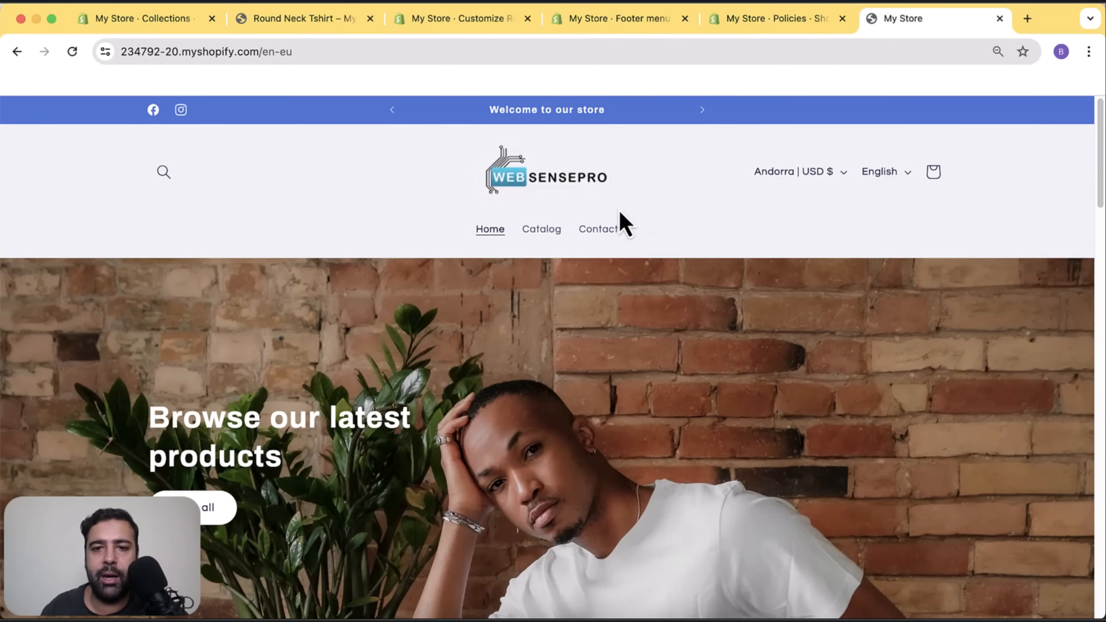
Reload the storefront, check the Tshirts and Leather Cases links in header and footer, then return to the editor.
left_click(567, 186)
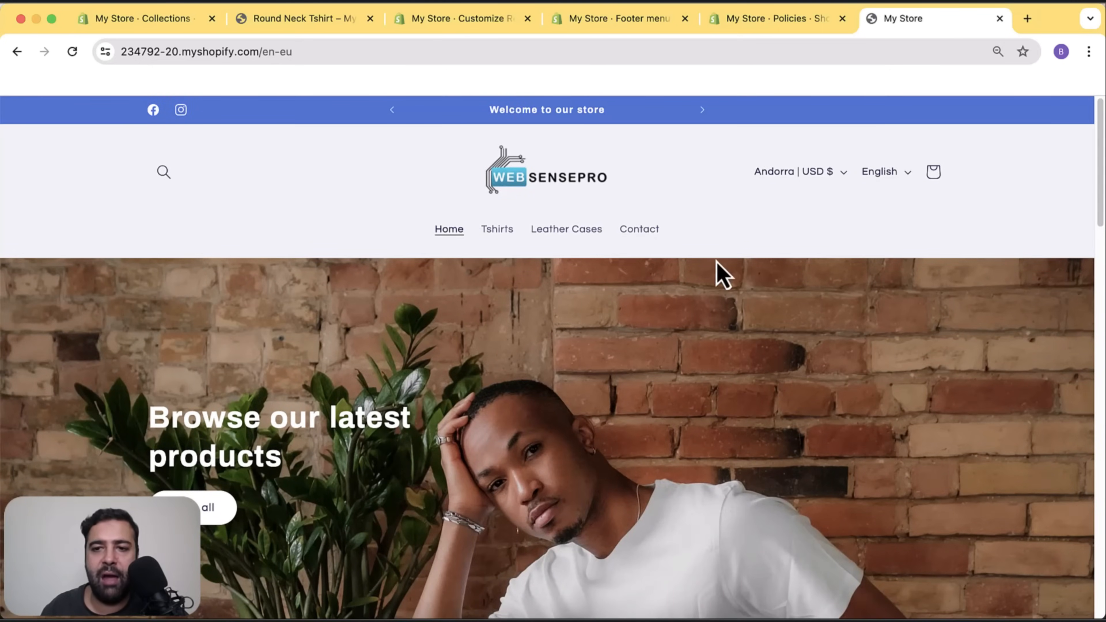
scroll(1042, 188, "down", 20)
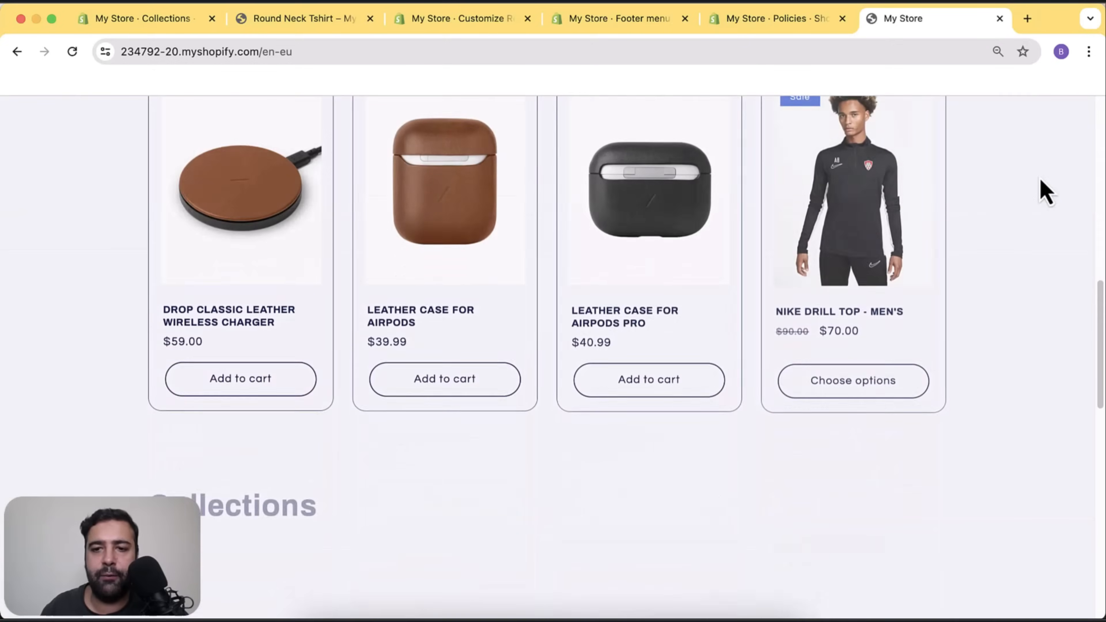
scroll(1040, 178, "down", 2)
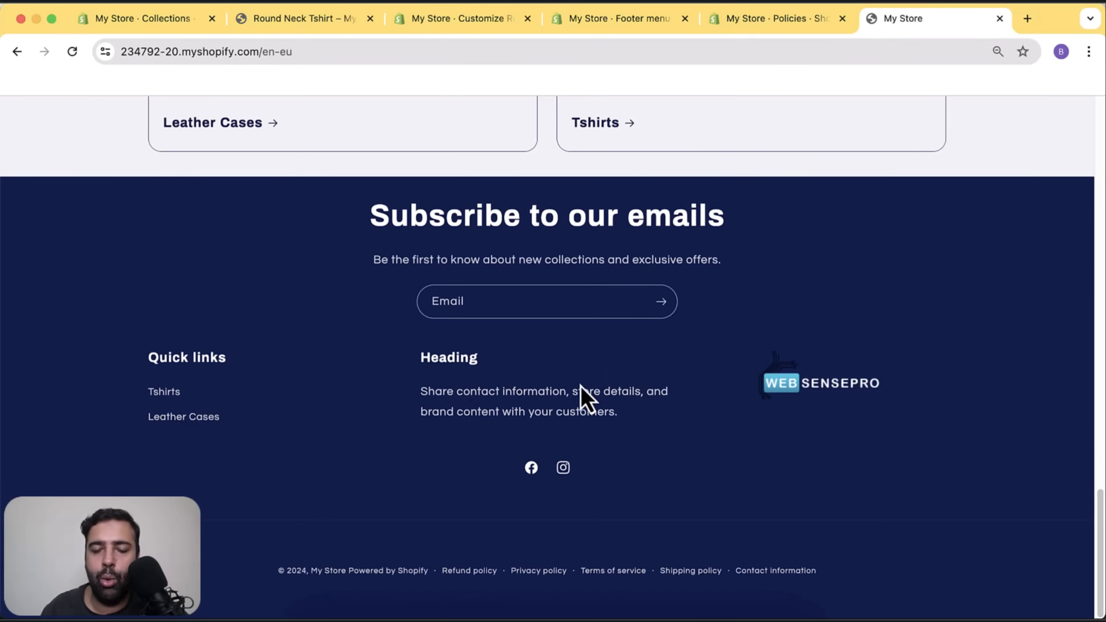
left_click_drag(654, 428, 419, 385)
left_click(476, 395)
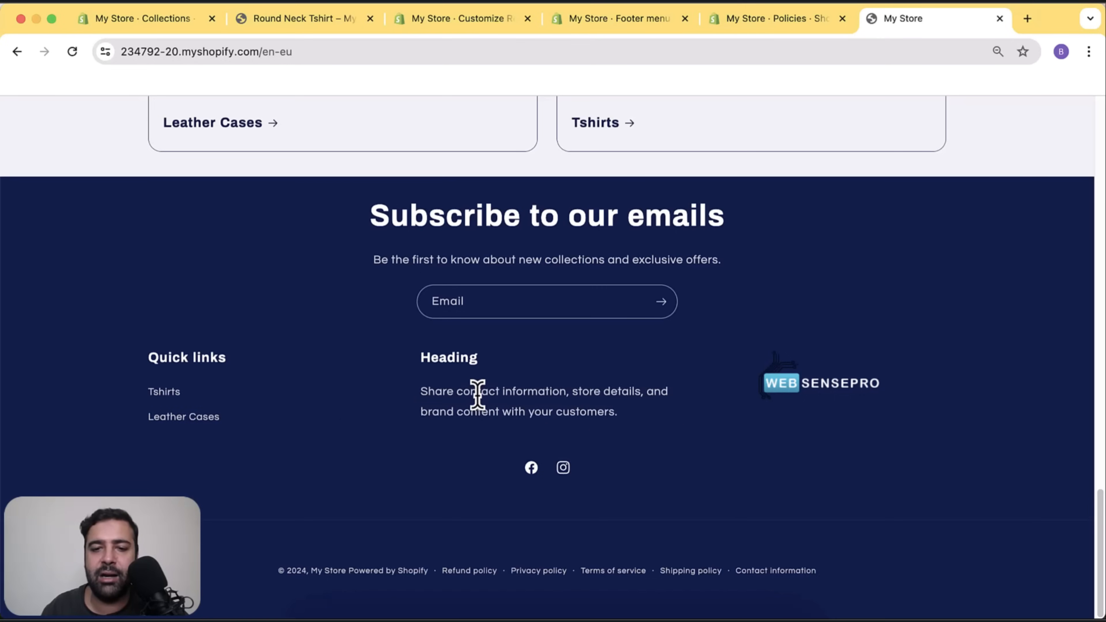
scroll(941, 436, "up", 2)
scroll(943, 432, "up", 15)
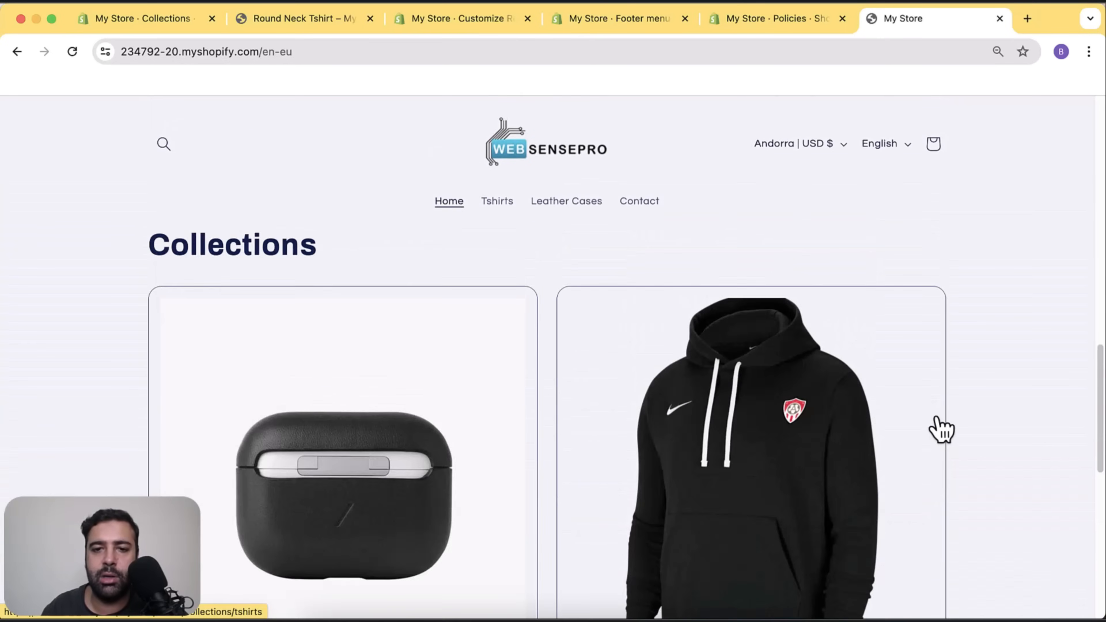
scroll(937, 418, "up", 1)
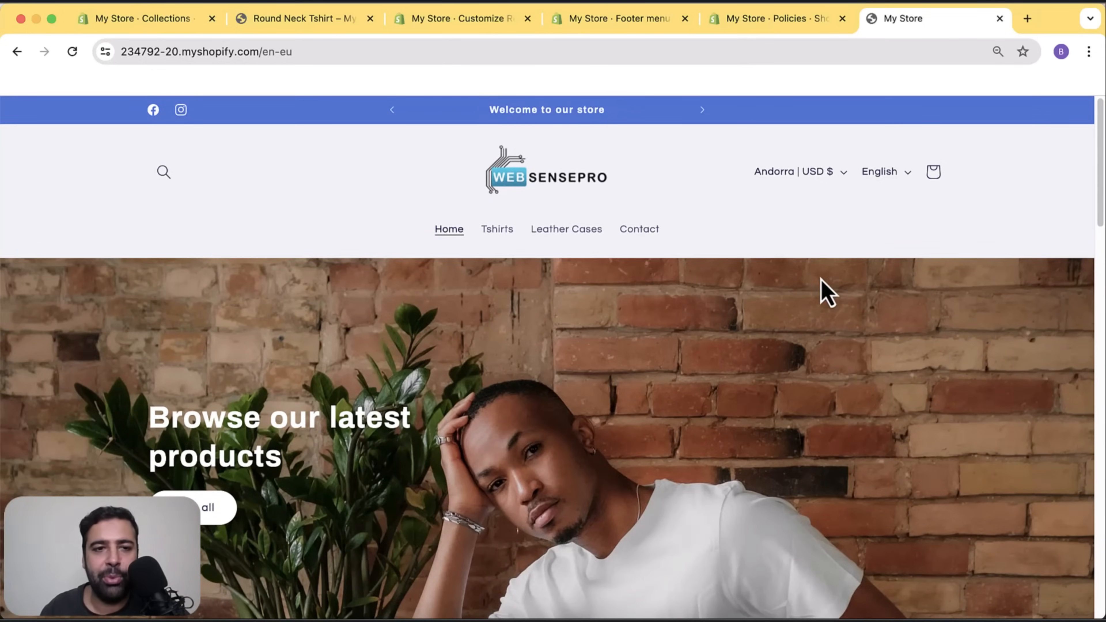
scroll(825, 292, "down", 15)
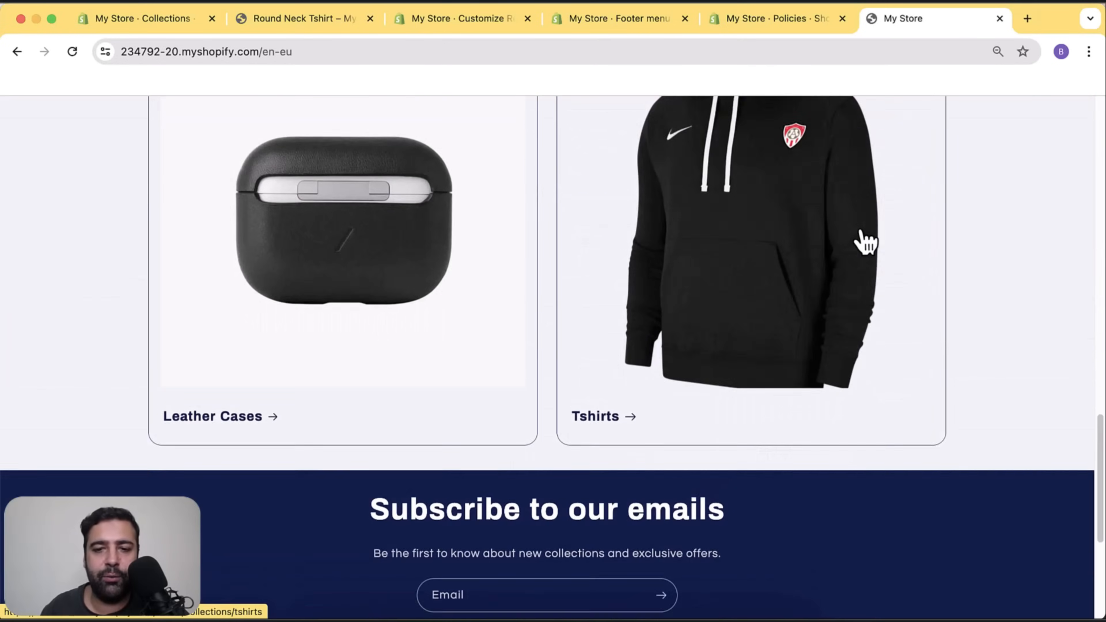
scroll(865, 241, "down", 5)
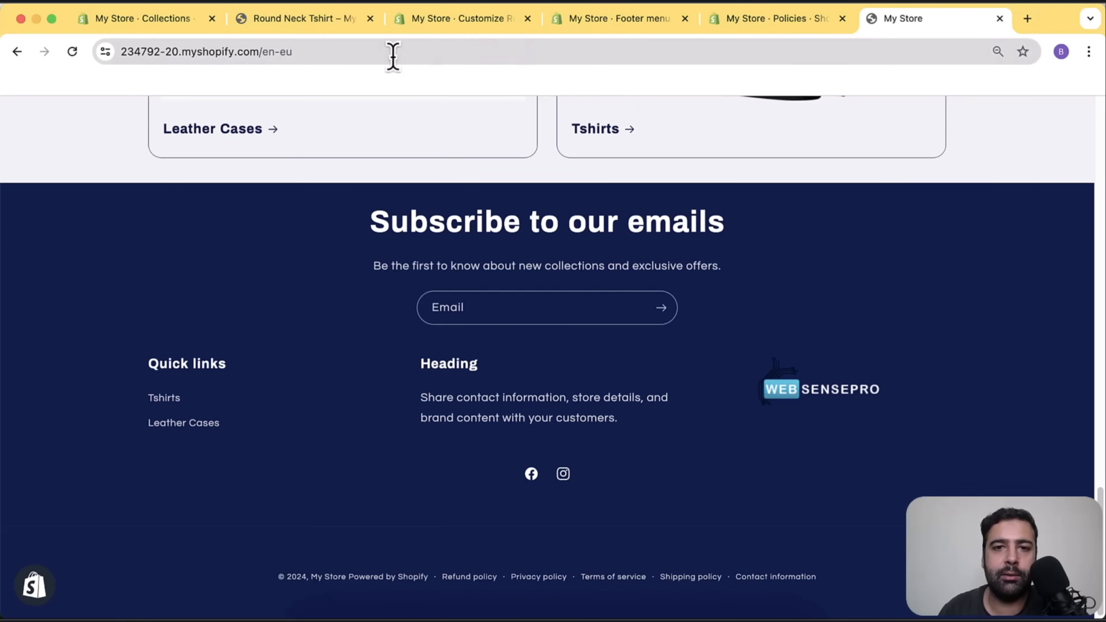
left_click(487, 33)
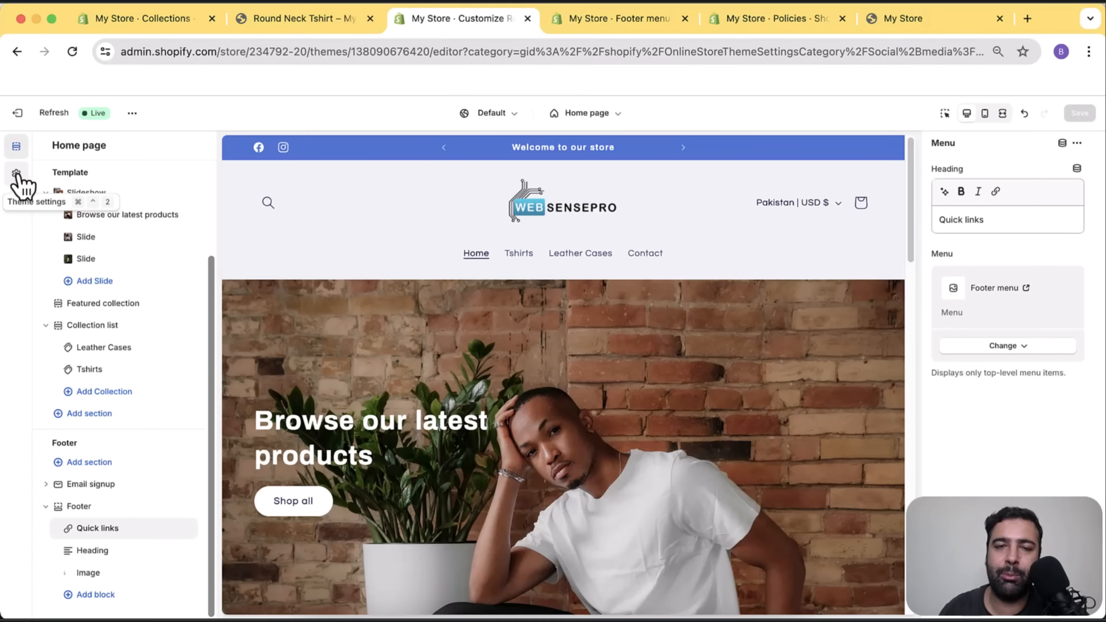
Under Theme settings > Logo, open the Favicon image picker.
left_click(16, 175)
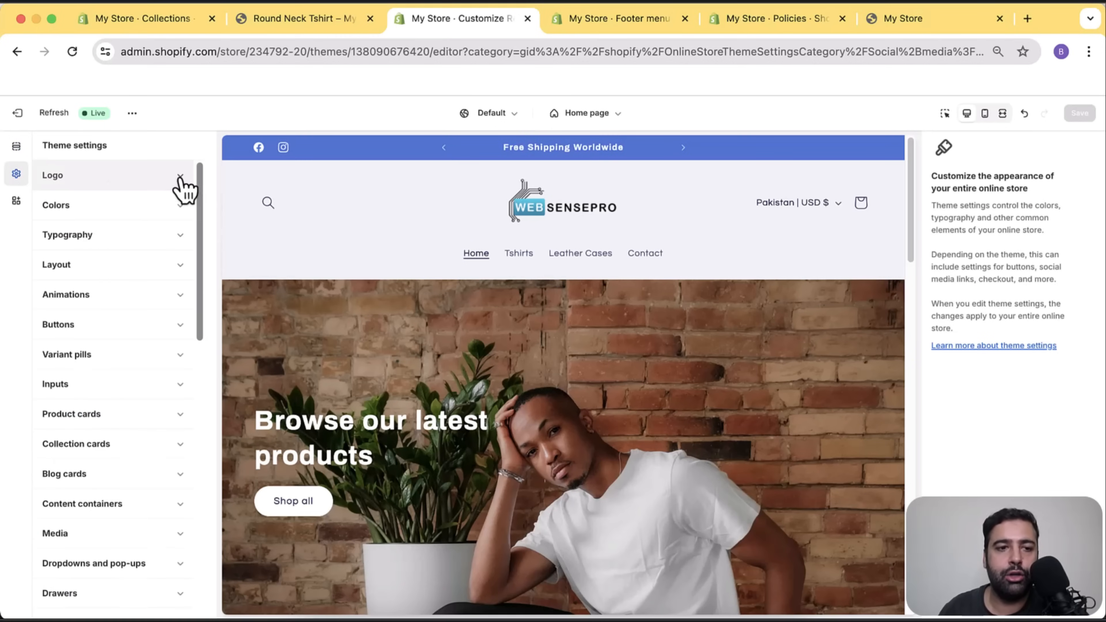
left_click(181, 187)
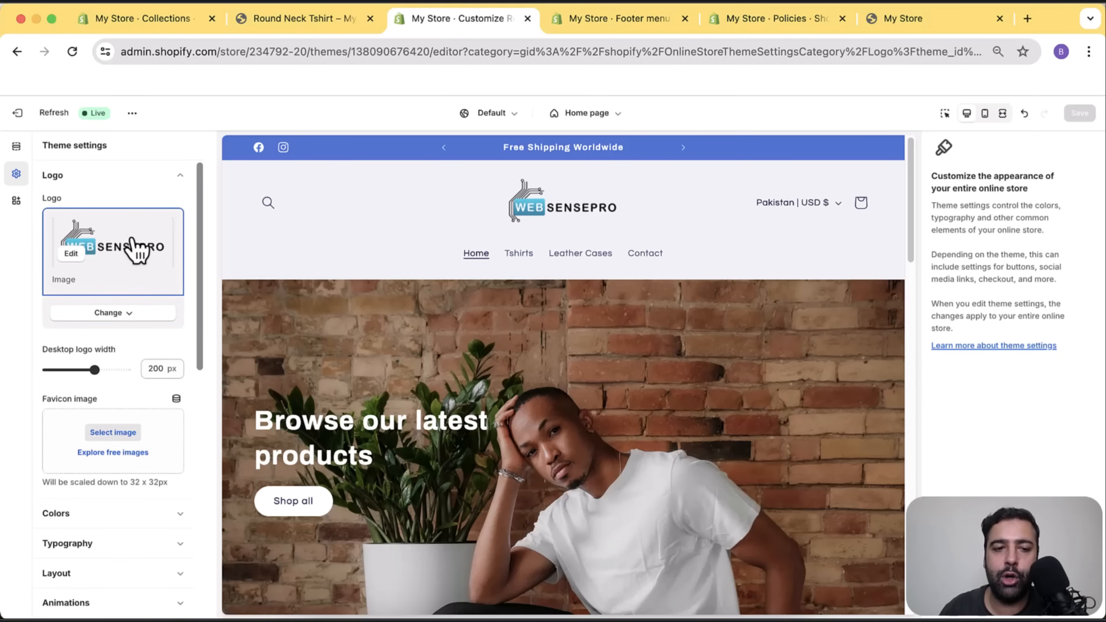
scroll(139, 246, "down", 3)
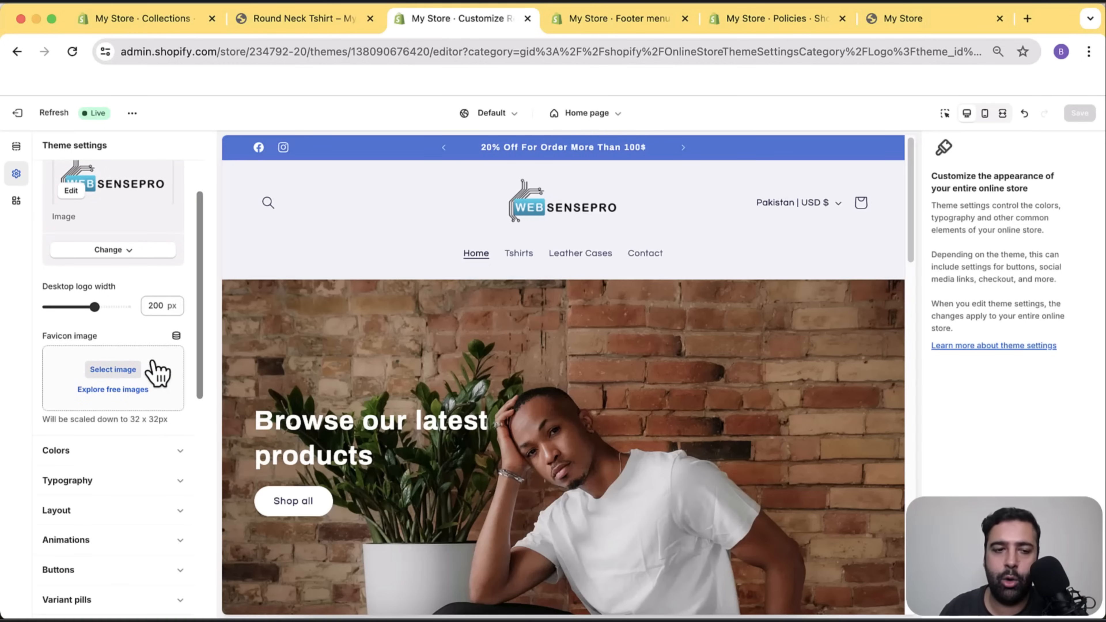
left_click(112, 370)
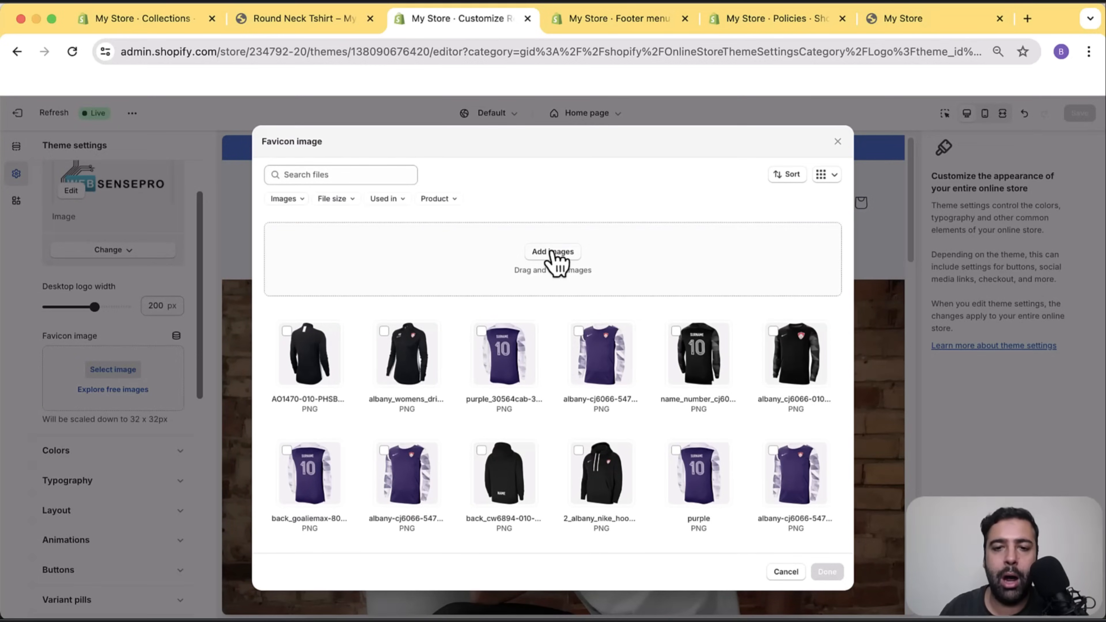
Upload favicon.png from Desktop > New Store, set it as the favicon and save.
left_click(552, 252)
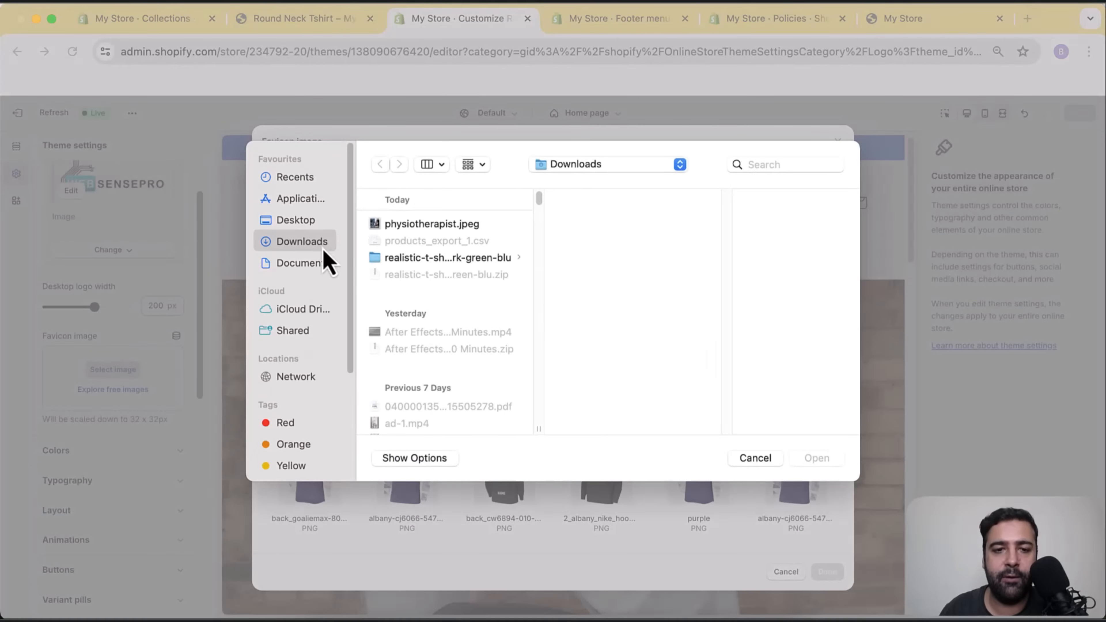
left_click(300, 220)
left_click(483, 227)
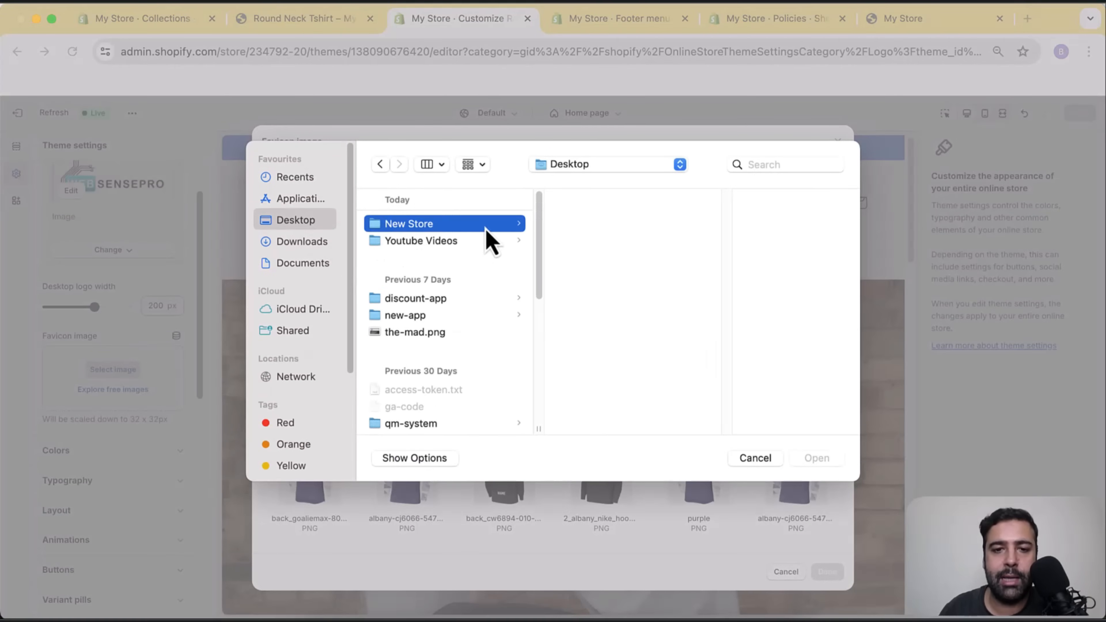
left_click(609, 240)
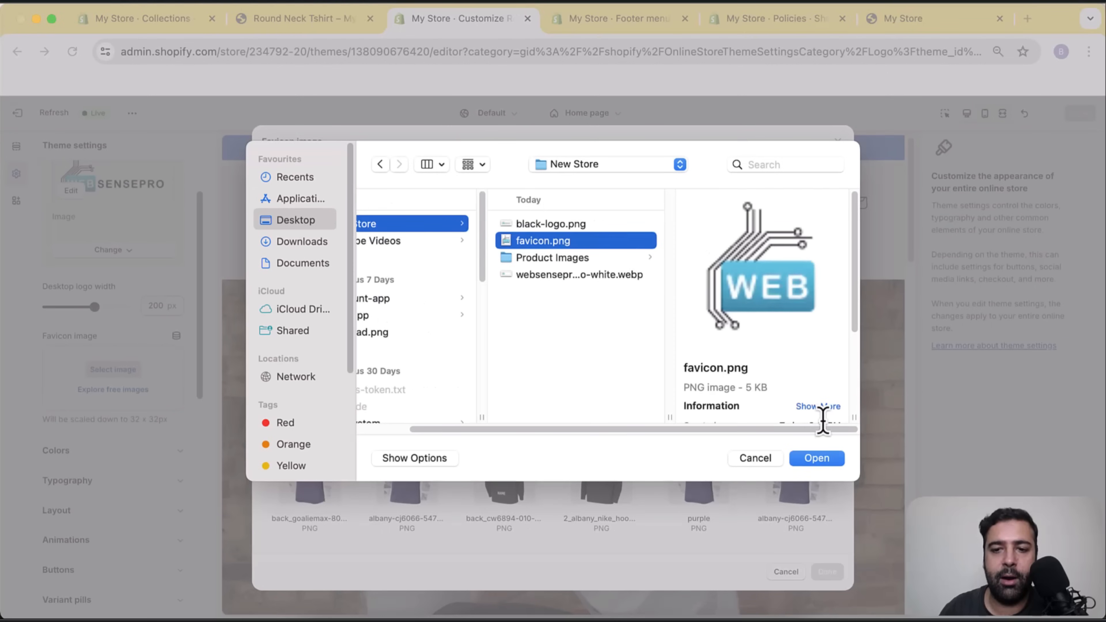
left_click(816, 458)
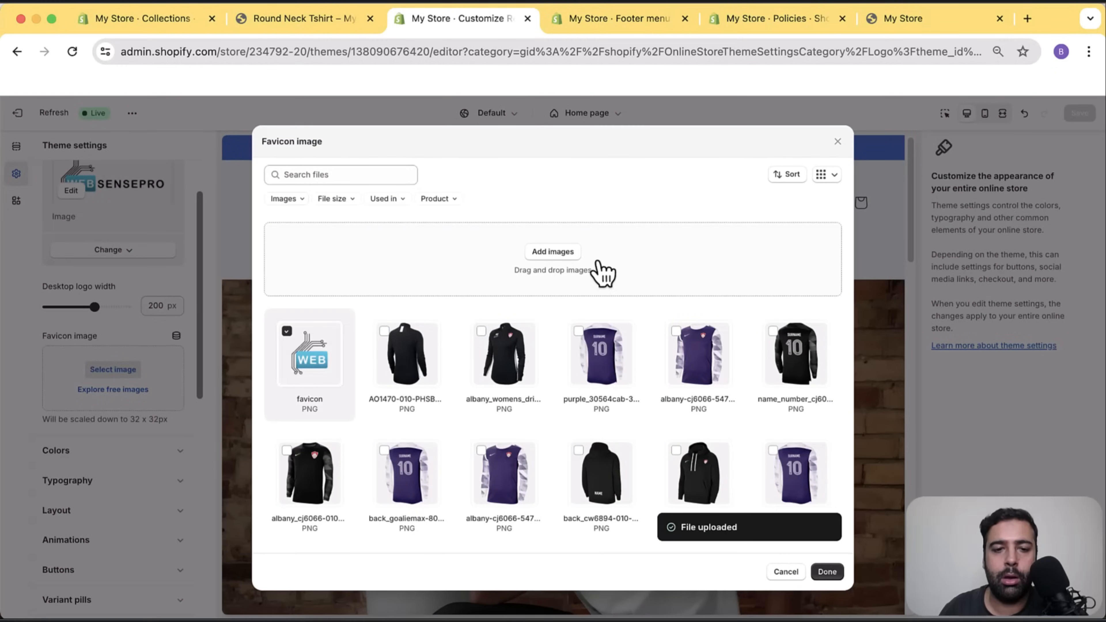
left_click(827, 574)
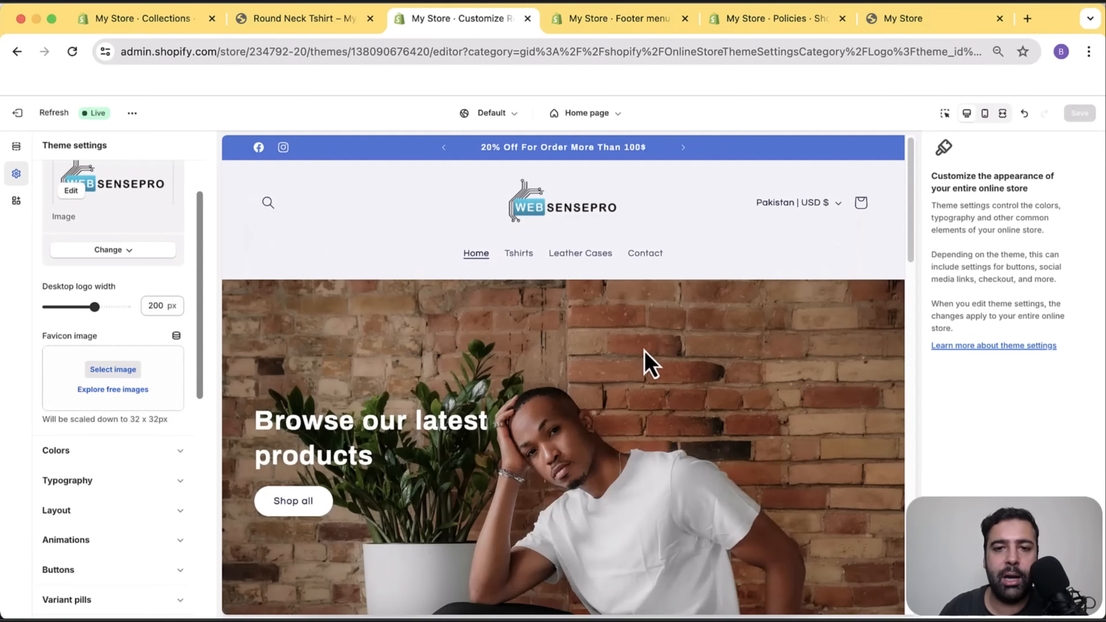
left_click(1088, 121)
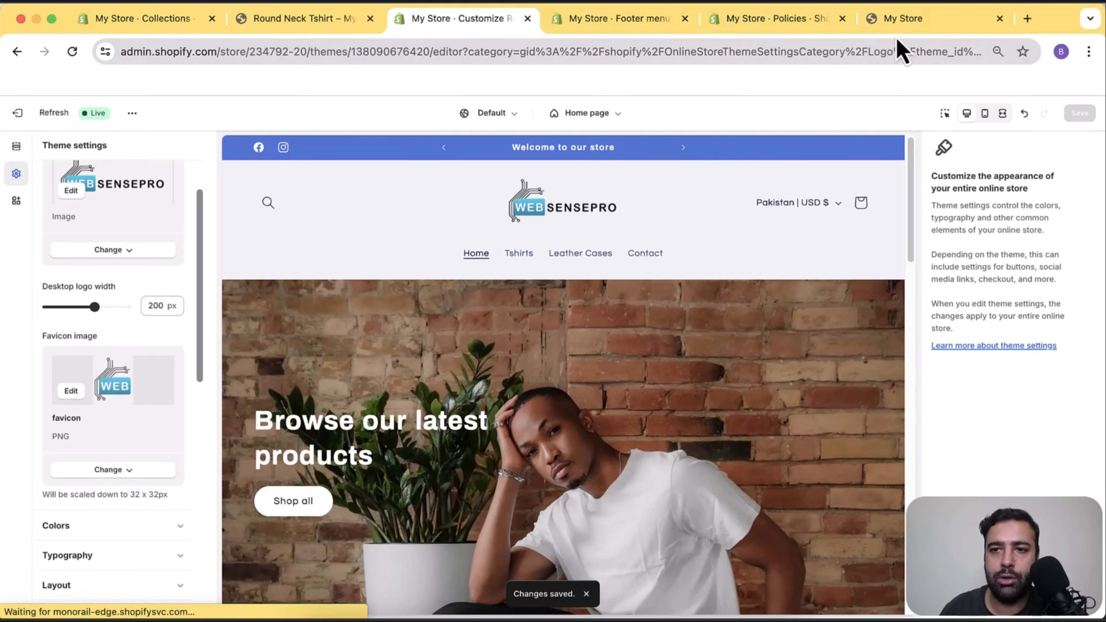
left_click(901, 18)
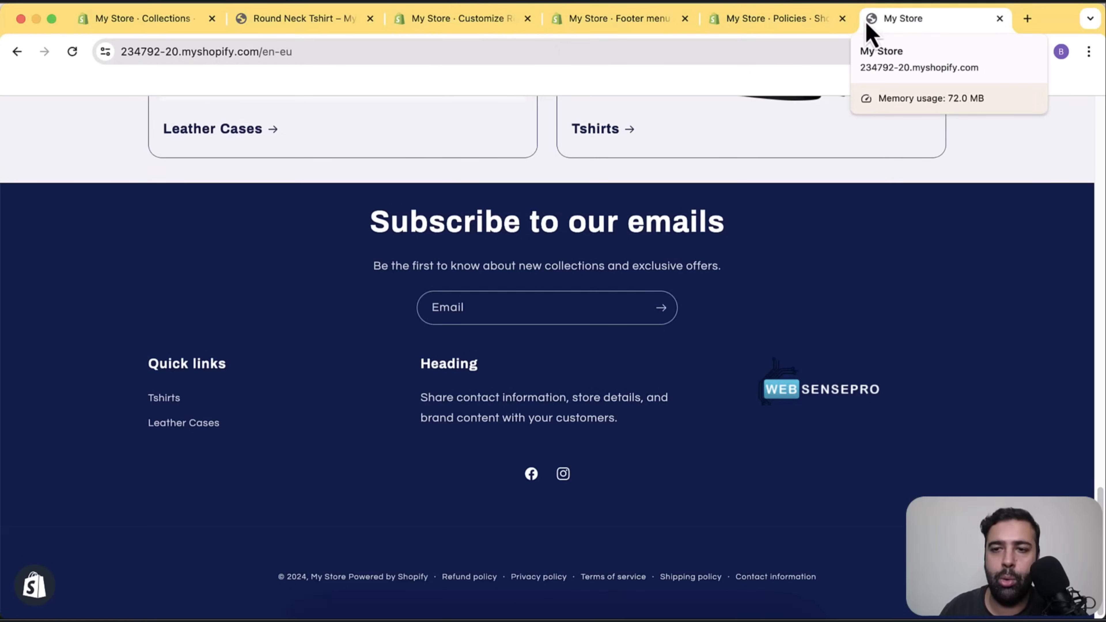
Reload the storefront to check the new favicon, then return to the theme editor.
scroll(980, 279, "up", 15)
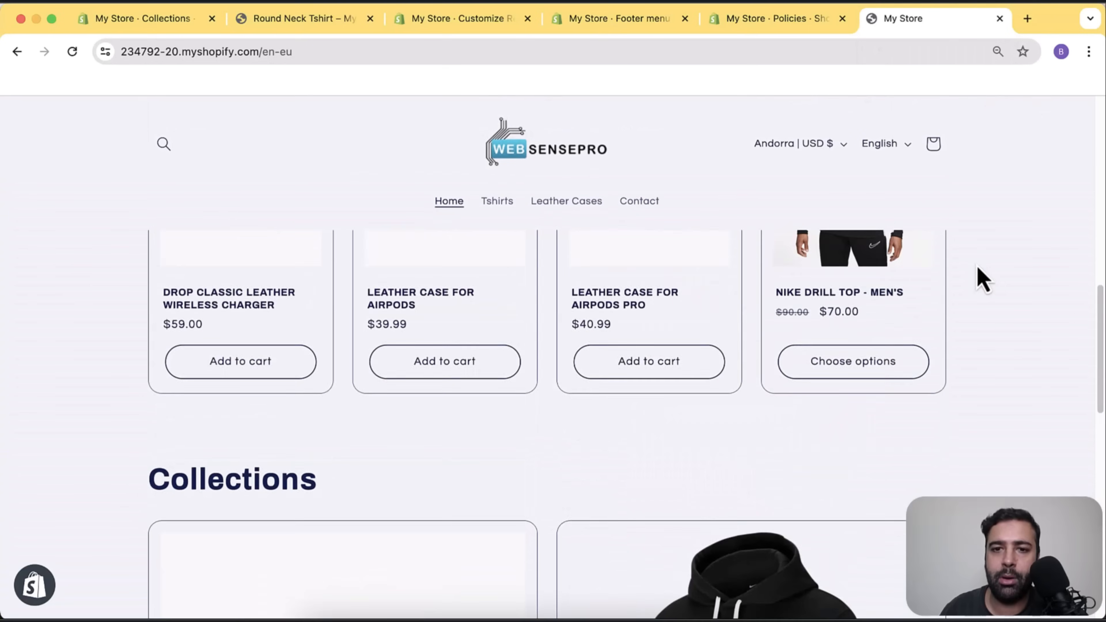
scroll(980, 280, "up", 2)
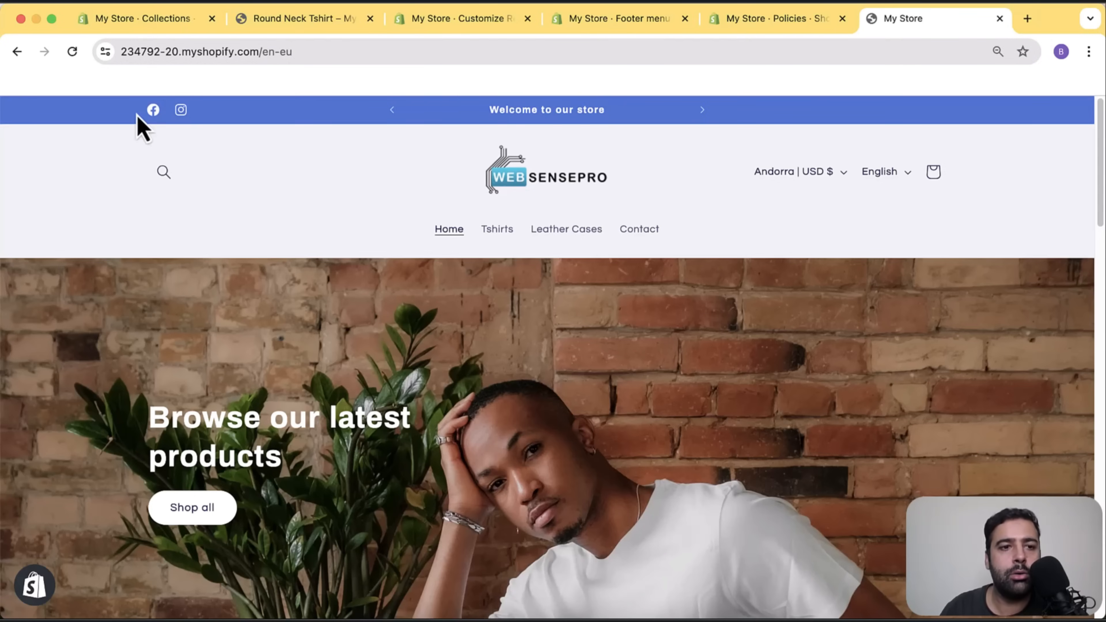
left_click(75, 56)
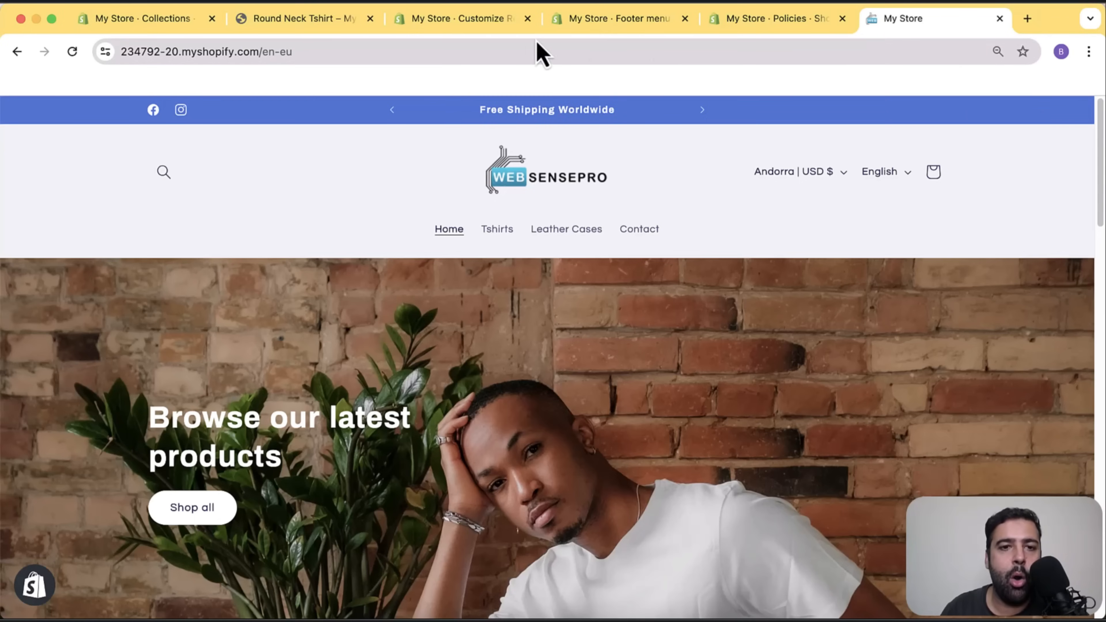
left_click(448, 32)
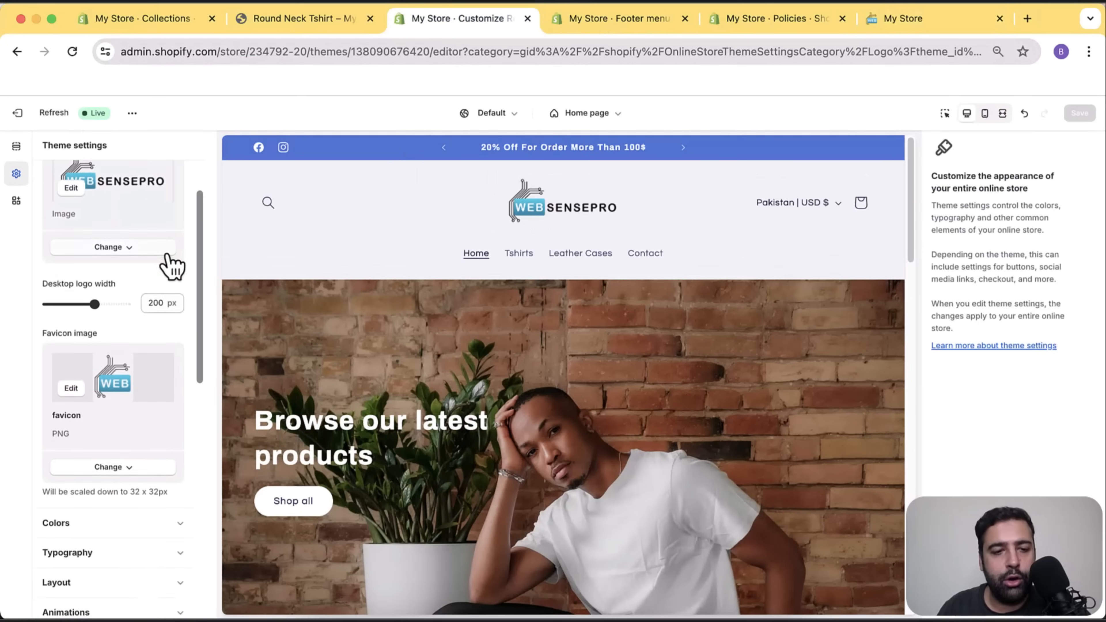
scroll(170, 265, "down", 8)
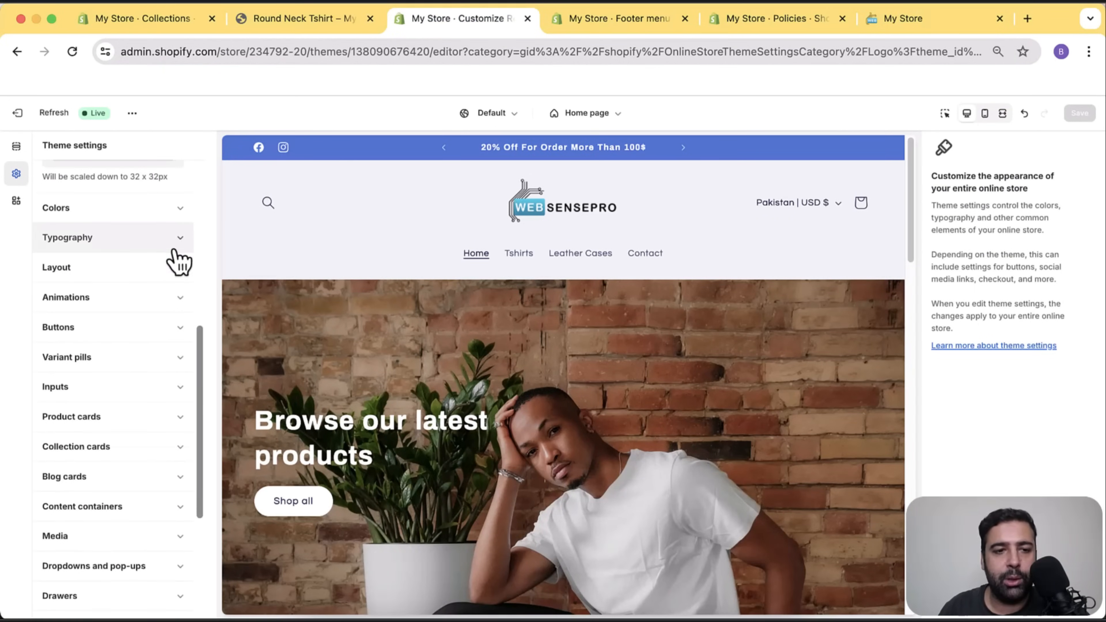
left_click(176, 212)
scroll(145, 257, "up", 5)
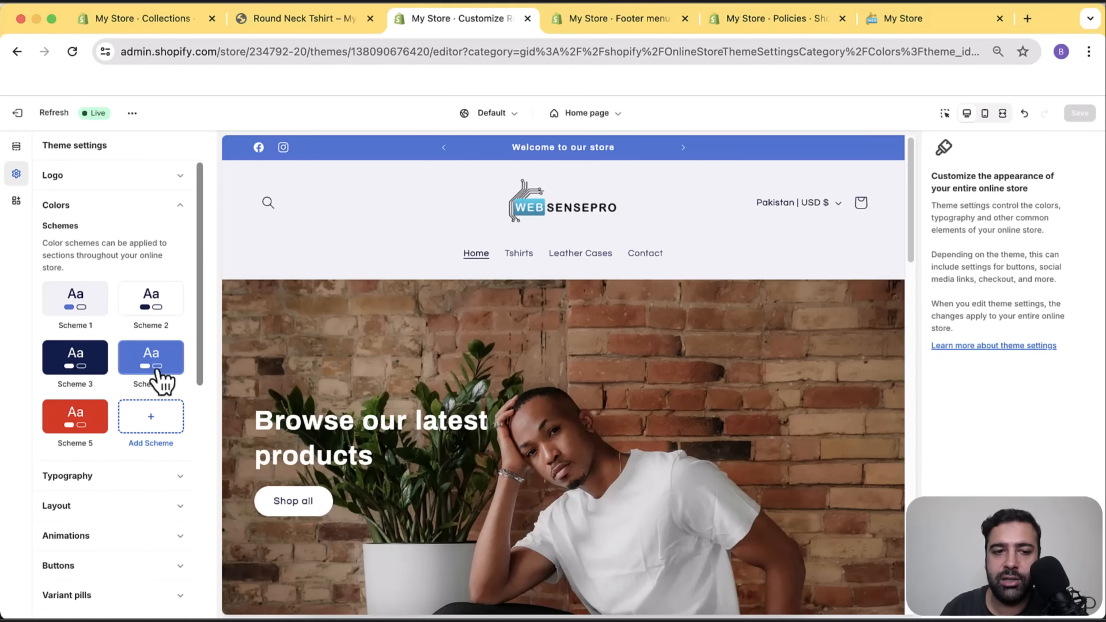
left_click(86, 298)
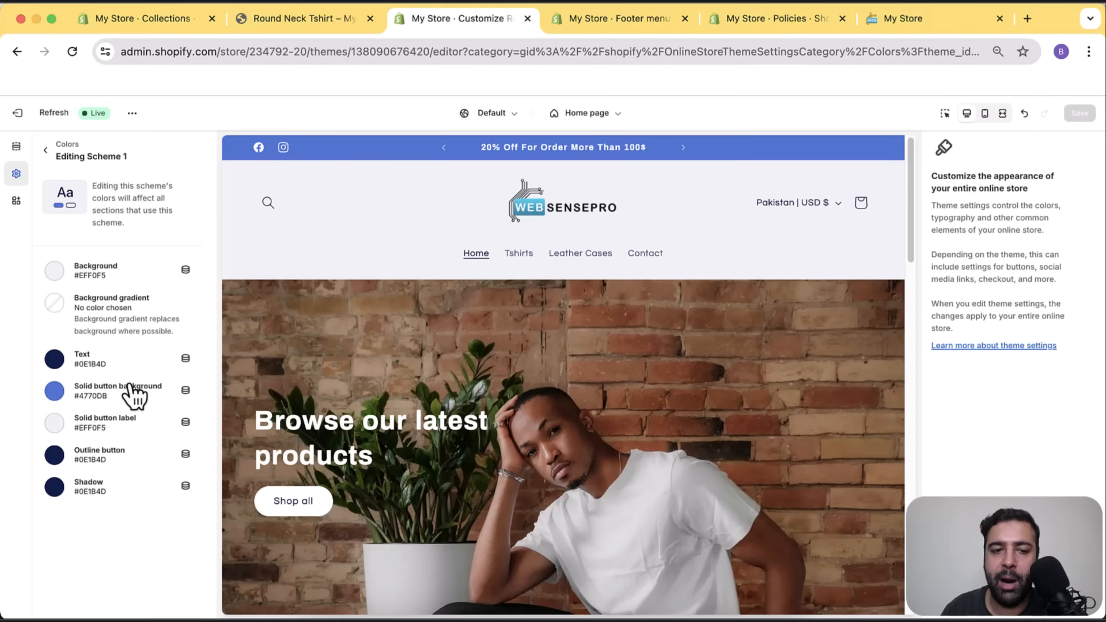
left_click(45, 149)
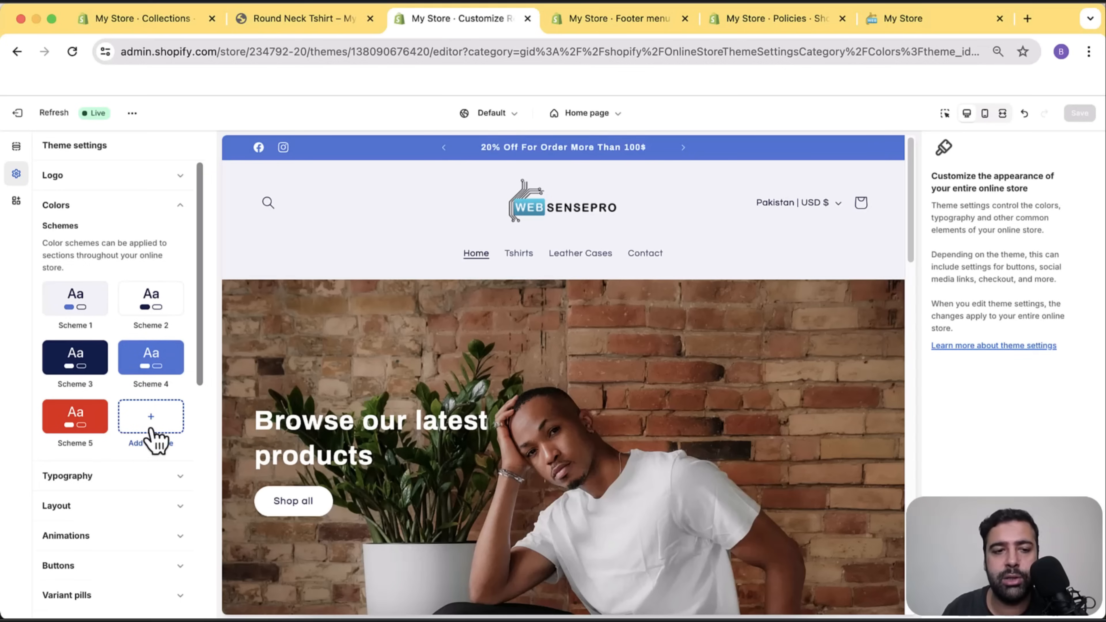
left_click(181, 208)
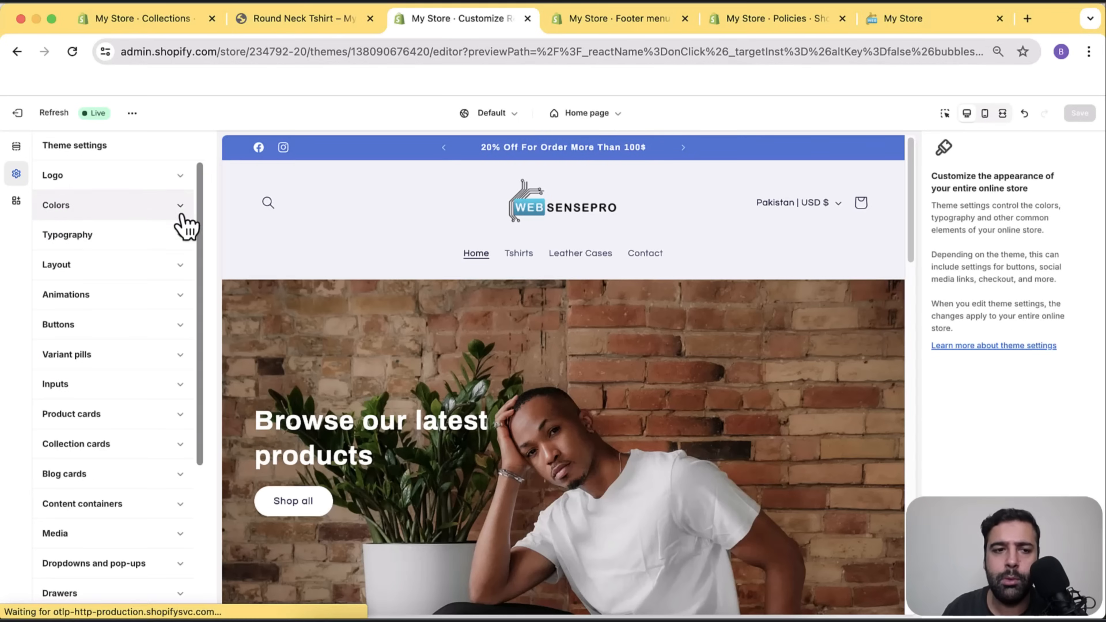
left_click(182, 236)
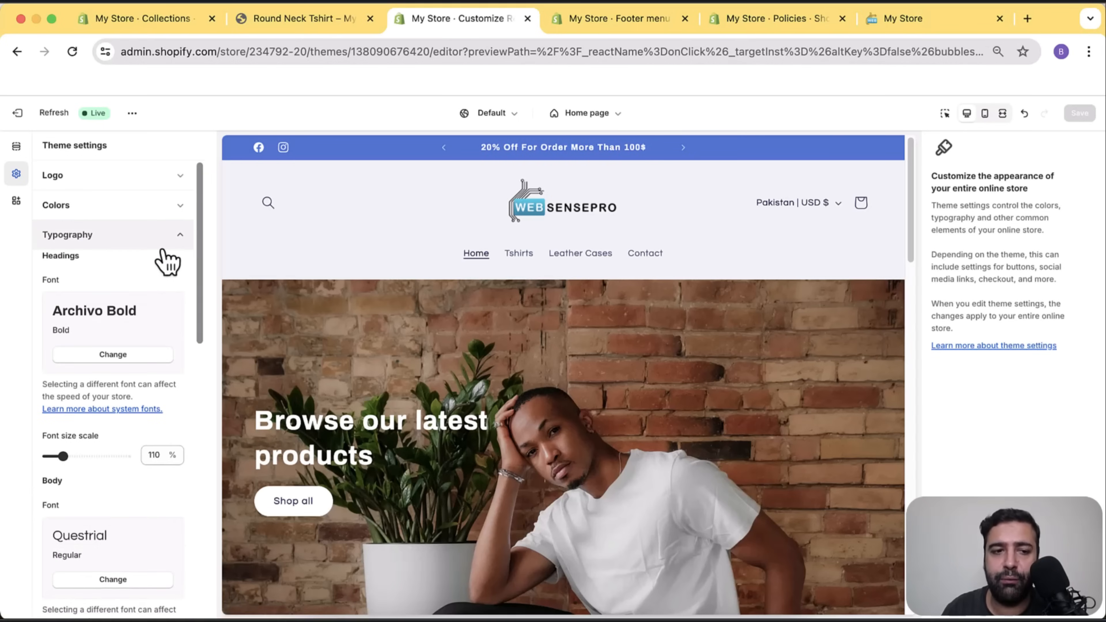
scroll(170, 305, "down", 1)
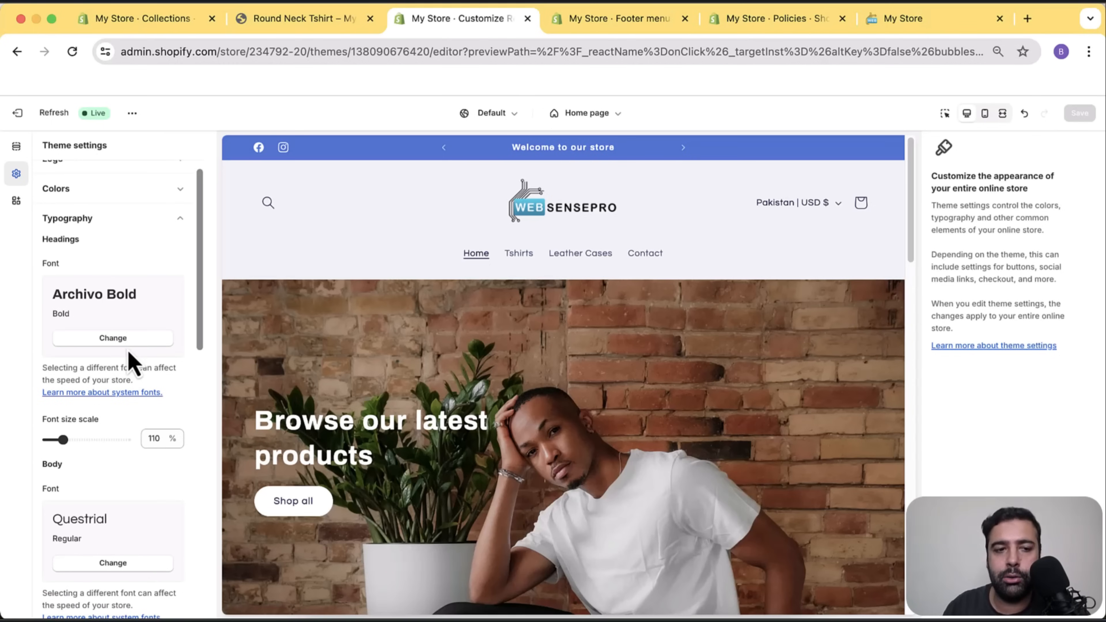
left_click(144, 339)
scroll(153, 257, "down", 10)
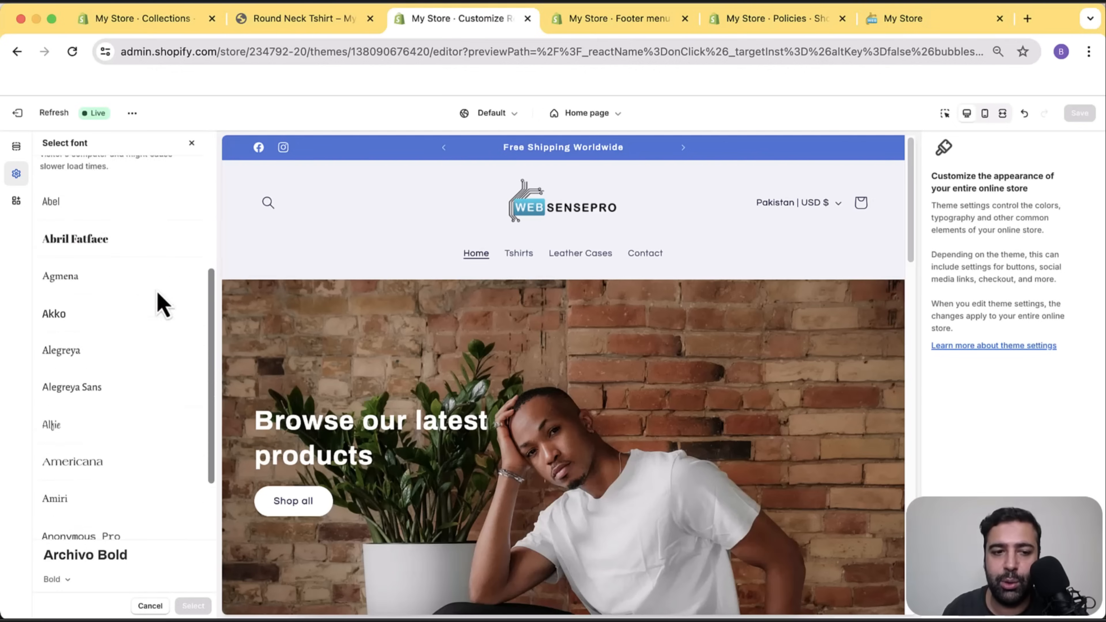
scroll(147, 306, "down", 12)
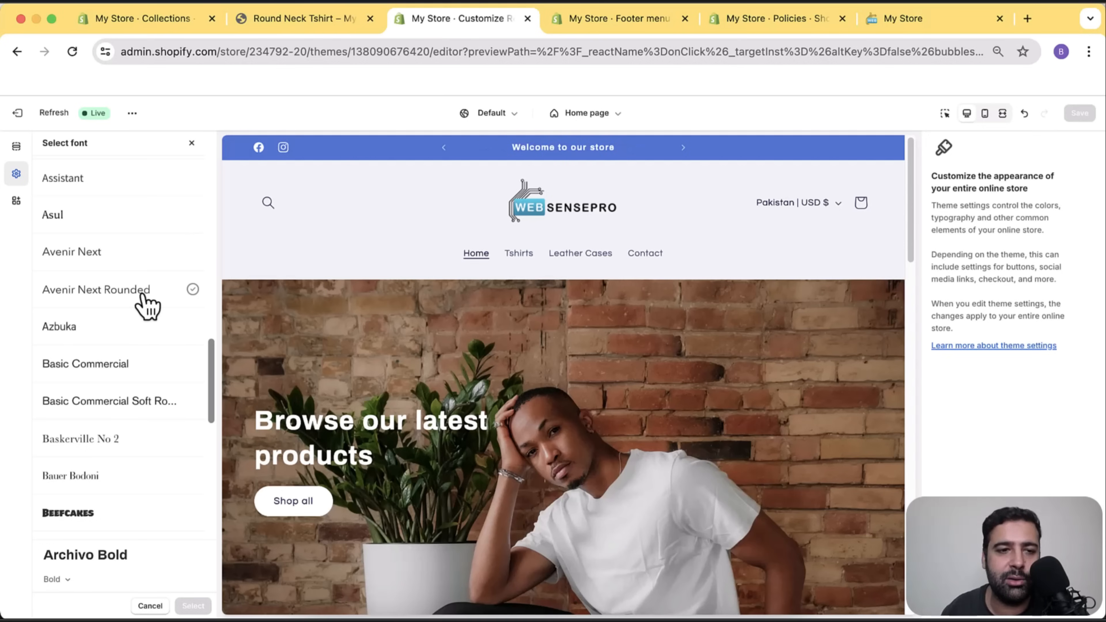
scroll(177, 379, "up", 15)
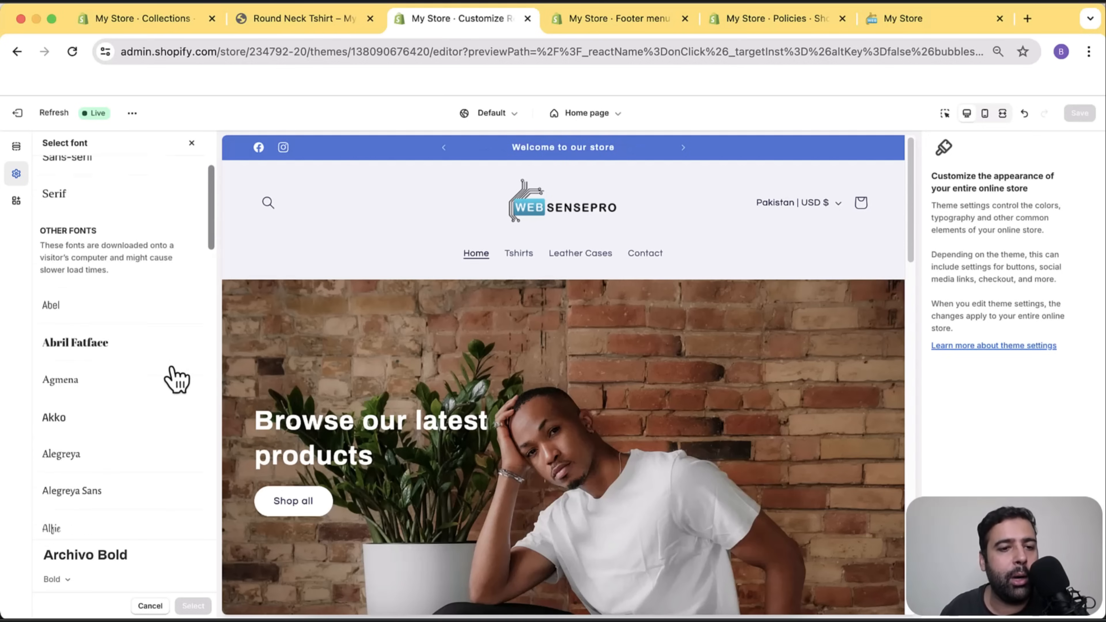
scroll(177, 378, "up", 4)
left_click(192, 144)
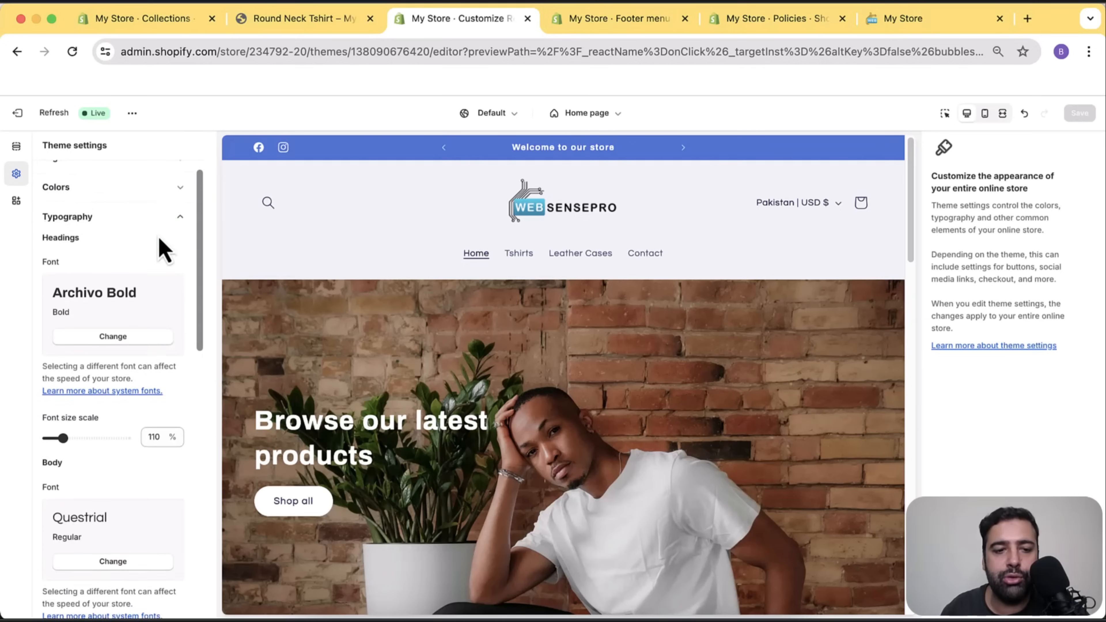
scroll(162, 237, "down", 5)
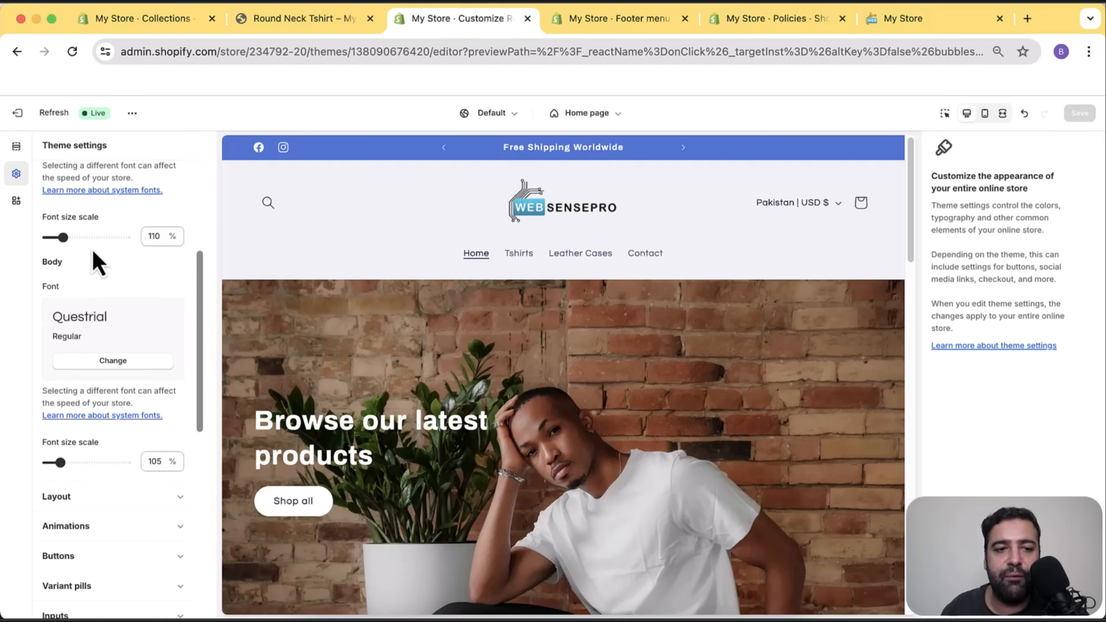
scroll(155, 270, "down", 5)
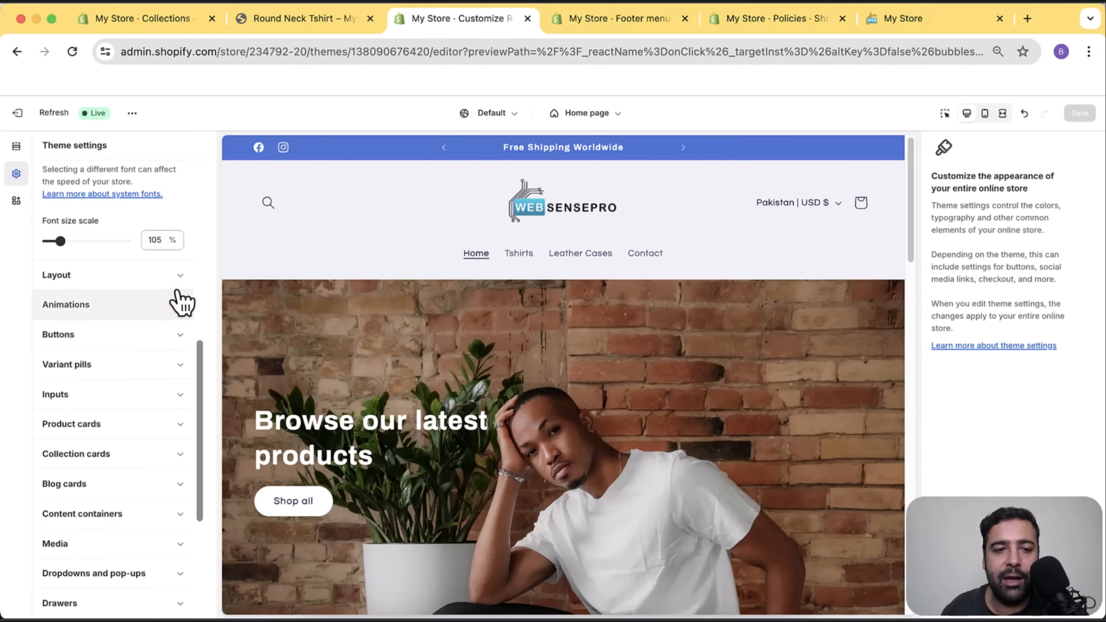
left_click(176, 278)
scroll(170, 307, "up", 3)
scroll(173, 318, "up", 8)
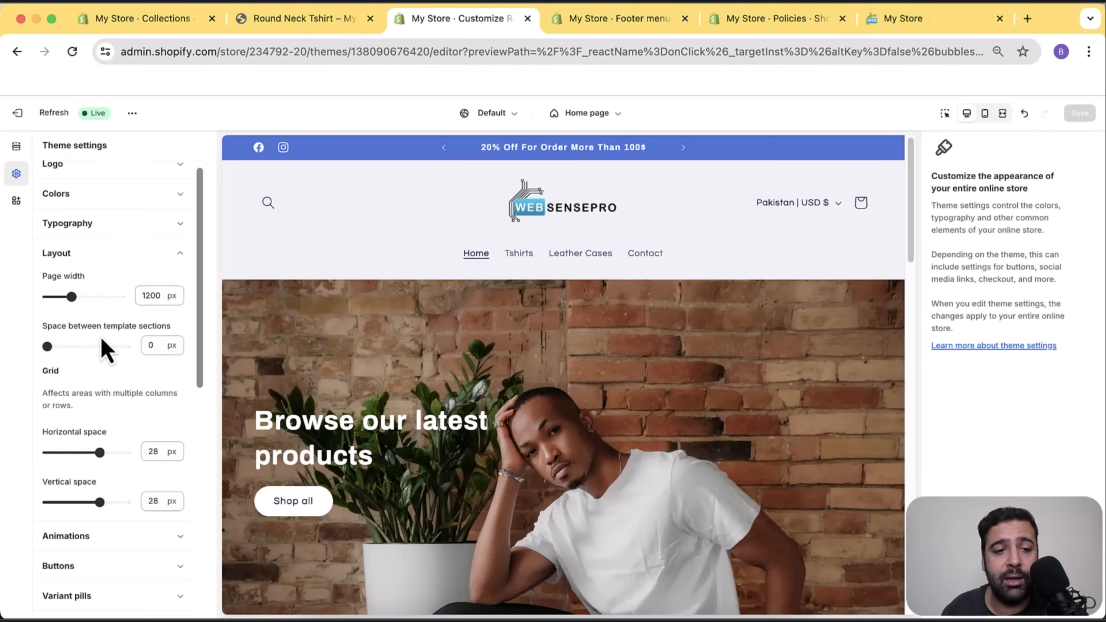
scroll(148, 334, "down", 2)
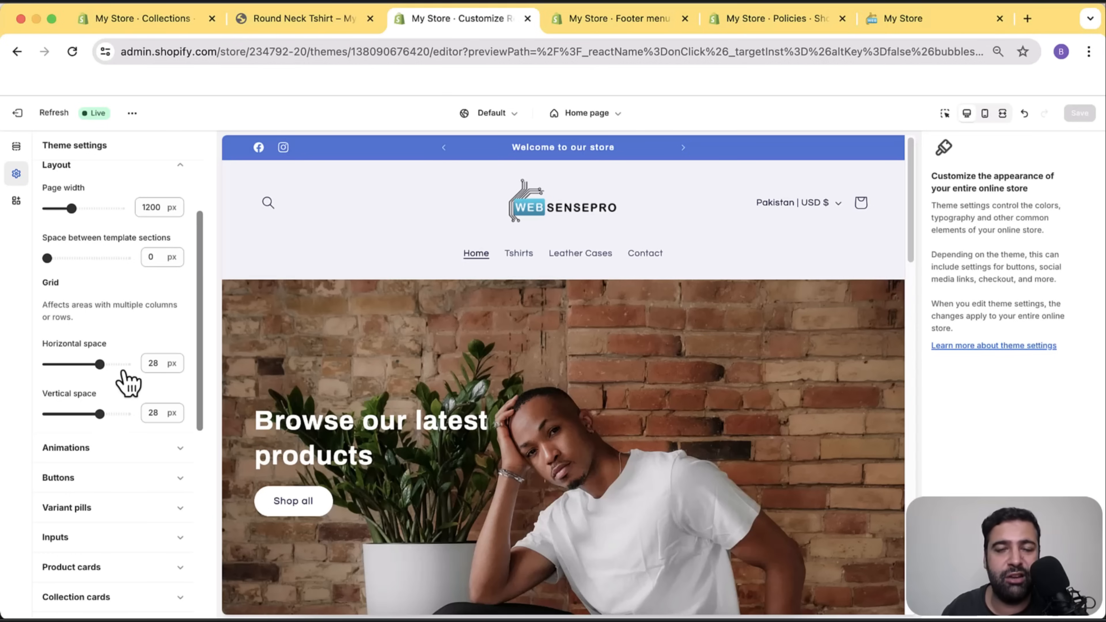
scroll(192, 260, "down", 5)
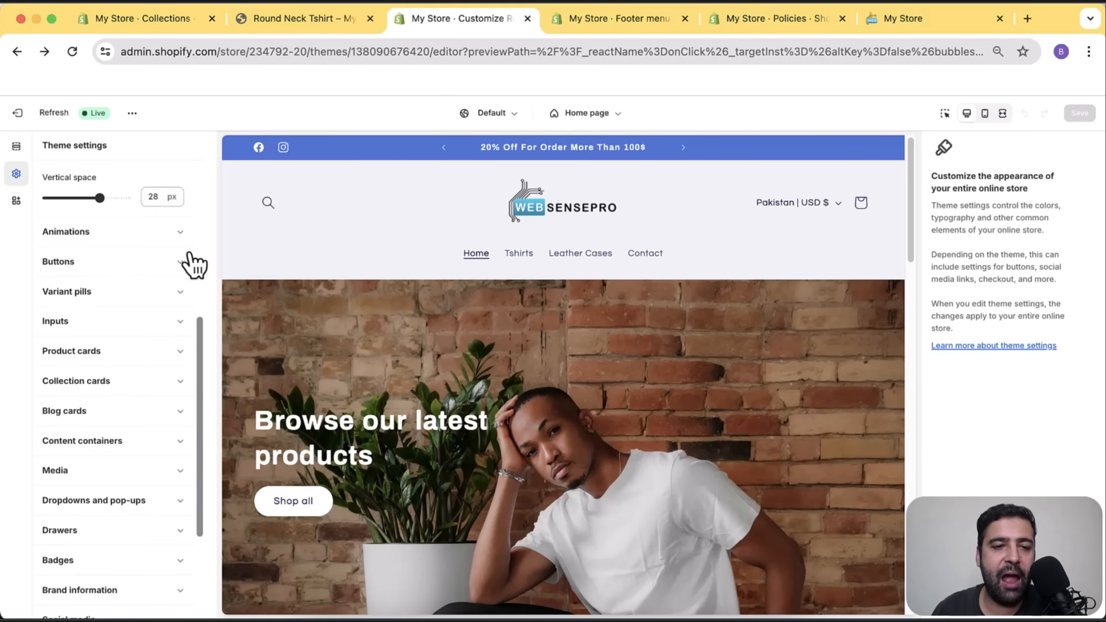
left_click(186, 299)
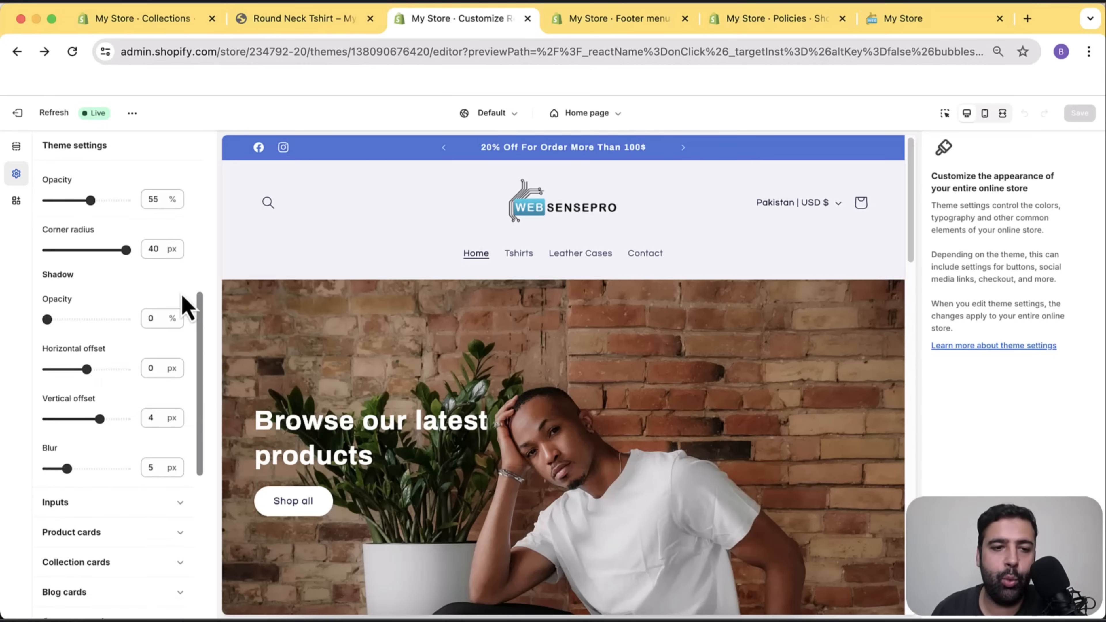
scroll(161, 369, "up", 5)
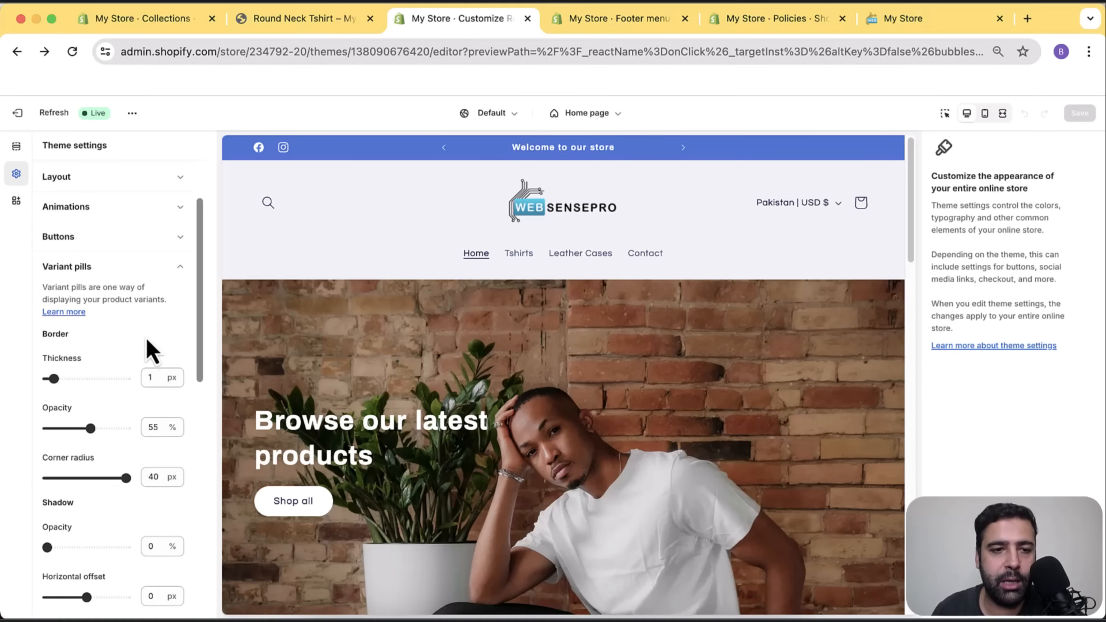
scroll(161, 328, "down", 1)
scroll(164, 329, "down", 12)
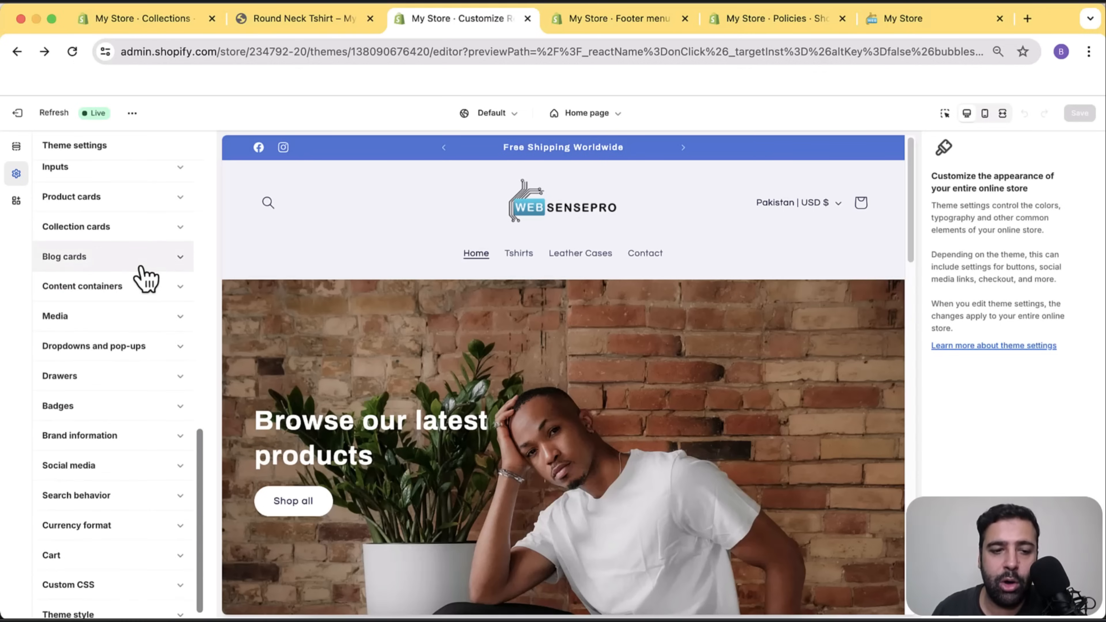
scroll(144, 270, "down", 1)
left_click(170, 426)
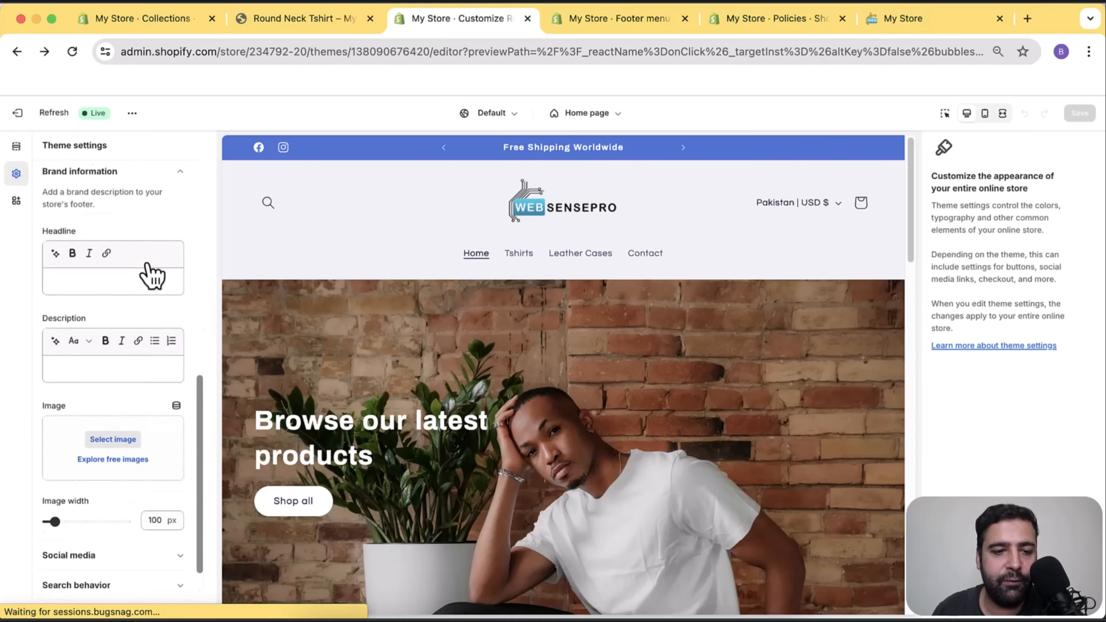
scroll(151, 286, "down", 2)
scroll(131, 308, "down", 2)
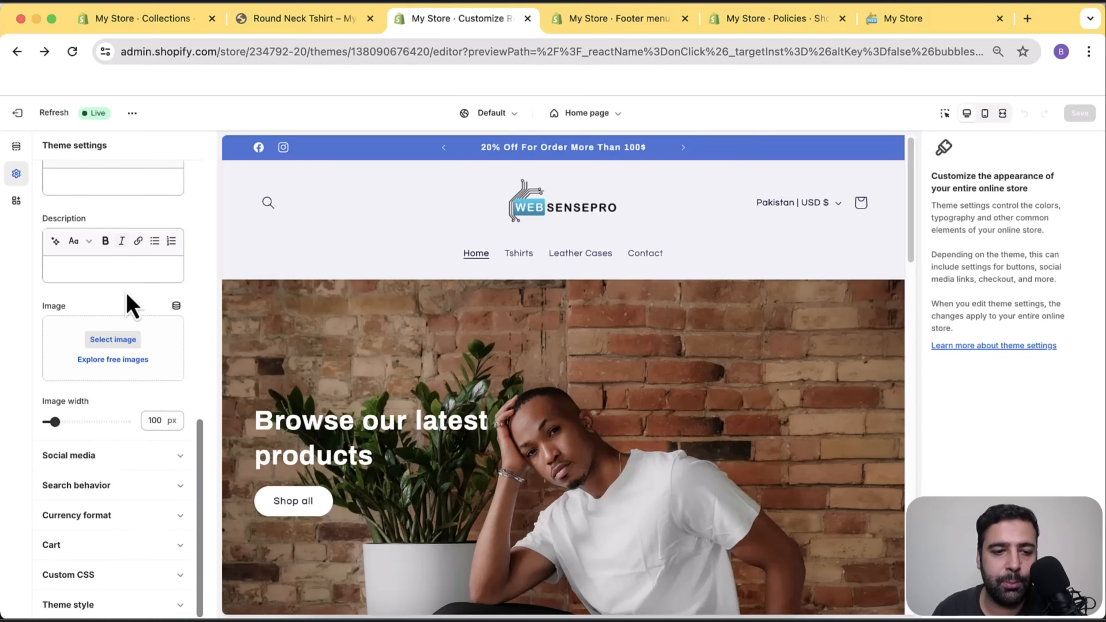
left_click(141, 464)
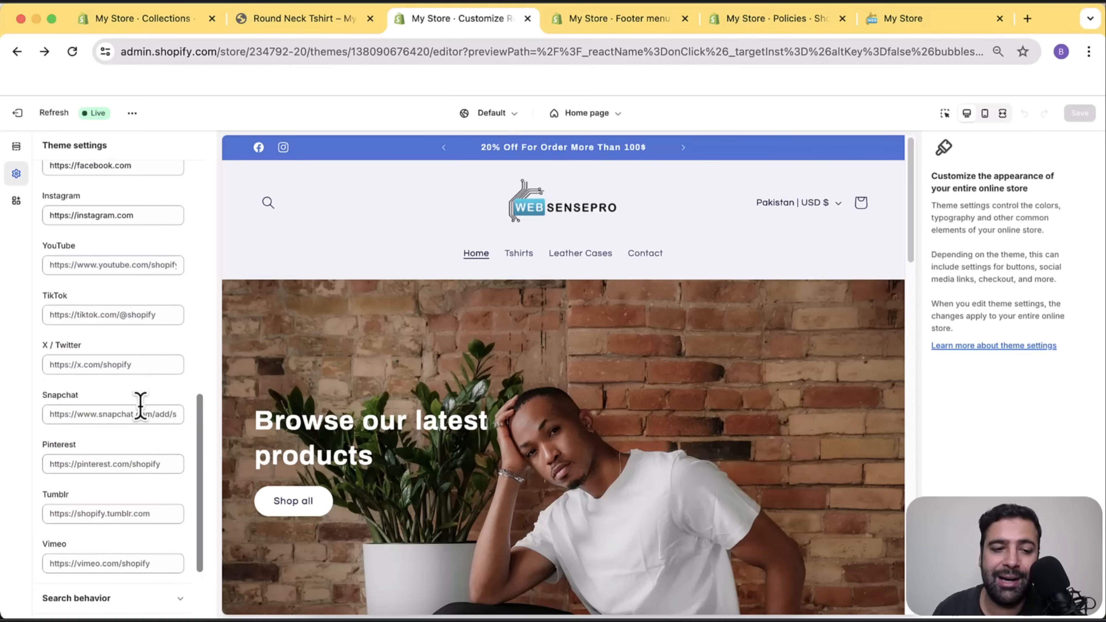
scroll(148, 279, "down", 1)
scroll(145, 262, "up", 1)
scroll(148, 272, "up", 2)
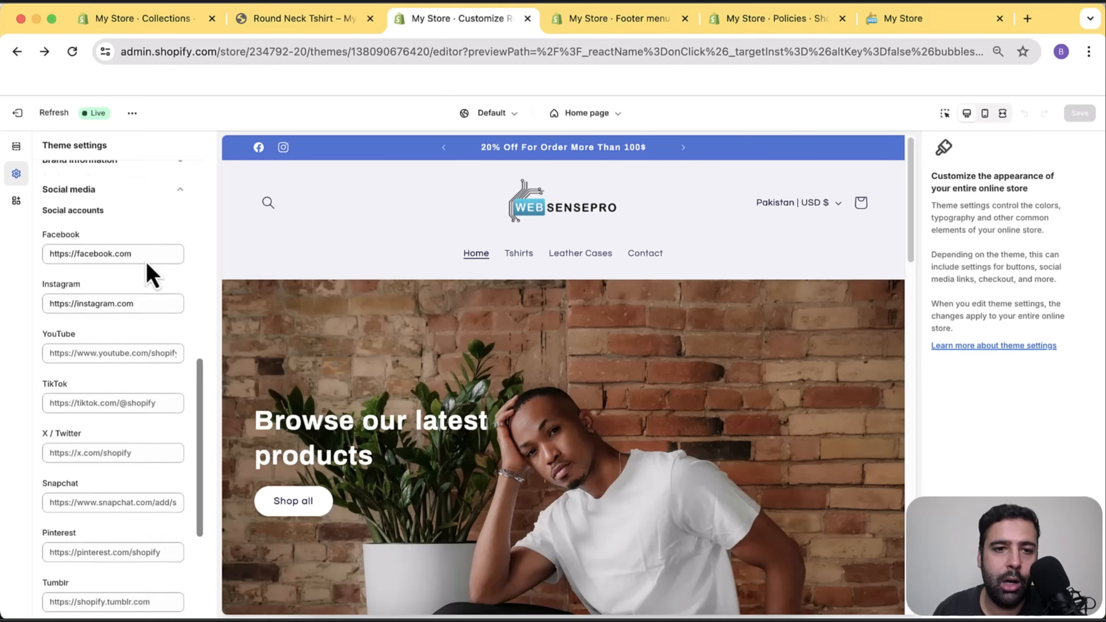
scroll(154, 251, "down", 4)
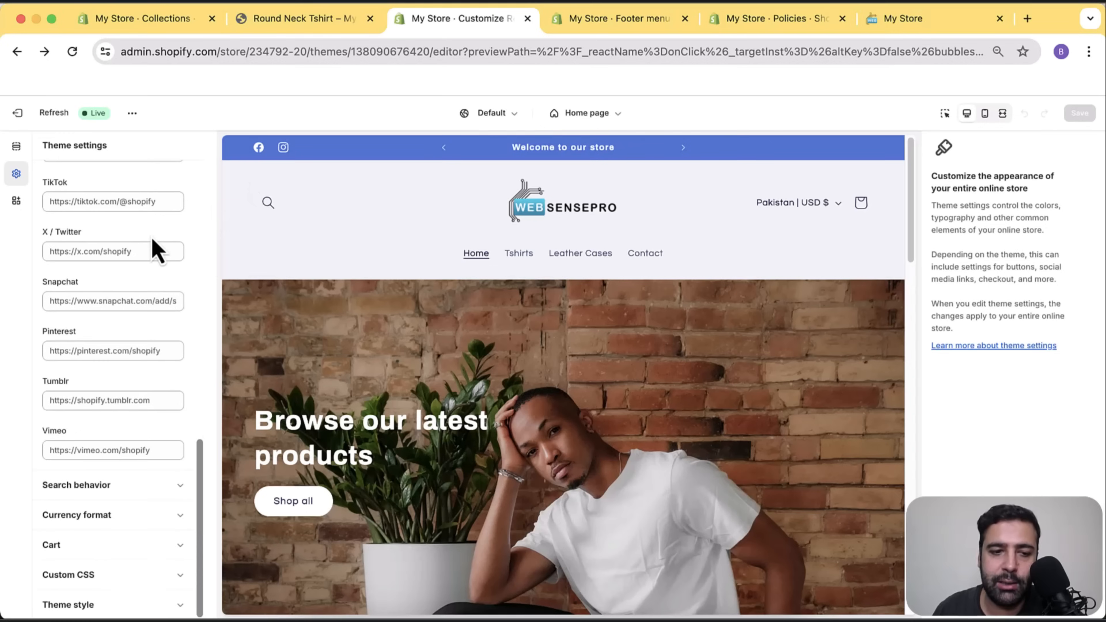
scroll(158, 428, "up", 10)
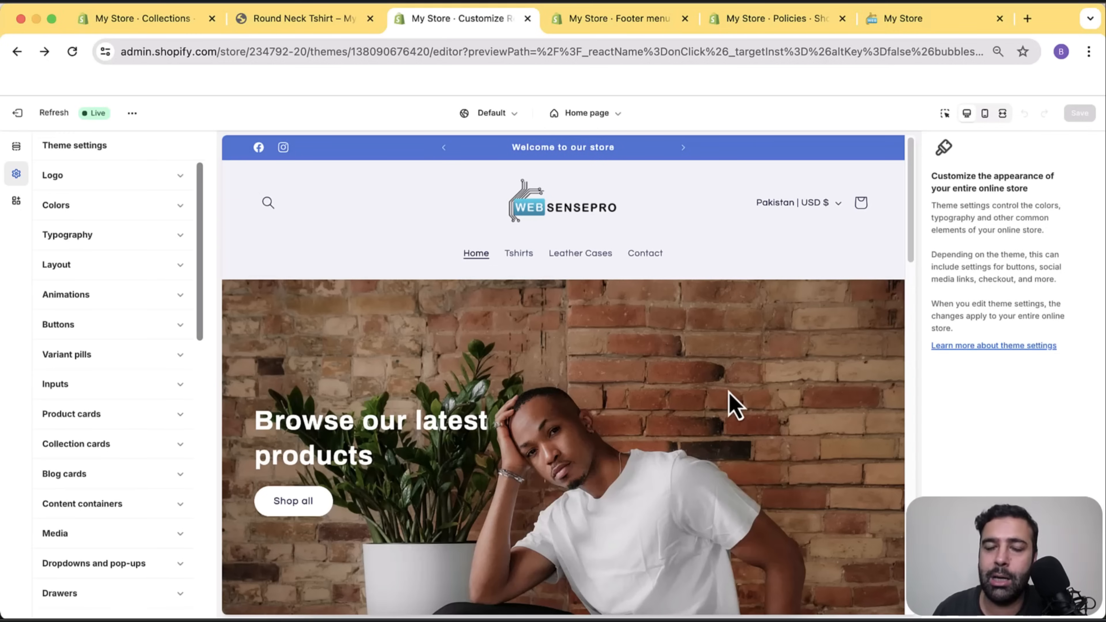
Switch the editor to Products > Default product, previewing the Drop Classic Leather Wireless Charger.
scroll(770, 272, "down", 10)
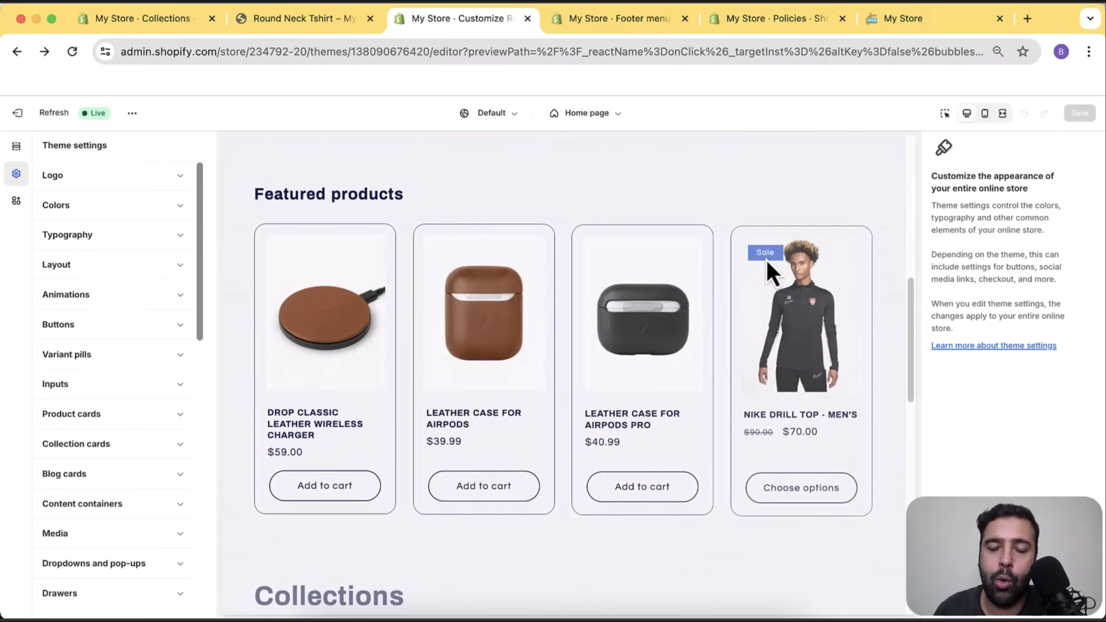
scroll(770, 272, "down", 15)
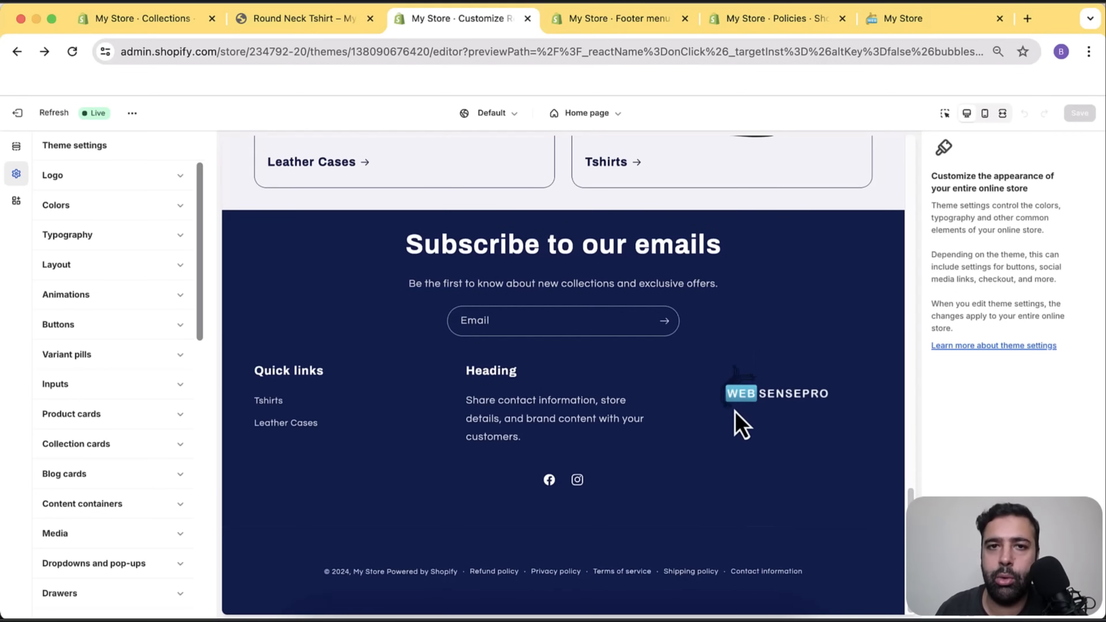
scroll(732, 414, "up", 20)
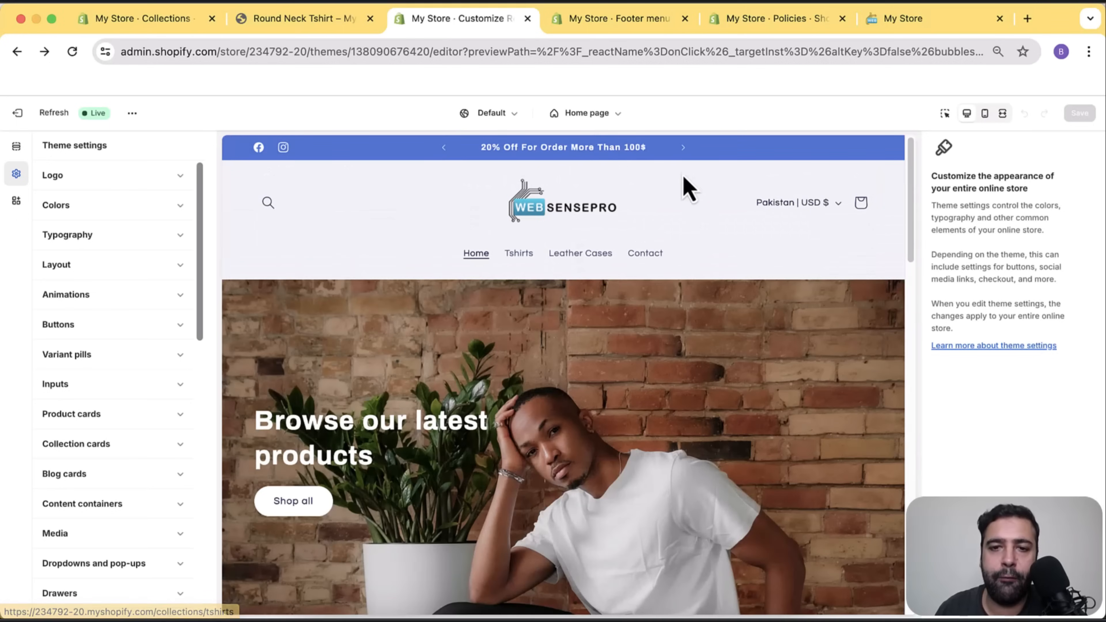
left_click(617, 125)
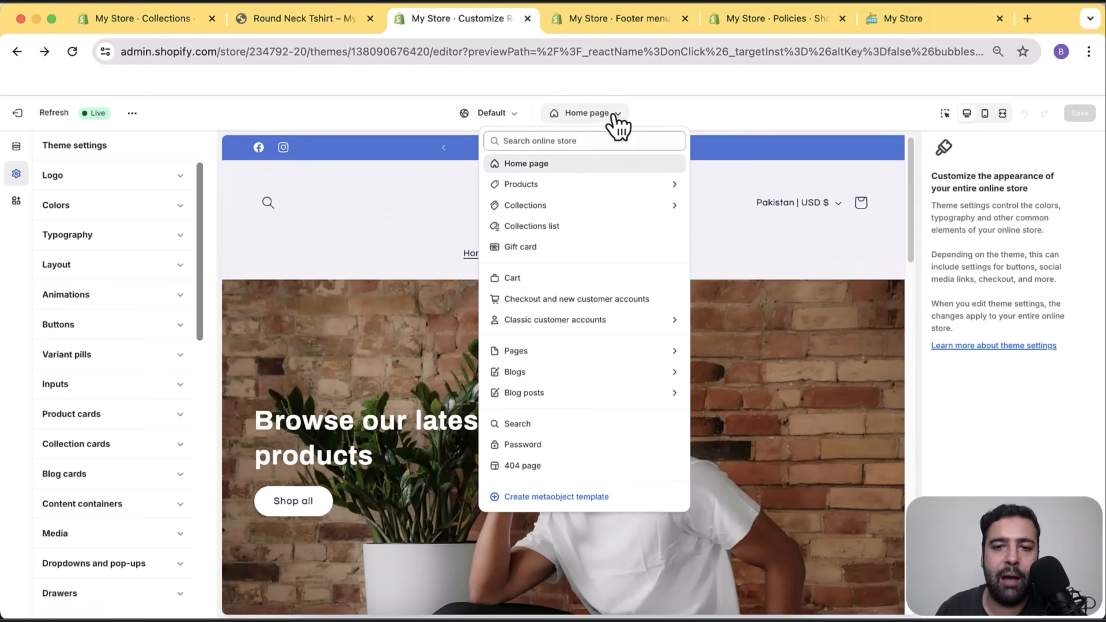
left_click(564, 185)
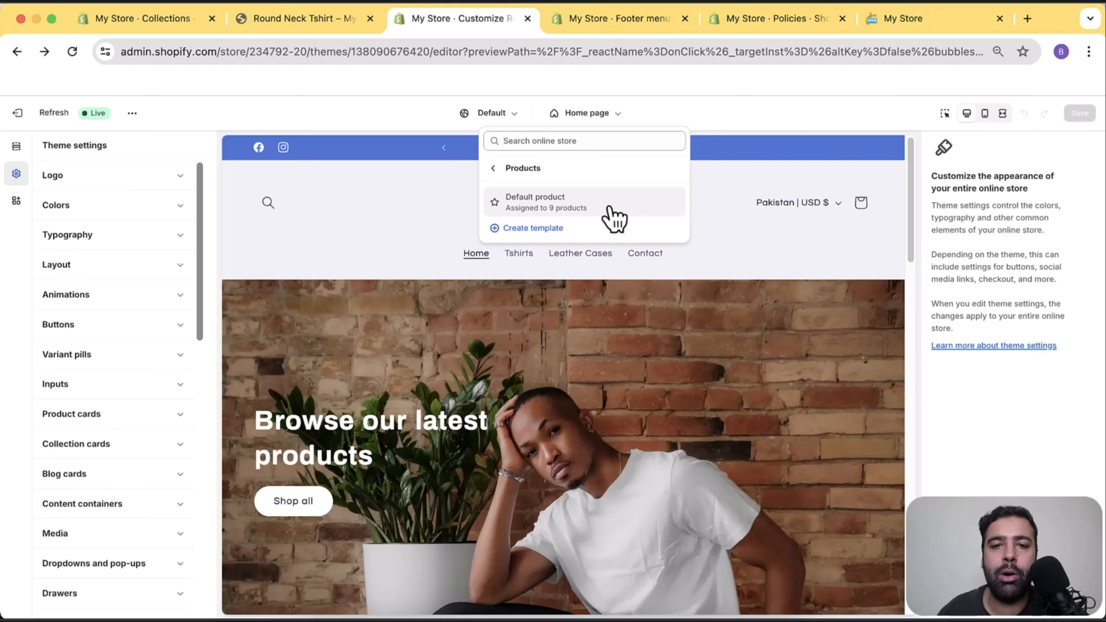
left_click(614, 217)
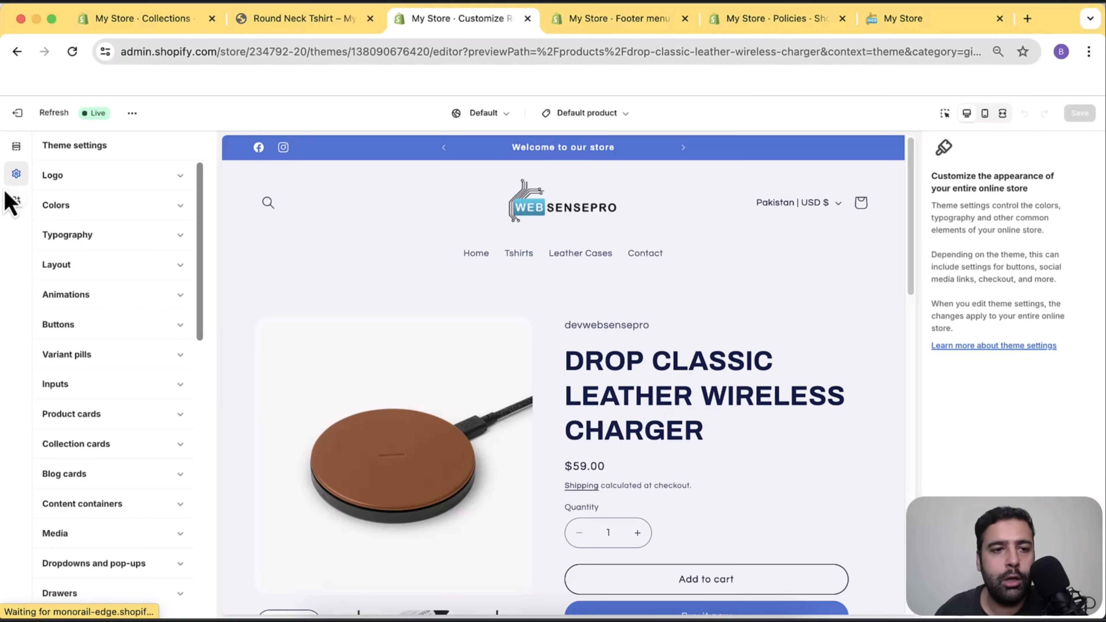
Show the template's sections and scroll the preview down to the 'You may also like' products.
left_click(17, 148)
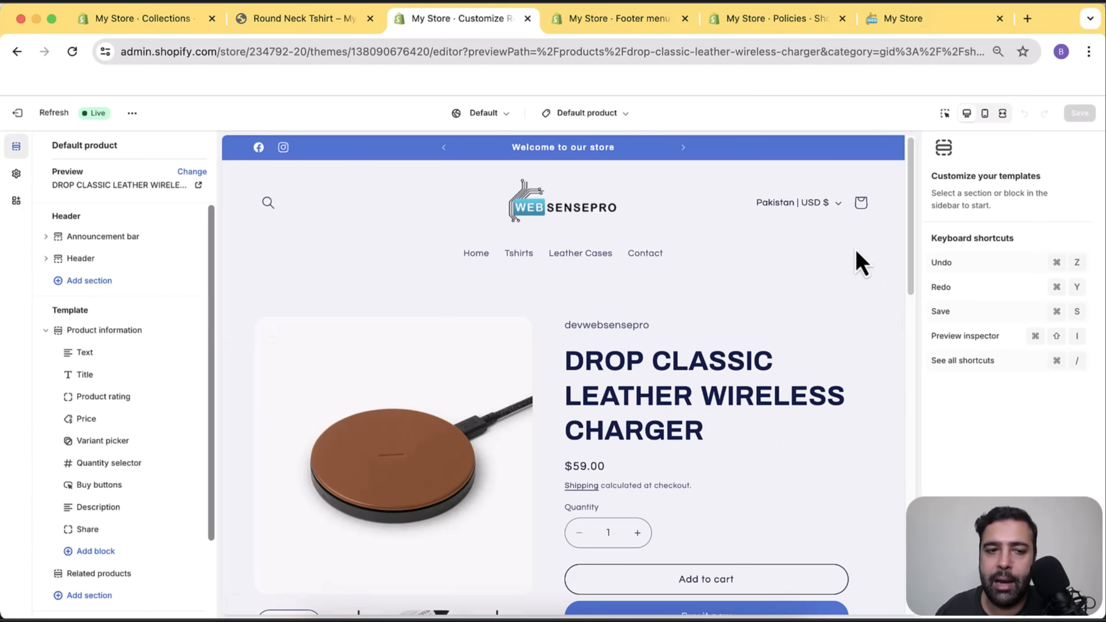
scroll(132, 461, "down", 3)
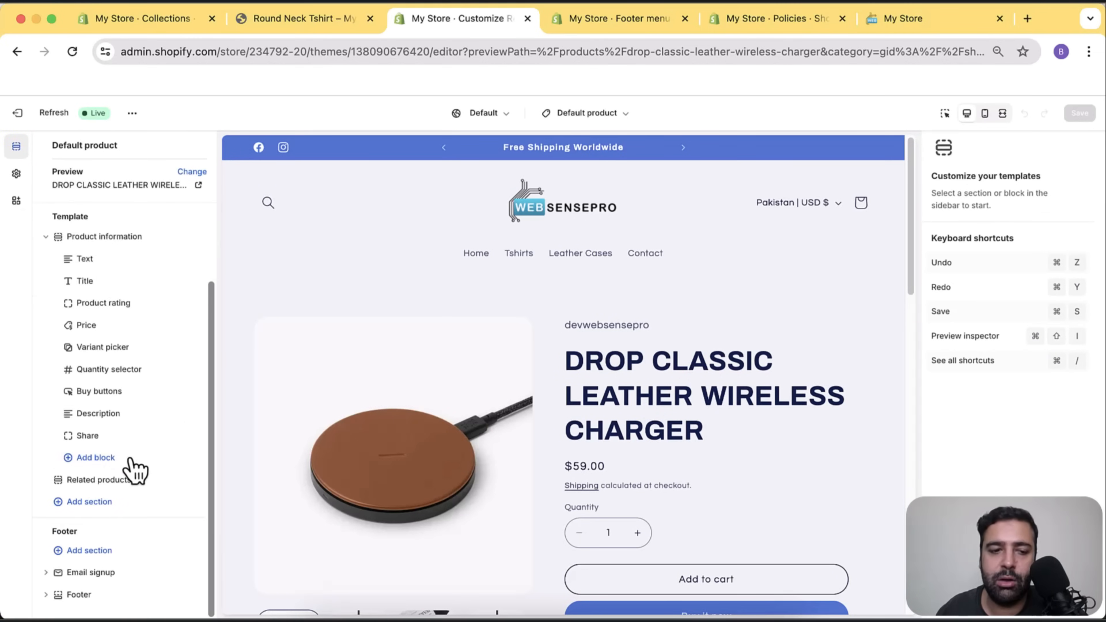
scroll(135, 468, "up", 3)
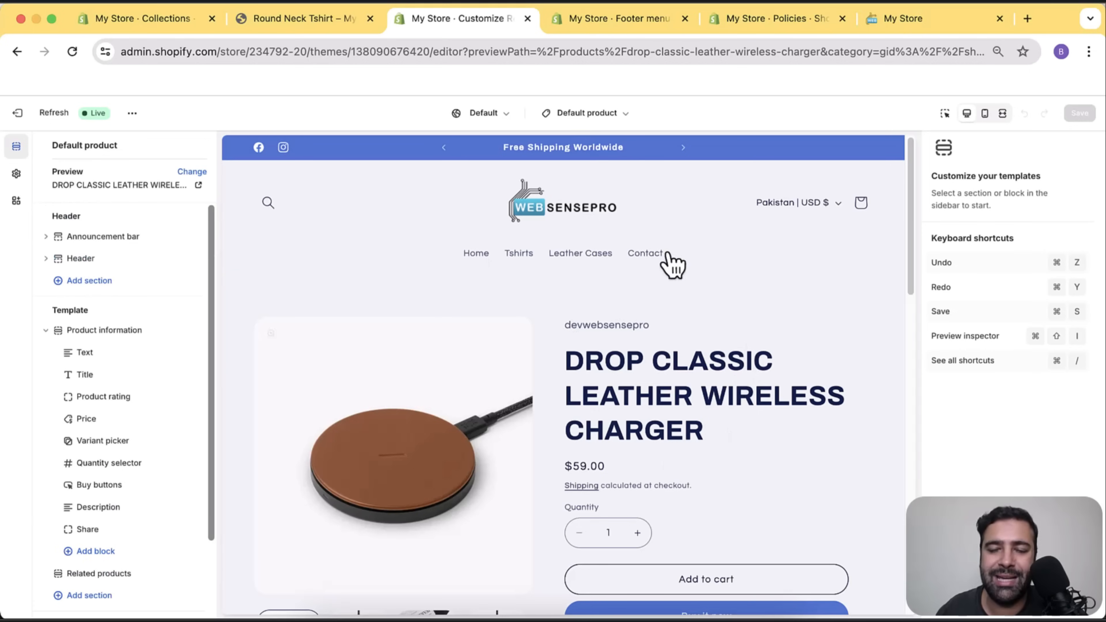
scroll(766, 297, "down", 5)
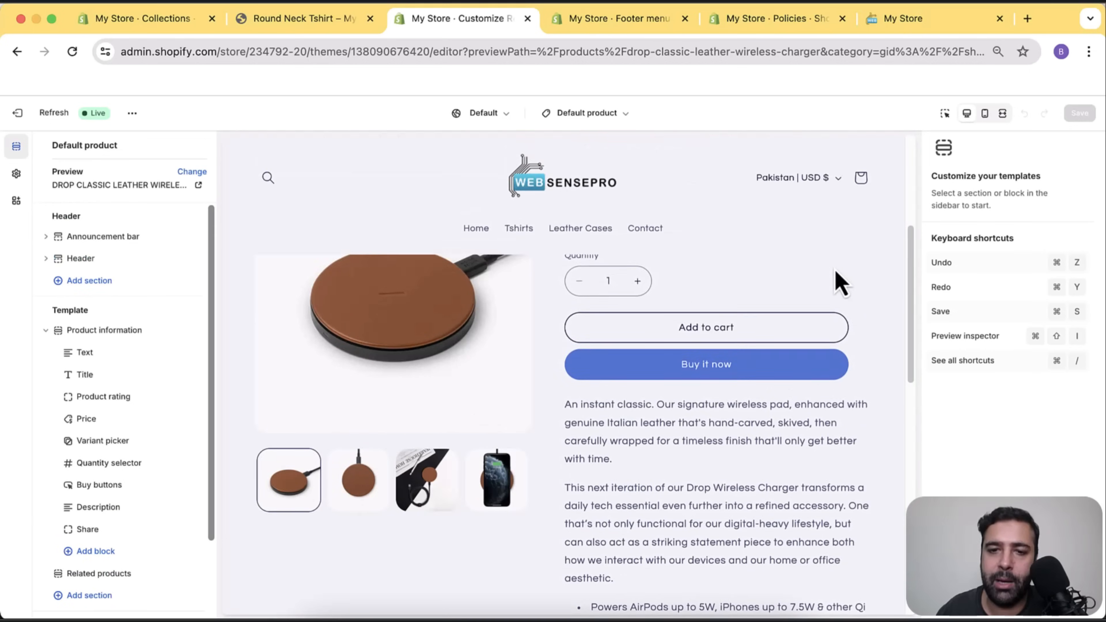
scroll(823, 270, "up", 3)
scroll(696, 305, "down", 3)
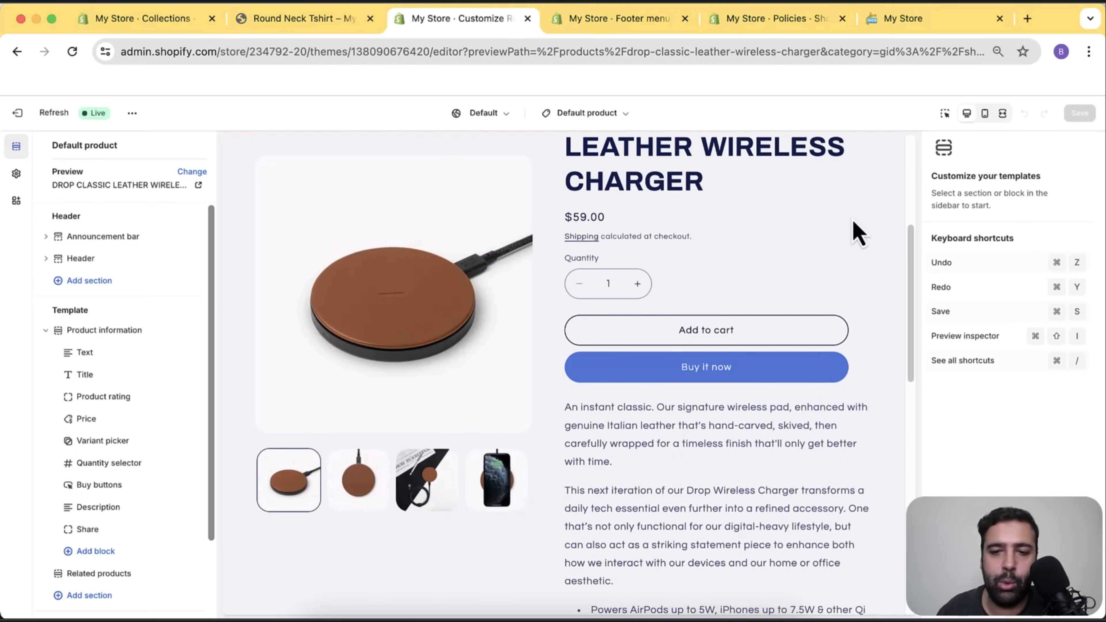
scroll(858, 233, "down", 2)
scroll(783, 338, "down", 8)
scroll(686, 235, "up", 8)
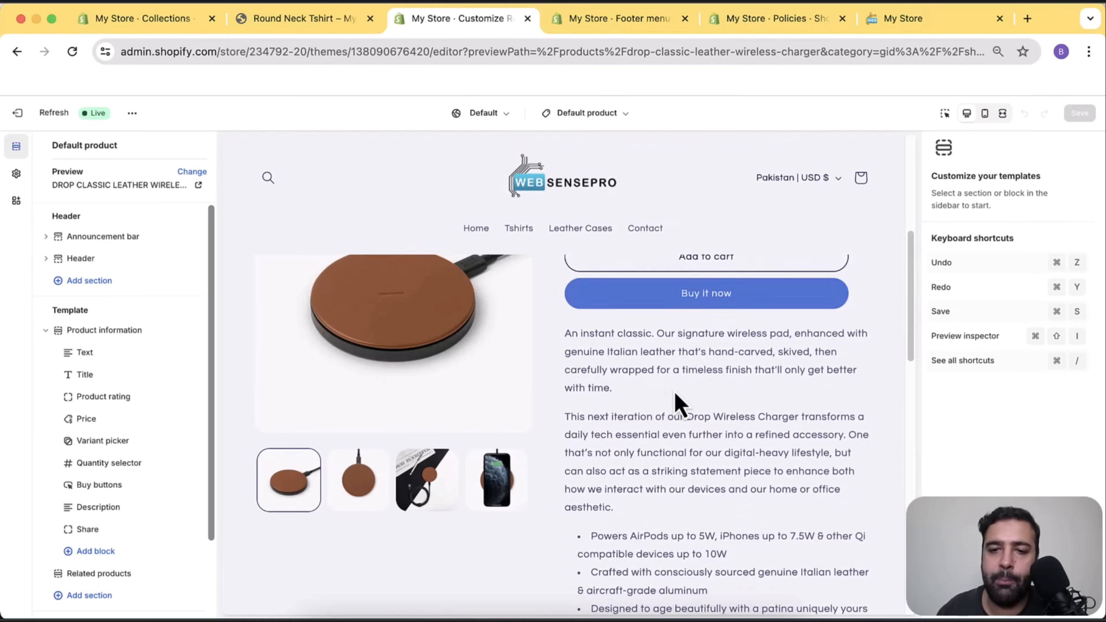
scroll(712, 408, "down", 7)
scroll(743, 305, "down", 5)
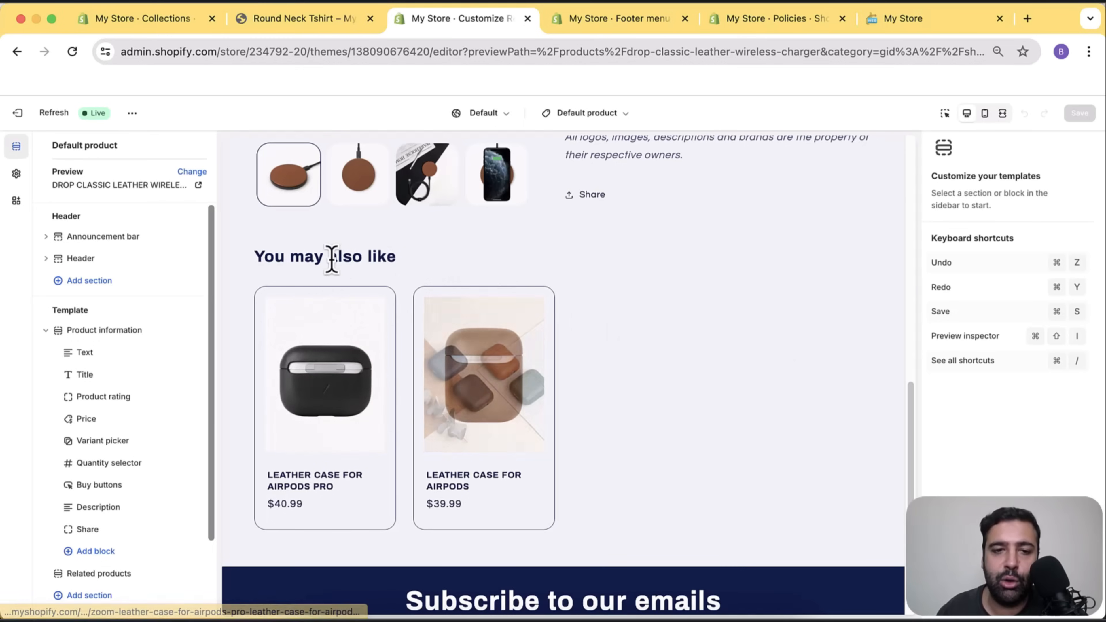
left_click_drag(242, 267, 401, 275)
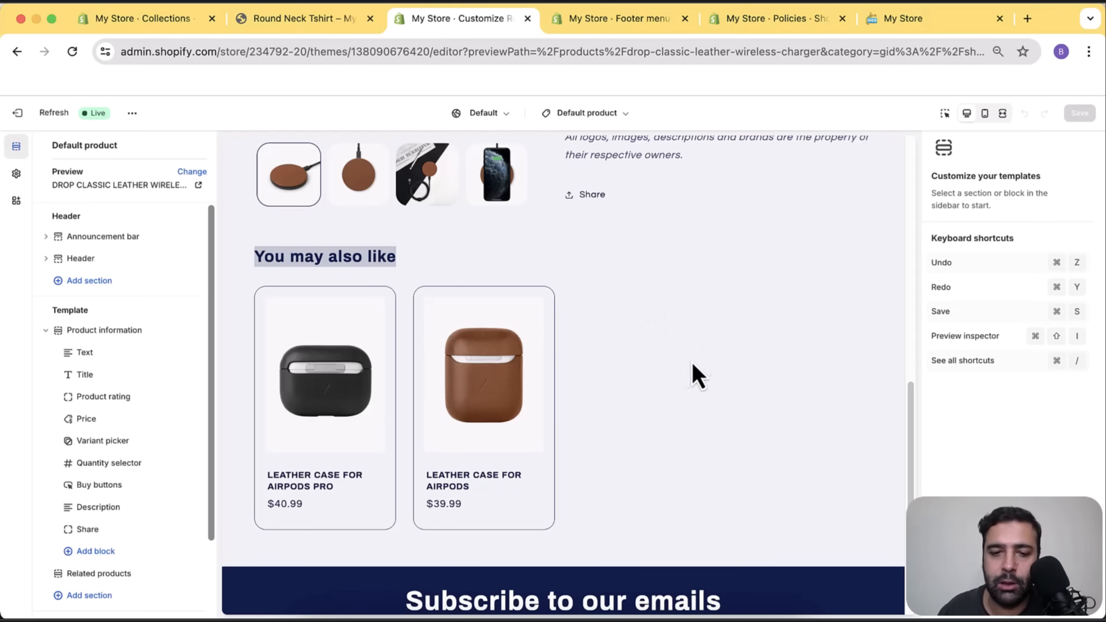
scroll(694, 373, "down", 5)
scroll(704, 318, "up", 5)
scroll(749, 362, "up", 10)
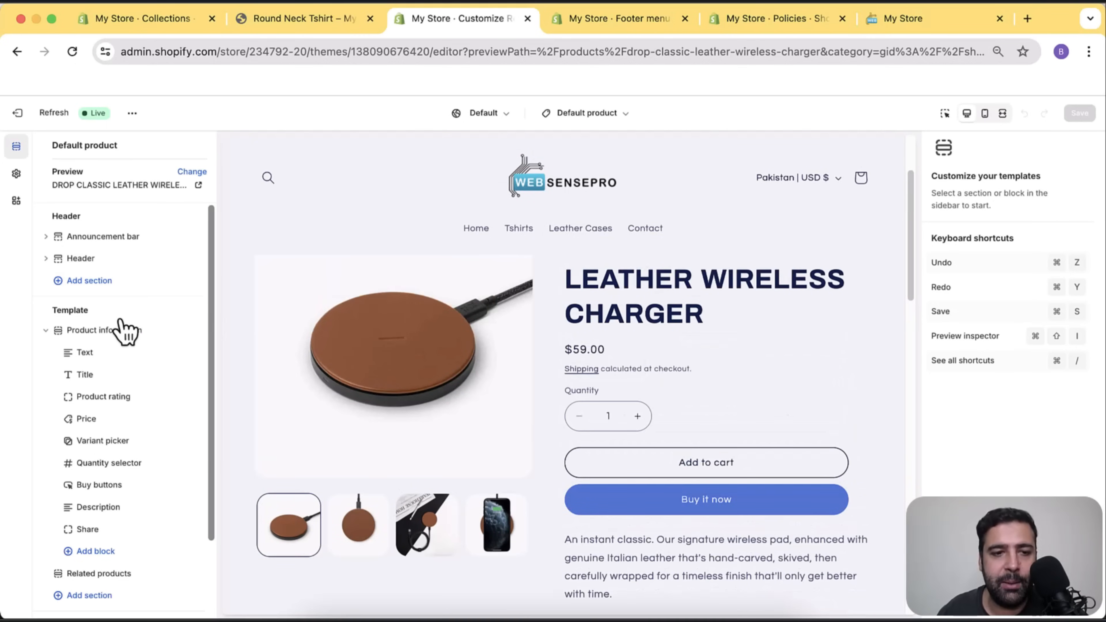
In Product information, try Medium and Large desktop media widths, settling on Small.
left_click(118, 336)
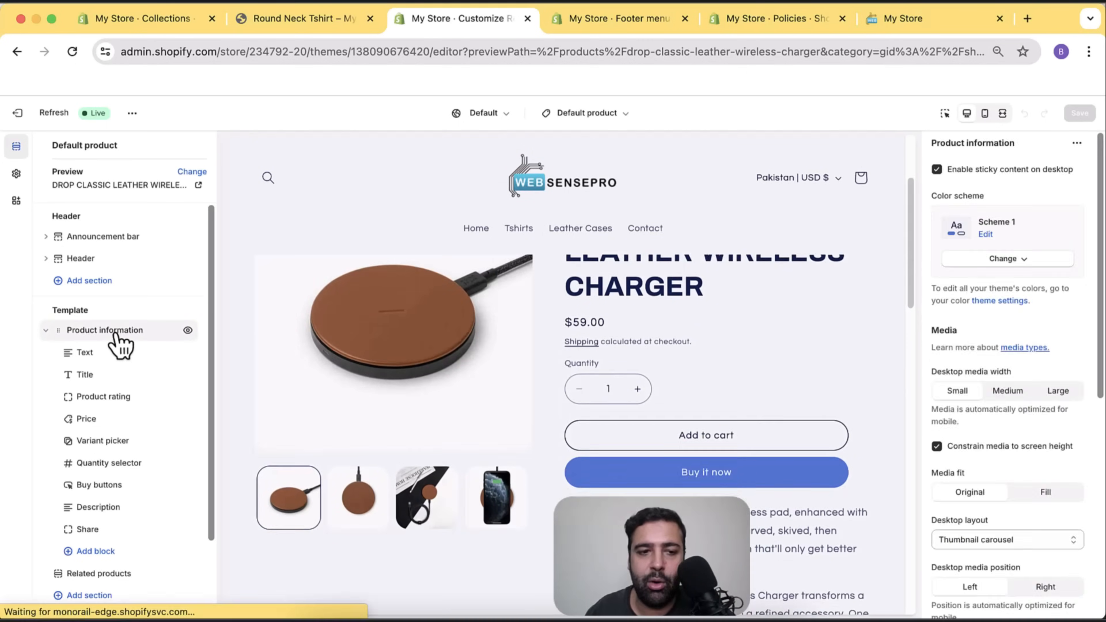
scroll(1071, 218, "down", 2)
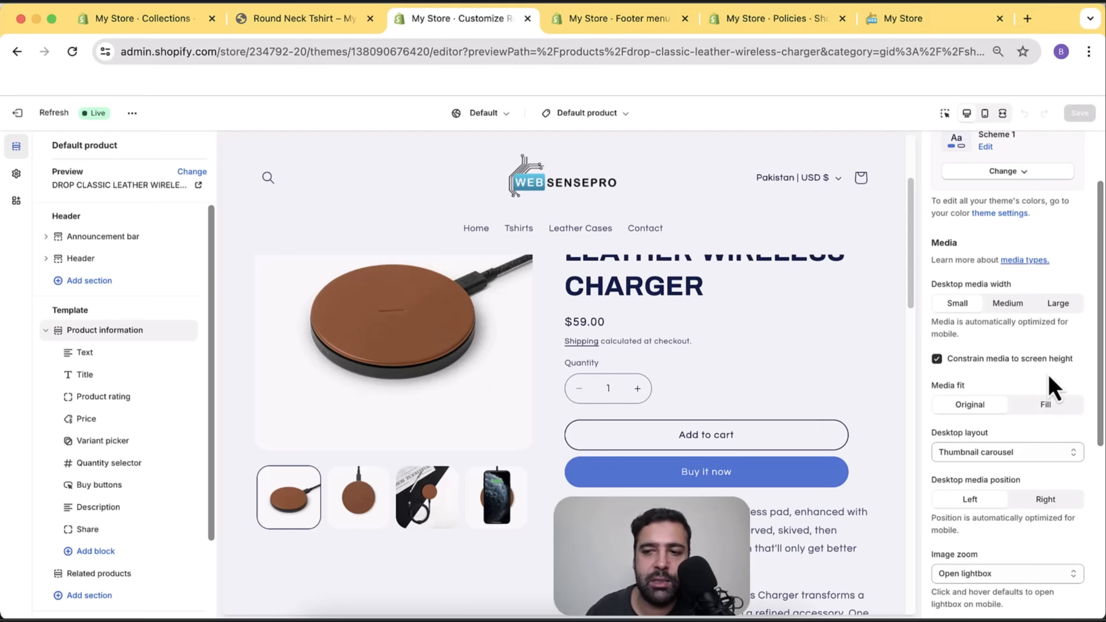
left_click(1014, 310)
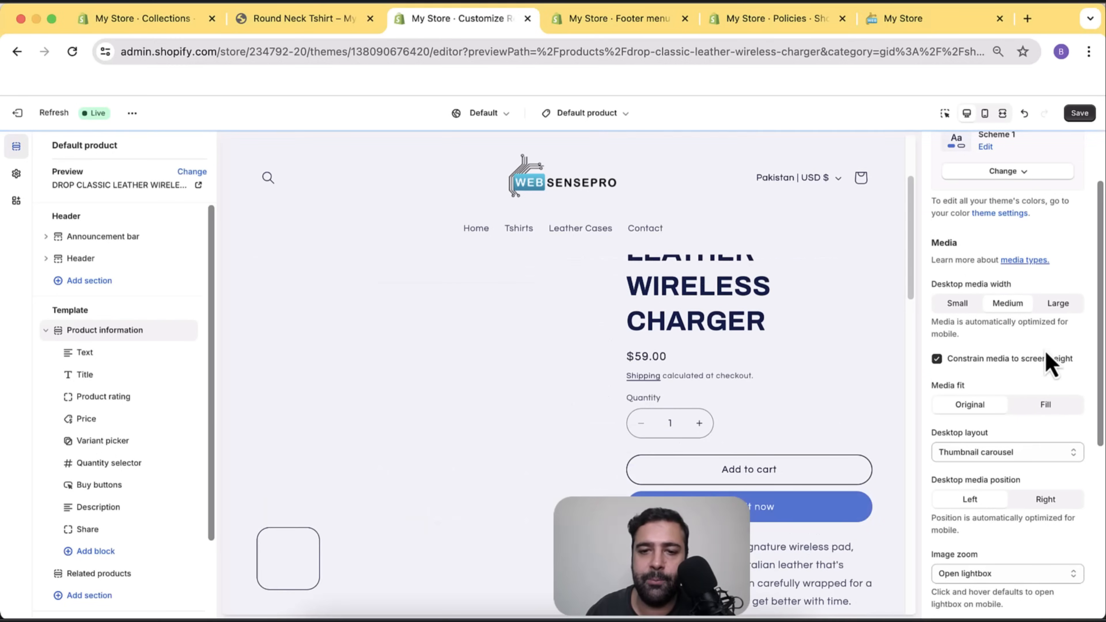
left_click(1057, 306)
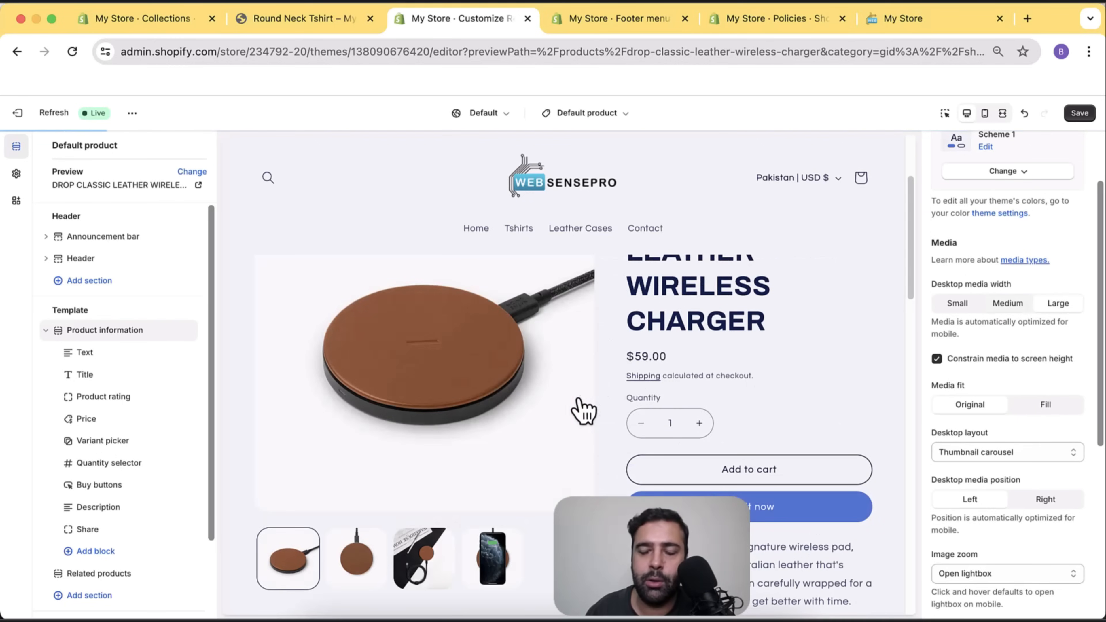
scroll(708, 375, "down", 4)
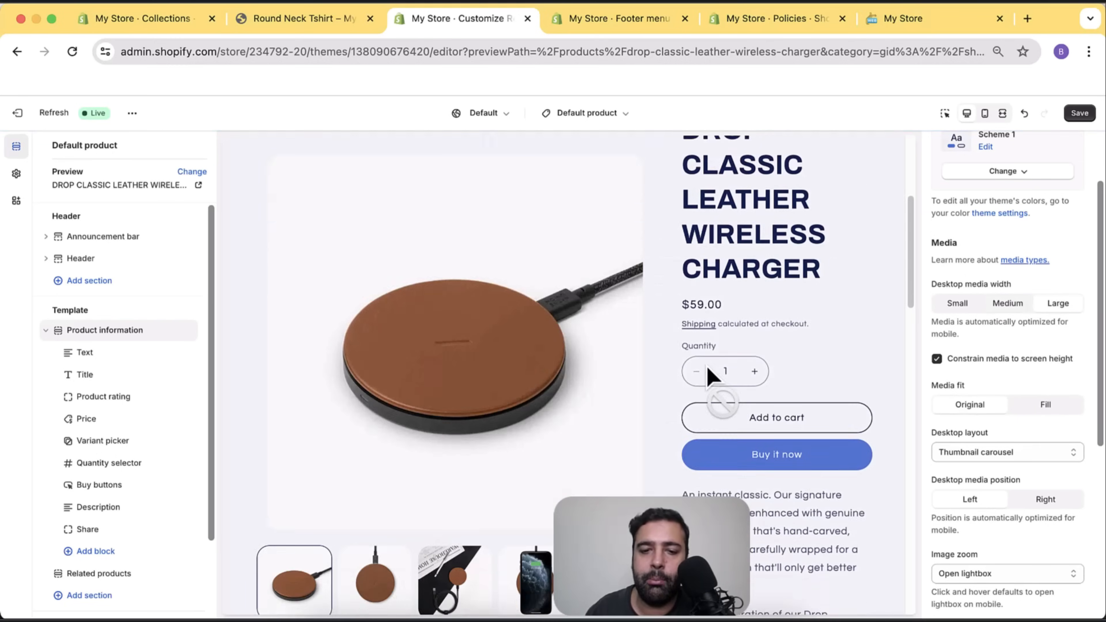
scroll(707, 394, "up", 5)
scroll(711, 365, "down", 6)
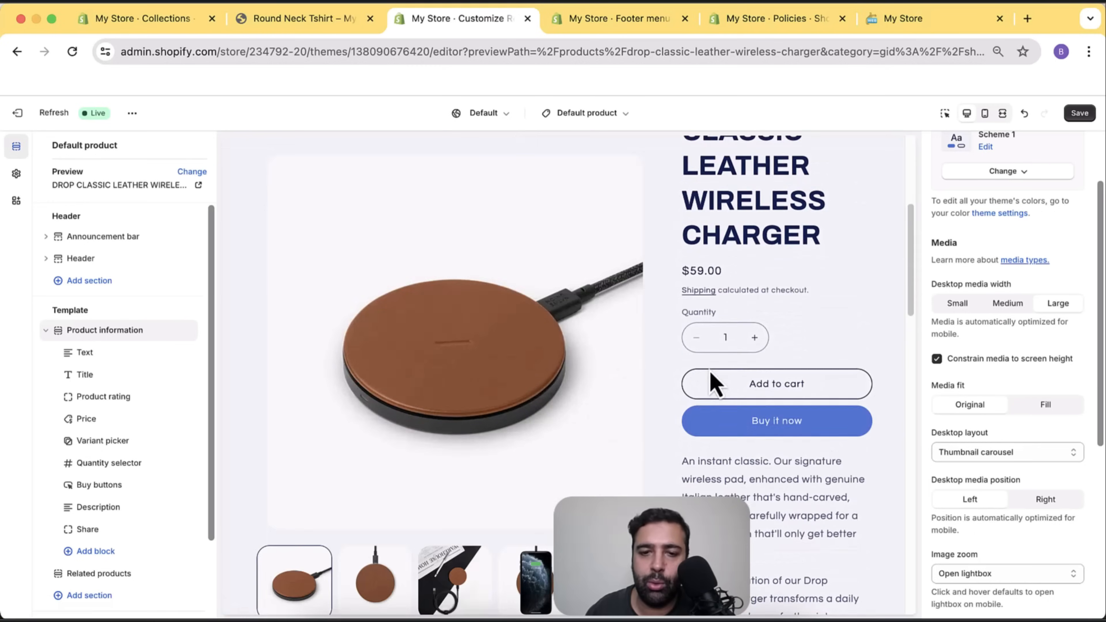
scroll(708, 392, "up", 6)
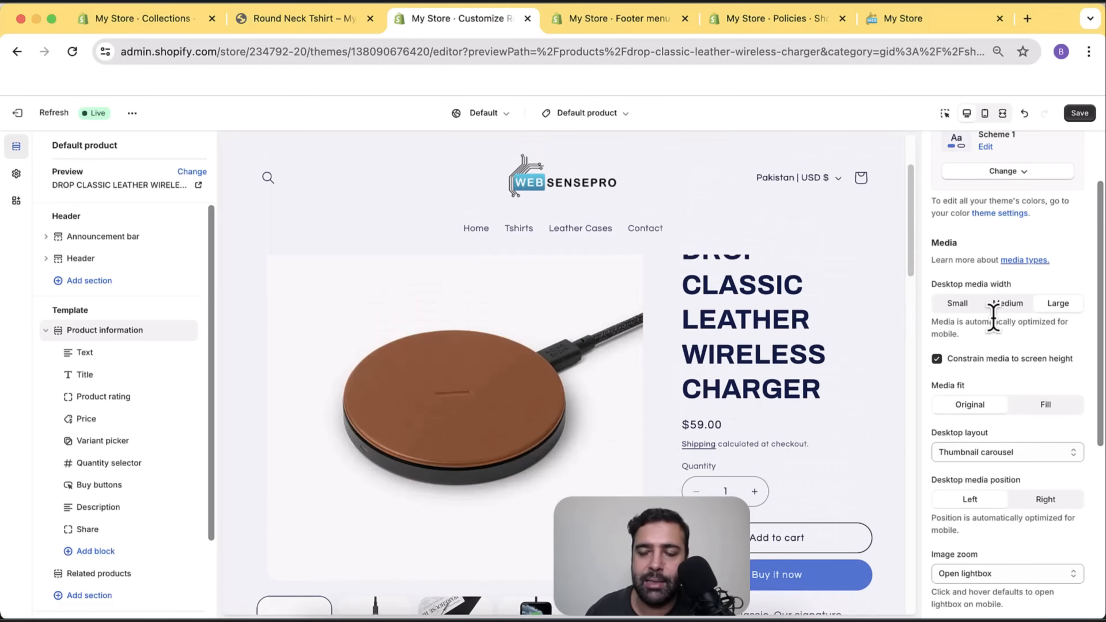
left_click(956, 306)
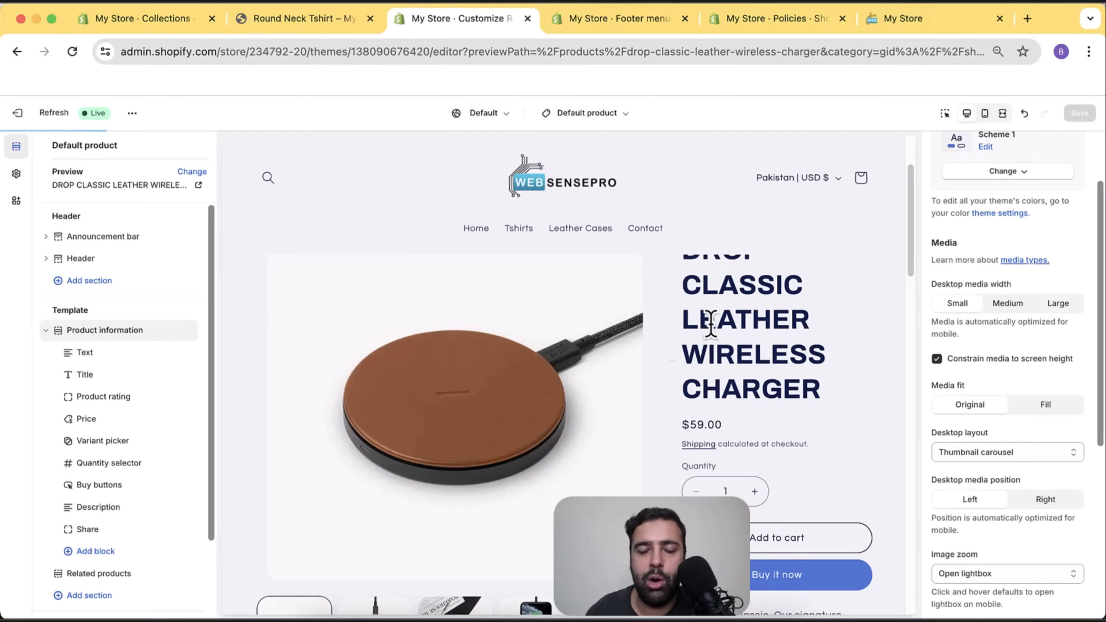
Try the 2 columns desktop layout, then revert to Thumbnail carousel.
scroll(401, 363, "up", 3)
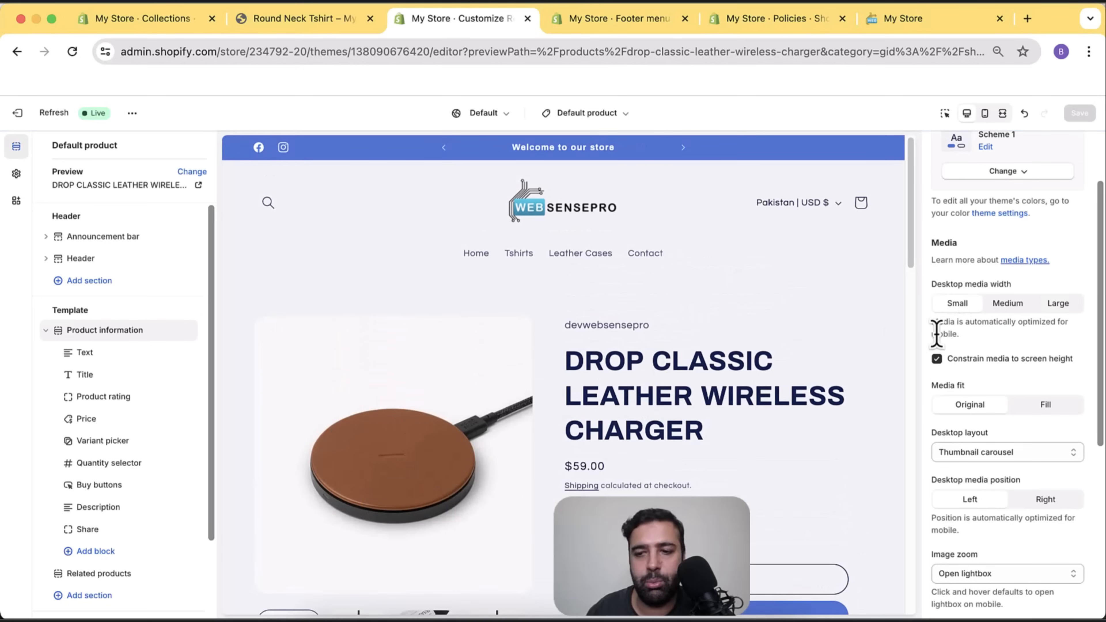
scroll(1045, 331, "down", 1)
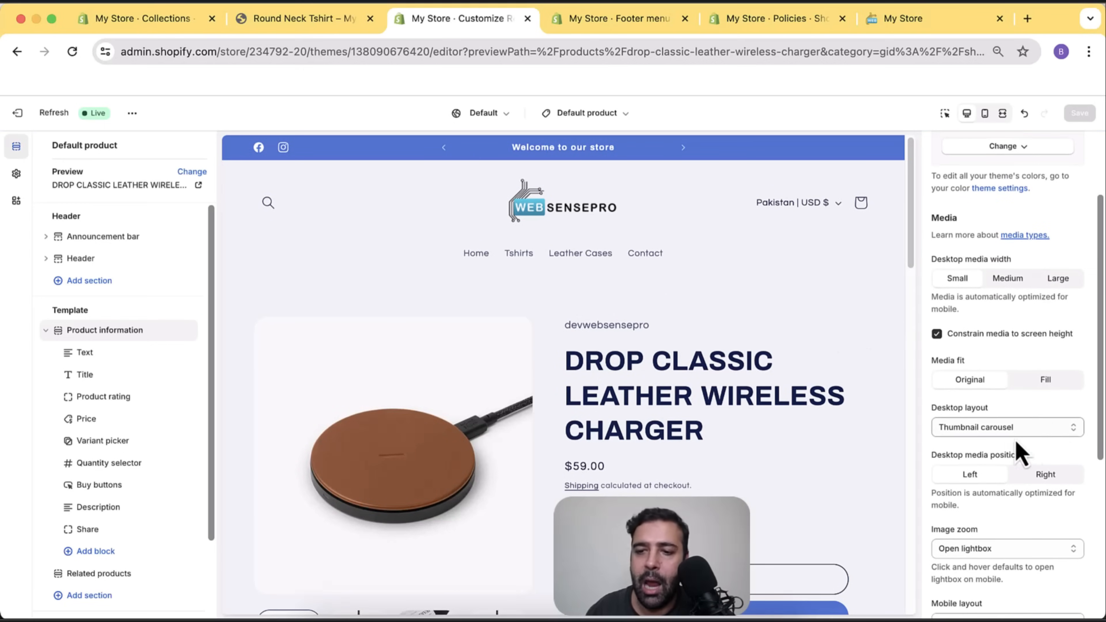
scroll(825, 346, "down", 2)
scroll(826, 347, "down", 1)
left_click(1049, 430)
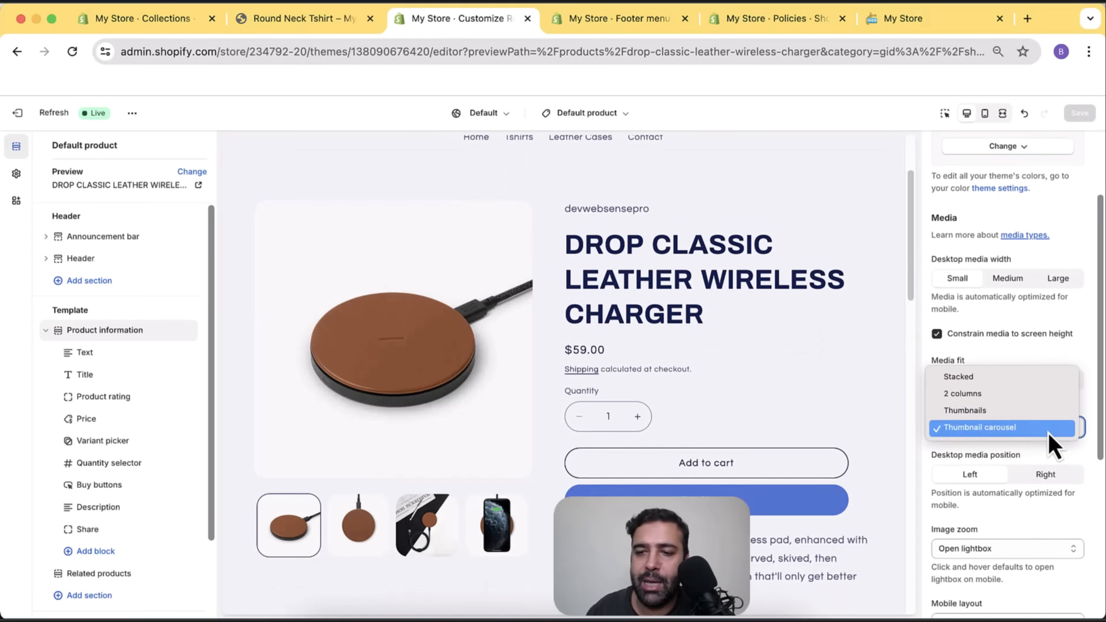
left_click(1038, 395)
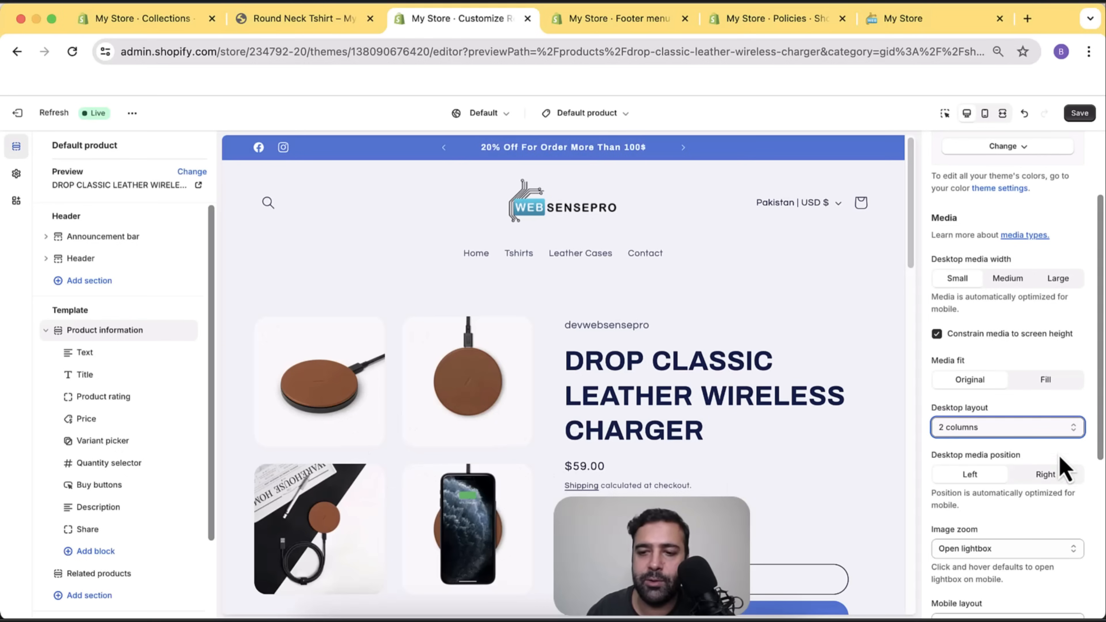
left_click(1063, 428)
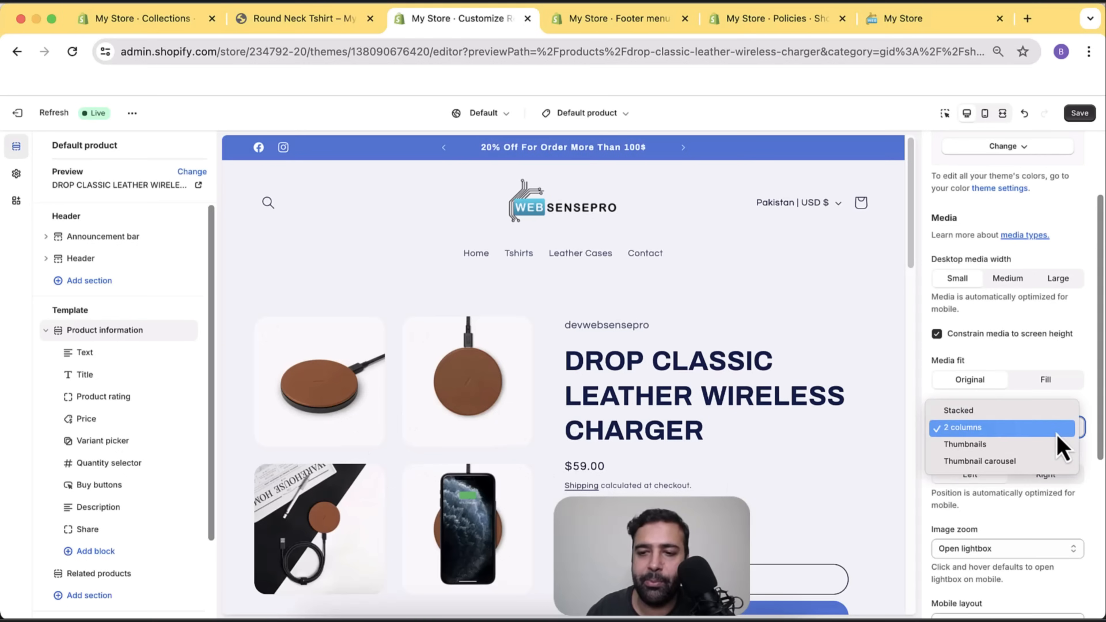
left_click(1045, 462)
Preview the second, third and fourth product photos, then return to the first.
scroll(571, 329, "down", 4)
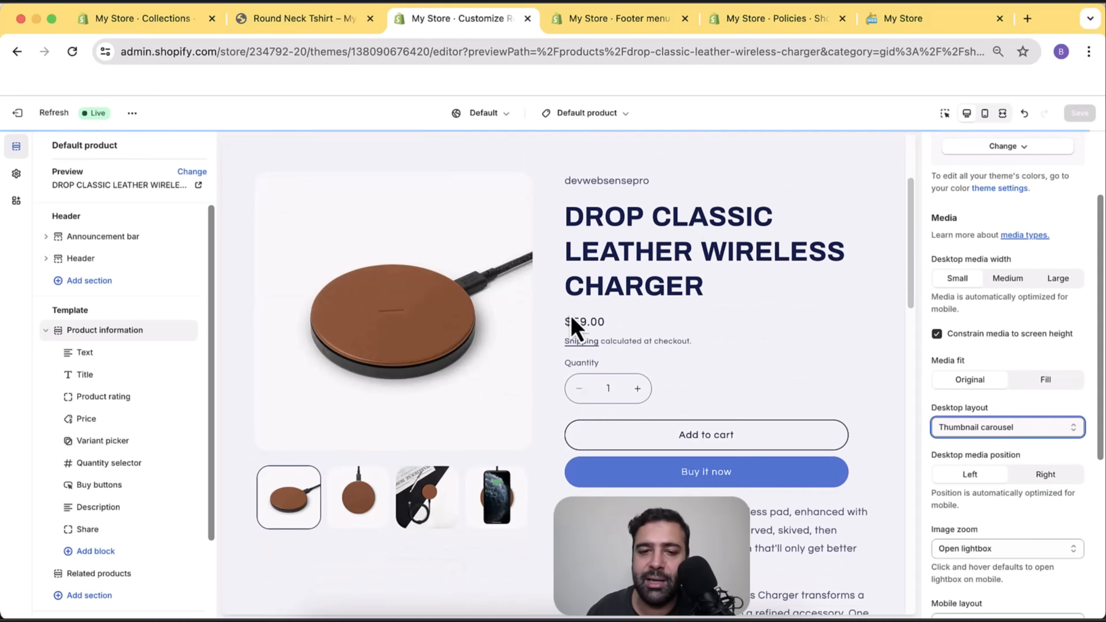
scroll(330, 374, "up", 1)
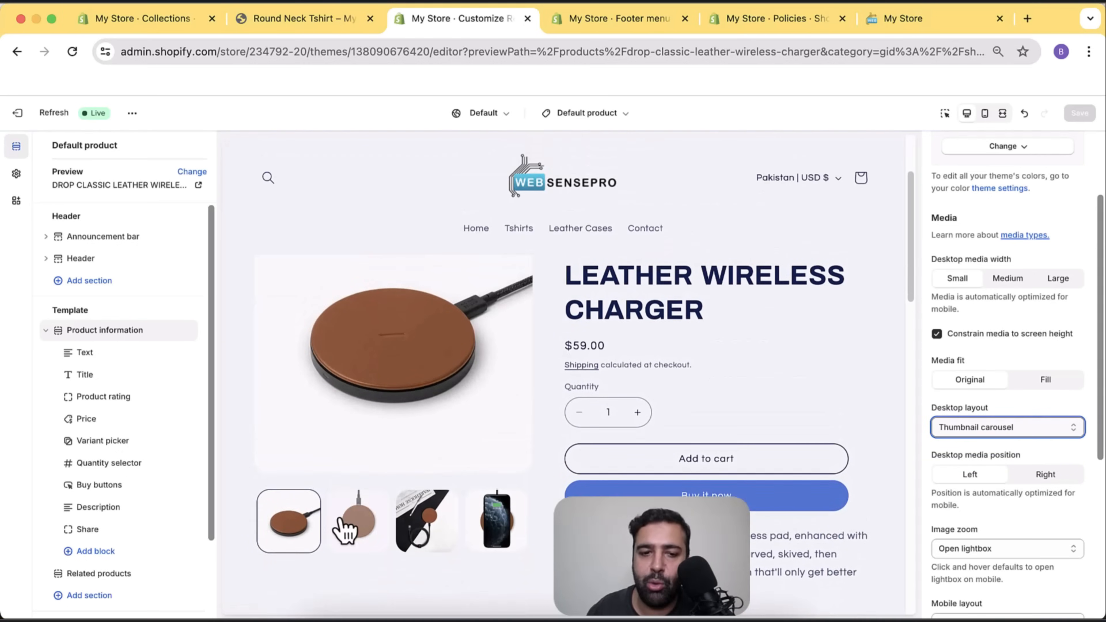
left_click(356, 523)
left_click(424, 528)
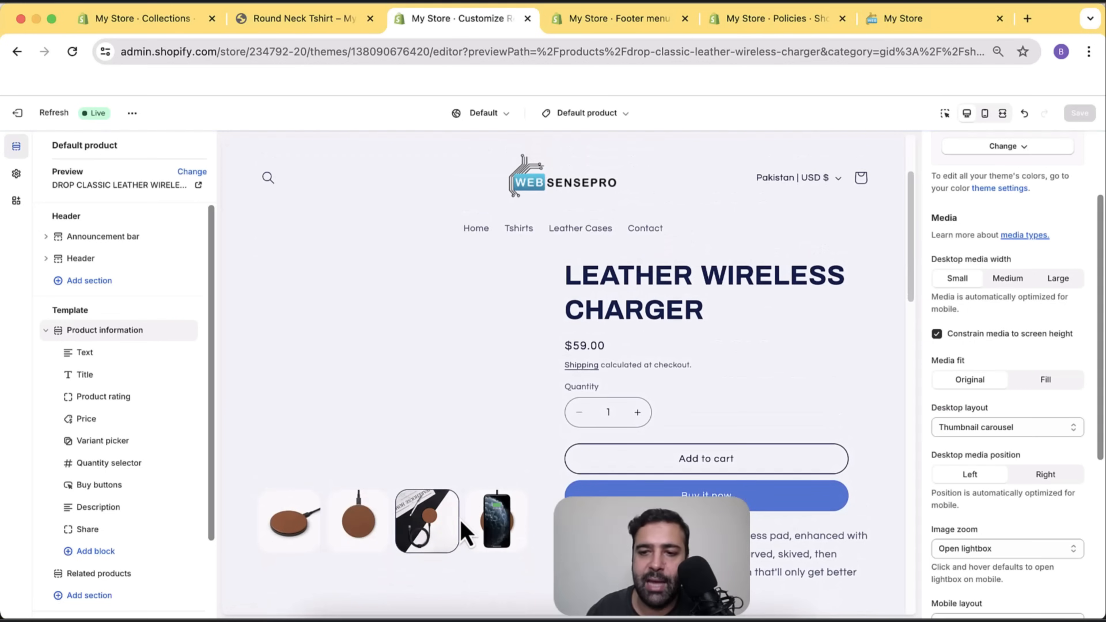
left_click(484, 521)
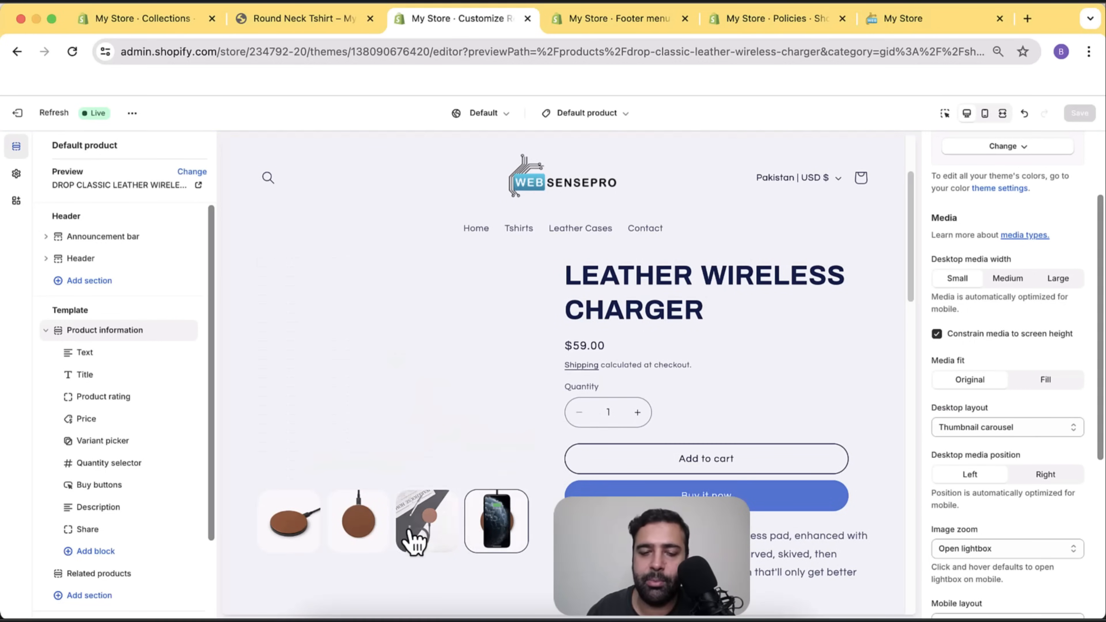
left_click(308, 537)
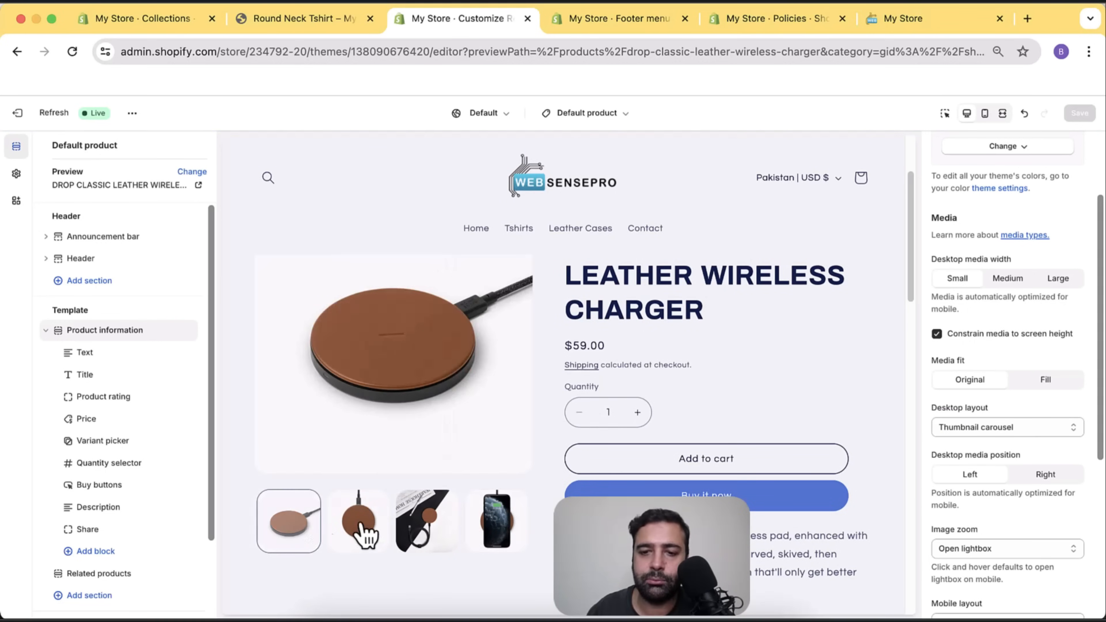
scroll(758, 384, "up", 2)
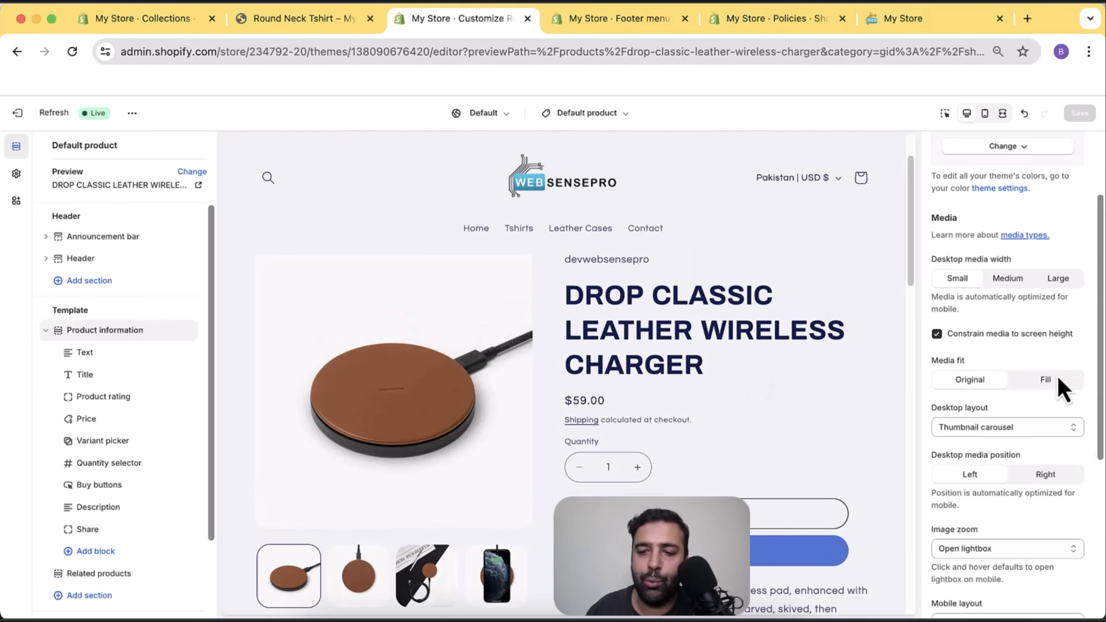
scroll(1011, 342, "down", 3)
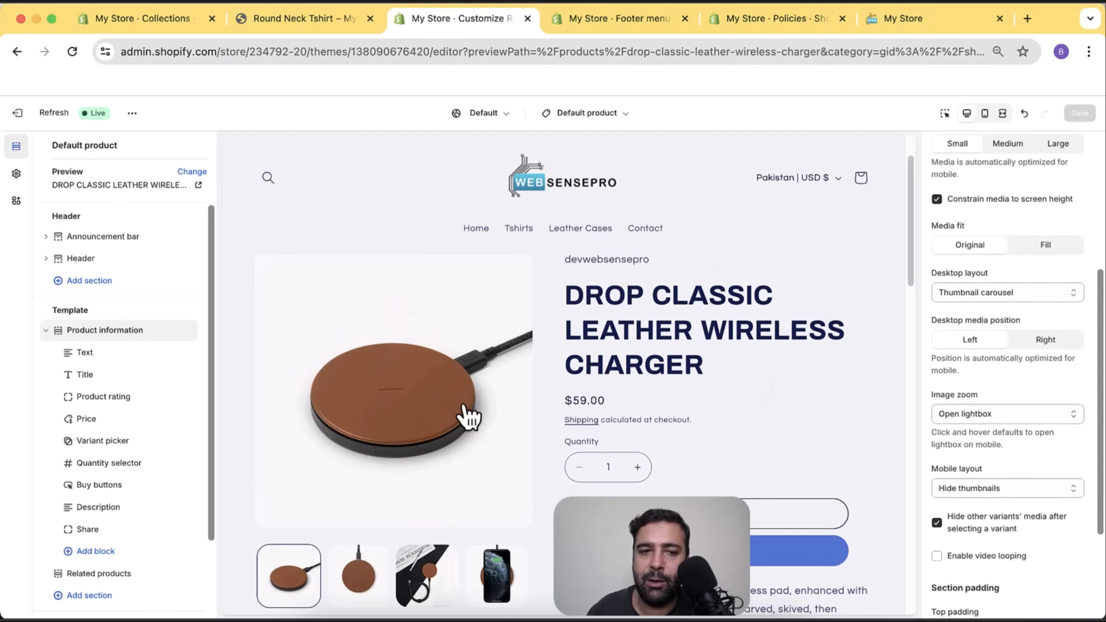
Open the charger photo in the lightbox to preview it, then close it.
left_click(278, 286)
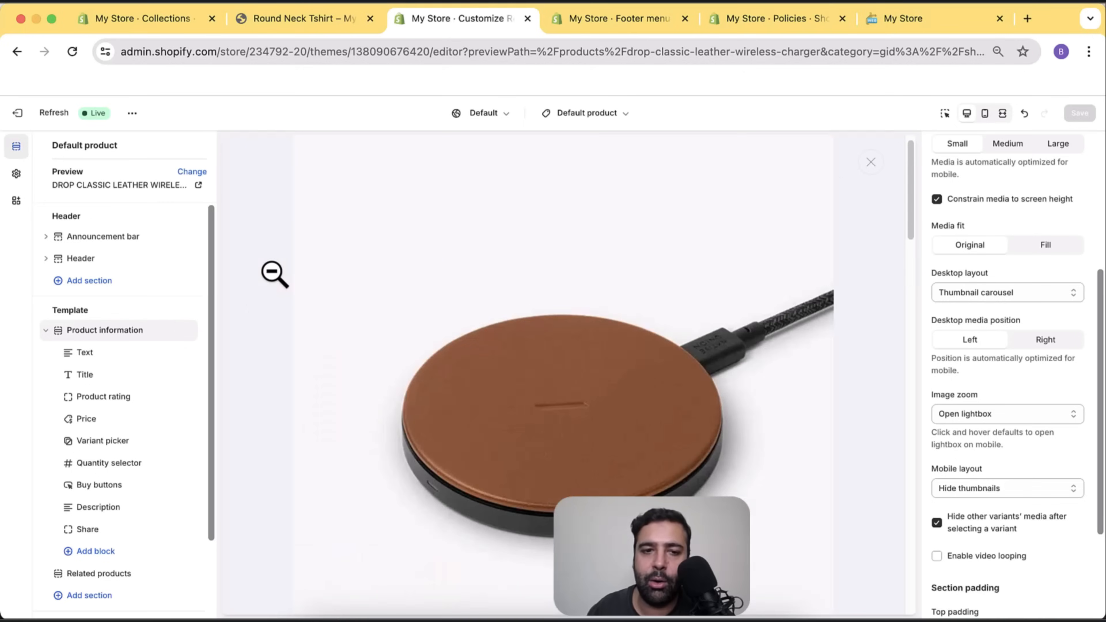
scroll(743, 325, "down", 5)
scroll(742, 333, "up", 5)
scroll(743, 337, "down", 8)
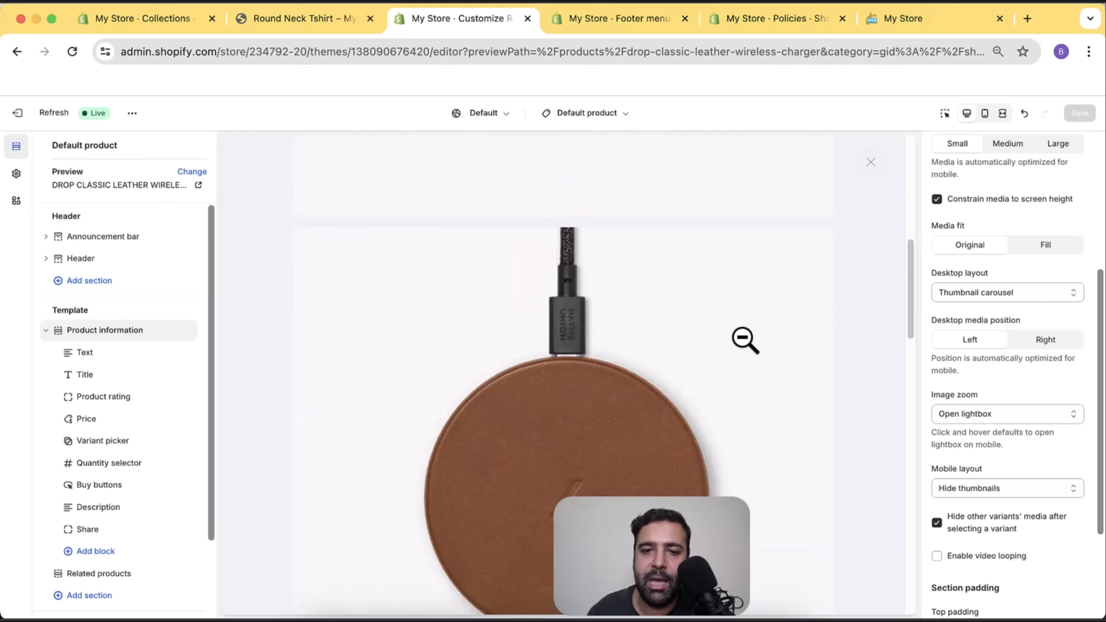
scroll(743, 339, "up", 5)
scroll(746, 342, "down", 10)
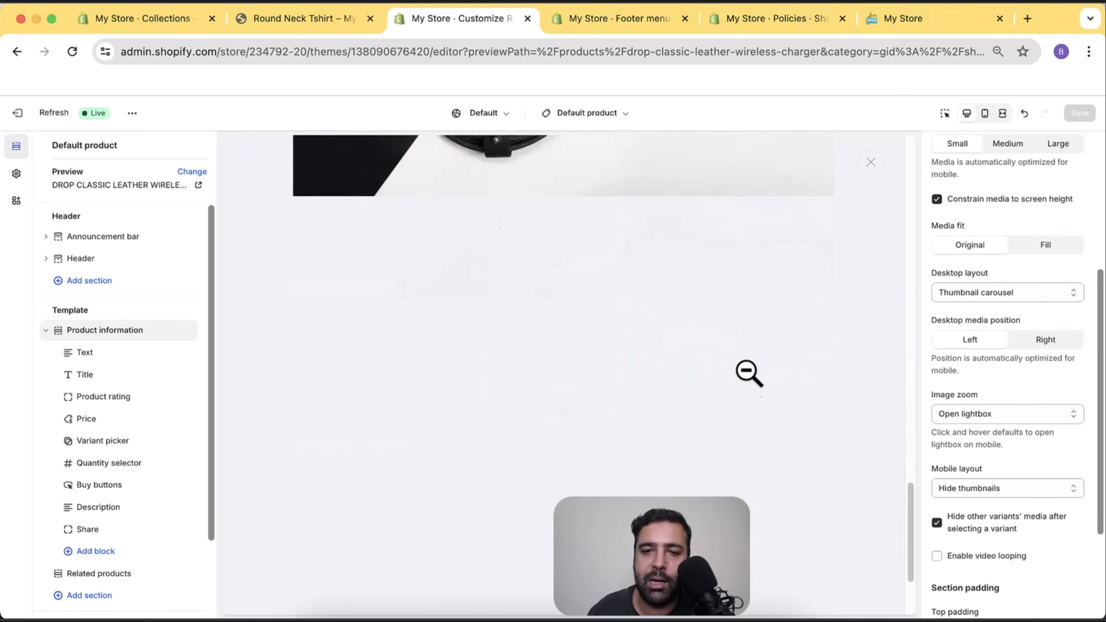
scroll(748, 386, "up", 10)
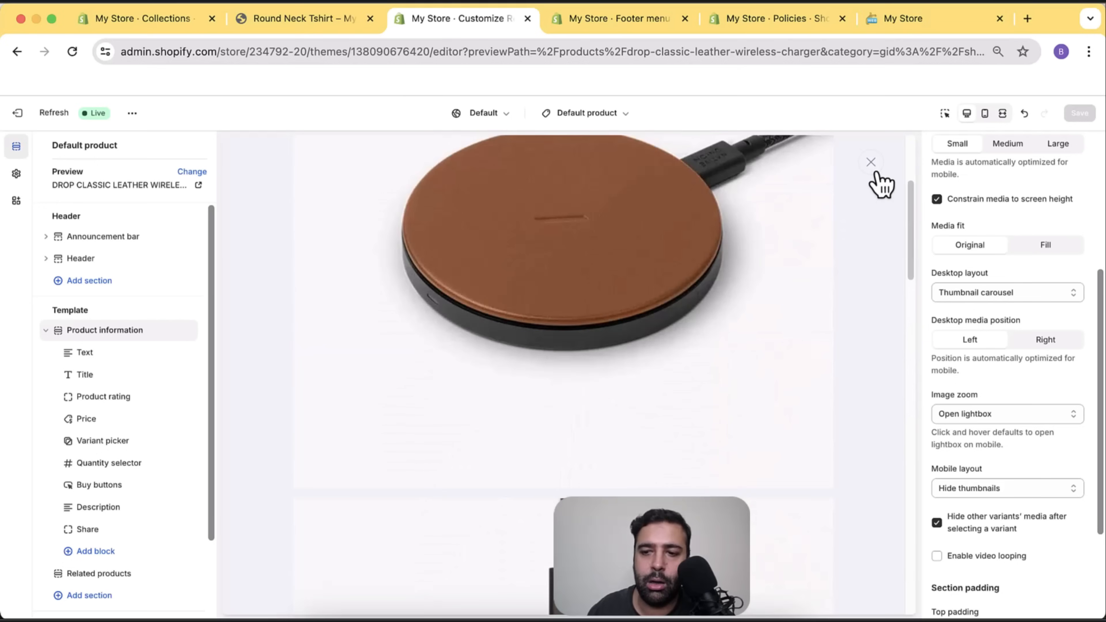
left_click(871, 167)
Set Image zoom to Click and hover, test it on the charger photo, and save.
left_click(1047, 417)
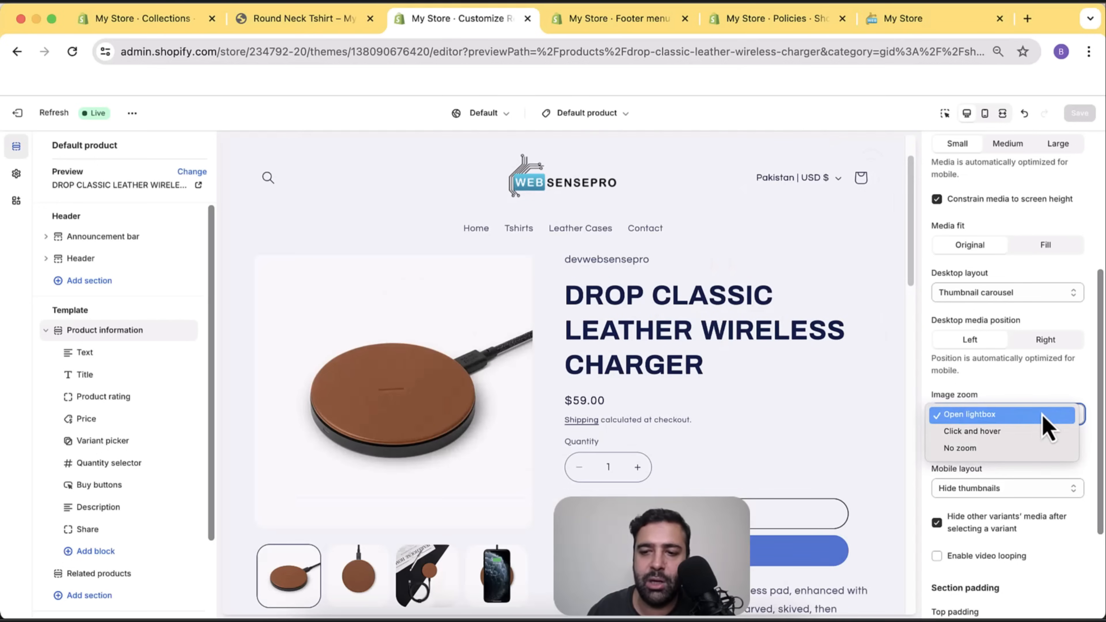
left_click(995, 431)
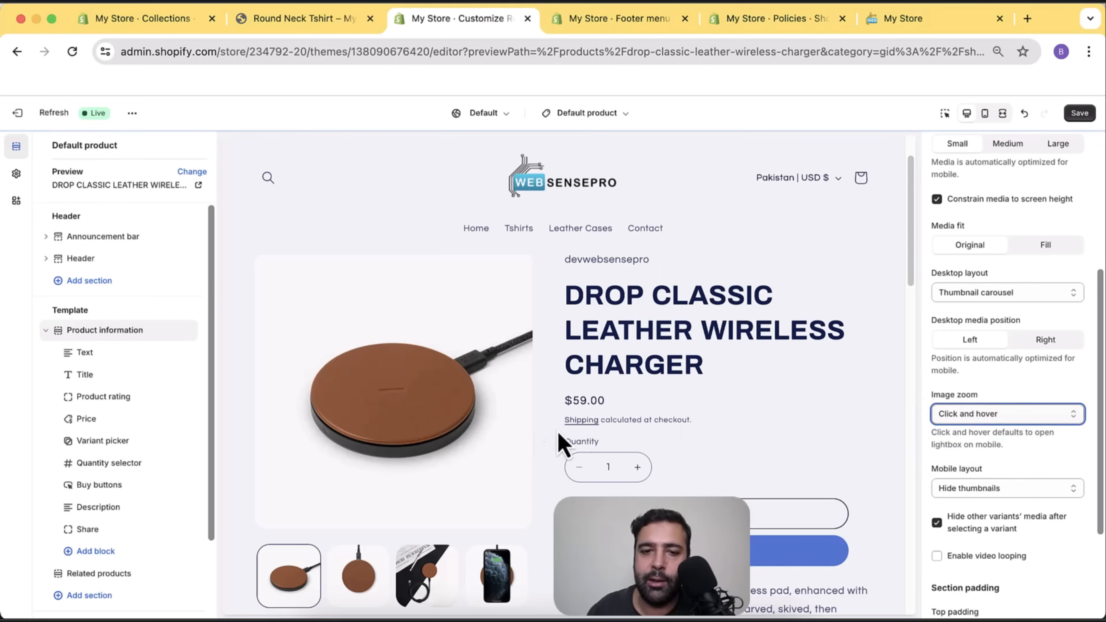
left_click(415, 403)
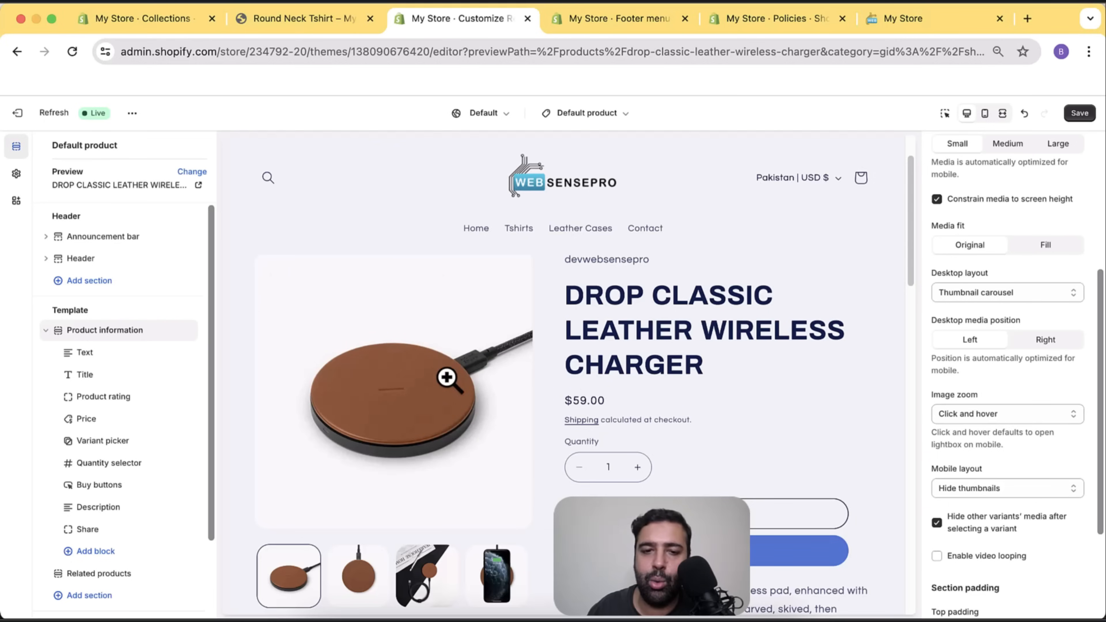
left_click(1014, 414)
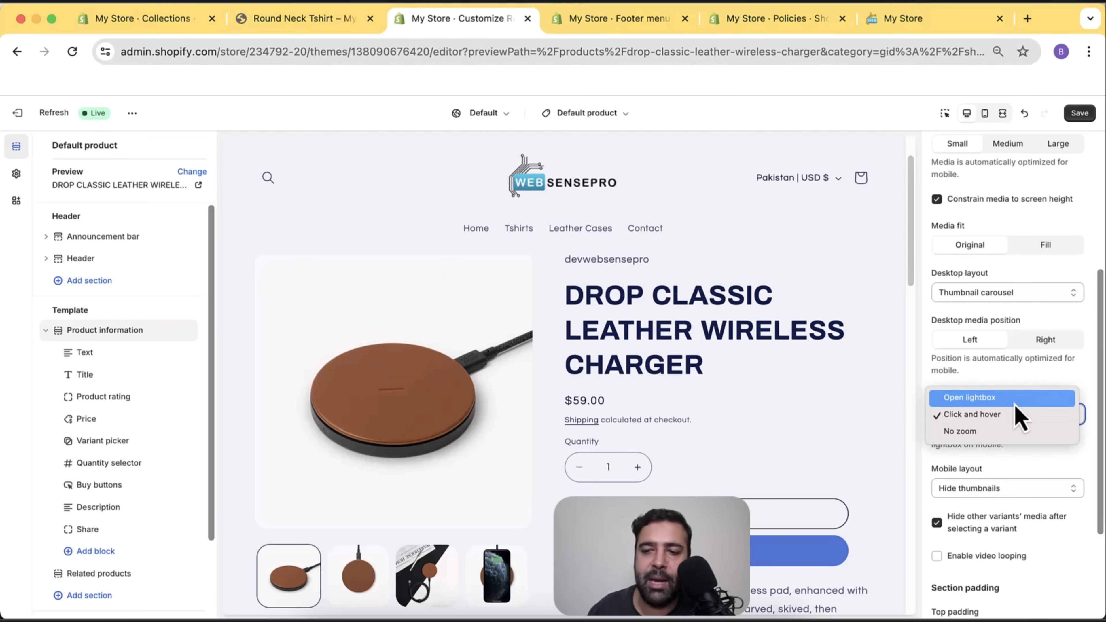
left_click(991, 454)
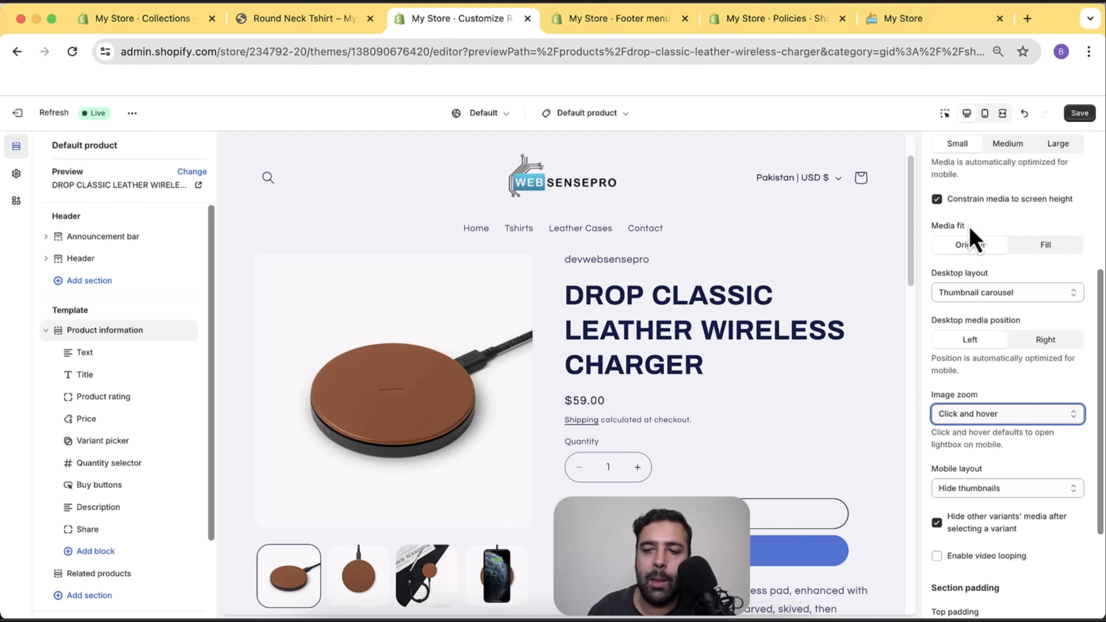
left_click(1080, 116)
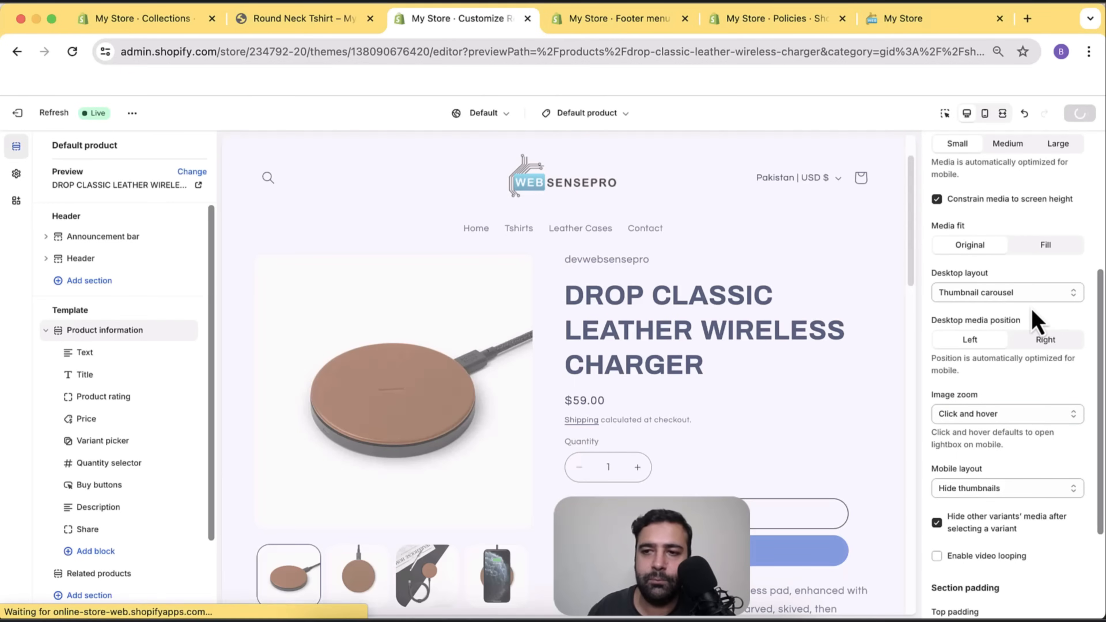
Select the Variant picker block, previewed with the Drop Classic Leather Wireless Charger, showing its Pills style.
scroll(1014, 352, "down", 5)
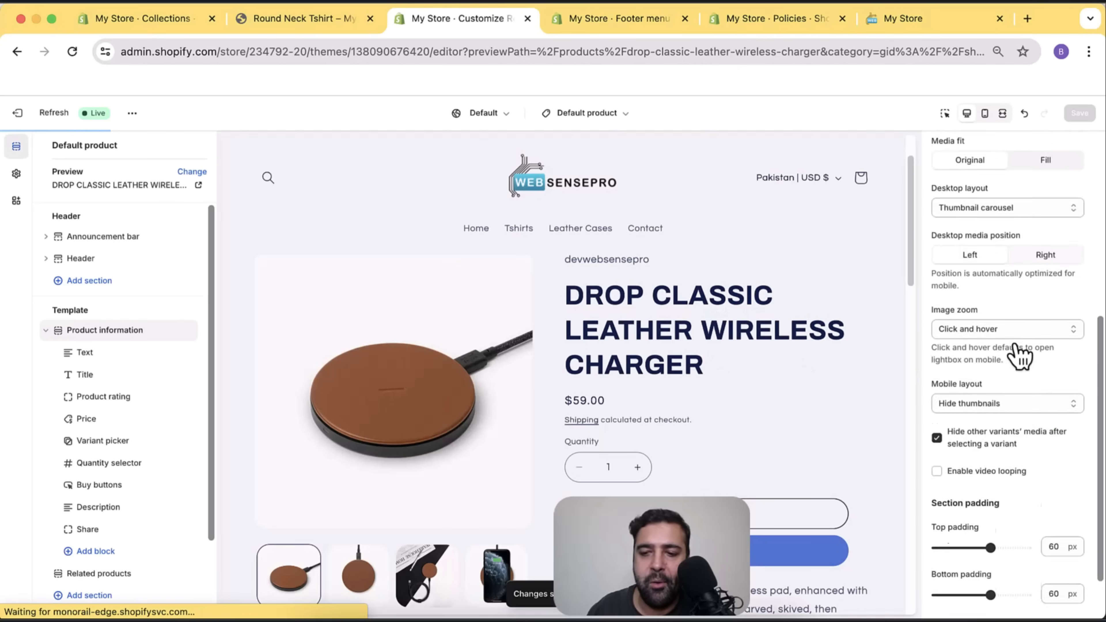
scroll(566, 332, "down", 1)
scroll(176, 333, "down", 2)
scroll(172, 323, "down", 2)
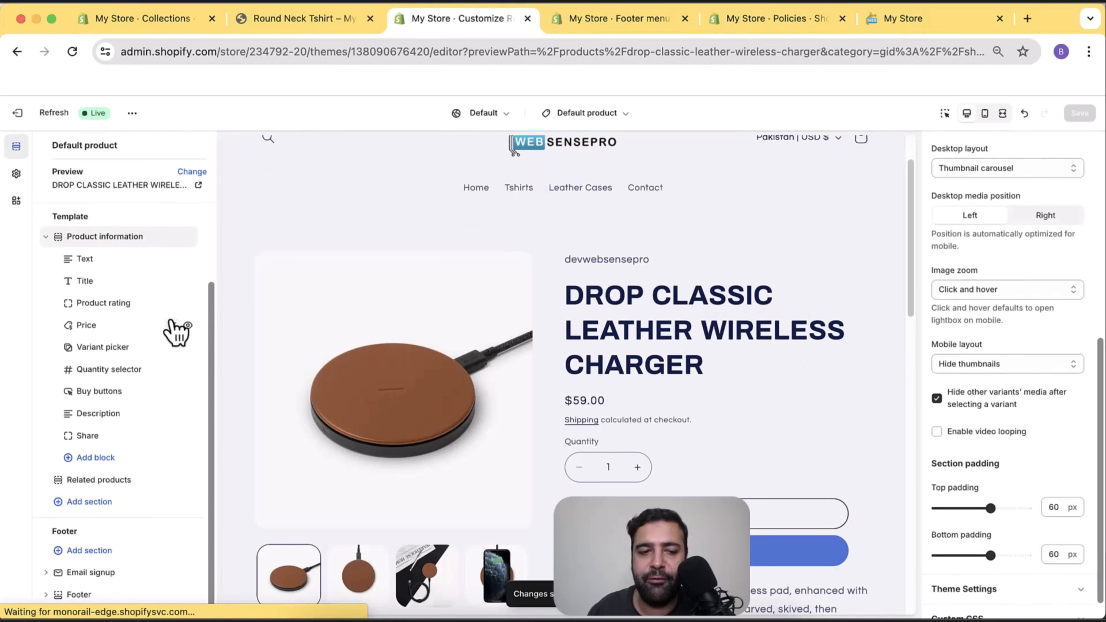
scroll(164, 417, "up", 1)
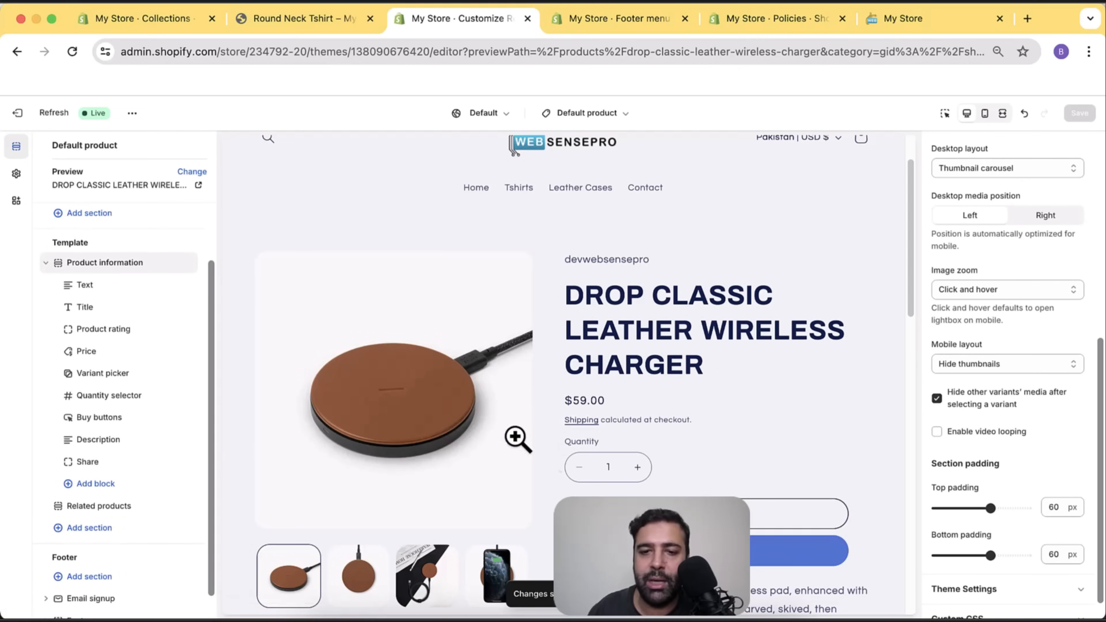
left_click(104, 375)
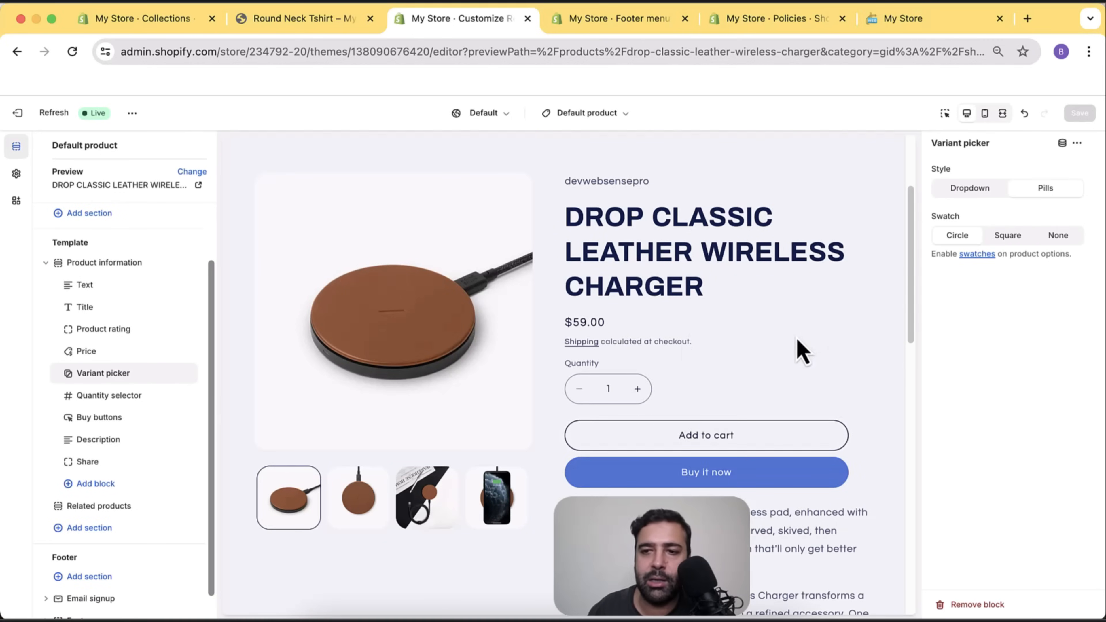
scroll(144, 331, "up", 2)
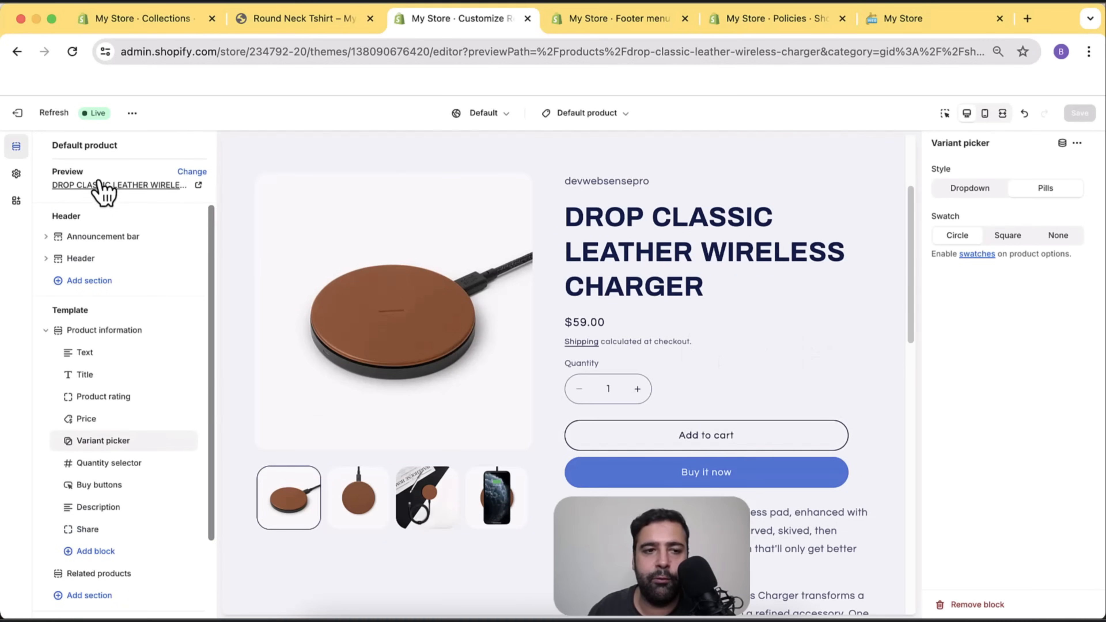
left_click_drag(65, 171, 83, 171)
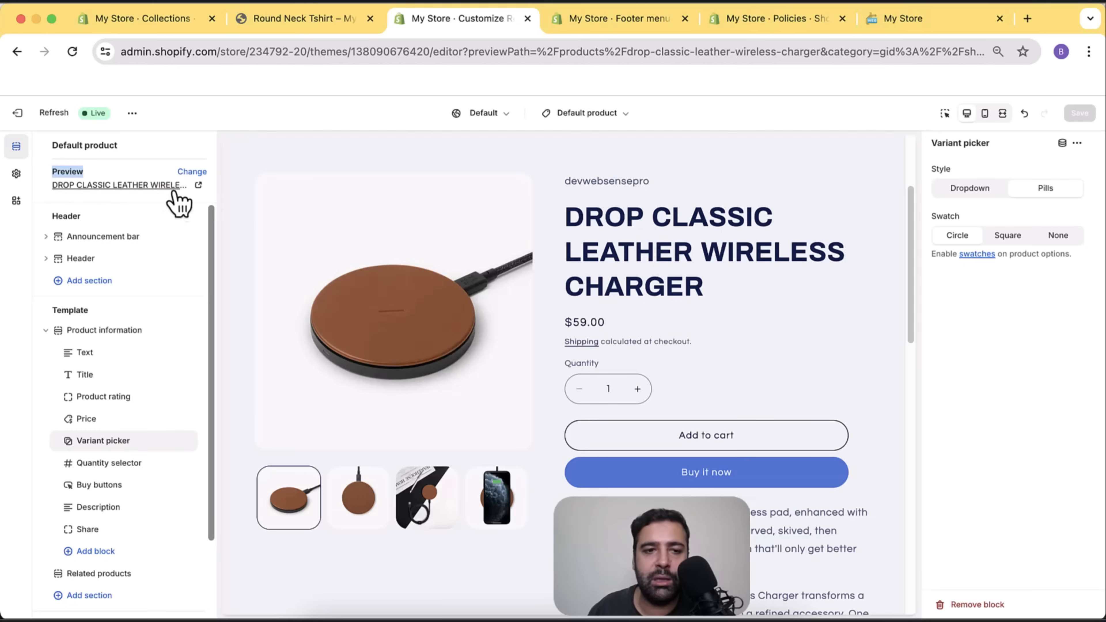
Switch the template preview to the Round Neck Tshirt to see its colour swatches and sizes.
left_click(191, 172)
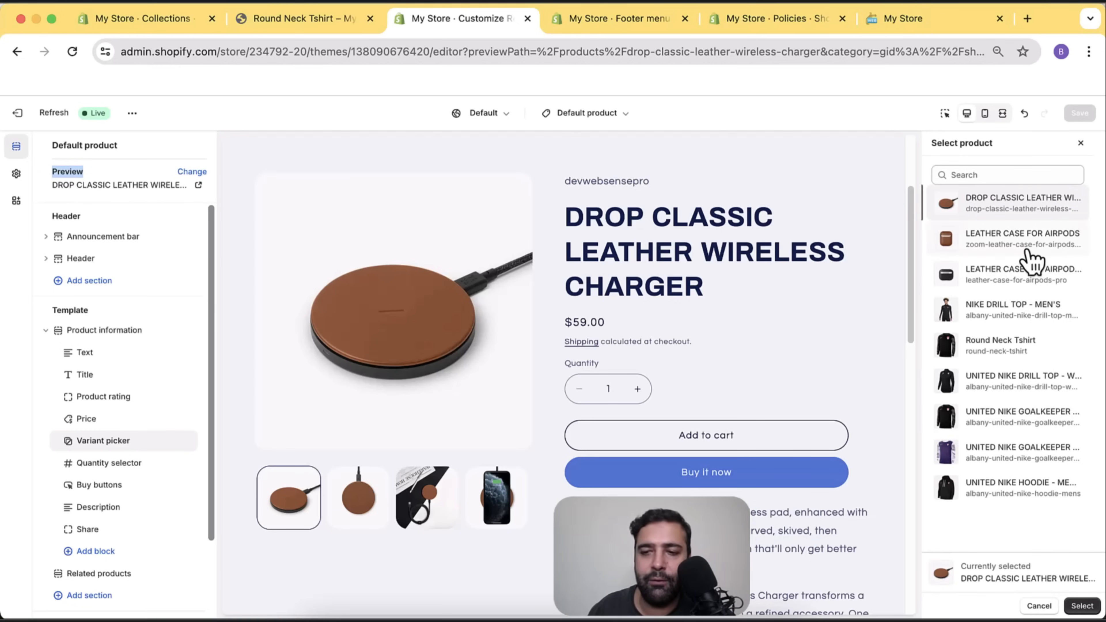
left_click(1001, 347)
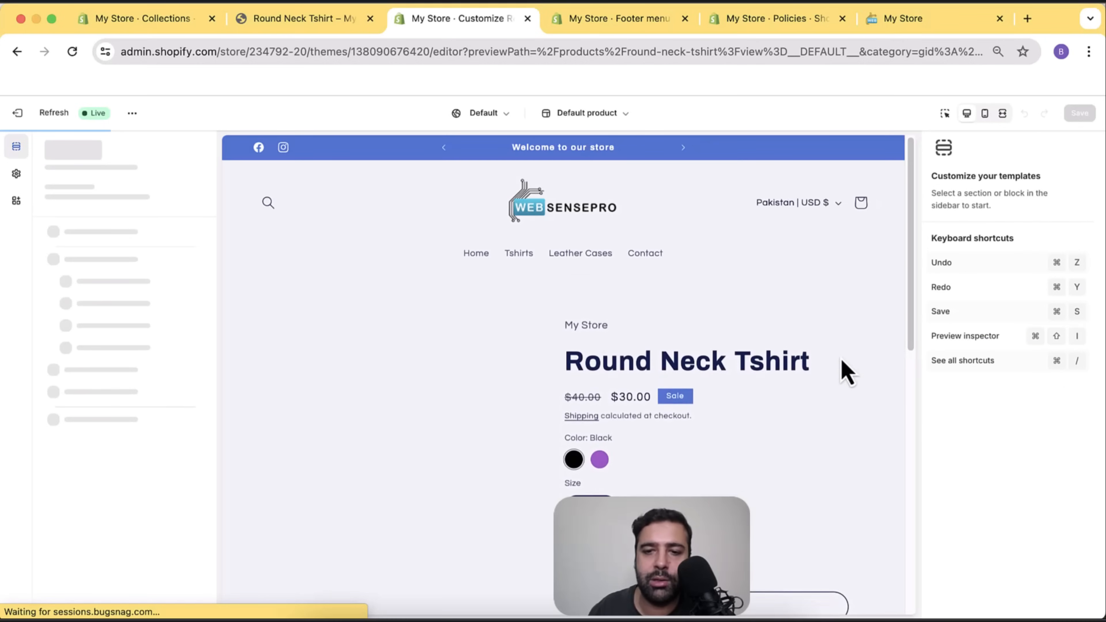
scroll(837, 257, "down", 4)
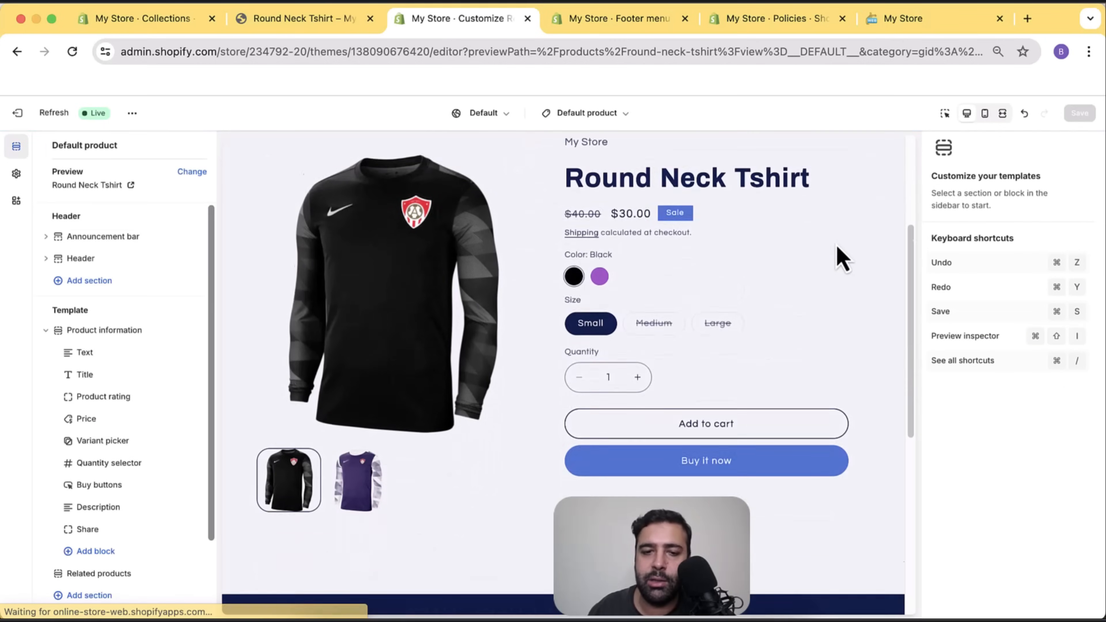
scroll(834, 266, "down", 4)
scroll(831, 270, "down", 9)
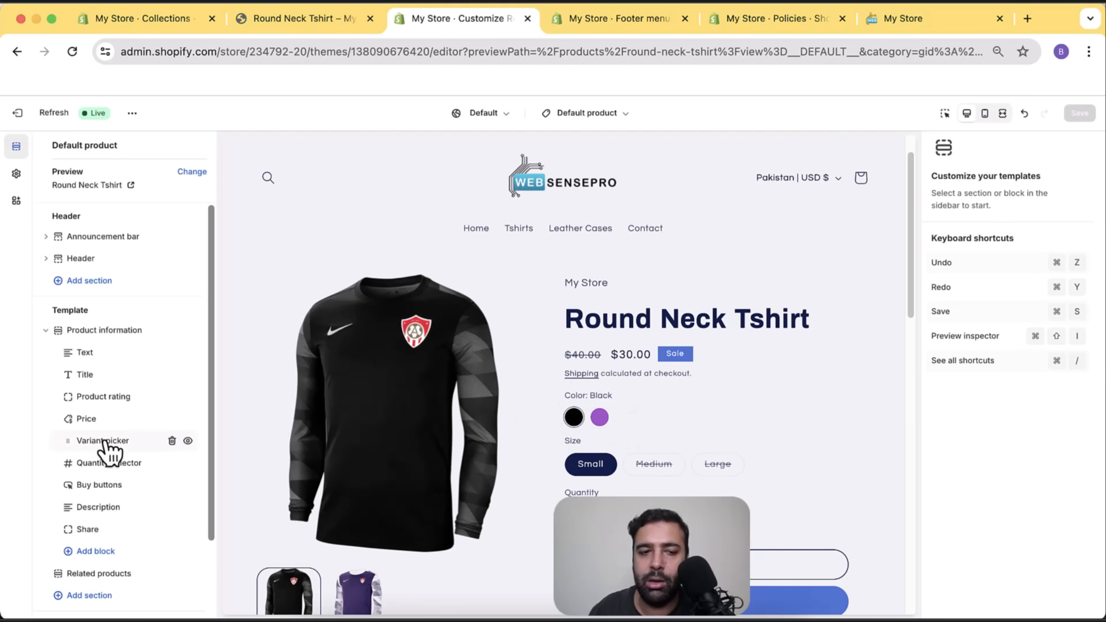
In the Variant picker block, compare Circle and Square colour swatches, ending on Square.
left_click(105, 442)
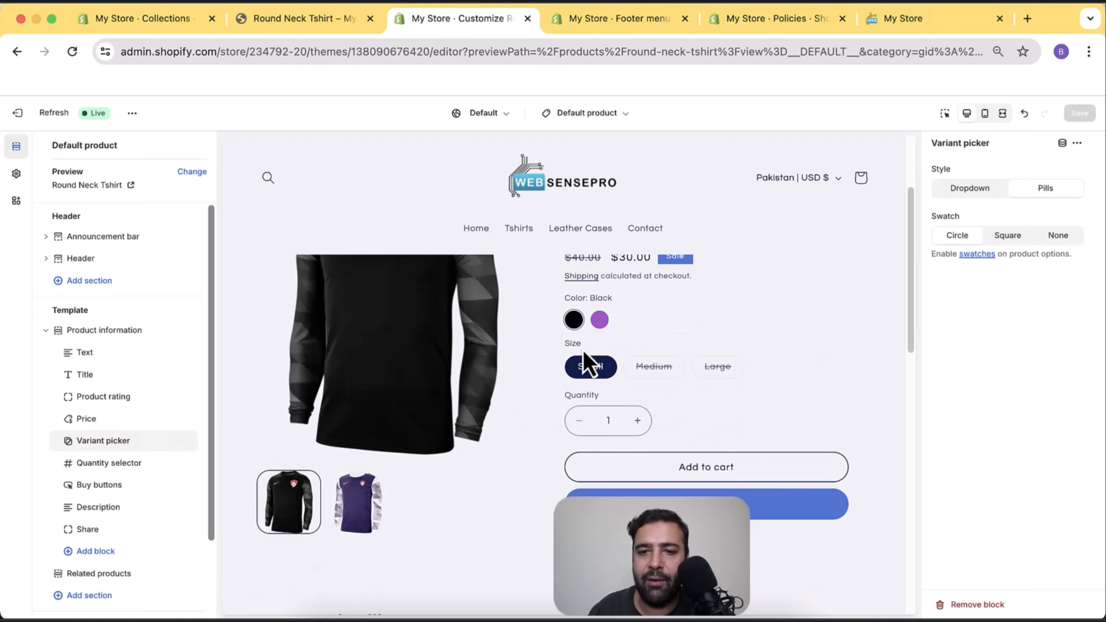
left_click(1010, 240)
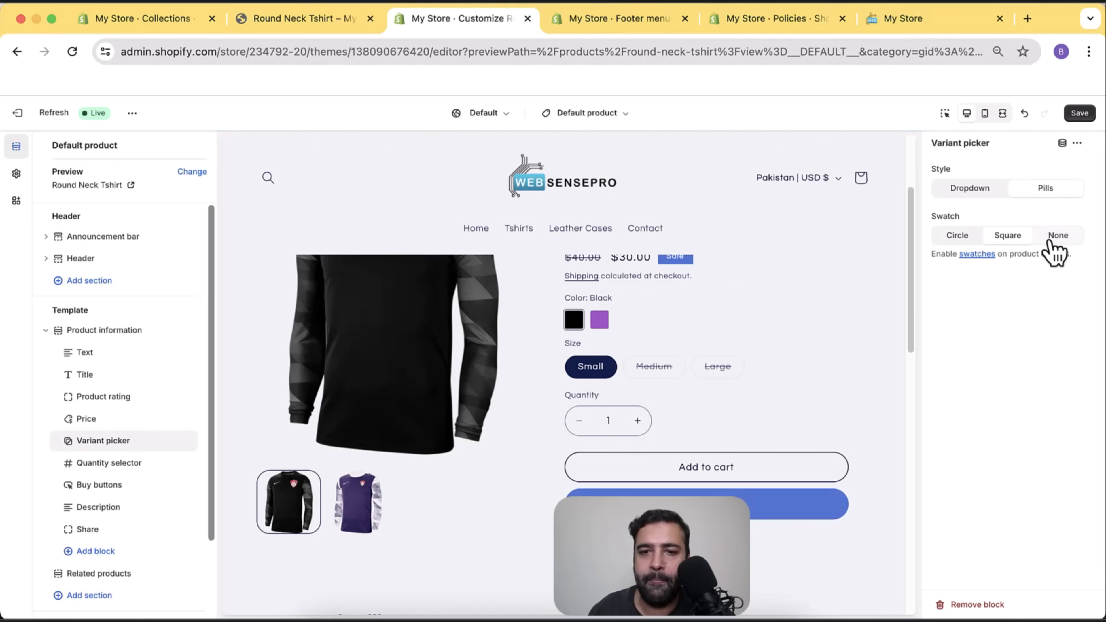
left_click(954, 239)
left_click(1009, 239)
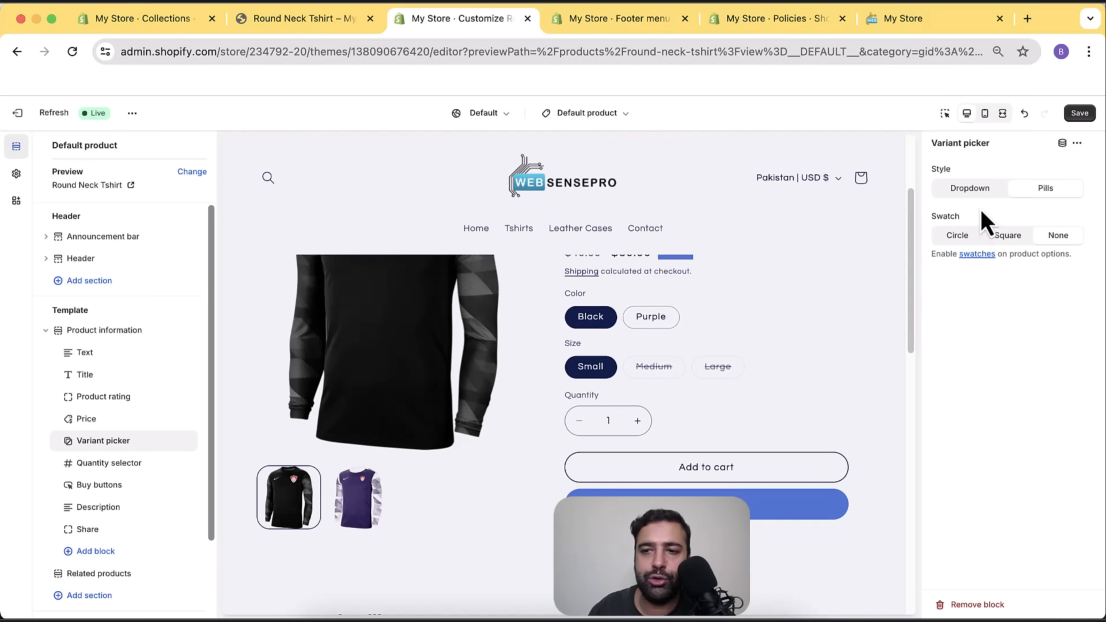
Try the Dropdown style and check the colour and size choices it lists.
left_click(962, 194)
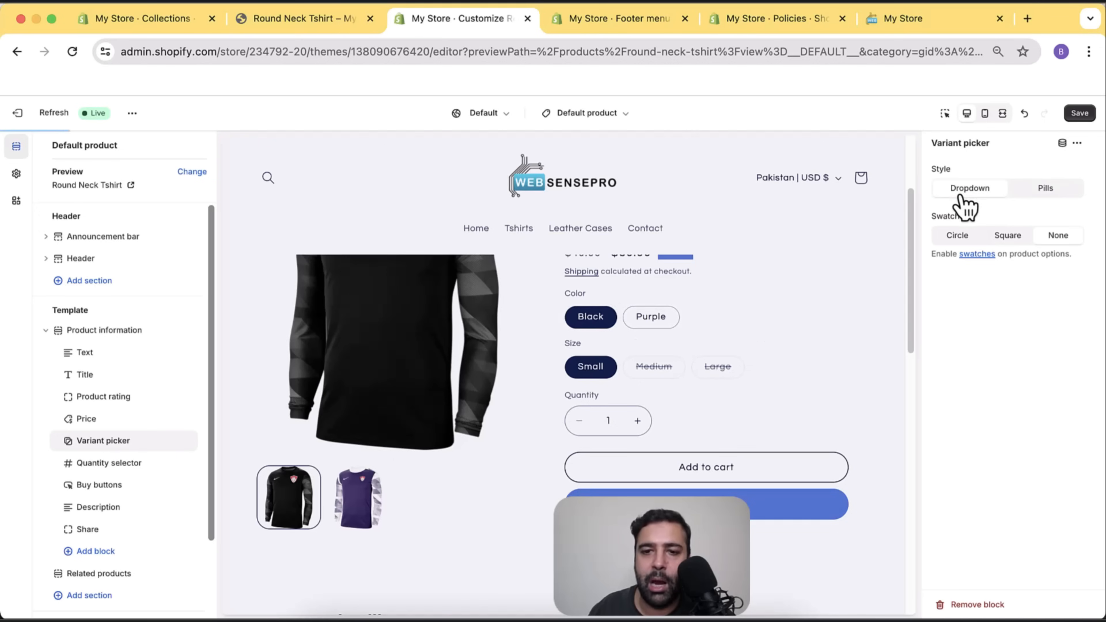
left_click(834, 320)
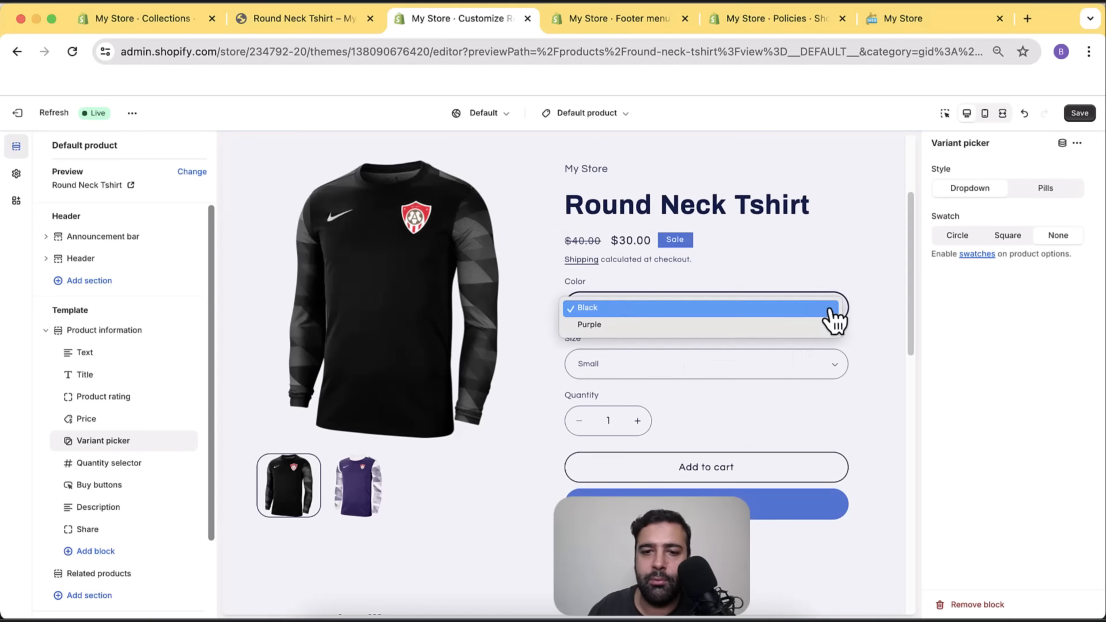
left_click(835, 358)
left_click(837, 365)
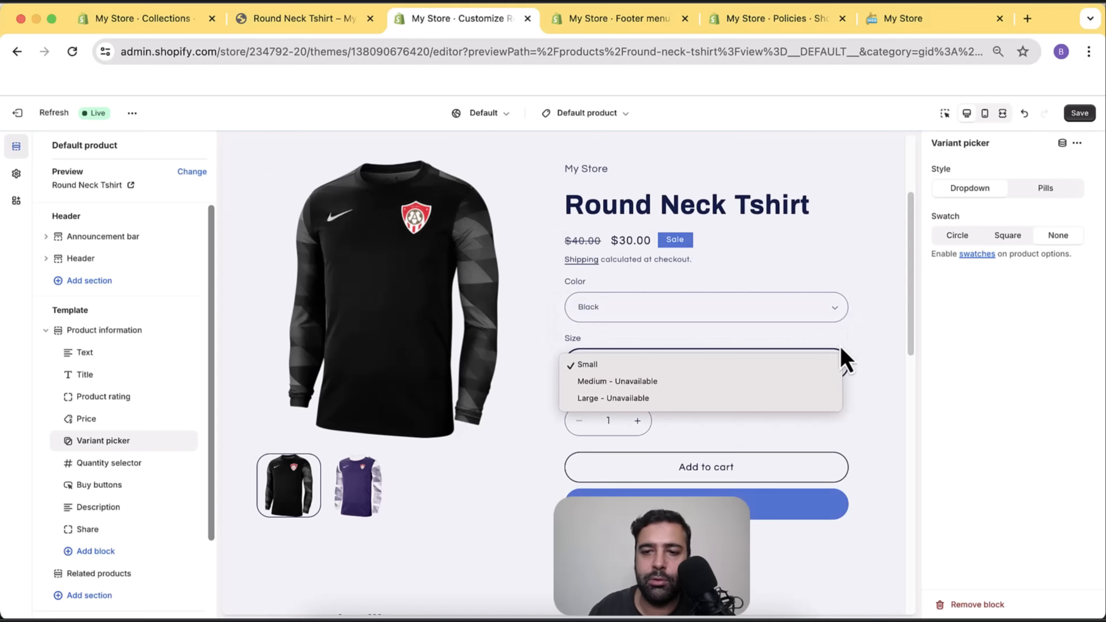
left_click(854, 307)
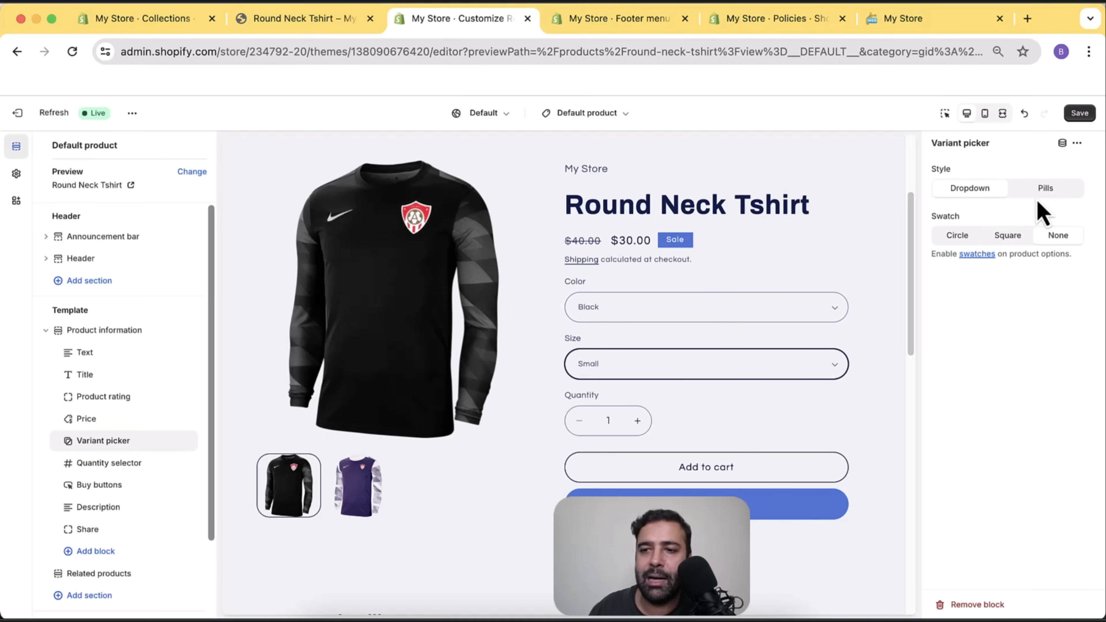
Set the variant picker back to Pills style with Square swatches.
left_click(1045, 192)
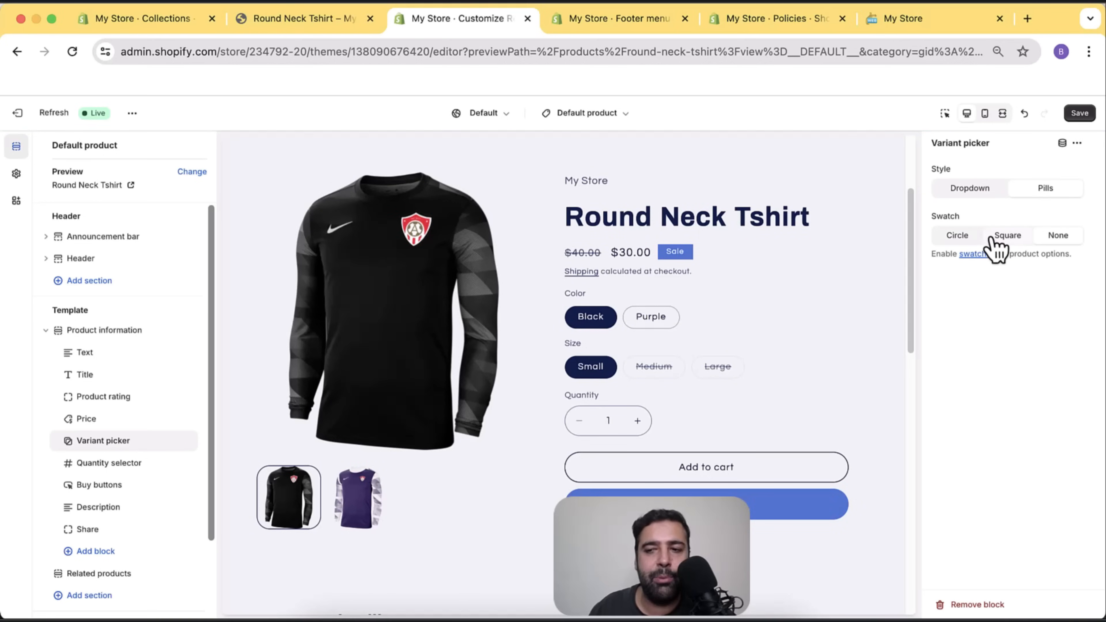
left_click(1002, 235)
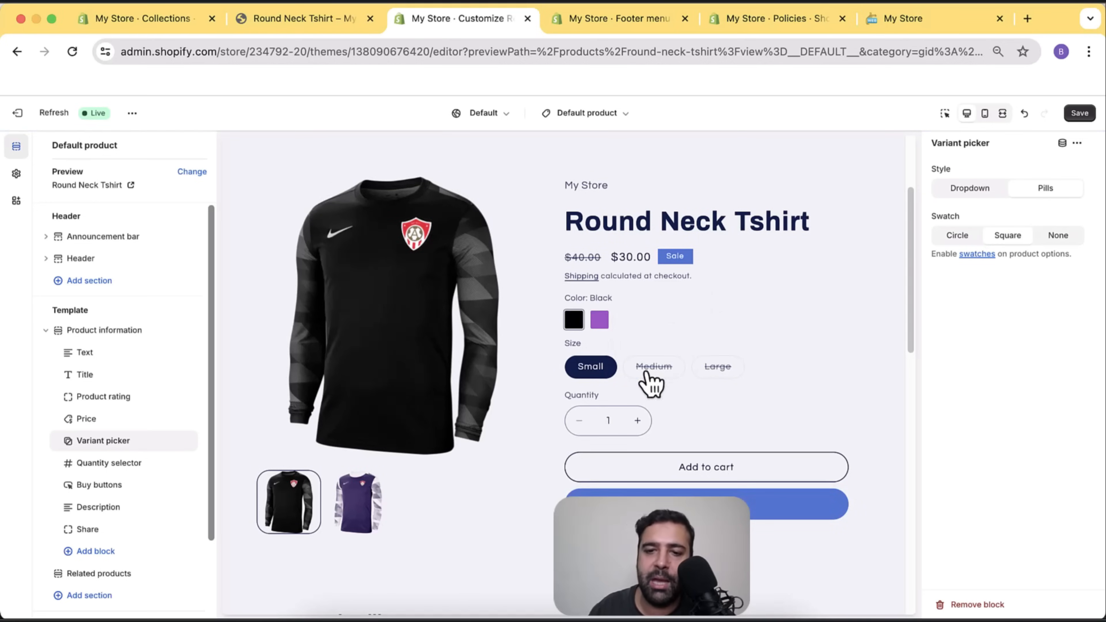
scroll(801, 279, "down", 5)
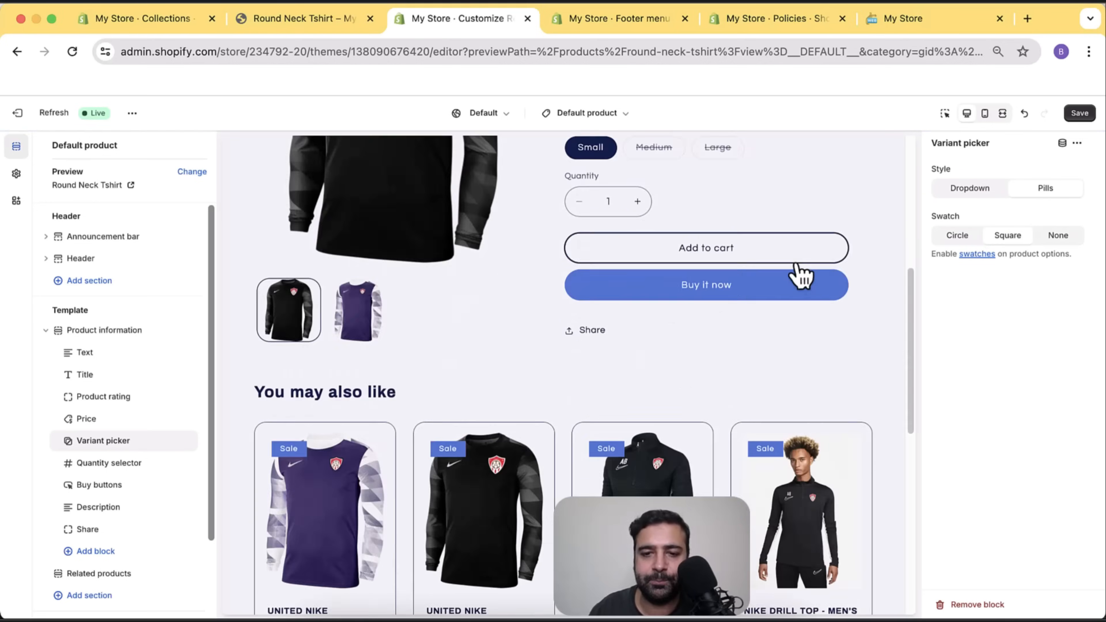
scroll(802, 278, "up", 5)
scroll(141, 314, "down", 1)
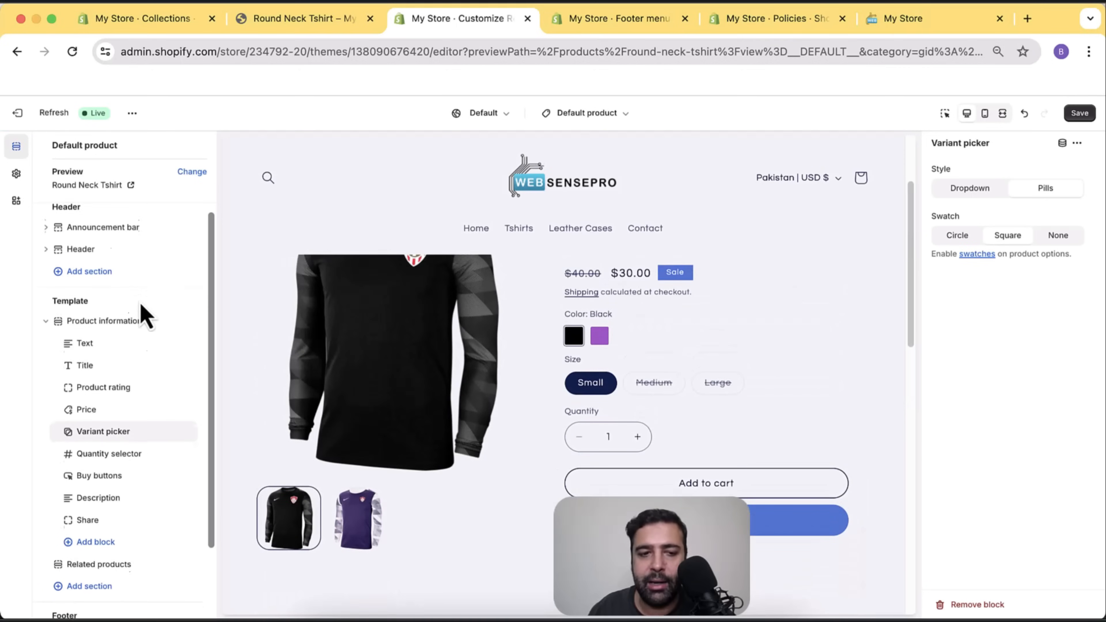
Hide the Quantity selector block so the product preview has no quantity field.
left_click(136, 442)
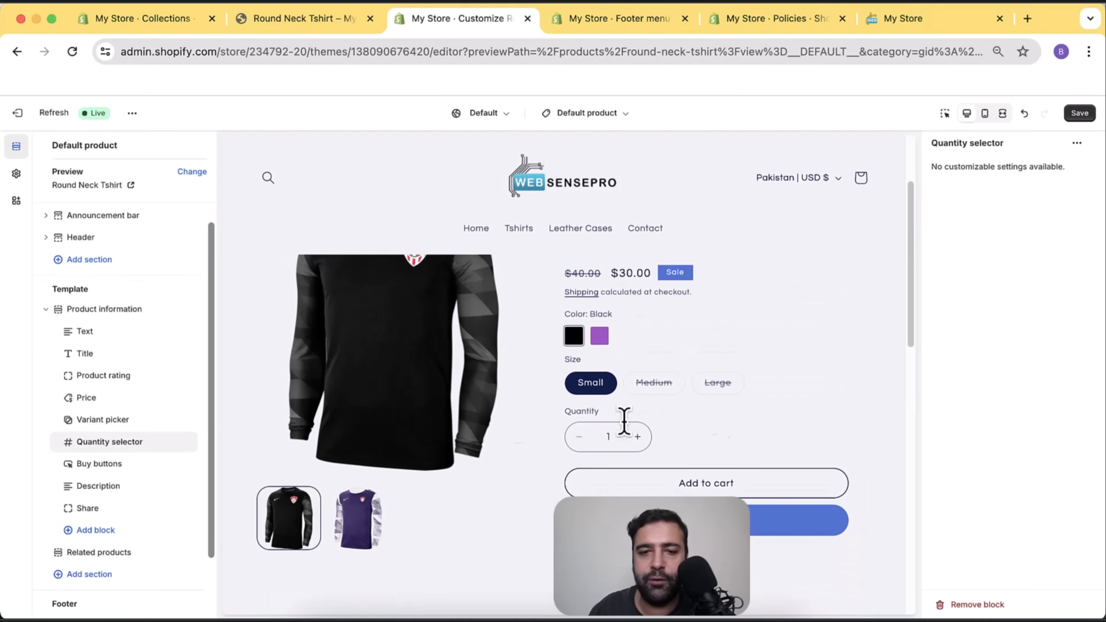
mouse_move(174, 441)
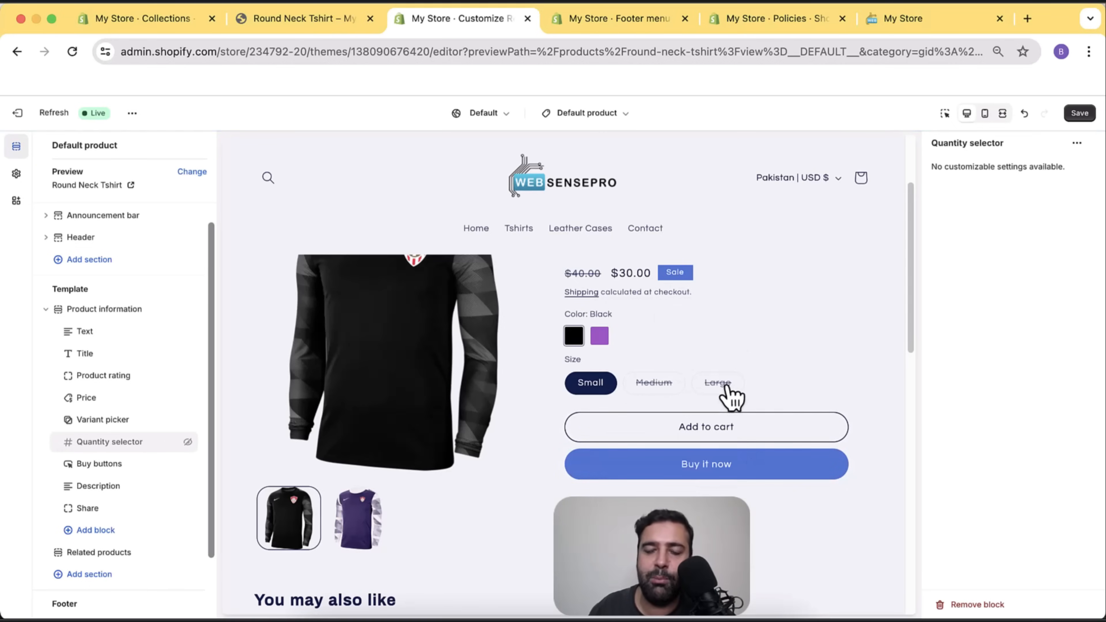
scroll(709, 366, "up", 3)
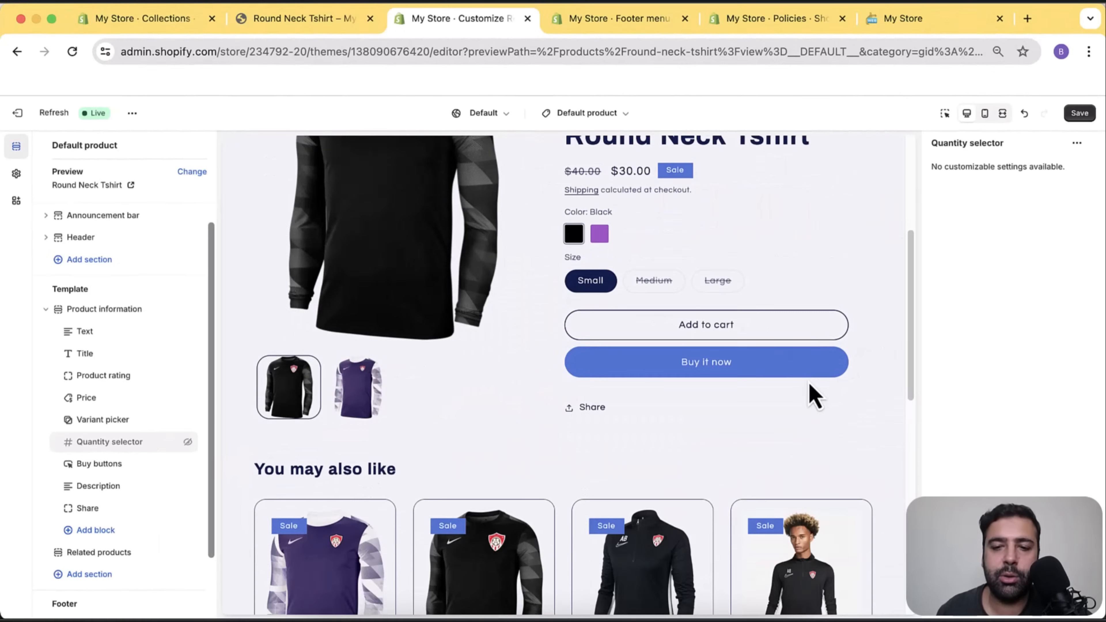
scroll(806, 379, "down", 5)
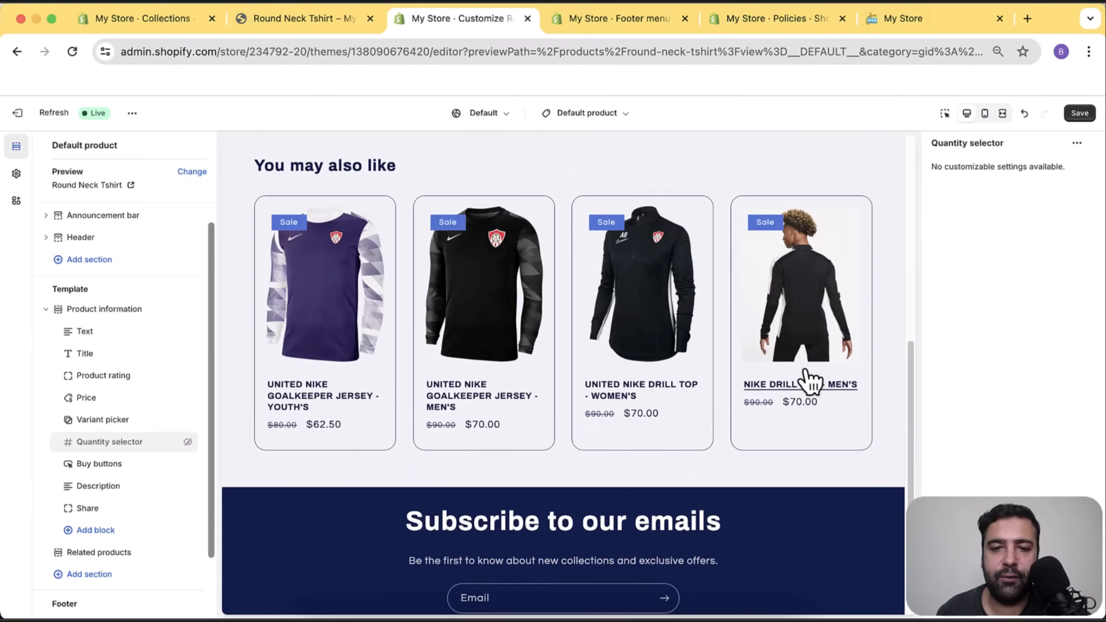
scroll(803, 375, "up", 1)
scroll(116, 315, "down", 1)
scroll(116, 314, "down", 2)
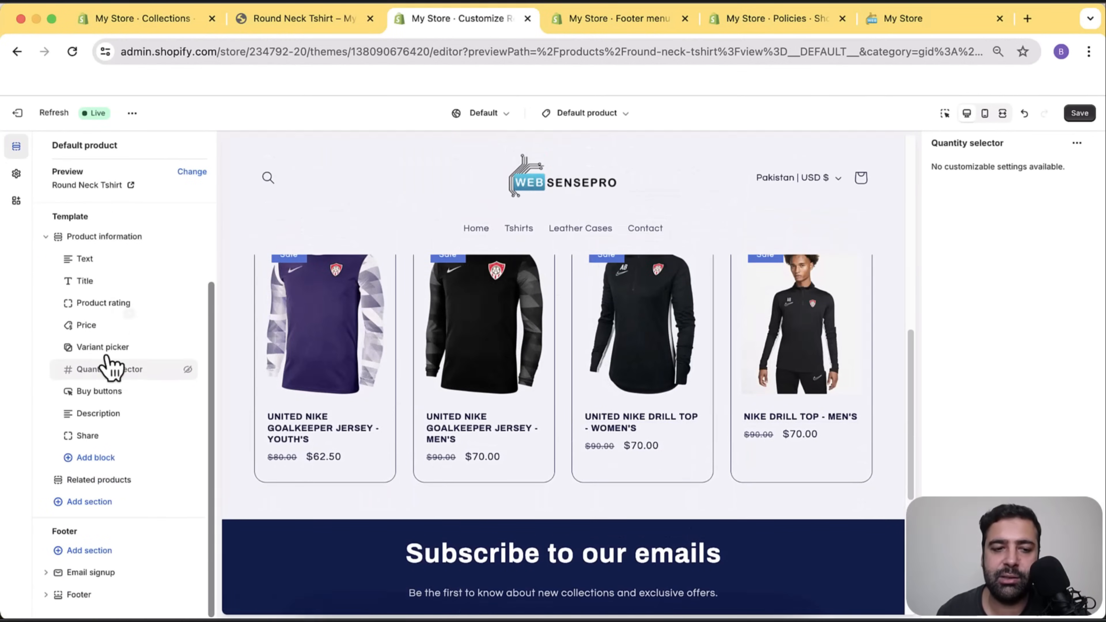
left_click(126, 505)
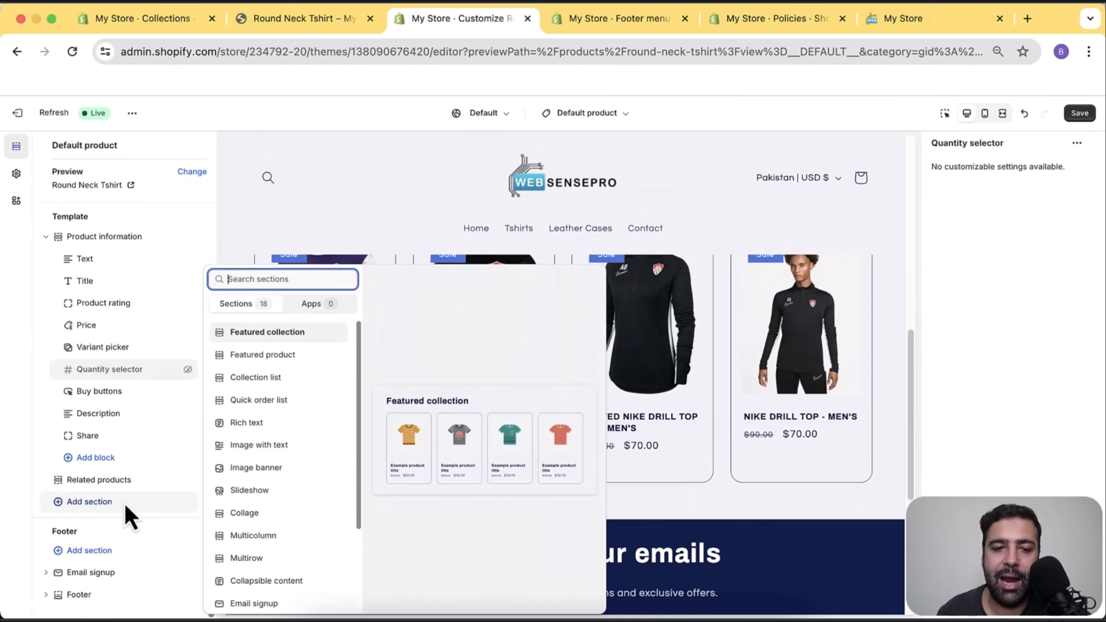
scroll(314, 392, "down", 3)
scroll(319, 371, "down", 1)
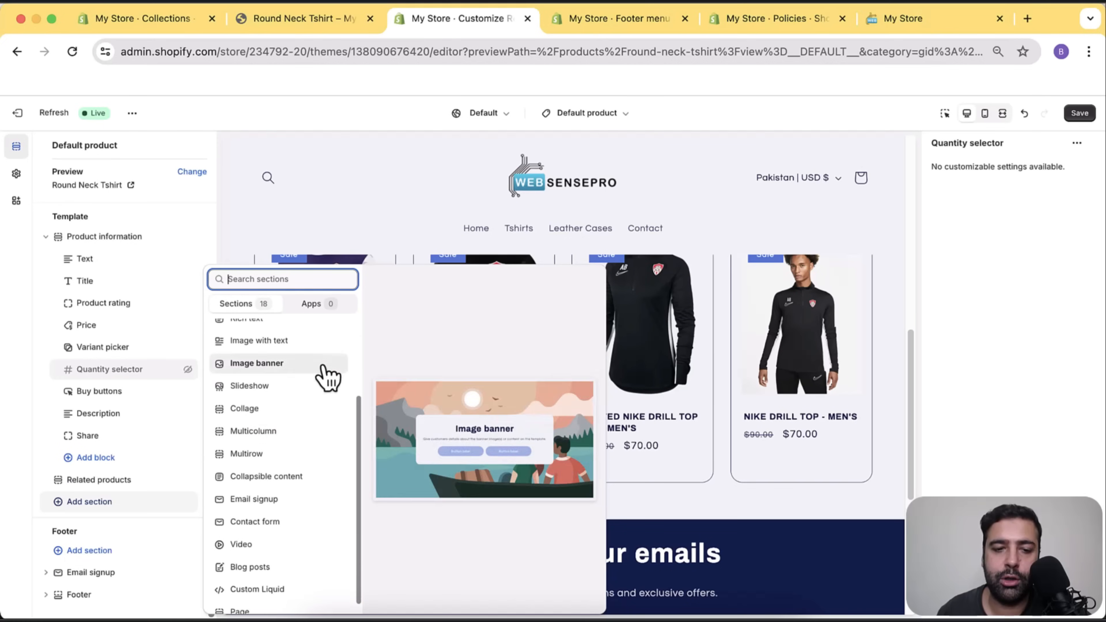
scroll(303, 566, "up", 4)
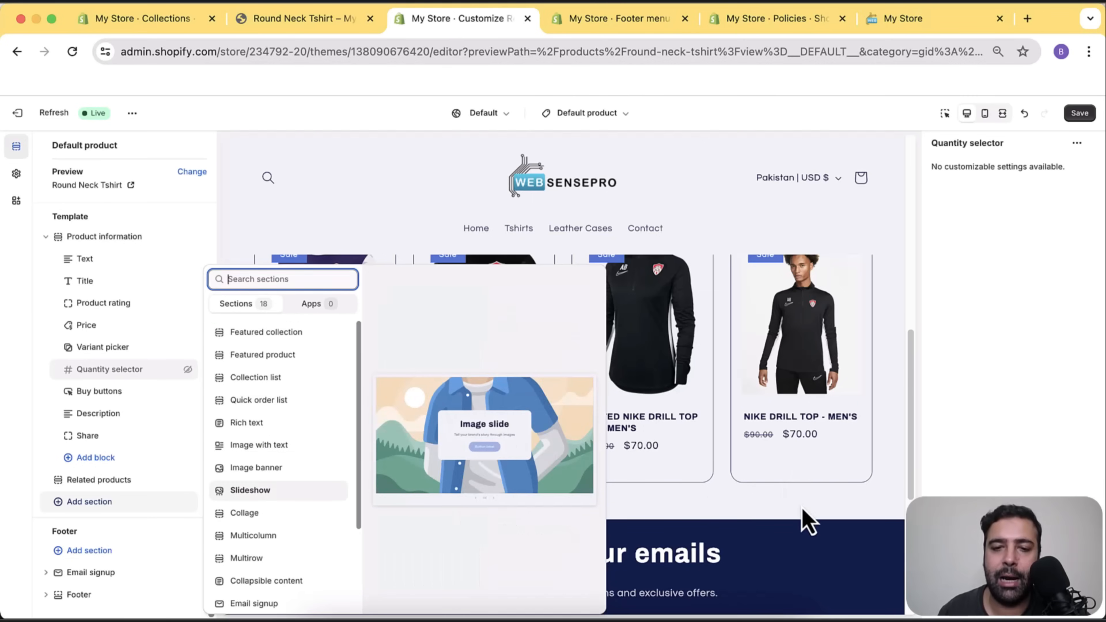
left_click(808, 523)
scroll(785, 451, "up", 8)
scroll(780, 440, "down", 6)
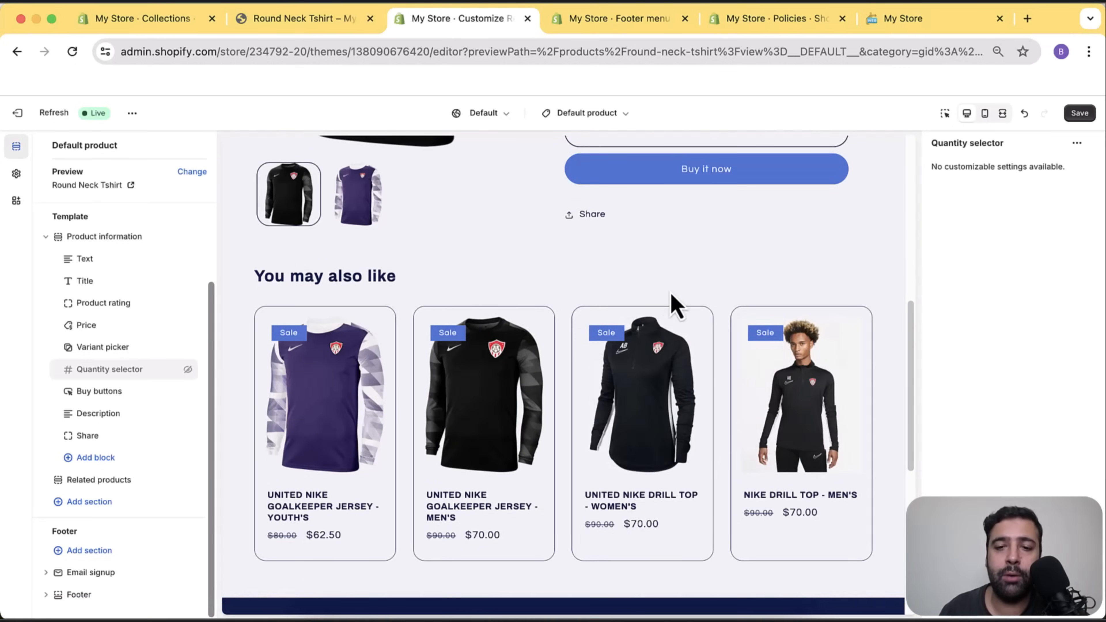
Check the Products templates (only Default product, 9 products), then go to the store's Policies tab.
scroll(673, 294, "up", 10)
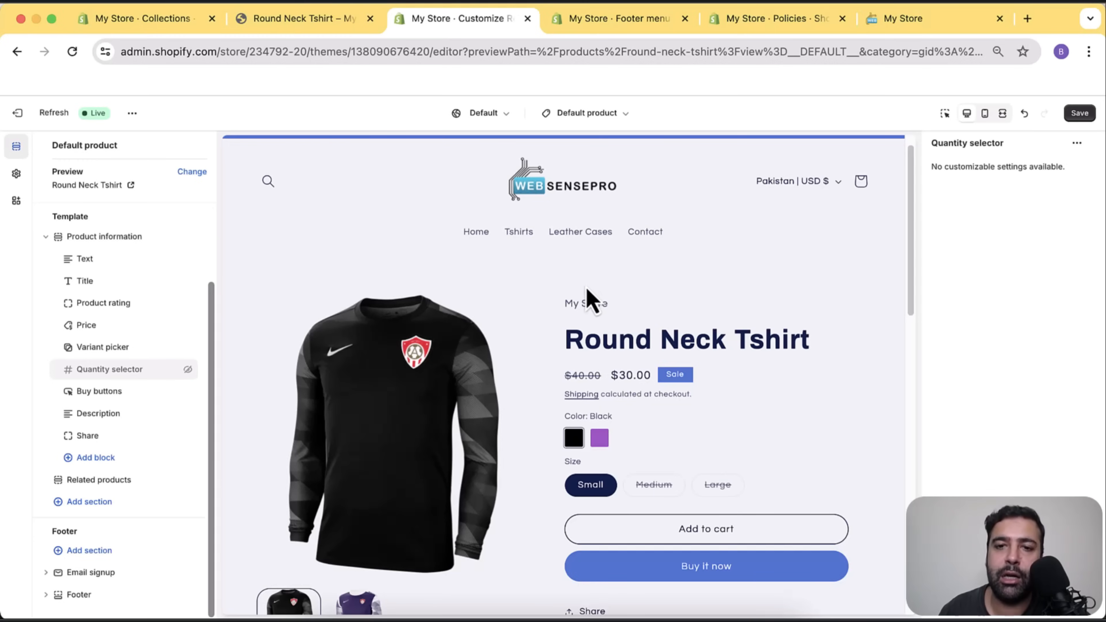
left_click(625, 114)
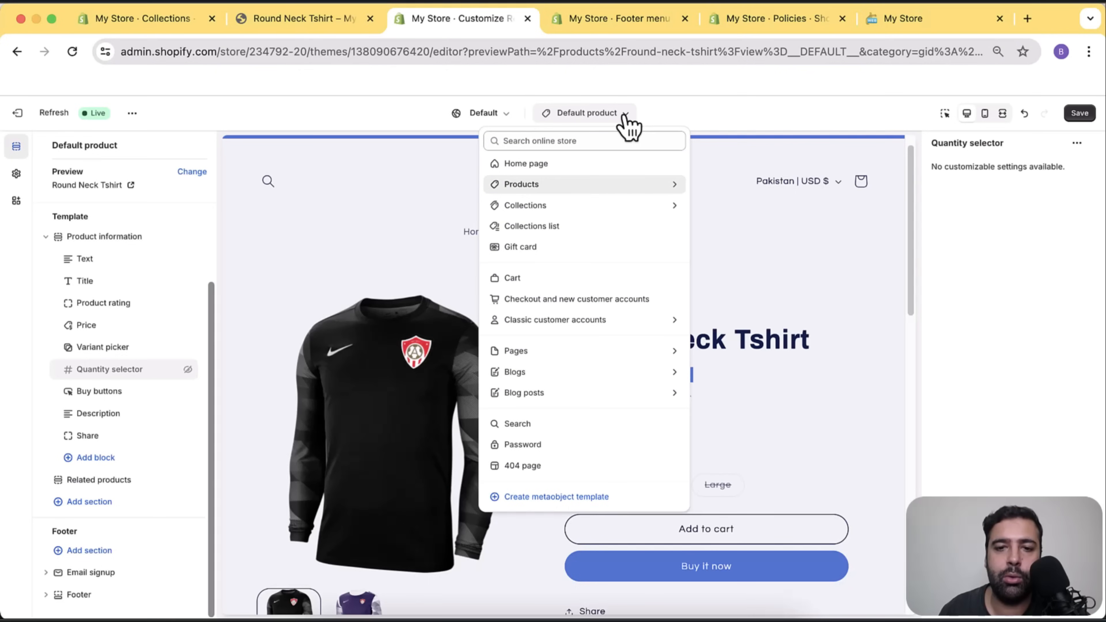
left_click(582, 186)
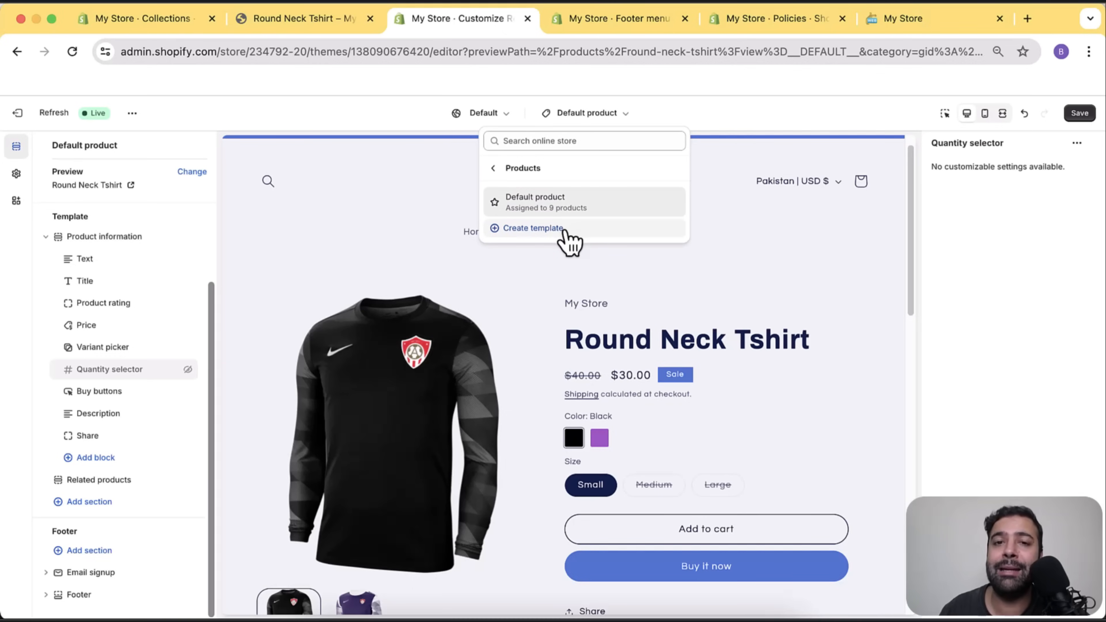
left_click(757, 21)
Check that the Round Neck Tshirt product uses the Default product theme template, then return to the theme editor.
left_click(1088, 153)
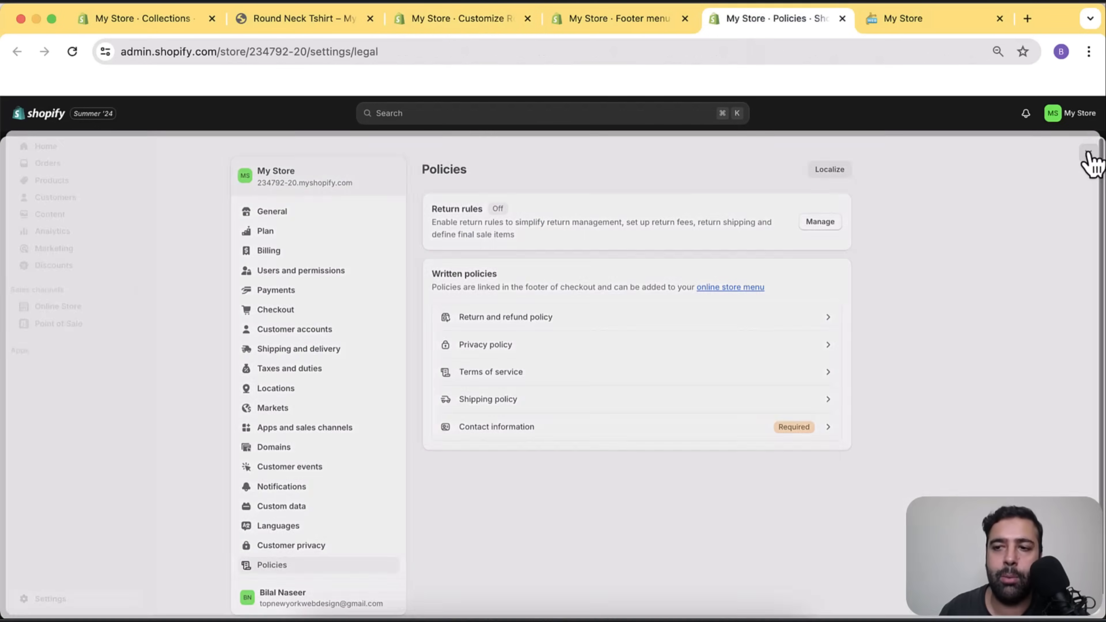
left_click(61, 182)
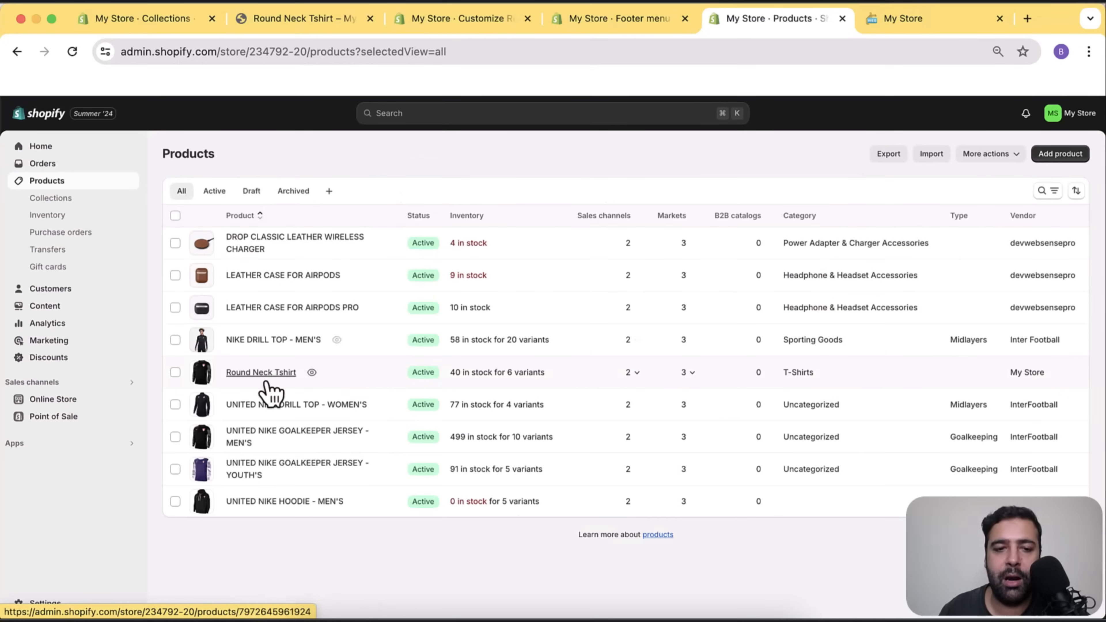
left_click(259, 374)
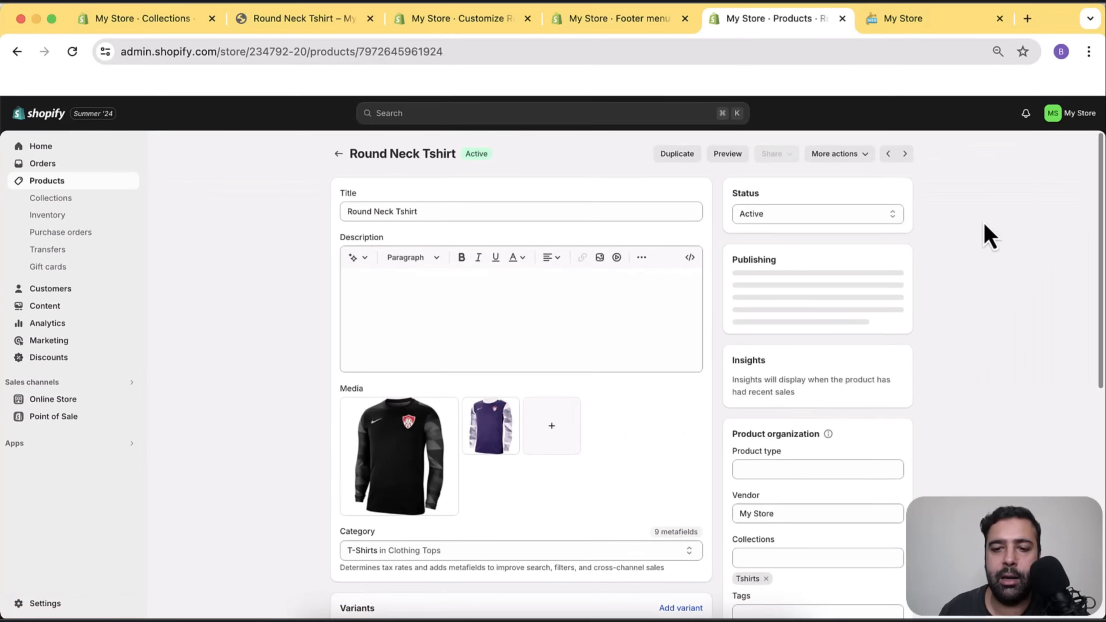
scroll(985, 234, "down", 10)
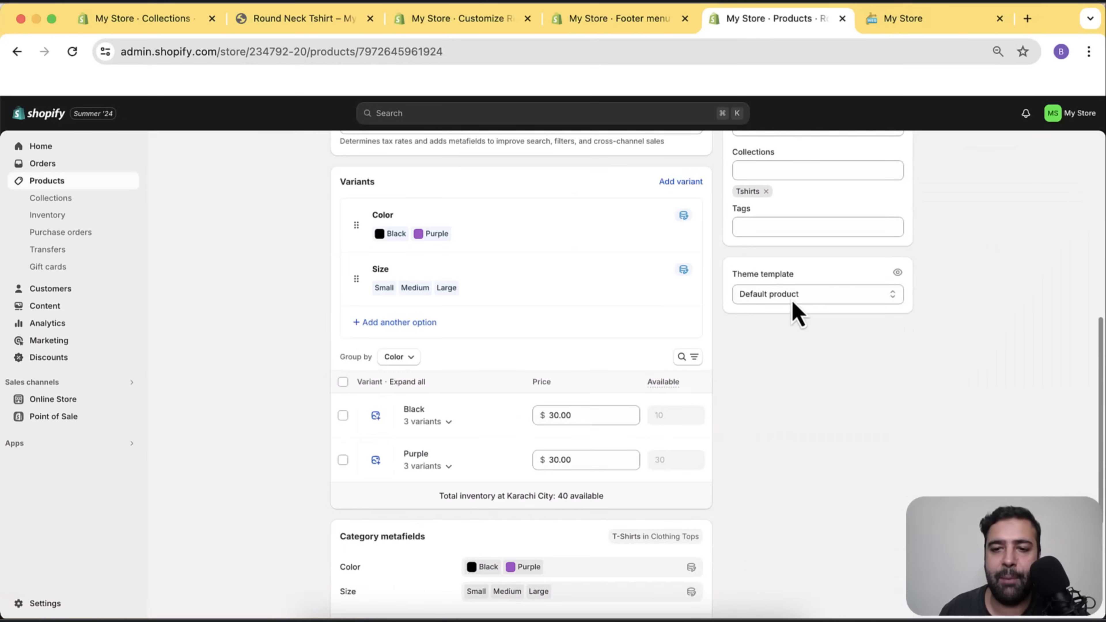
left_click(829, 297)
left_click(870, 328)
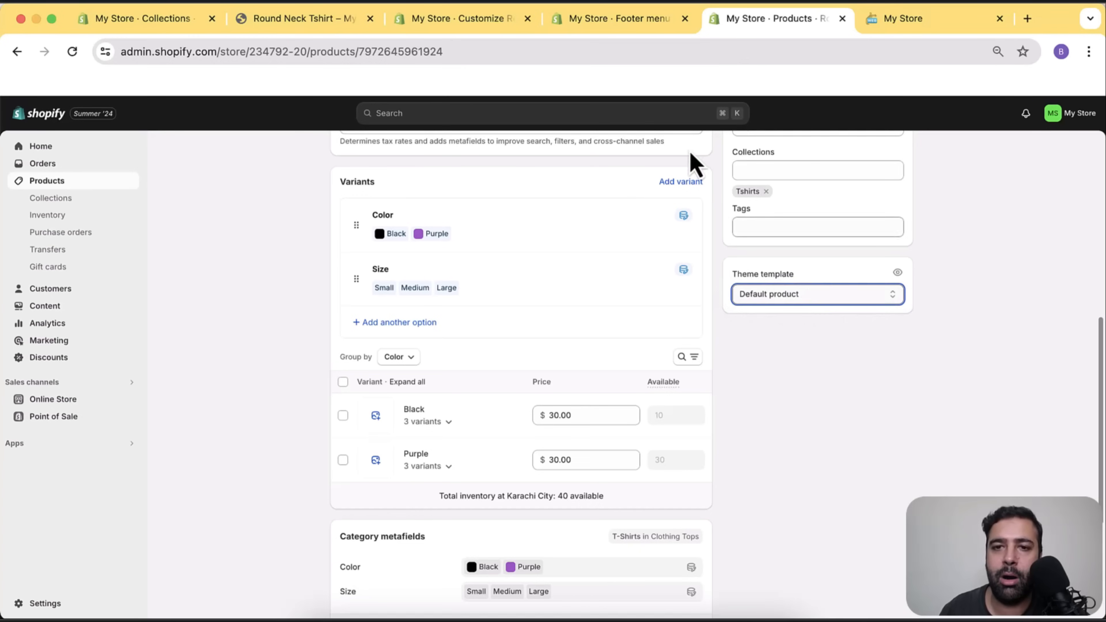
left_click(458, 27)
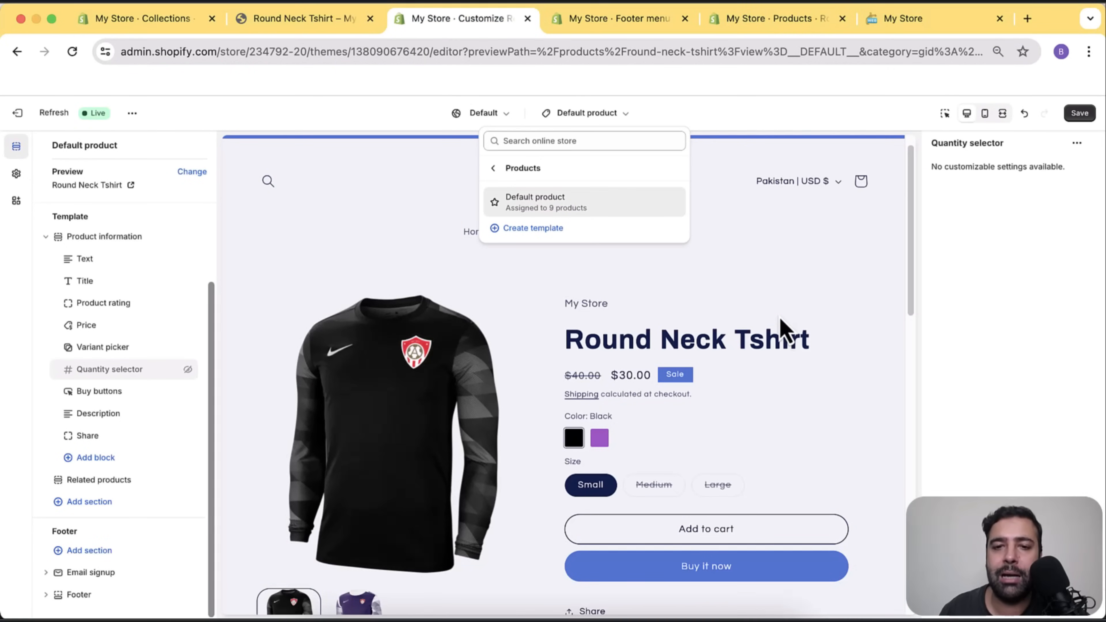
Create a product template named 'Round Neck Tshirt' (round-neck-tshirt) based on Default product.
left_click(772, 348)
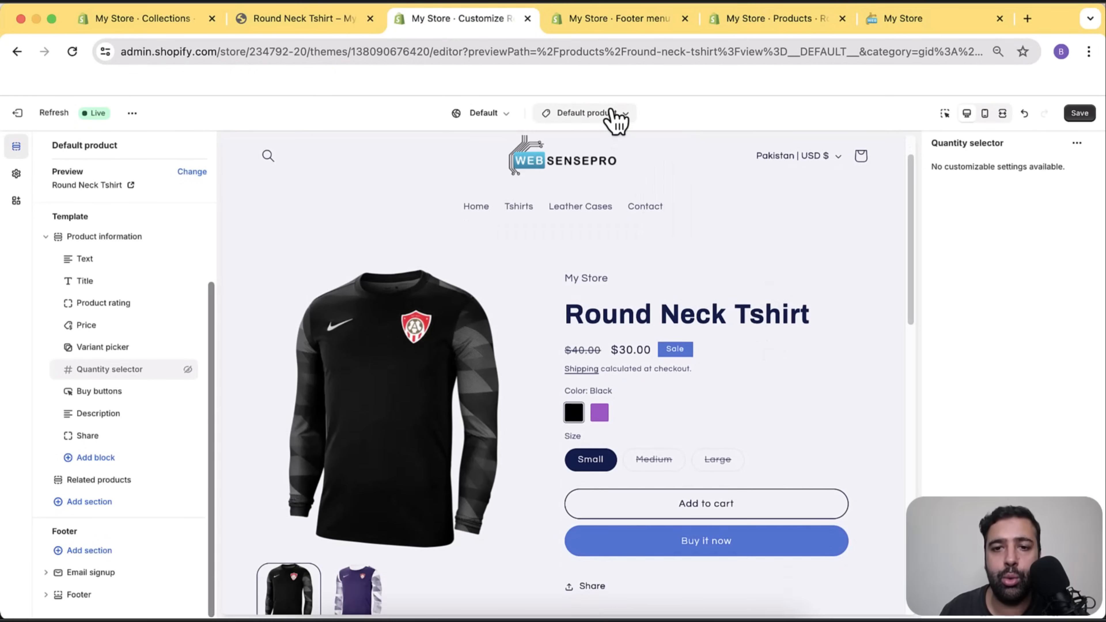
left_click(615, 117)
left_click(607, 187)
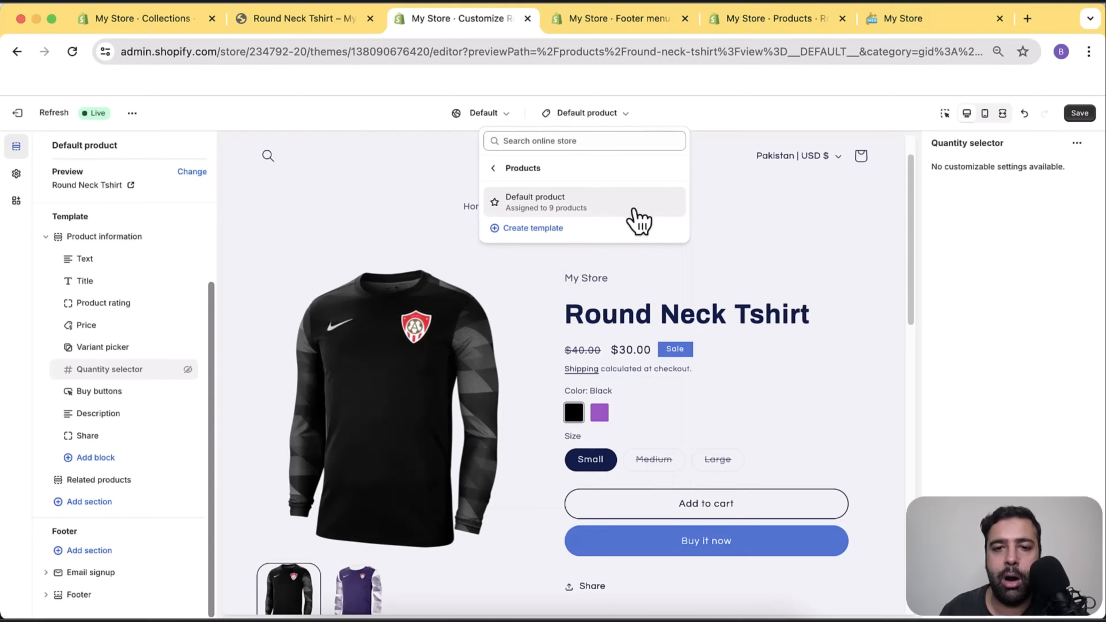
left_click(532, 231)
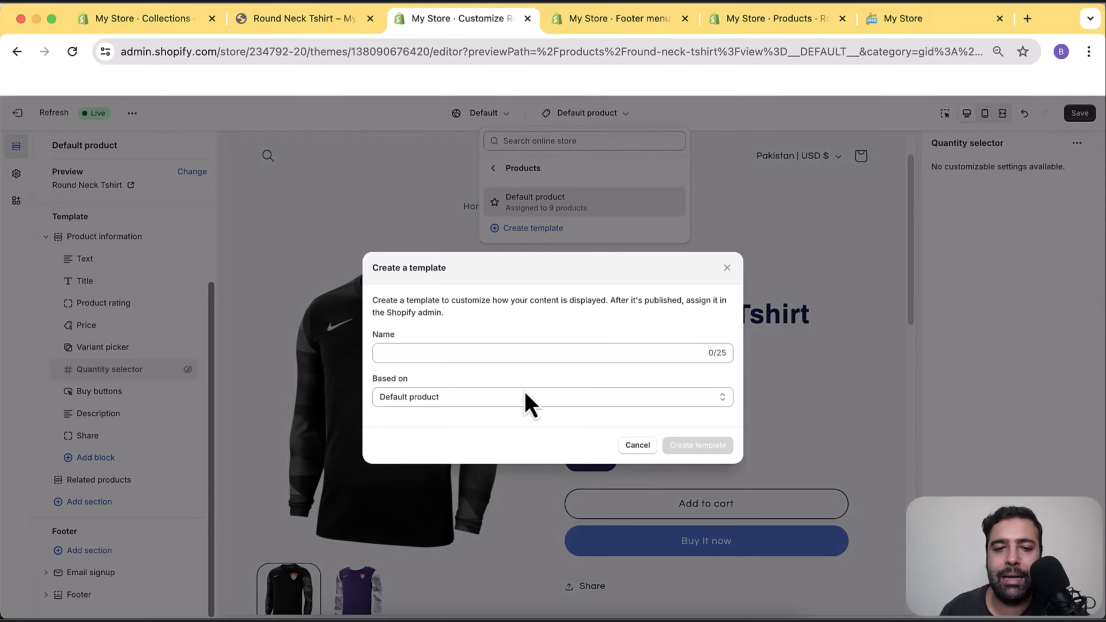
left_click(536, 353)
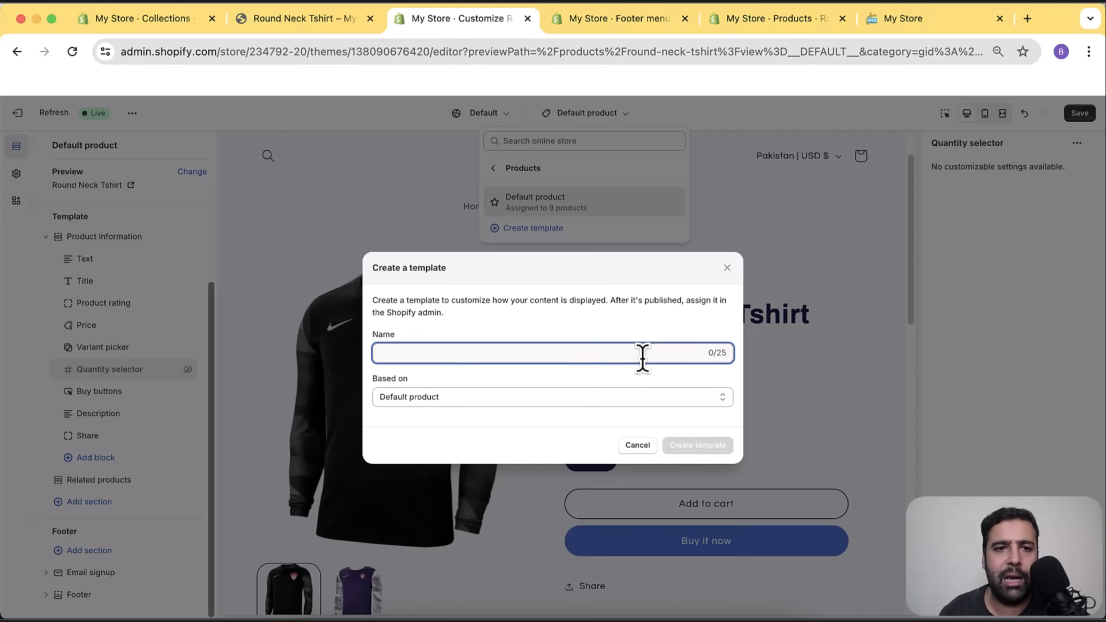
type("Round Neck Tshirt")
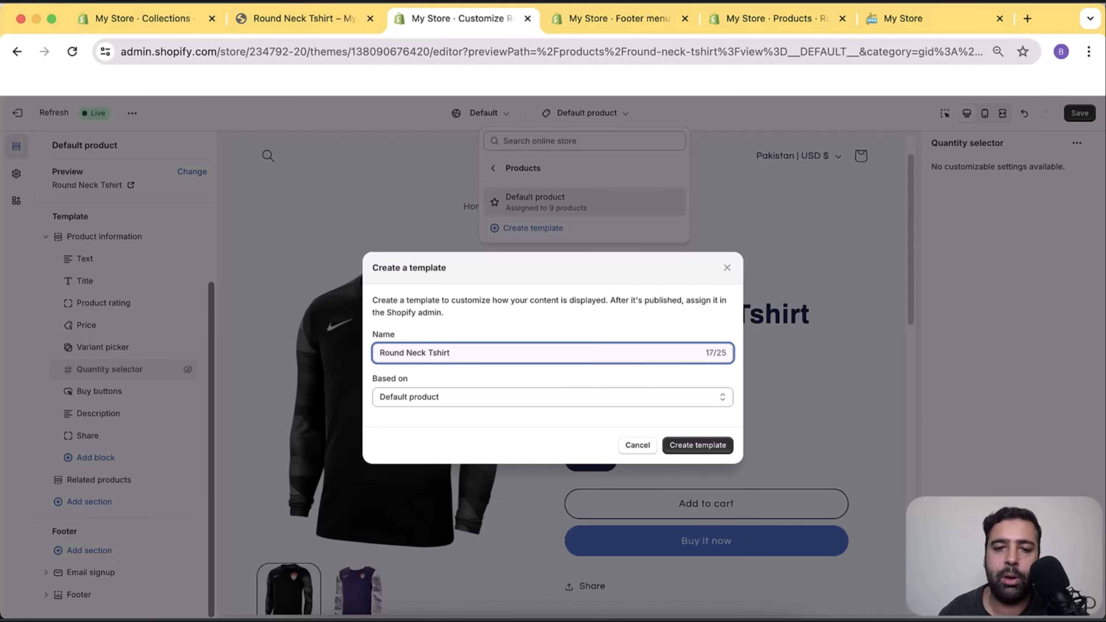
left_click(696, 451)
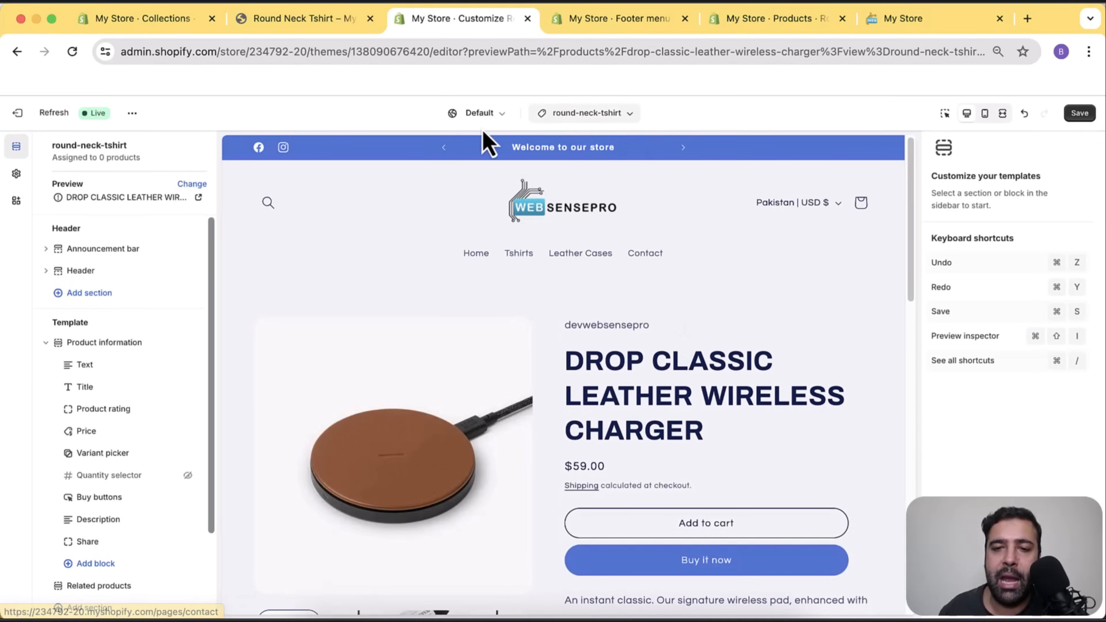
Set the round-neck-tshirt template's preview product to Round Neck Tshirt.
scroll(696, 313, "down", 5)
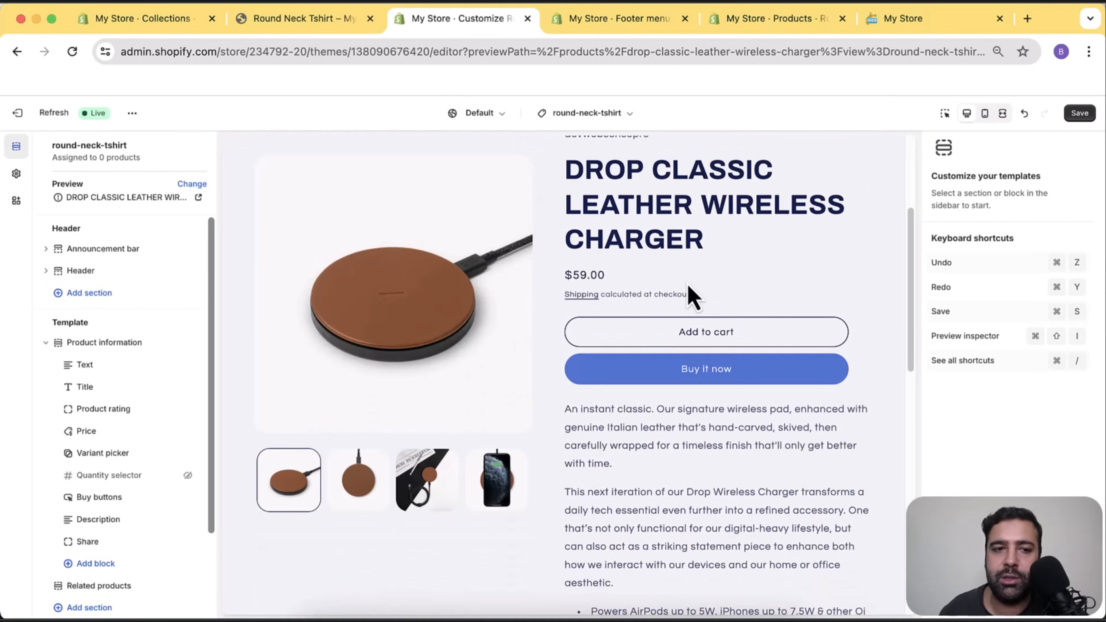
scroll(553, 269, "up", 5)
left_click(191, 184)
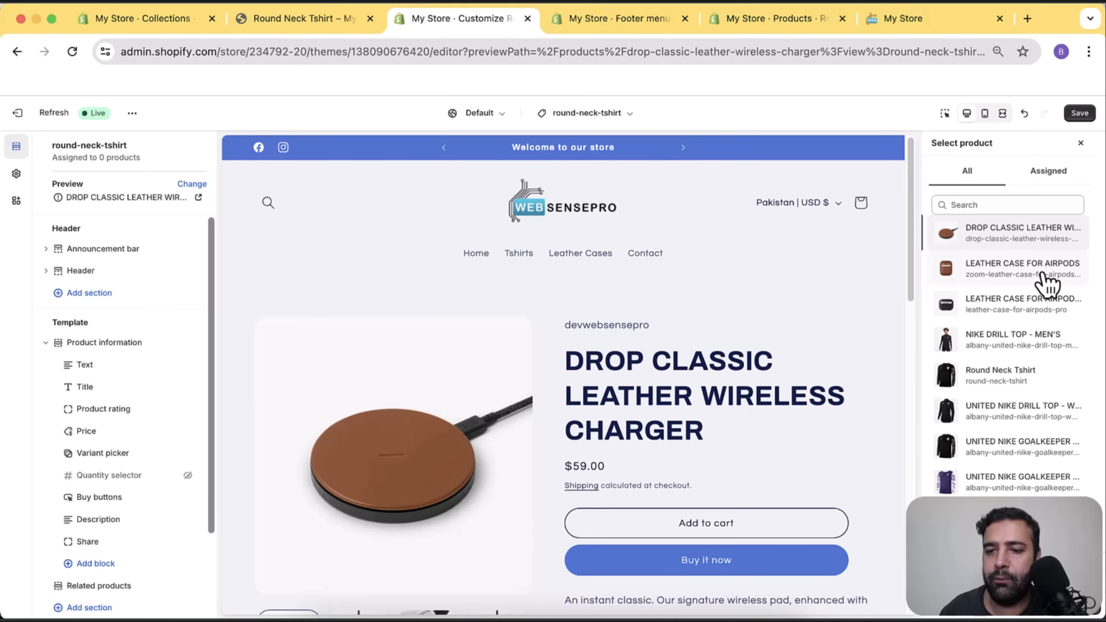
left_click(1035, 384)
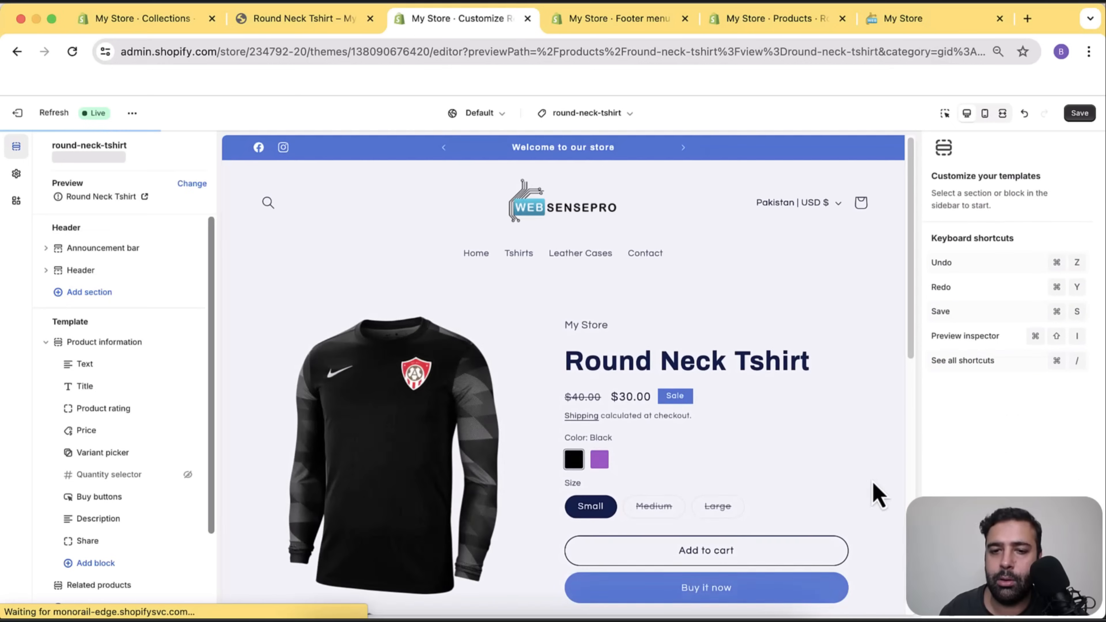
scroll(847, 350, "down", 1)
scroll(845, 347, "down", 11)
scroll(721, 343, "up", 3)
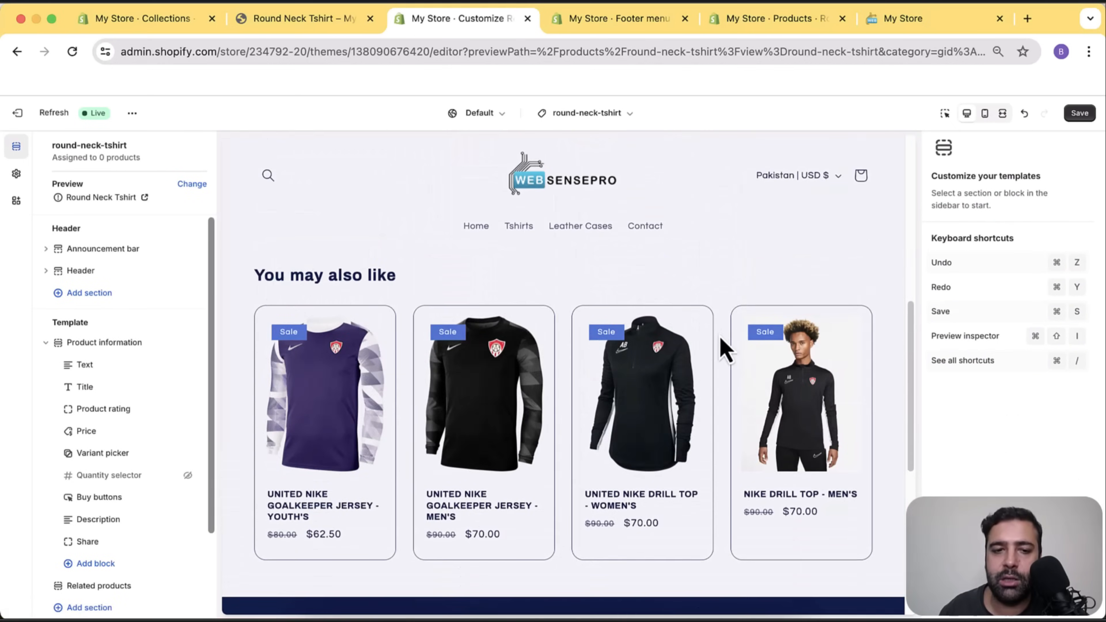
scroll(126, 349, "down", 3)
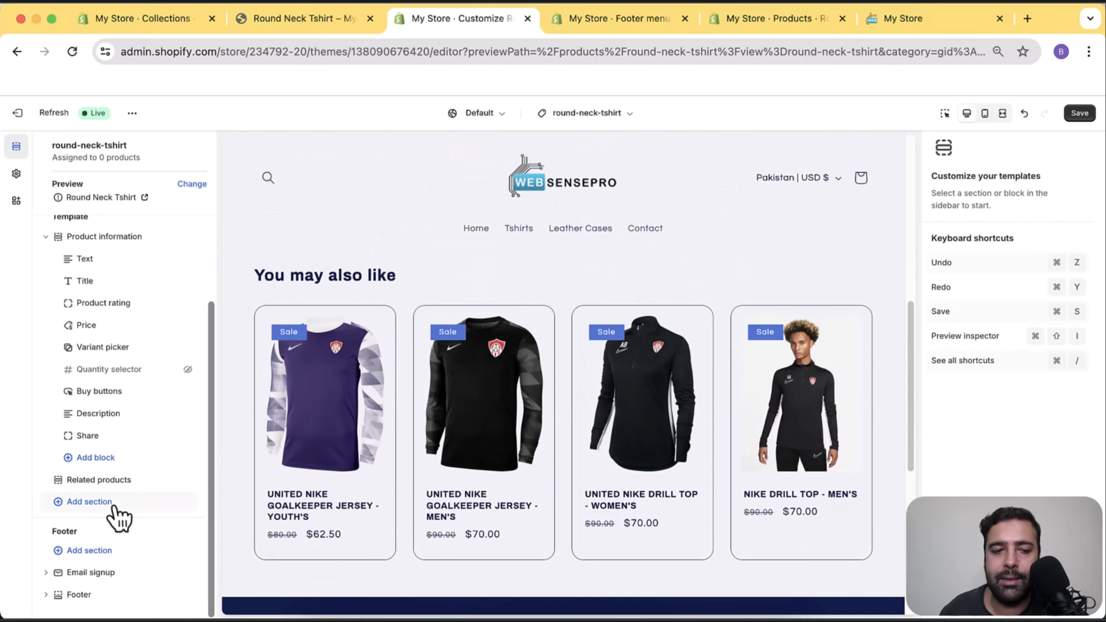
Add an Image with text section below Related products and save the template.
left_click(114, 505)
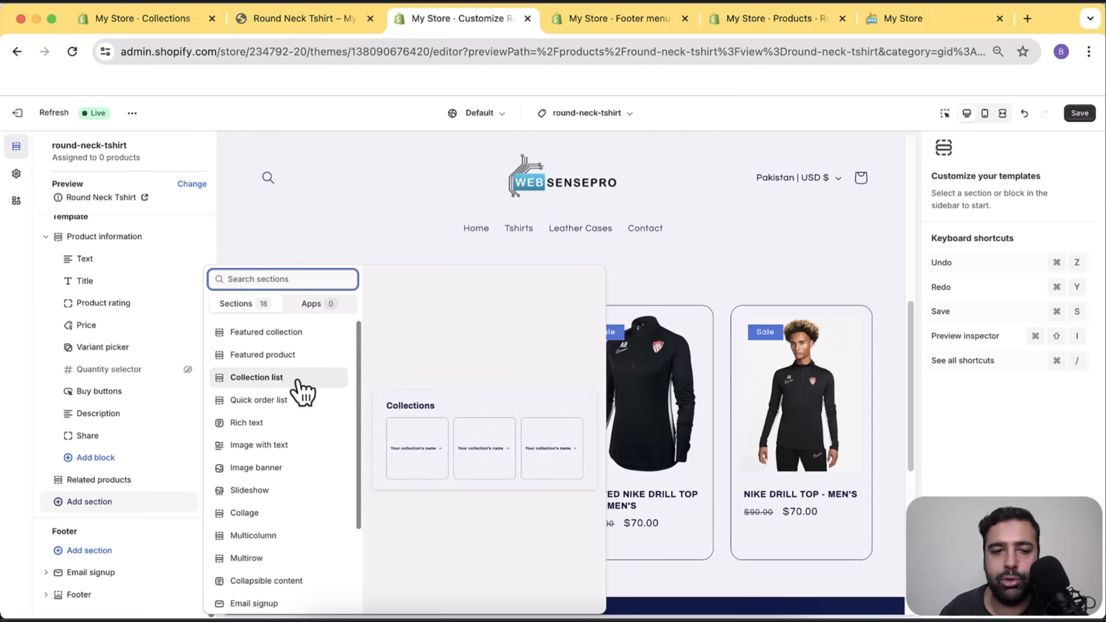
left_click(291, 448)
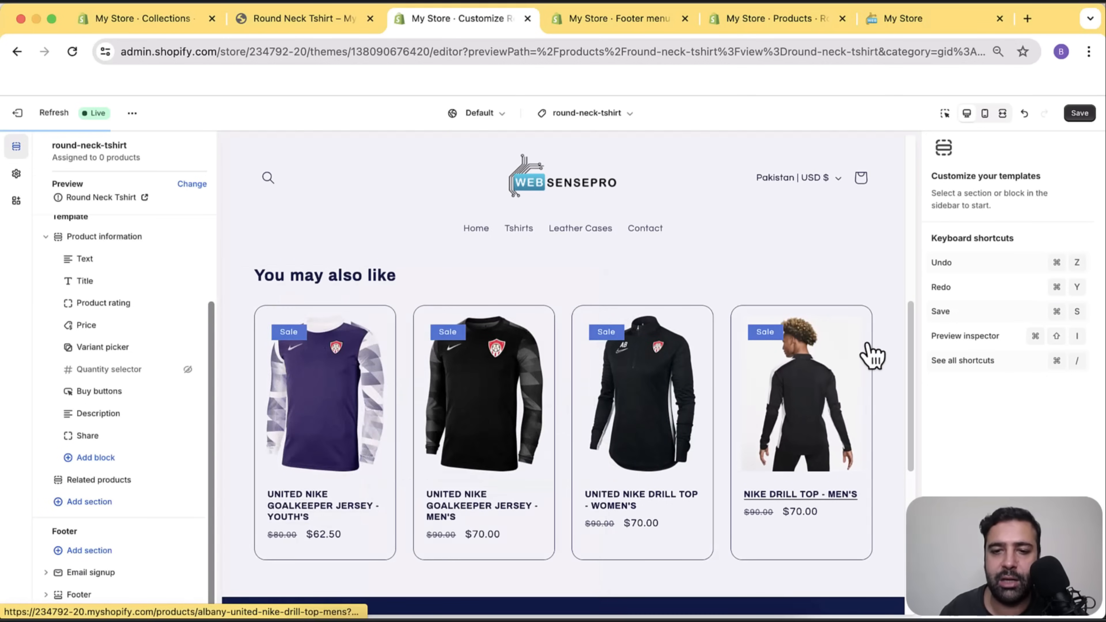
scroll(682, 395, "up", 15)
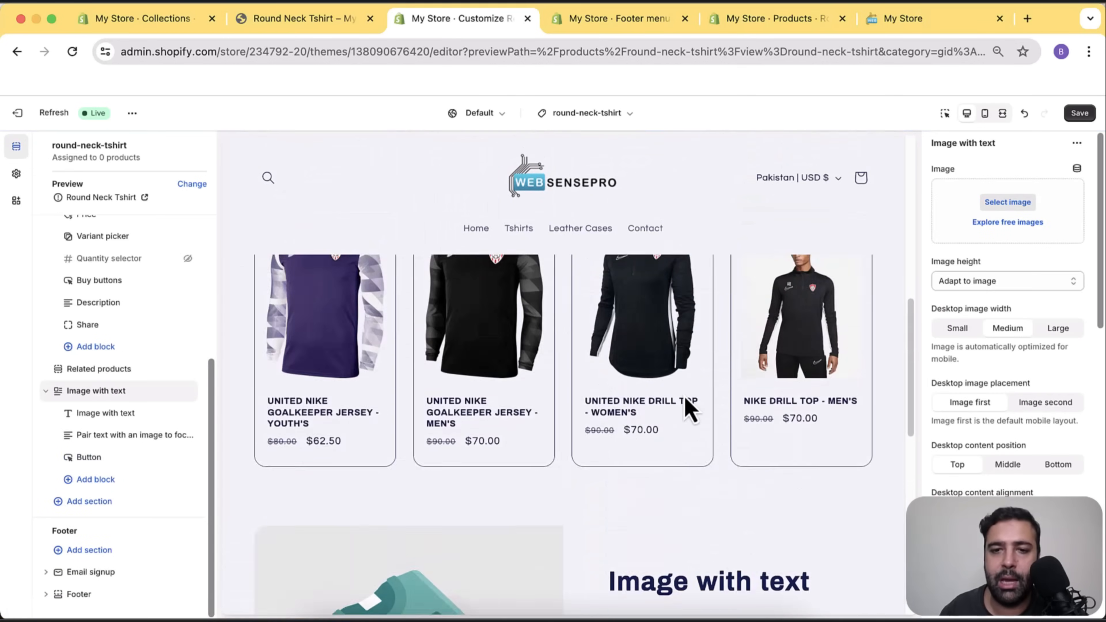
left_click(1079, 112)
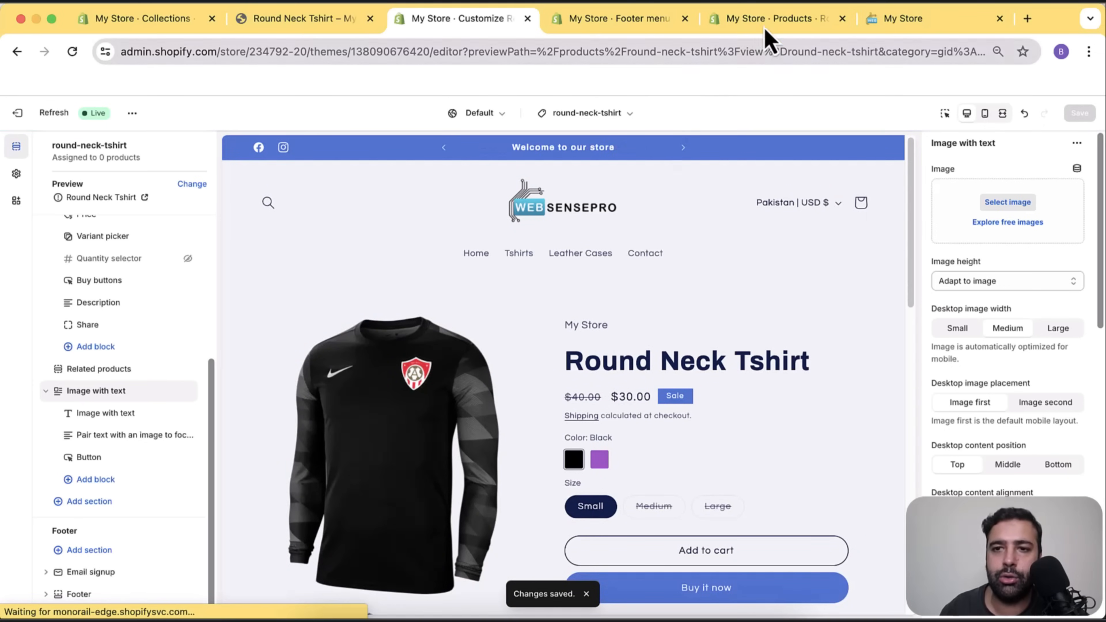
Assign the round-neck-tshirt theme template to the Round Neck Tshirt product, save, and view its storefront page.
left_click(776, 20)
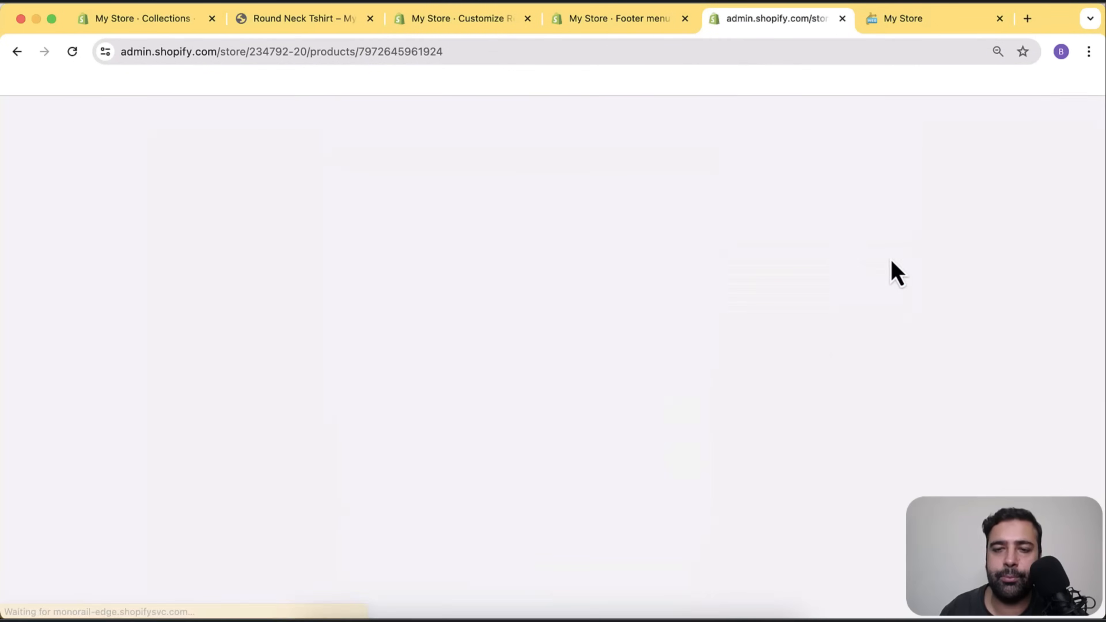
scroll(894, 239, "down", 5)
scroll(893, 250, "down", 3)
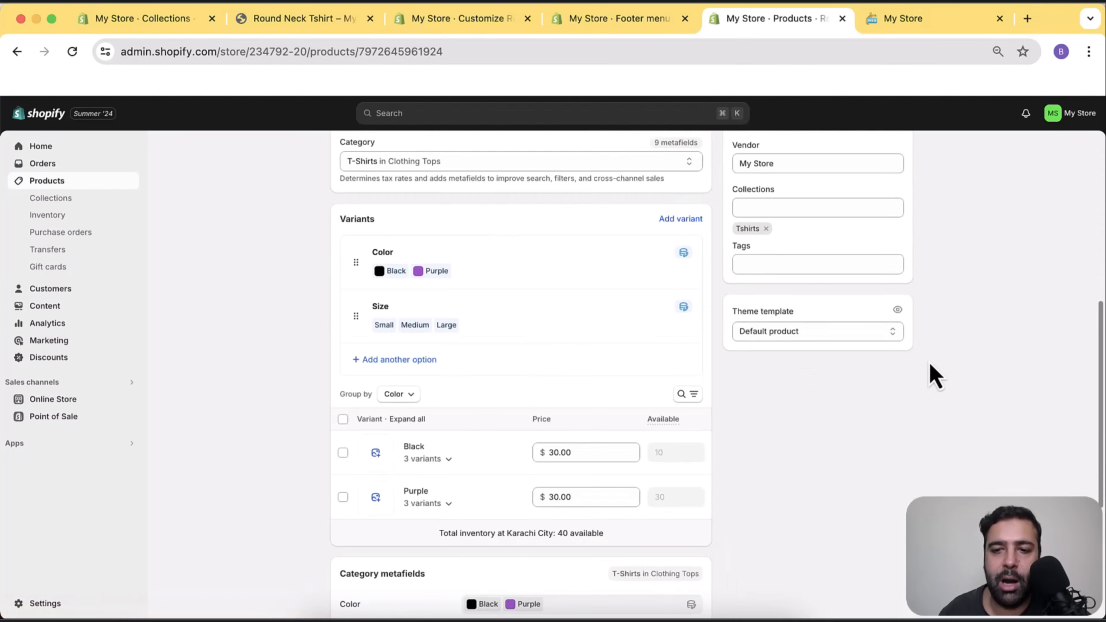
left_click(850, 344)
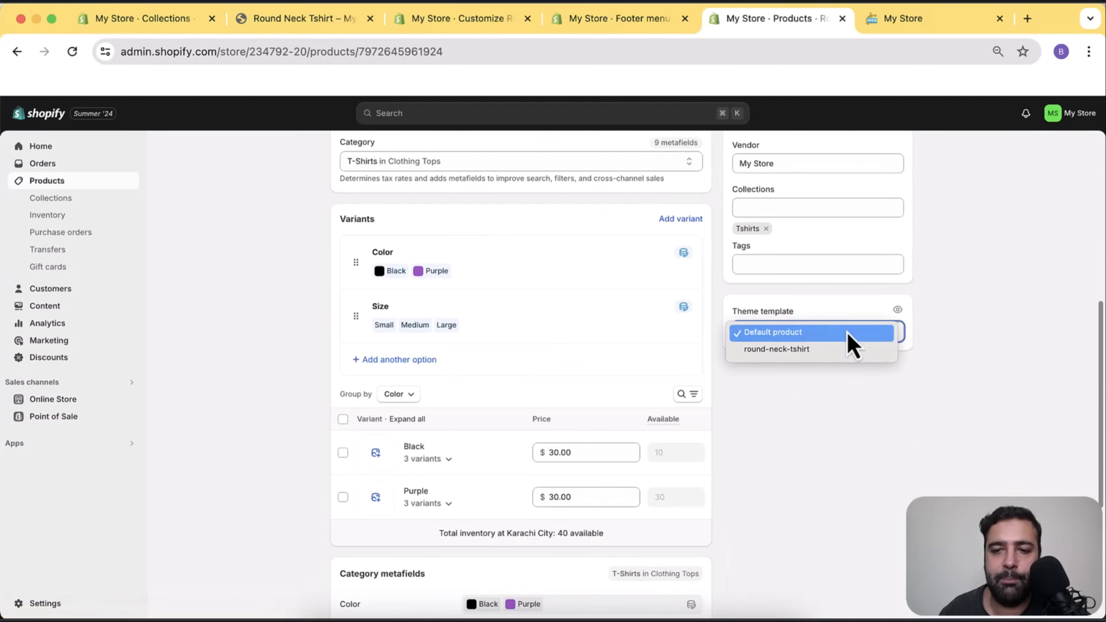
left_click(791, 353)
scroll(846, 423, "up", 9)
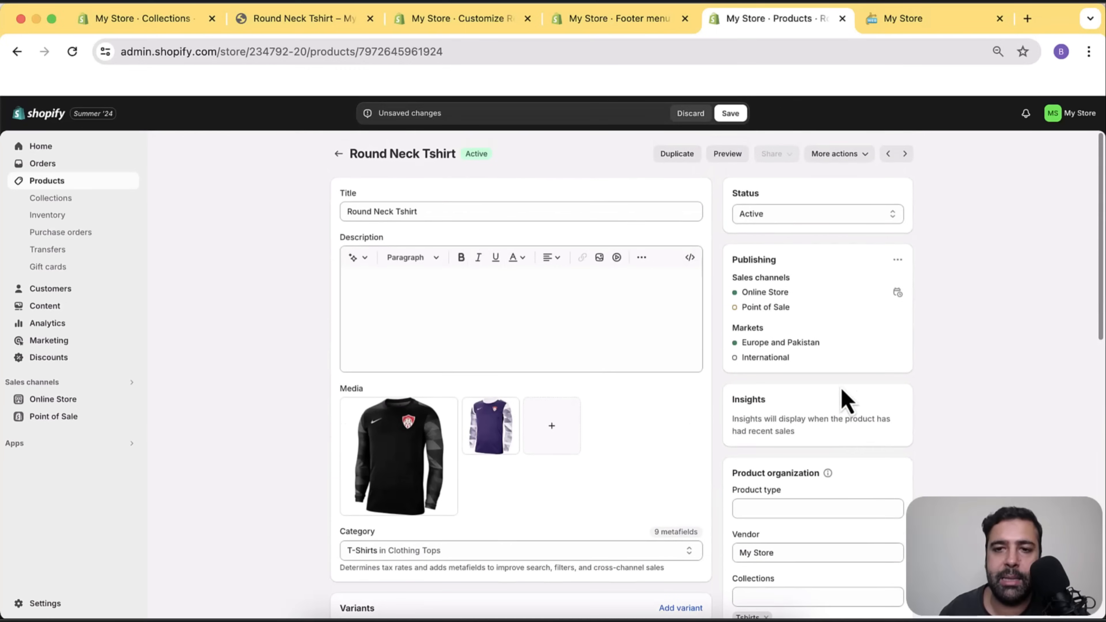
left_click(732, 116)
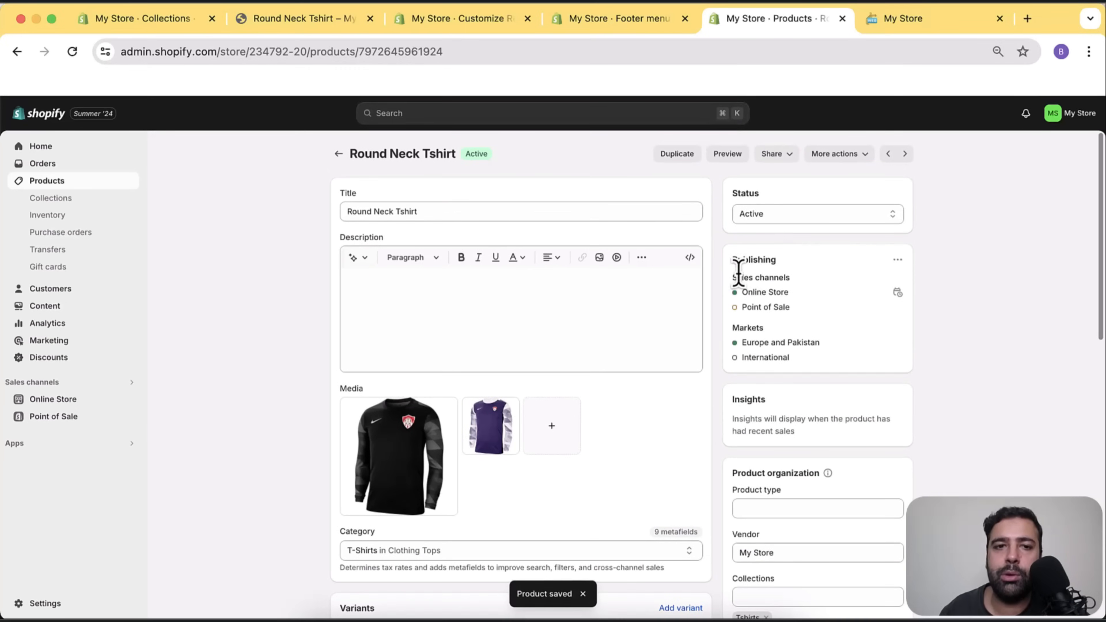
left_click(347, 24)
Preview the Round Neck Tshirt product page on the storefront from its product editor.
scroll(810, 266, "down", 5)
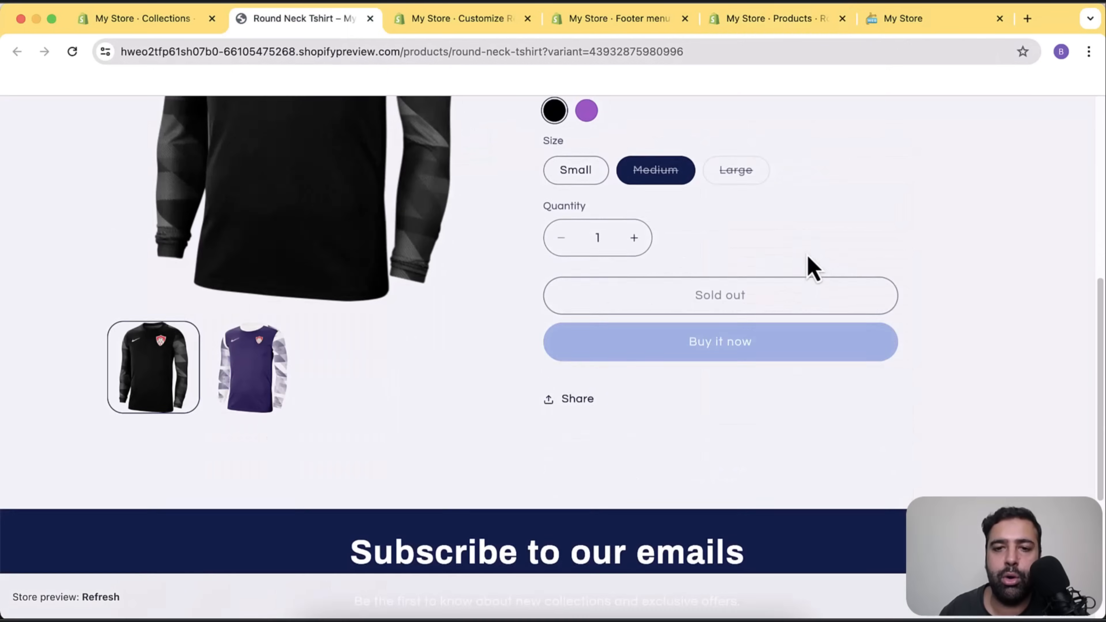
scroll(810, 268, "down", 5)
scroll(797, 280, "up", 10)
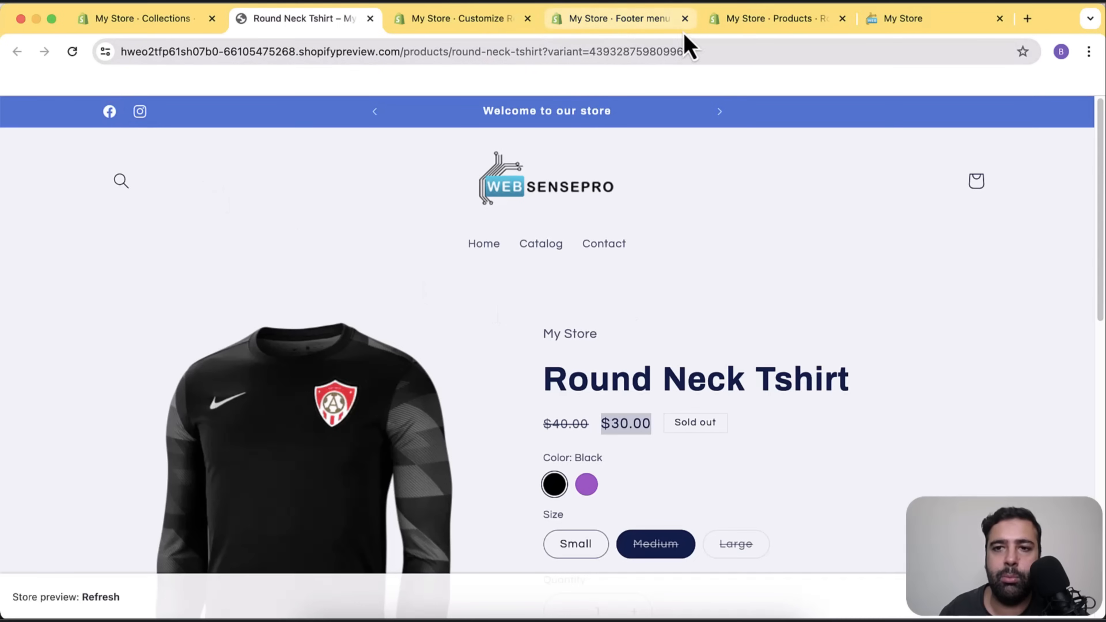
left_click(779, 20)
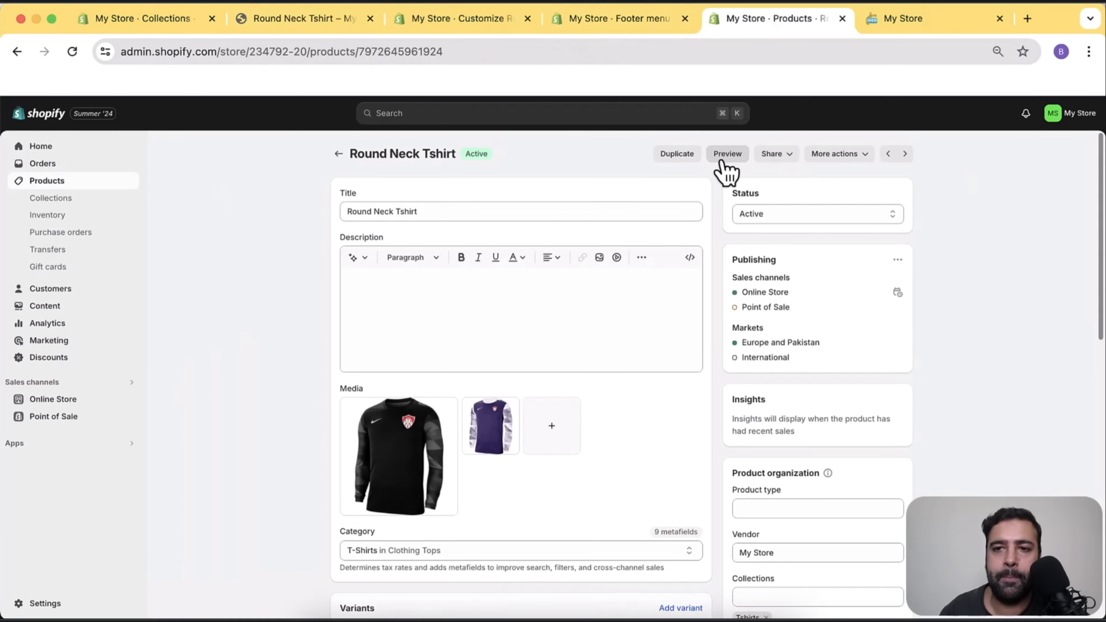
left_click(727, 168)
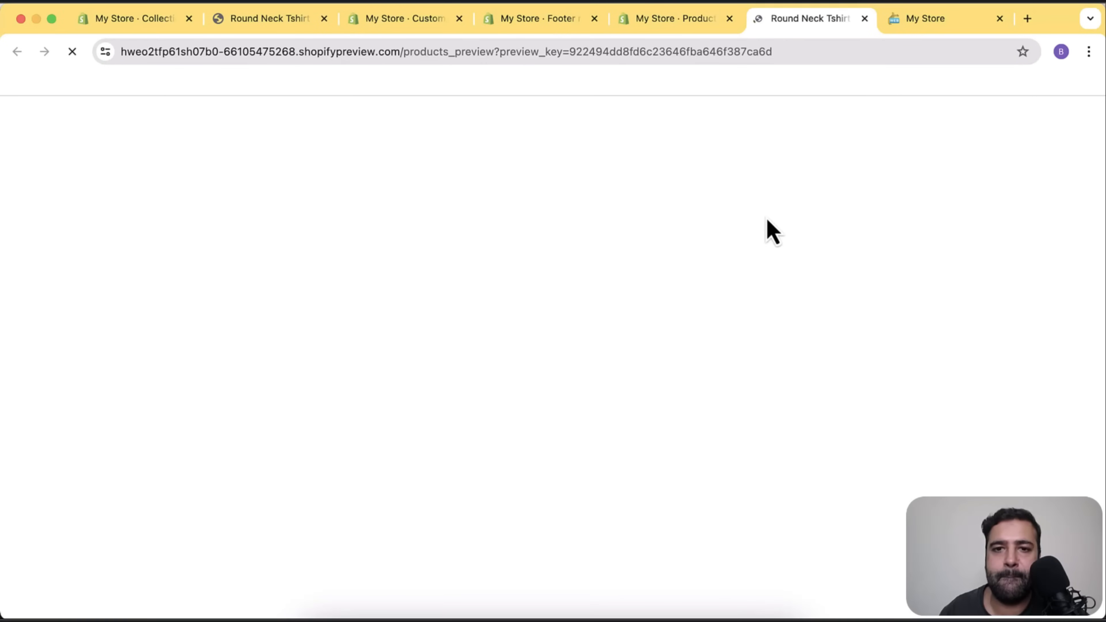
scroll(772, 233, "down", 15)
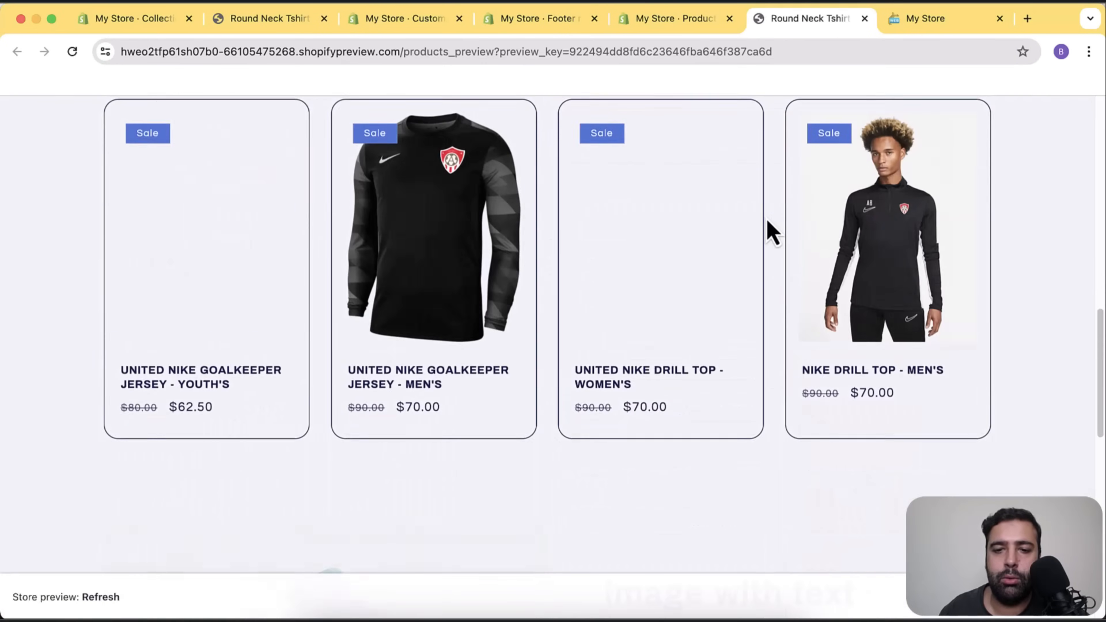
scroll(773, 233, "down", 7)
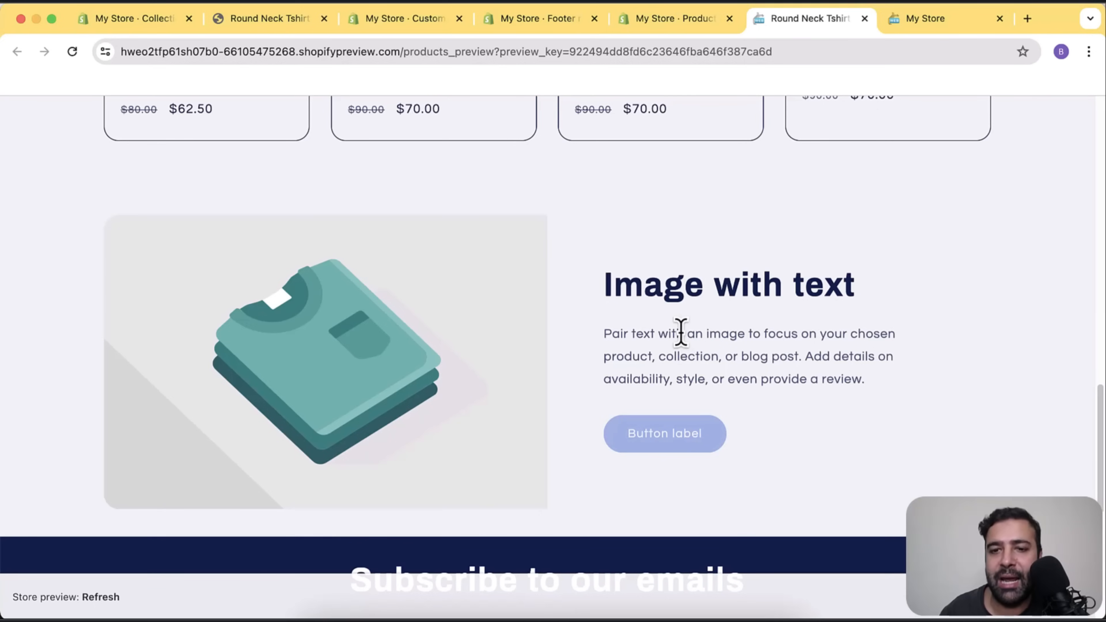
scroll(740, 344, "up", 20)
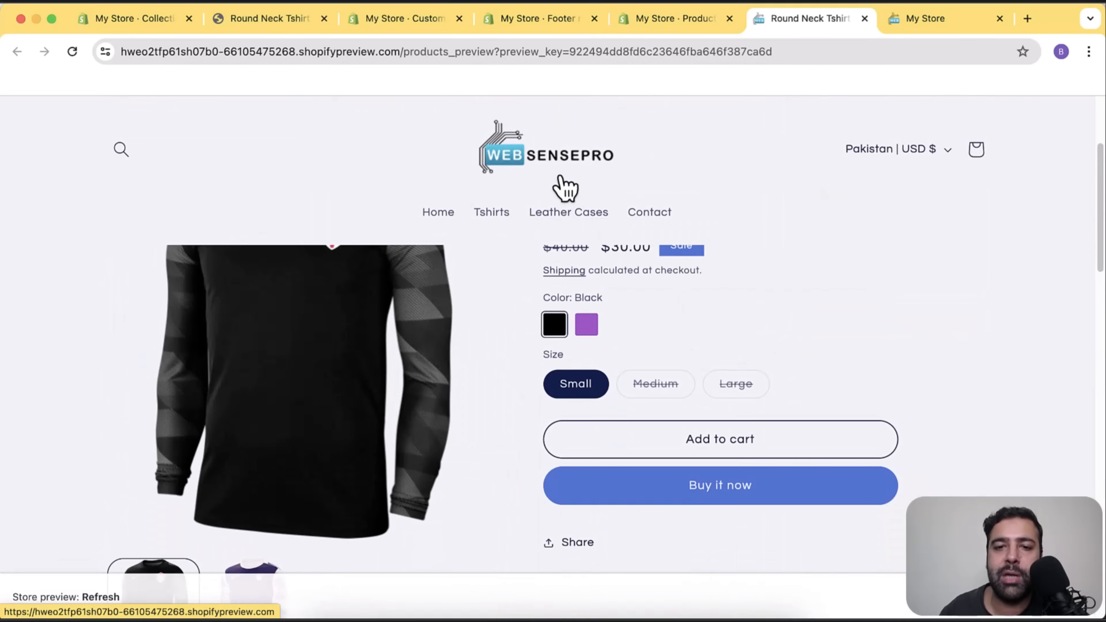
Go to the store home page and scroll down to Featured products.
left_click(565, 177)
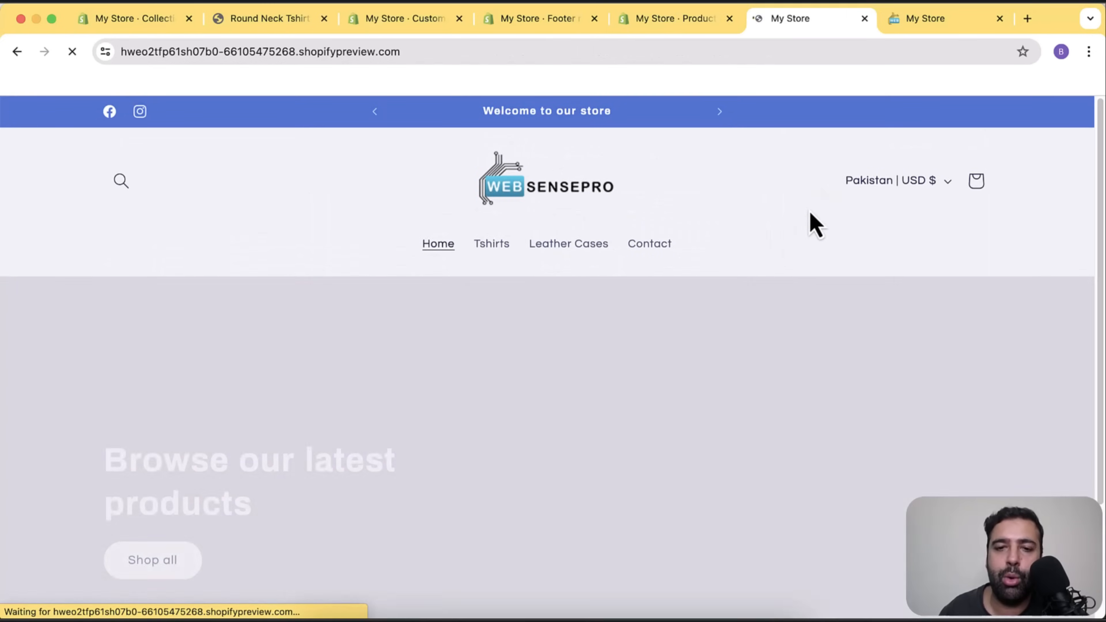
scroll(815, 226, "down", 2)
scroll(816, 226, "down", 5)
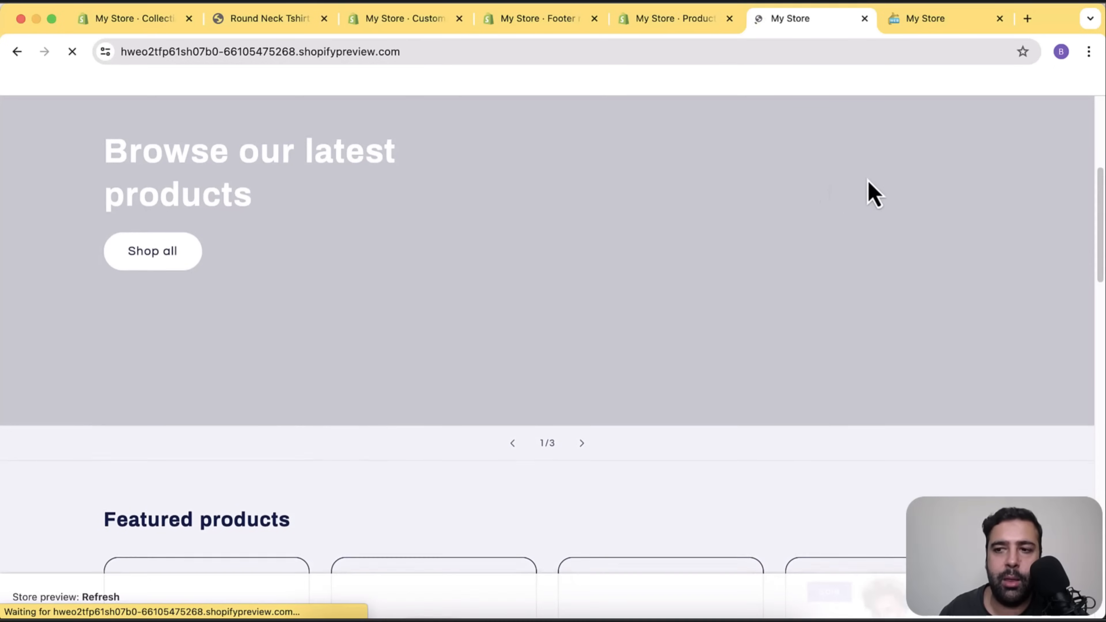
scroll(871, 192, "down", 3)
scroll(871, 192, "down", 6)
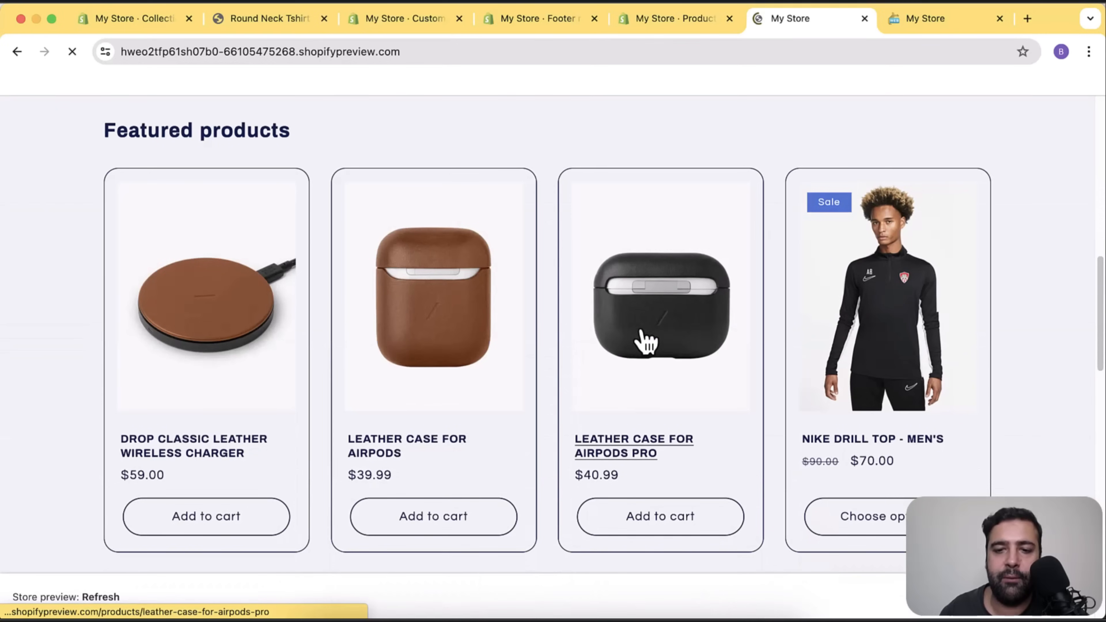
Look over the Leather Case for AirPods Pro product page, then return to the admin Round Neck Tshirt product.
left_click(642, 368)
scroll(711, 217, "down", 12)
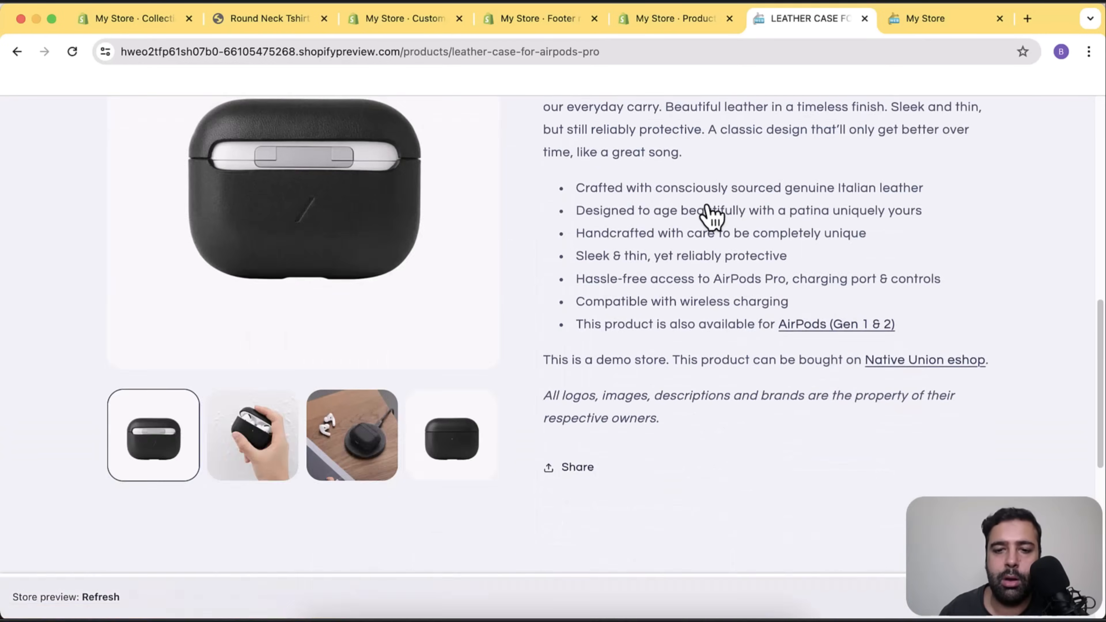
scroll(712, 213, "down", 18)
scroll(586, 314, "up", 3)
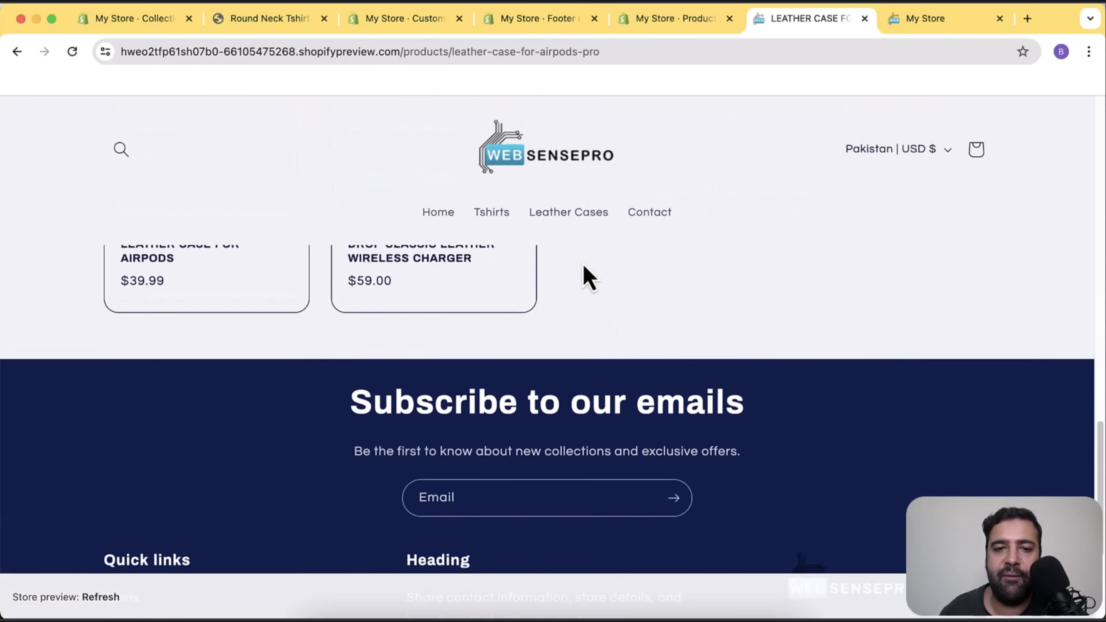
scroll(579, 271, "up", 6)
scroll(570, 268, "down", 7)
scroll(570, 272, "up", 9)
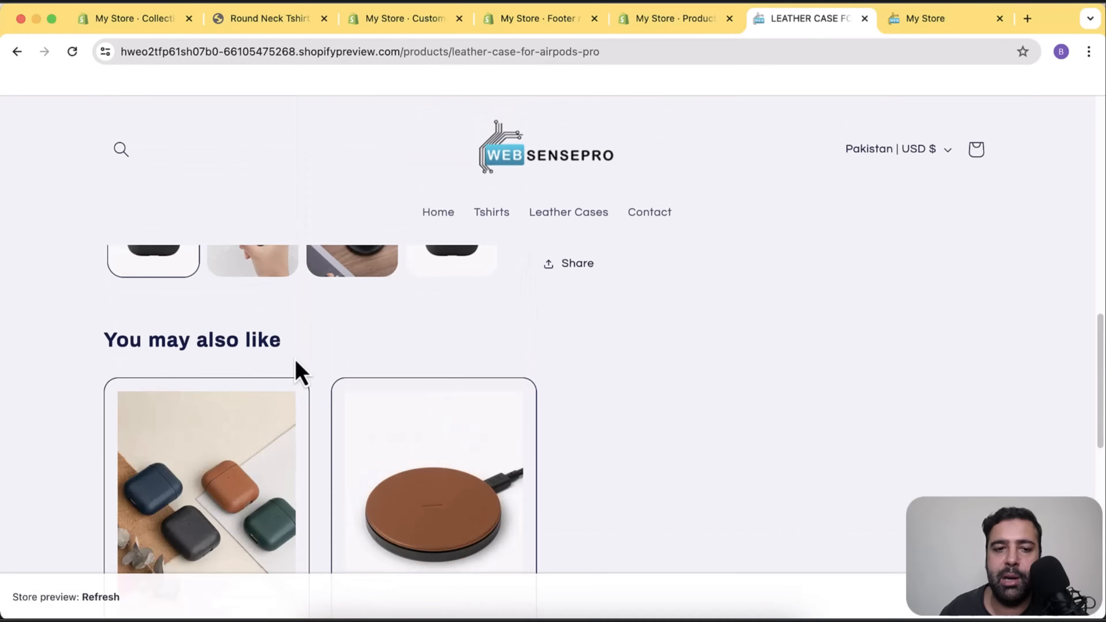
scroll(652, 296, "down", 6)
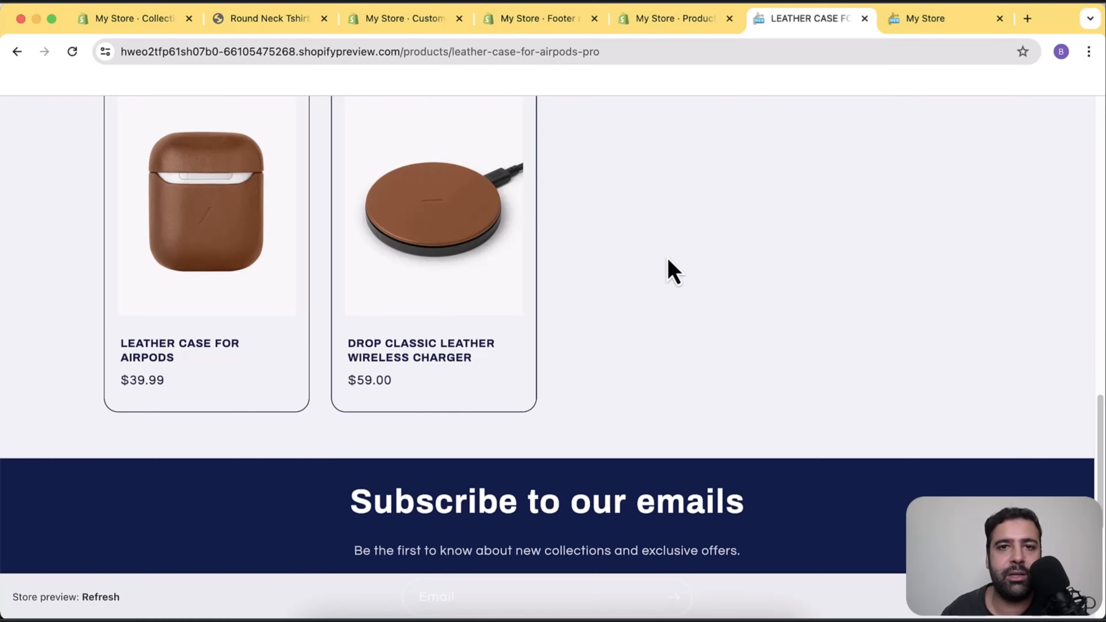
scroll(674, 272, "up", 5)
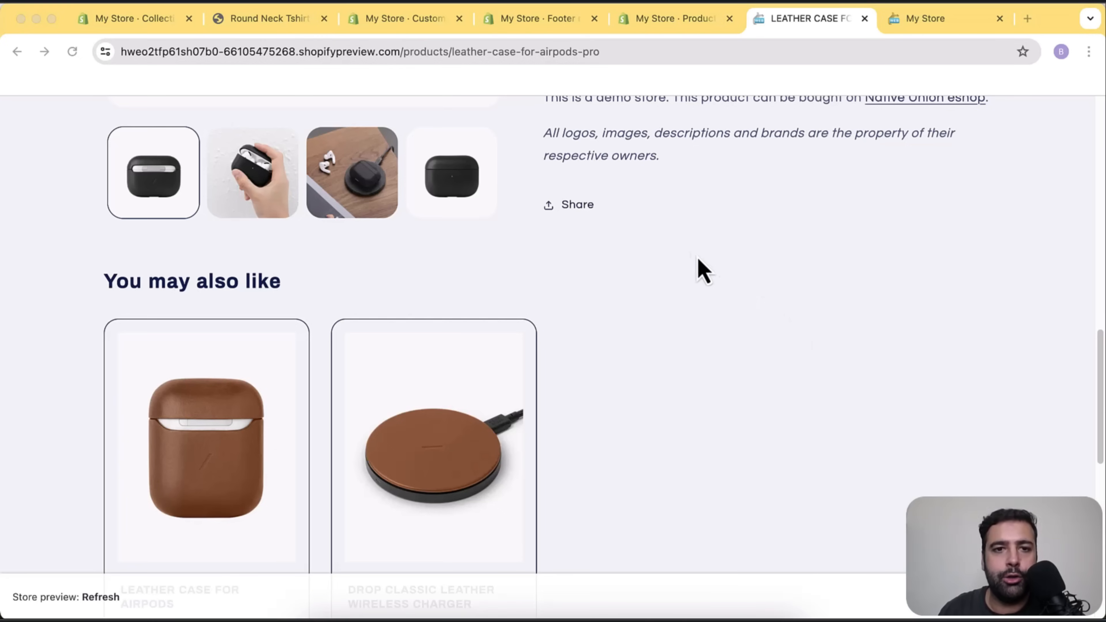
left_click(667, 31)
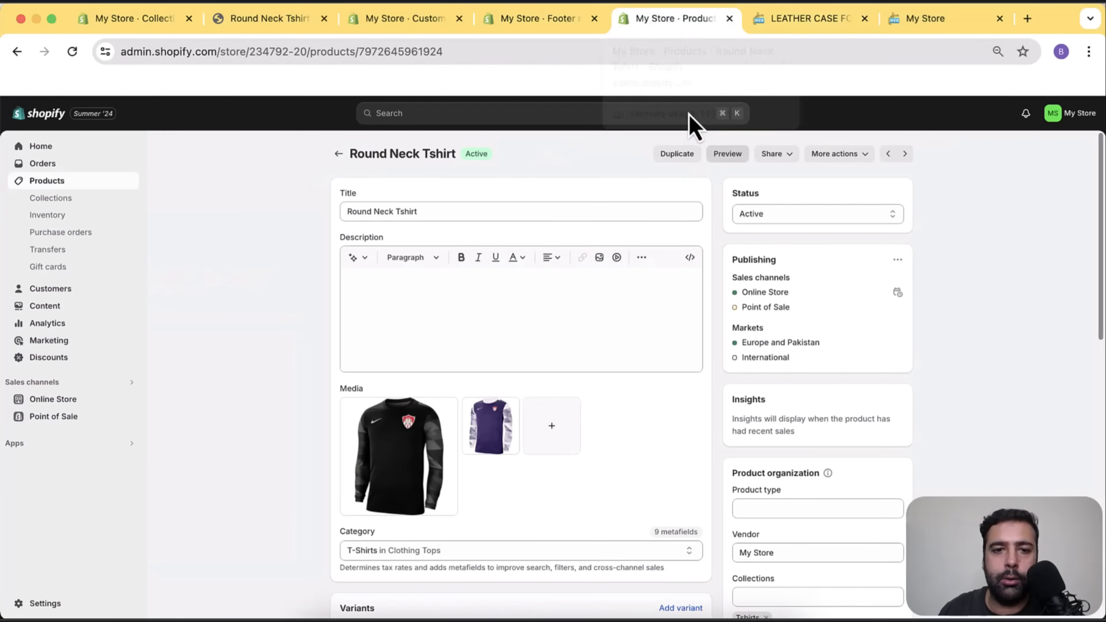
Return to the theme editor and list the Collections templates in the page selector.
left_click(439, 26)
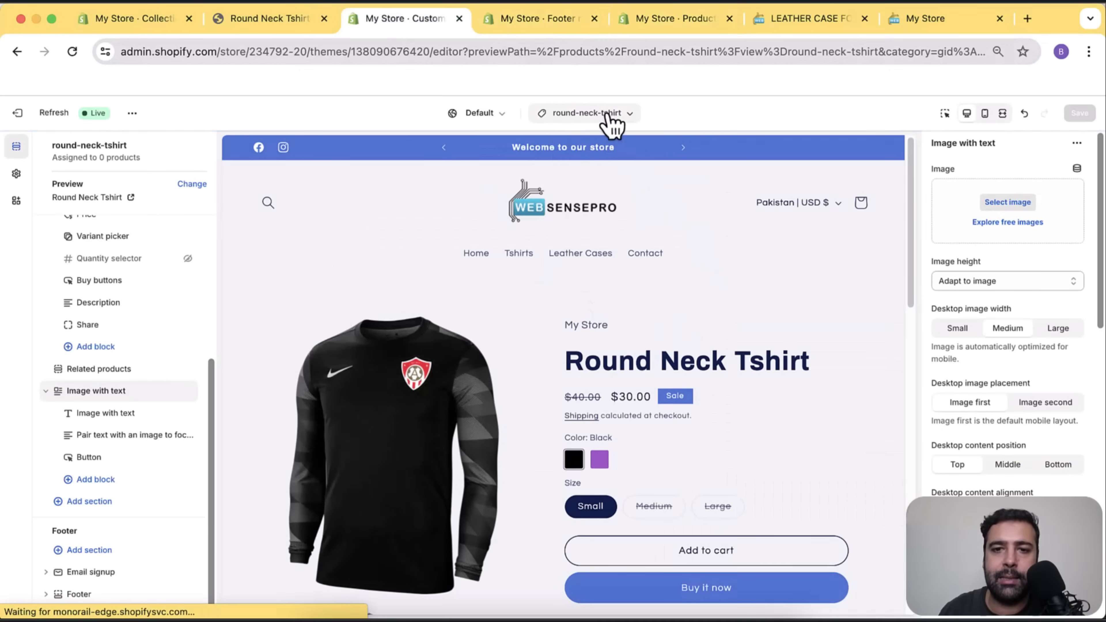
left_click(631, 114)
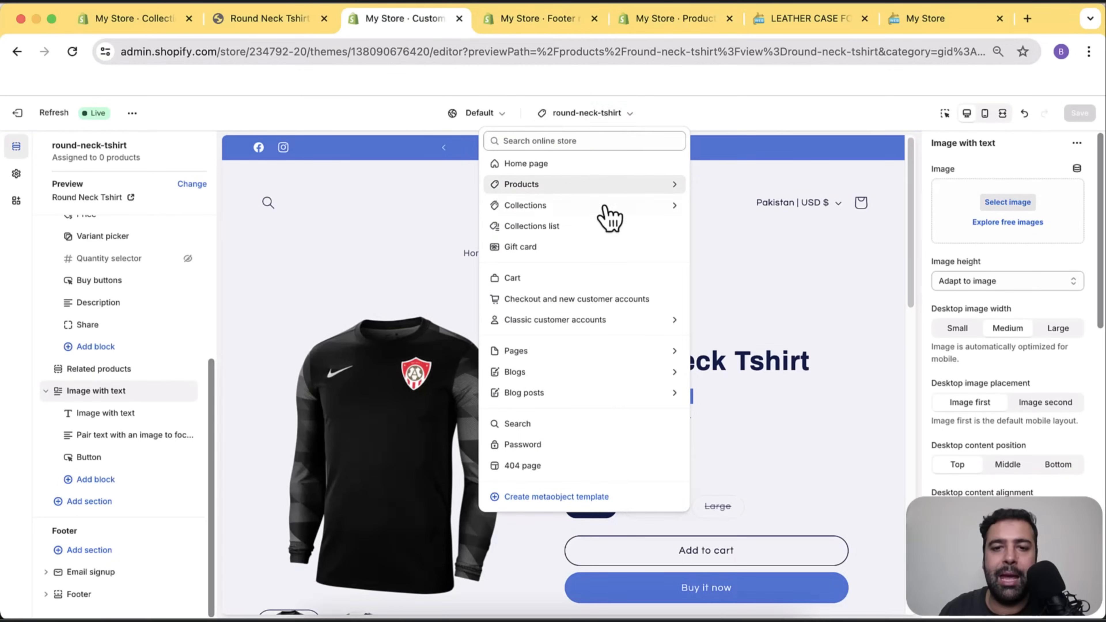
left_click(584, 208)
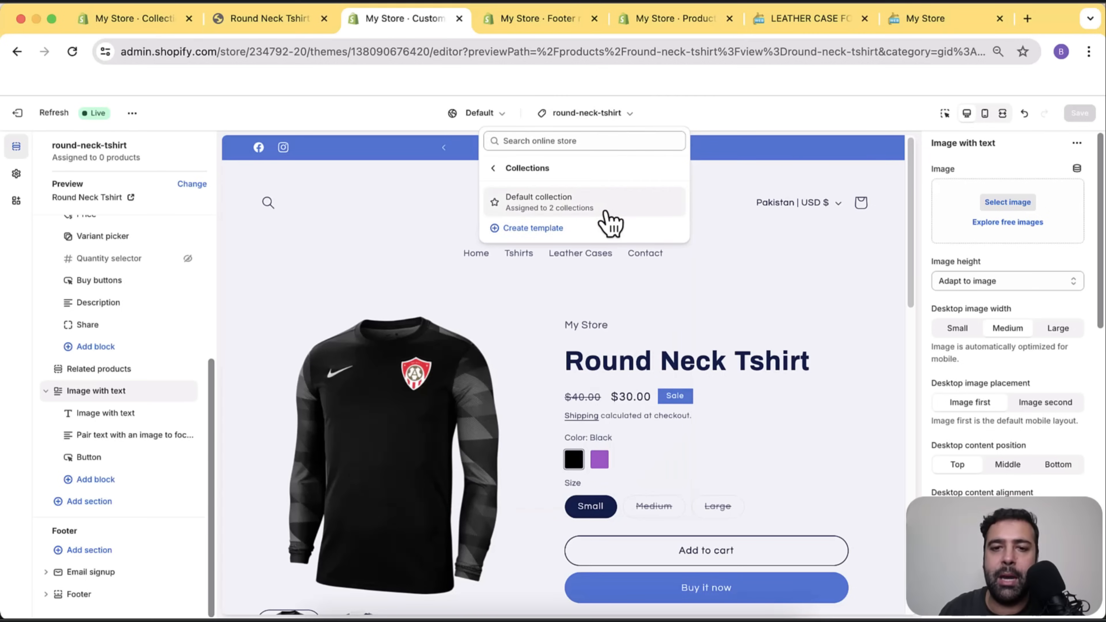
Load the Default collection template, previewed with the Leather Cases collection's 3 products.
left_click(603, 209)
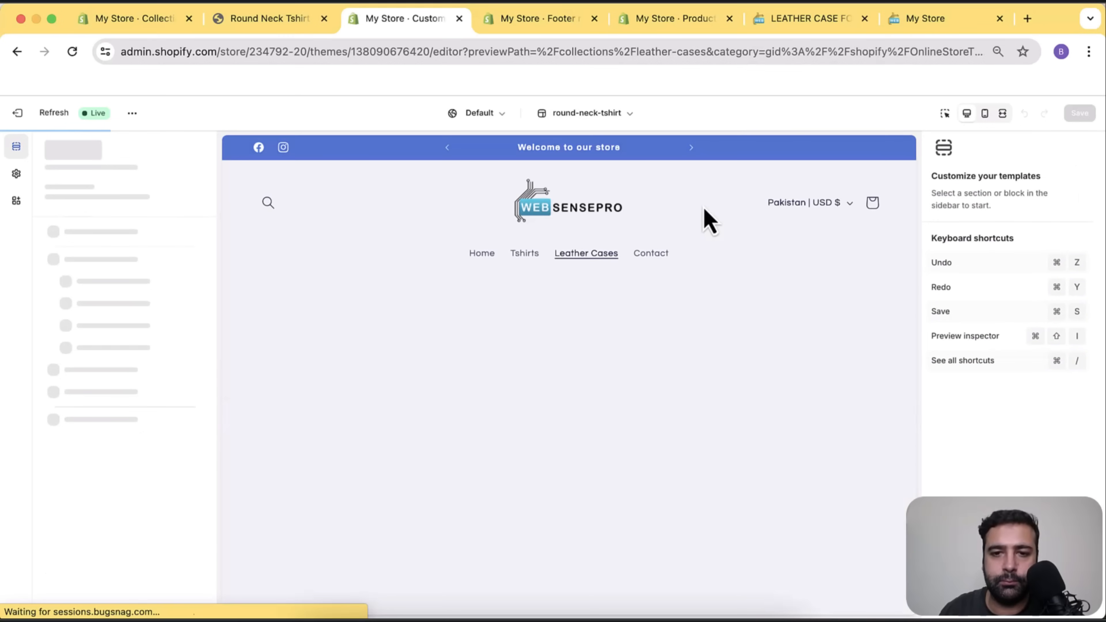
scroll(723, 220, "down", 5)
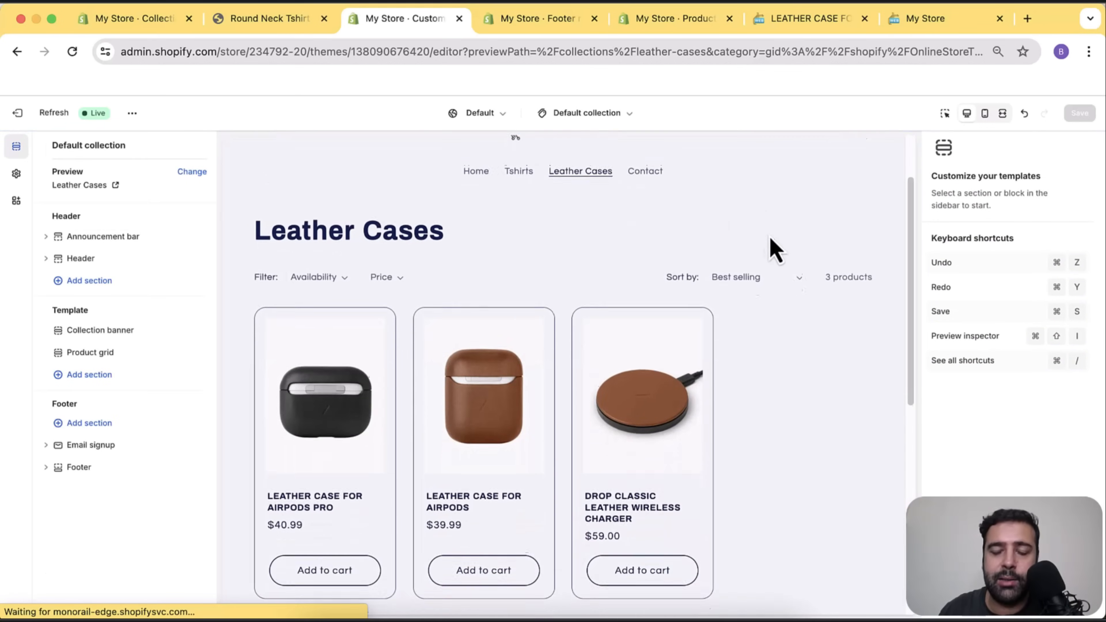
scroll(802, 396, "up", 3)
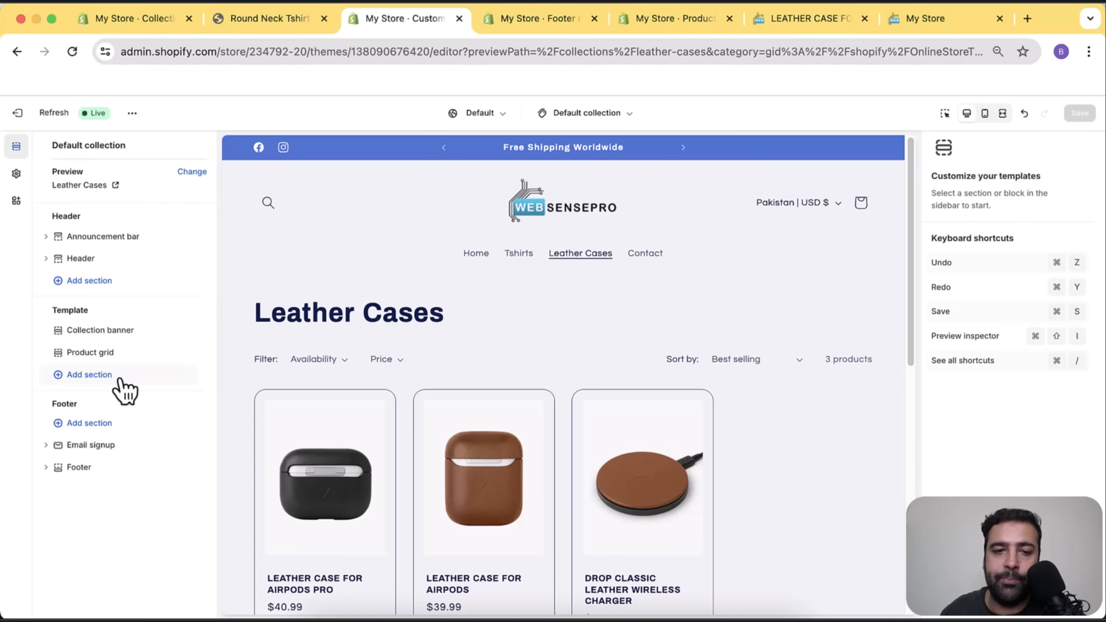
Insert an Image banner section, move it above Collection banner, and select its heading block.
left_click(107, 379)
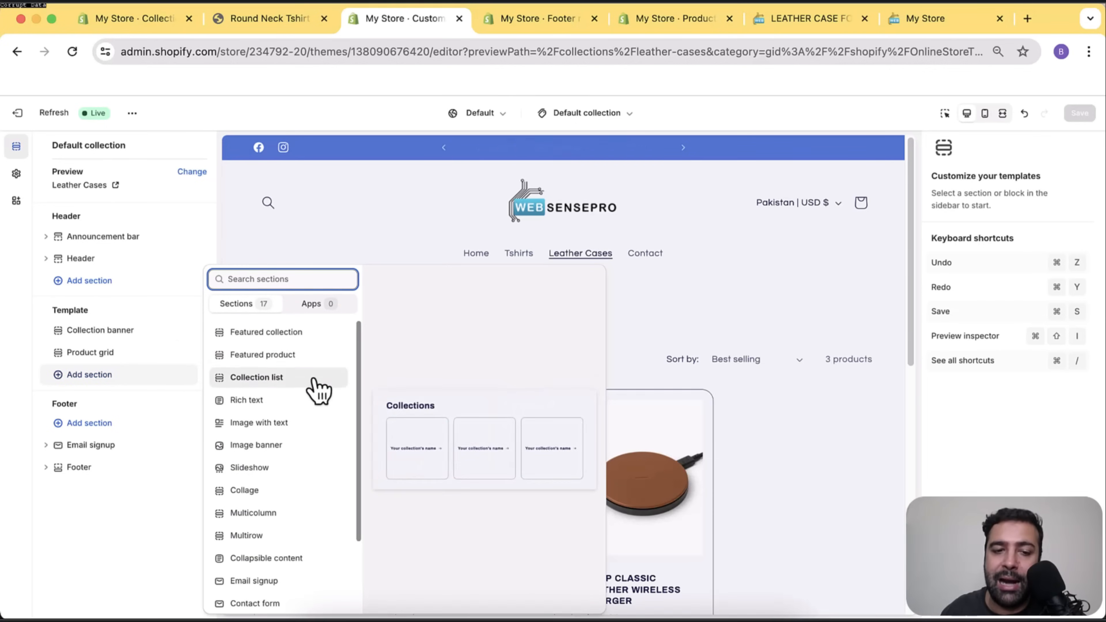
scroll(313, 406, "down", 3)
left_click(303, 360)
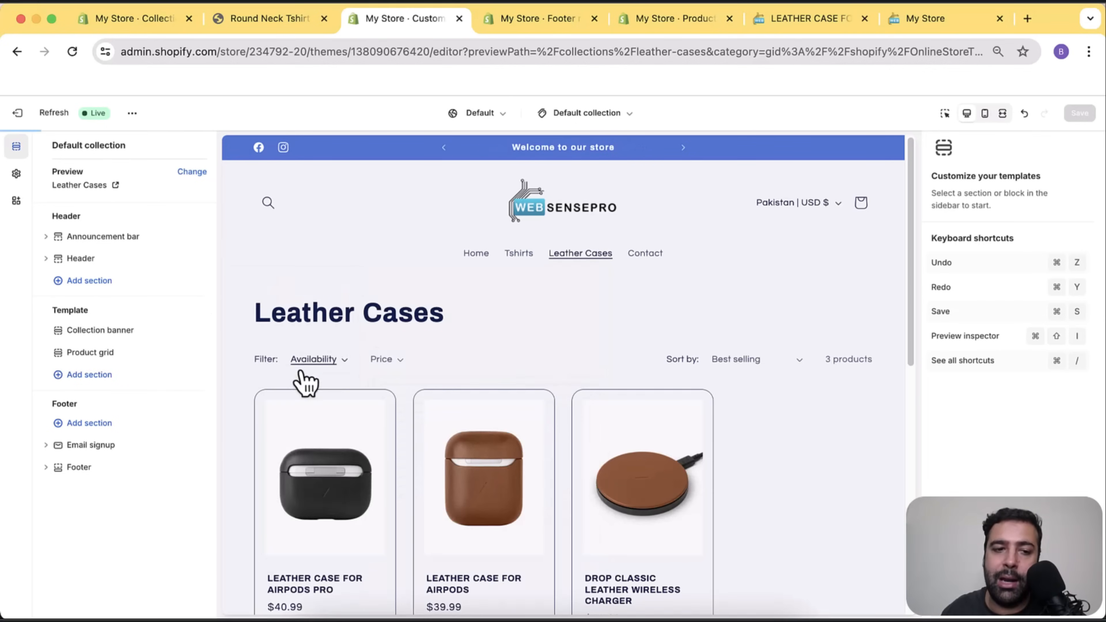
left_click_drag(111, 380, 115, 331)
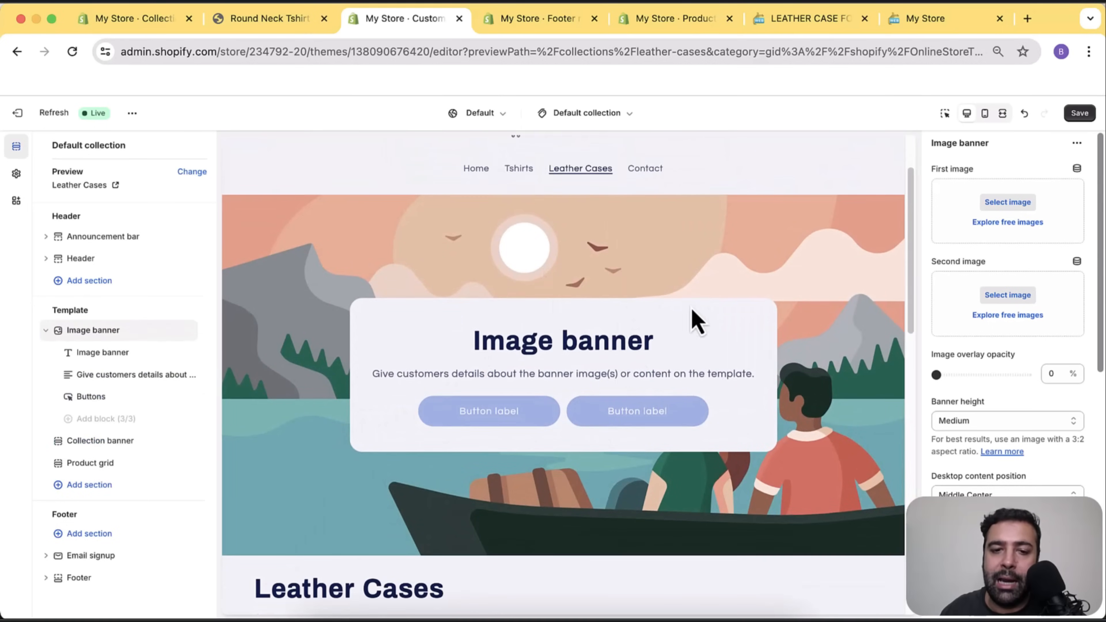
left_click(111, 353)
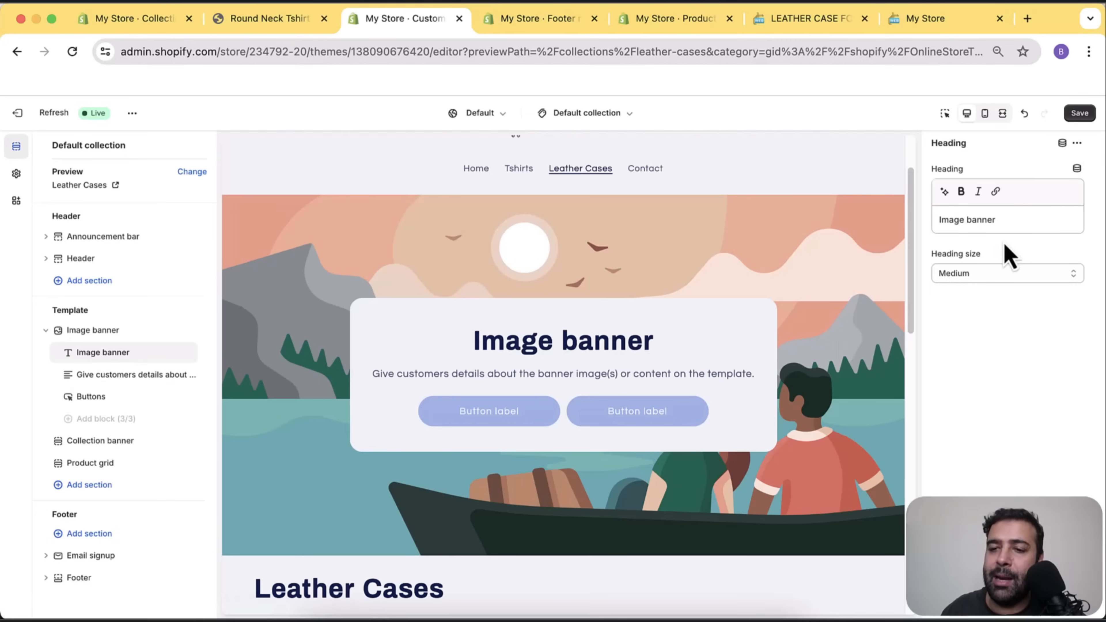
Replace the placeholder heading with the collection Title dynamic source, showing Leather Cases.
left_click(1009, 218)
left_click_drag(1000, 218, 938, 221)
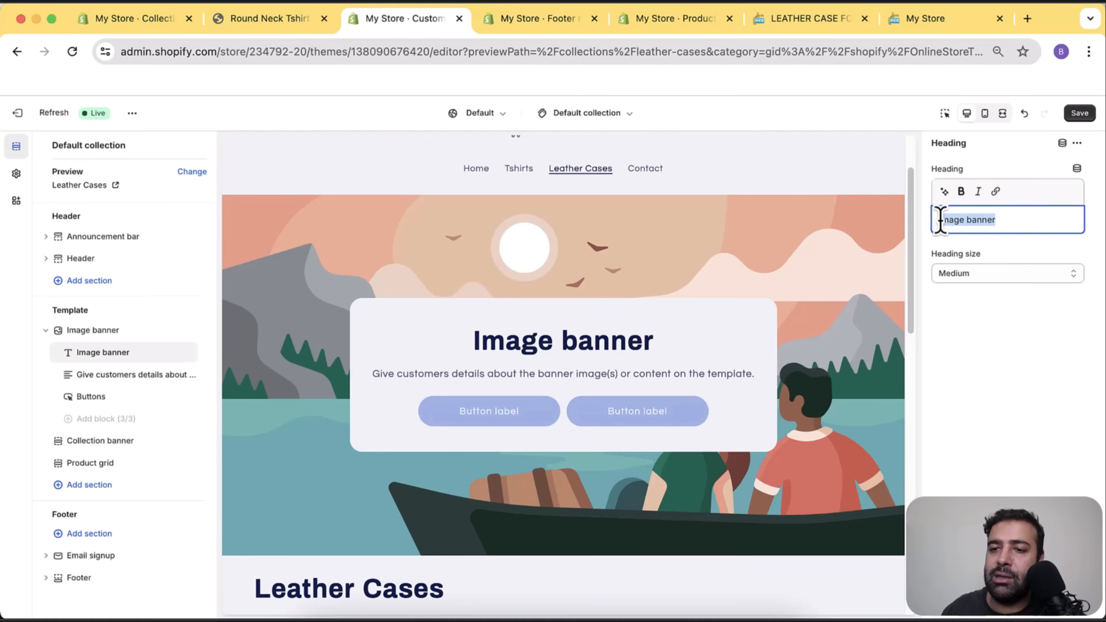
key("BackSpace")
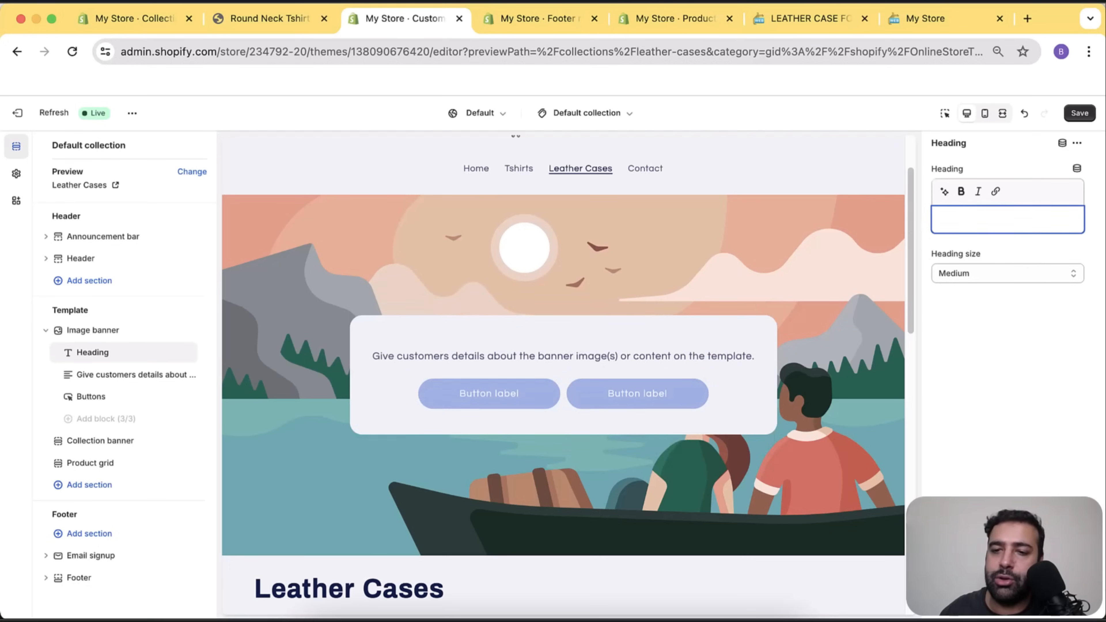
left_click(1077, 169)
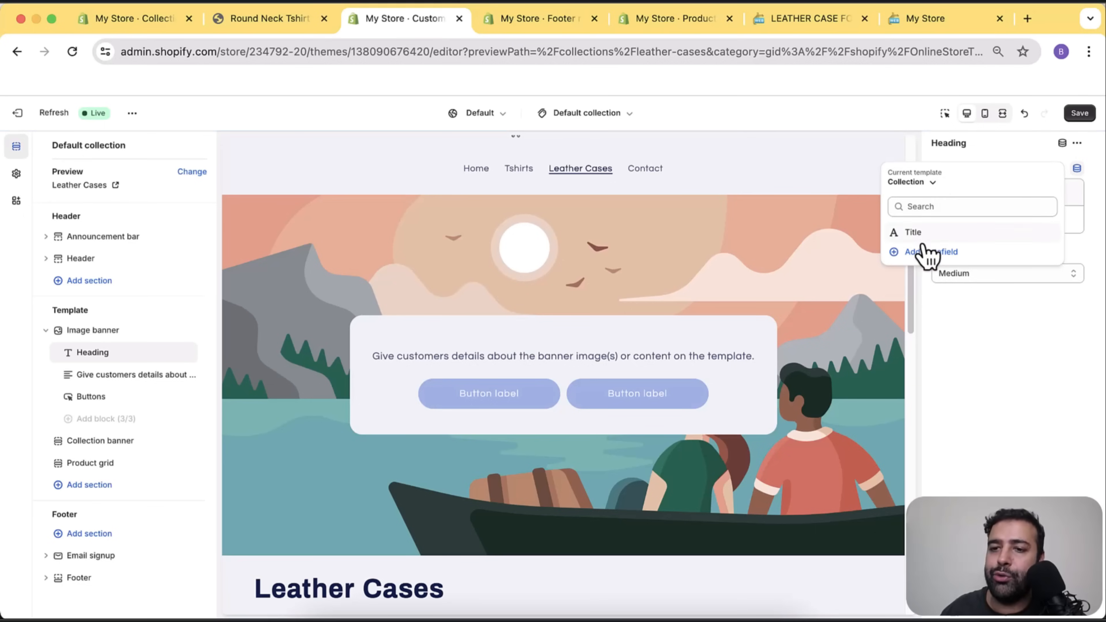
left_click(924, 233)
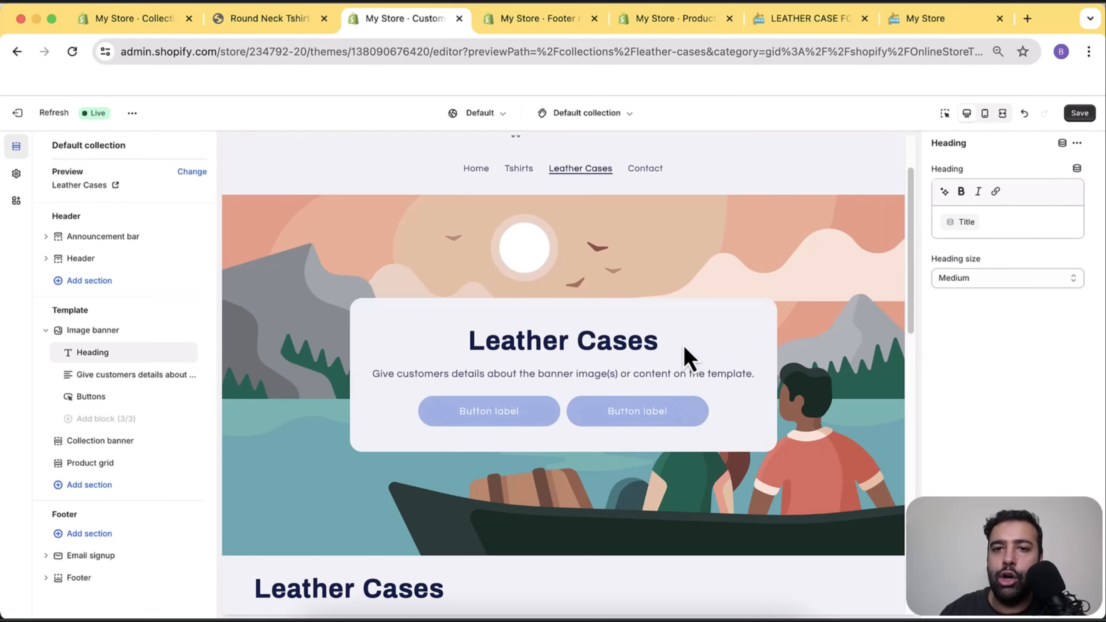
scroll(690, 340, "up", 2)
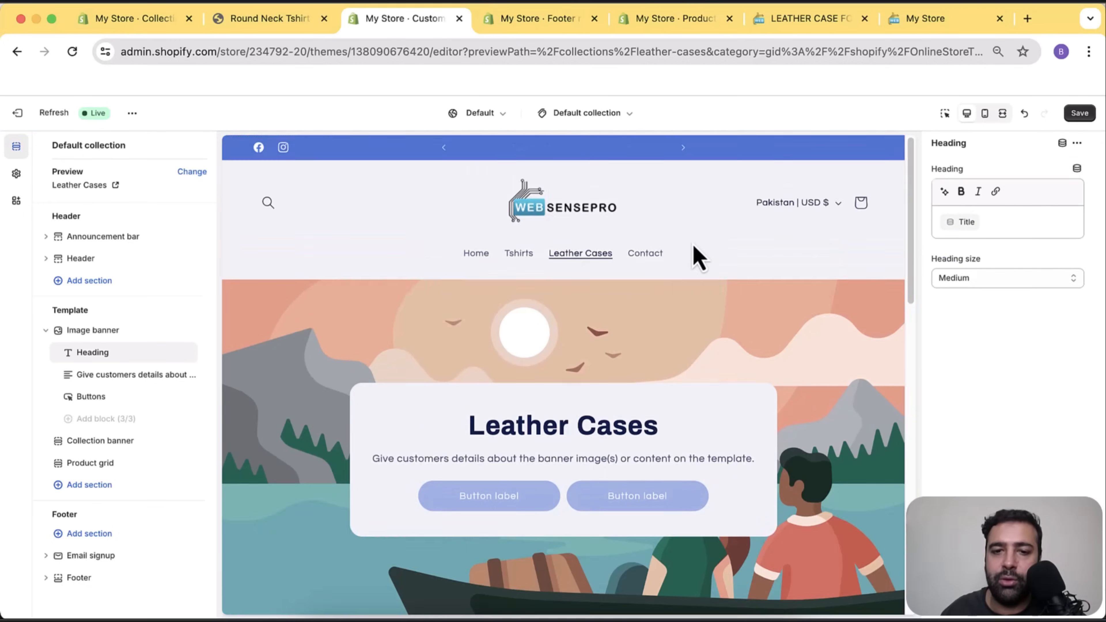
scroll(698, 279, "down", 6)
scroll(701, 301, "up", 1)
scroll(702, 294, "up", 6)
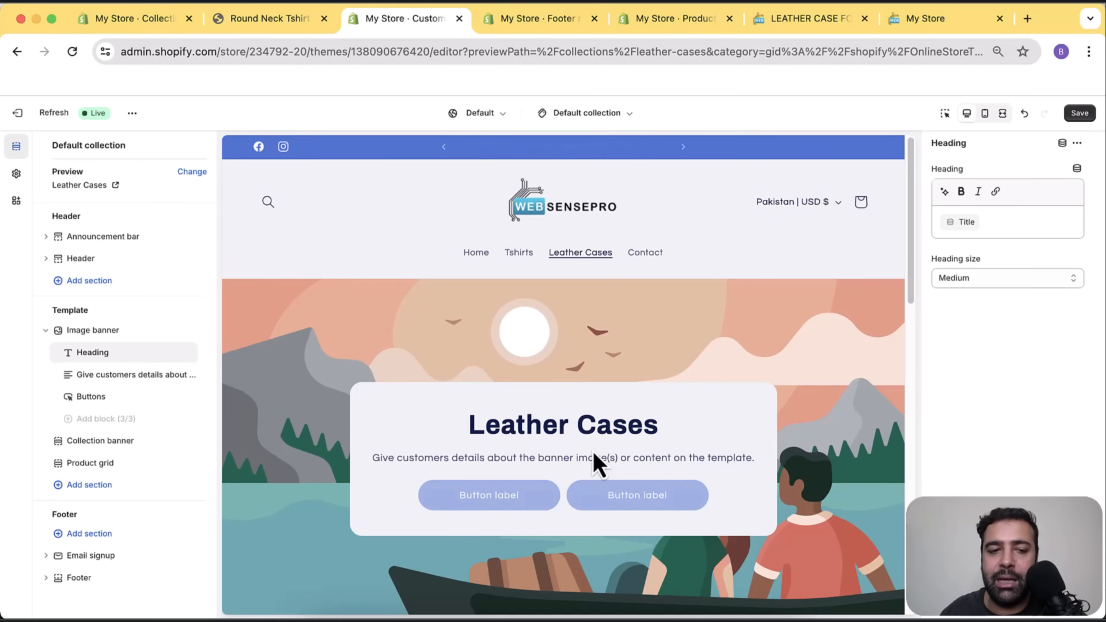
scroll(608, 324, "down", 2)
scroll(607, 324, "up", 1)
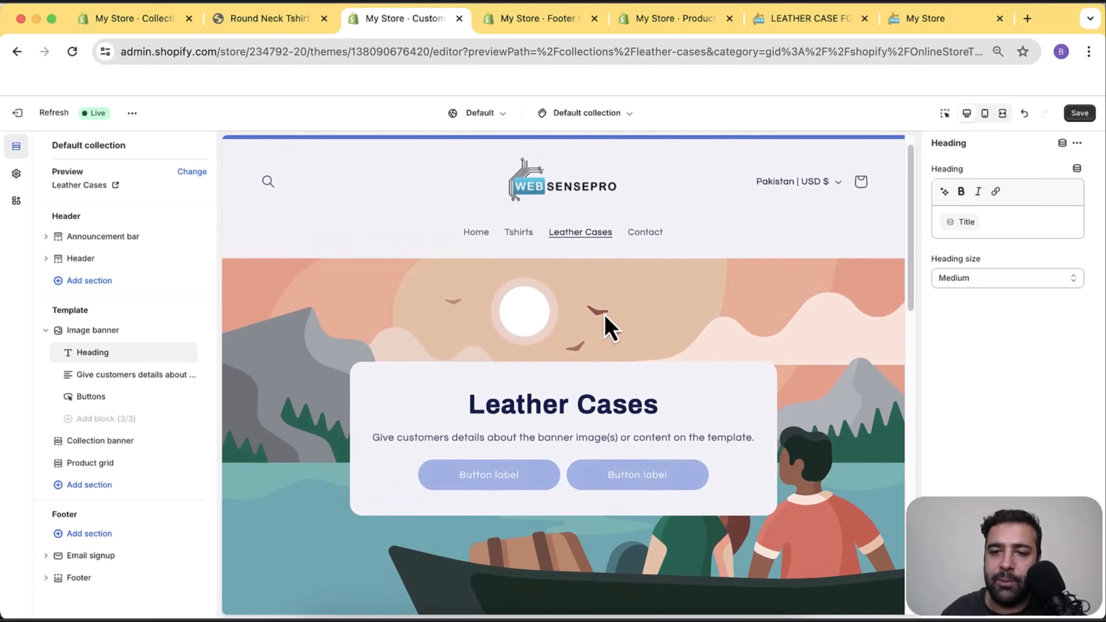
scroll(611, 324, "down", 3)
scroll(748, 297, "up", 4)
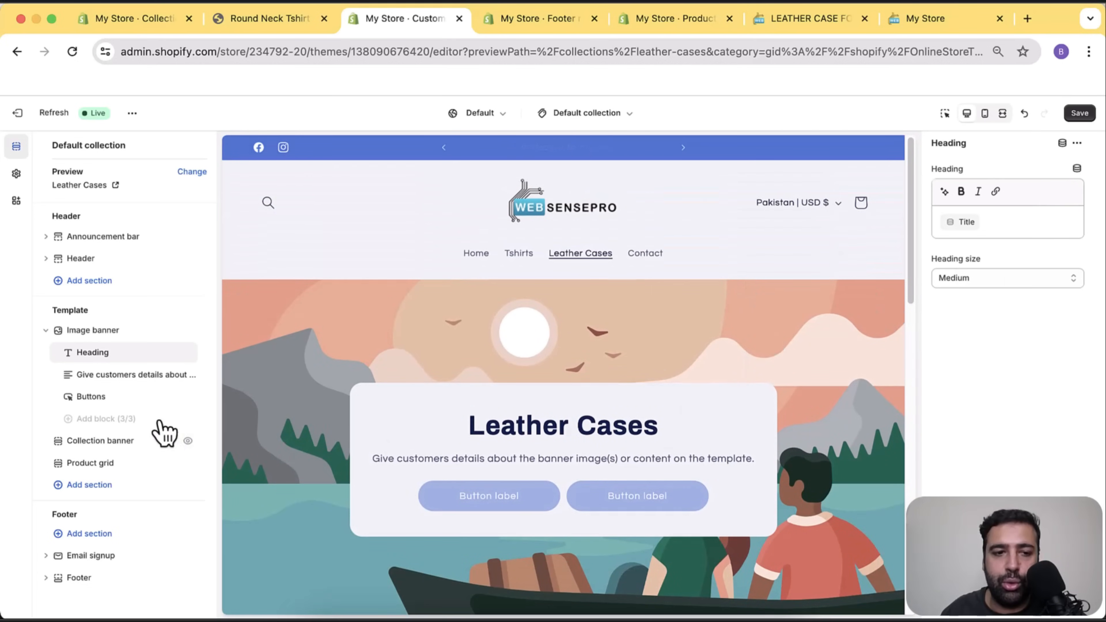
Link the banner's first image to the collection Image dynamic source and save the template.
left_click(112, 332)
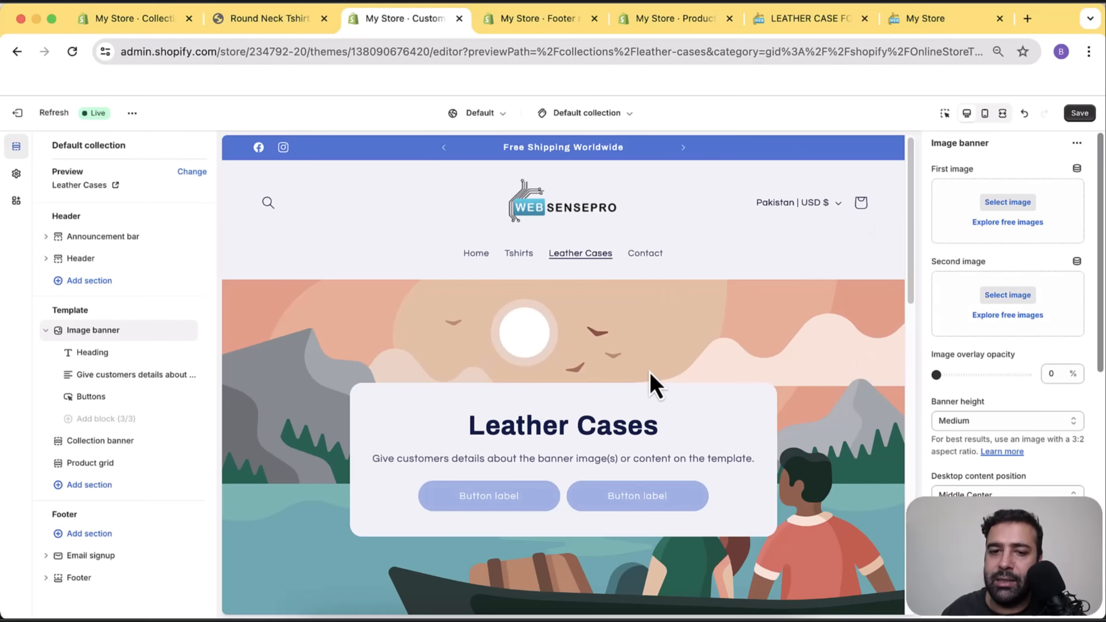
left_click(1077, 168)
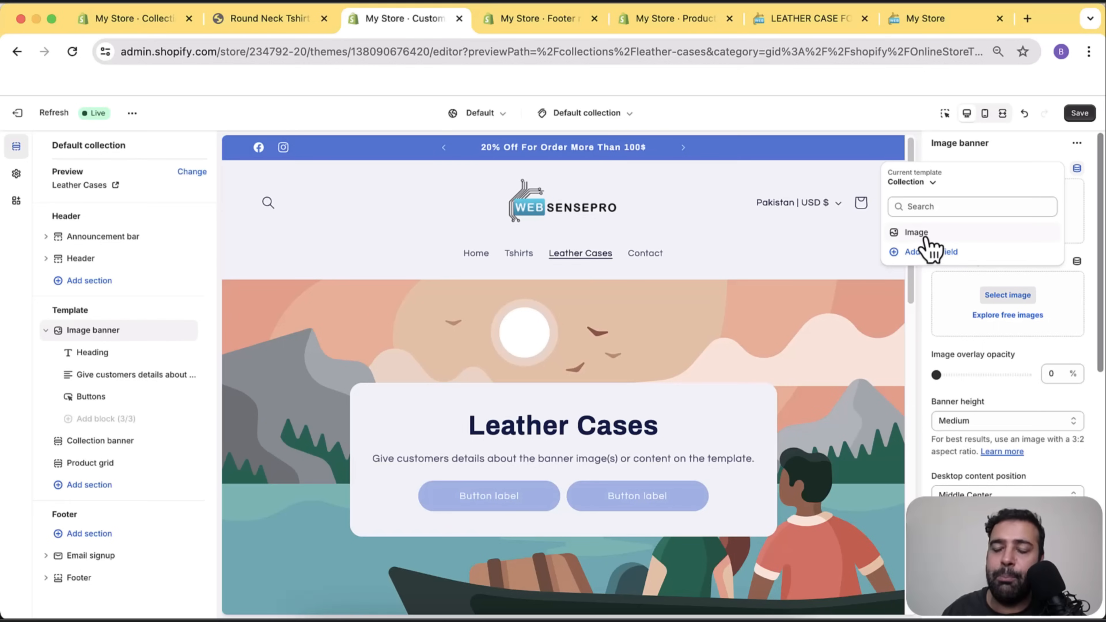
left_click(926, 237)
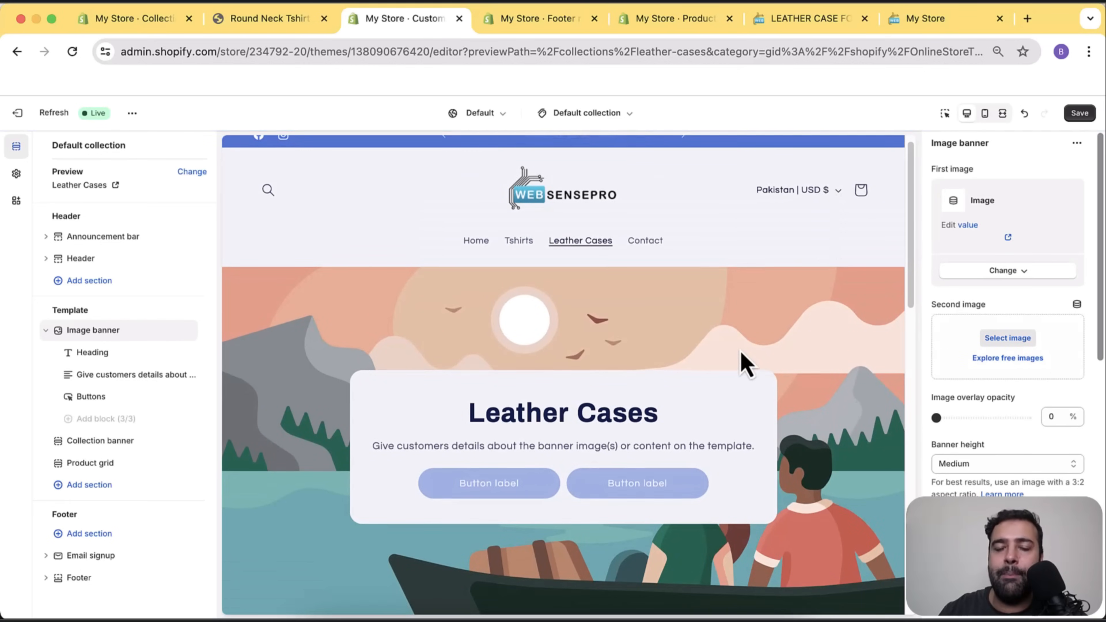
left_click(1080, 113)
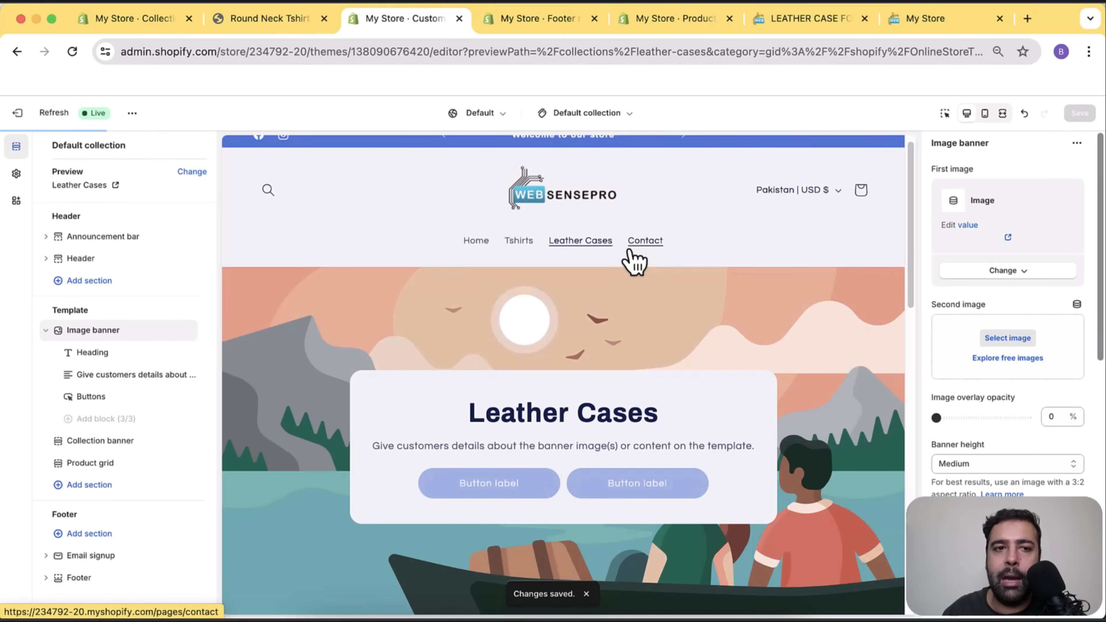
Open the Leather Cases collection from Products > Collections in the store admin.
left_click(557, 26)
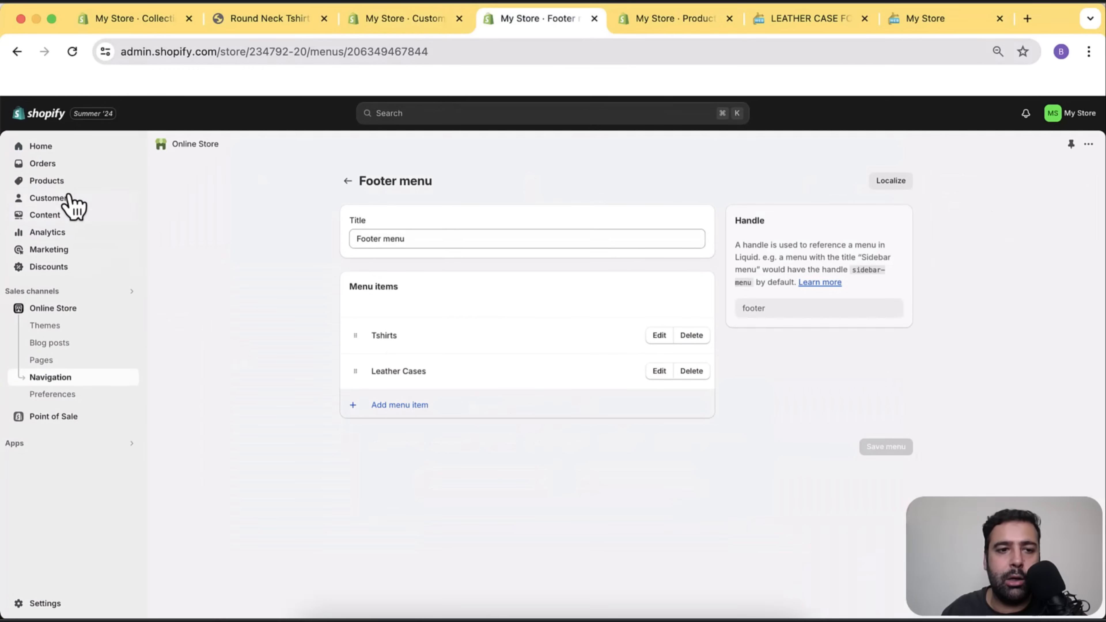
left_click(67, 183)
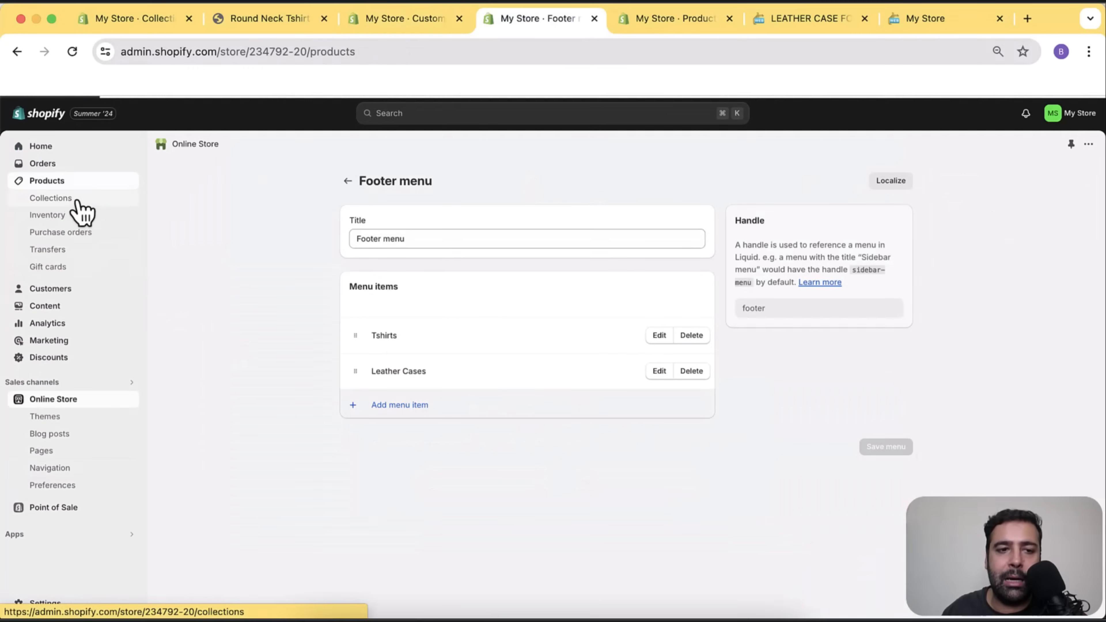
left_click(81, 199)
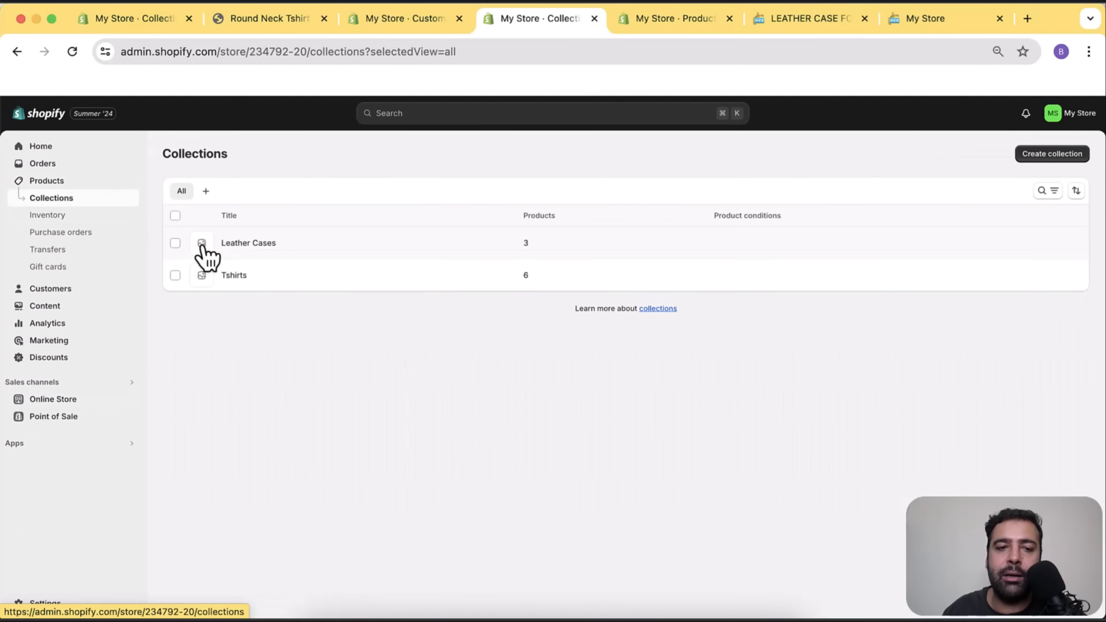
left_click(253, 246)
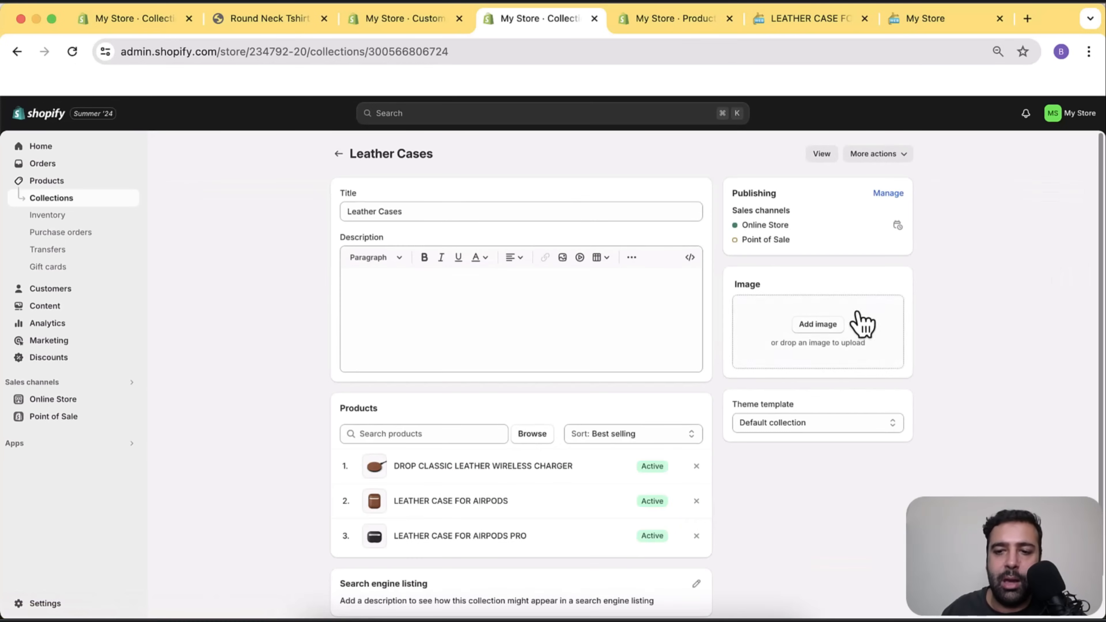
scroll(1021, 248, "down", 1)
scroll(794, 279, "up", 1)
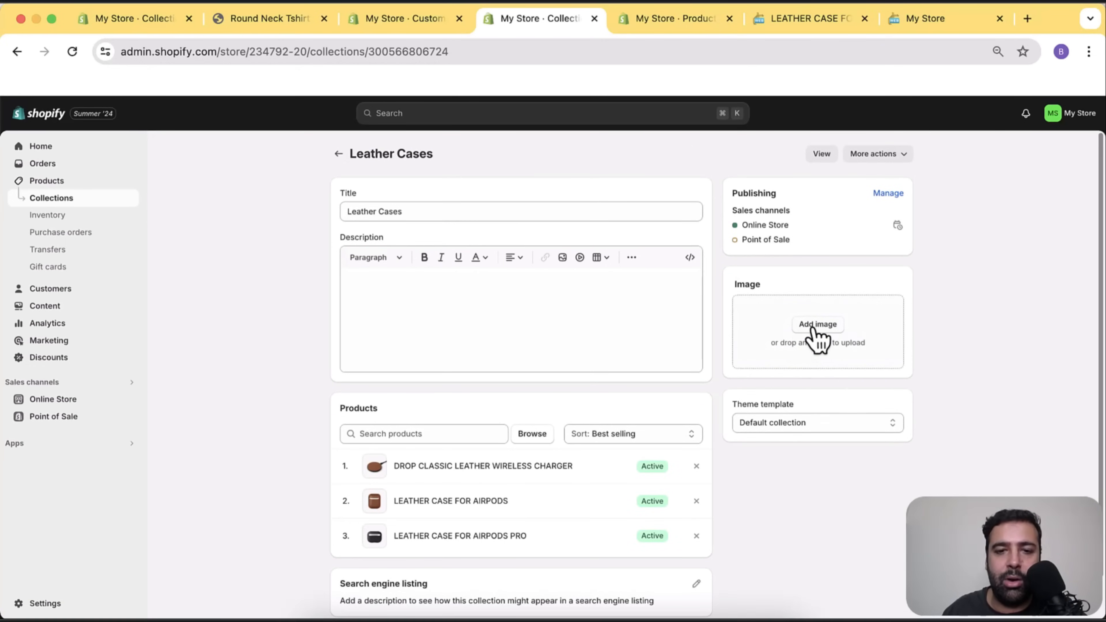
Upload leather-cases.webp as the Leather Cases collection image and save.
left_click(816, 339)
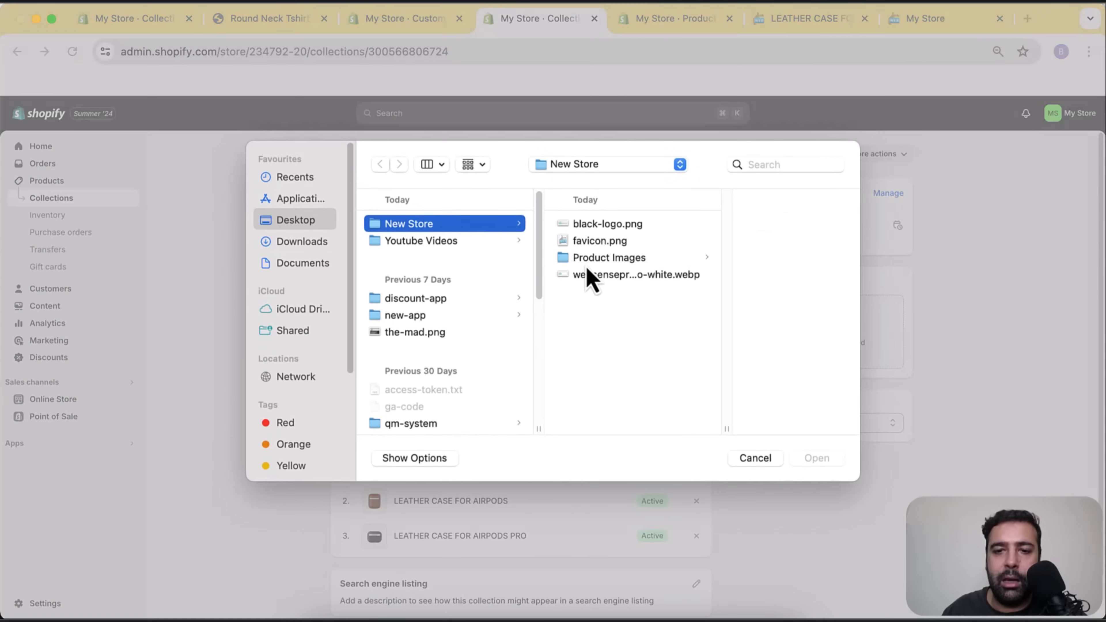
left_click(636, 275)
left_click(631, 261)
left_click(732, 223)
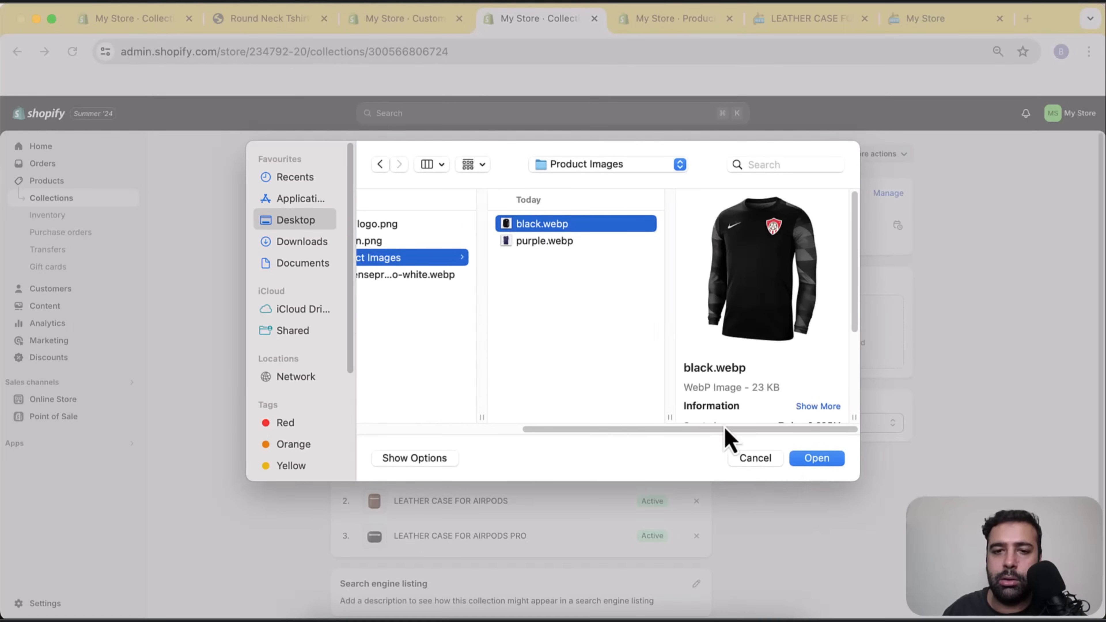
left_click_drag(695, 430, 580, 430)
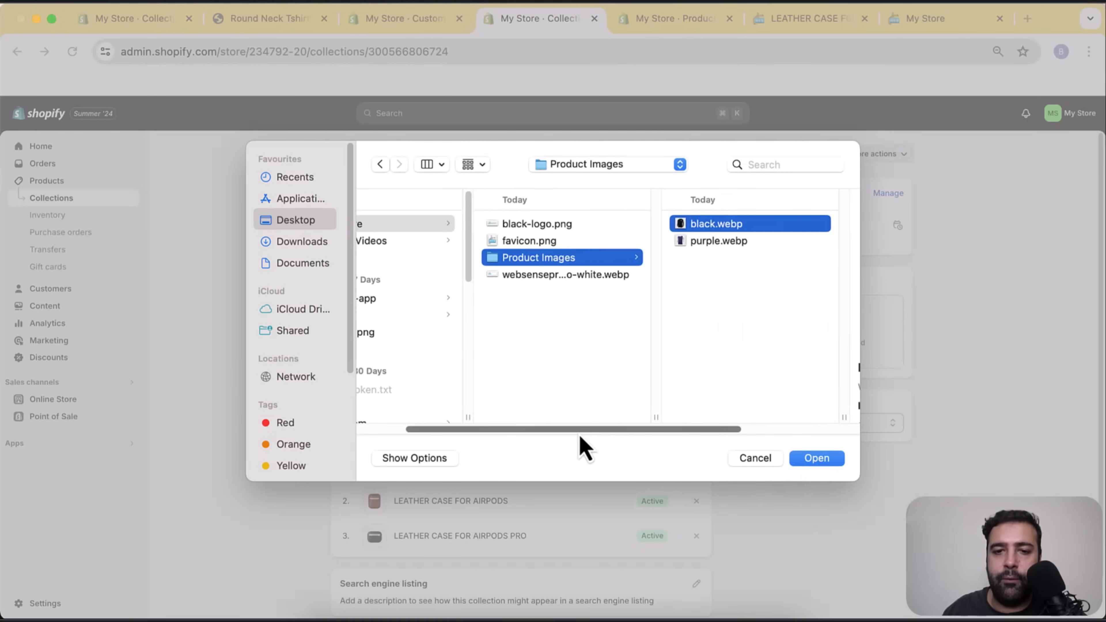
left_click(753, 460)
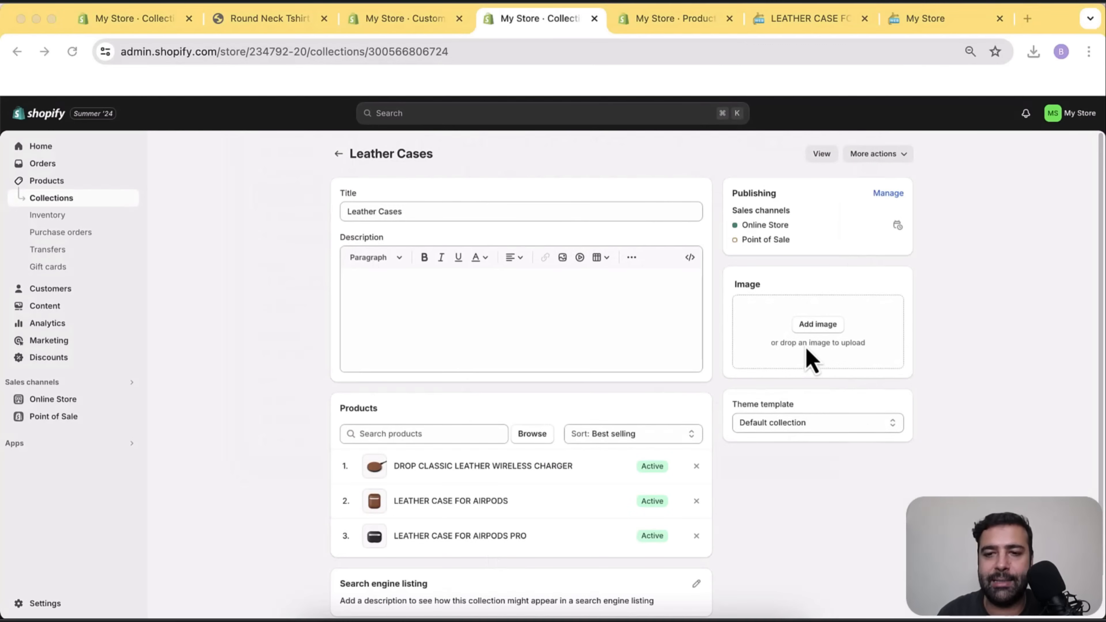
left_click(814, 329)
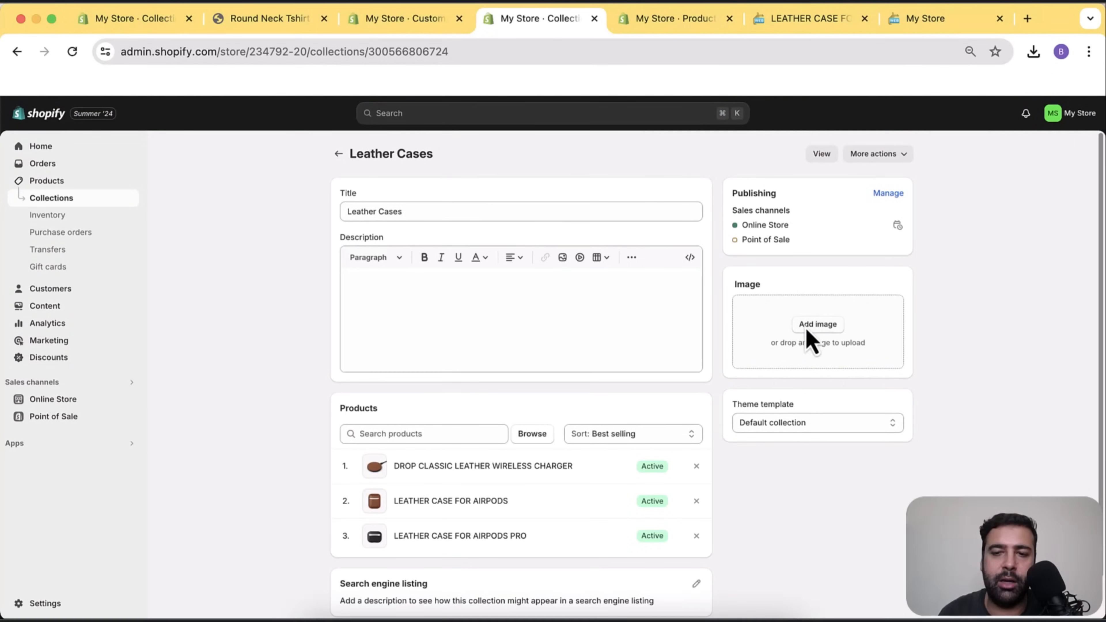
left_click(808, 332)
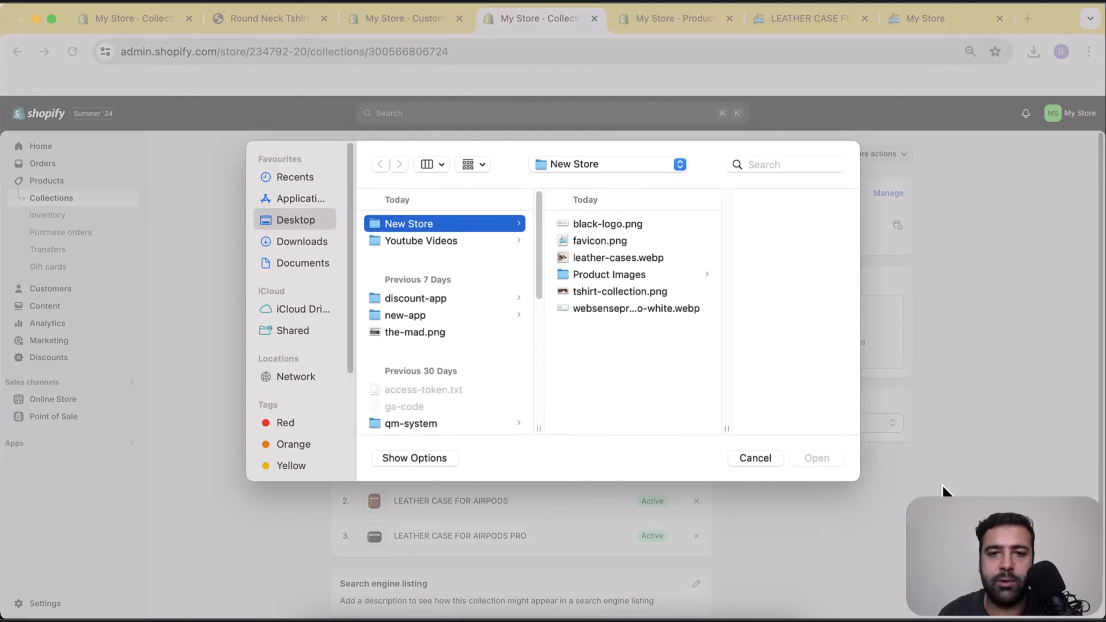
left_click(633, 295)
left_click(583, 259)
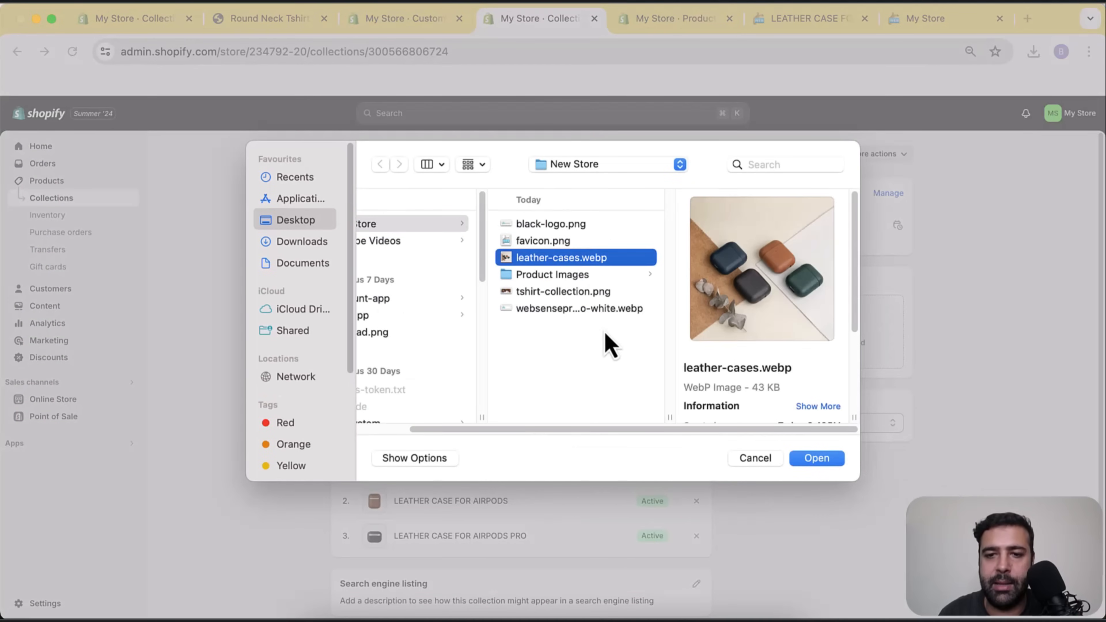
left_click(816, 461)
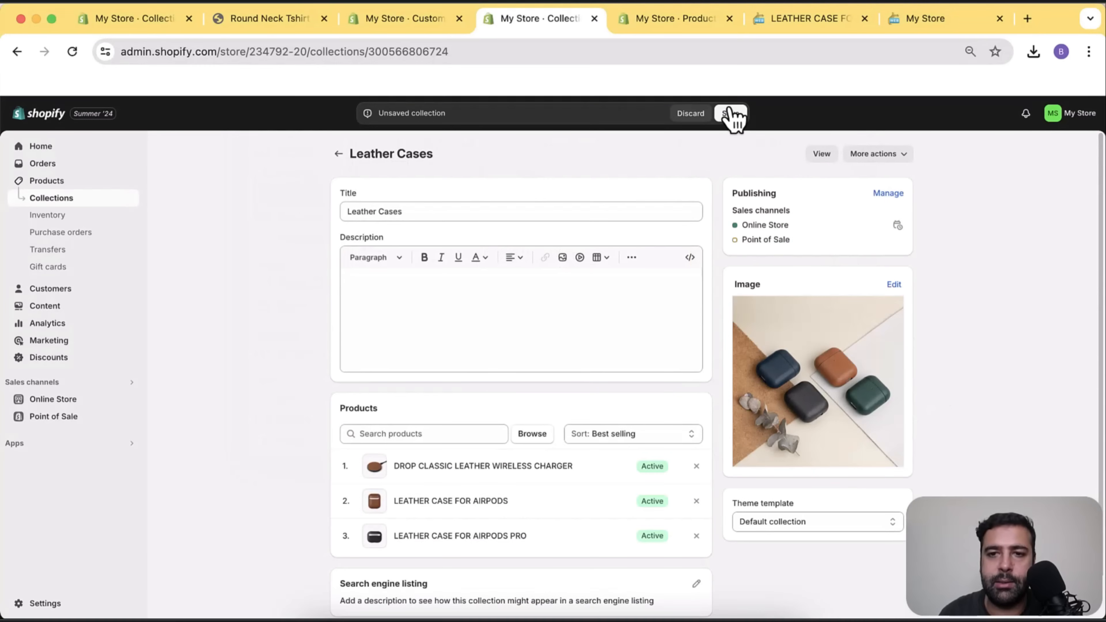
left_click(730, 112)
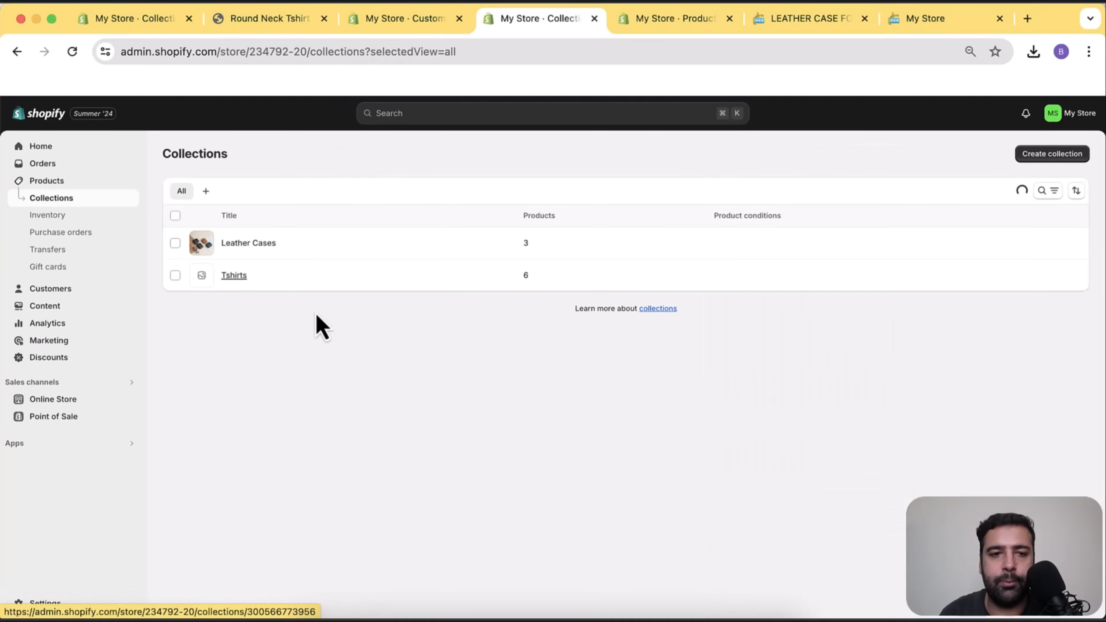
Upload tshirt-collection.png as the Tshirts collection image and save the collection.
left_click(851, 343)
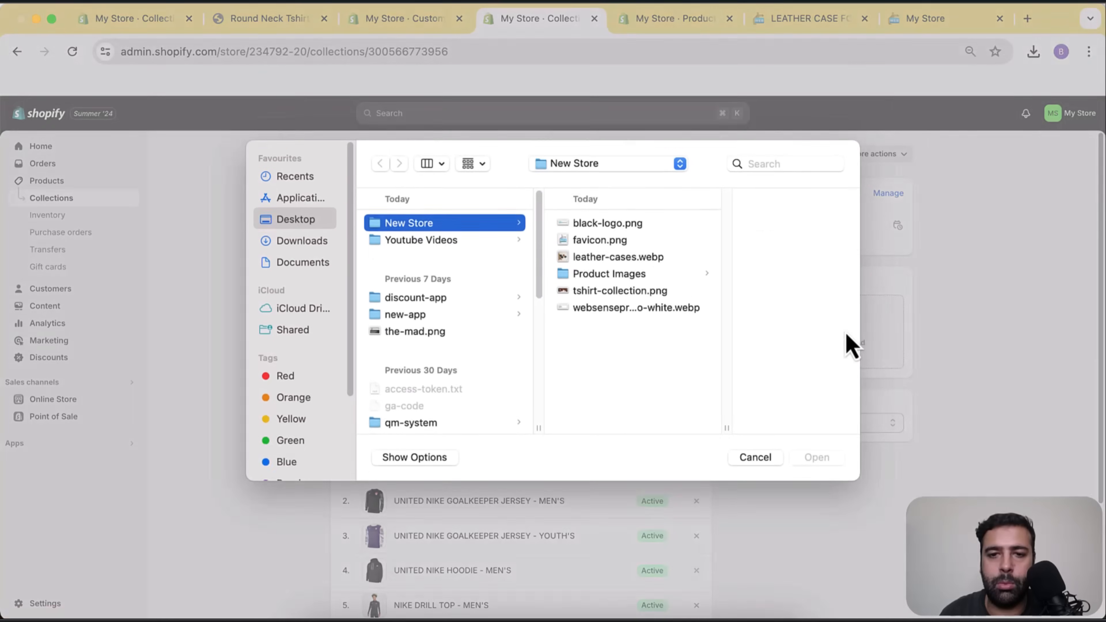
left_click(643, 291)
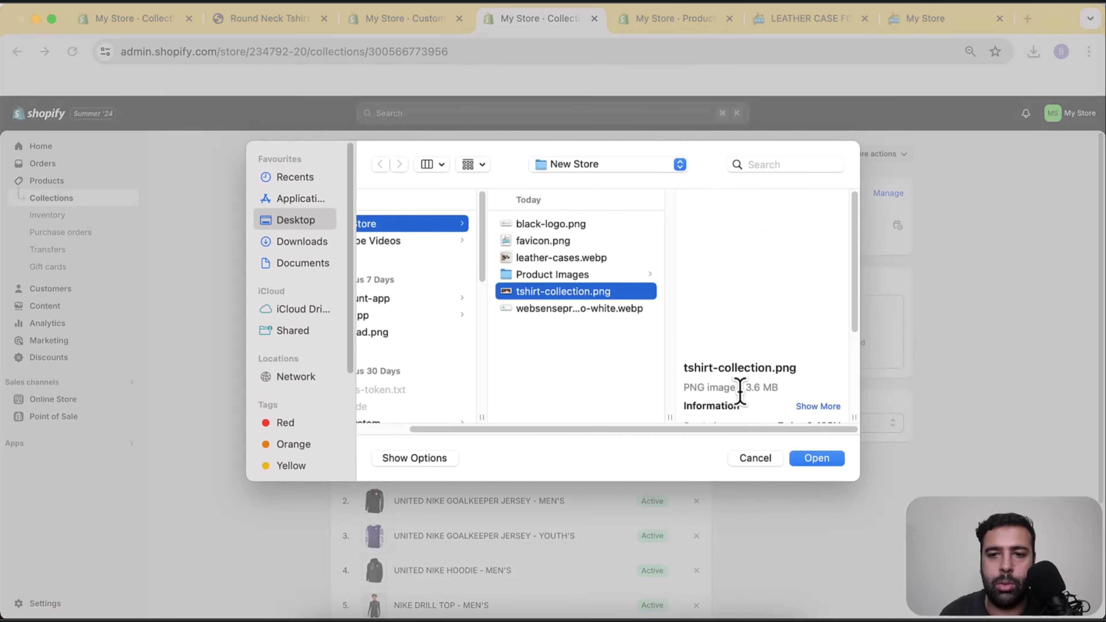
left_click(809, 461)
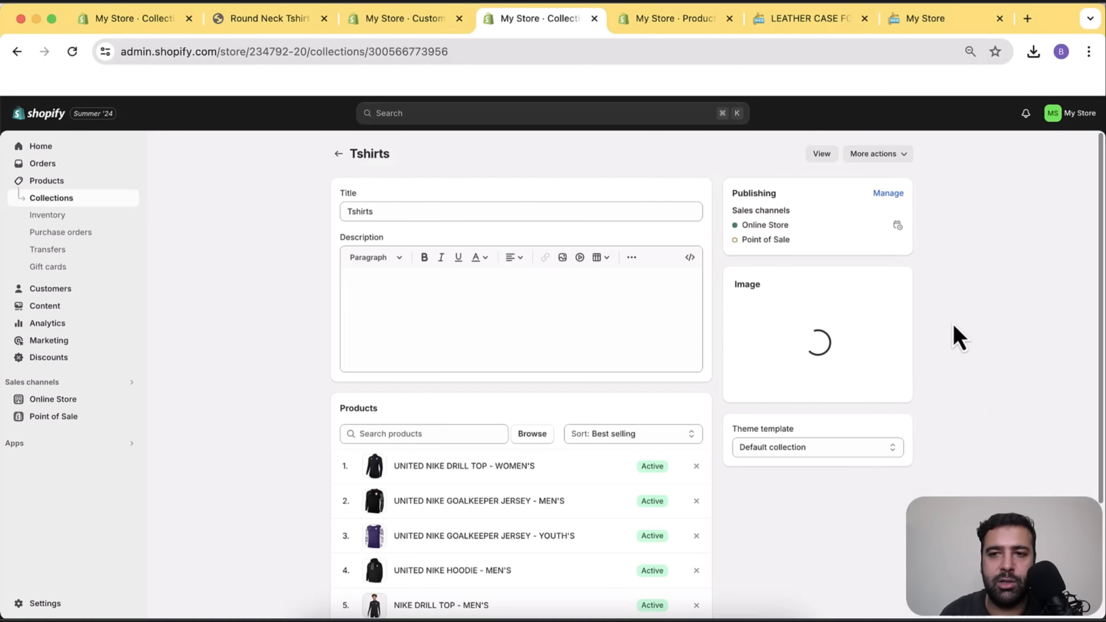
left_click(730, 114)
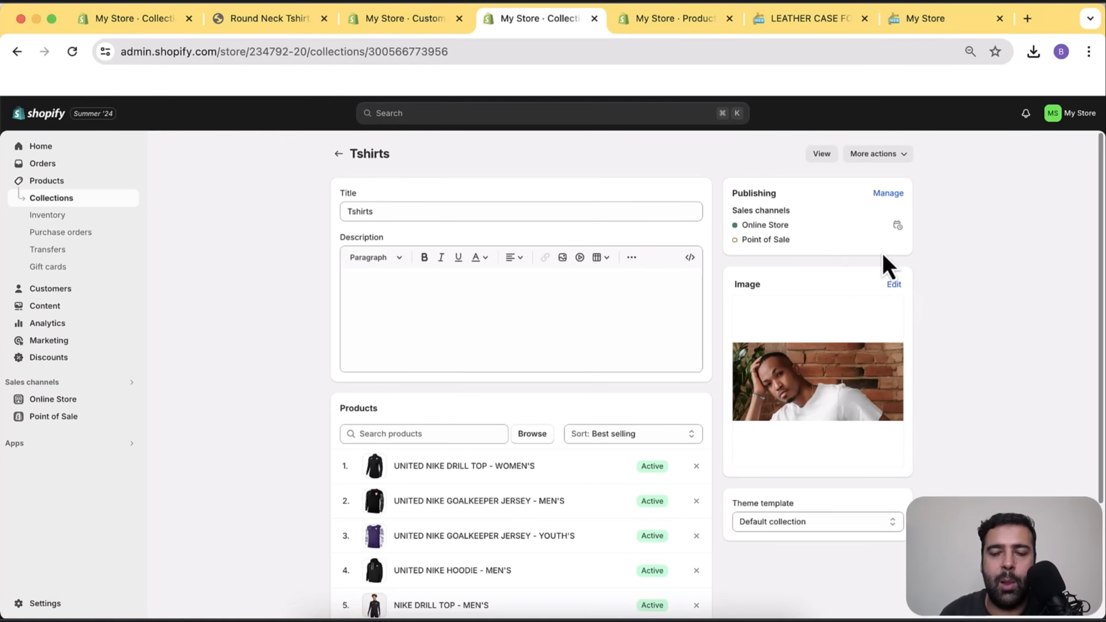
In the storefront preview, view the Tshirts collection page and its new banner photo.
left_click(797, 18)
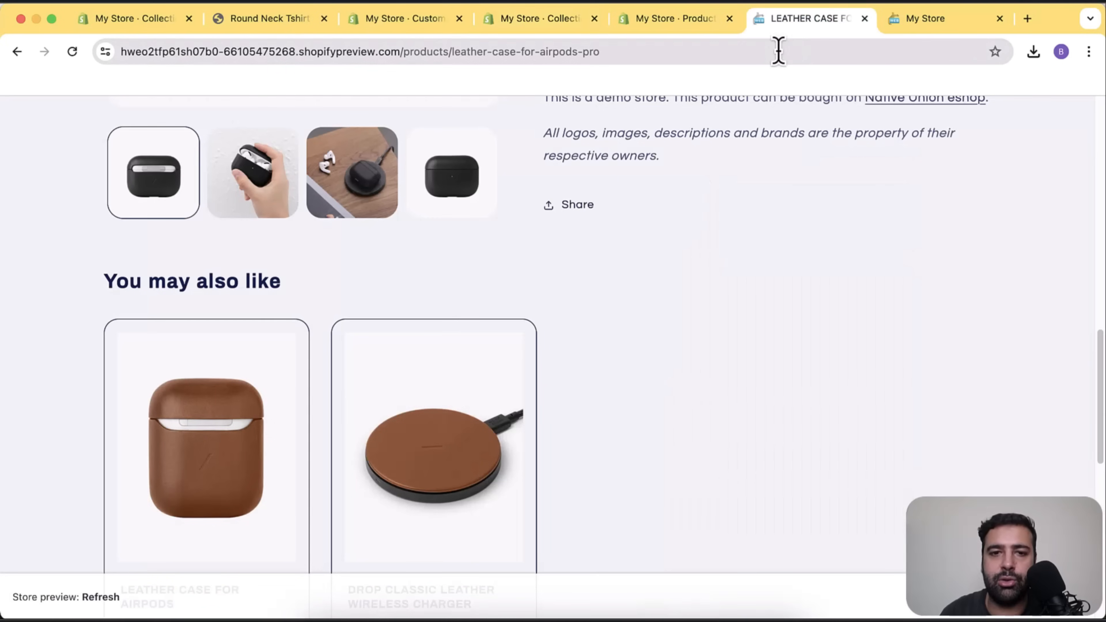
scroll(758, 407, "up", 10)
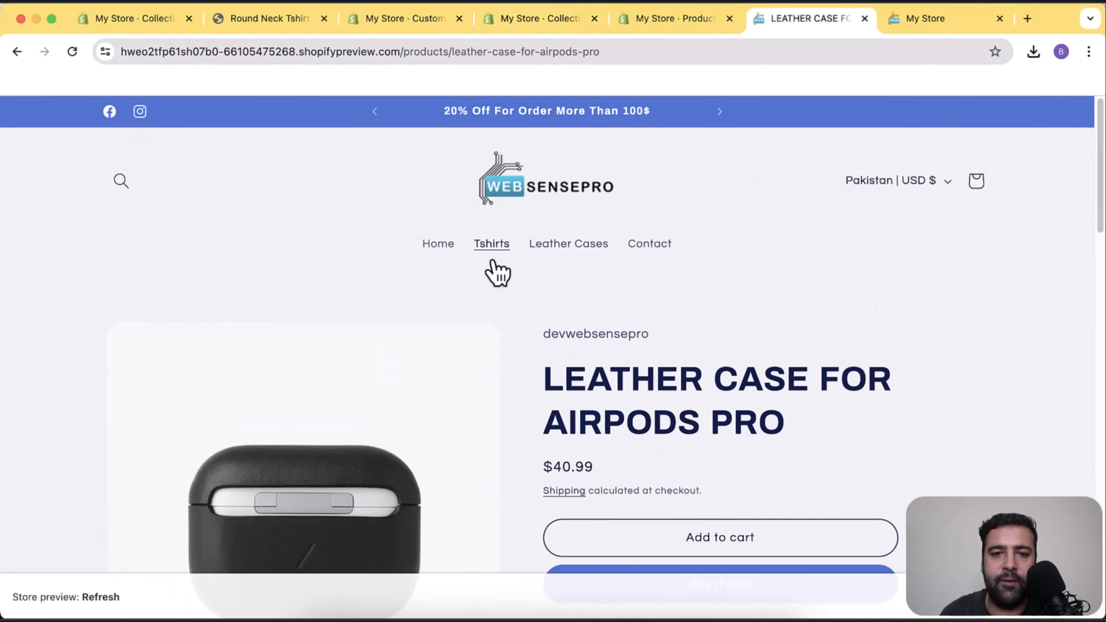
left_click(490, 247)
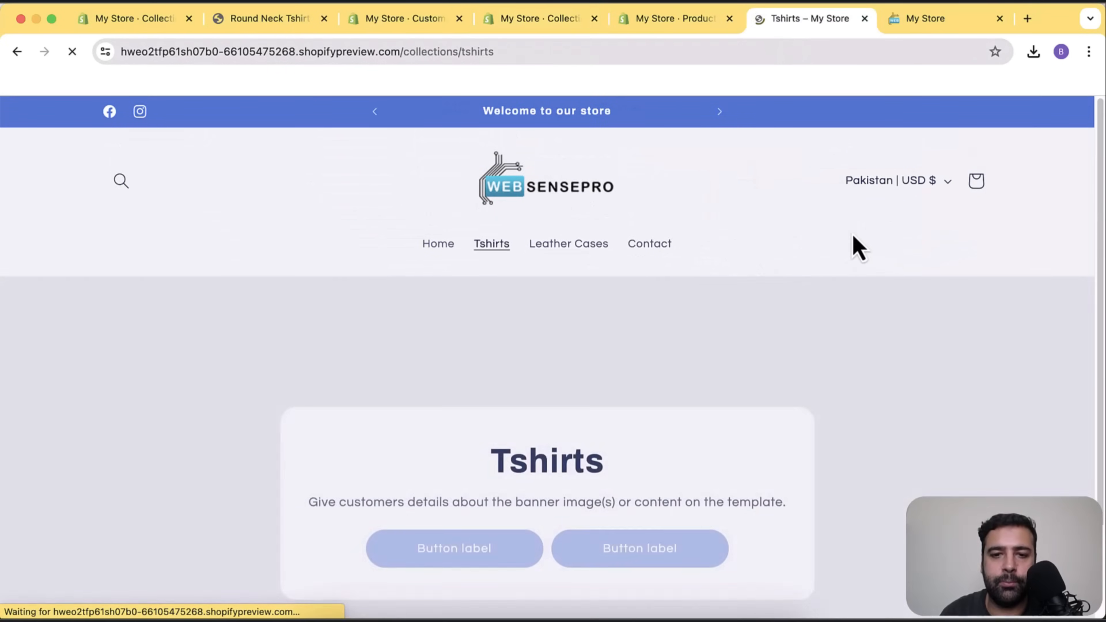
scroll(834, 239, "down", 6)
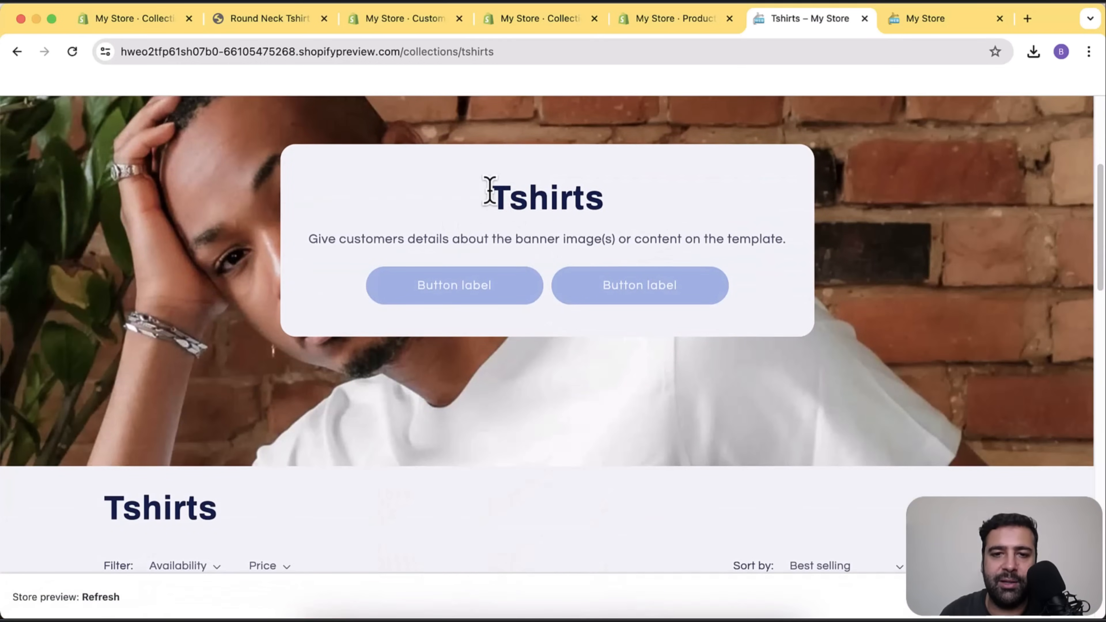
left_click_drag(490, 191, 637, 215)
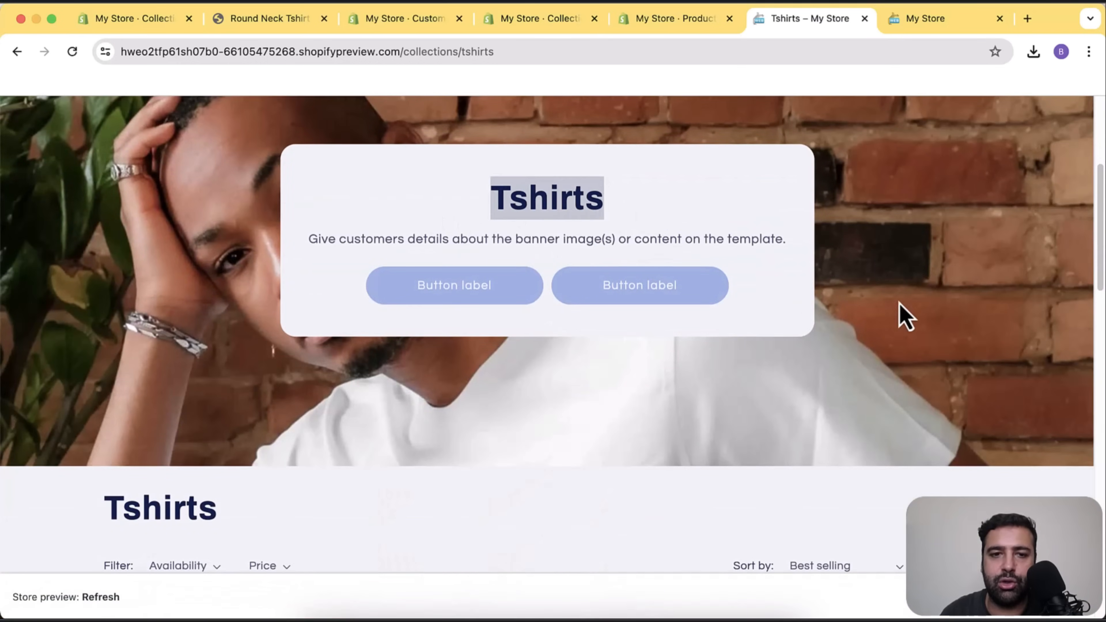
scroll(904, 316, "up", 6)
scroll(864, 297, "down", 3)
scroll(129, 283, "down", 6)
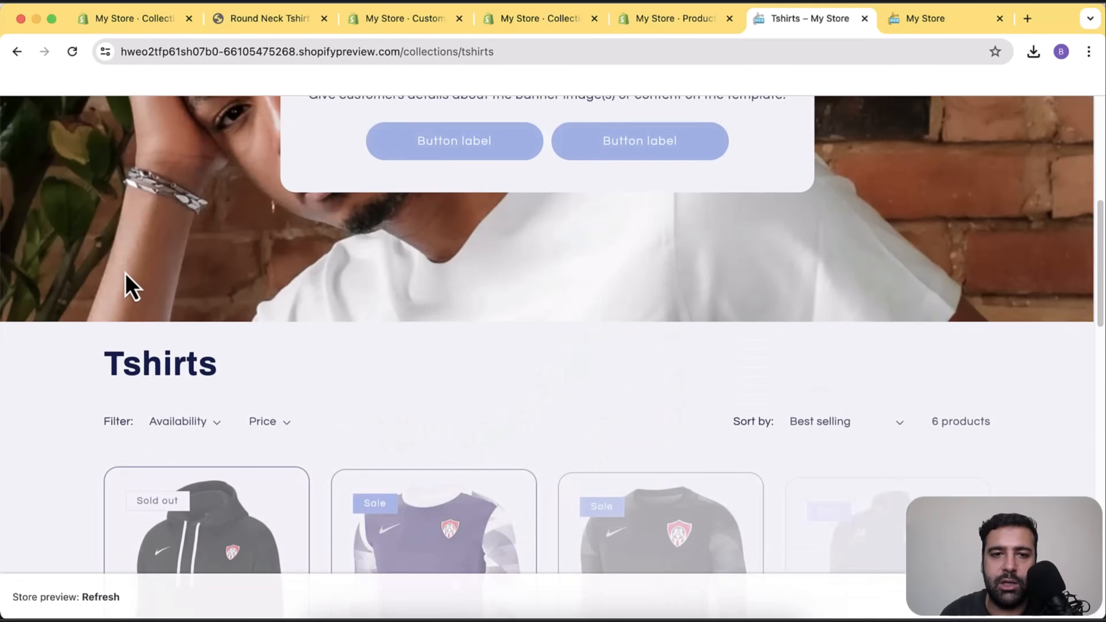
scroll(125, 273, "up", 9)
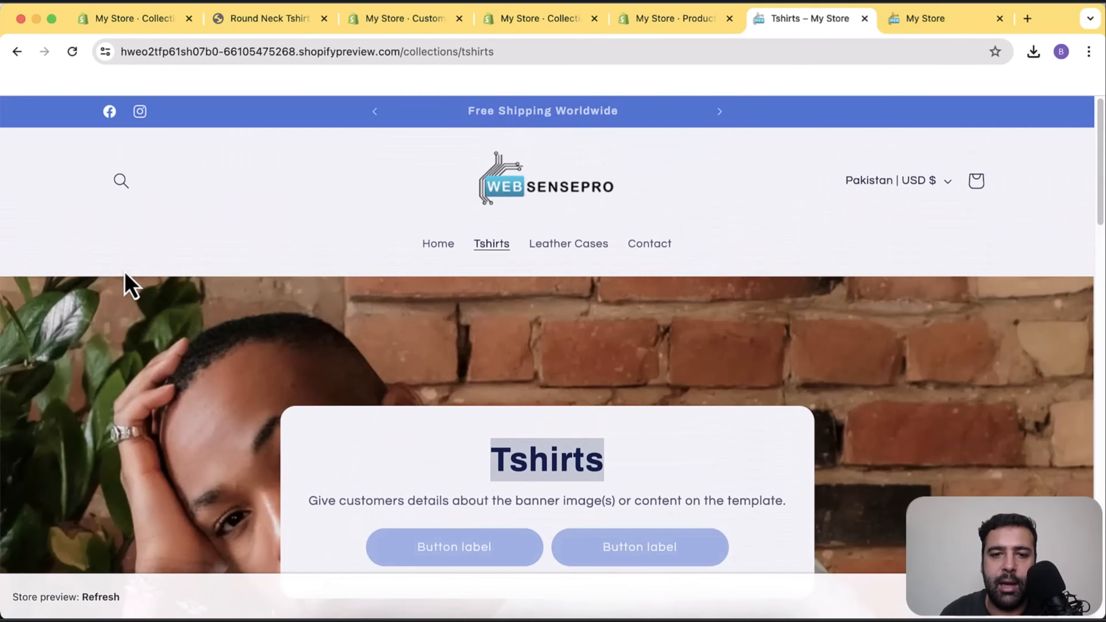
View the Leather Cases collection page, confirming the leather AirPods case banner.
left_click(588, 245)
scroll(841, 257, "down", 8)
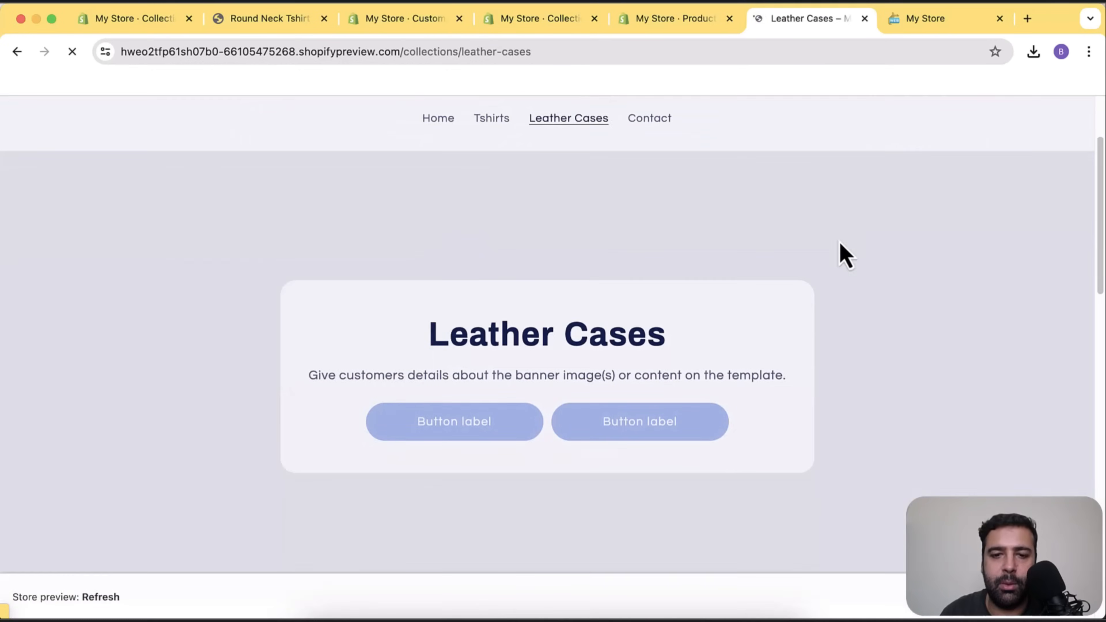
scroll(841, 257, "up", 7)
scroll(847, 268, "down", 2)
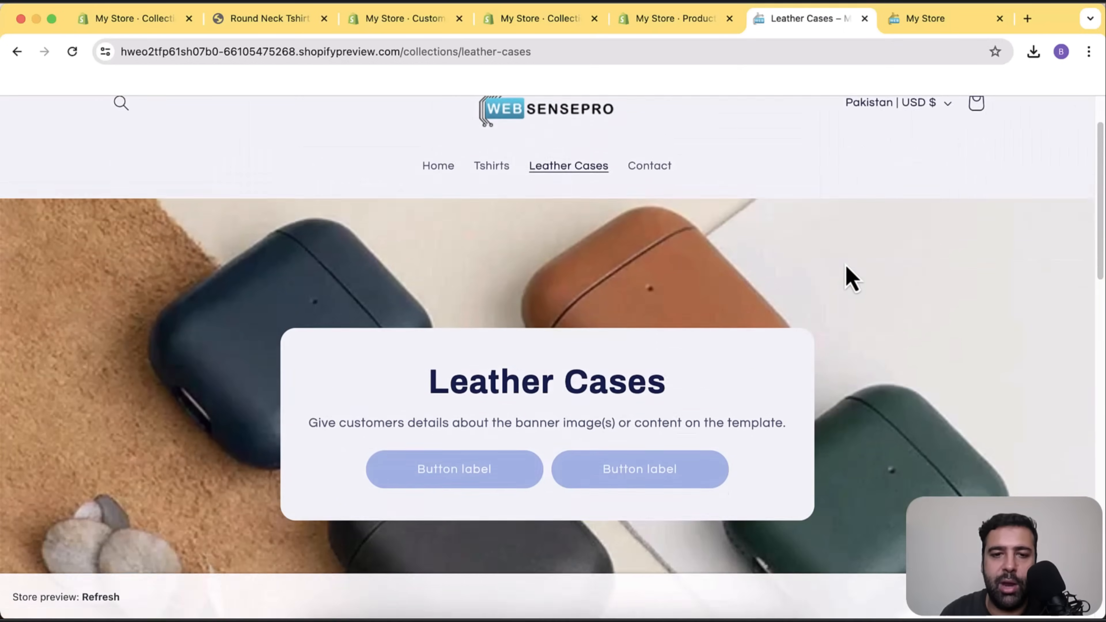
scroll(906, 282, "down", 1)
scroll(910, 296, "up", 3)
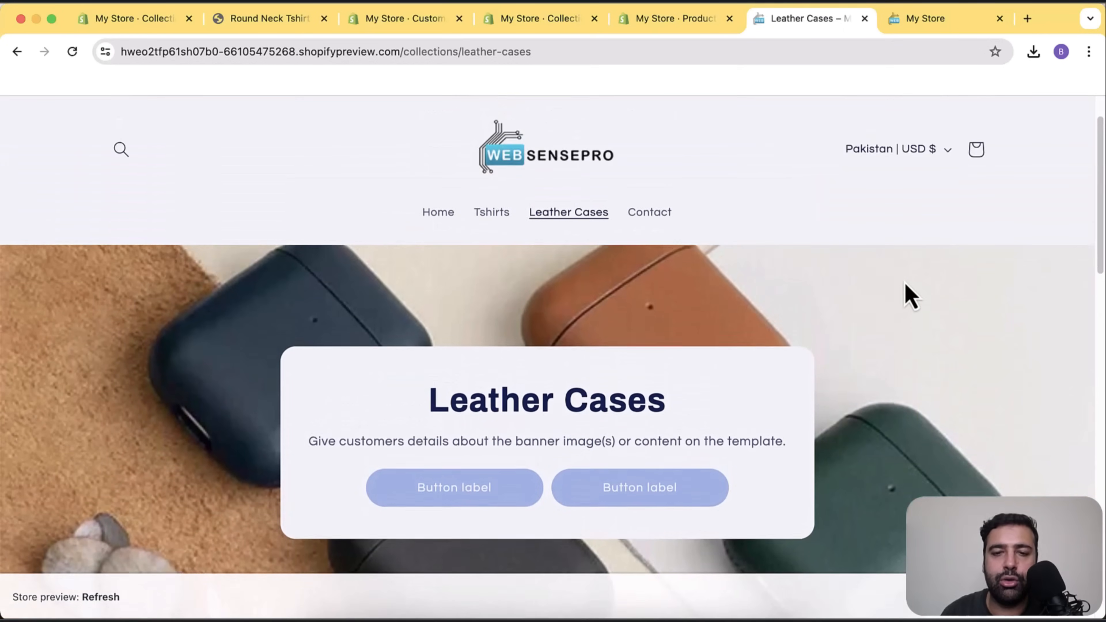
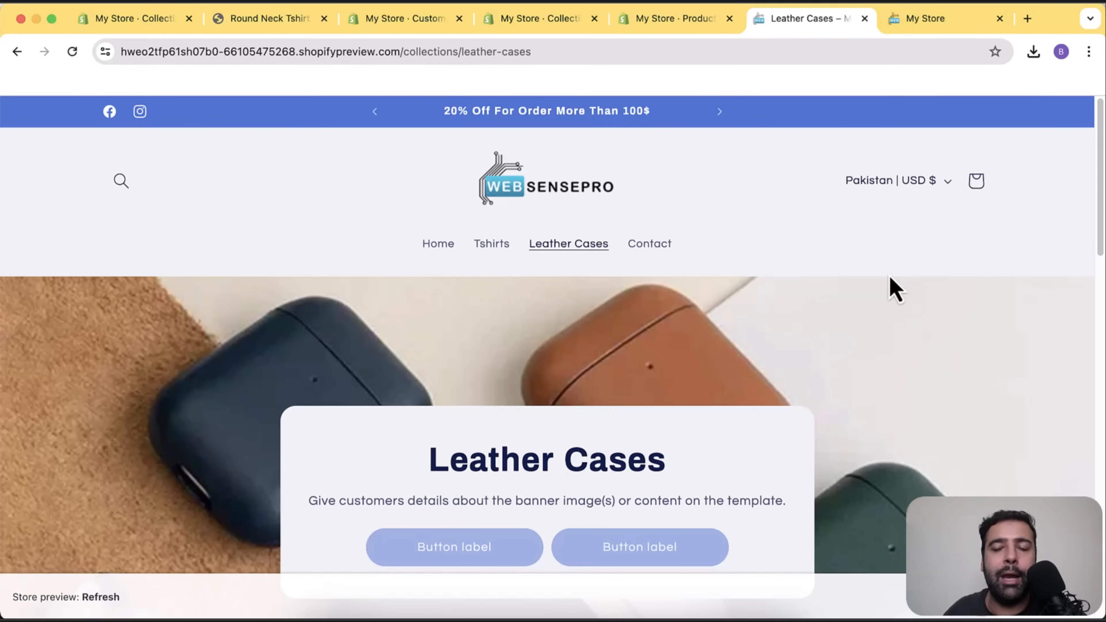
Return to the theme editor and switch the page template to Checkout and new customer accounts.
left_click(421, 21)
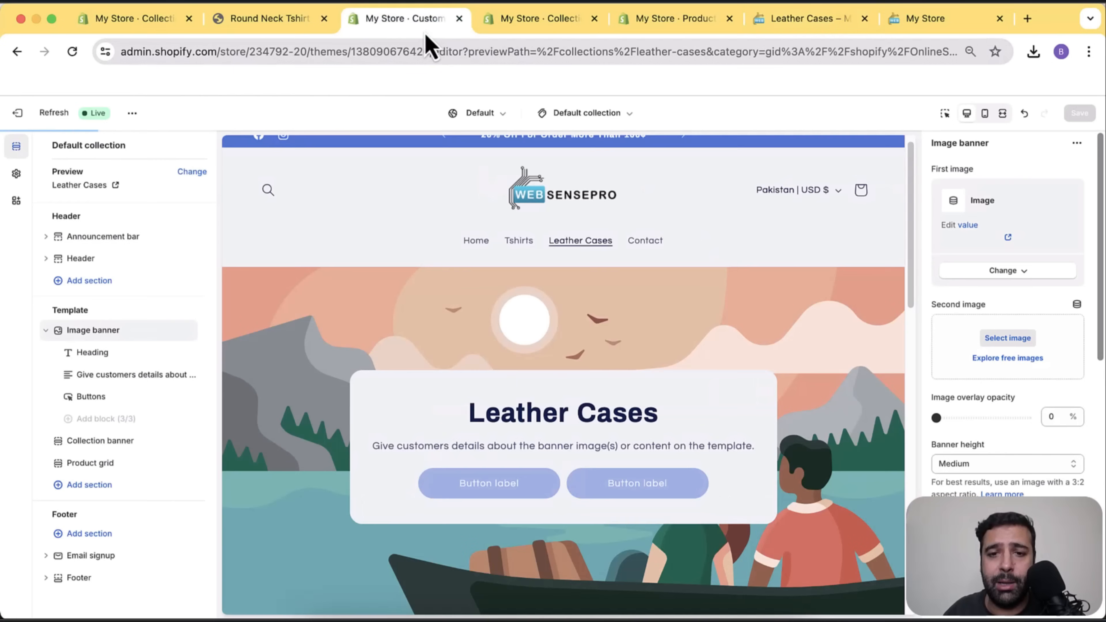
scroll(632, 326, "up", 1)
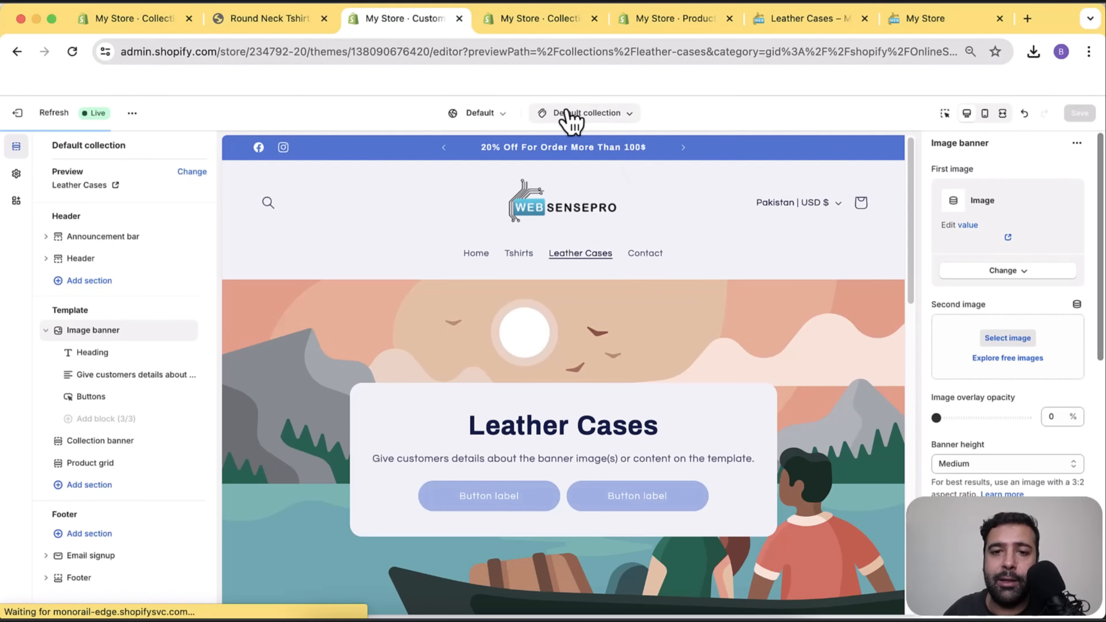
left_click(614, 116)
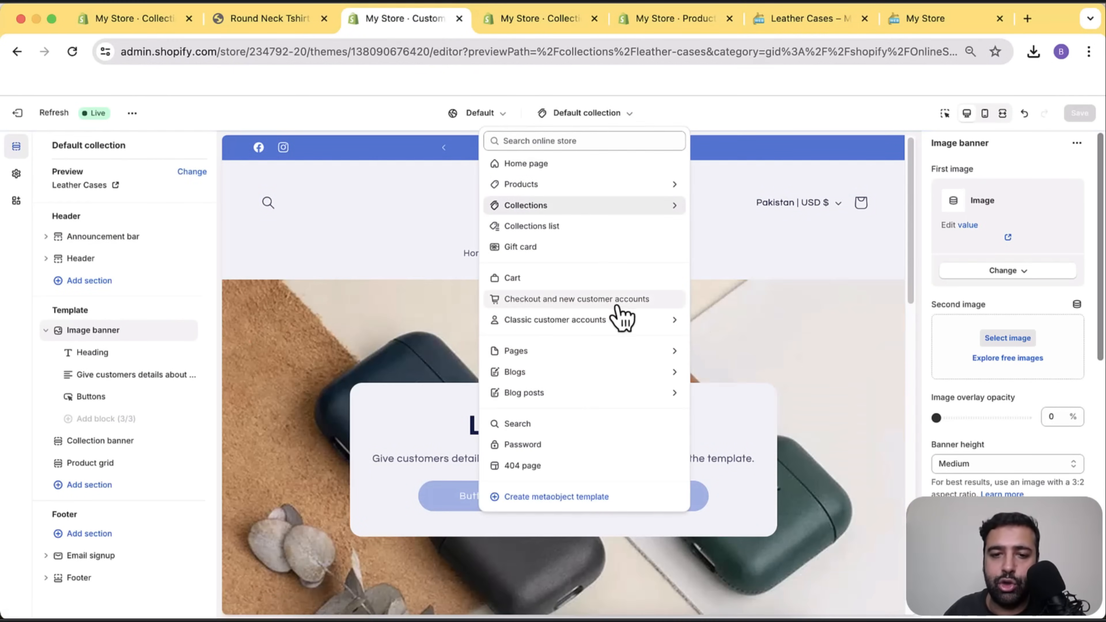
left_click(587, 306)
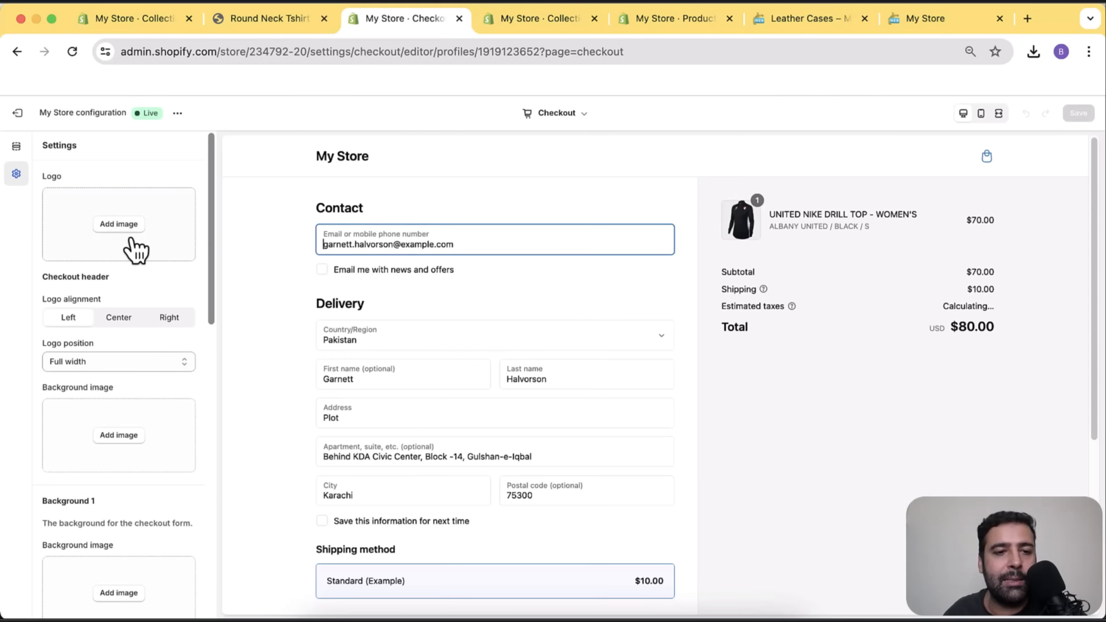
Set the black-logo image as the checkout logo.
left_click(119, 224)
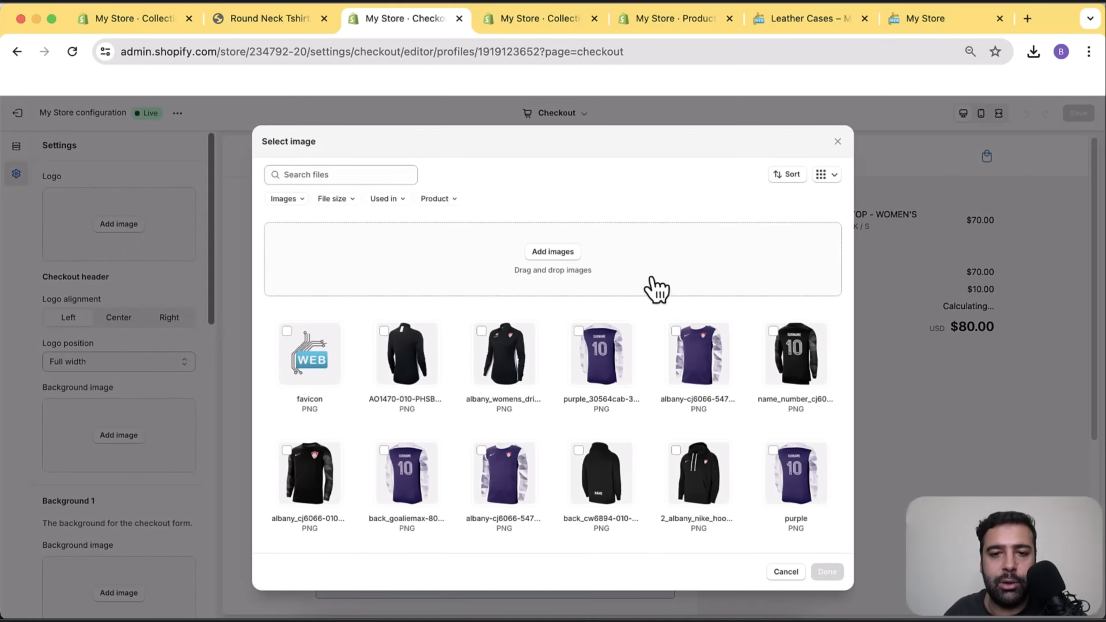
scroll(763, 270, "down", 10)
scroll(762, 274, "down", 2)
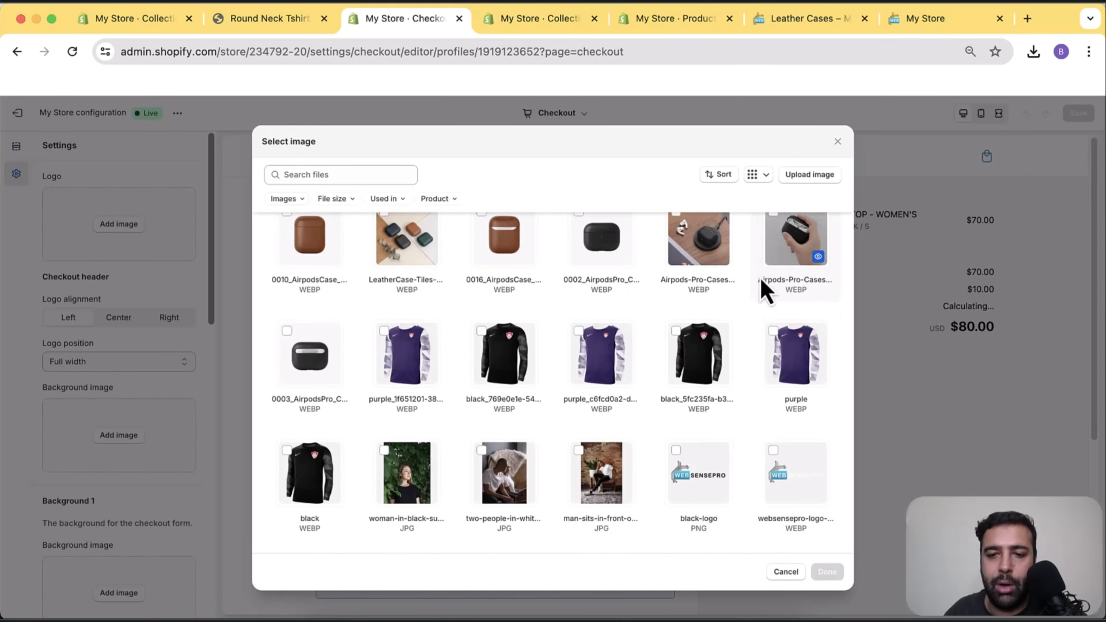
left_click(678, 453)
left_click(826, 572)
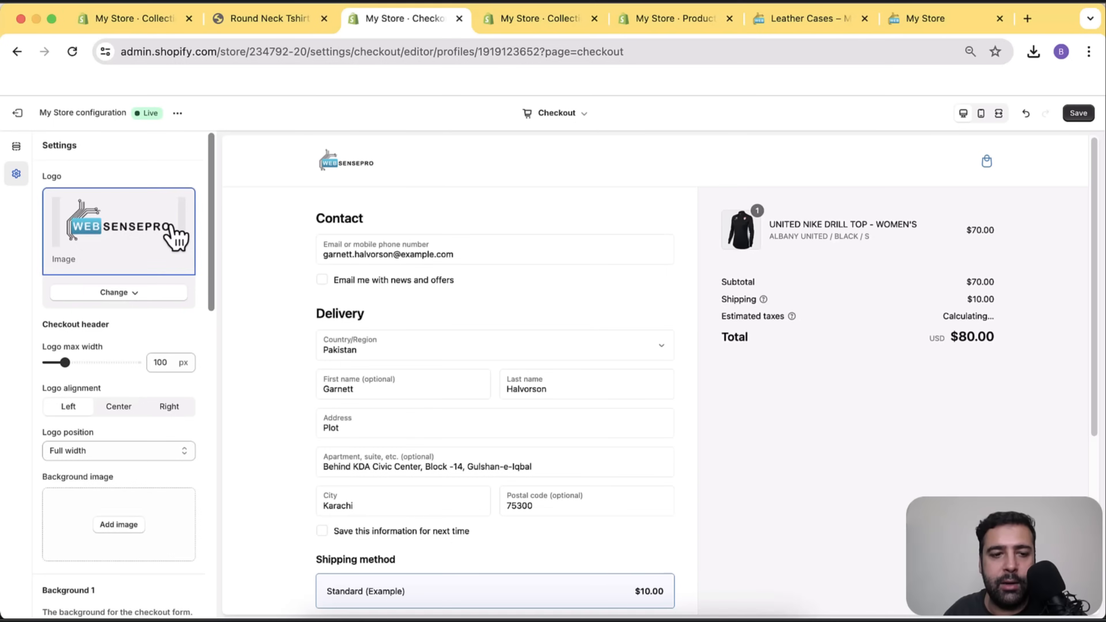
Use the LeatherCase-Tiles photo as the checkout header background image.
scroll(175, 235, "down", 5)
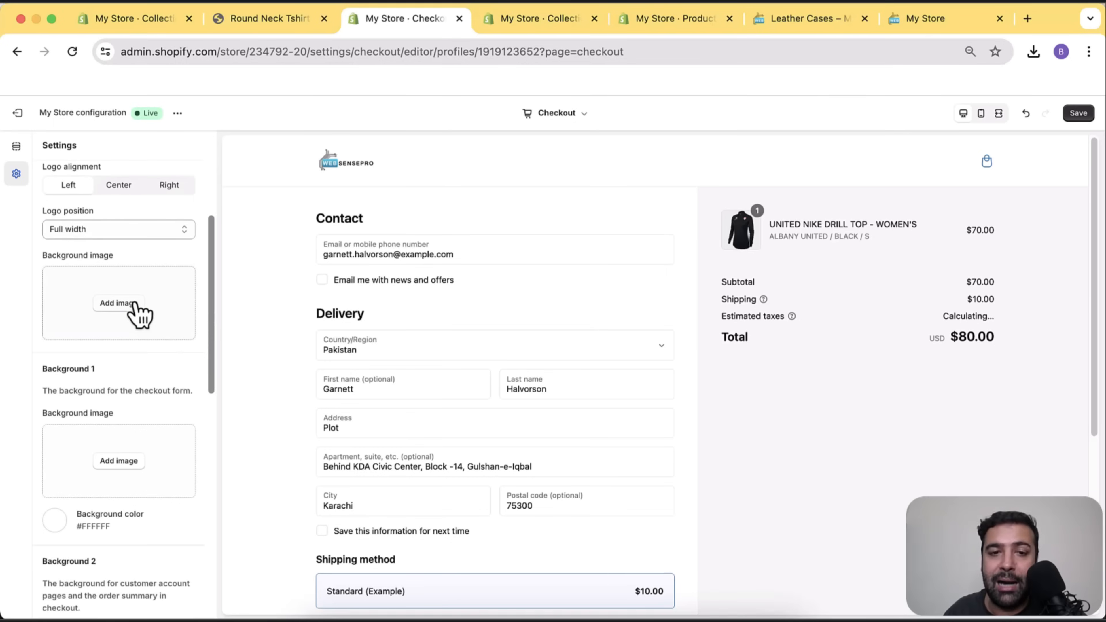
left_click(125, 305)
scroll(789, 284, "down", 10)
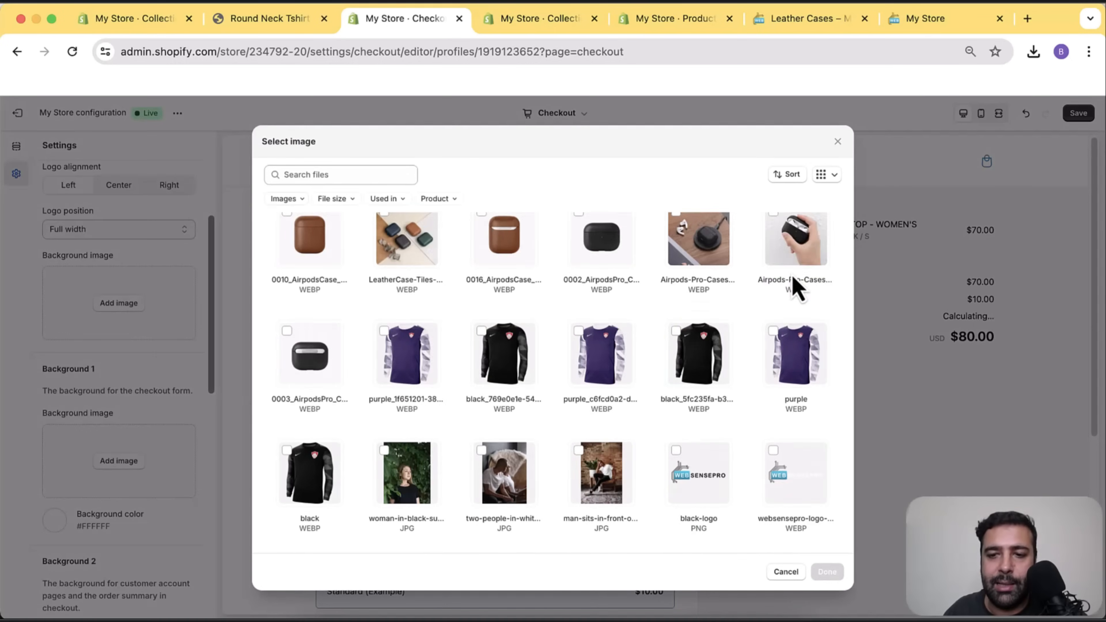
scroll(802, 345, "up", 4)
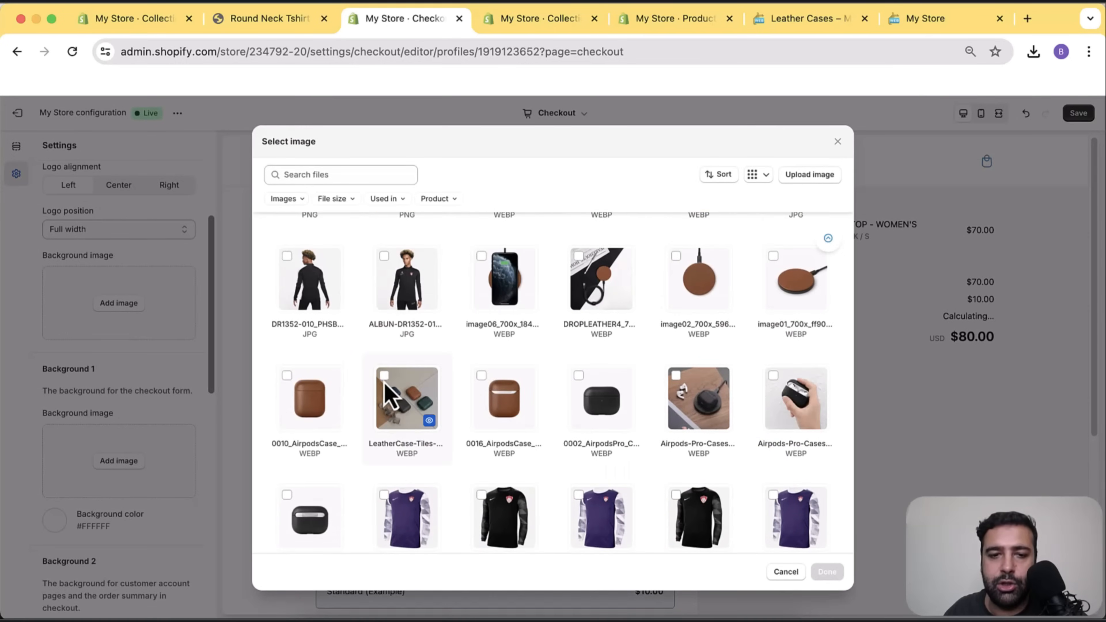
left_click(388, 392)
left_click(827, 572)
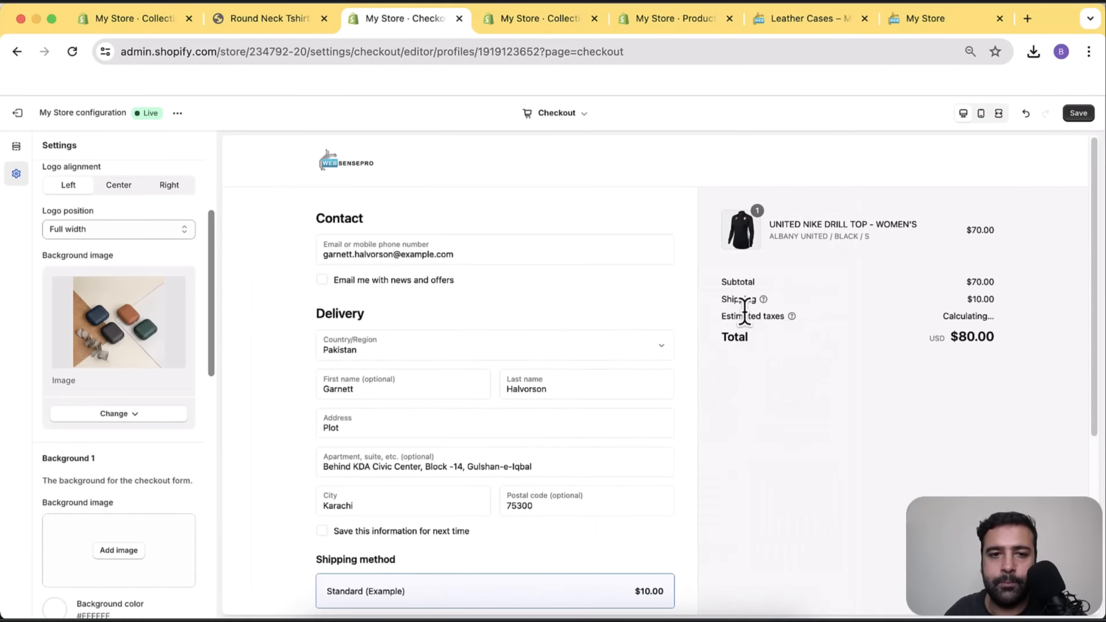
scroll(662, 336, "down", 5)
scroll(671, 340, "up", 5)
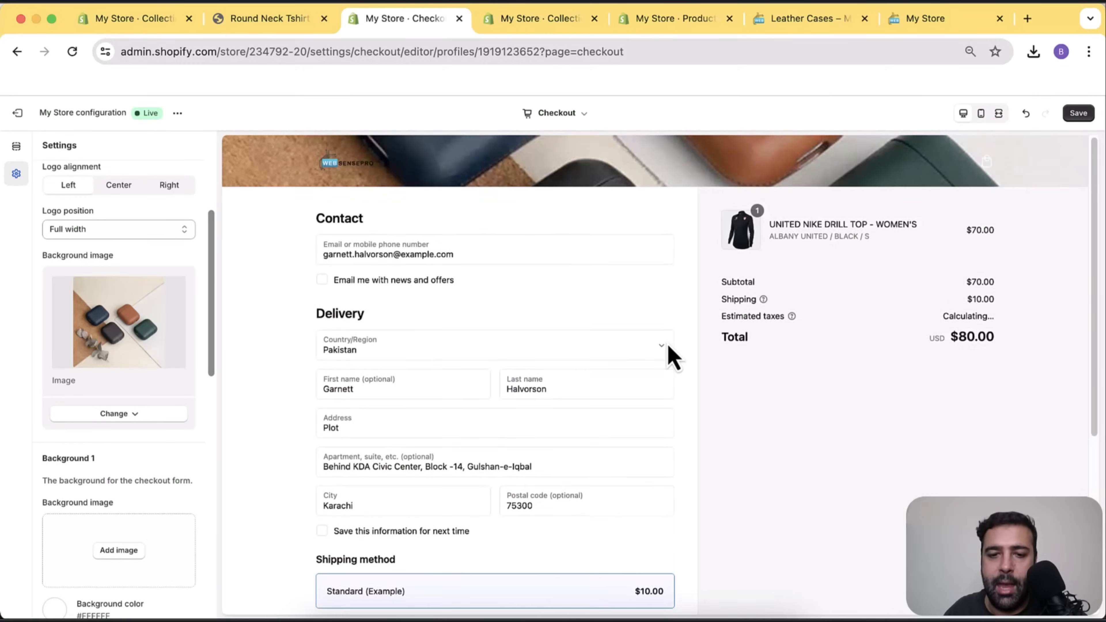
scroll(672, 358, "down", 3)
scroll(180, 316, "down", 3)
scroll(185, 300, "down", 3)
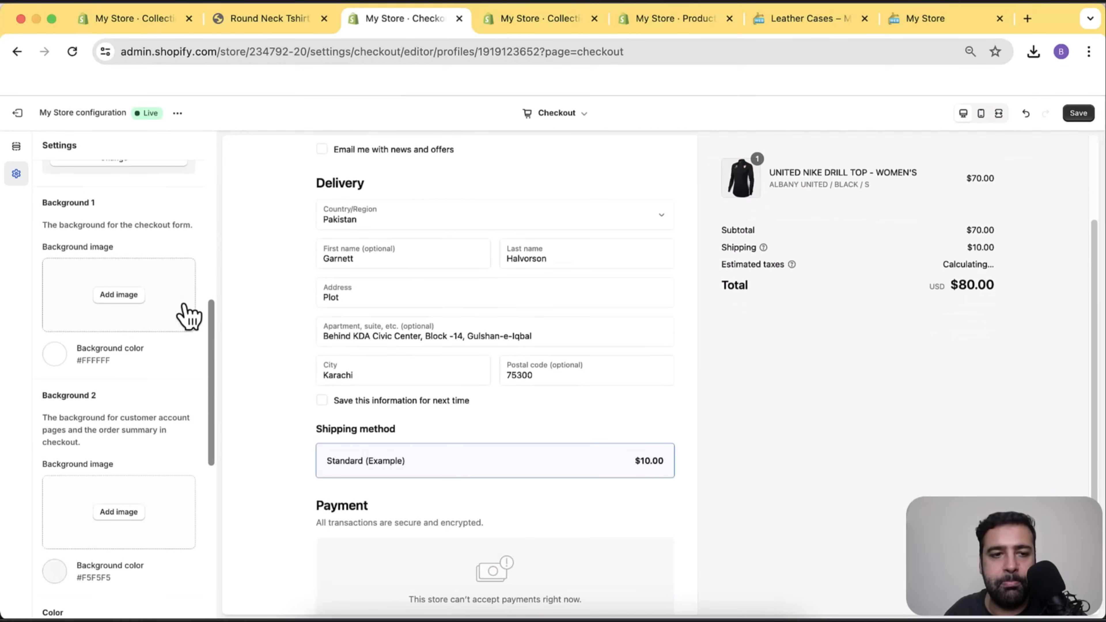
Set the checkout Background 1 colour to black, #000000.
left_click(57, 356)
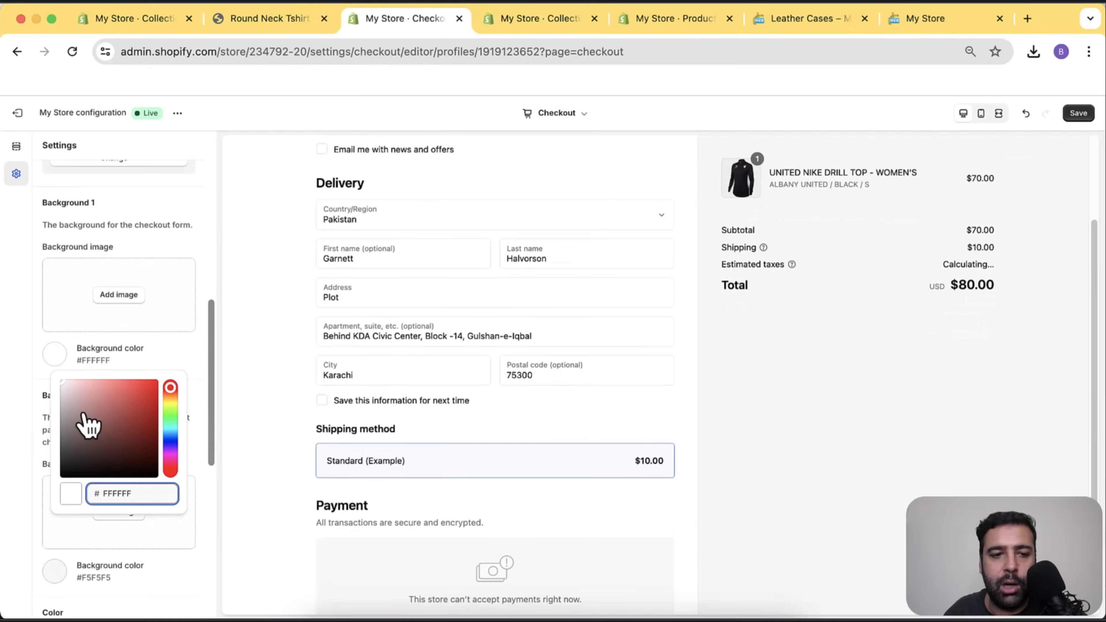
left_click_drag(69, 447, 66, 487)
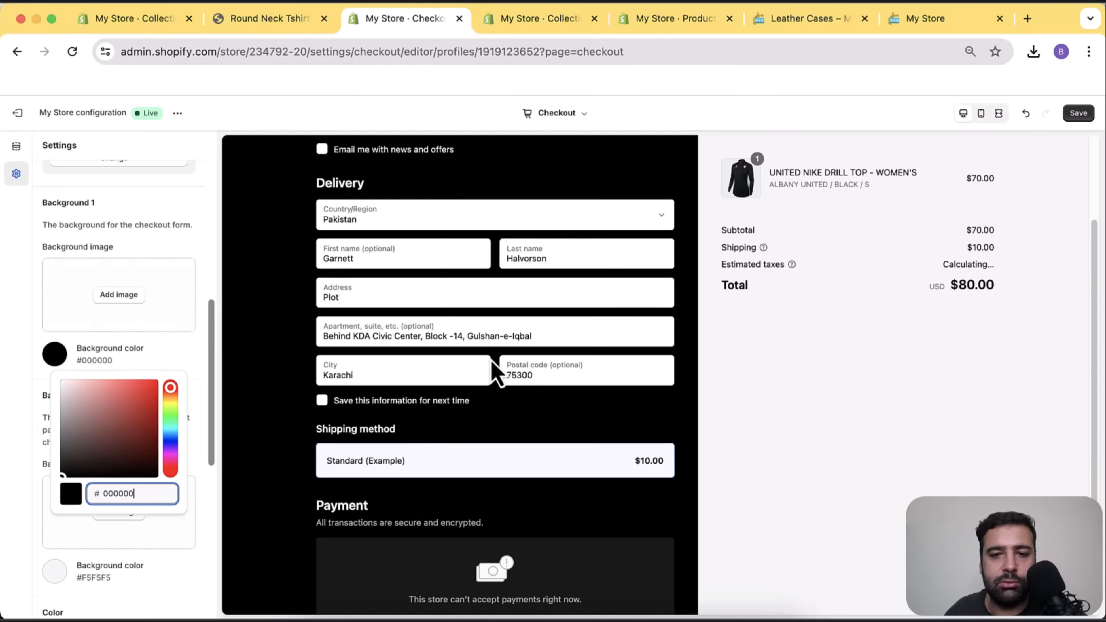
scroll(624, 341, "up", 3)
scroll(630, 309, "down", 2)
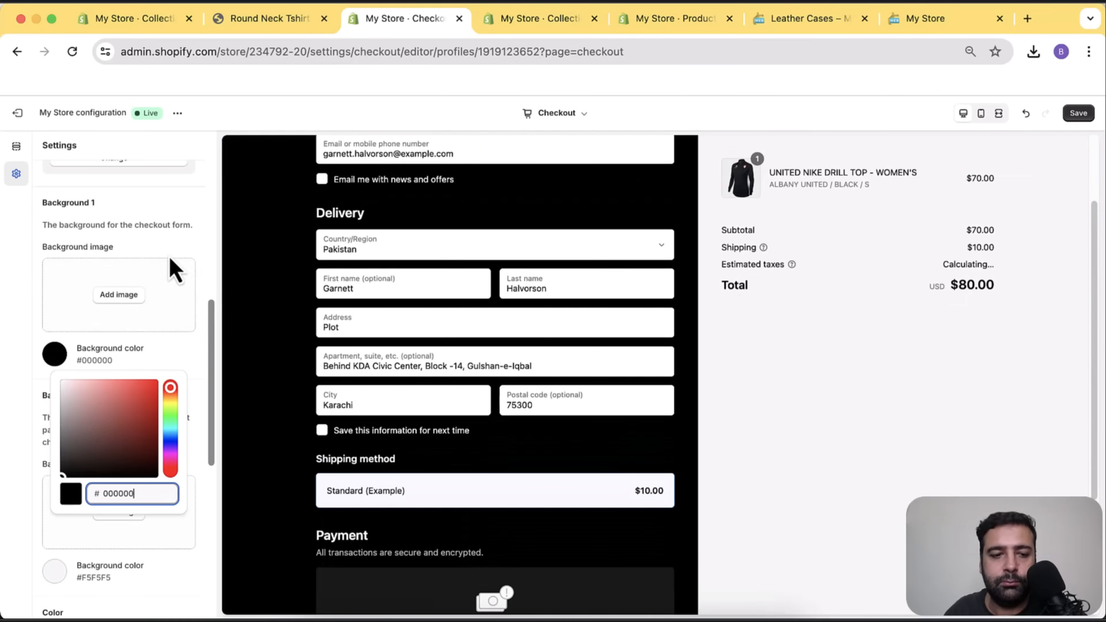
scroll(208, 346, "down", 5)
scroll(198, 314, "down", 2)
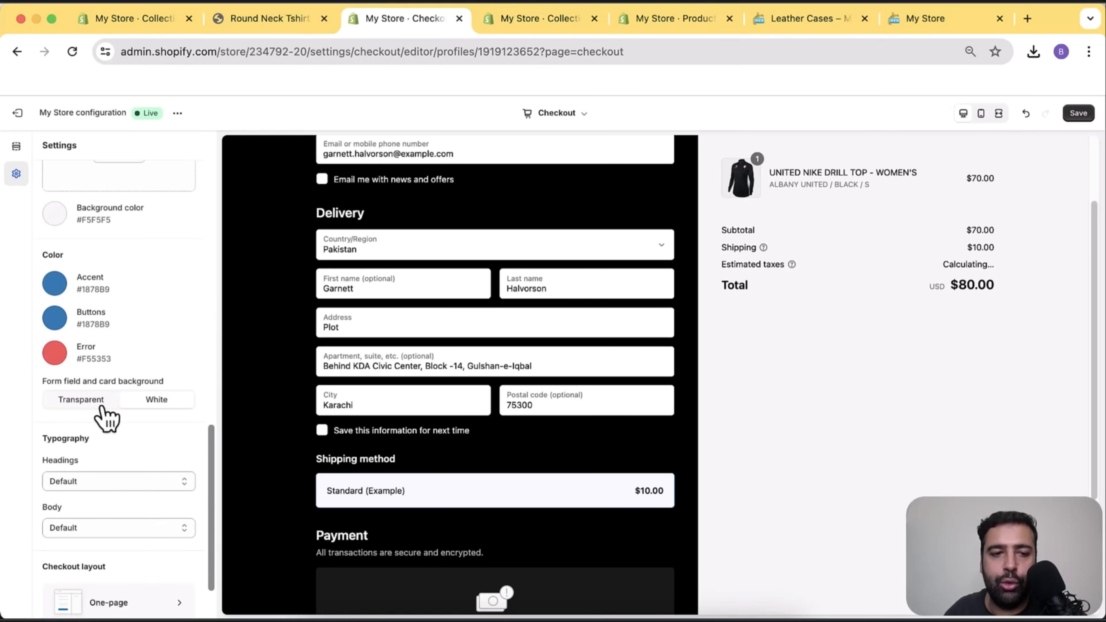
Switch the form field background to Transparent, then back to White.
left_click(78, 409)
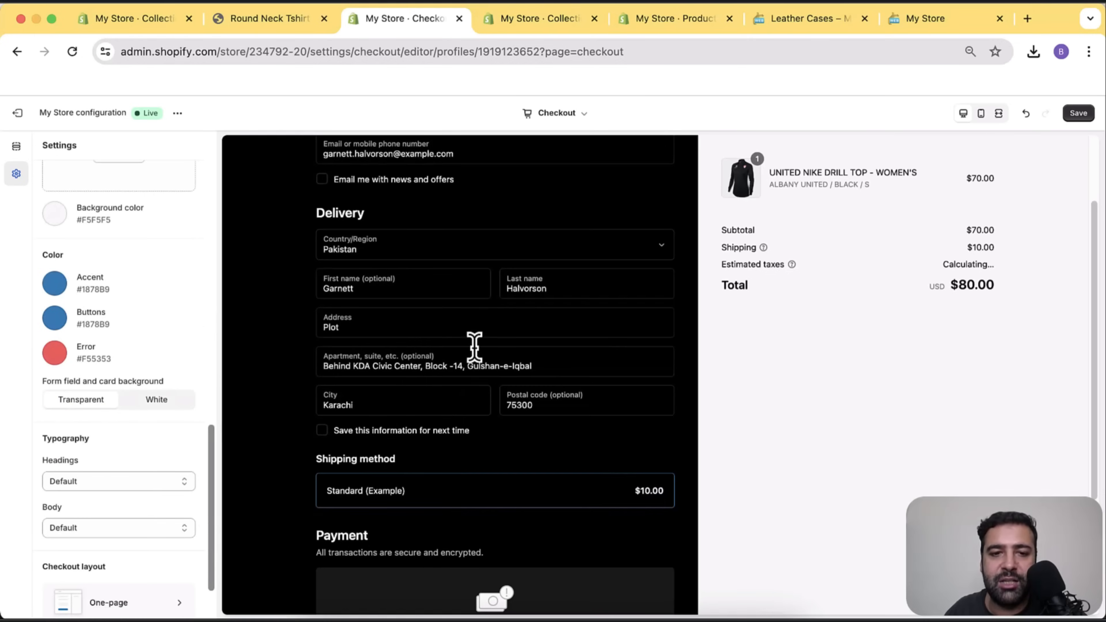
scroll(474, 346, "up", 1)
left_click(153, 400)
scroll(173, 333, "down", 3)
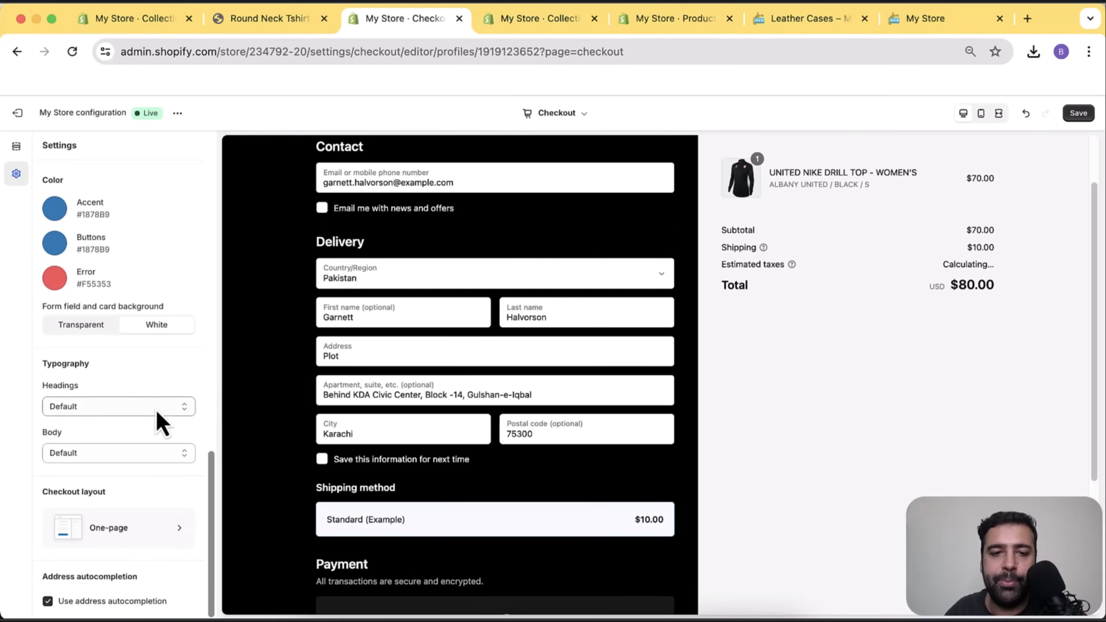
Set the headings font to Abril Fatface and look over the checkout layout options.
left_click(156, 407)
left_click(143, 457)
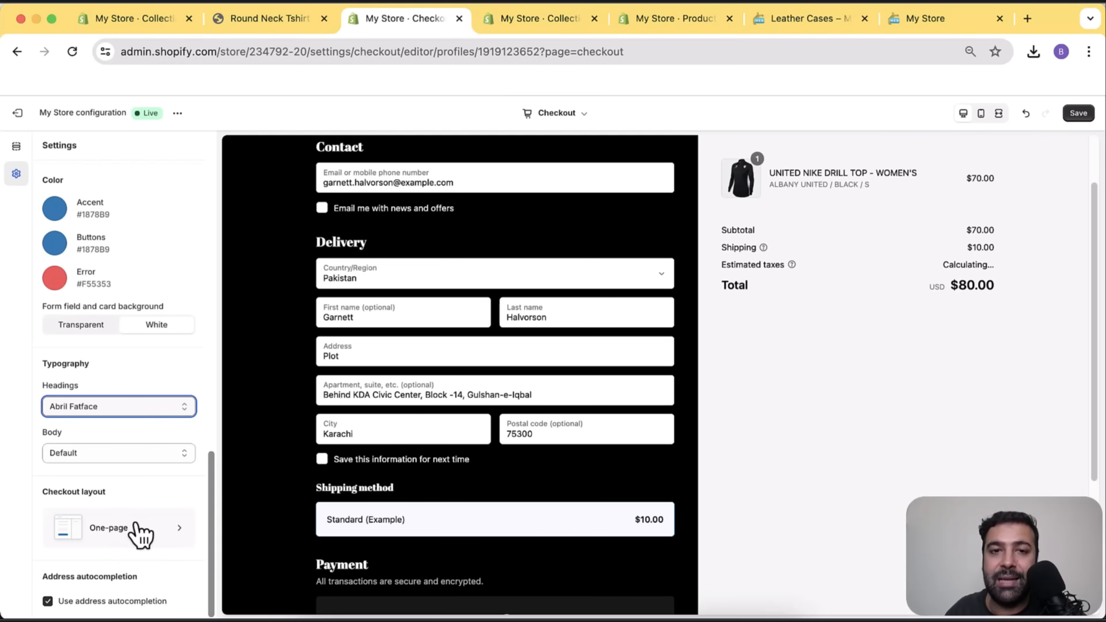
left_click(140, 534)
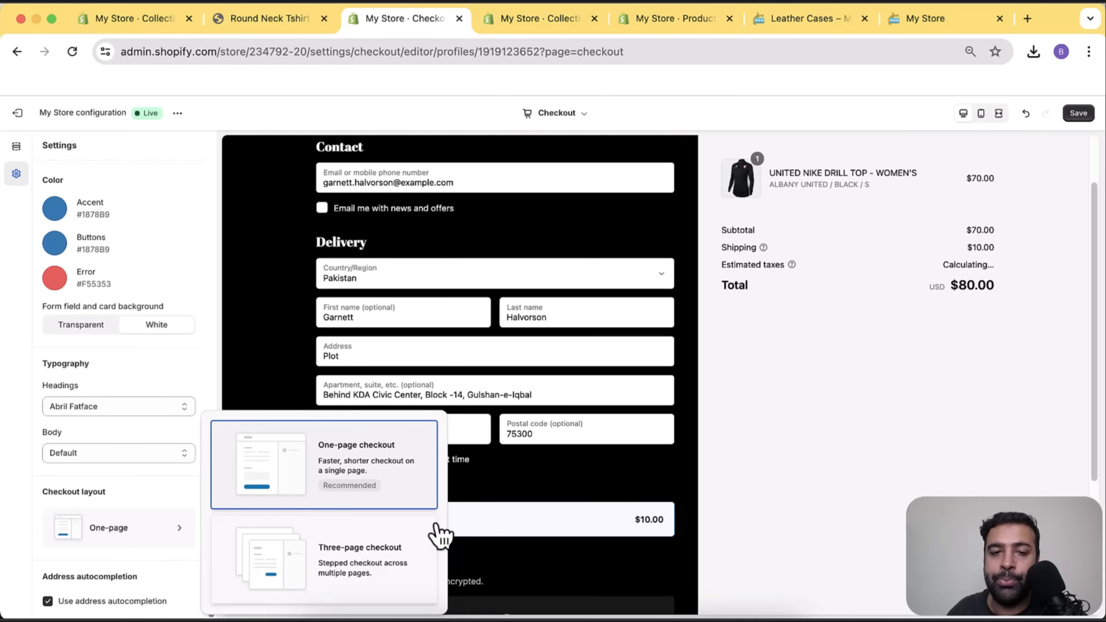
scroll(637, 395, "up", 3)
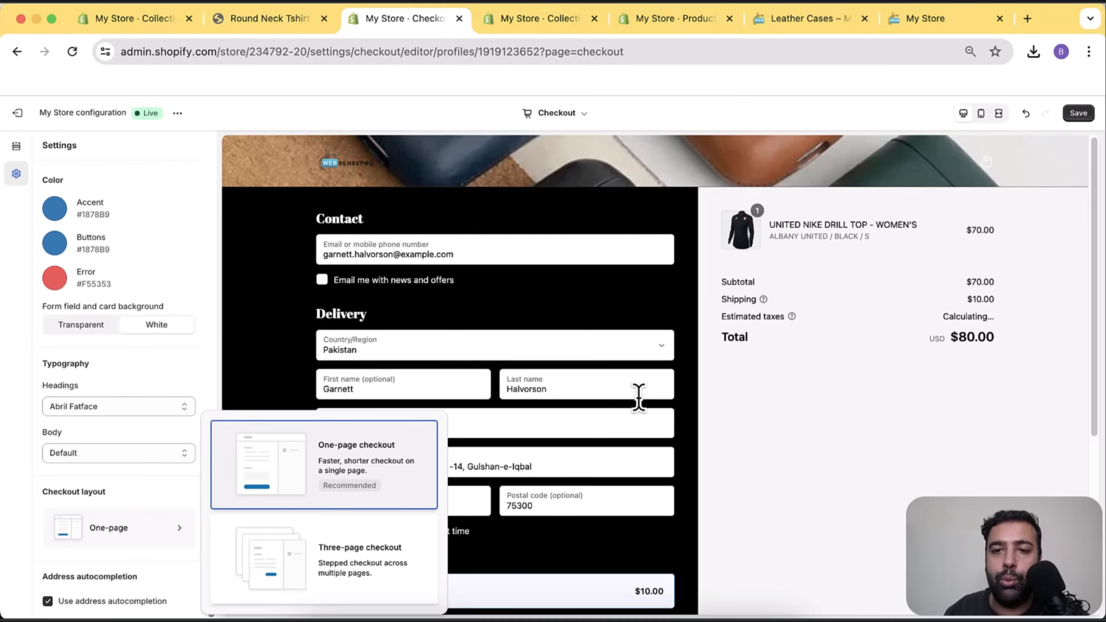
left_click(762, 358)
scroll(769, 370, "down", 5)
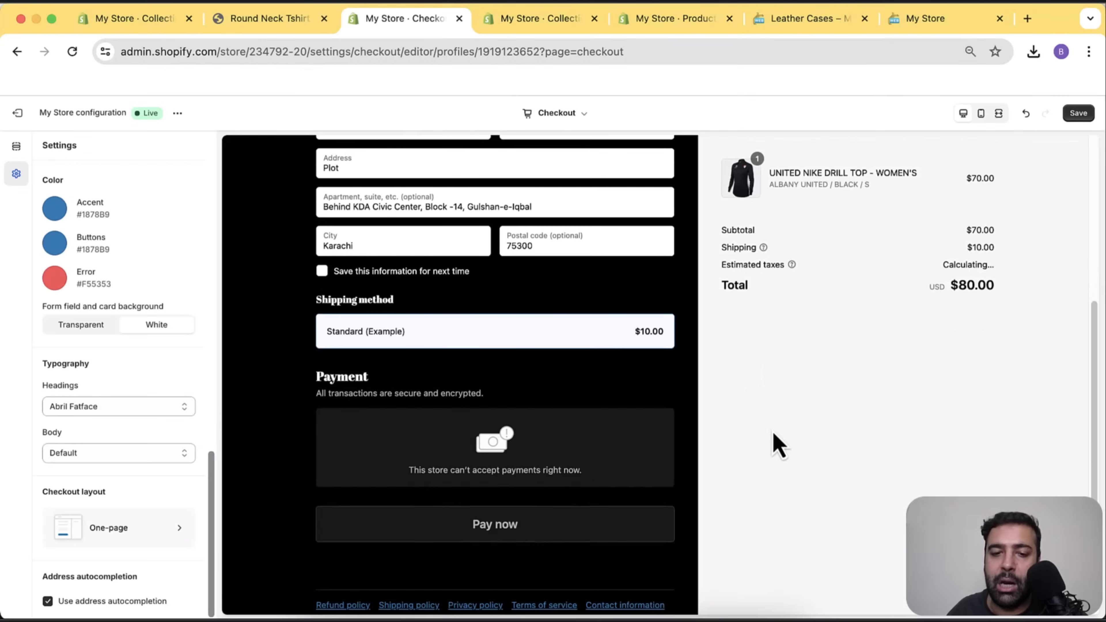
scroll(757, 390, "down", 1)
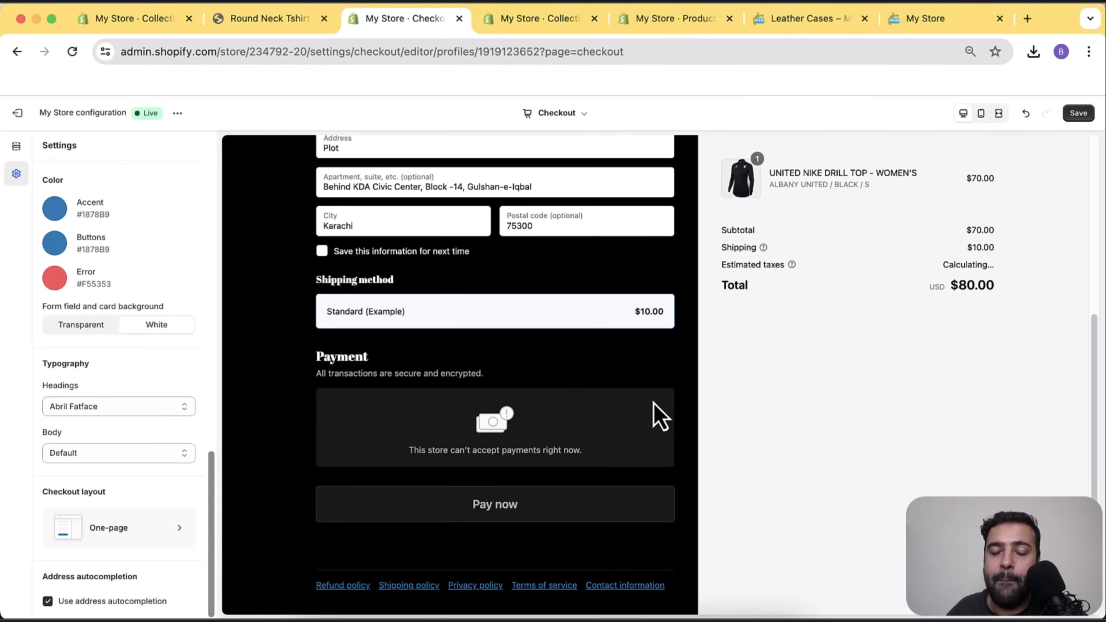
left_click(127, 538)
Choose the three-page checkout layout, save the styling, and return to the Tshirts collection.
left_click(377, 575)
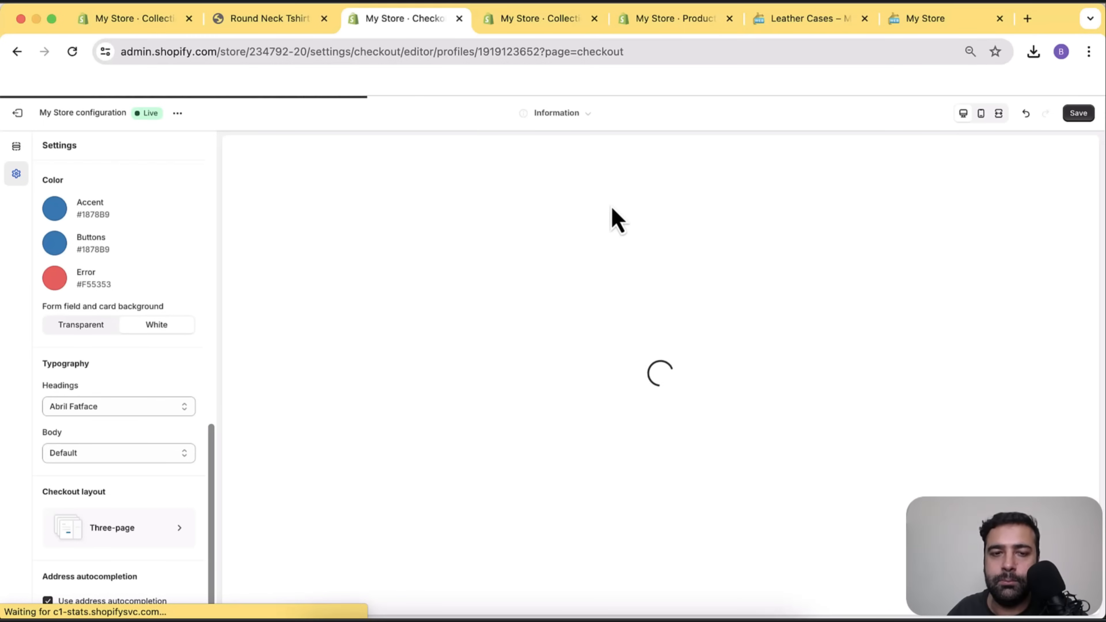
scroll(616, 204, "down", 1)
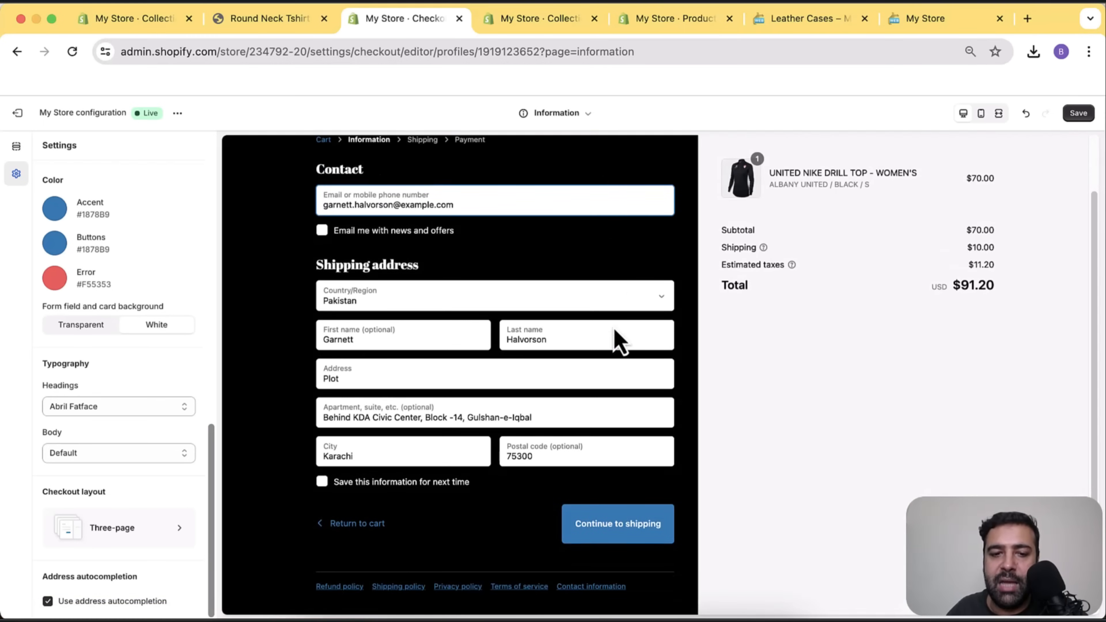
scroll(577, 279, "up", 1)
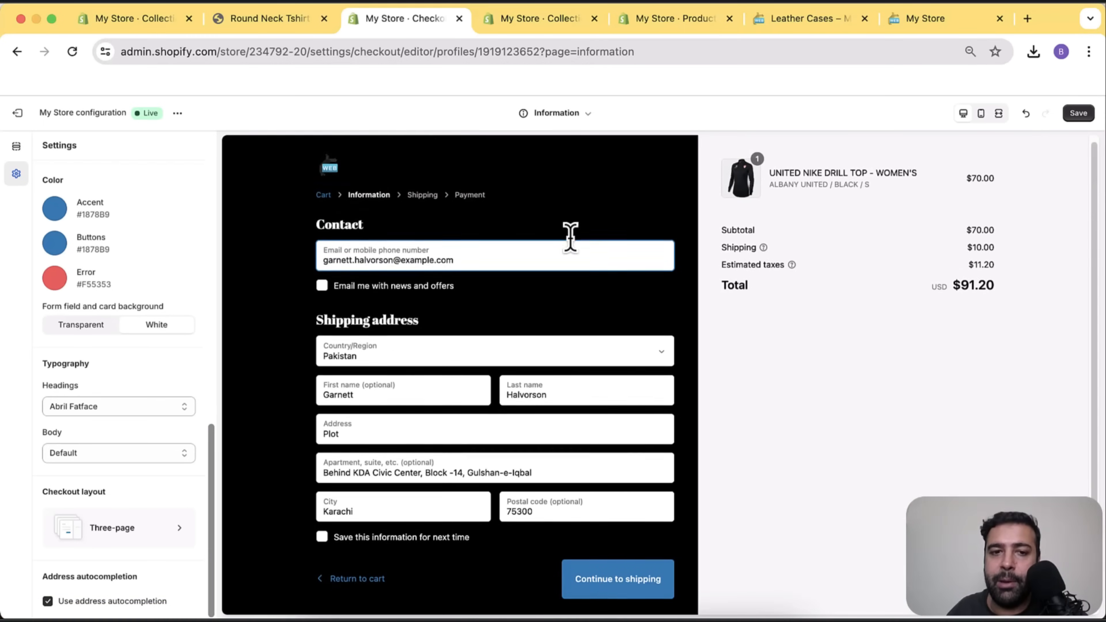
scroll(563, 179, "down", 1)
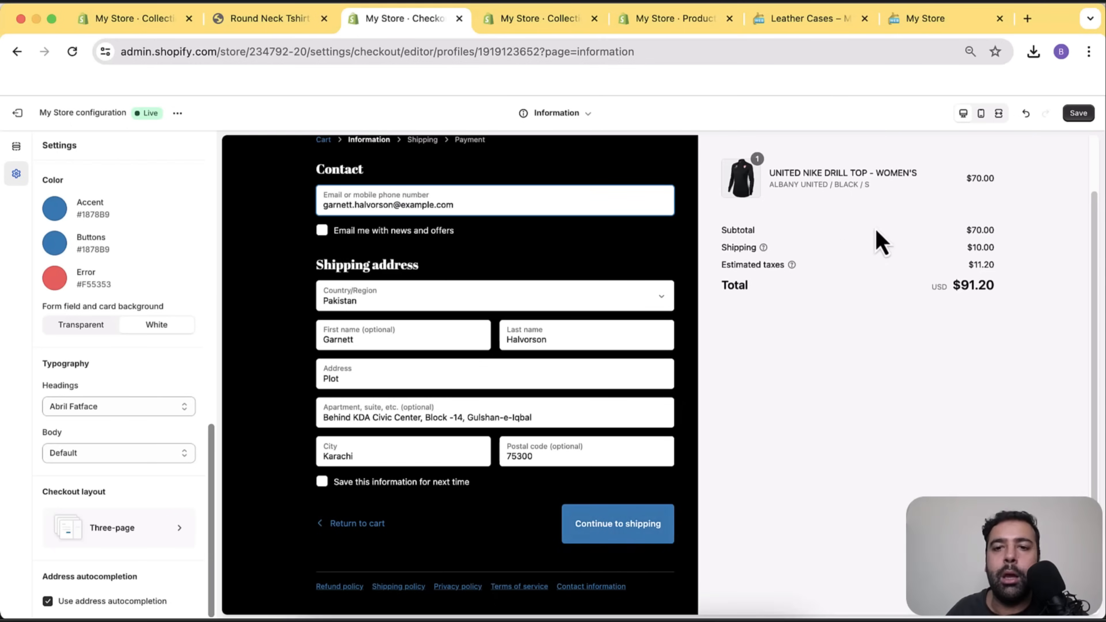
left_click(1079, 114)
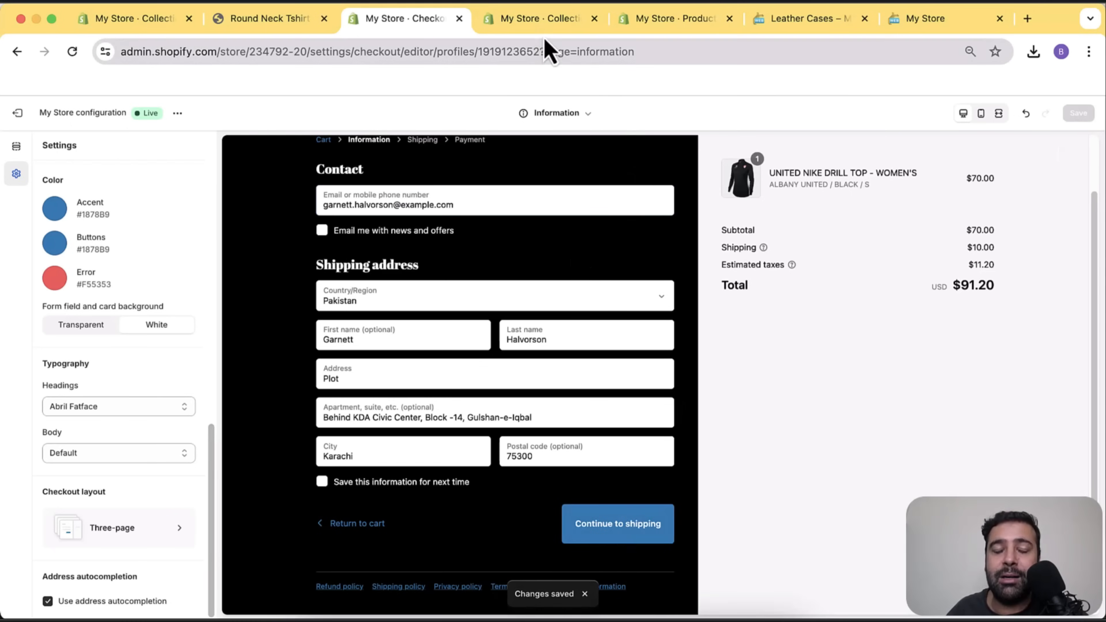
left_click(543, 24)
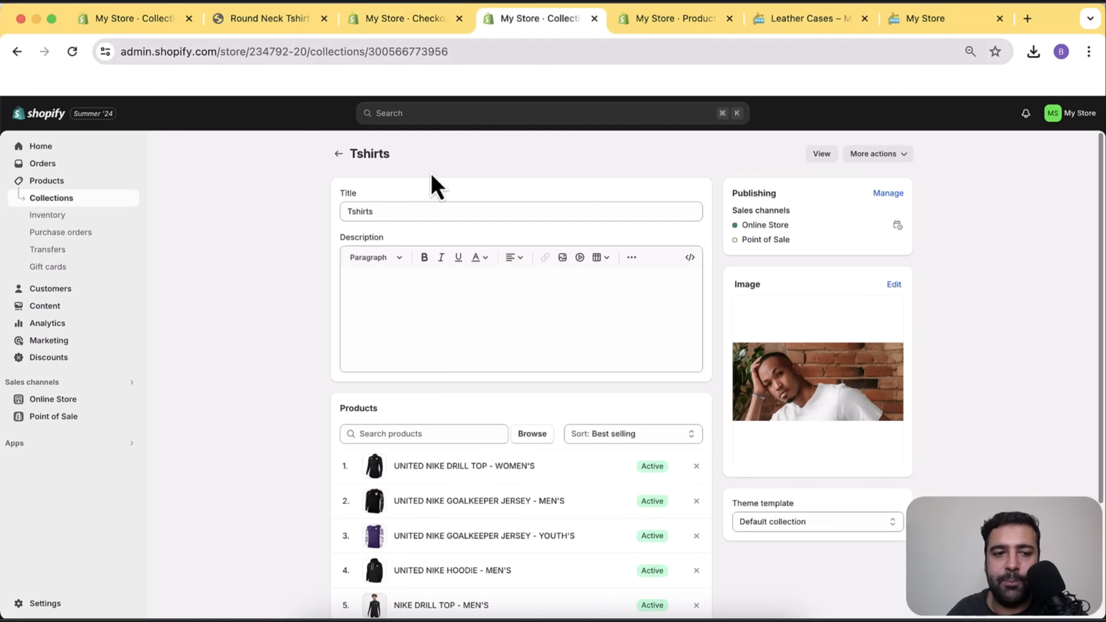
Open store Settings, view Shipping and delivery, then go to the Payments page.
left_click(45, 603)
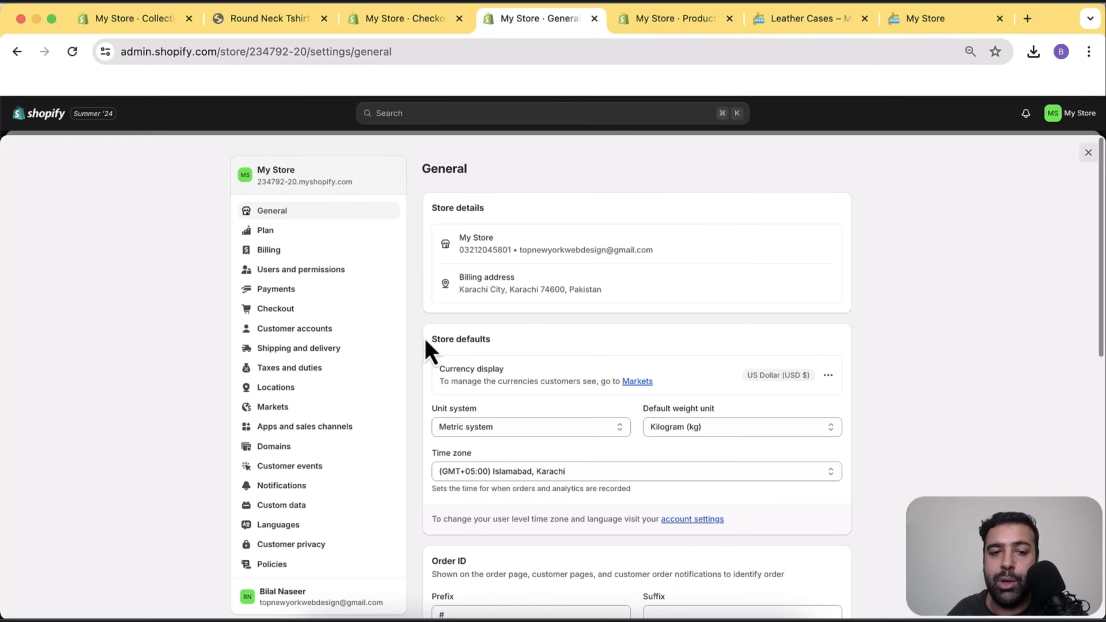
left_click(331, 351)
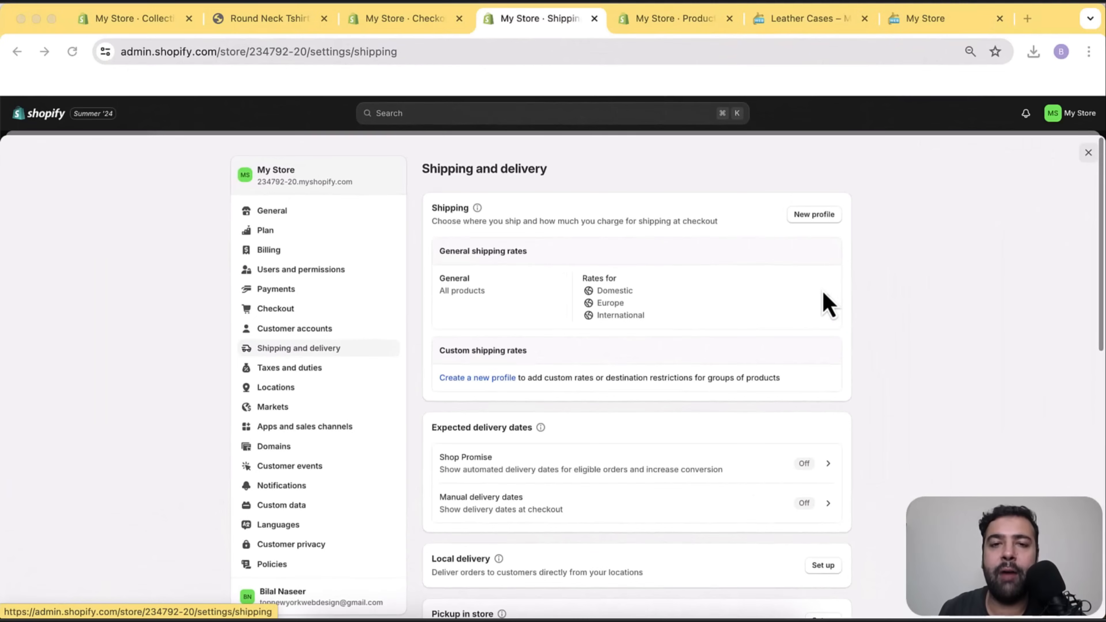
left_click(296, 291)
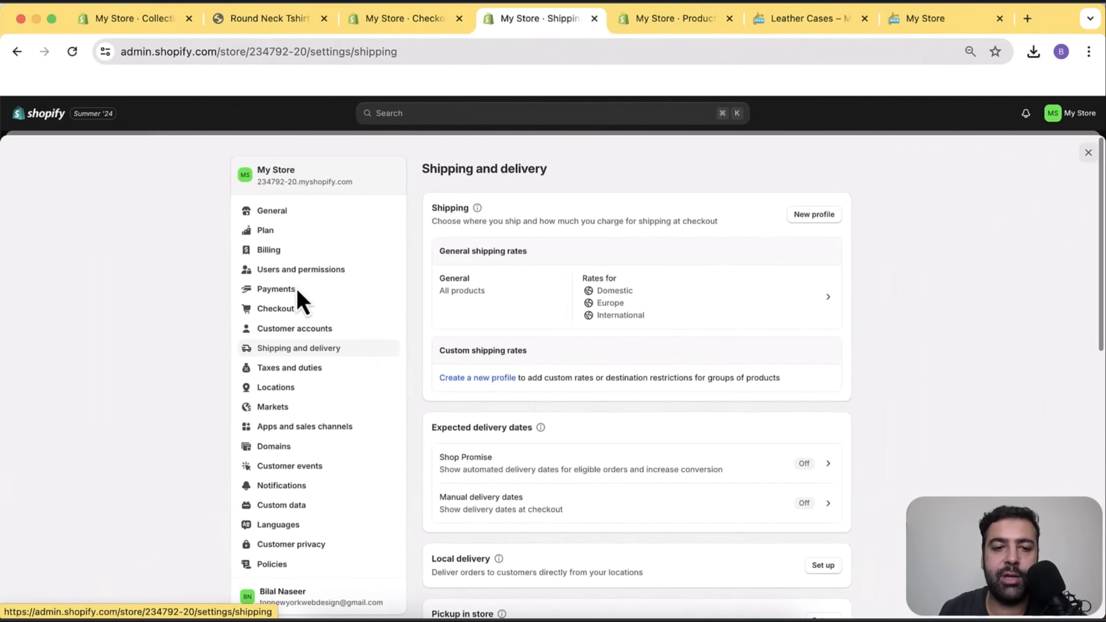
left_click(282, 293)
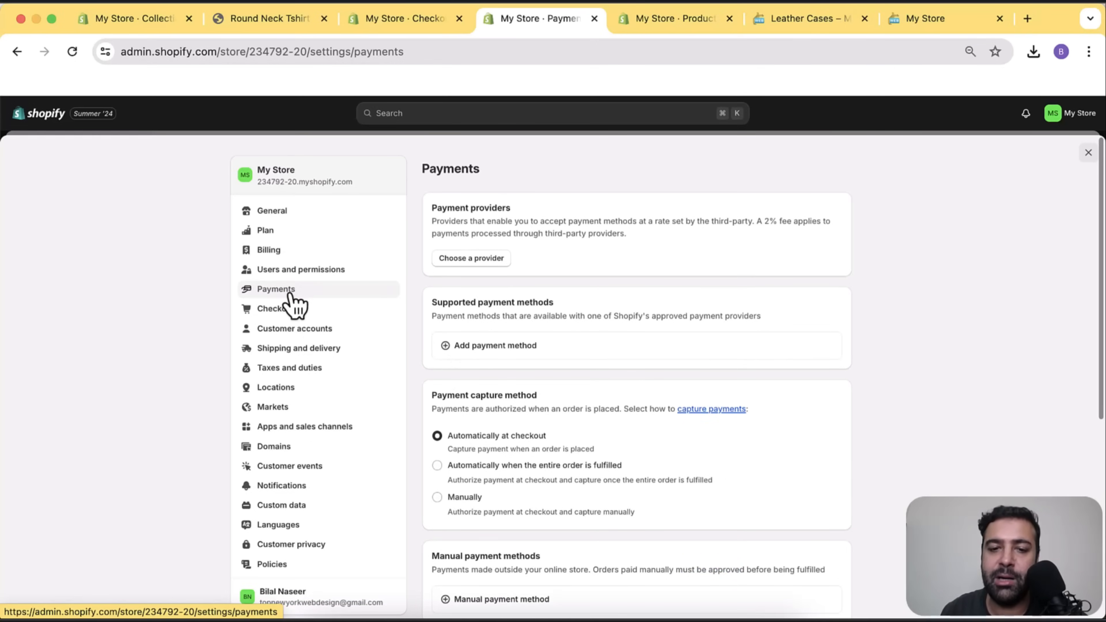
Search the supported payment methods for 'stripe', finding no result, and go back.
left_click(624, 350)
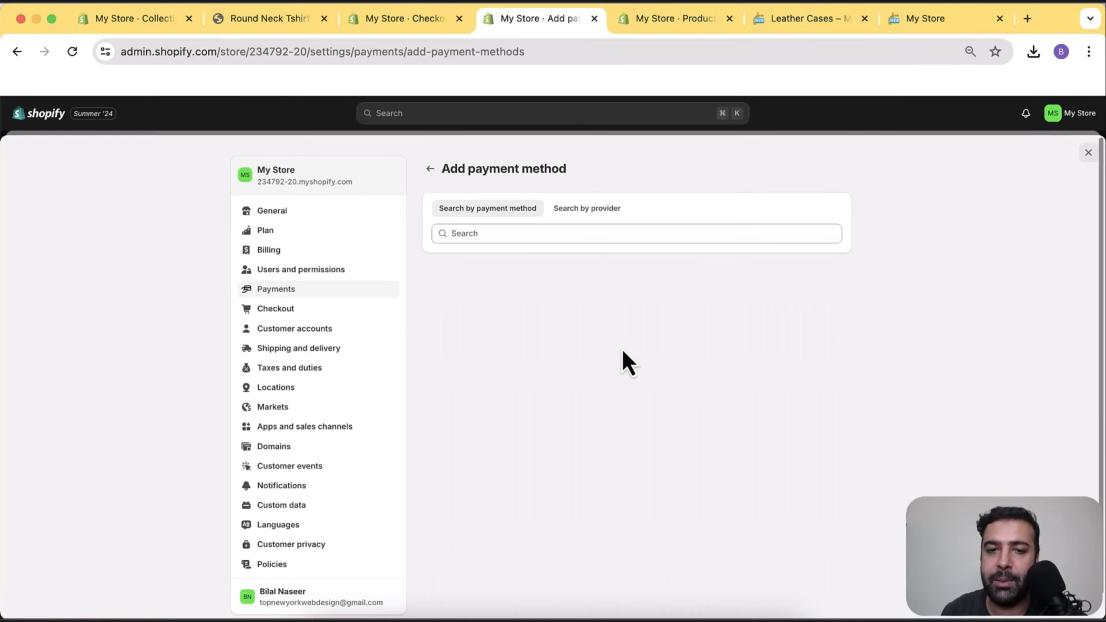
left_click(597, 211)
left_click(479, 209)
left_click(511, 234)
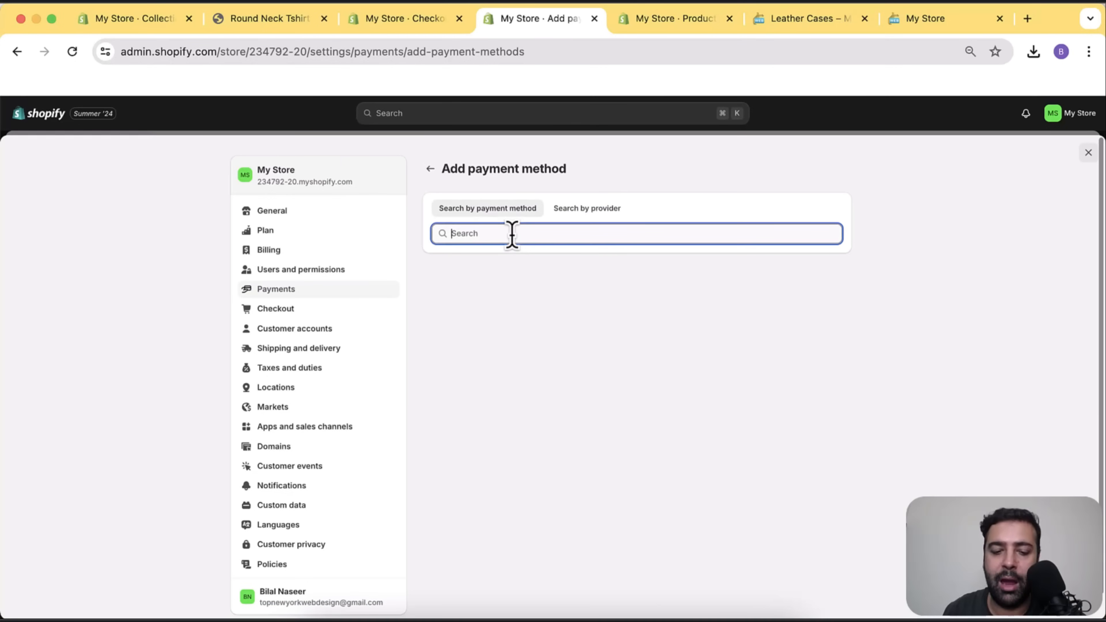
type("stripe")
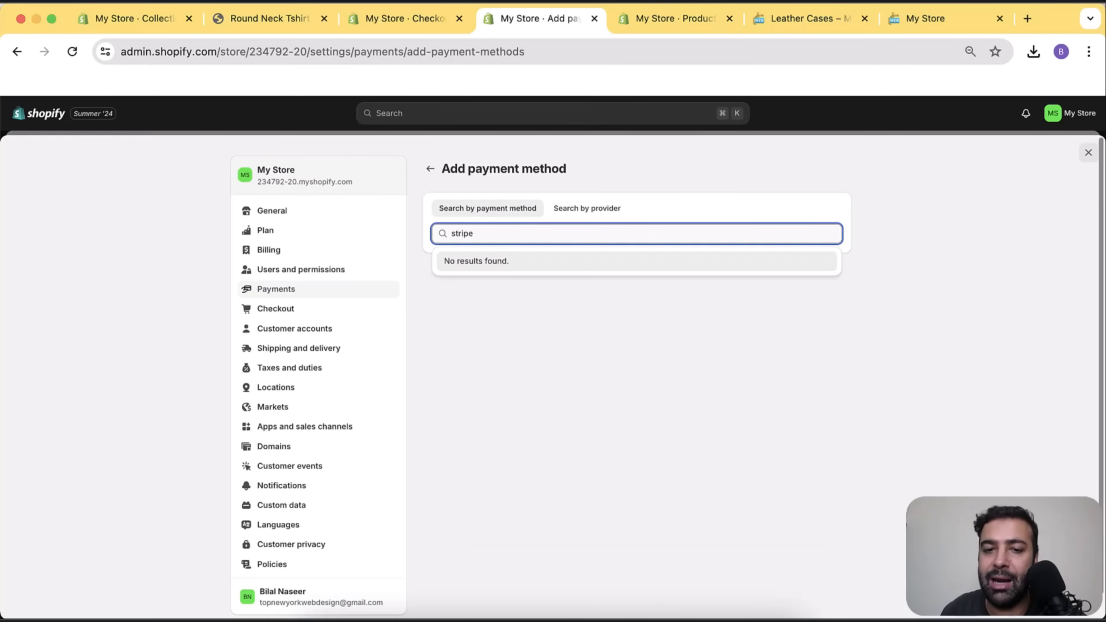
key("BackSpace")
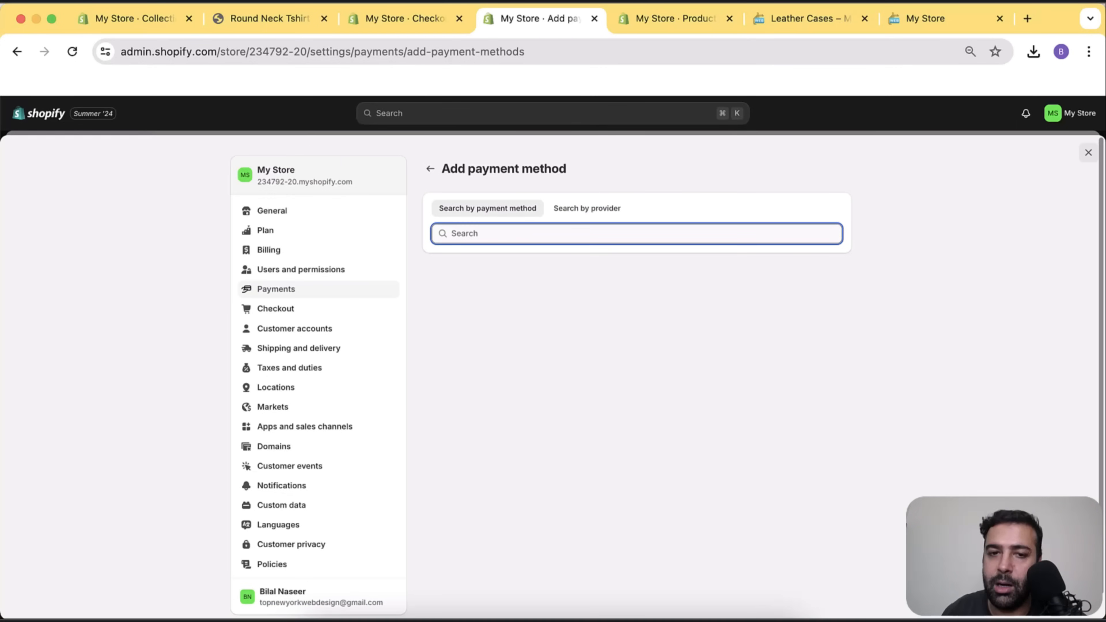
left_click(430, 169)
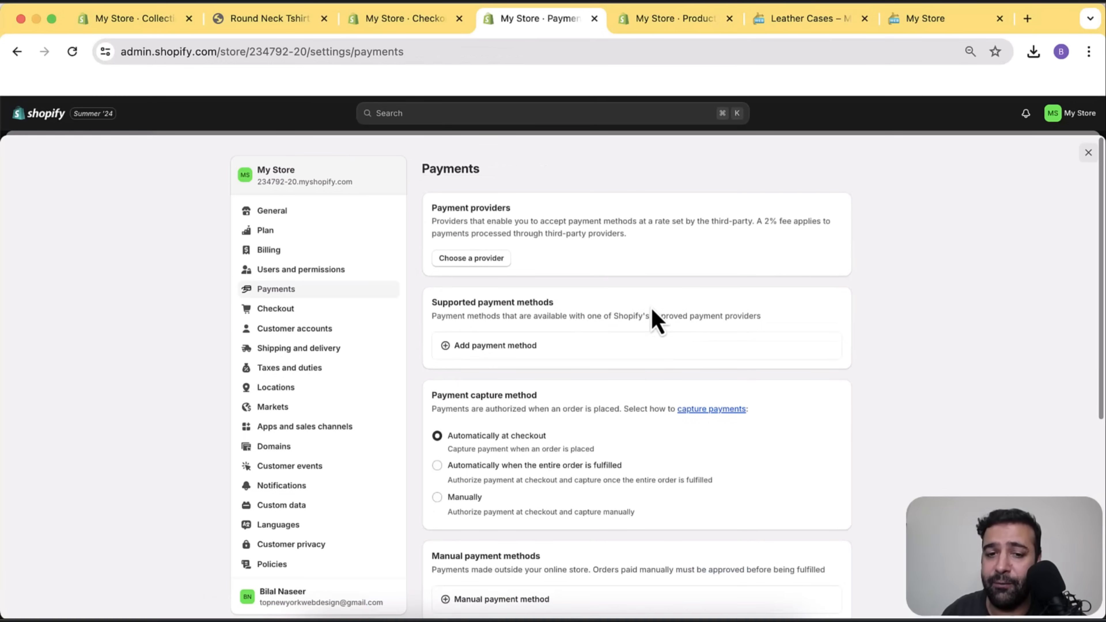
Browse the third-party payment providers list, then close Settings back to the Tshirts collection.
left_click(495, 262)
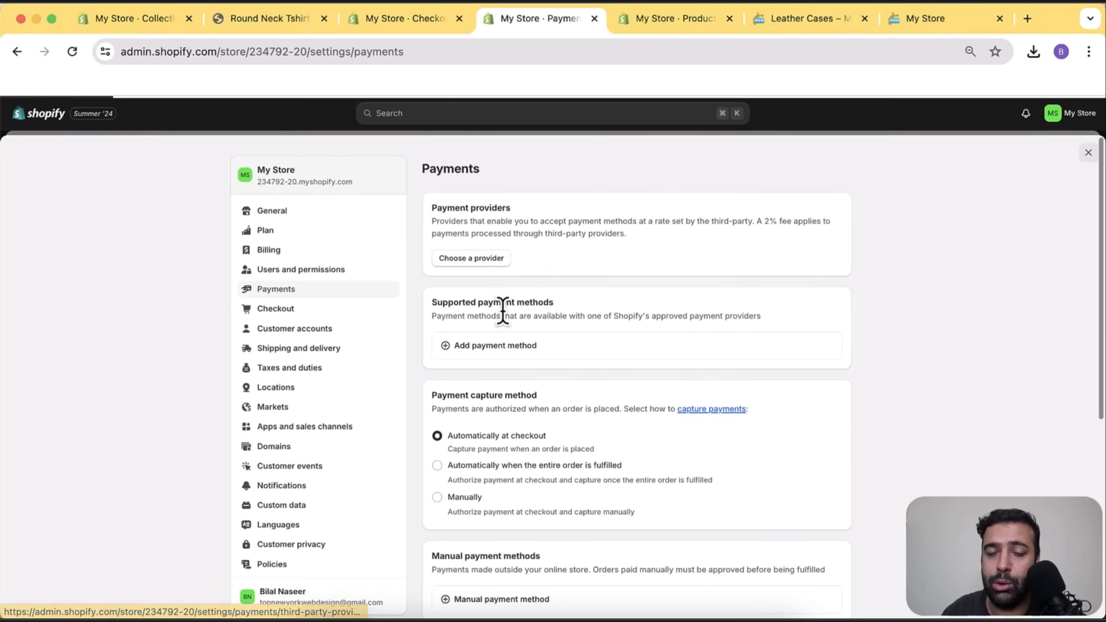
scroll(758, 322, "down", 20)
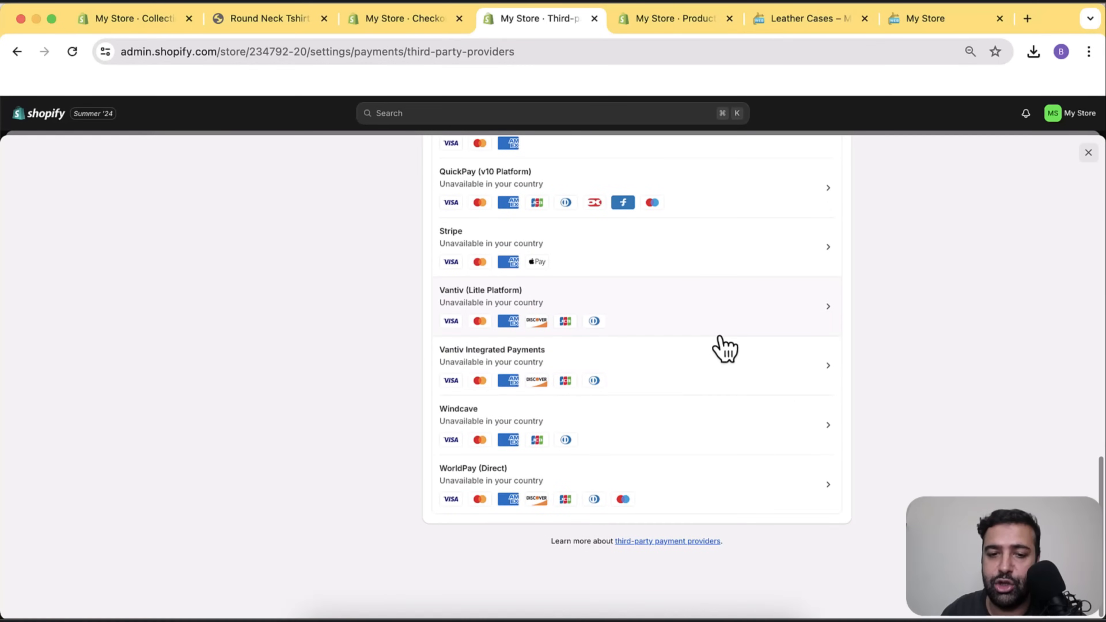
scroll(719, 378, "up", 5)
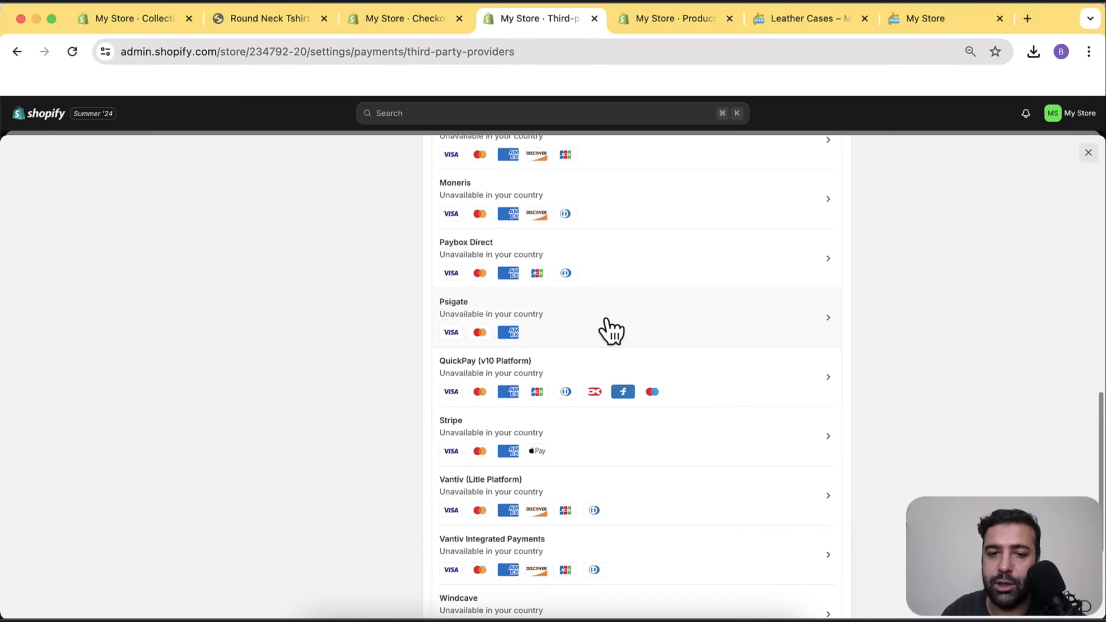
scroll(610, 349, "down", 1)
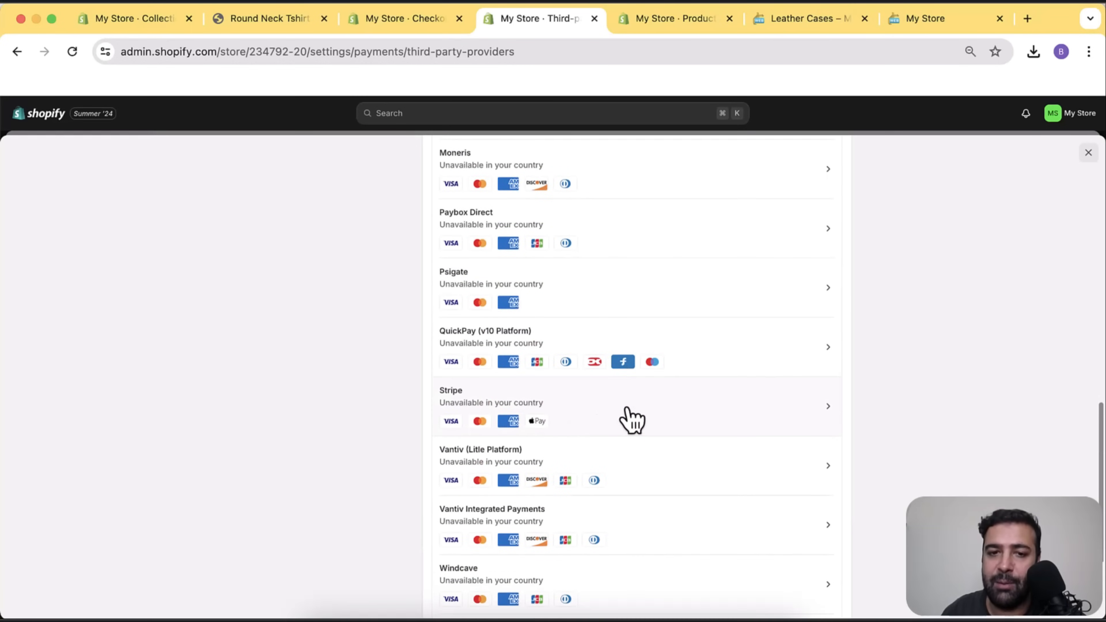
scroll(632, 421, "up", 10)
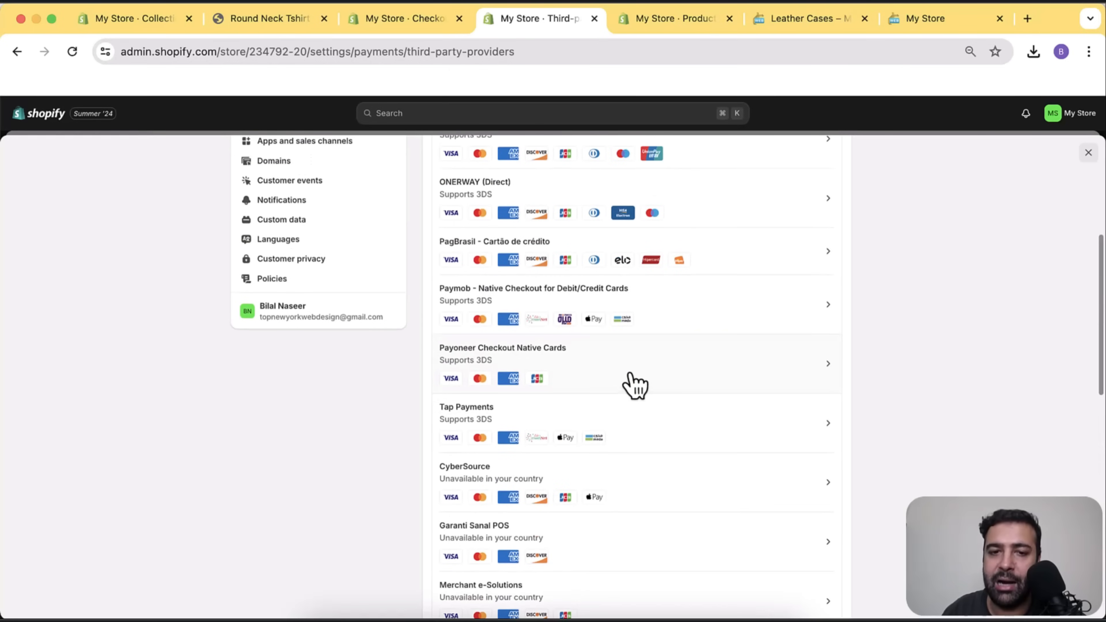
scroll(635, 383, "up", 5)
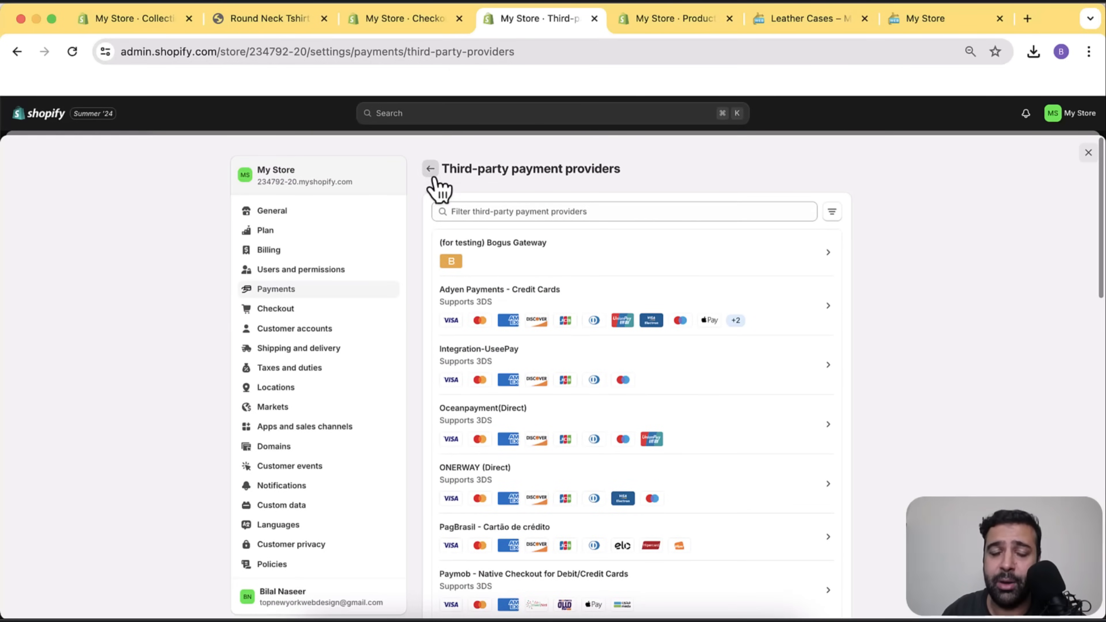
left_click(431, 171)
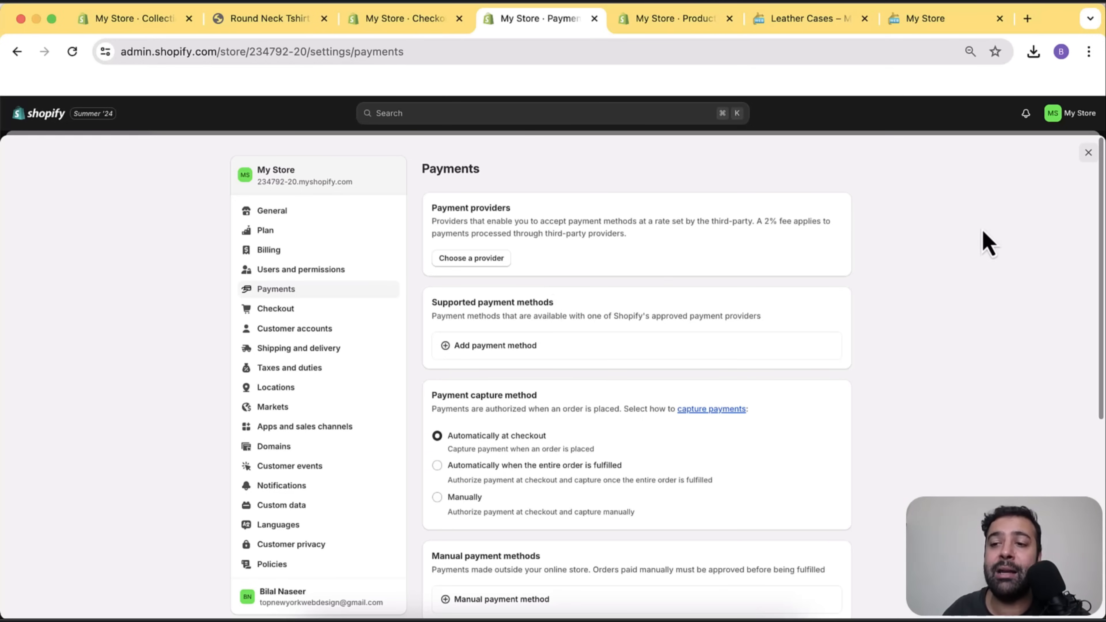
left_click(1088, 153)
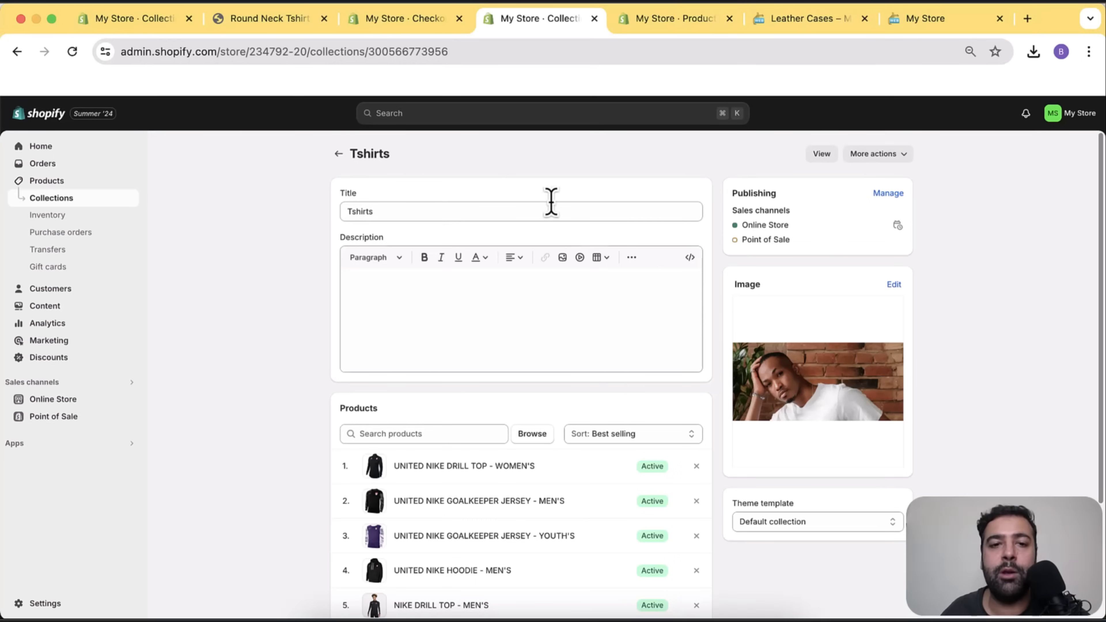
left_click(388, 20)
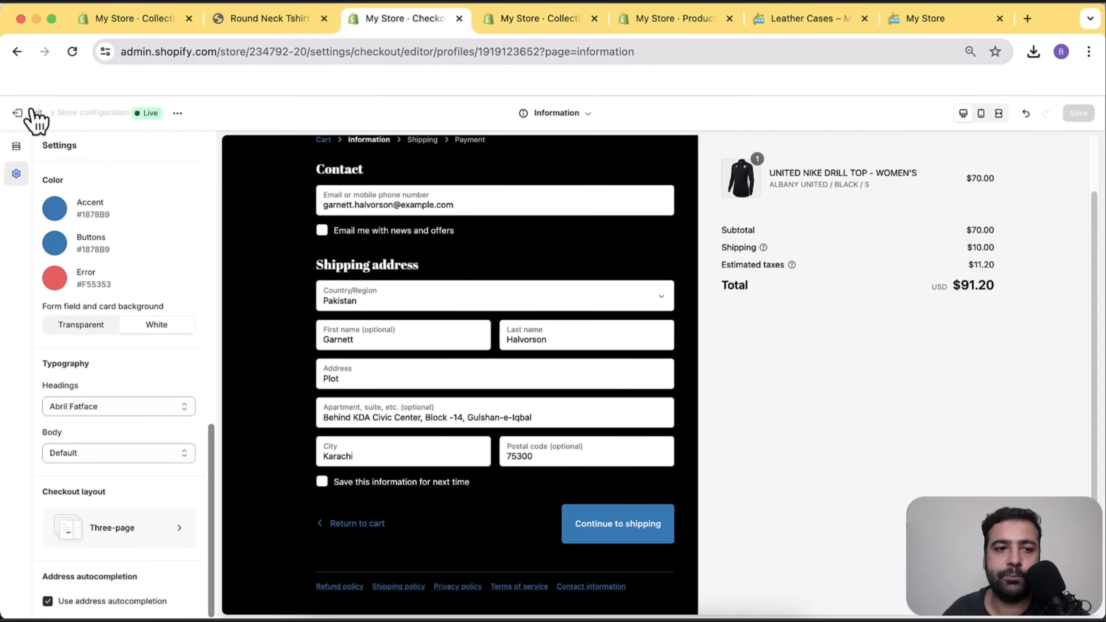
left_click(542, 32)
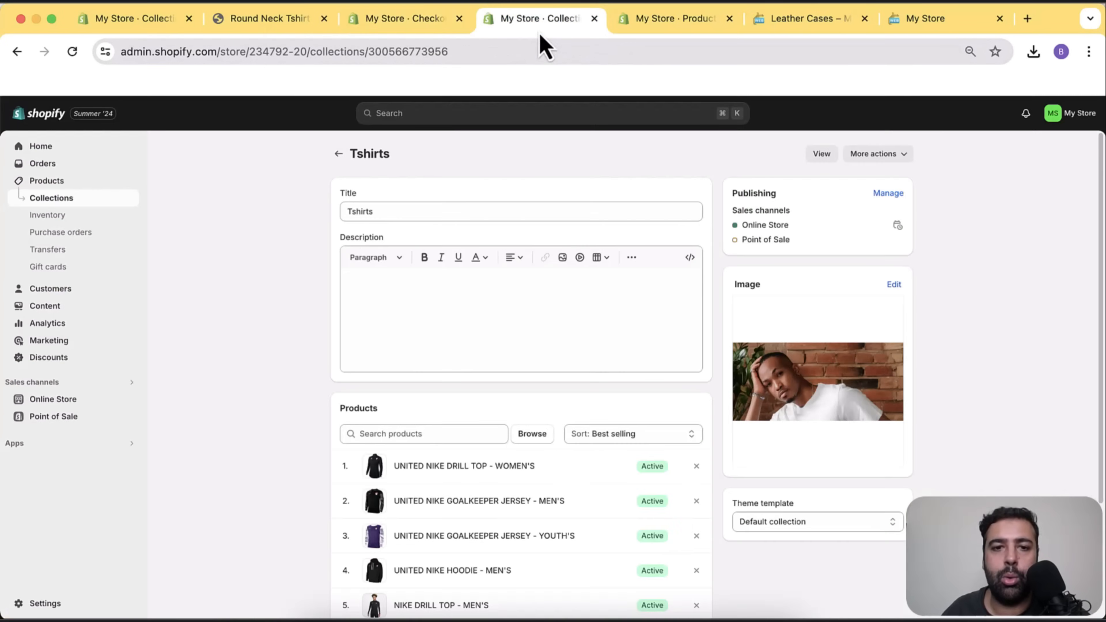
left_click(736, 32)
left_click(366, 32)
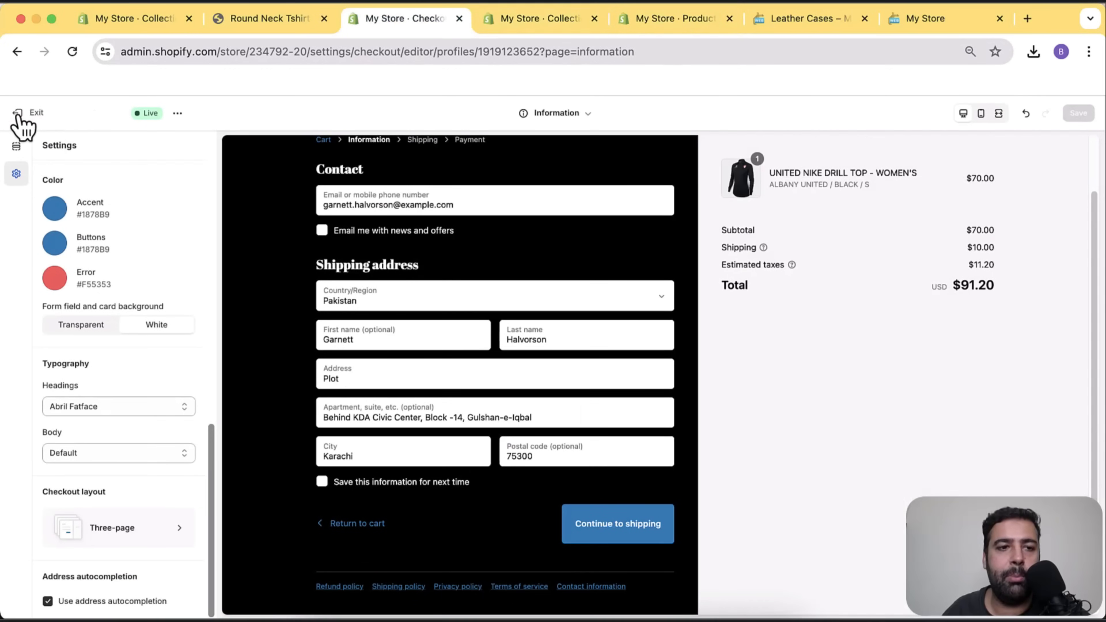
left_click(18, 115)
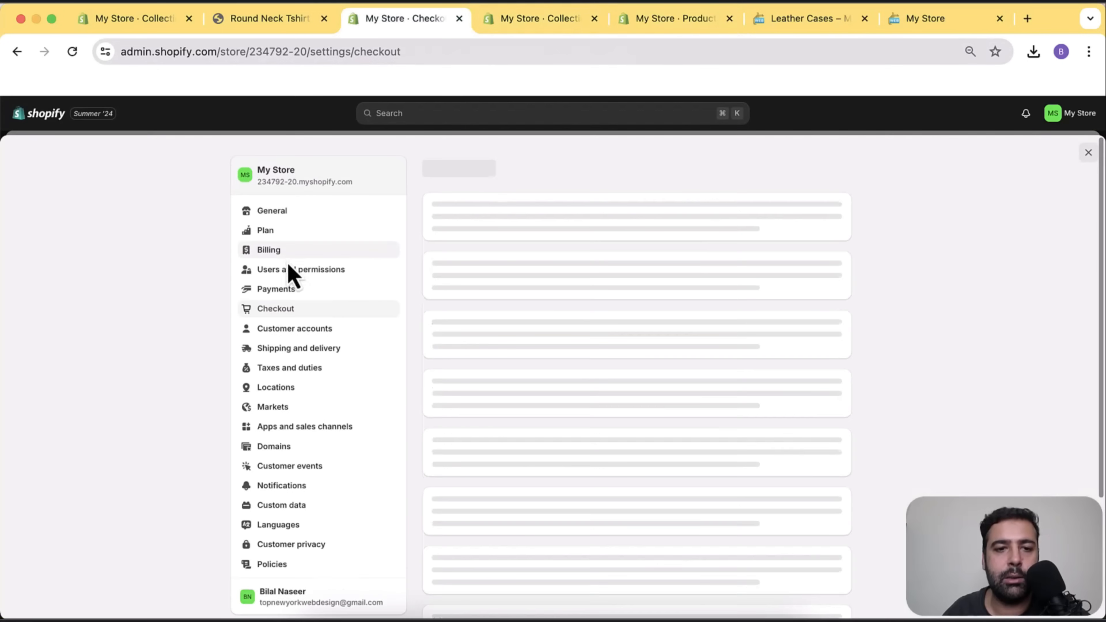
left_click(1084, 155)
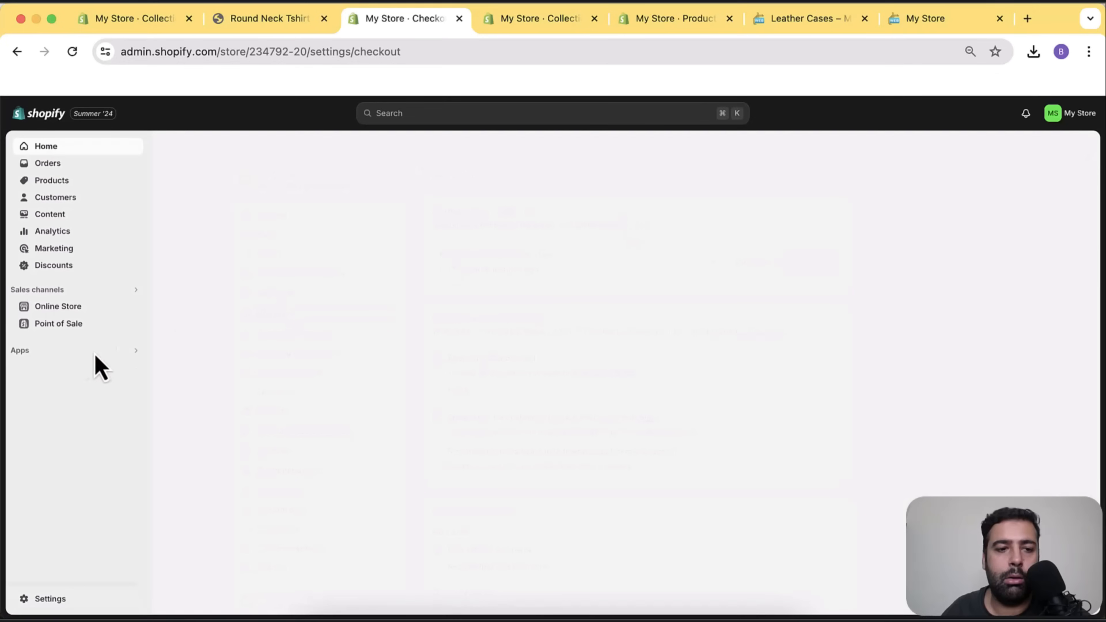
left_click(77, 310)
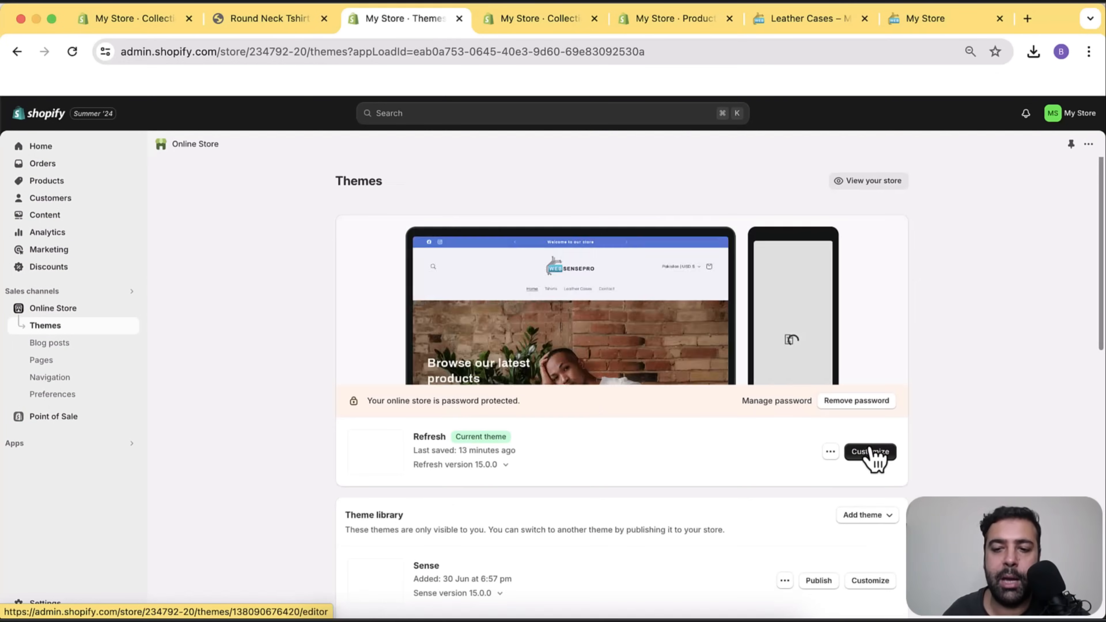
left_click(871, 452)
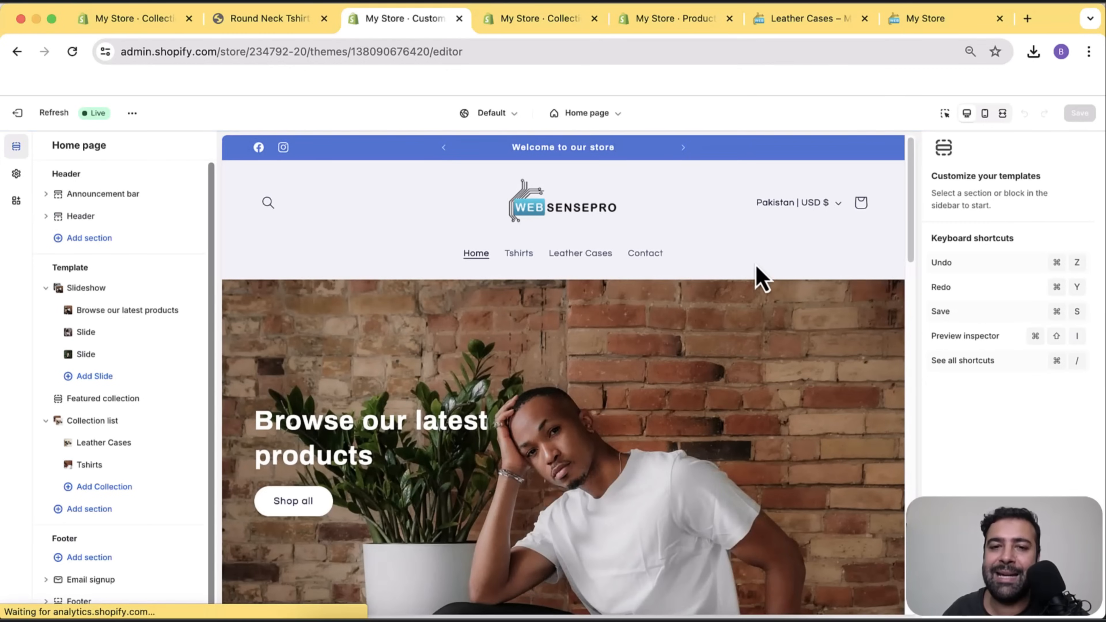
scroll(756, 279, "down", 15)
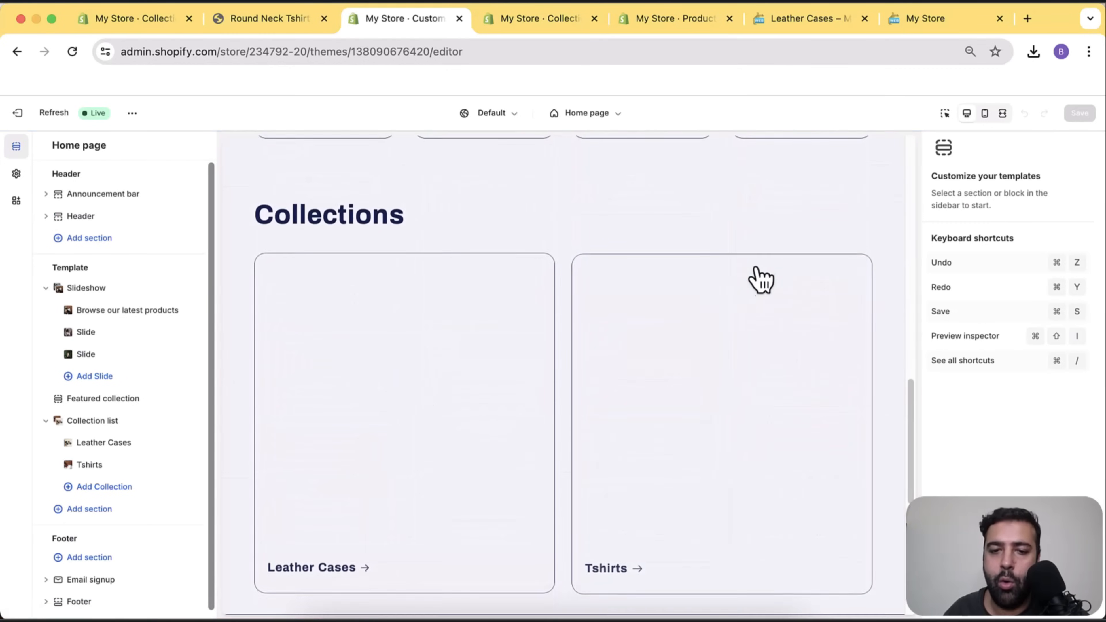
scroll(749, 320, "down", 2)
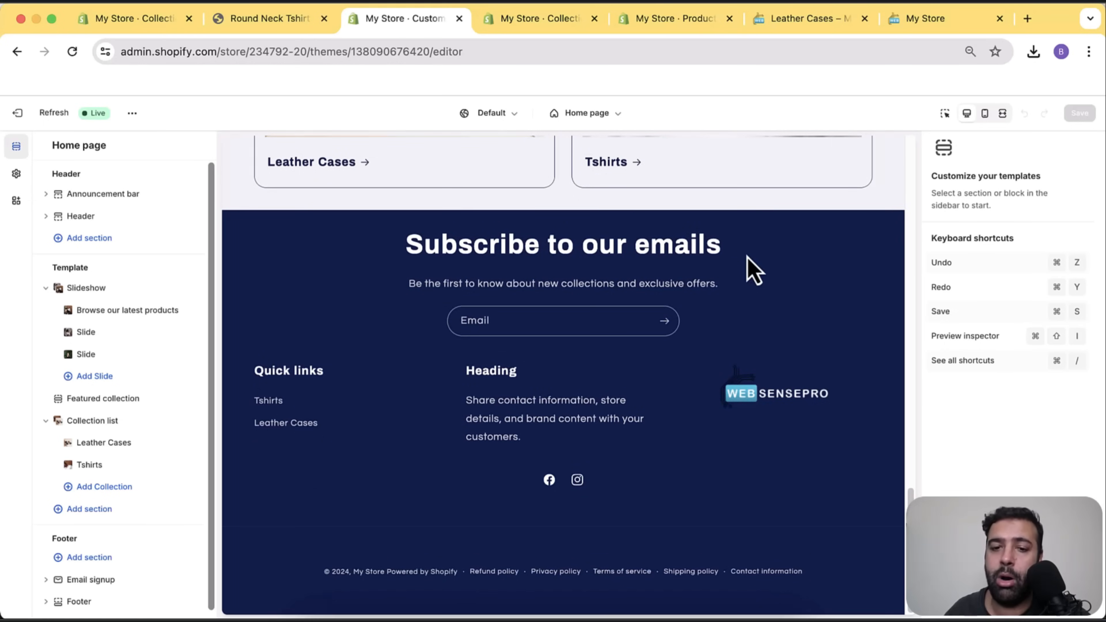
scroll(747, 261, "up", 20)
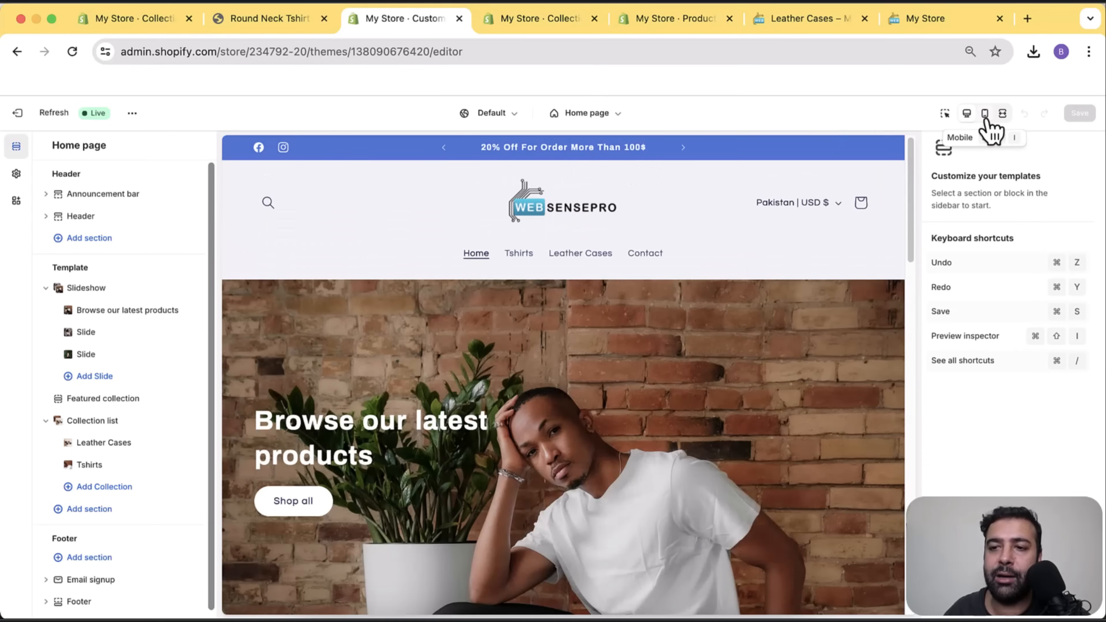
Preview the home page in the mobile layout and scroll through it and back up.
left_click(985, 114)
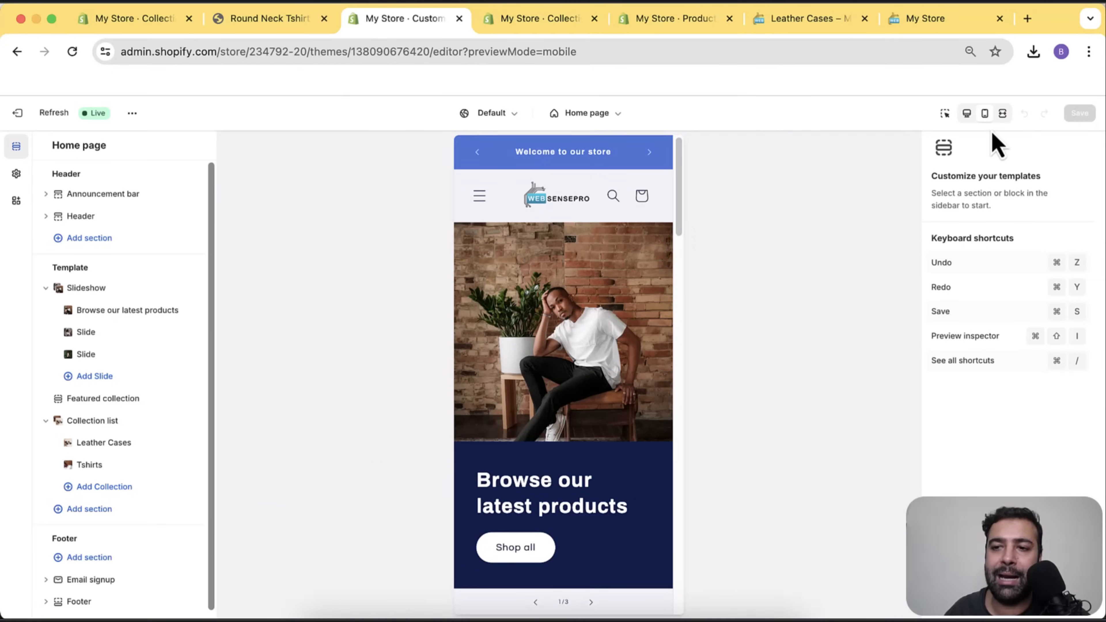
scroll(595, 200, "down", 8)
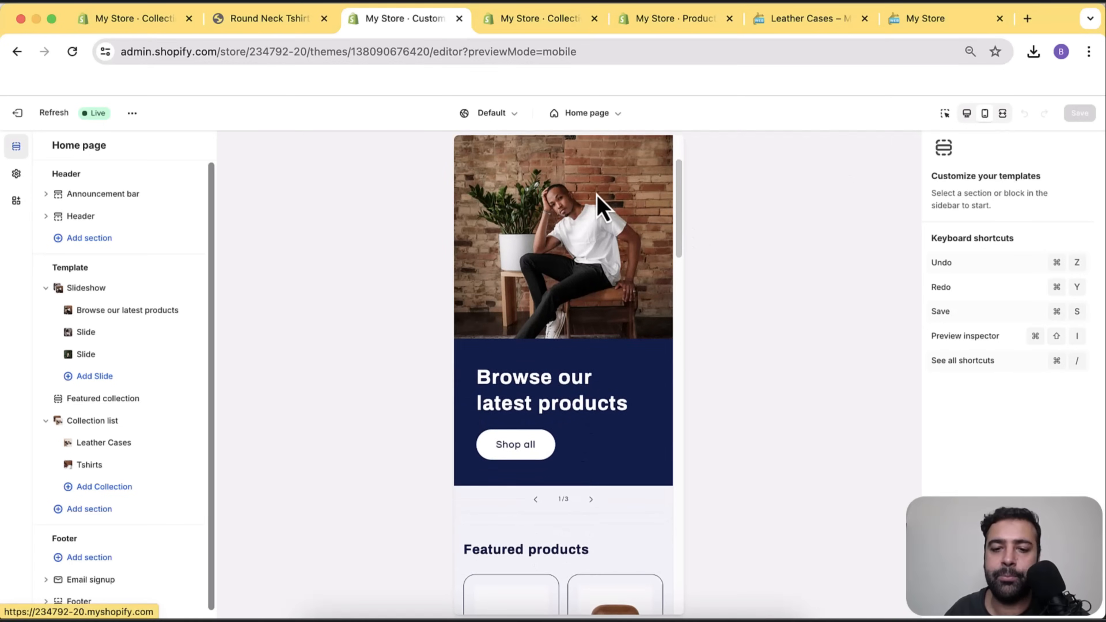
scroll(599, 204, "down", 7)
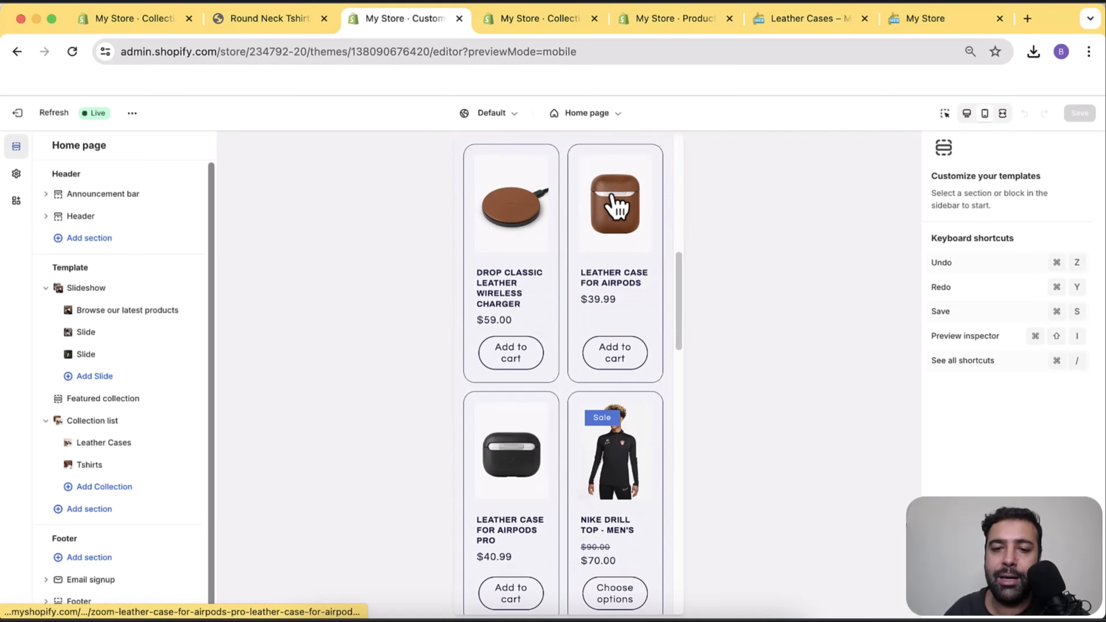
scroll(635, 253, "down", 12)
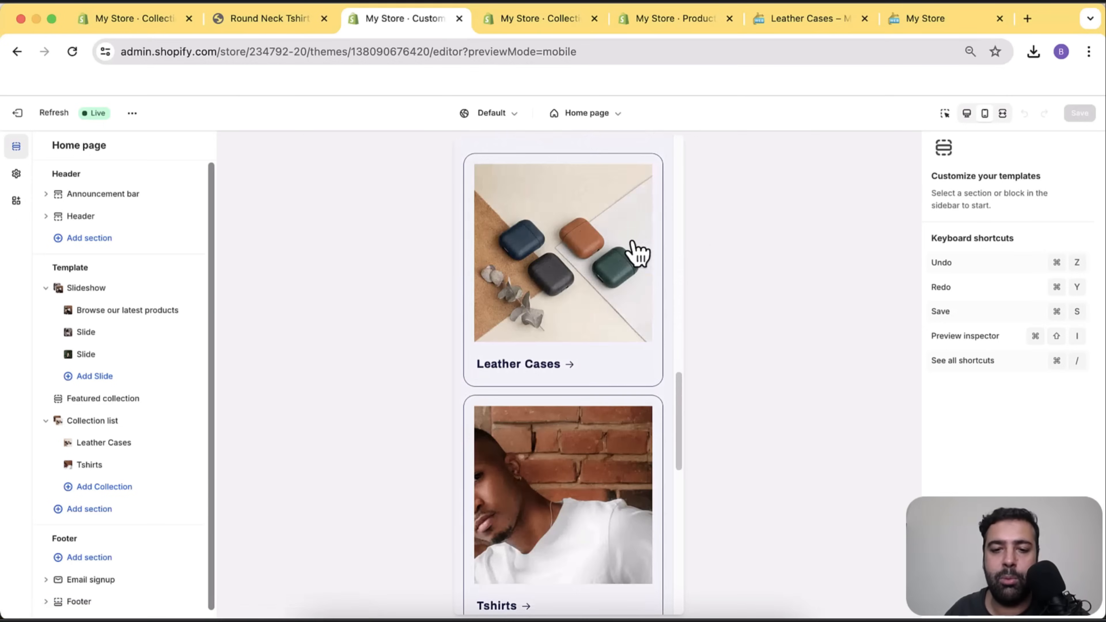
scroll(619, 360, "down", 3)
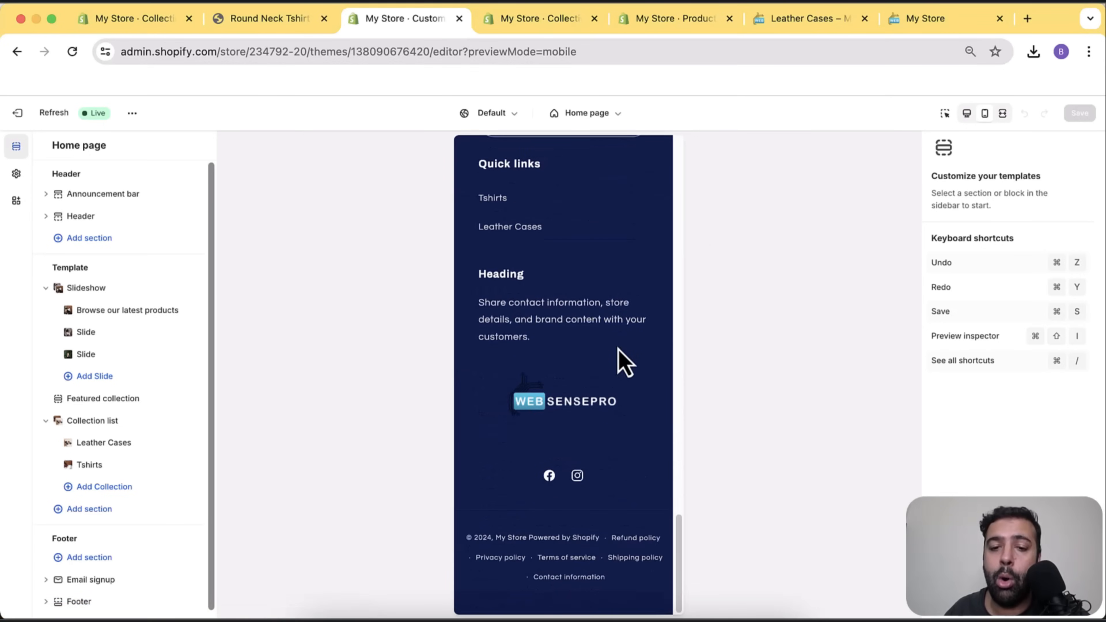
scroll(619, 360, "up", 10)
scroll(624, 360, "up", 15)
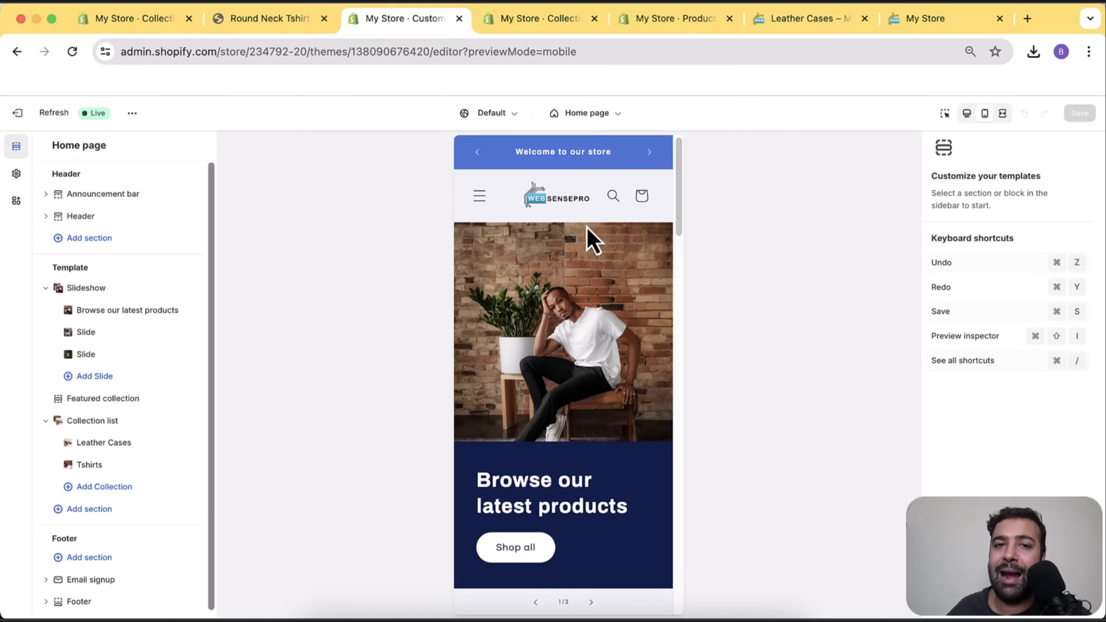
Exit the editor and open the NIKE DRILL TOP - MEN'S product's search engine listing section.
left_click(17, 113)
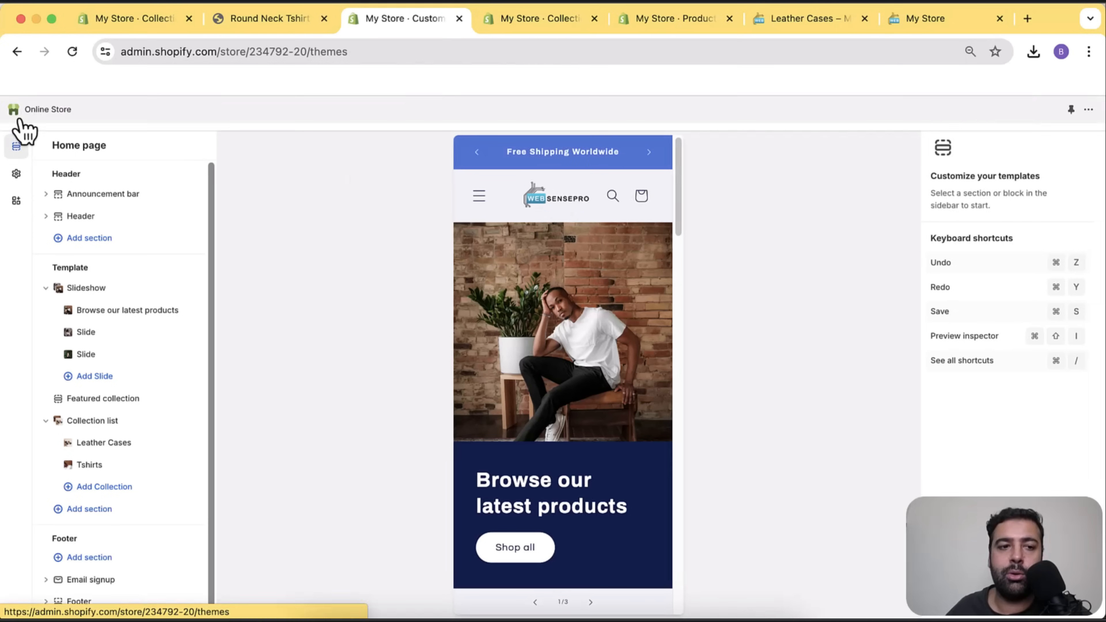
left_click(79, 183)
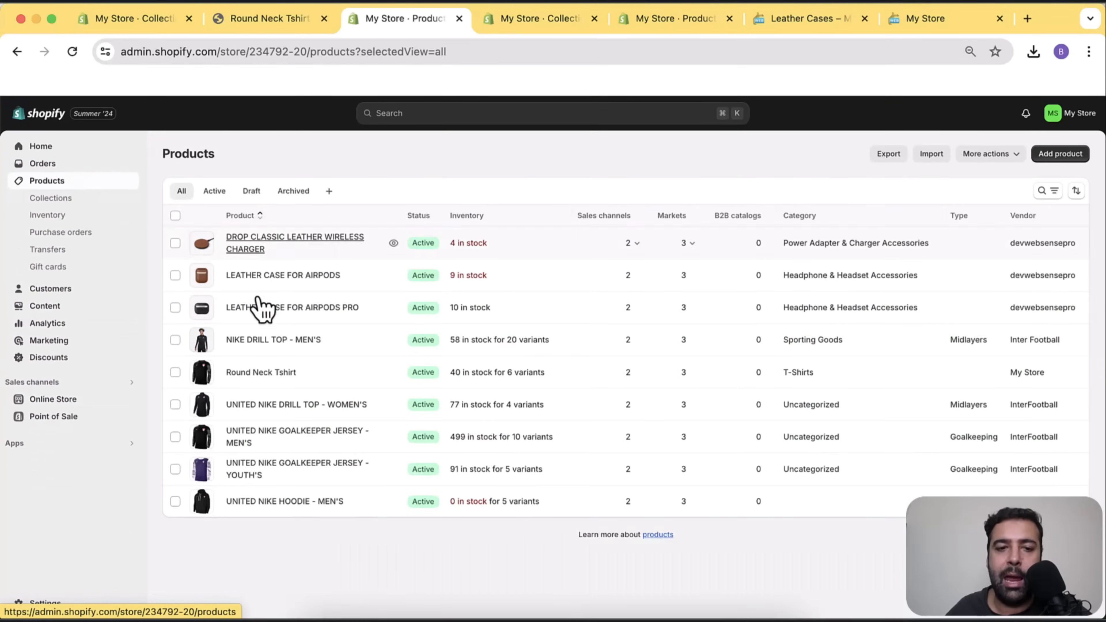
left_click(272, 341)
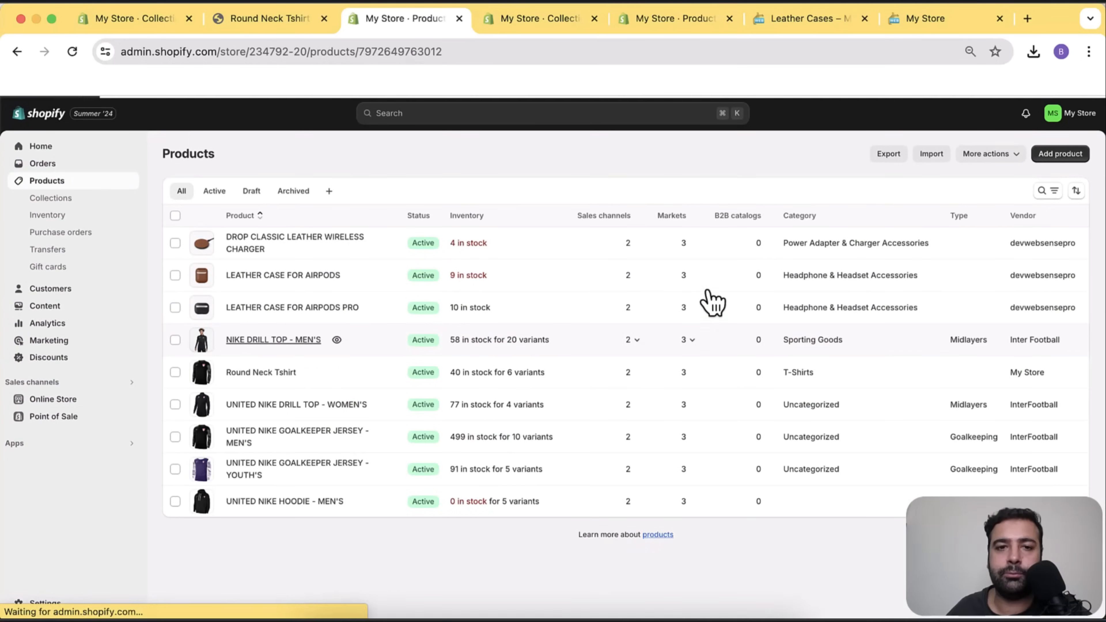
scroll(718, 244, "down", 9)
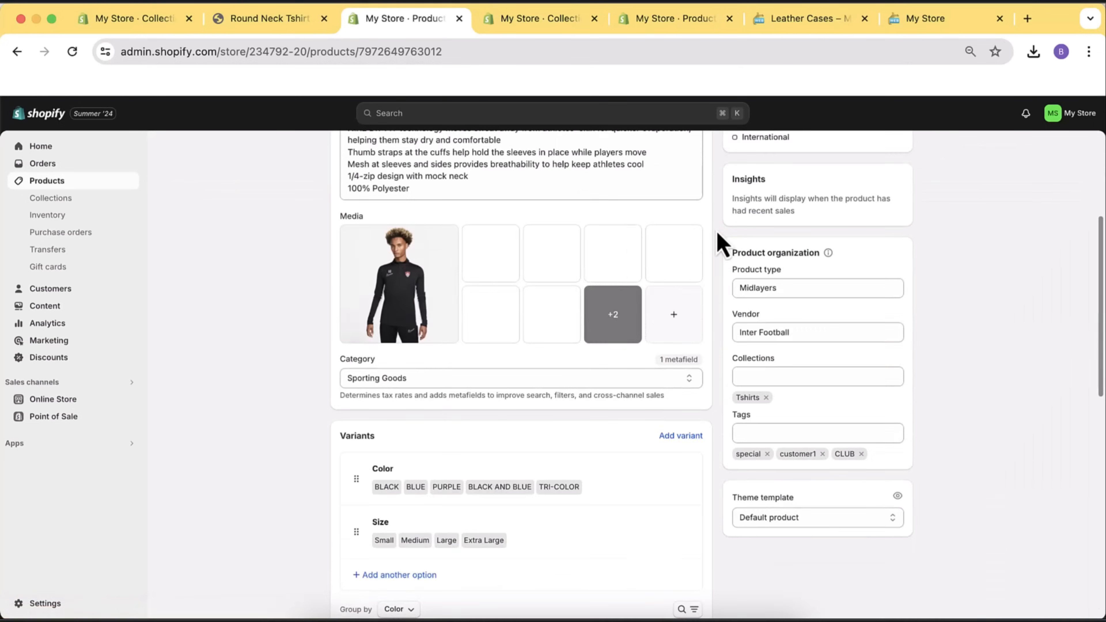
scroll(718, 245, "down", 8)
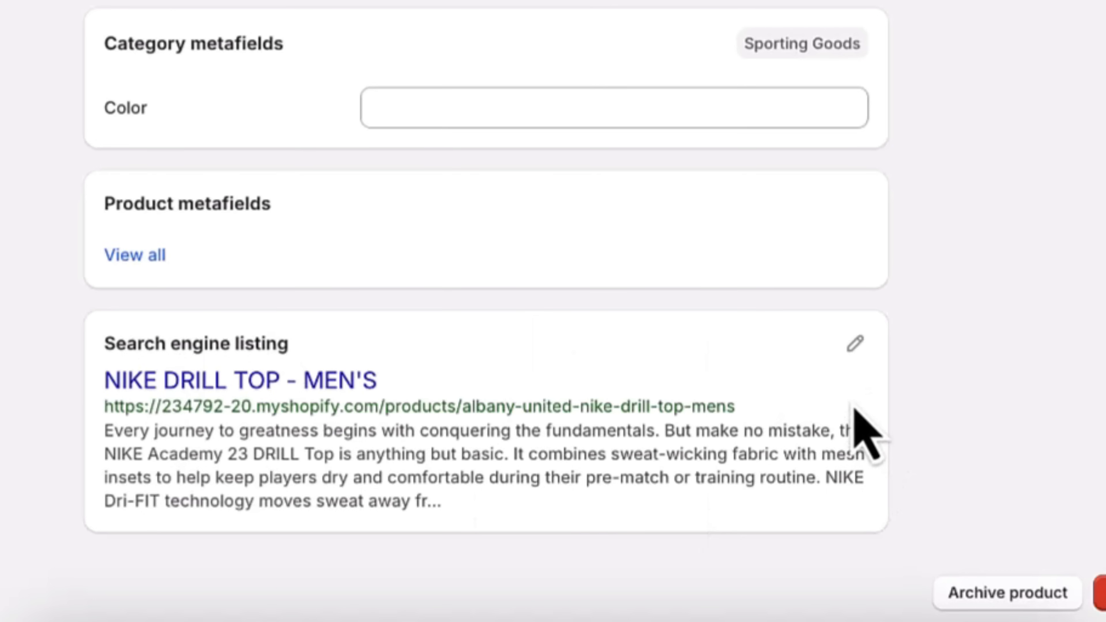
Edit the search listing and check the page title count and the 320-character description limit.
left_click(867, 345)
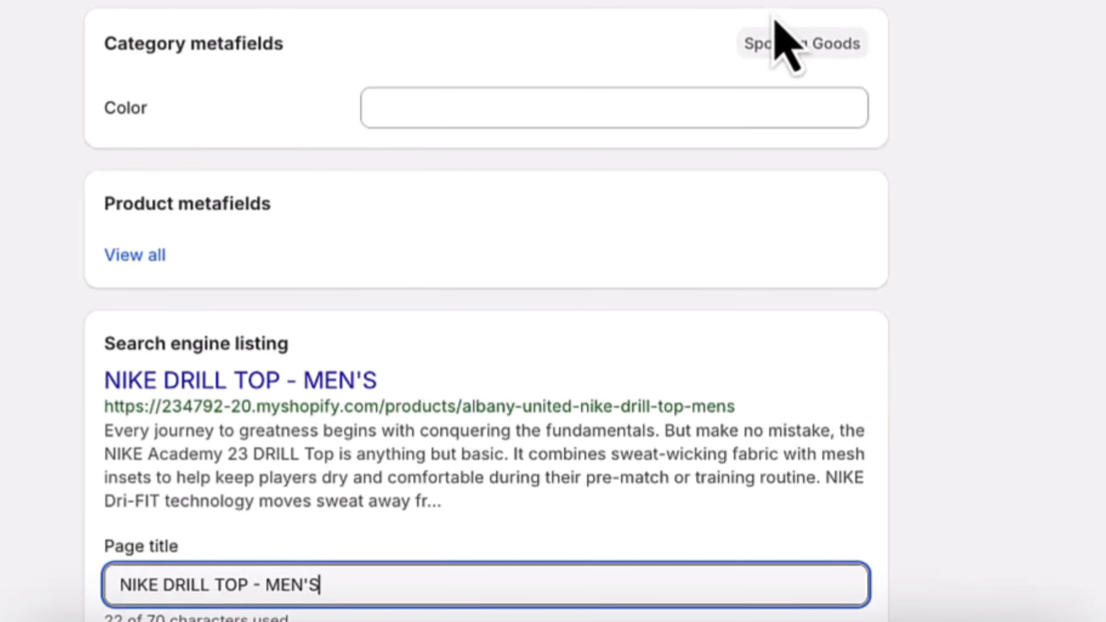
scroll(784, 41, "down", 9)
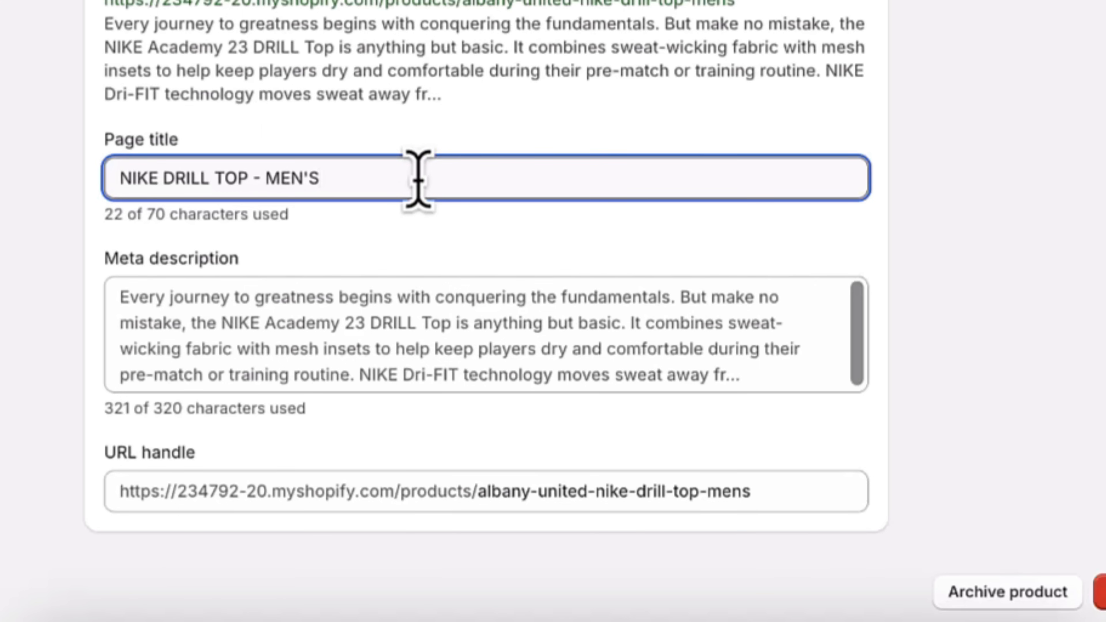
left_click_drag(725, 374, 116, 297)
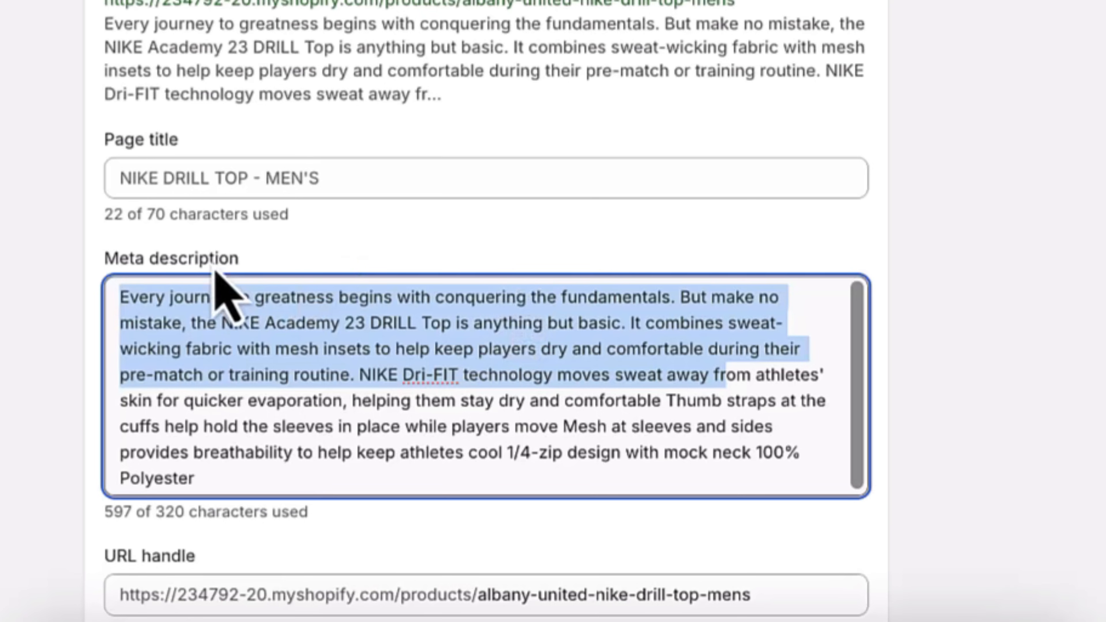
left_click_drag(104, 216, 168, 217)
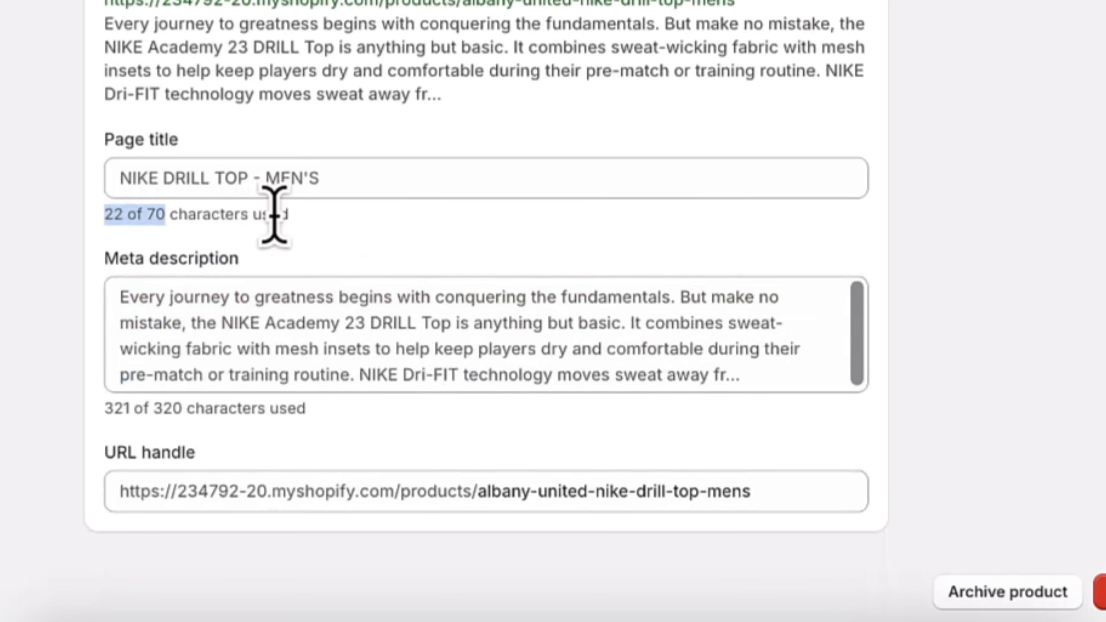
left_click(286, 216)
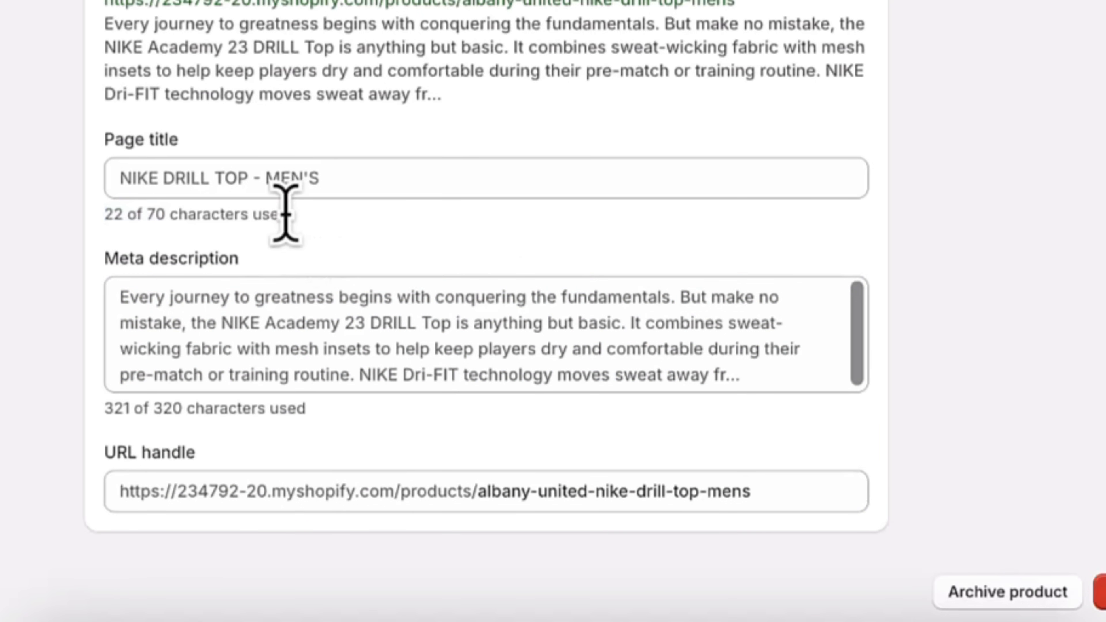
left_click_drag(167, 241, 99, 222)
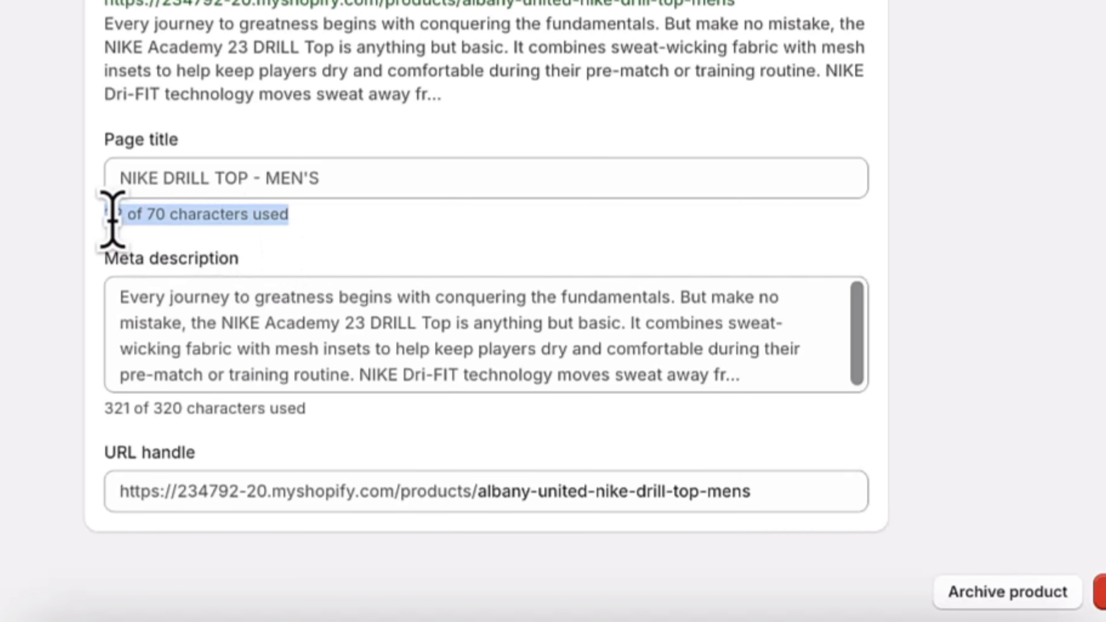
left_click(409, 231)
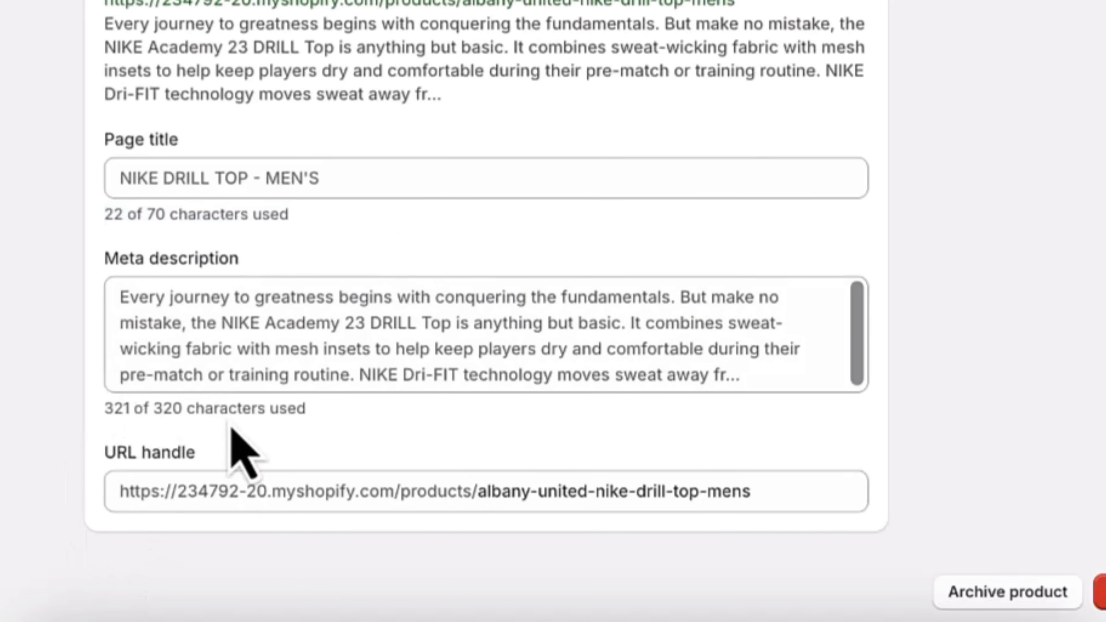
double_click(161, 408)
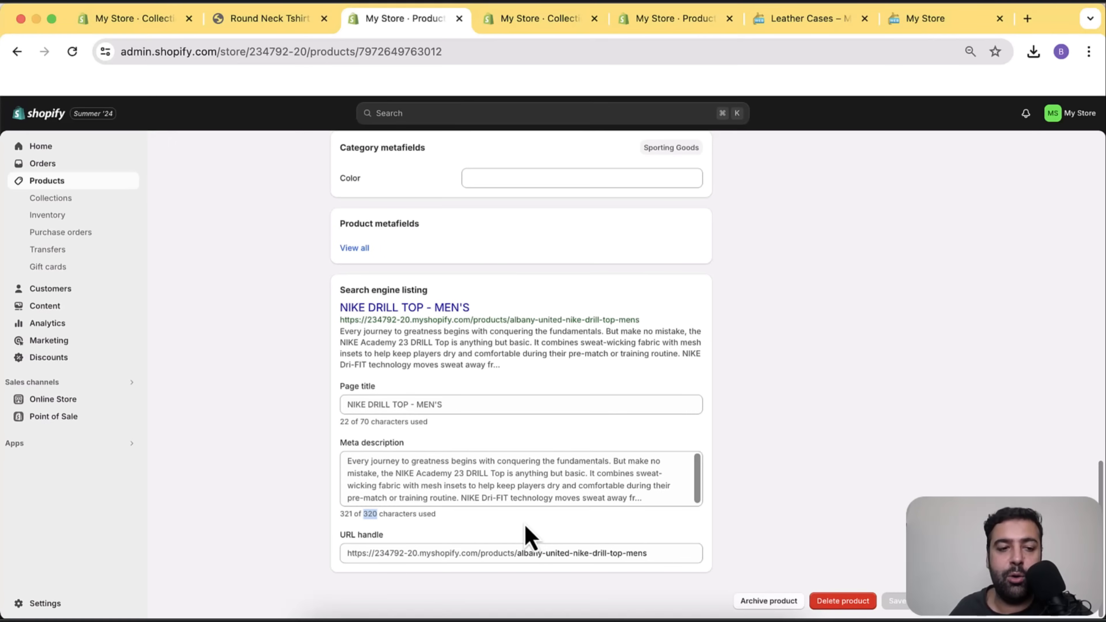
Open the Online Store sales channel's Preferences page.
left_click(57, 389)
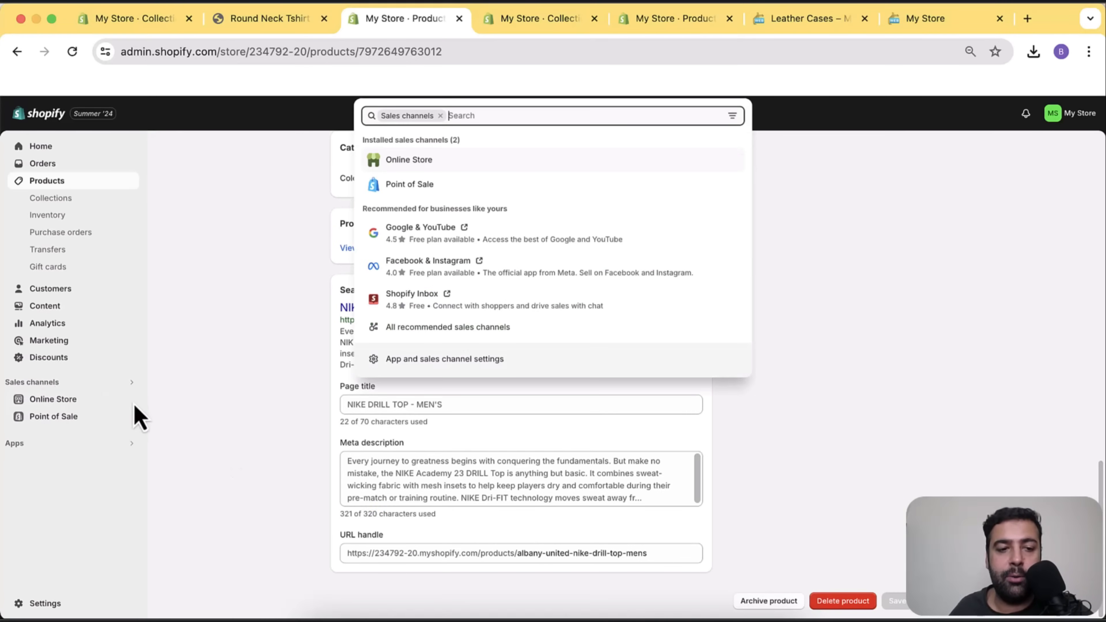
left_click(78, 401)
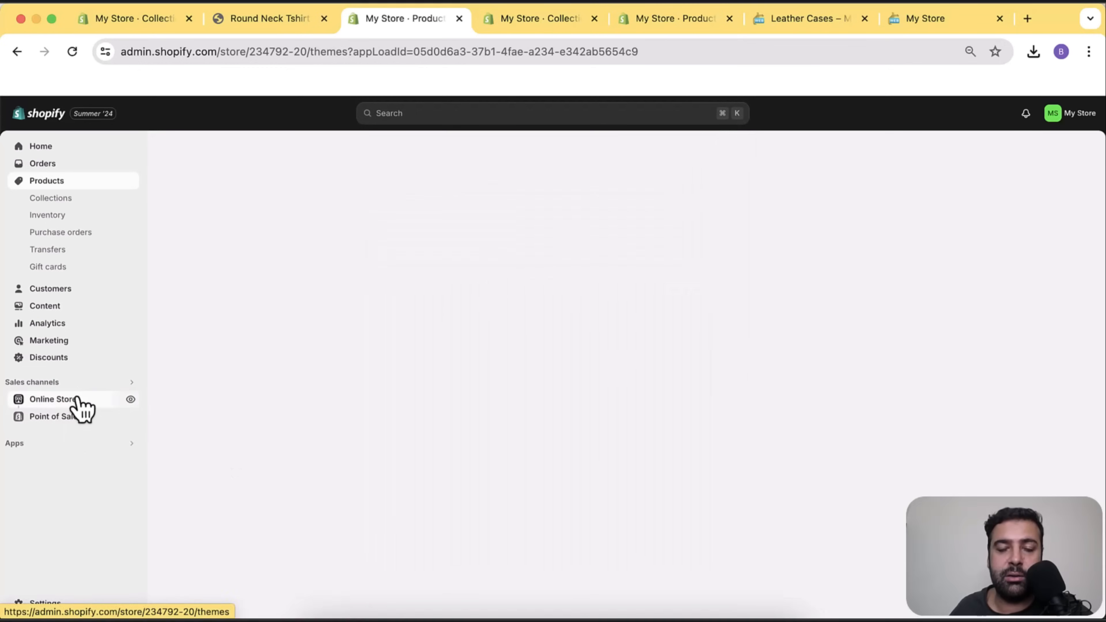
left_click(71, 395)
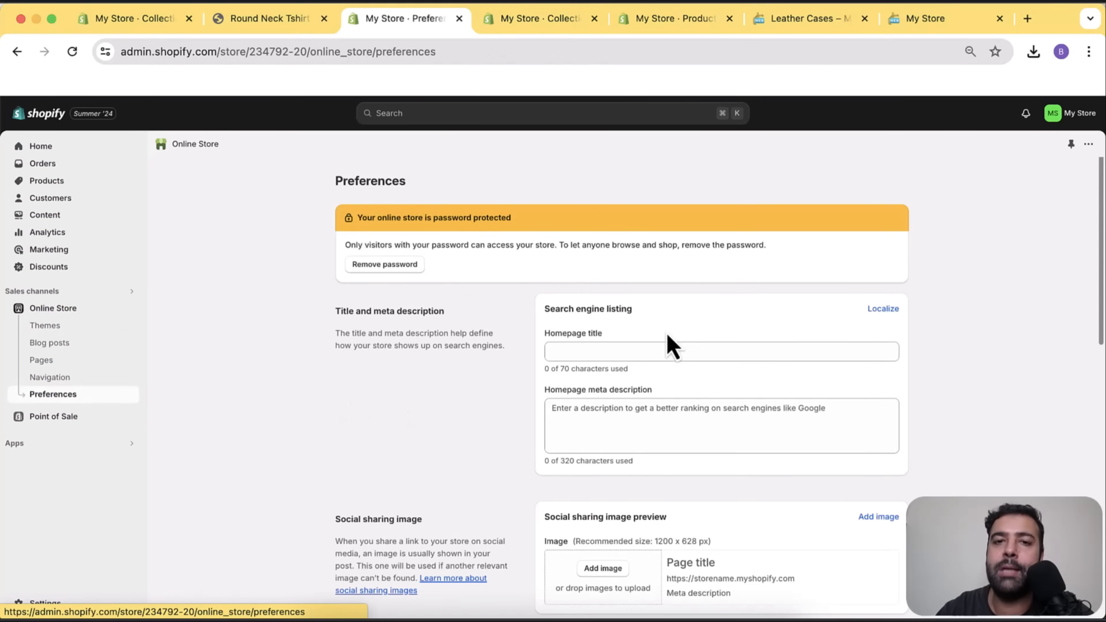
Enter 'Best Tshirt Store in New York' as the homepage title.
left_click(744, 353)
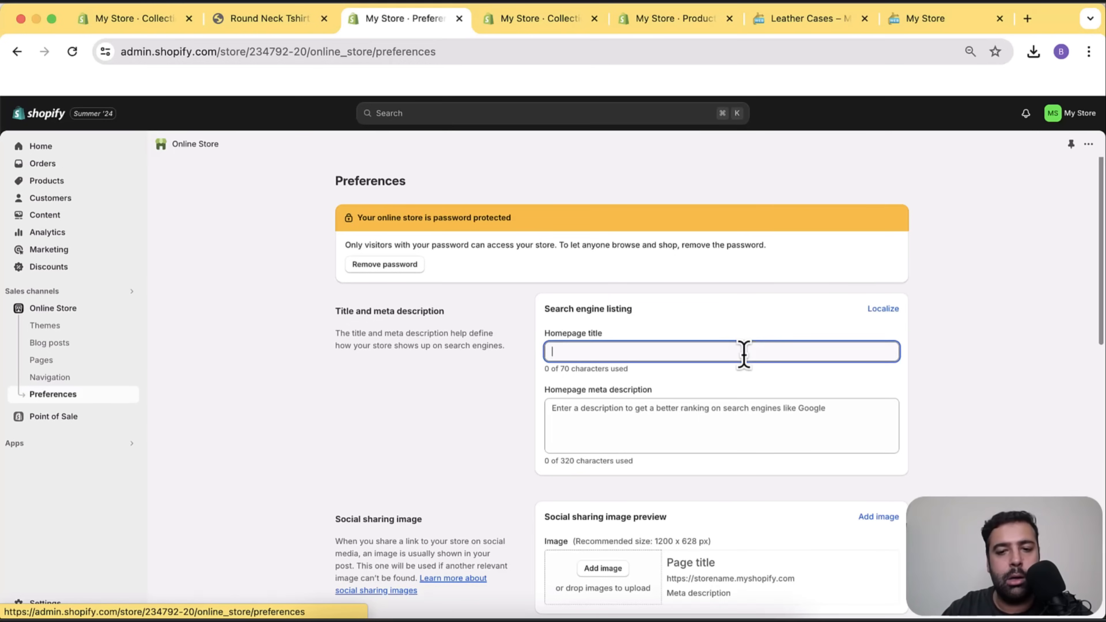
type("Be")
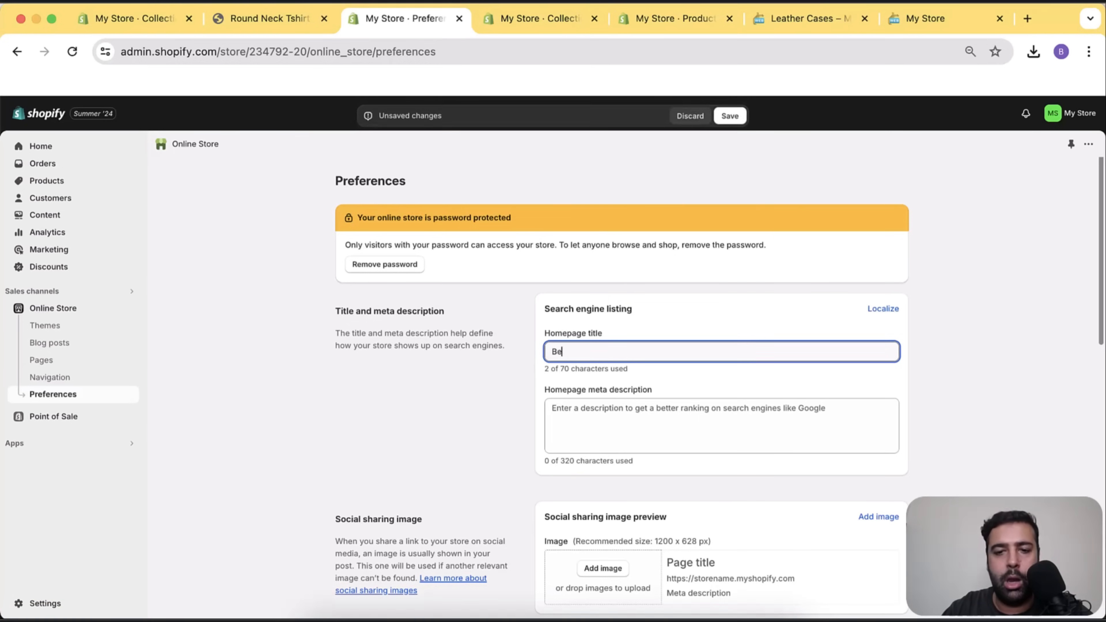
type("st Tshirt Store in New York")
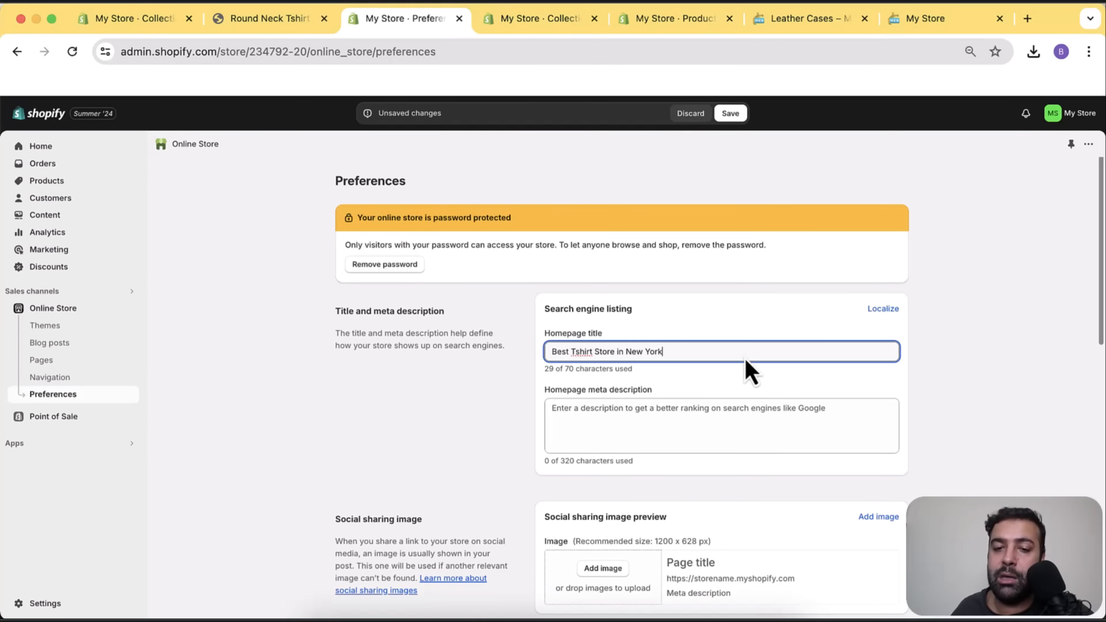
left_click_drag(687, 356, 560, 386)
left_click(786, 373)
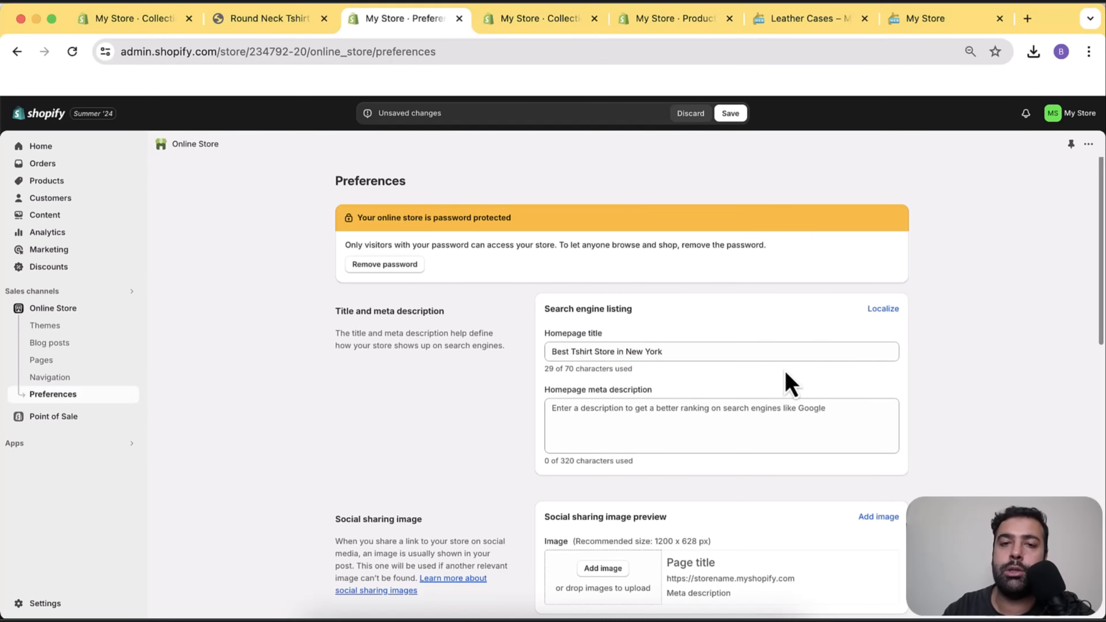